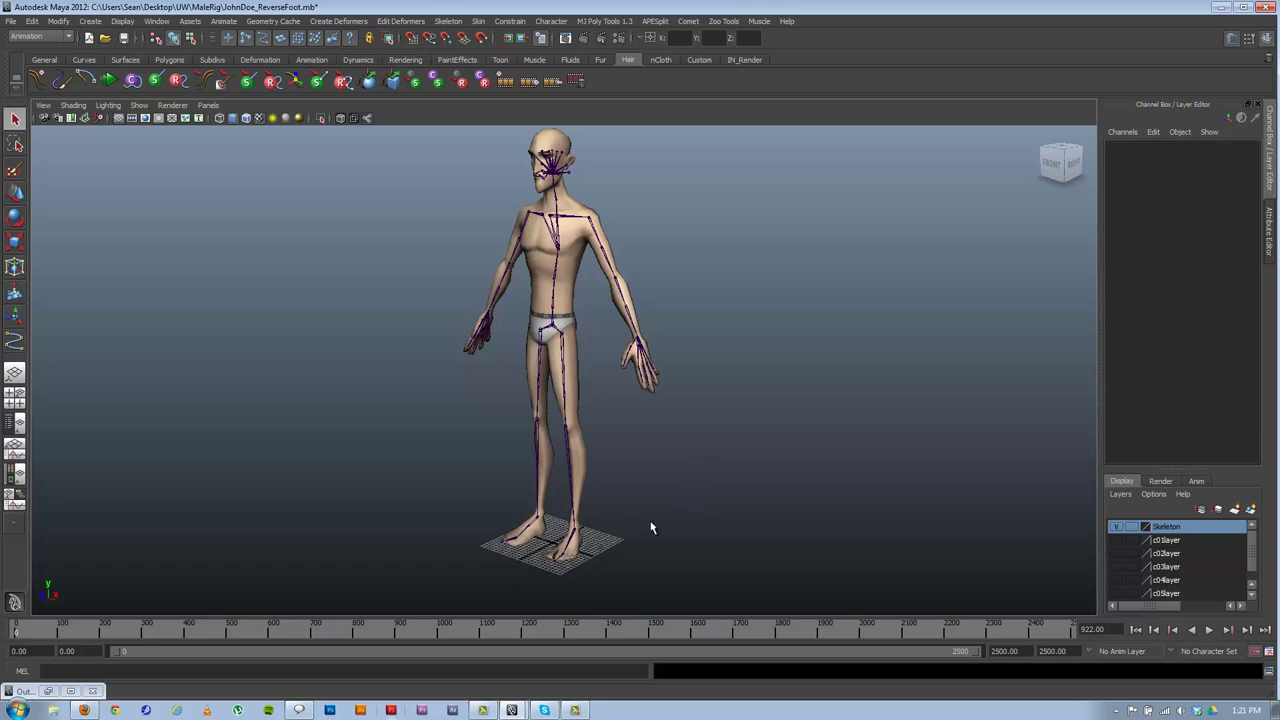
- Examine the character's leg, foot and full-body skeleton from several angles
{"action": "left_click_drag", "start_coordinate": [650, 527], "coordinate": [593, 547], "text": "alt"}
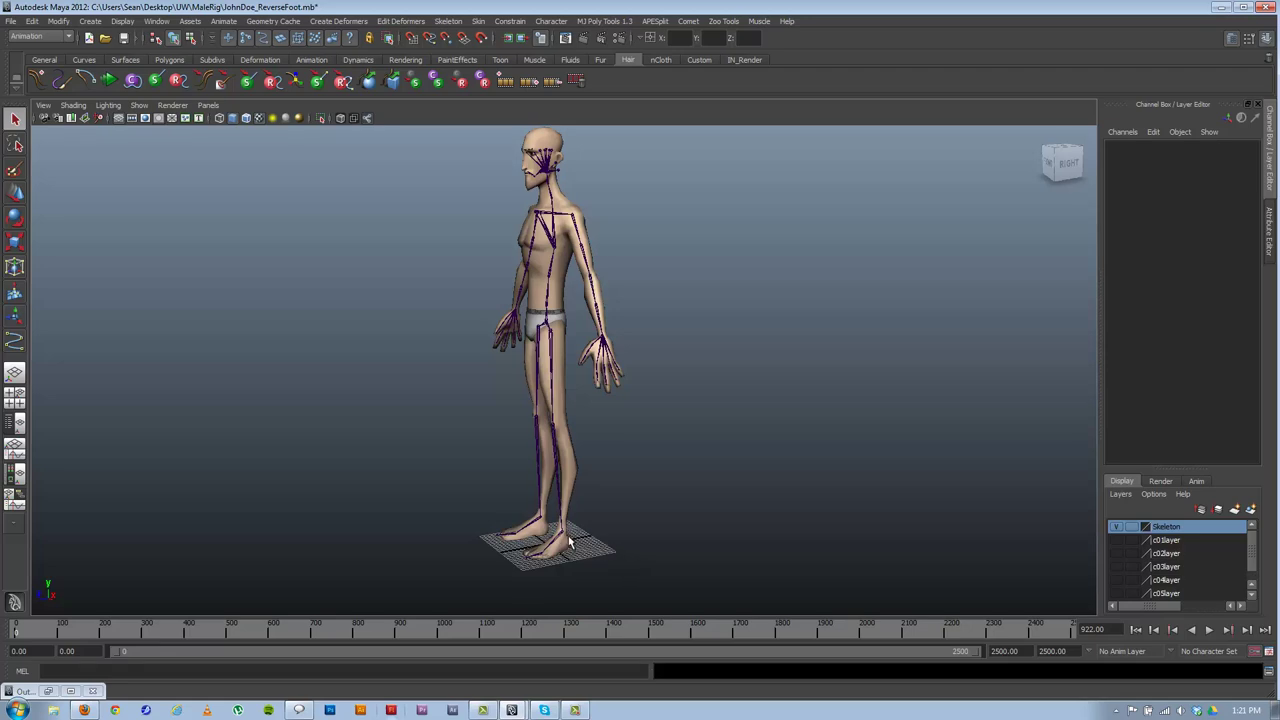
{"action": "left_click_drag", "start_coordinate": [569, 541], "coordinate": [583, 548], "text": "alt"}
{"action": "middle_click_drag", "start_coordinate": [557, 531], "coordinate": [590, 488], "text": "alt"}
{"action": "right_click_drag", "start_coordinate": [565, 505], "coordinate": [688, 541], "text": "alt"}
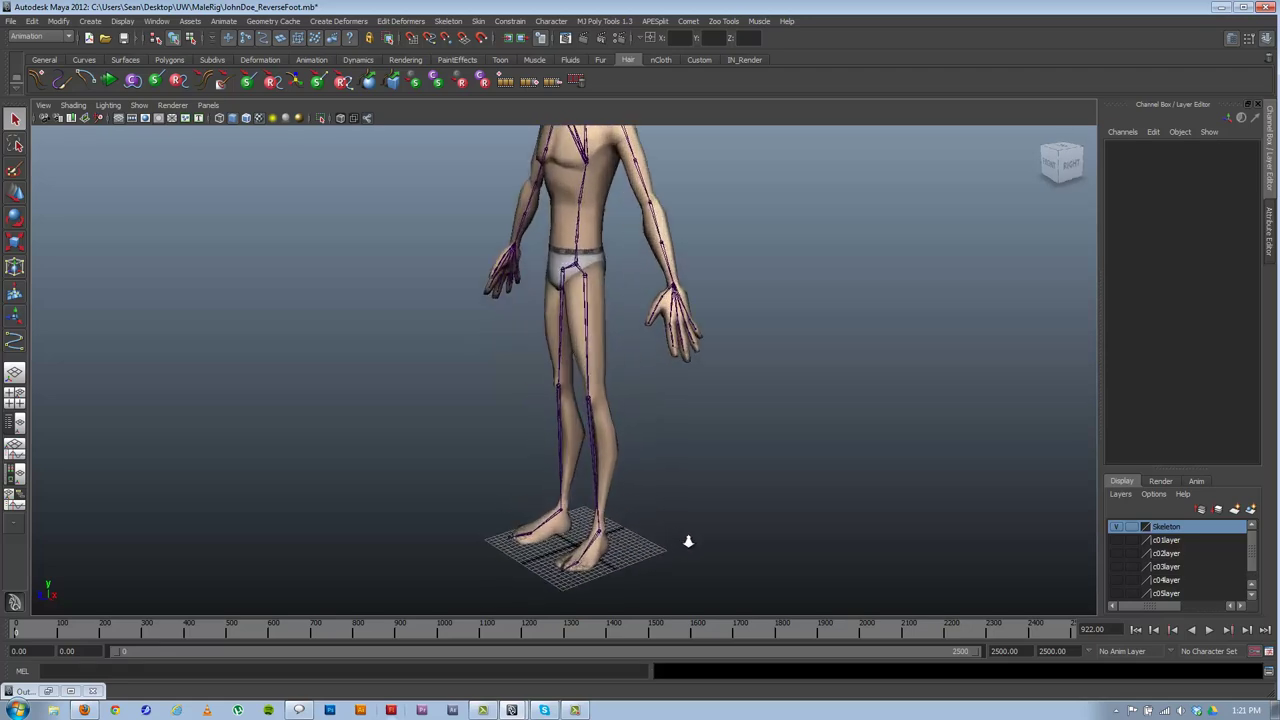
{"action": "left_click_drag", "start_coordinate": [688, 541], "coordinate": [559, 490], "text": "alt"}
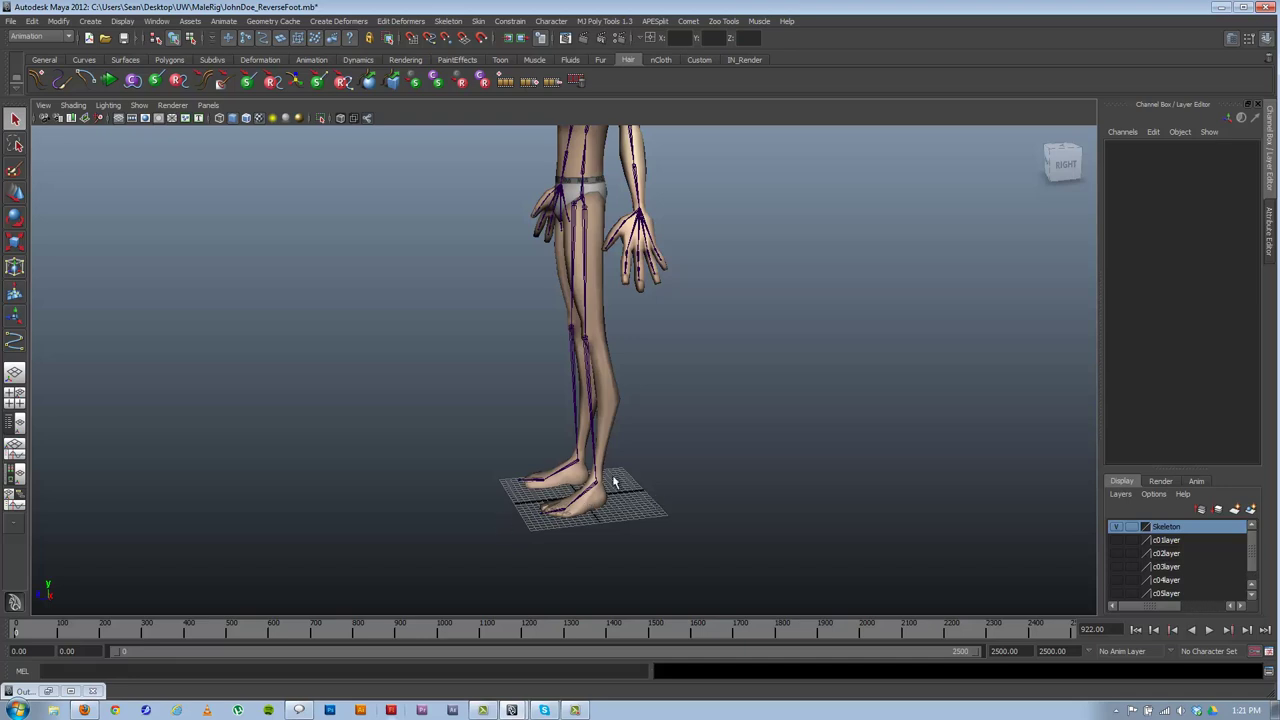
{"action": "left_click_drag", "start_coordinate": [547, 521], "coordinate": [598, 513], "text": "alt"}
{"action": "middle_click_drag", "start_coordinate": [591, 431], "coordinate": [600, 452], "text": "alt"}
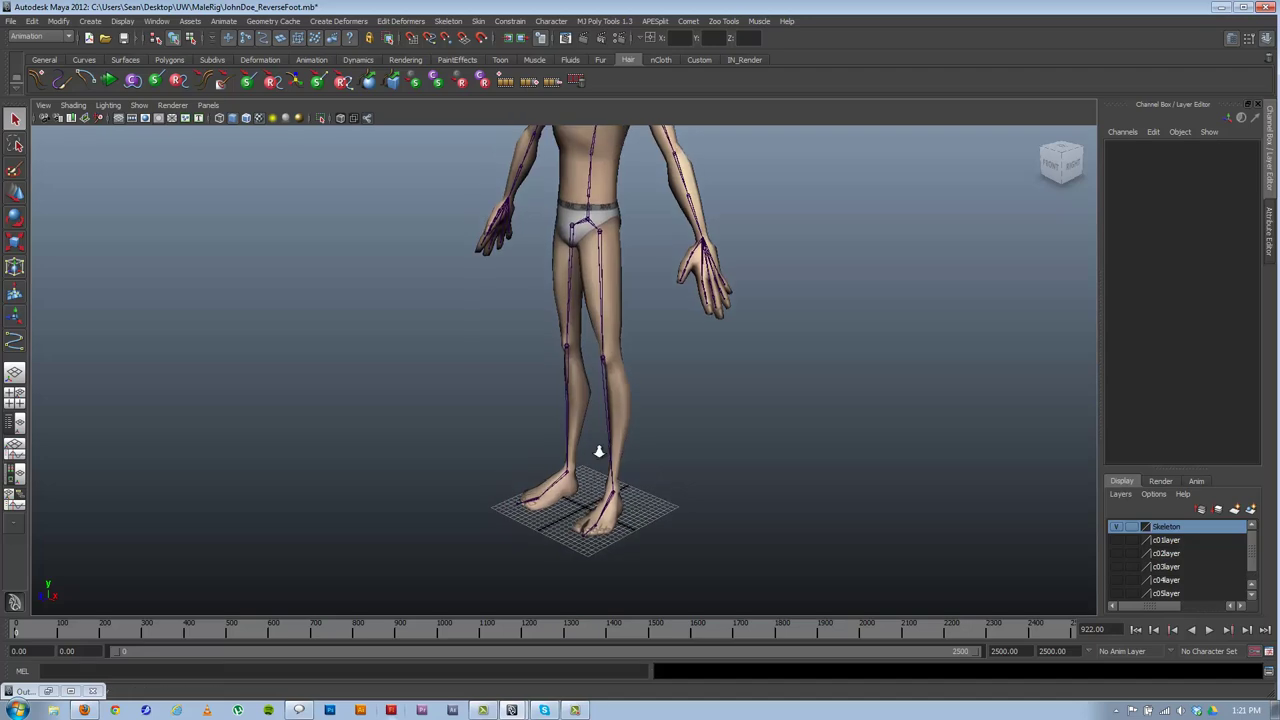
{"action": "right_click_drag", "start_coordinate": [600, 452], "coordinate": [655, 470], "text": "alt"}
{"action": "mouse_move", "coordinate": [655, 470]}
{"action": "left_mouse_down", "text": "alt"}
{"action": "mouse_move", "coordinate": [633, 470]}
{"action": "mouse_move", "coordinate": [645, 480]}
{"action": "left_mouse_up", "text": "alt"}
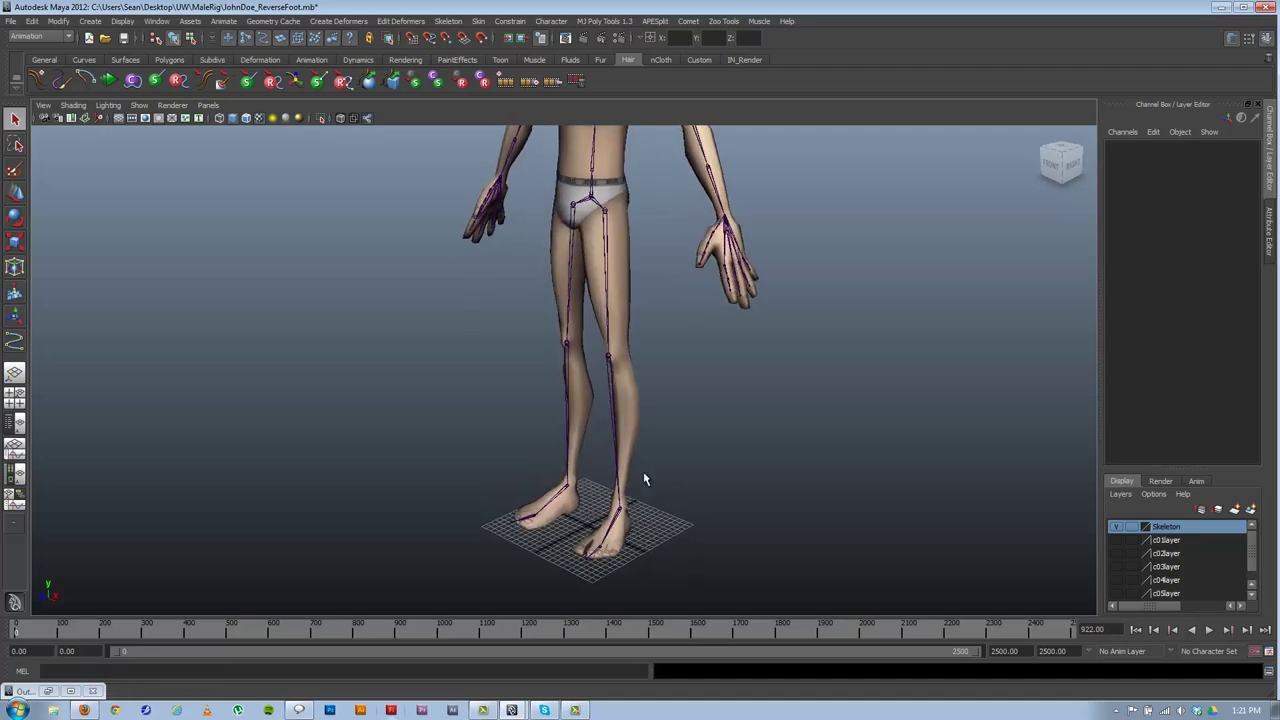
{"action": "left_click", "coordinate": [447, 21]}
{"action": "left_click", "coordinate": [482, 6]}
{"action": "left_click_drag", "start_coordinate": [688, 394], "coordinate": [688, 320], "text": "alt"}
{"action": "right_click_drag", "start_coordinate": [688, 320], "coordinate": [371, 250], "text": "alt"}
{"action": "middle_click_drag", "start_coordinate": [480, 237], "coordinate": [481, 279], "text": "alt"}
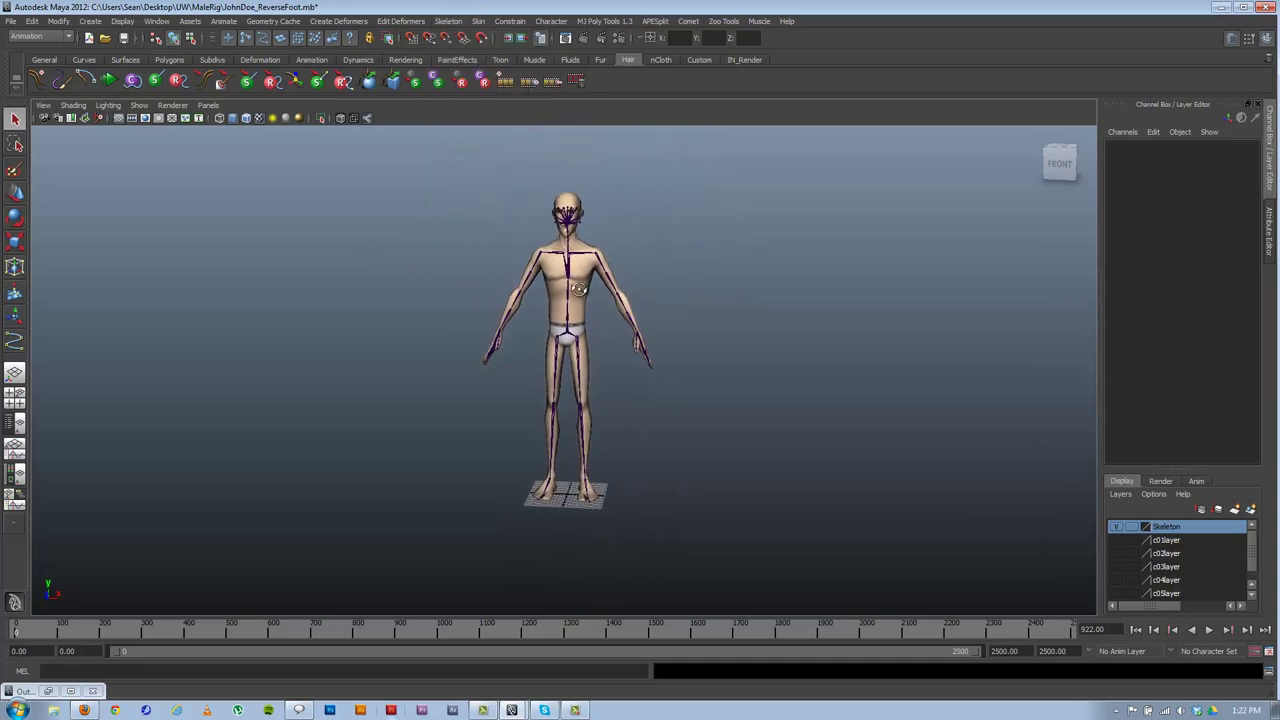
{"action": "left_click_drag", "start_coordinate": [580, 290], "coordinate": [554, 298], "text": "alt"}
{"action": "right_click_drag", "start_coordinate": [554, 320], "coordinate": [637, 343], "text": "alt"}
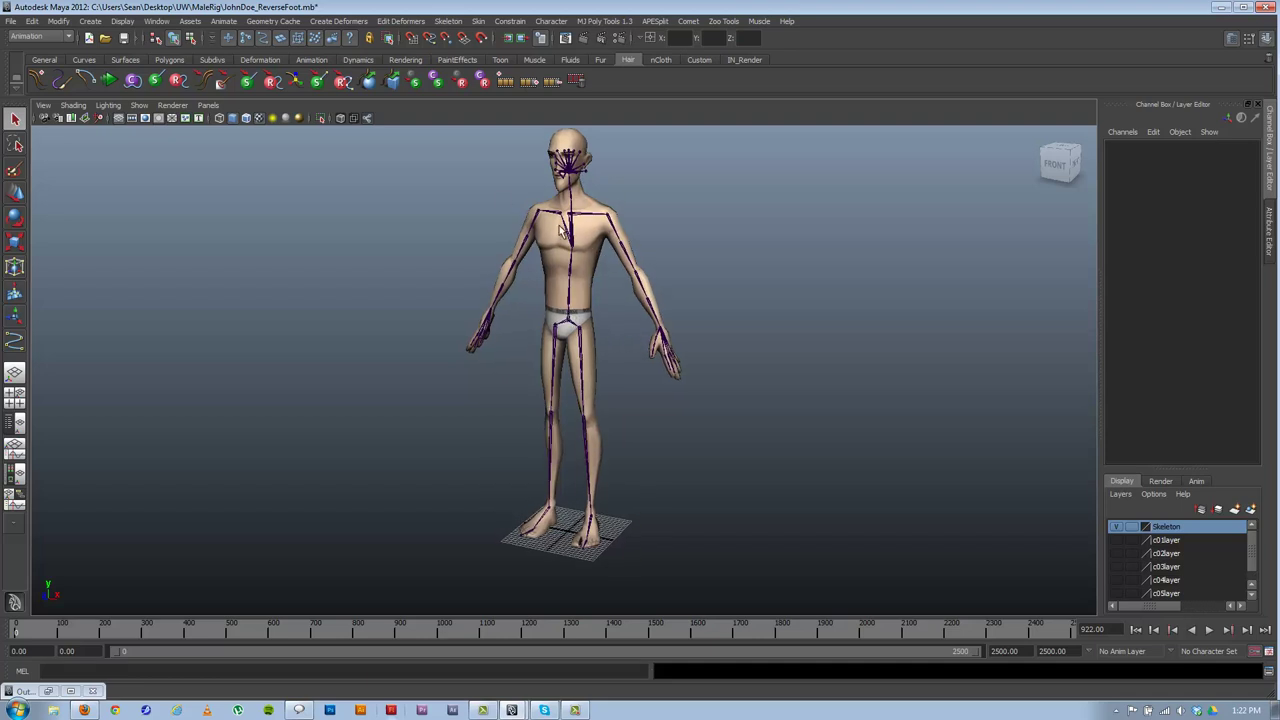
- Try rotating the left thigh joint and undo the rotation
{"action": "left_click", "coordinate": [583, 375]}
{"action": "mouse_move", "coordinate": [627, 322]}
{"action": "left_mouse_down"}
{"action": "mouse_move", "coordinate": [635, 358]}
{"action": "mouse_move", "coordinate": [640, 337]}
{"action": "left_mouse_up"}
{"action": "key", "text": "ctrl+z"}
- Open the IK Handle Tool's options and set the current solver to ikSCsolver
{"action": "left_click_drag", "start_coordinate": [650, 448], "coordinate": [484, 456], "text": "alt"}
{"action": "middle_click_drag", "start_coordinate": [557, 388], "coordinate": [543, 352], "text": "alt"}
{"action": "right_click_drag", "start_coordinate": [611, 418], "coordinate": [727, 402], "text": "alt"}
{"action": "left_click", "coordinate": [727, 402]}
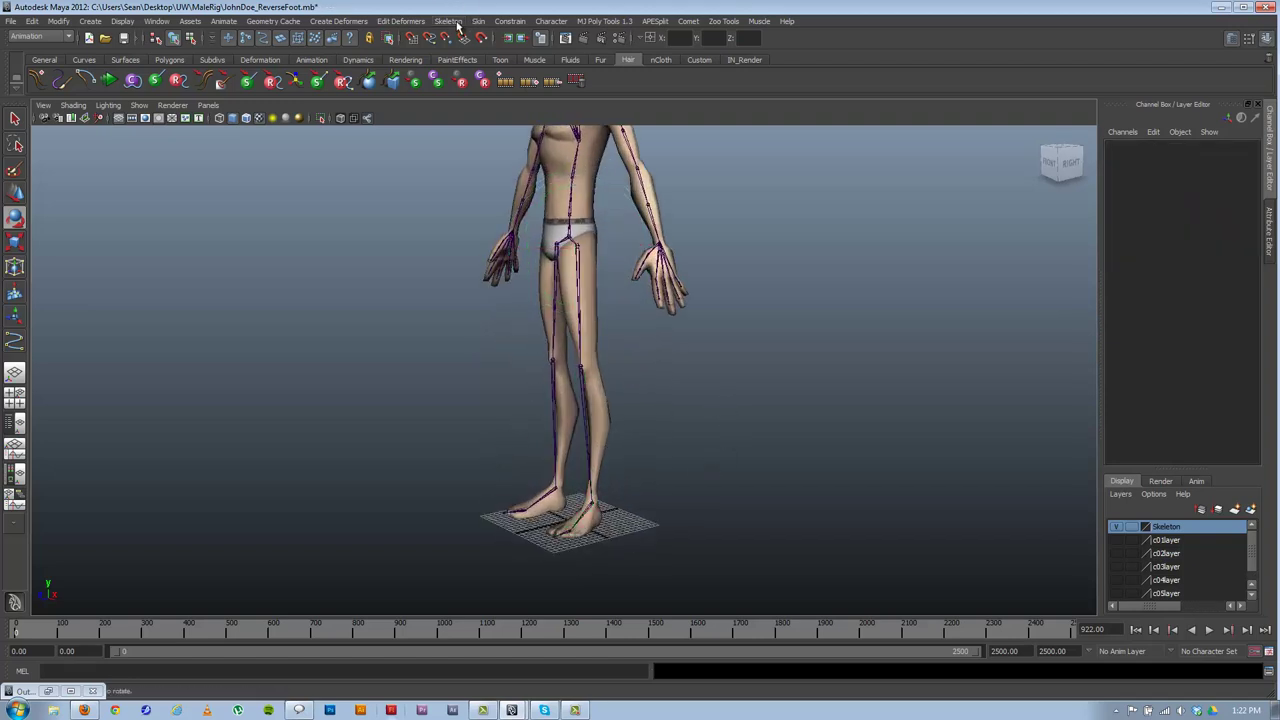
{"action": "left_click", "coordinate": [456, 22]}
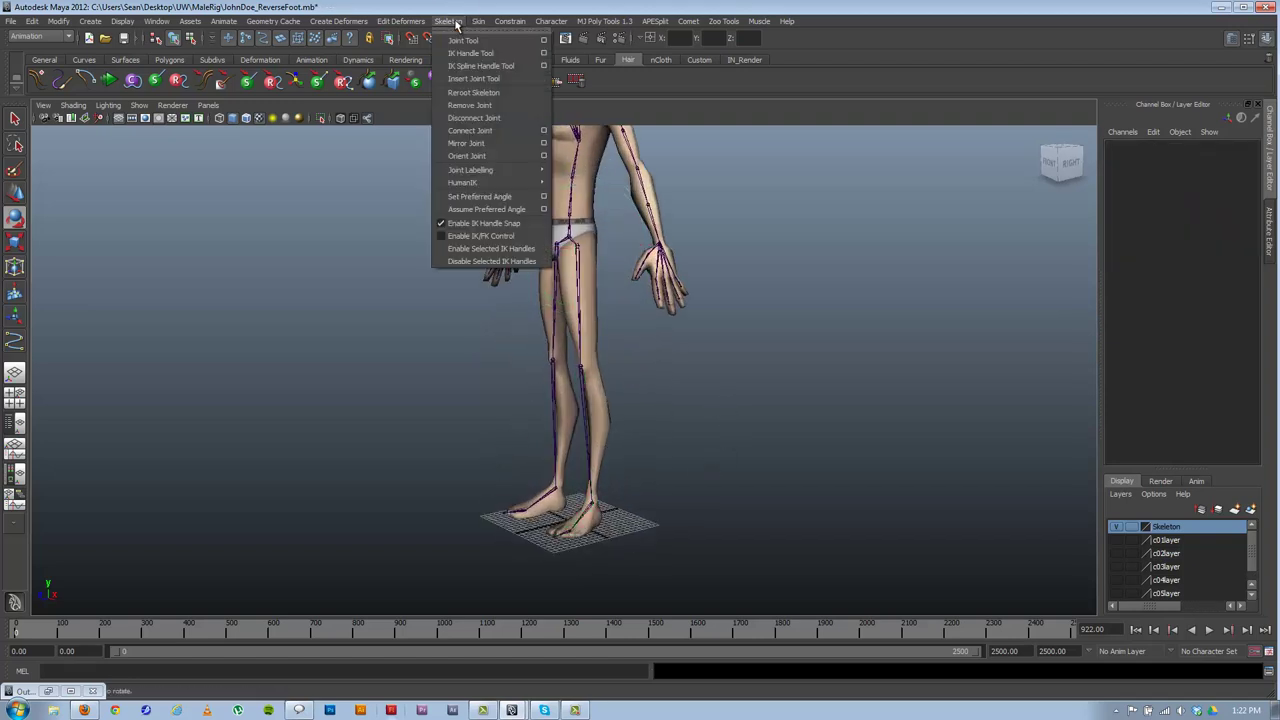
{"action": "left_click", "coordinate": [545, 53]}
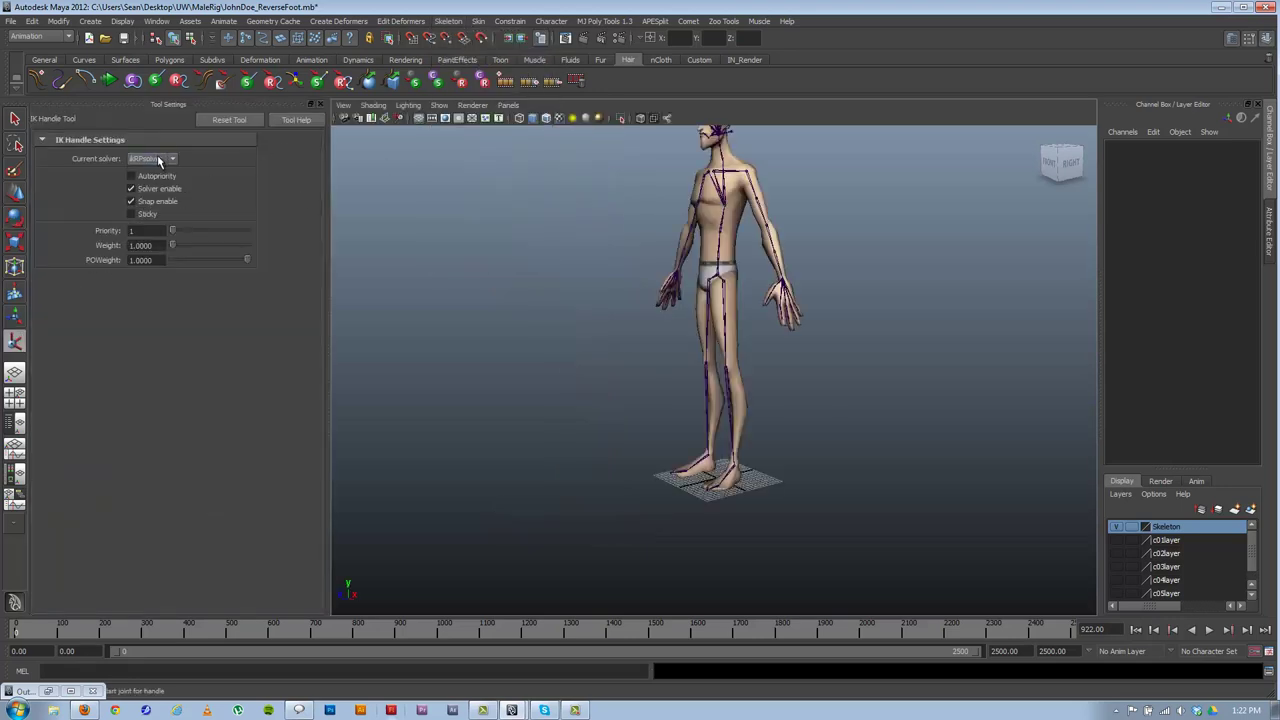
{"action": "left_click", "coordinate": [152, 159]}
{"action": "left_click", "coordinate": [152, 171]}
- Switch the IK solver to ikRPsolver and back to ikSCsolver
{"action": "left_click_drag", "start_coordinate": [604, 341], "coordinate": [591, 343], "text": "alt"}
{"action": "right_click_drag", "start_coordinate": [591, 343], "coordinate": [668, 270], "text": "alt"}
{"action": "left_click_drag", "start_coordinate": [668, 270], "coordinate": [682, 251], "text": "alt"}
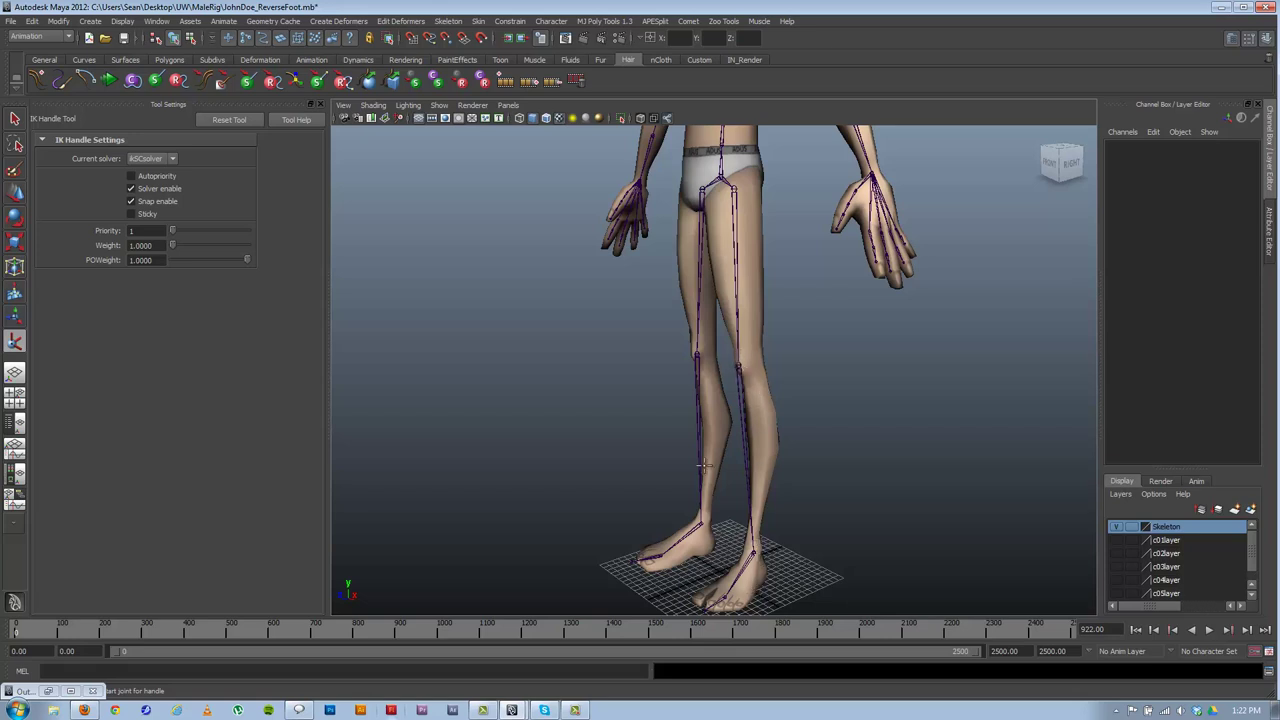
{"action": "scroll", "coordinate": [666, 420], "scroll_direction": "down", "scroll_amount": 4}
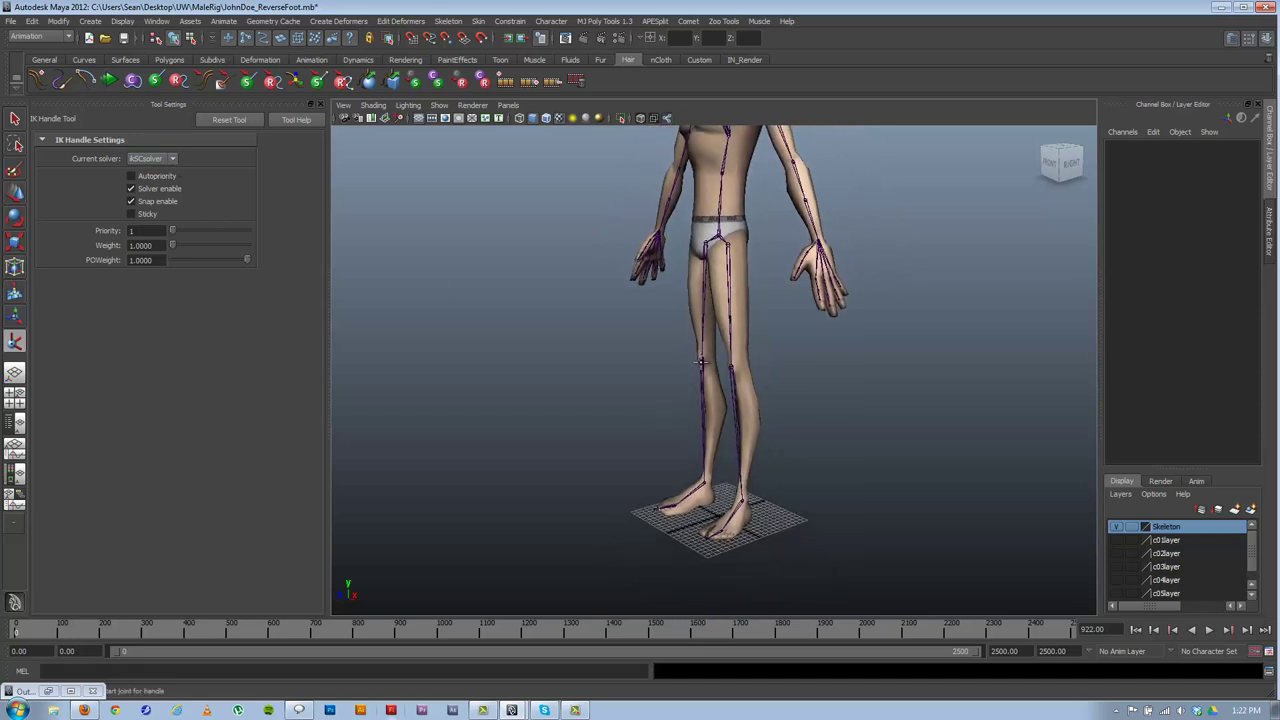
{"action": "left_click", "coordinate": [172, 159]}
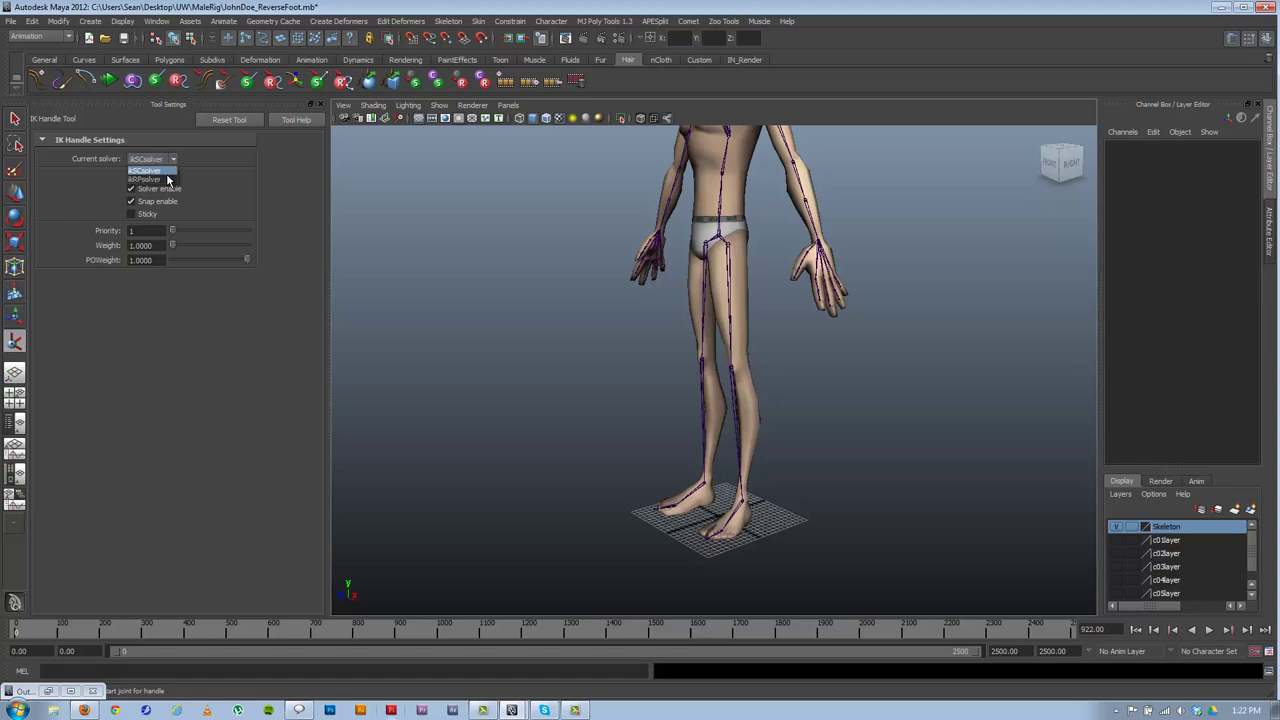
{"action": "left_click", "coordinate": [146, 179]}
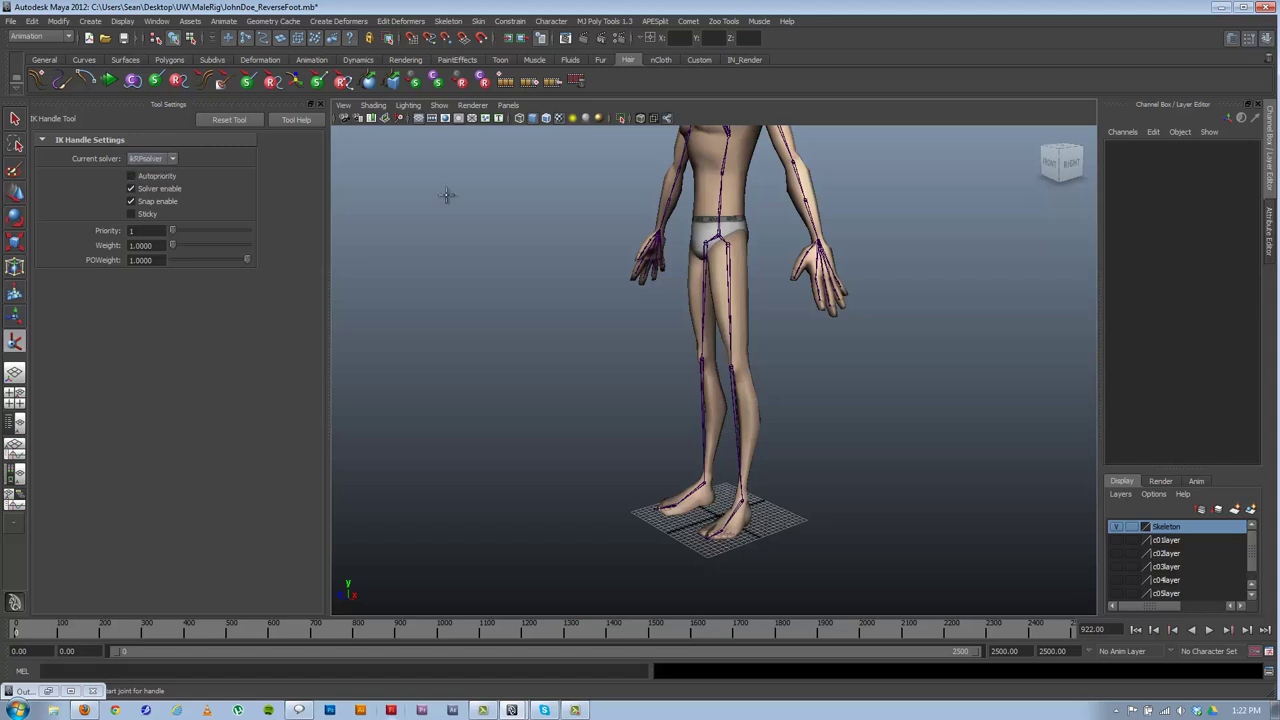
{"action": "left_click", "coordinate": [150, 159]}
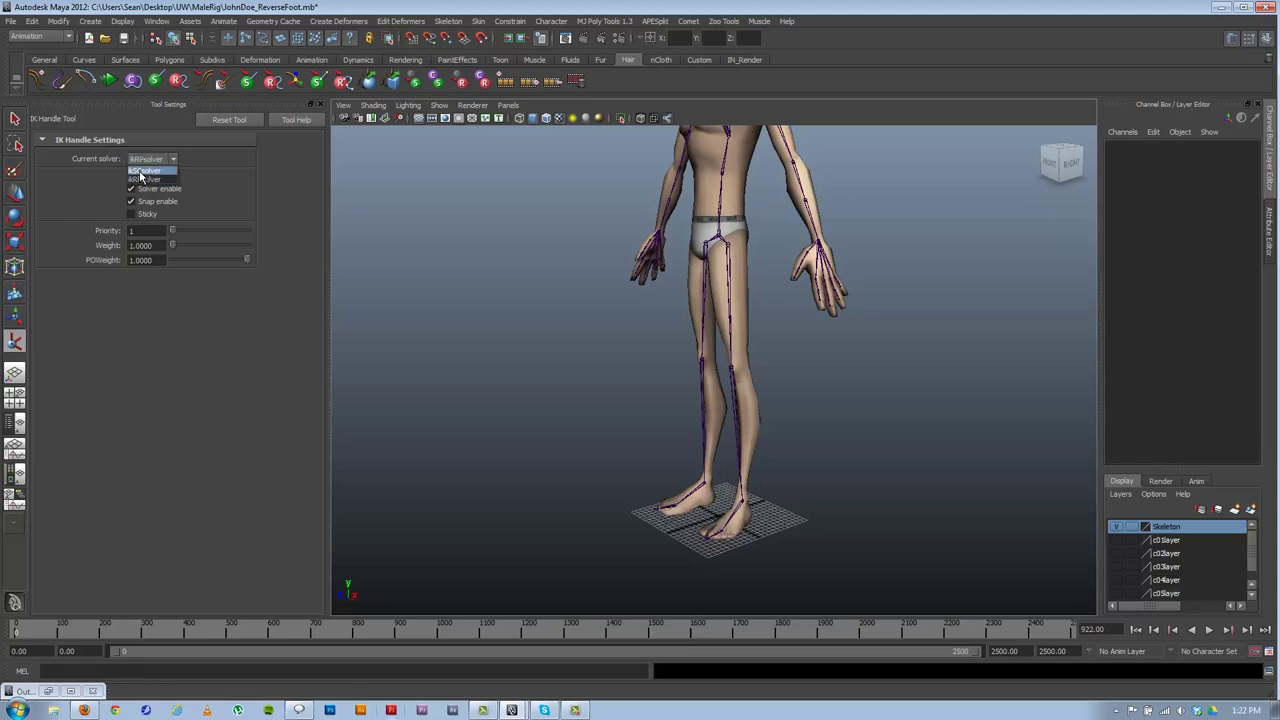
{"action": "left_click", "coordinate": [146, 166]}
- Create a single-chain IK handle from the left thigh joint to the left knee joint
{"action": "left_click", "coordinate": [730, 243]}
{"action": "left_click", "coordinate": [731, 370]}
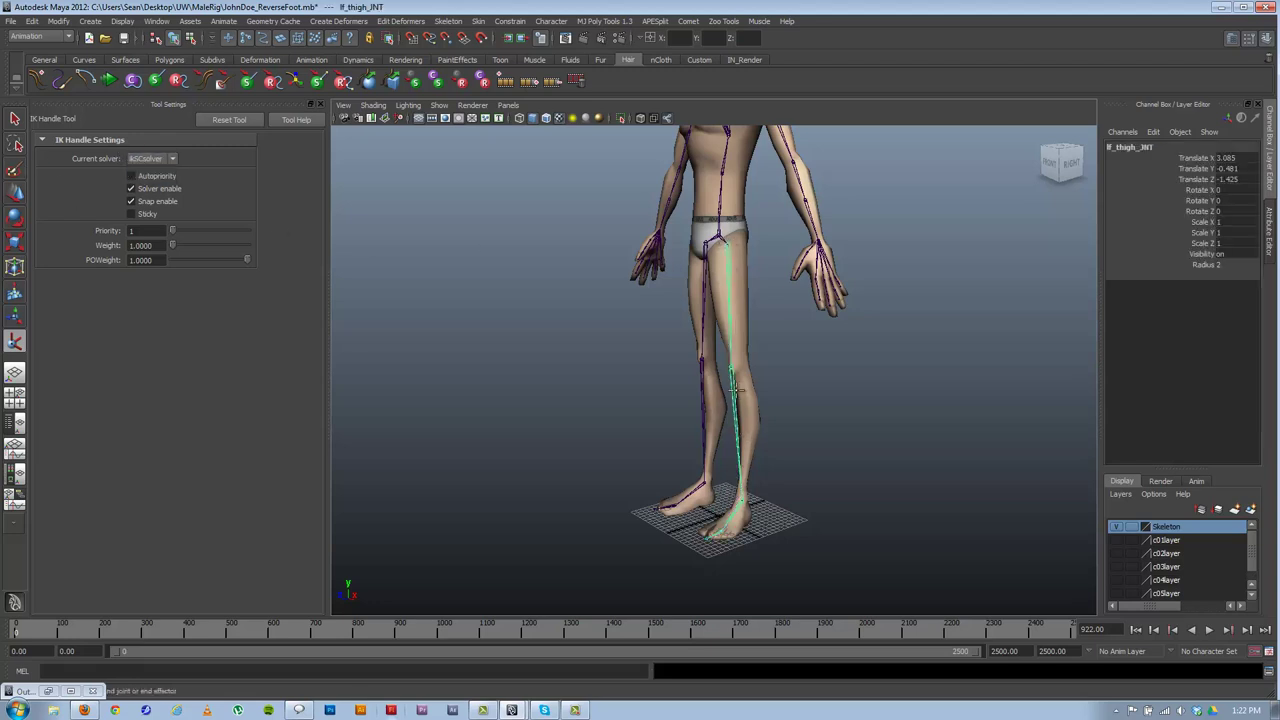
{"action": "key", "text": "e"}
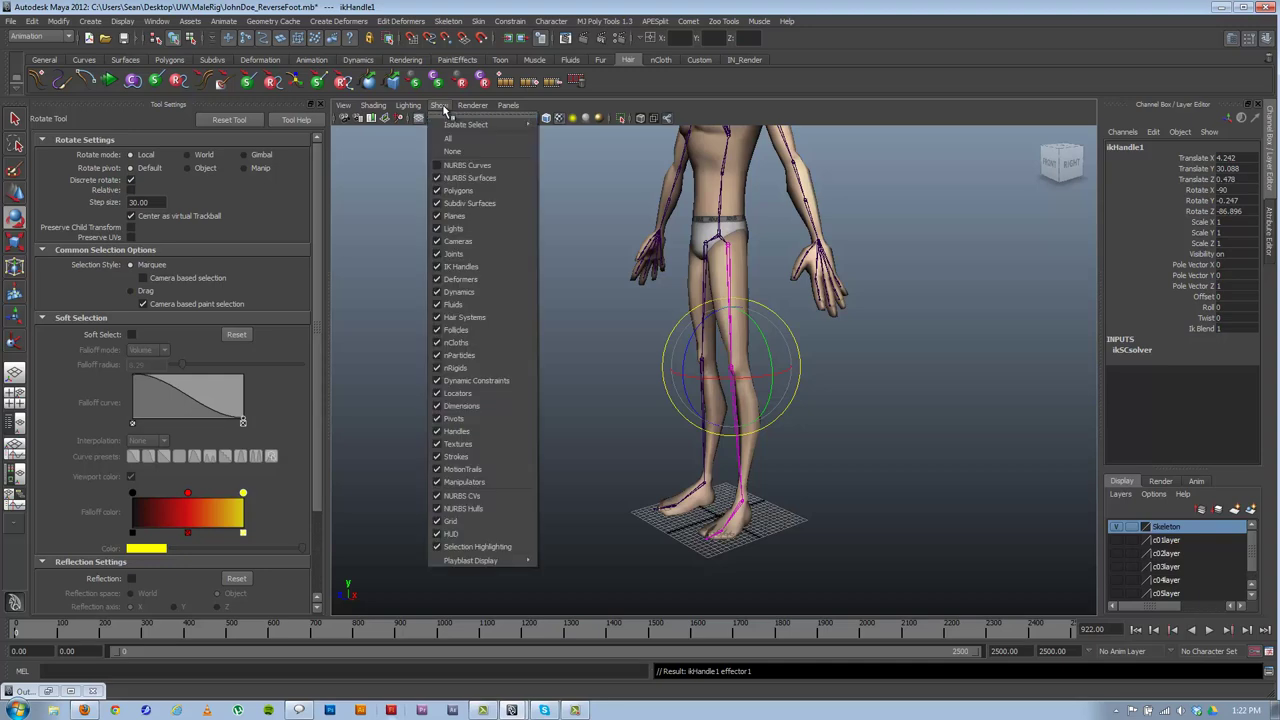
- Hide polygons in the viewport so only the skeleton is displayed
{"action": "left_click", "coordinate": [439, 105]}
{"action": "left_click", "coordinate": [452, 191]}
{"action": "scroll", "coordinate": [800, 360], "scroll_direction": "up", "scroll_amount": 10}
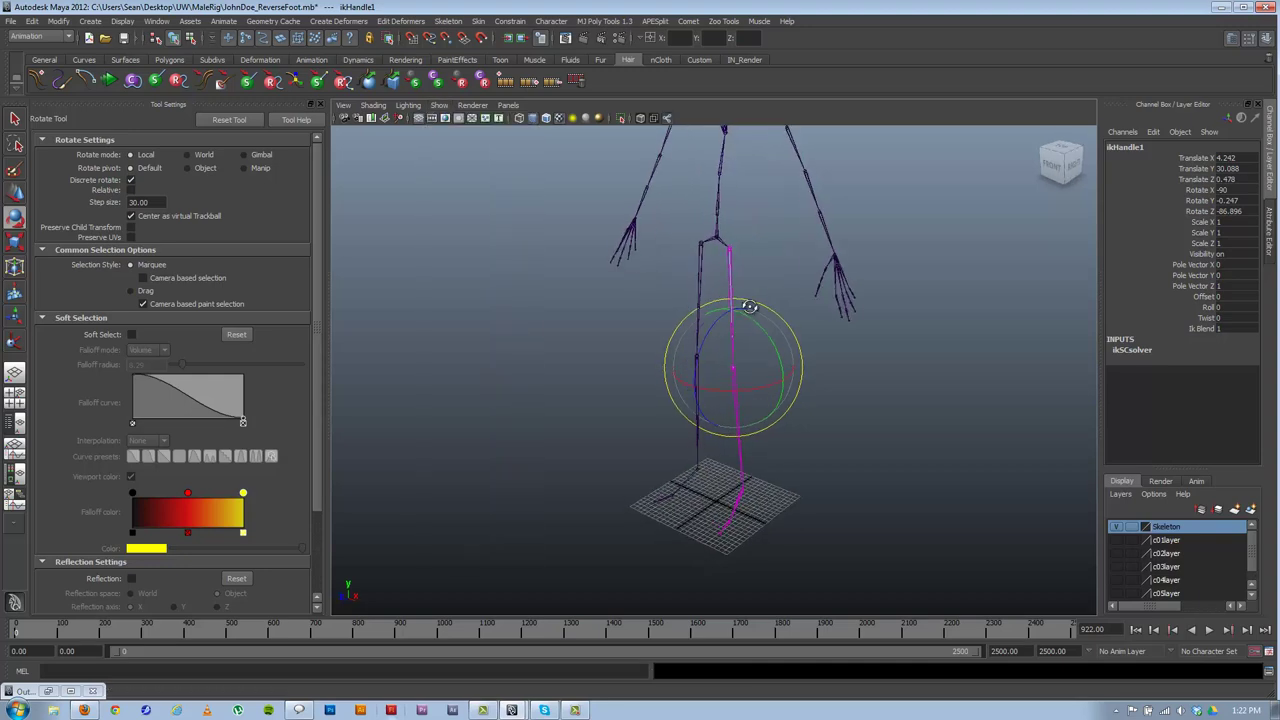
- Examine the IK handle at the left knee joint up close with the Move tool active
{"action": "left_click_drag", "start_coordinate": [799, 368], "coordinate": [826, 434], "text": "alt"}
{"action": "key", "text": "w"}
{"action": "right_click_drag", "start_coordinate": [826, 434], "coordinate": [1098, 482], "text": "alt"}
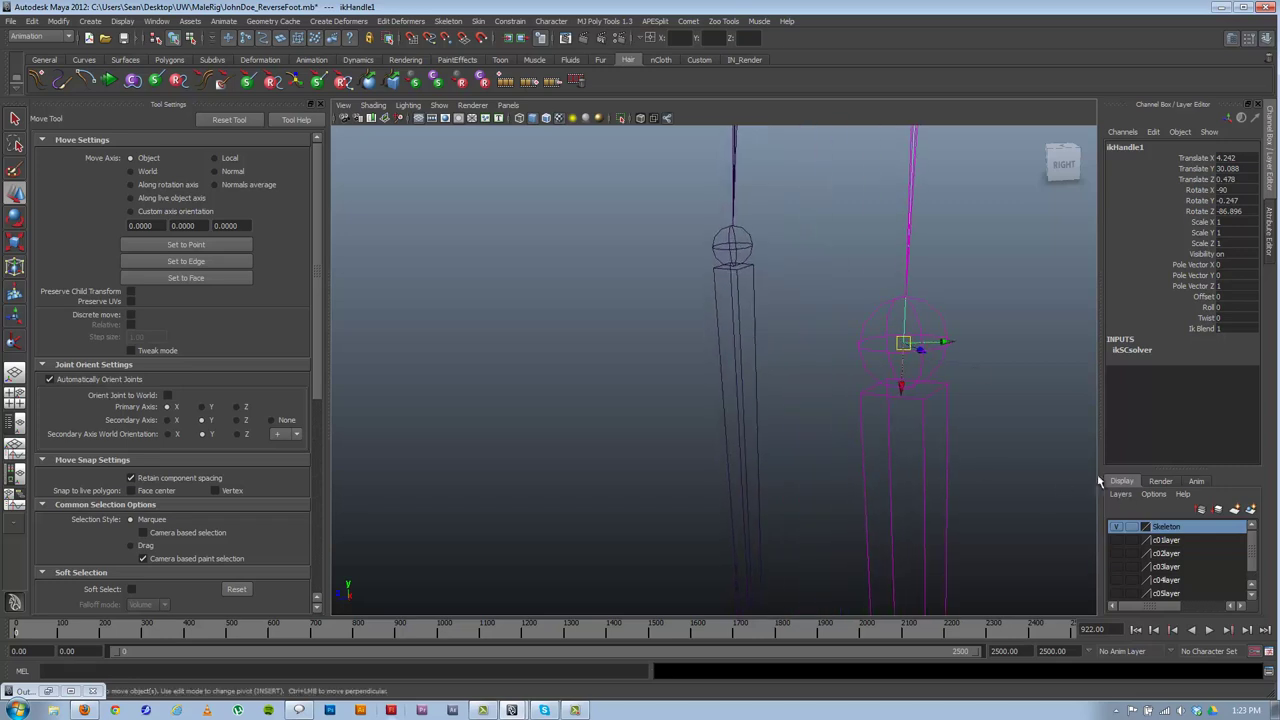
{"action": "left_click", "coordinate": [909, 364]}
{"action": "left_click", "coordinate": [908, 347]}
{"action": "left_click_drag", "start_coordinate": [960, 223], "coordinate": [698, 348], "text": "alt"}
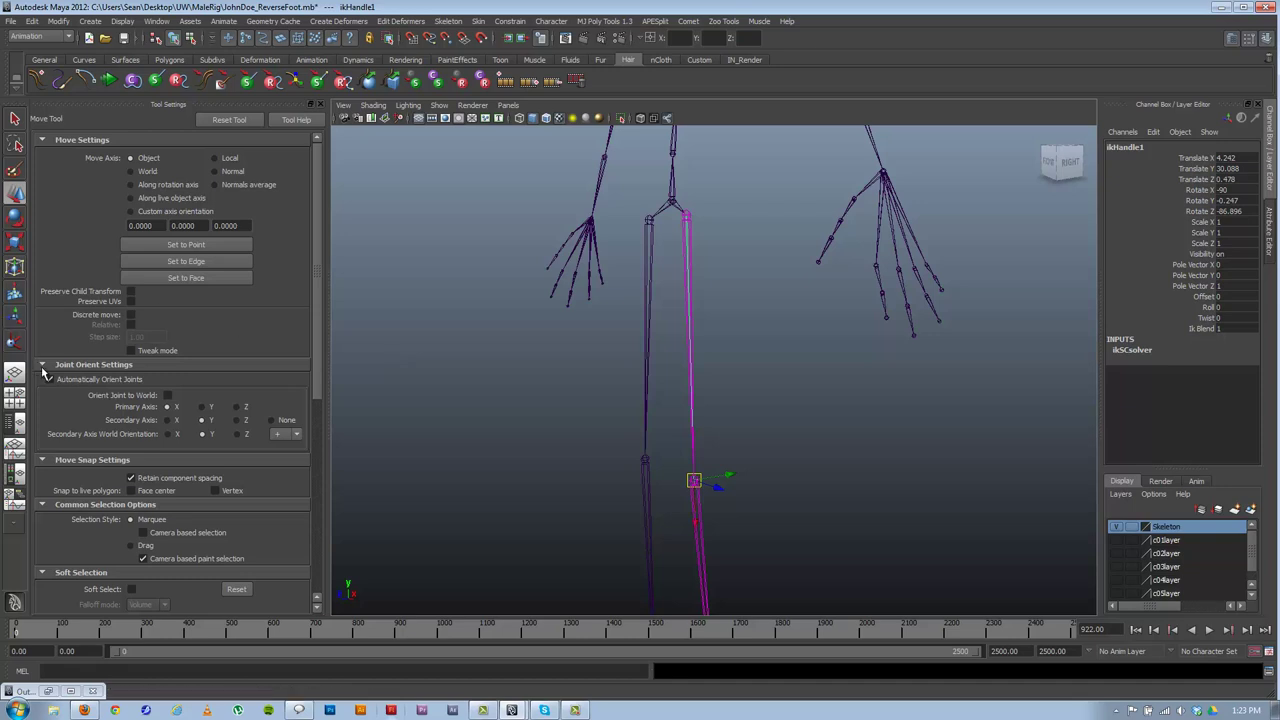
- Create an IK handle with the ikRPsolver from the left thigh joint to the left ankle joint
{"action": "left_click", "coordinate": [14, 341]}
{"action": "left_click", "coordinate": [160, 160]}
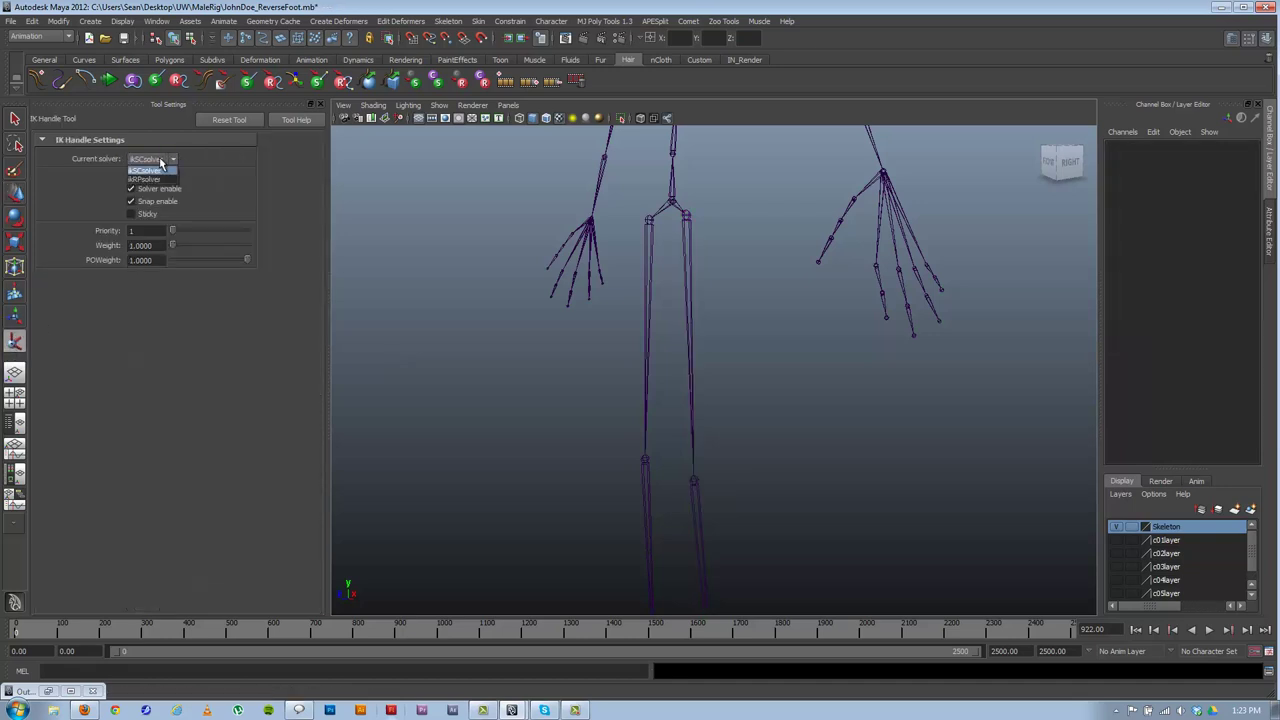
{"action": "left_click", "coordinate": [160, 179]}
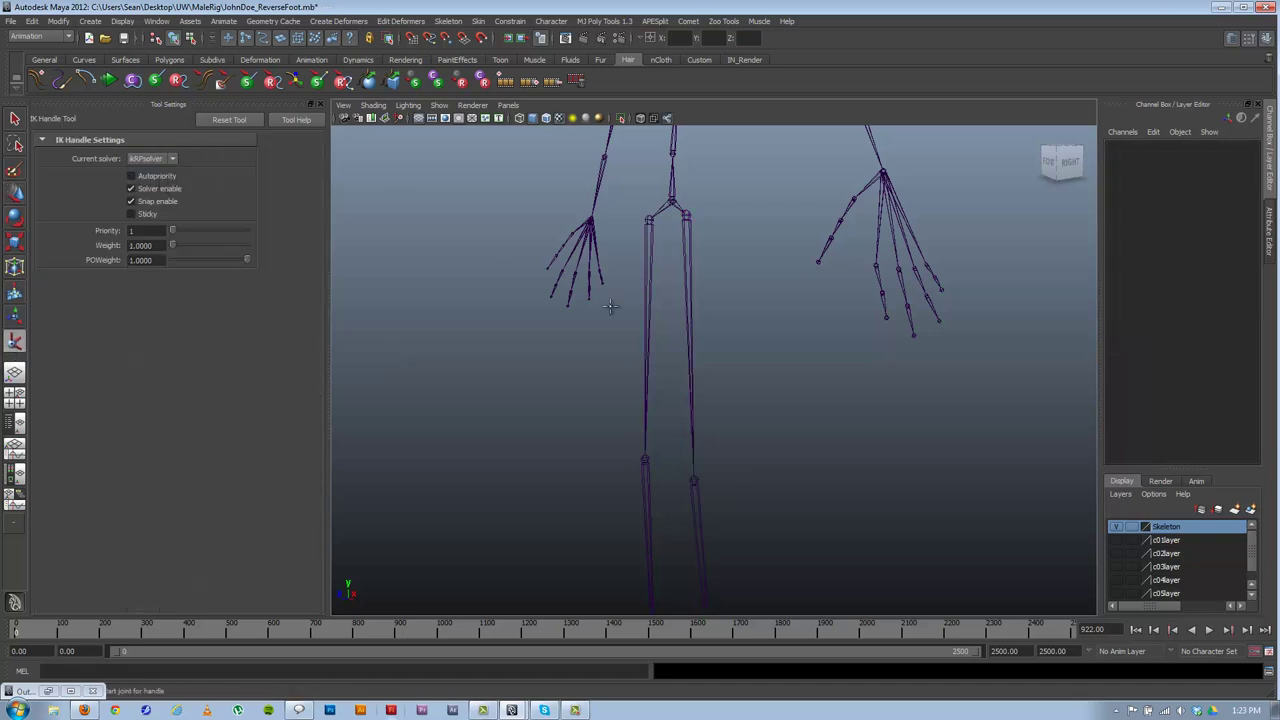
{"action": "left_click", "coordinate": [687, 212]}
{"action": "scroll", "coordinate": [747, 490], "scroll_direction": "down", "scroll_amount": 5}
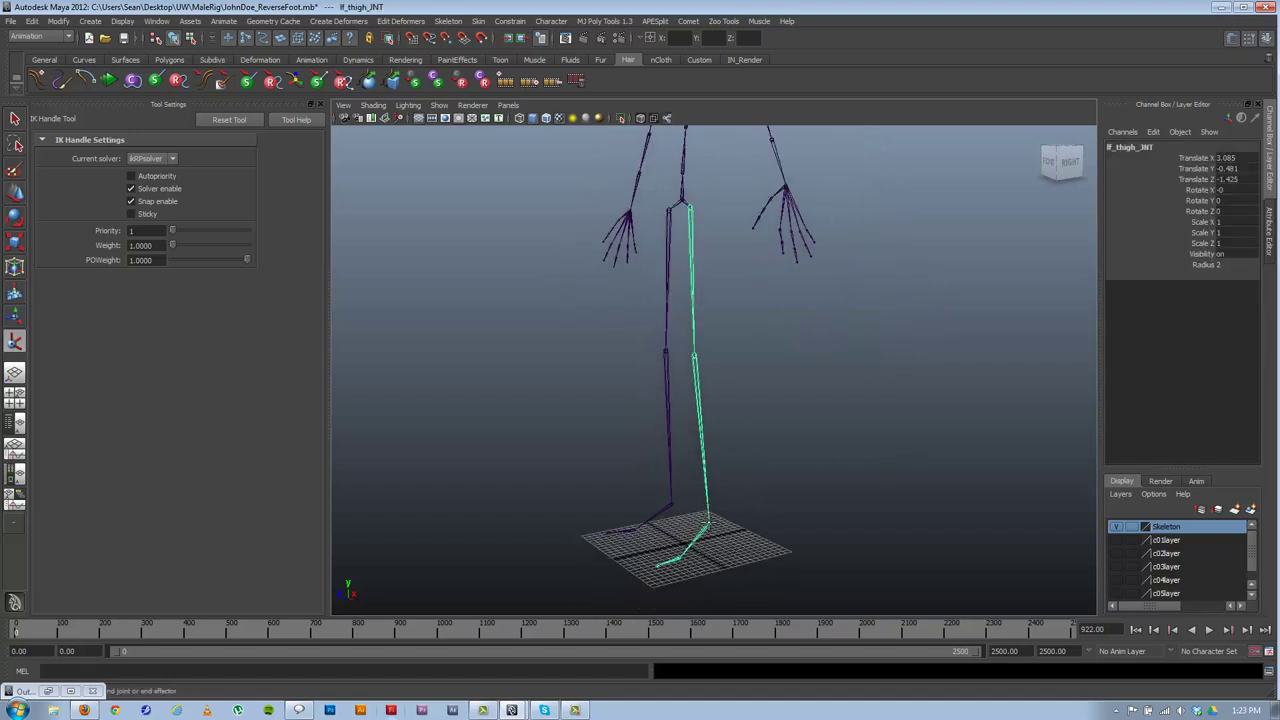
{"action": "left_click", "coordinate": [707, 521]}
{"action": "key", "text": "w"}
- Examine the left leg's rotate-plane IK chain from ankle to hip, viewing it from the front and side
{"action": "mouse_move", "coordinate": [671, 366]}
{"action": "left_mouse_down", "text": "alt"}
{"action": "mouse_move", "coordinate": [691, 374]}
{"action": "mouse_move", "coordinate": [663, 376]}
{"action": "left_mouse_up", "text": "alt"}
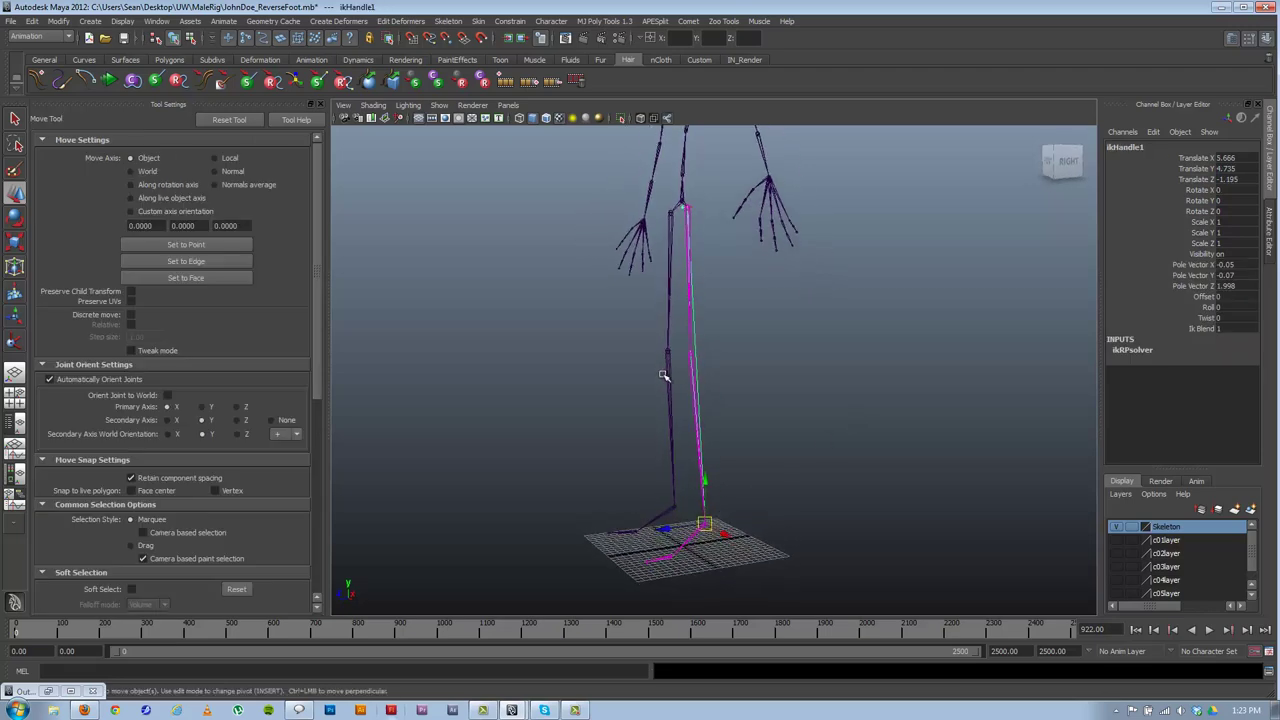
{"action": "right_click_drag", "start_coordinate": [663, 376], "coordinate": [823, 546], "text": "alt"}
{"action": "middle_click_drag", "start_coordinate": [766, 454], "coordinate": [743, 174], "text": "alt"}
{"action": "right_click_drag", "start_coordinate": [743, 176], "coordinate": [730, 504], "text": "alt"}
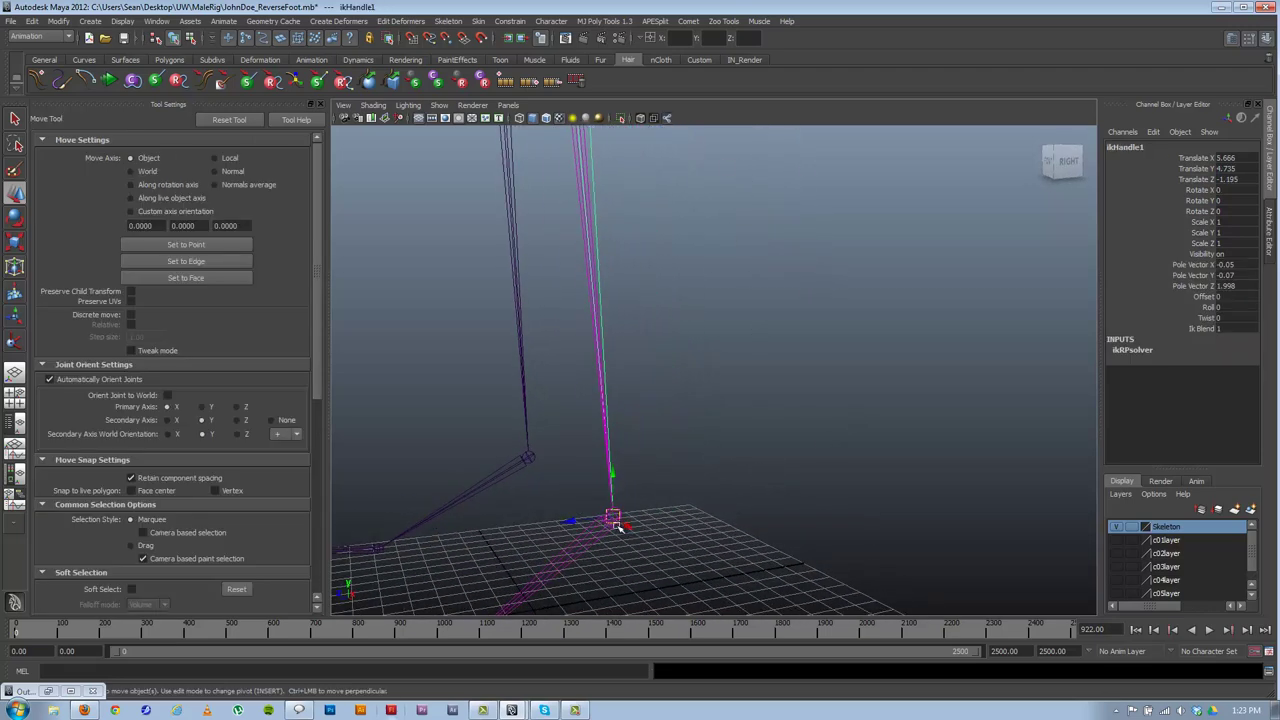
{"action": "left_click_drag", "start_coordinate": [590, 215], "coordinate": [617, 371], "text": "alt"}
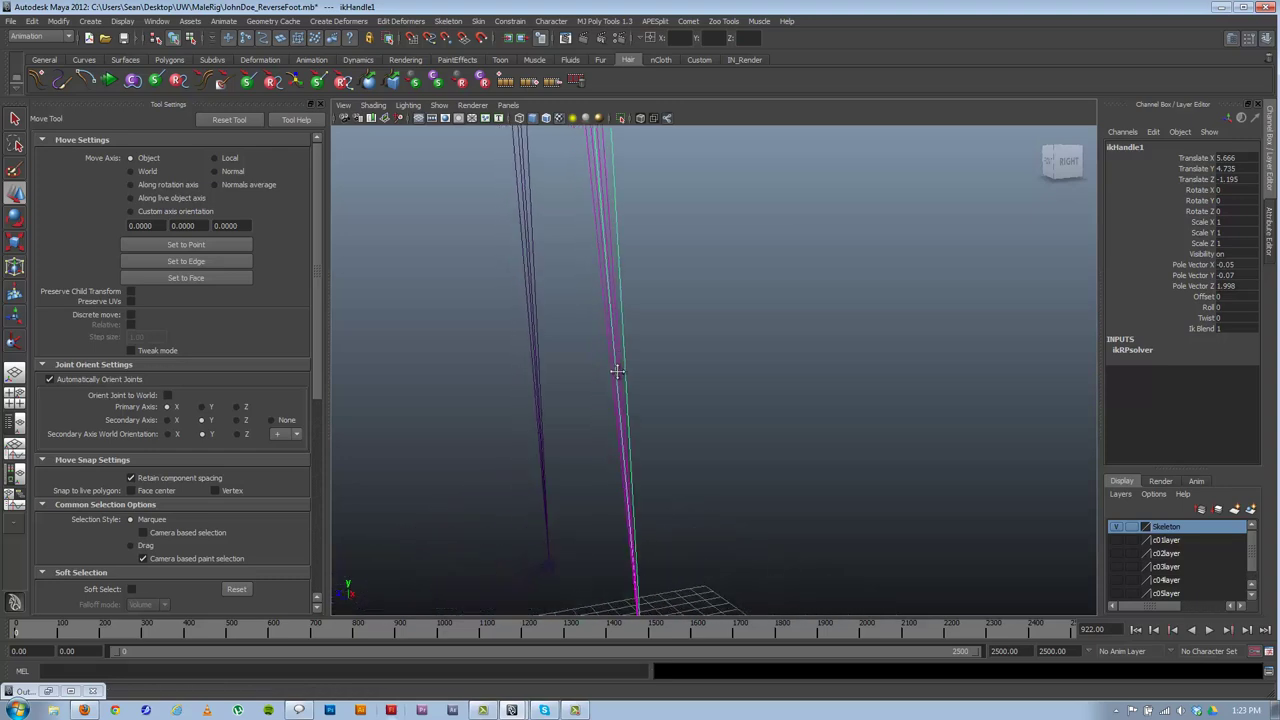
{"action": "middle_click_drag", "start_coordinate": [617, 371], "coordinate": [612, 435], "text": "alt"}
{"action": "middle_click_drag", "start_coordinate": [606, 234], "coordinate": [606, 480], "text": "alt"}
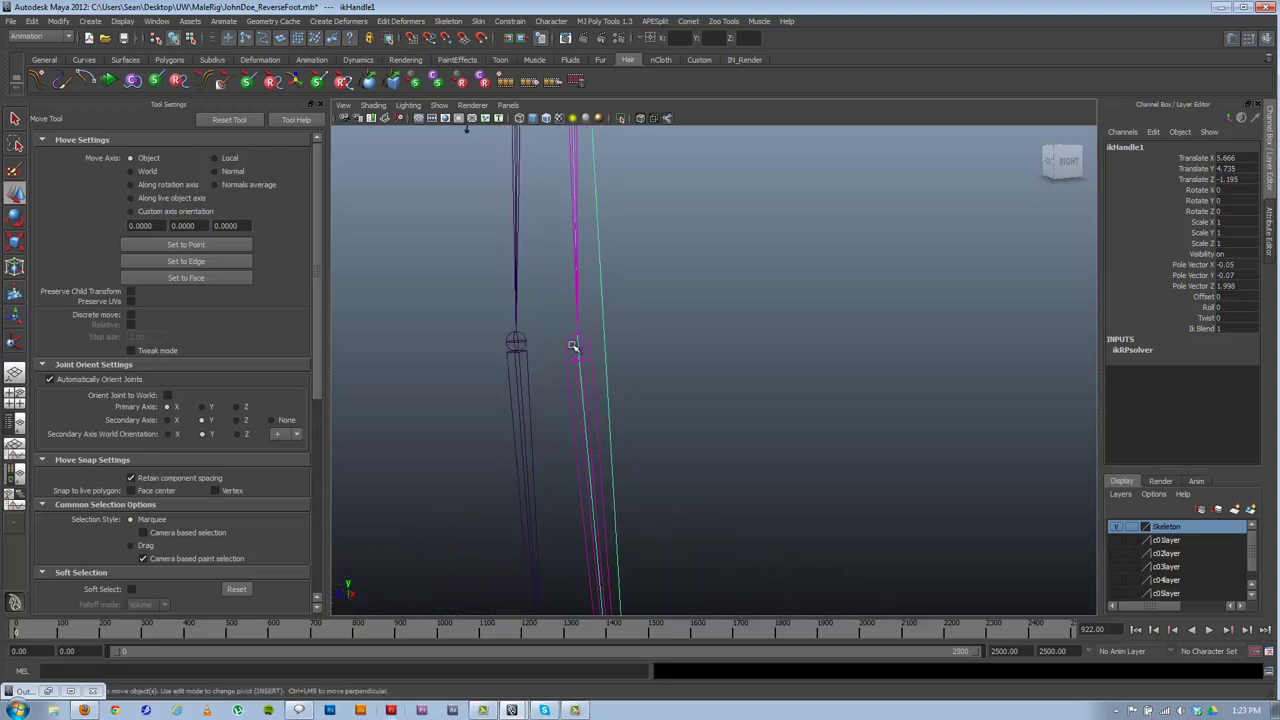
{"action": "left_click_drag", "start_coordinate": [571, 214], "coordinate": [619, 510], "text": "alt"}
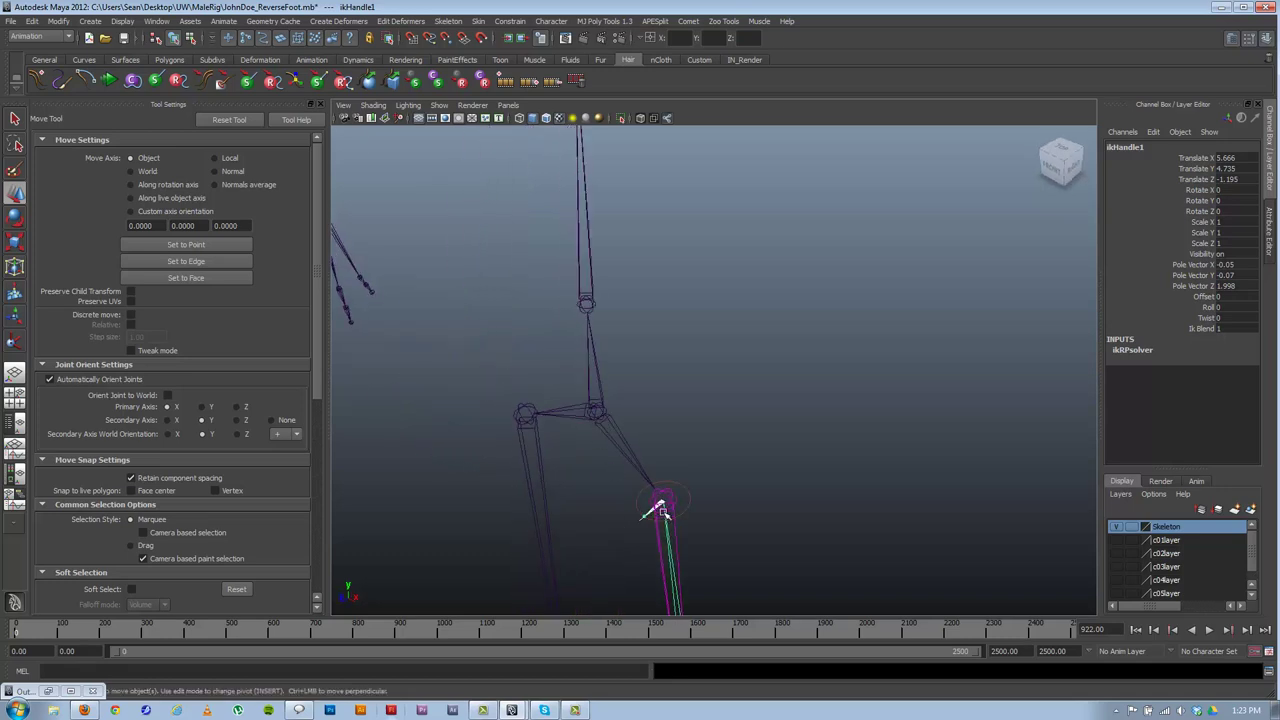
{"action": "right_click_drag", "start_coordinate": [722, 504], "coordinate": [240, 368], "text": "alt"}
{"action": "left_click_drag", "start_coordinate": [708, 538], "coordinate": [775, 410], "text": "alt"}
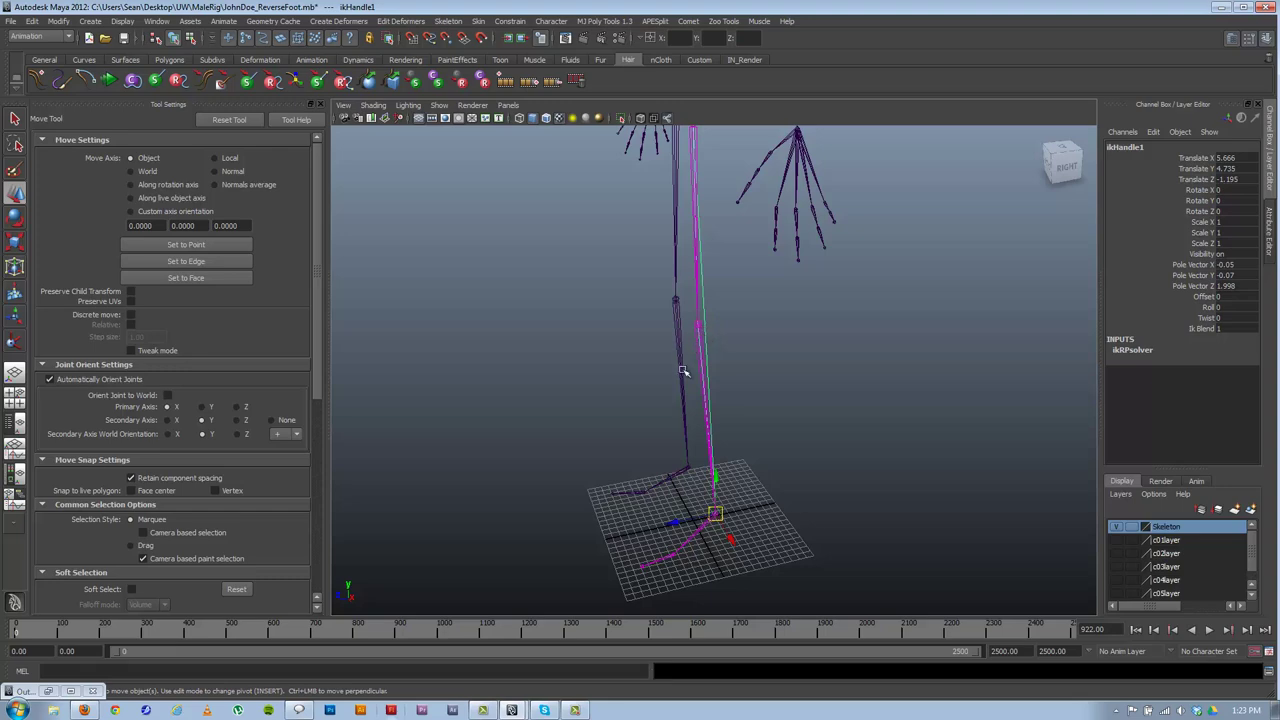
{"action": "mouse_move", "coordinate": [706, 367]}
{"action": "left_mouse_down", "text": "alt"}
{"action": "mouse_move", "coordinate": [794, 360]}
{"action": "mouse_move", "coordinate": [731, 364]}
{"action": "left_mouse_up", "text": "alt"}
{"action": "left_click_drag", "start_coordinate": [700, 252], "coordinate": [686, 492], "text": "alt"}
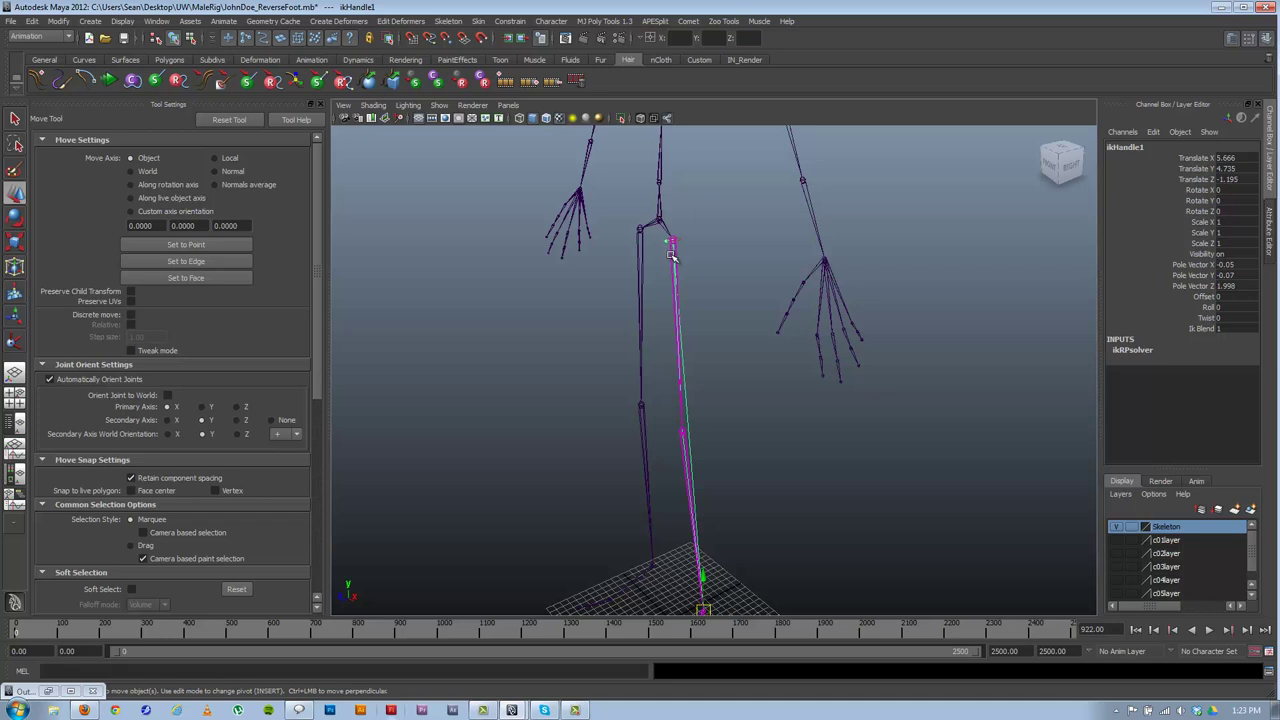
{"action": "left_click_drag", "start_coordinate": [603, 471], "coordinate": [697, 471], "text": "alt"}
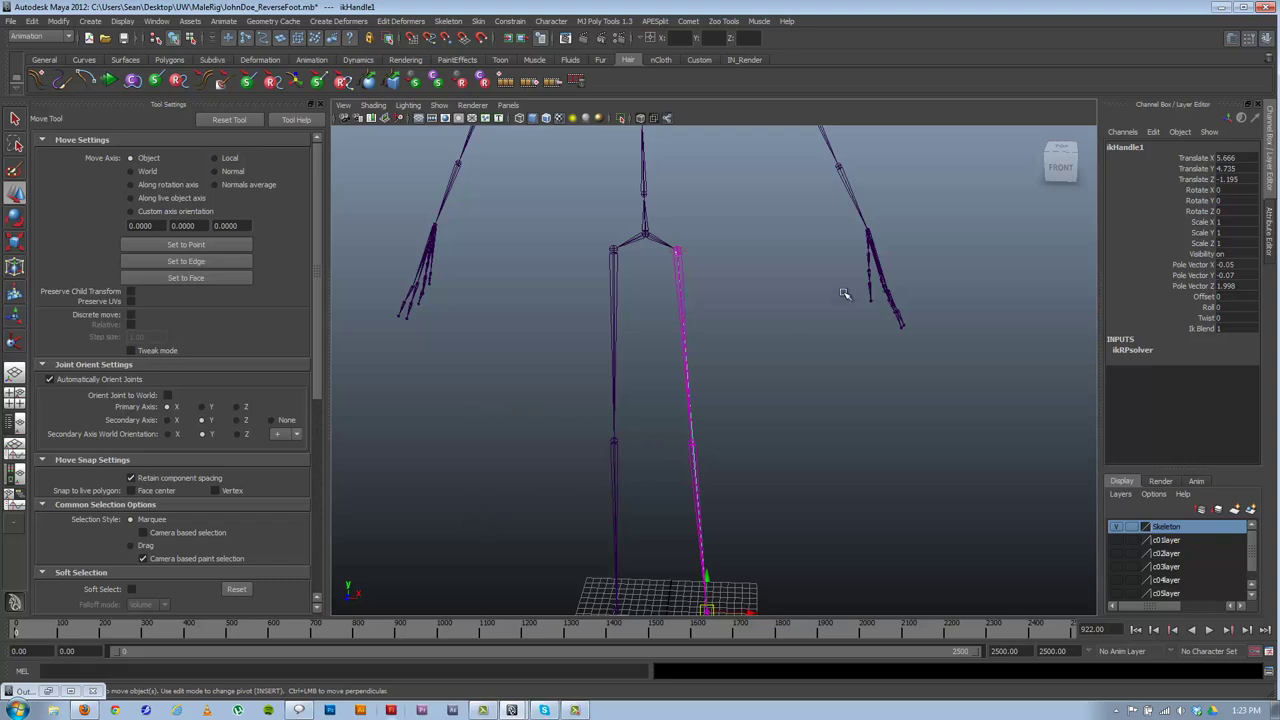
{"action": "left_click_drag", "start_coordinate": [643, 411], "coordinate": [540, 430], "text": "alt"}
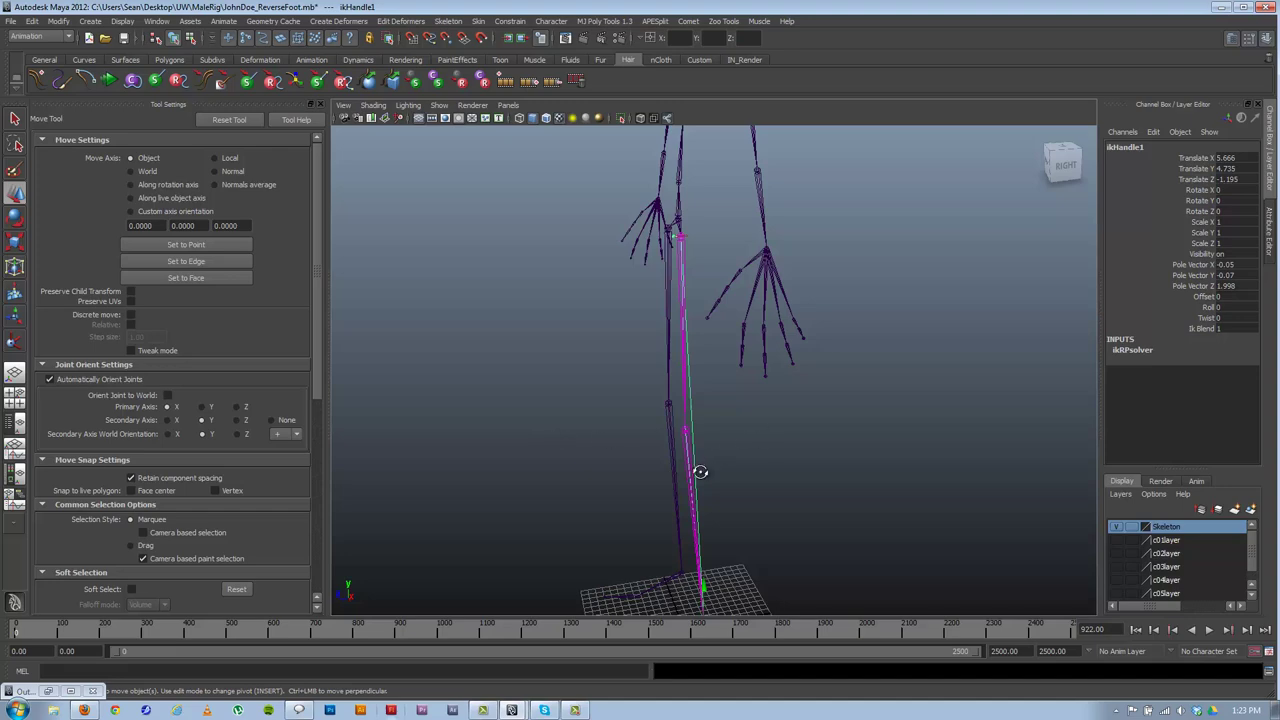
{"action": "mouse_move", "coordinate": [697, 471]}
{"action": "left_mouse_down", "text": "alt"}
{"action": "mouse_move", "coordinate": [731, 509]}
{"action": "mouse_move", "coordinate": [720, 472]}
{"action": "left_mouse_up", "text": "alt"}
- Try changing the leg IK handle's Twist value and undo the change
{"action": "left_click", "coordinate": [1207, 318]}
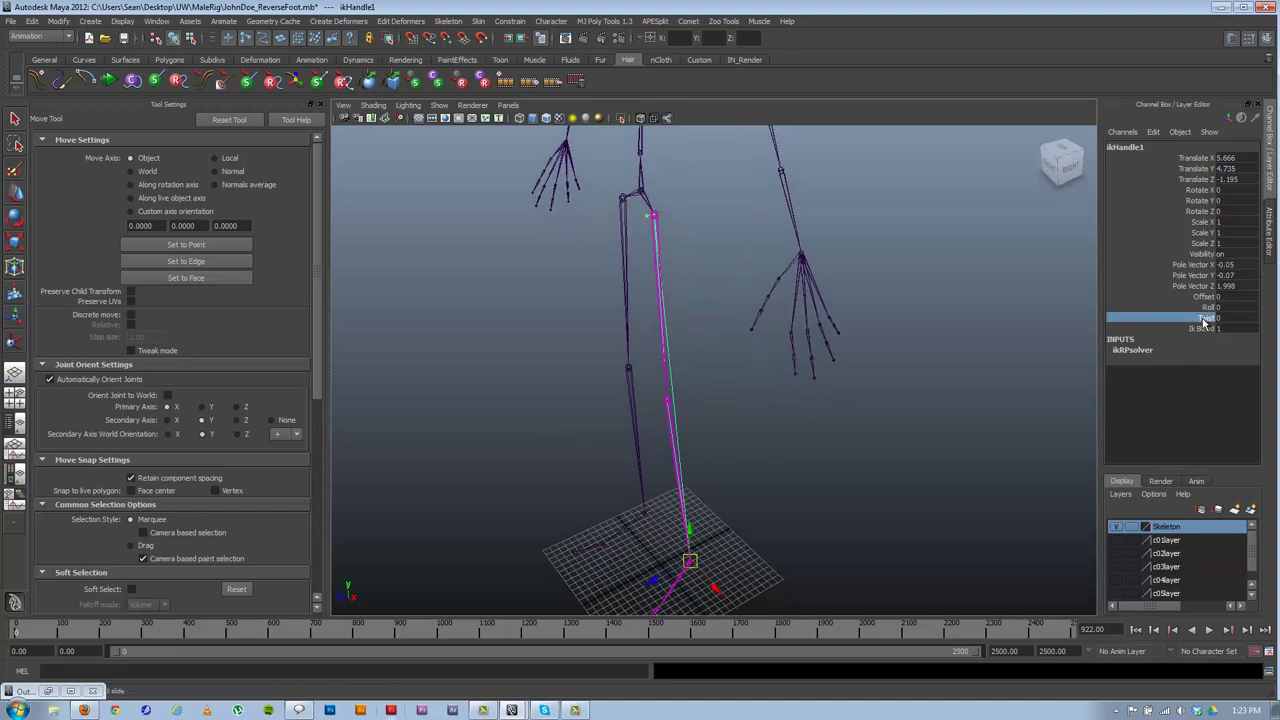
{"action": "middle_click_drag", "start_coordinate": [874, 351], "coordinate": [906, 357]}
{"action": "key", "text": "ctrl+z"}
{"action": "middle_click_drag", "start_coordinate": [734, 428], "coordinate": [707, 415], "text": "alt"}
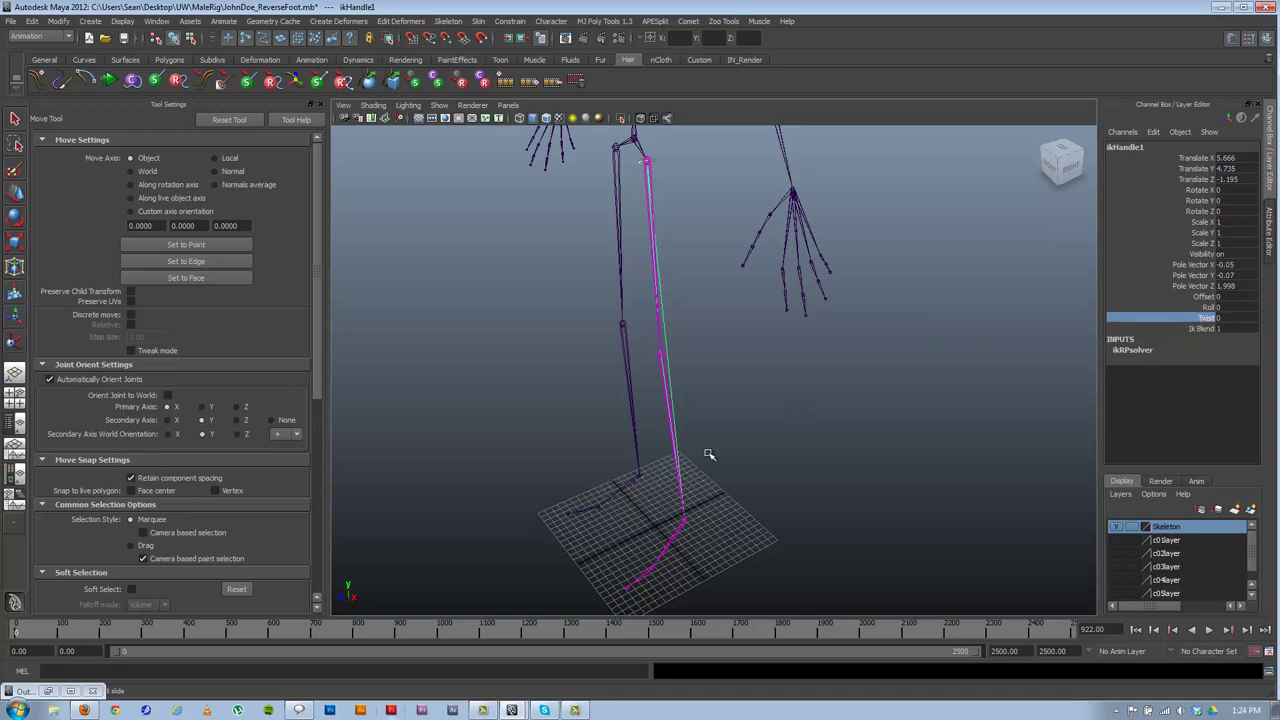
{"action": "mouse_move", "coordinate": [666, 444]}
{"action": "left_mouse_down", "text": "alt"}
{"action": "mouse_move", "coordinate": [640, 434]}
{"action": "mouse_move", "coordinate": [676, 449]}
{"action": "left_mouse_up", "text": "alt"}
{"action": "middle_click_drag", "start_coordinate": [660, 406], "coordinate": [673, 409], "text": "alt"}
{"action": "left_click_drag", "start_coordinate": [673, 408], "coordinate": [683, 370], "text": "alt"}
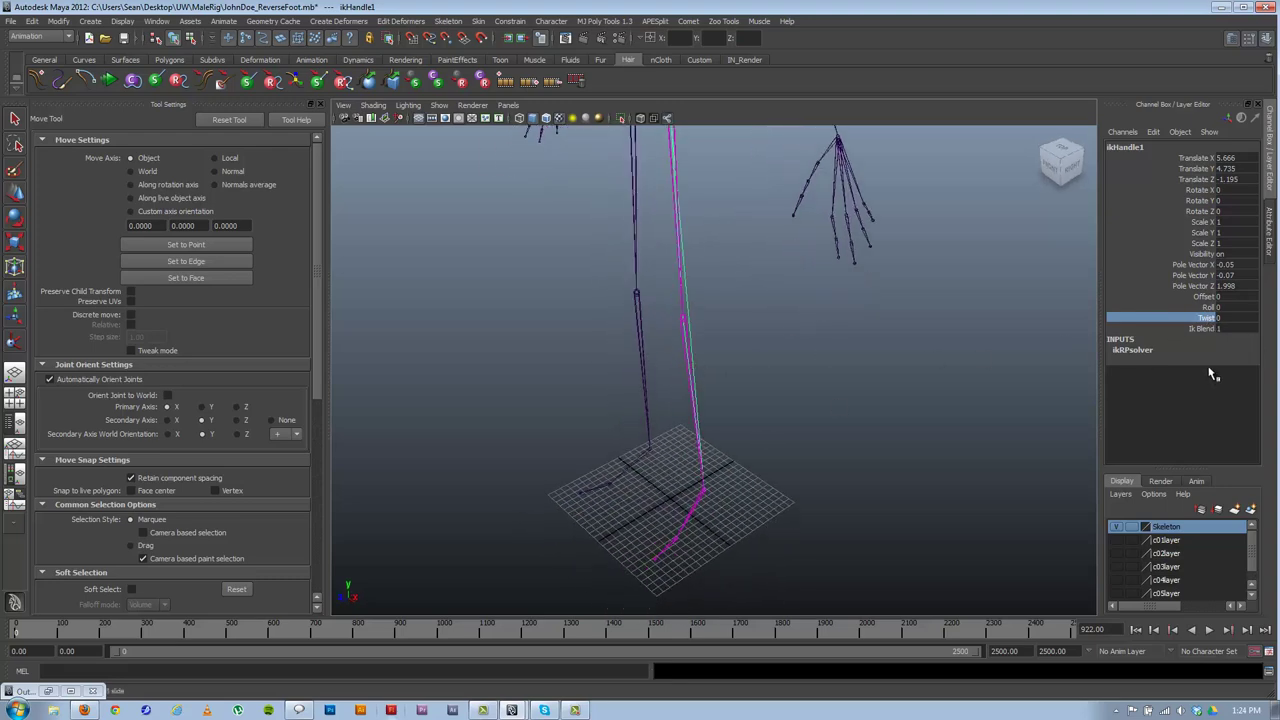
- Examine the left leg's rotate-plane IK chain from the hip down to the foot from several angles
{"action": "left_click_drag", "start_coordinate": [557, 386], "coordinate": [643, 389], "text": "alt"}
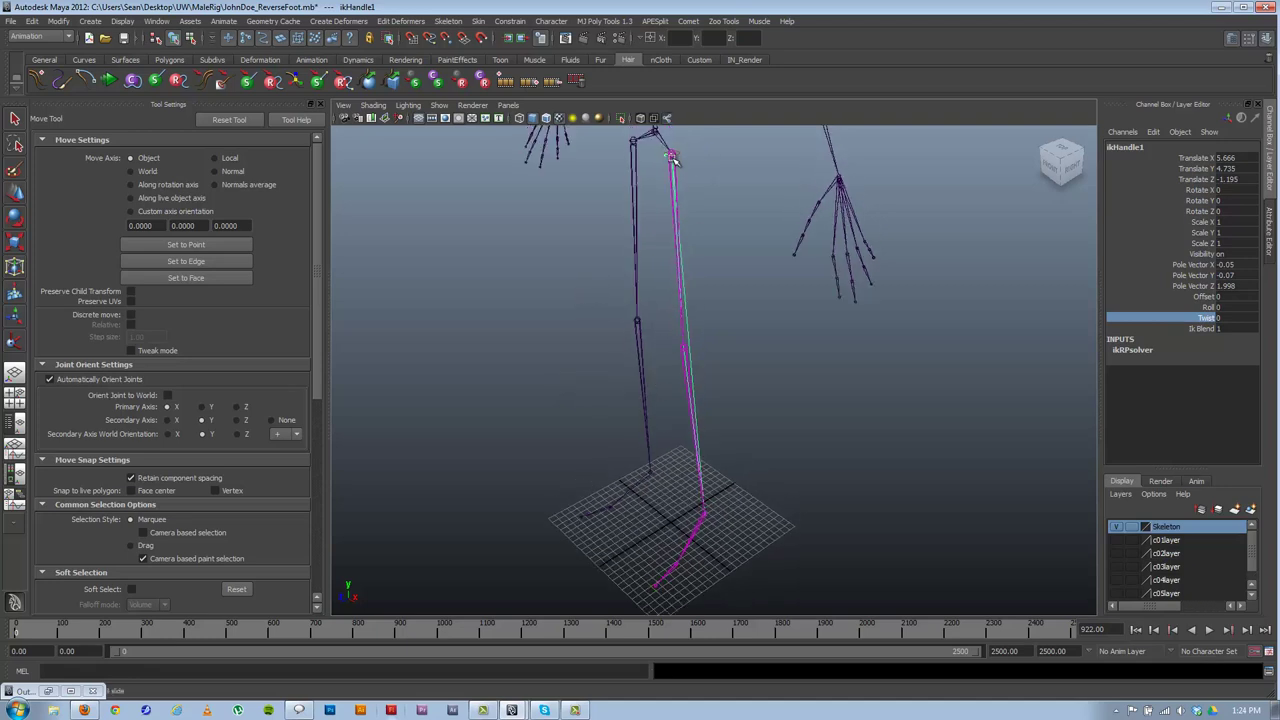
{"action": "left_click_drag", "start_coordinate": [626, 363], "coordinate": [707, 321], "text": "alt"}
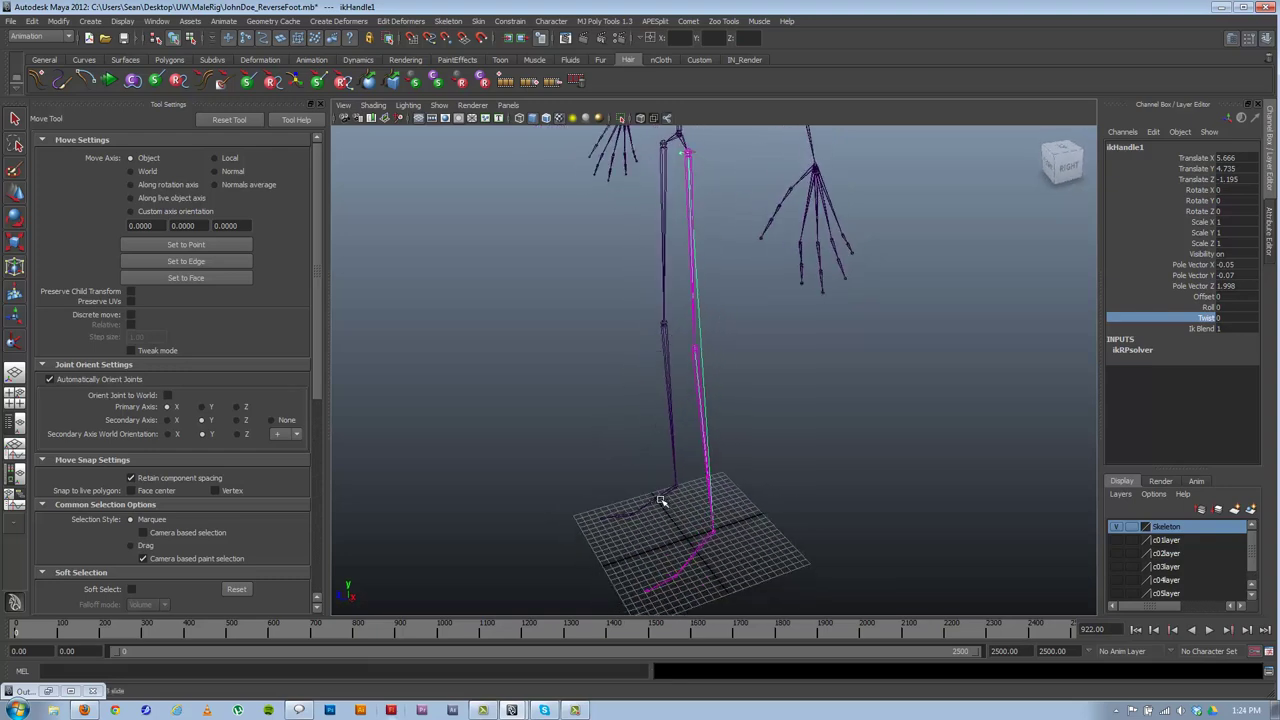
{"action": "middle_click_drag", "start_coordinate": [660, 499], "coordinate": [630, 400], "text": "alt"}
{"action": "left_click_drag", "start_coordinate": [672, 232], "coordinate": [700, 227], "text": "alt"}
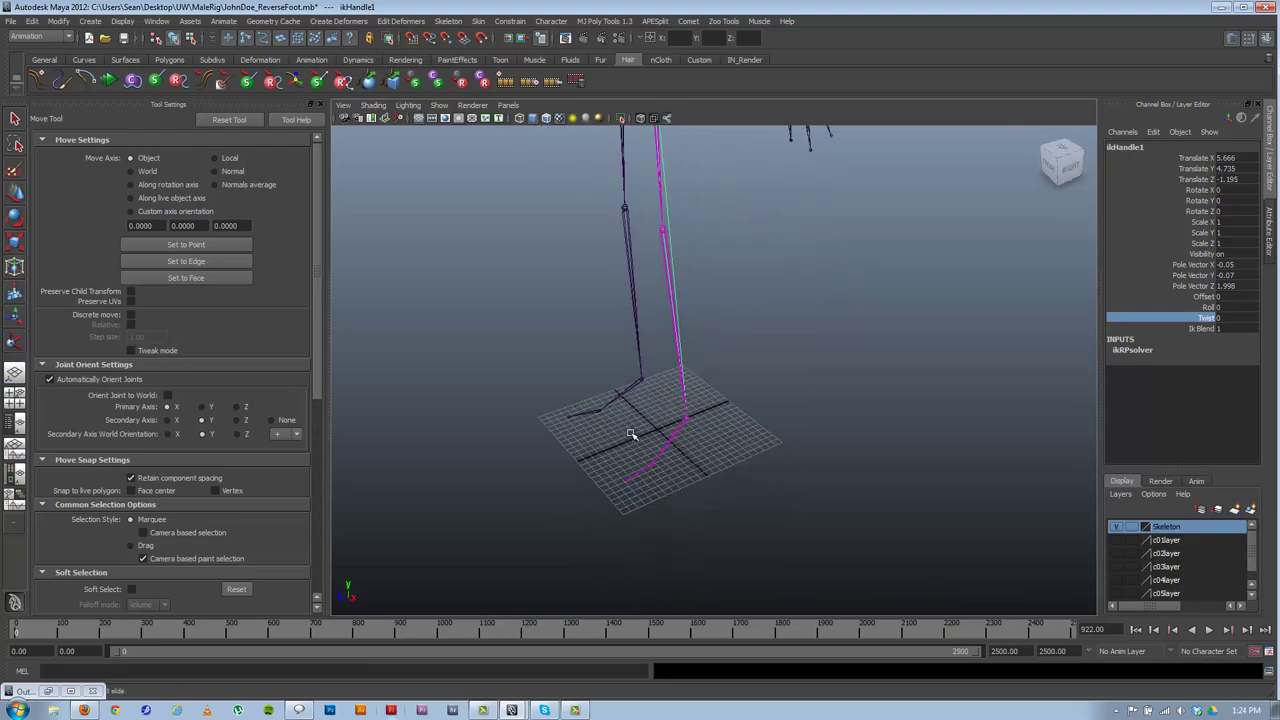
{"action": "left_click_drag", "start_coordinate": [633, 435], "coordinate": [640, 412], "text": "alt"}
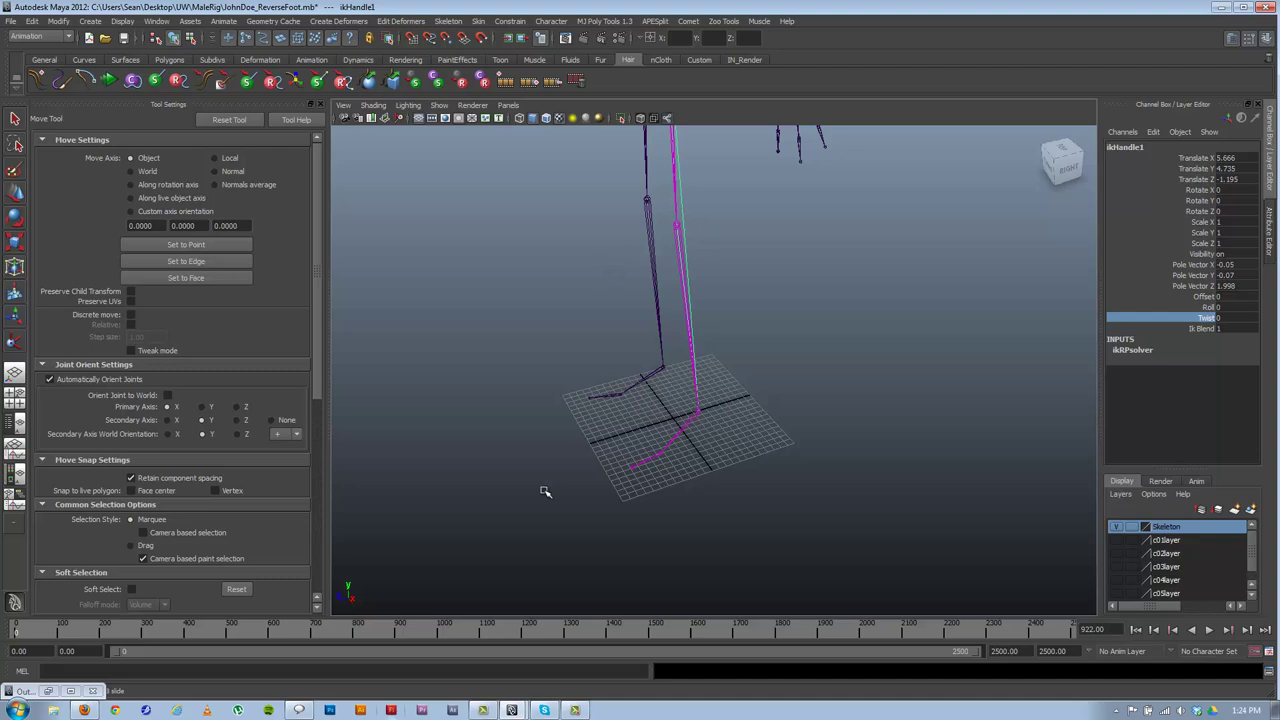
{"action": "middle_click_drag", "start_coordinate": [668, 315], "coordinate": [659, 413], "text": "alt"}
{"action": "left_click_drag", "start_coordinate": [666, 452], "coordinate": [703, 454], "text": "alt"}
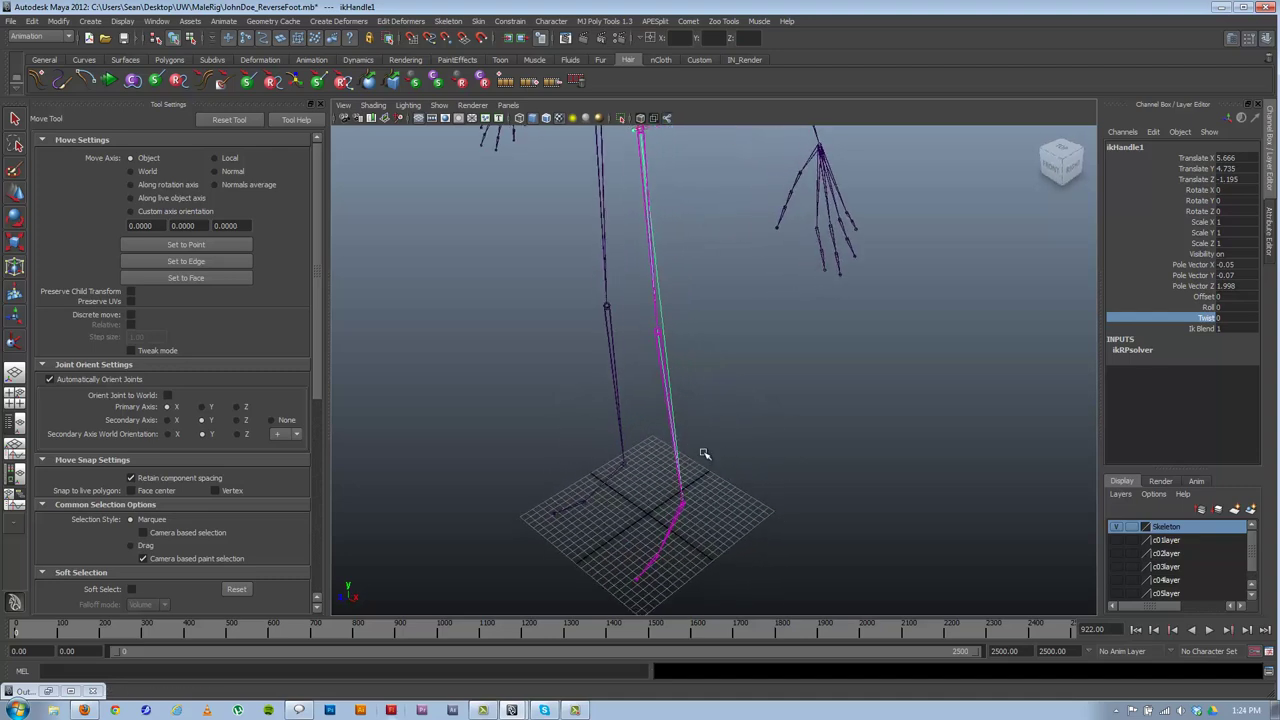
{"action": "right_click_drag", "start_coordinate": [703, 454], "coordinate": [645, 439], "text": "alt"}
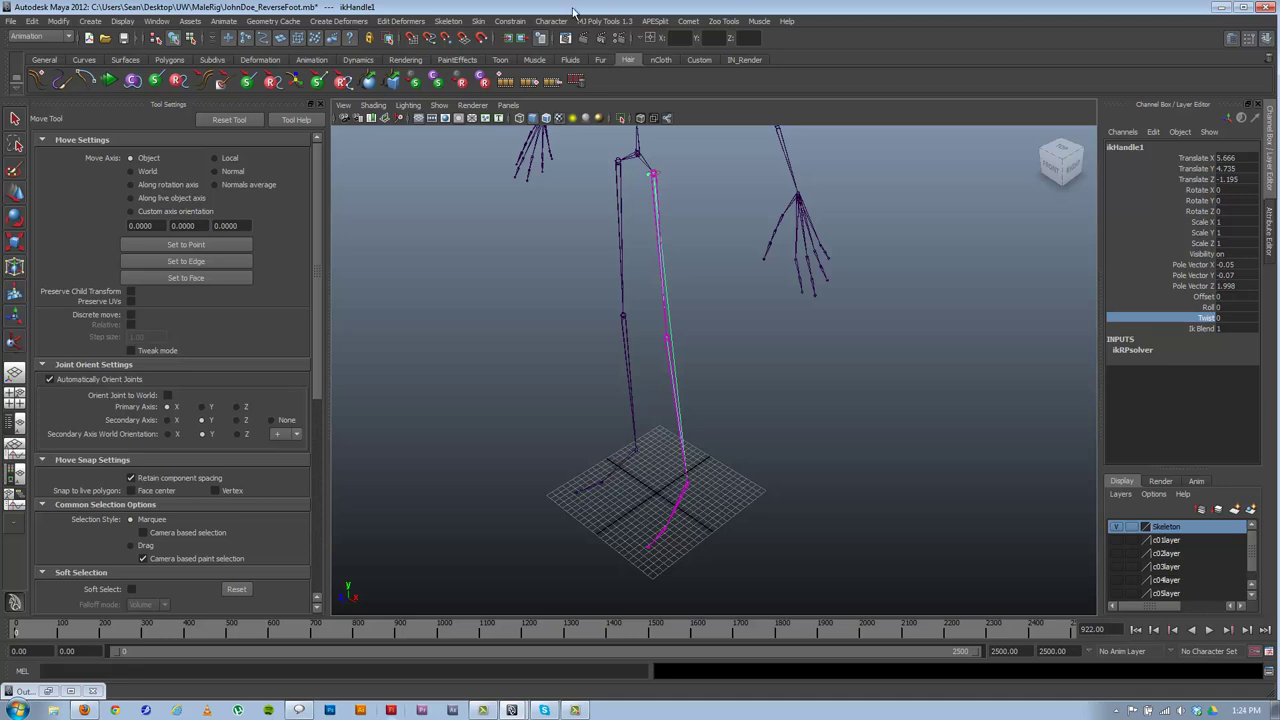
- Start the IK Handle Tool with its options shown and keep ikRPsolver as the current solver
{"action": "left_click", "coordinate": [447, 21]}
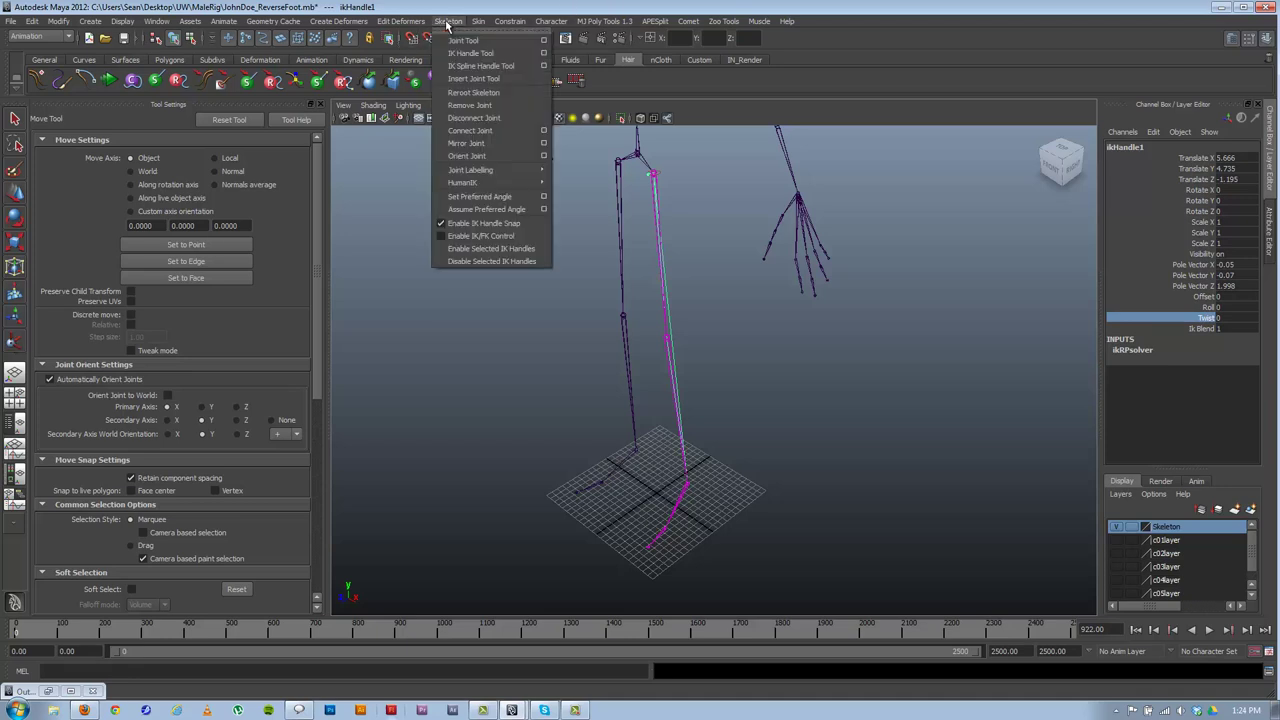
{"action": "left_click", "coordinate": [533, 54]}
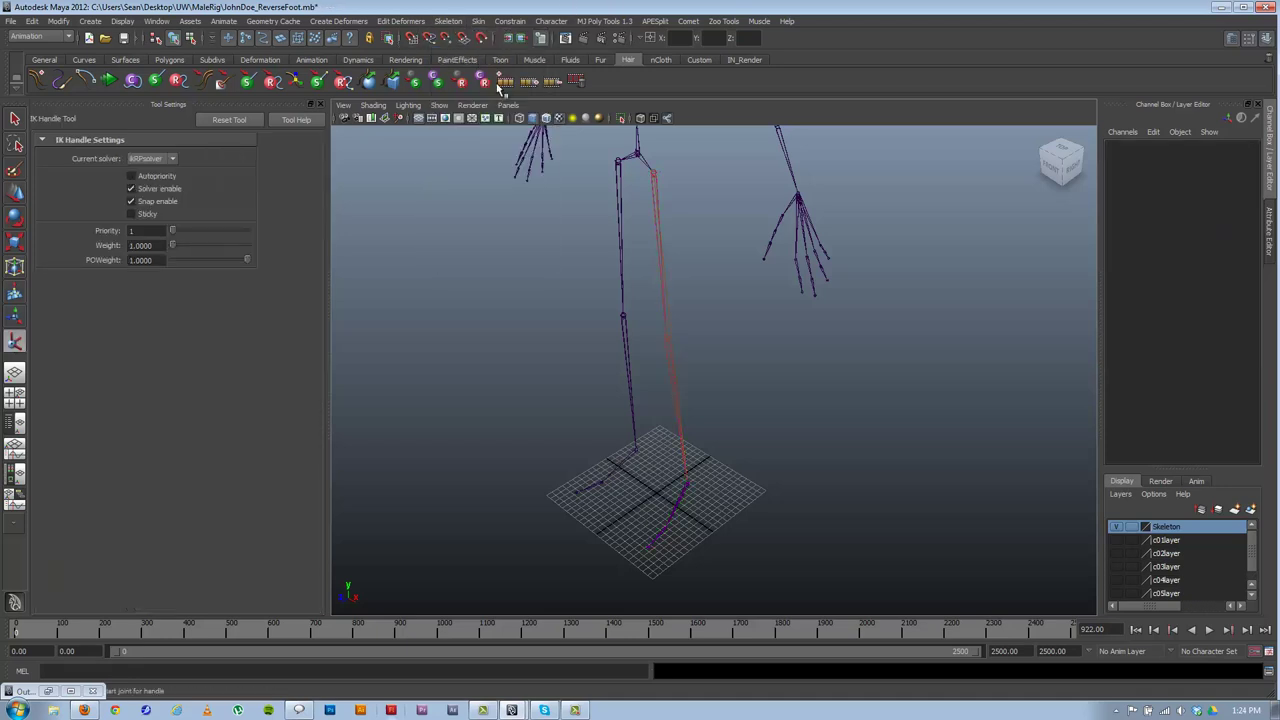
{"action": "left_click", "coordinate": [150, 158]}
{"action": "left_click", "coordinate": [148, 171]}
{"action": "left_click", "coordinate": [174, 160]}
{"action": "left_click", "coordinate": [160, 172]}
{"action": "middle_click_drag", "start_coordinate": [596, 246], "coordinate": [599, 299], "text": "alt"}
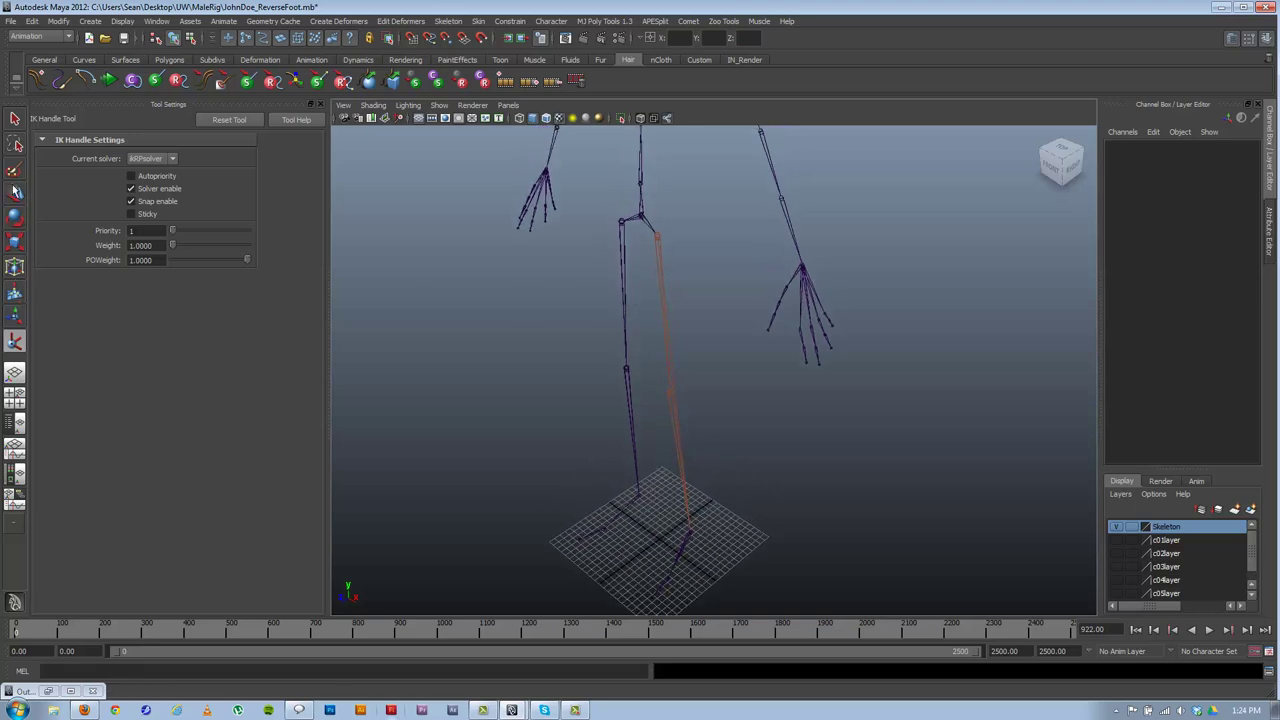
- Select ikHandle1 in the Outliner with the Move tool active and minimize the Outliner
{"action": "left_click", "coordinate": [16, 192]}
{"action": "left_click", "coordinate": [156, 21]}
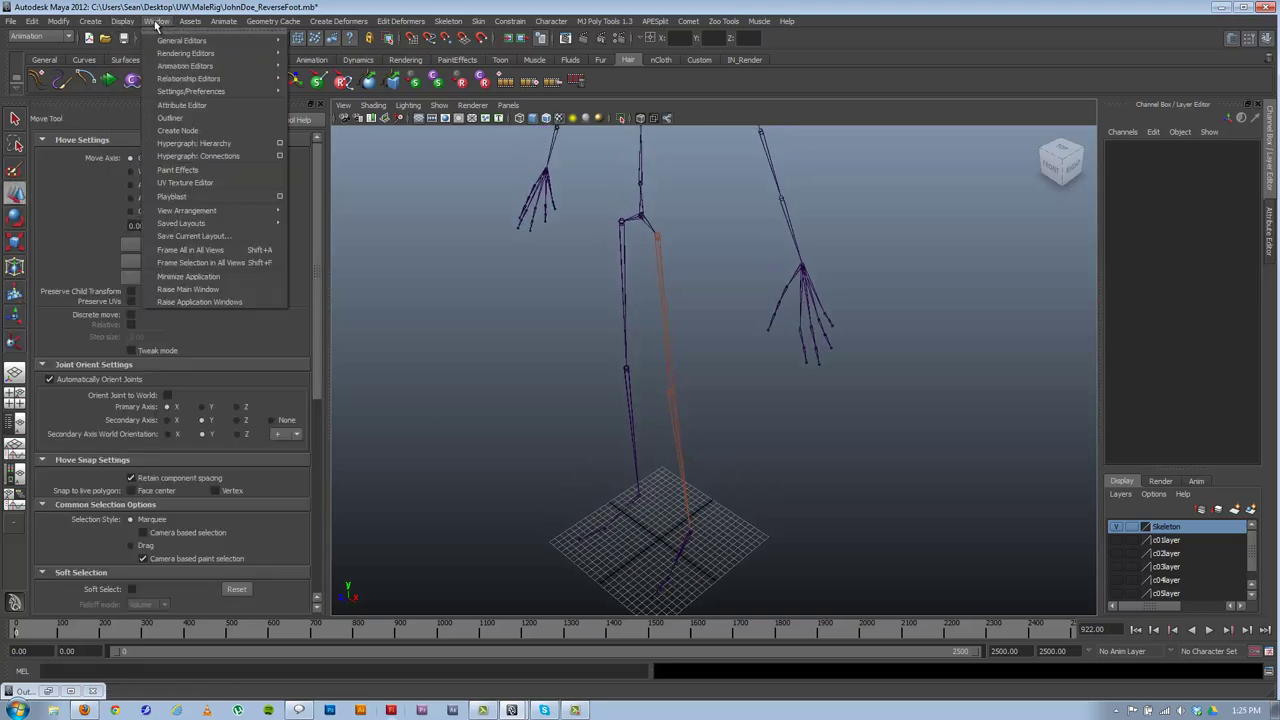
{"action": "left_click", "coordinate": [166, 116]}
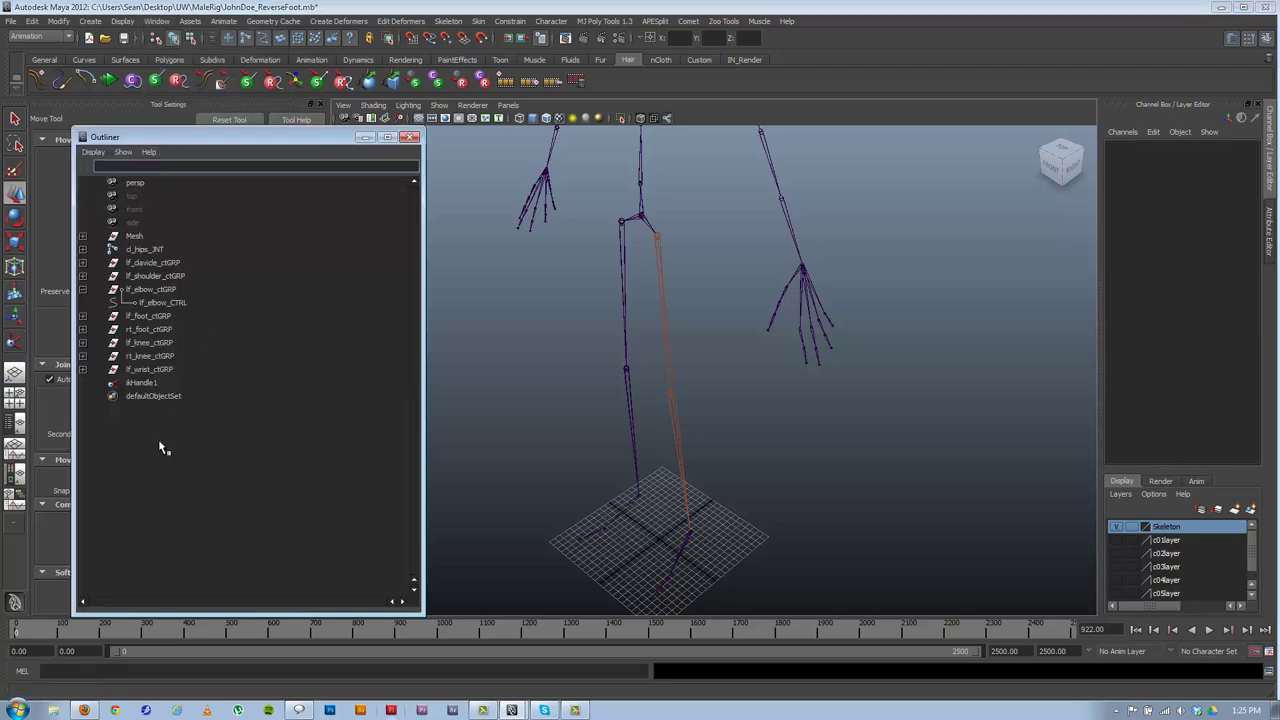
{"action": "left_click", "coordinate": [139, 384]}
{"action": "left_click", "coordinate": [365, 139]}
- Examine the selected leg IK handle and its pole vector from the left hip to the ankle
{"action": "left_click_drag", "start_coordinate": [694, 295], "coordinate": [691, 314], "text": "alt"}
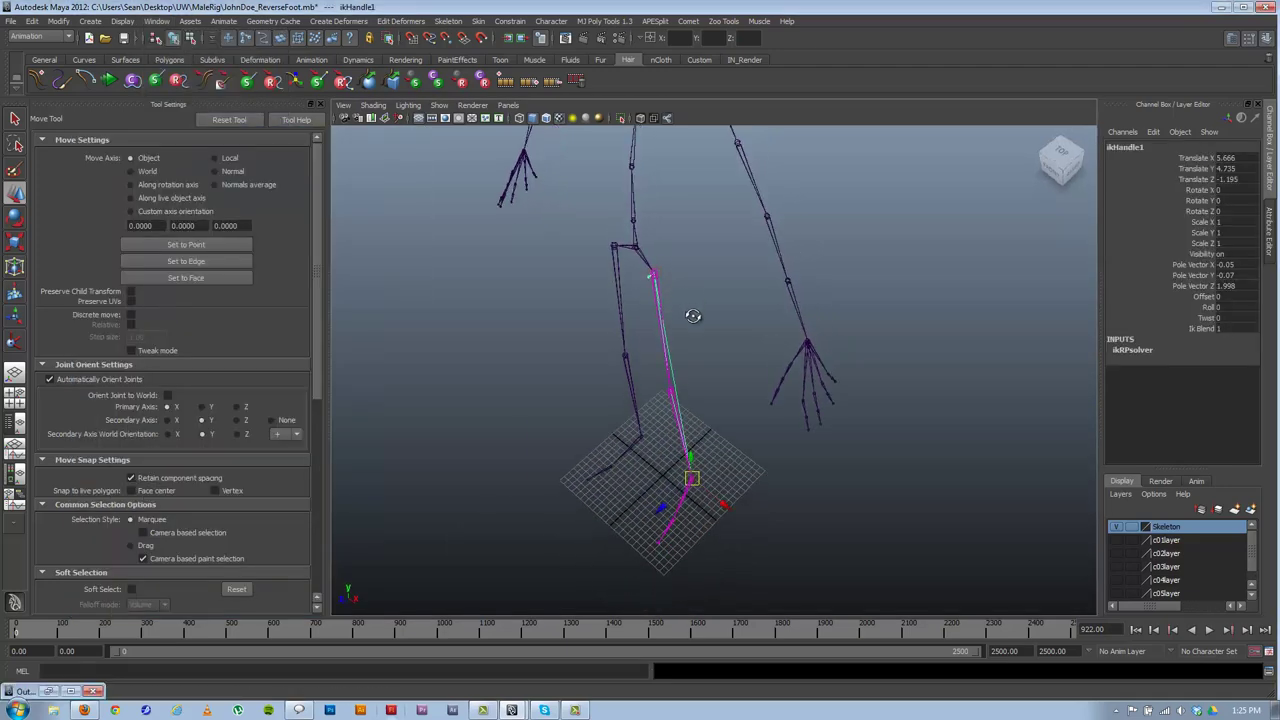
{"action": "right_click_drag", "start_coordinate": [684, 339], "coordinate": [899, 391], "text": "alt"}
{"action": "middle_click_drag", "start_coordinate": [640, 205], "coordinate": [712, 362], "text": "alt"}
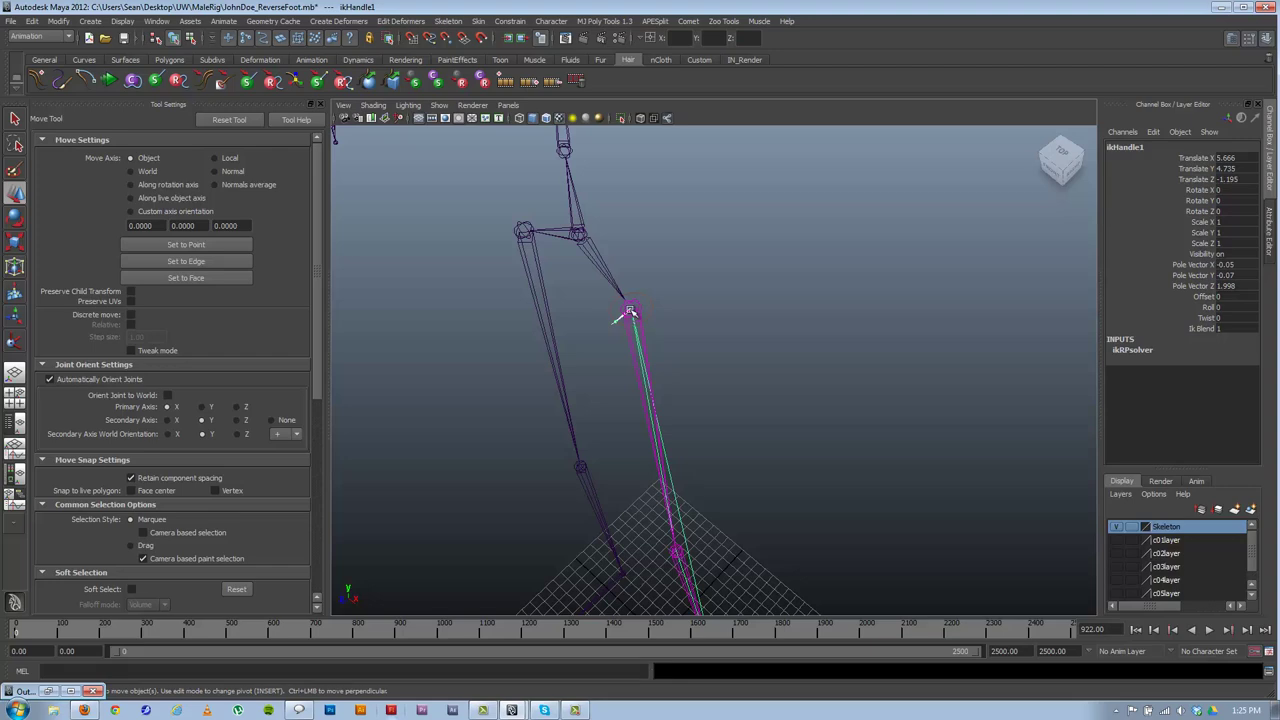
{"action": "right_click_drag", "start_coordinate": [780, 412], "coordinate": [470, 420], "text": "alt"}
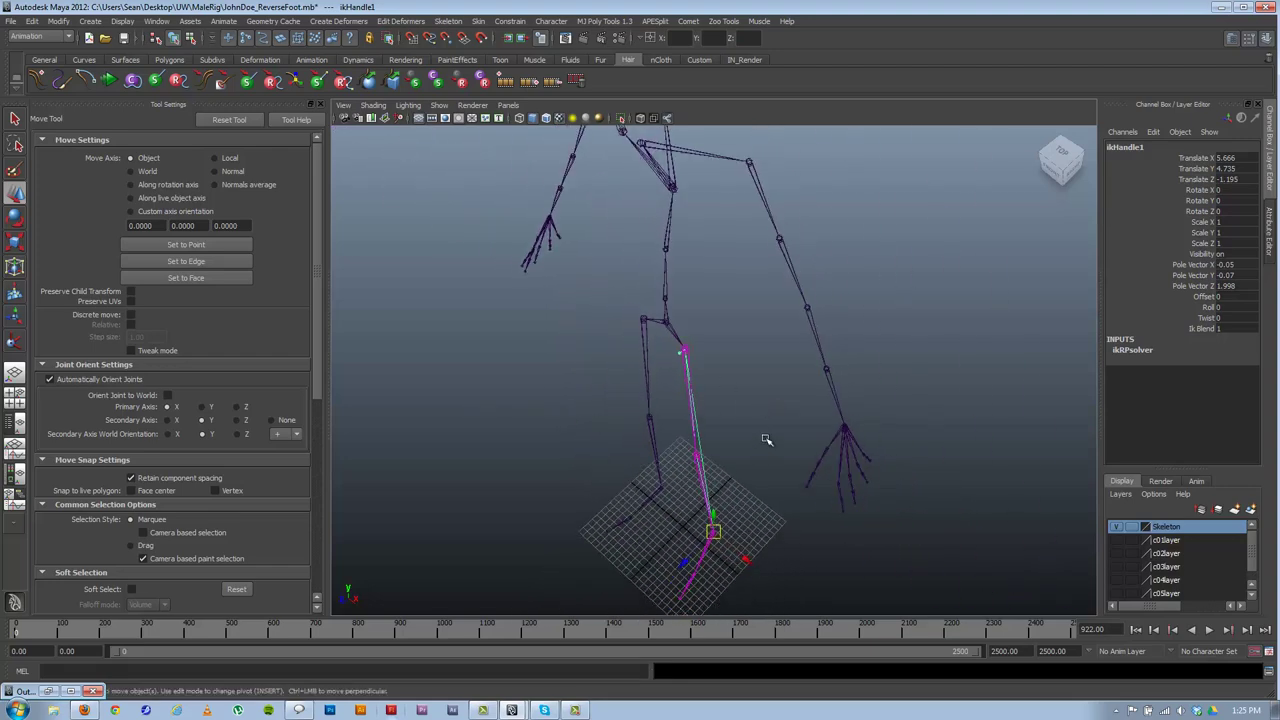
{"action": "left_click_drag", "start_coordinate": [766, 440], "coordinate": [710, 372], "text": "alt"}
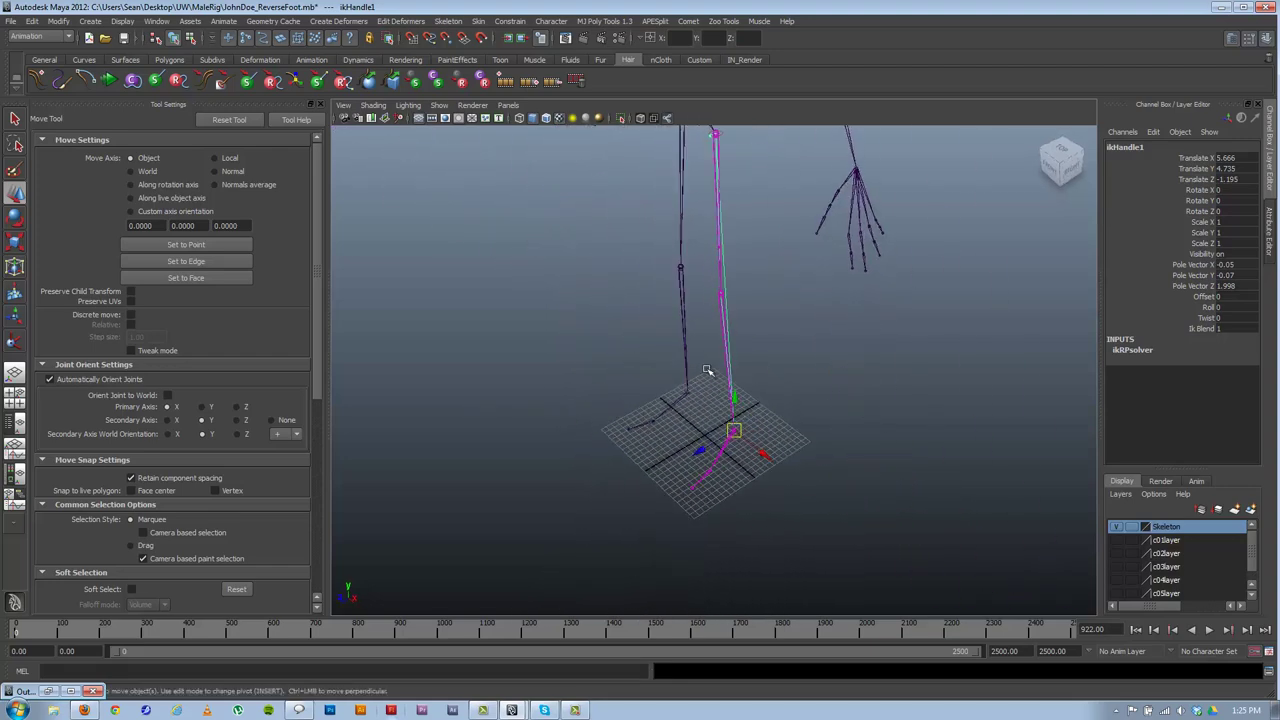
{"action": "left_click_drag", "start_coordinate": [724, 441], "coordinate": [784, 320], "text": "alt"}
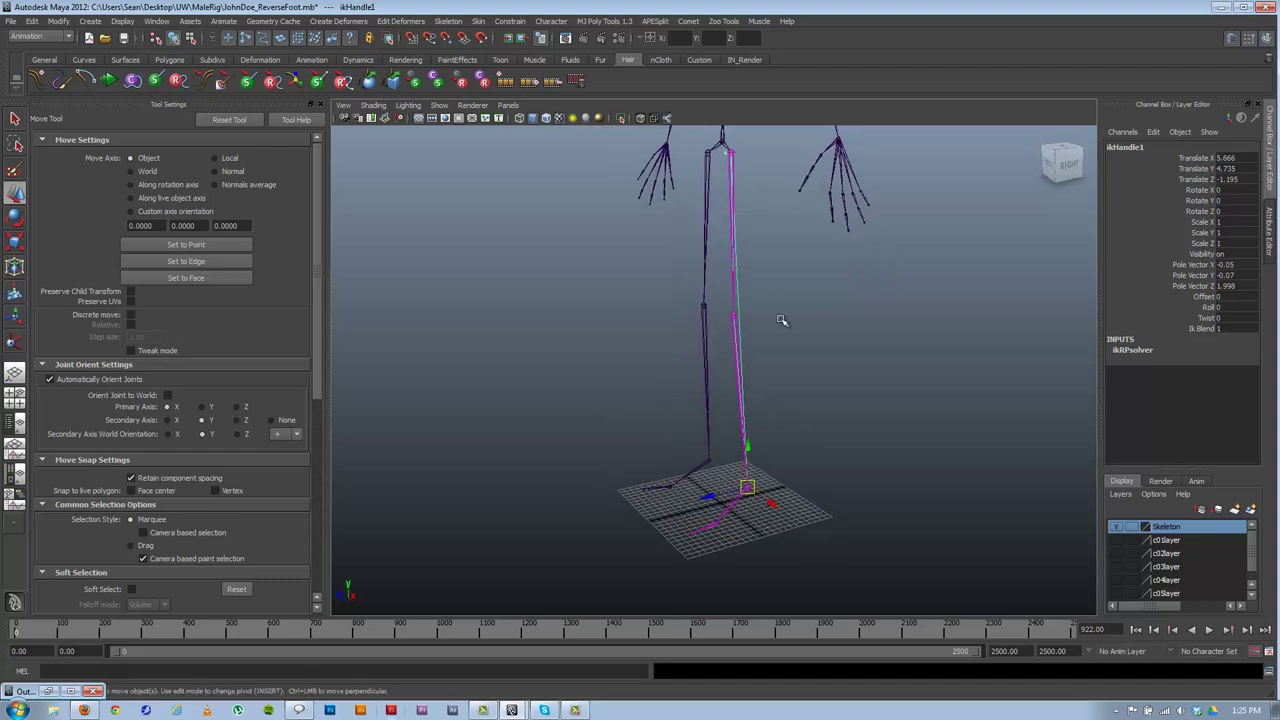
{"action": "left_click_drag", "start_coordinate": [562, 428], "coordinate": [864, 418], "text": "alt"}
{"action": "right_click_drag", "start_coordinate": [863, 417], "coordinate": [705, 300], "text": "alt"}
{"action": "middle_click_drag", "start_coordinate": [751, 206], "coordinate": [733, 344], "text": "alt"}
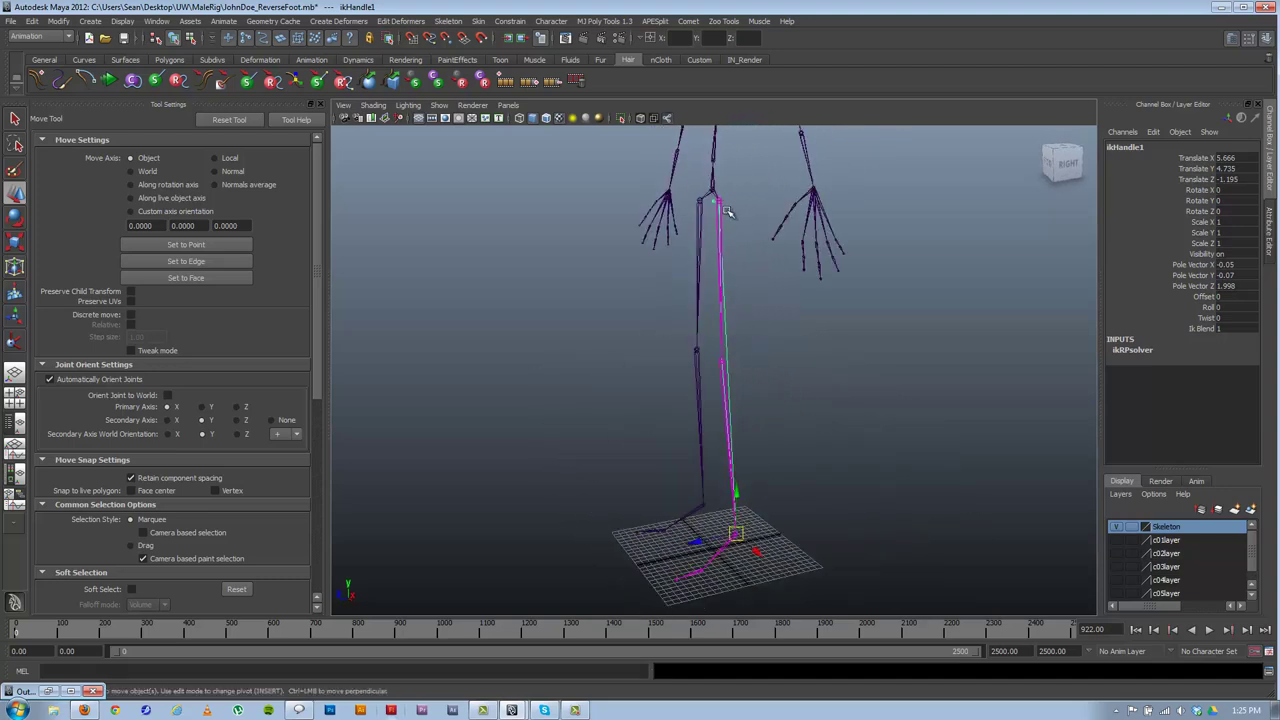
- Create an ikRPsolver IK handle from the left ankle joint to the left ball joint
{"action": "left_click", "coordinate": [15, 343]}
{"action": "left_click_drag", "start_coordinate": [846, 194], "coordinate": [734, 234], "text": "alt"}
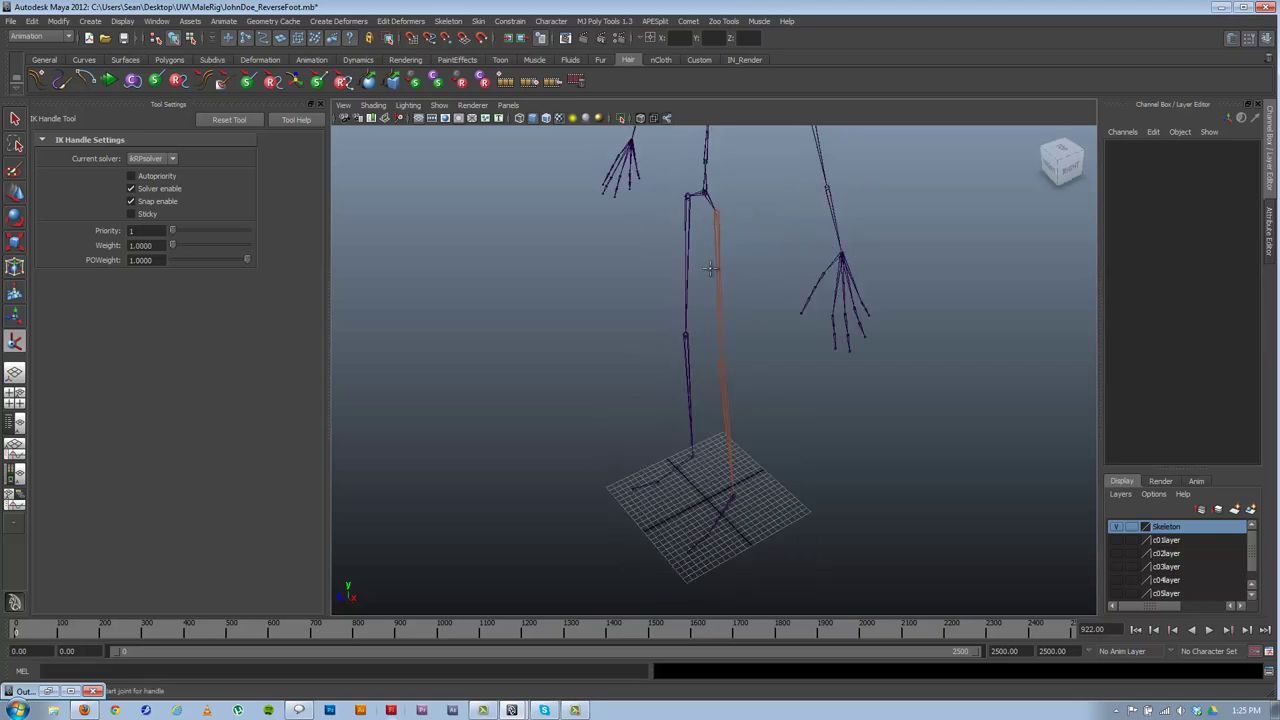
{"action": "left_click_drag", "start_coordinate": [706, 413], "coordinate": [718, 334], "text": "alt"}
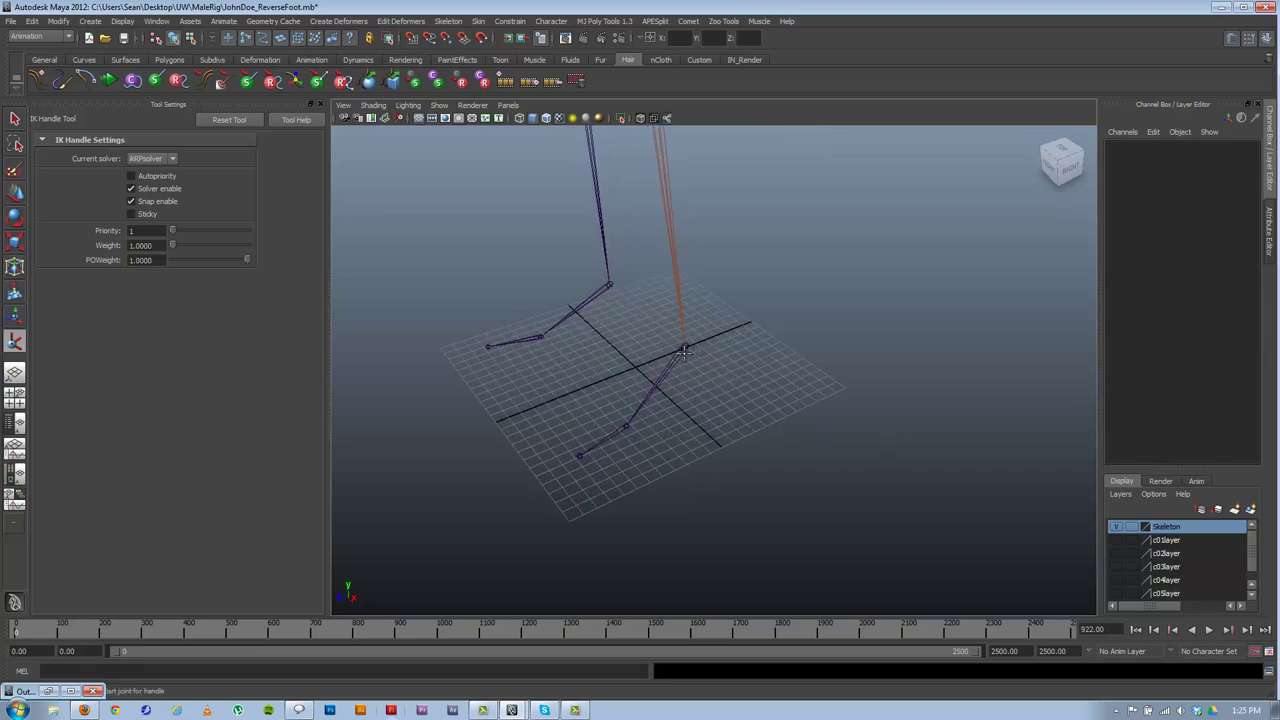
{"action": "left_click", "coordinate": [684, 346]}
{"action": "left_click", "coordinate": [625, 427]}
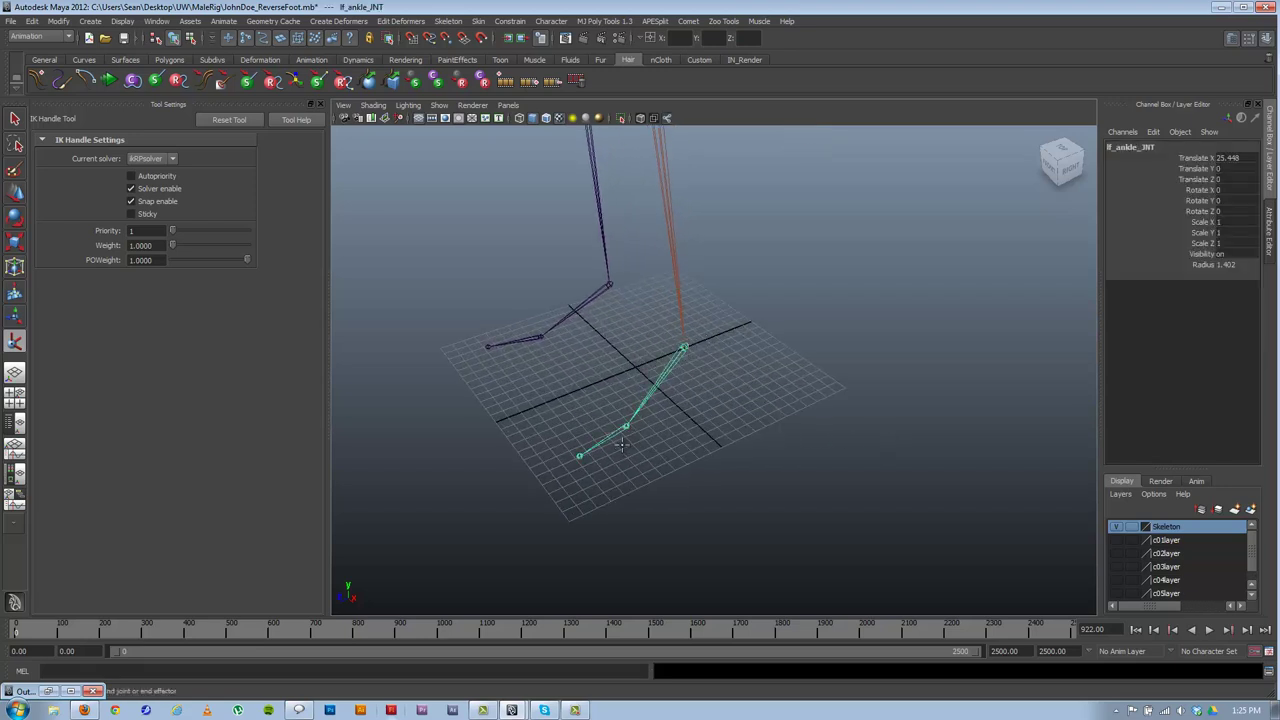
{"action": "key", "text": "w"}
{"action": "key", "text": "y"}
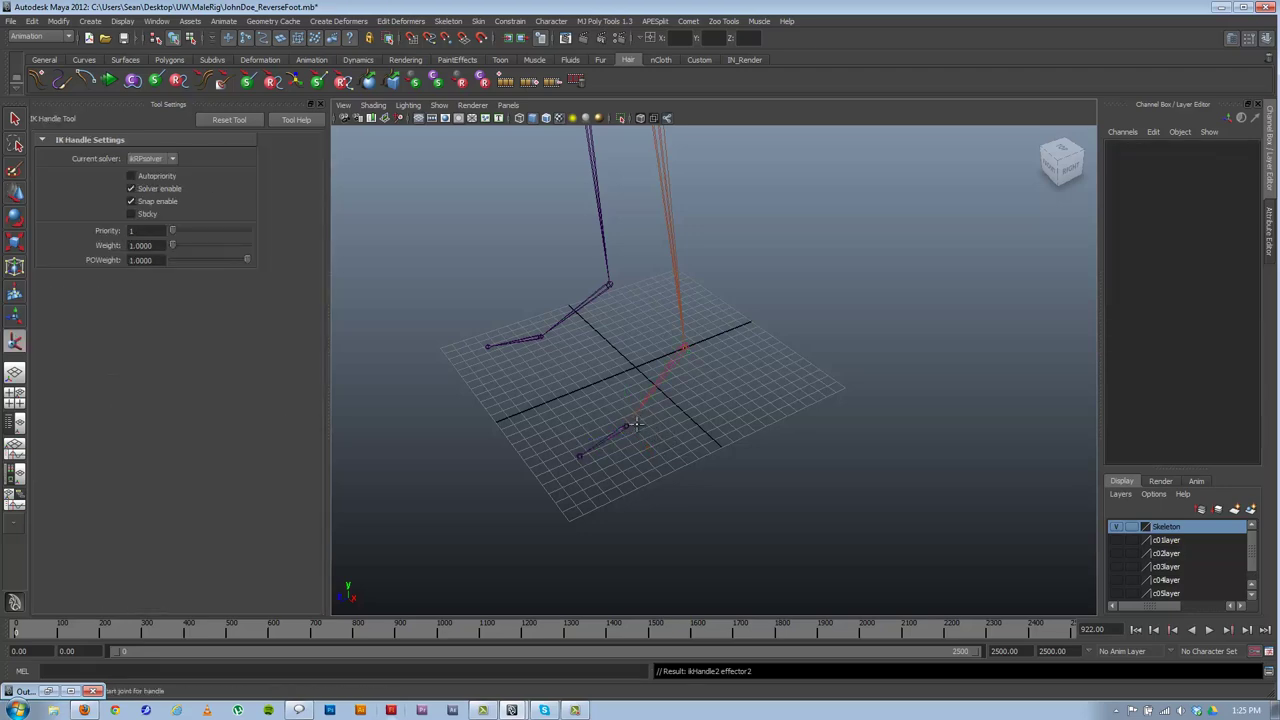
- Create an ikRPsolver IK handle from the left ball joint to the left toe joint
{"action": "left_click", "coordinate": [625, 427]}
{"action": "left_click", "coordinate": [579, 456]}
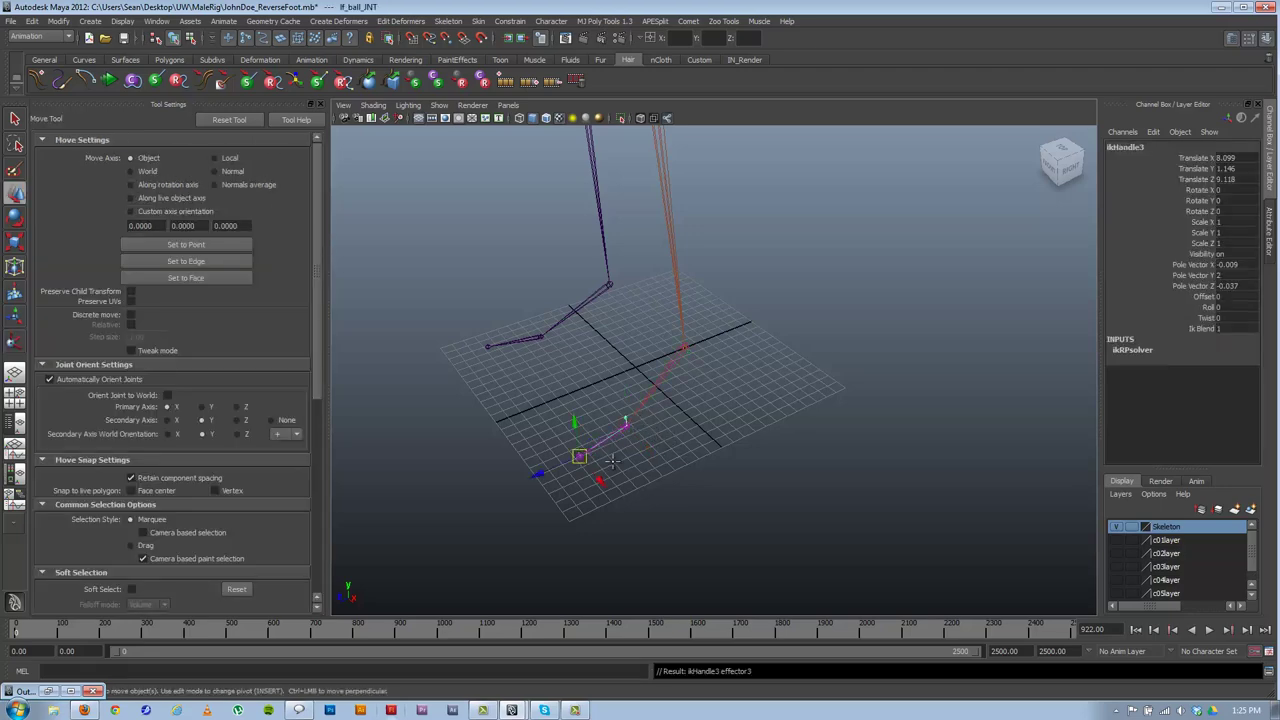
{"action": "key", "text": "y"}
- Select the left ankle joint and examine the foot's joint chain from the front and side
{"action": "left_click_drag", "start_coordinate": [559, 427], "coordinate": [554, 403], "text": "alt"}
{"action": "right_click_drag", "start_coordinate": [554, 403], "coordinate": [574, 491], "text": "alt"}
{"action": "middle_click_drag", "start_coordinate": [574, 491], "coordinate": [709, 286], "text": "alt"}
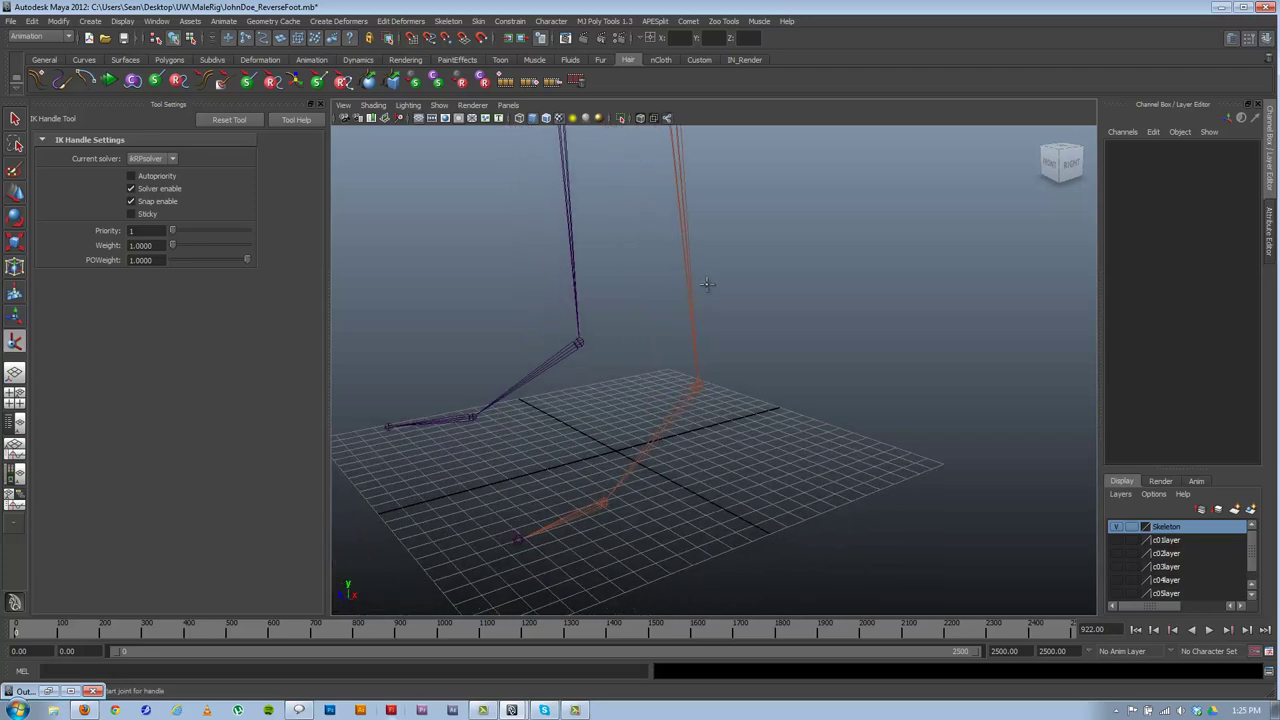
{"action": "key", "text": "w"}
{"action": "left_click", "coordinate": [665, 429]}
{"action": "right_click_drag", "start_coordinate": [620, 433], "coordinate": [540, 434], "text": "alt"}
{"action": "left_click_drag", "start_coordinate": [668, 446], "coordinate": [716, 454], "text": "alt"}
{"action": "left_click_drag", "start_coordinate": [605, 427], "coordinate": [780, 423], "text": "alt"}
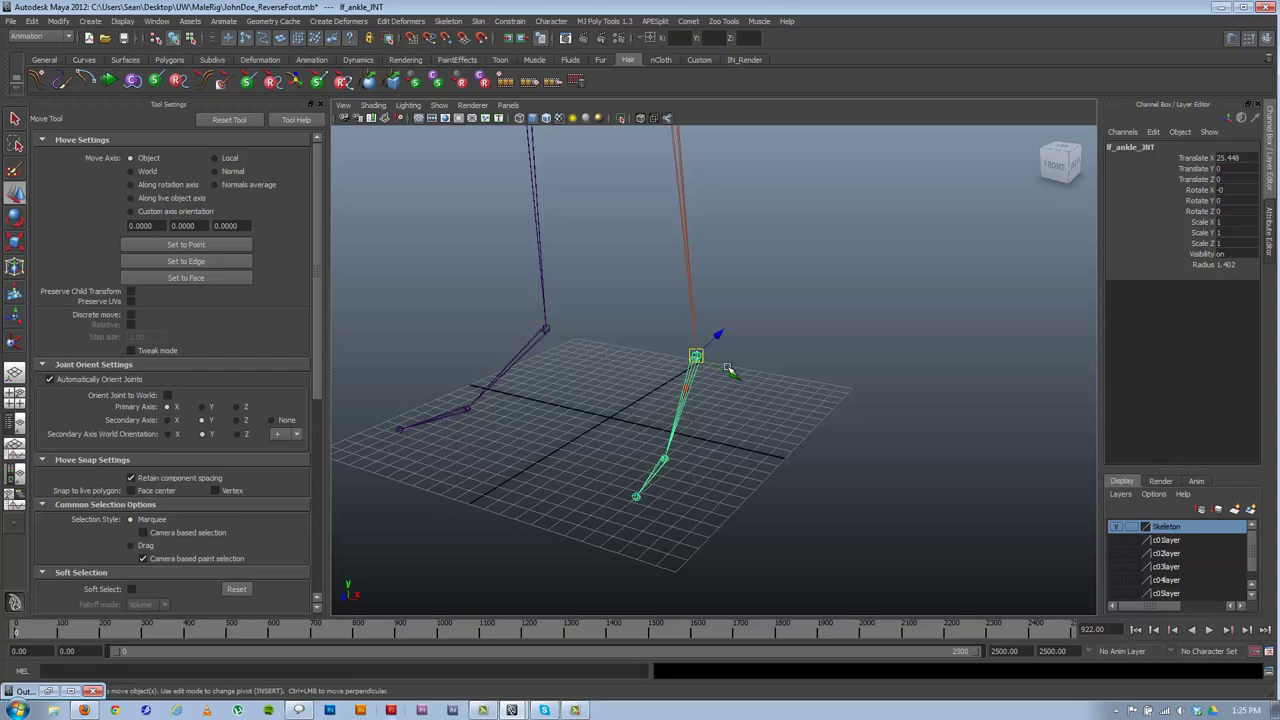
{"action": "left_click_drag", "start_coordinate": [746, 392], "coordinate": [674, 380], "text": "alt"}
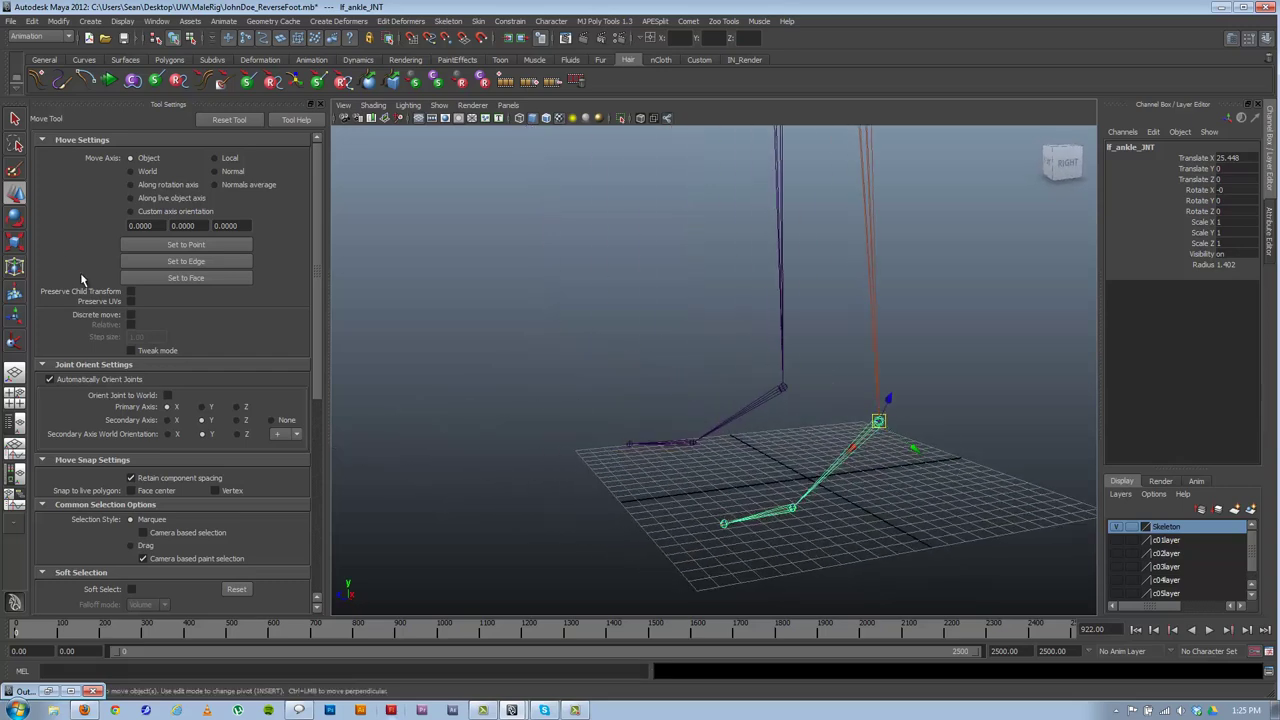
- Open the Outliner and select ikHandle2, the handle between the left ankle and ball joints
{"action": "left_click", "coordinate": [157, 21]}
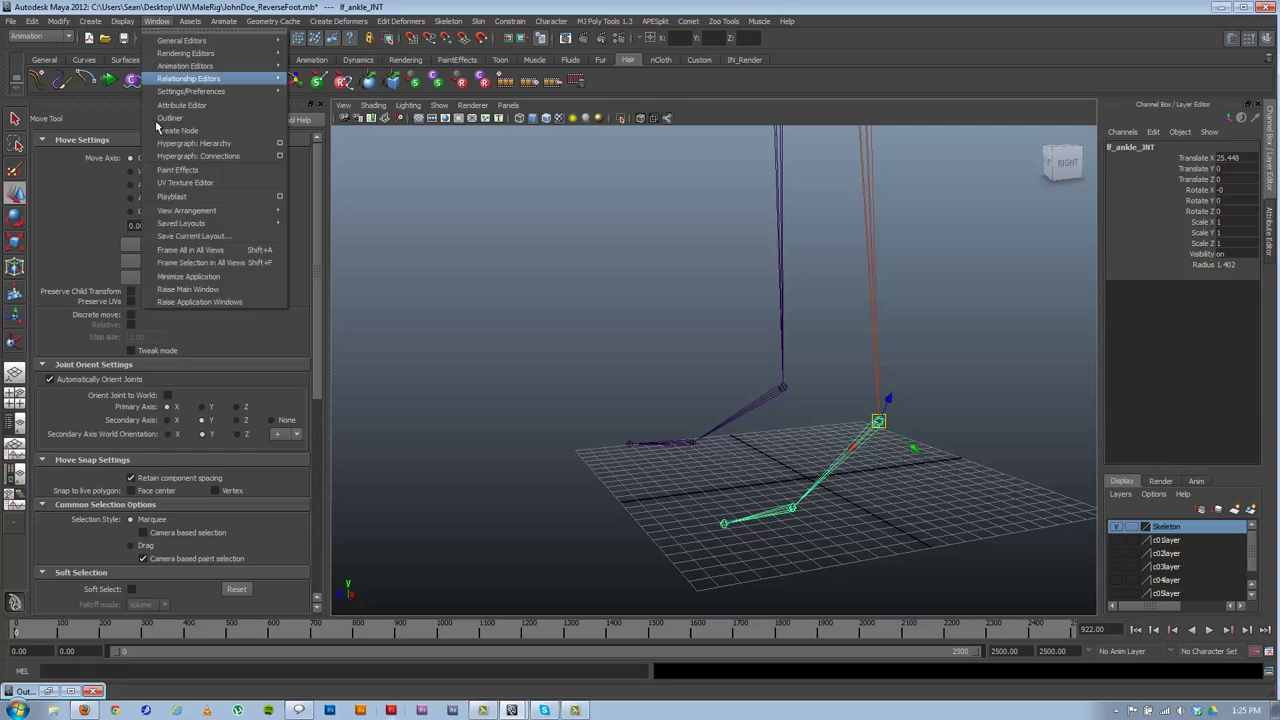
{"action": "left_click", "coordinate": [165, 119]}
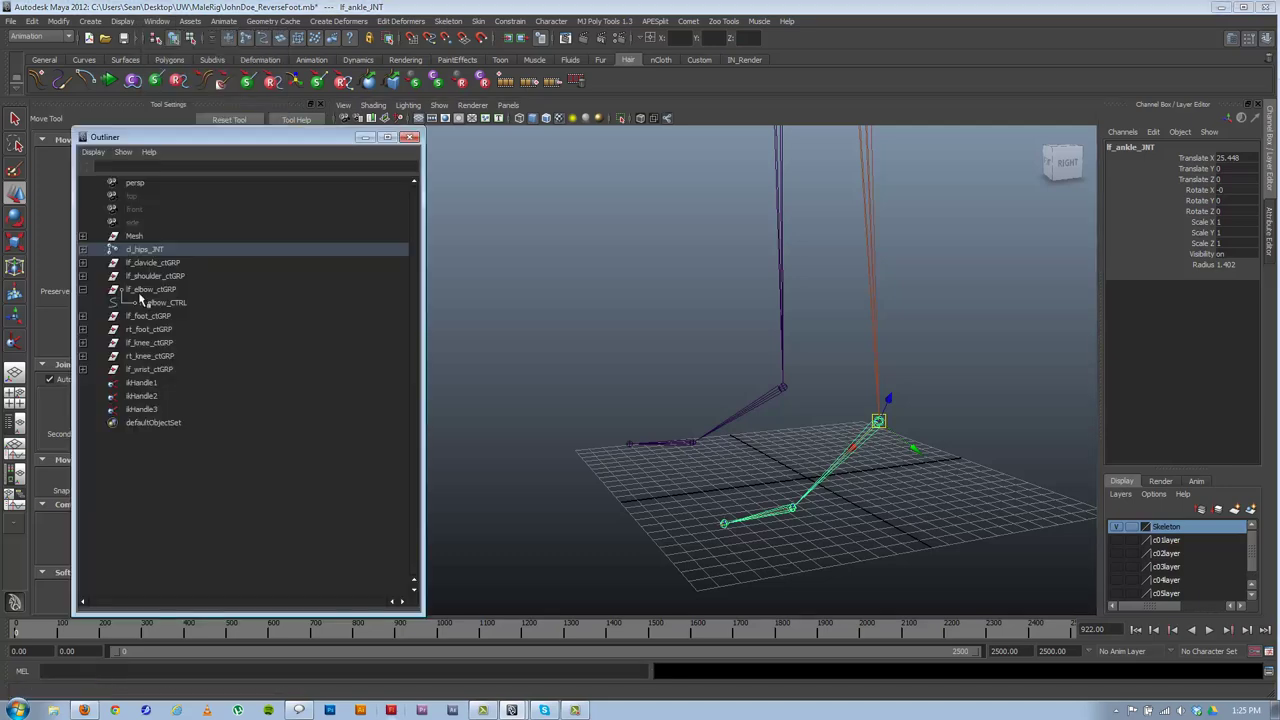
{"action": "left_click", "coordinate": [141, 396]}
- Examine the ankle-to-ball IK handle and its pole vector from all sides of the left foot, and clear the selection
{"action": "left_click_drag", "start_coordinate": [623, 434], "coordinate": [724, 483], "text": "alt"}
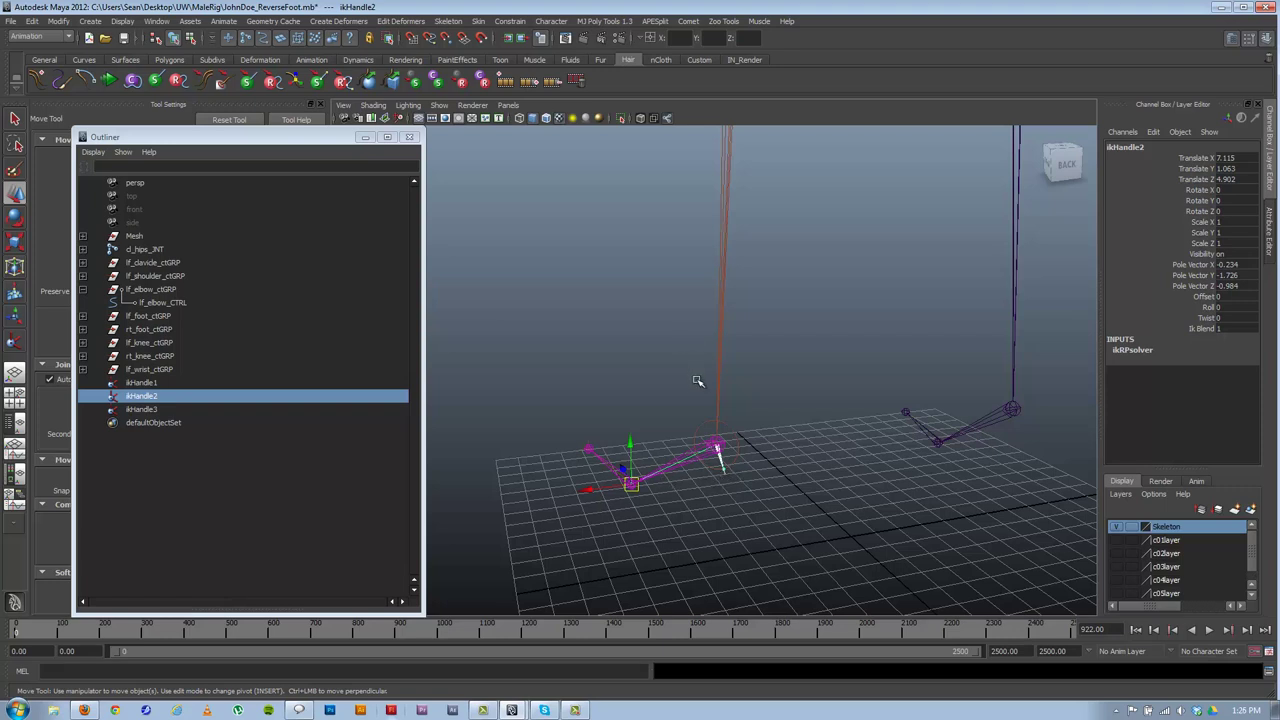
{"action": "left_click_drag", "start_coordinate": [657, 447], "coordinate": [834, 443], "text": "alt"}
{"action": "right_click_drag", "start_coordinate": [834, 443], "coordinate": [620, 383], "text": "alt"}
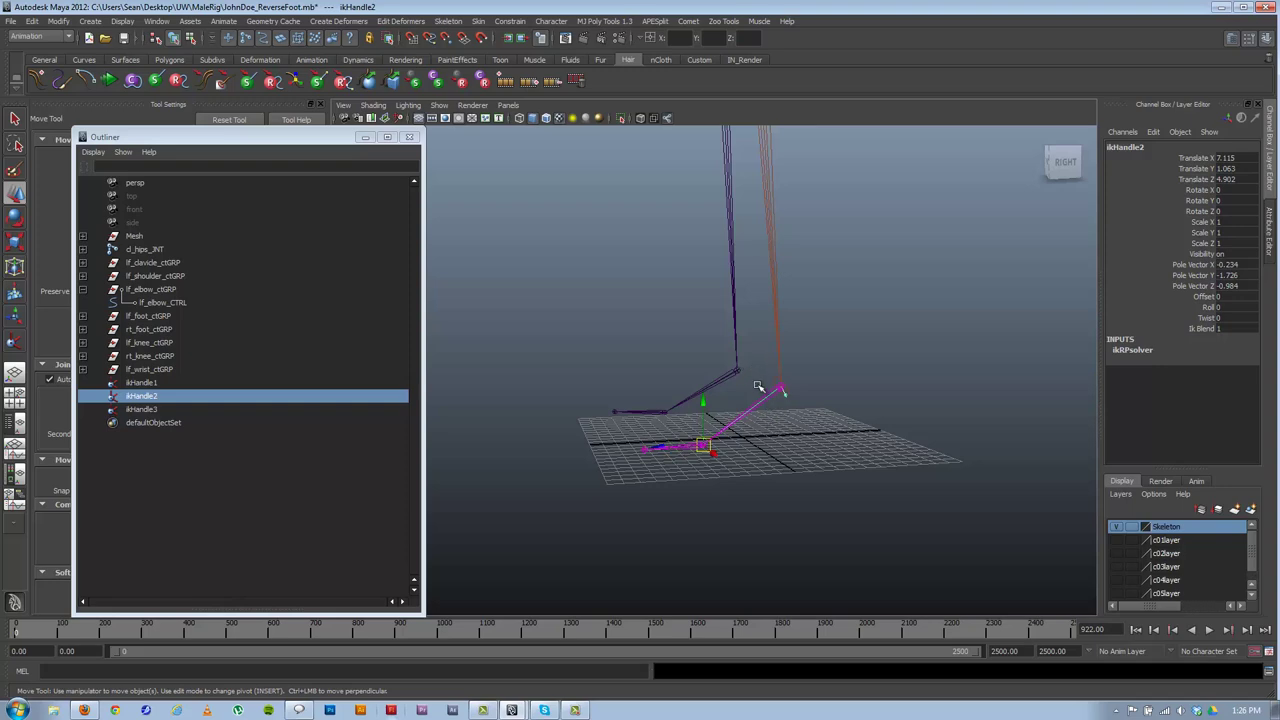
{"action": "left_click_drag", "start_coordinate": [714, 457], "coordinate": [814, 417], "text": "alt"}
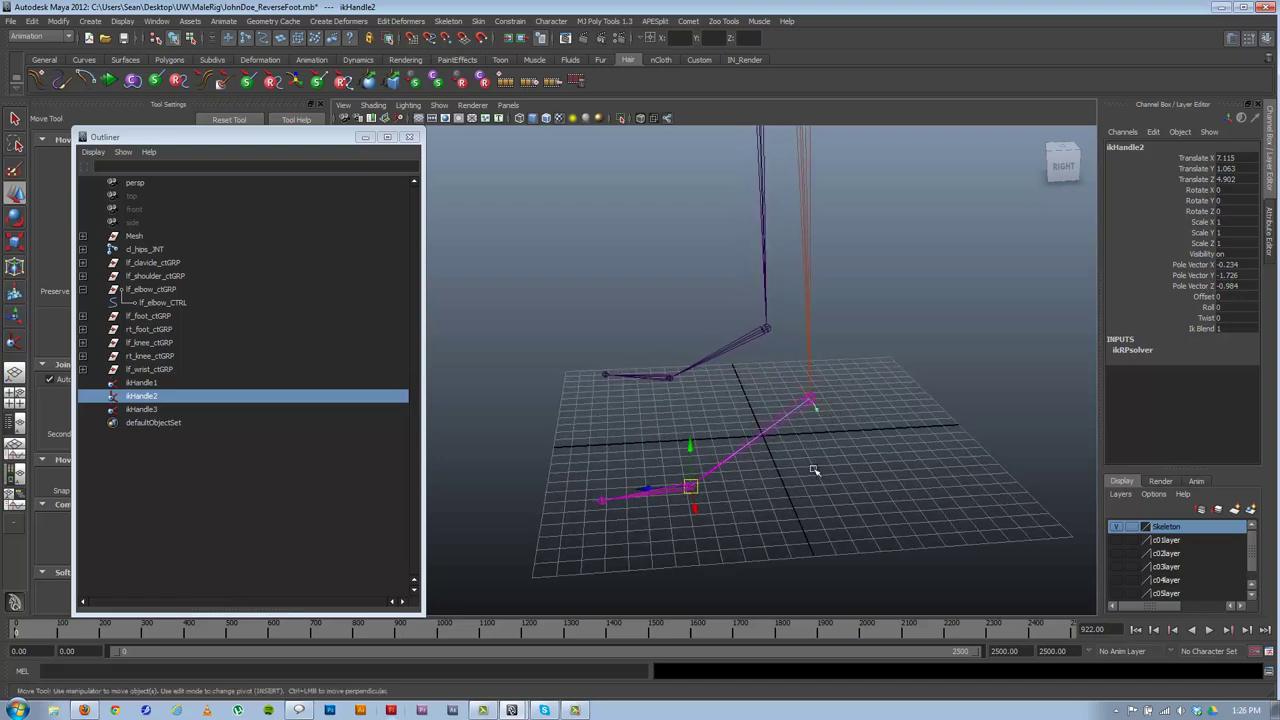
{"action": "left_click_drag", "start_coordinate": [814, 470], "coordinate": [856, 481], "text": "alt"}
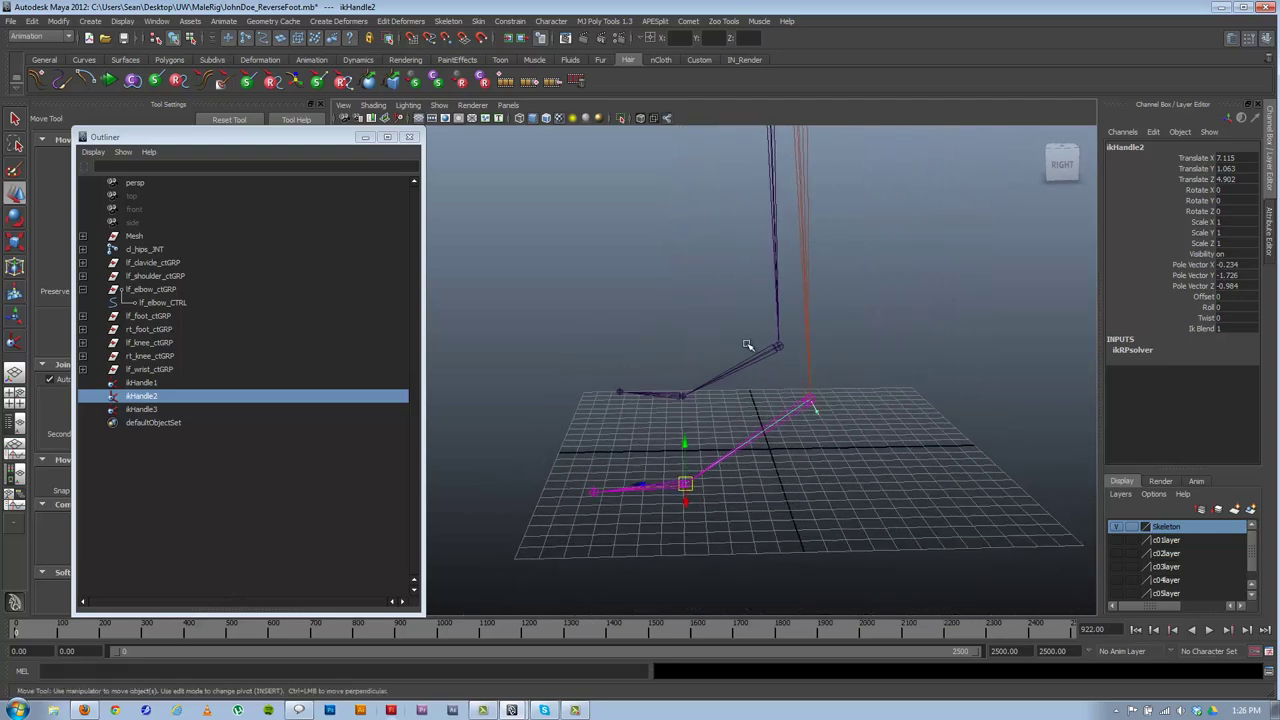
{"action": "left_click_drag", "start_coordinate": [709, 480], "coordinate": [609, 451], "text": "alt"}
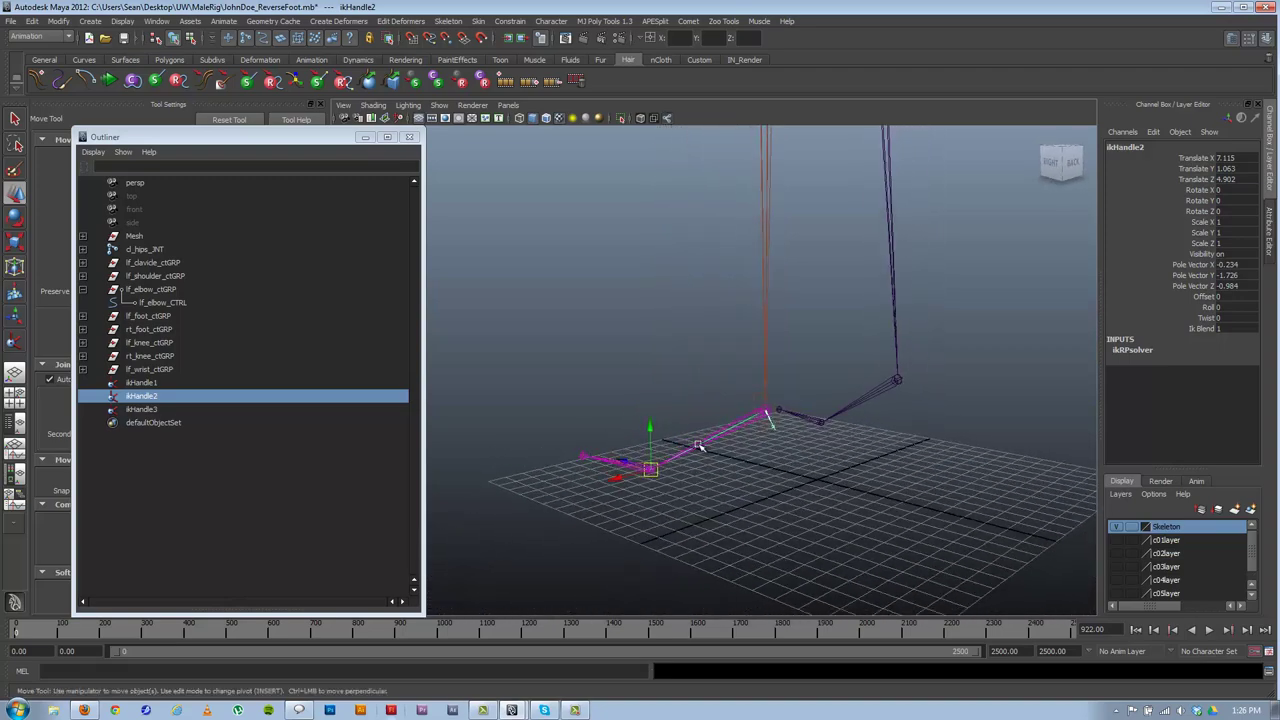
{"action": "left_click_drag", "start_coordinate": [718, 442], "coordinate": [851, 437], "text": "alt"}
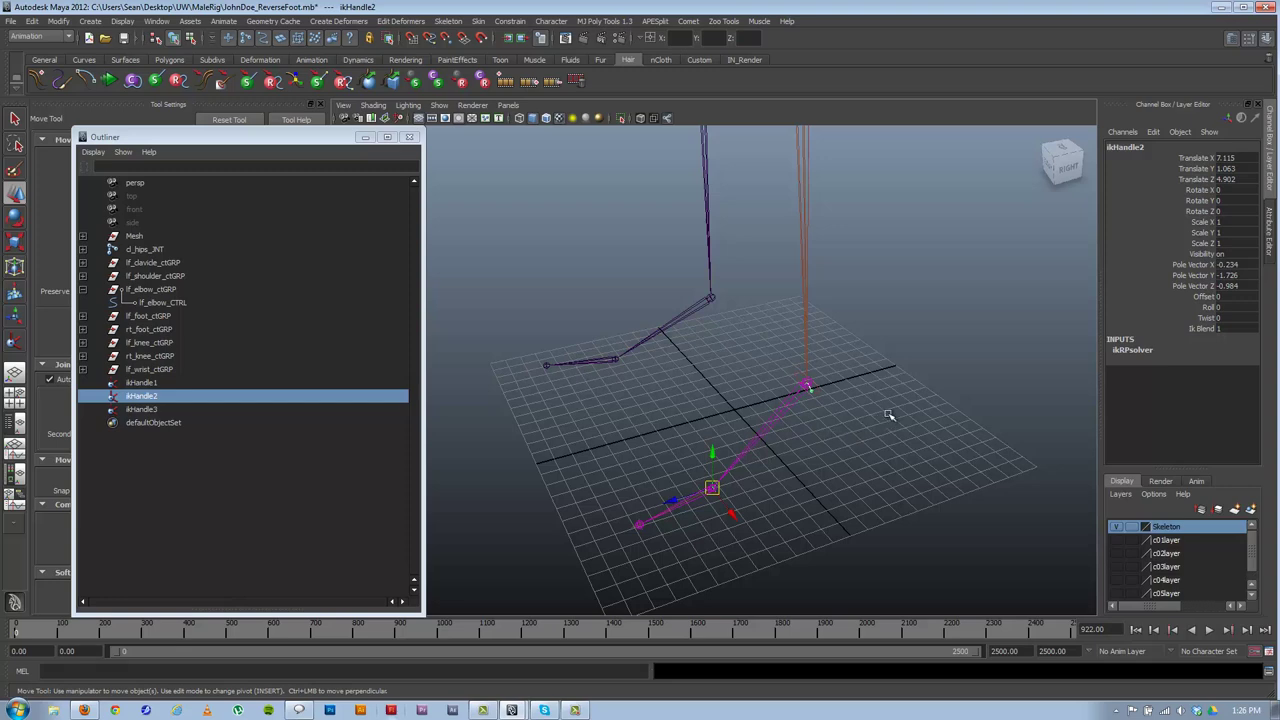
{"action": "right_click_drag", "start_coordinate": [862, 464], "coordinate": [746, 441], "text": "alt"}
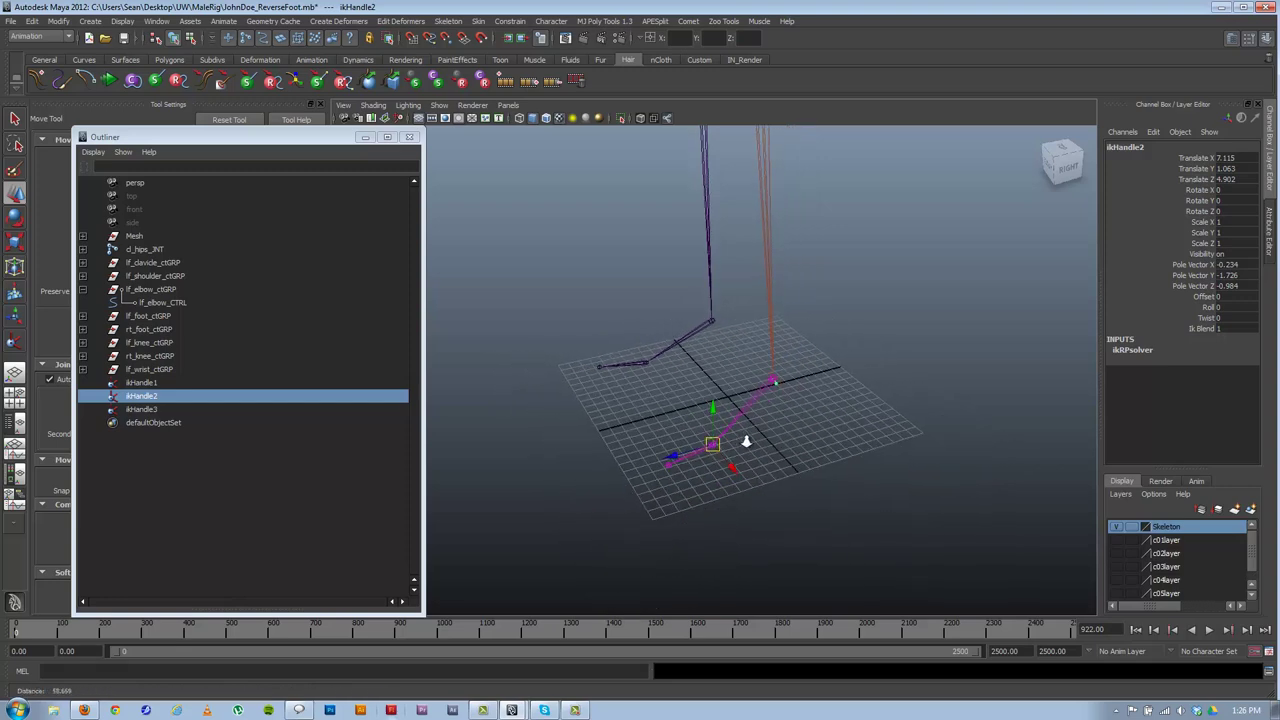
{"action": "mouse_move", "coordinate": [746, 441]}
{"action": "left_mouse_down", "text": "alt"}
{"action": "mouse_move", "coordinate": [791, 449]}
{"action": "mouse_move", "coordinate": [763, 434]}
{"action": "mouse_move", "coordinate": [766, 445]}
{"action": "left_mouse_up", "text": "alt"}
{"action": "left_click", "coordinate": [768, 450]}
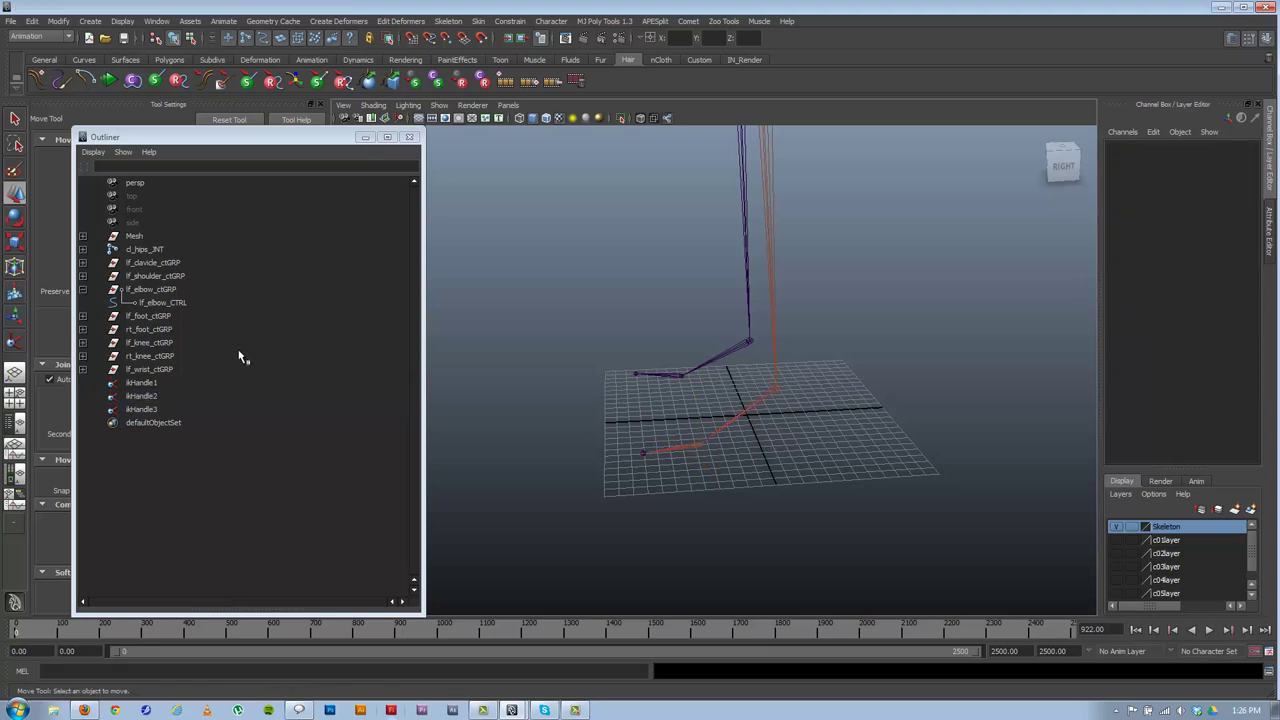
- Rename ikHandle1, the left thigh-to-ankle IK handle, as lf_ankle_IK
{"action": "left_click", "coordinate": [140, 383]}
{"action": "key", "text": "f"}
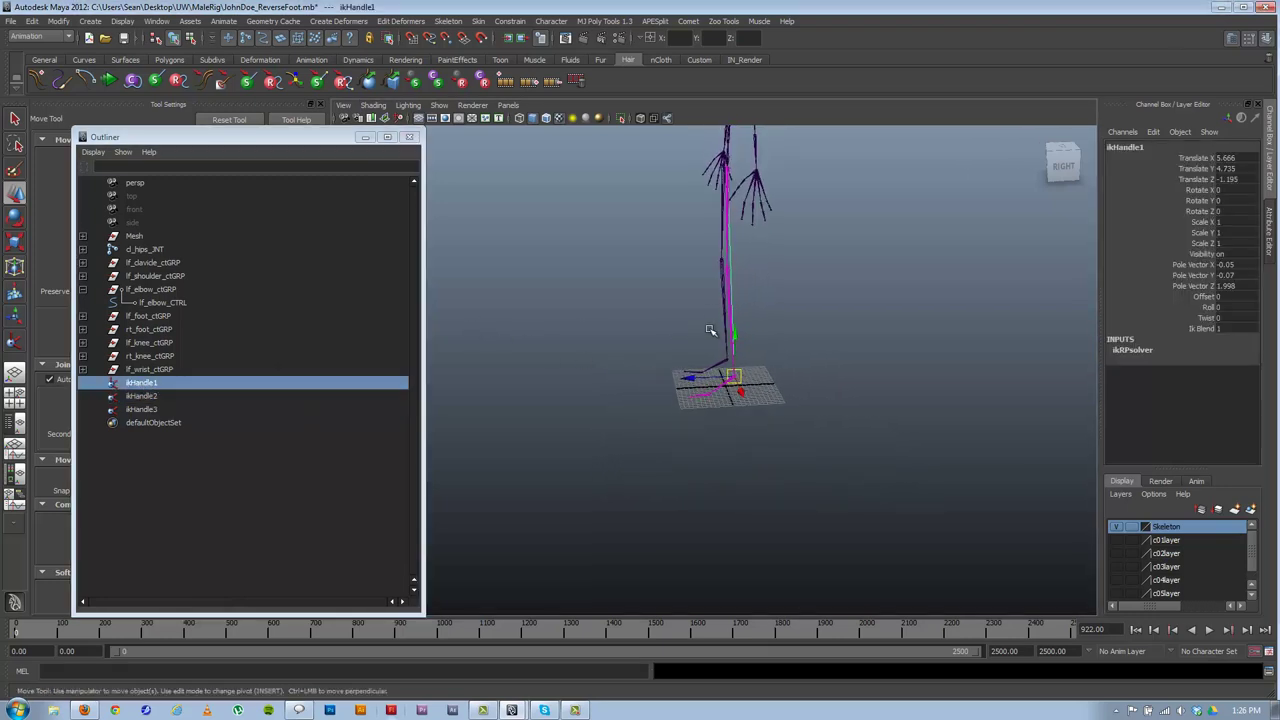
{"action": "middle_click_drag", "start_coordinate": [710, 319], "coordinate": [712, 350], "text": "alt"}
{"action": "double_click", "coordinate": [142, 383]}
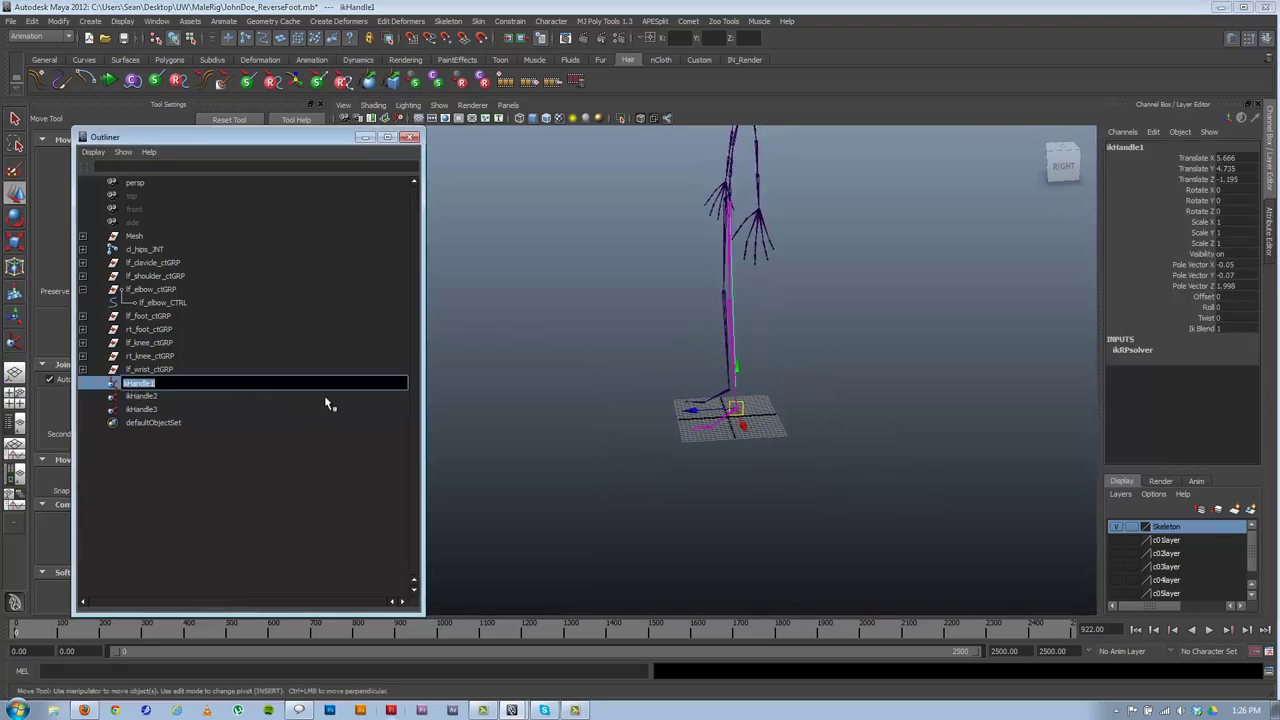
{"action": "type", "text": "lf_"}
{"action": "type", "text": "ak"}
{"action": "type", "text": "kle_IK"}
{"action": "key", "text": "Return"}
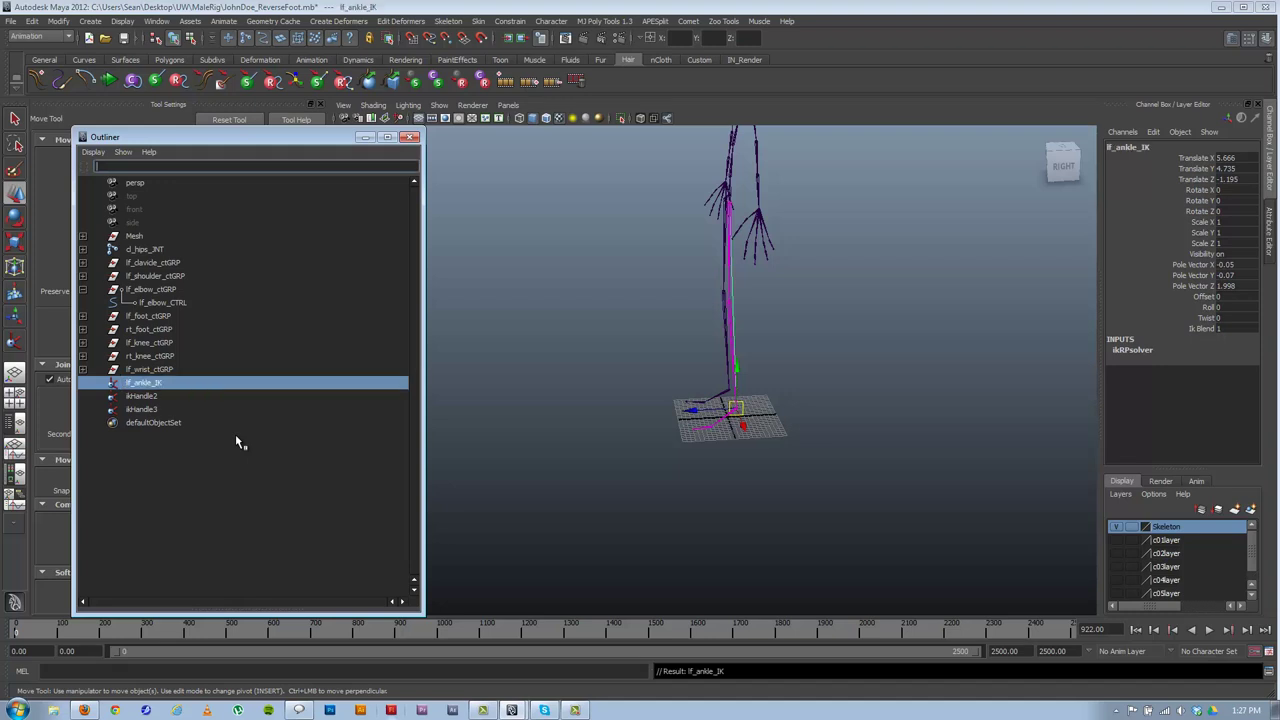
- Rename ikHandle2, the left ankle-to-ball IK handle, as lf_ball_IK
{"action": "double_click", "coordinate": [160, 397]}
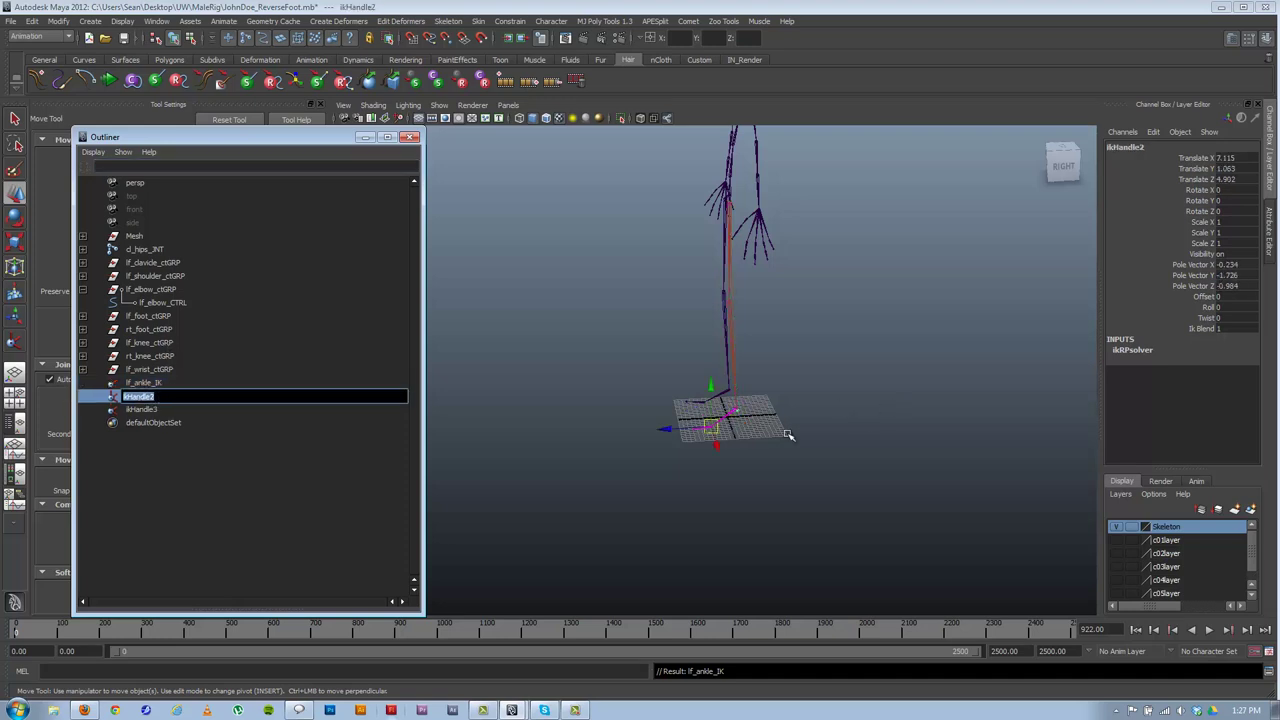
{"action": "left_click_drag", "start_coordinate": [663, 443], "coordinate": [837, 486], "text": "alt"}
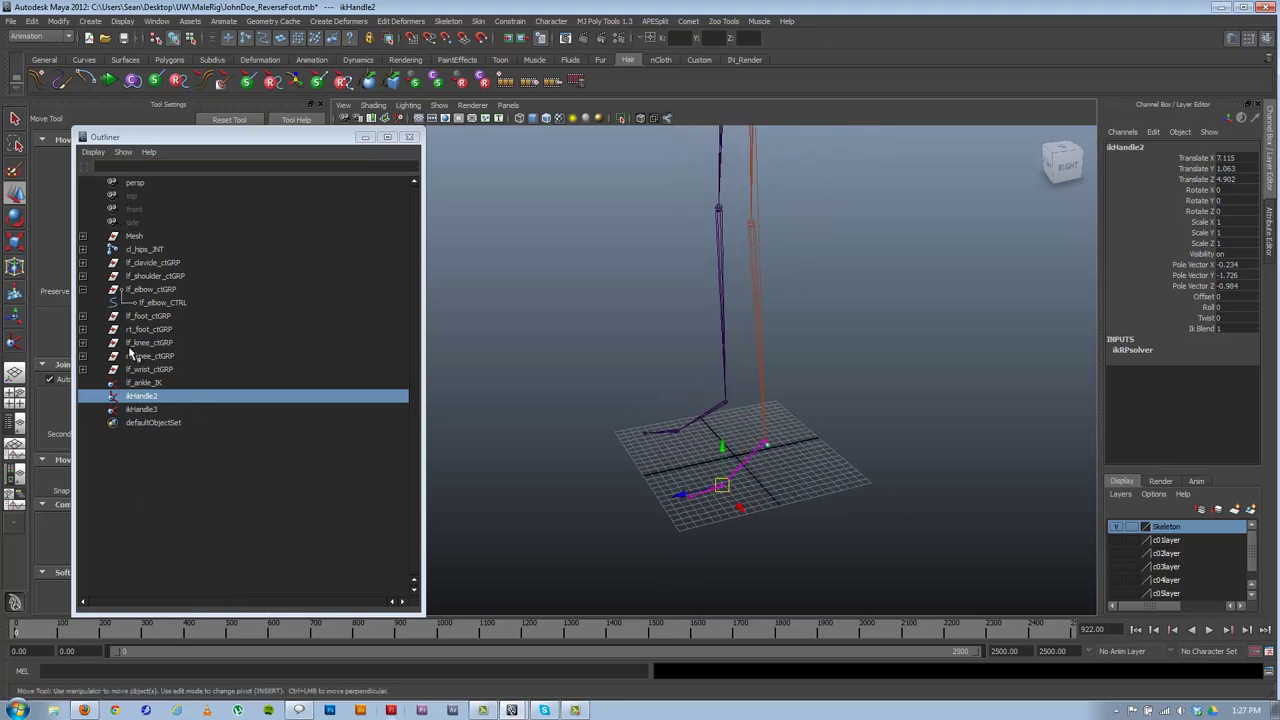
{"action": "double_click", "coordinate": [140, 397]}
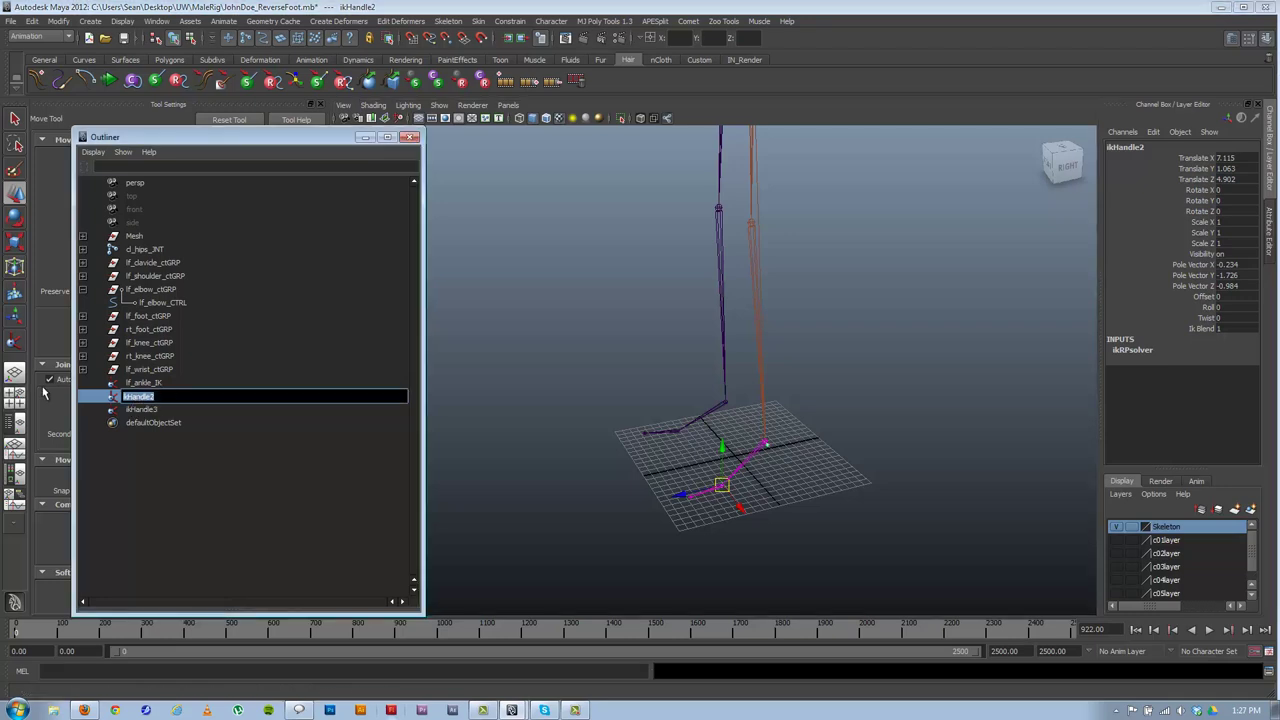
{"action": "type", "text": "lf_ball_IK"}
{"action": "key", "text": "Return"}
- Rename ikHandle3, the left ball-to-toe IK handle, as lf_toe_IK
{"action": "double_click", "coordinate": [205, 409]}
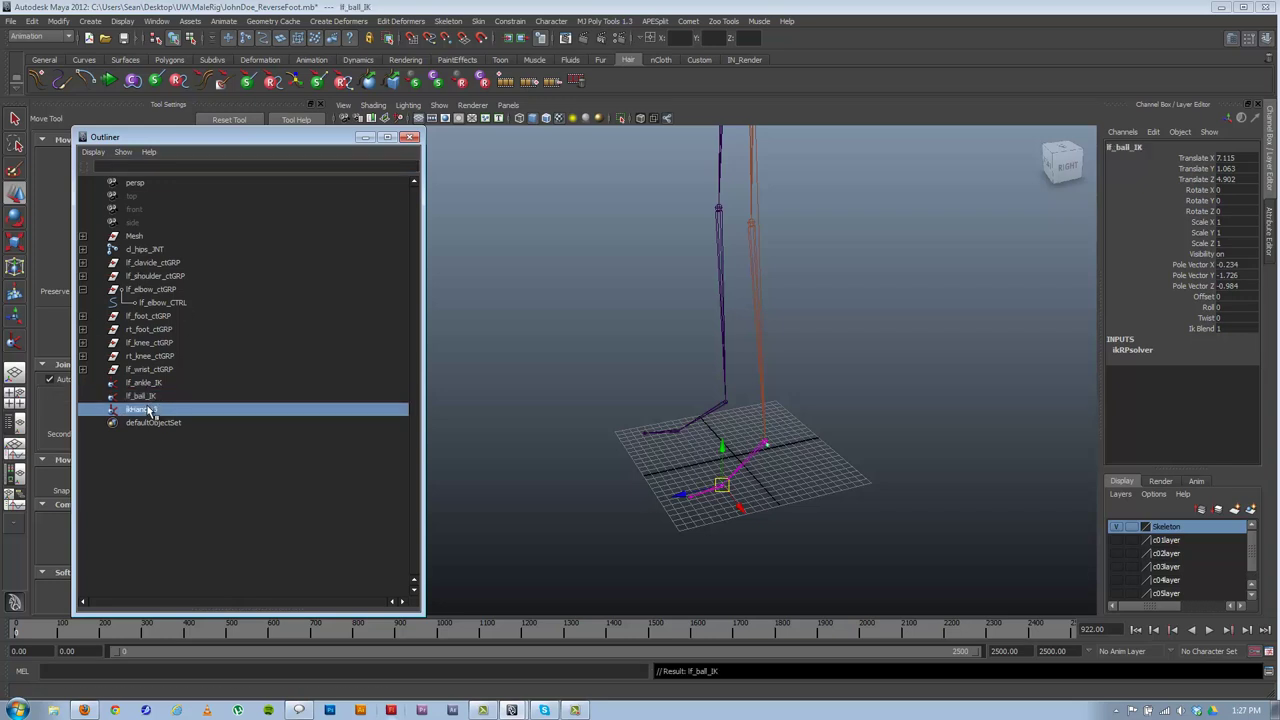
{"action": "type", "text": "lf_toe_IK"}
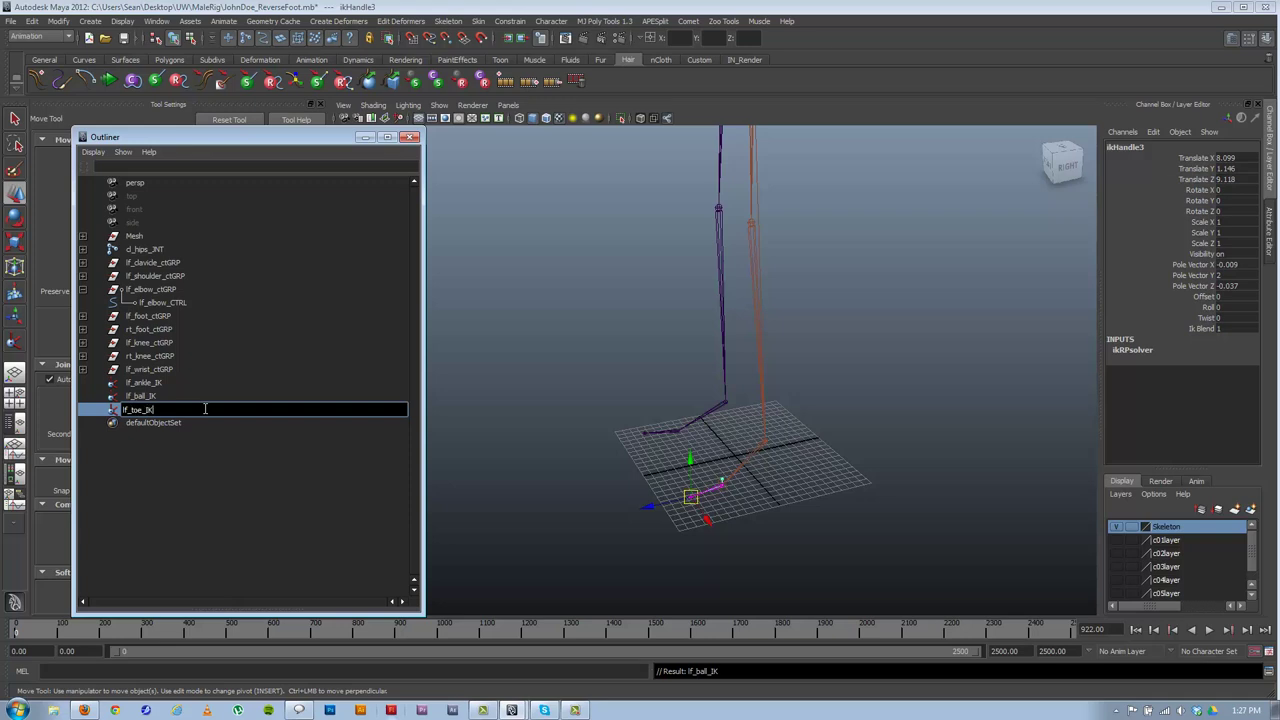
{"action": "key", "text": "Return"}
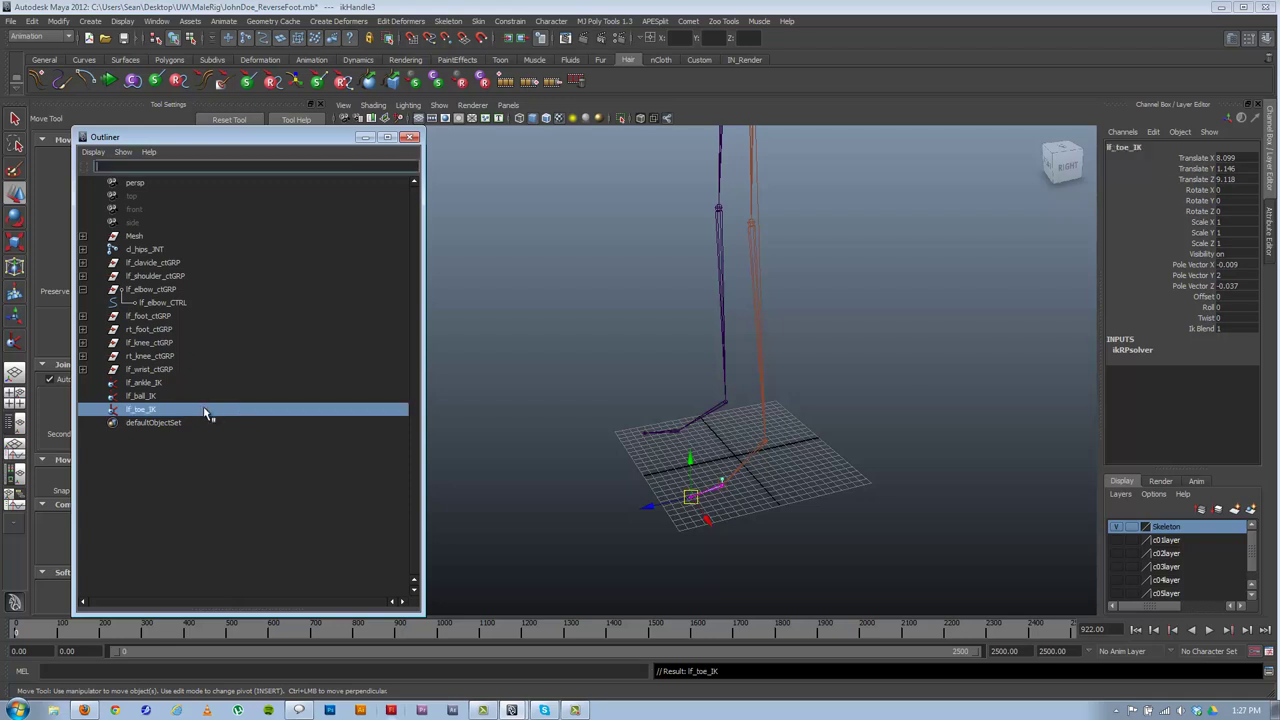
- Select the lf_ankle_IK, lf_ball_IK and lf_toe_IK handles together and examine the left leg from the side
{"action": "left_click_drag", "start_coordinate": [680, 472], "coordinate": [637, 448], "text": "alt"}
{"action": "left_click", "coordinate": [145, 383], "text": "shift"}
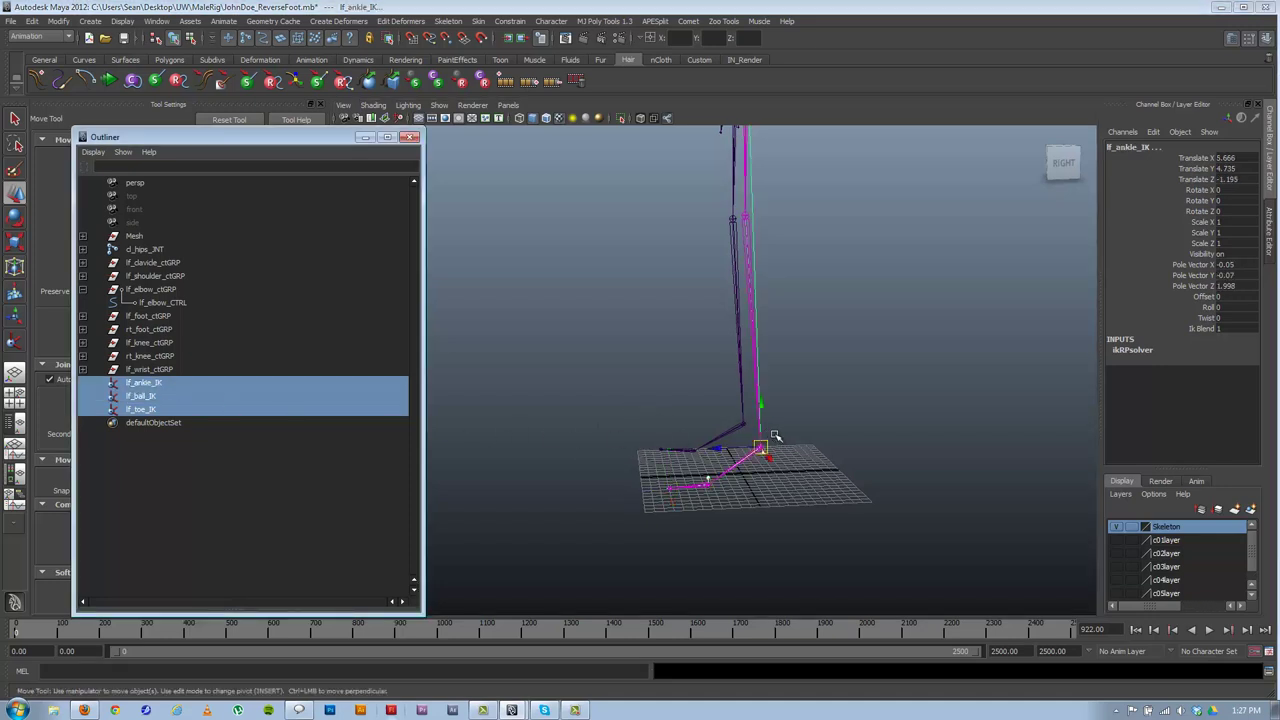
{"action": "mouse_move", "coordinate": [776, 460]}
{"action": "left_mouse_down", "text": "alt"}
{"action": "mouse_move", "coordinate": [694, 437]}
{"action": "mouse_move", "coordinate": [754, 451]}
{"action": "left_mouse_up", "text": "alt"}
{"action": "left_click_drag", "start_coordinate": [746, 397], "coordinate": [711, 405], "text": "alt"}
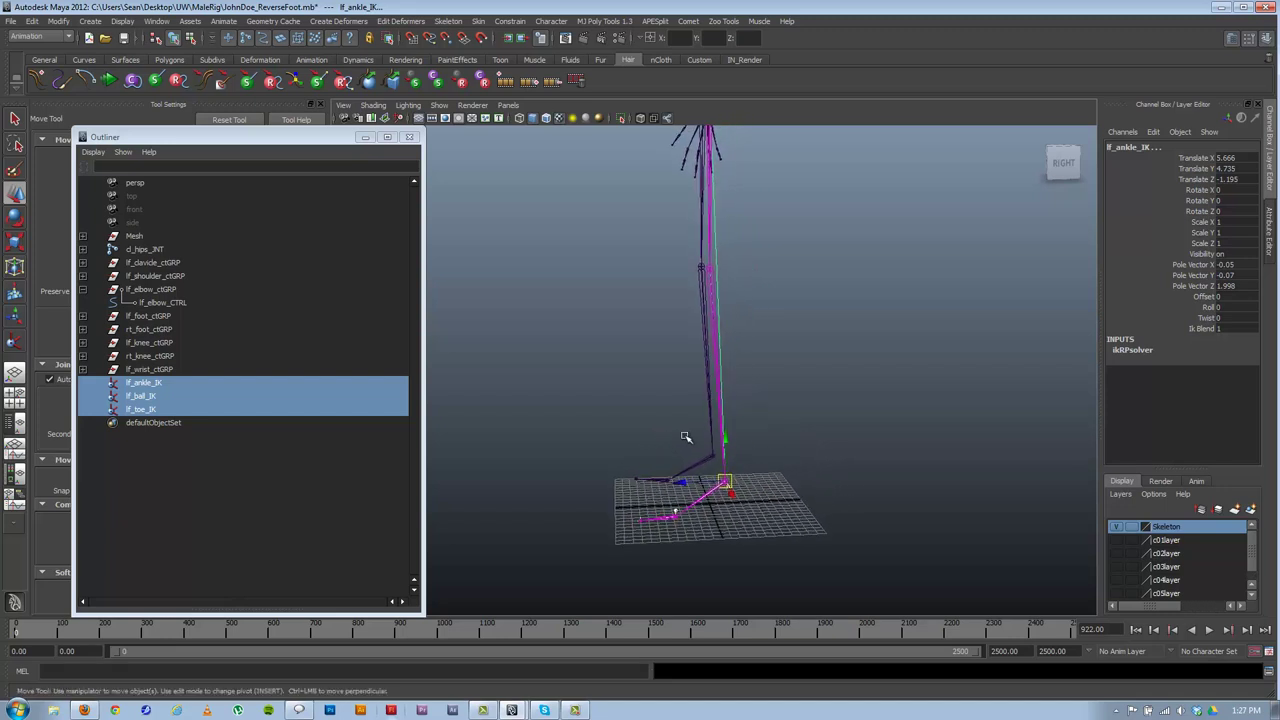
{"action": "left_click_drag", "start_coordinate": [668, 478], "coordinate": [684, 488], "text": "alt"}
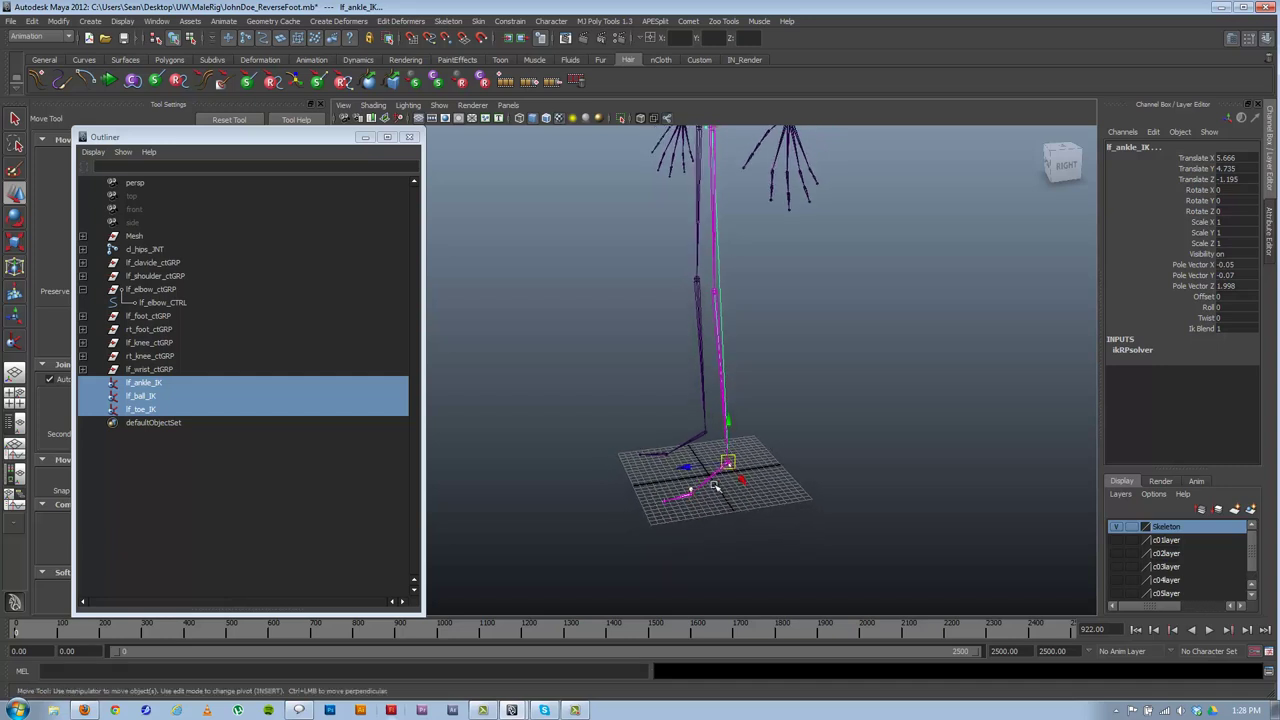
- Test the leg by moving the three selected IK handles together backward, forward, up and down
{"action": "left_click", "coordinate": [687, 469]}
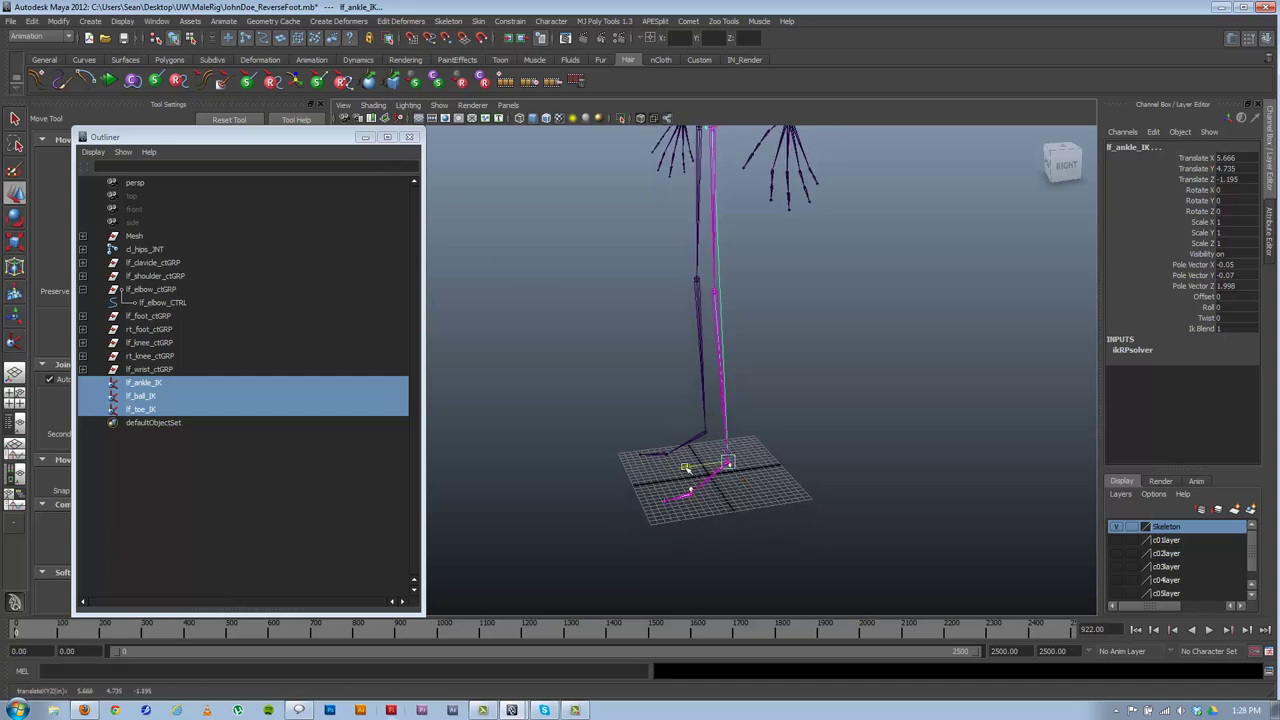
{"action": "left_click_drag", "start_coordinate": [686, 468], "coordinate": [591, 474]}
{"action": "left_click_drag", "start_coordinate": [538, 476], "coordinate": [822, 461]}
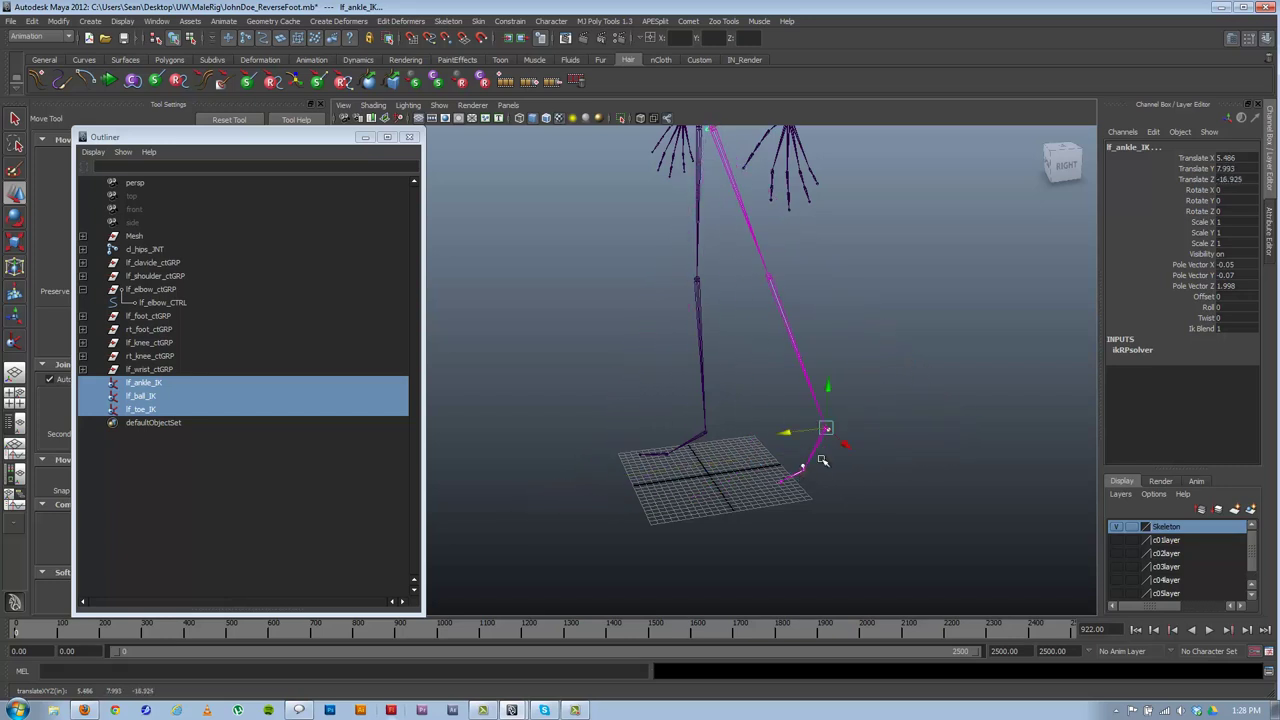
{"action": "left_click", "coordinate": [834, 380]}
{"action": "key", "text": "ctrl+z"}
{"action": "left_click_drag", "start_coordinate": [829, 391], "coordinate": [478, 377]}
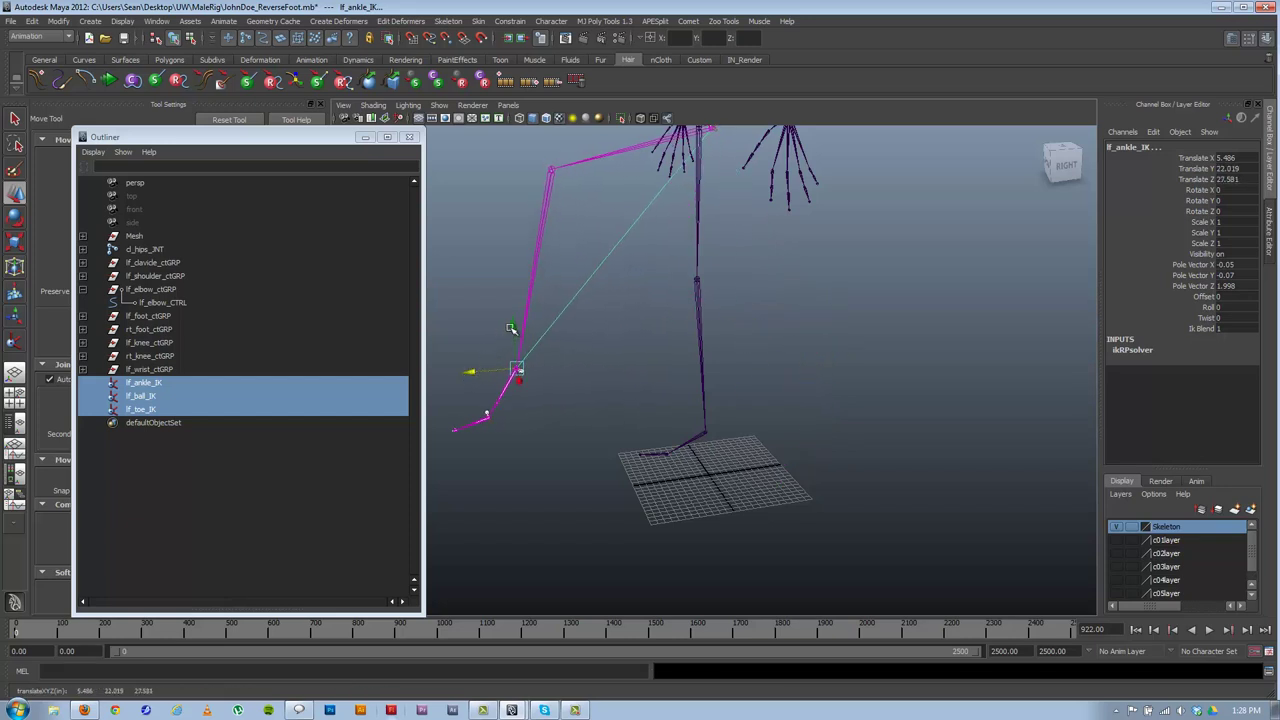
{"action": "left_click_drag", "start_coordinate": [513, 330], "coordinate": [765, 445]}
{"action": "left_click_drag", "start_coordinate": [840, 367], "coordinate": [705, 458]}
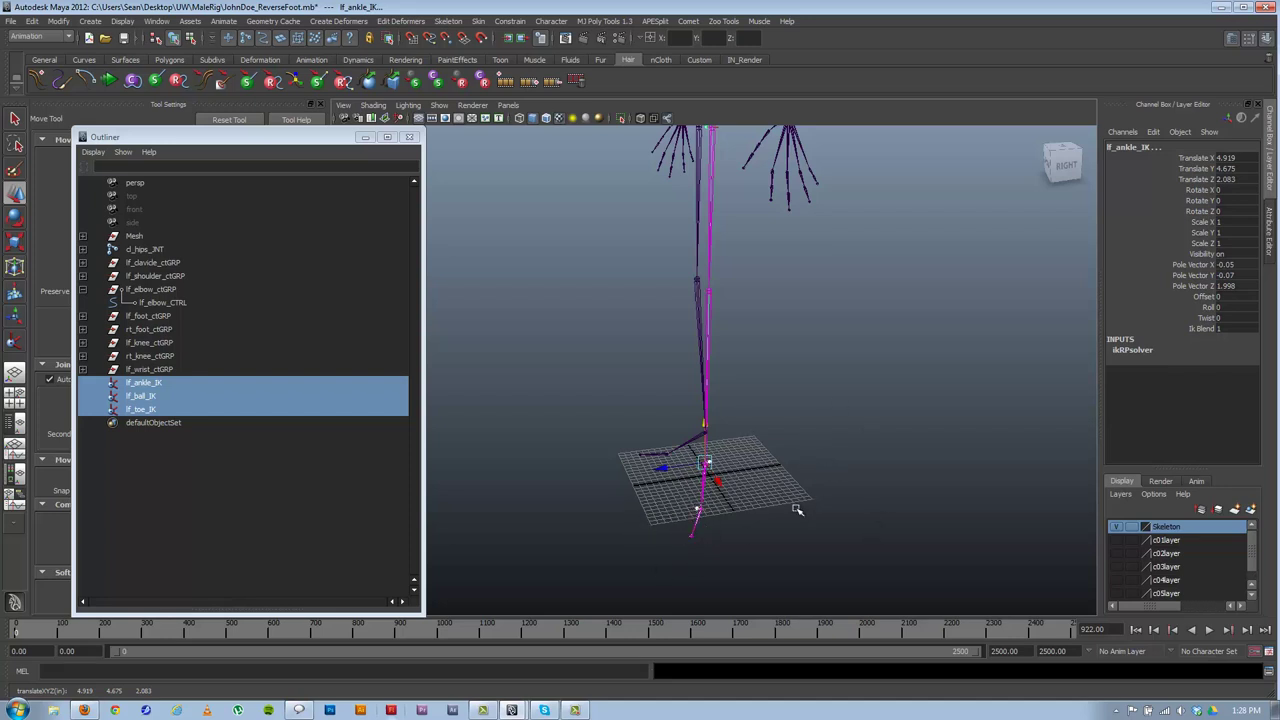
- Undo all test moves of the three IK handles and their joint selection
{"action": "key", "text": "ctrl+z"}
{"action": "key", "text": "ctrl+z"}
{"action": "key", "text": "ctrl+z"}
{"action": "key", "text": "ctrl+z"}
{"action": "key", "text": "ctrl+z"}
{"action": "key", "text": "ctrl+z"}
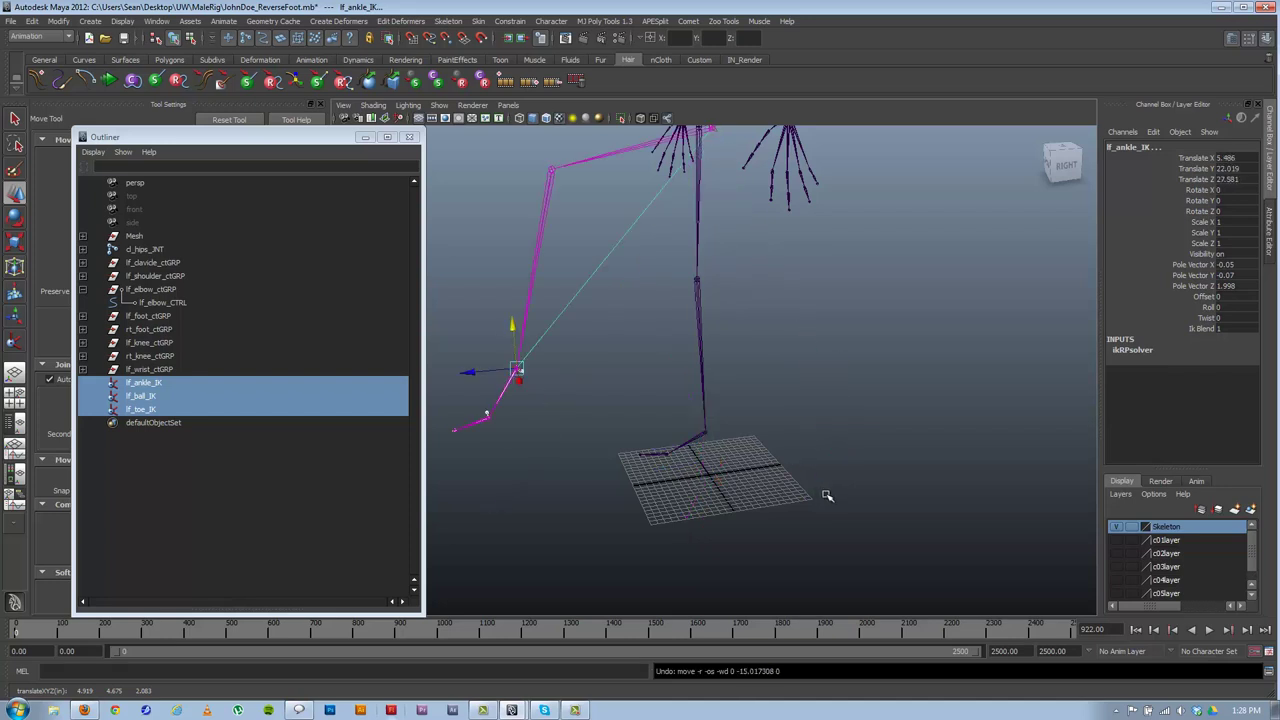
{"action": "key", "text": "ctrl+z"}
{"action": "key", "text": "ctrl+z"}
{"action": "key", "text": "ctrl+z"}
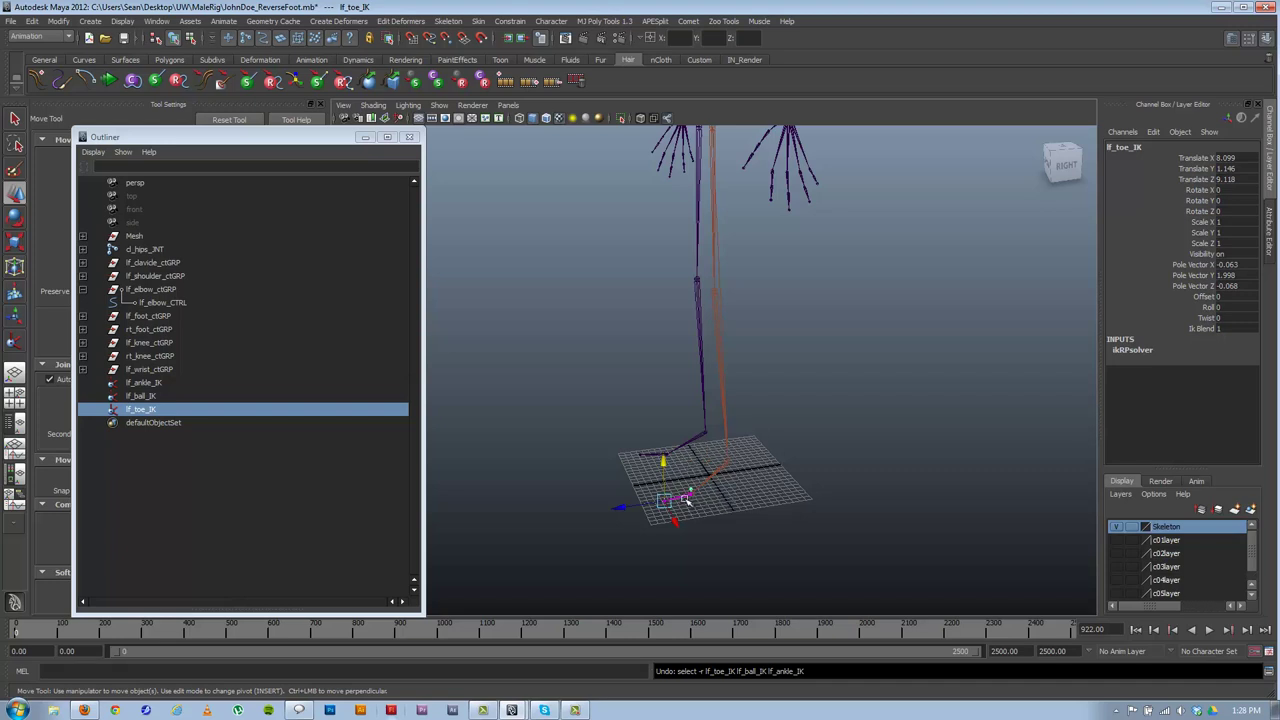
- Reselect all three left IK handles, try lifting the foot with them to bend the knee, and undo the move
{"action": "left_click", "coordinate": [141, 383], "text": "shift"}
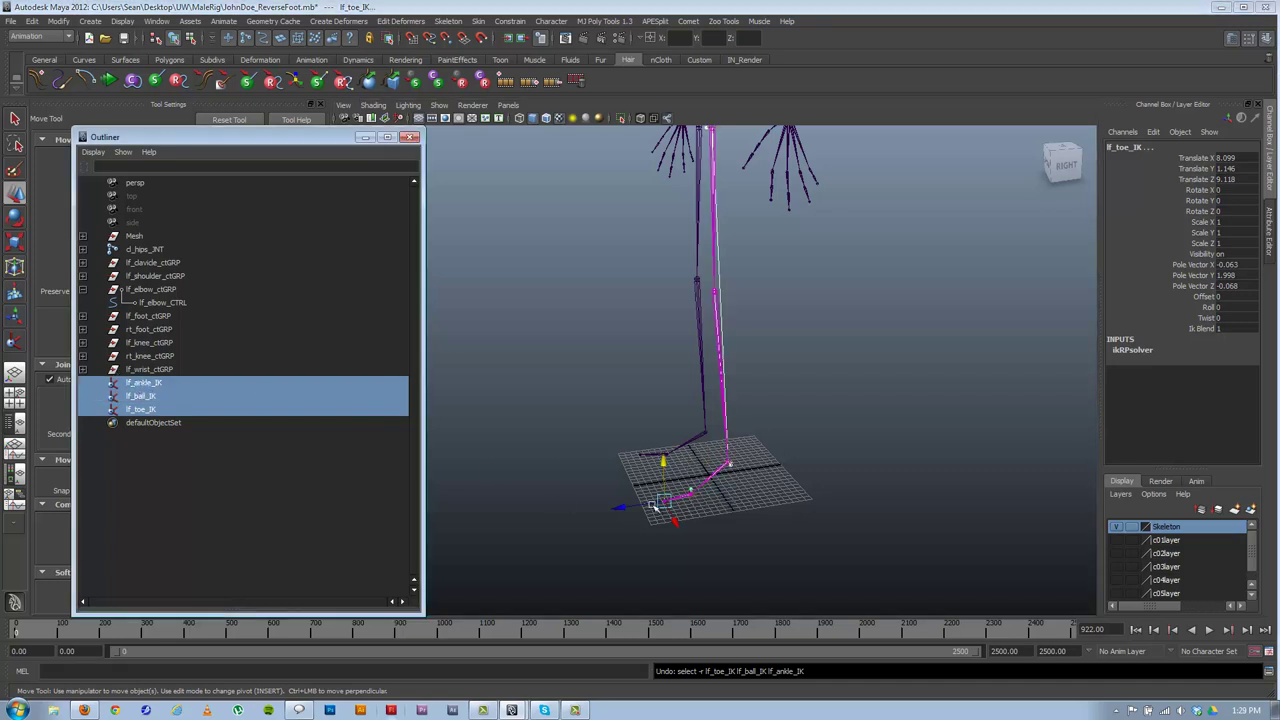
{"action": "left_click_drag", "start_coordinate": [655, 507], "coordinate": [671, 482]}
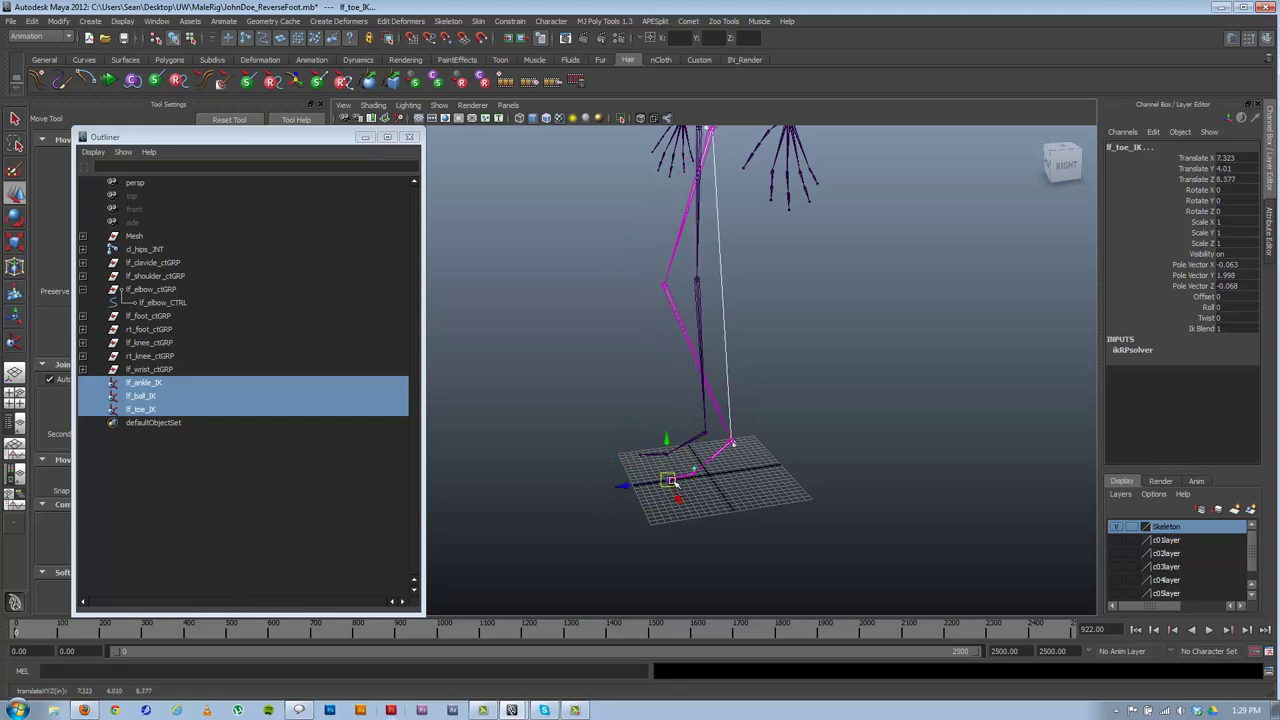
{"action": "key", "text": "ctrl+z"}
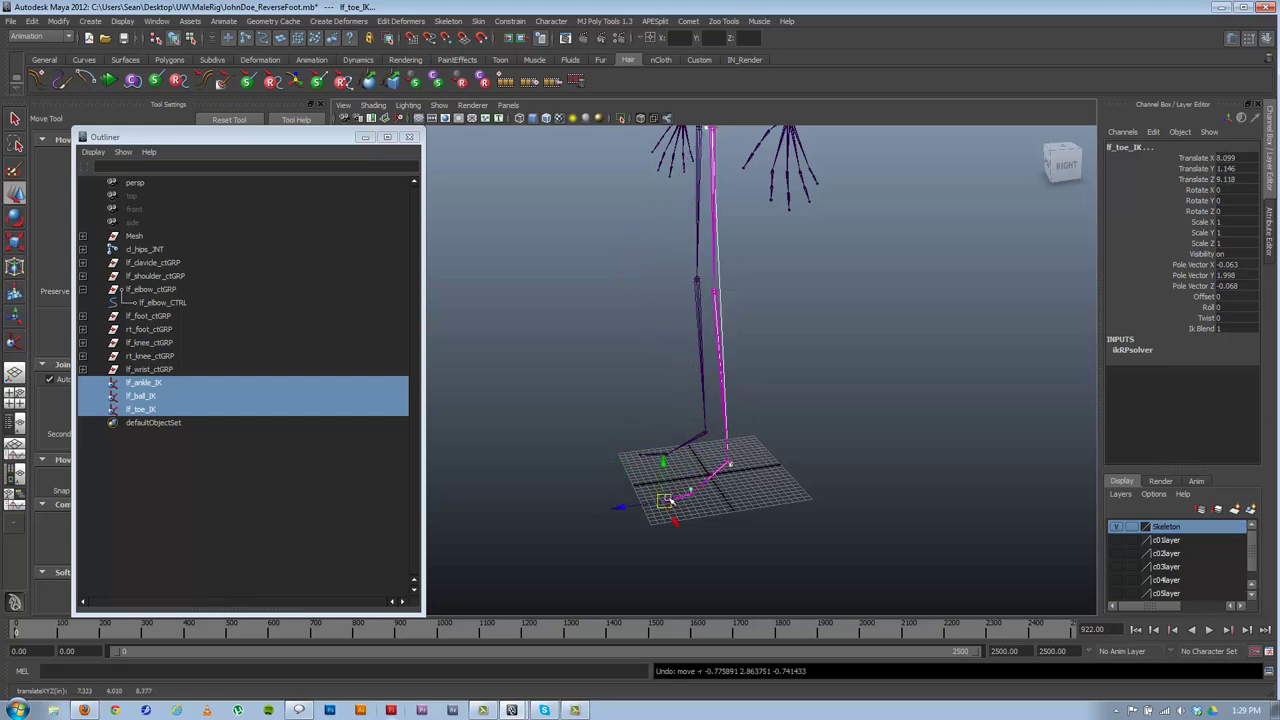
- Examine the left leg's joint chain by selecting the knee, thigh and ankle joints in turn
{"action": "left_click_drag", "start_coordinate": [694, 502], "coordinate": [682, 489], "text": "alt"}
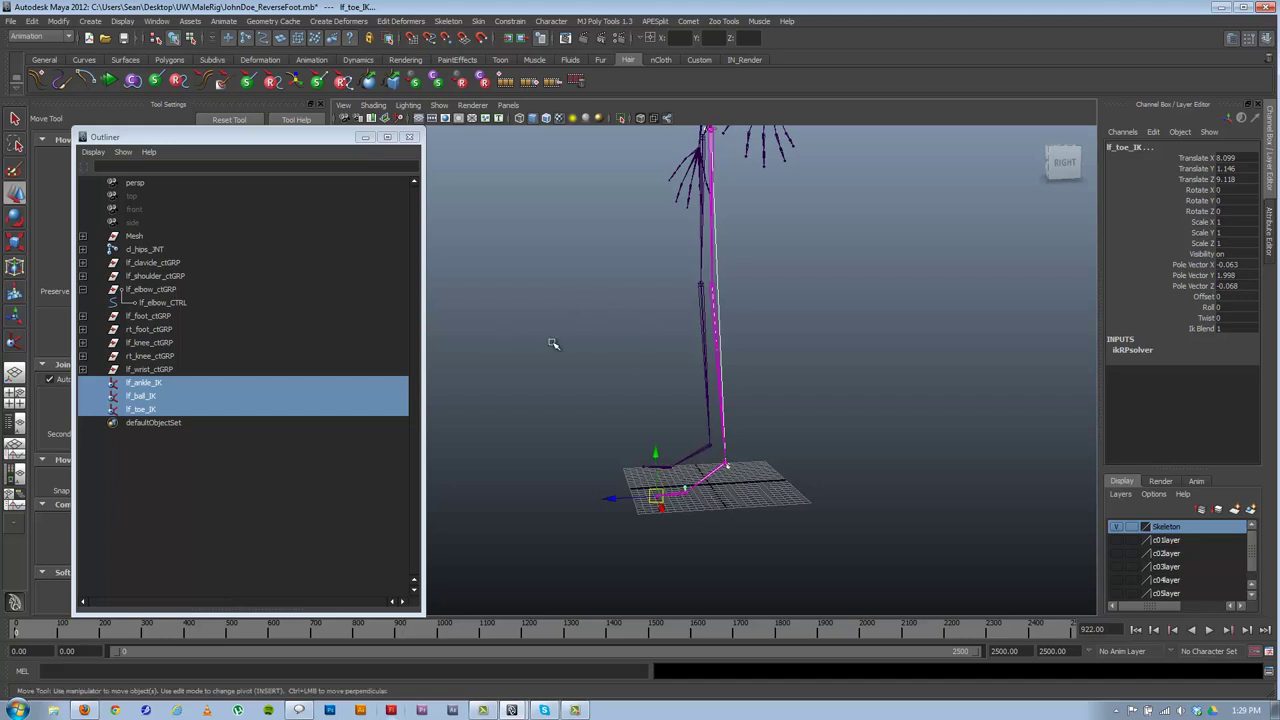
{"action": "middle_click_drag", "start_coordinate": [685, 418], "coordinate": [654, 334], "text": "alt"}
{"action": "left_click_drag", "start_coordinate": [590, 366], "coordinate": [686, 434], "text": "alt"}
{"action": "right_click_drag", "start_coordinate": [610, 429], "coordinate": [676, 460], "text": "alt"}
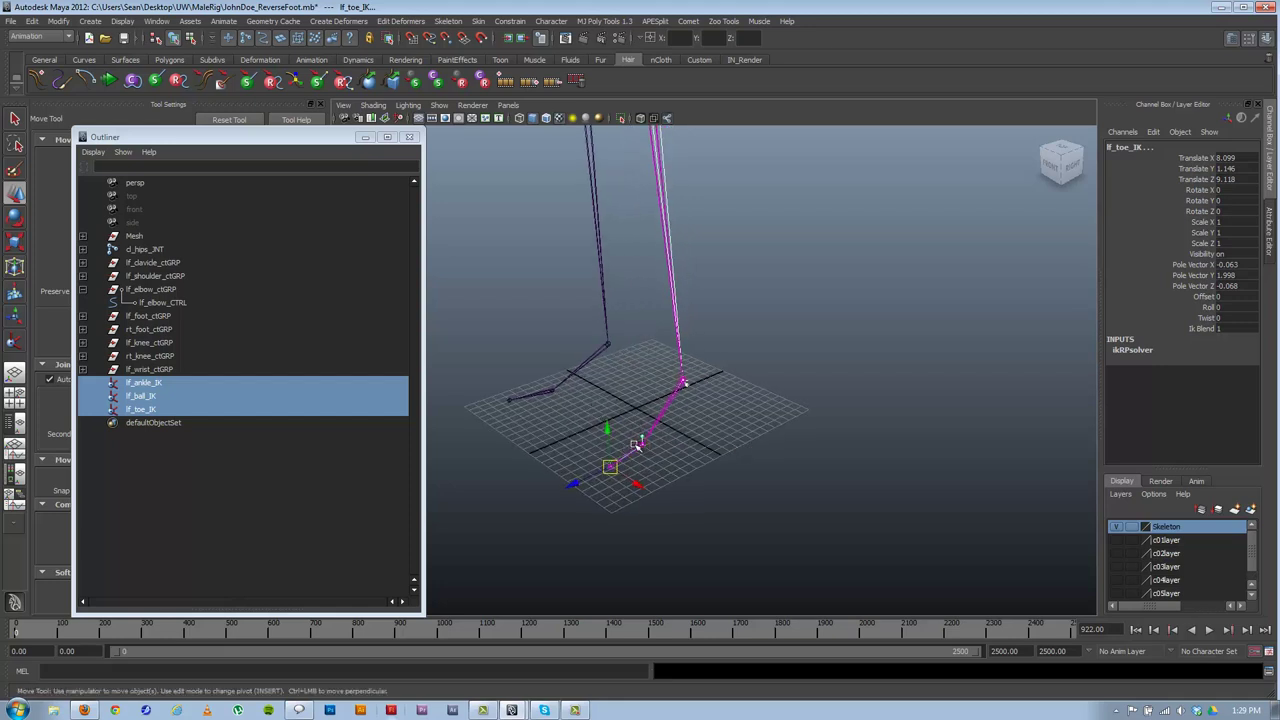
{"action": "left_click_drag", "start_coordinate": [672, 267], "coordinate": [683, 325], "text": "alt"}
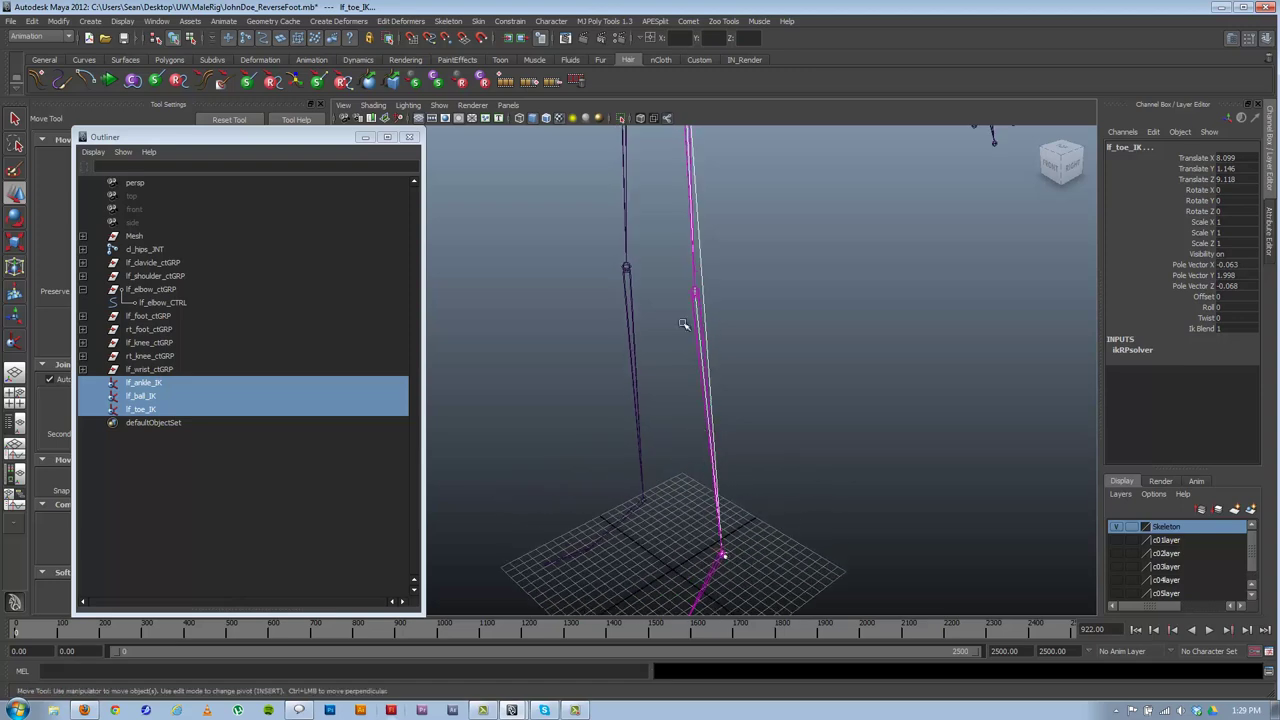
{"action": "left_click", "coordinate": [697, 320]}
{"action": "left_click_drag", "start_coordinate": [697, 274], "coordinate": [680, 236], "text": "alt"}
{"action": "left_click", "coordinate": [676, 157]}
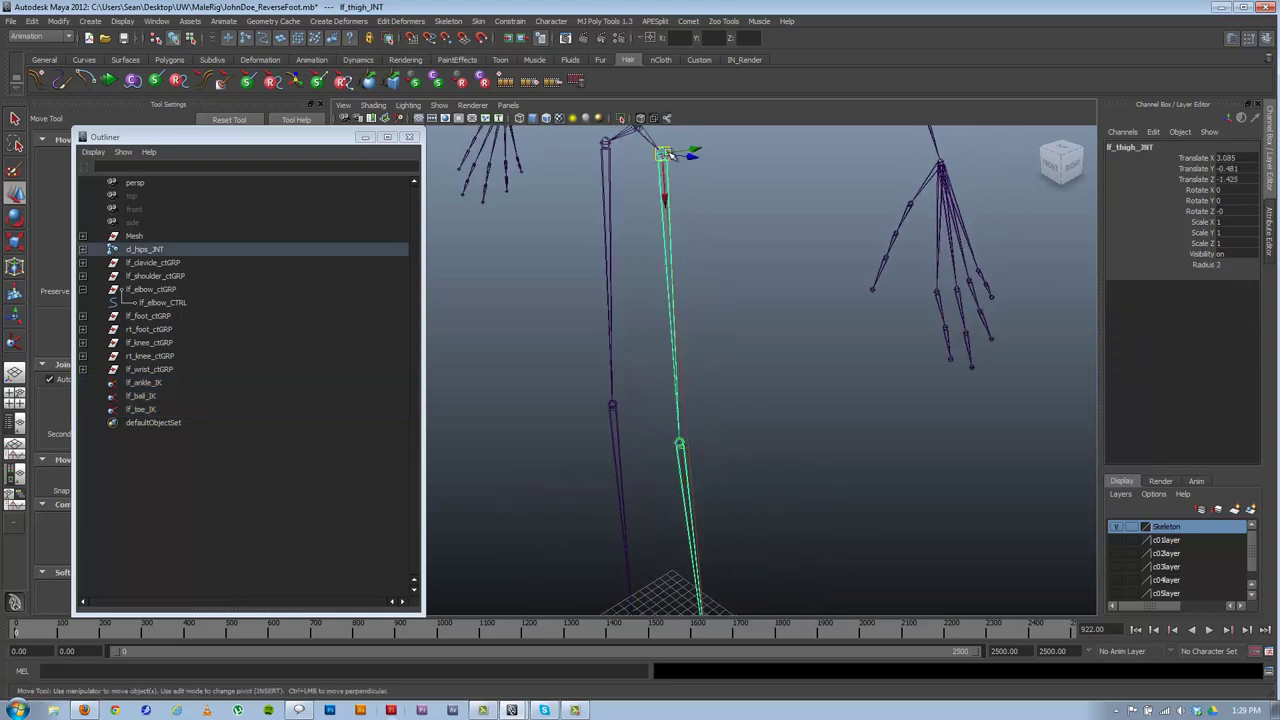
{"action": "left_click", "coordinate": [687, 473]}
{"action": "middle_click_drag", "start_coordinate": [678, 475], "coordinate": [683, 240], "text": "alt"}
{"action": "left_click", "coordinate": [711, 475]}
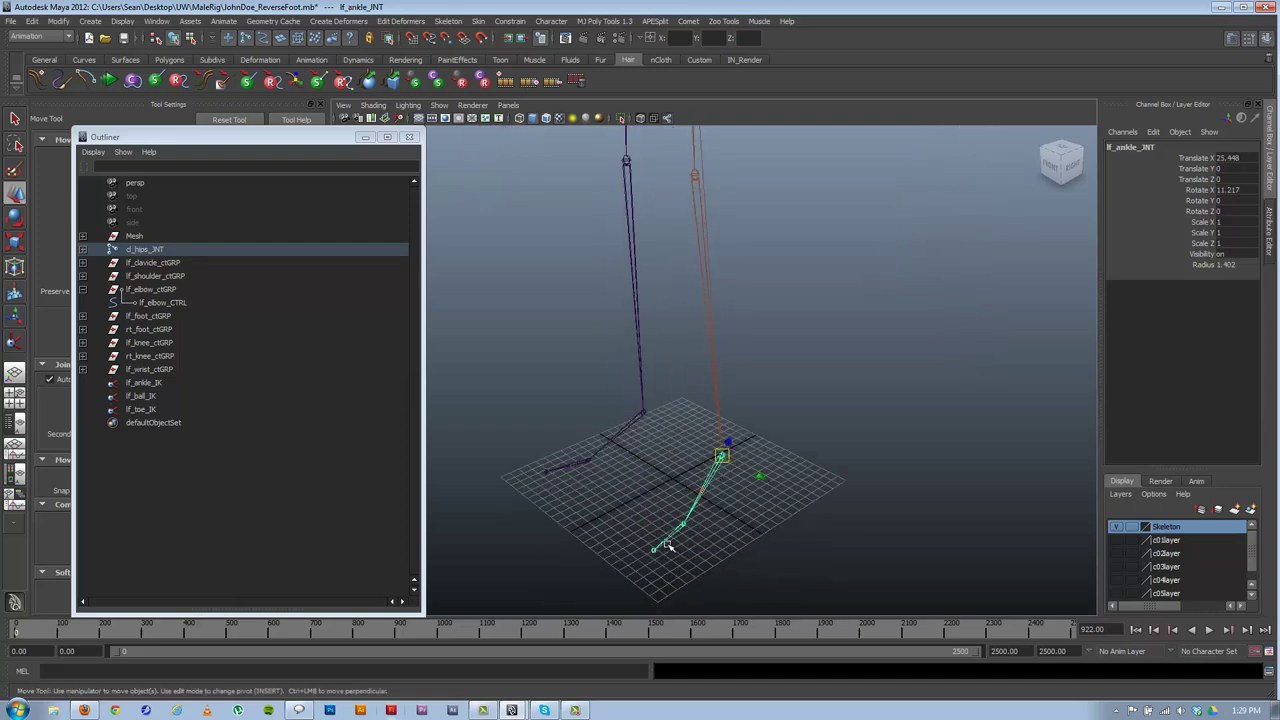
{"action": "middle_click_drag", "start_coordinate": [692, 348], "coordinate": [722, 343], "text": "alt"}
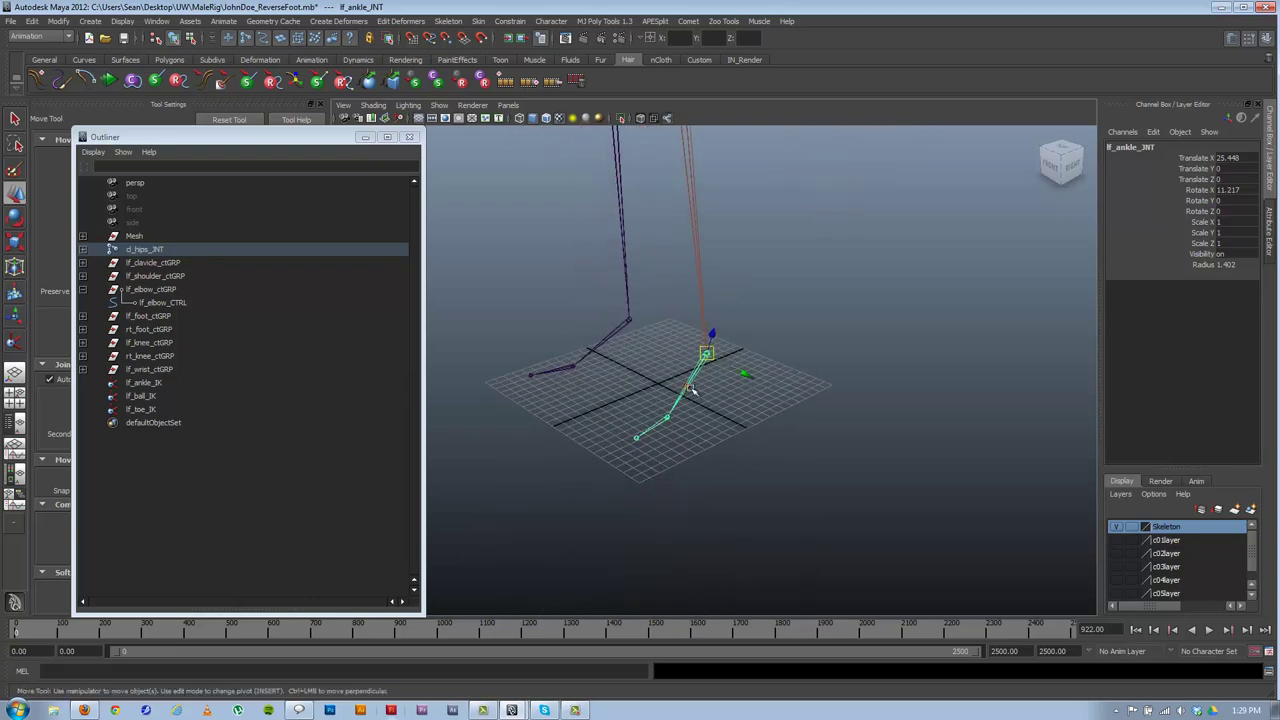
{"action": "left_click", "coordinate": [625, 325]}
- Undo the recent joint selections and the combined selection of the three left IK handles
{"action": "key", "text": "z"}
{"action": "key", "text": "z"}
{"action": "key", "text": "z"}
{"action": "key", "text": "z"}
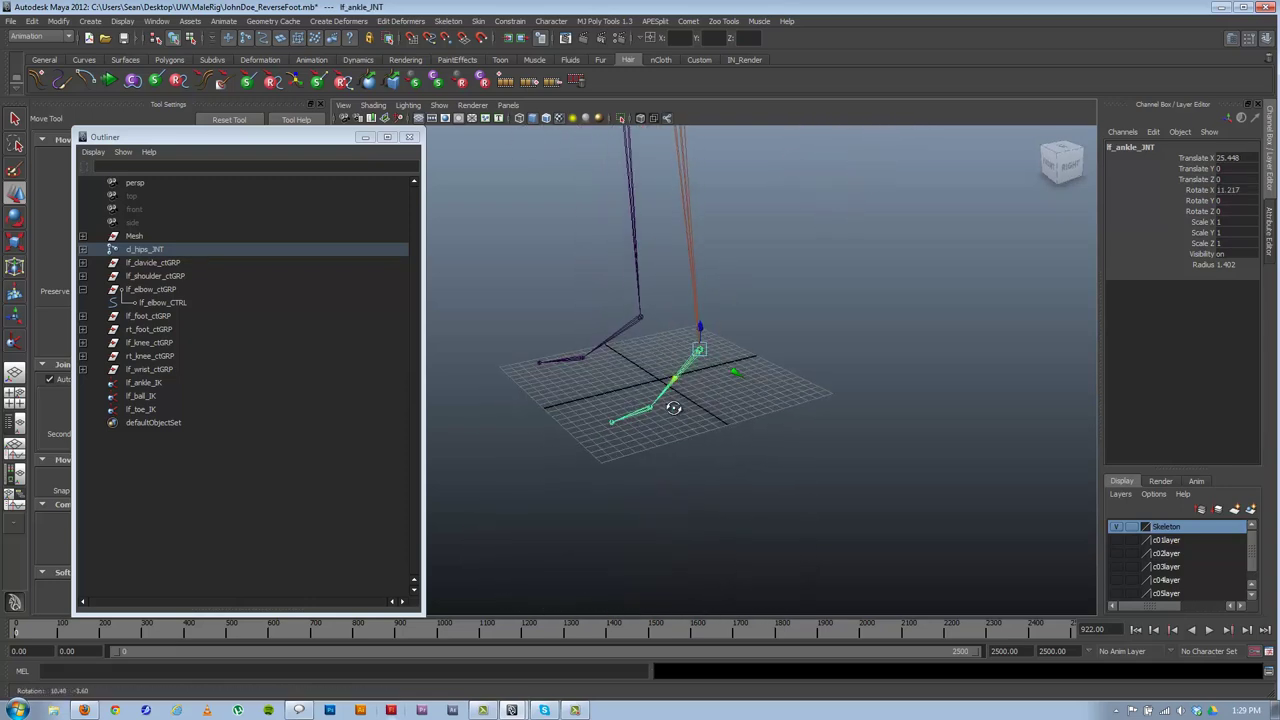
{"action": "key", "text": "Down"}
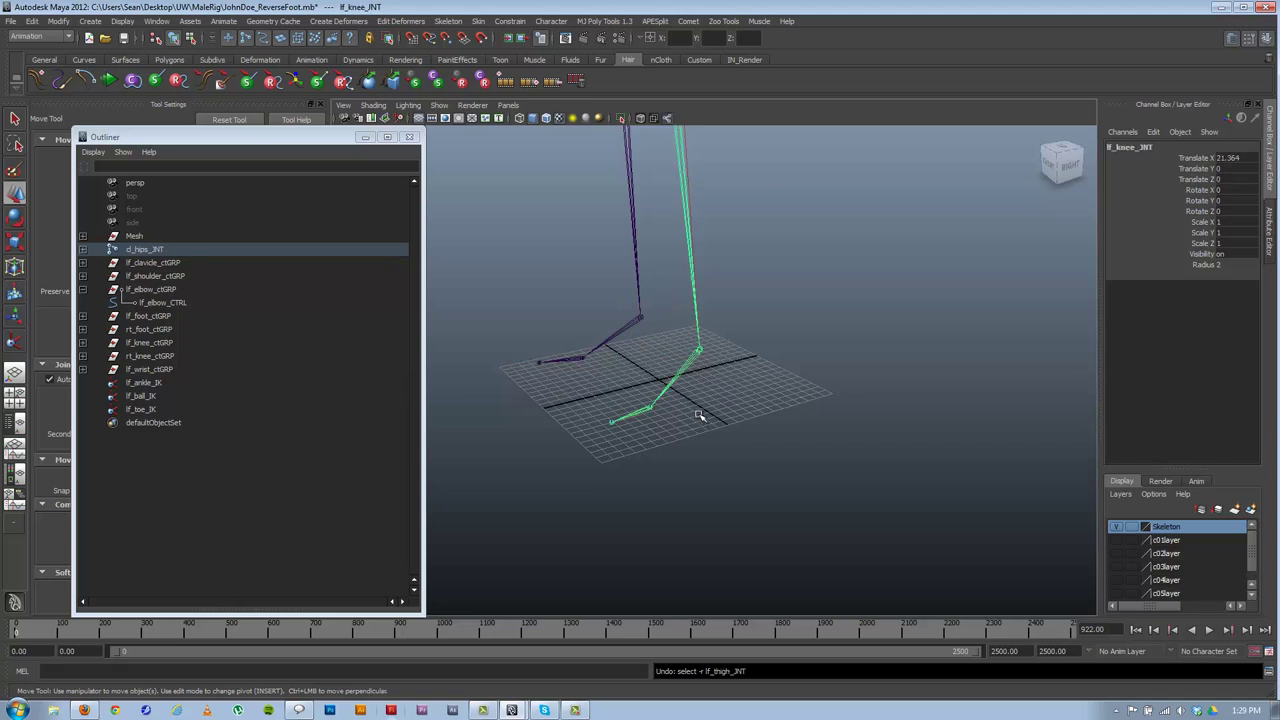
{"action": "key", "text": "z"}
{"action": "key", "text": "z"}
{"action": "key", "text": "z"}
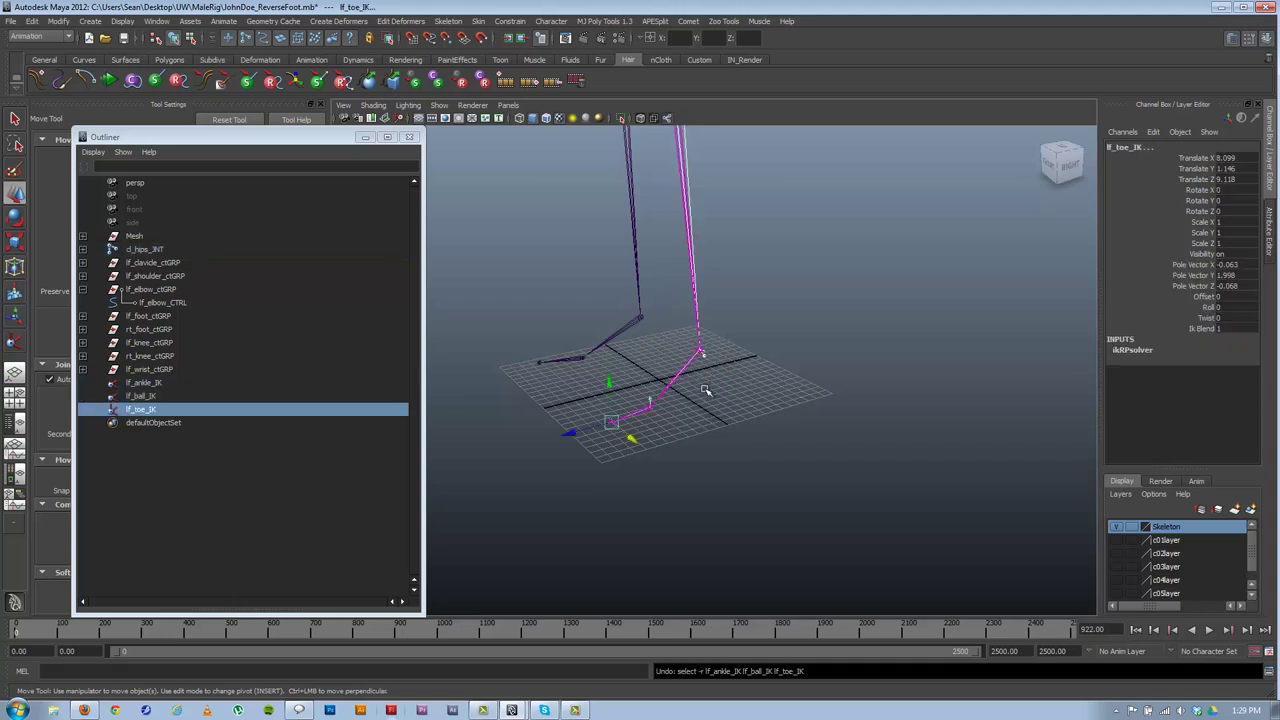
- Undo the renaming of the left toe, ball and ankle IK handles
{"action": "key", "text": "z"}
{"action": "key", "text": "z"}
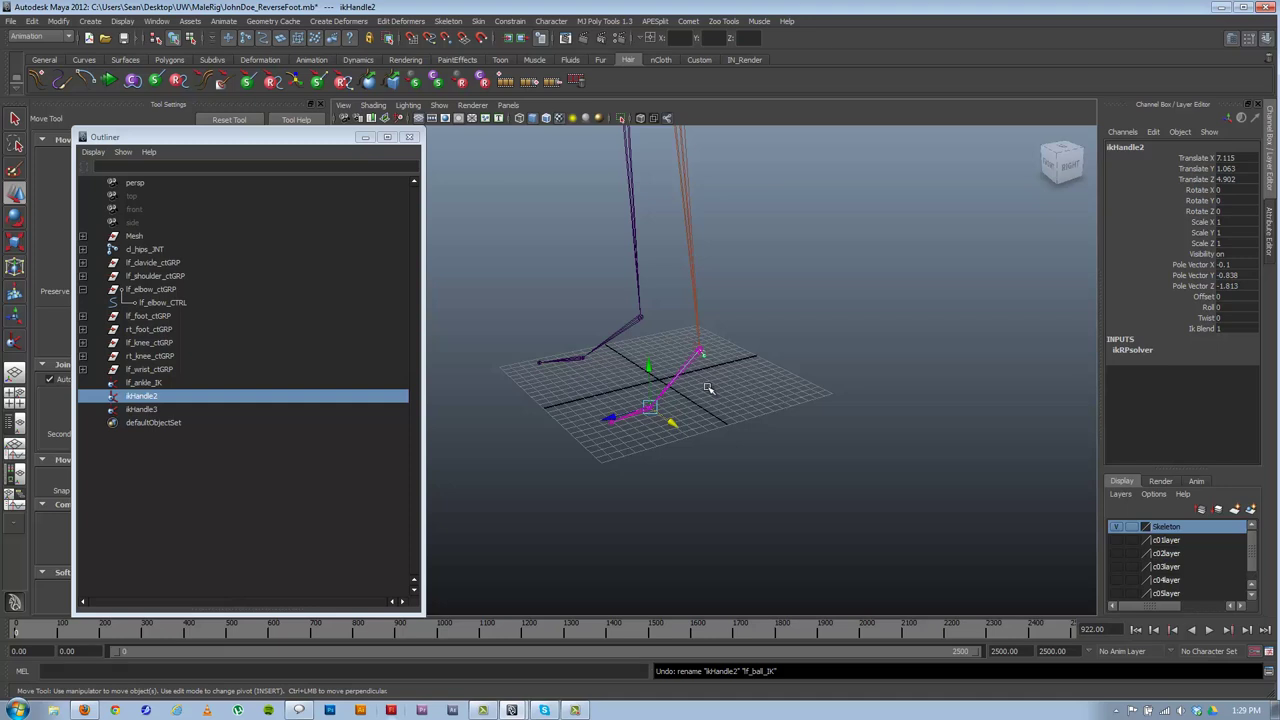
{"action": "key", "text": "z"}
{"action": "key", "text": "z"}
{"action": "key", "text": "z"}
{"action": "key", "text": "z"}
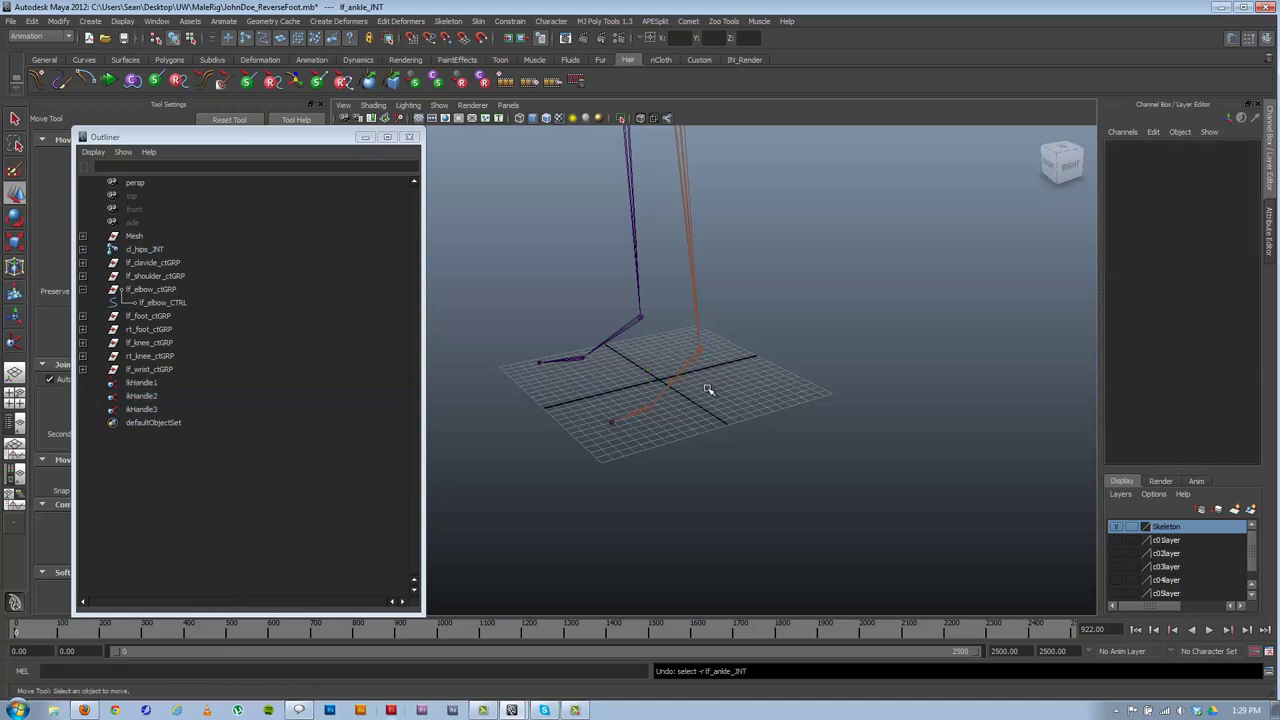
- Undo the creation of the left ball-to-toe and ankle-to-ball IK handles, back to the left ball joint's selection
{"action": "key", "text": "z"}
{"action": "key", "text": "z"}
{"action": "key", "text": "z"}
{"action": "key", "text": "z"}
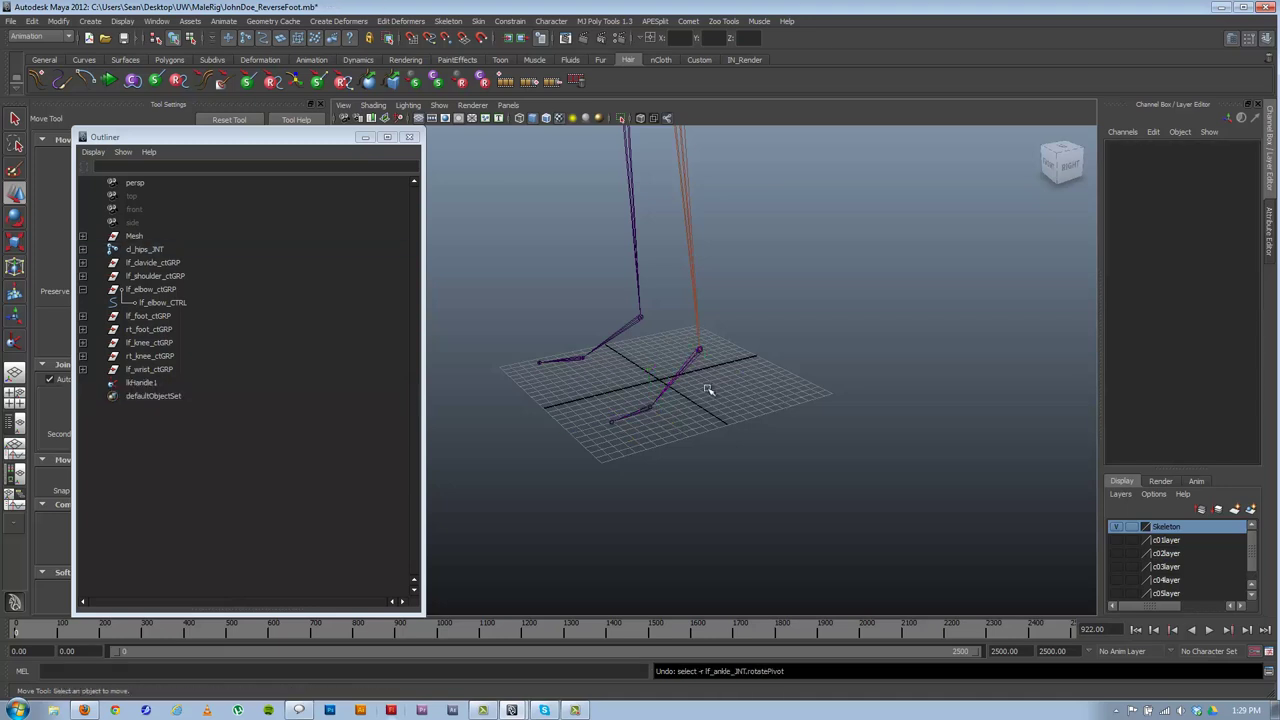
{"action": "key", "text": "z"}
{"action": "key", "text": "z"}
{"action": "left_click", "coordinate": [688, 361]}
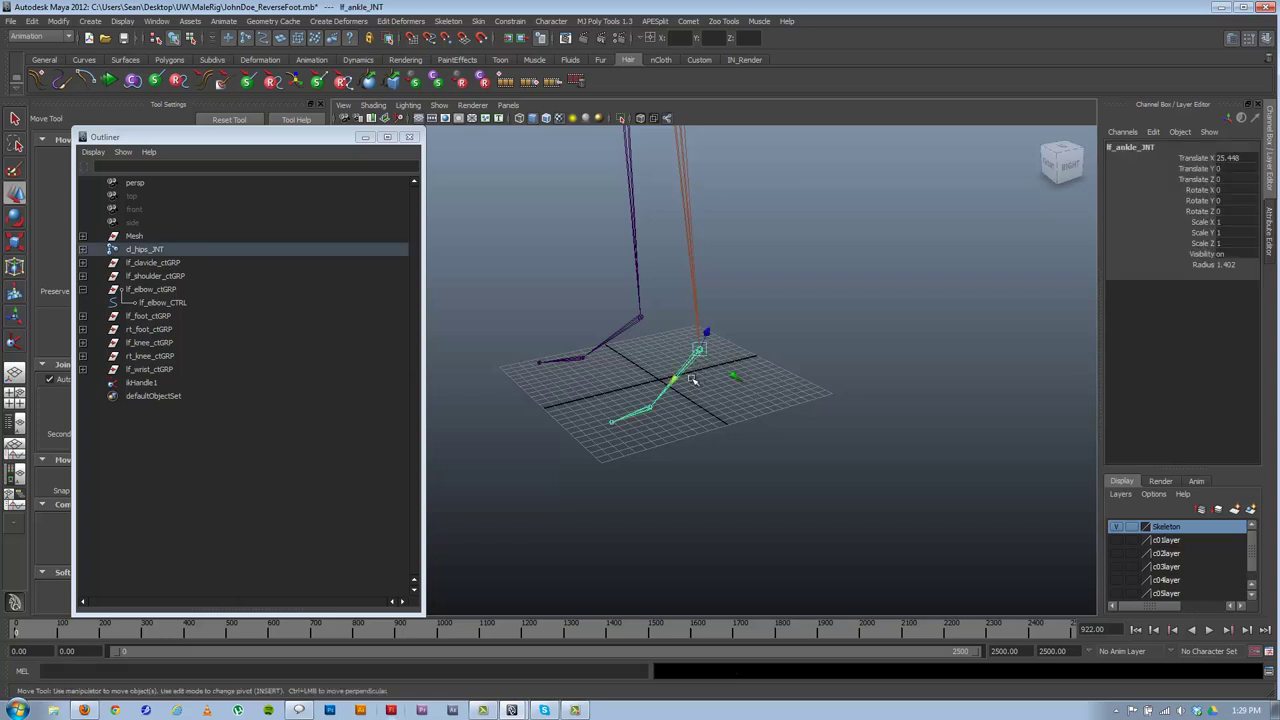
{"action": "key", "text": "z"}
{"action": "key", "text": "z"}
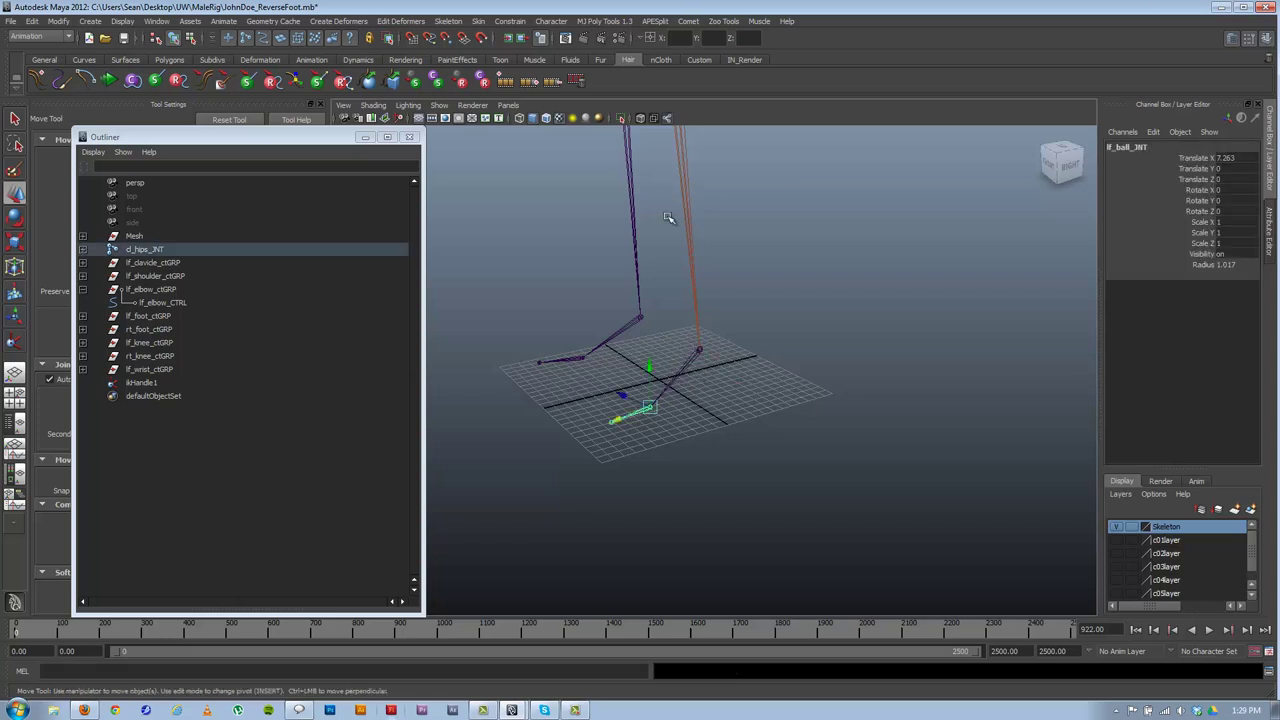
- Create an IK handle from the left ankle joint to the left ball joint
{"action": "left_click", "coordinate": [690, 201]}
{"action": "right_click_drag", "start_coordinate": [706, 245], "coordinate": [830, 332], "text": "alt"}
{"action": "left_click", "coordinate": [15, 343]}
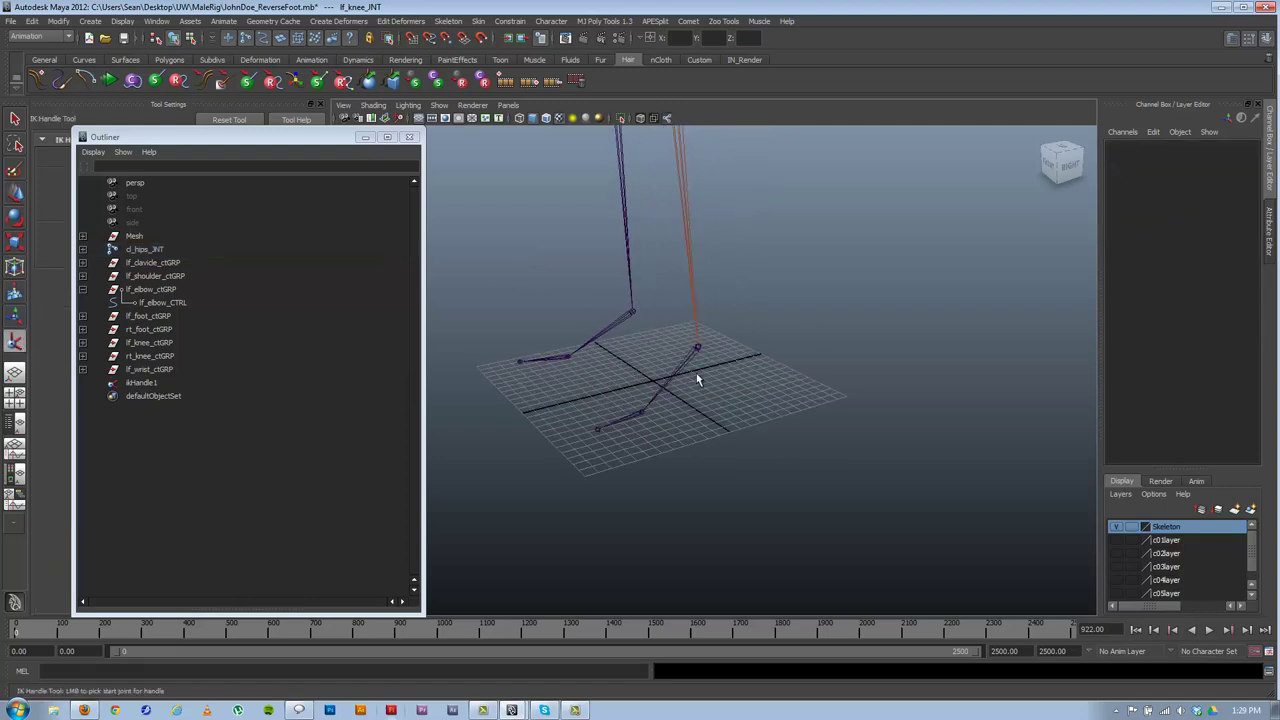
{"action": "left_click_drag", "start_coordinate": [697, 371], "coordinate": [737, 406], "text": "alt"}
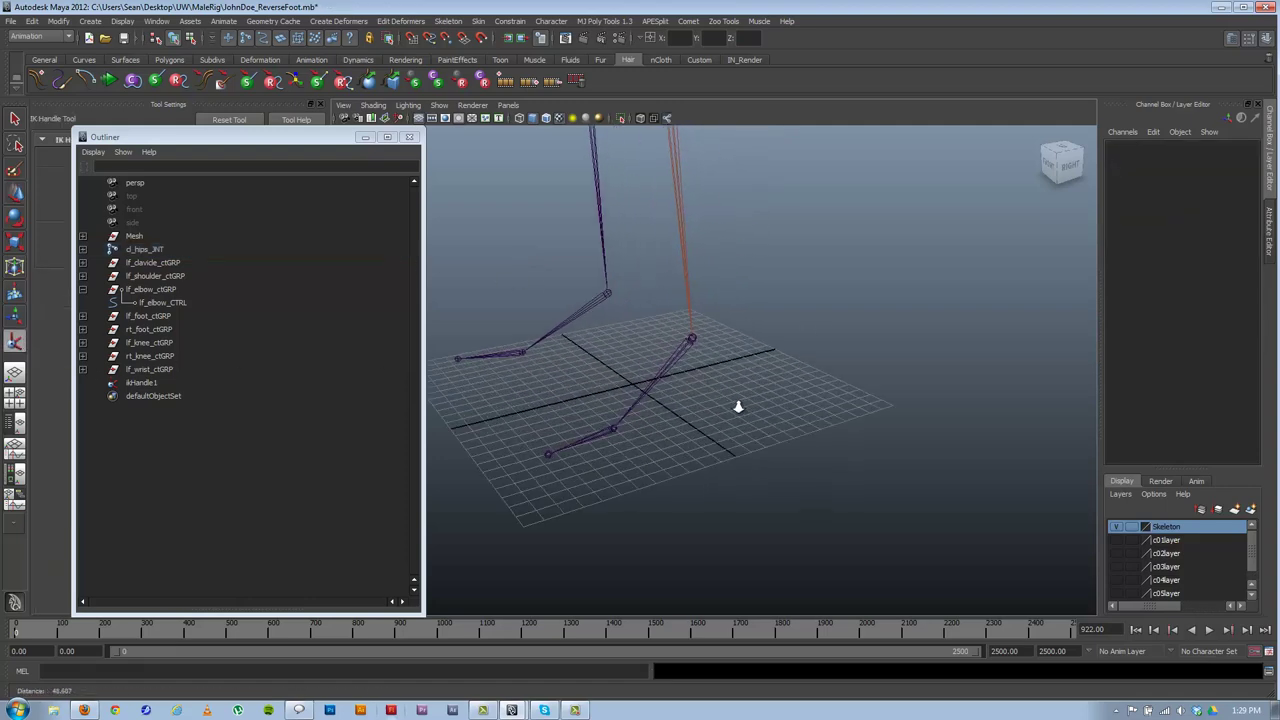
{"action": "left_click", "coordinate": [691, 339]}
{"action": "left_click", "coordinate": [613, 429]}
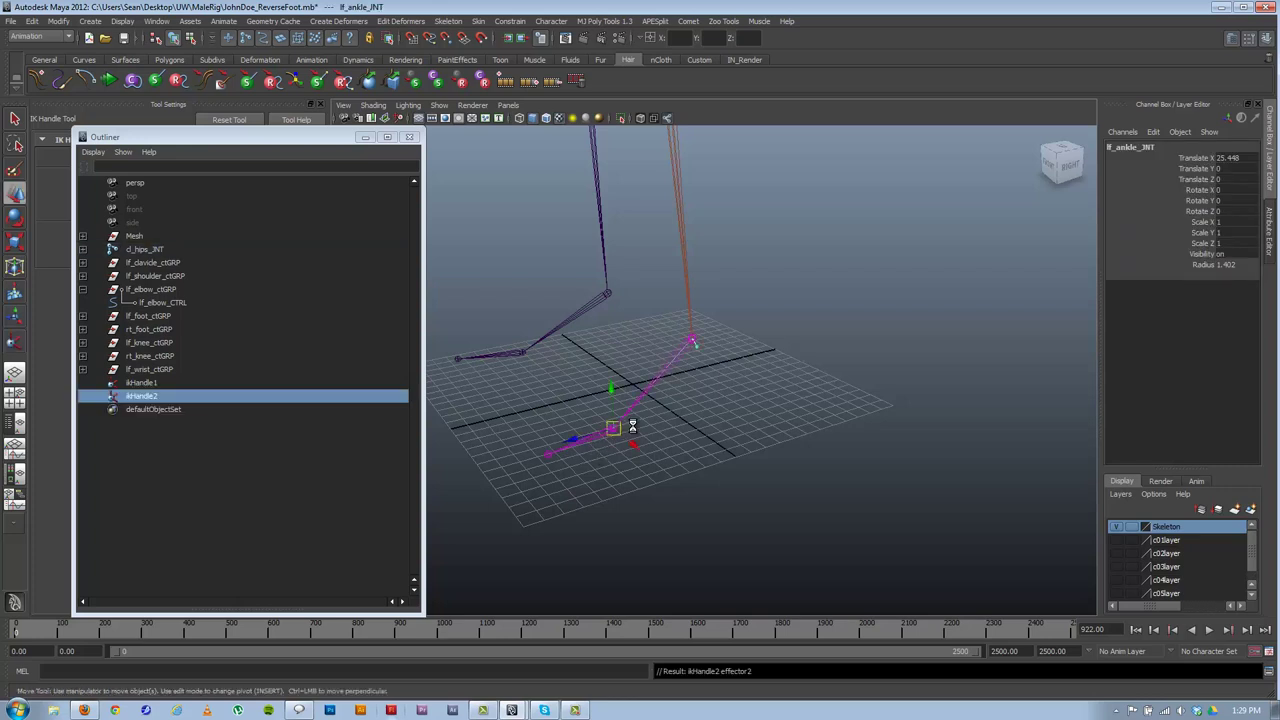
{"action": "key", "text": "w"}
- Create another IK handle from the left ball joint to the left toe joint
{"action": "key", "text": "y"}
{"action": "left_click", "coordinate": [613, 429]}
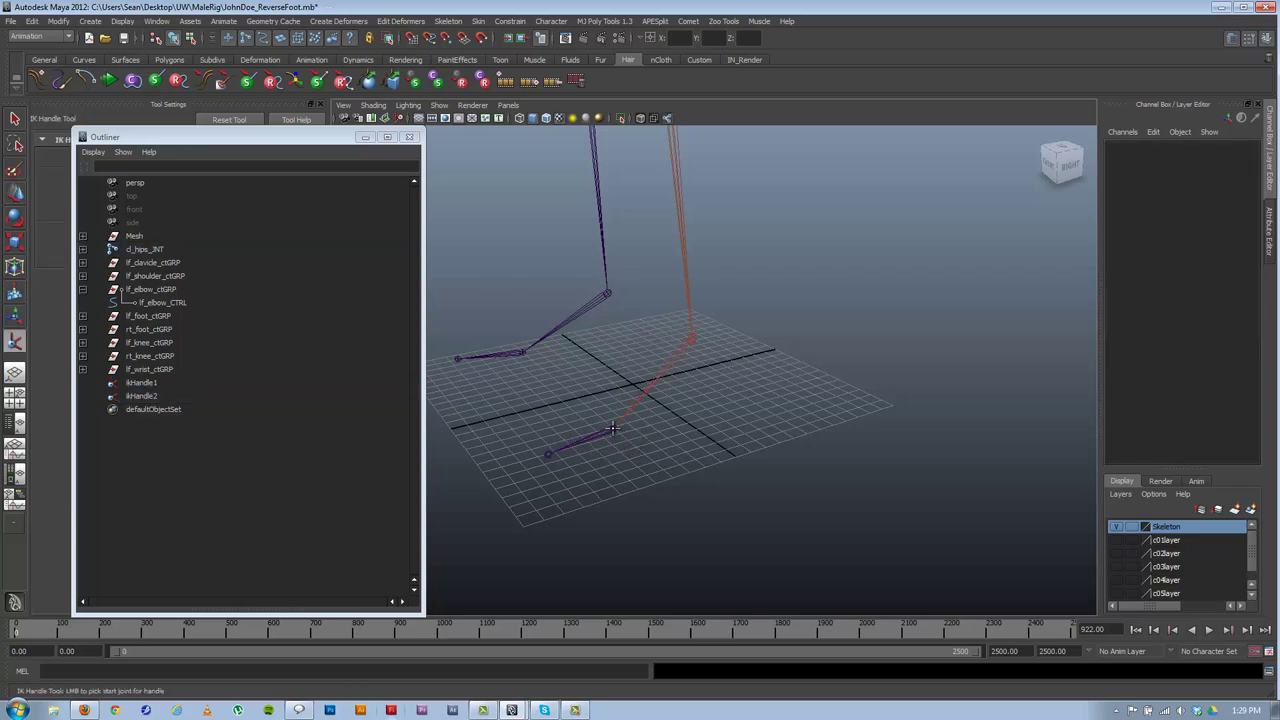
{"action": "left_click", "coordinate": [548, 455]}
{"action": "key", "text": "w"}
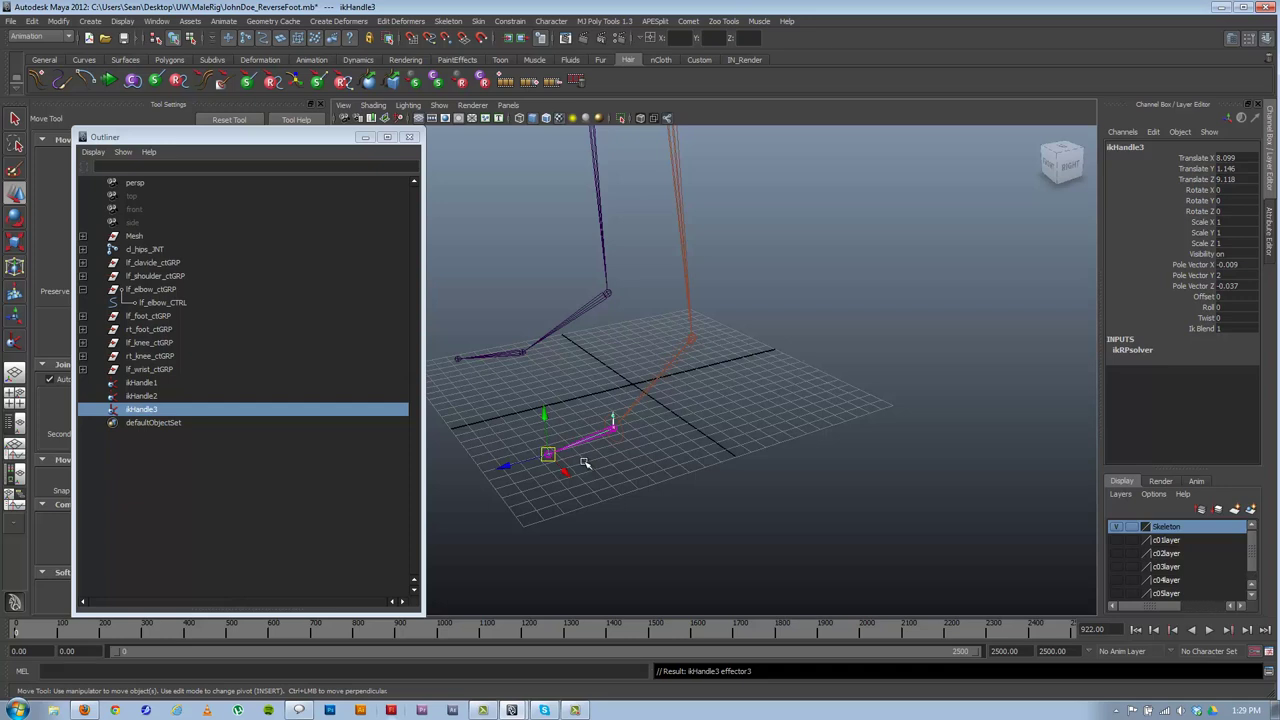
- Rename the left ankle's IK handle to lf_ankle_IK and the ankle-to-ball handle to lf_ball_IK
{"action": "double_click", "coordinate": [140, 383]}
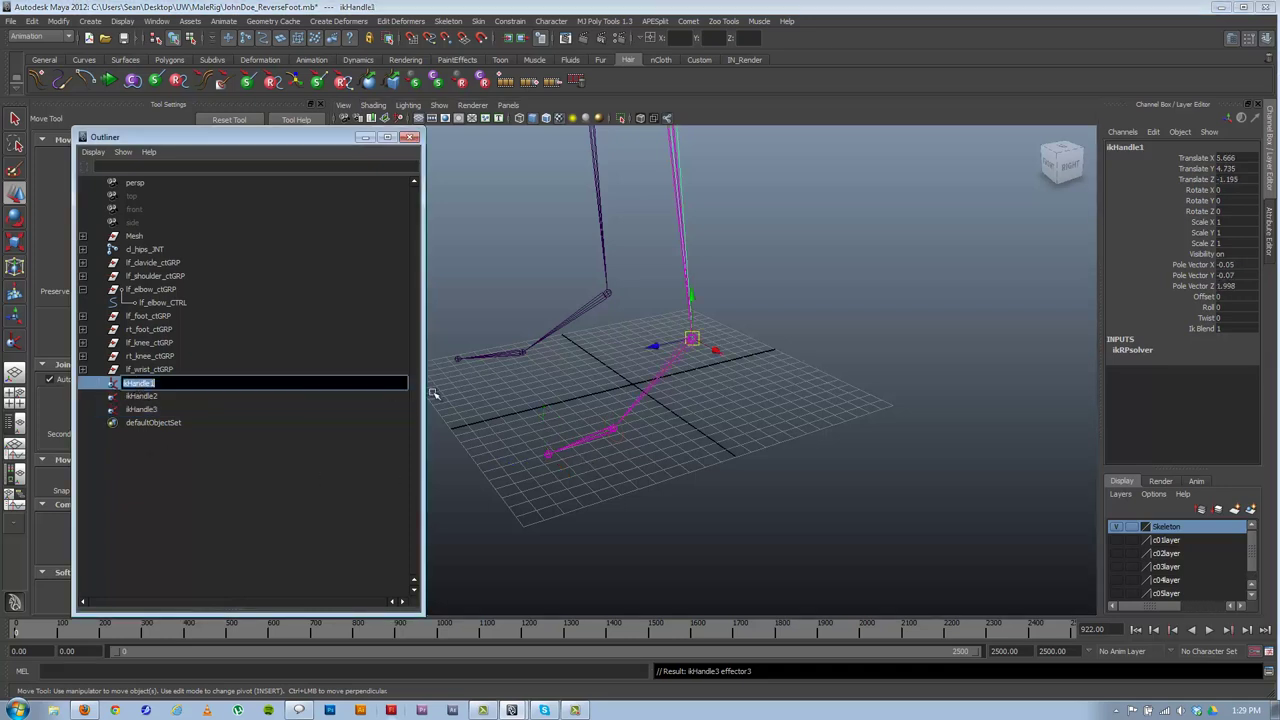
{"action": "type", "text": "lf_ankle_IK"}
{"action": "key", "text": "Return"}
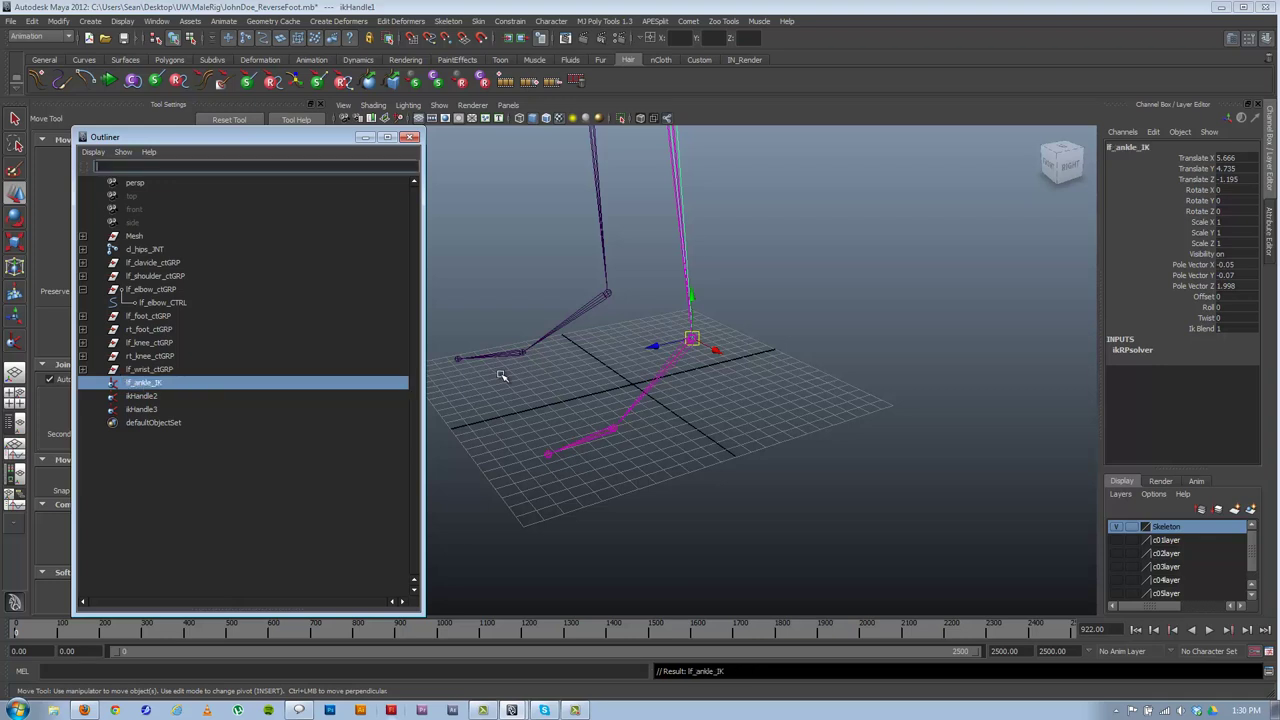
{"action": "left_click", "coordinate": [157, 397]}
{"action": "double_click", "coordinate": [165, 397]}
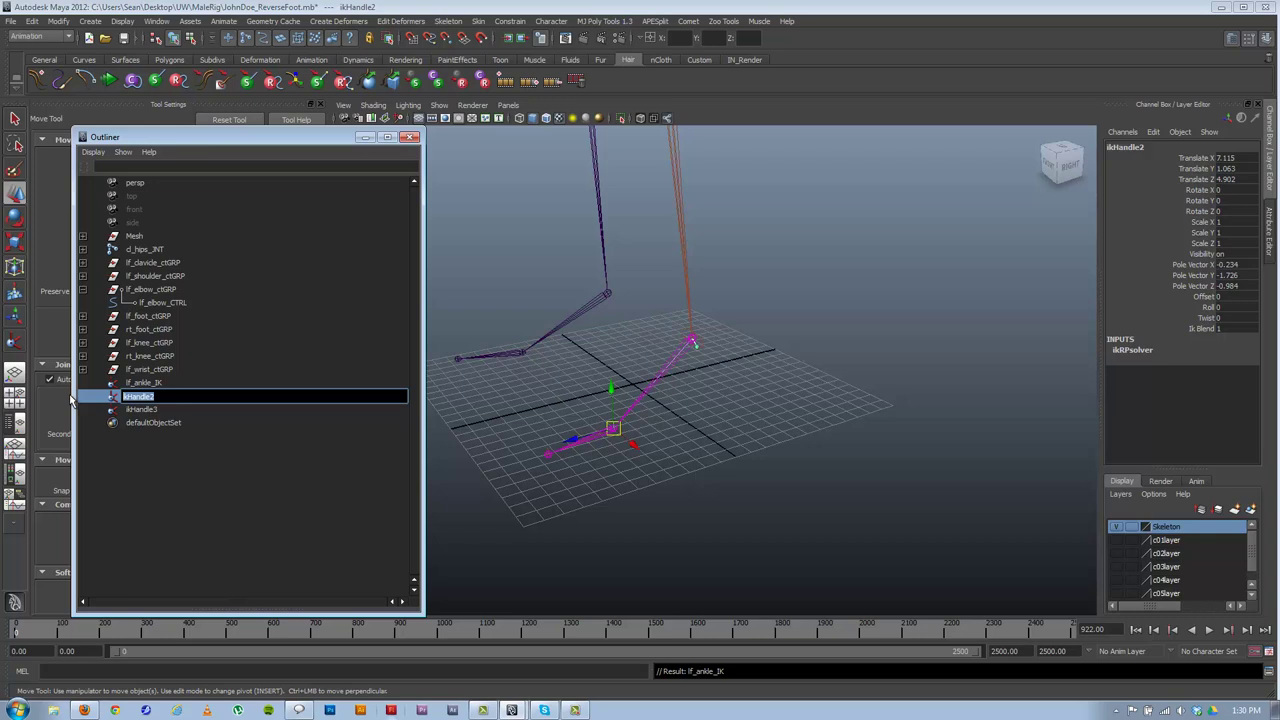
{"action": "type", "text": "lf_ball_IK"}
{"action": "key", "text": "Return"}
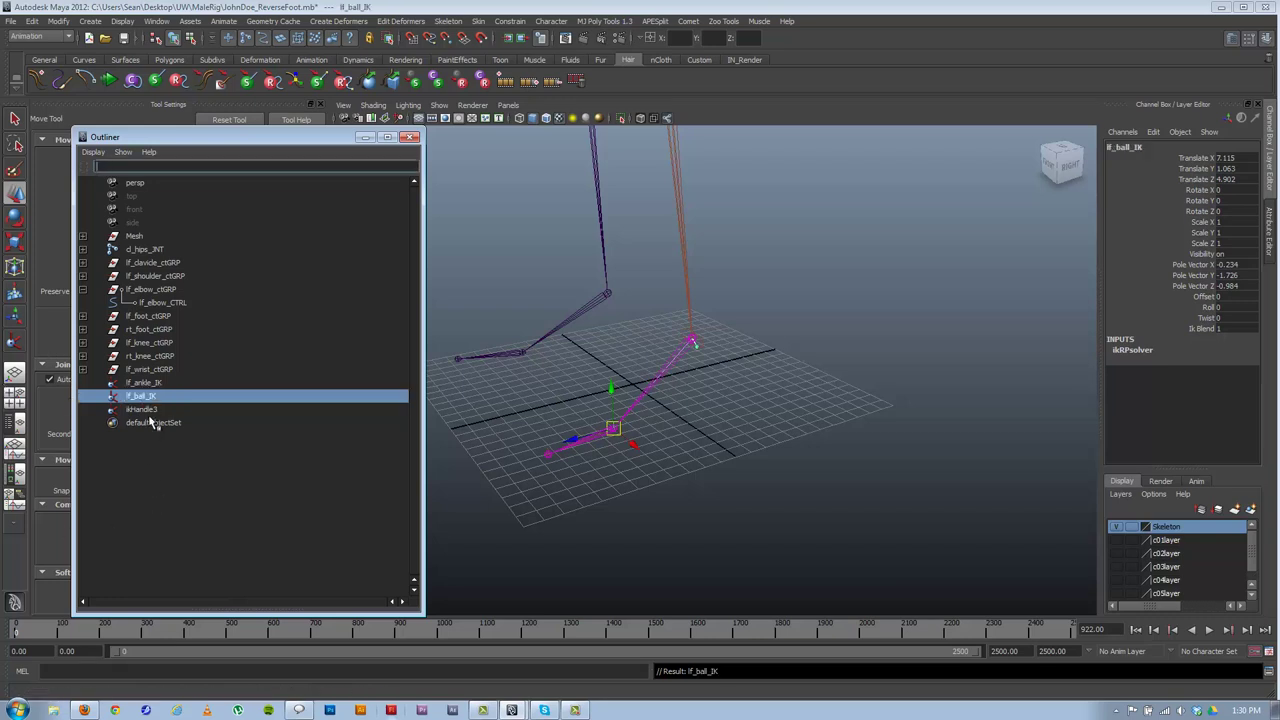
- Rename the ball-to-toe IK handle to lf_toe_IK
{"action": "left_click", "coordinate": [147, 411]}
{"action": "double_click", "coordinate": [147, 411]}
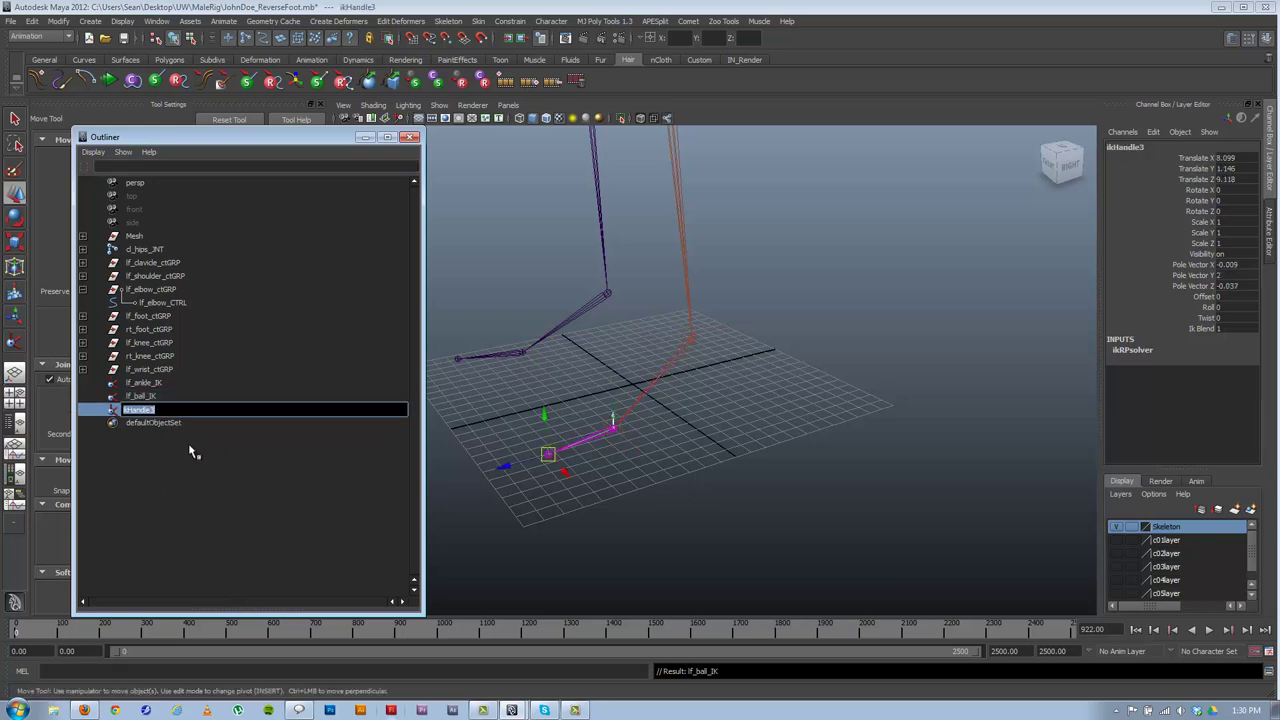
{"action": "type", "text": "lf_toe_IK"}
{"action": "key", "text": "Return"}
- Examine the left leg's joint chain by selecting the knee and ball joints in turn
{"action": "left_click_drag", "start_coordinate": [556, 416], "coordinate": [546, 416], "text": "alt"}
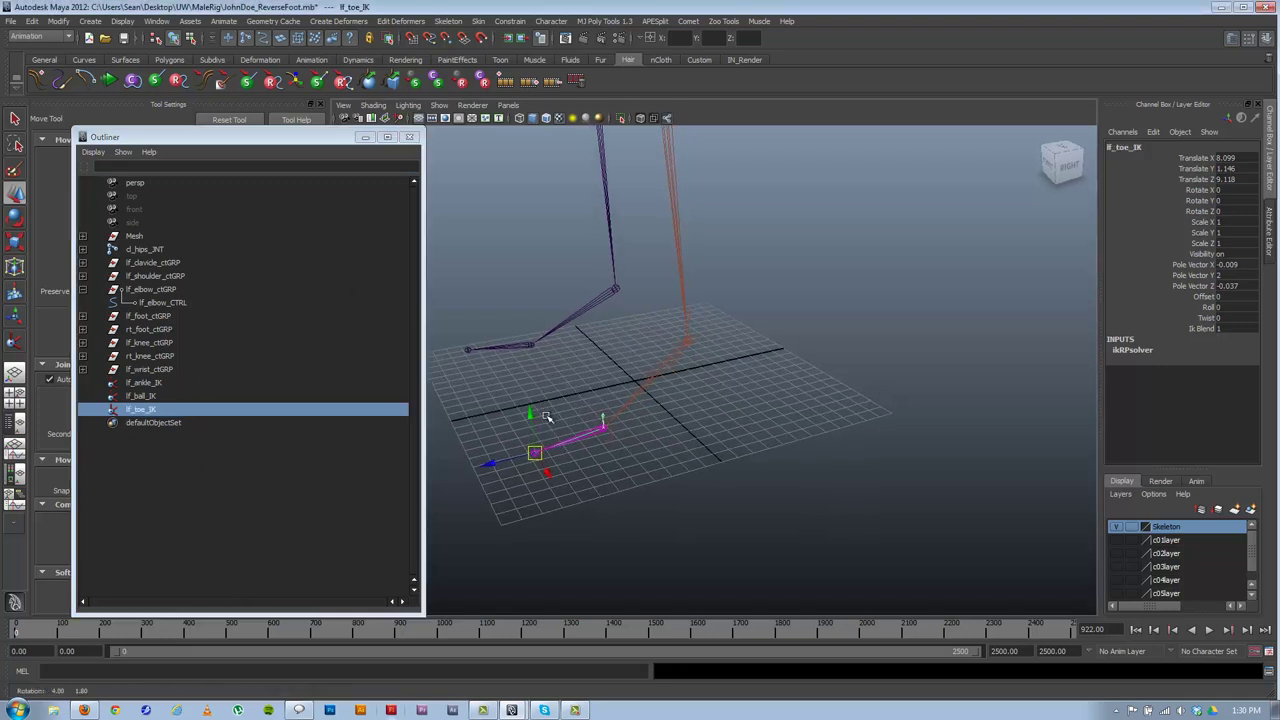
{"action": "left_click", "coordinate": [677, 346]}
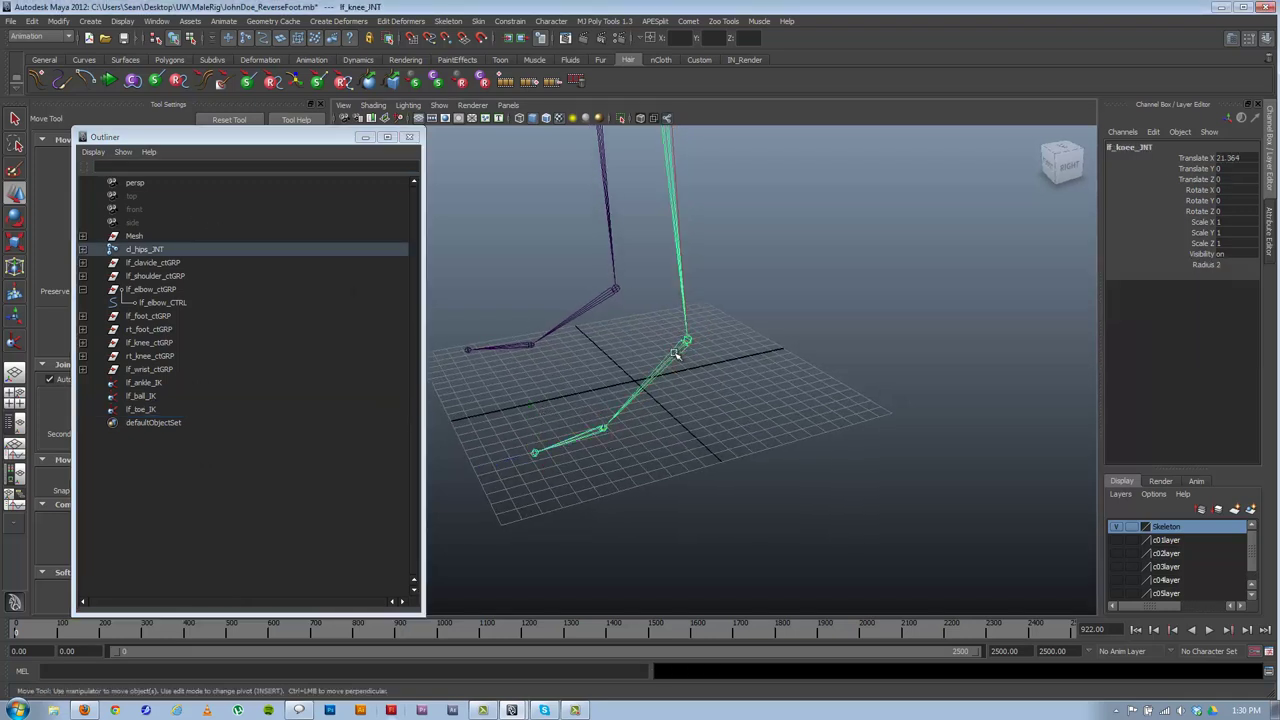
{"action": "left_click", "coordinate": [599, 428]}
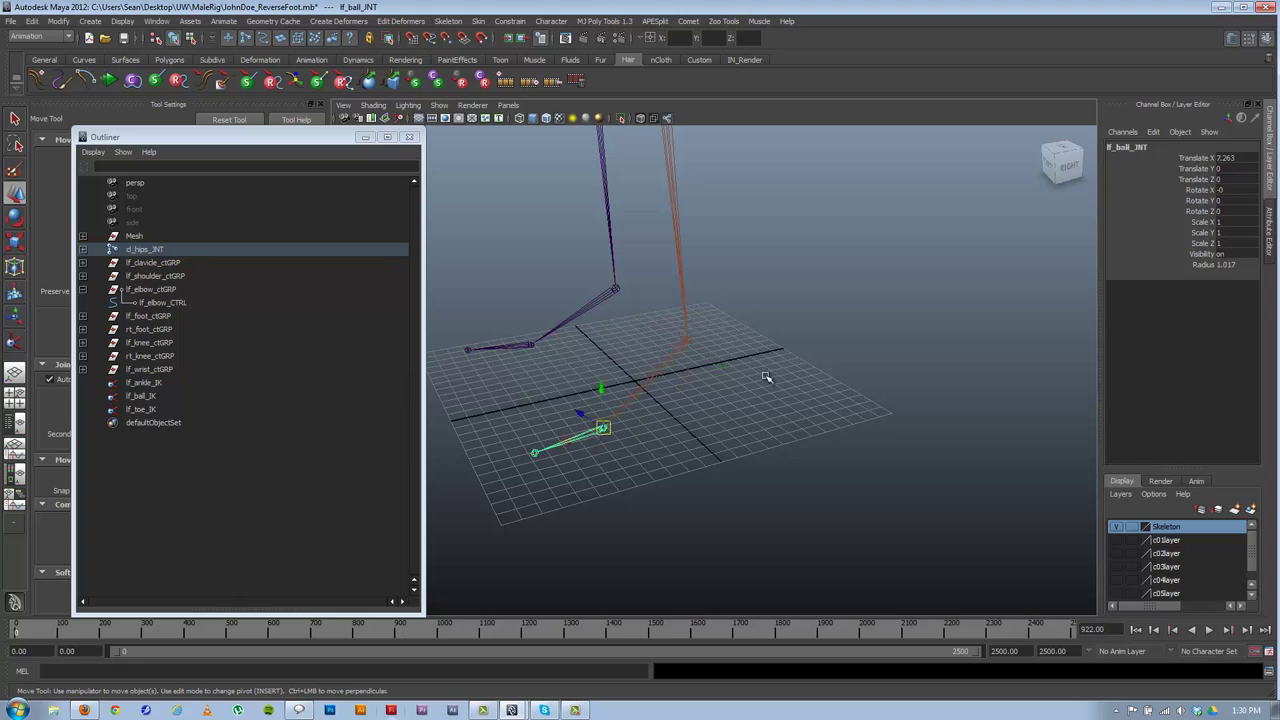
{"action": "right_click_drag", "start_coordinate": [766, 376], "coordinate": [370, 280], "text": "alt"}
{"action": "right_click_drag", "start_coordinate": [632, 374], "coordinate": [842, 418], "text": "alt"}
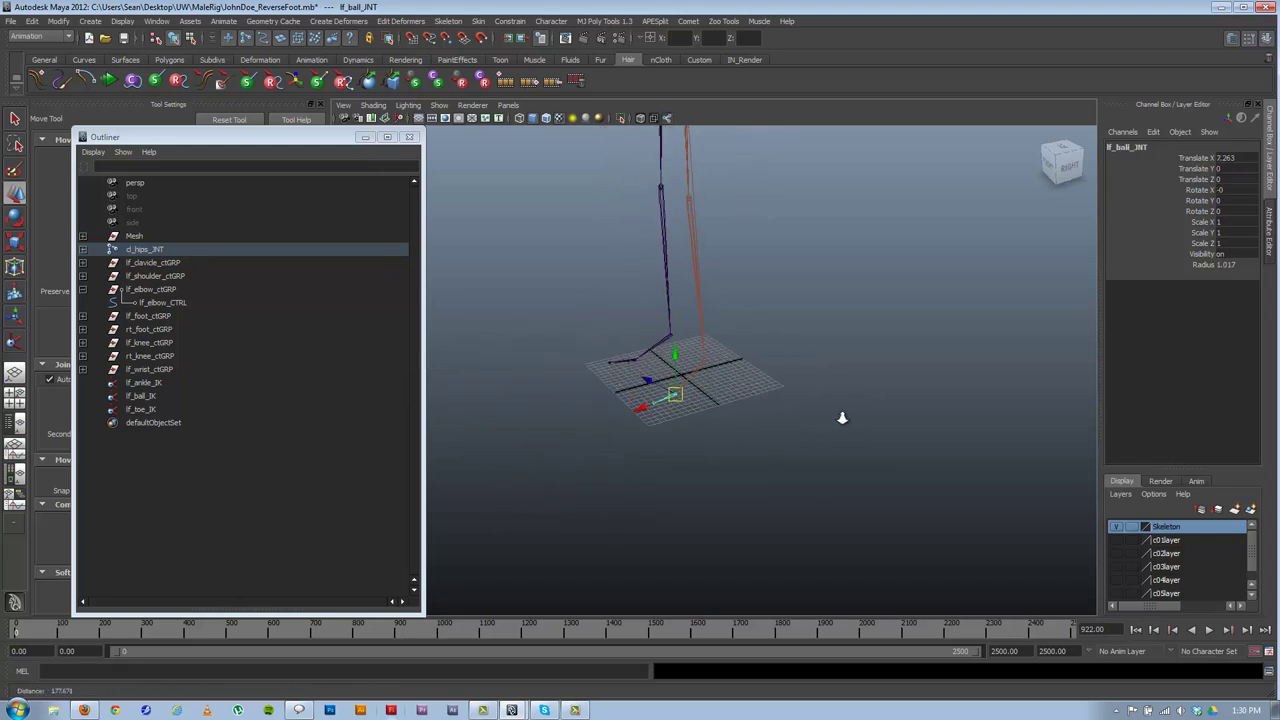
{"action": "left_click_drag", "start_coordinate": [842, 418], "coordinate": [704, 410], "text": "alt"}
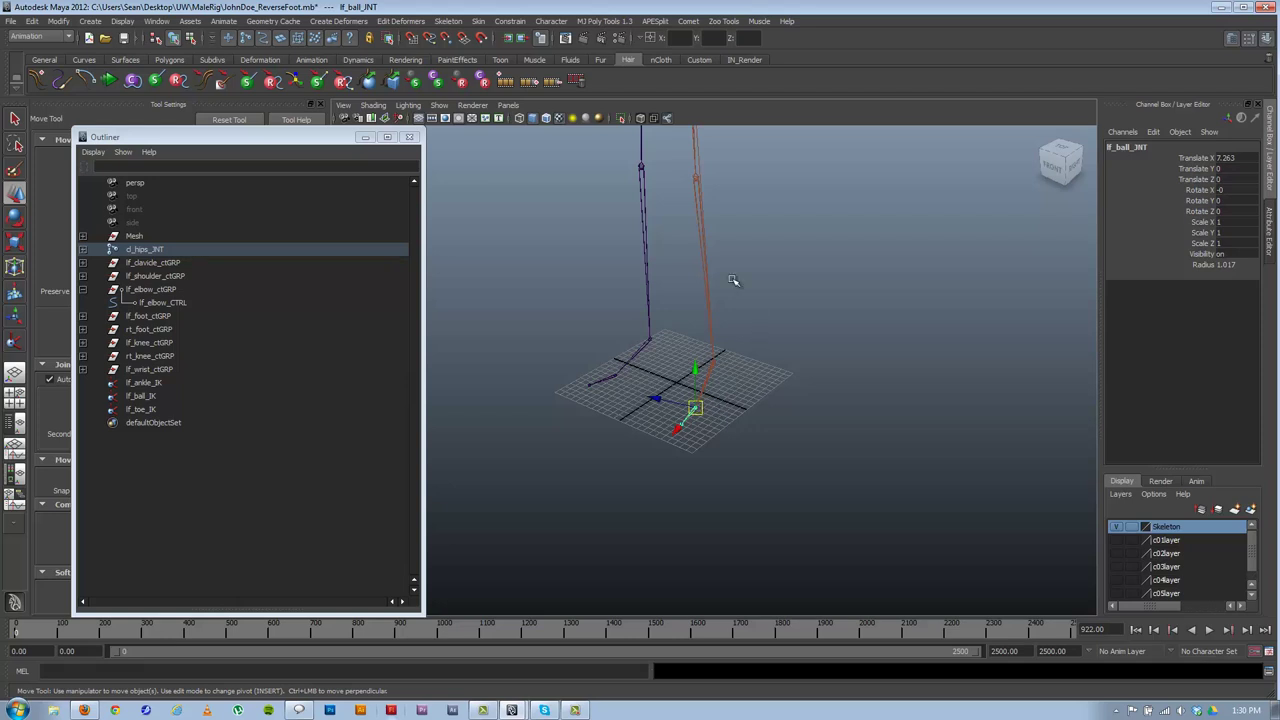
- Inspect the skeleton from the feet up to the hips and arms, from the front and the side
{"action": "middle_click_drag", "start_coordinate": [762, 184], "coordinate": [756, 262], "text": "alt"}
{"action": "right_click_drag", "start_coordinate": [848, 296], "coordinate": [680, 279], "text": "alt"}
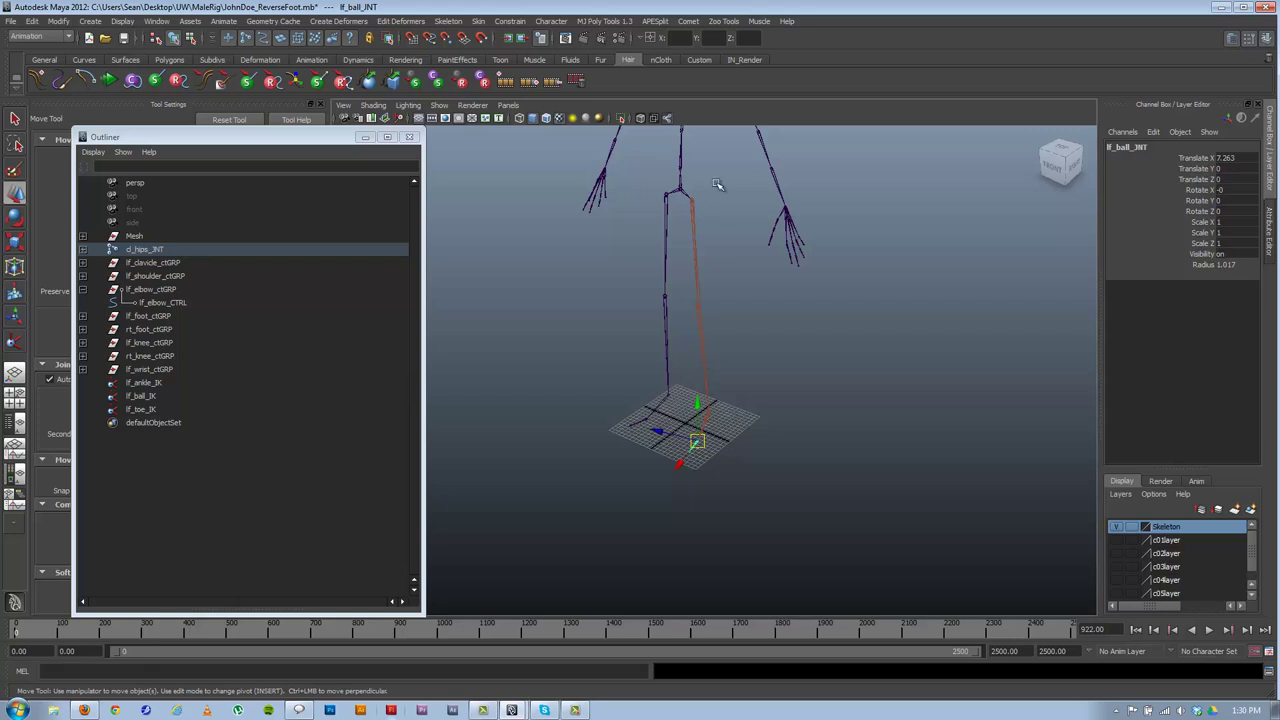
{"action": "middle_click_drag", "start_coordinate": [762, 131], "coordinate": [743, 197], "text": "alt"}
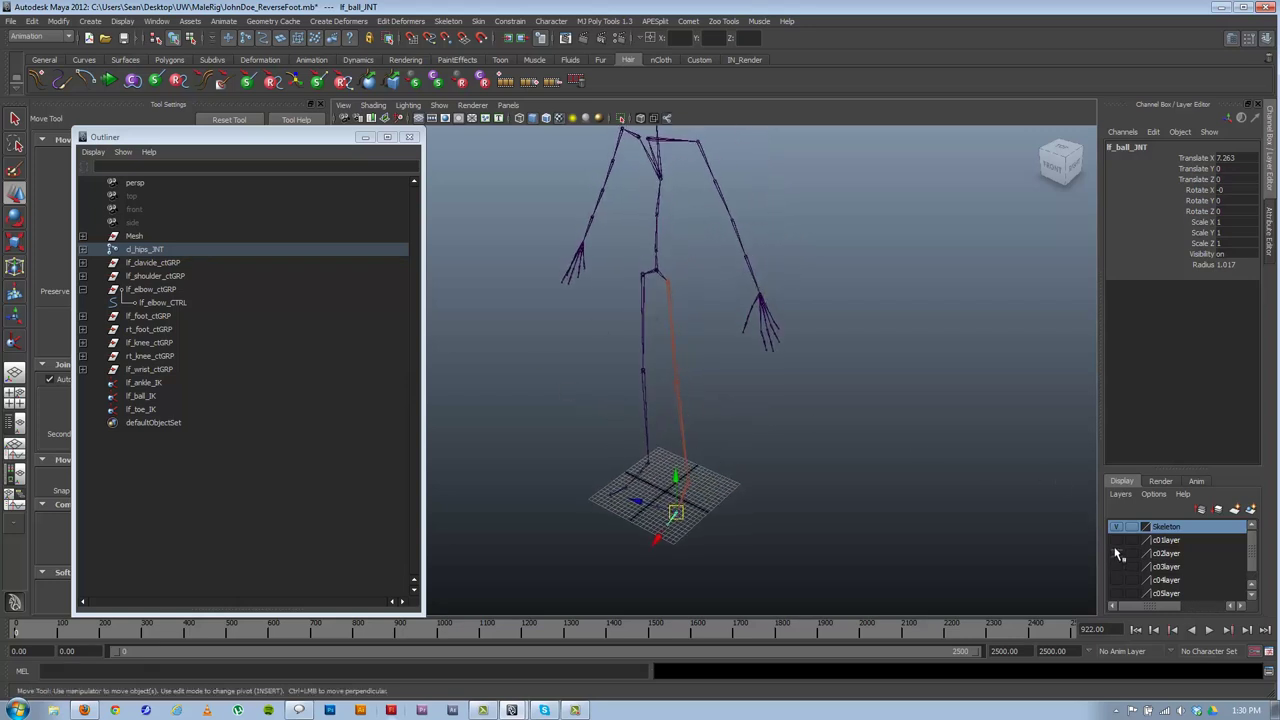
{"action": "left_click_drag", "start_coordinate": [593, 440], "coordinate": [560, 403], "text": "alt"}
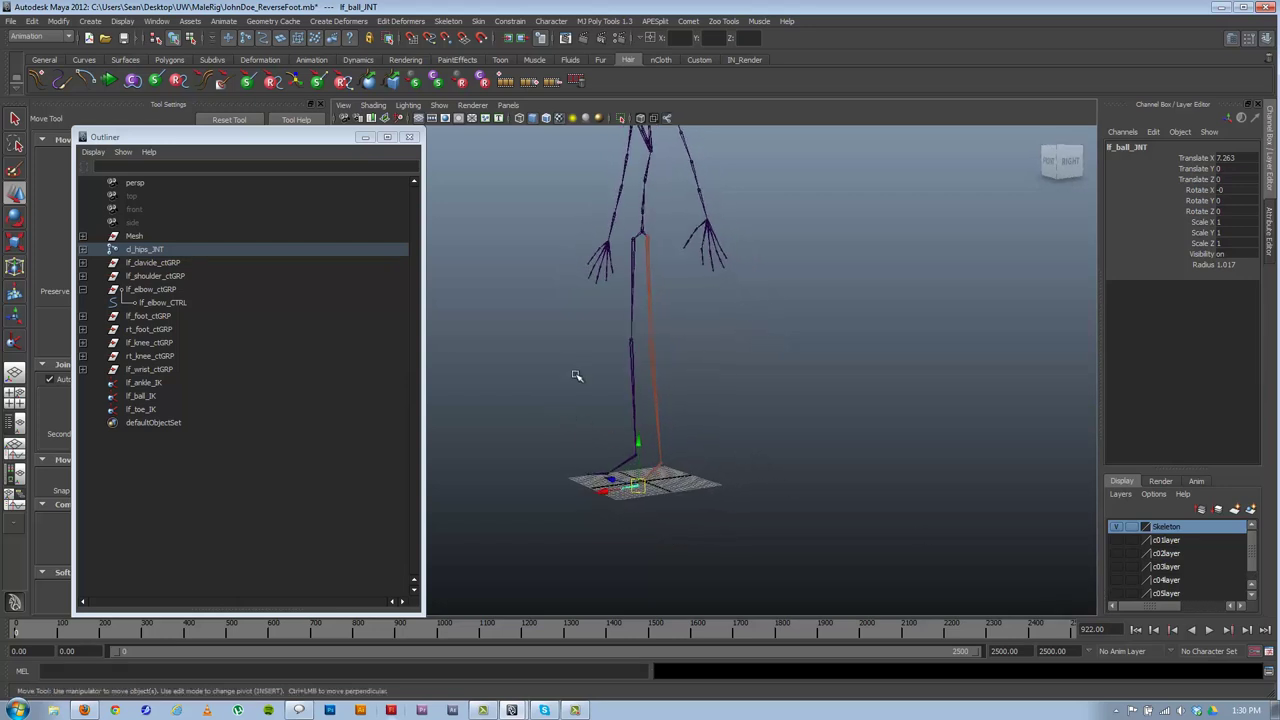
{"action": "middle_click_drag", "start_coordinate": [574, 374], "coordinate": [603, 344], "text": "alt"}
{"action": "right_click_drag", "start_coordinate": [603, 344], "coordinate": [870, 376], "text": "alt"}
{"action": "left_click_drag", "start_coordinate": [869, 376], "coordinate": [850, 375], "text": "alt"}
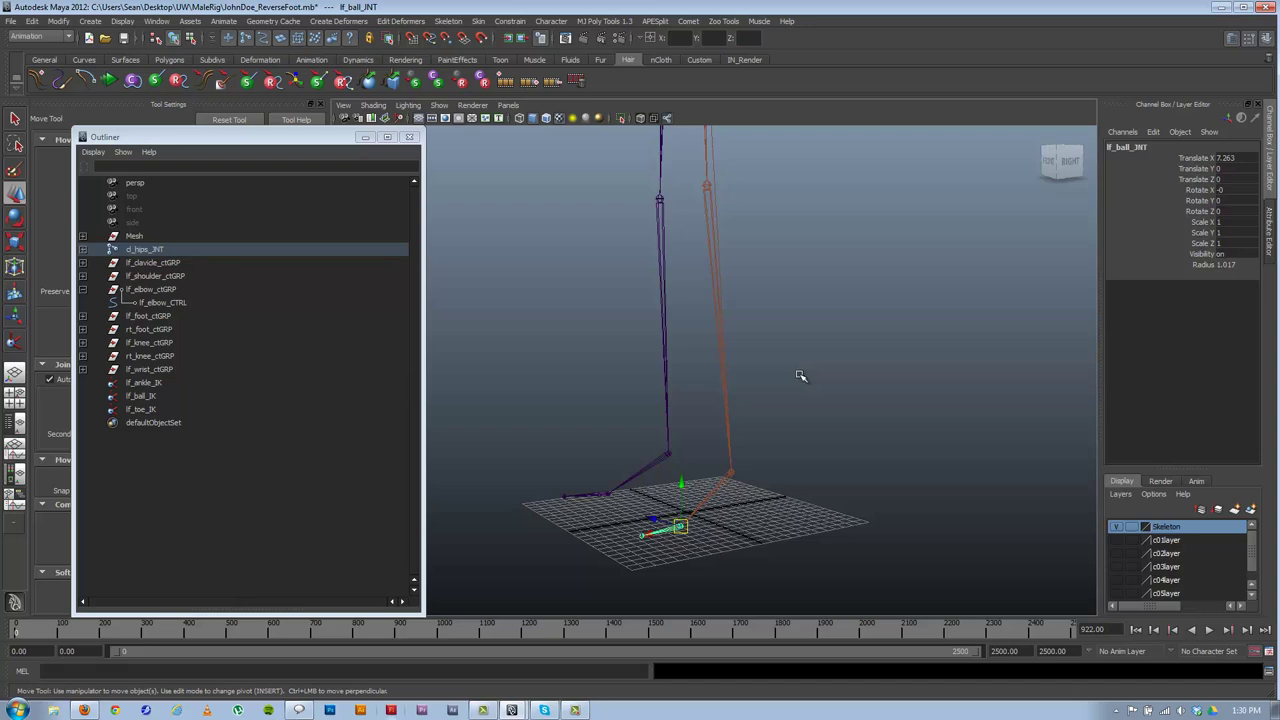
{"action": "left_click_drag", "start_coordinate": [763, 397], "coordinate": [779, 372], "text": "alt"}
{"action": "left_click_drag", "start_coordinate": [637, 434], "coordinate": [777, 368], "text": "alt"}
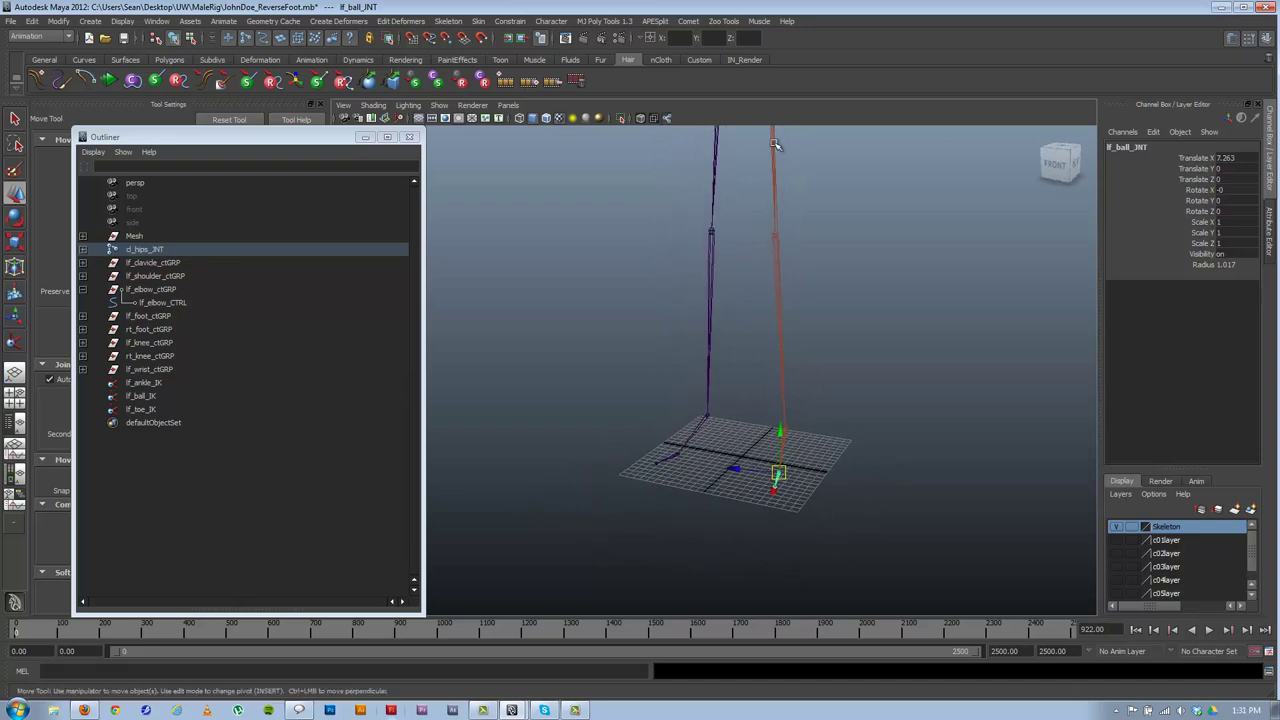
{"action": "left_click_drag", "start_coordinate": [722, 172], "coordinate": [734, 266], "text": "alt"}
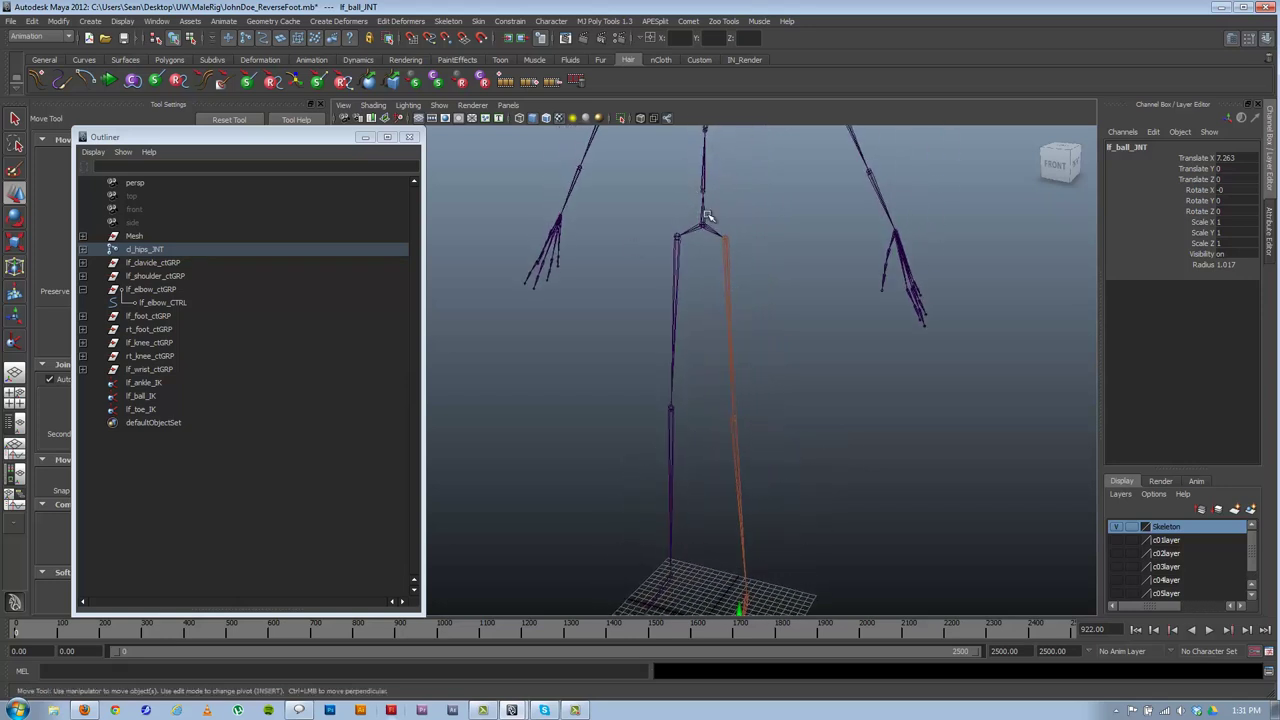
{"action": "middle_click_drag", "start_coordinate": [671, 266], "coordinate": [627, 342], "text": "alt"}
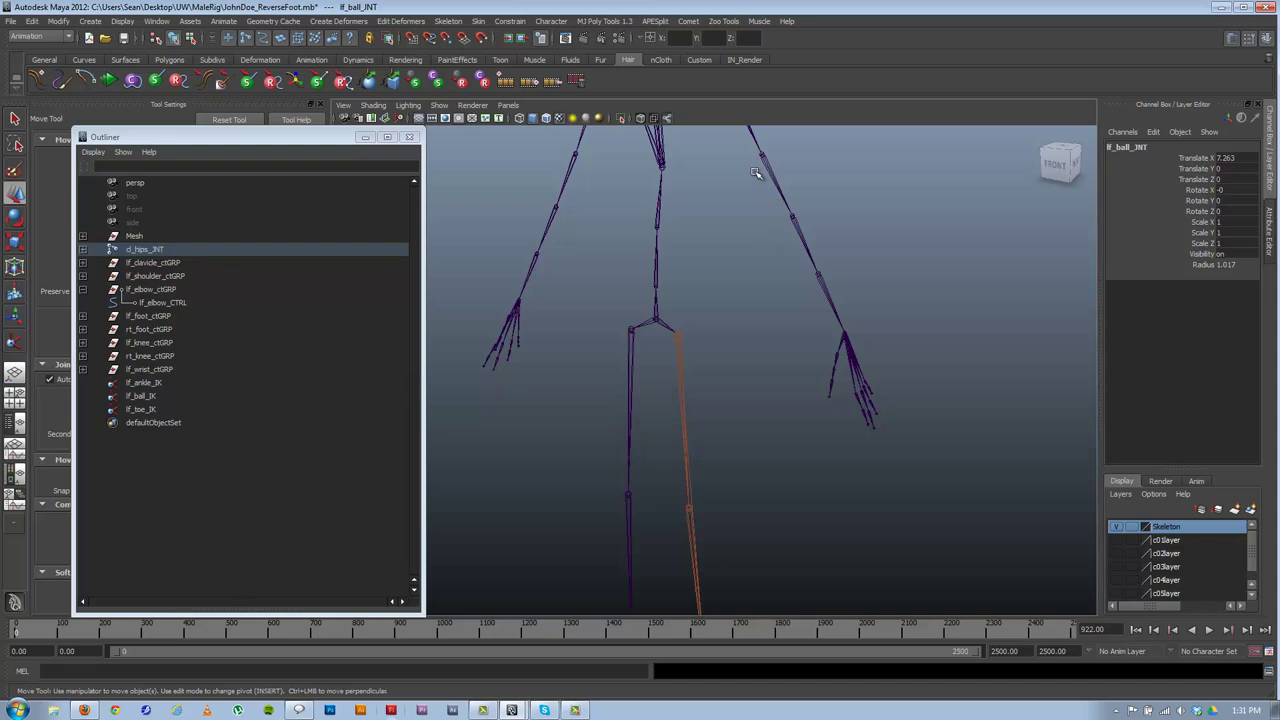
{"action": "middle_click_drag", "start_coordinate": [642, 516], "coordinate": [661, 260], "text": "alt"}
{"action": "left_click_drag", "start_coordinate": [662, 383], "coordinate": [931, 409], "text": "alt"}
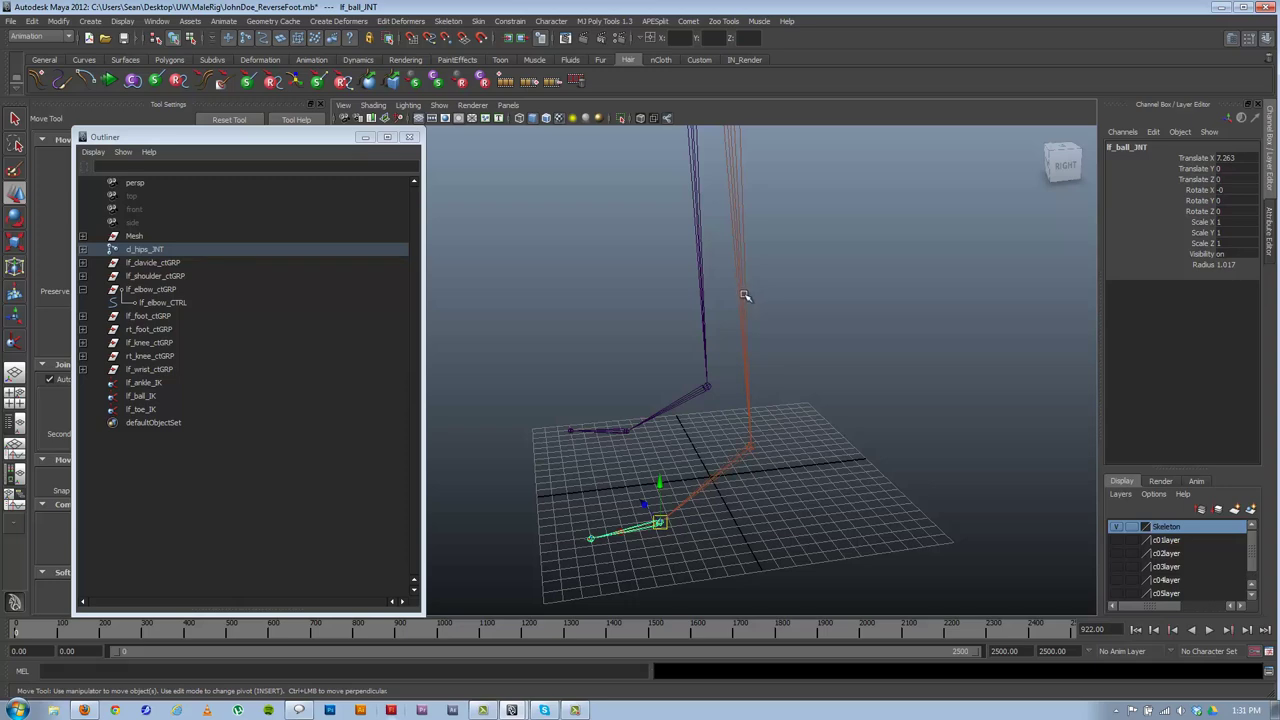
{"action": "left_click_drag", "start_coordinate": [697, 345], "coordinate": [722, 355], "text": "alt"}
- Examine the lf_ankle_IK, lf_ball_IK and lf_toe_IK handles on the left foot by selecting each in turn
{"action": "left_click", "coordinate": [142, 382]}
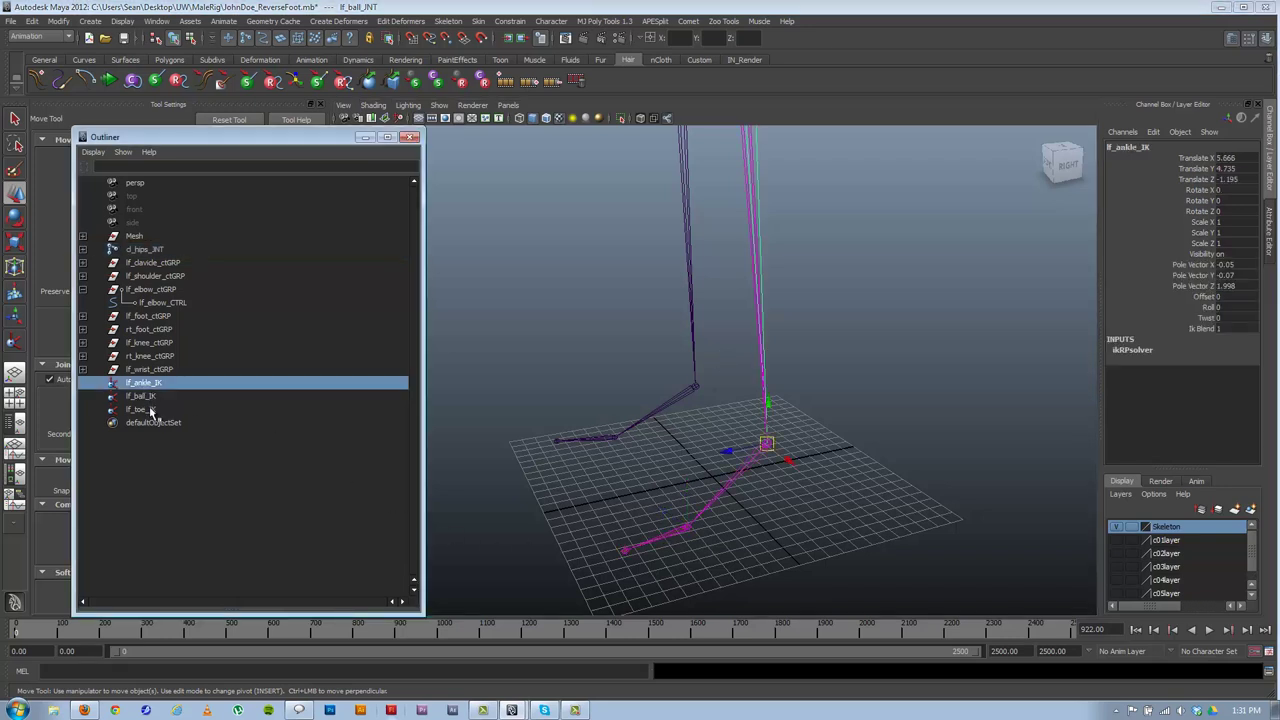
{"action": "left_click", "coordinate": [145, 409]}
{"action": "left_click", "coordinate": [148, 396]}
{"action": "left_click", "coordinate": [146, 383]}
{"action": "left_click", "coordinate": [148, 409]}
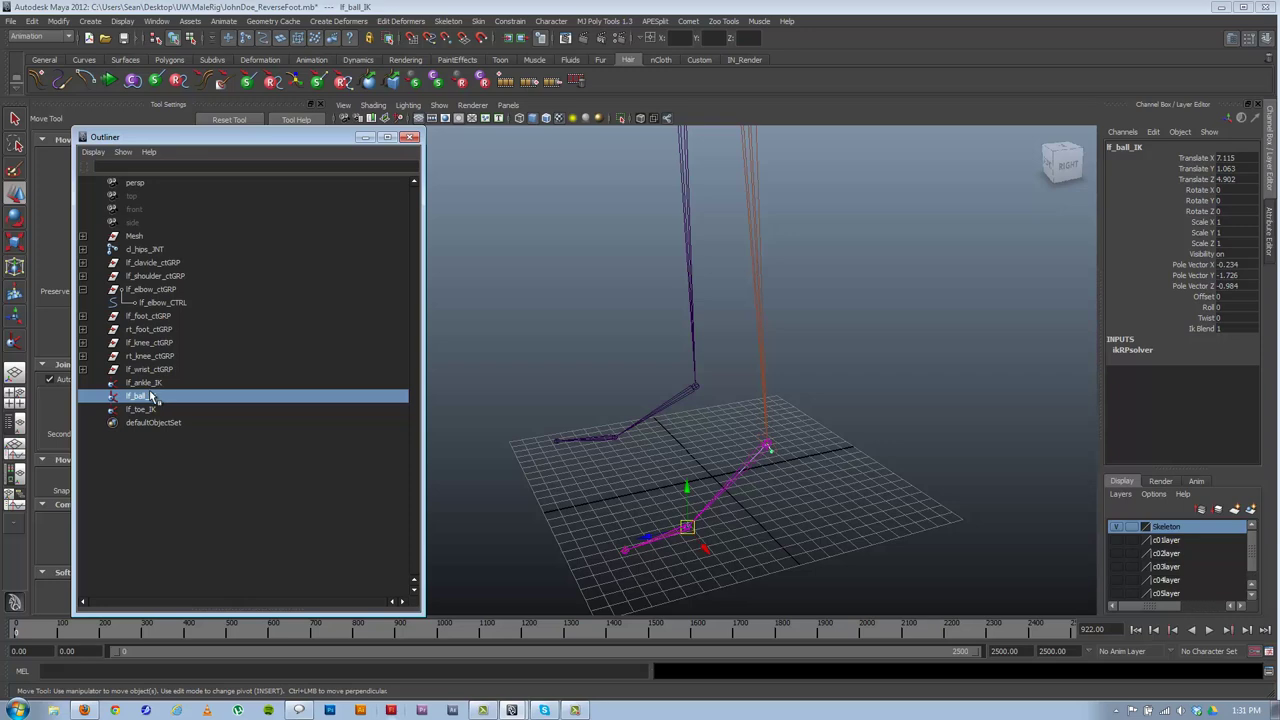
{"action": "mouse_move", "coordinate": [687, 497]}
{"action": "left_mouse_down", "text": "alt"}
{"action": "mouse_move", "coordinate": [663, 491]}
{"action": "mouse_move", "coordinate": [674, 497]}
{"action": "left_mouse_up", "text": "alt"}
{"action": "right_click_drag", "start_coordinate": [725, 515], "coordinate": [670, 466], "text": "alt"}
{"action": "middle_click_drag", "start_coordinate": [673, 411], "coordinate": [665, 469], "text": "alt"}
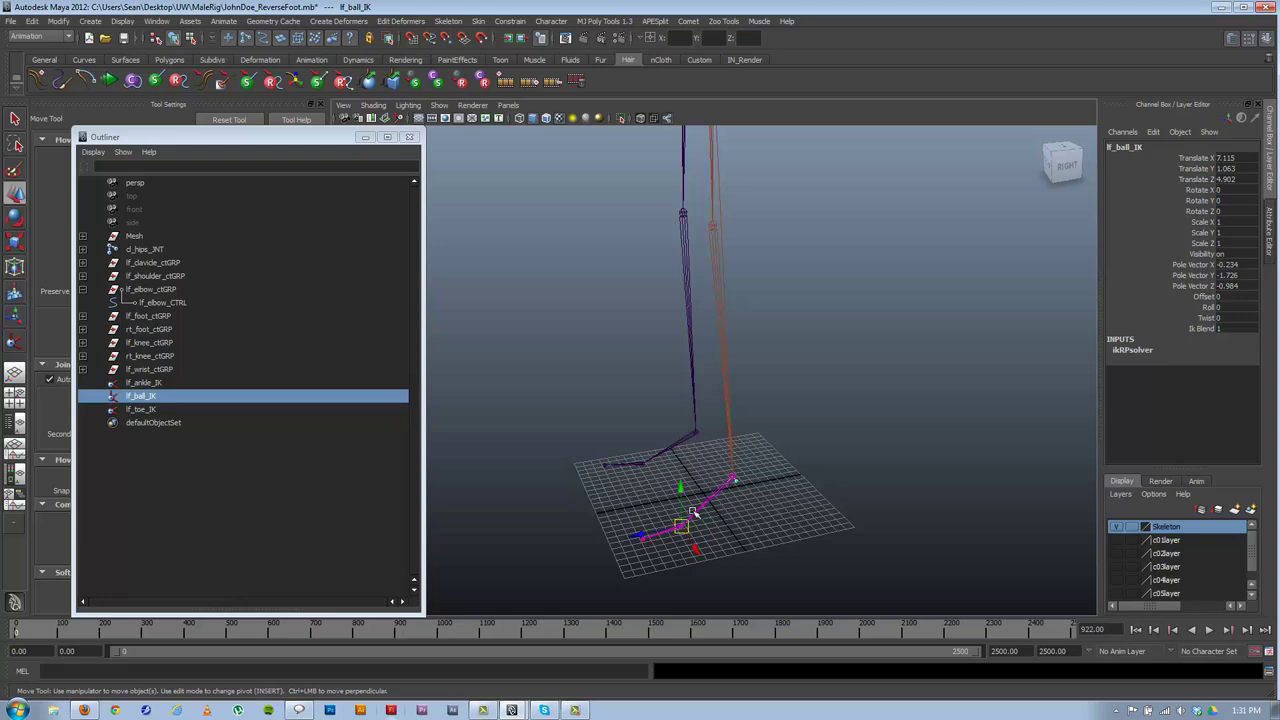
{"action": "left_click", "coordinate": [145, 382]}
{"action": "left_click", "coordinate": [148, 410]}
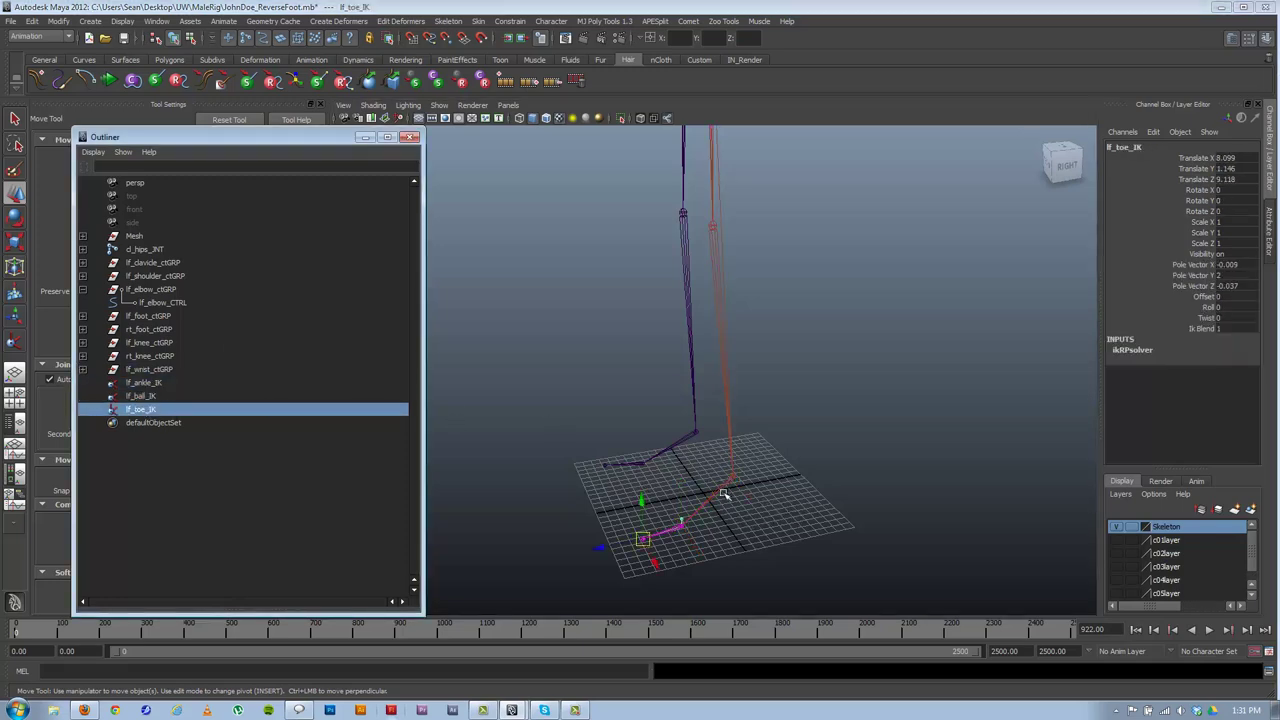
- Switch to the Select tool and save the reverse-foot scene
{"action": "mouse_move", "coordinate": [711, 502]}
{"action": "left_mouse_down", "text": "alt"}
{"action": "mouse_move", "coordinate": [726, 484]}
{"action": "mouse_move", "coordinate": [703, 490]}
{"action": "left_mouse_up", "text": "alt"}
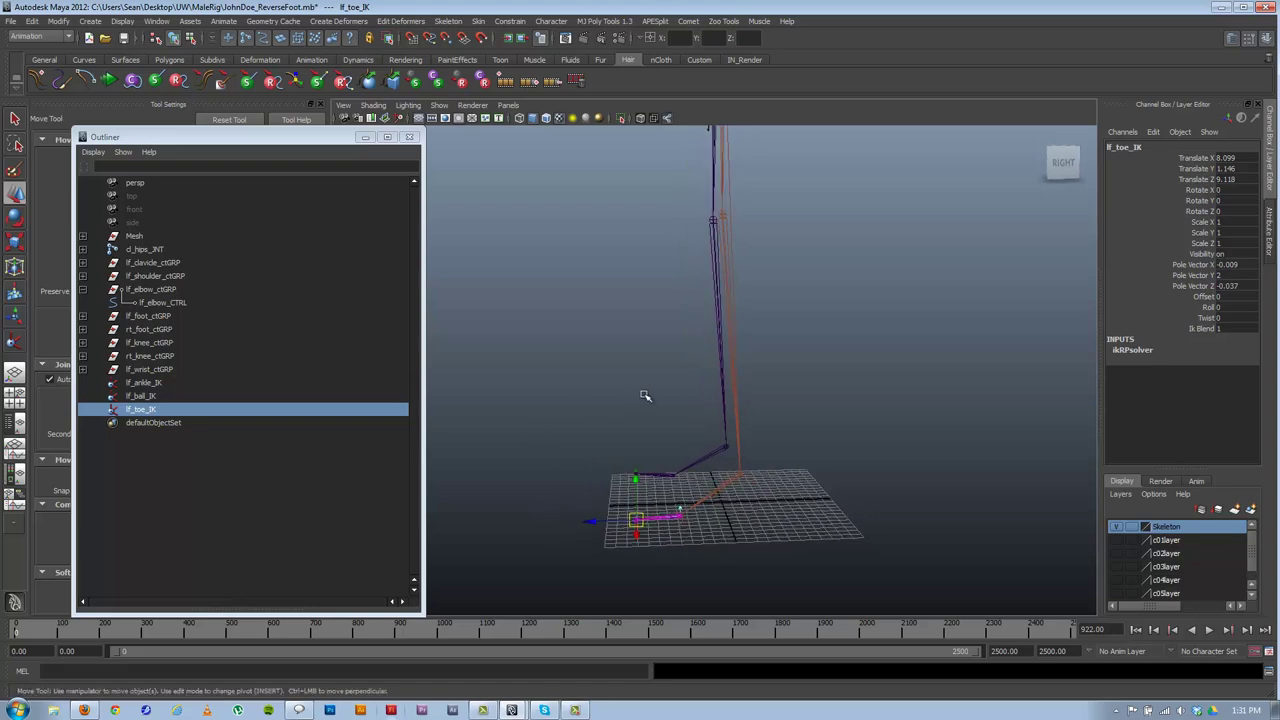
{"action": "key", "text": "q"}
{"action": "key", "text": "ctrl+s"}
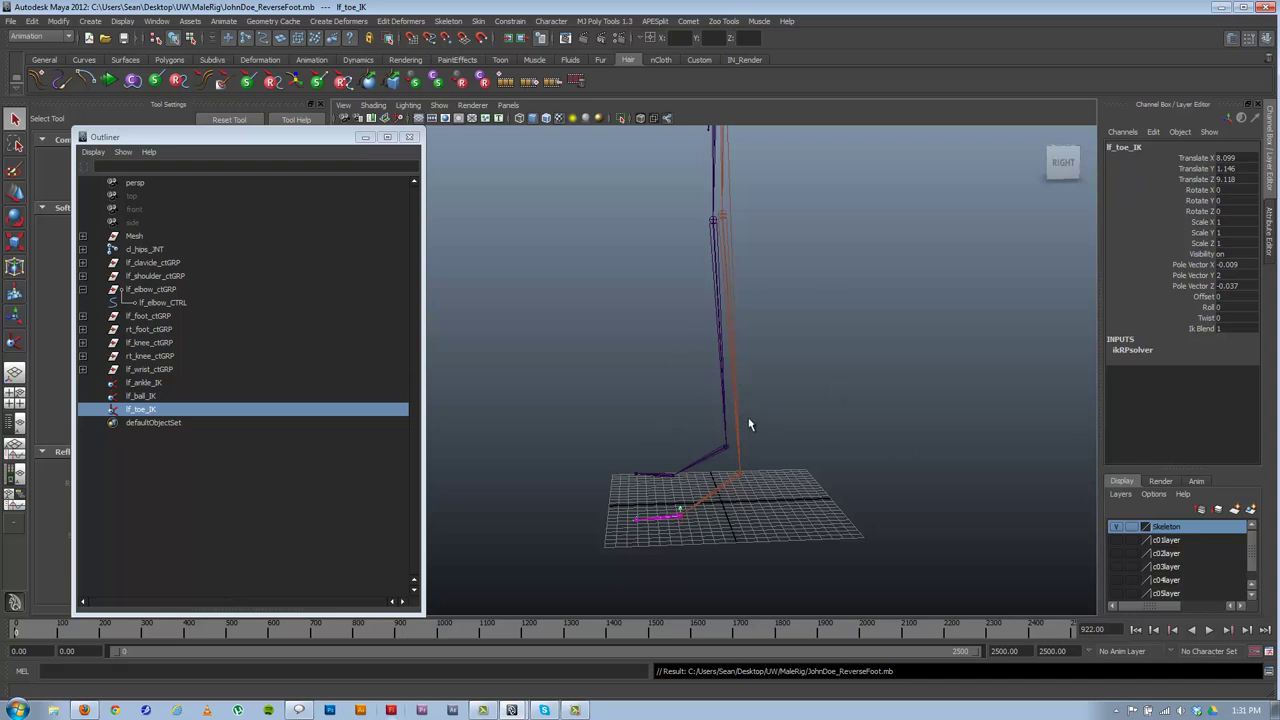
- Review the left foot's IK chain from several angles, selecting lf_ankle_IK and lf_ball_IK, ending with only lf_ankle_IK selected
{"action": "left_click_drag", "start_coordinate": [743, 387], "coordinate": [718, 305], "text": "alt"}
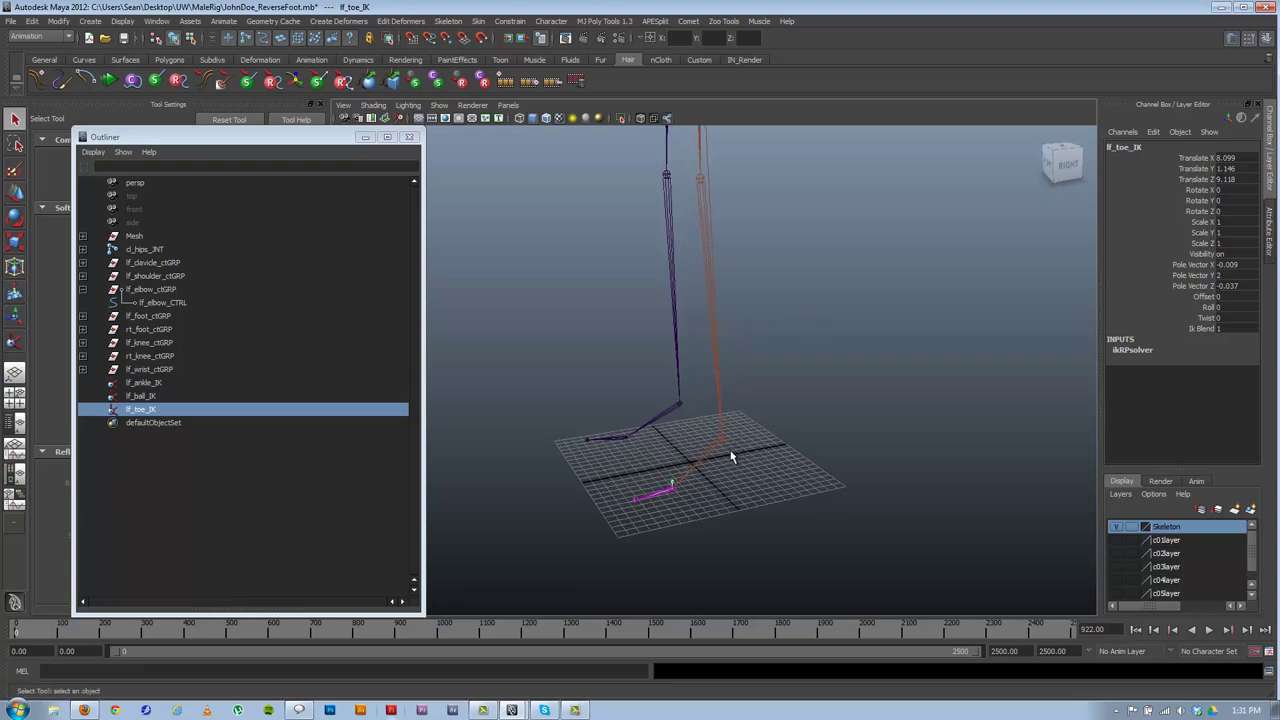
{"action": "left_click_drag", "start_coordinate": [705, 474], "coordinate": [710, 432], "text": "alt"}
{"action": "middle_click_drag", "start_coordinate": [710, 432], "coordinate": [736, 418], "text": "alt"}
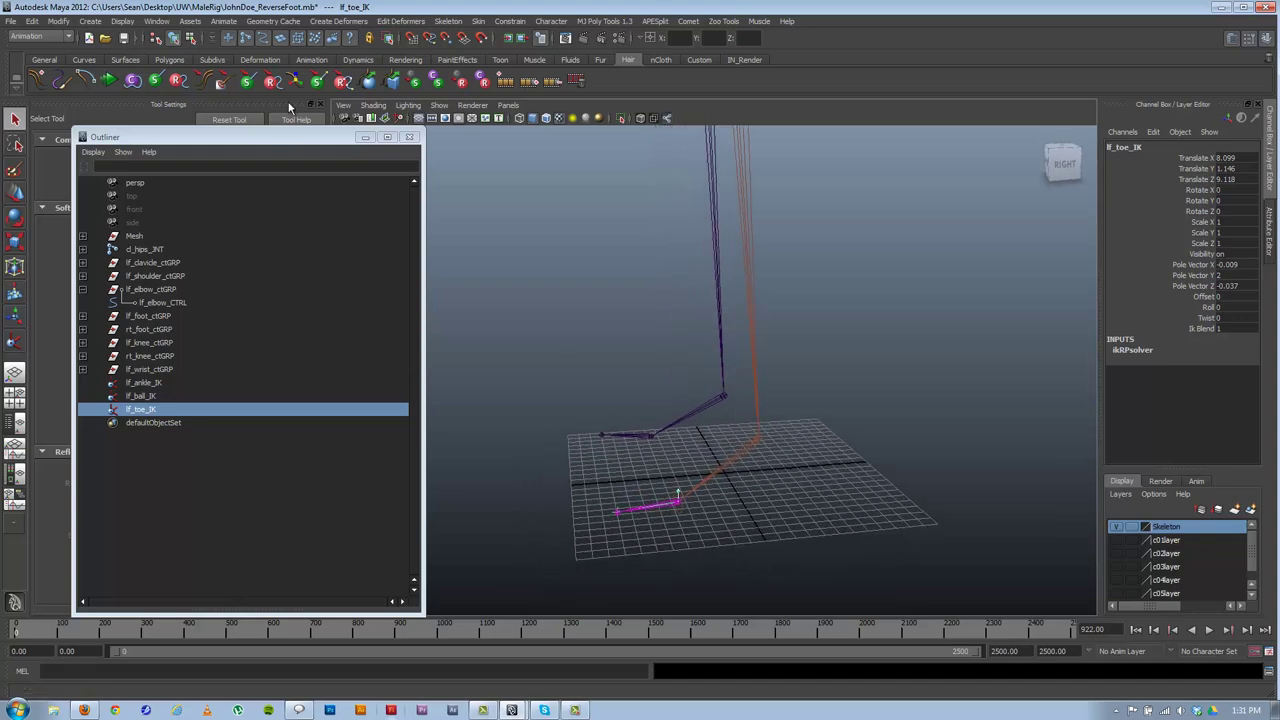
{"action": "left_click_drag", "start_coordinate": [762, 470], "coordinate": [787, 475], "text": "alt"}
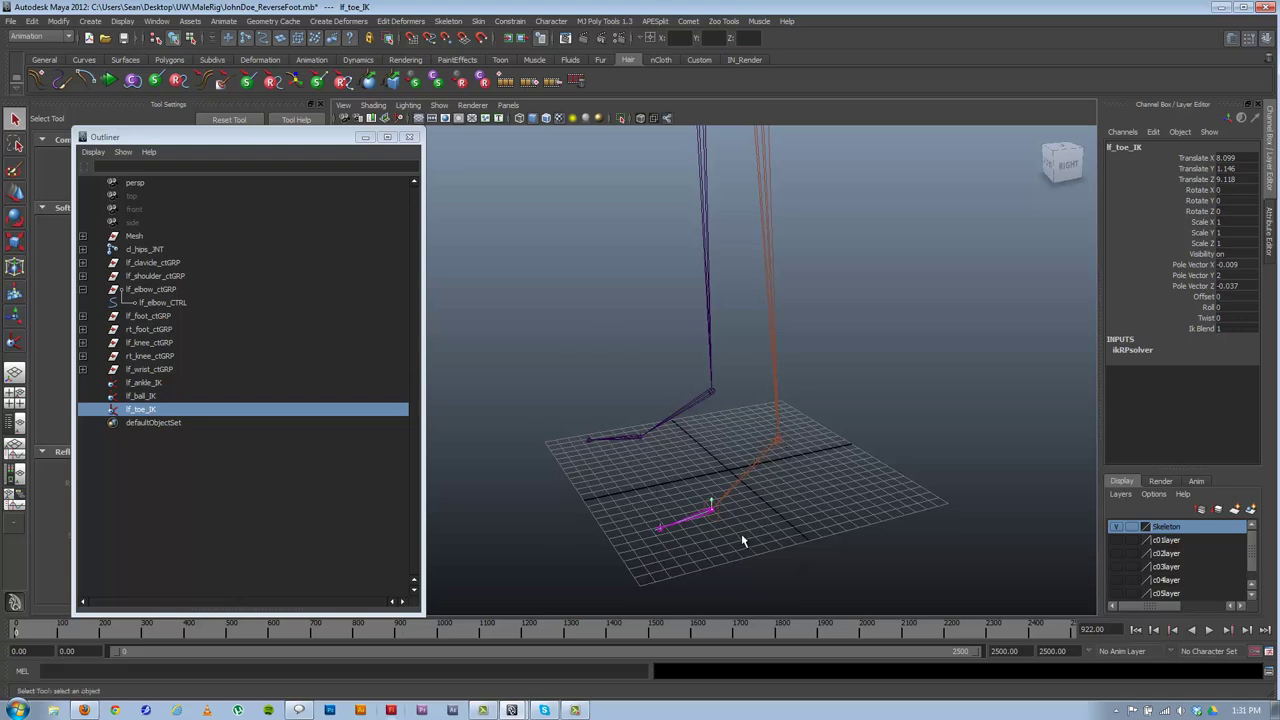
{"action": "left_click_drag", "start_coordinate": [707, 521], "coordinate": [786, 487], "text": "alt"}
{"action": "left_click", "coordinate": [802, 510]}
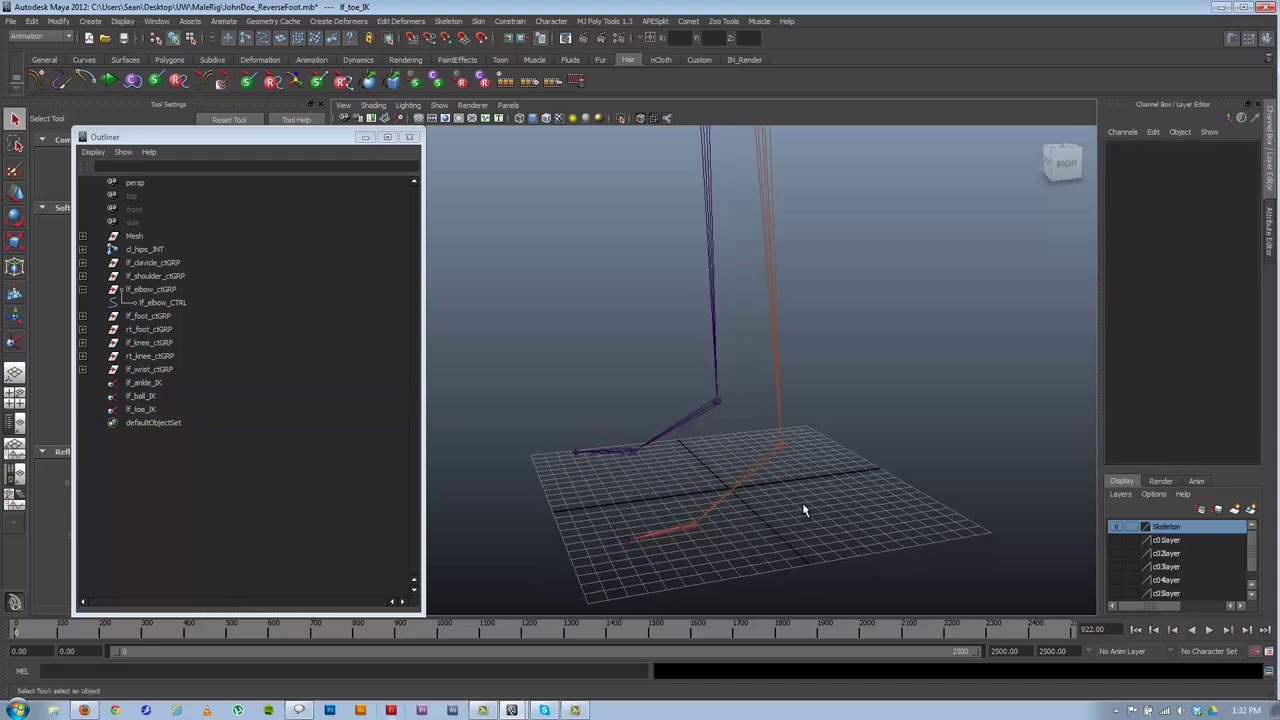
{"action": "left_click", "coordinate": [143, 383]}
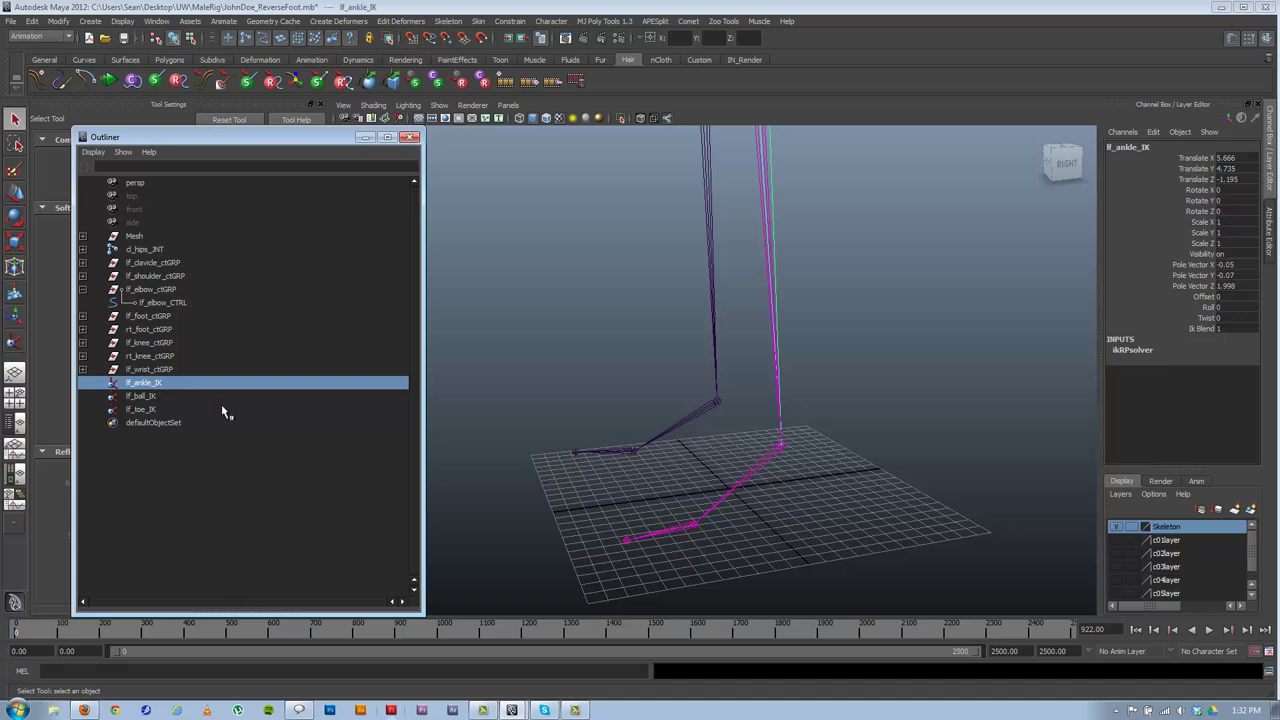
{"action": "left_click", "coordinate": [143, 398], "text": "shift"}
{"action": "left_click_drag", "start_coordinate": [754, 459], "coordinate": [698, 428], "text": "alt"}
{"action": "left_click", "coordinate": [158, 386]}
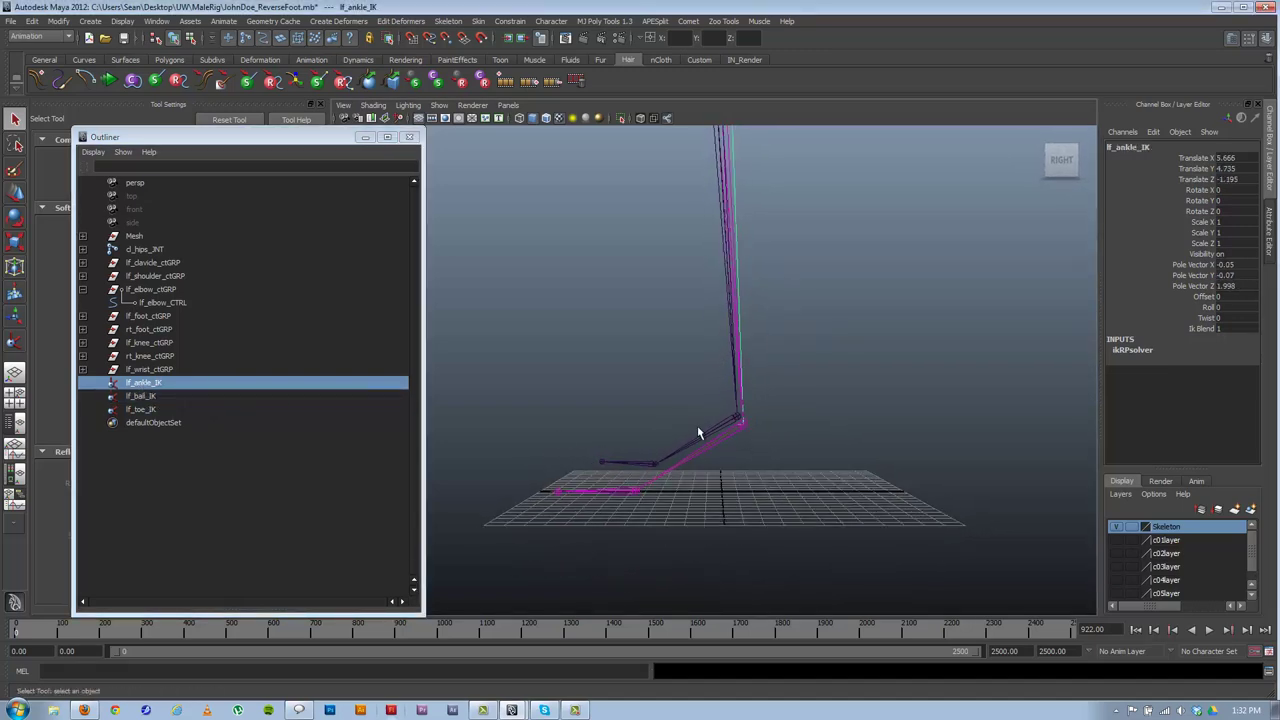
- Test the left leg's bend by raising lf_ankle_IK straight up, and undo the move
{"action": "middle_click_drag", "start_coordinate": [698, 428], "coordinate": [773, 457], "text": "alt"}
{"action": "left_click_drag", "start_coordinate": [772, 457], "coordinate": [716, 527], "text": "alt"}
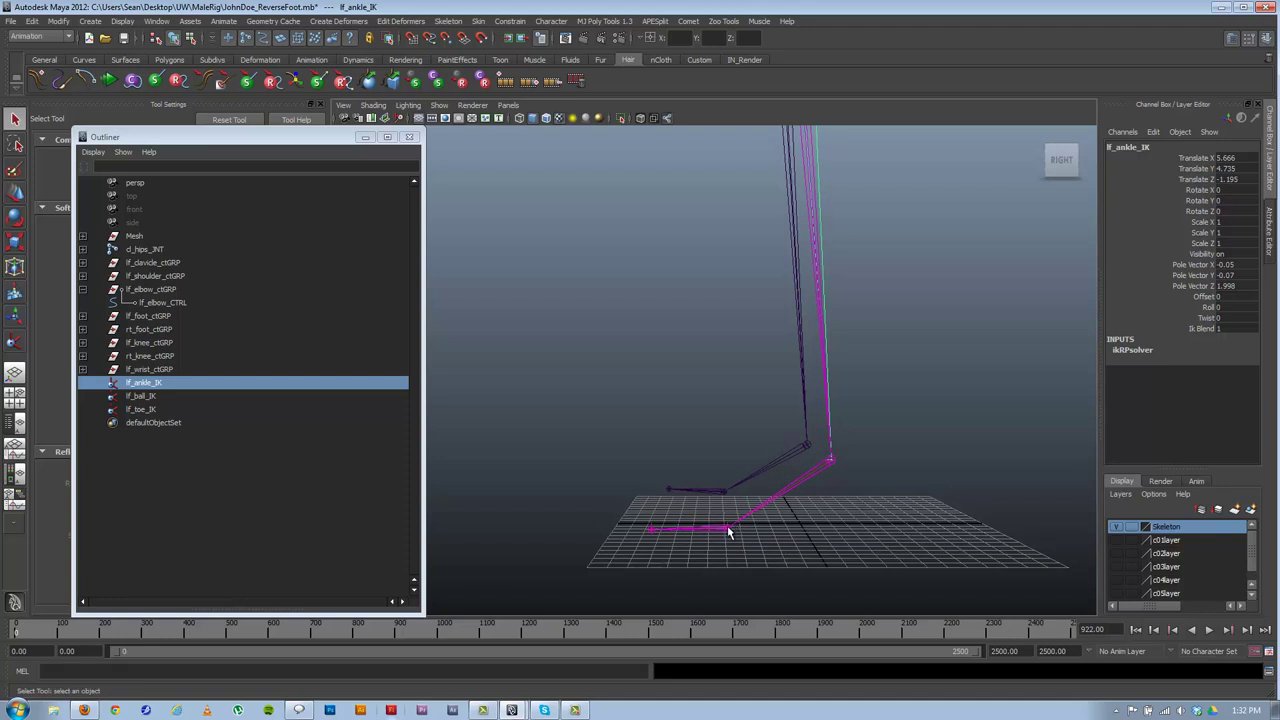
{"action": "key", "text": "w"}
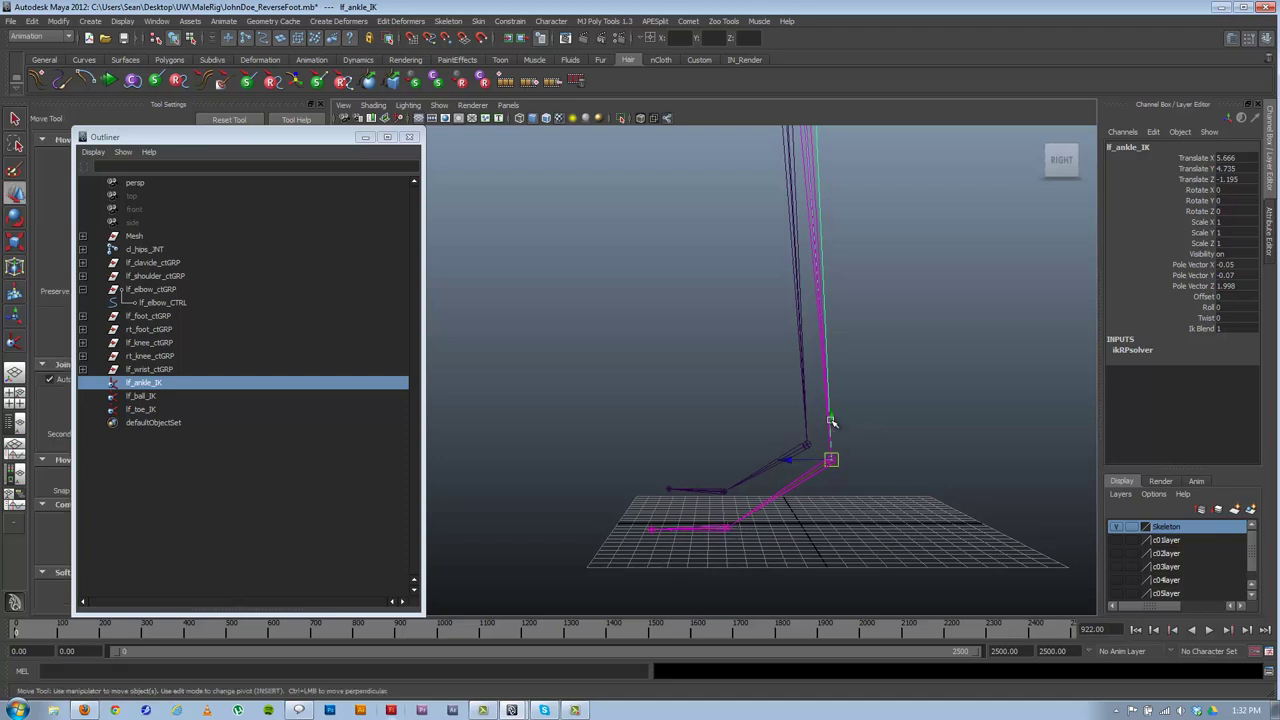
{"action": "left_click_drag", "start_coordinate": [830, 421], "coordinate": [793, 377]}
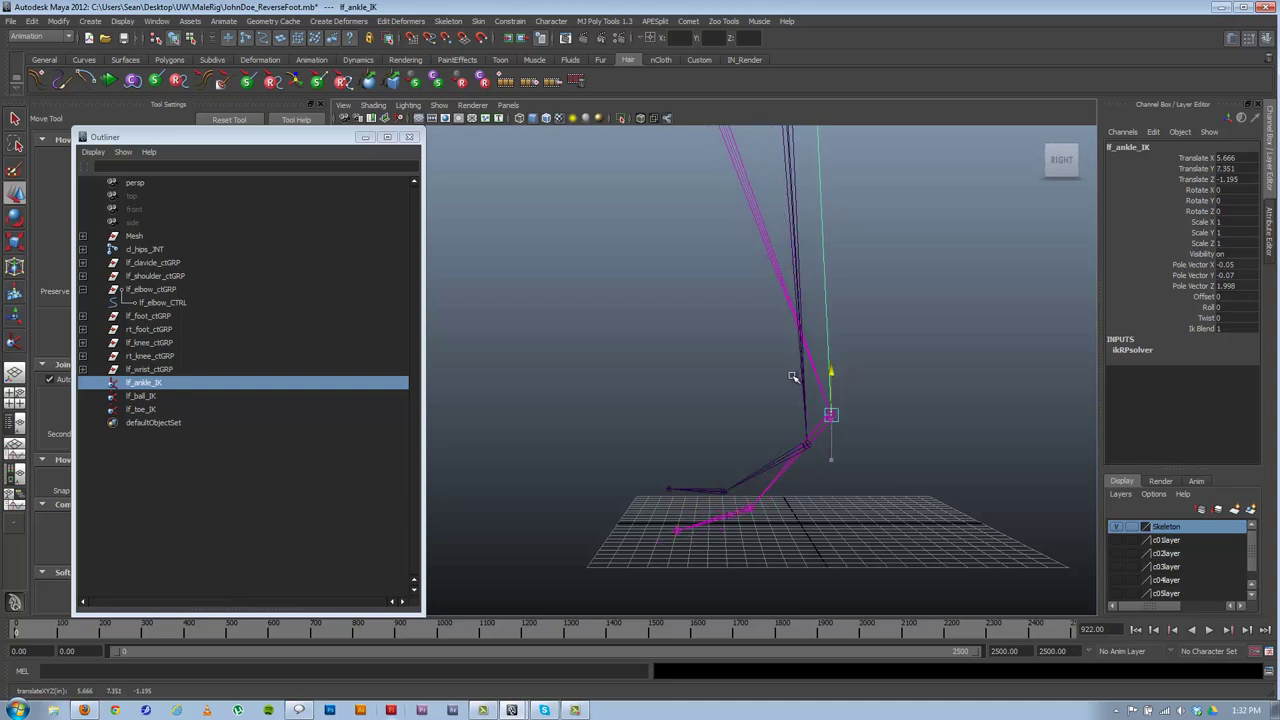
{"action": "key", "text": "ctrl+z"}
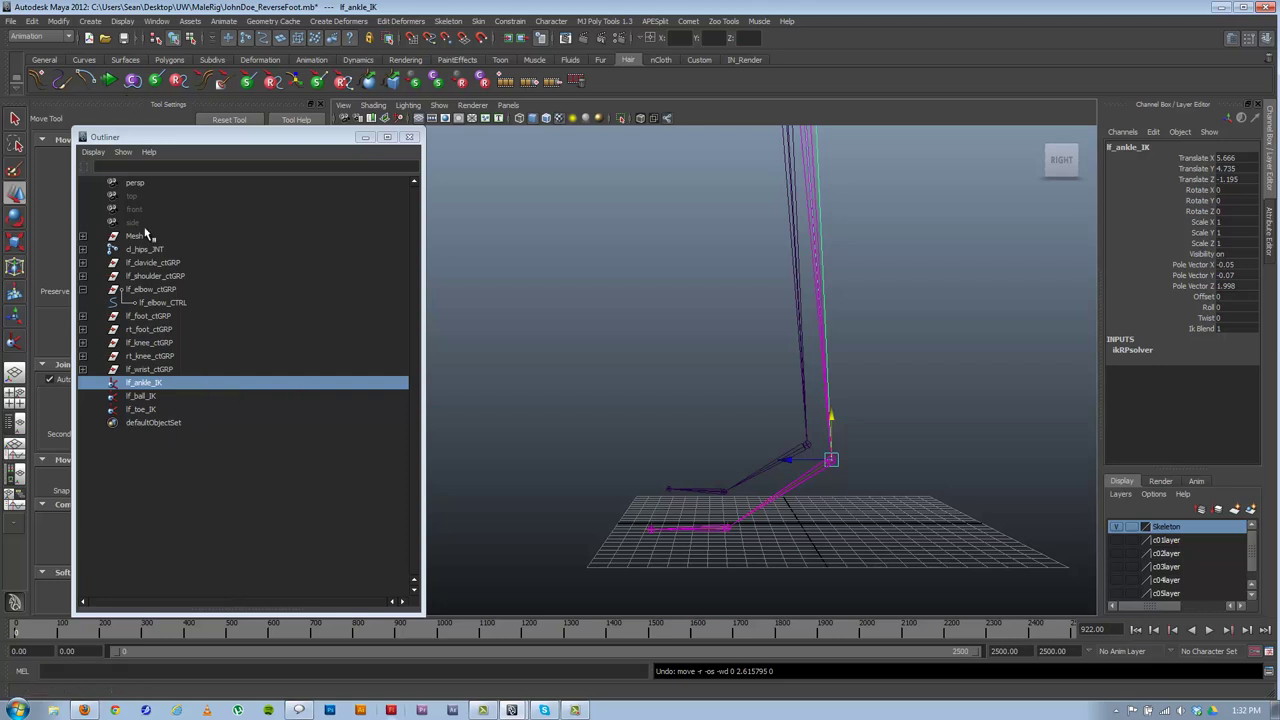
- Group lf_ball_IK and lf_toe_IK together, and select lf_ankle_IK on its own
{"action": "left_click", "coordinate": [152, 463]}
{"action": "left_click", "coordinate": [140, 397]}
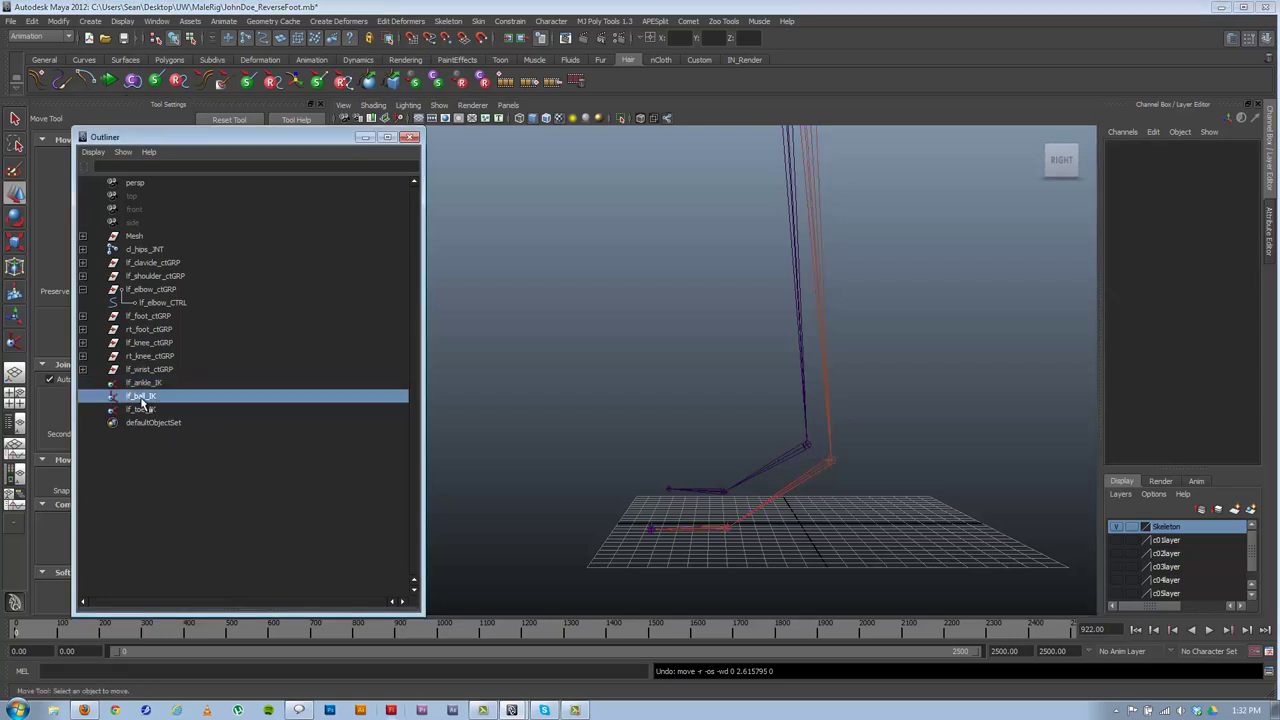
{"action": "left_click", "coordinate": [145, 410], "text": "shift"}
{"action": "key", "text": "ctrl+g"}
{"action": "left_click", "coordinate": [145, 383]}
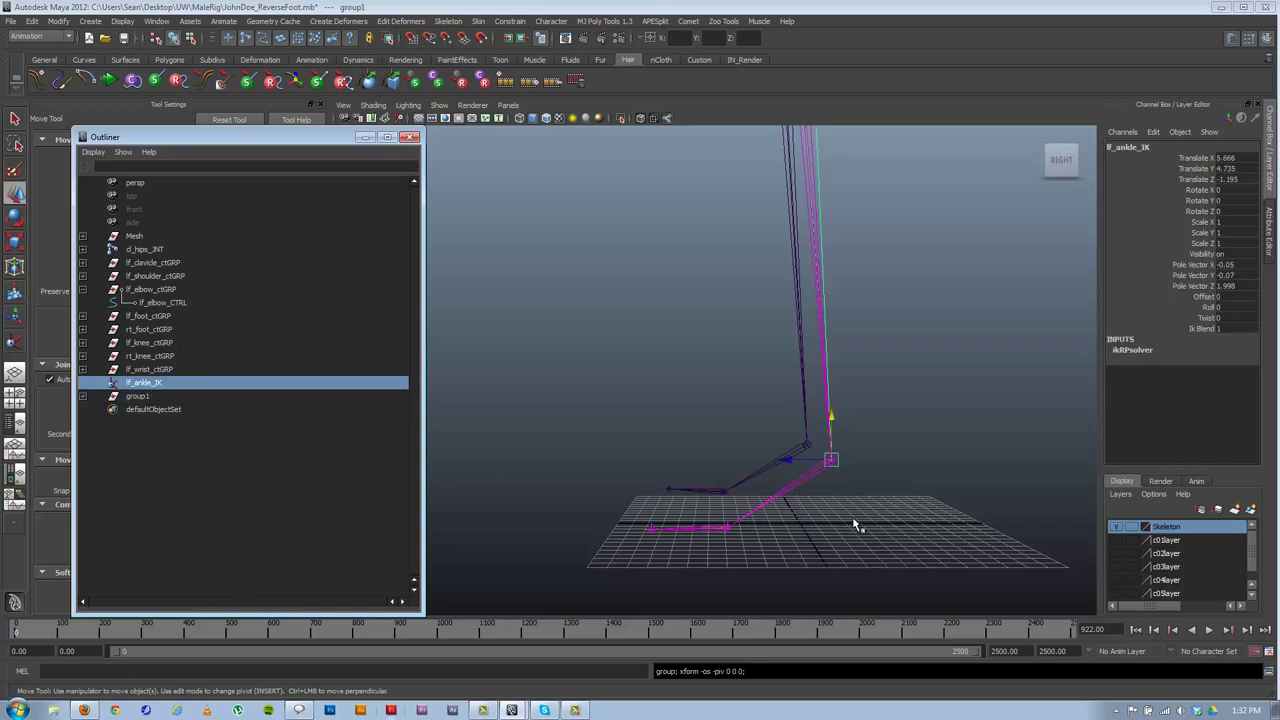
- Try raising lf_ankle_IK slightly, and undo the accidental cut of the handle
{"action": "left_click_drag", "start_coordinate": [831, 416], "coordinate": [806, 409]}
{"action": "key", "text": "ctrl+x"}
{"action": "key", "text": "q"}
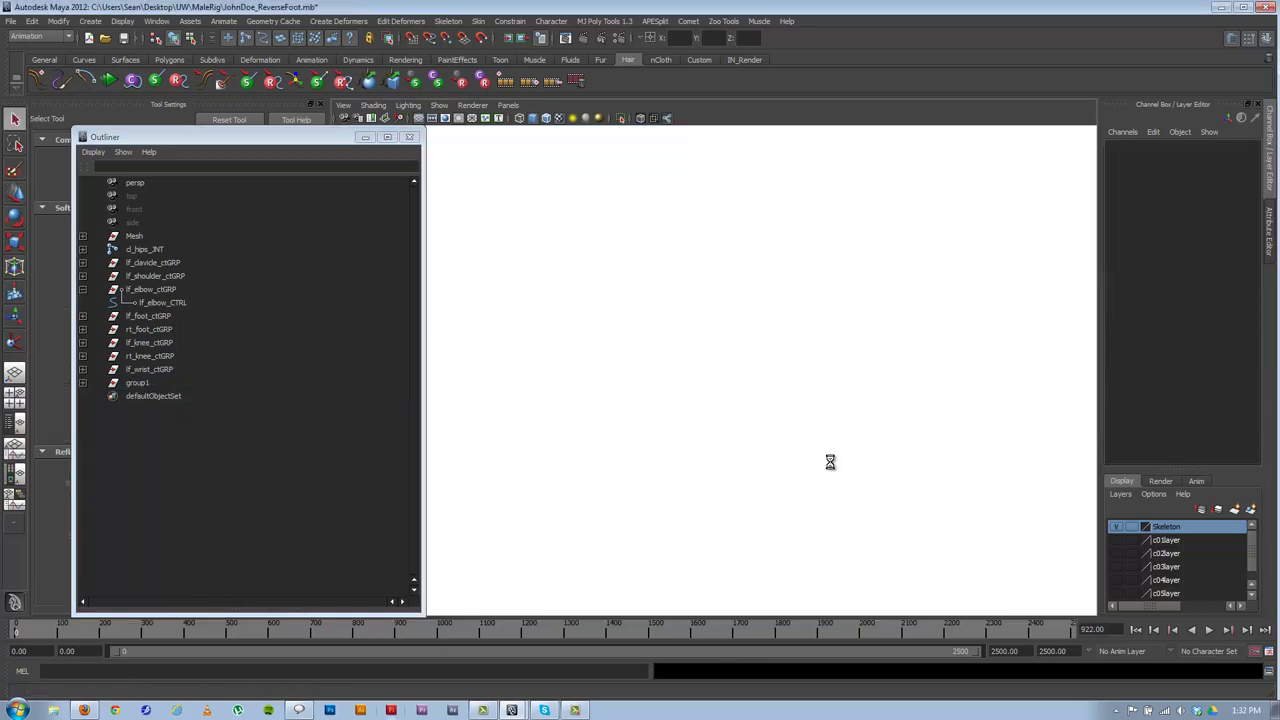
{"action": "key", "text": "ctrl+z"}
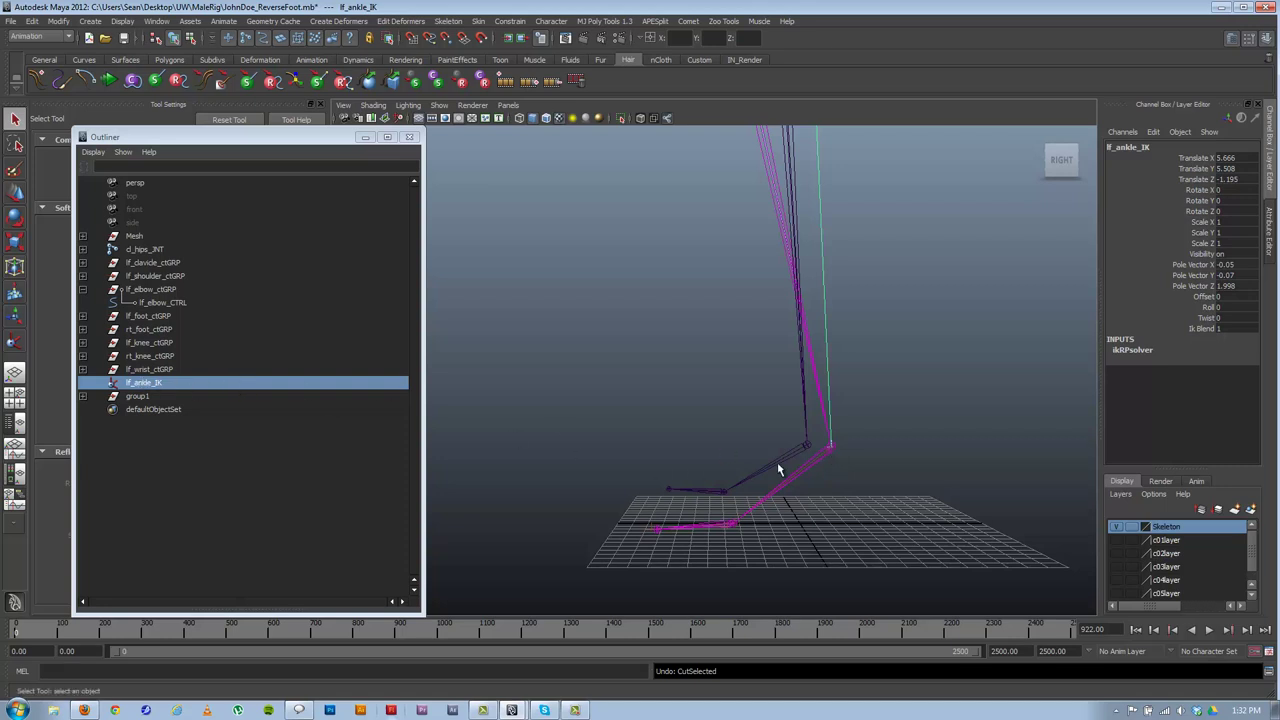
- Test rolling the left foot forward over its ball by moving lf_ankle_IK up and forward twice, undoing the moves
{"action": "key", "text": "w"}
{"action": "left_click_drag", "start_coordinate": [830, 447], "coordinate": [727, 407]}
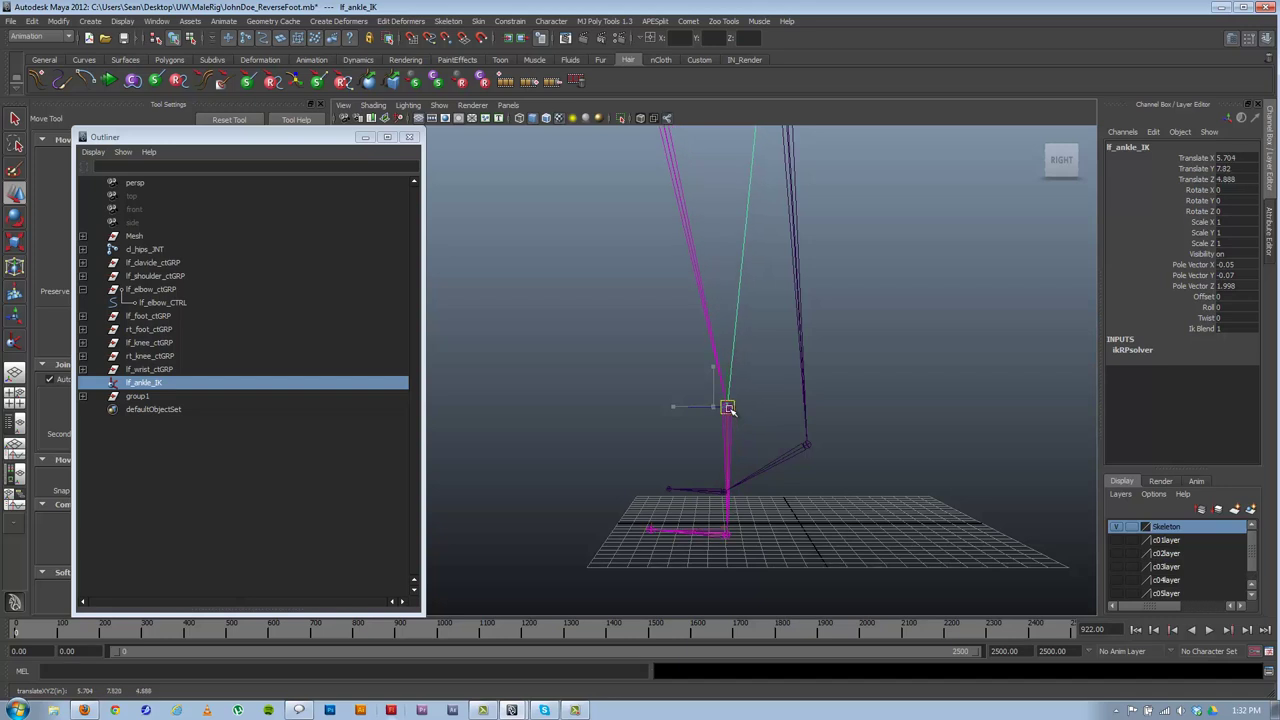
{"action": "key", "text": "ctrl+z"}
{"action": "key", "text": "ctrl+z"}
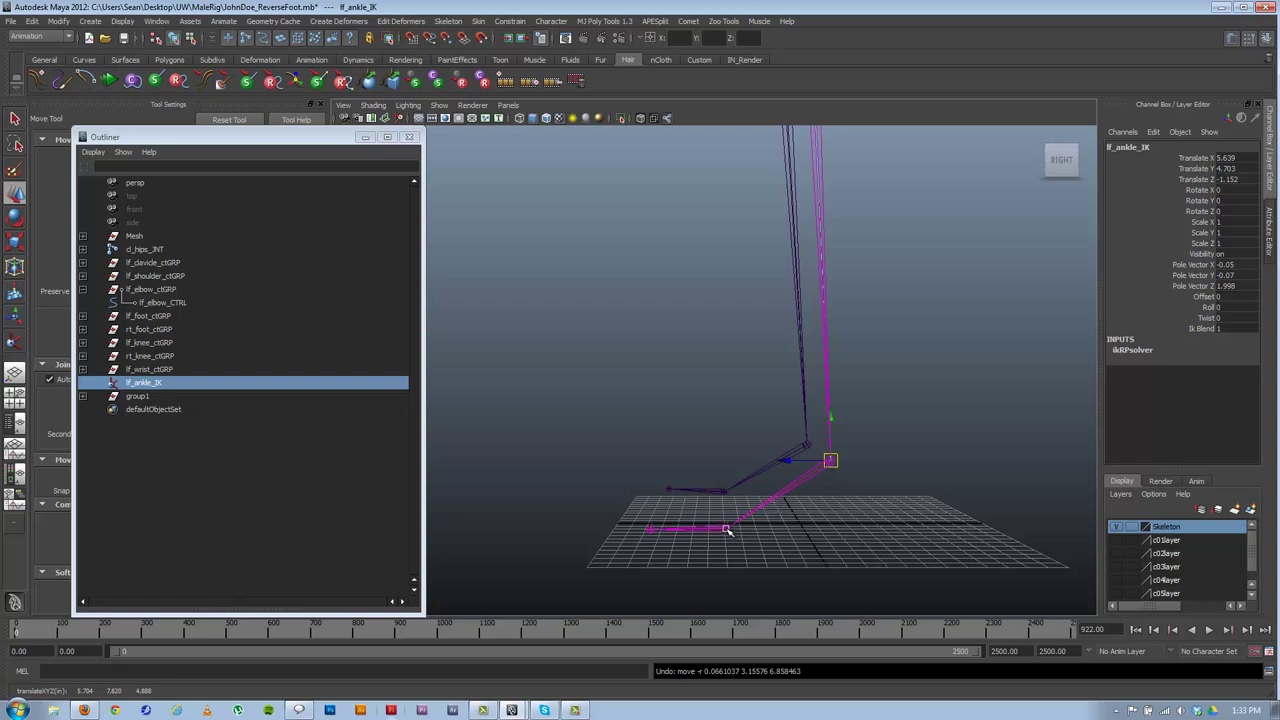
{"action": "left_click_drag", "start_coordinate": [830, 461], "coordinate": [767, 406]}
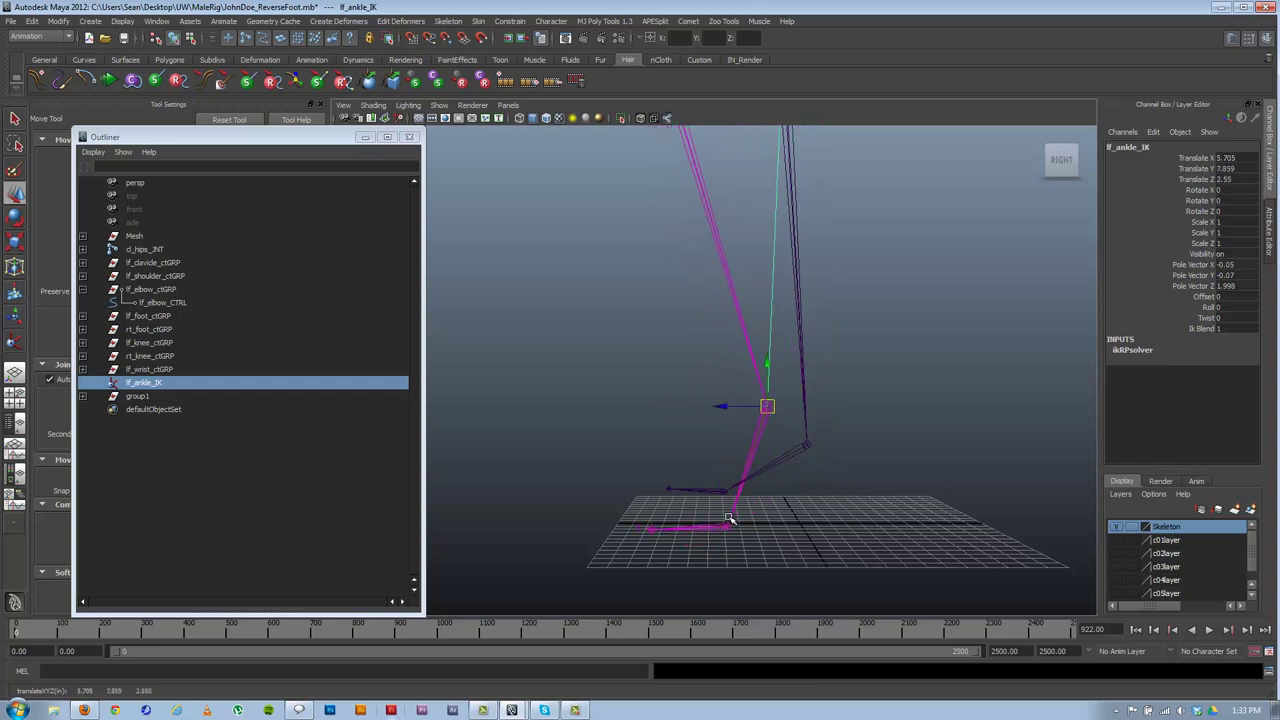
{"action": "key", "text": "ctrl+z"}
- Try moving lf_ankle_IK up and backward, and undo back to the selection of the ball and toe handle group
{"action": "left_click_drag", "start_coordinate": [830, 461], "coordinate": [854, 432]}
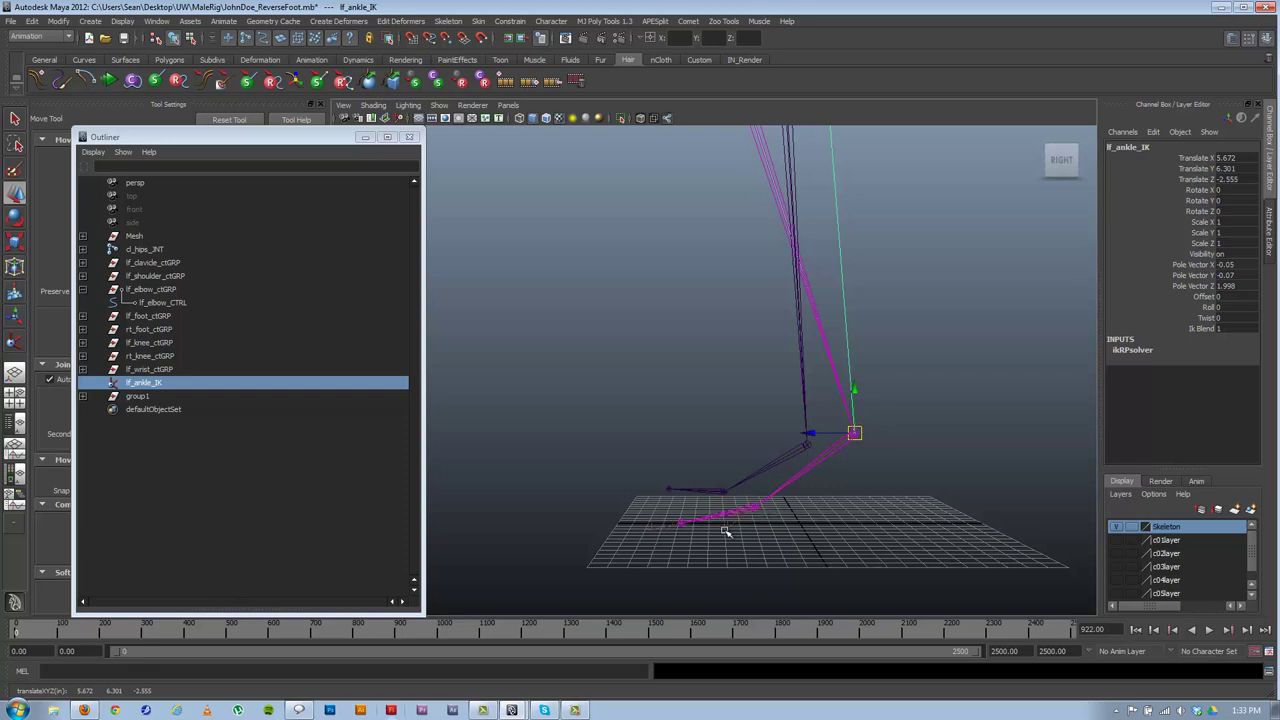
{"action": "left_click_drag", "start_coordinate": [855, 433], "coordinate": [824, 448]}
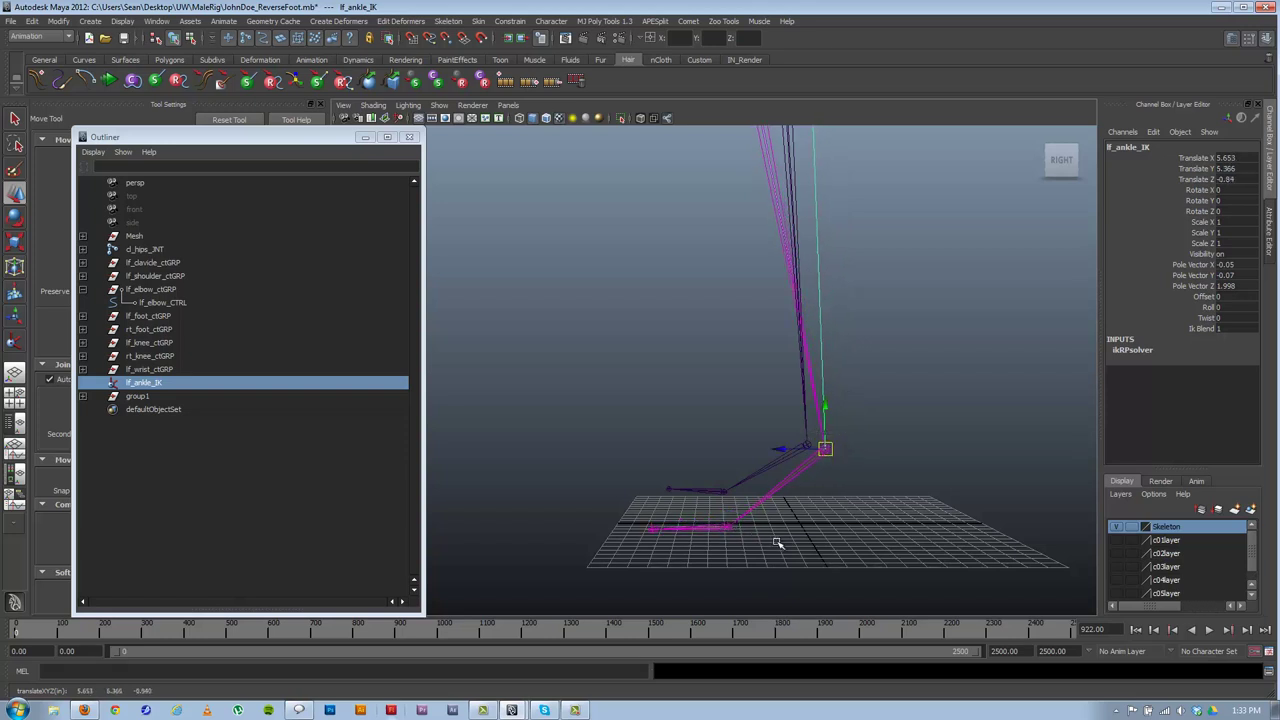
{"action": "key", "text": "ctrl+z"}
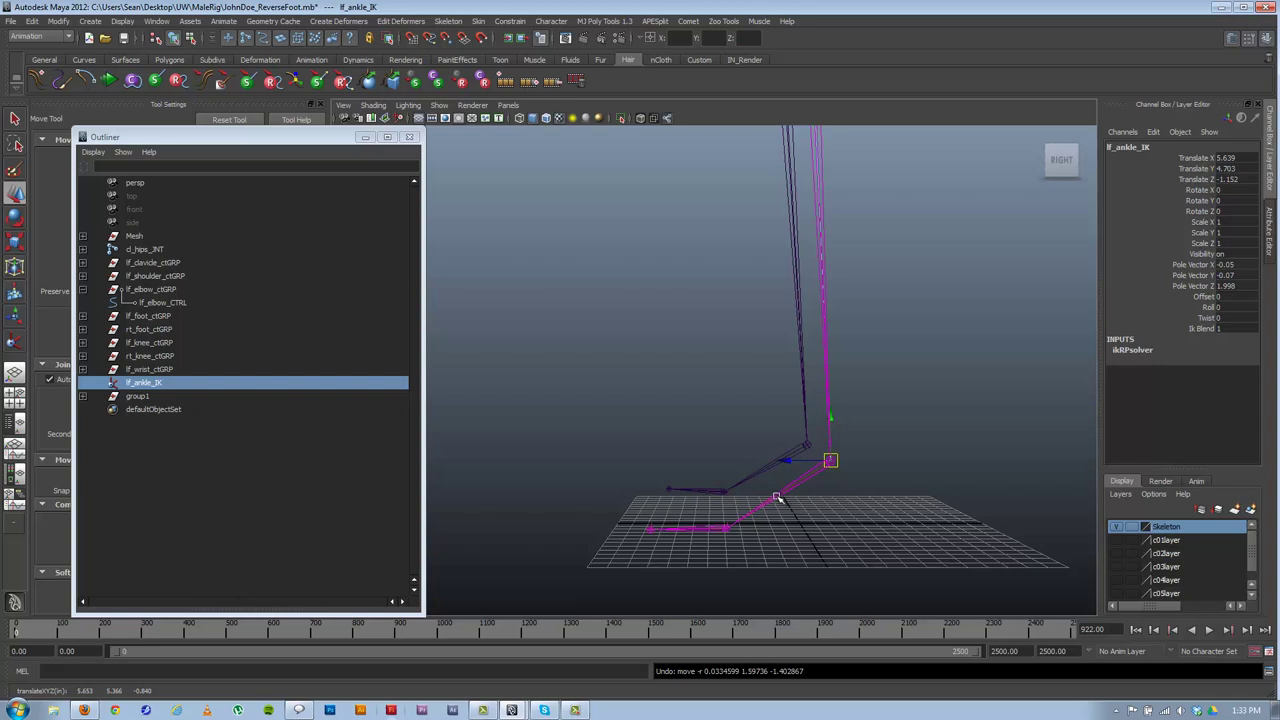
{"action": "left_click", "coordinate": [800, 498]}
{"action": "key", "text": "ctrl+z"}
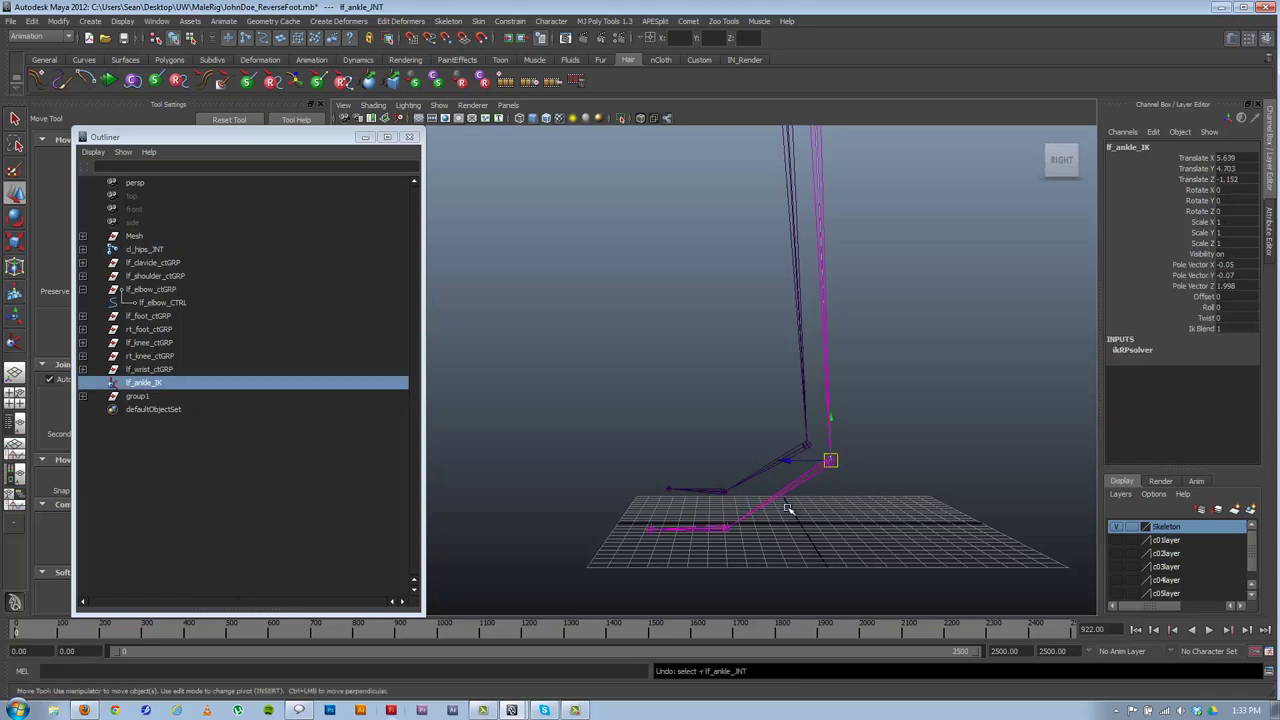
{"action": "key", "text": "ctrl+z"}
{"action": "key", "text": "ctrl+z"}
{"action": "key", "text": "ctrl+z"}
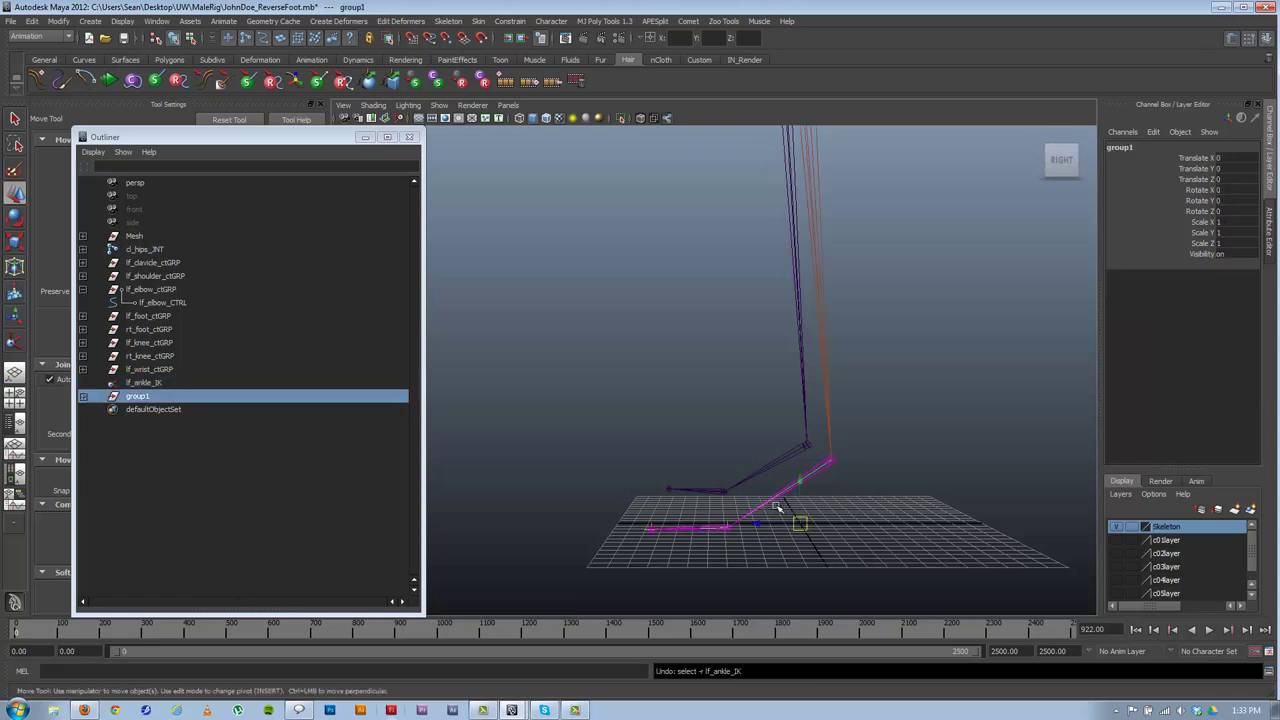
- Examine the left ankle, ball and knee joints by selecting each, ending with nothing selected
{"action": "left_click", "coordinate": [775, 495]}
{"action": "left_click", "coordinate": [686, 525]}
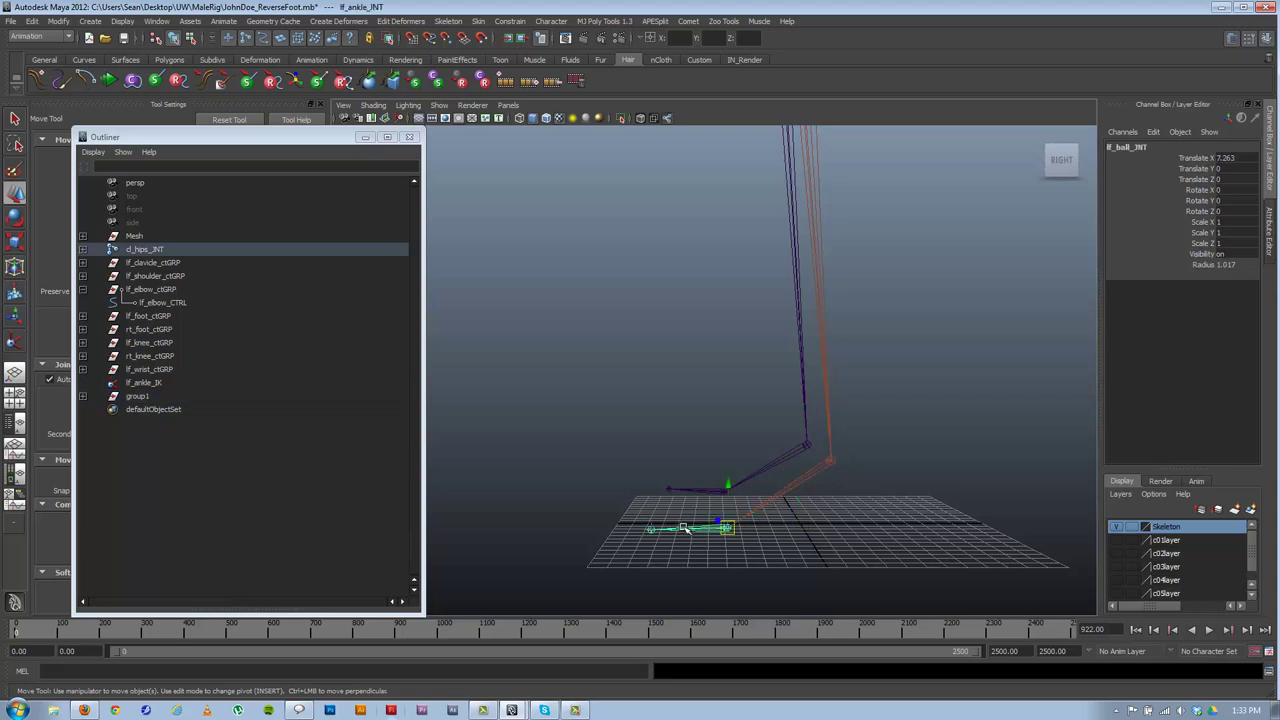
{"action": "left_click", "coordinate": [822, 372]}
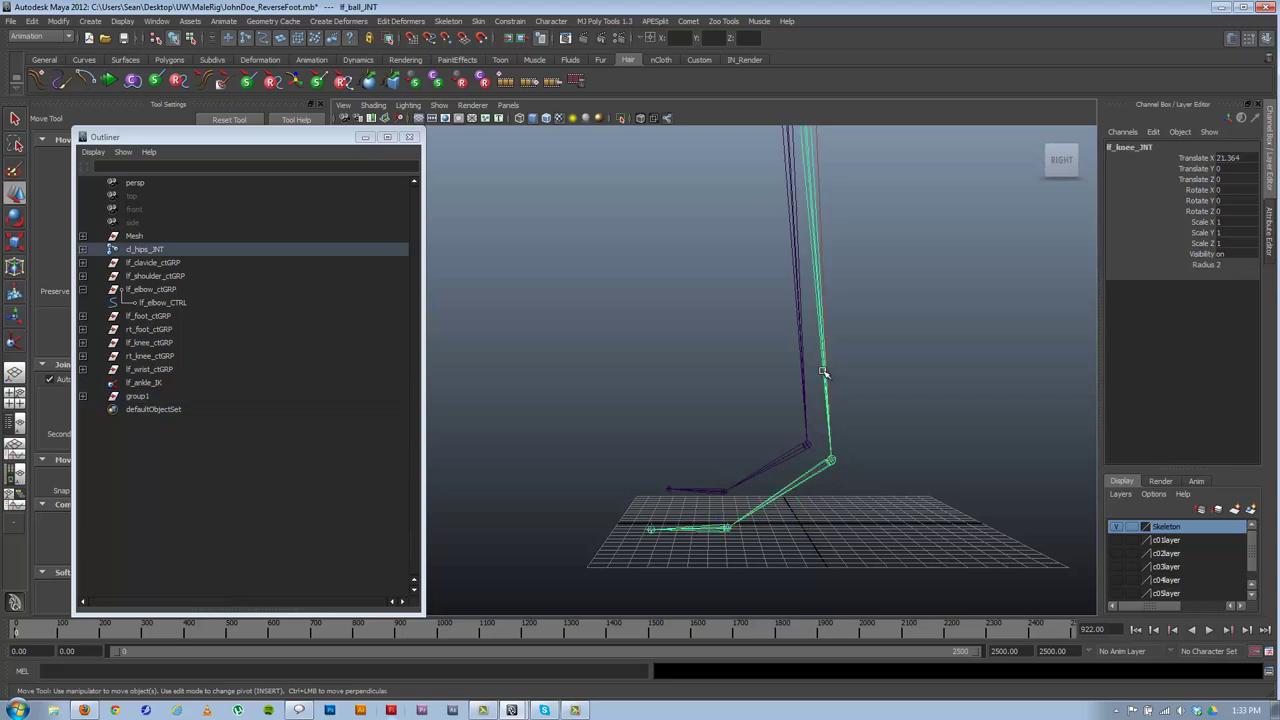
{"action": "left_click", "coordinate": [790, 494]}
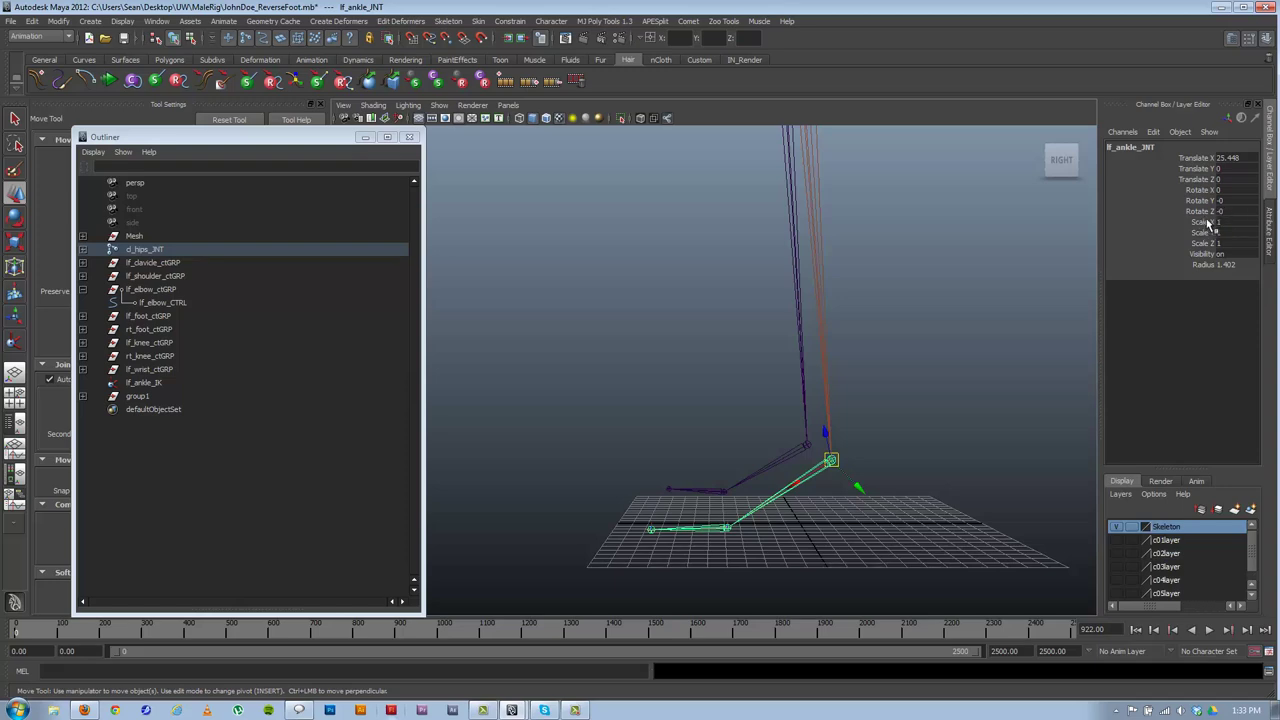
{"action": "left_click_drag", "start_coordinate": [737, 518], "coordinate": [768, 520], "text": "alt"}
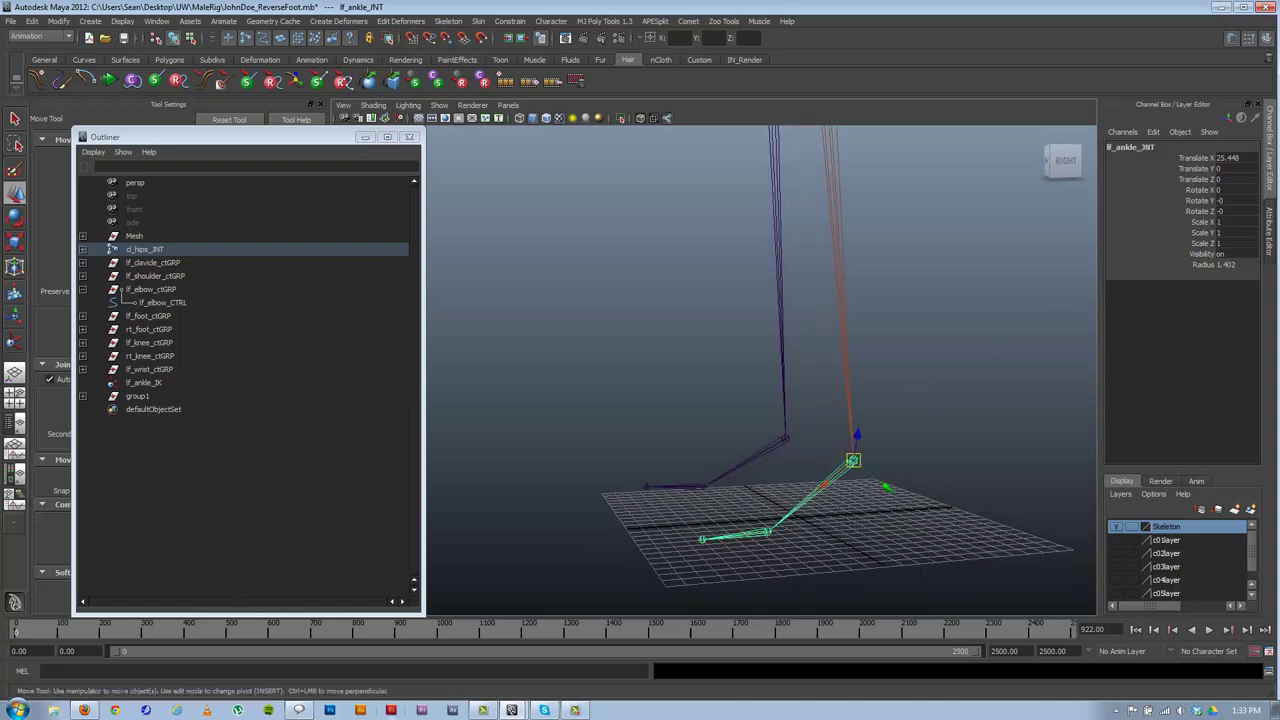
{"action": "left_click", "coordinate": [884, 418]}
{"action": "mouse_move", "coordinate": [812, 487]}
{"action": "left_mouse_down", "text": "alt"}
{"action": "mouse_move", "coordinate": [791, 471]}
{"action": "mouse_move", "coordinate": [791, 486]}
{"action": "mouse_move", "coordinate": [811, 491]}
{"action": "left_mouse_up", "text": "alt"}
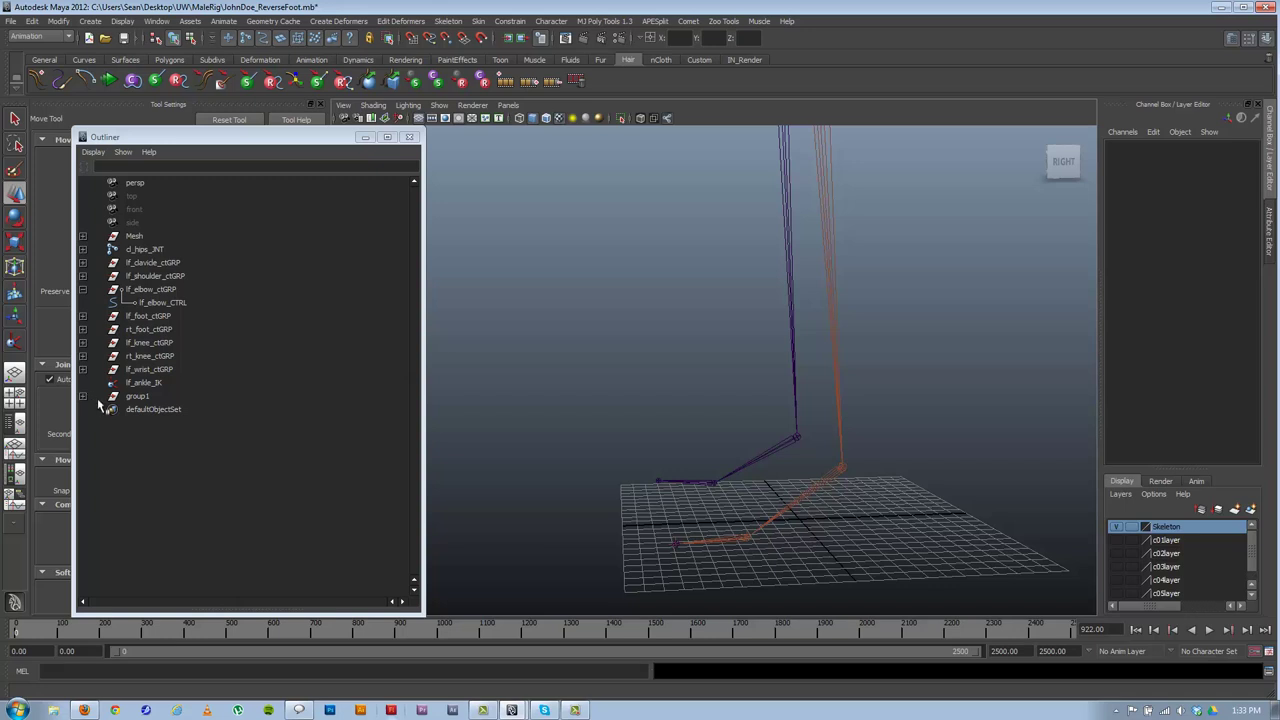
- Undo back through the grouping of lf_ball_IK and lf_toe_IK, and clear the selection
{"action": "key", "text": "z"}
{"action": "key", "text": "z"}
{"action": "key", "text": "z"}
{"action": "key", "text": "z"}
{"action": "key", "text": "z"}
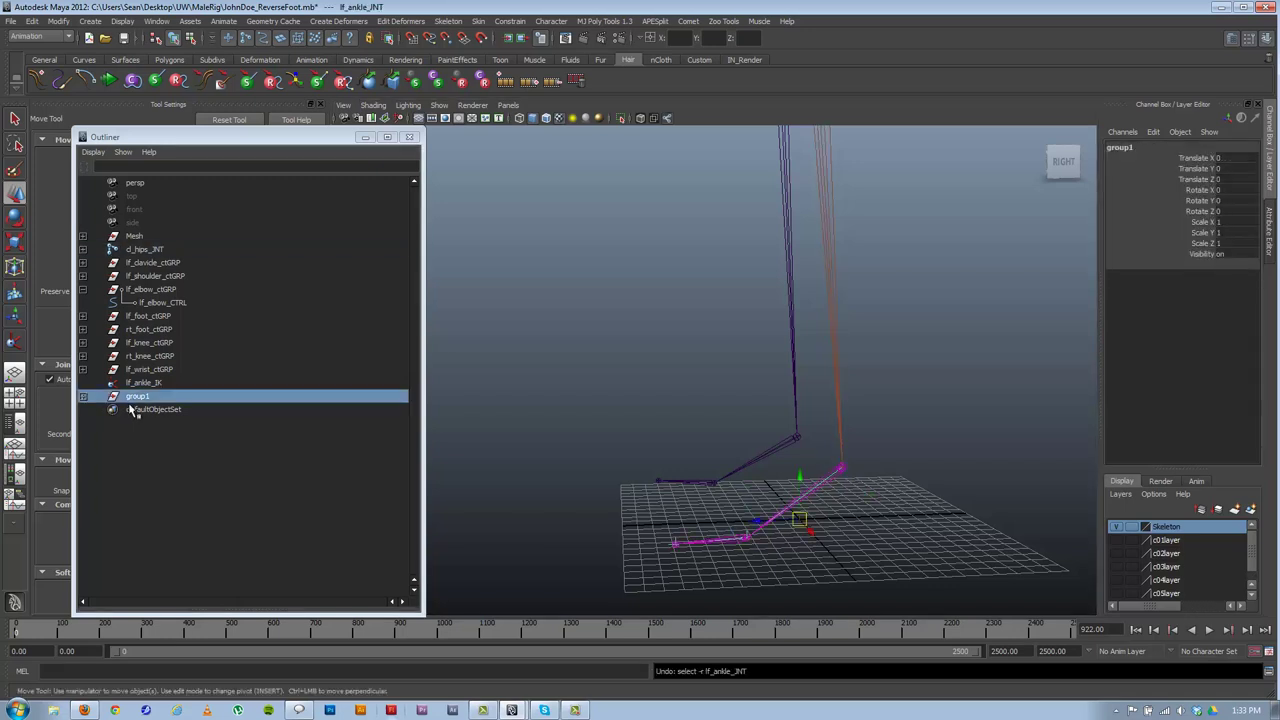
{"action": "key", "text": "z"}
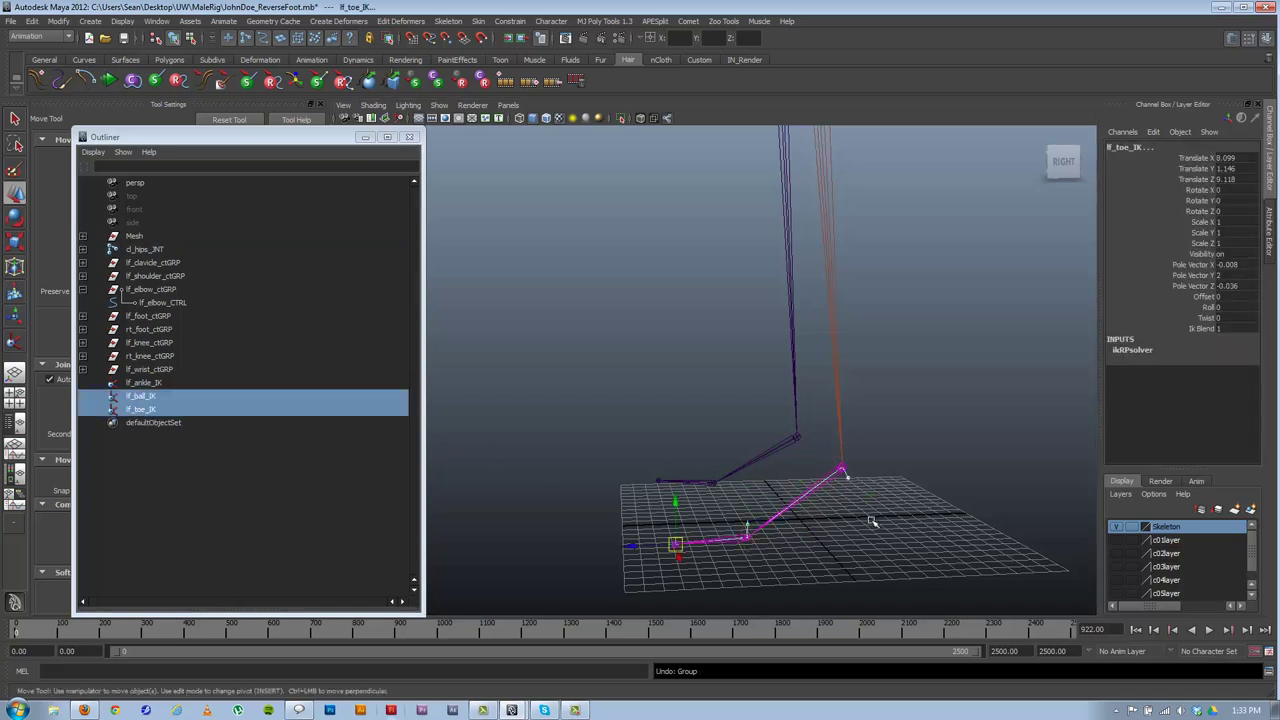
{"action": "left_click", "coordinate": [872, 521]}
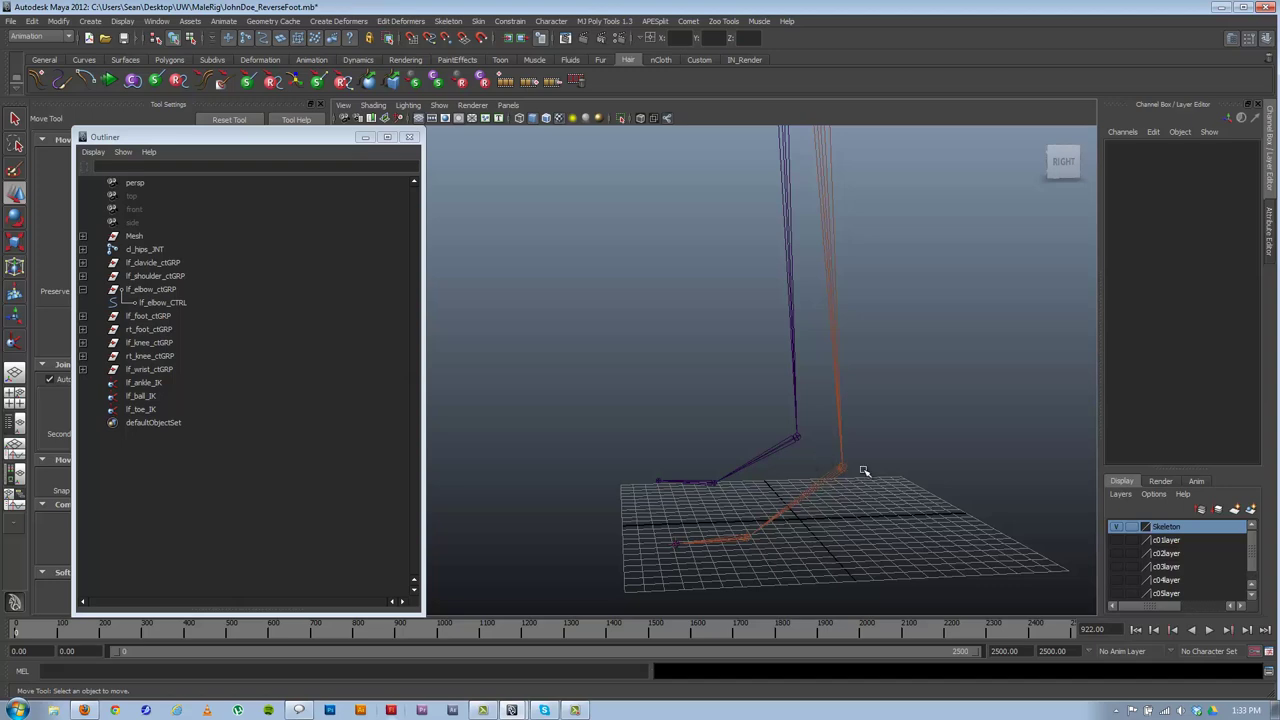
- Duplicate the left foot's joint chain starting at lf_ankle_JNT
{"action": "left_click_drag", "start_coordinate": [788, 511], "coordinate": [787, 507], "text": "alt"}
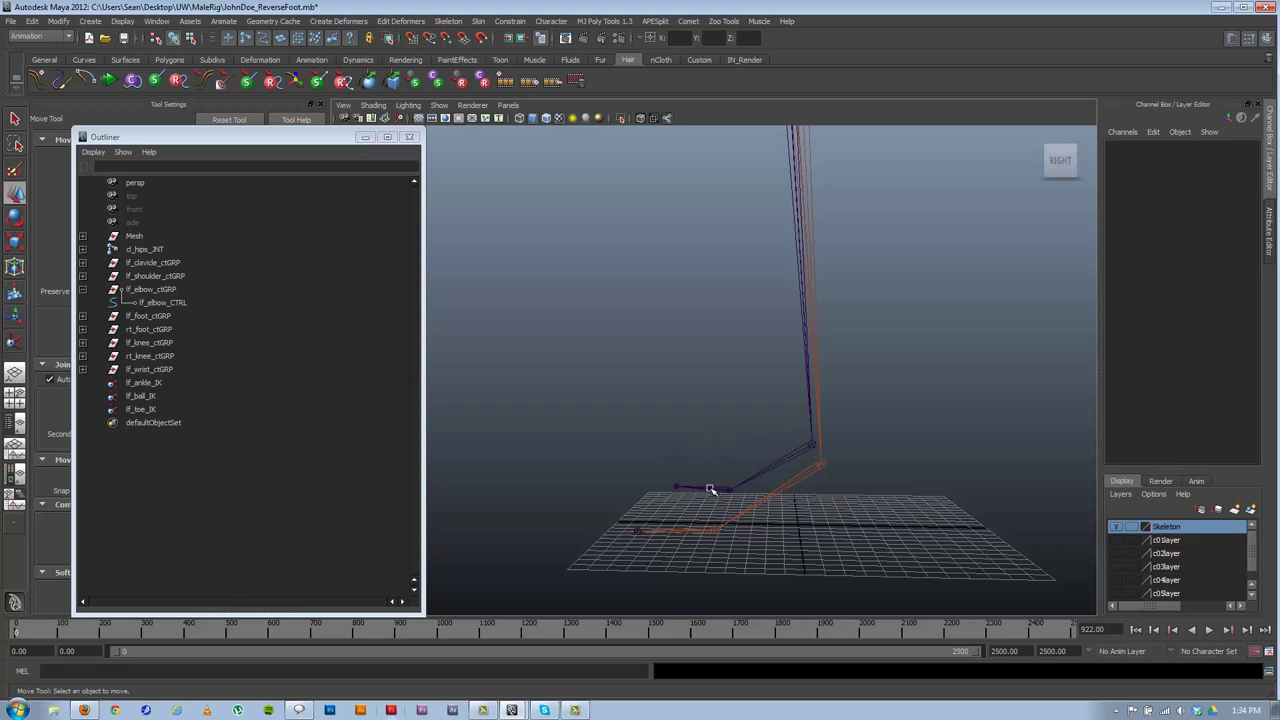
{"action": "left_click_drag", "start_coordinate": [734, 523], "coordinate": [749, 529], "text": "alt"}
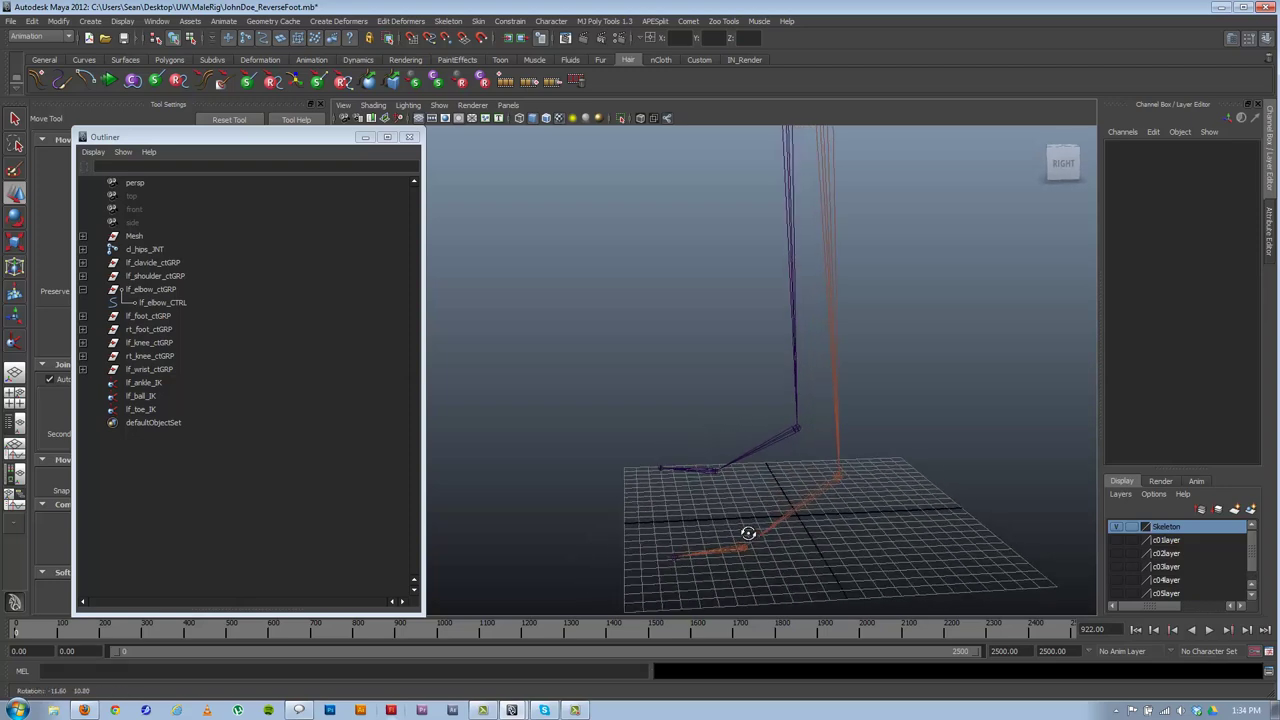
{"action": "left_click", "coordinate": [829, 484]}
{"action": "left_click_drag", "start_coordinate": [830, 500], "coordinate": [825, 470], "text": "alt"}
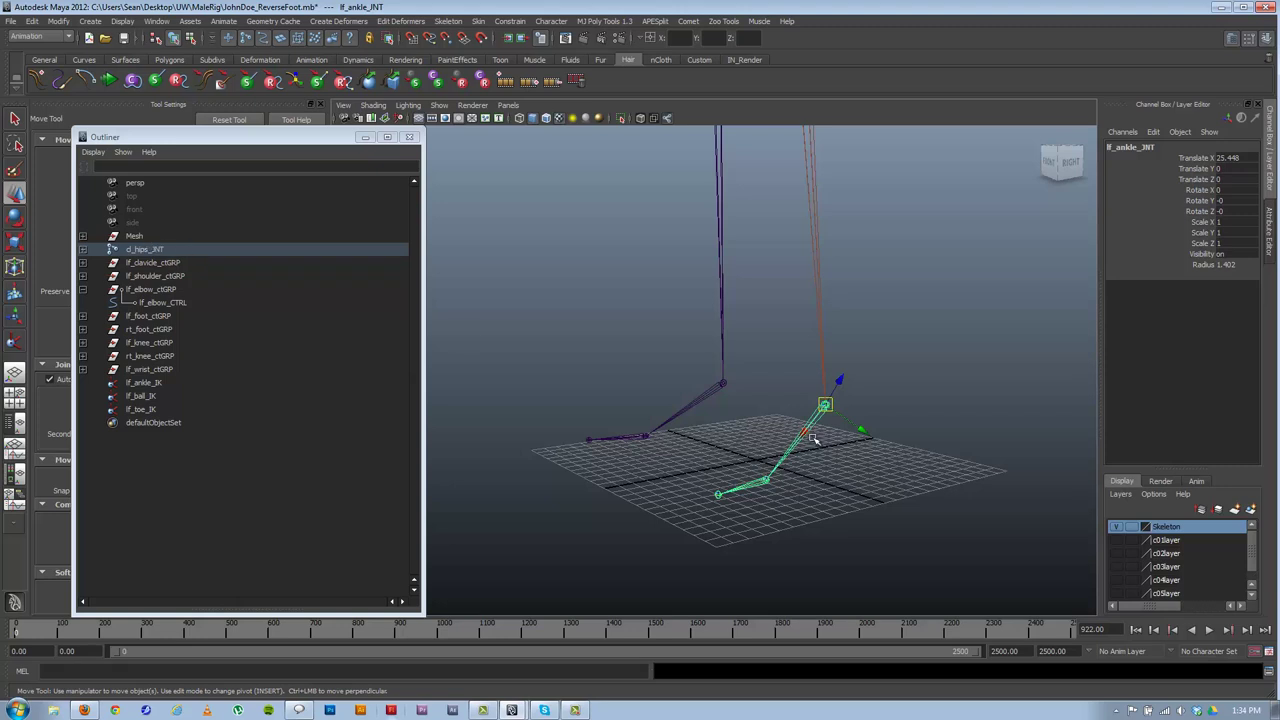
{"action": "key", "text": "ctrl+d"}
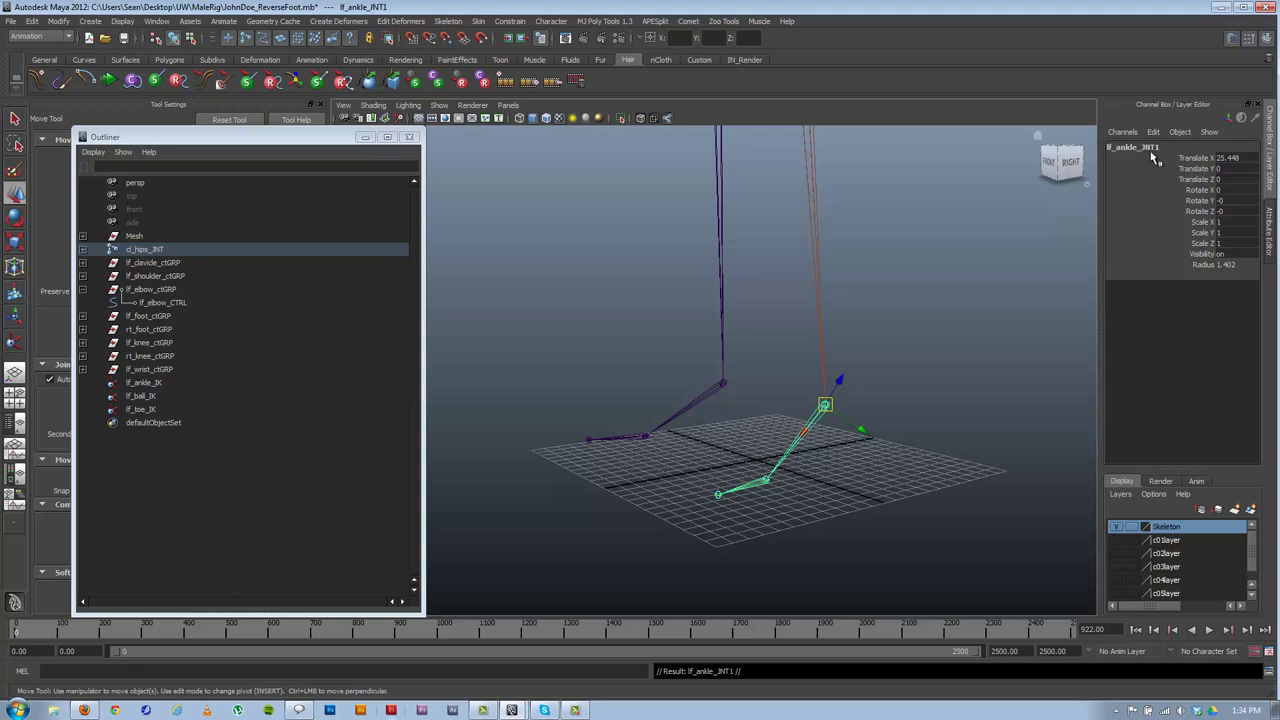
{"action": "key", "text": "ctrl+z"}
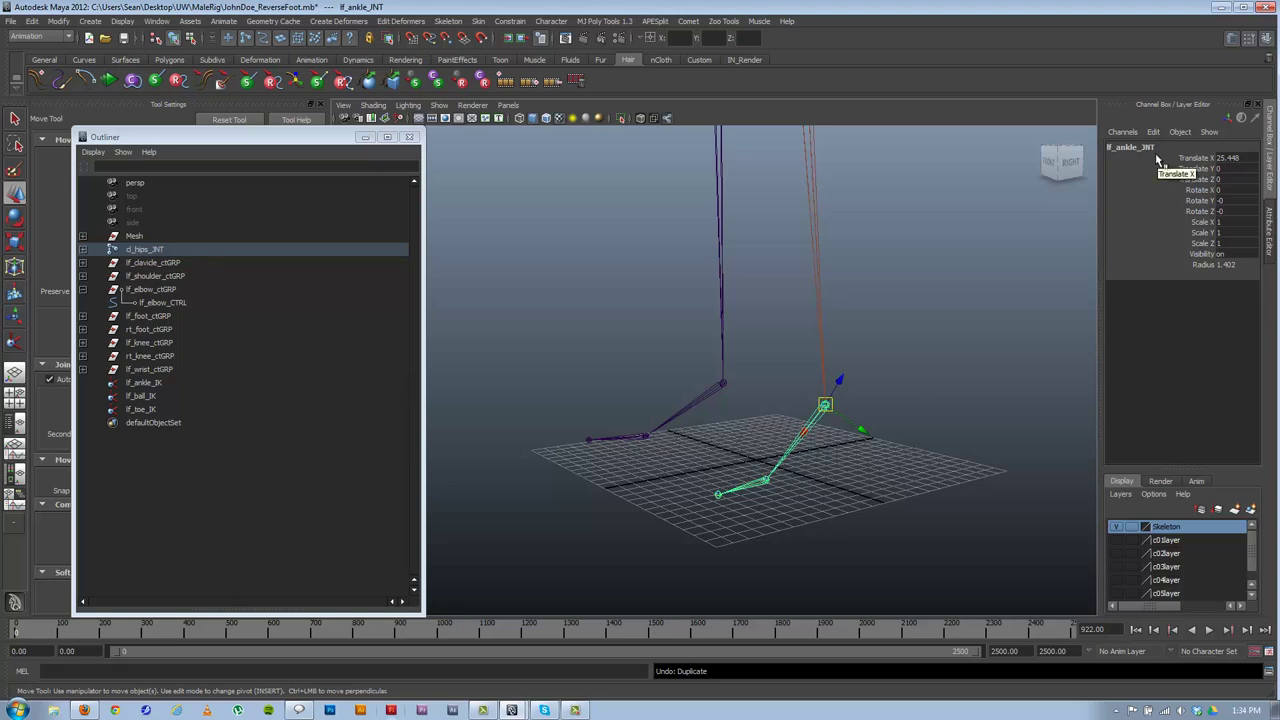
{"action": "key", "text": "ctrl+d"}
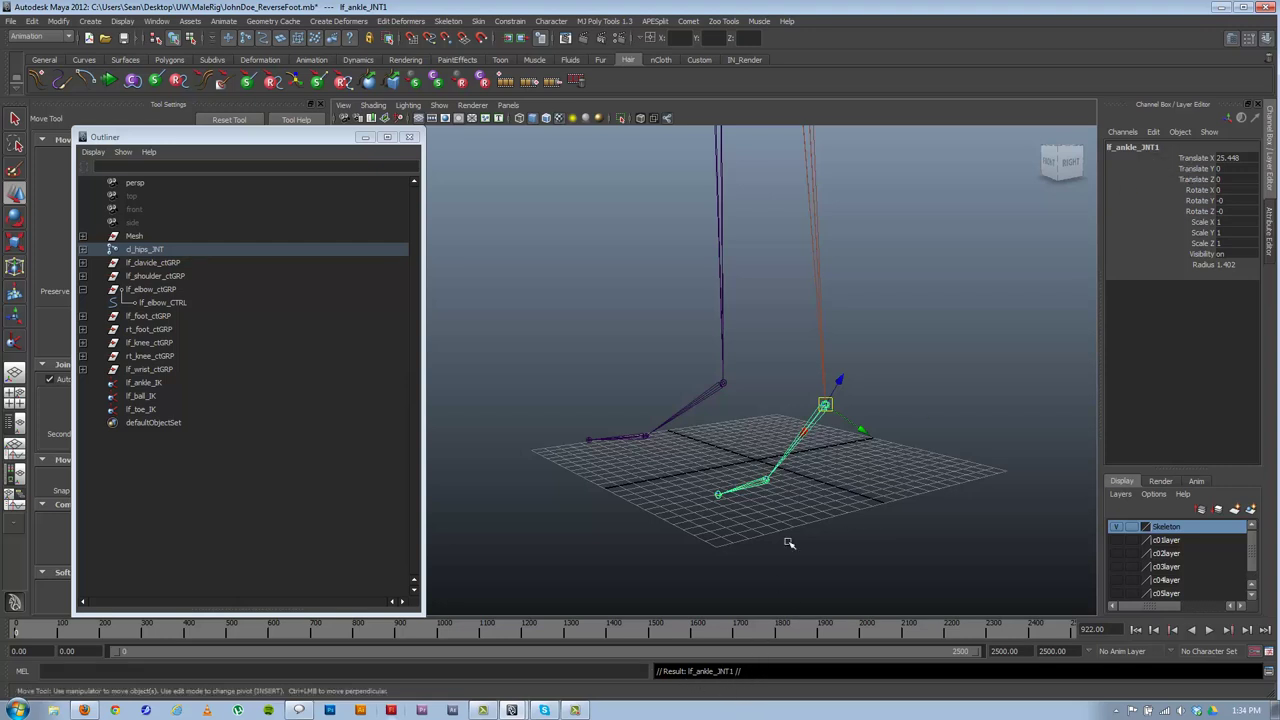
- Try moving the duplicated foot chain away from the leg while it is still parented, and undo the move
{"action": "left_click_drag", "start_coordinate": [788, 501], "coordinate": [816, 506], "text": "alt"}
{"action": "left_click_drag", "start_coordinate": [823, 400], "coordinate": [866, 423]}
{"action": "left_click_drag", "start_coordinate": [840, 421], "coordinate": [794, 421], "text": "alt"}
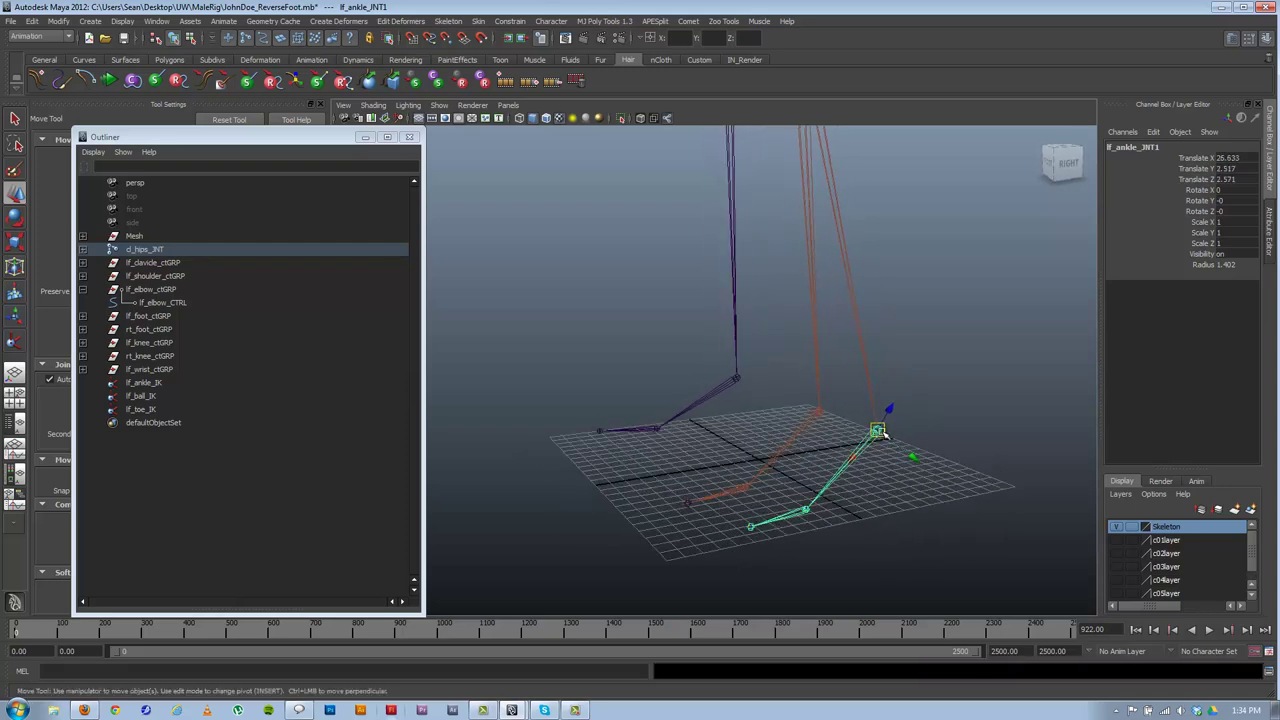
{"action": "key", "text": "ctrl+z"}
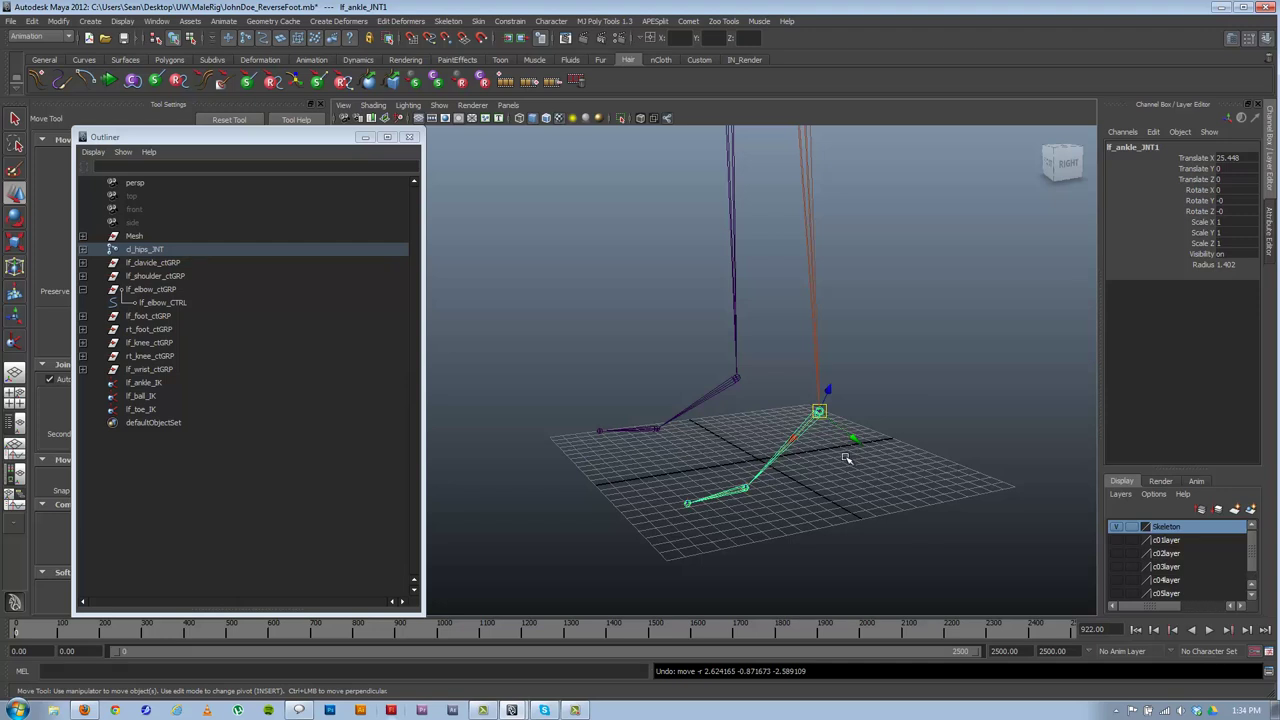
- Unparent the duplicated lf_ankle_JNT1 chain from the leg, and check its independence with a trial move that is undone
{"action": "key", "text": "shift+p"}
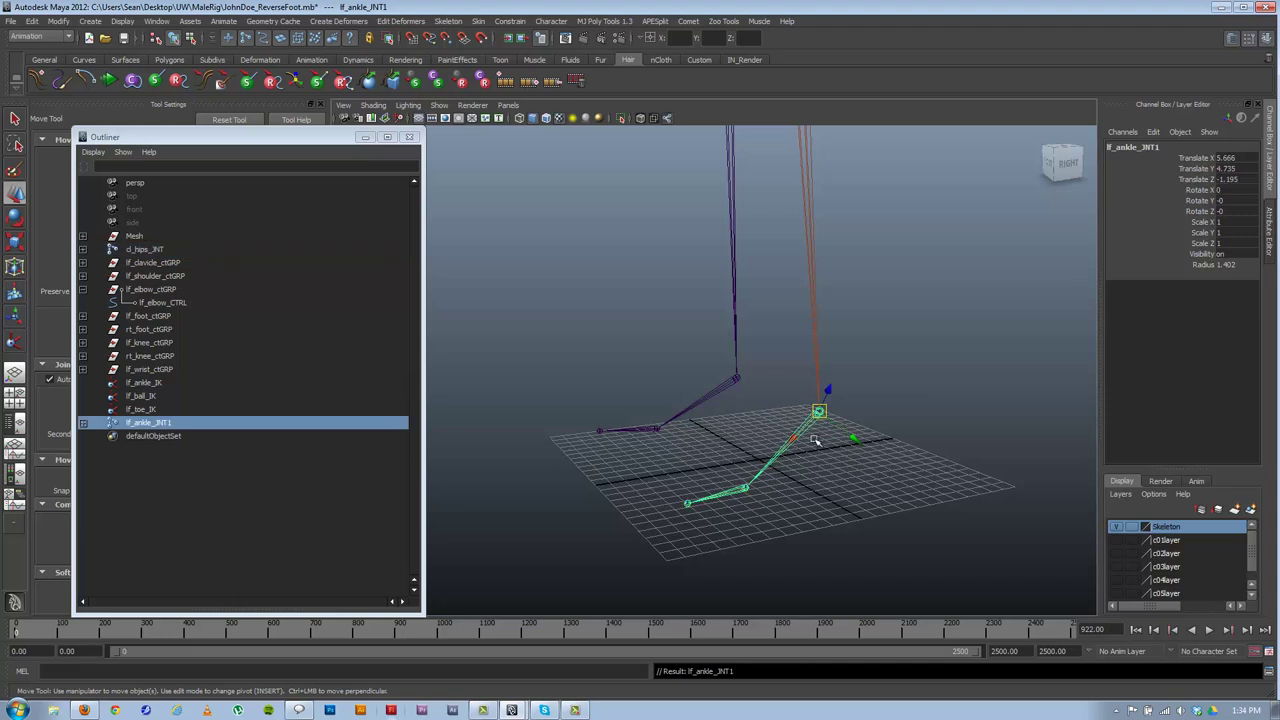
{"action": "left_click_drag", "start_coordinate": [820, 414], "coordinate": [897, 407]}
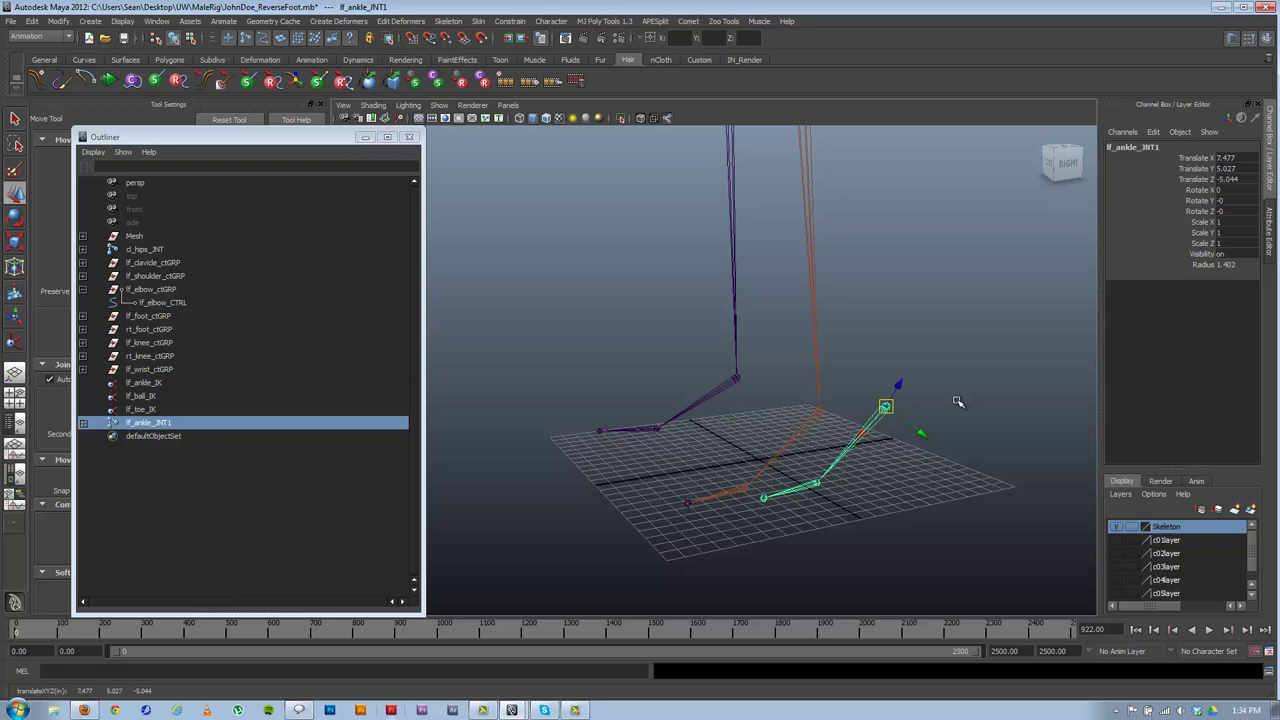
{"action": "key", "text": "ctrl+z"}
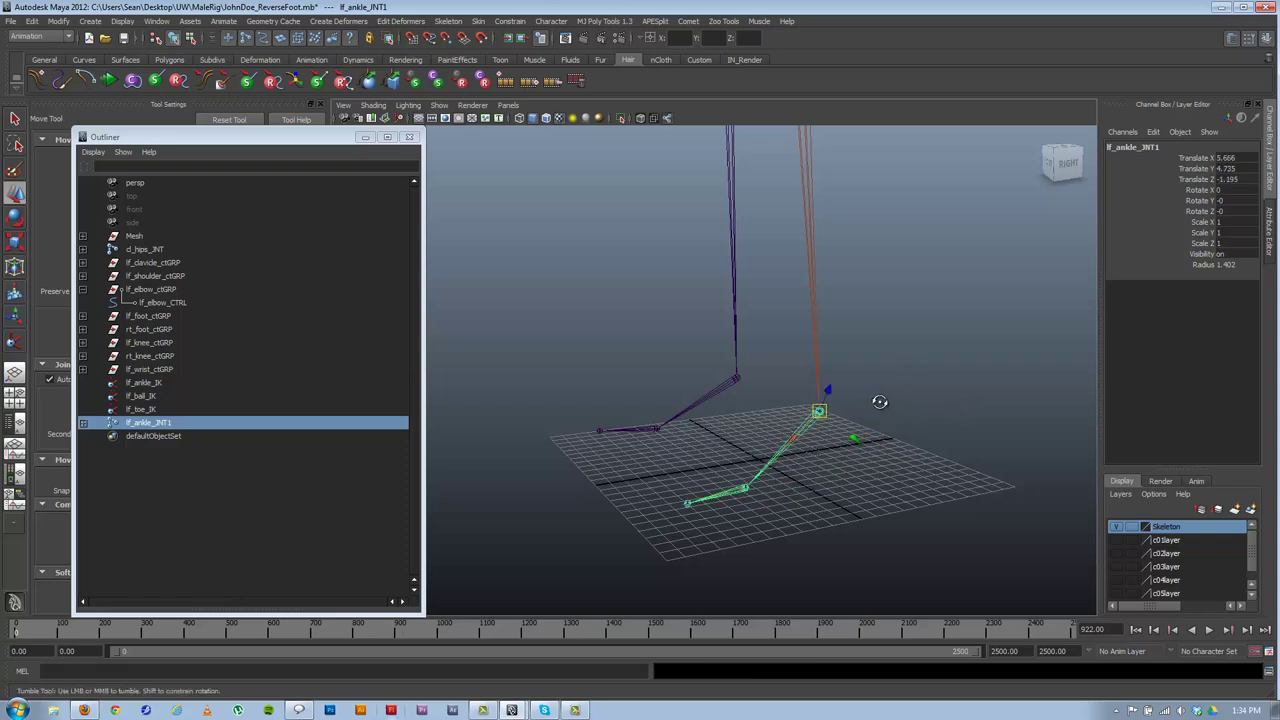
- Examine the full joint hierarchies under lf_ankle_JNT1 and cl_hips_JNT, leaving only the lf_ankle_JNT1 chain fully expanded
{"action": "left_click_drag", "start_coordinate": [879, 402], "coordinate": [852, 408], "text": "alt"}
{"action": "left_click", "coordinate": [83, 422], "text": "shift"}
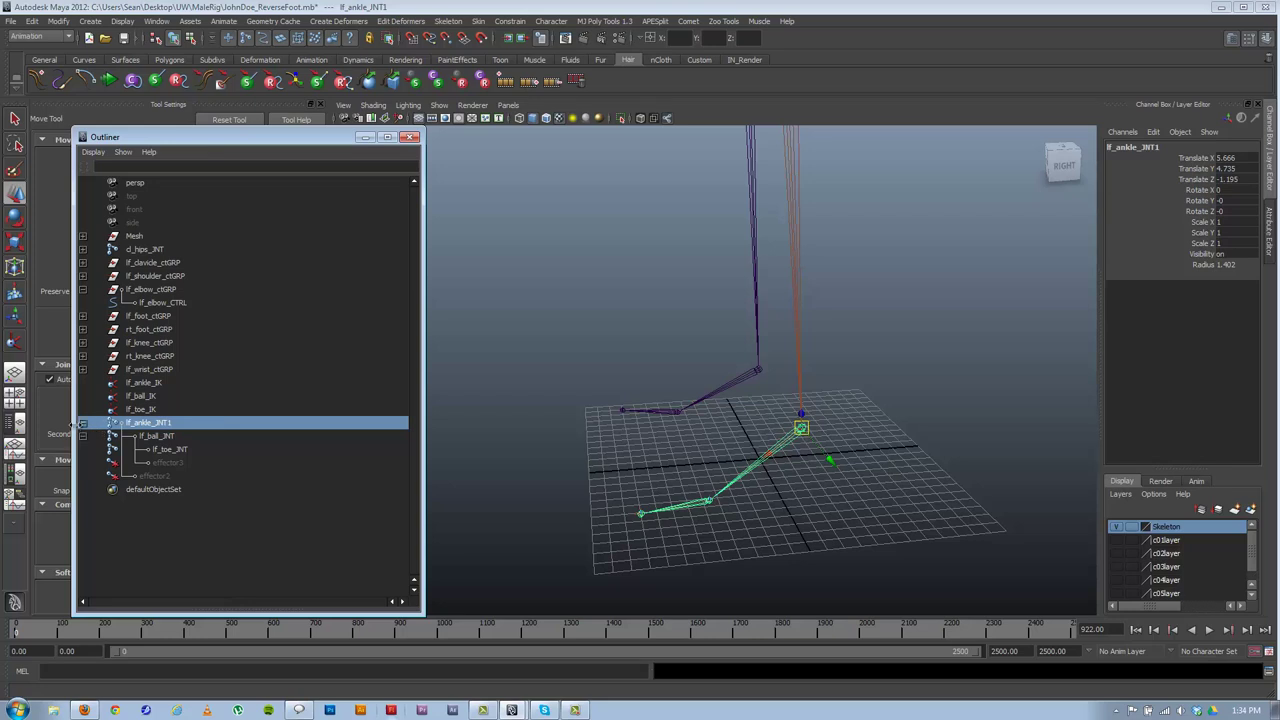
{"action": "left_click", "coordinate": [83, 422]}
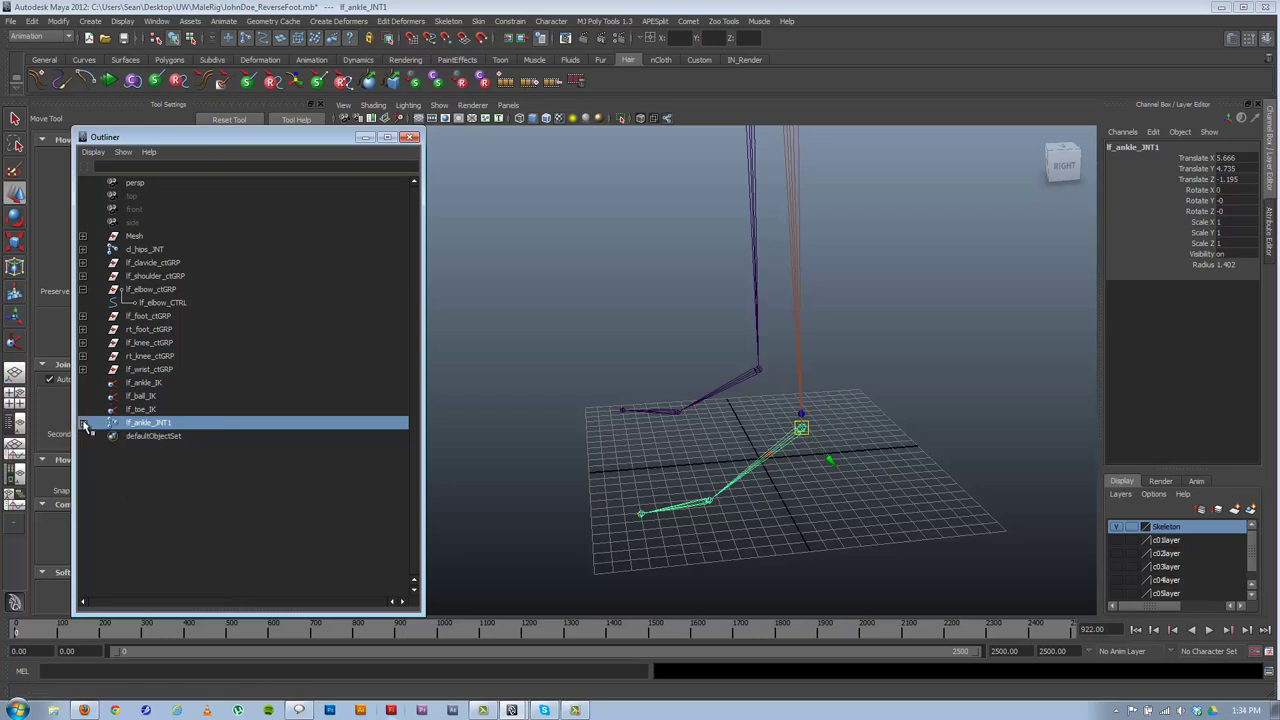
{"action": "left_click", "coordinate": [84, 422]}
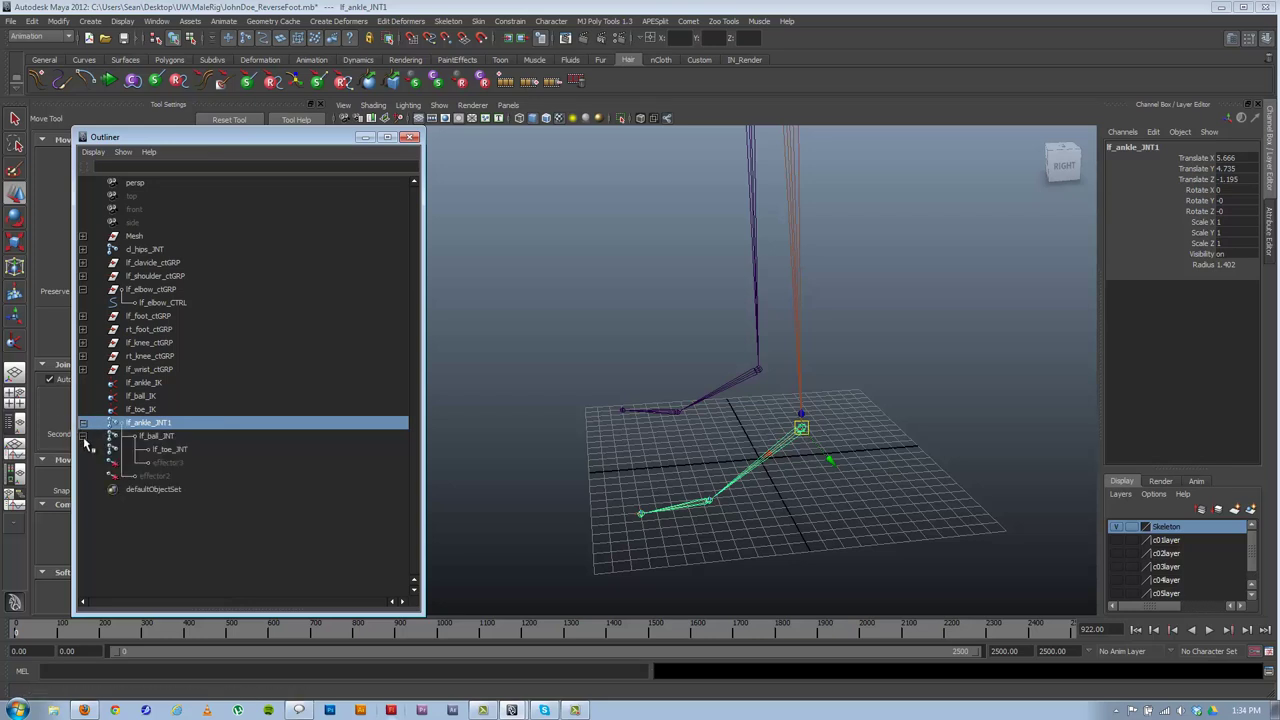
{"action": "left_click", "coordinate": [84, 437]}
{"action": "left_click", "coordinate": [84, 422]}
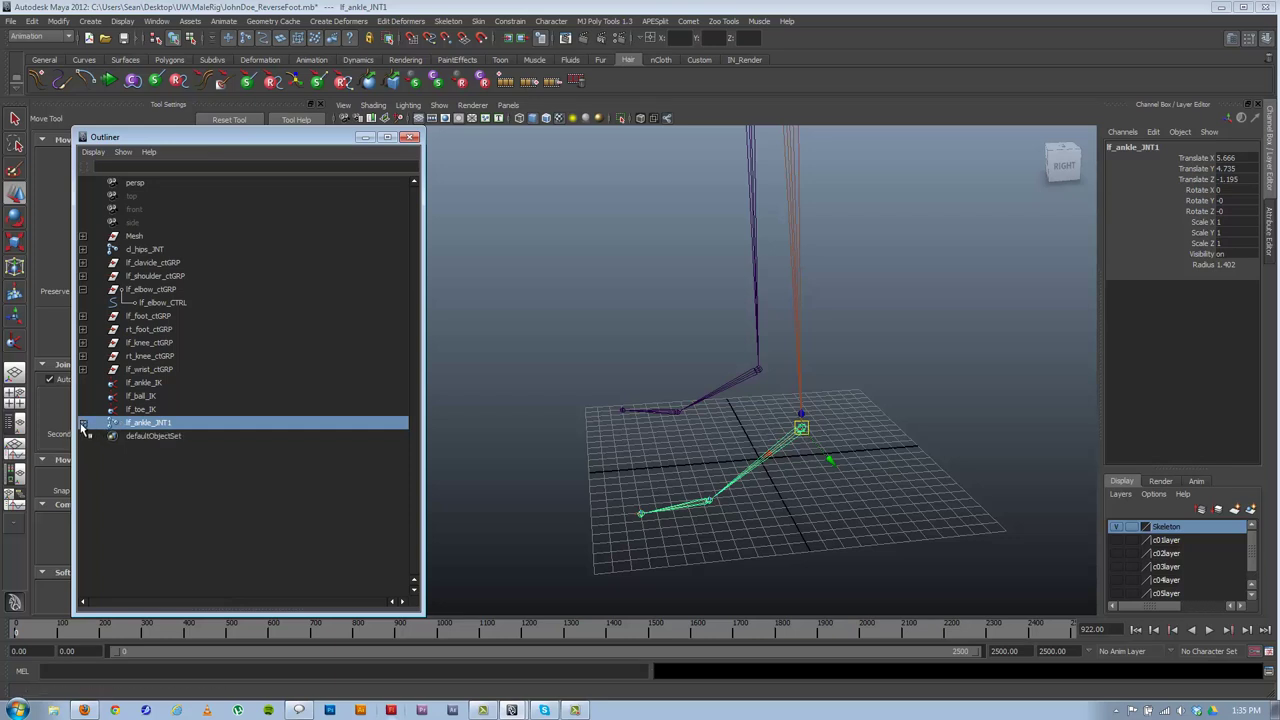
{"action": "left_click", "coordinate": [83, 423]}
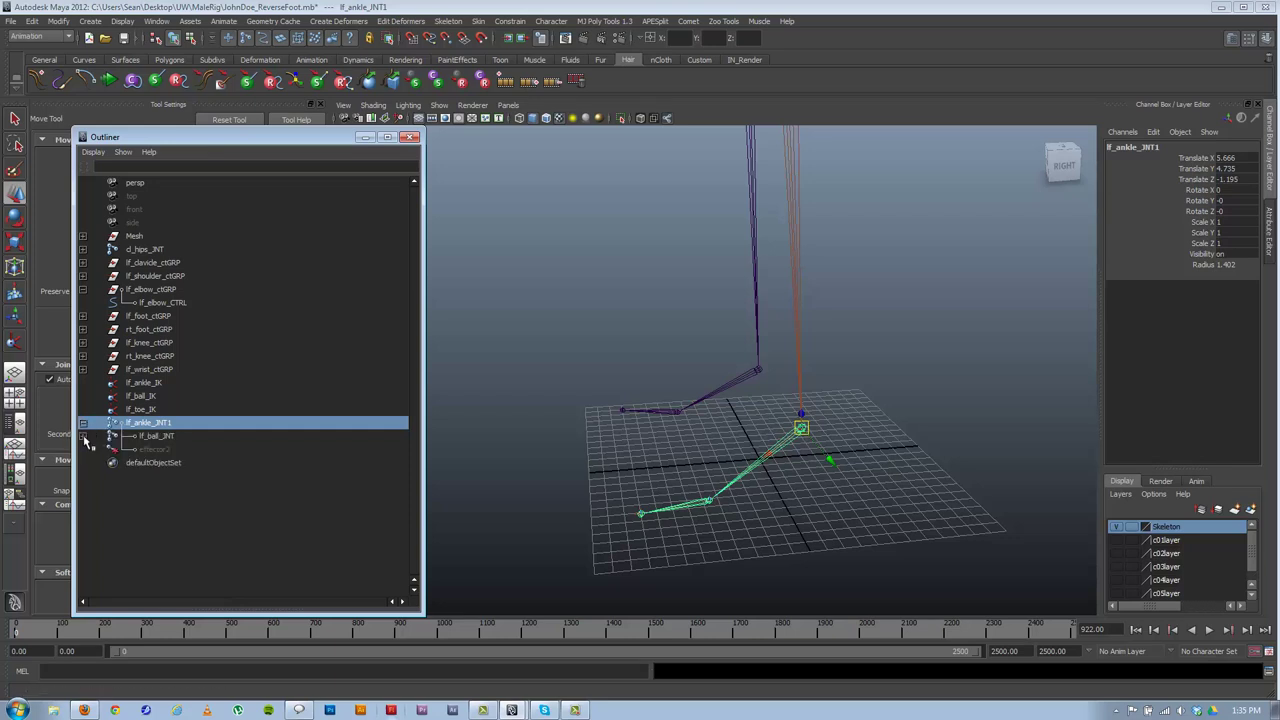
{"action": "left_click", "coordinate": [83, 436]}
{"action": "left_click", "coordinate": [84, 437]}
{"action": "left_click", "coordinate": [83, 423]}
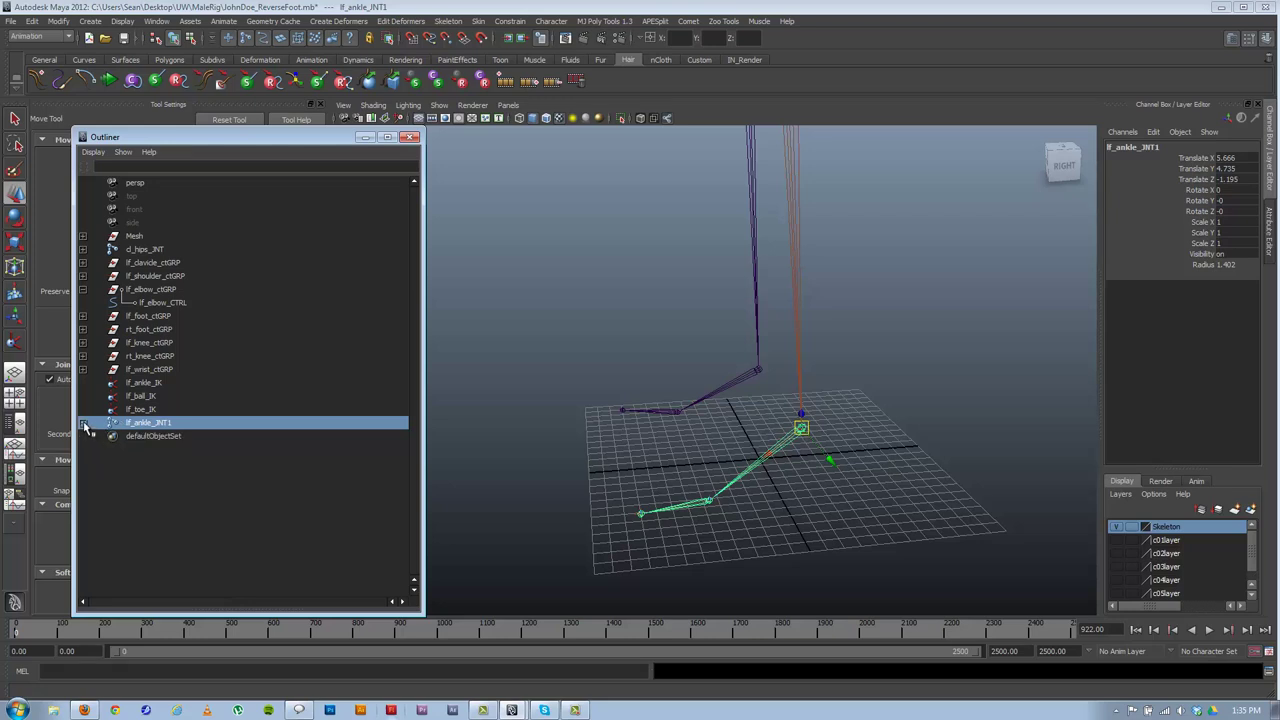
{"action": "left_click", "coordinate": [84, 424]}
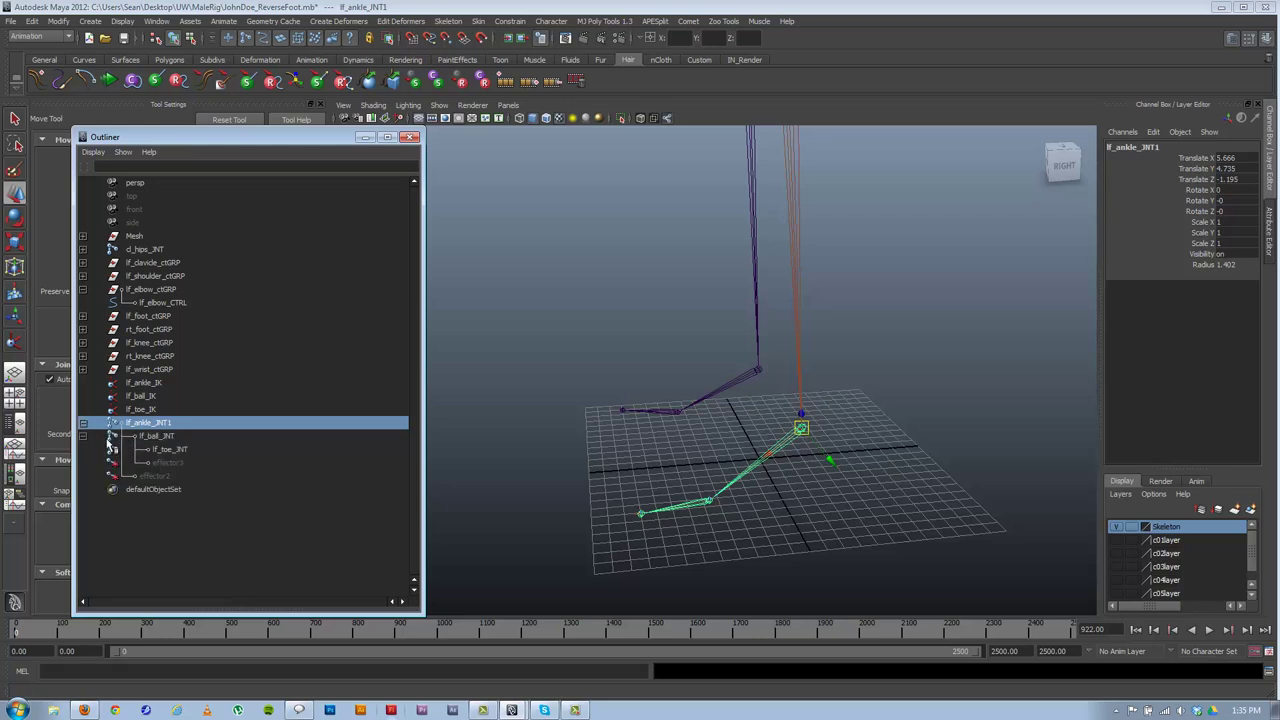
{"action": "left_click", "coordinate": [83, 250]}
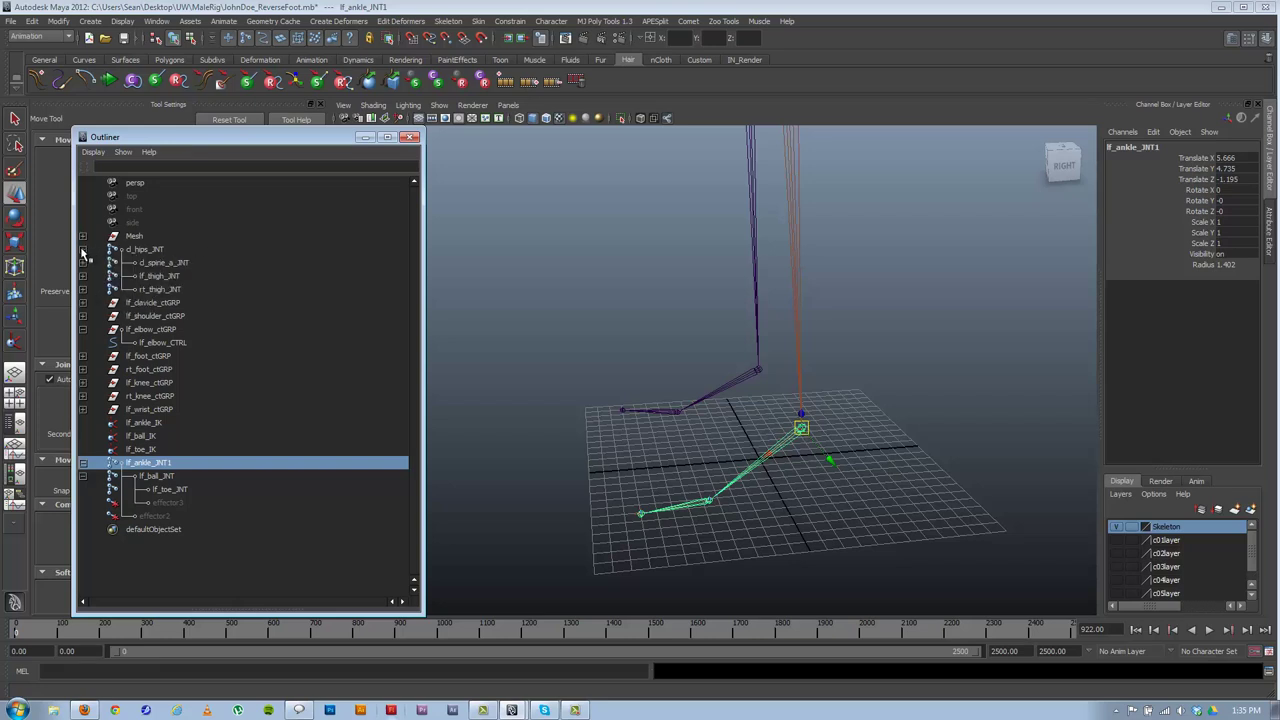
{"action": "left_click", "coordinate": [83, 250]}
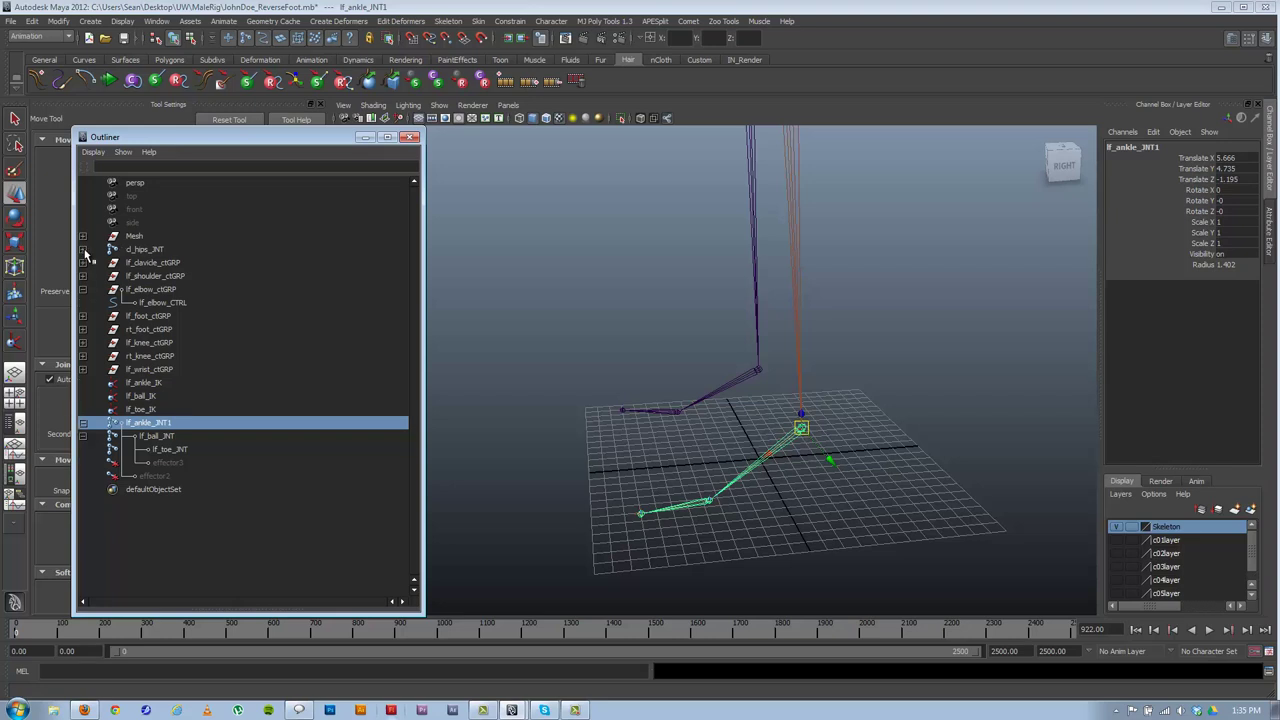
{"action": "left_click", "coordinate": [83, 249], "text": "shift"}
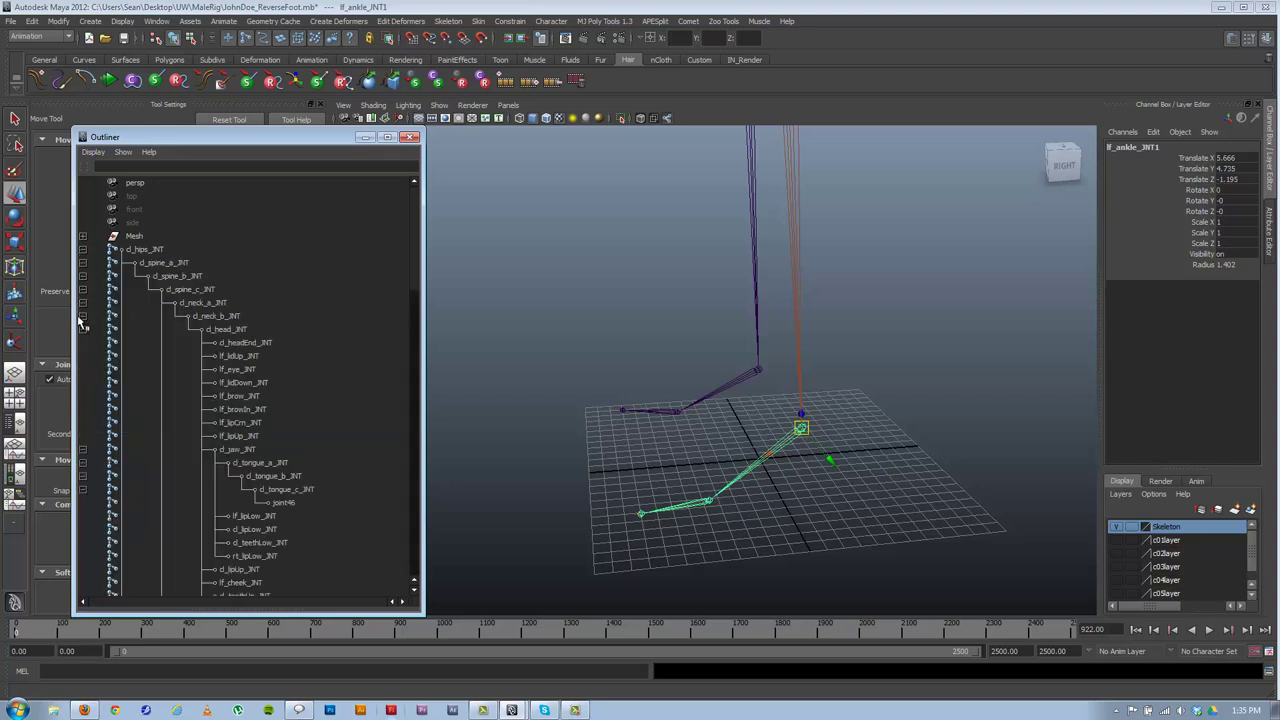
{"action": "left_click", "coordinate": [83, 249]}
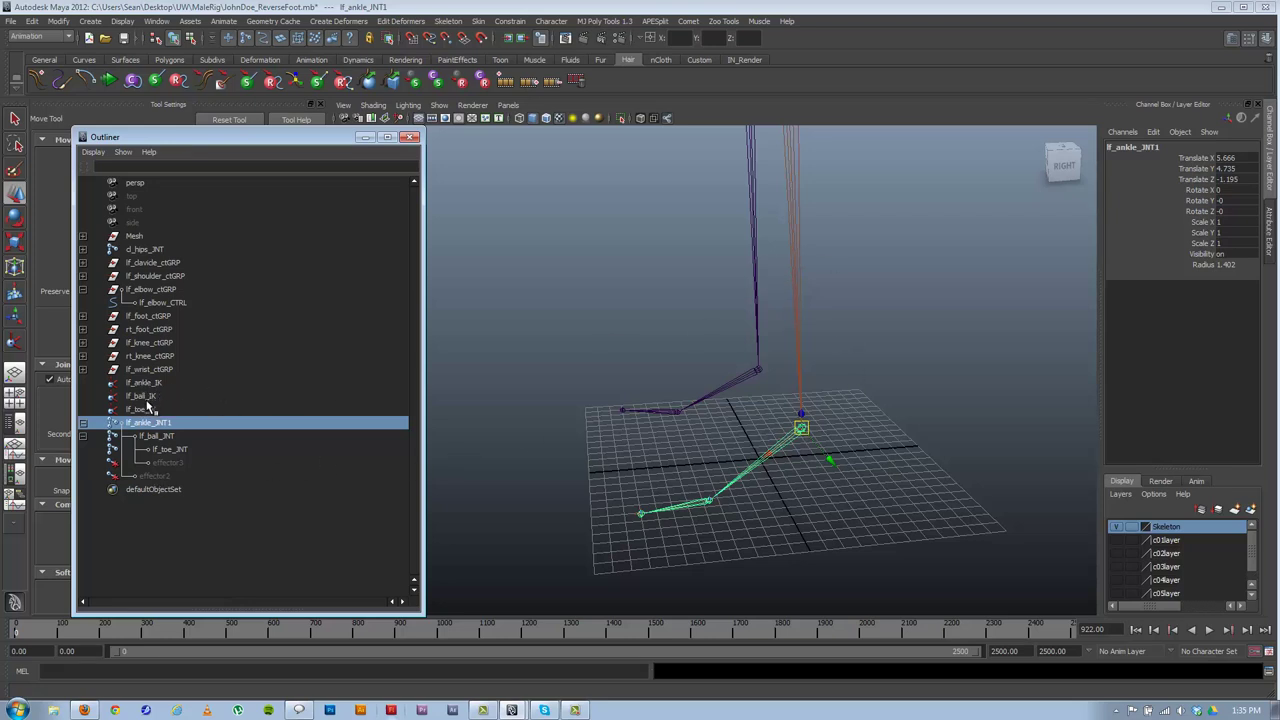
- Delete the leftover effector3 and effector2 nodes from the duplicated lf_ankle_JNT1 chain
{"action": "left_click", "coordinate": [161, 464]}
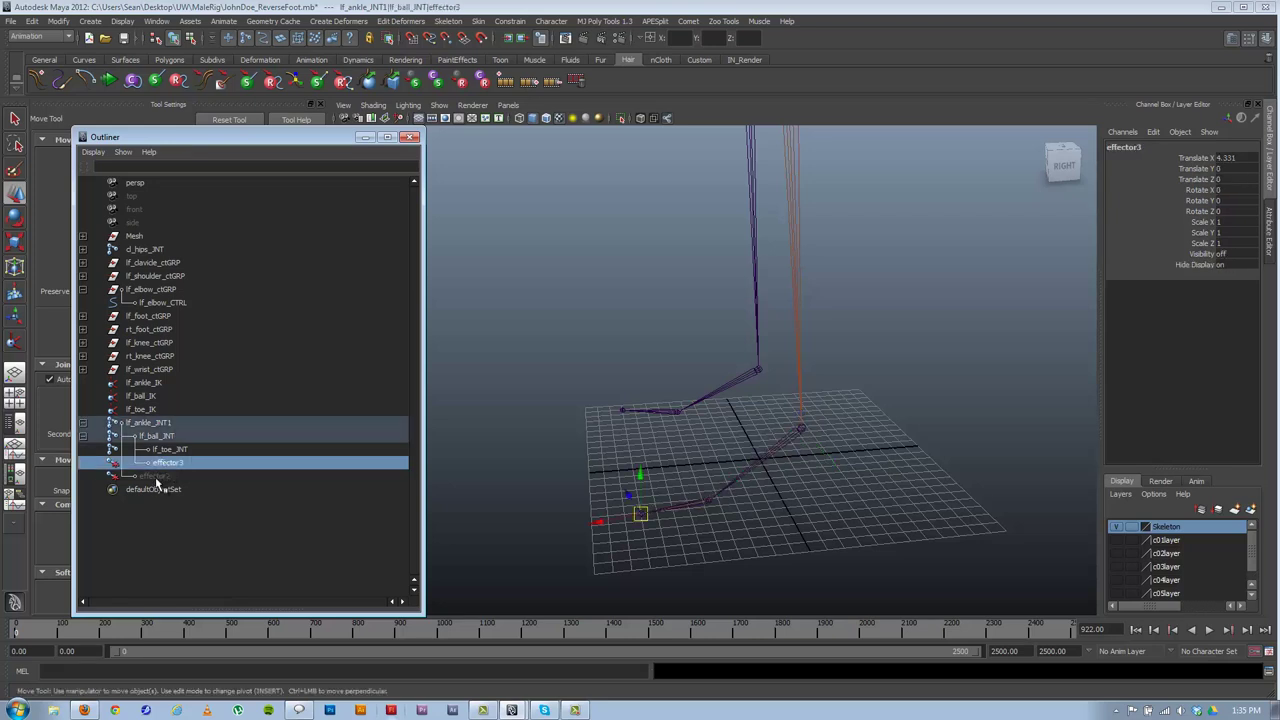
{"action": "left_click", "coordinate": [160, 477], "text": "ctrl"}
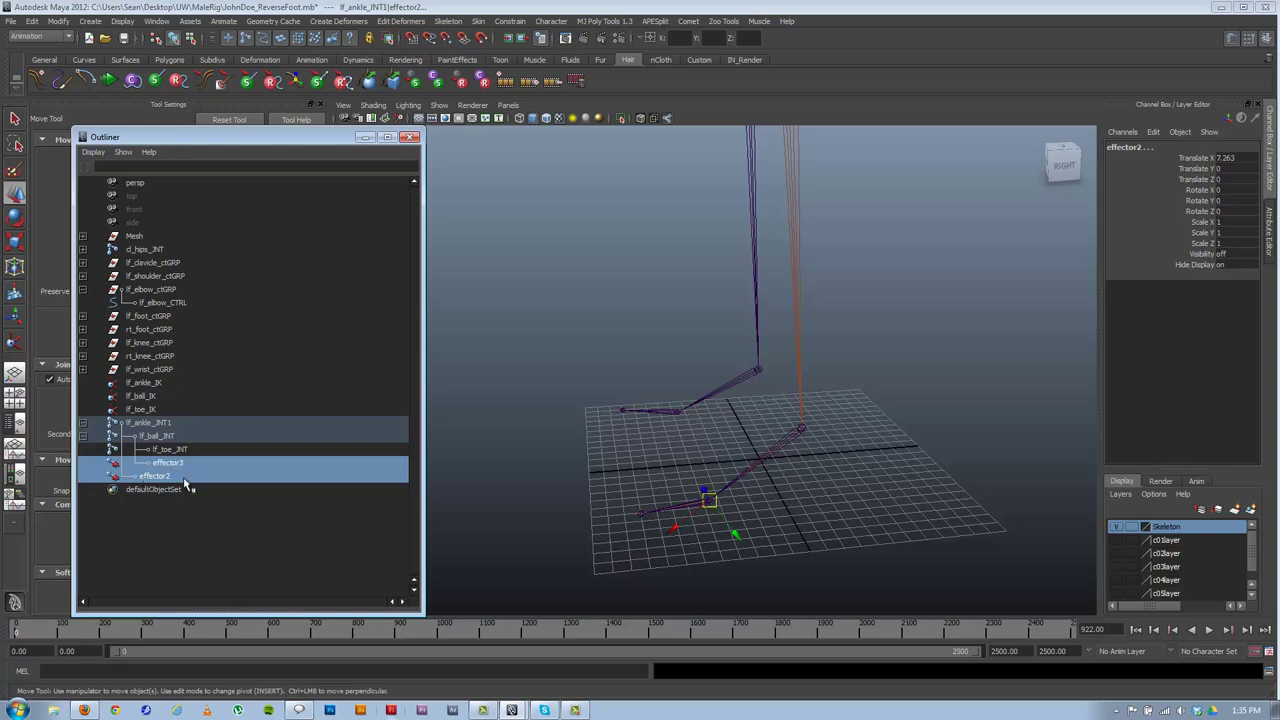
{"action": "key", "text": "Delete"}
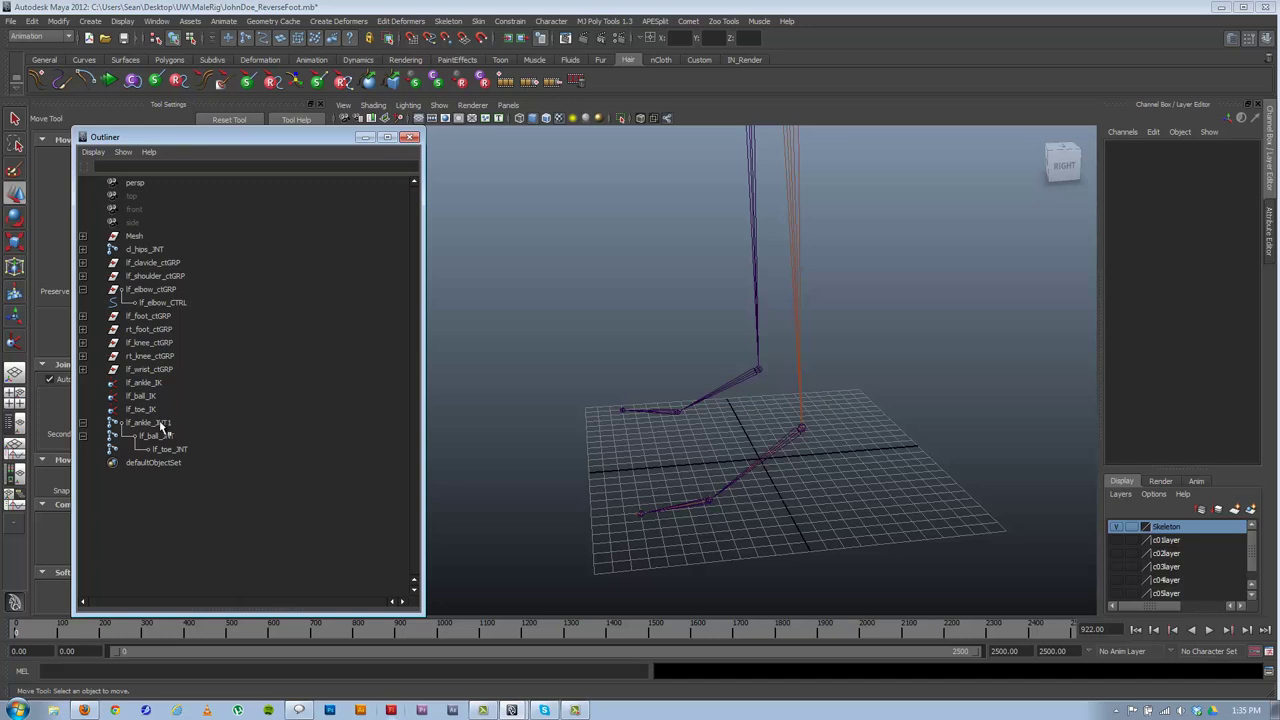
- Rename the duplicated chain's root joint lf_ankle_JNT1 as lf_ankle_RIG
{"action": "double_click", "coordinate": [160, 424]}
{"action": "left_click", "coordinate": [168, 424]}
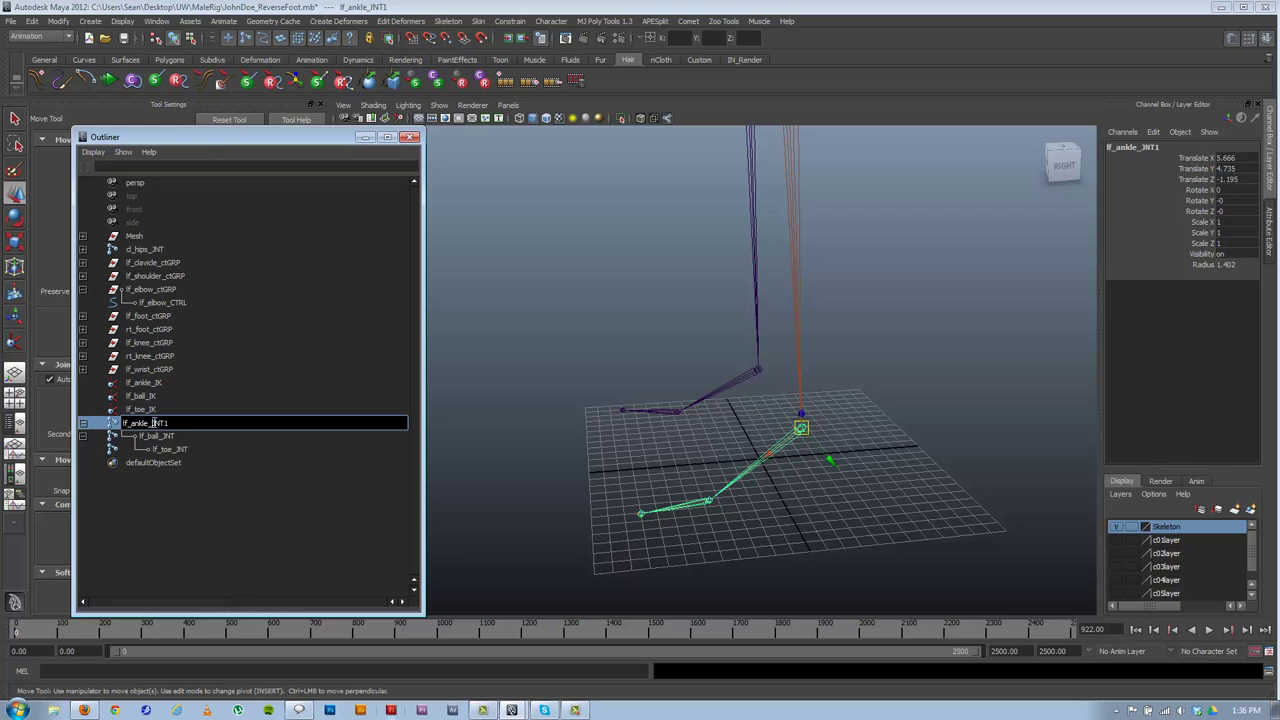
{"action": "left_click_drag", "start_coordinate": [153, 423], "coordinate": [233, 431]}
{"action": "key", "text": "Return"}
- Rename the lf_ball_JNT joint in the duplicated chain as lf_ball_RIG
{"action": "double_click", "coordinate": [164, 437]}
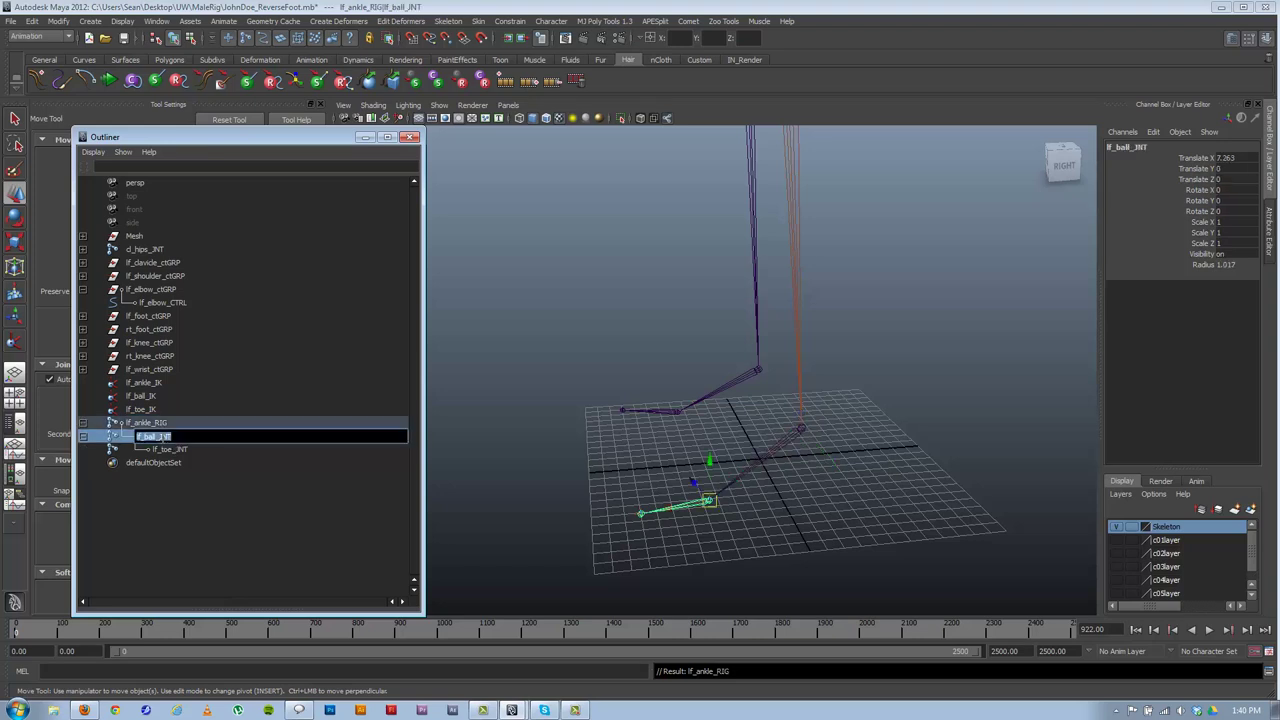
{"action": "left_click_drag", "start_coordinate": [162, 439], "coordinate": [220, 444]}
{"action": "type", "text": "RIG"}
{"action": "key", "text": "Return"}
- Rename the lf_toe_JNT joint at the end of the duplicated chain as lf_toe_RIG
{"action": "left_click", "coordinate": [176, 449]}
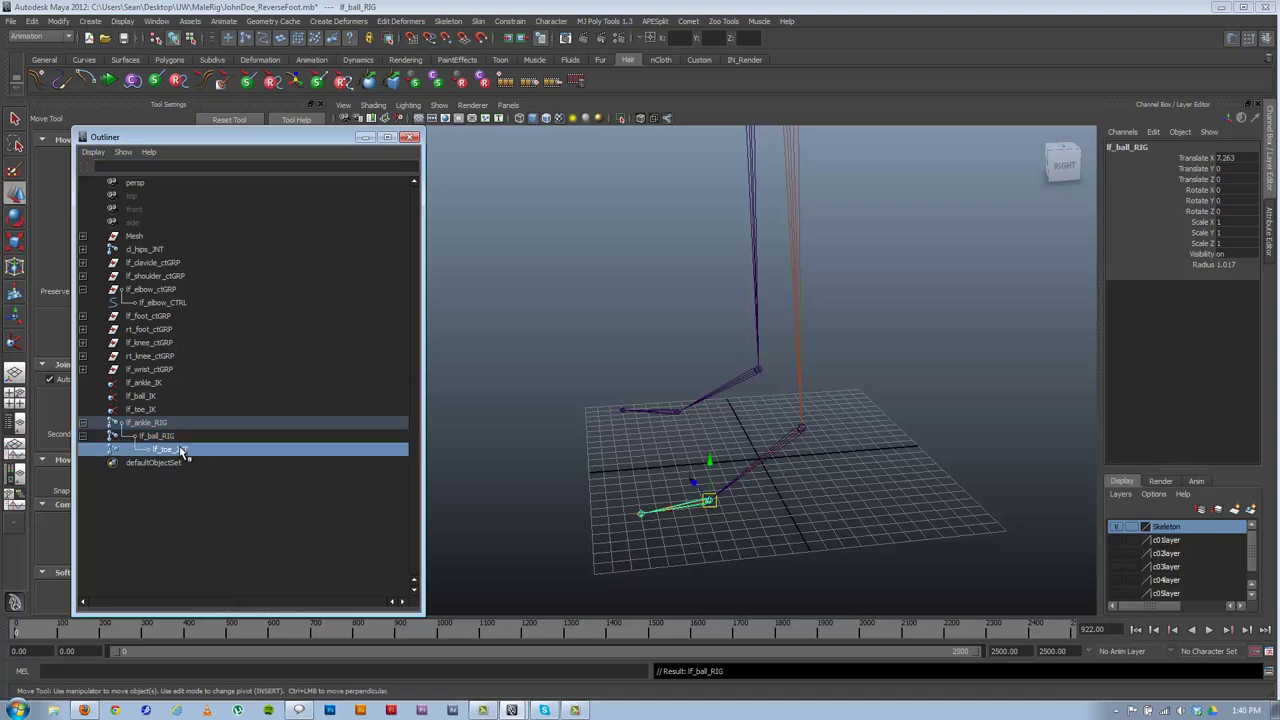
{"action": "double_click", "coordinate": [178, 450]}
{"action": "key", "text": "BackSpace"}
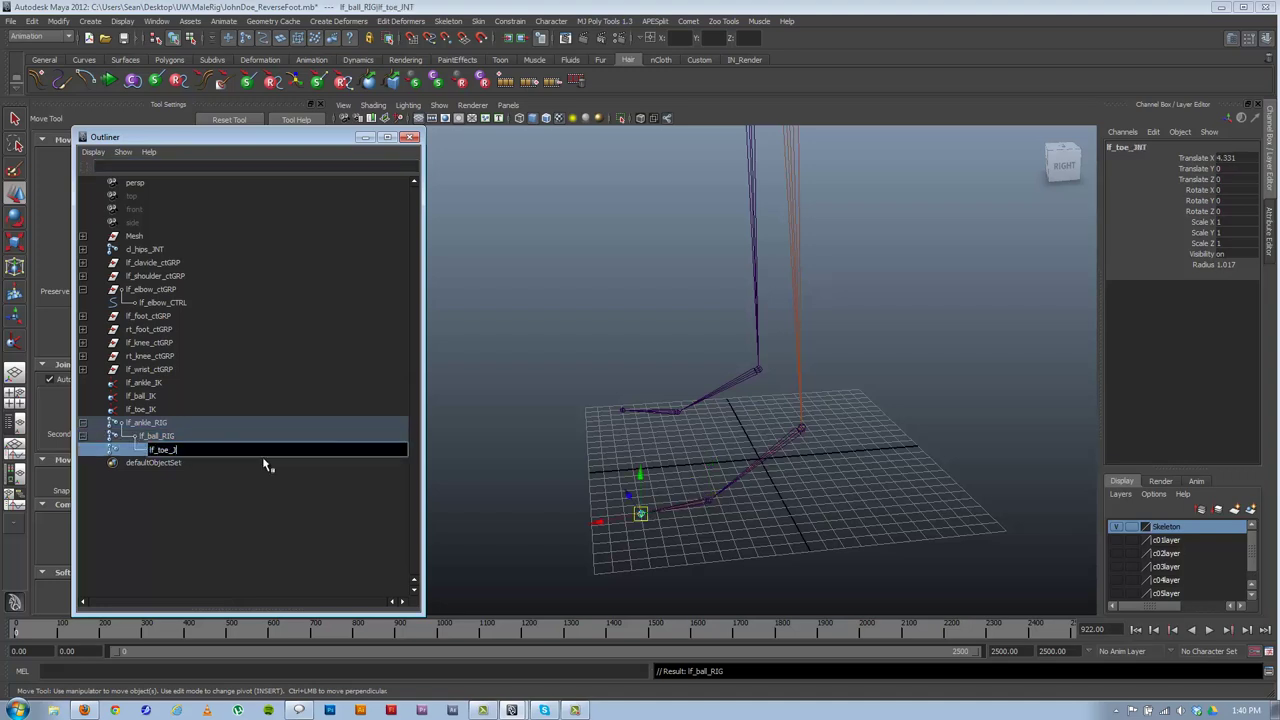
{"action": "type", "text": "RIG"}
{"action": "key", "text": "Return"}
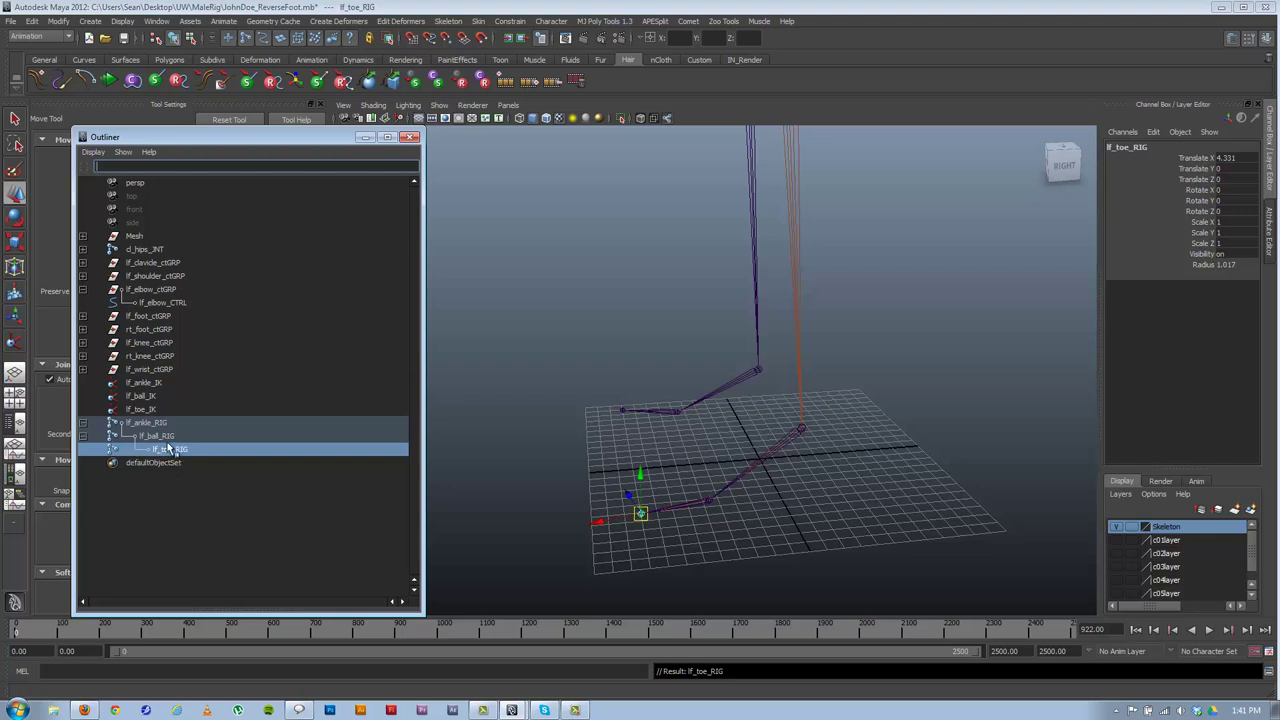
- Try moving the lf_ankle_RIG chain away from the leg, and undo the move
{"action": "left_click", "coordinate": [140, 425]}
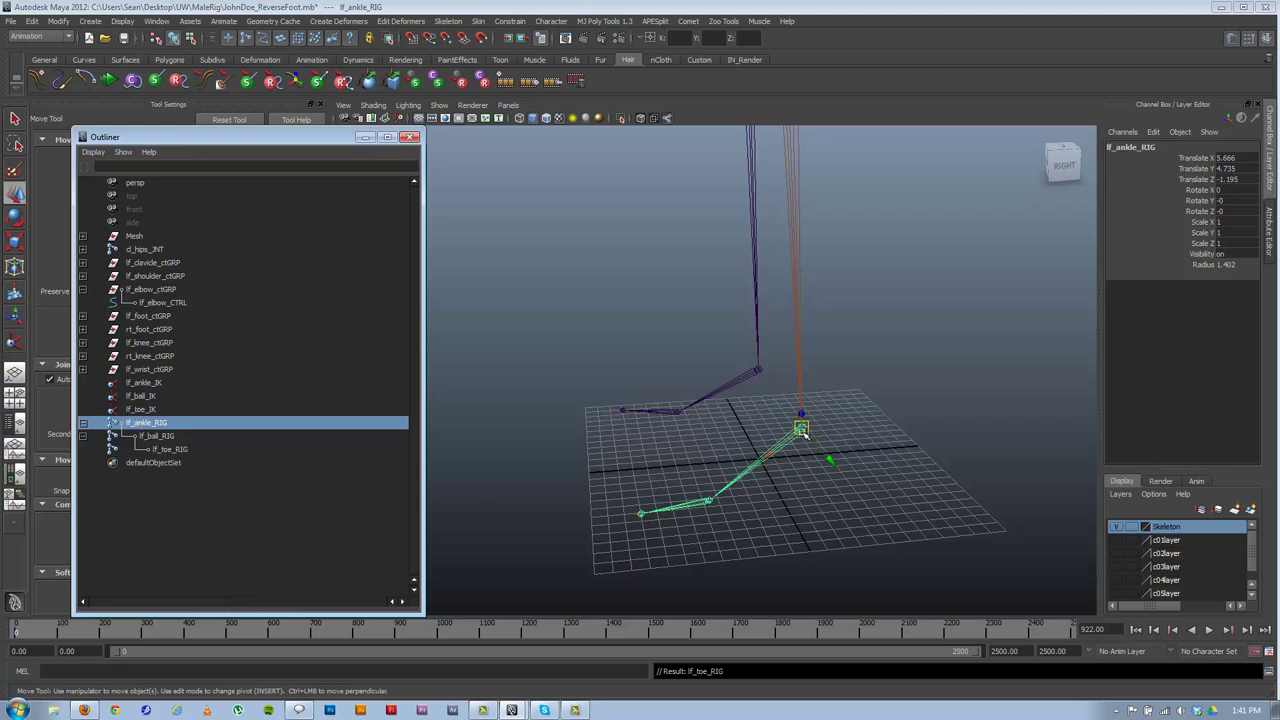
{"action": "left_click_drag", "start_coordinate": [801, 428], "coordinate": [829, 443]}
{"action": "key", "text": "ctrl+z"}
- Select lf_toe_RIG and show polygon meshes in the viewport, viewing the character's feet from the side
{"action": "left_click", "coordinate": [166, 450]}
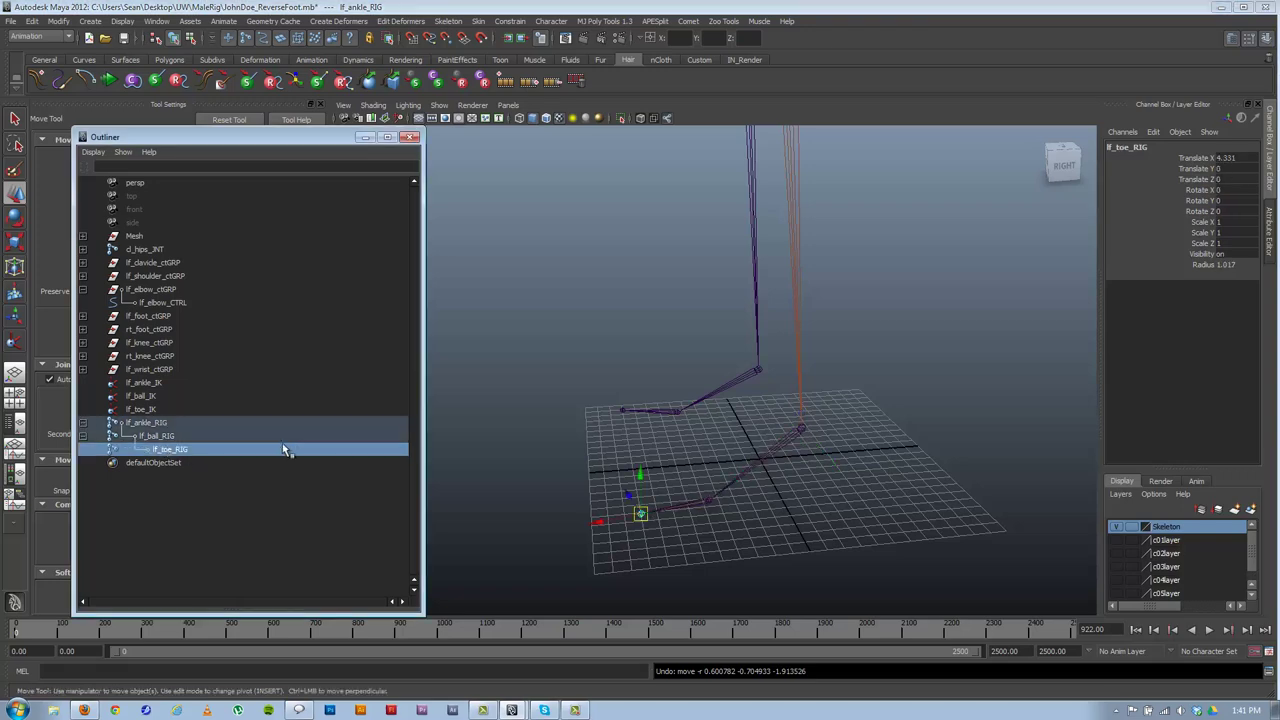
{"action": "left_click", "coordinate": [438, 105]}
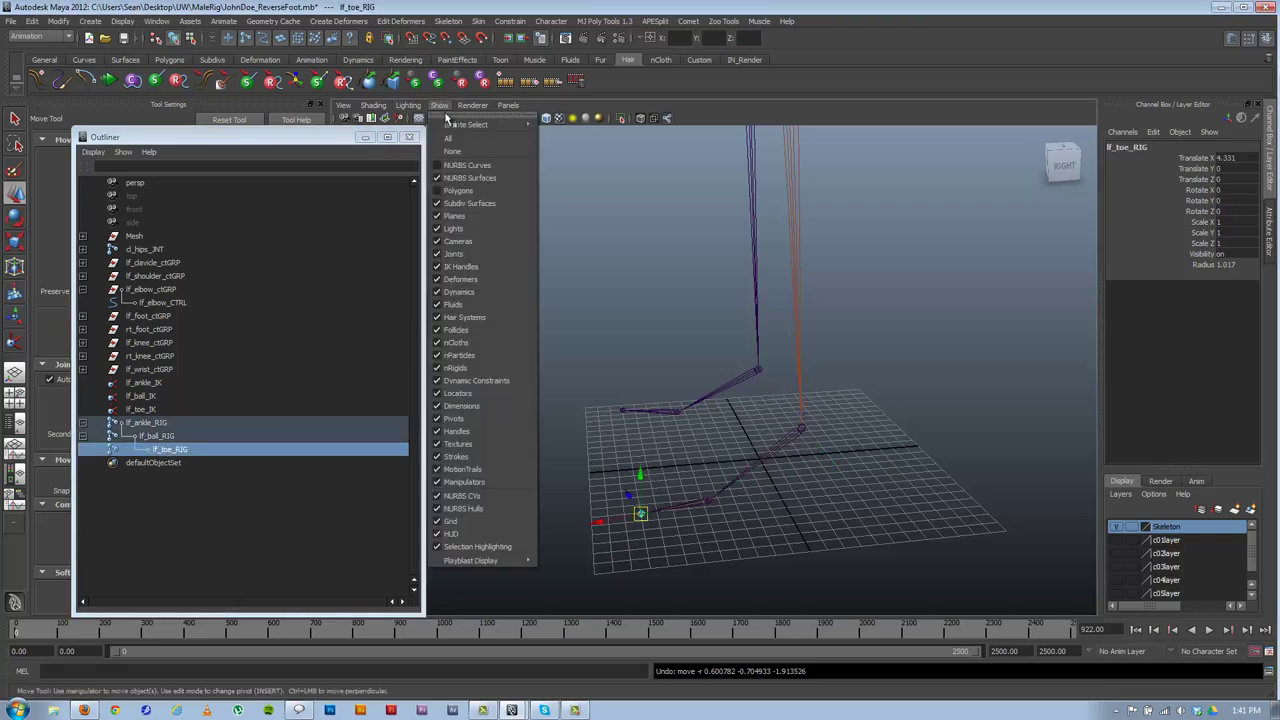
{"action": "left_click", "coordinate": [462, 192]}
{"action": "left_click_drag", "start_coordinate": [796, 407], "coordinate": [774, 408], "text": "alt"}
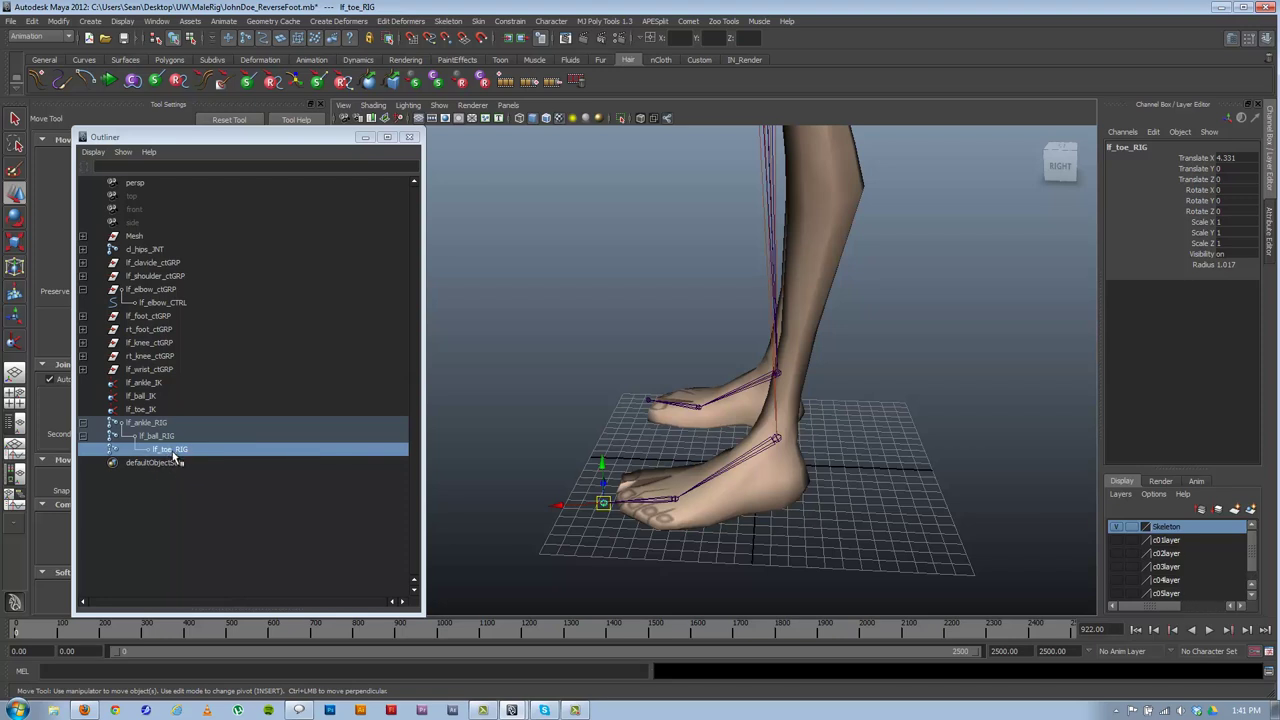
- Duplicate lf_toe_RIG and move the copy along its X axis back to the heel, to about -8.69 in Translate X
{"action": "key", "text": "ctrl+d"}
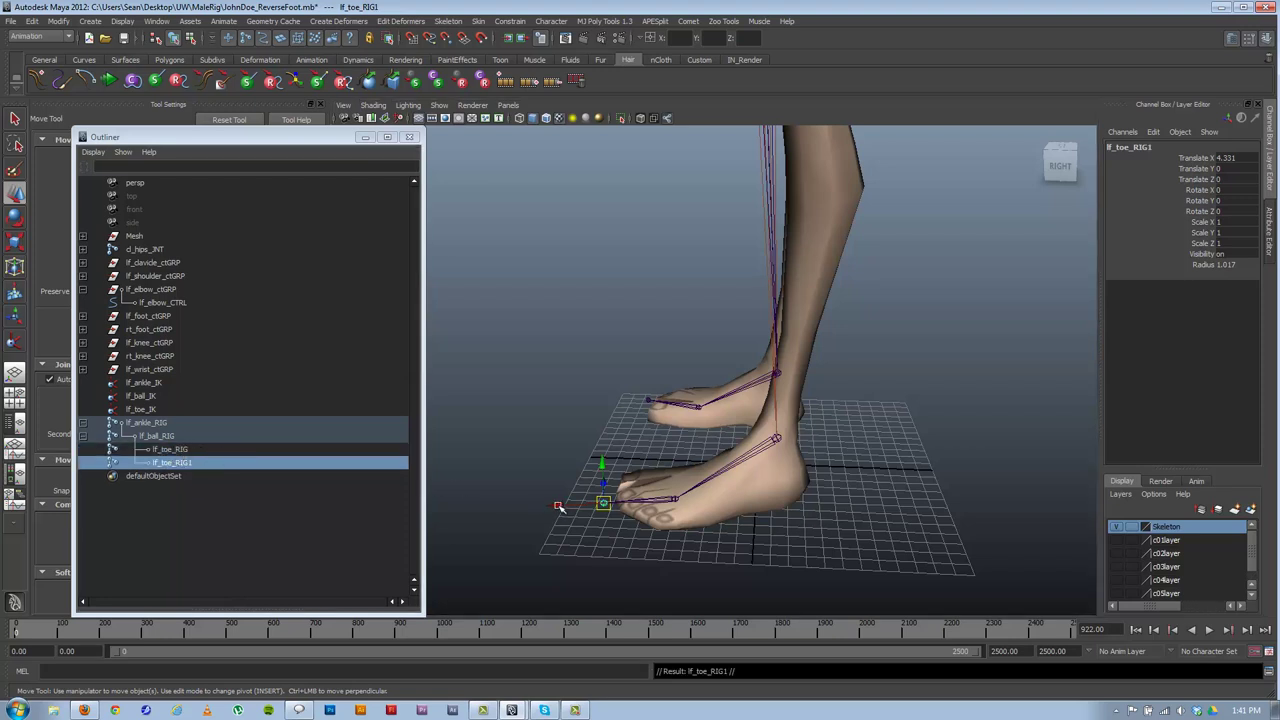
{"action": "left_click_drag", "start_coordinate": [558, 505], "coordinate": [765, 466]}
{"action": "middle_click_drag", "start_coordinate": [747, 467], "coordinate": [761, 470]}
{"action": "left_click_drag", "start_coordinate": [603, 476], "coordinate": [603, 488], "text": "alt"}
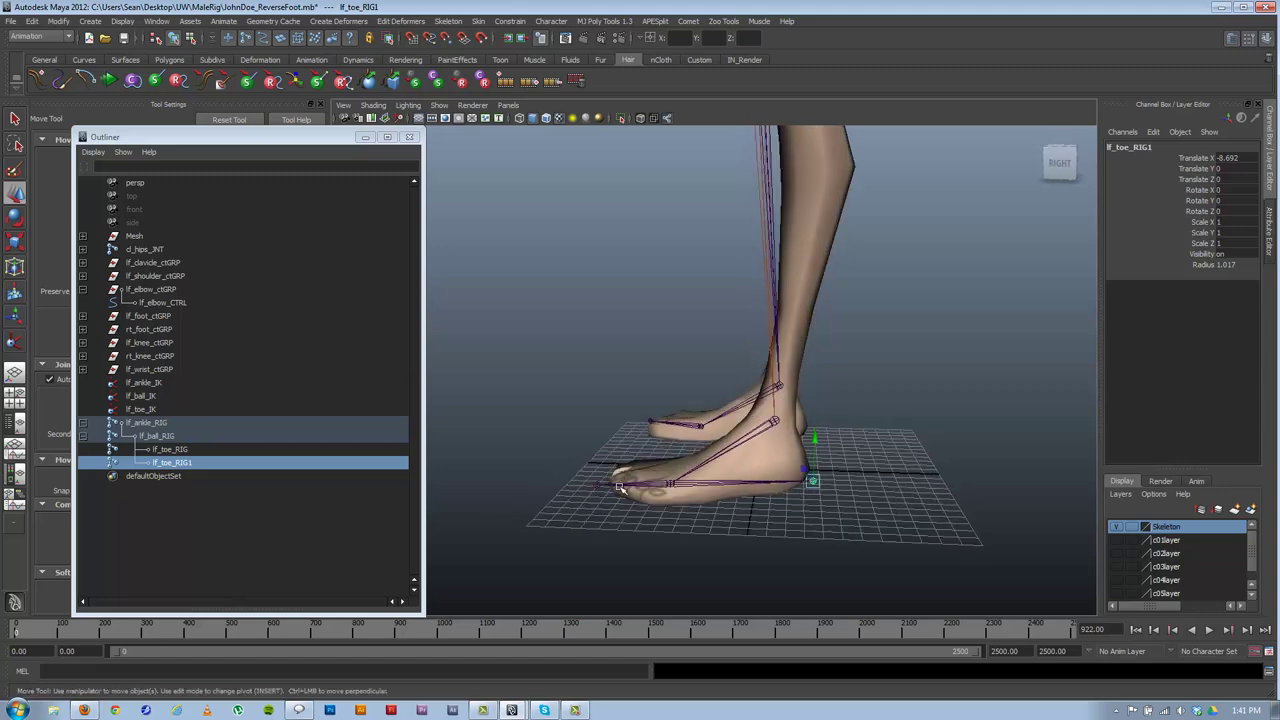
- Check the heel joint's placement against the shoes on c01layer, c02layer, c03layer and c04layer, showing and hiding each layer in turn
{"action": "left_click", "coordinate": [1116, 540]}
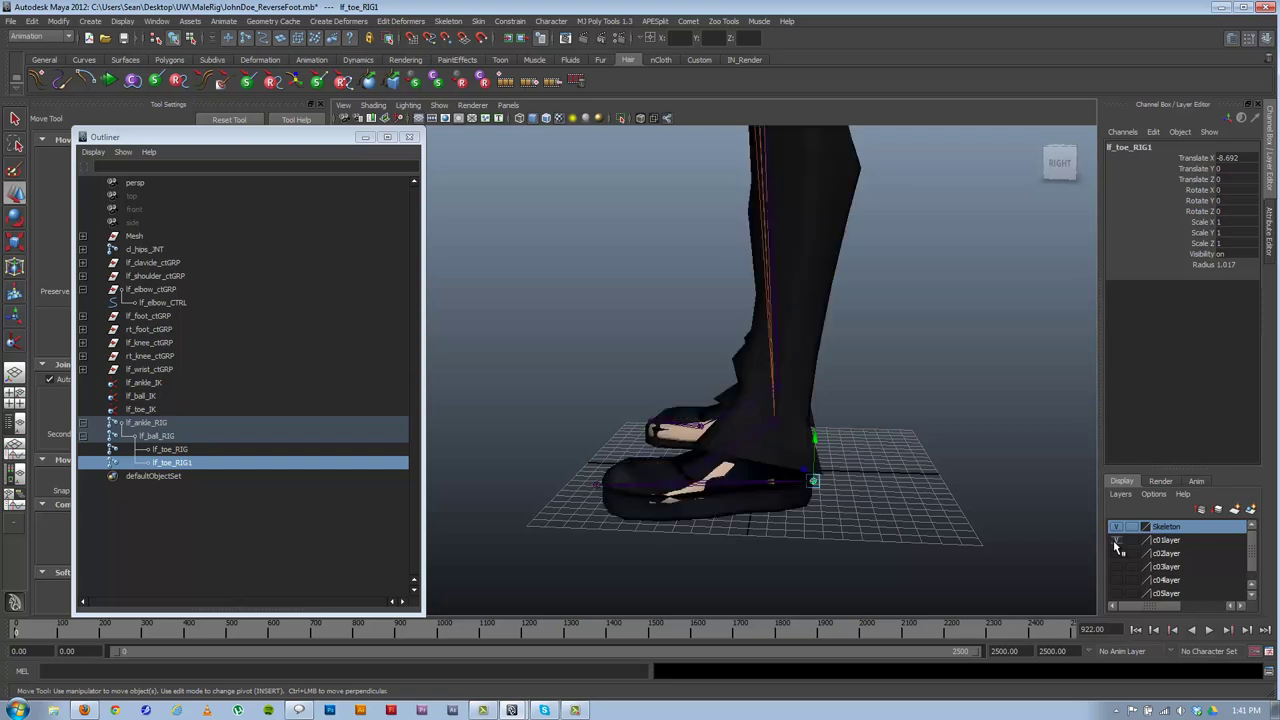
{"action": "left_click", "coordinate": [1116, 540]}
{"action": "left_click", "coordinate": [1117, 553]}
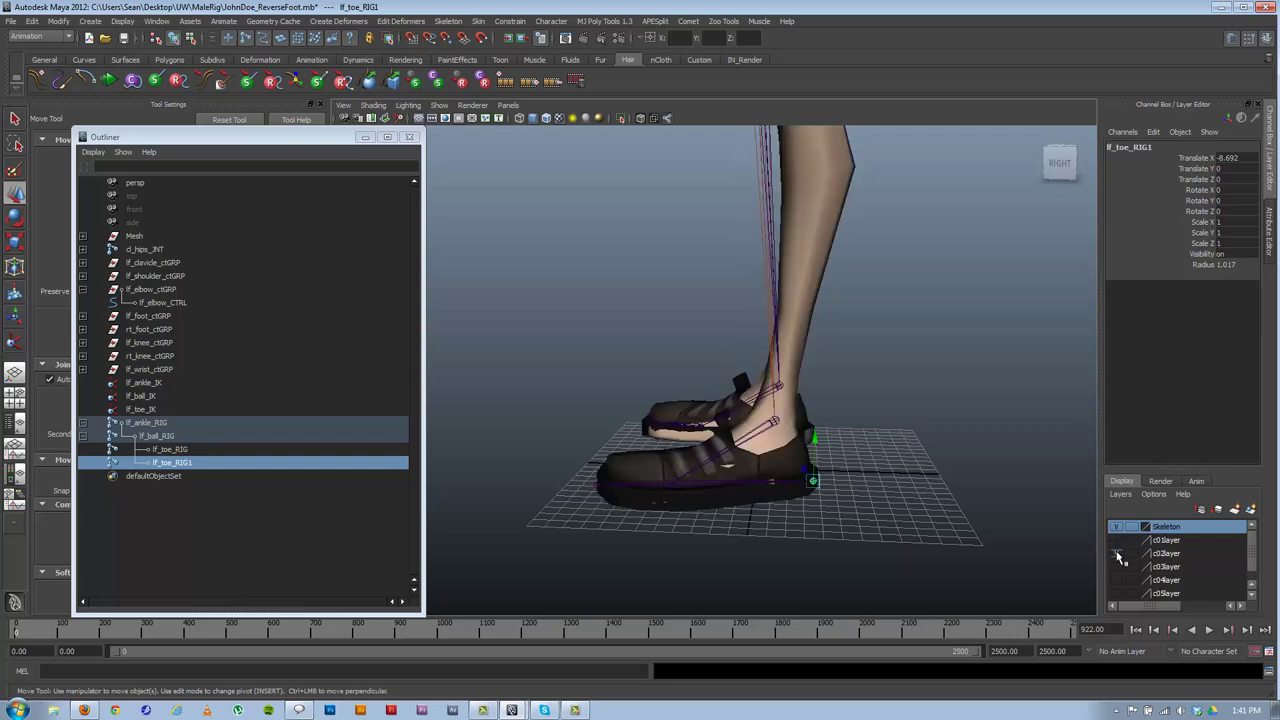
{"action": "left_click", "coordinate": [1117, 553]}
{"action": "left_click", "coordinate": [1117, 567]}
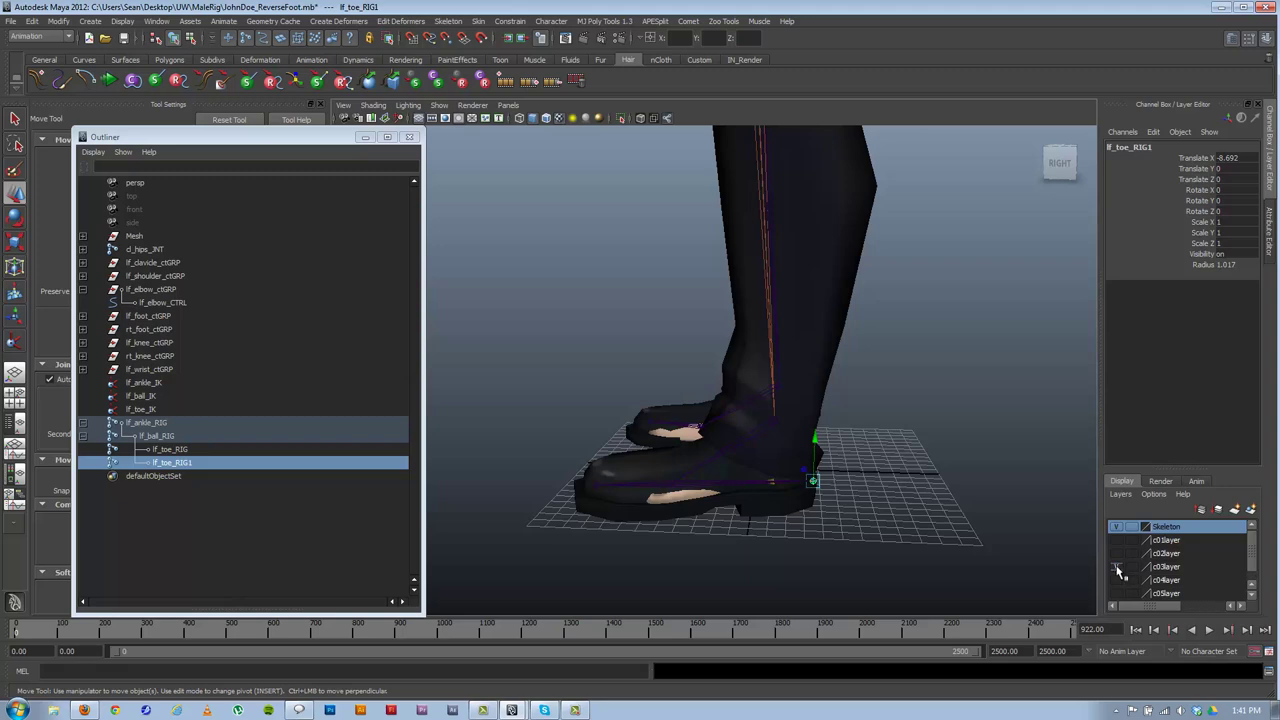
{"action": "left_click", "coordinate": [1117, 567]}
{"action": "left_click", "coordinate": [1117, 580]}
{"action": "left_click", "coordinate": [1117, 580]}
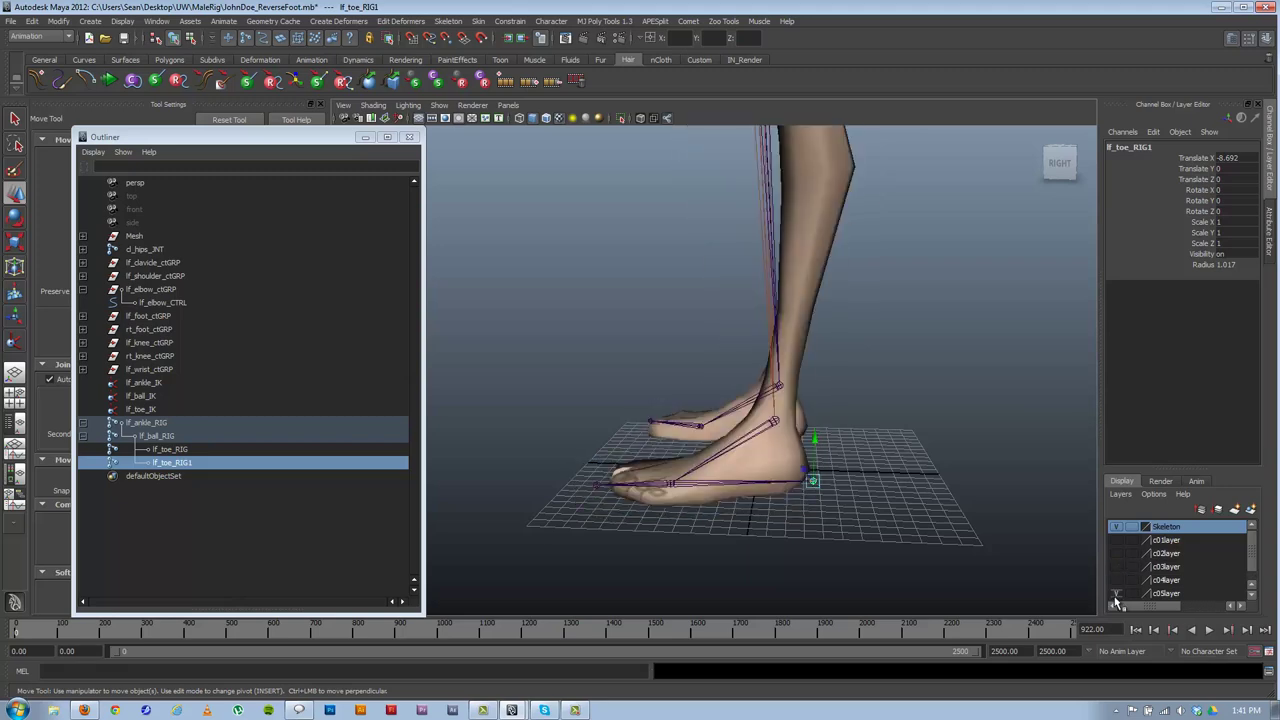
- Move lf_toe_RIG1 back to about -9.28 in Translate X against the c05layer shoe, and compare it with the c04layer shoe
{"action": "left_click", "coordinate": [1116, 593]}
{"action": "left_click_drag", "start_coordinate": [891, 532], "coordinate": [783, 465], "text": "alt"}
{"action": "left_click", "coordinate": [1116, 593]}
{"action": "left_click", "coordinate": [1117, 580]}
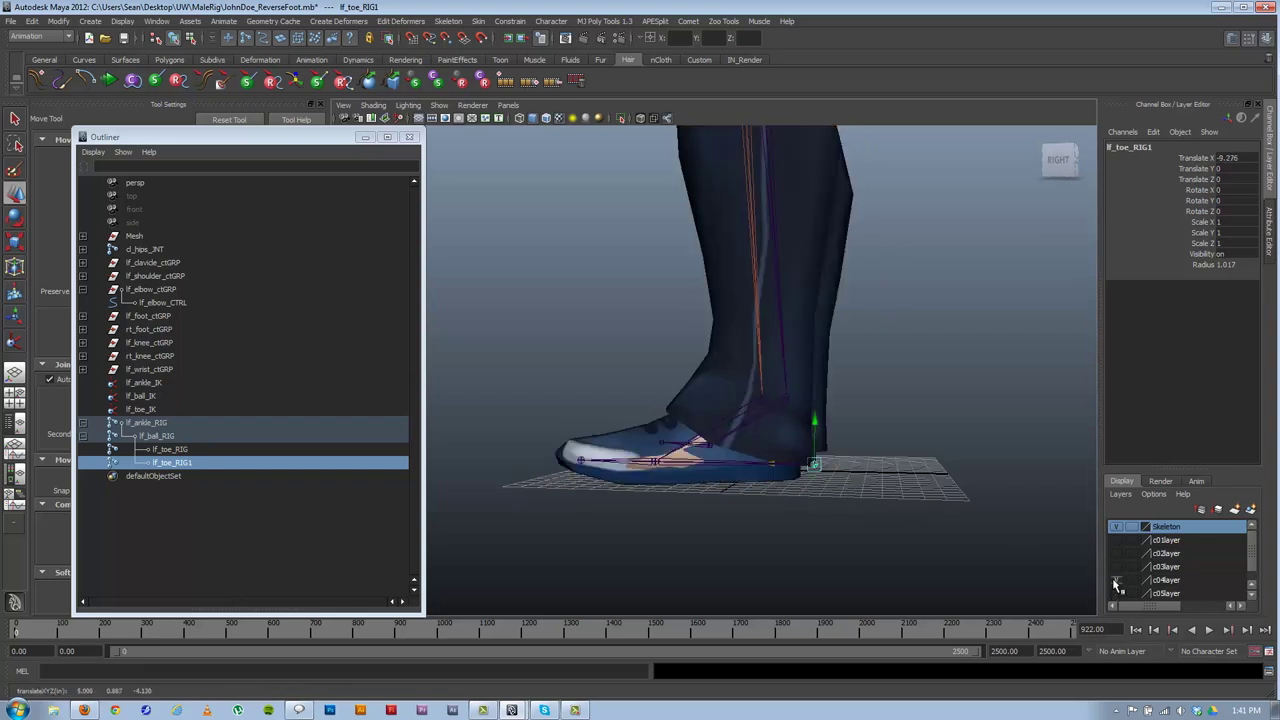
{"action": "left_click", "coordinate": [1117, 580]}
- Refine lf_toe_RIG1's heel position against the c03layer, c02layer and c01layer shoes, placing it at about -8.65 in Translate X with all three hidden
{"action": "left_click", "coordinate": [1114, 566]}
{"action": "left_click", "coordinate": [1117, 567]}
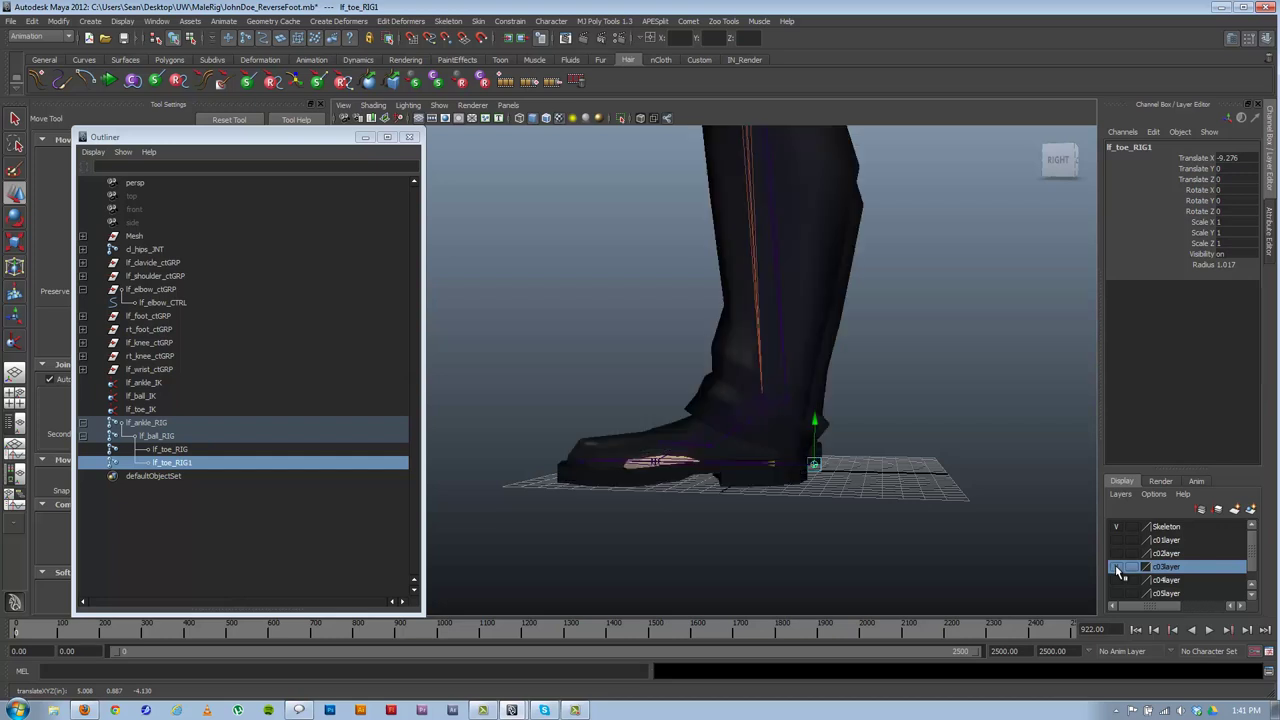
{"action": "left_click_drag", "start_coordinate": [771, 466], "coordinate": [760, 466]}
{"action": "left_click", "coordinate": [1116, 566]}
{"action": "left_click", "coordinate": [1117, 553]}
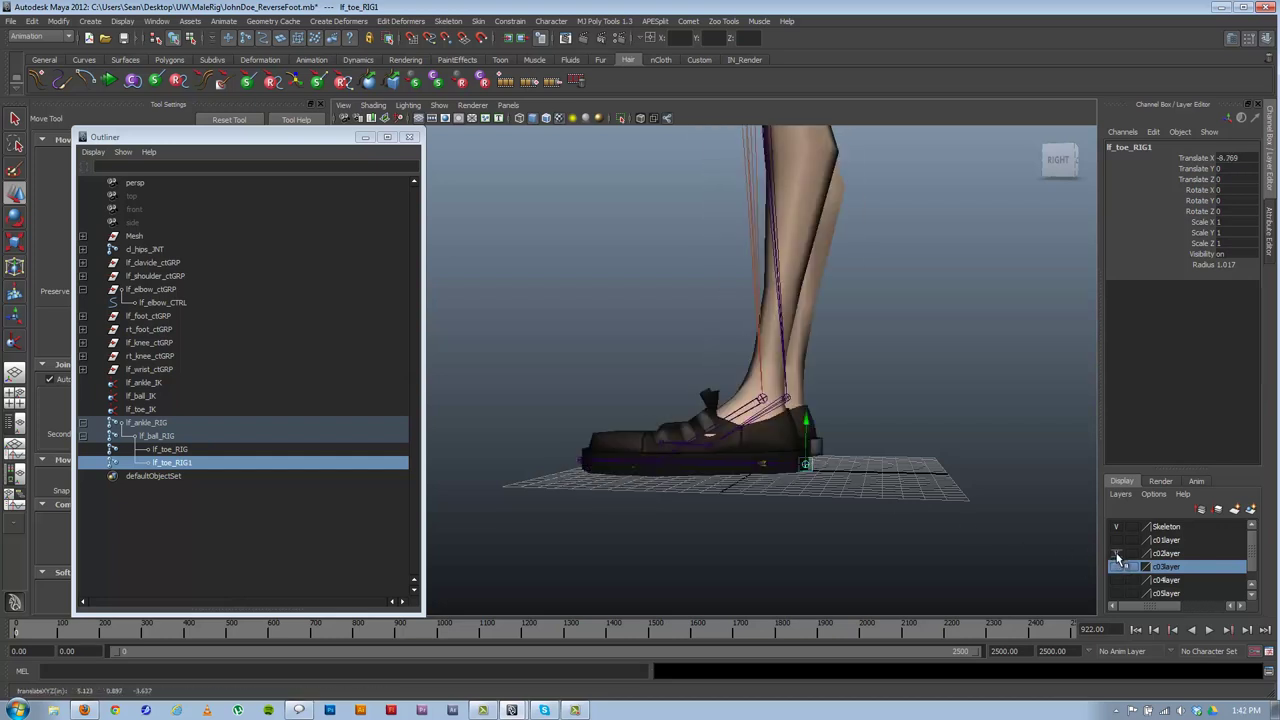
{"action": "left_click", "coordinate": [1117, 553]}
{"action": "left_click", "coordinate": [1117, 540]}
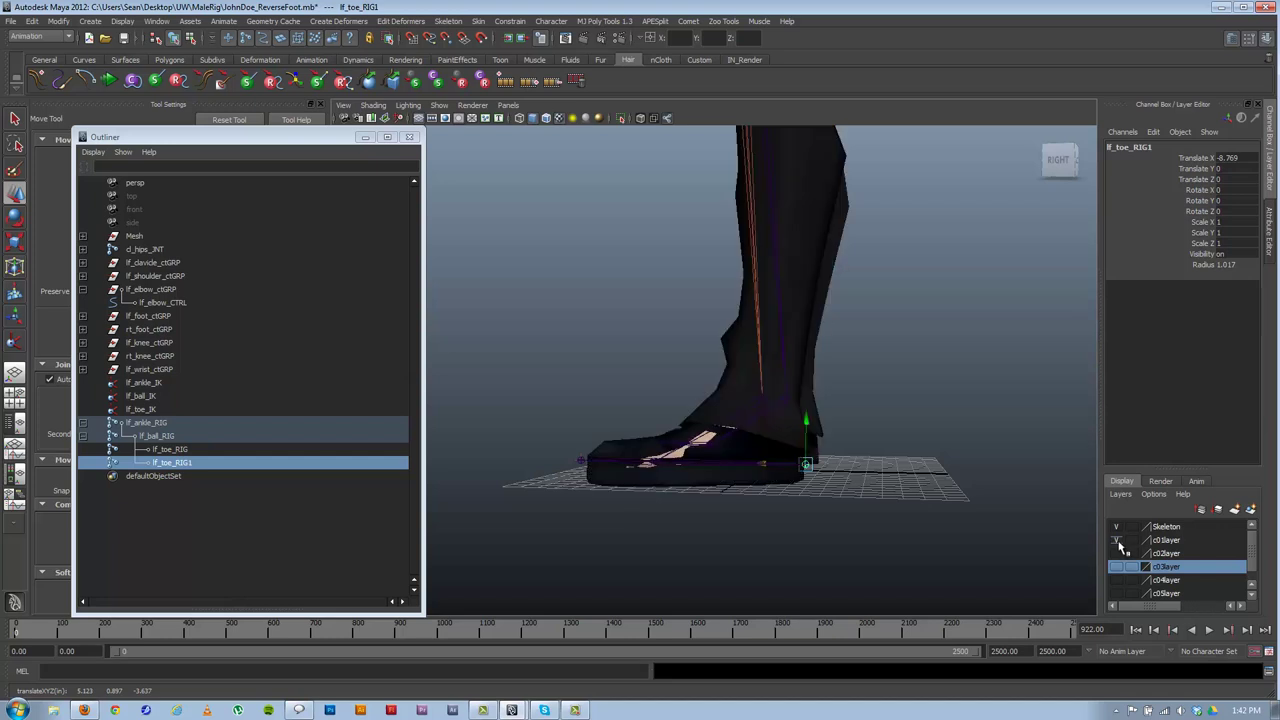
{"action": "left_click", "coordinate": [1117, 540]}
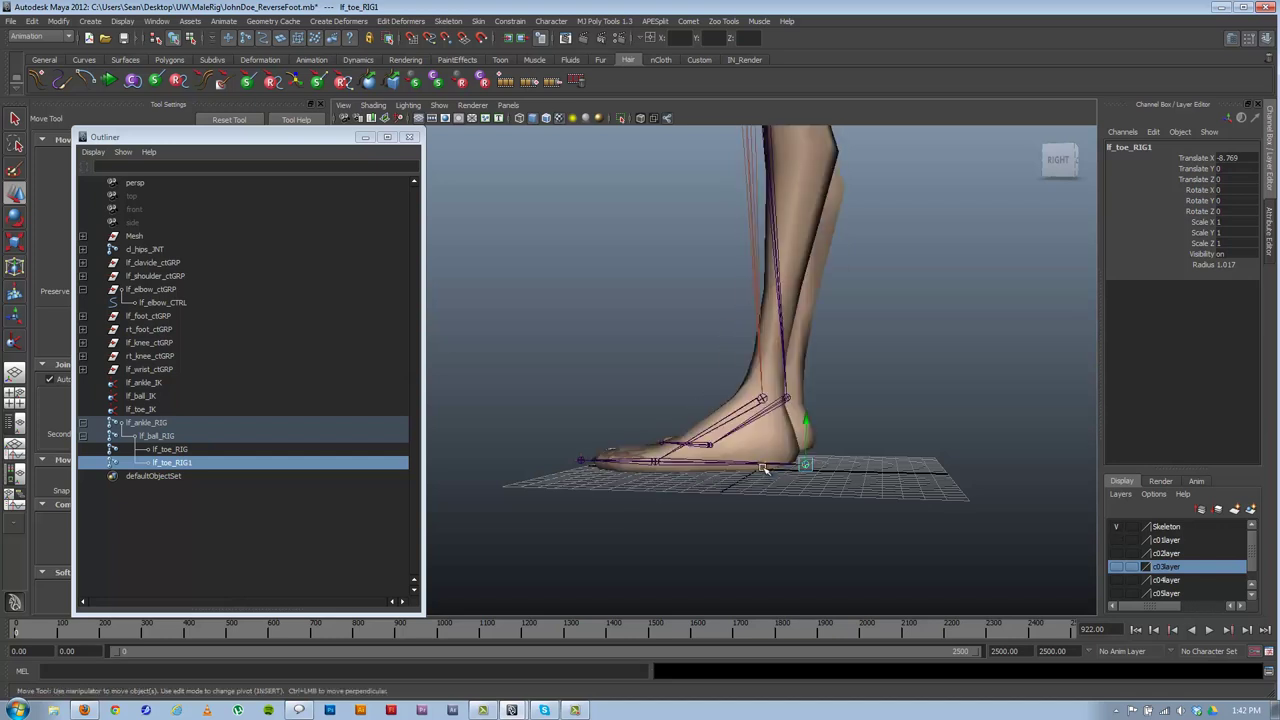
{"action": "left_click_drag", "start_coordinate": [758, 466], "coordinate": [523, 466]}
{"action": "left_click_drag", "start_coordinate": [840, 424], "coordinate": [676, 393], "text": "alt"}
{"action": "right_click_drag", "start_coordinate": [676, 393], "coordinate": [829, 449], "text": "alt"}
{"action": "middle_click_drag", "start_coordinate": [829, 449], "coordinate": [811, 323], "text": "alt"}
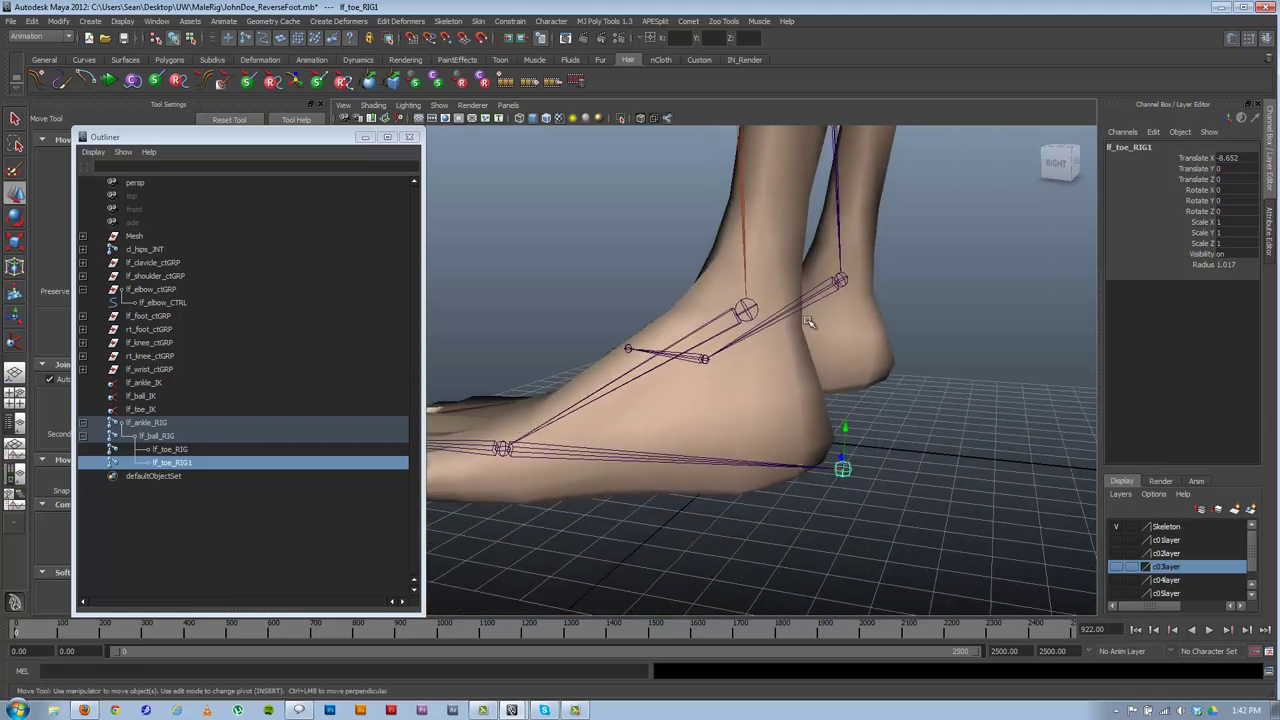
- Rename the heel joint lf_toe_RIG1 as lf_heele_RIG
{"action": "right_click_drag", "start_coordinate": [985, 407], "coordinate": [430, 346], "text": "alt"}
{"action": "right_click_drag", "start_coordinate": [891, 424], "coordinate": [654, 383], "text": "alt"}
{"action": "left_click_drag", "start_coordinate": [654, 383], "coordinate": [700, 394], "text": "alt"}
{"action": "right_click_drag", "start_coordinate": [700, 394], "coordinate": [1164, 470], "text": "alt"}
{"action": "left_click_drag", "start_coordinate": [745, 462], "coordinate": [890, 472], "text": "alt"}
{"action": "right_click_drag", "start_coordinate": [774, 480], "coordinate": [975, 480], "text": "alt"}
{"action": "left_click_drag", "start_coordinate": [739, 422], "coordinate": [648, 472], "text": "alt"}
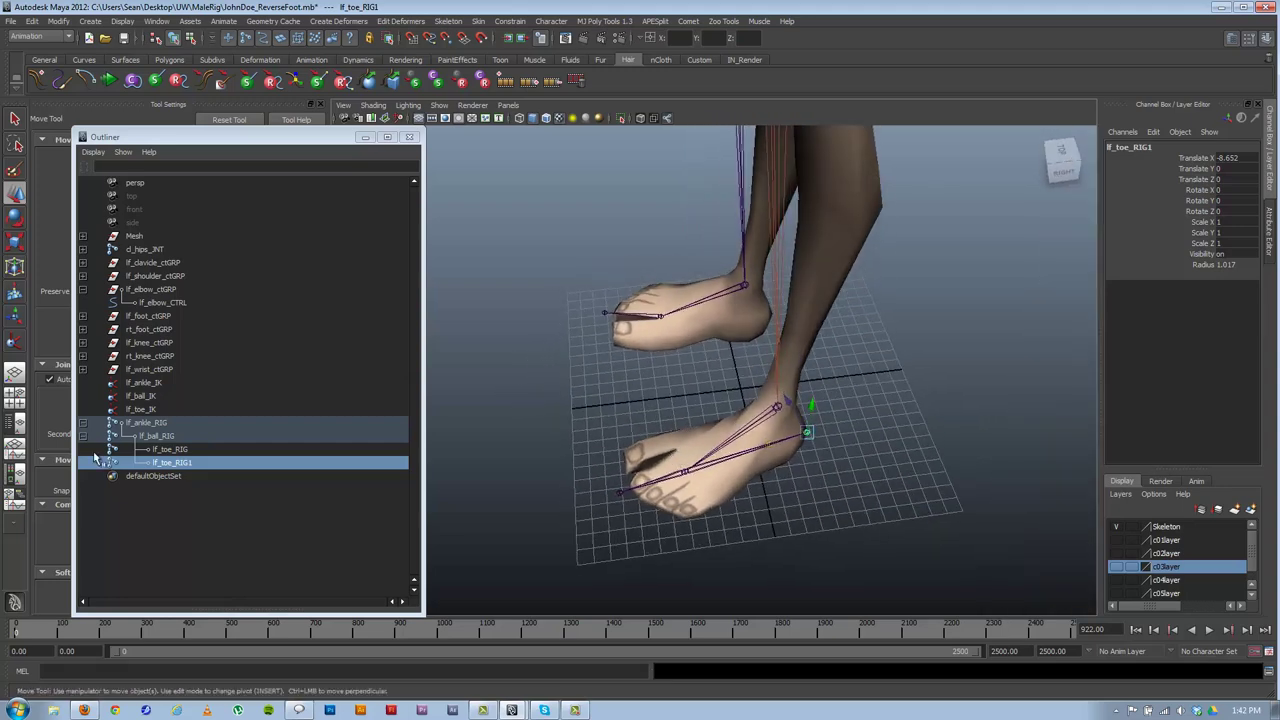
{"action": "double_click", "coordinate": [171, 463]}
{"action": "left_click", "coordinate": [198, 463]}
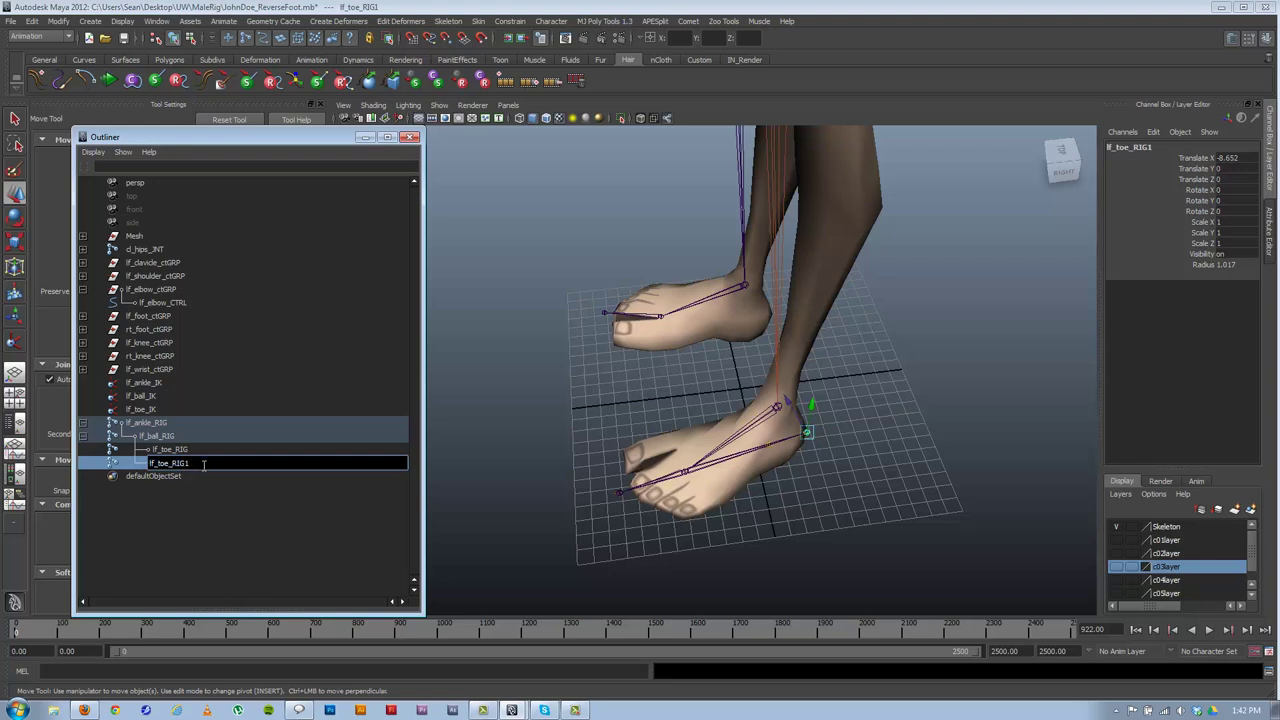
{"action": "key", "text": "BackSpace"}
{"action": "key", "text": "Return"}
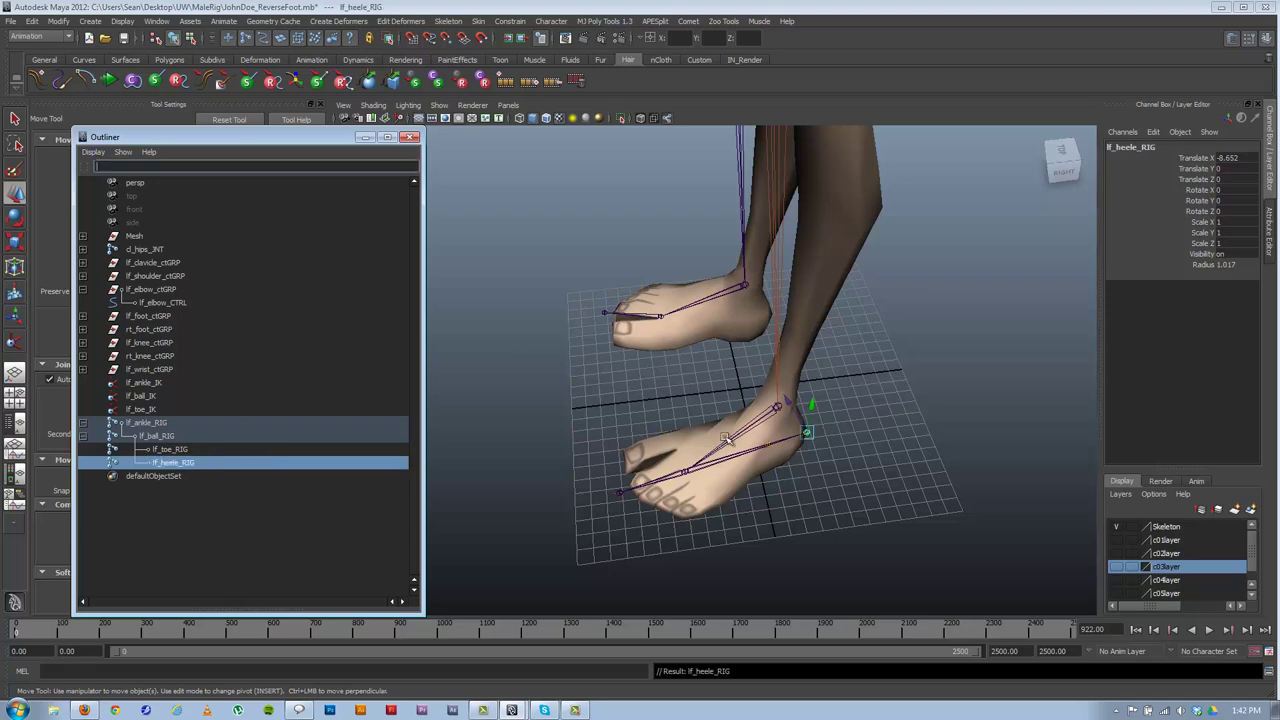
- Hide everything except the lf_ankle_RIG joint chain
{"action": "left_click_drag", "start_coordinate": [600, 440], "coordinate": [651, 441], "text": "alt"}
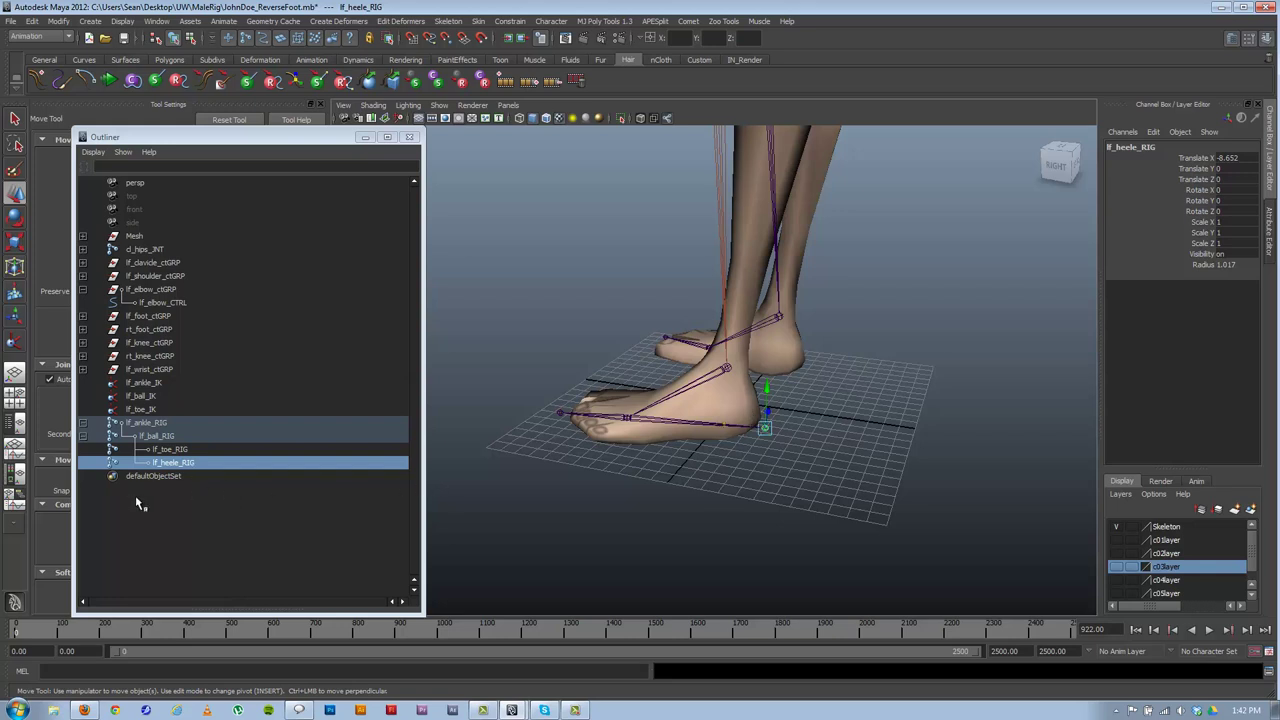
{"action": "left_click", "coordinate": [145, 423]}
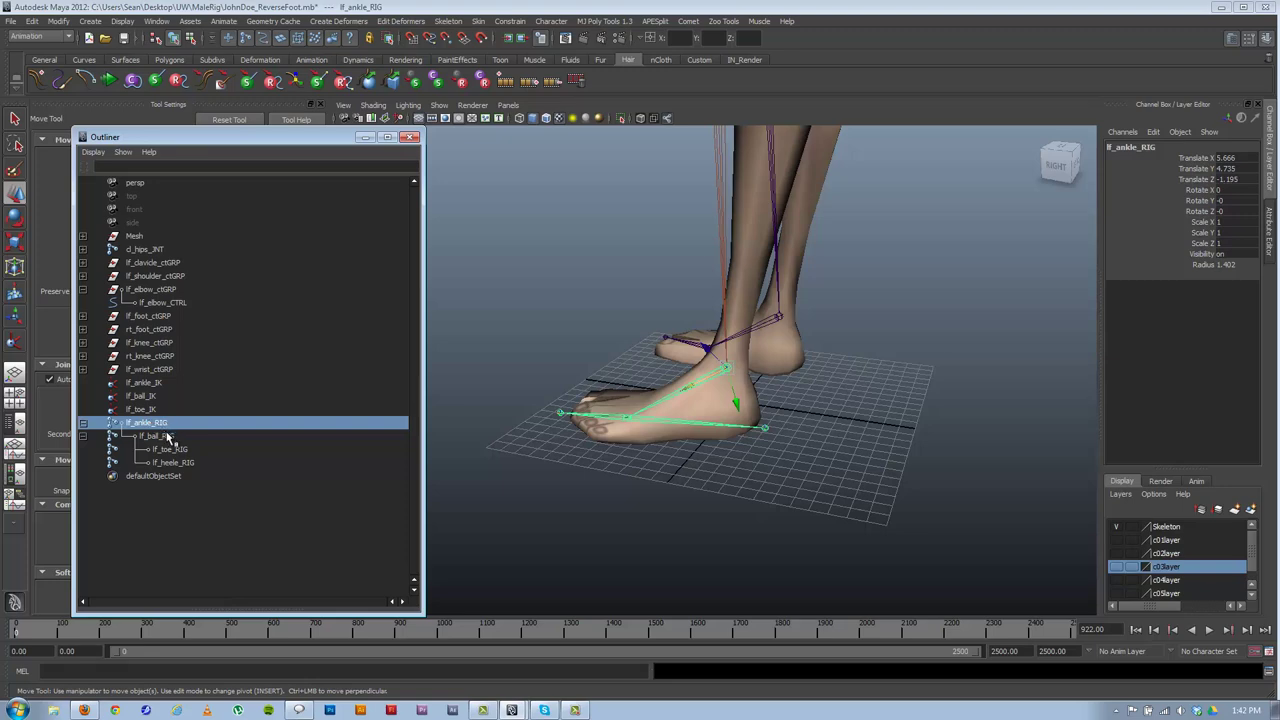
{"action": "key", "text": "alt+h"}
{"action": "left_click_drag", "start_coordinate": [688, 451], "coordinate": [706, 443], "text": "alt"}
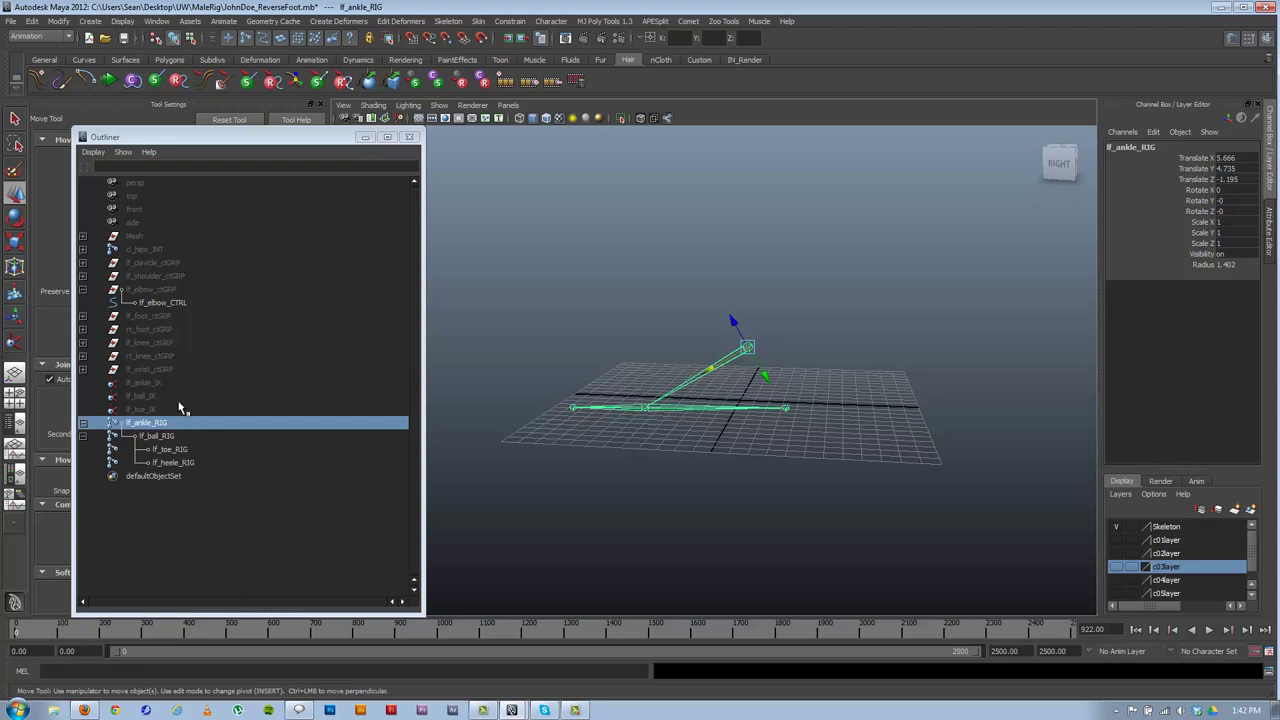
{"action": "key", "text": "ctrl+z"}
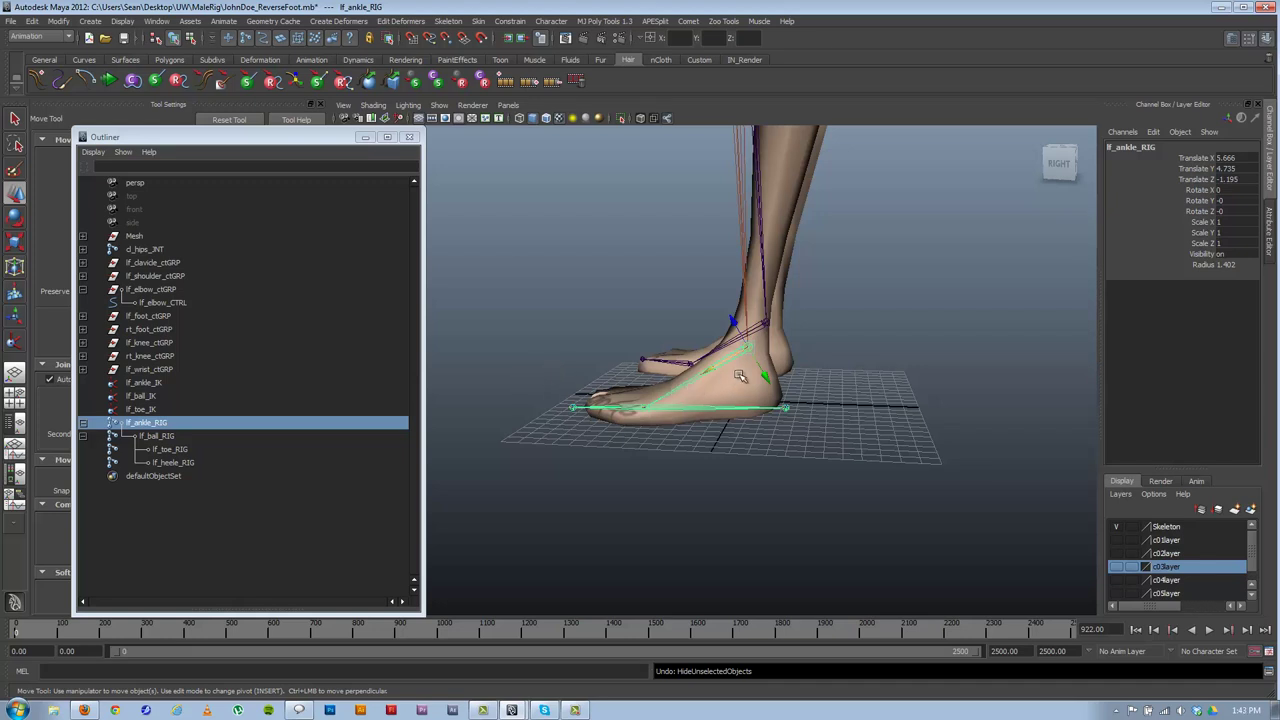
{"action": "key", "text": "alt+h"}
{"action": "left_click_drag", "start_coordinate": [640, 385], "coordinate": [591, 414], "text": "alt"}
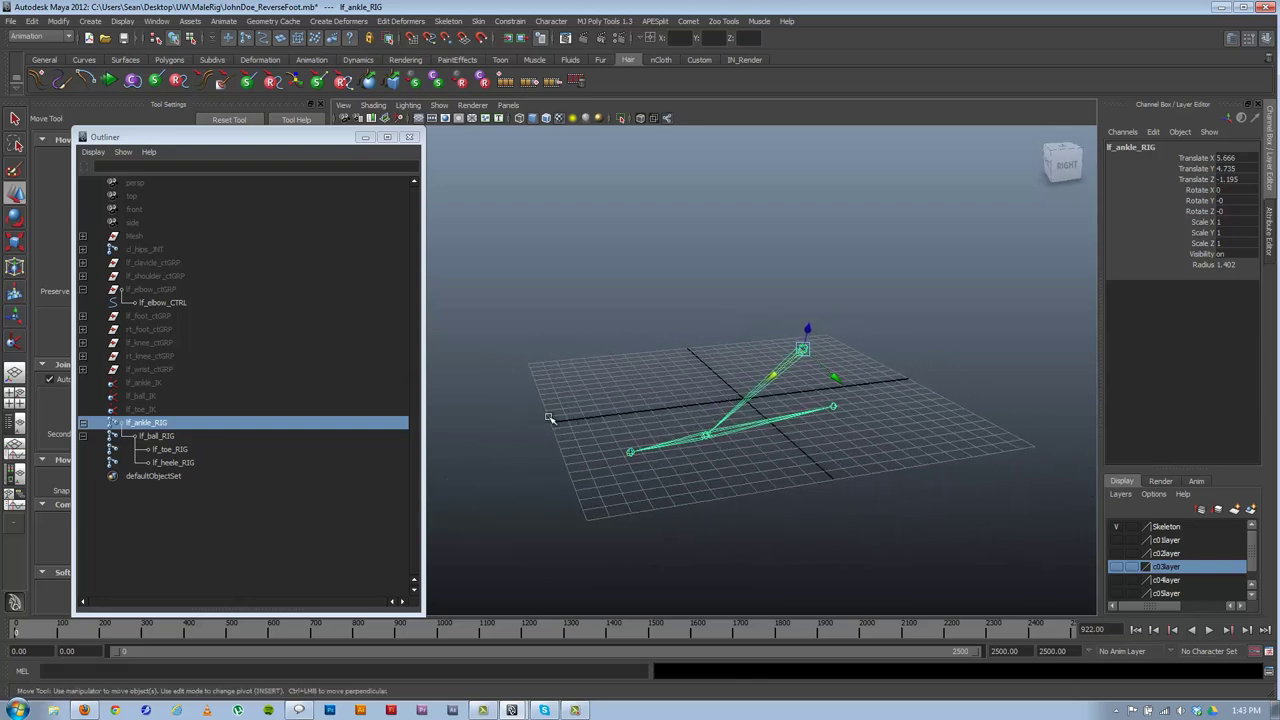
- Unparent lf_ball_RIG, lf_toe_RIG and lf_heele_RIG so the chain's joints all stand separately at the top level
{"action": "left_click", "coordinate": [158, 435]}
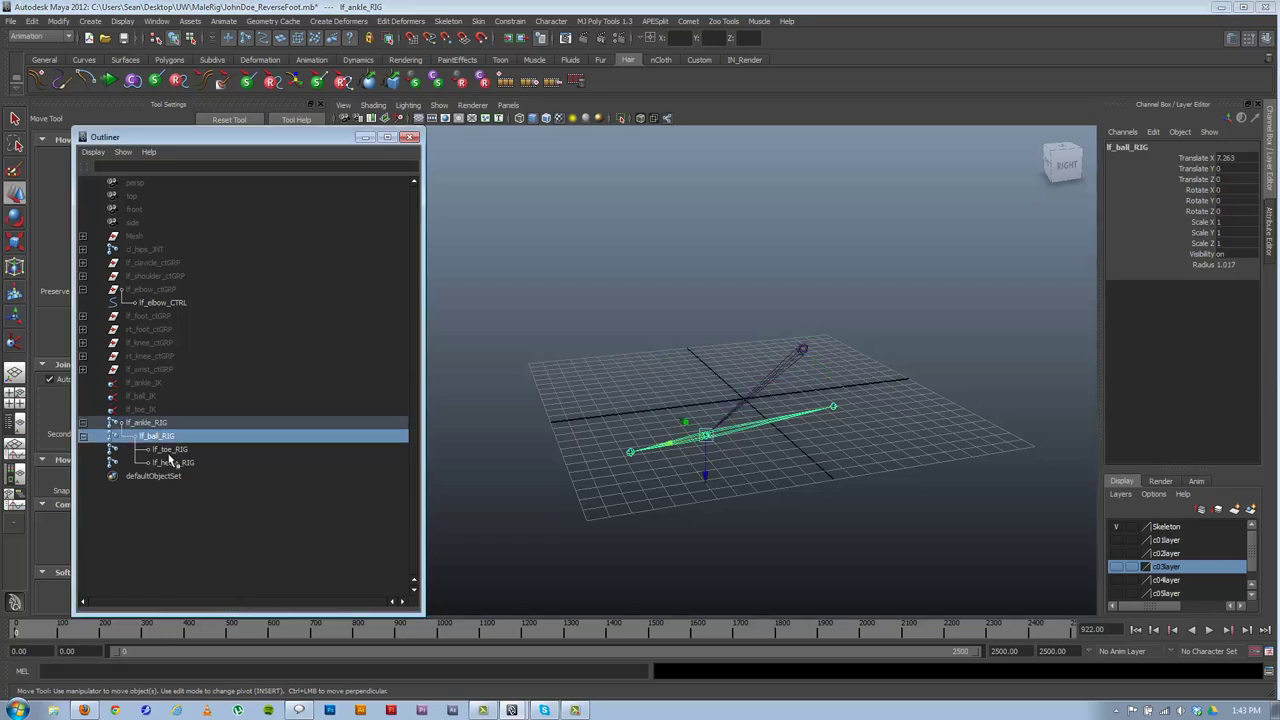
{"action": "left_click", "coordinate": [161, 423]}
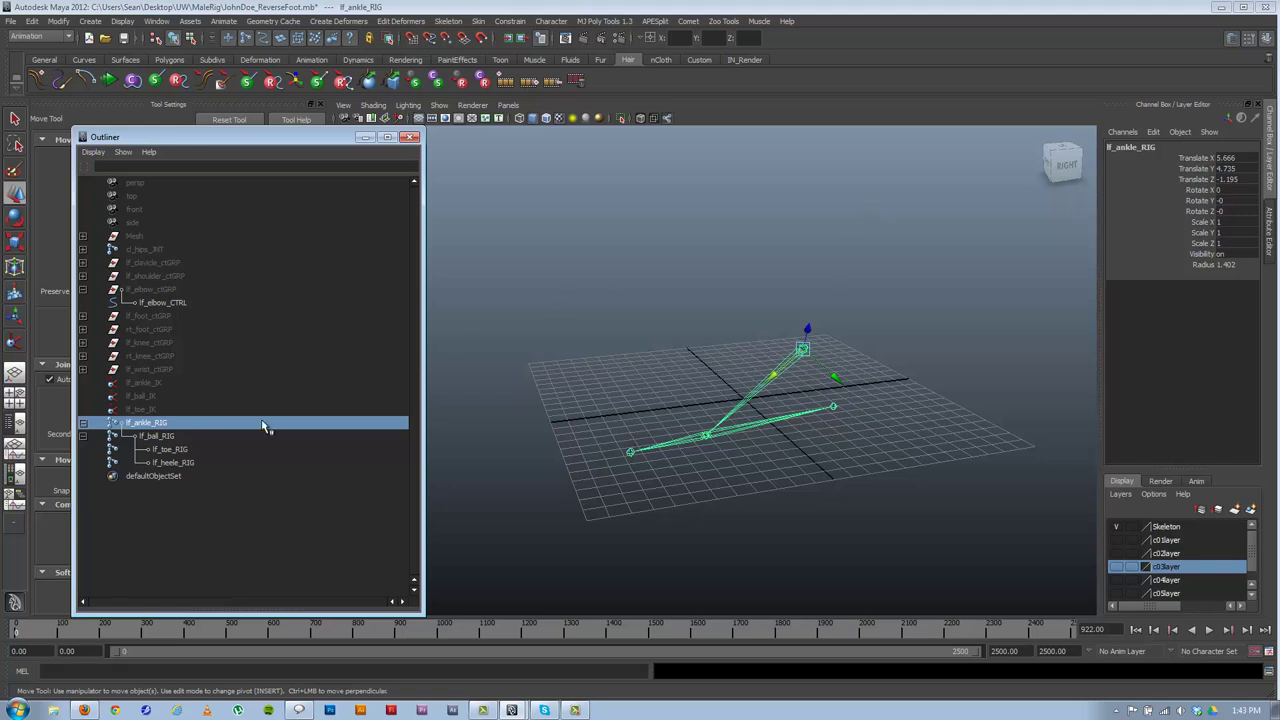
{"action": "left_click", "coordinate": [163, 465], "text": "shift"}
{"action": "left_click", "coordinate": [340, 428], "text": "ctrl"}
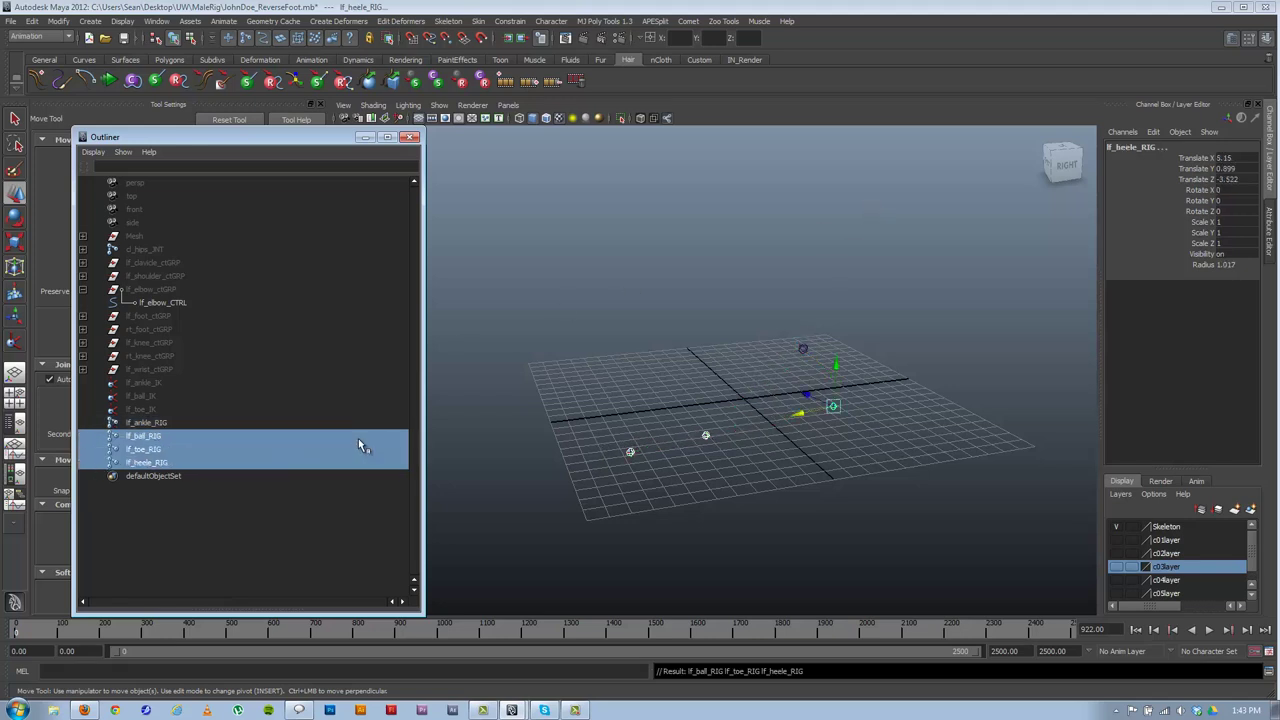
- Rebuild the chain in reverse: parent lf_ankle_RIG under lf_ball_RIG, lf_ball_RIG under lf_toe_RIG, and lf_toe_RIG under lf_heele_RIG
{"action": "left_click", "coordinate": [155, 424]}
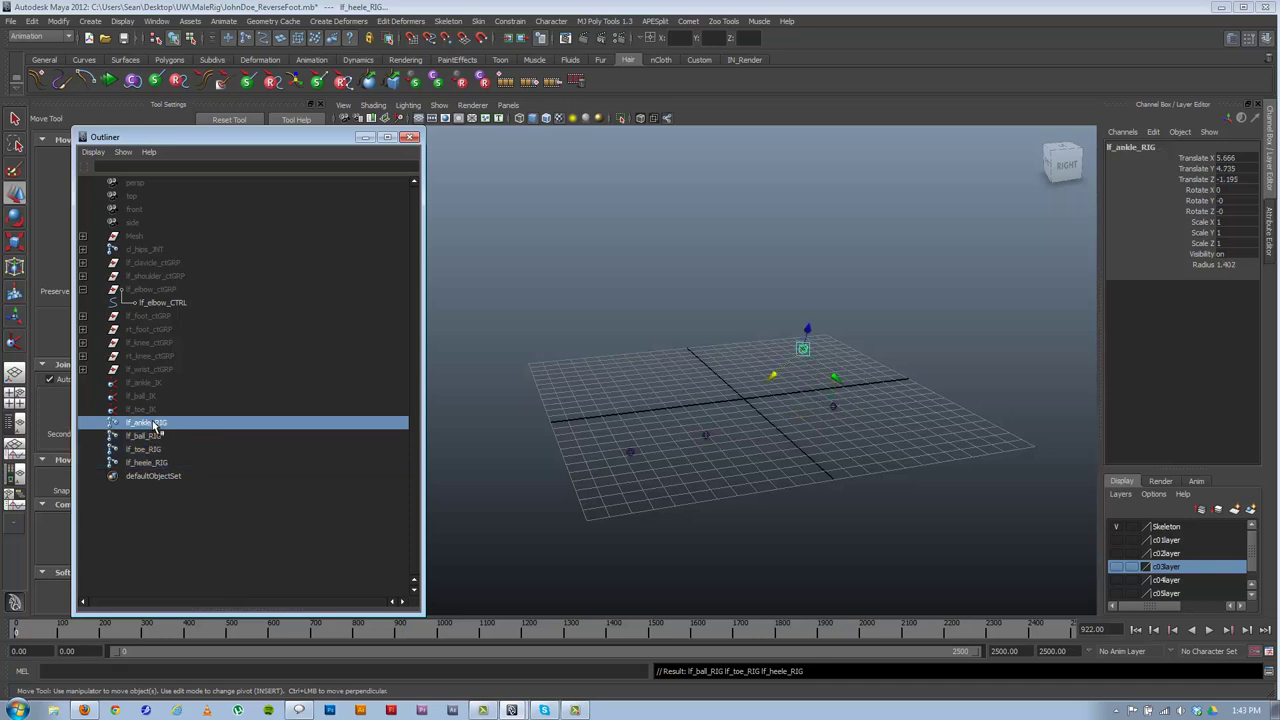
{"action": "middle_click_drag", "start_coordinate": [155, 424], "coordinate": [150, 436]}
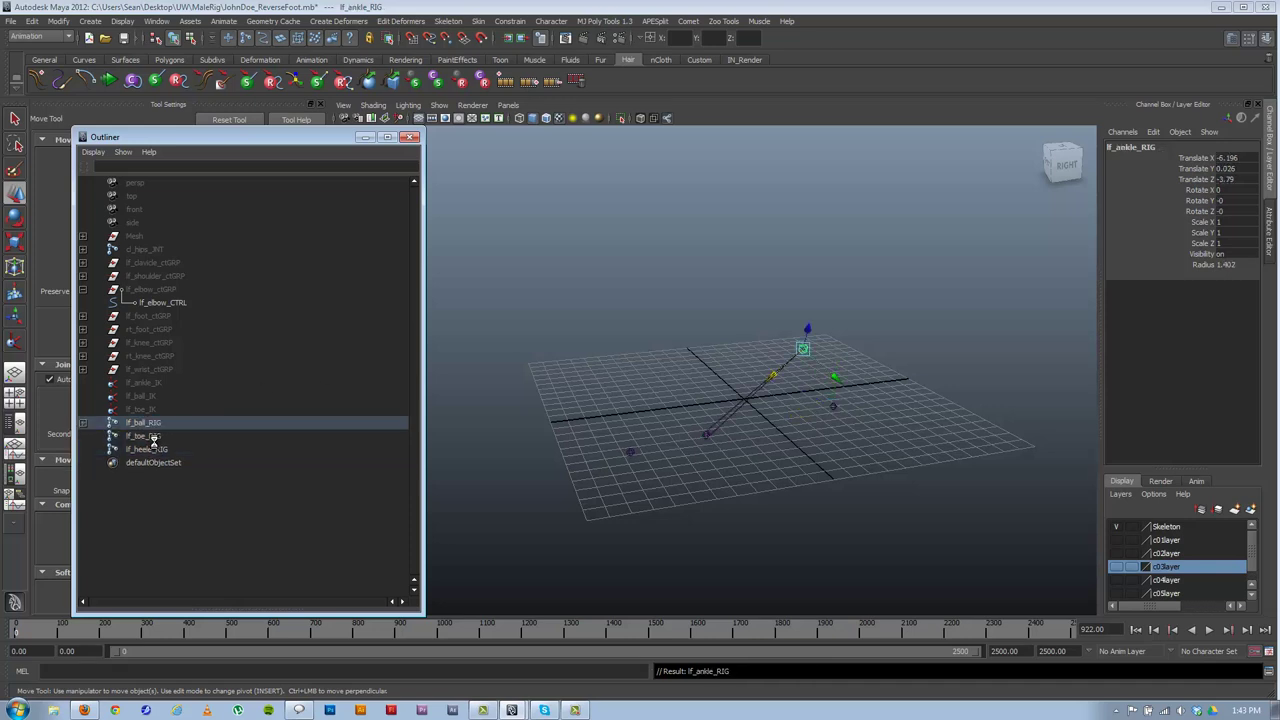
{"action": "left_click", "coordinate": [150, 424]}
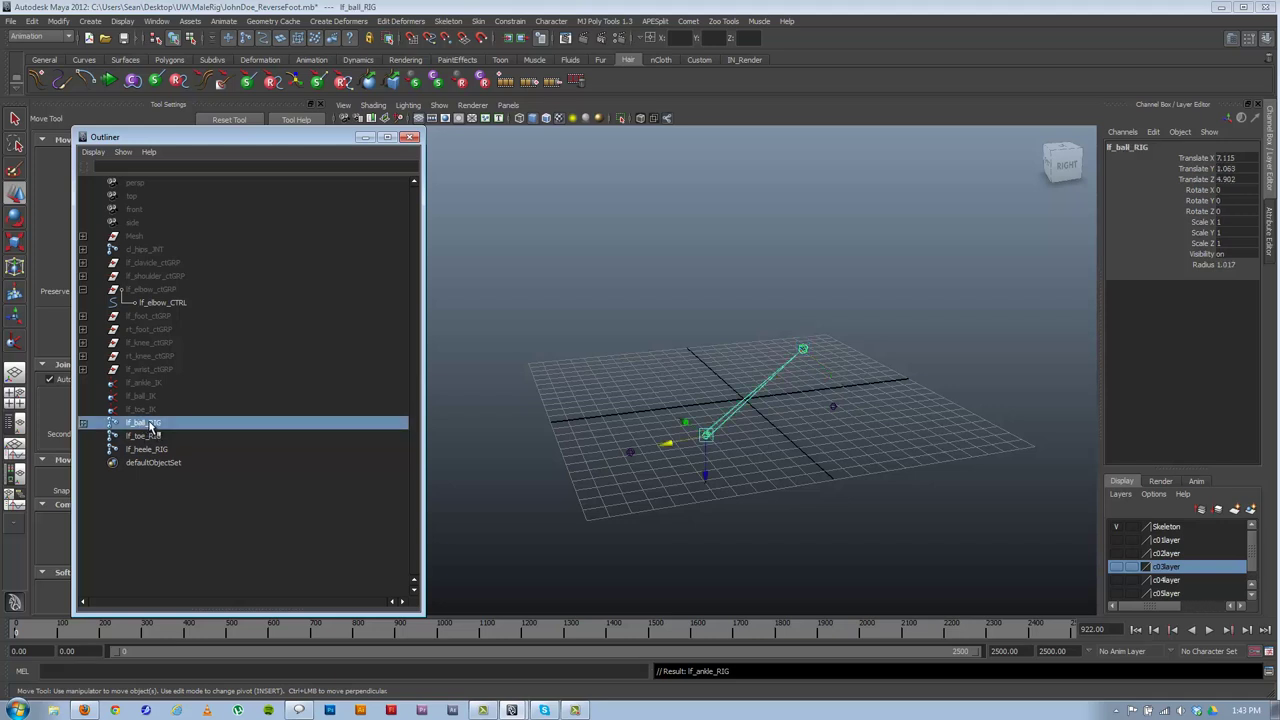
{"action": "mouse_move", "coordinate": [150, 424]}
{"action": "middle_mouse_down"}
{"action": "mouse_move", "coordinate": [146, 447]}
{"action": "mouse_move", "coordinate": [150, 437]}
{"action": "middle_mouse_up"}
{"action": "left_click", "coordinate": [144, 424]}
- Test-rotate lf_ball_RIG by -30 degrees about its Z axis and undo the rotation
{"action": "mouse_move", "coordinate": [672, 459]}
{"action": "left_mouse_down", "text": "alt"}
{"action": "mouse_move", "coordinate": [743, 463]}
{"action": "mouse_move", "coordinate": [687, 448]}
{"action": "left_mouse_up", "text": "alt"}
{"action": "right_click_drag", "start_coordinate": [687, 448], "coordinate": [790, 452], "text": "alt"}
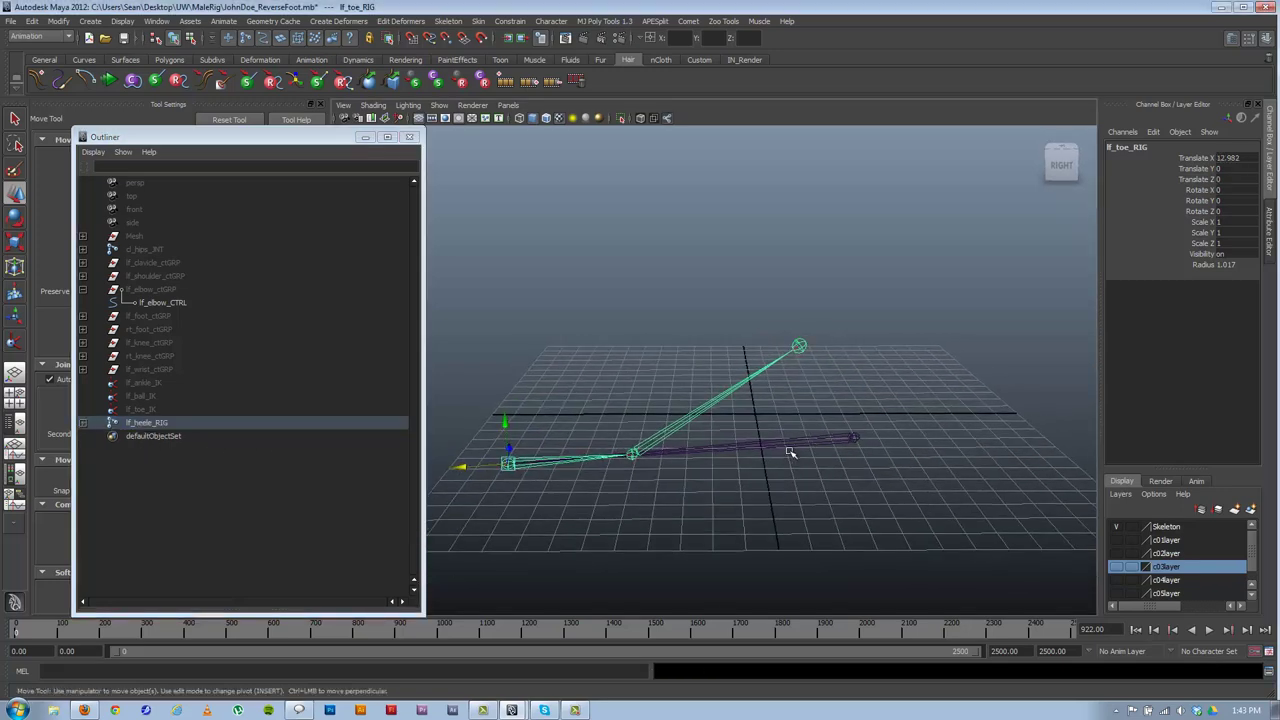
{"action": "left_click", "coordinate": [630, 456]}
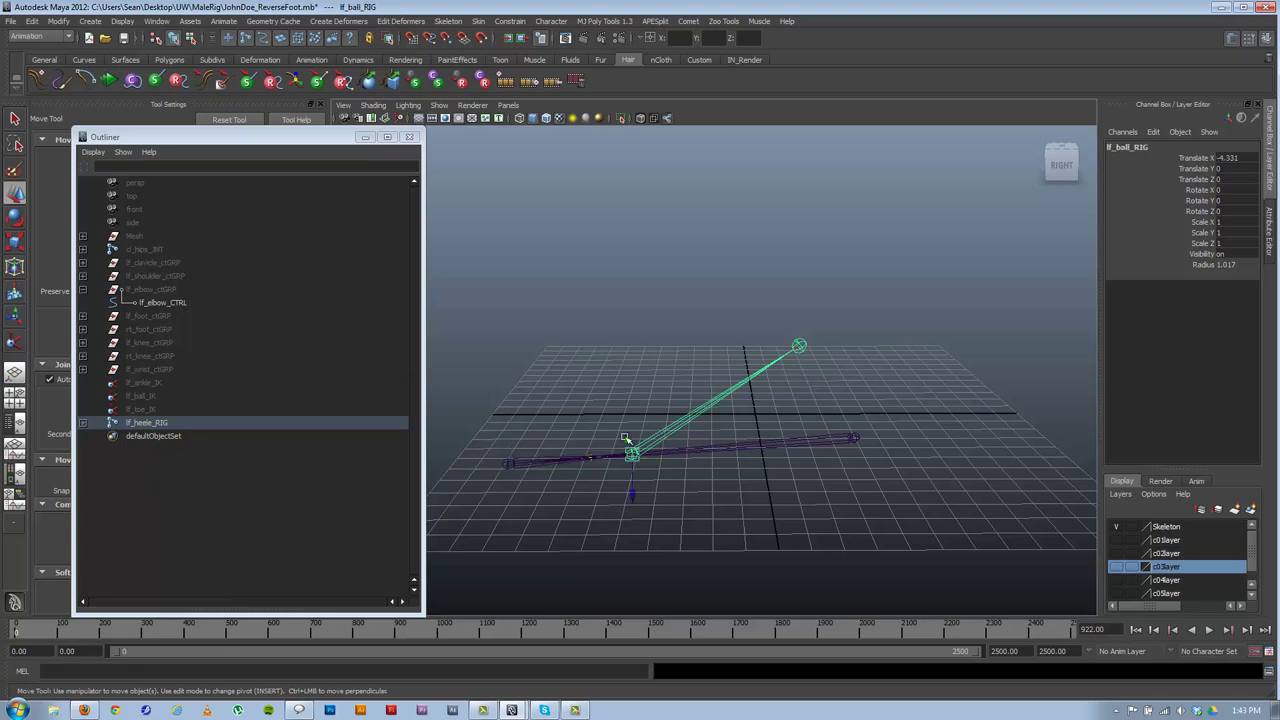
{"action": "key", "text": "e"}
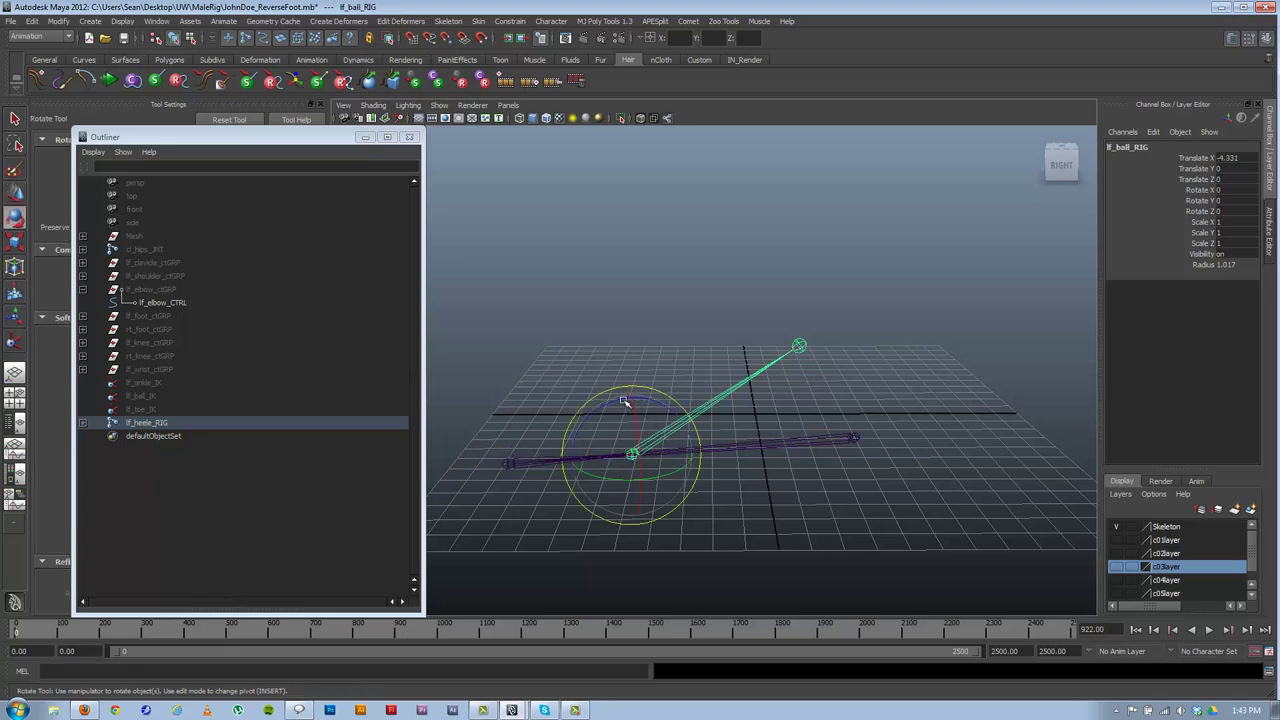
{"action": "left_click_drag", "start_coordinate": [628, 405], "coordinate": [594, 407]}
{"action": "key", "text": "ctrl+z"}
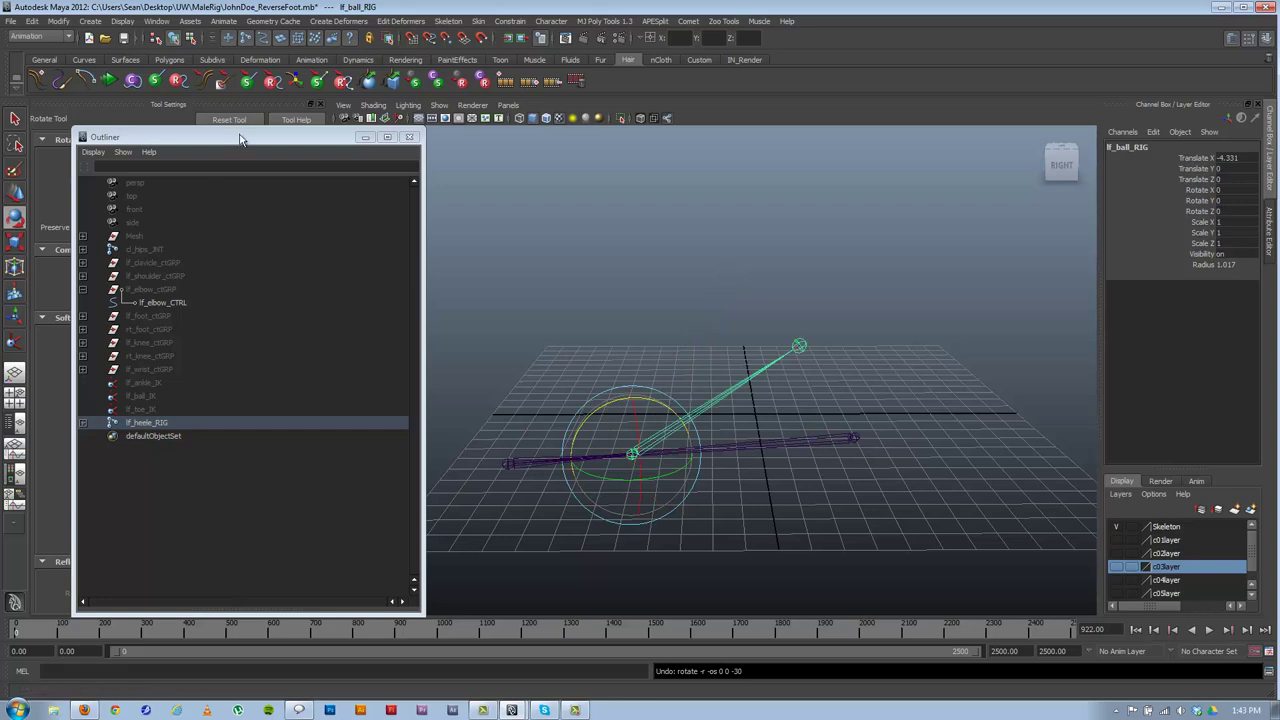
- Turn off discrete rotation, test-rotate lf_ball_RIG to about -40 degrees in Rotate Z, and undo the rotation
{"action": "left_click_drag", "start_coordinate": [243, 136], "coordinate": [218, 289]}
{"action": "left_click", "coordinate": [130, 181]}
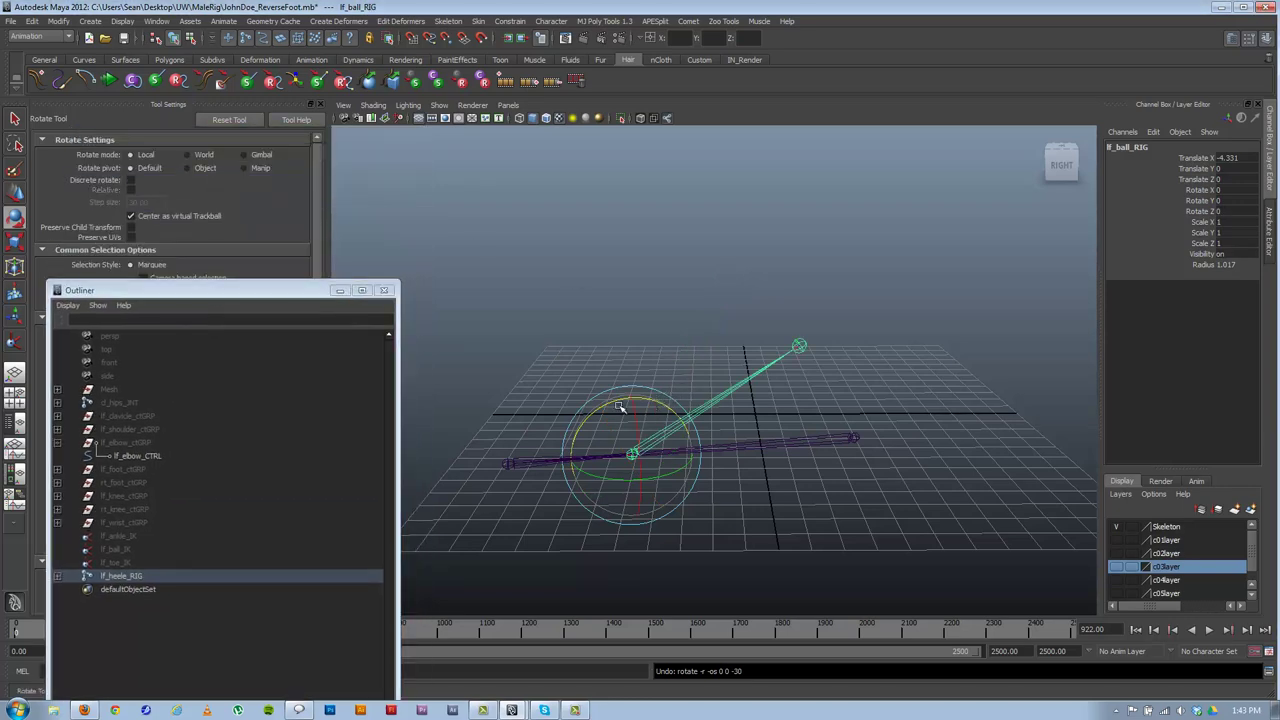
{"action": "left_click_drag", "start_coordinate": [620, 407], "coordinate": [648, 401]}
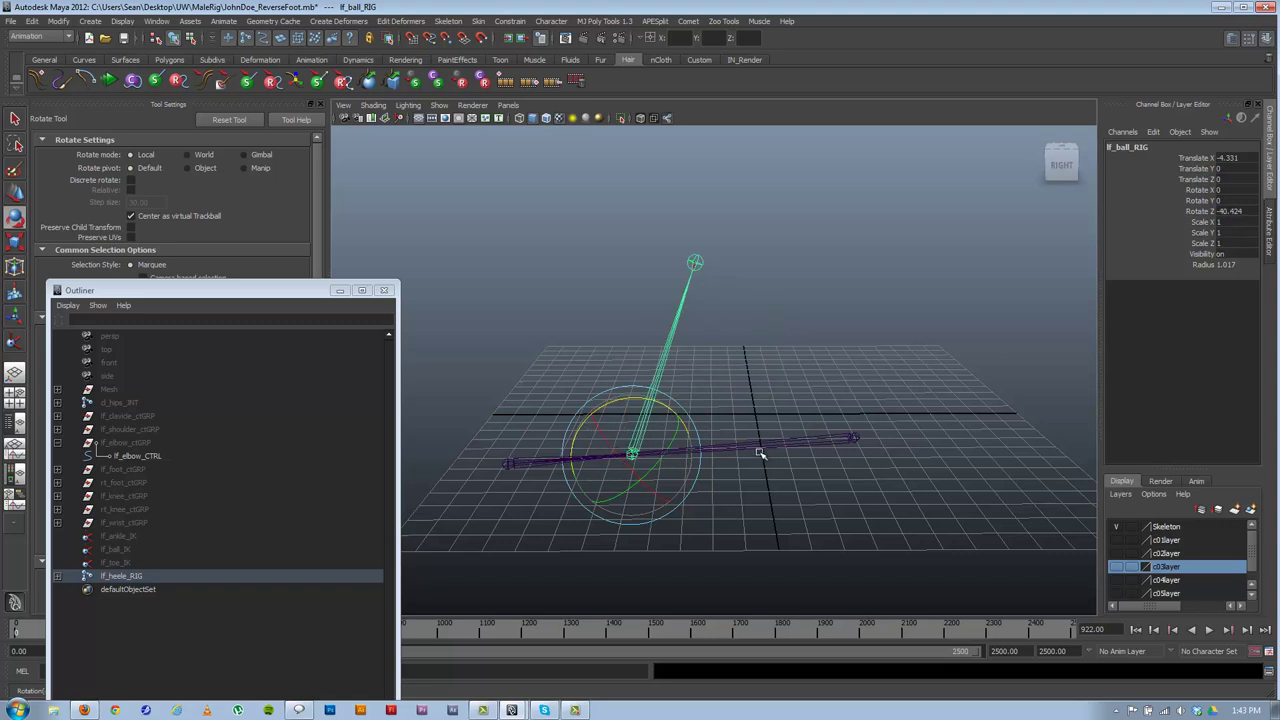
{"action": "key", "text": "ctrl+z"}
- Test-rotate lf_toe_RIG by about 34 degrees around its Y axis and undo the rotation
{"action": "key", "text": "Down"}
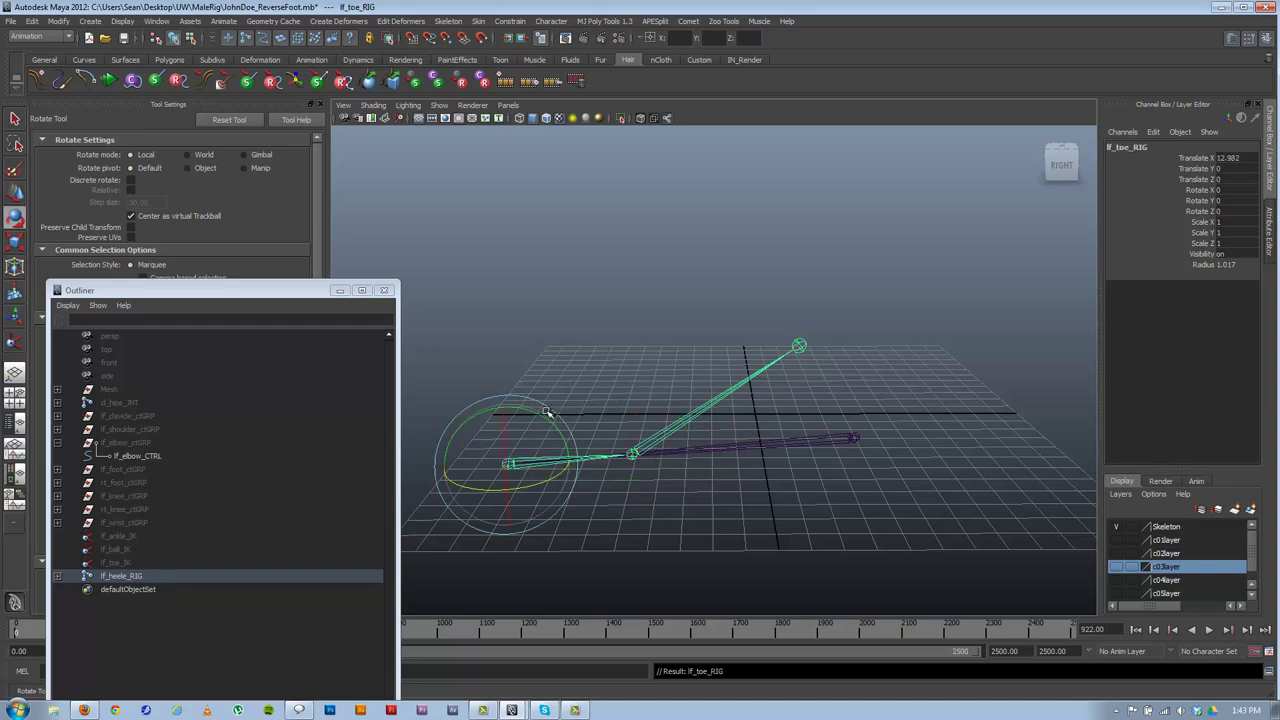
{"action": "left_click_drag", "start_coordinate": [538, 412], "coordinate": [501, 392]}
{"action": "key", "text": "ctrl+z"}
- Unhide the character mesh, skeleton, control groups and IK handles around the reversed foot chain
{"action": "left_click", "coordinate": [340, 290]}
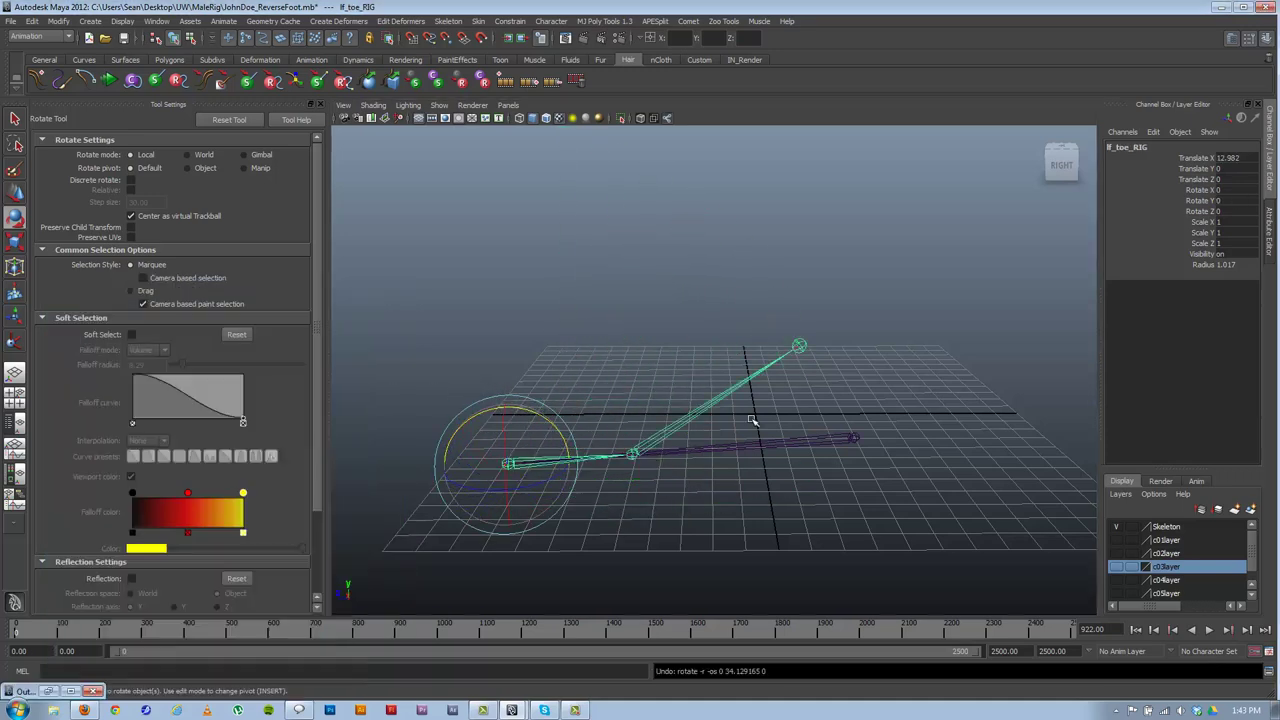
{"action": "left_click_drag", "start_coordinate": [754, 420], "coordinate": [672, 409], "text": "alt"}
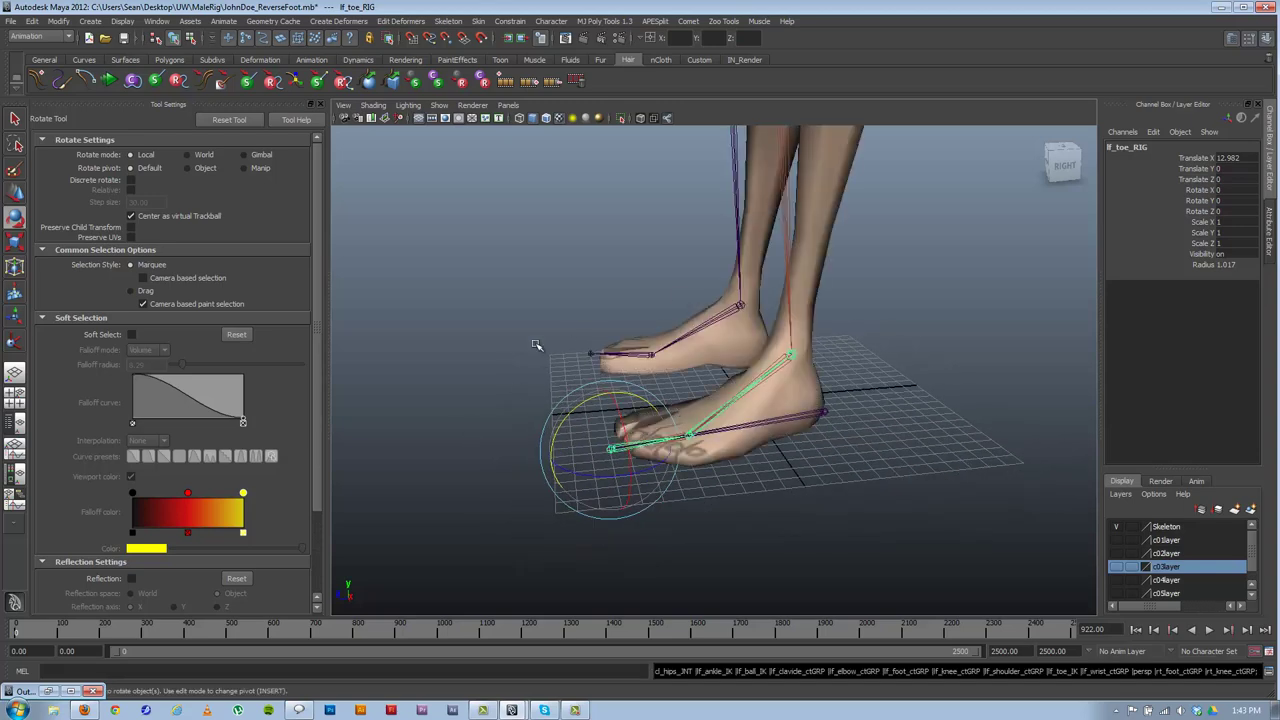
{"action": "left_click_drag", "start_coordinate": [606, 483], "coordinate": [617, 486], "text": "alt"}
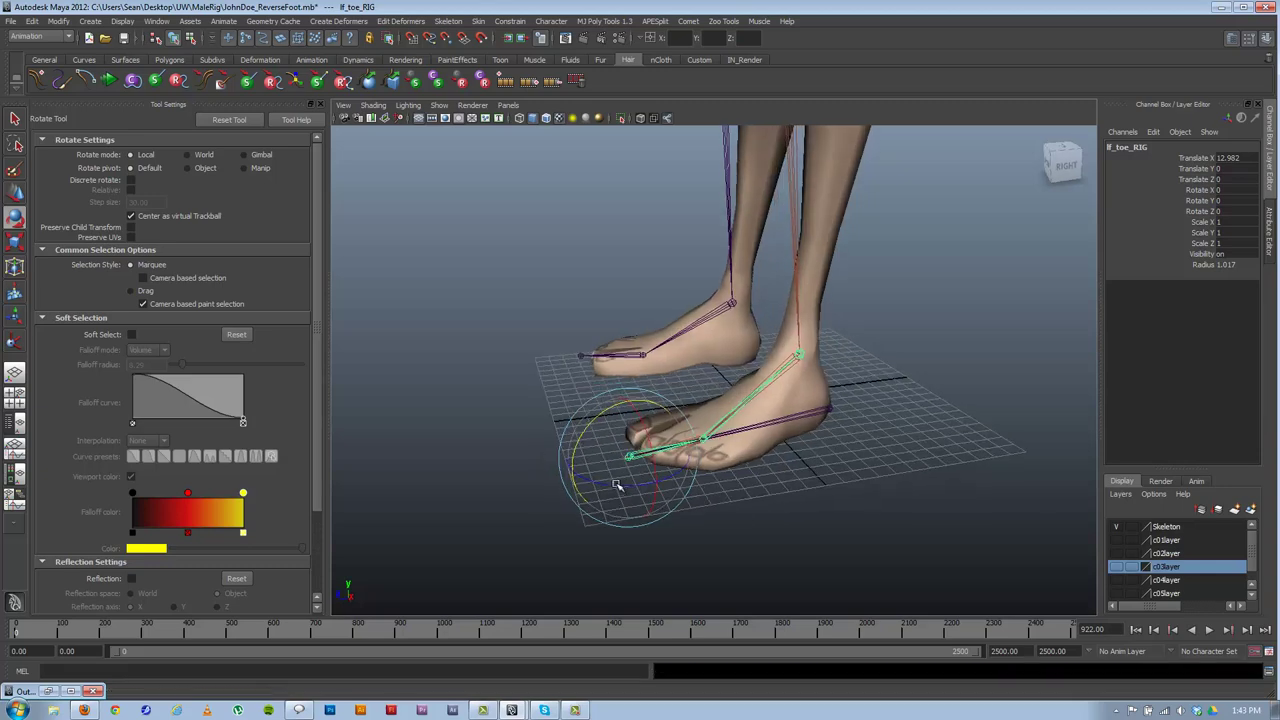
{"action": "right_click_drag", "start_coordinate": [617, 486], "coordinate": [688, 551], "text": "alt"}
{"action": "middle_click_drag", "start_coordinate": [661, 534], "coordinate": [654, 468], "text": "alt"}
{"action": "mouse_move", "coordinate": [714, 491]}
{"action": "left_mouse_down", "text": "alt"}
{"action": "mouse_move", "coordinate": [688, 489]}
{"action": "mouse_move", "coordinate": [697, 479]}
{"action": "left_mouse_up", "text": "alt"}
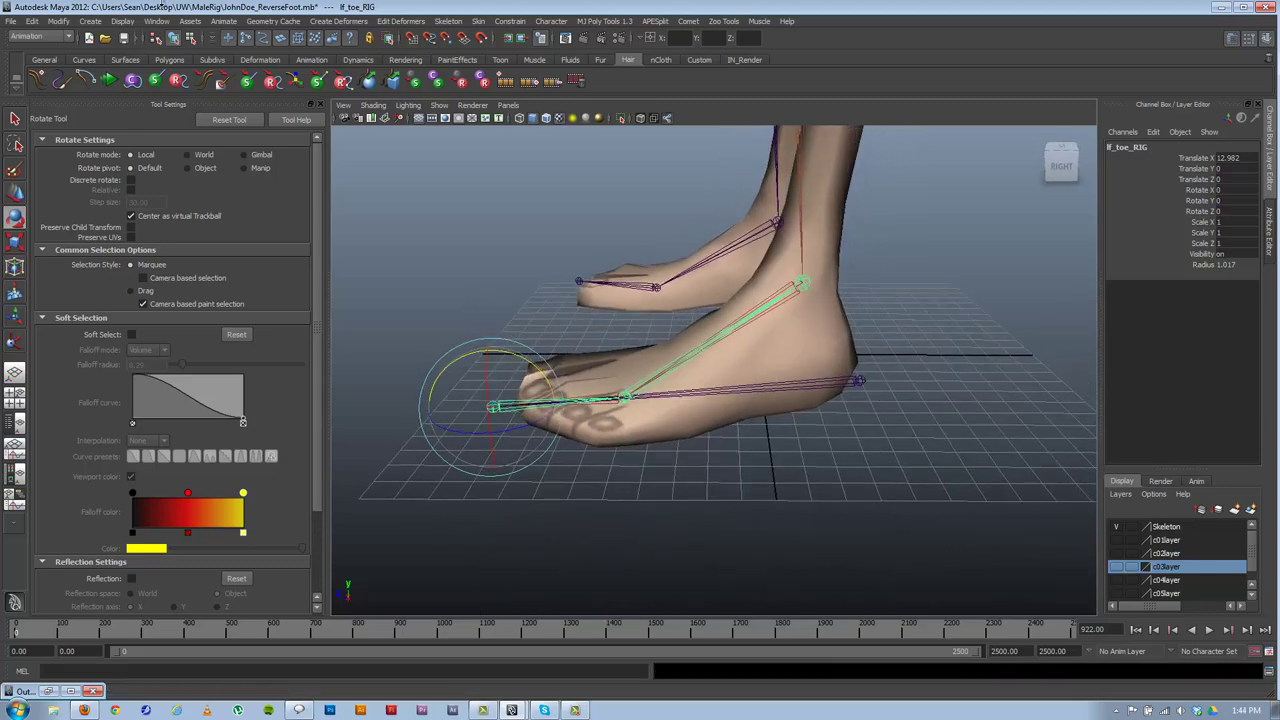
- Expand the full lf_heele_RIG hierarchy in the Outliner and parent lf_ankle_IK under lf_ankle_RIG
{"action": "left_click", "coordinate": [189, 21]}
{"action": "mouse_move", "coordinate": [157, 21]}
{"action": "left_click", "coordinate": [176, 118]}
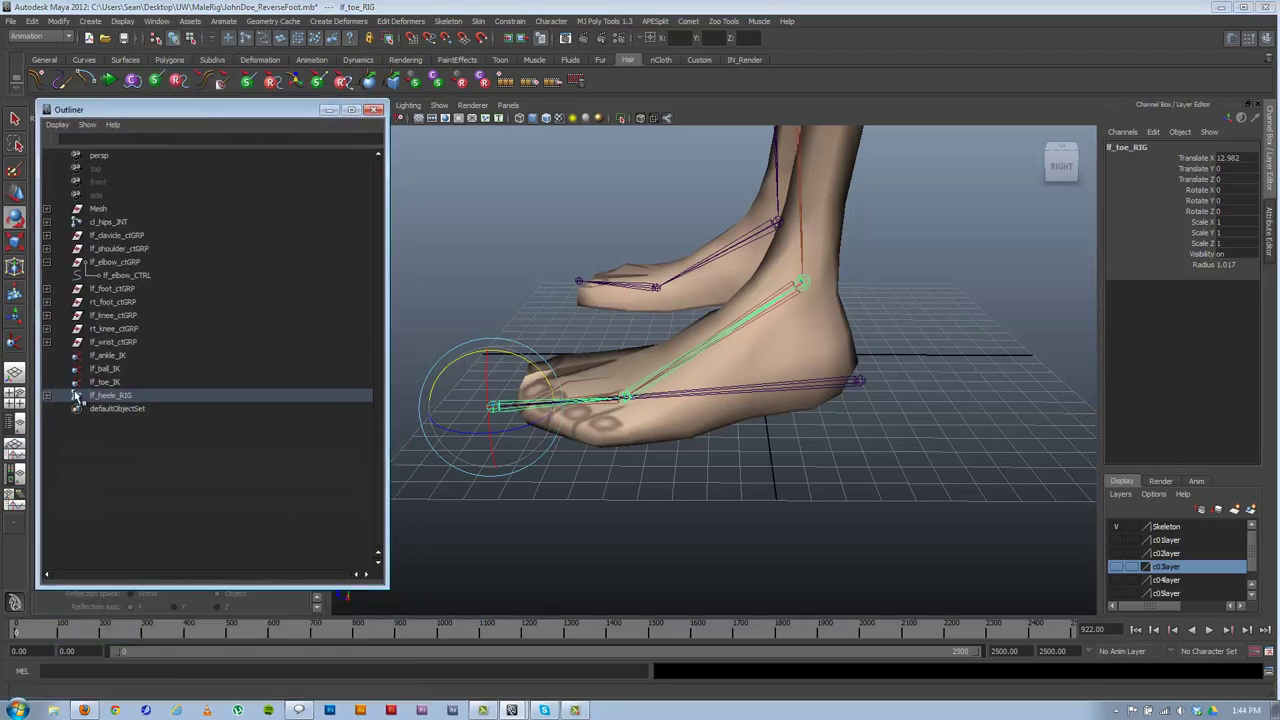
{"action": "left_click", "coordinate": [47, 396], "text": "shift"}
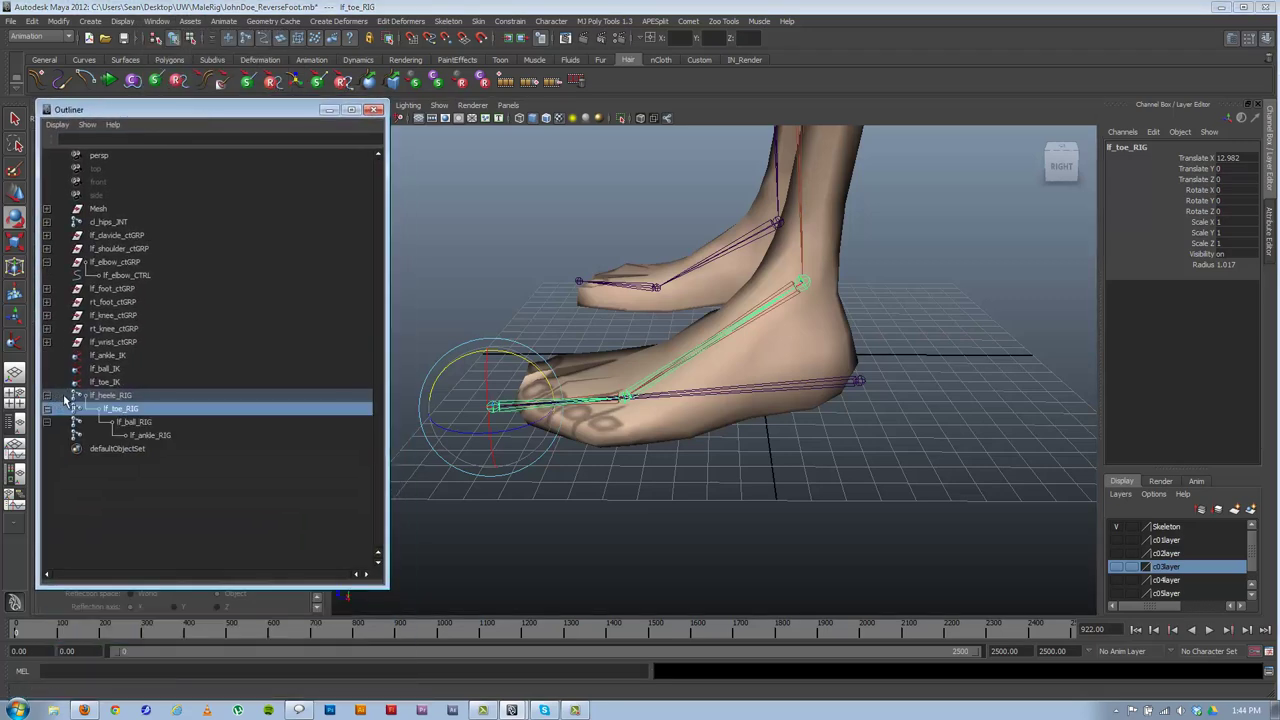
{"action": "left_click", "coordinate": [115, 357]}
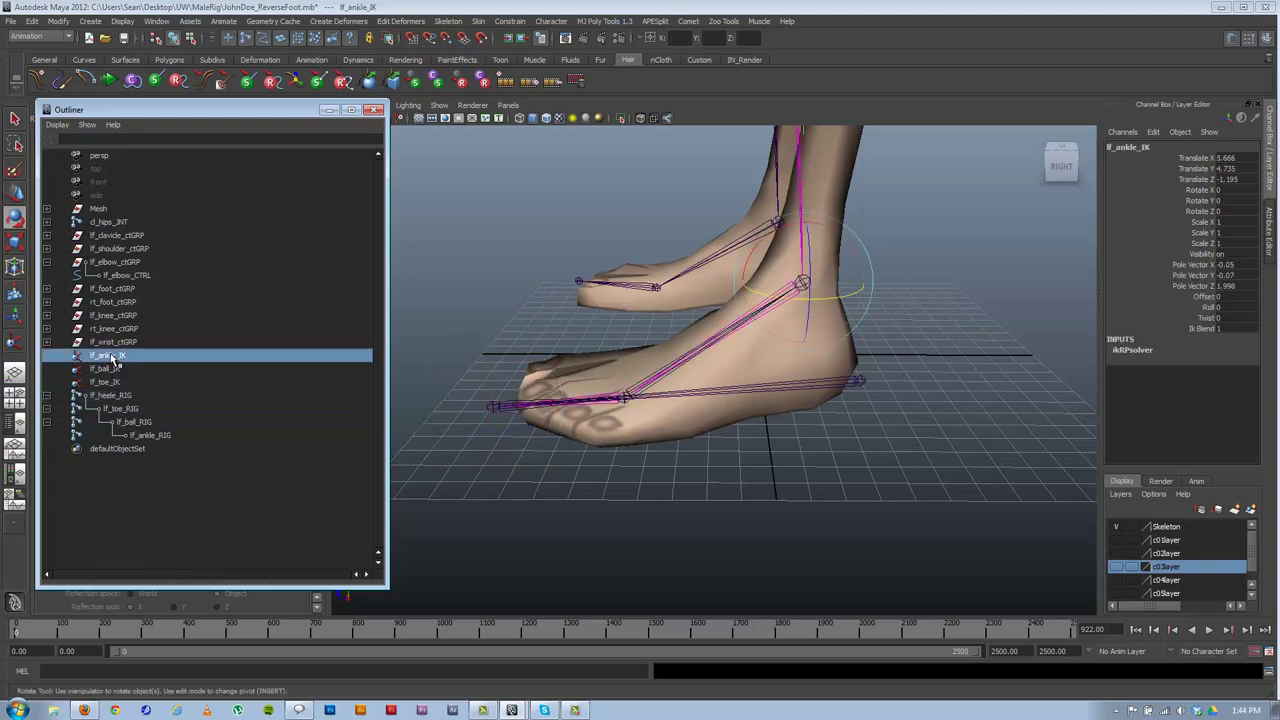
{"action": "left_click", "coordinate": [112, 357]}
{"action": "middle_click_drag", "start_coordinate": [116, 362], "coordinate": [143, 447]}
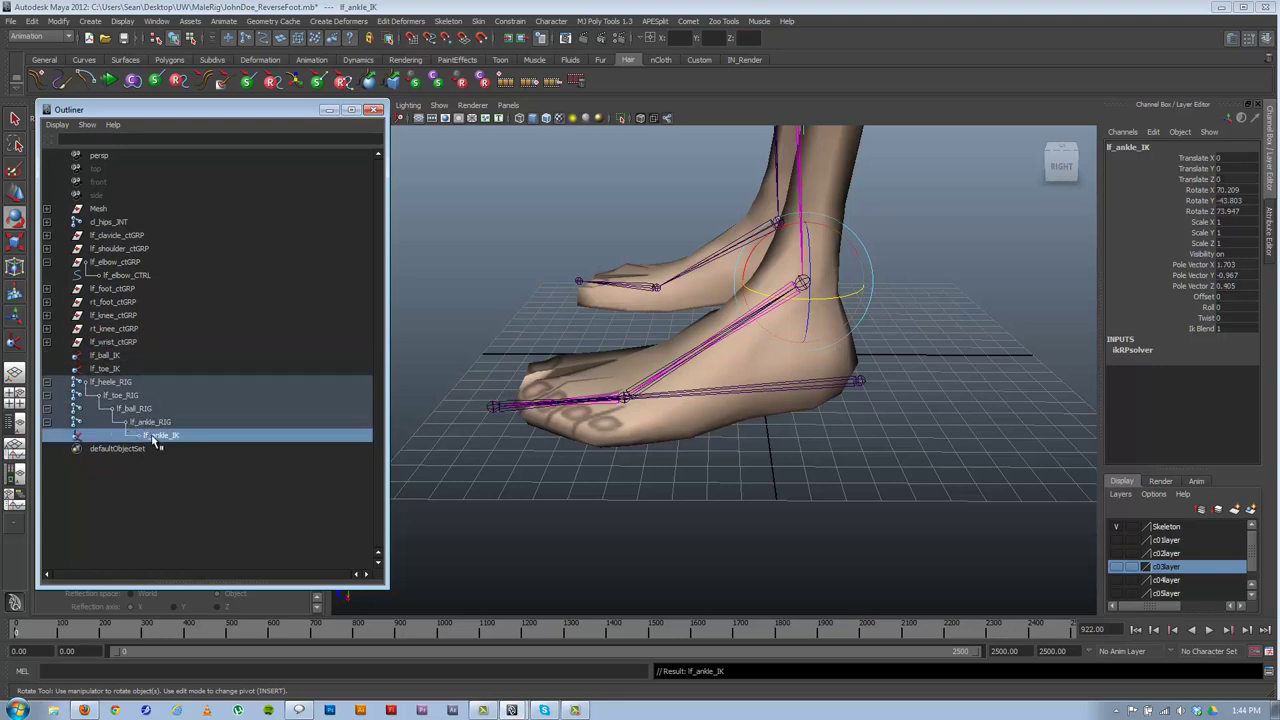
- Parent lf_ball_IK under lf_ball_RIG and lf_toe_IK under lf_heele_RIG
{"action": "left_click", "coordinate": [108, 358]}
{"action": "middle_click_drag", "start_coordinate": [108, 358], "coordinate": [136, 411]}
{"action": "left_click", "coordinate": [108, 356]}
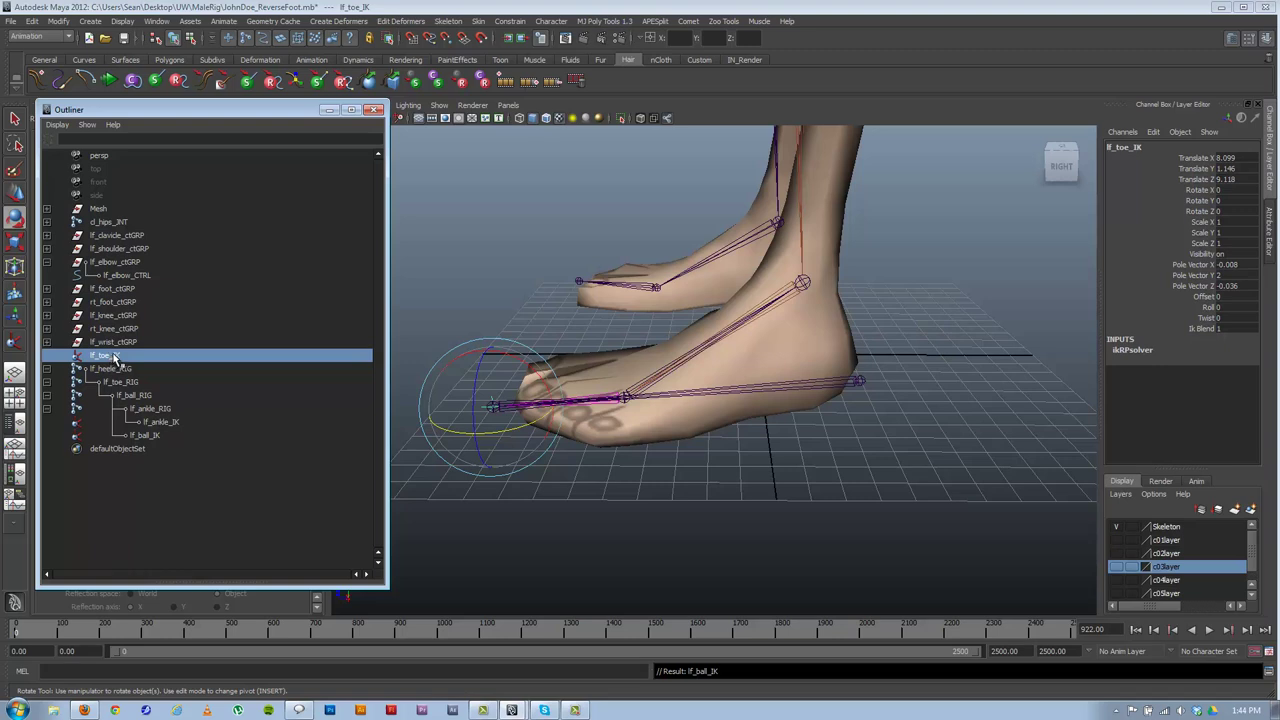
{"action": "middle_click_drag", "start_coordinate": [115, 356], "coordinate": [121, 376]}
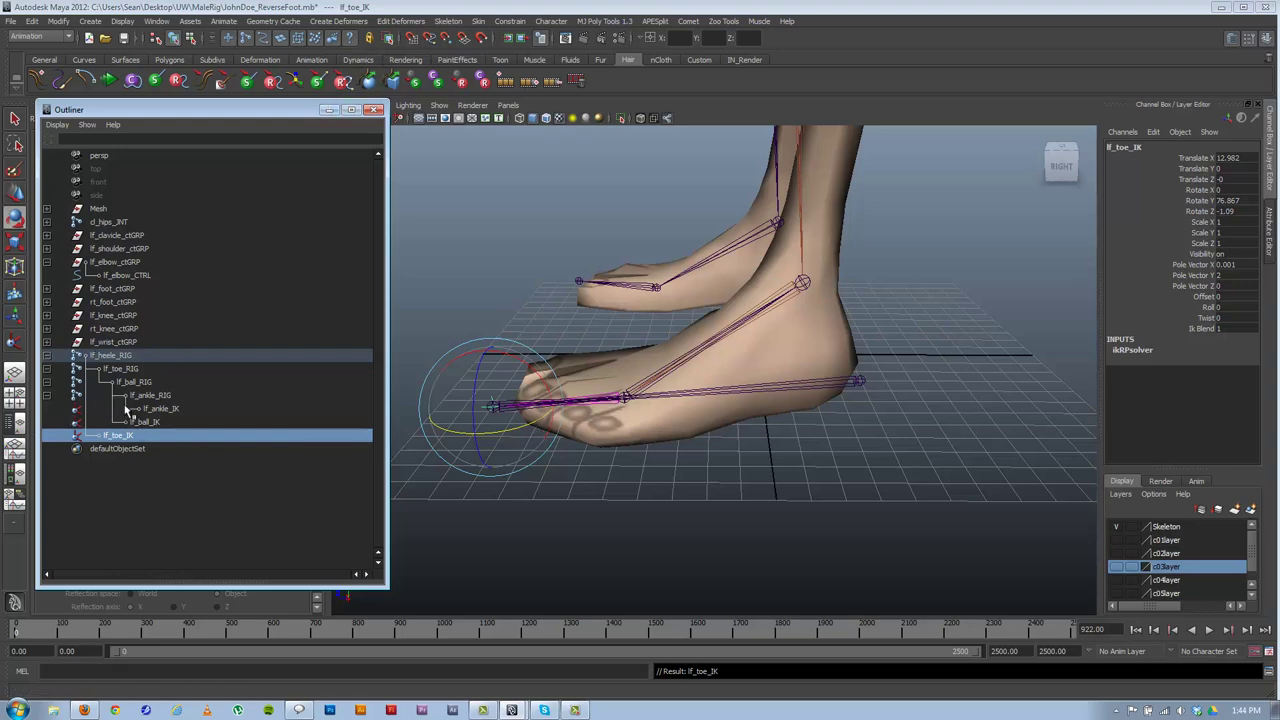
{"action": "left_click", "coordinate": [328, 112]}
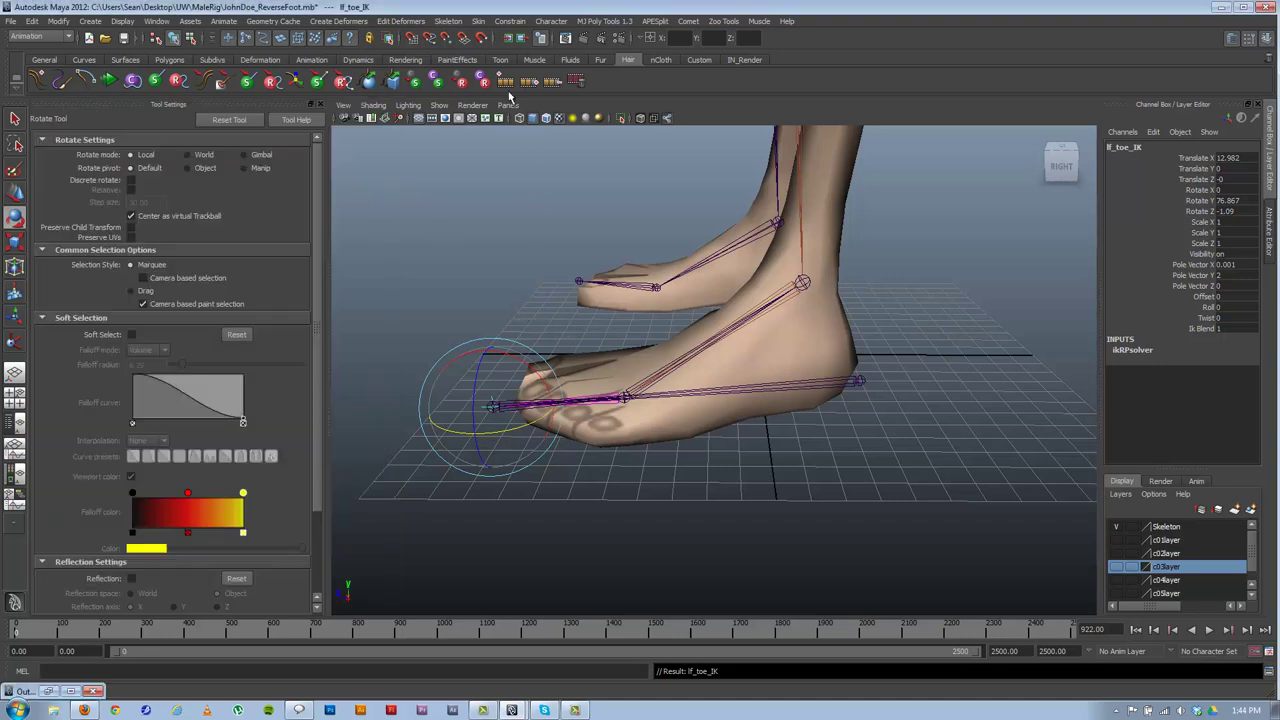
- Hide polygon objects in the viewport so the foot's joint chains can be worked on without the character mesh
{"action": "left_click", "coordinate": [440, 105]}
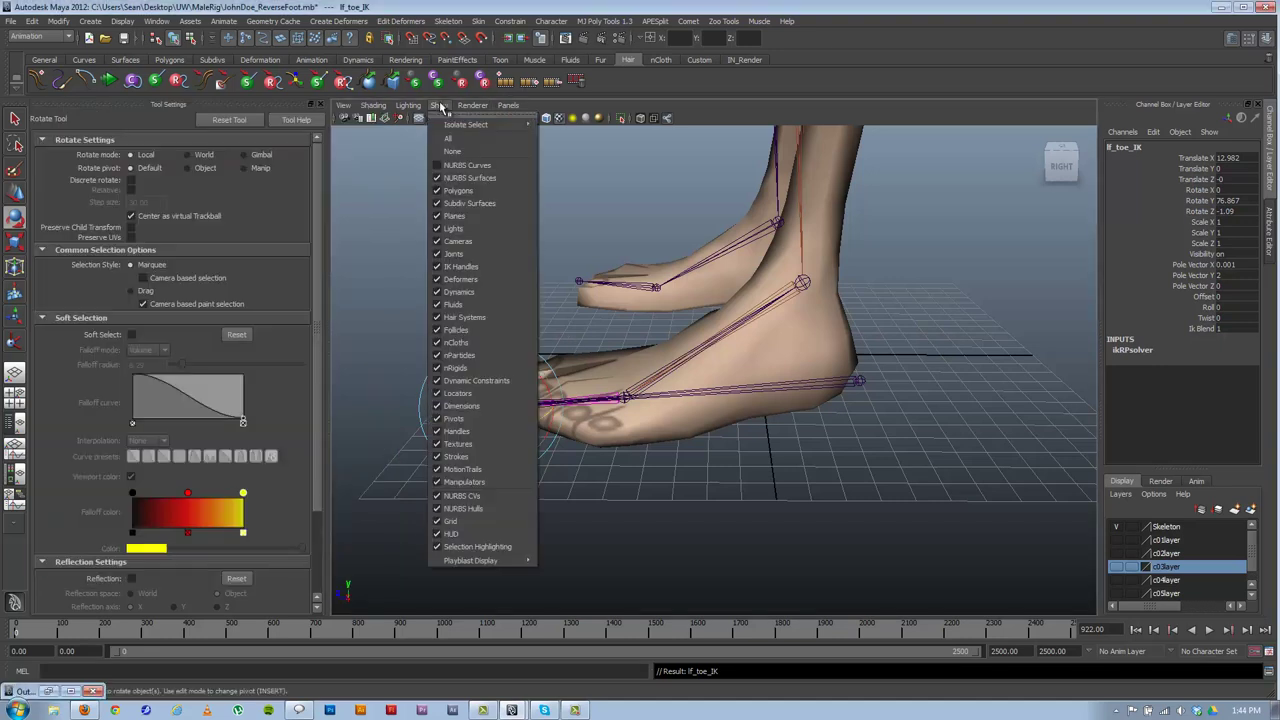
{"action": "left_click", "coordinate": [457, 190]}
{"action": "scroll", "coordinate": [780, 372], "scroll_direction": "down", "scroll_amount": 5}
- Test-move lf_heele_RIG upward to try the whole foot chain, and undo the move
{"action": "left_click", "coordinate": [780, 372]}
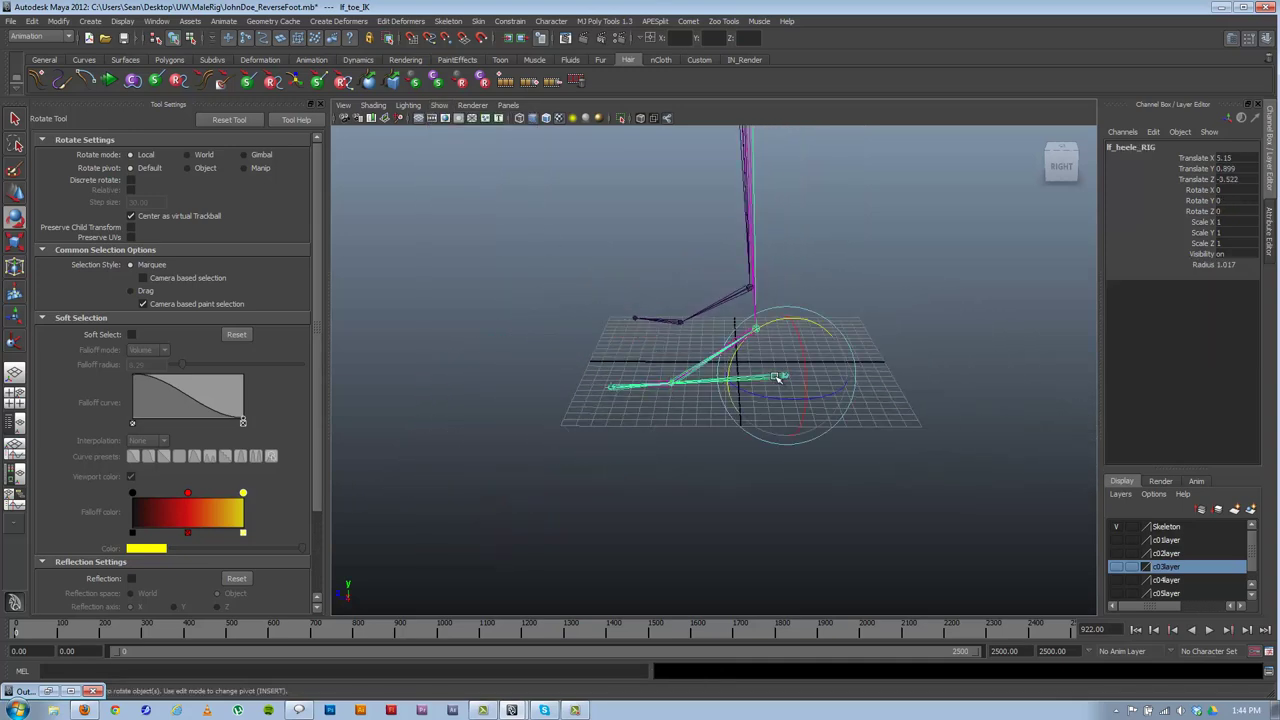
{"action": "key", "text": "w"}
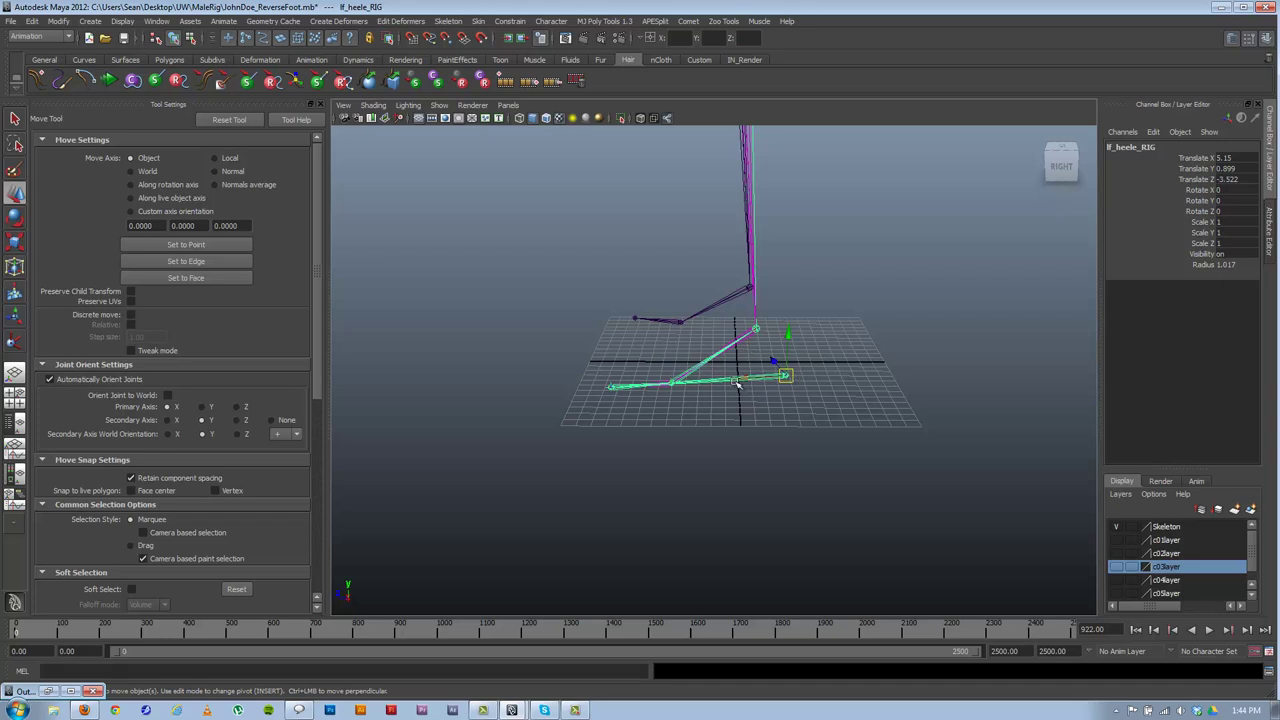
{"action": "middle_click_drag", "start_coordinate": [746, 382], "coordinate": [789, 351]}
{"action": "key", "text": "z"}
- Test-rotate lf_ball_RIG about -51 degrees around its Z axis
{"action": "right_click_drag", "start_coordinate": [666, 367], "coordinate": [928, 386], "text": "alt"}
{"action": "left_click", "coordinate": [649, 358]}
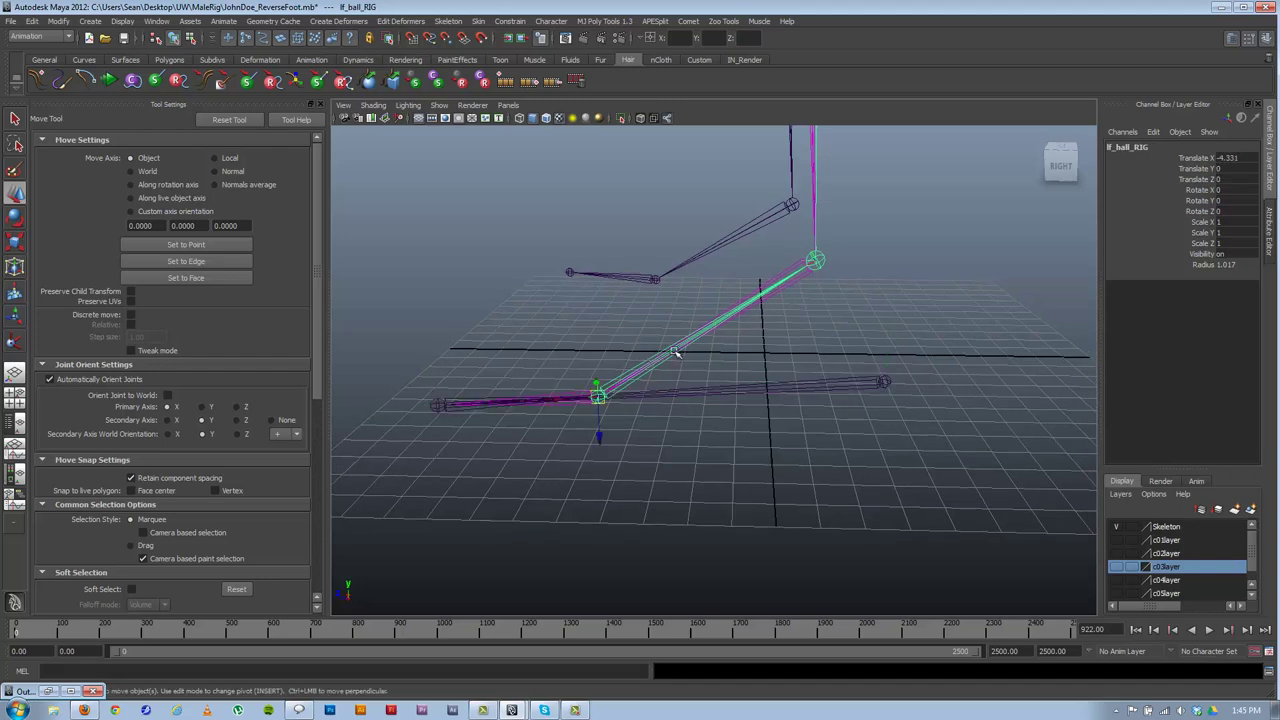
{"action": "key", "text": "e"}
{"action": "left_click_drag", "start_coordinate": [615, 344], "coordinate": [600, 341]}
{"action": "mouse_move", "coordinate": [600, 341]}
{"action": "right_mouse_down", "text": "alt"}
{"action": "mouse_move", "coordinate": [549, 320]}
{"action": "mouse_move", "coordinate": [586, 334]}
{"action": "right_mouse_up", "text": "alt"}
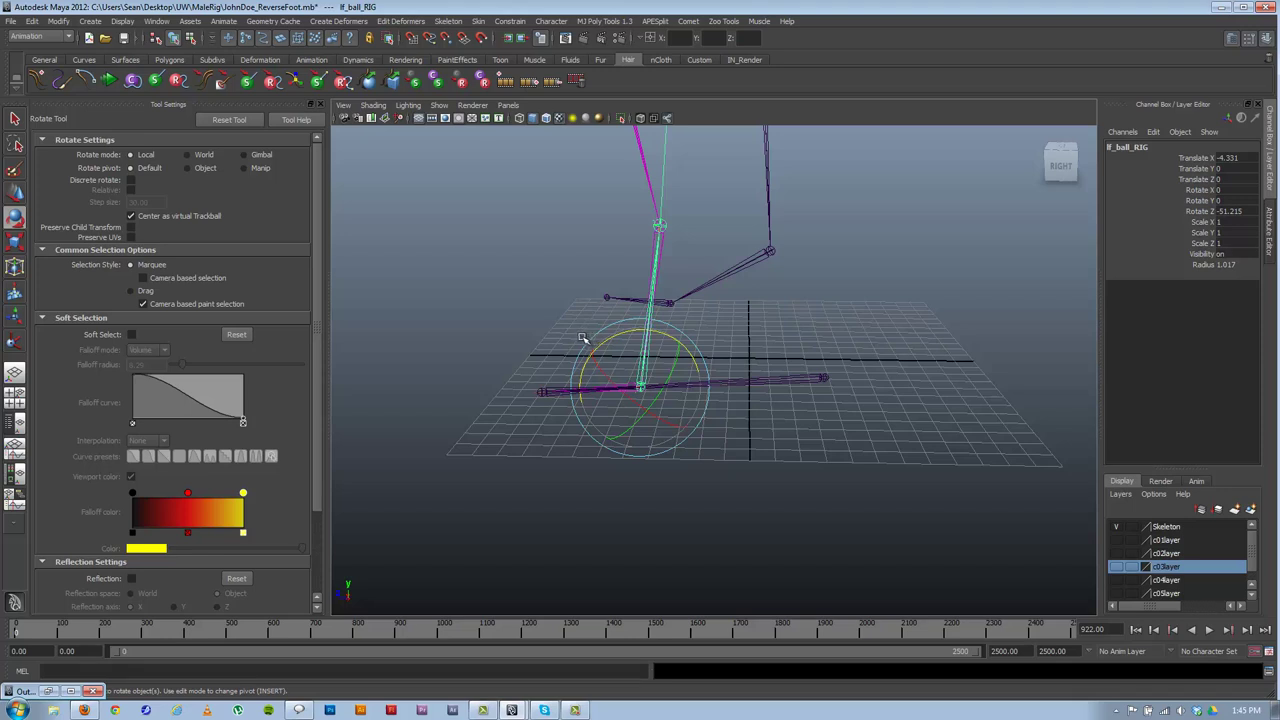
- Test-rotate lf_toe_RIG about 49 degrees around its Y axis, and undo both the toe and ball rotations
{"action": "left_click", "coordinate": [583, 338]}
{"action": "left_click_drag", "start_coordinate": [576, 342], "coordinate": [504, 304]}
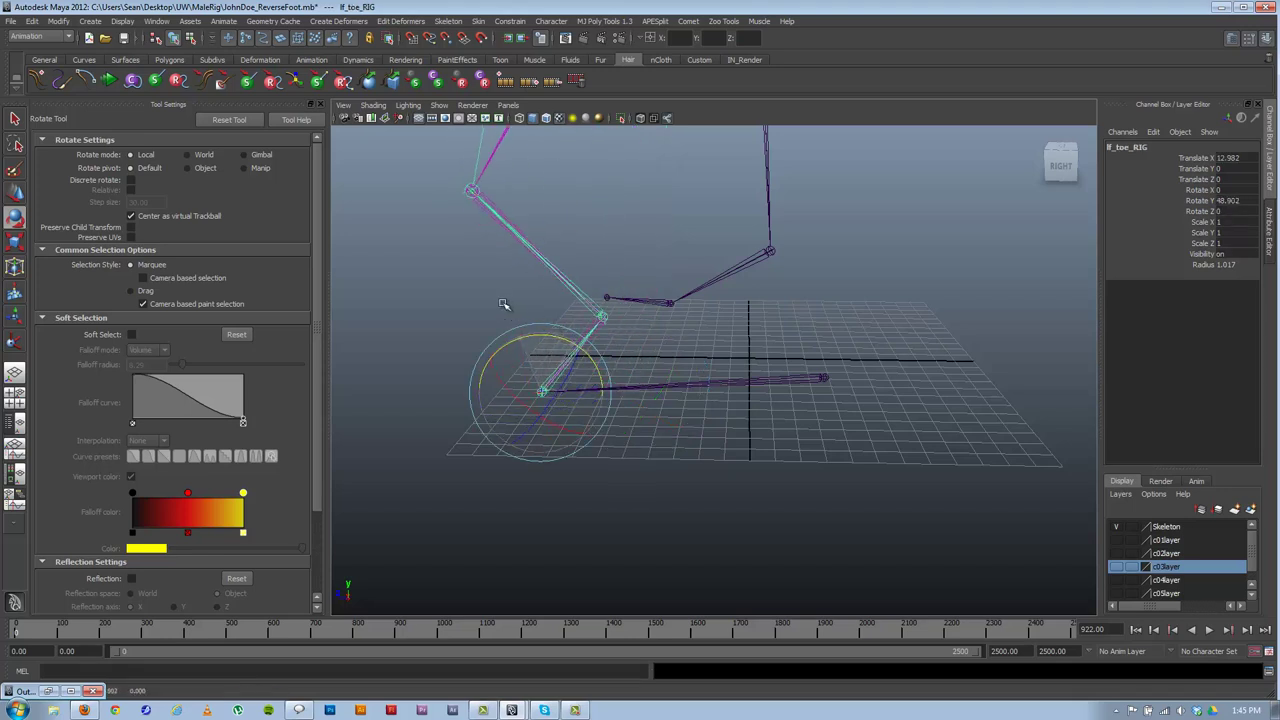
{"action": "key", "text": "ctrl+z"}
{"action": "key", "text": "ctrl+z"}
{"action": "key", "text": "ctrl+z"}
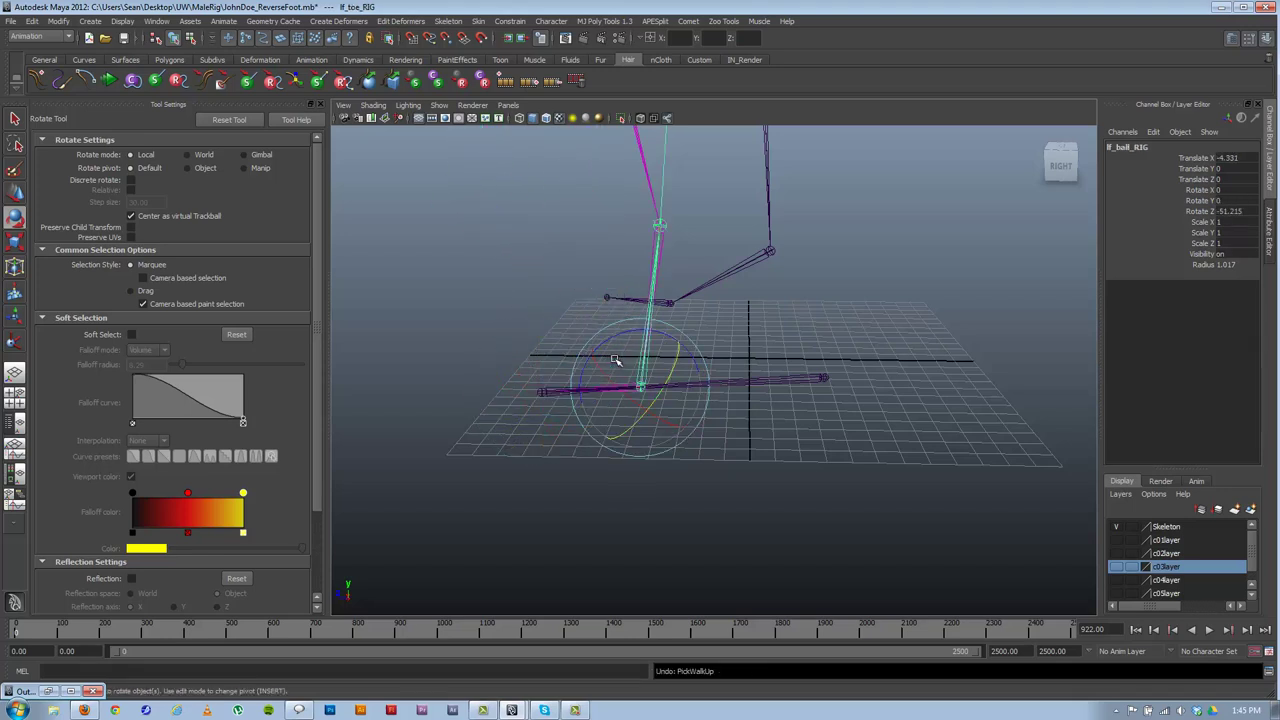
{"action": "key", "text": "ctrl+z"}
- Examine the left leg and reverse-foot chain from several angles, checking how lf_heele_RIG and lf_ankle_JNT line up
{"action": "right_click_drag", "start_coordinate": [854, 284], "coordinate": [672, 256], "text": "alt"}
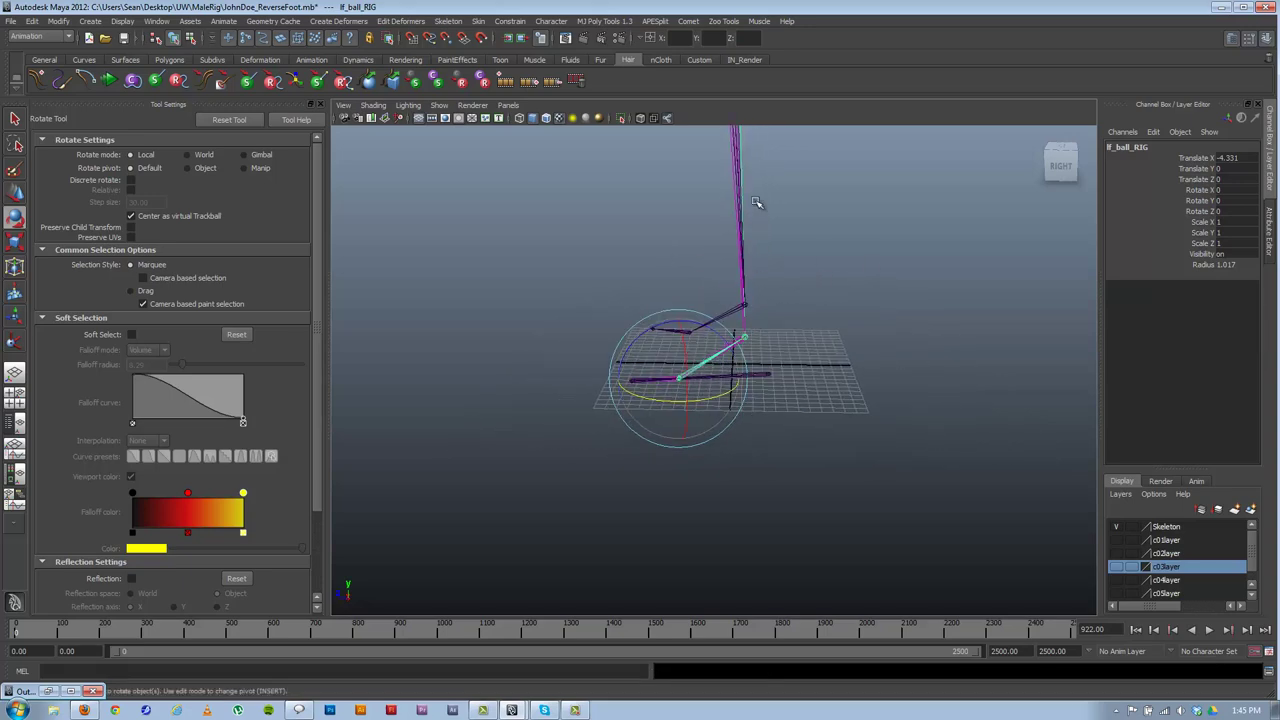
{"action": "middle_click_drag", "start_coordinate": [744, 258], "coordinate": [748, 293], "text": "alt"}
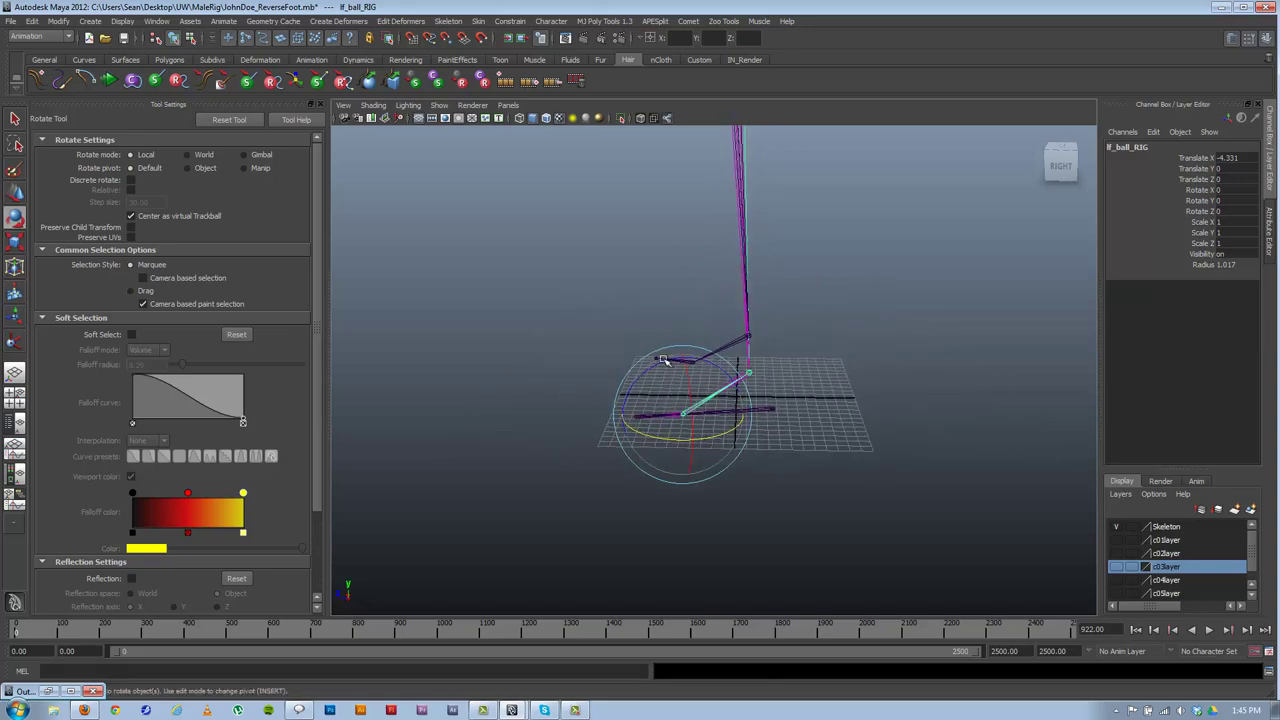
{"action": "left_click_drag", "start_coordinate": [661, 360], "coordinate": [762, 467], "text": "alt"}
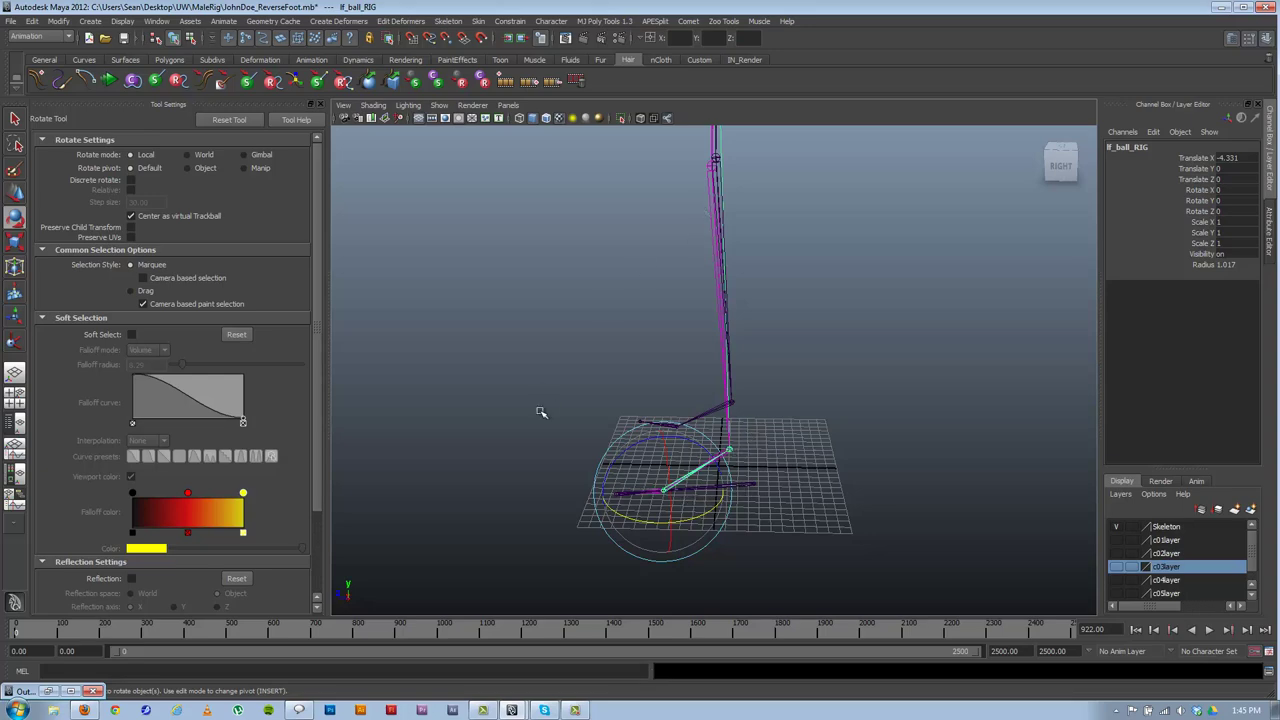
{"action": "left_click_drag", "start_coordinate": [540, 414], "coordinate": [643, 476], "text": "alt"}
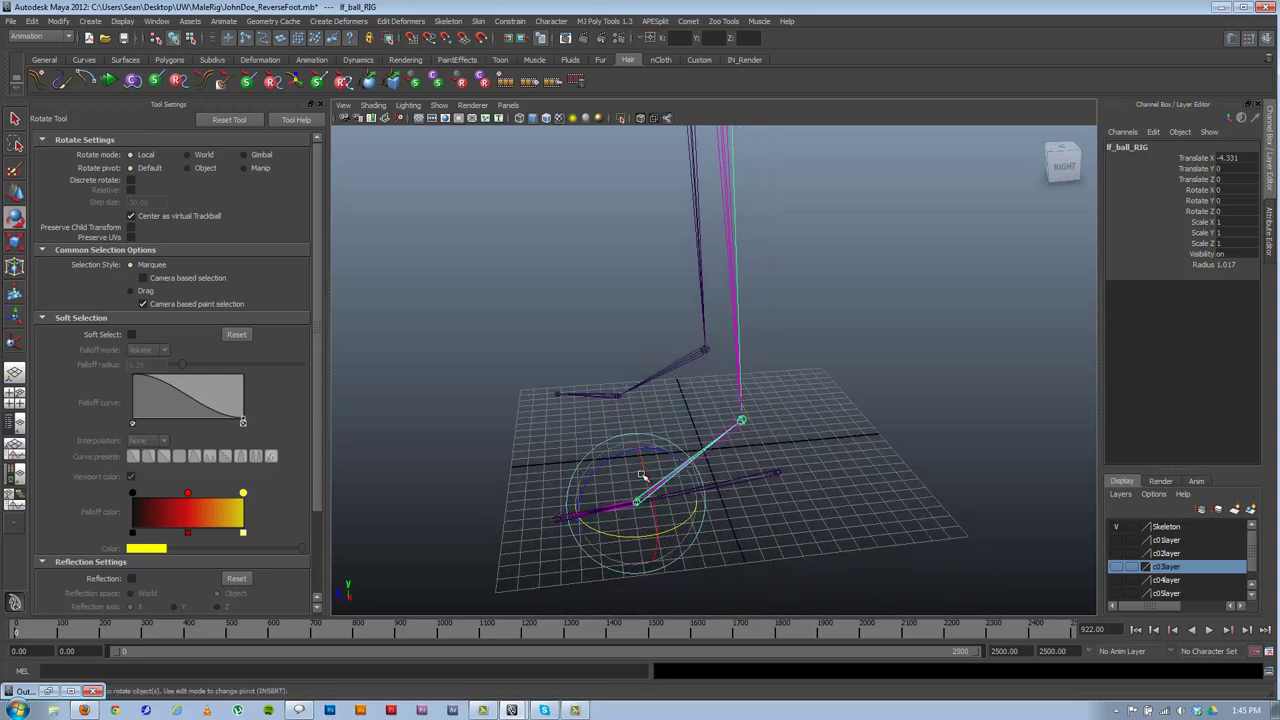
{"action": "middle_click_drag", "start_coordinate": [663, 414], "coordinate": [760, 357], "text": "alt"}
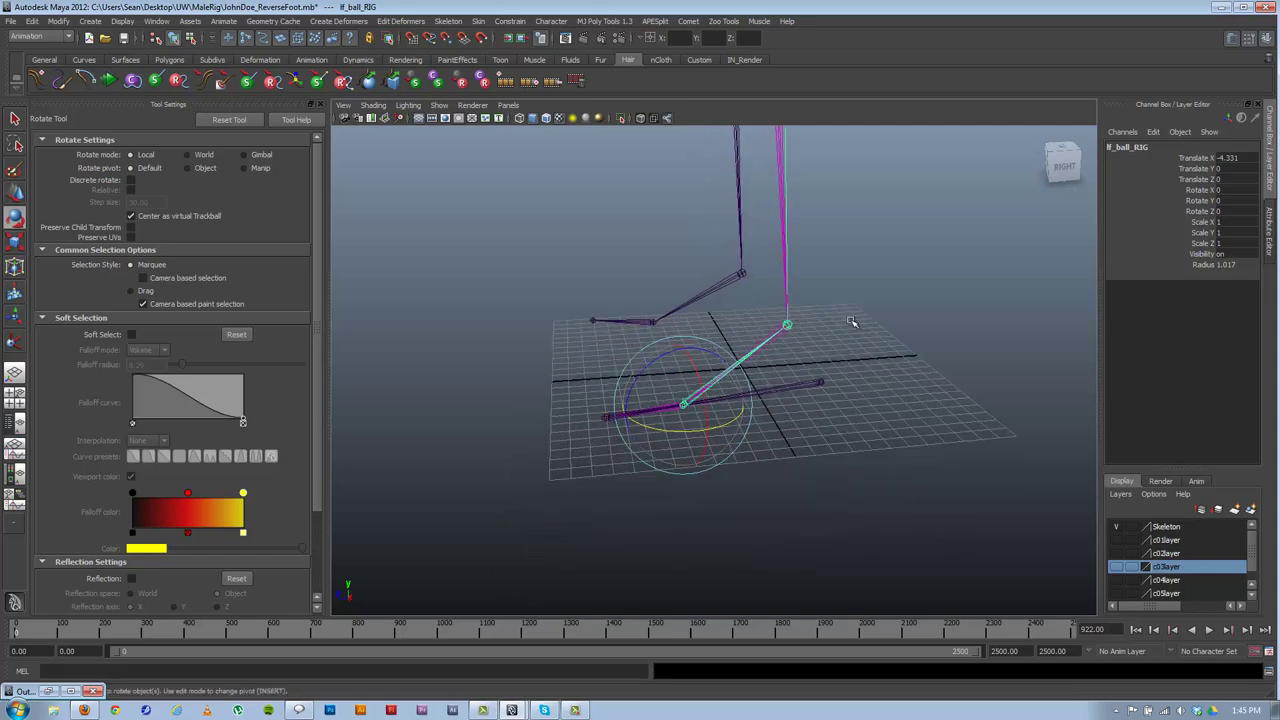
{"action": "left_click", "coordinate": [816, 387]}
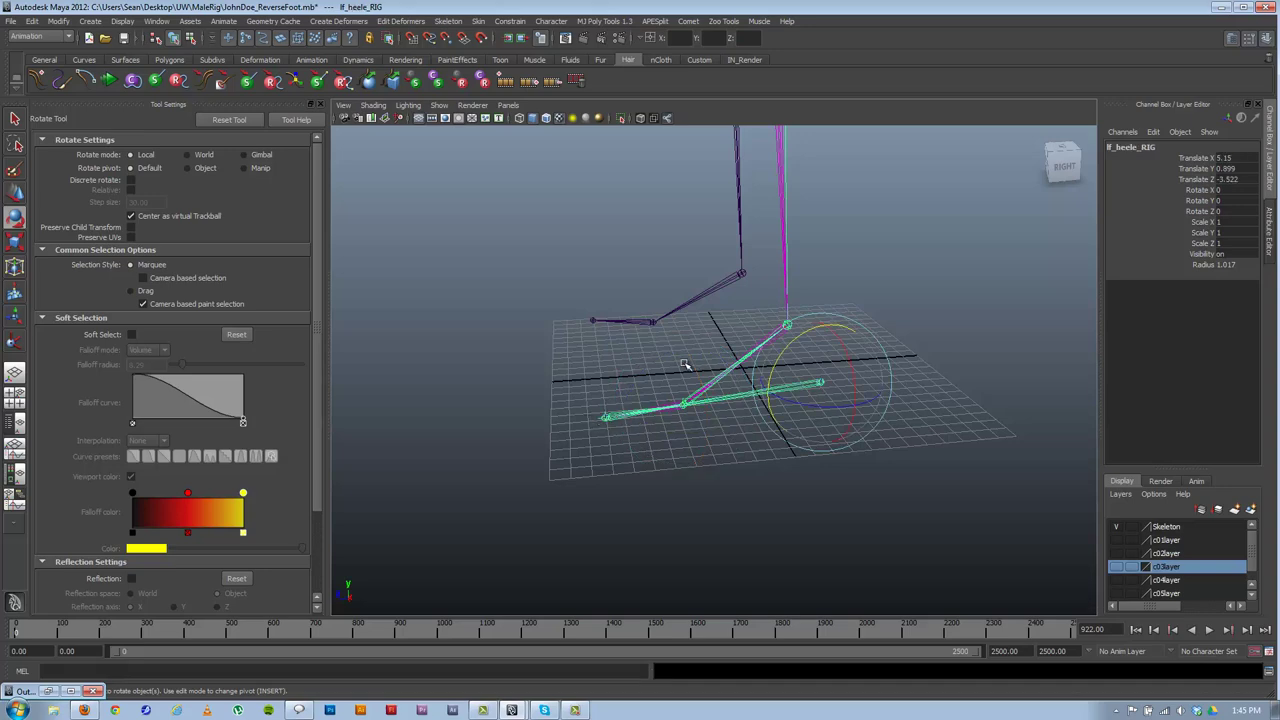
{"action": "left_click_drag", "start_coordinate": [838, 388], "coordinate": [698, 389], "text": "alt"}
{"action": "left_click", "coordinate": [700, 388]}
{"action": "left_click_drag", "start_coordinate": [748, 335], "coordinate": [740, 385], "text": "alt"}
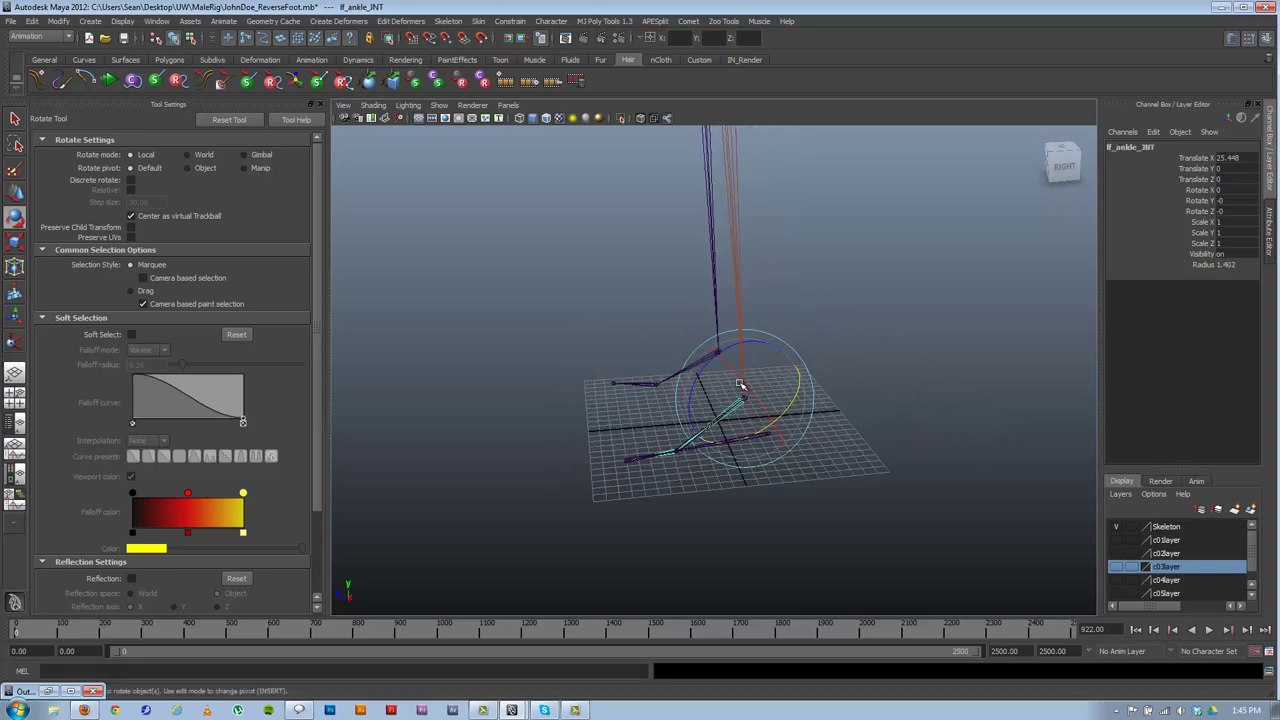
- Select lf_toe_RIG, test-rotate it about 51 degrees around its Y axis, and undo the rotation
{"action": "left_click", "coordinate": [834, 437]}
{"action": "left_click", "coordinate": [732, 439]}
{"action": "key", "text": "Down"}
{"action": "right_click_drag", "start_coordinate": [752, 436], "coordinate": [598, 399], "text": "alt"}
{"action": "left_click_drag", "start_coordinate": [622, 389], "coordinate": [590, 432]}
{"action": "key", "text": "ctrl+z"}
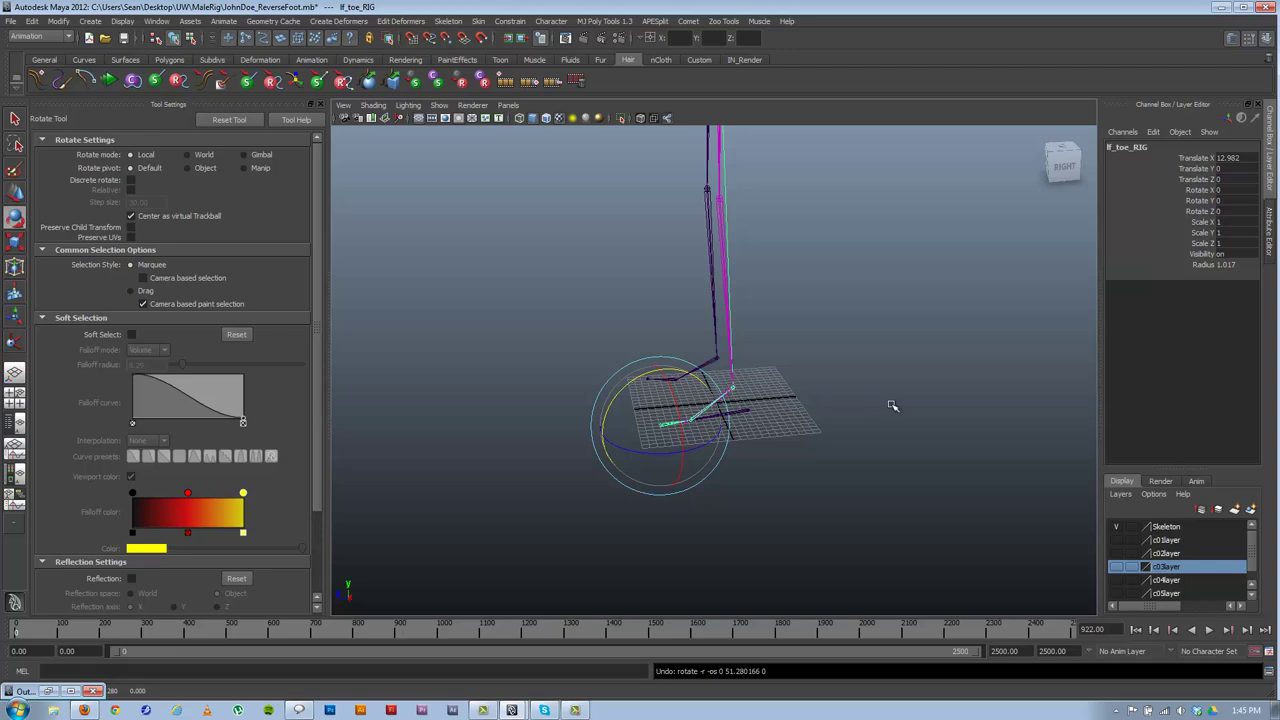
- Select lf_heele_RIG and inspect the reverse-foot chain from the side
{"action": "left_click_drag", "start_coordinate": [686, 422], "coordinate": [648, 418], "text": "alt"}
{"action": "right_click_drag", "start_coordinate": [710, 424], "coordinate": [949, 406], "text": "alt"}
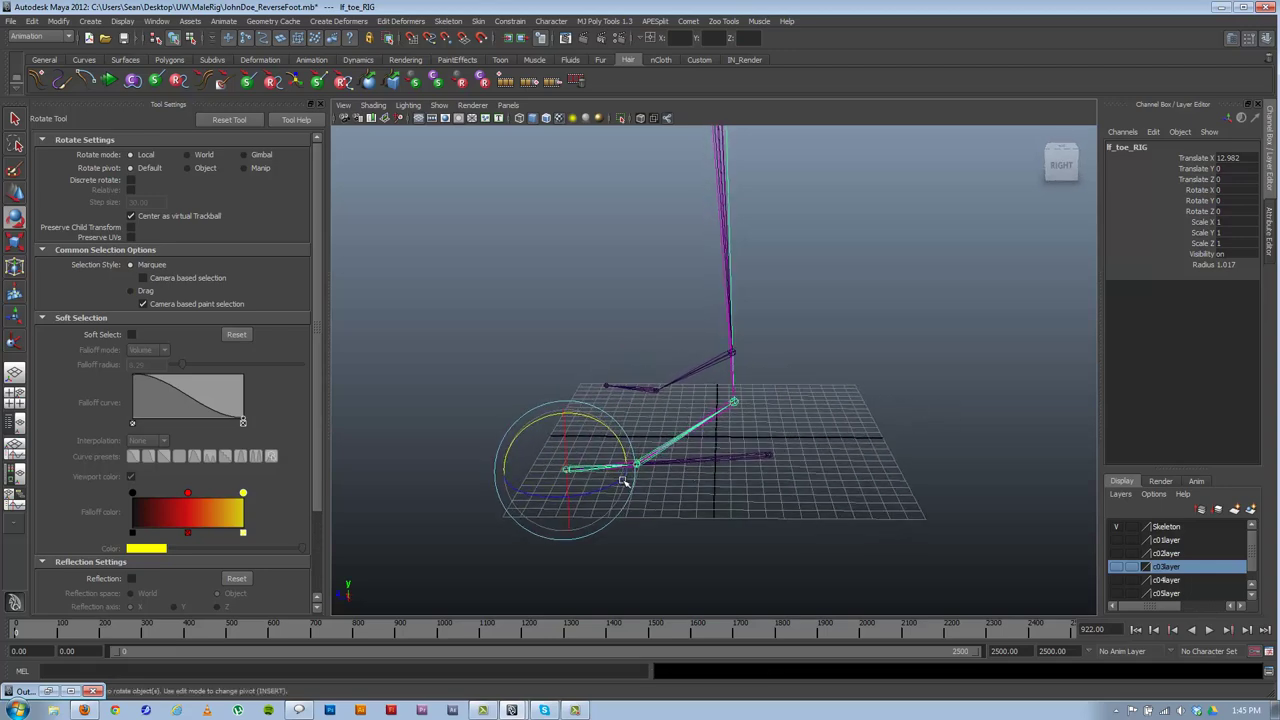
{"action": "right_click_drag", "start_coordinate": [660, 463], "coordinate": [755, 459], "text": "alt"}
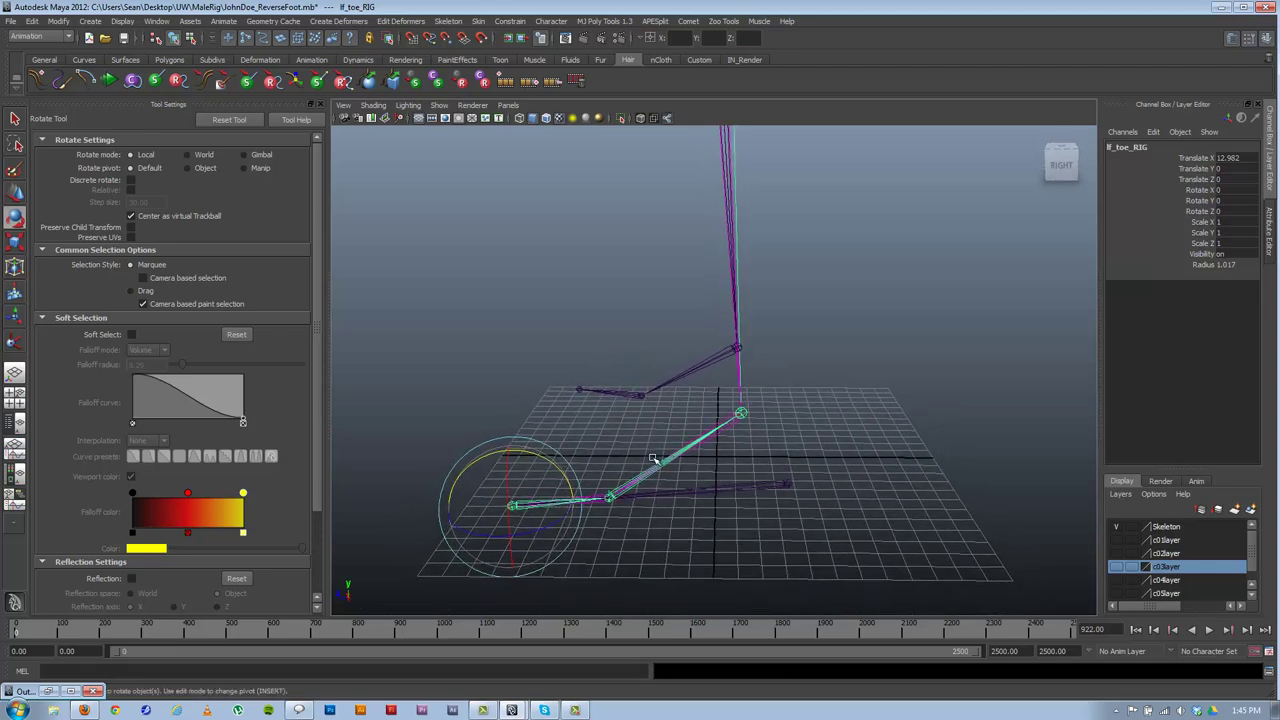
{"action": "middle_click_drag", "start_coordinate": [670, 468], "coordinate": [761, 434], "text": "alt"}
{"action": "left_click", "coordinate": [765, 451]}
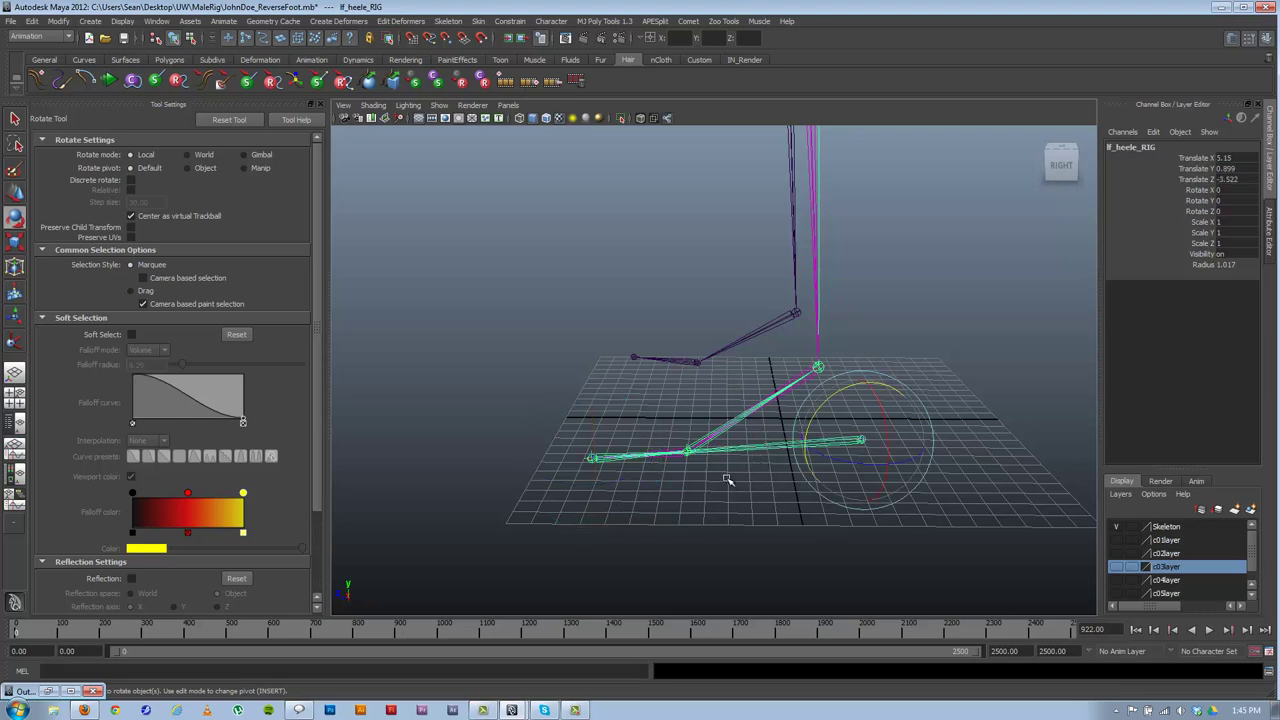
{"action": "left_click_drag", "start_coordinate": [768, 460], "coordinate": [737, 413], "text": "alt"}
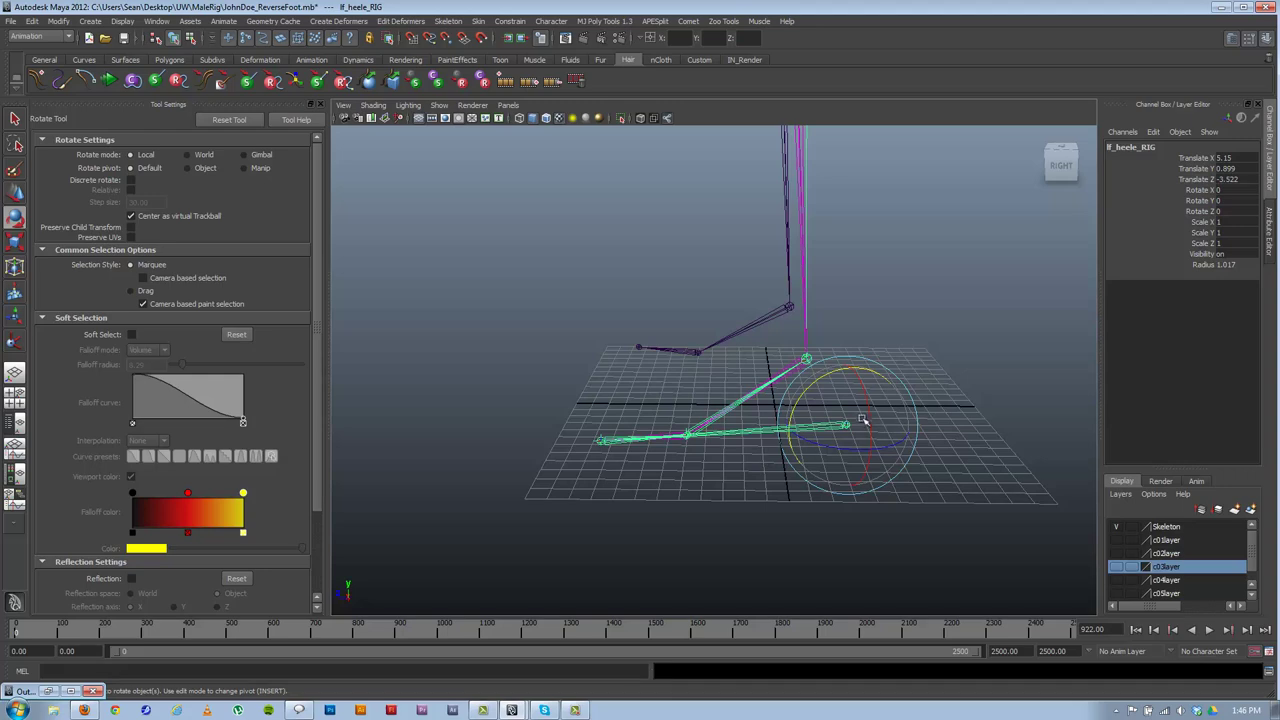
{"action": "left_click_drag", "start_coordinate": [731, 429], "coordinate": [737, 422], "text": "alt"}
{"action": "right_click_drag", "start_coordinate": [685, 434], "coordinate": [770, 427], "text": "alt"}
{"action": "left_click_drag", "start_coordinate": [770, 428], "coordinate": [806, 423], "text": "alt"}
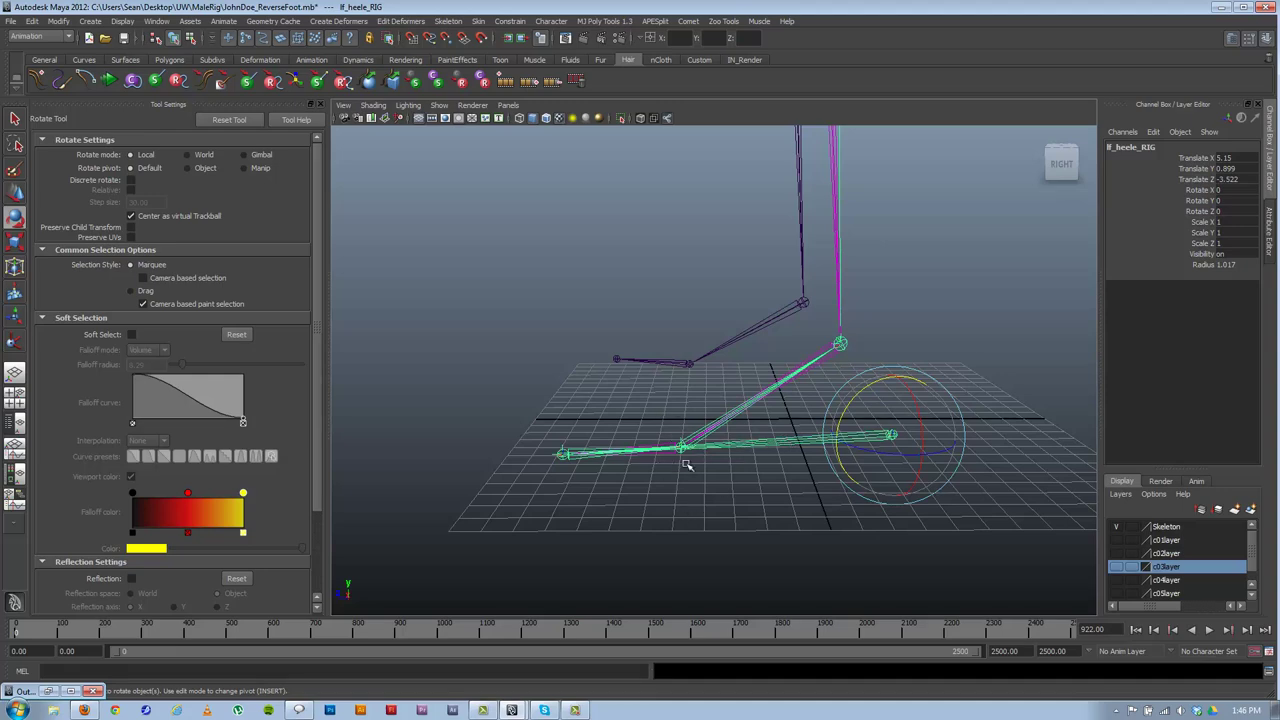
{"action": "left_click_drag", "start_coordinate": [747, 453], "coordinate": [812, 449], "text": "alt"}
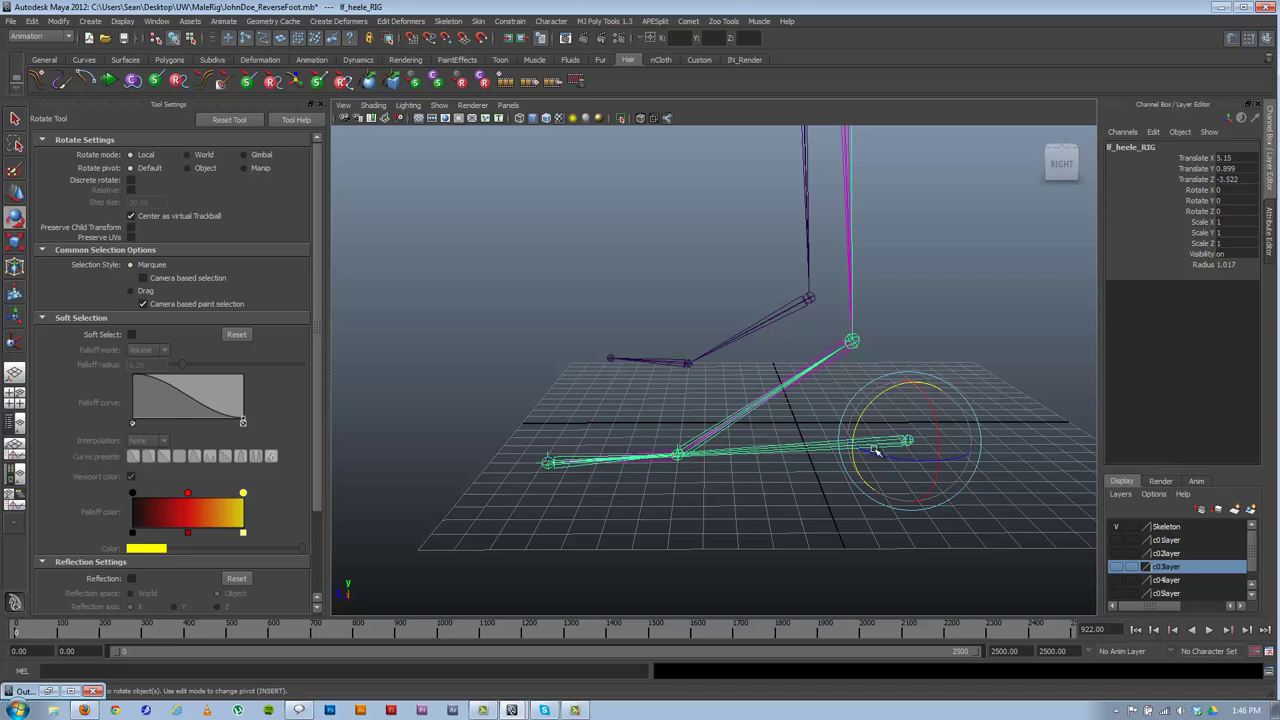
- Select lf_ball_RIG, test-rotate it about -18 degrees around its Z axis, and undo the rotation
{"action": "key", "text": "Up"}
{"action": "key", "text": "Up"}
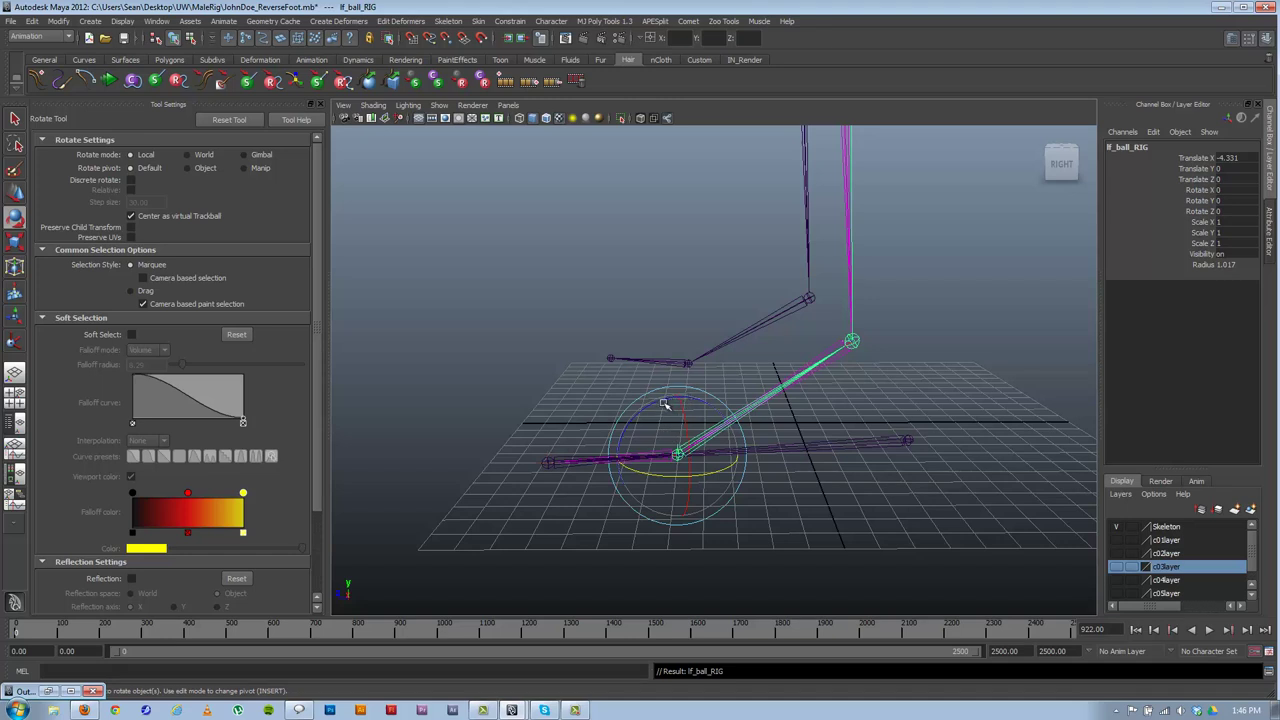
{"action": "left_click_drag", "start_coordinate": [659, 401], "coordinate": [666, 429]}
{"action": "key", "text": "ctrl+z"}
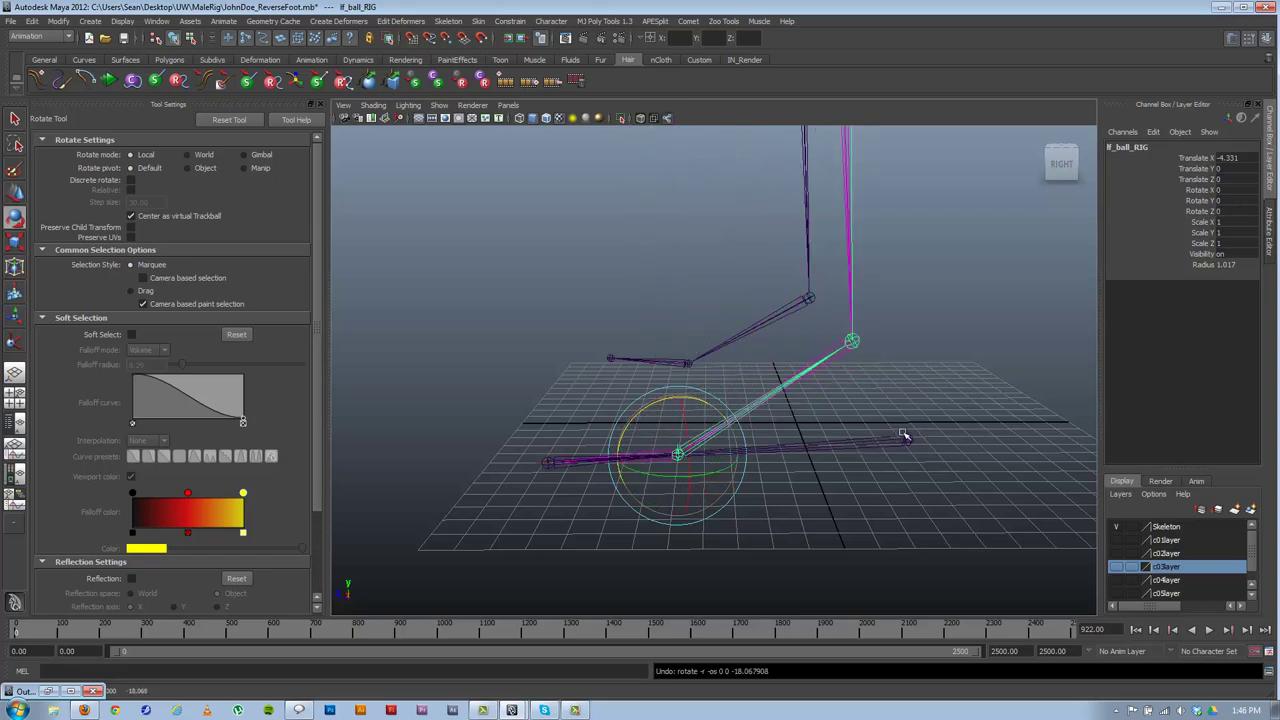
- With the Outliner hierarchy shown, test-rotate lf_ball_RIG and lf_toe_RIG, undo both rotations, and minimize the Outliner
{"action": "left_click_drag", "start_coordinate": [903, 436], "coordinate": [718, 522], "text": "alt"}
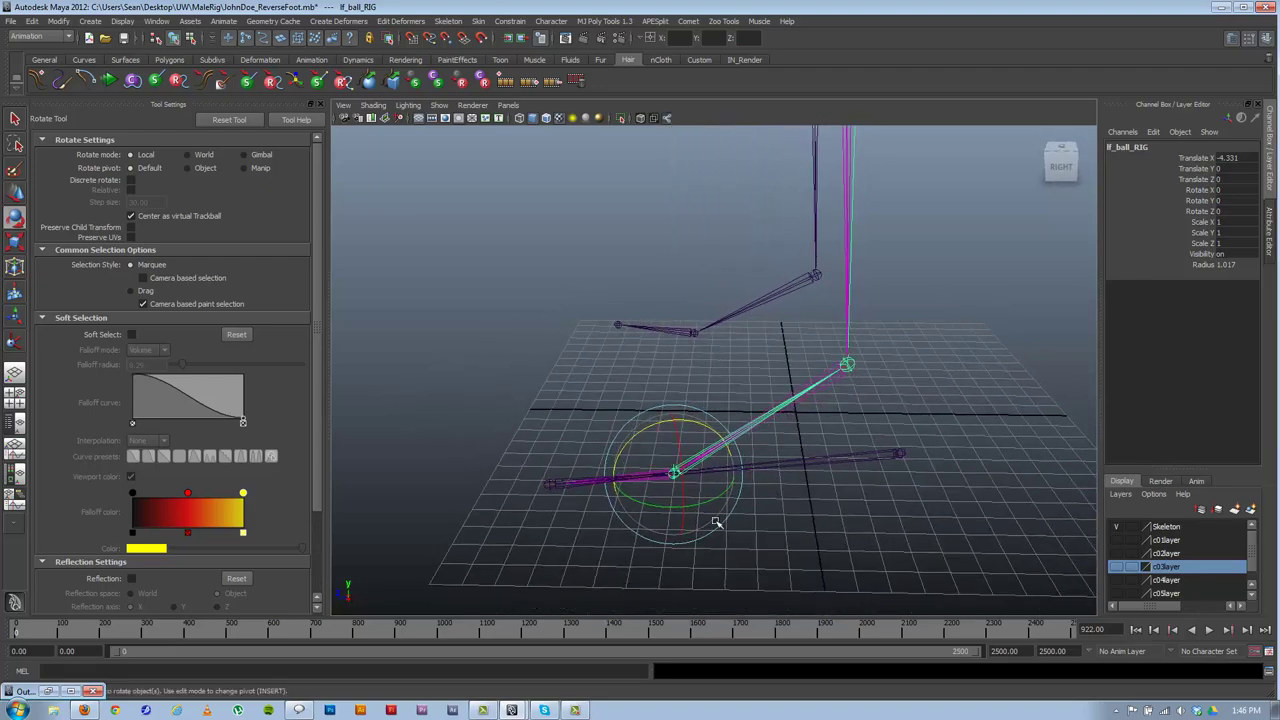
{"action": "left_click", "coordinate": [48, 692]}
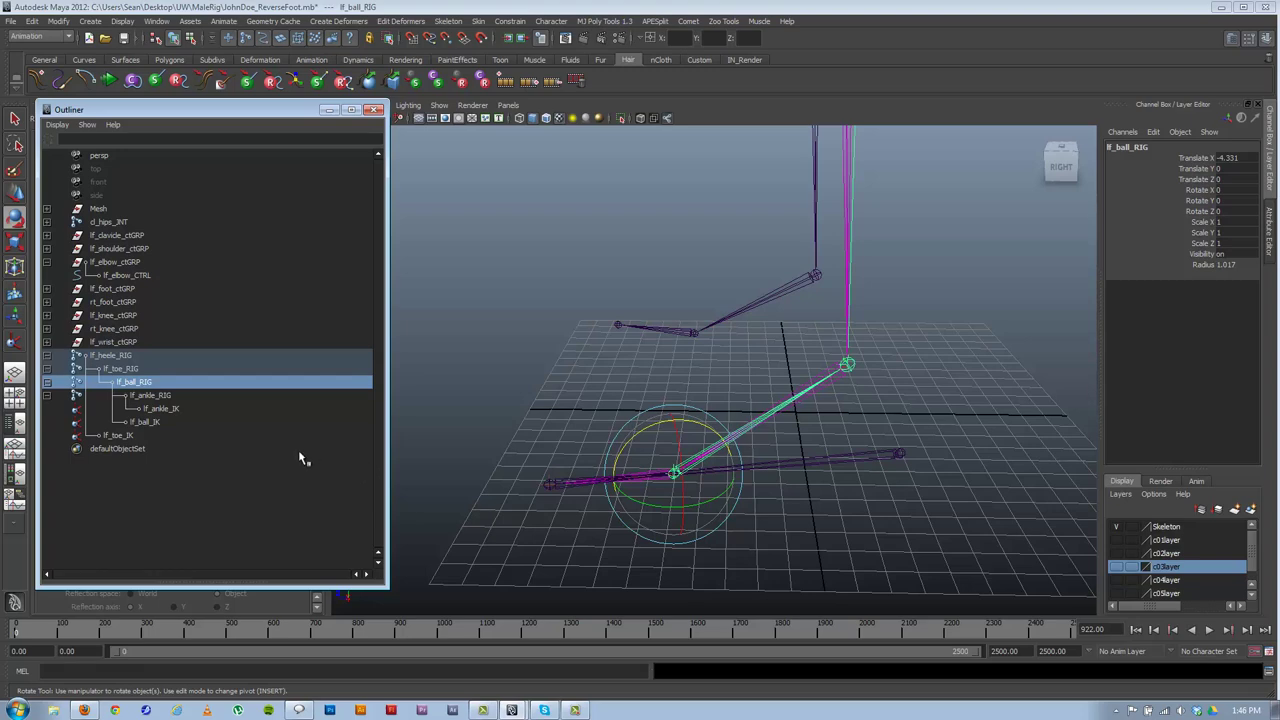
{"action": "middle_click_drag", "start_coordinate": [632, 412], "coordinate": [692, 386], "text": "alt"}
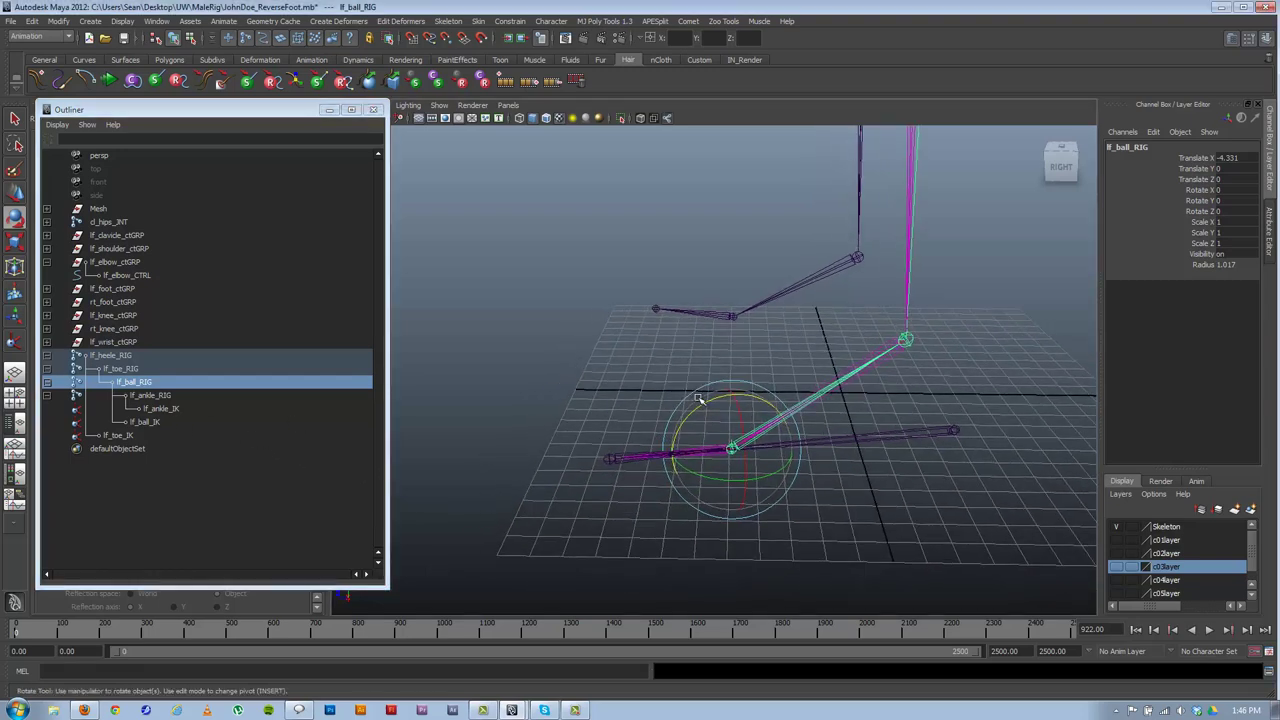
{"action": "left_click_drag", "start_coordinate": [702, 403], "coordinate": [606, 396]}
{"action": "key", "text": "ctrl+z"}
{"action": "key", "text": "Up"}
{"action": "key", "text": "ctrl+z"}
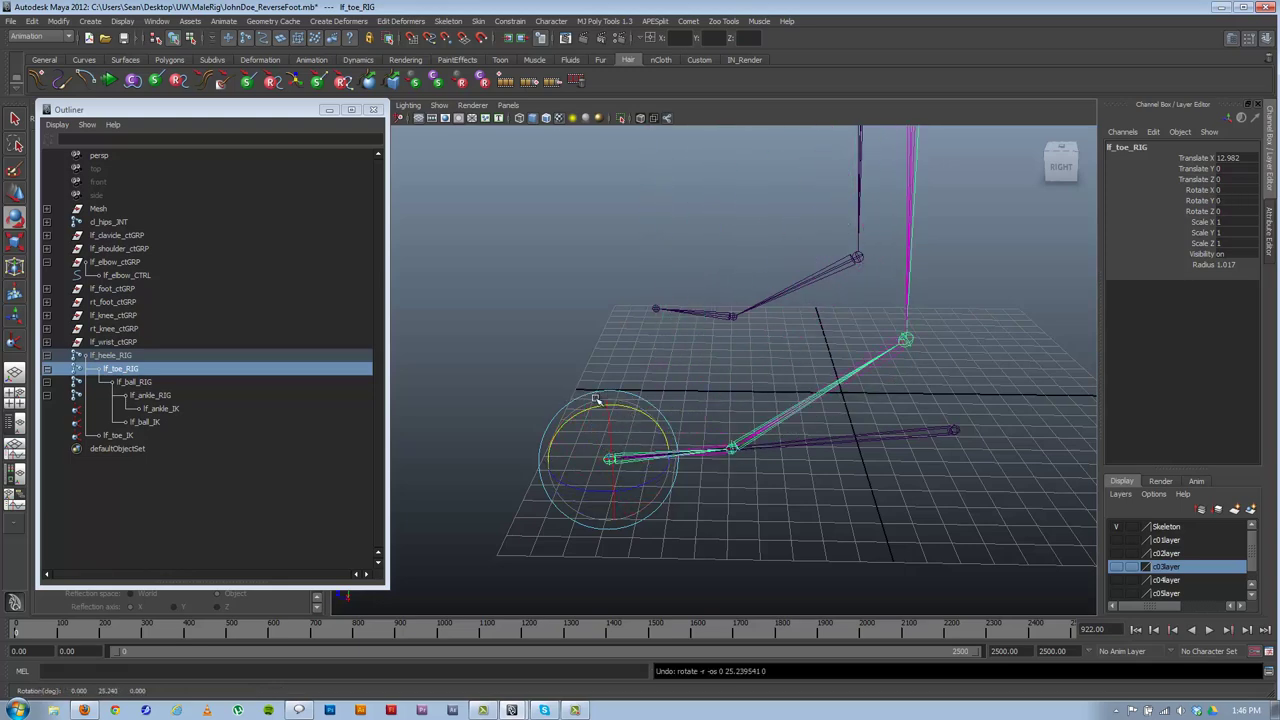
{"action": "left_click", "coordinate": [328, 110]}
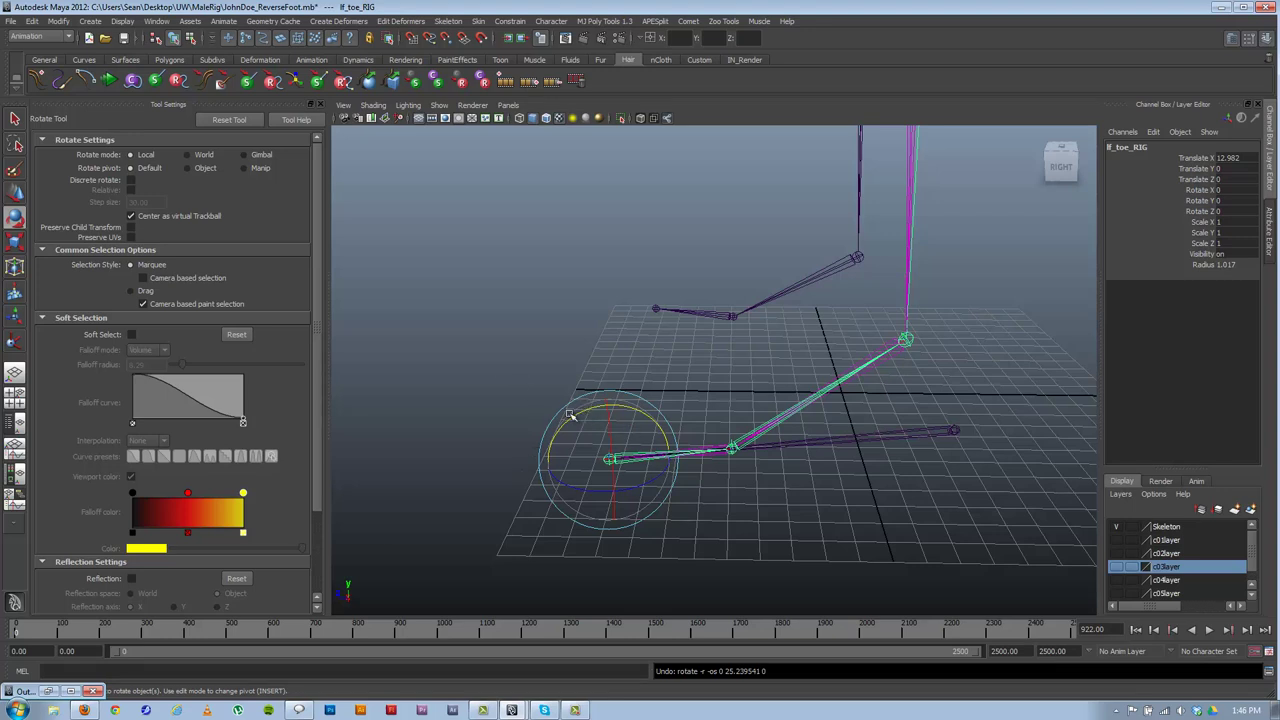
- Test lf_toe_RIG's Rotate Z channel with about 15 degrees and undo the change
{"action": "left_click", "coordinate": [1205, 212]}
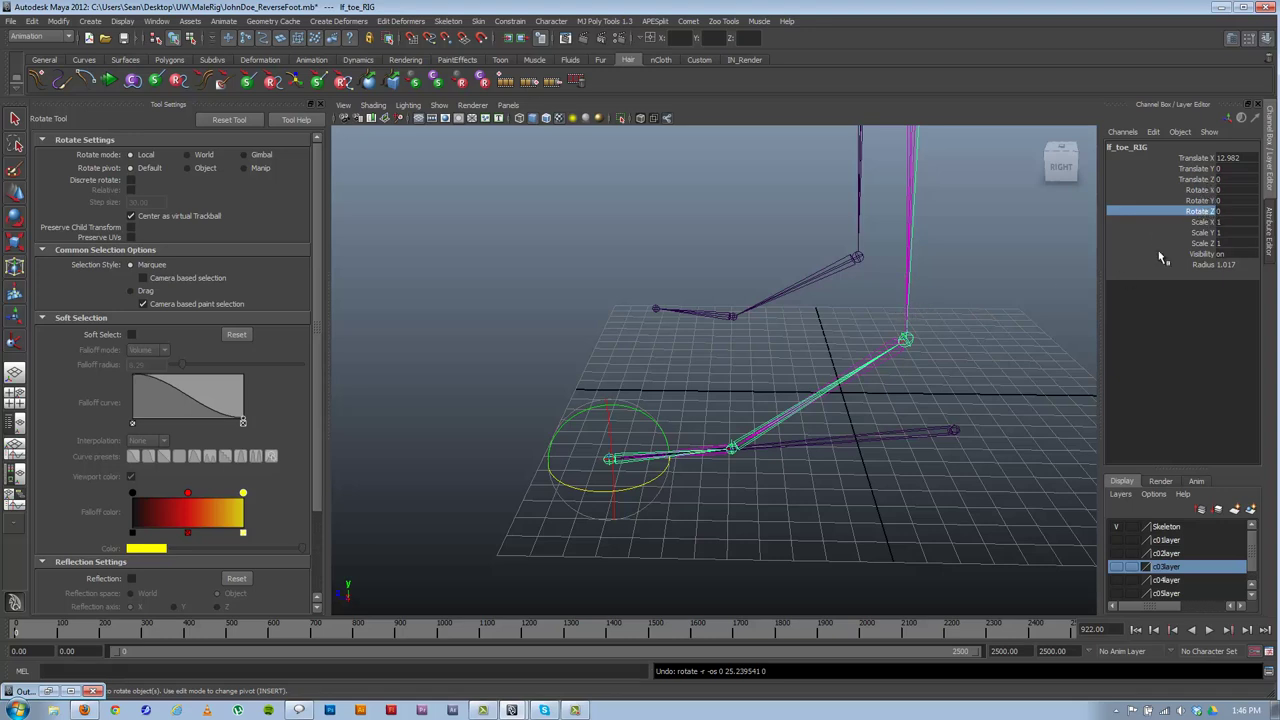
{"action": "middle_click_drag", "start_coordinate": [840, 344], "coordinate": [747, 358]}
{"action": "key", "text": "z"}
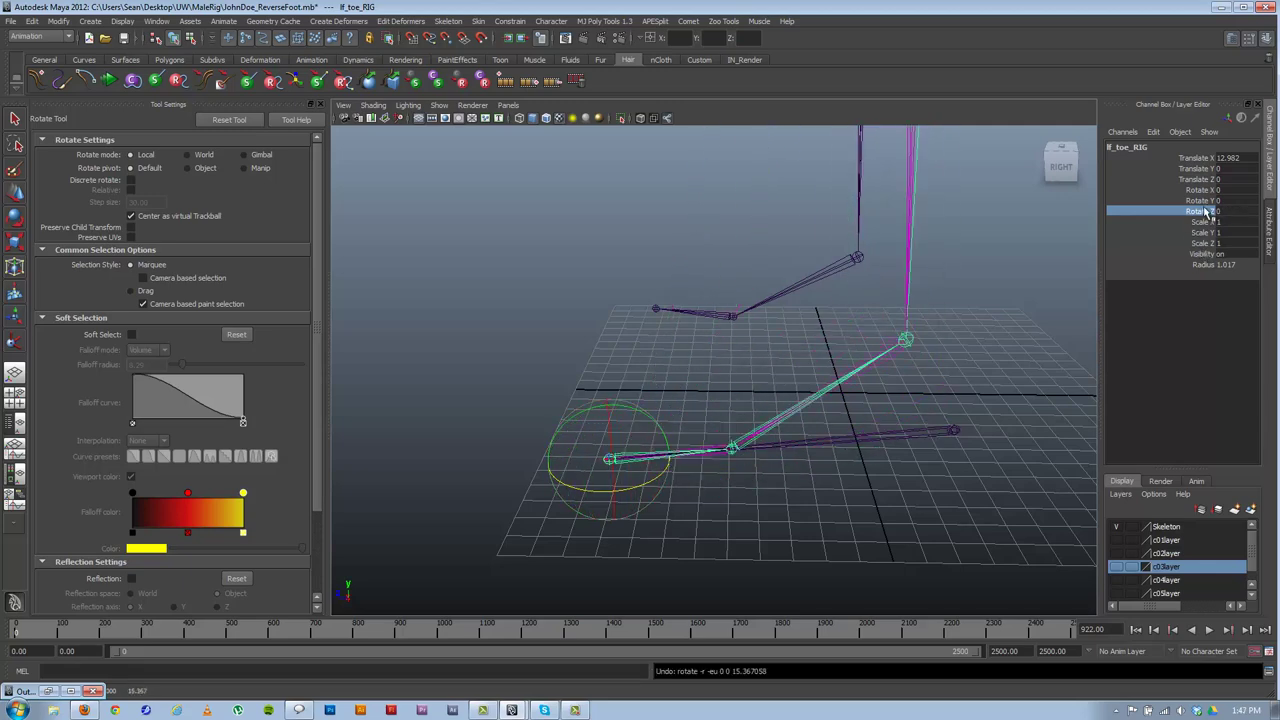
- Set lf_toe_RIG's Rotate Y to about 56.6 degrees, try Rotate Z on top of it, and undo the Z rotation
{"action": "left_click", "coordinate": [1200, 201]}
{"action": "middle_click_drag", "start_coordinate": [962, 298], "coordinate": [885, 303]}
{"action": "left_click", "coordinate": [1200, 211]}
{"action": "middle_click_drag", "start_coordinate": [975, 292], "coordinate": [1029, 331]}
{"action": "key", "text": "z"}
{"action": "key", "text": "ctrl+z"}
- Try Rotate Z again on the tilted lf_toe_RIG, and undo both its Z and Y rotations
{"action": "left_click_drag", "start_coordinate": [640, 411], "coordinate": [600, 430]}
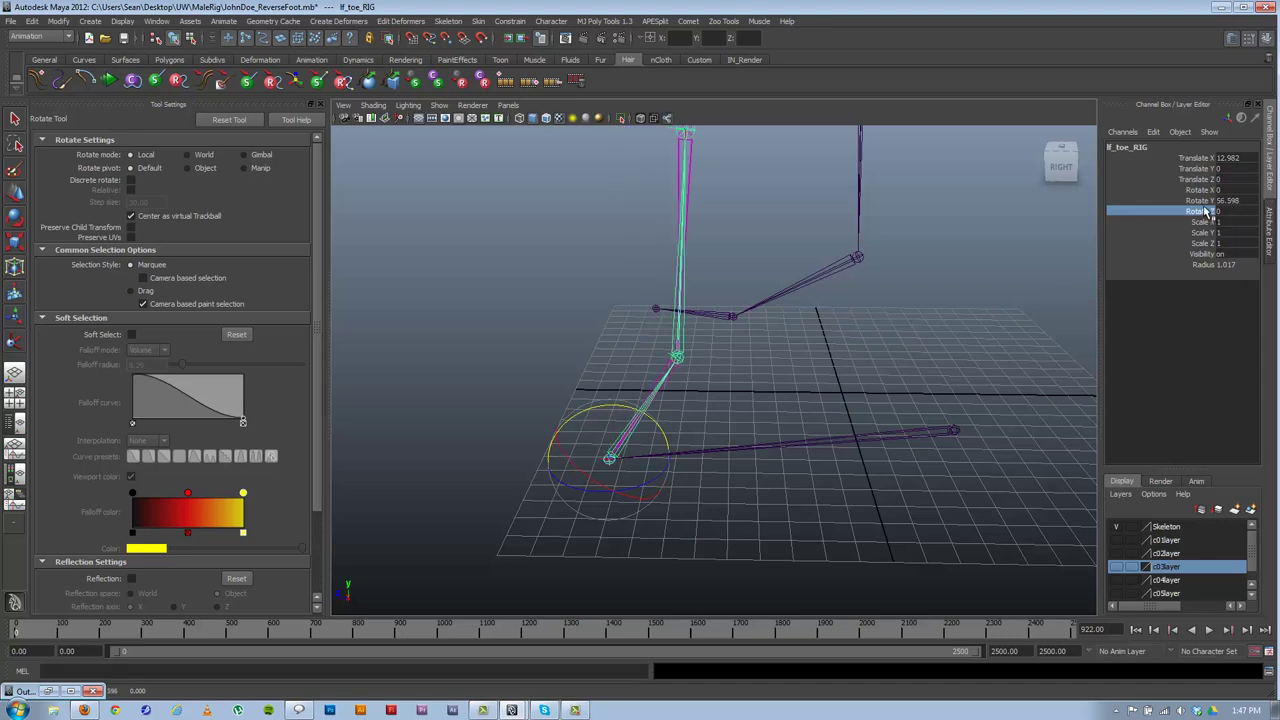
{"action": "left_click", "coordinate": [625, 440]}
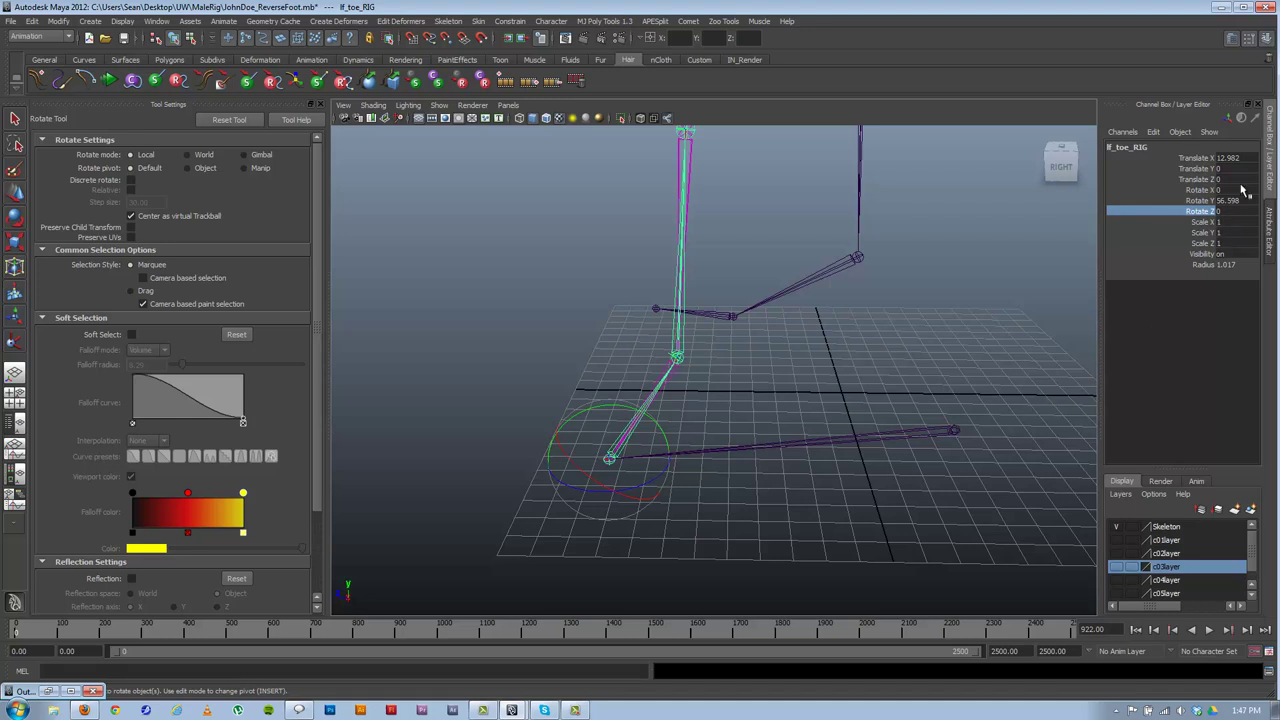
{"action": "mouse_move", "coordinate": [877, 357]}
{"action": "middle_mouse_down"}
{"action": "mouse_move", "coordinate": [1088, 344]}
{"action": "mouse_move", "coordinate": [873, 372]}
{"action": "middle_mouse_up"}
{"action": "key", "text": "ctrl+z"}
{"action": "key", "text": "ctrl+z"}
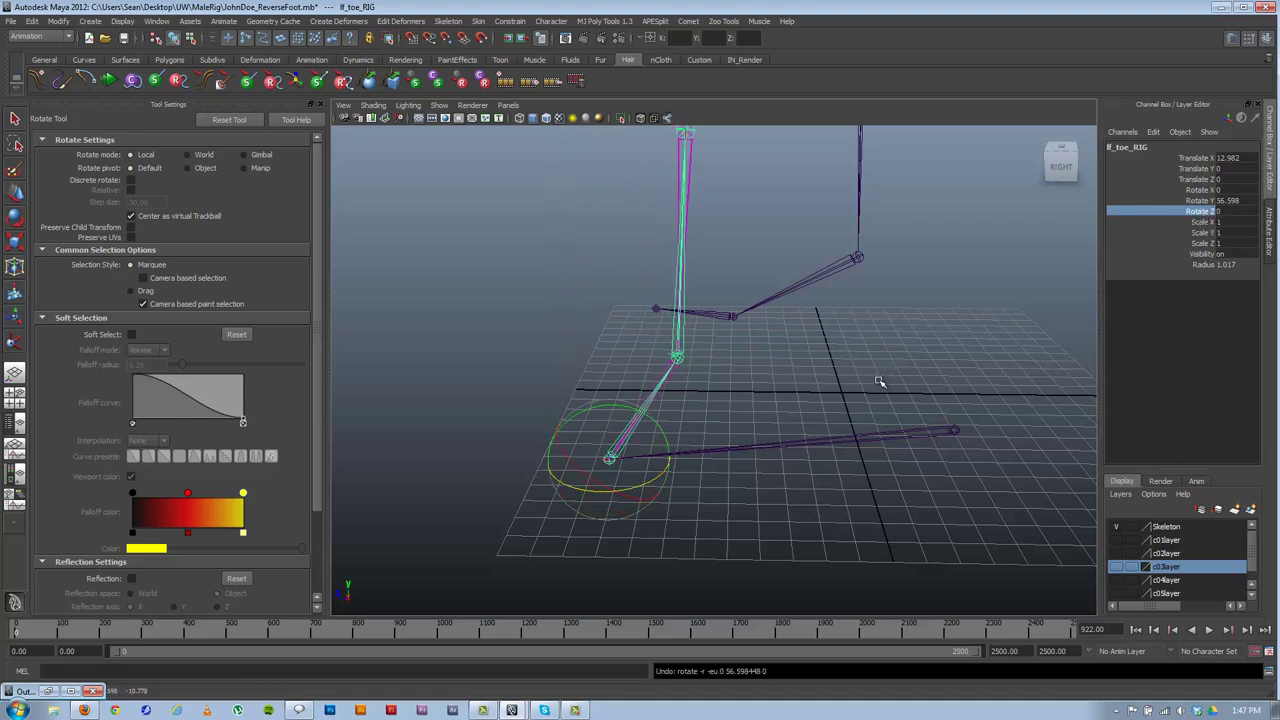
{"action": "key", "text": "ctrl+z"}
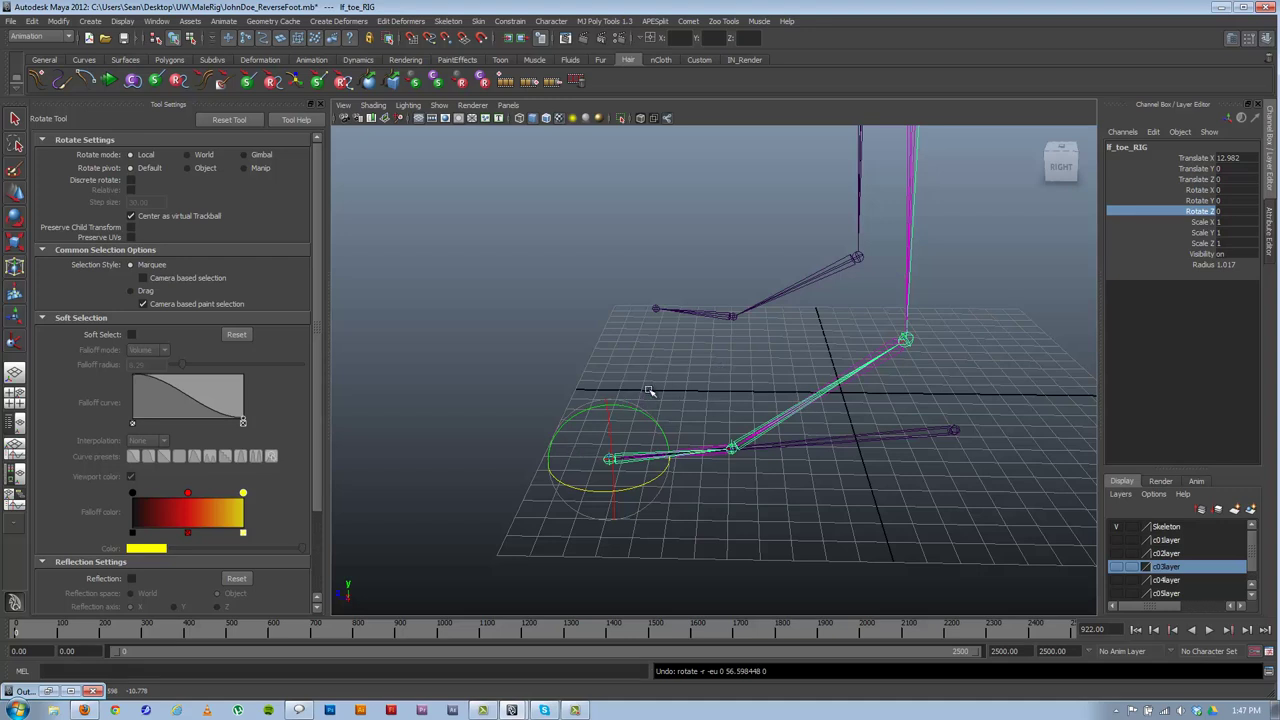
- Create a polygon cone at the origin as a test object
{"action": "left_click", "coordinate": [90, 21]}
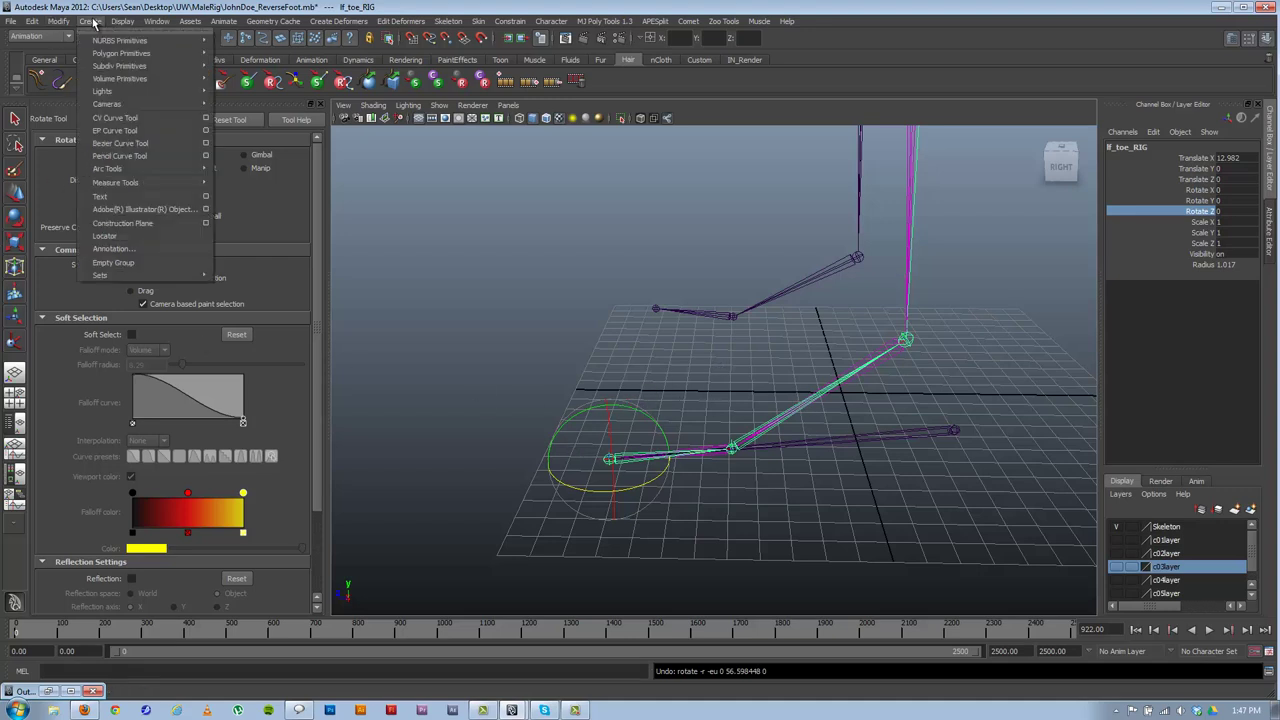
{"action": "mouse_move", "coordinate": [106, 57]}
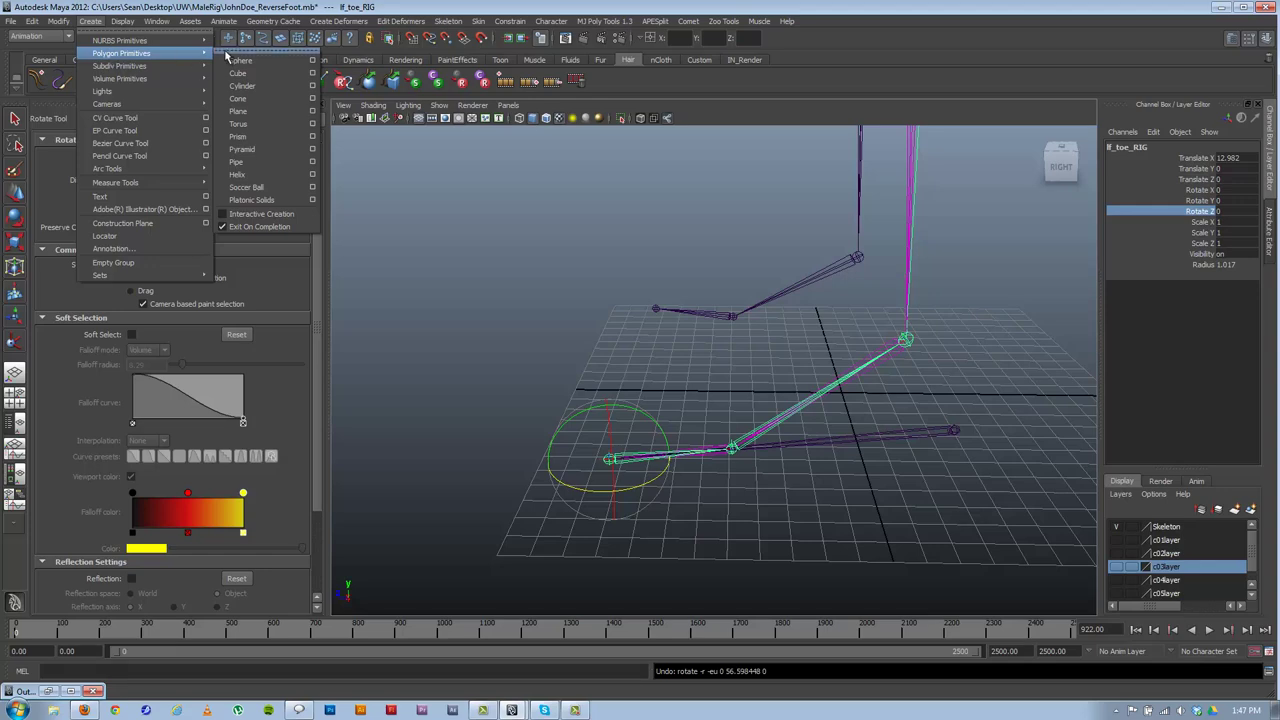
{"action": "left_click", "coordinate": [255, 99]}
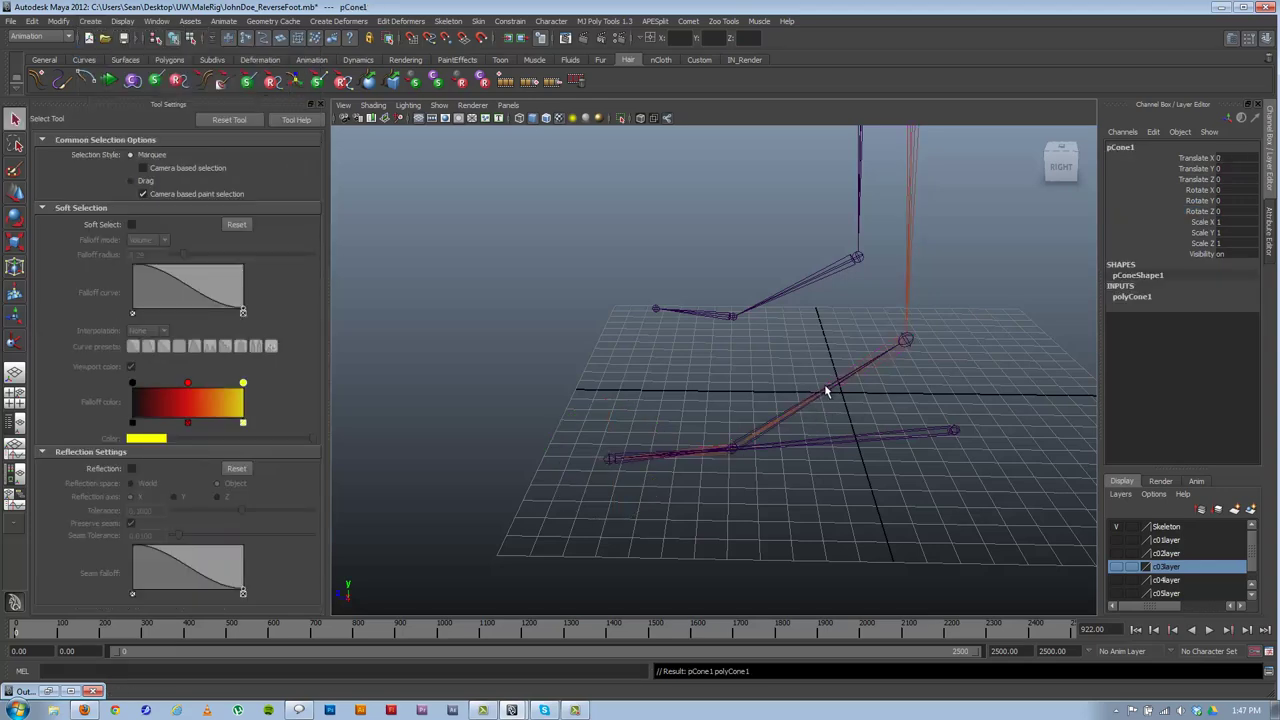
- Turn on polygon display in the viewport to show the character's feet mesh
{"action": "mouse_move", "coordinate": [826, 391]}
{"action": "left_mouse_down", "text": "alt"}
{"action": "mouse_move", "coordinate": [811, 403]}
{"action": "mouse_move", "coordinate": [829, 397]}
{"action": "left_mouse_up", "text": "alt"}
{"action": "key", "text": "w"}
{"action": "left_click", "coordinate": [439, 105]}
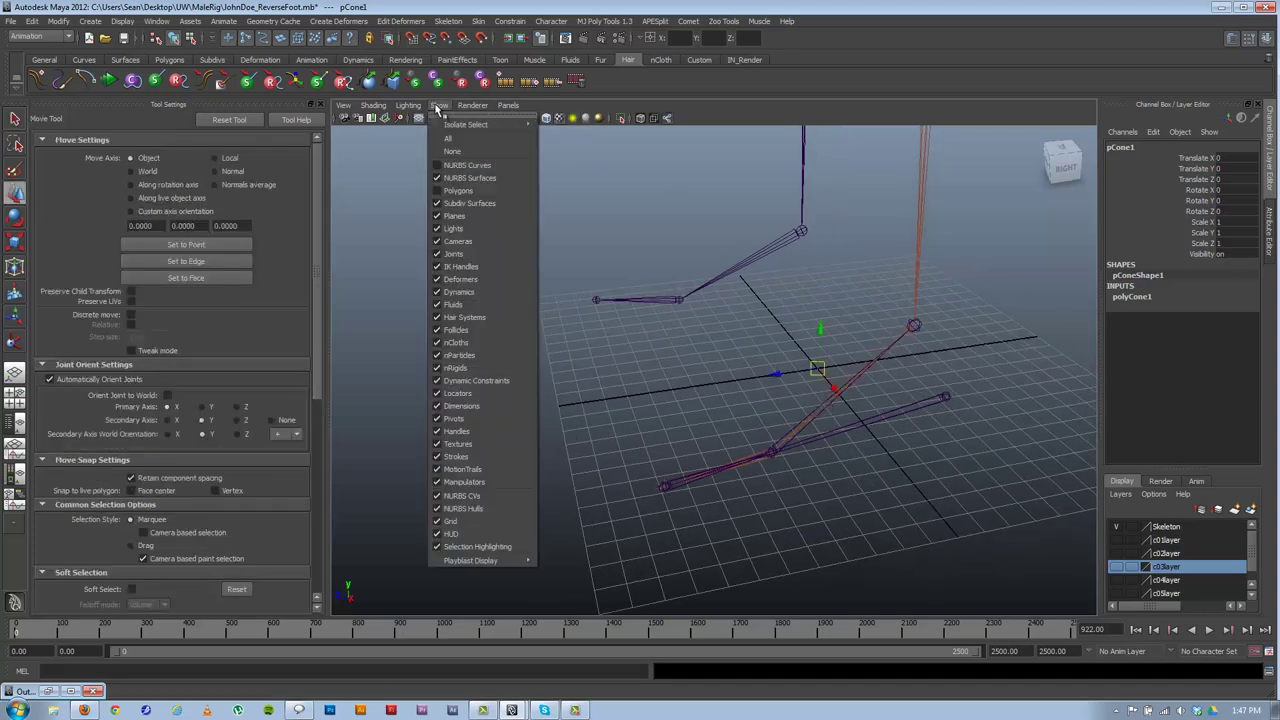
{"action": "left_click", "coordinate": [447, 191]}
{"action": "left_click_drag", "start_coordinate": [852, 343], "coordinate": [819, 367], "text": "alt"}
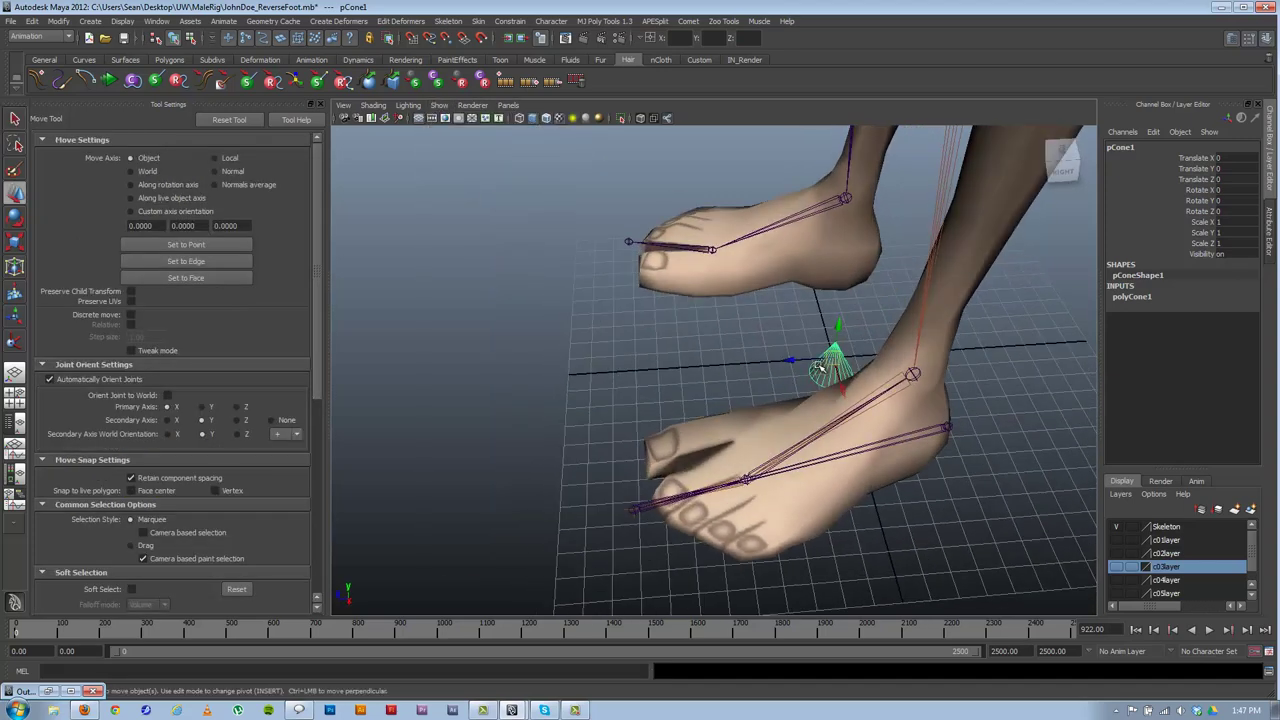
- Rotate the cone about 88 degrees in X, set Rotate X to 90, and tumble it freely on several axes
{"action": "key", "text": "e"}
{"action": "left_click_drag", "start_coordinate": [842, 316], "coordinate": [727, 368]}
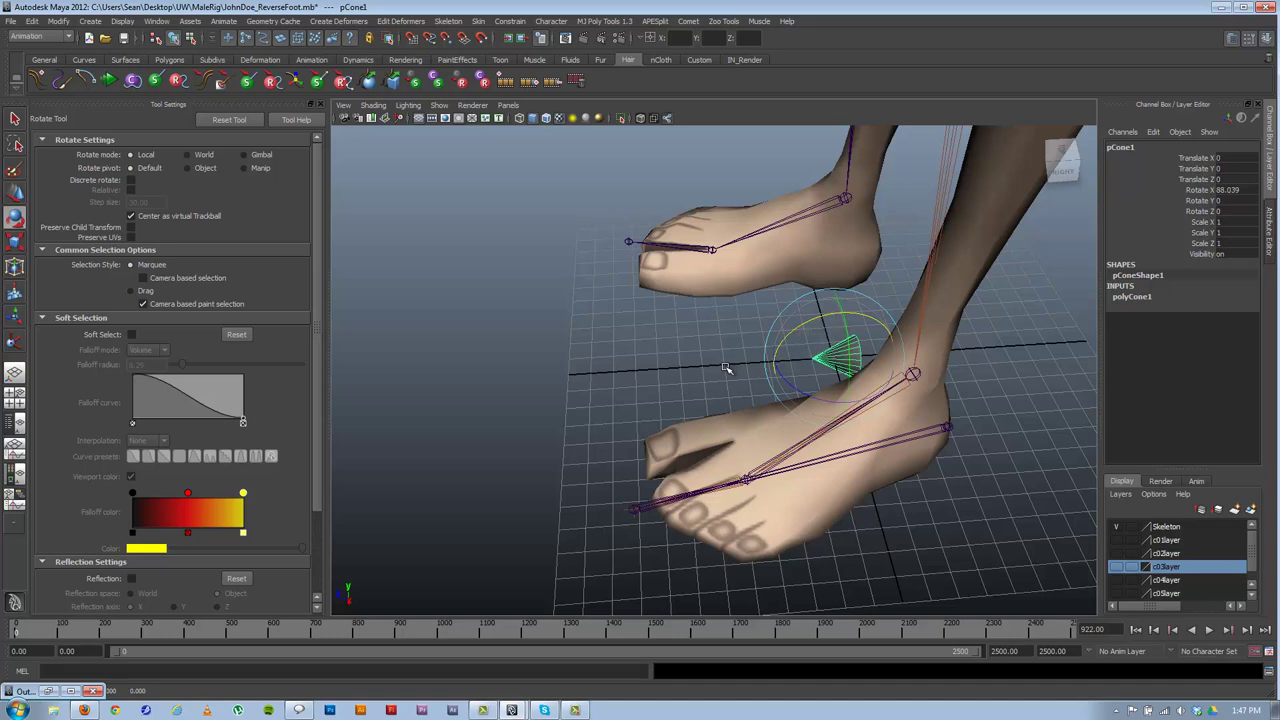
{"action": "double_click", "coordinate": [1228, 190]}
{"action": "type", "text": "90"}
{"action": "left_click_drag", "start_coordinate": [814, 325], "coordinate": [775, 333]}
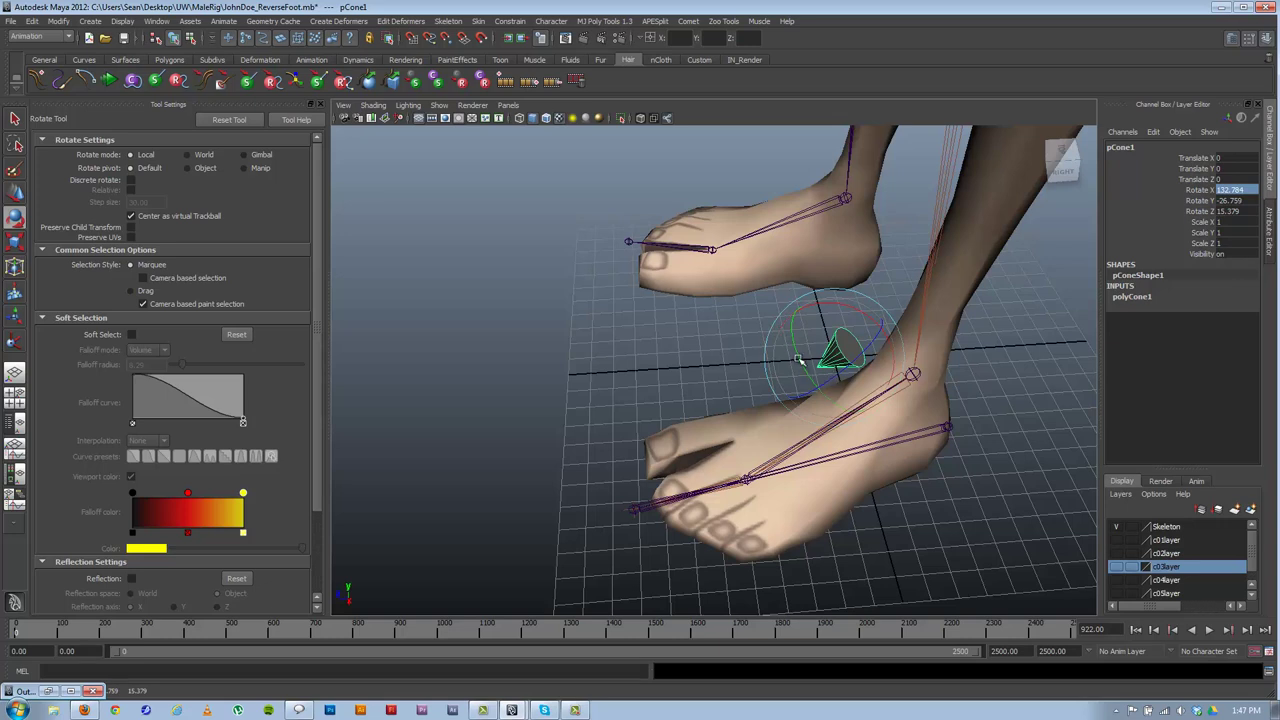
{"action": "left_click_drag", "start_coordinate": [857, 357], "coordinate": [857, 365]}
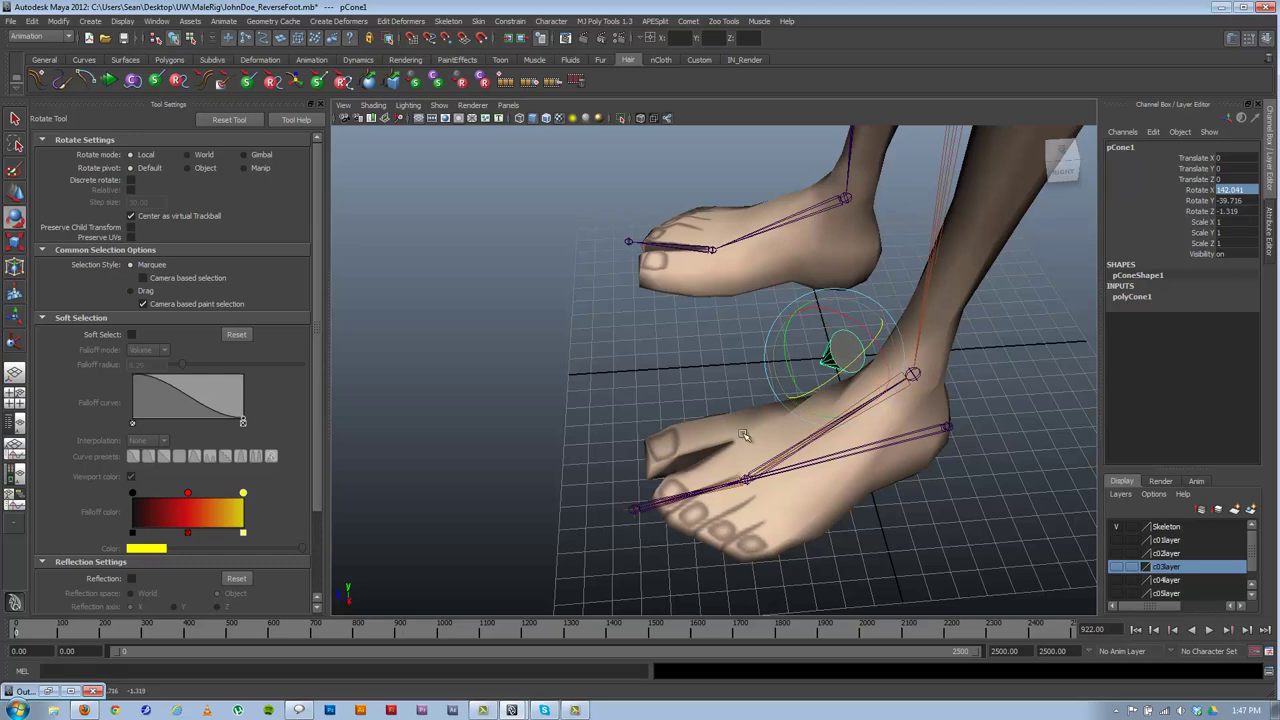
- Undo the cone's free rotations and its Rotate X entry, and delete the cone
{"action": "key", "text": "ctrl+z"}
{"action": "key", "text": "ctrl+z"}
{"action": "key", "text": "ctrl+z"}
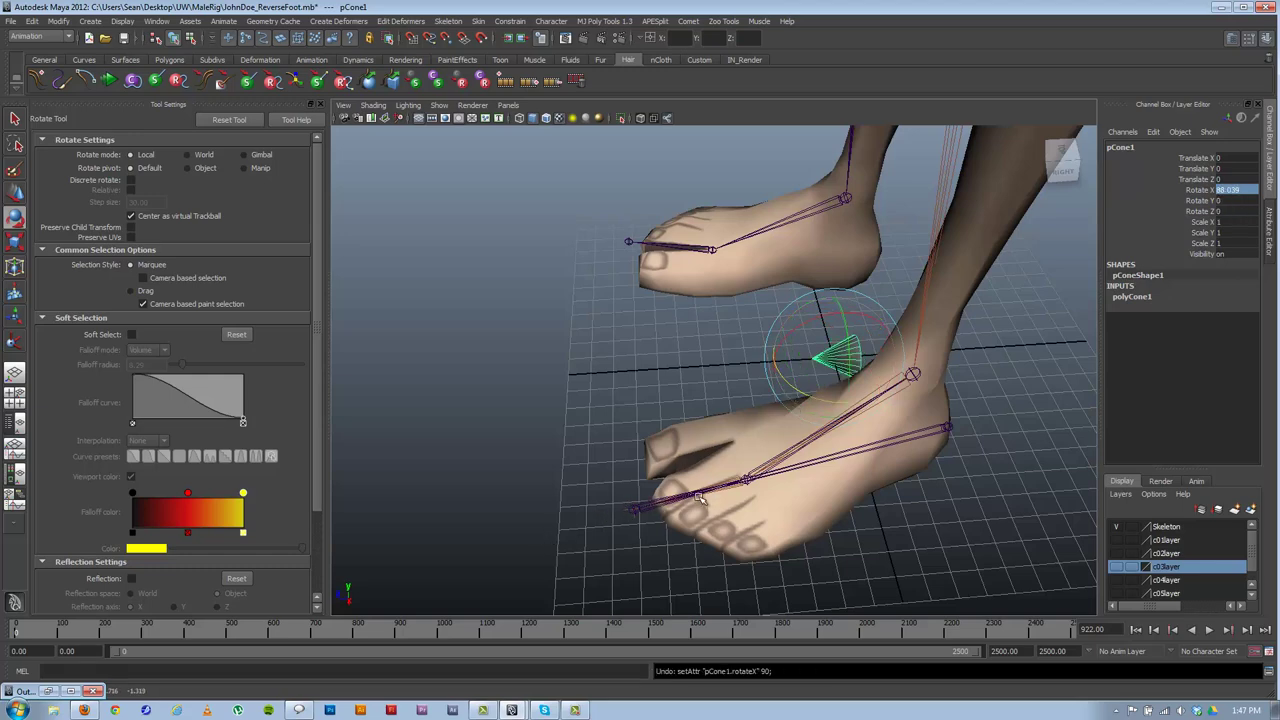
{"action": "left_click_drag", "start_coordinate": [705, 487], "coordinate": [629, 486], "text": "alt"}
{"action": "key", "text": "Delete"}
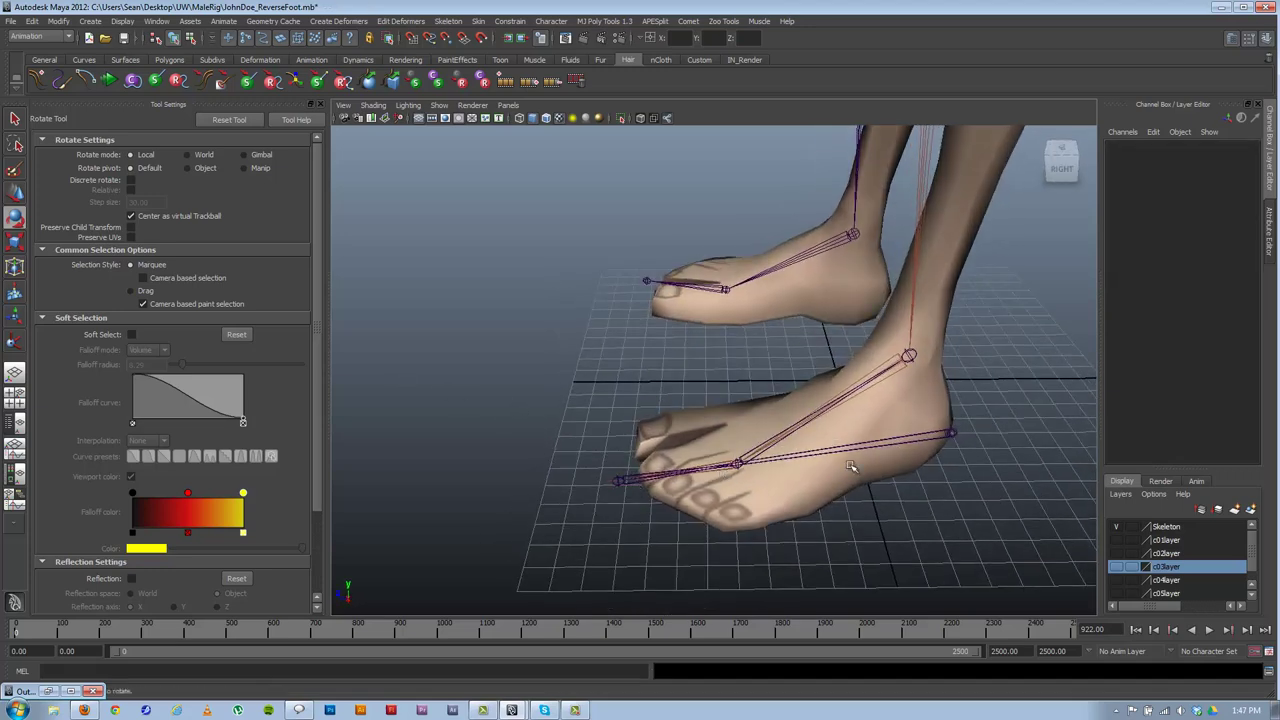
- Examine the Rotate Order options in lf_toe_RIG's attributes without changing xyz, and return to its channel values
{"action": "left_click", "coordinate": [849, 449]}
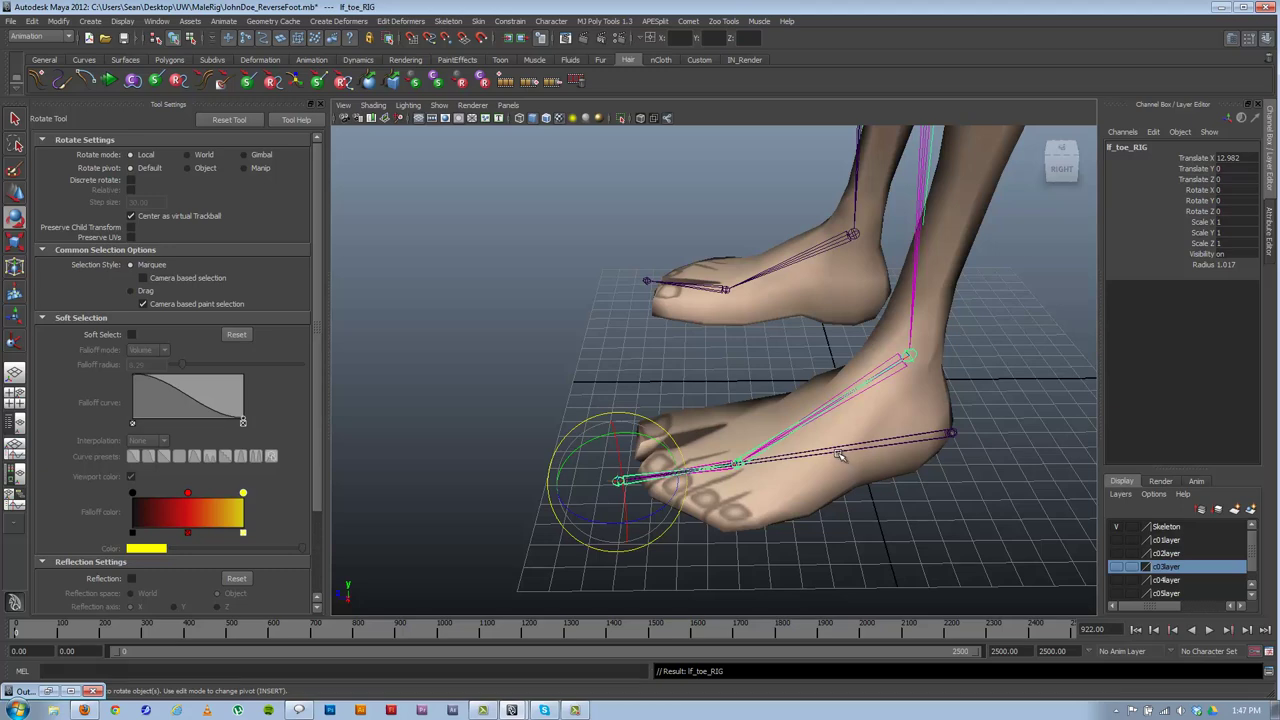
{"action": "key", "text": "ctrl+a"}
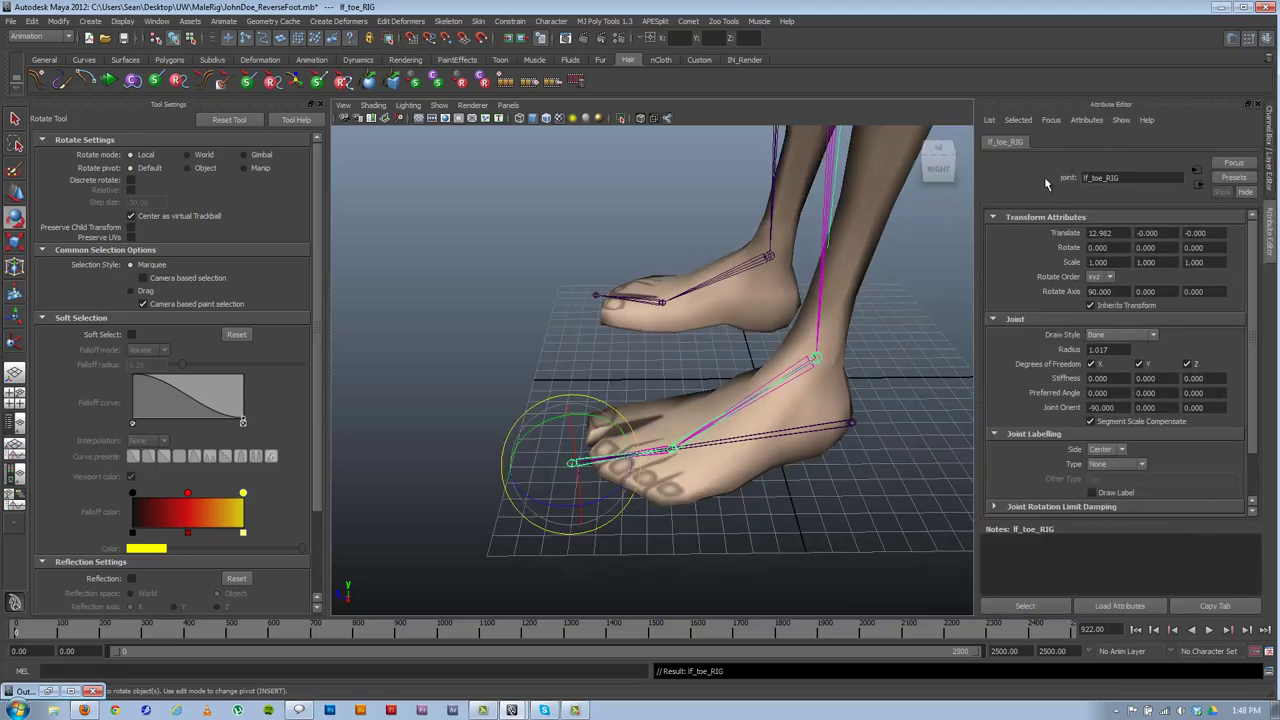
{"action": "left_click", "coordinate": [1108, 278]}
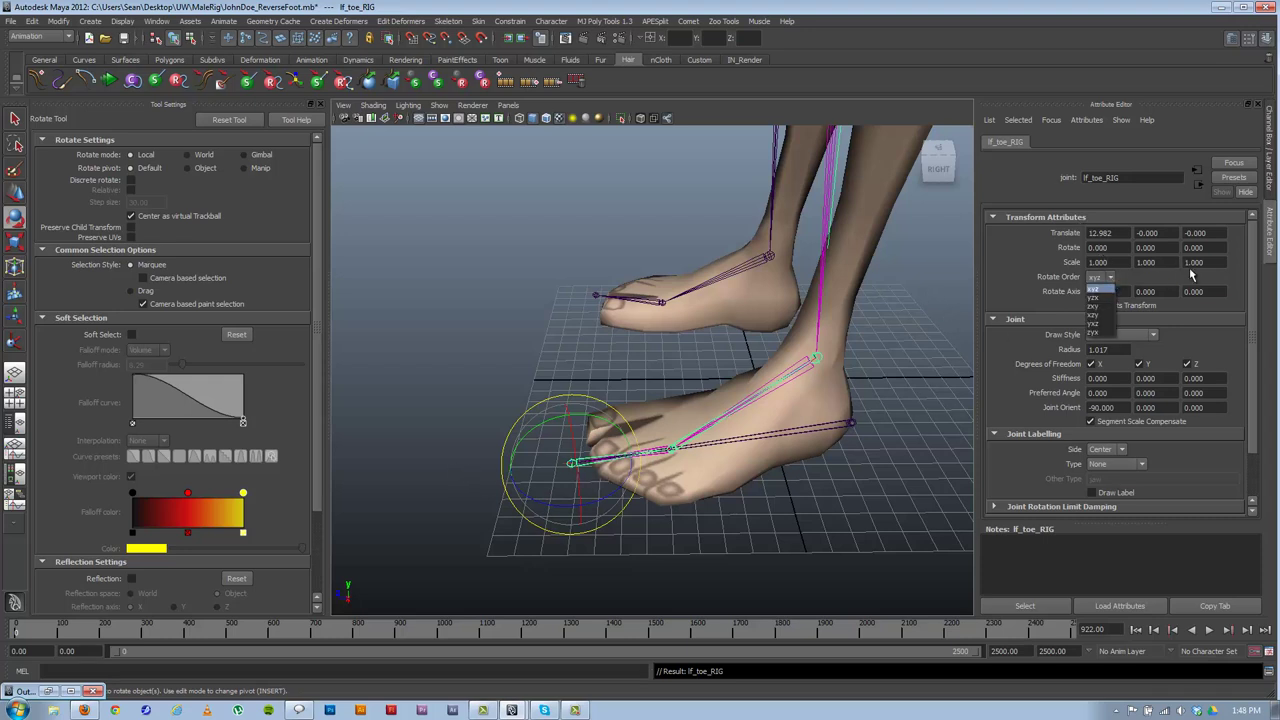
{"action": "left_click", "coordinate": [1142, 284]}
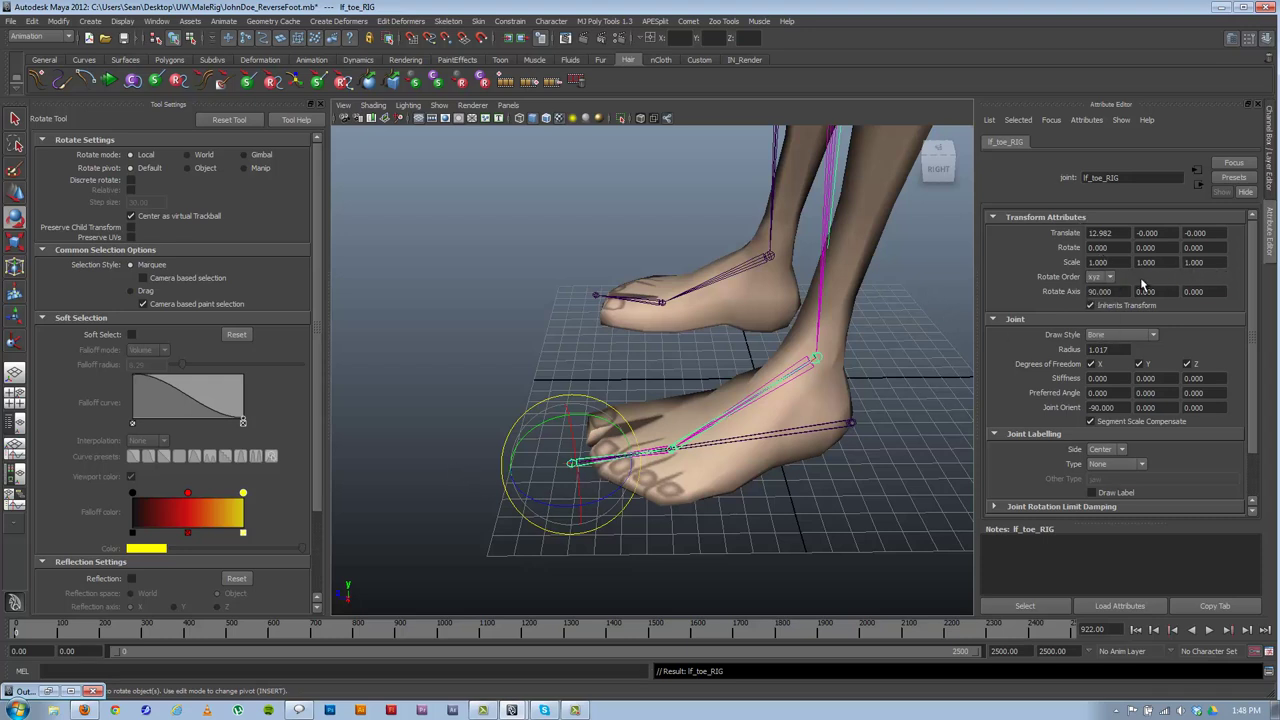
{"action": "left_click", "coordinate": [1271, 140]}
- Rotate lf_toe_RIG about 66.7 degrees in Y, try Rotate Z on top of it, and undo both rotations
{"action": "left_click", "coordinate": [898, 442]}
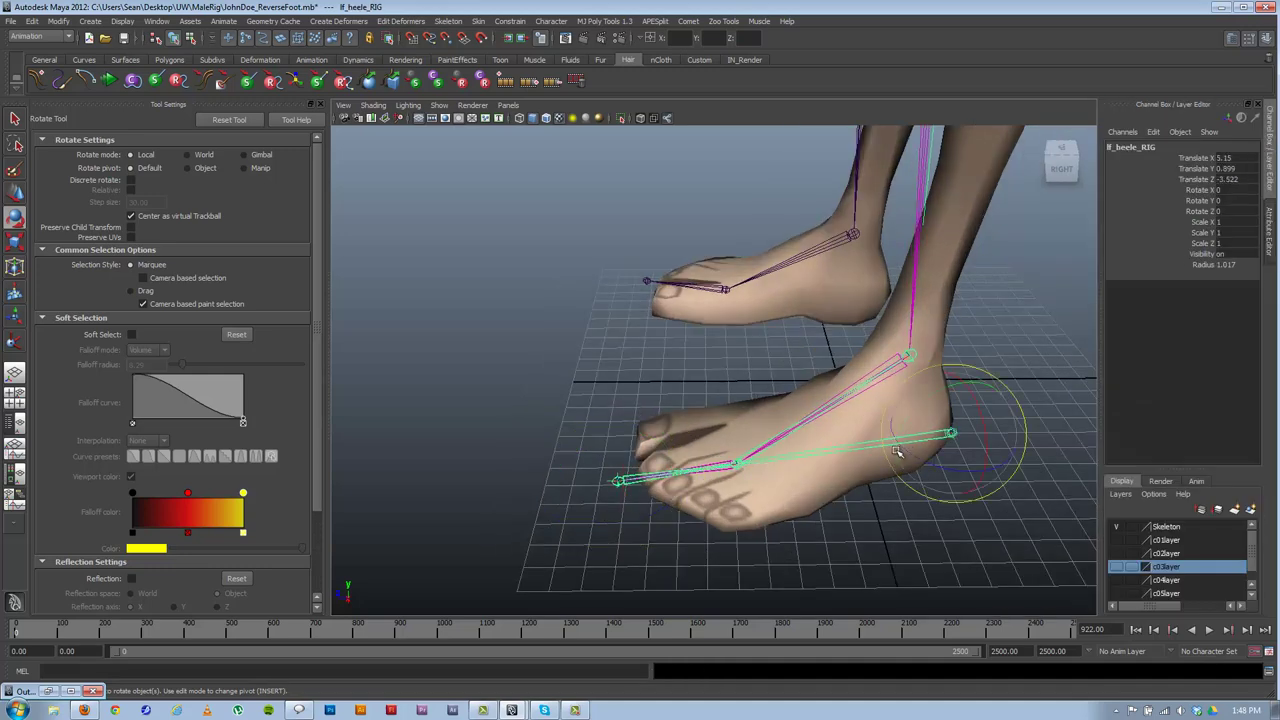
{"action": "key", "text": "Down"}
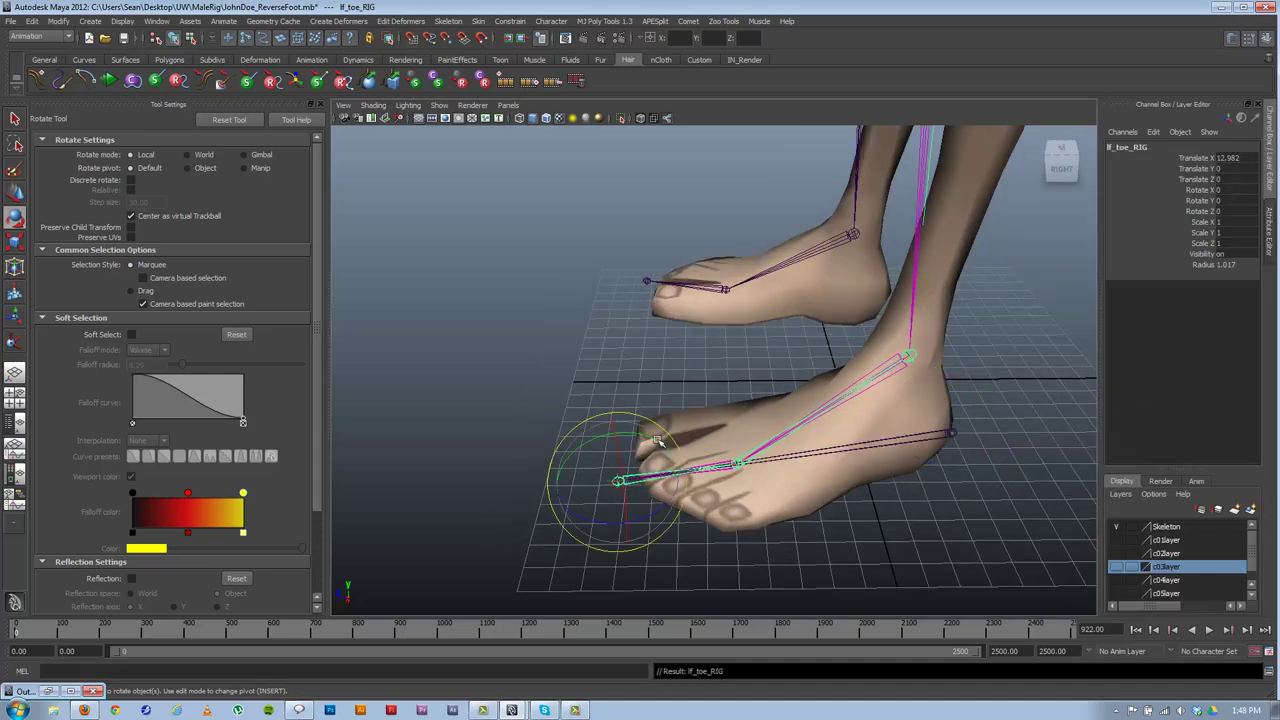
{"action": "left_click", "coordinate": [1203, 205]}
{"action": "middle_click_drag", "start_coordinate": [886, 342], "coordinate": [792, 340]}
{"action": "left_click", "coordinate": [1203, 211]}
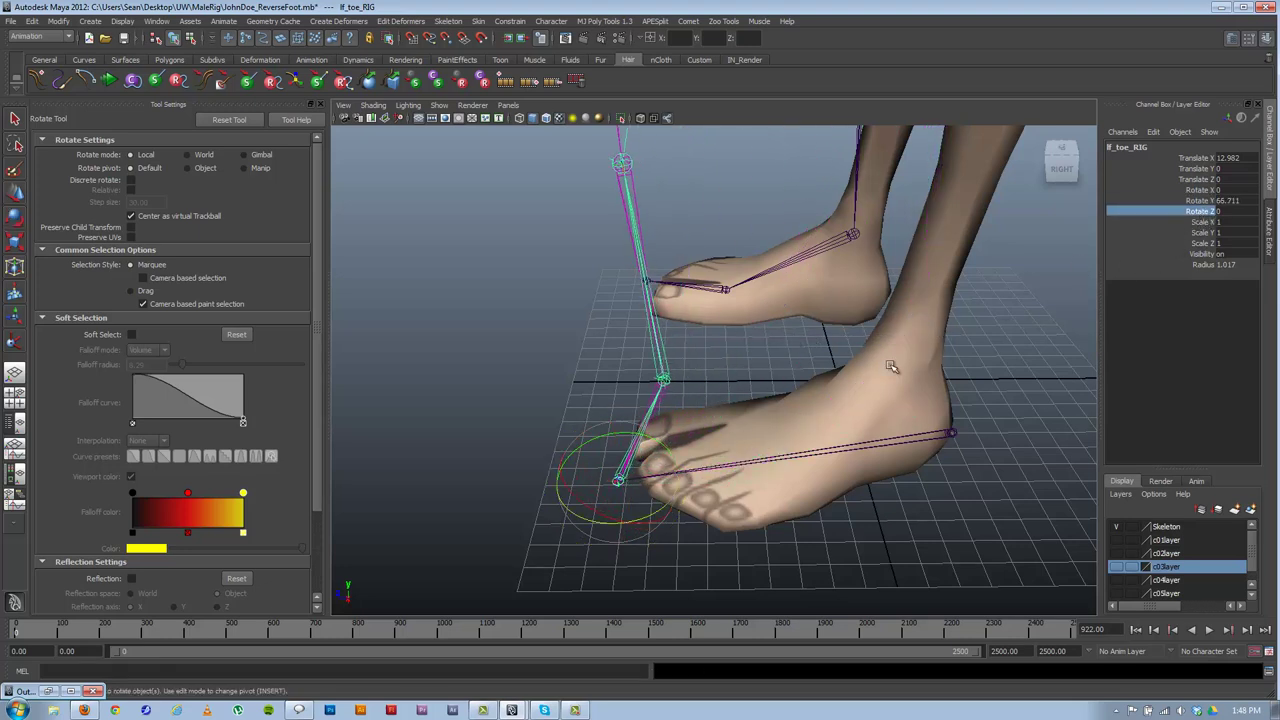
{"action": "middle_click_drag", "start_coordinate": [888, 388], "coordinate": [850, 397]}
{"action": "key", "text": "ctrl+z"}
{"action": "key", "text": "ctrl+z"}
{"action": "key", "text": "ctrl+z"}
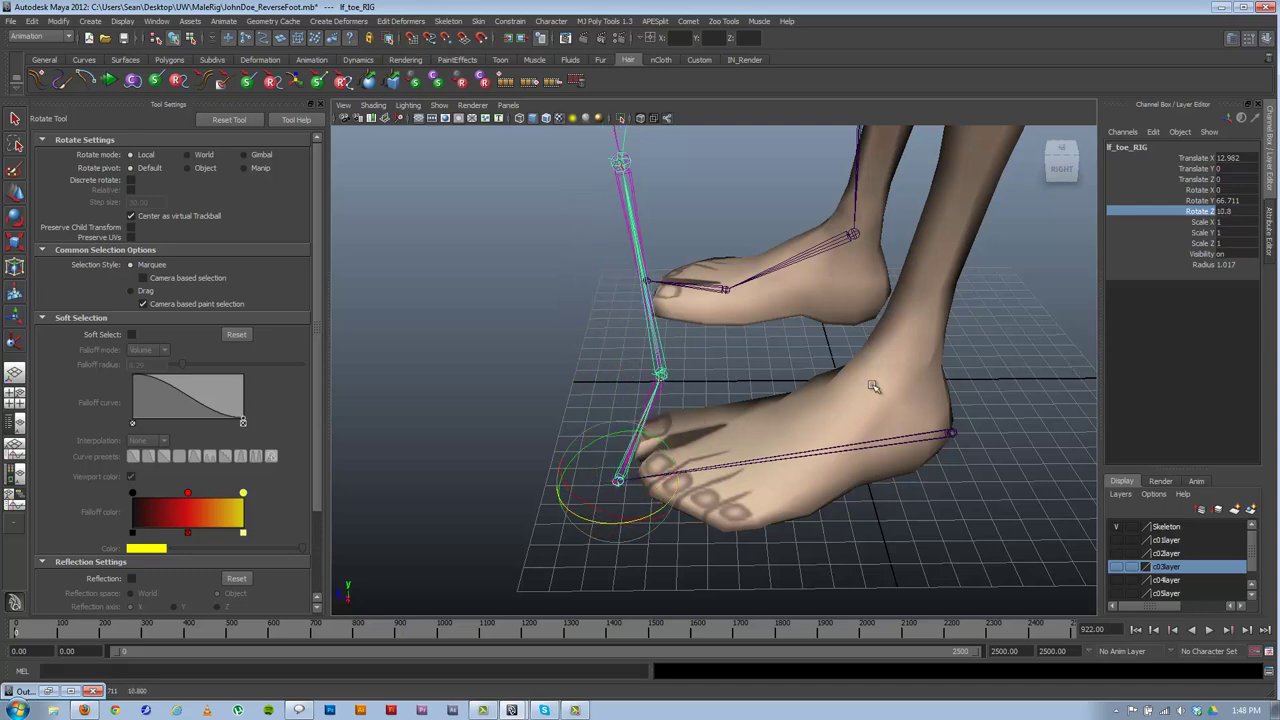
- Restore the minimized Outliner to show the lf_heele_RIG hierarchy beside the foot
{"action": "left_click_drag", "start_coordinate": [766, 482], "coordinate": [822, 448], "text": "alt"}
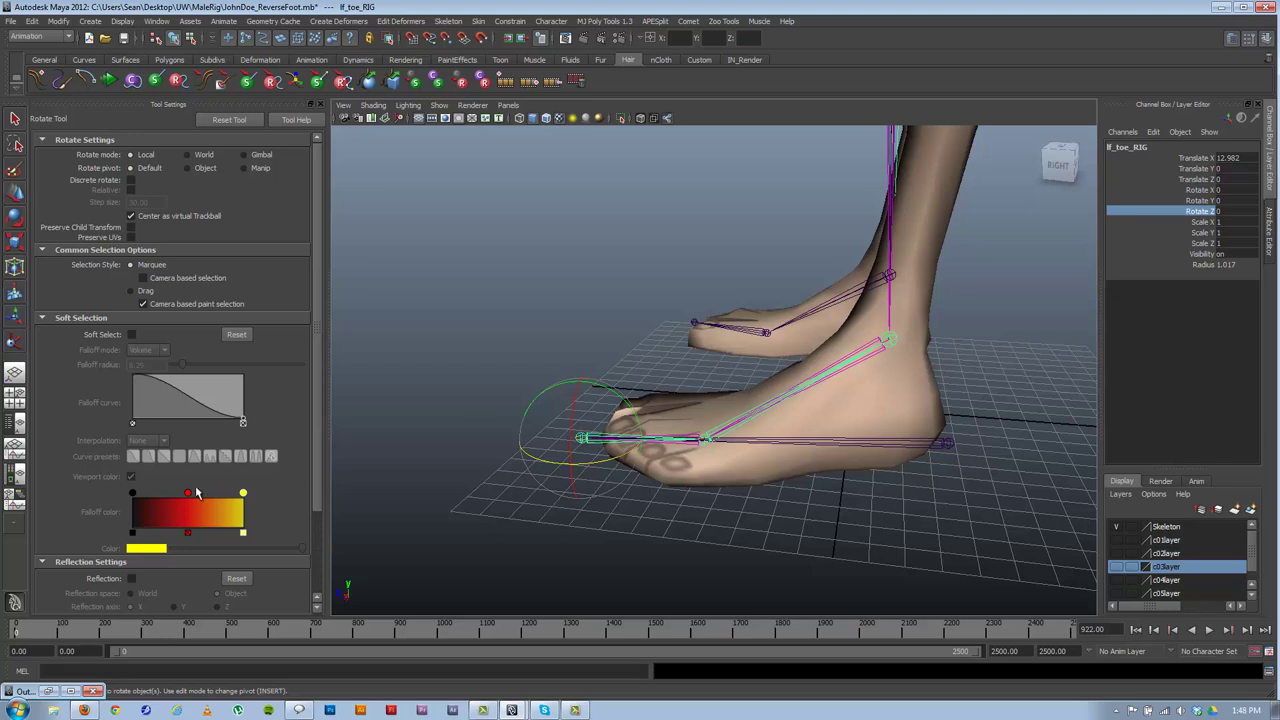
{"action": "left_click", "coordinate": [48, 691]}
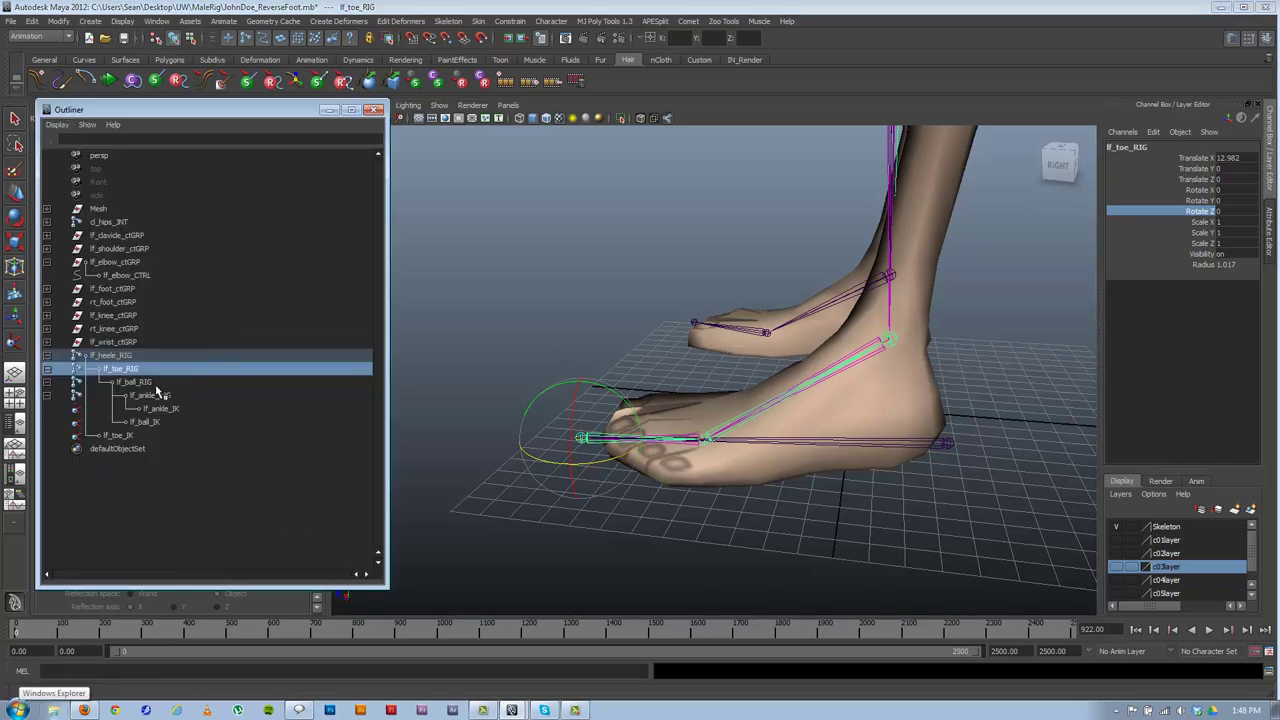
{"action": "left_click_drag", "start_coordinate": [869, 404], "coordinate": [737, 461], "text": "alt"}
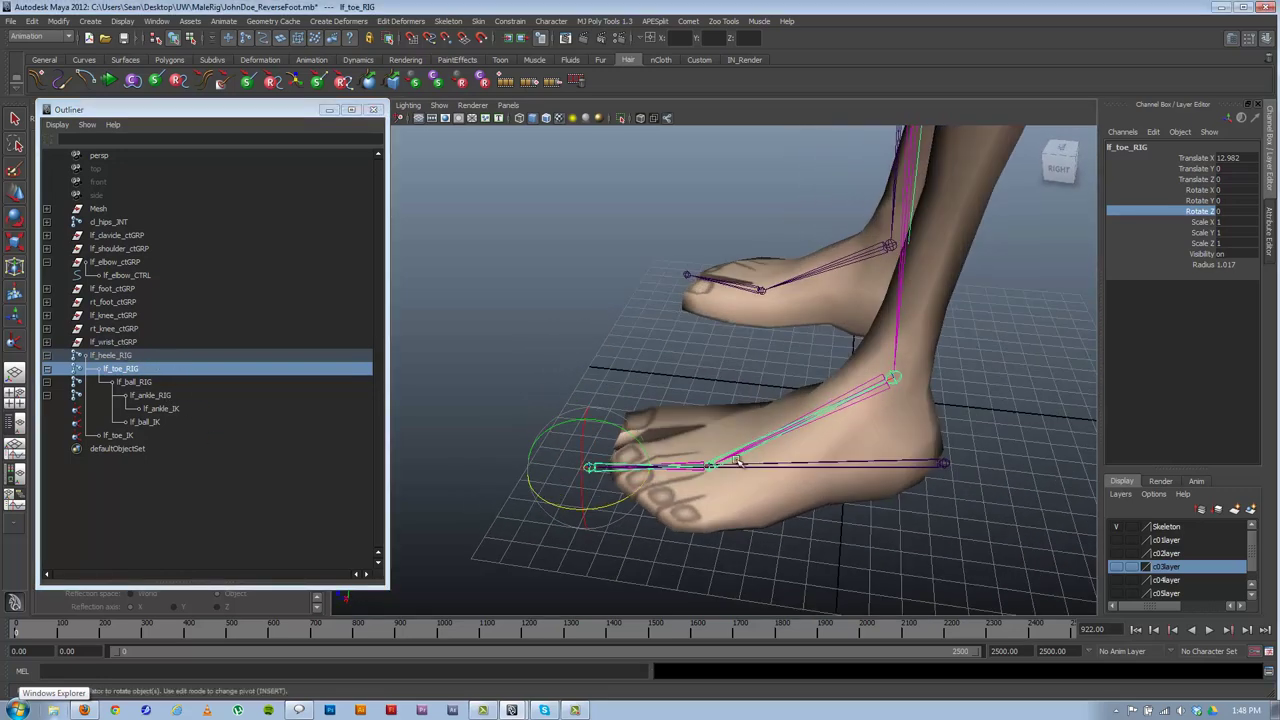
- Rotate lf_heele_RIG about -38.2 degrees in Y, try about -18 degrees in Z, and undo the Z rotation
{"action": "left_click", "coordinate": [943, 463]}
{"action": "left_click_drag", "start_coordinate": [945, 425], "coordinate": [928, 468], "text": "alt"}
{"action": "left_click", "coordinate": [1200, 211]}
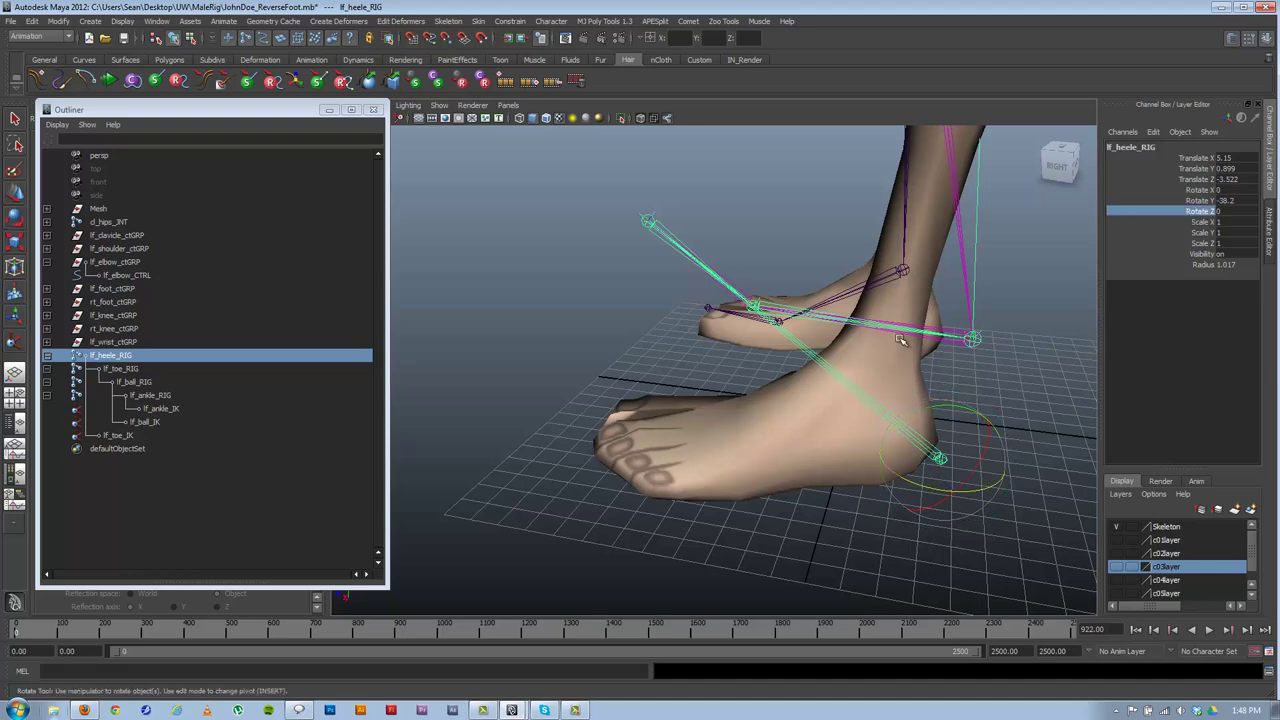
{"action": "middle_click_drag", "start_coordinate": [900, 340], "coordinate": [987, 455]}
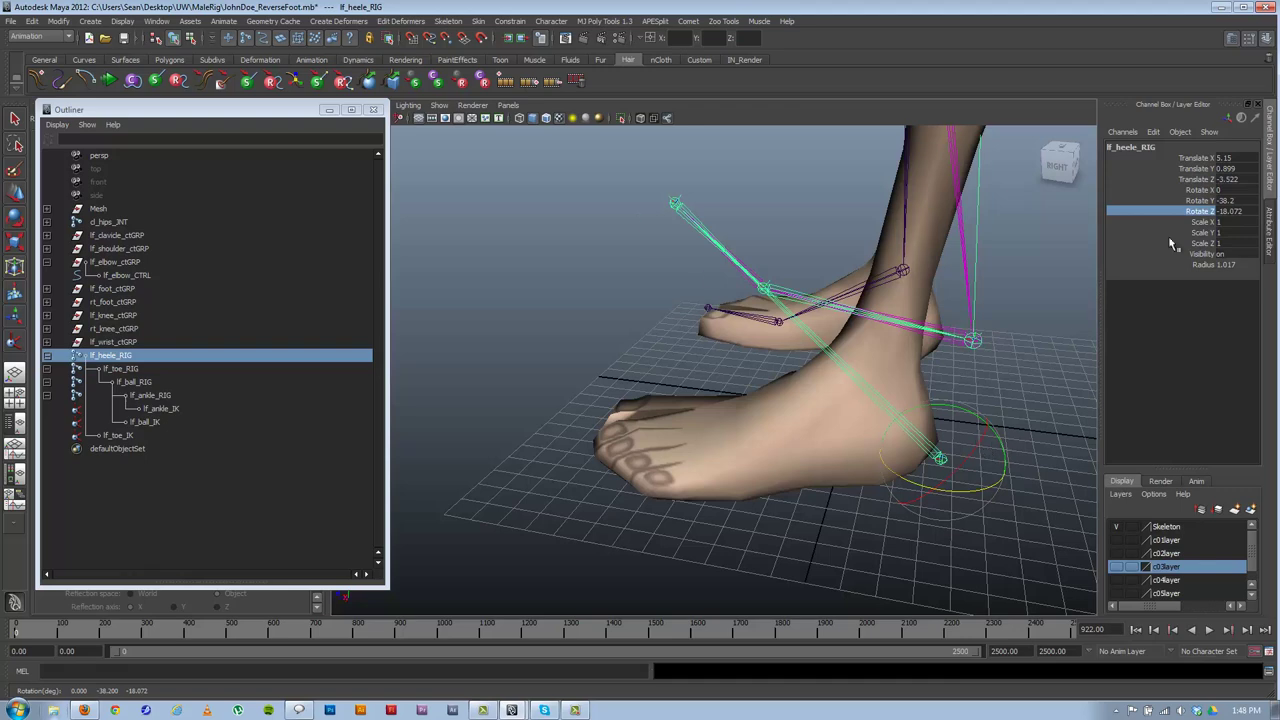
{"action": "key", "text": "ctrl+z"}
- Try about -9.9 degrees of Rotate X on the tilted lf_heele_RIG, and undo both its X and Y rotations
{"action": "left_click", "coordinate": [1206, 190]}
{"action": "mouse_move", "coordinate": [976, 356]}
{"action": "middle_mouse_down"}
{"action": "mouse_move", "coordinate": [912, 385]}
{"action": "mouse_move", "coordinate": [1142, 333]}
{"action": "mouse_move", "coordinate": [978, 336]}
{"action": "middle_mouse_up"}
{"action": "key", "text": "ctrl+z"}
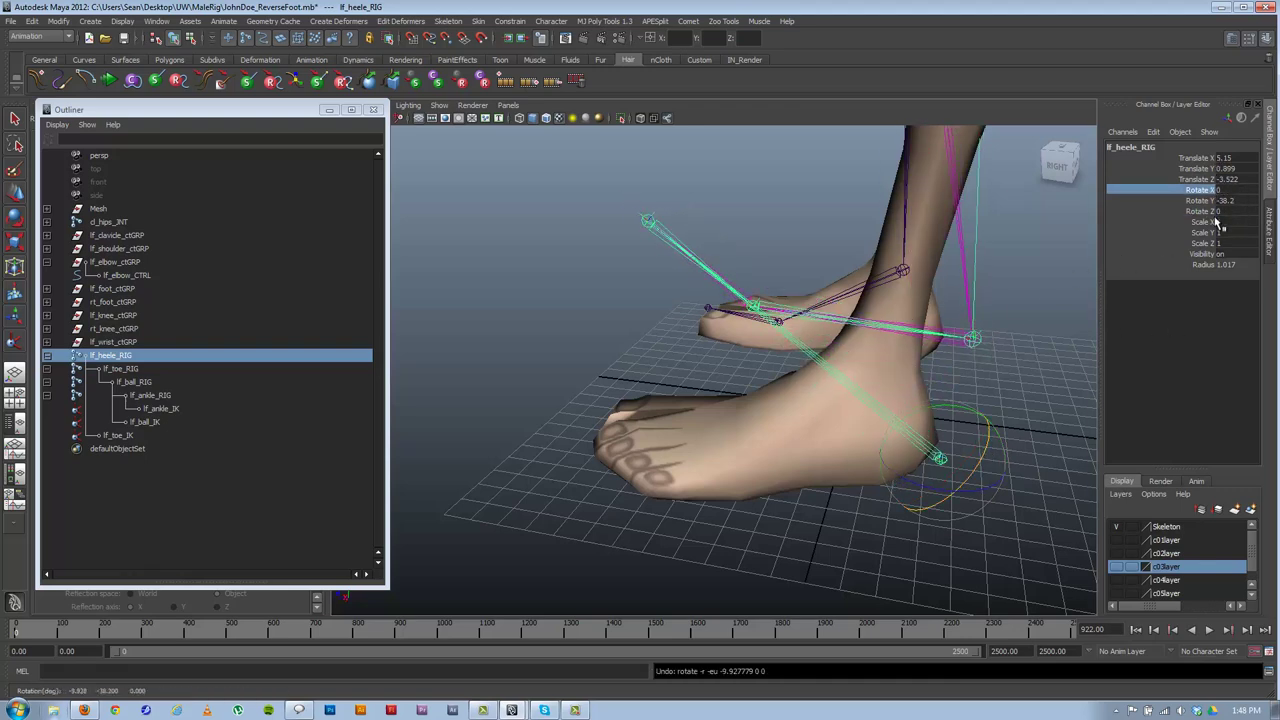
{"action": "key", "text": "ctrl+z"}
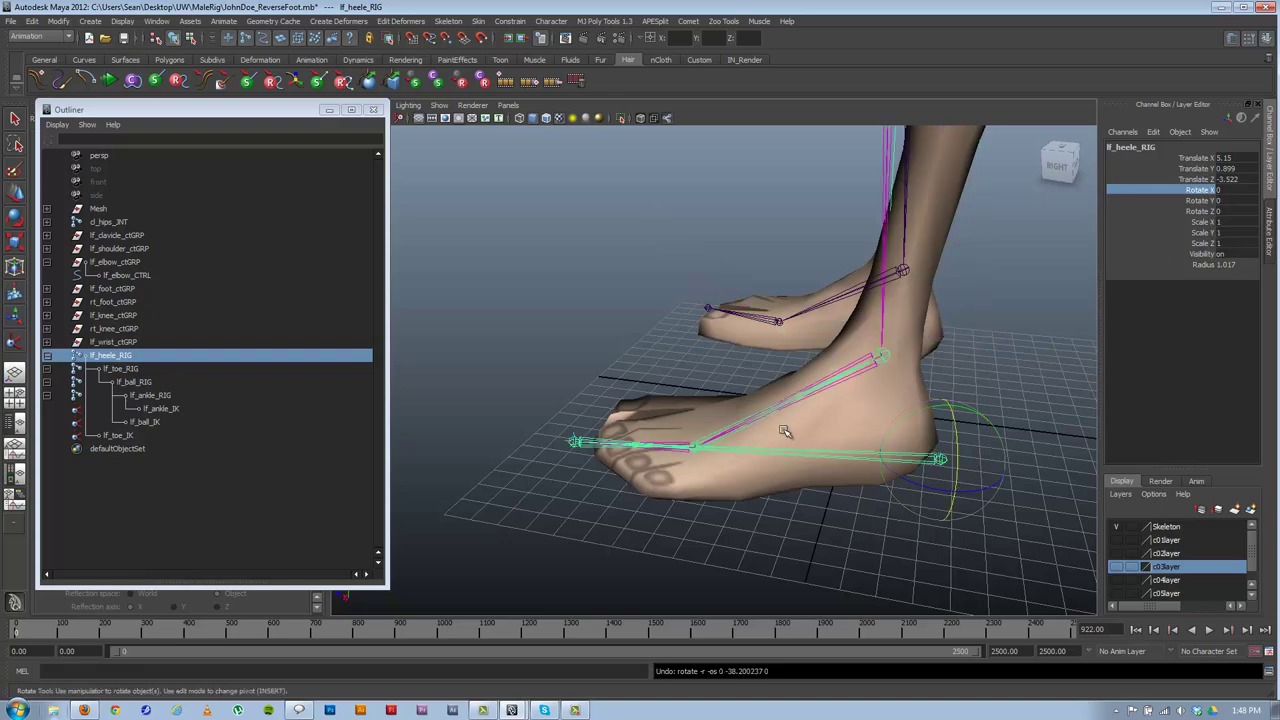
- Select the lf_toe_IK handle under lf_heele_RIG and frame the left foot from the side
{"action": "left_click_drag", "start_coordinate": [715, 466], "coordinate": [737, 449], "text": "alt"}
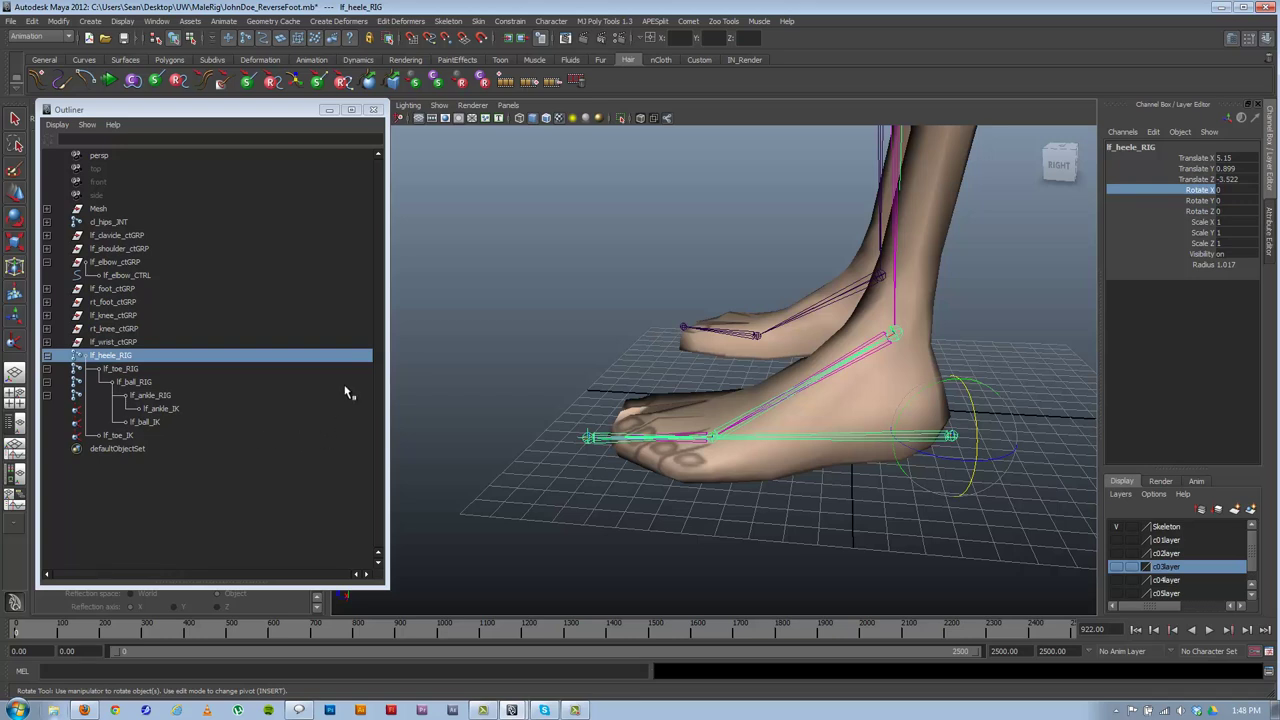
{"action": "left_click", "coordinate": [120, 436]}
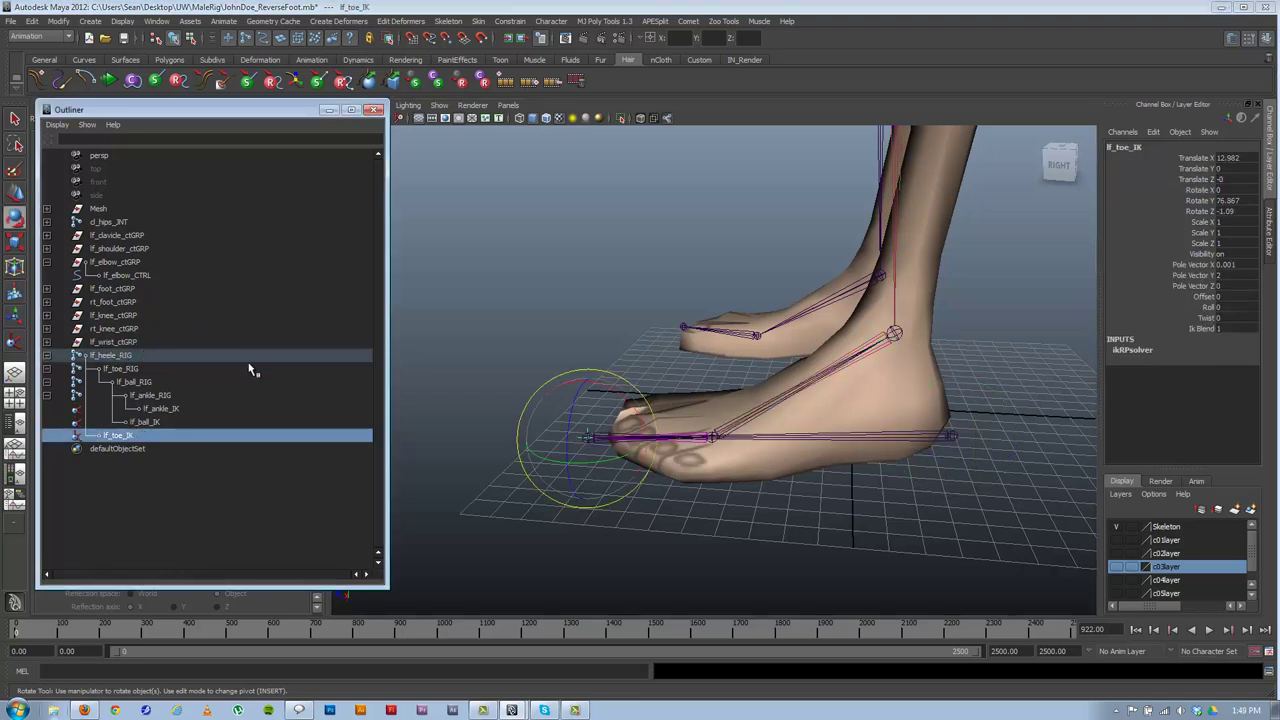
{"action": "middle_click_drag", "start_coordinate": [679, 377], "coordinate": [693, 364], "text": "alt"}
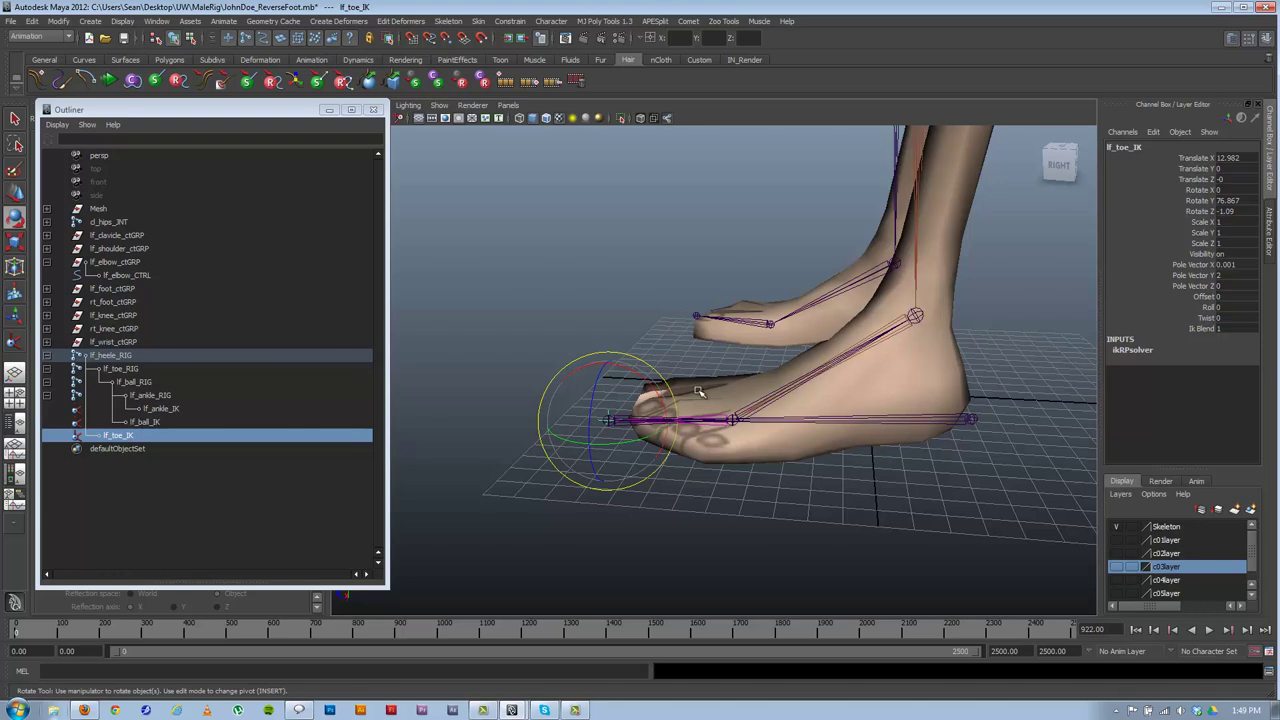
- Group lf_toe_IK under lf_heele_RIG and expand the new group in the hierarchy
{"action": "mouse_move", "coordinate": [700, 390]}
{"action": "left_mouse_down", "text": "alt"}
{"action": "mouse_move", "coordinate": [720, 409]}
{"action": "mouse_move", "coordinate": [688, 392]}
{"action": "left_mouse_up", "text": "alt"}
{"action": "mouse_move", "coordinate": [688, 392]}
{"action": "right_mouse_down", "text": "alt"}
{"action": "mouse_move", "coordinate": [714, 402]}
{"action": "mouse_move", "coordinate": [686, 402]}
{"action": "right_mouse_up", "text": "alt"}
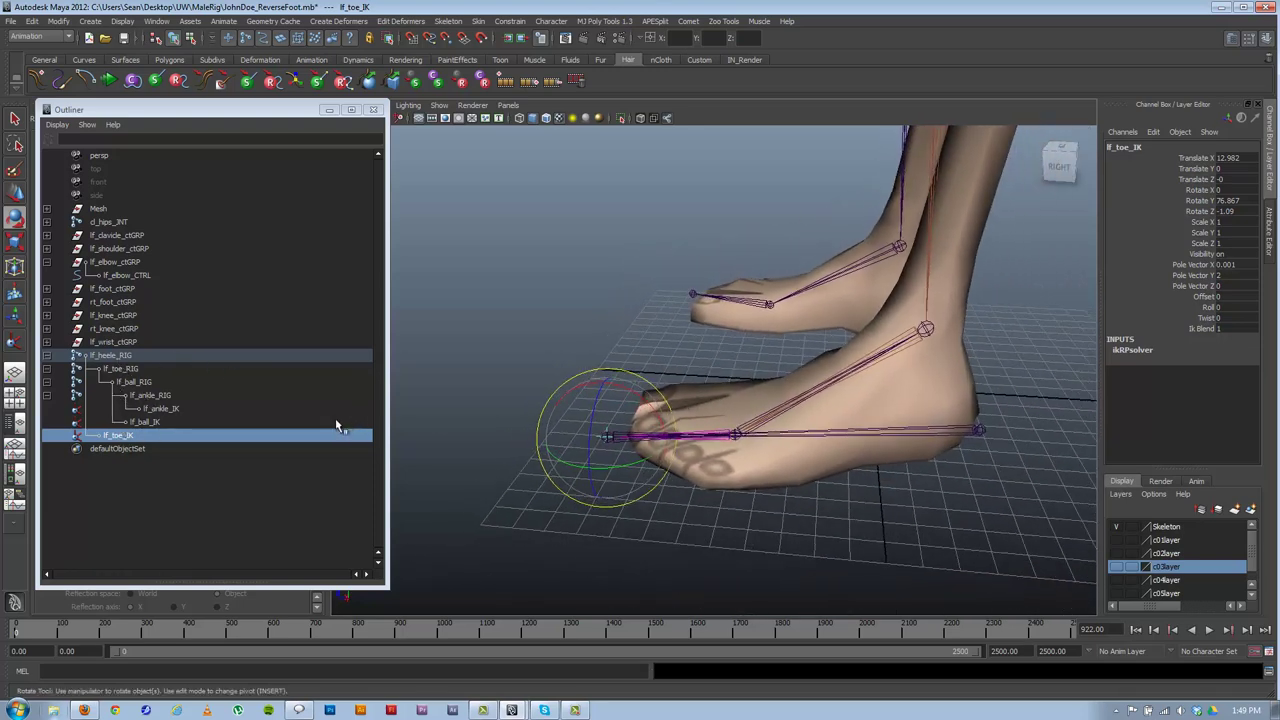
{"action": "key", "text": "ctrl+g"}
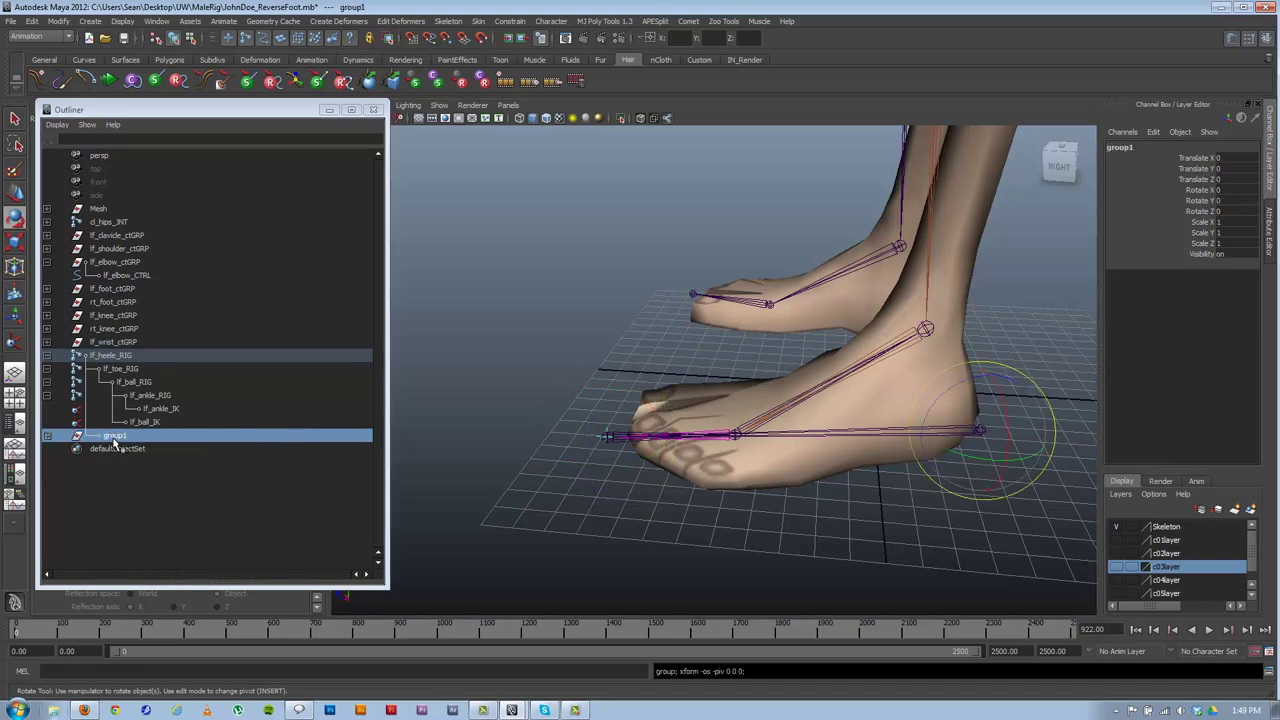
{"action": "left_click", "coordinate": [48, 437]}
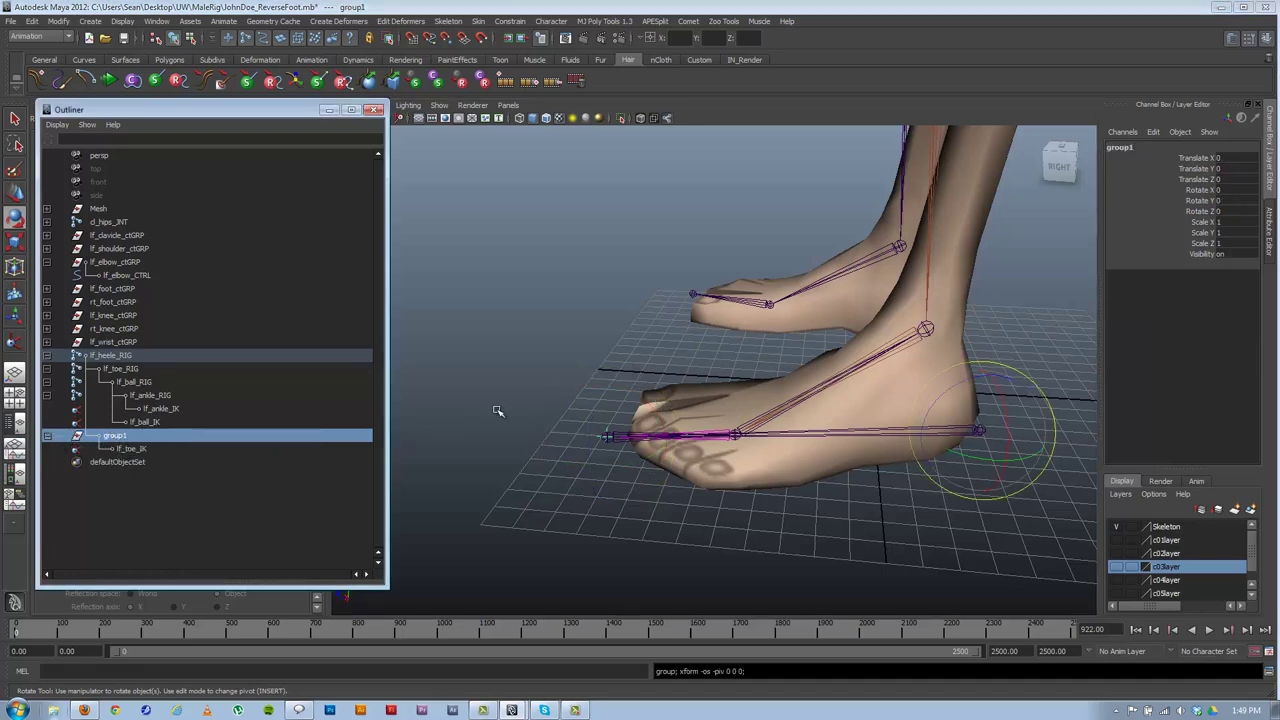
- Hide polygon objects in the viewport so that only the foot joints are displayed
{"action": "left_click_drag", "start_coordinate": [882, 392], "coordinate": [800, 390], "text": "alt"}
{"action": "left_click", "coordinate": [439, 105]}
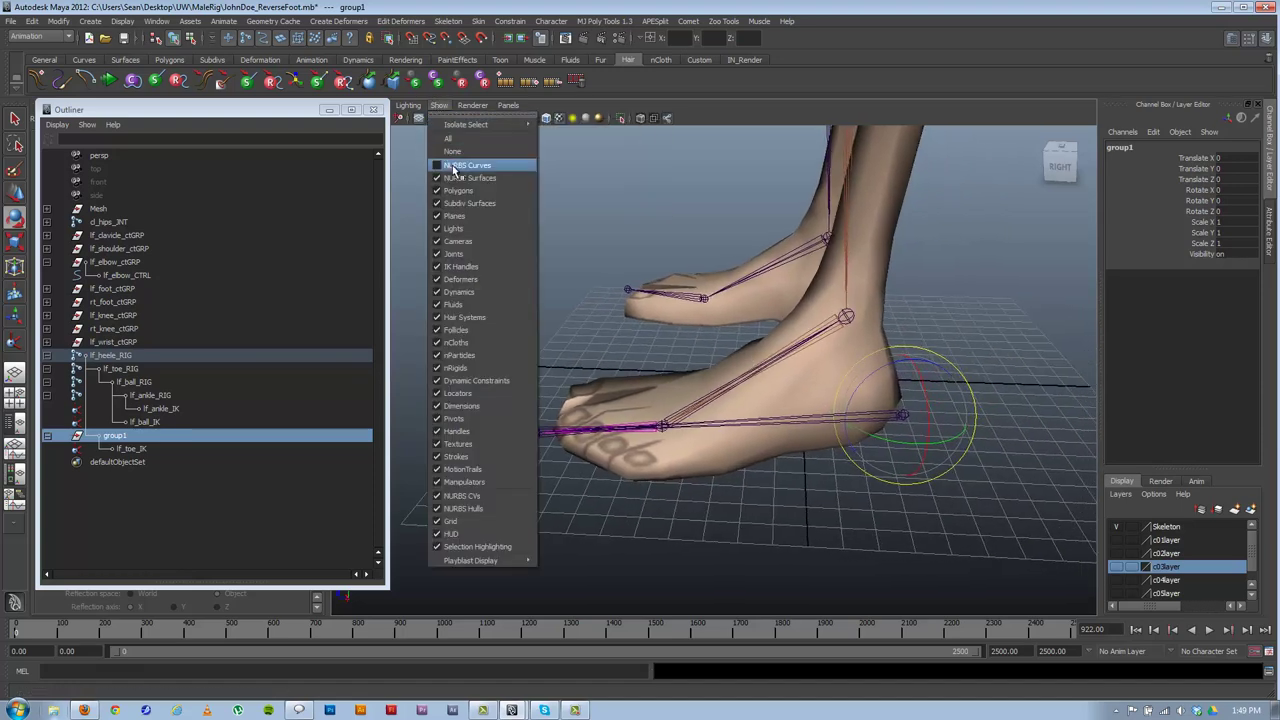
{"action": "left_click", "coordinate": [456, 190]}
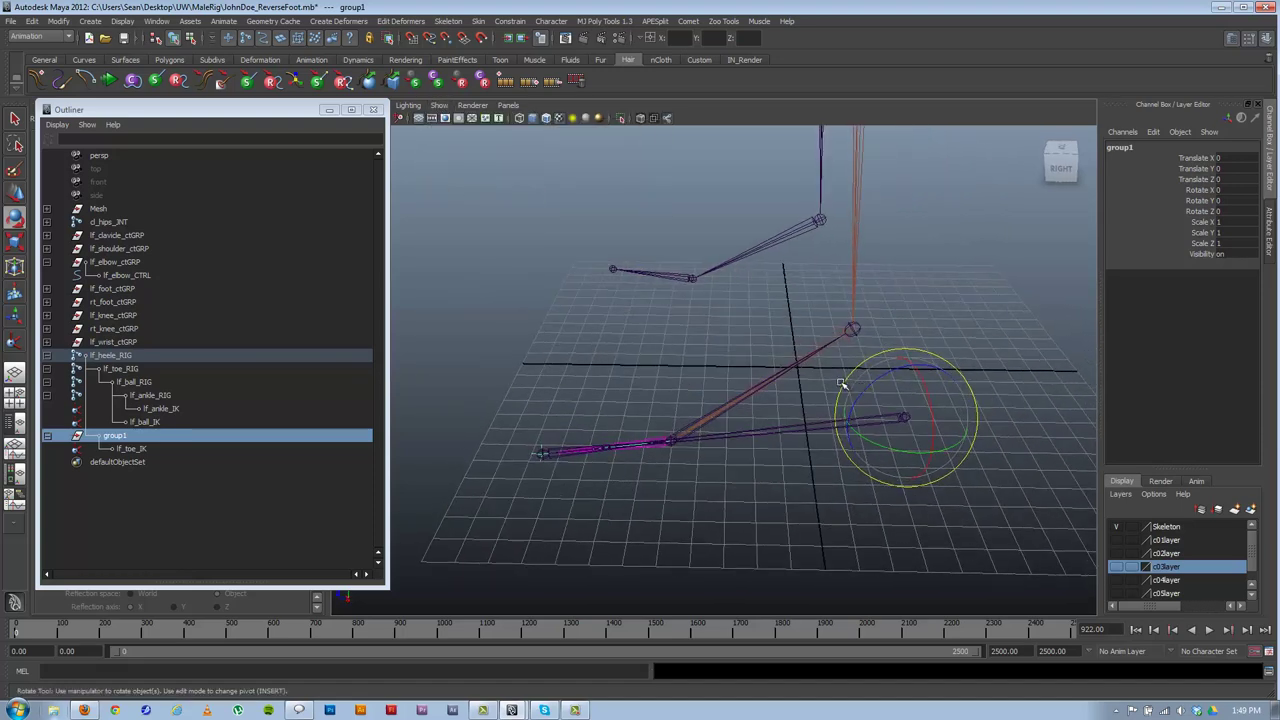
- Move the pivot of the toe IK's group from the heel to the left ball joint, snapping it in place
{"action": "key", "text": "Insert"}
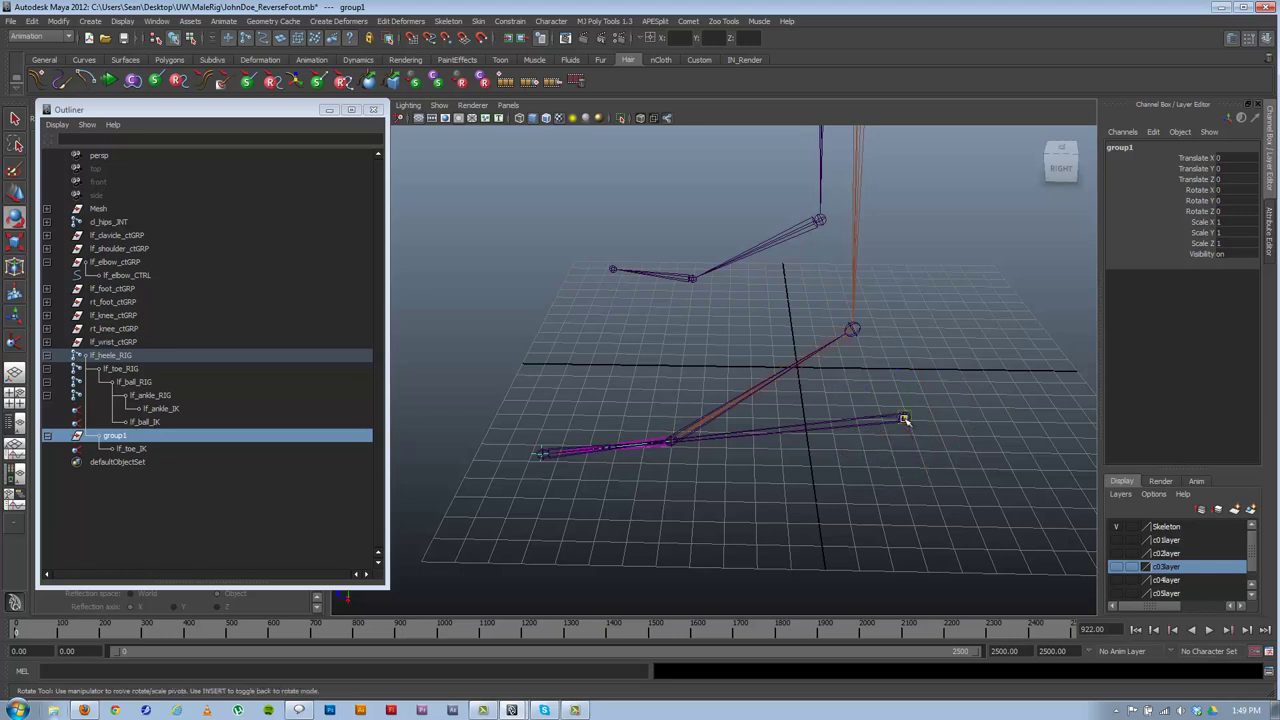
{"action": "key", "text": "Insert"}
{"action": "key", "text": "Insert"}
{"action": "left_click", "coordinate": [455, 42]}
{"action": "left_click_drag", "start_coordinate": [904, 420], "coordinate": [668, 437]}
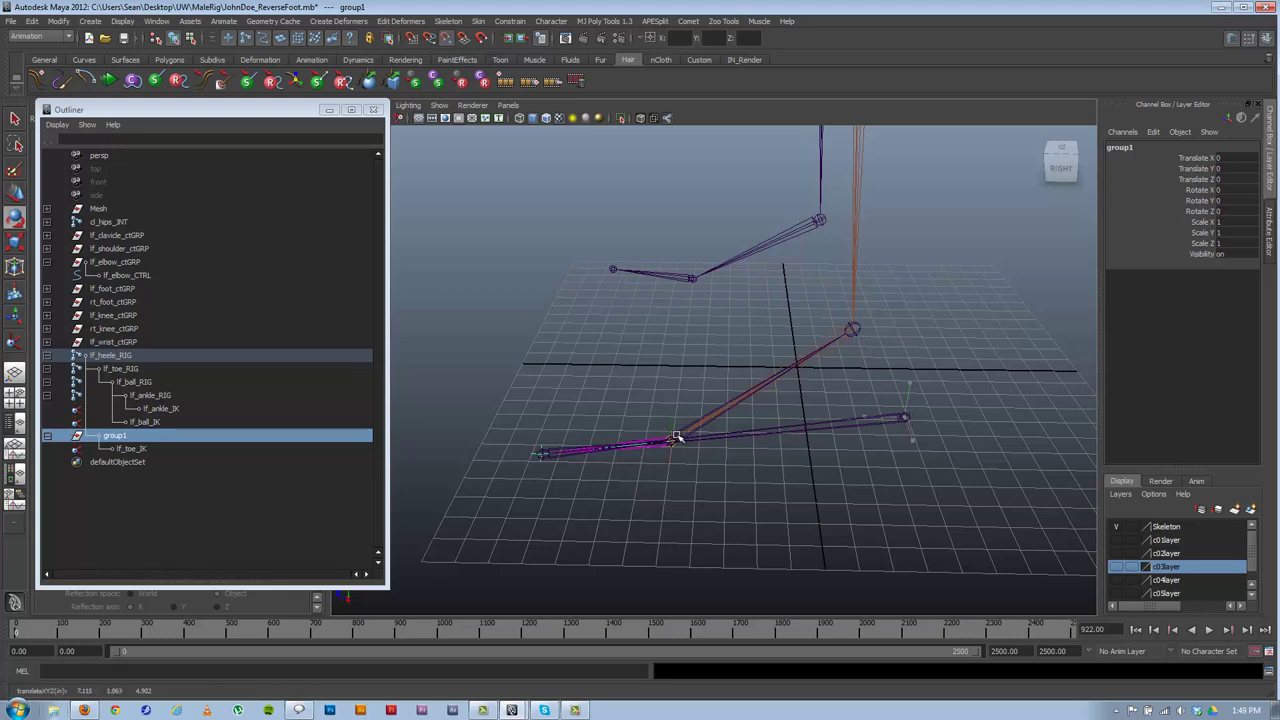
{"action": "key", "text": "e"}
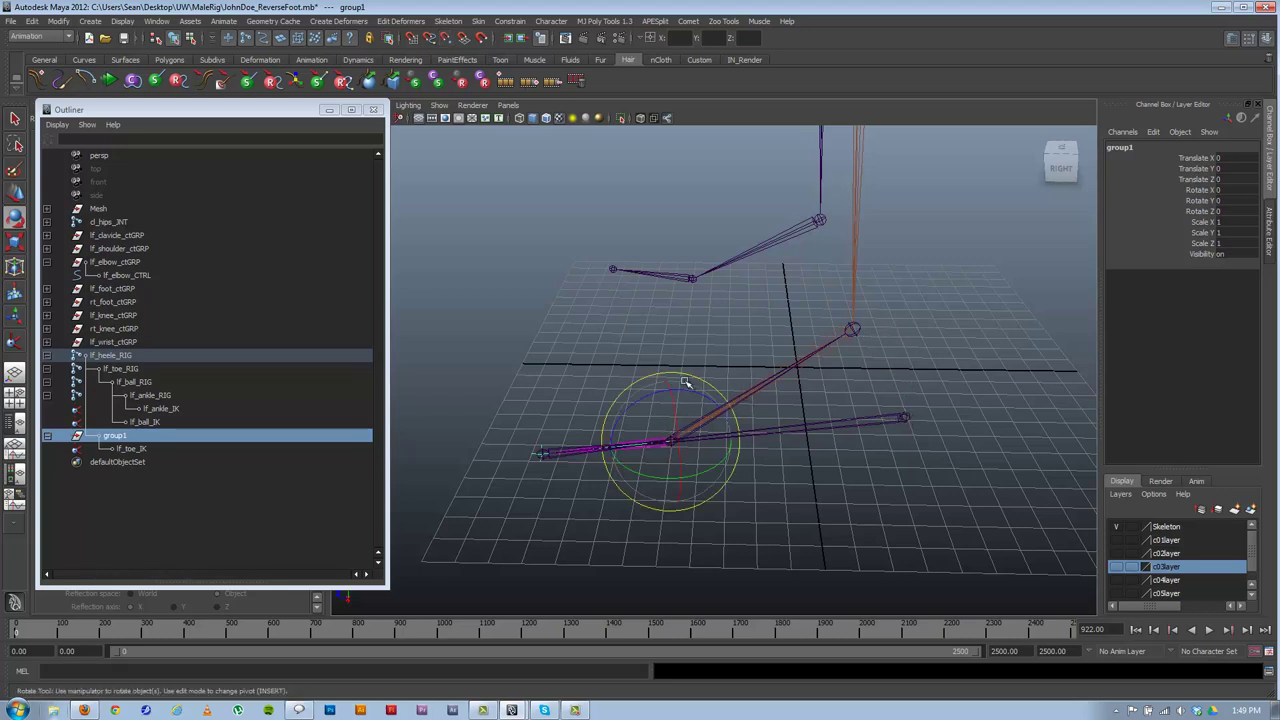
- Test-rotate the toe IK's group about Z around the ball joint and undo the rotation
{"action": "left_click", "coordinate": [133, 438]}
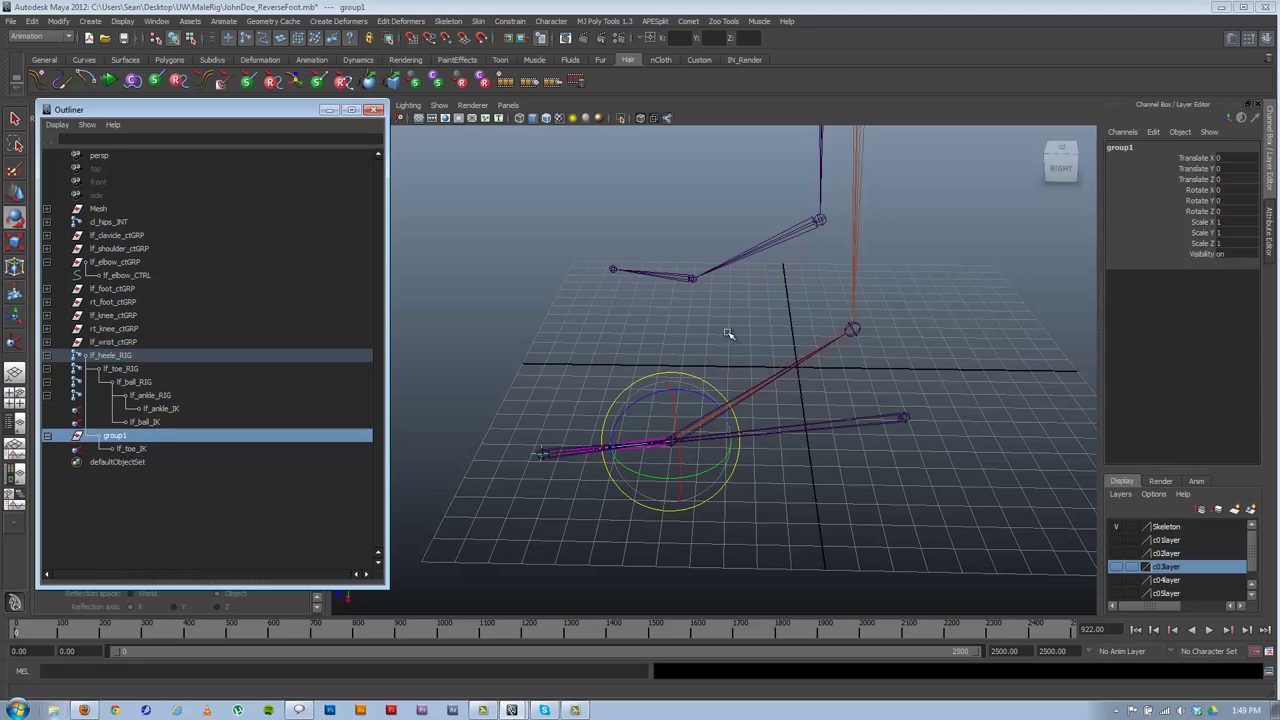
{"action": "middle_click_drag", "start_coordinate": [712, 432], "coordinate": [771, 437], "text": "alt"}
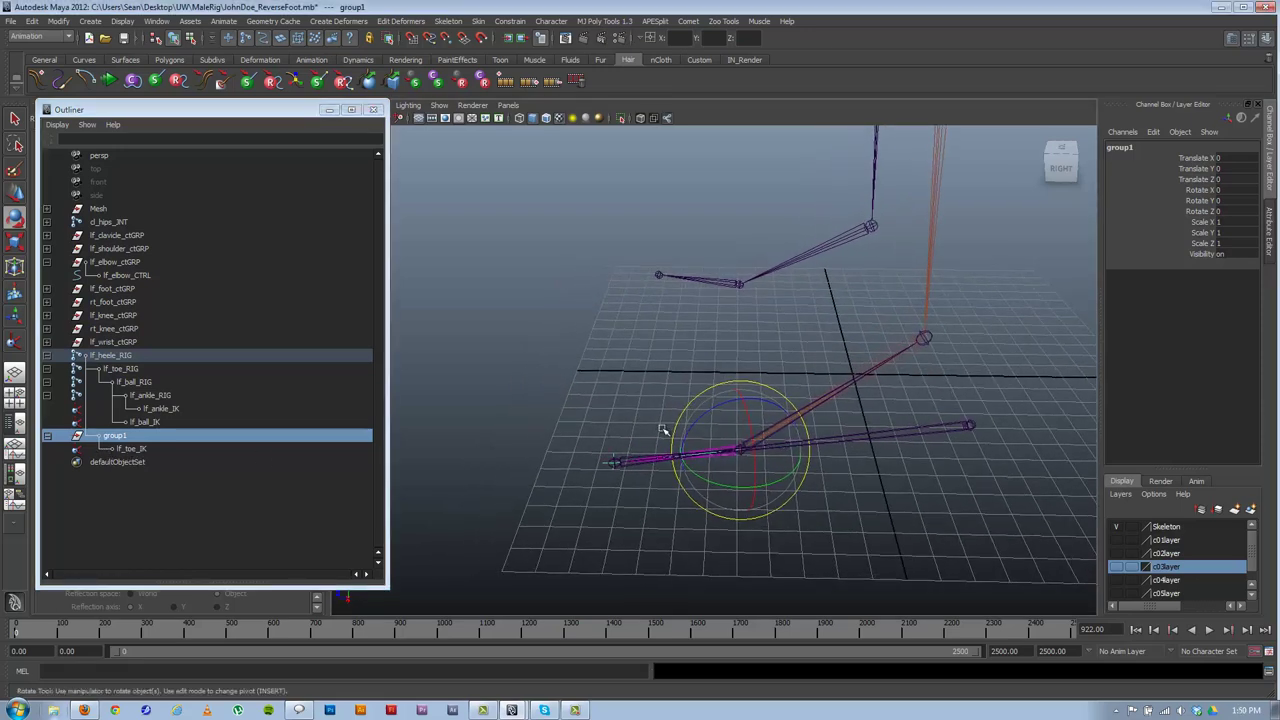
{"action": "left_click_drag", "start_coordinate": [694, 429], "coordinate": [671, 385]}
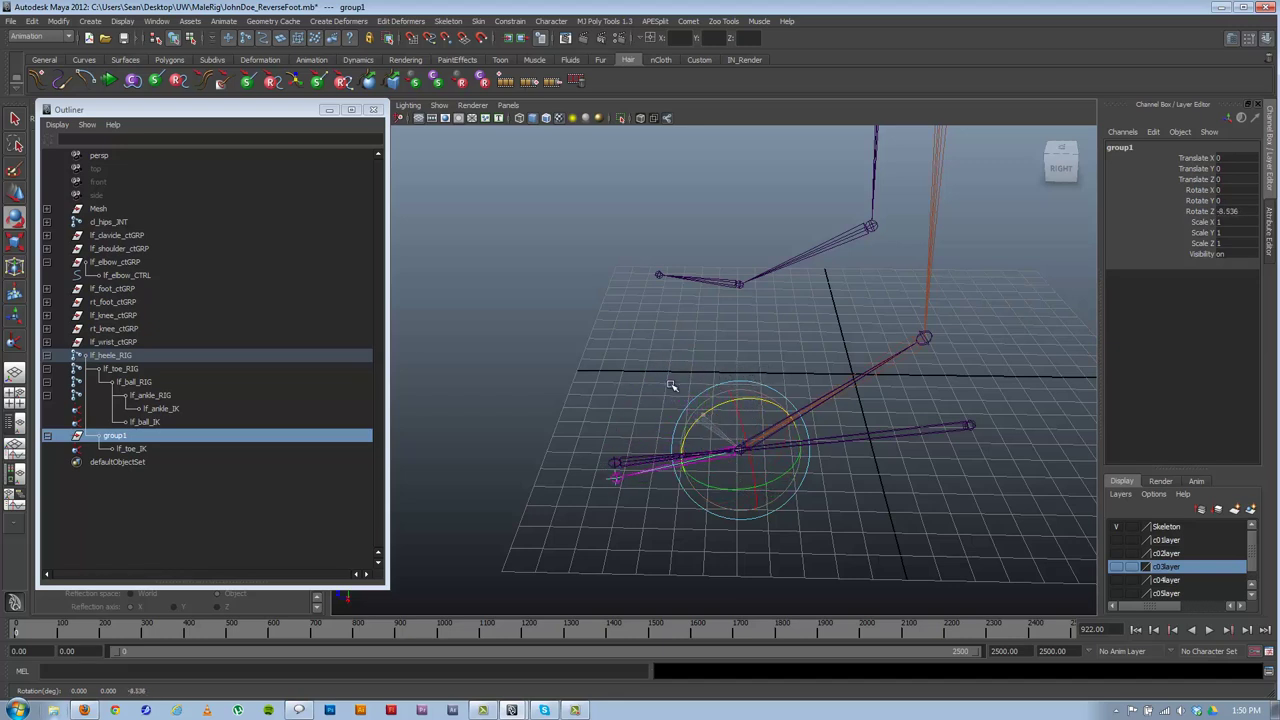
{"action": "key", "text": "ctrl+z"}
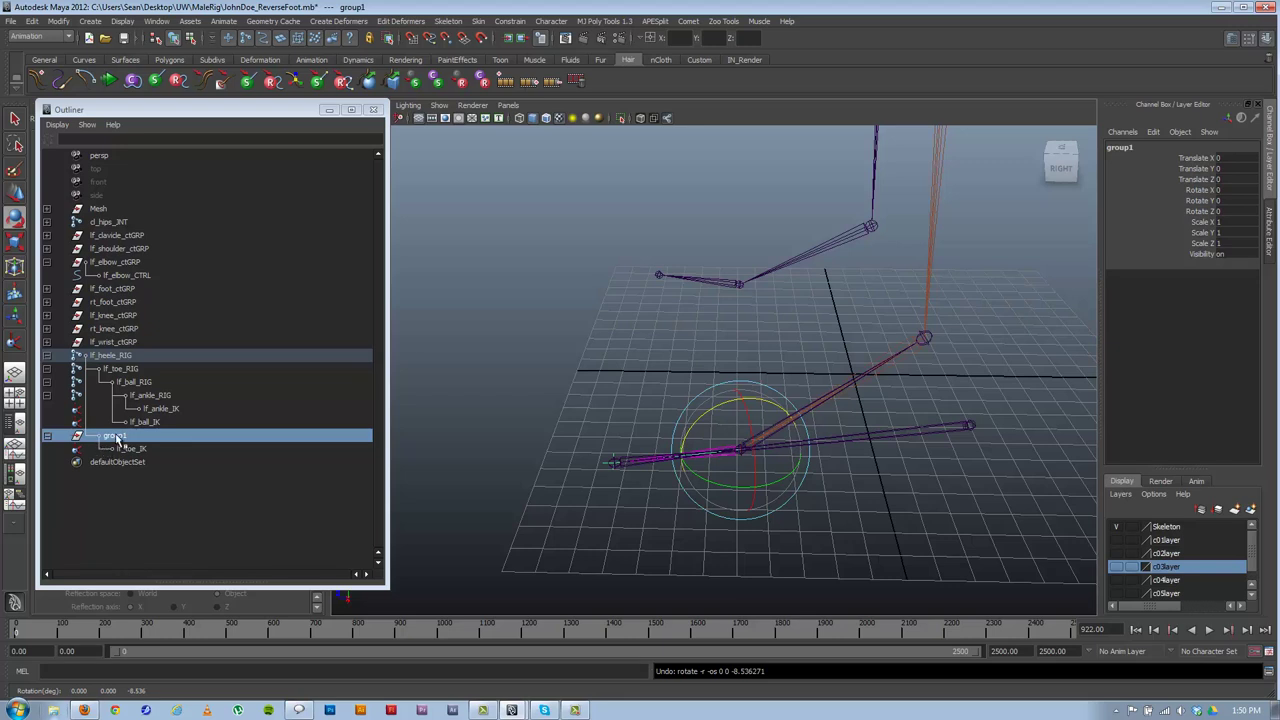
- Rename the group containing lf_toe_IK to lf_toeTap_RIG
{"action": "double_click", "coordinate": [357, 436]}
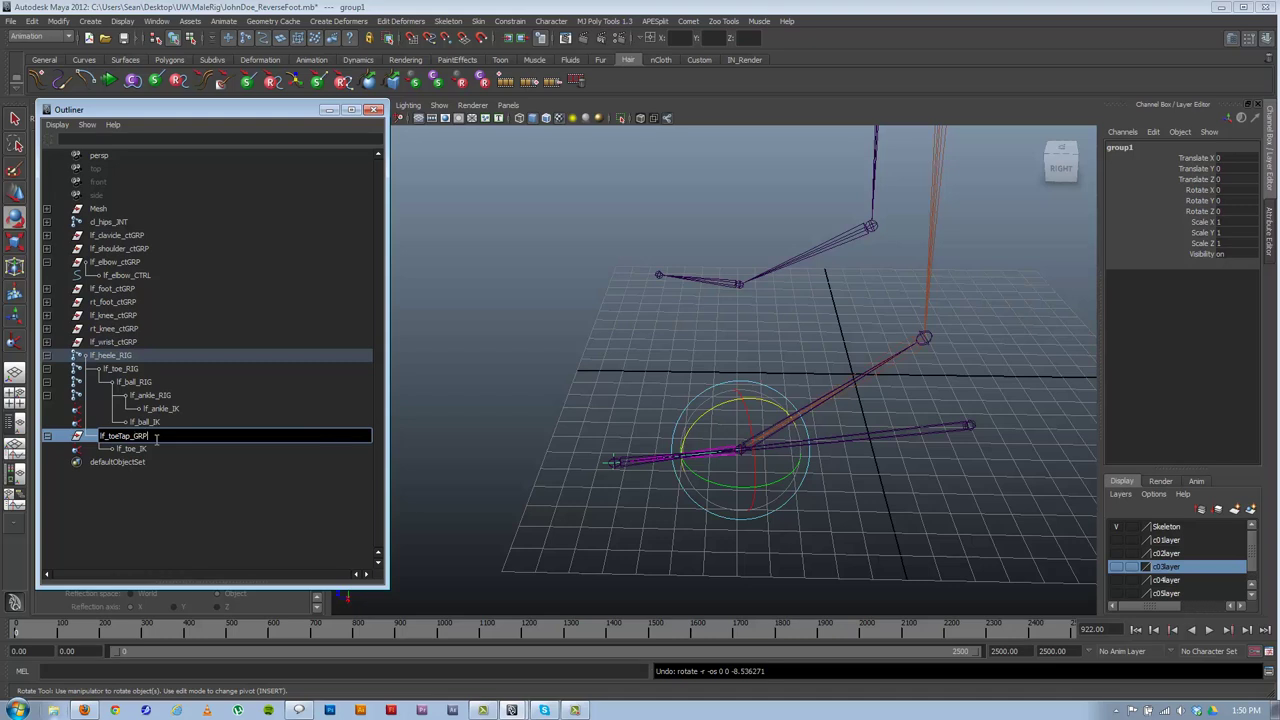
{"action": "key", "text": "Return"}
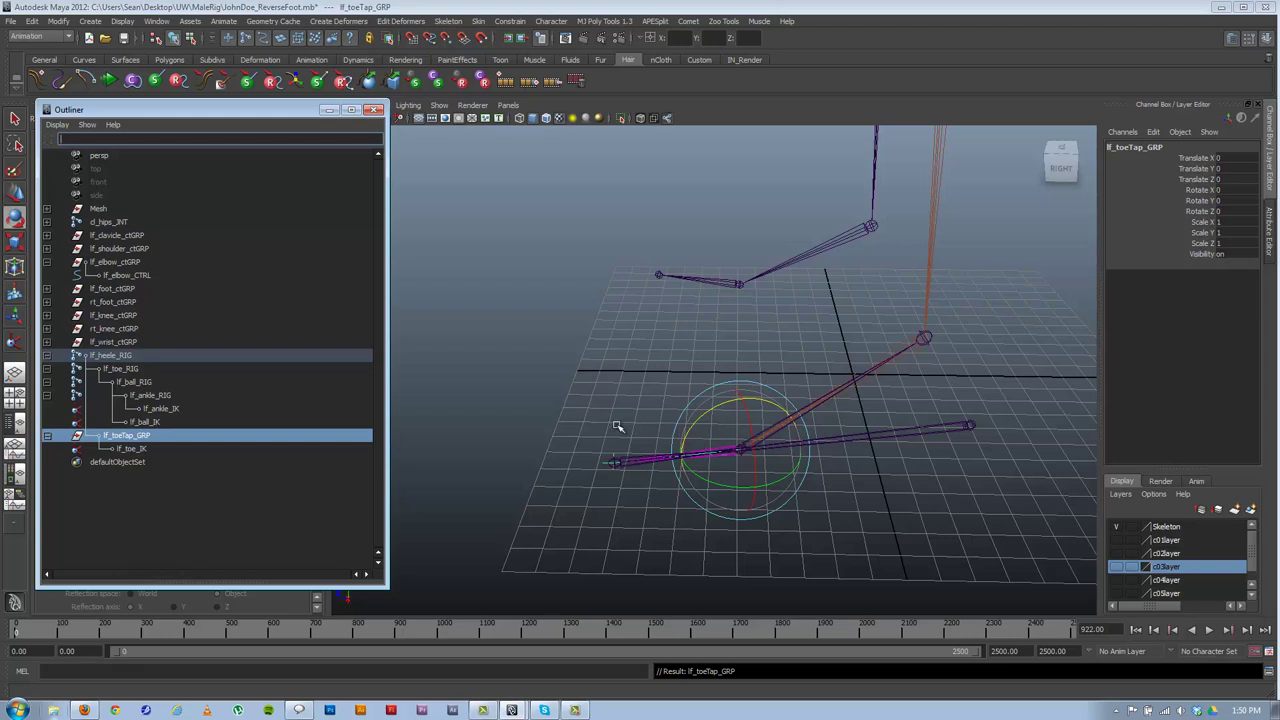
{"action": "double_click", "coordinate": [143, 438]}
{"action": "type", "text": "R"}
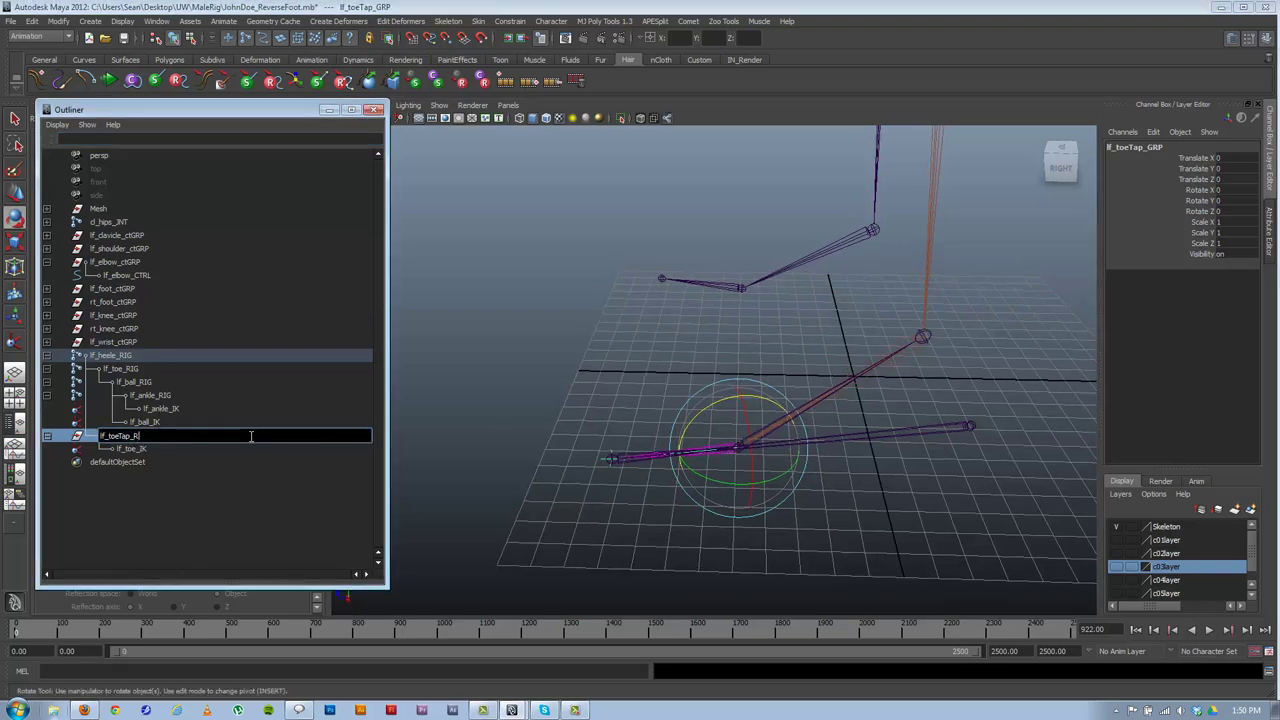
{"action": "type", "text": "IG"}
{"action": "key", "text": "Return"}
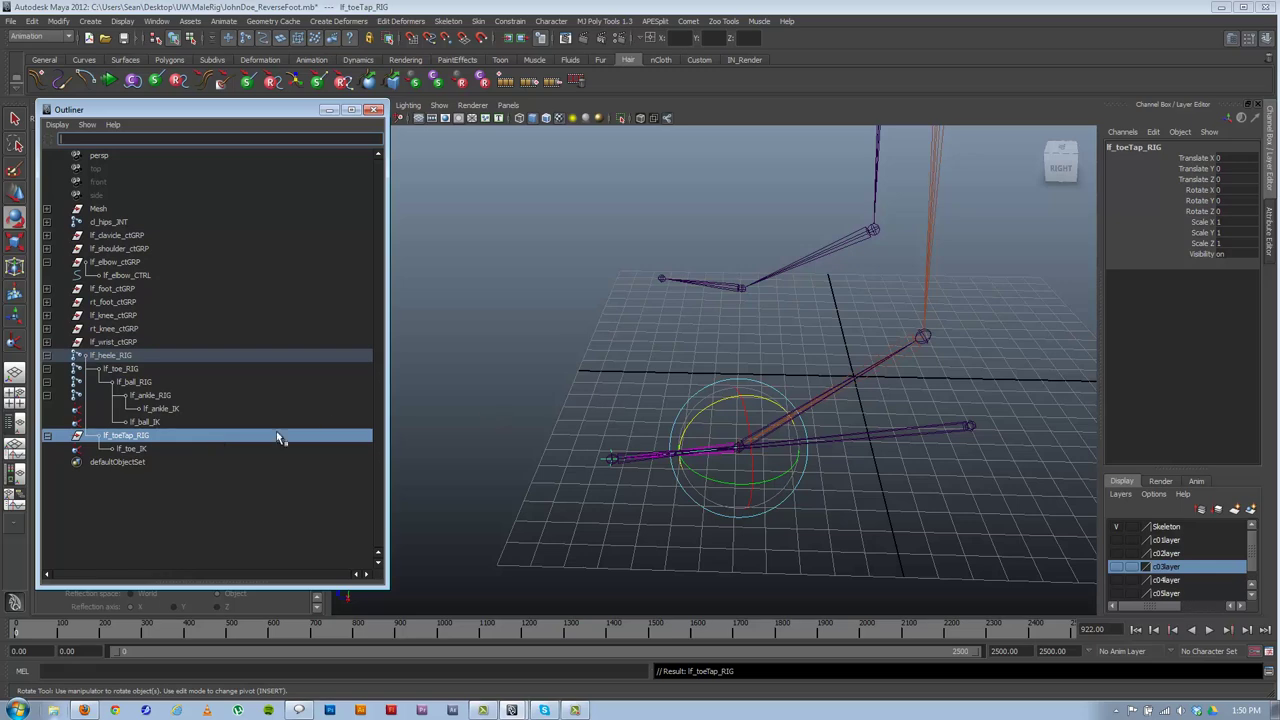
- Display polygon objects in the viewport again so the foot mesh is shown around the joints
{"action": "left_click_drag", "start_coordinate": [645, 505], "coordinate": [800, 433], "text": "alt"}
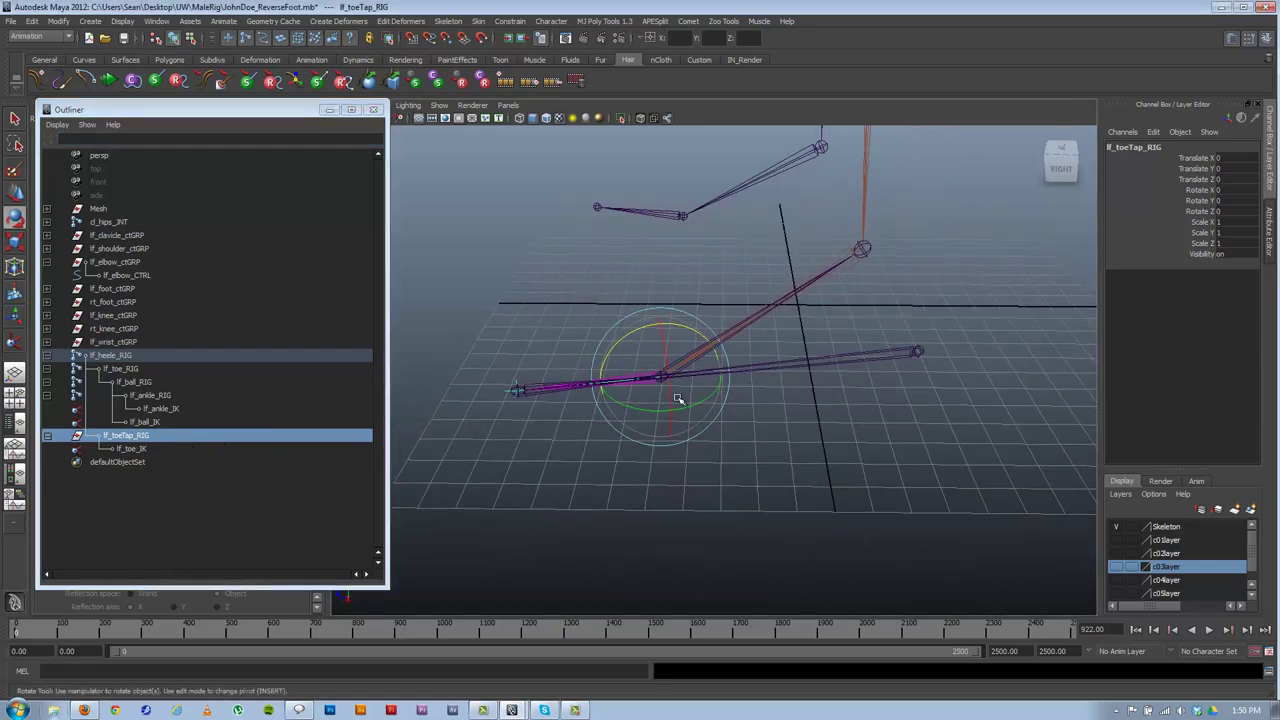
{"action": "left_click", "coordinate": [440, 105]}
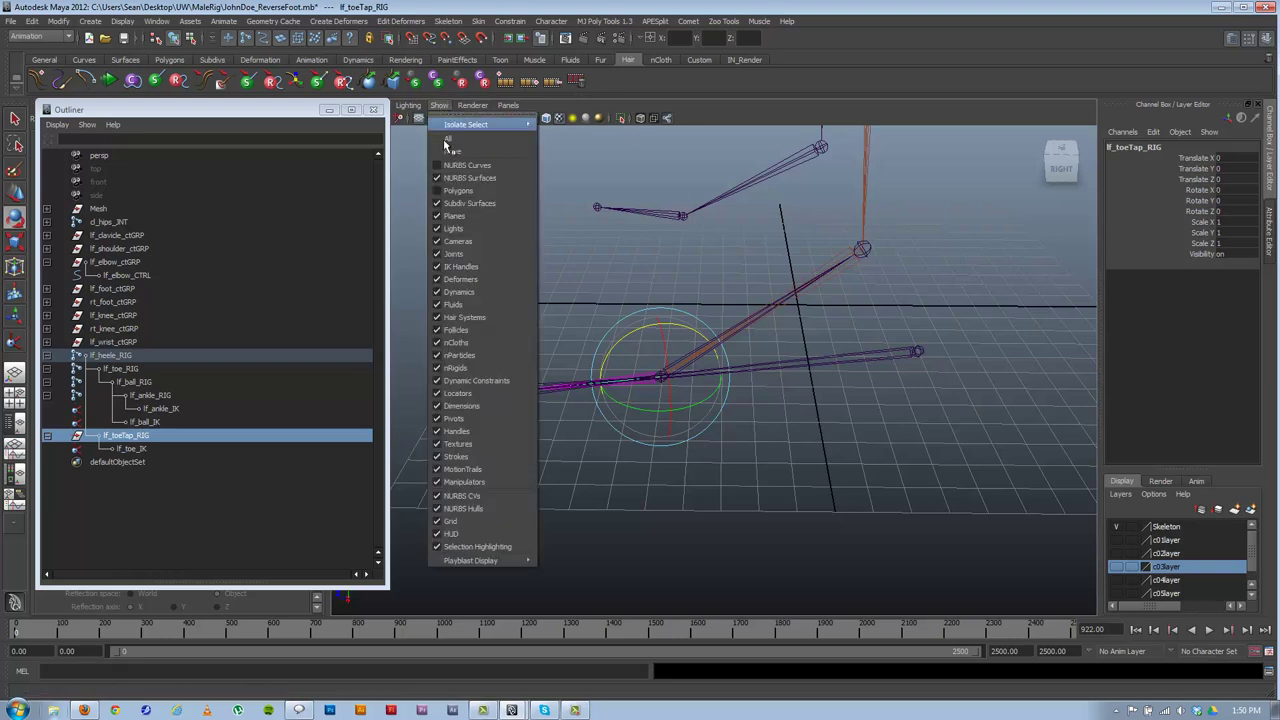
{"action": "left_click", "coordinate": [455, 190]}
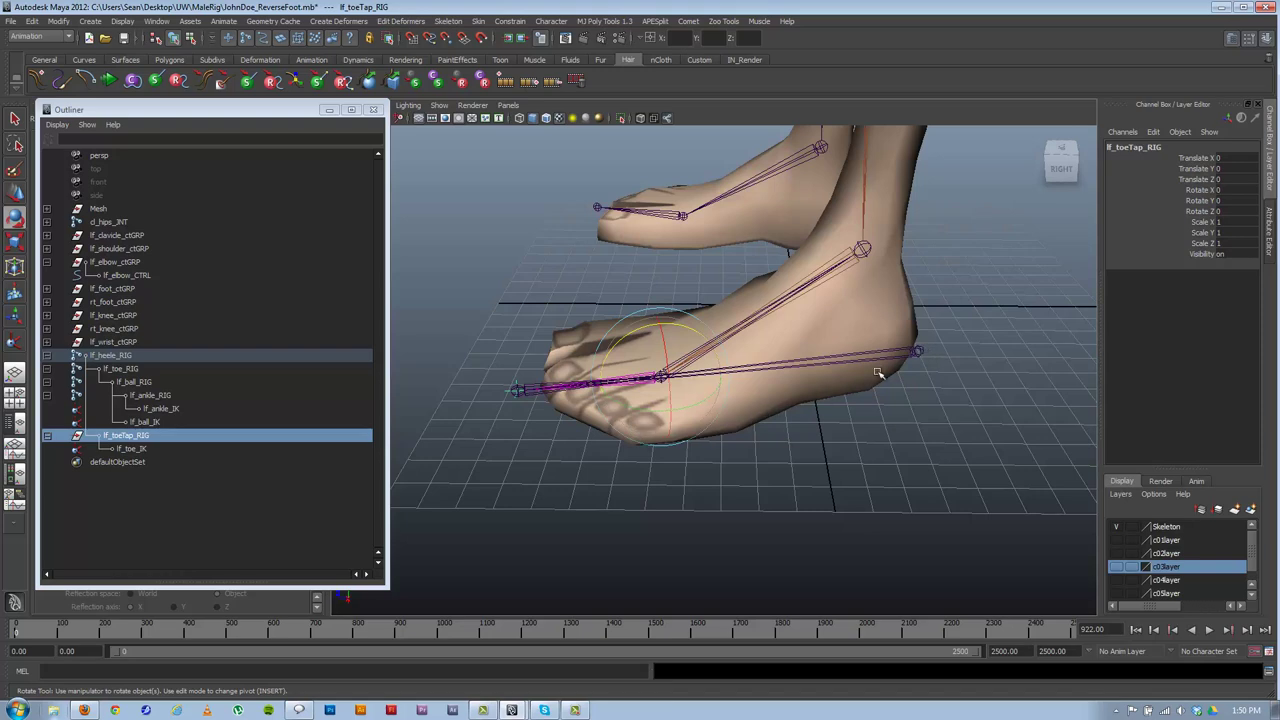
{"action": "mouse_move", "coordinate": [877, 373]}
{"action": "left_mouse_down", "text": "alt"}
{"action": "mouse_move", "coordinate": [851, 386]}
{"action": "mouse_move", "coordinate": [897, 363]}
{"action": "left_mouse_up", "text": "alt"}
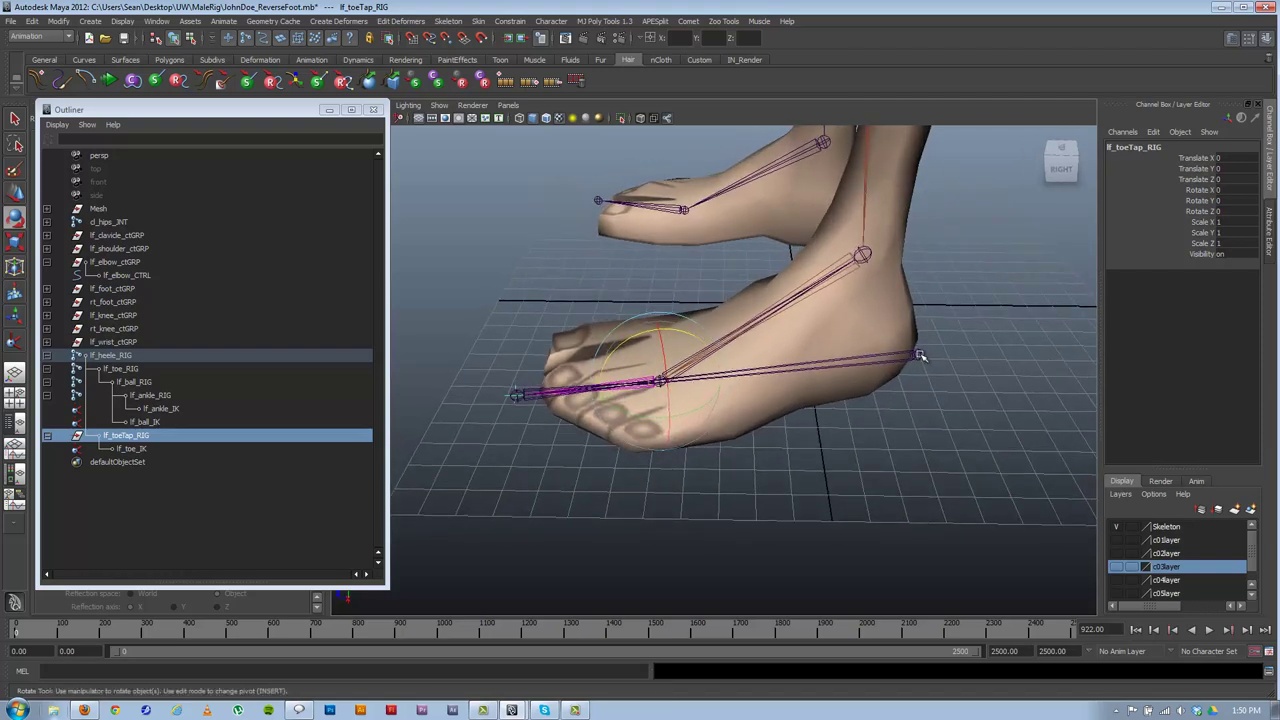
- Duplicate lf_heele_RIG and delete the copy's children lf_toe_RIG and lf_toeTap_RIG
{"action": "left_click", "coordinate": [919, 355]}
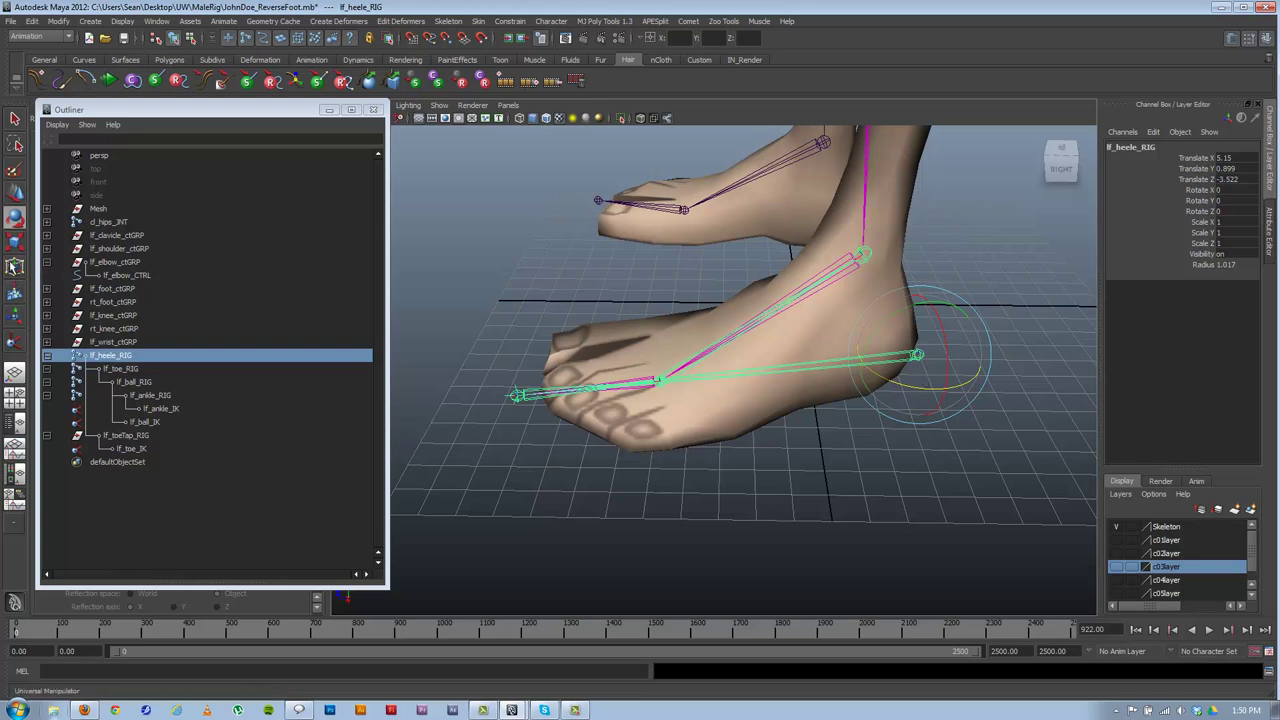
{"action": "left_click", "coordinate": [14, 193]}
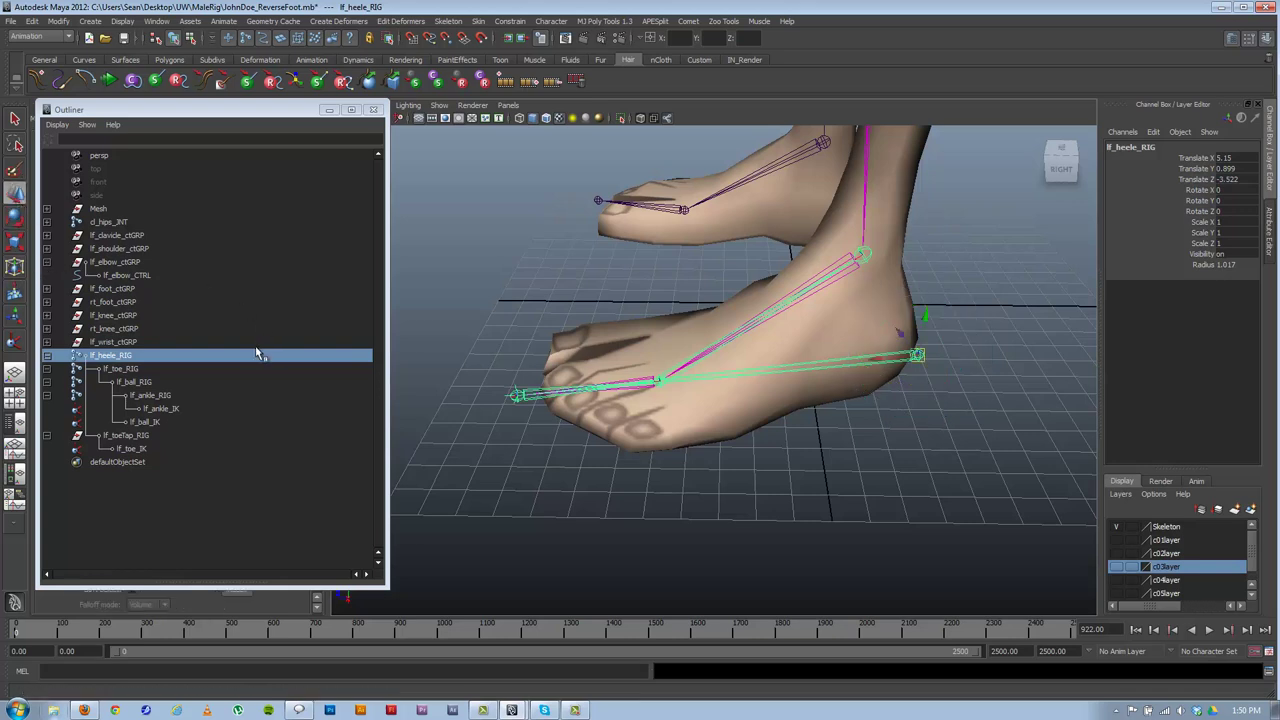
{"action": "key", "text": "ctrl+d"}
{"action": "left_click", "coordinate": [47, 462]}
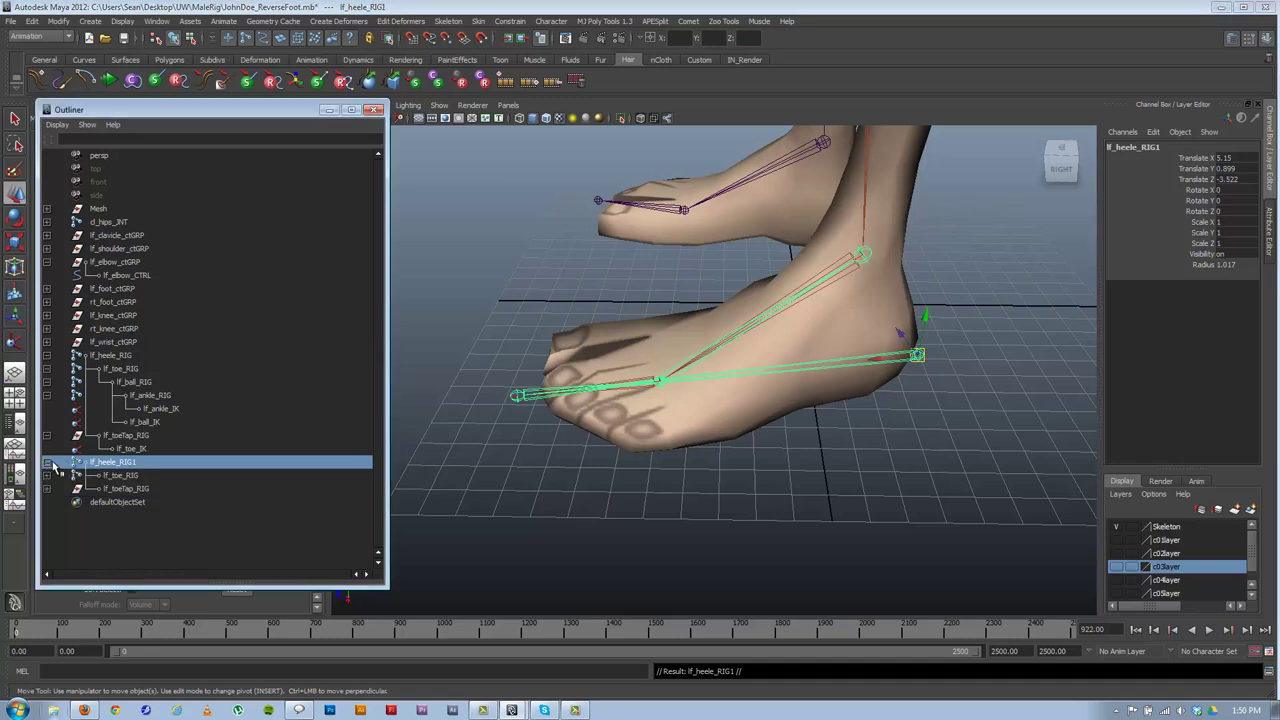
{"action": "left_click", "coordinate": [118, 475]}
{"action": "left_click", "coordinate": [133, 488], "text": "shift"}
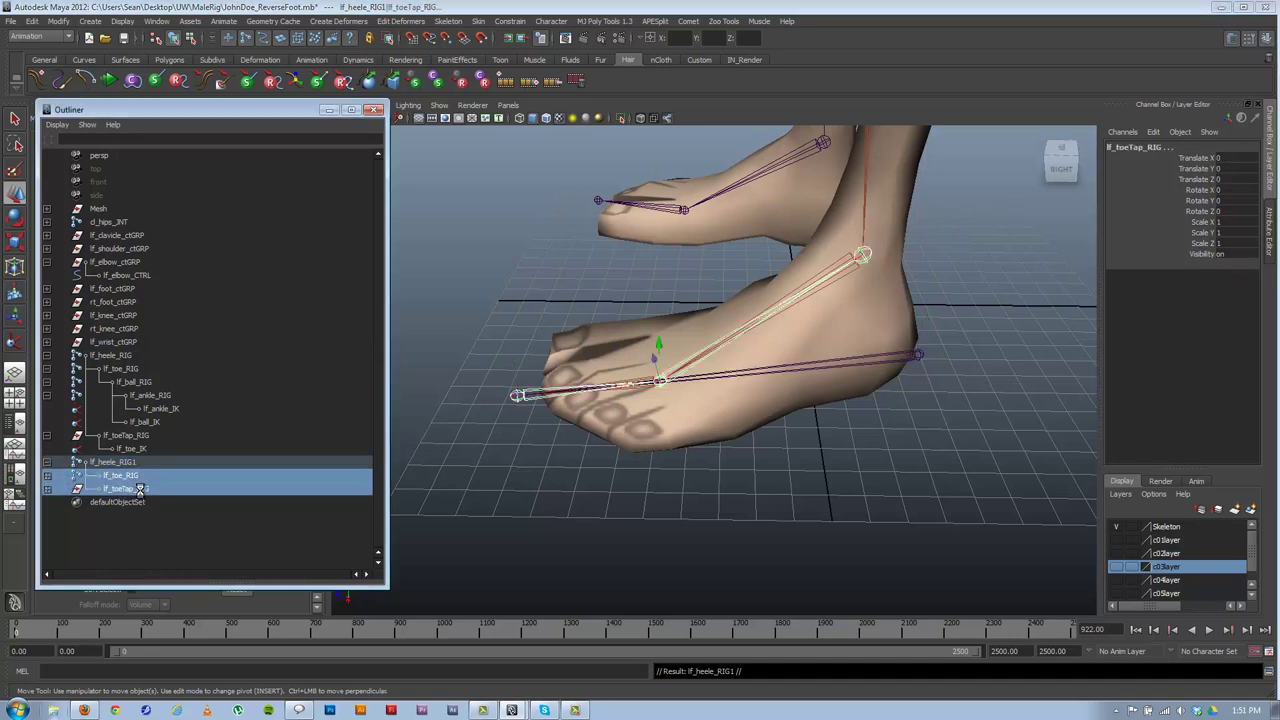
{"action": "key", "text": "Delete"}
- Rename the duplicated heel joint to lf_ballTwist_RIG and clear the selection
{"action": "left_click", "coordinate": [113, 461]}
{"action": "double_click", "coordinate": [149, 462]}
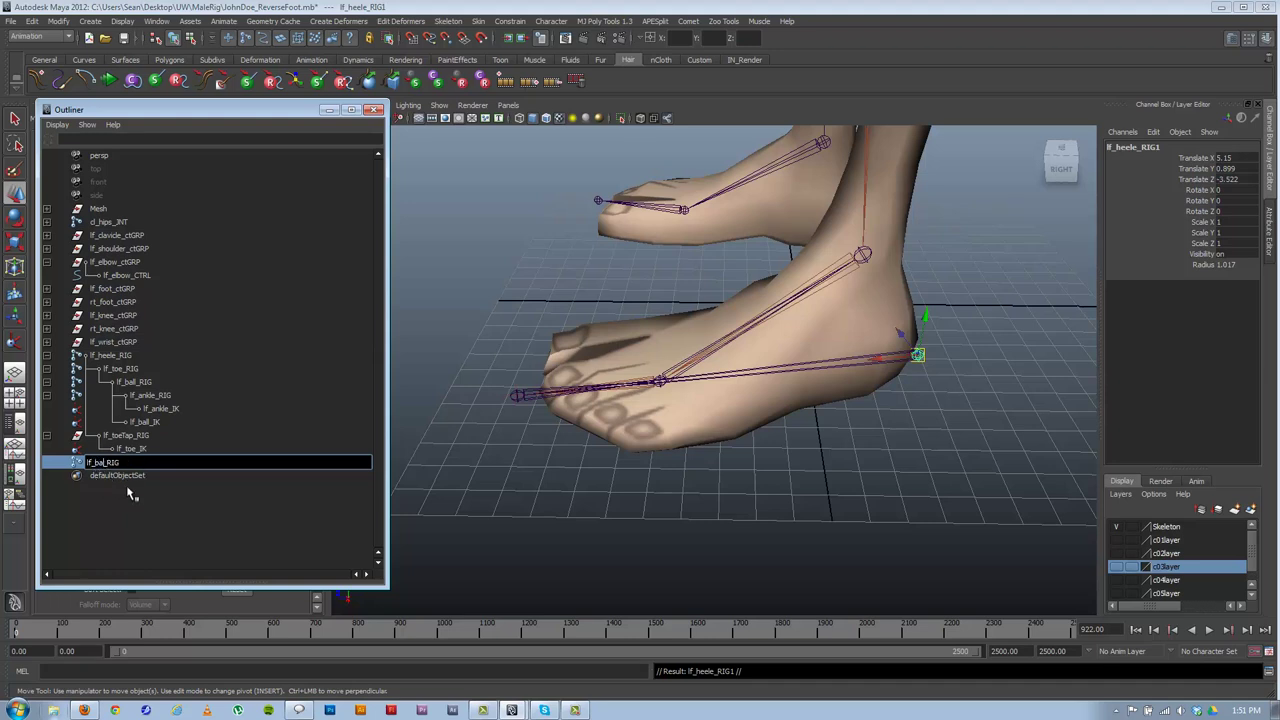
{"action": "type", "text": "ballTwist"}
{"action": "left_click", "coordinate": [115, 487]}
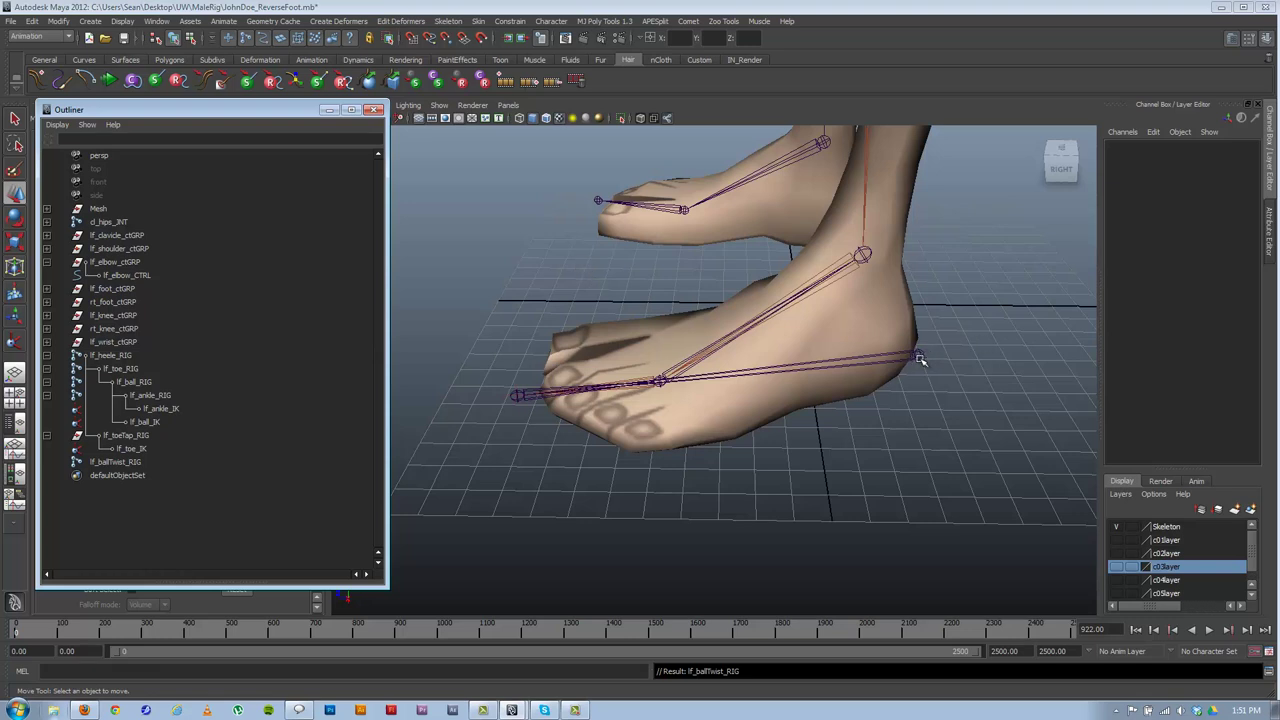
- Test-rotate lf_ball_RIG in the viewport and undo the rotation
{"action": "left_click", "coordinate": [686, 362]}
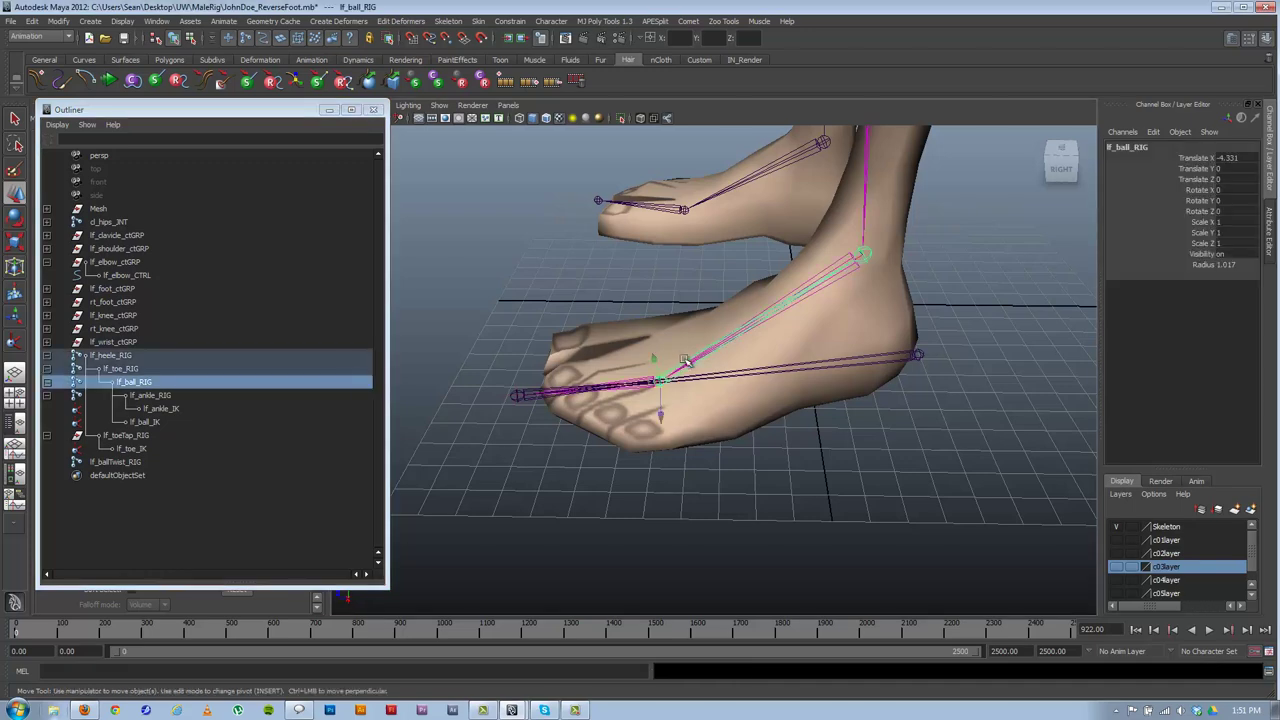
{"action": "key", "text": "e"}
{"action": "left_click_drag", "start_coordinate": [640, 420], "coordinate": [712, 380]}
{"action": "key", "text": "ctrl+z"}
{"action": "key", "text": "ctrl+z"}
{"action": "key", "text": "ctrl+z"}
{"action": "key", "text": "ctrl+z"}
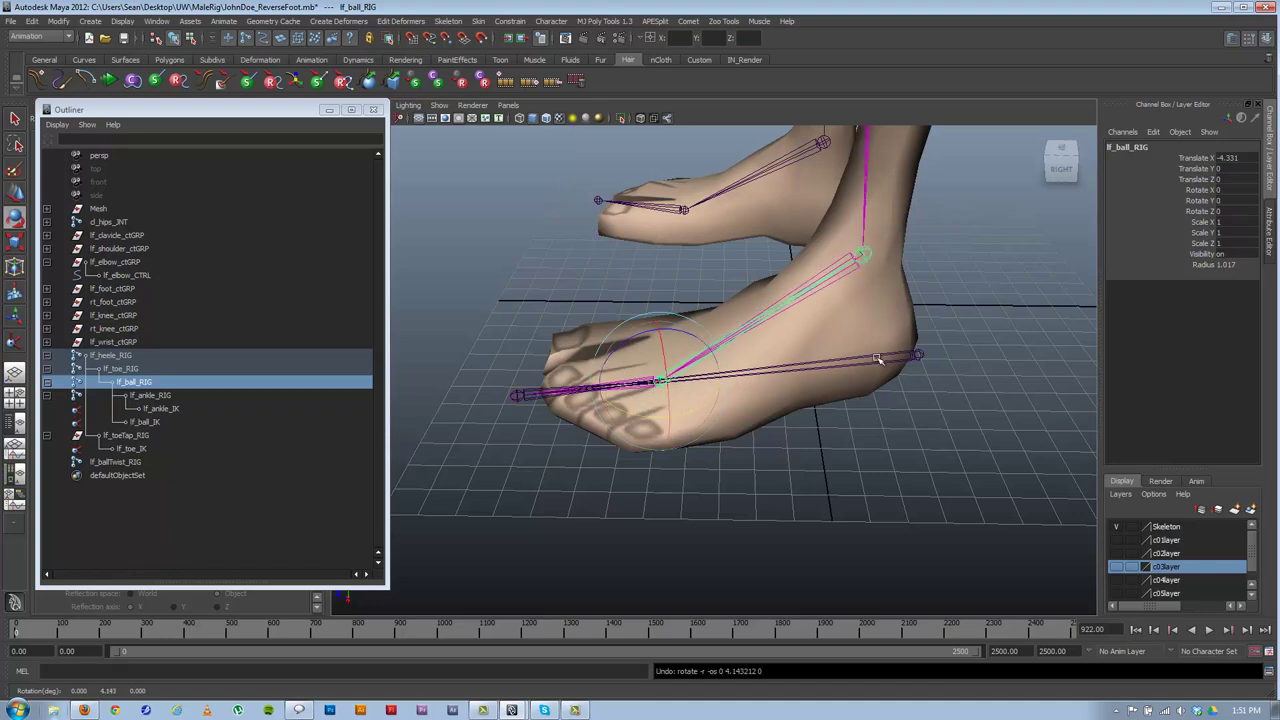
- Move lf_ballTwist_RIG from the heel to the left ball joint, snapping it onto the joint
{"action": "left_click", "coordinate": [919, 353]}
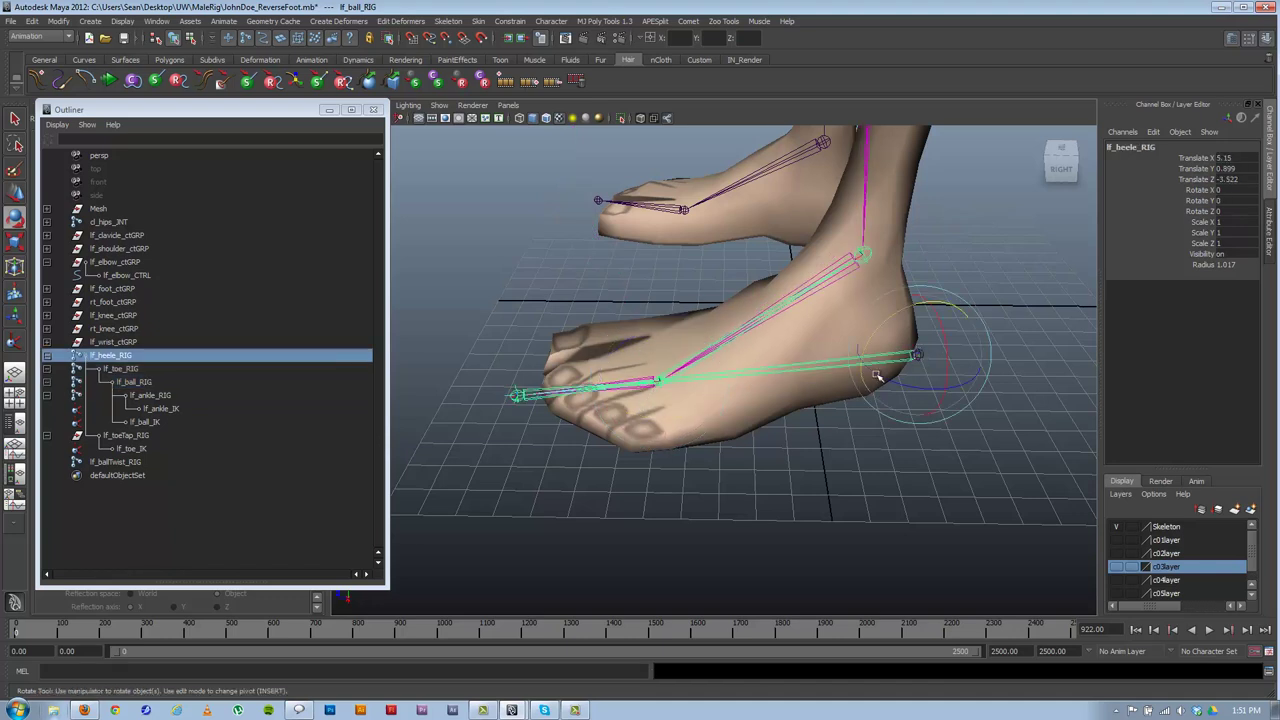
{"action": "left_click", "coordinate": [122, 461]}
{"action": "key", "text": "w"}
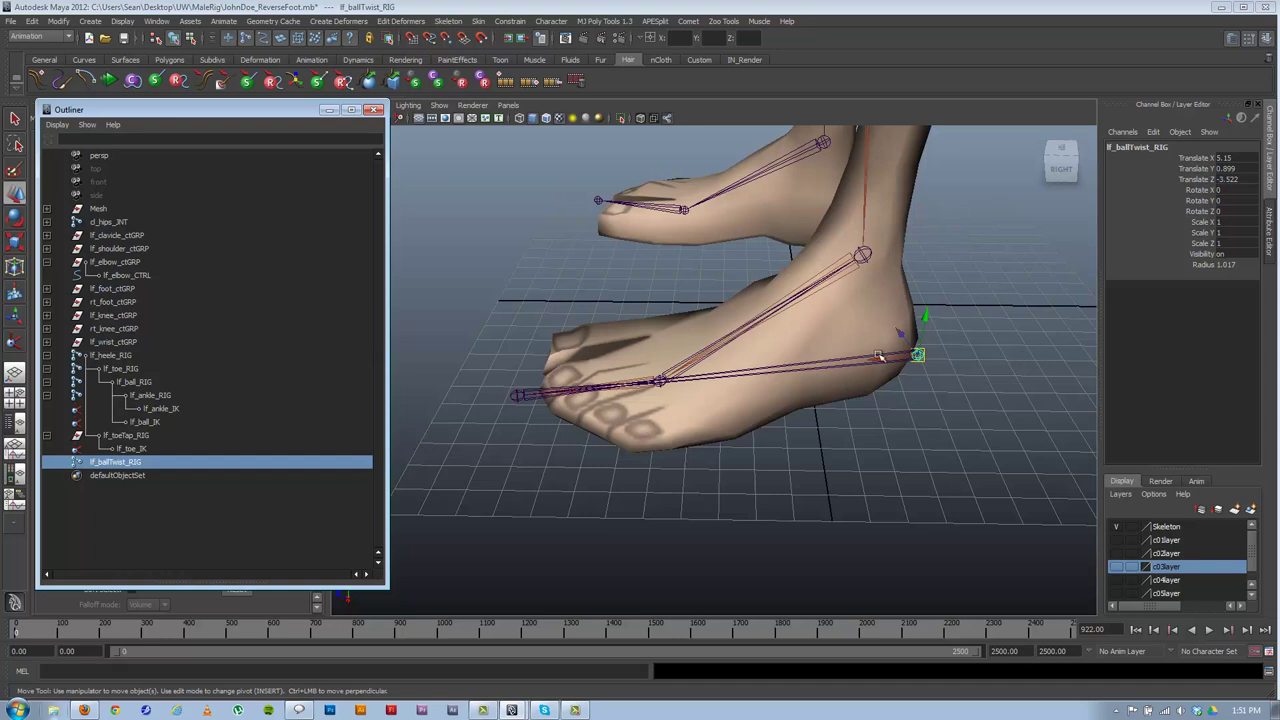
{"action": "left_click_drag", "start_coordinate": [914, 358], "coordinate": [657, 385]}
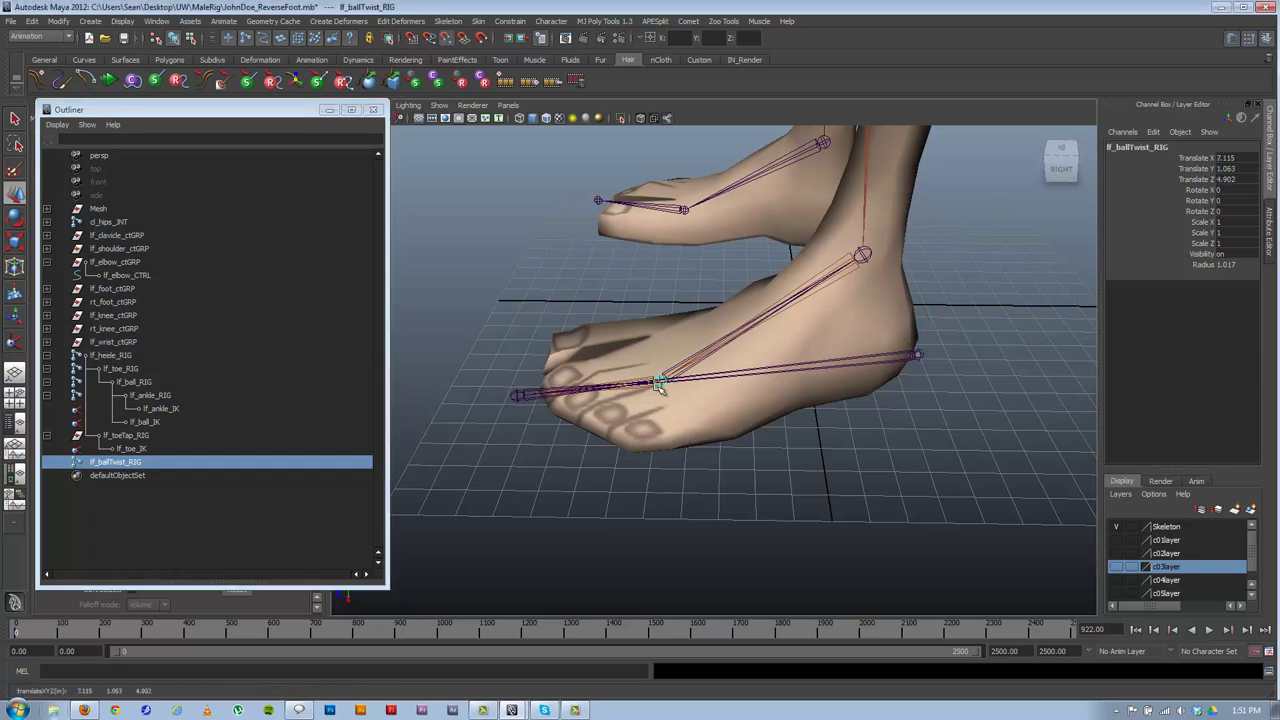
- Parent lf_heele_RIG under lf_ballTwist_RIG and select lf_ballTwist_RIG
{"action": "left_click", "coordinate": [113, 356]}
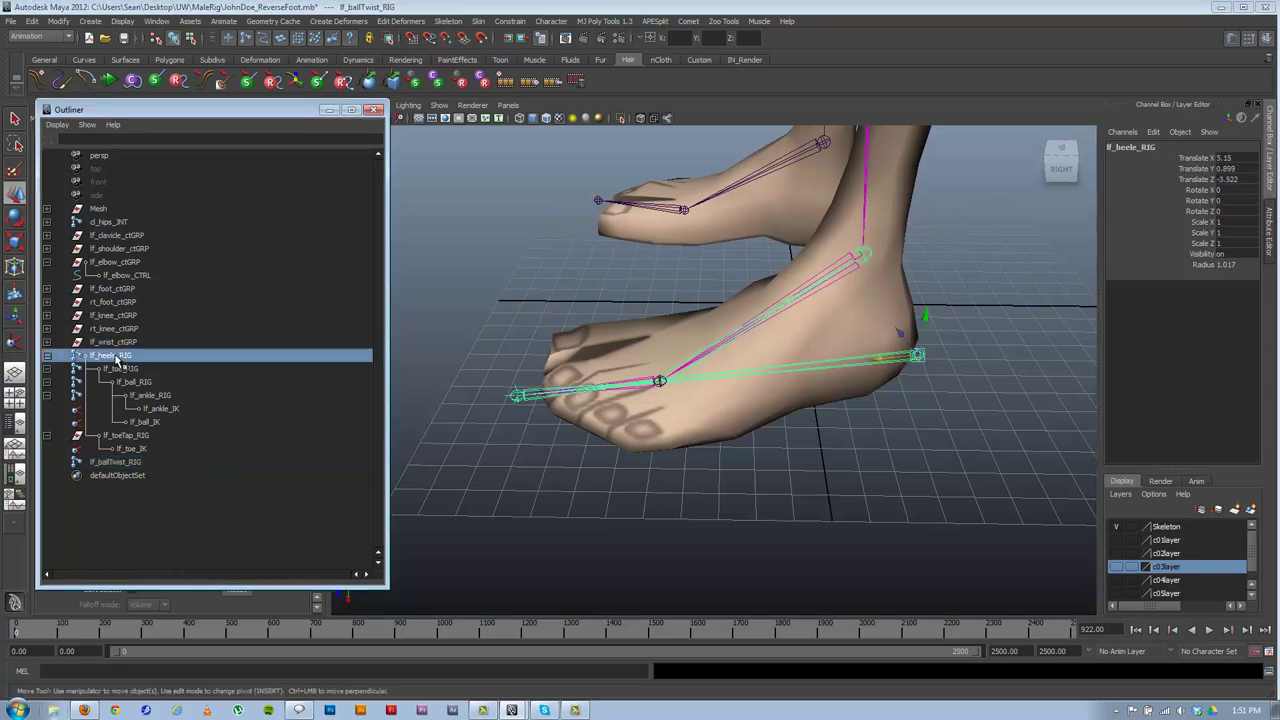
{"action": "middle_click_drag", "start_coordinate": [117, 360], "coordinate": [131, 468]}
{"action": "left_click", "coordinate": [118, 356]}
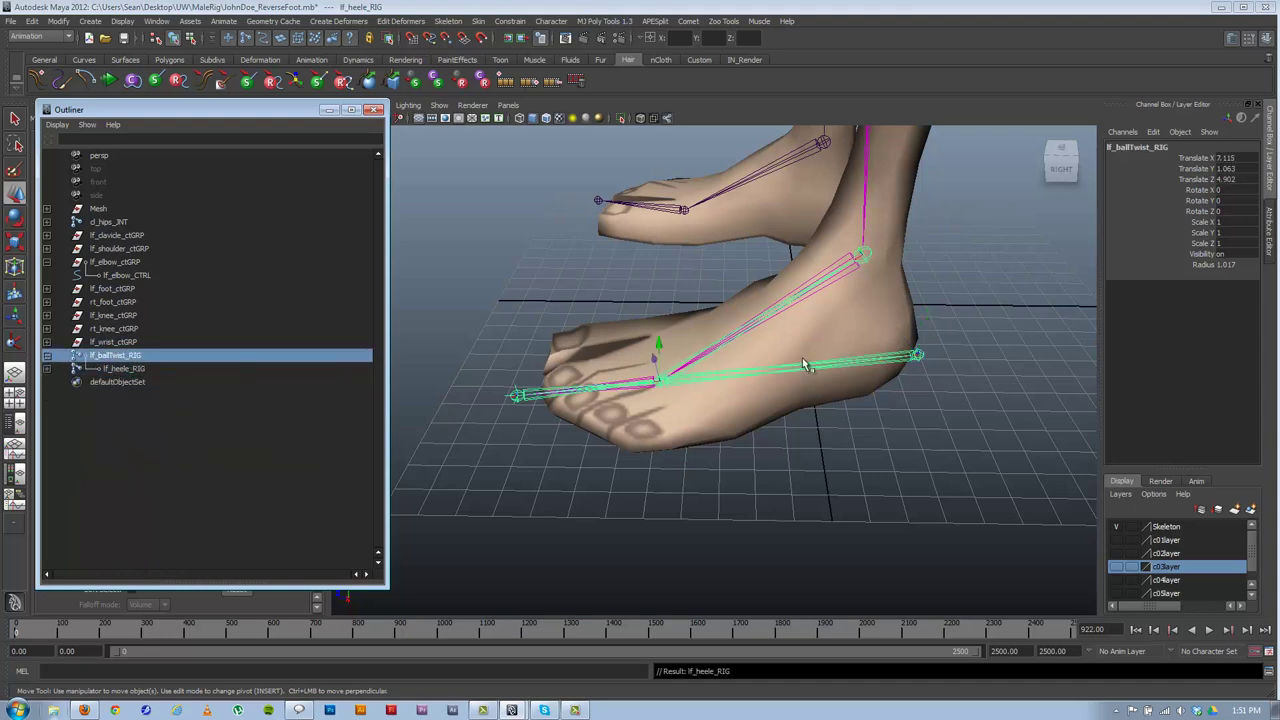
- Test-rotate lf_ballTwist_RIG around the ball joint, undo the rotation and inspect the foot from above
{"action": "key", "text": "e"}
{"action": "mouse_move", "coordinate": [685, 410]}
{"action": "left_mouse_down"}
{"action": "mouse_move", "coordinate": [725, 390]}
{"action": "mouse_move", "coordinate": [692, 393]}
{"action": "left_mouse_up"}
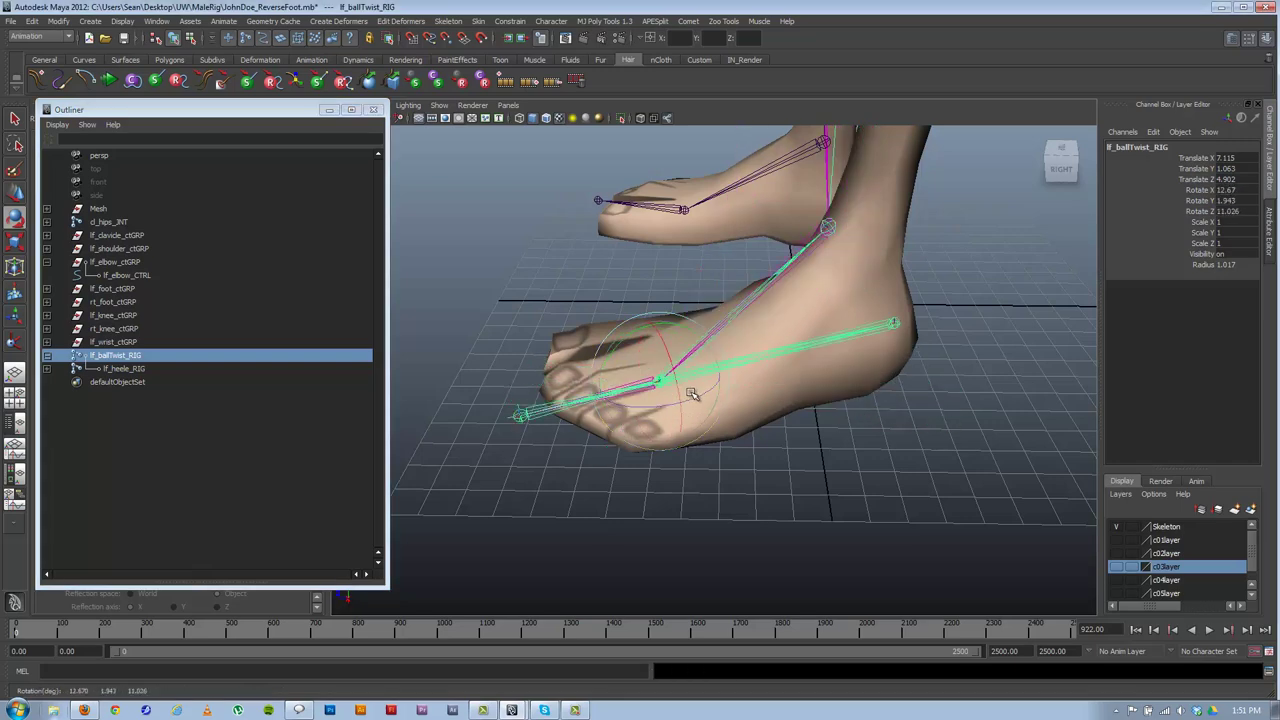
{"action": "key", "text": "ctrl+z"}
{"action": "left_click_drag", "start_coordinate": [641, 457], "coordinate": [720, 343], "text": "alt"}
{"action": "left_click_drag", "start_coordinate": [641, 384], "coordinate": [604, 285], "text": "alt"}
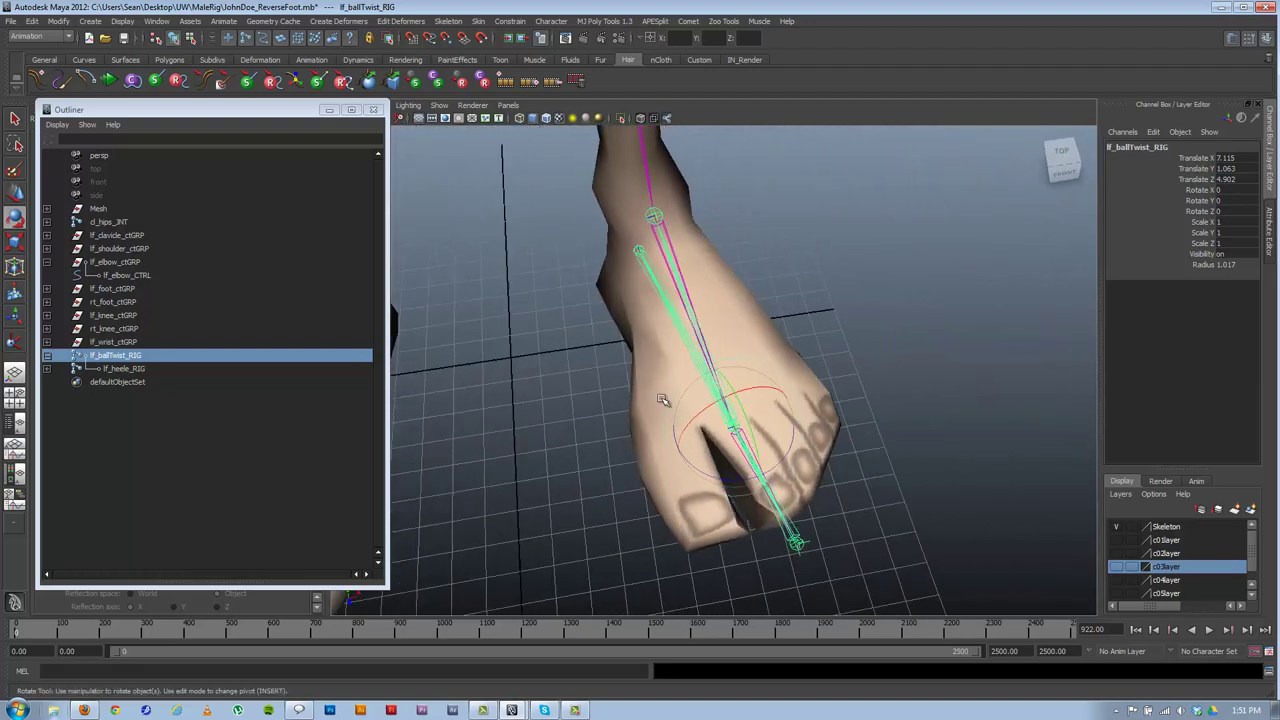
- Duplicate lf_ballTwist_RIG and delete the copied lf_heele_RIG hierarchy beneath the duplicate
{"action": "left_click_drag", "start_coordinate": [662, 478], "coordinate": [751, 465], "text": "alt"}
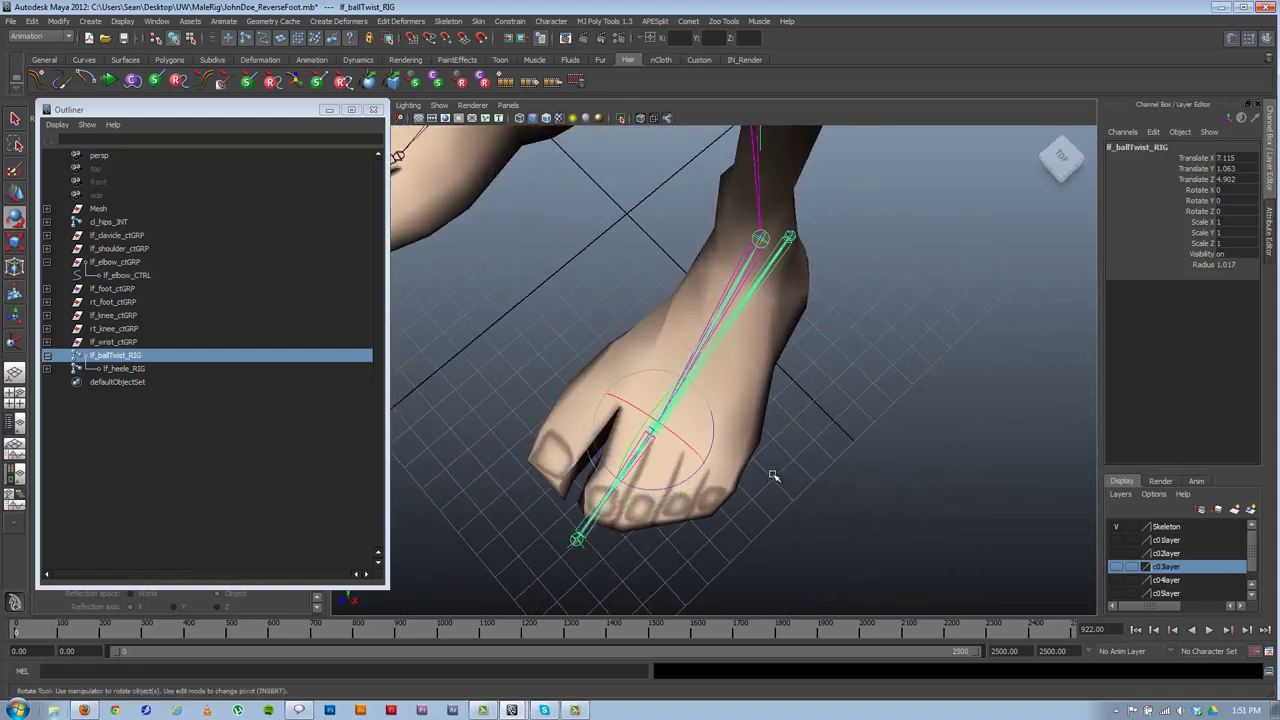
{"action": "left_click_drag", "start_coordinate": [672, 432], "coordinate": [570, 338], "text": "alt"}
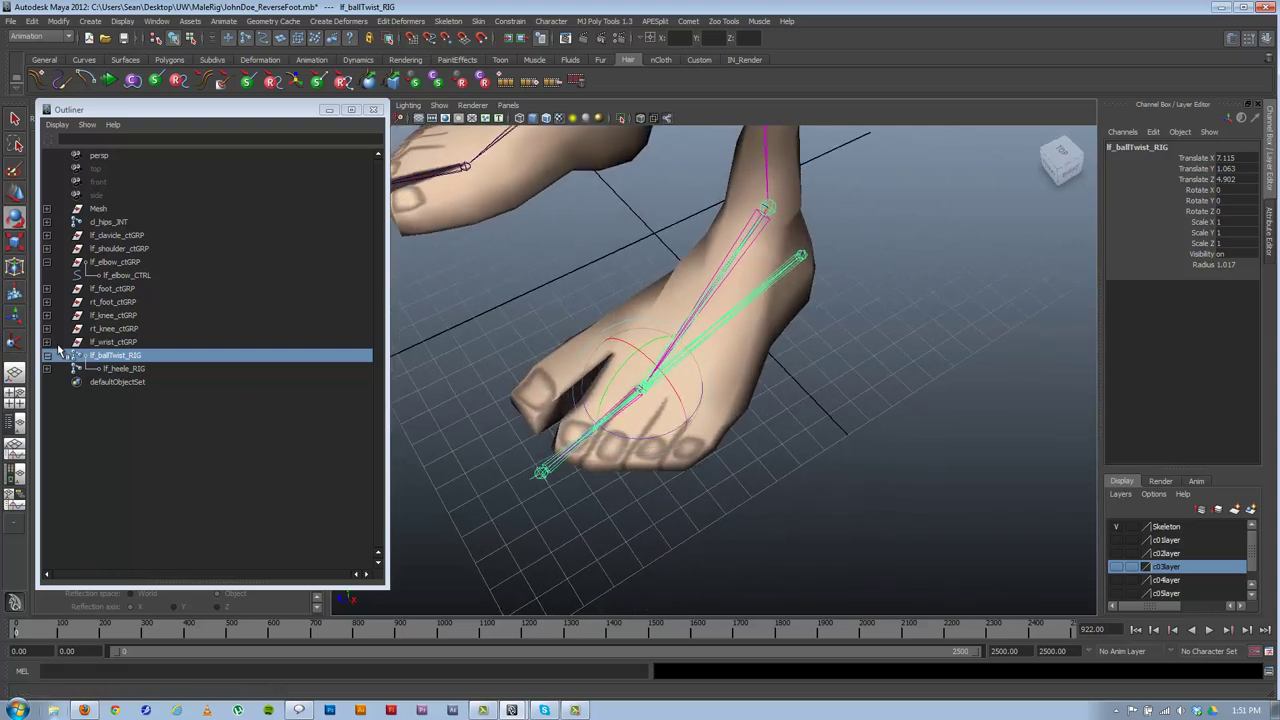
{"action": "left_click", "coordinate": [150, 382]}
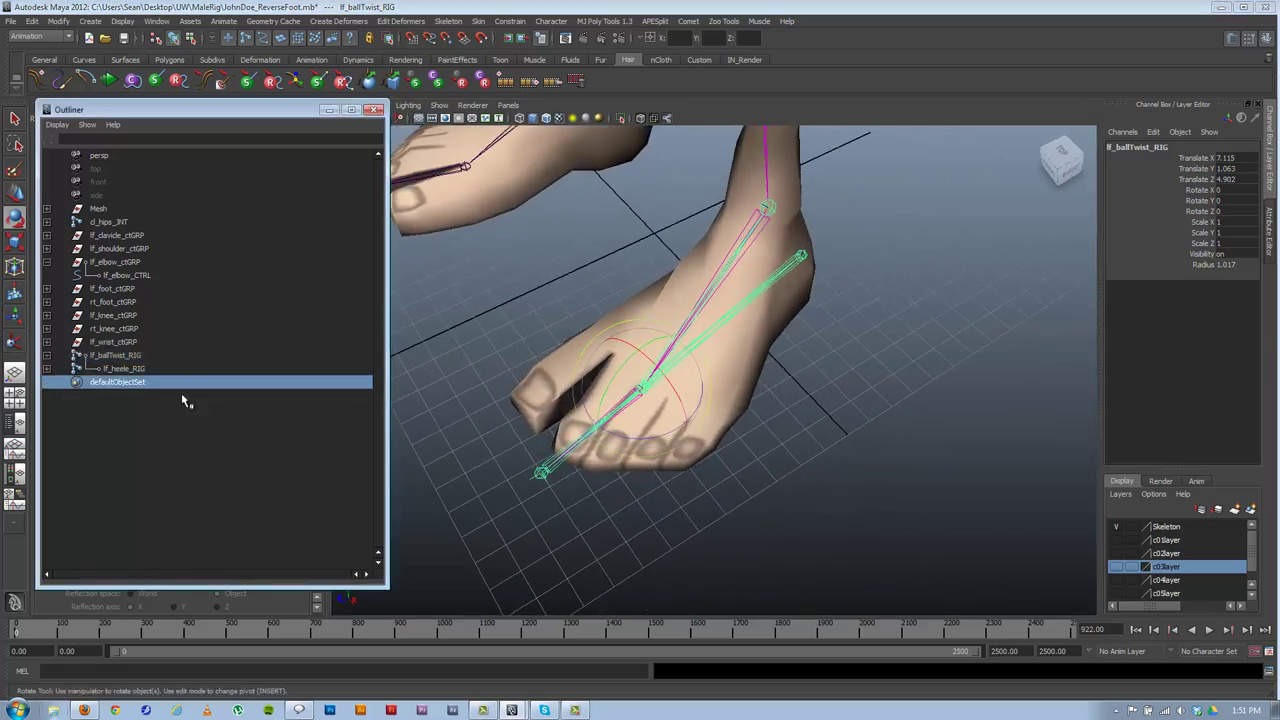
{"action": "left_click", "coordinate": [130, 358]}
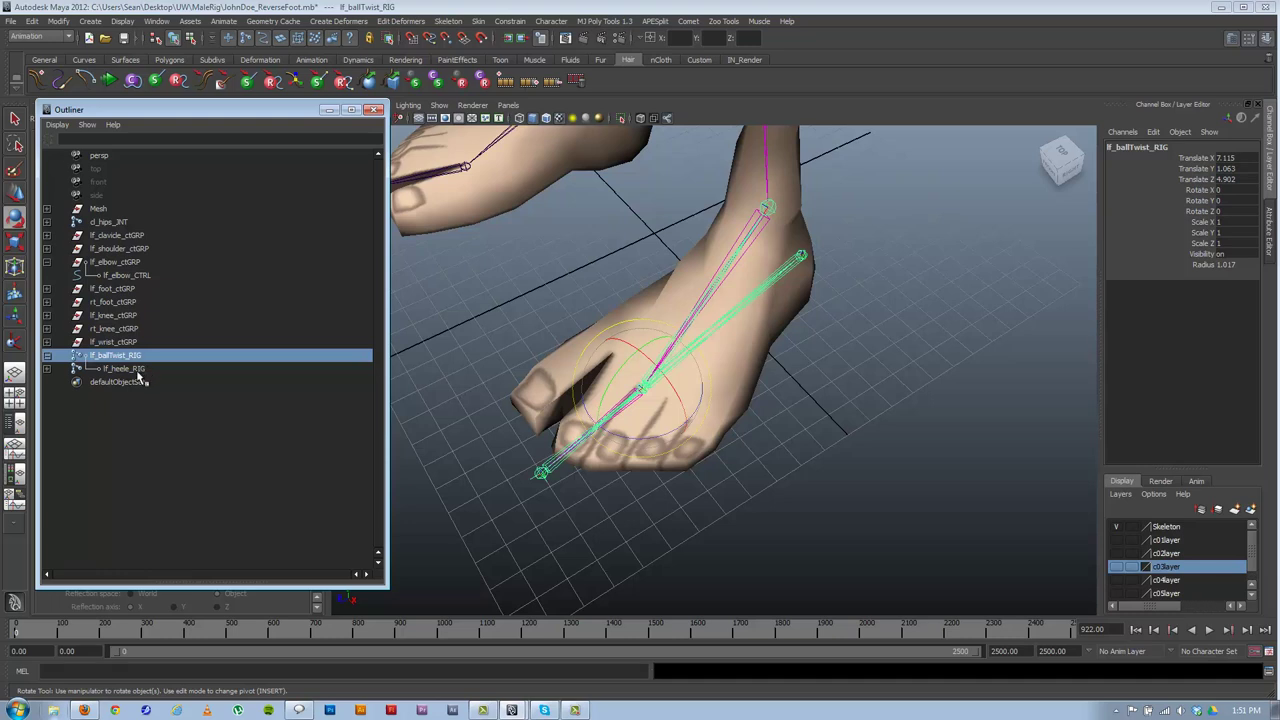
{"action": "key", "text": "ctrl+d"}
{"action": "left_click", "coordinate": [47, 382]}
{"action": "left_click", "coordinate": [122, 395]}
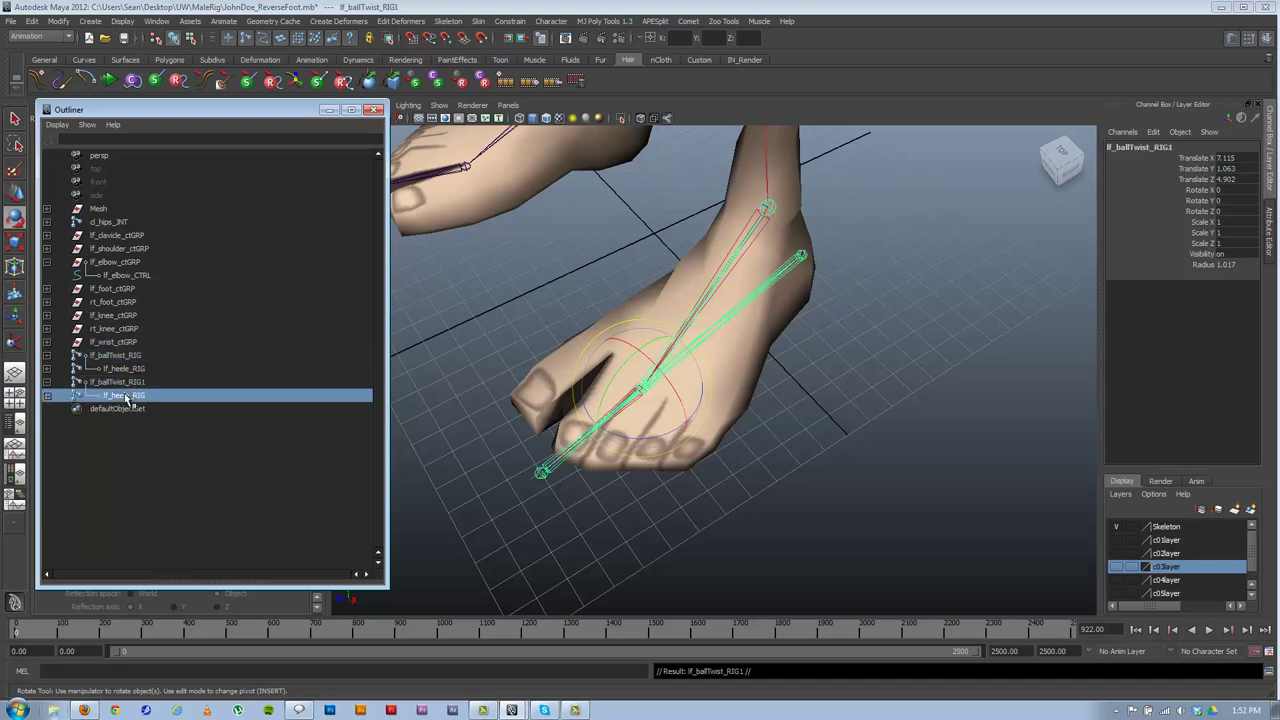
{"action": "key", "text": "Delete"}
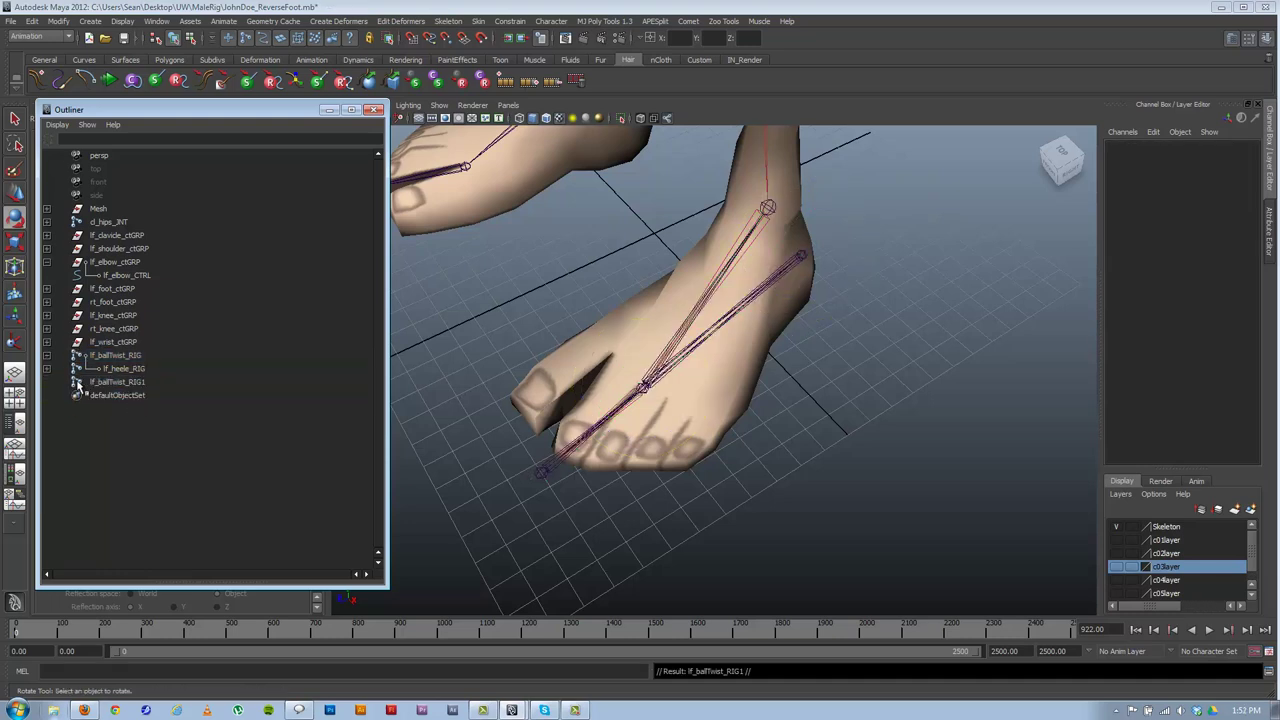
- Duplicate the single joint lf_ballTwist_RIG1 and move both copies together back to the middle of the left foot
{"action": "left_click", "coordinate": [118, 384]}
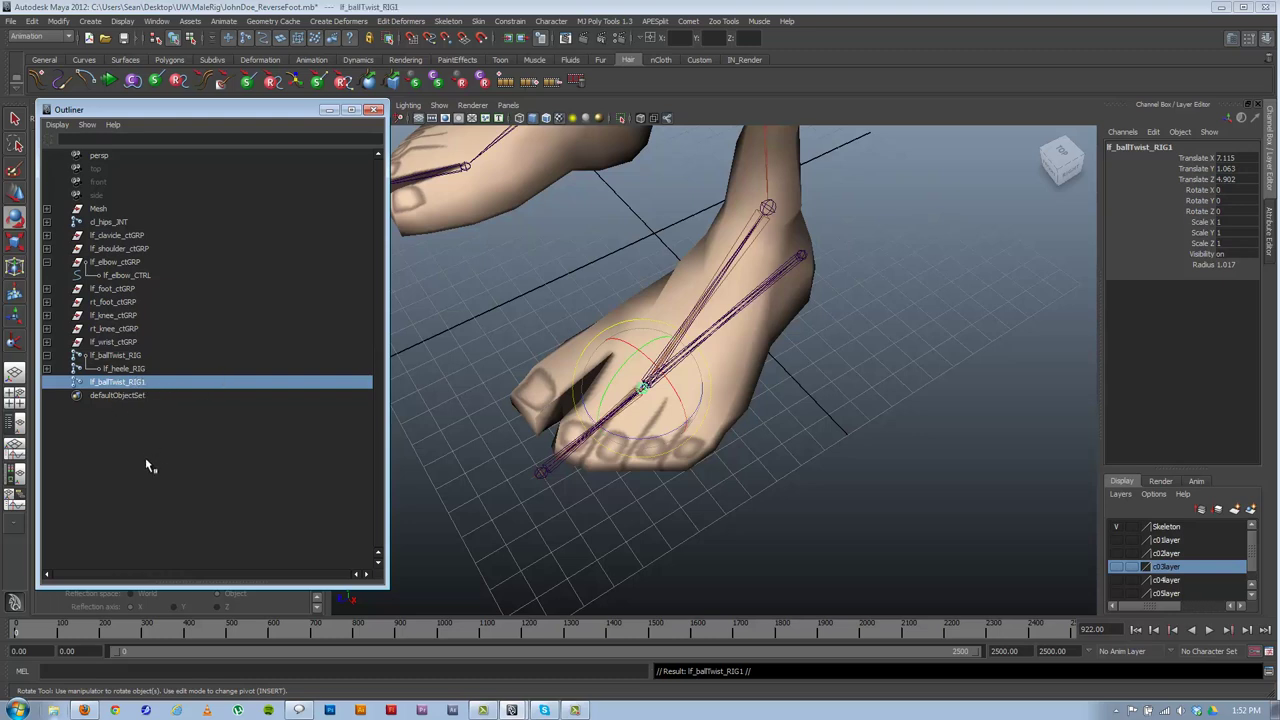
{"action": "left_click", "coordinate": [145, 465]}
{"action": "left_click", "coordinate": [110, 382]}
{"action": "key", "text": "ctrl+d"}
{"action": "left_click", "coordinate": [140, 386]}
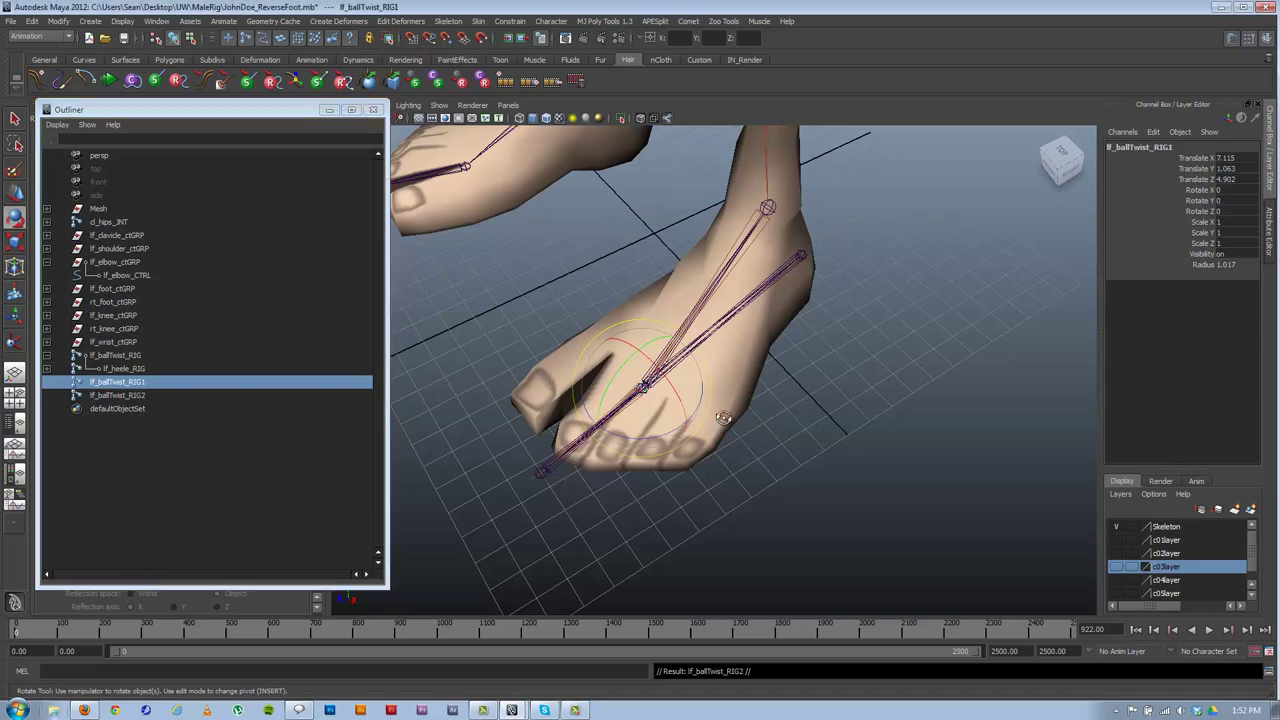
{"action": "left_click_drag", "start_coordinate": [643, 388], "coordinate": [686, 344], "text": "alt"}
{"action": "left_click", "coordinate": [338, 396], "text": "ctrl"}
{"action": "key", "text": "w"}
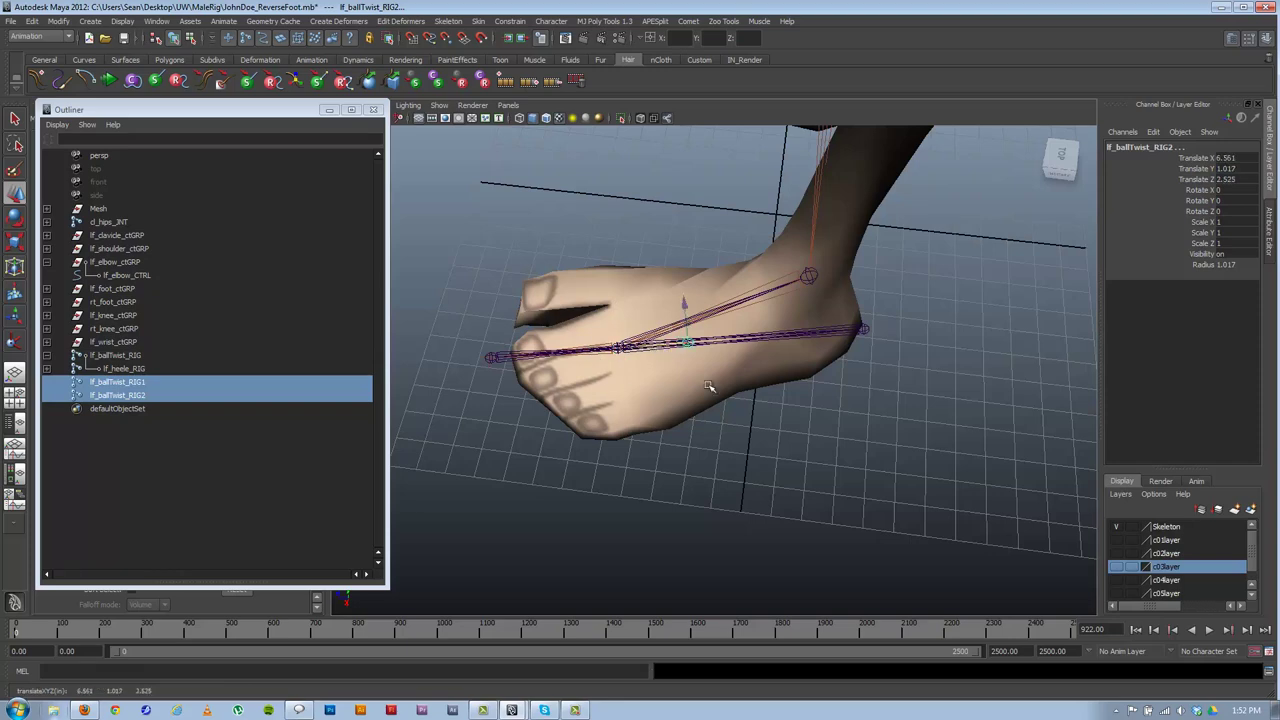
{"action": "left_click_drag", "start_coordinate": [605, 392], "coordinate": [770, 406], "text": "alt"}
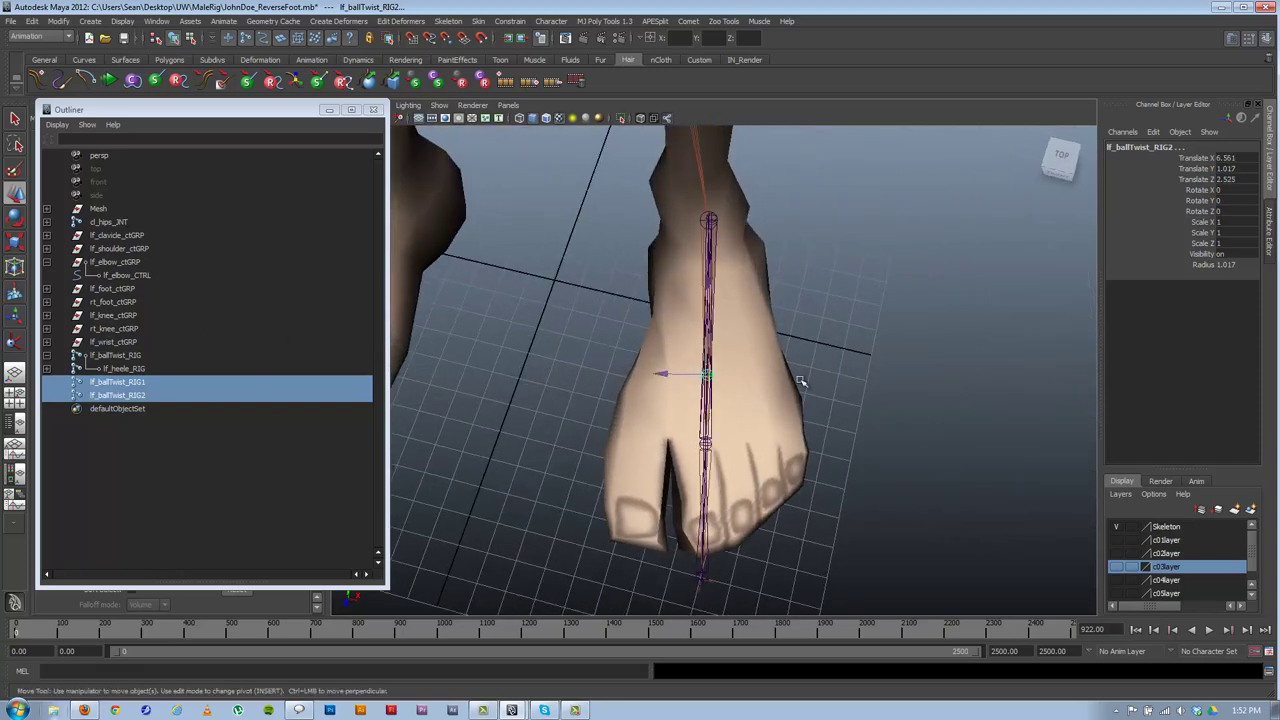
- Move lf_ballTwist_RIG1 to the foot's outer edge at about X 9.185 and lf_ballTwist_RIG2 to its inner edge at about X 4.13
{"action": "left_click", "coordinate": [112, 382]}
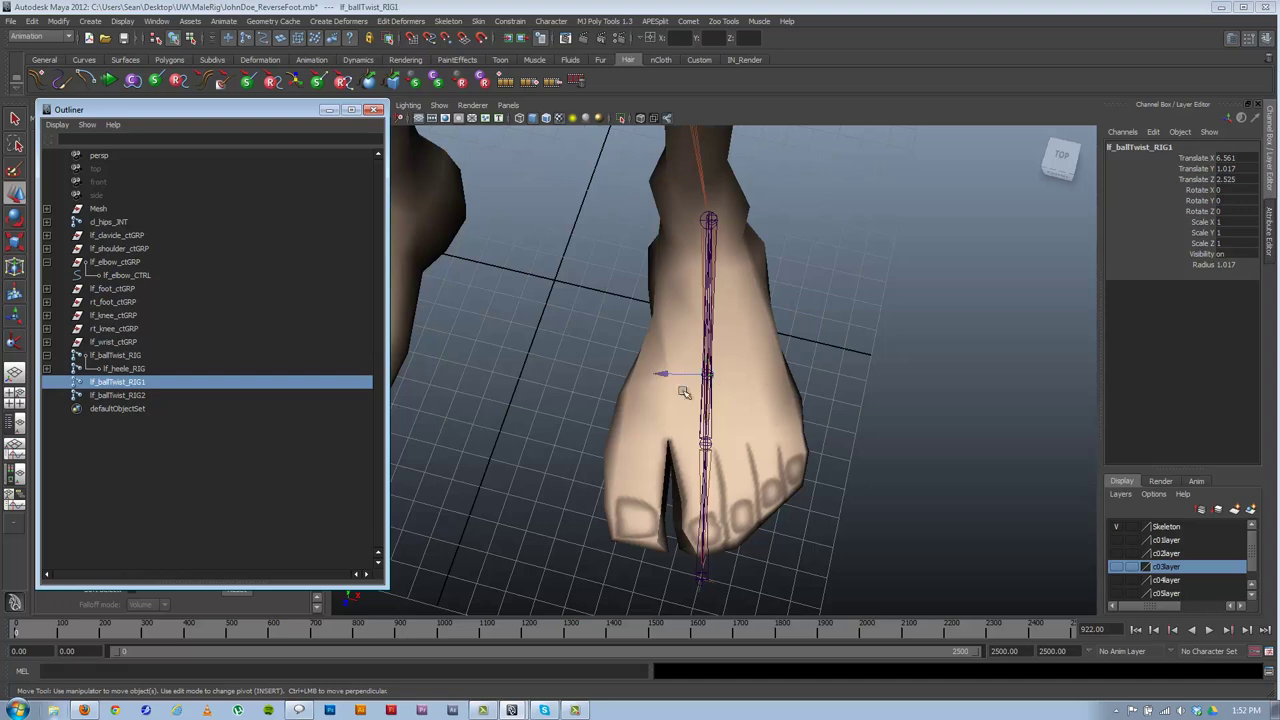
{"action": "left_click_drag", "start_coordinate": [686, 393], "coordinate": [615, 382], "text": "alt"}
{"action": "left_click", "coordinate": [127, 396]}
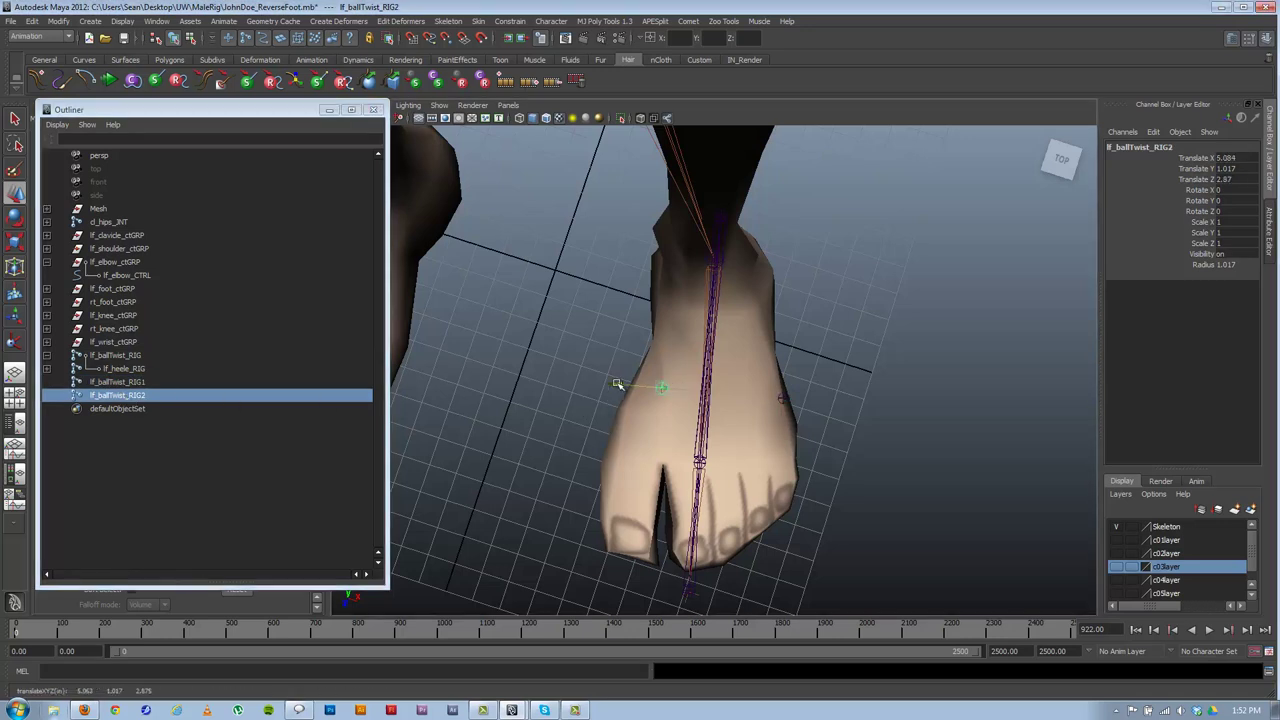
{"action": "middle_click_drag", "start_coordinate": [618, 385], "coordinate": [594, 380]}
{"action": "left_click", "coordinate": [783, 398]}
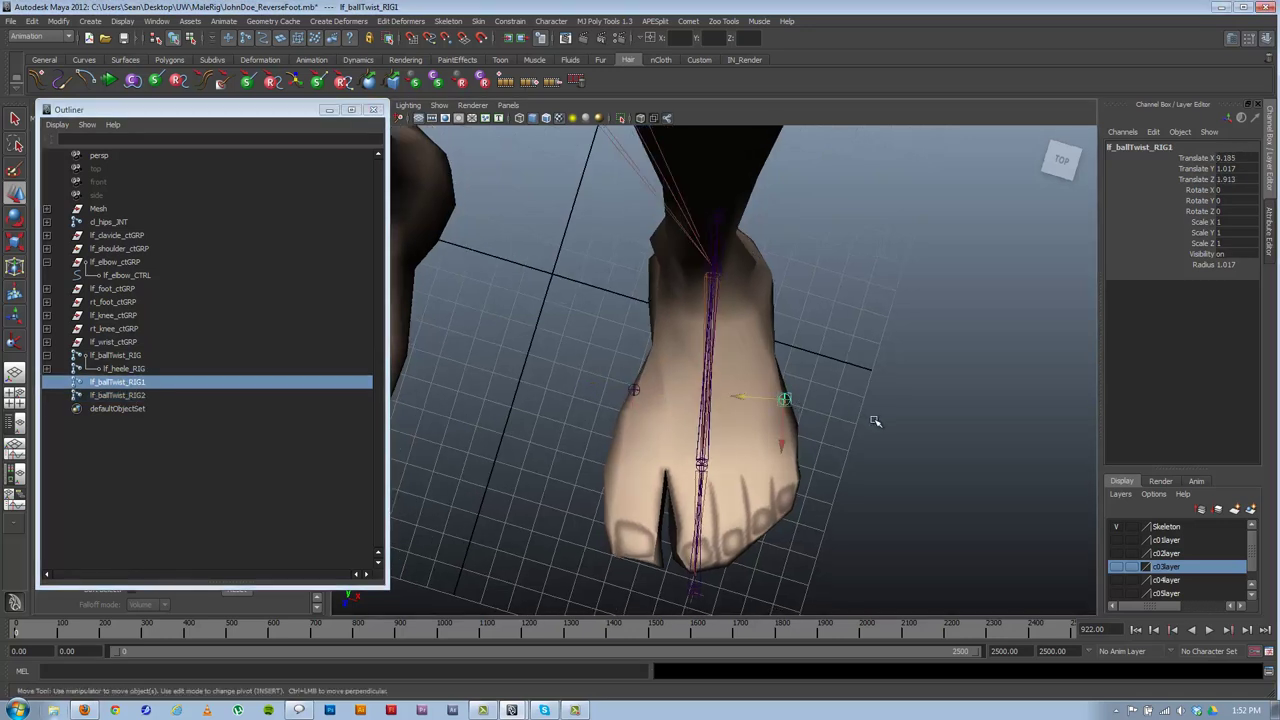
- Show the local rotation axes in component mode and rotate lf_ballTwist_RIG1's axis to follow the foot's outer edge
{"action": "left_click", "coordinate": [189, 39]}
{"action": "left_click", "coordinate": [349, 40]}
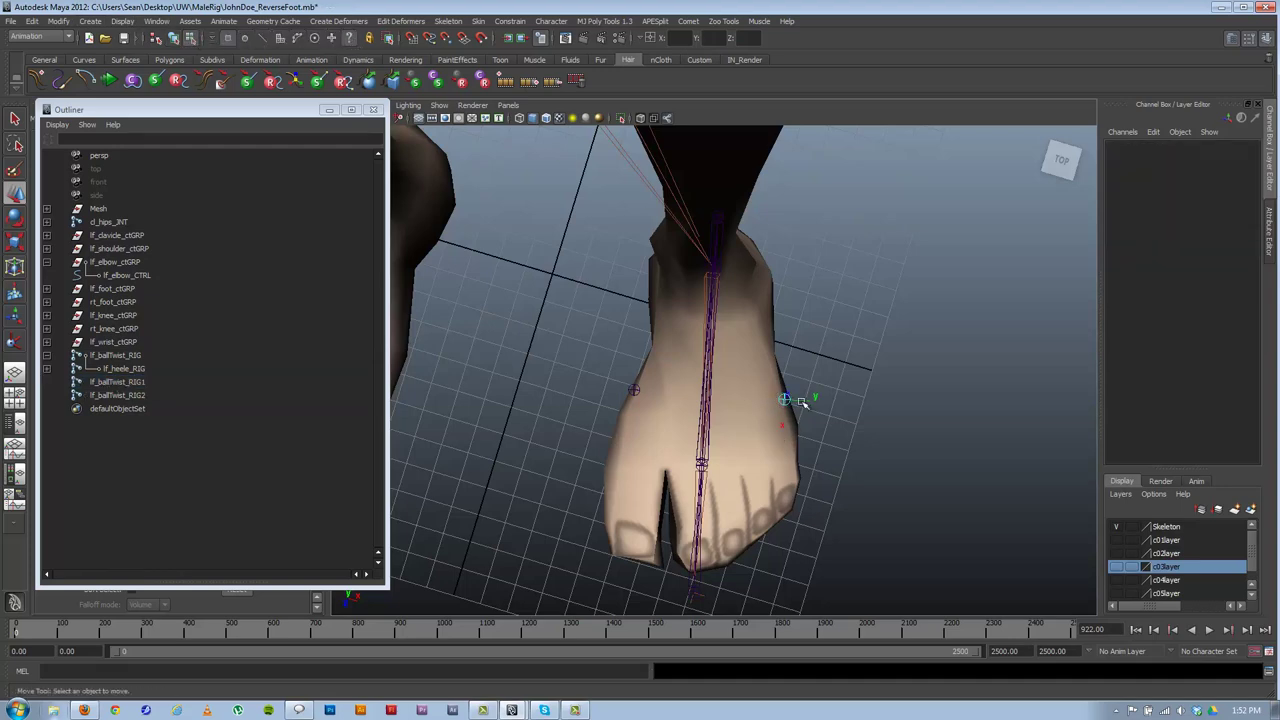
{"action": "left_click", "coordinate": [786, 400]}
{"action": "key", "text": "e"}
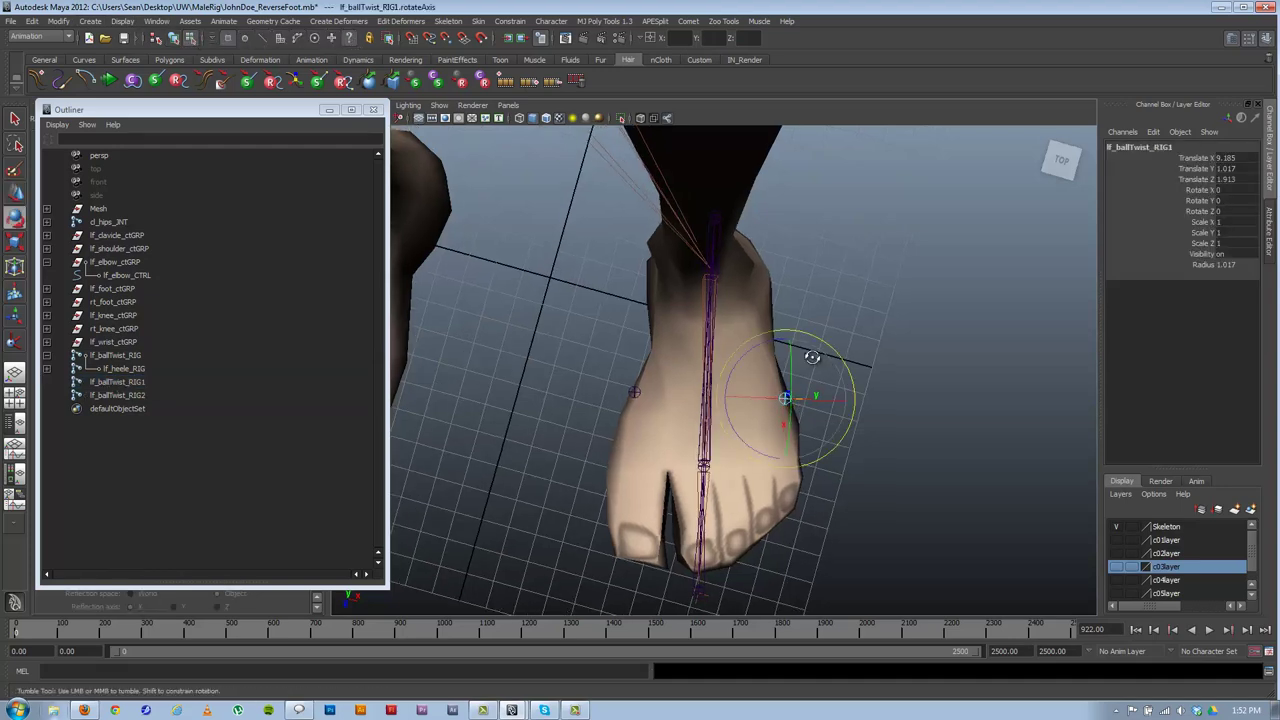
{"action": "left_click_drag", "start_coordinate": [812, 357], "coordinate": [748, 325], "text": "alt"}
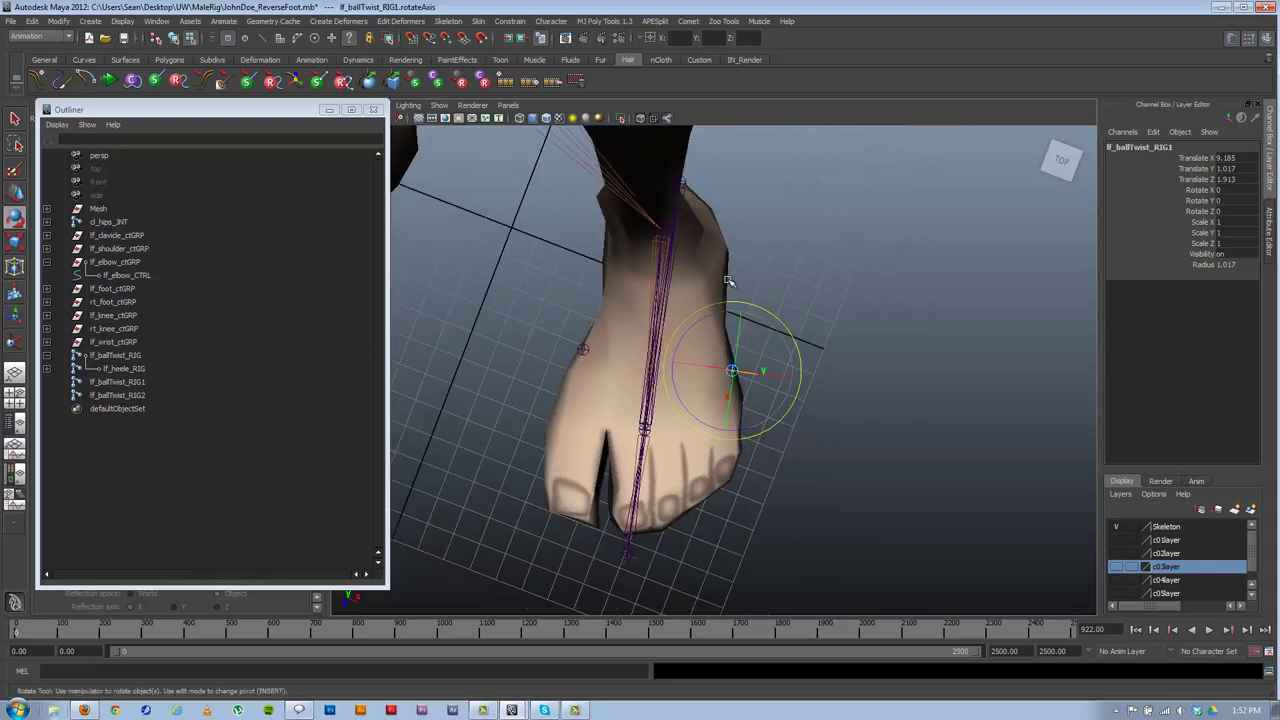
{"action": "left_click_drag", "start_coordinate": [683, 342], "coordinate": [671, 357]}
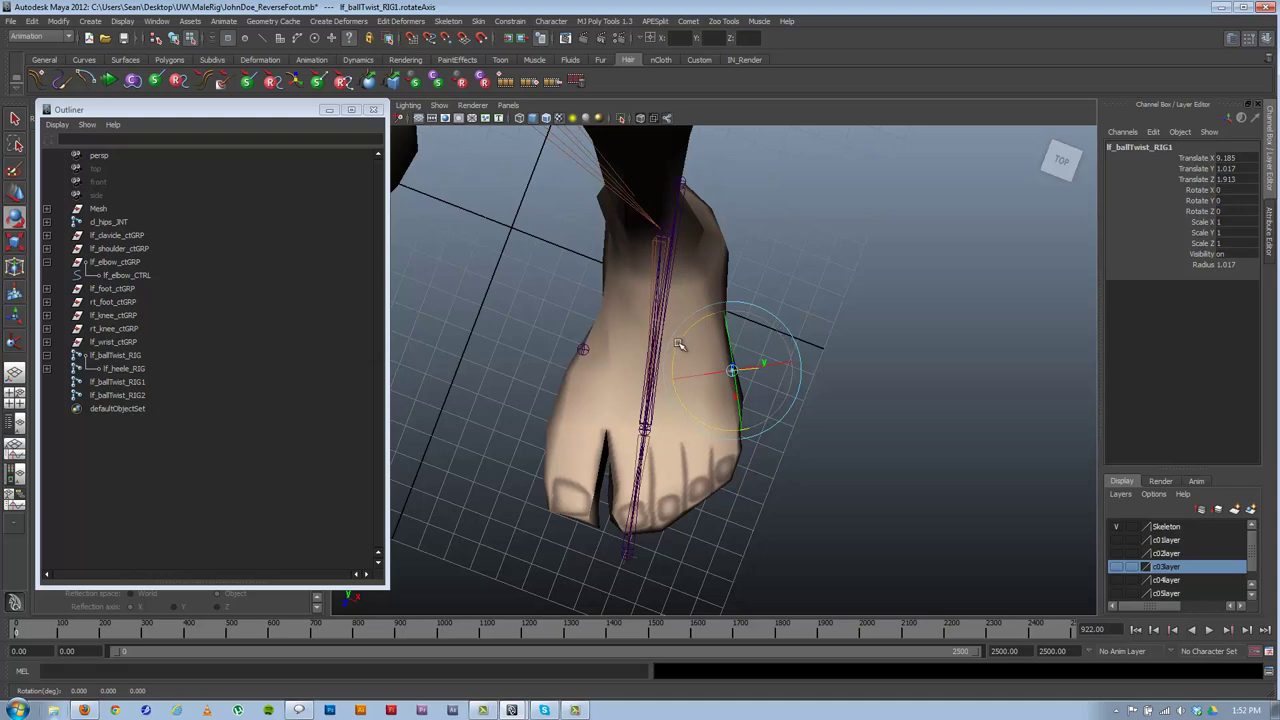
{"action": "left_click_drag", "start_coordinate": [686, 349], "coordinate": [690, 340], "text": "alt"}
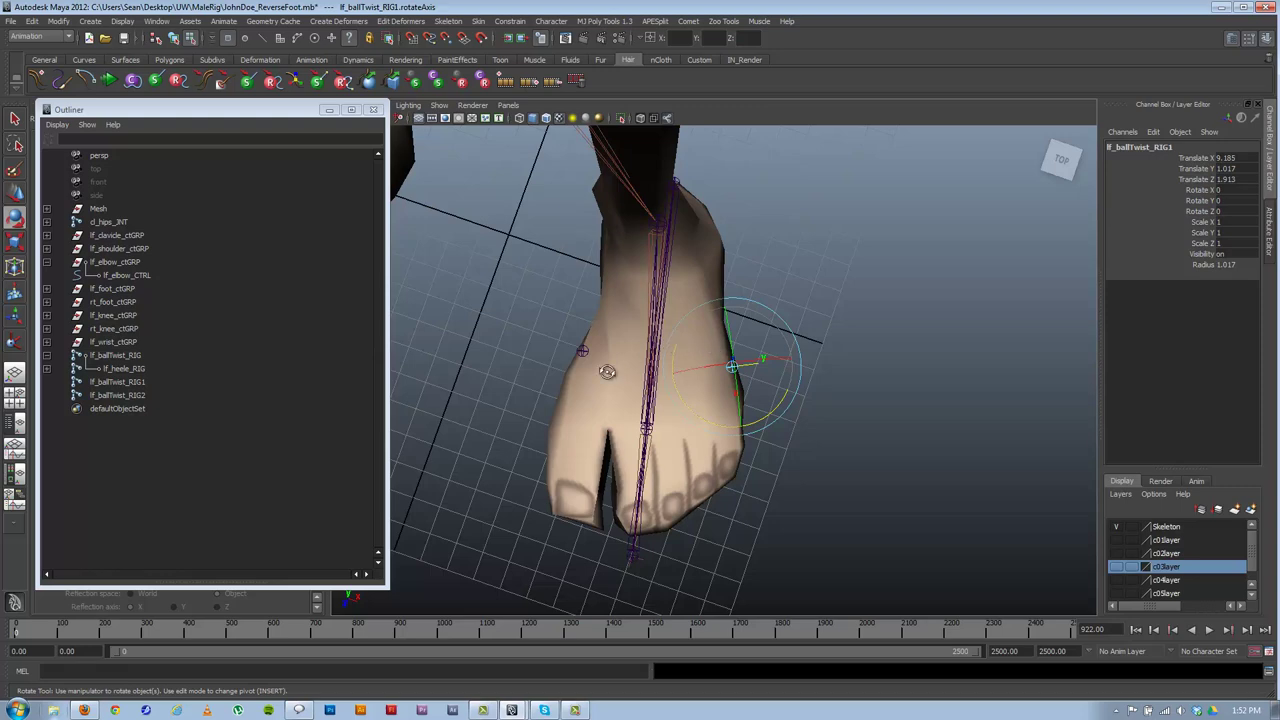
- Rotate the local rotation axis of lf_ballTwist_RIG2 to follow the inner edge of the left foot
{"action": "left_click_drag", "start_coordinate": [607, 372], "coordinate": [664, 370], "text": "alt"}
{"action": "left_click", "coordinate": [607, 426]}
{"action": "middle_click_drag", "start_coordinate": [606, 371], "coordinate": [755, 392], "text": "alt"}
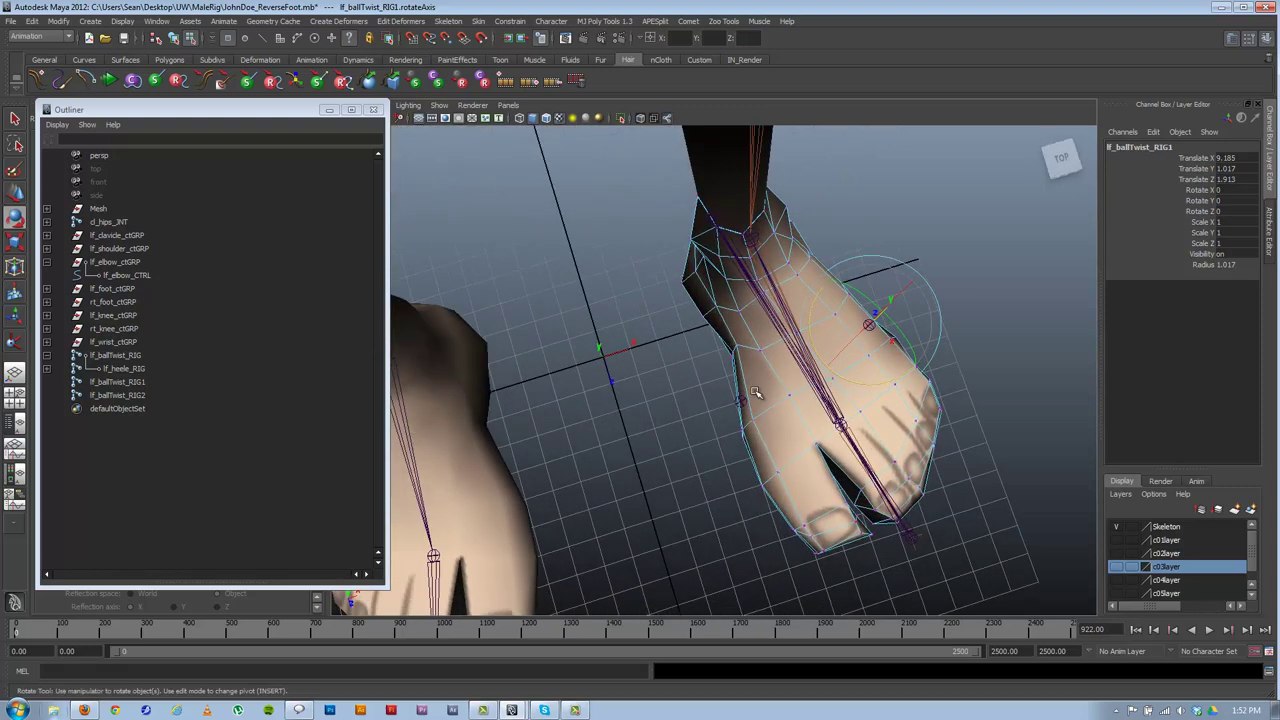
{"action": "key", "text": "z"}
{"action": "left_click", "coordinate": [739, 401]}
{"action": "mouse_move", "coordinate": [718, 413]}
{"action": "left_mouse_down", "text": "alt"}
{"action": "mouse_move", "coordinate": [760, 404]}
{"action": "mouse_move", "coordinate": [736, 397]}
{"action": "left_mouse_up", "text": "alt"}
{"action": "key", "text": "z"}
{"action": "left_click", "coordinate": [736, 405]}
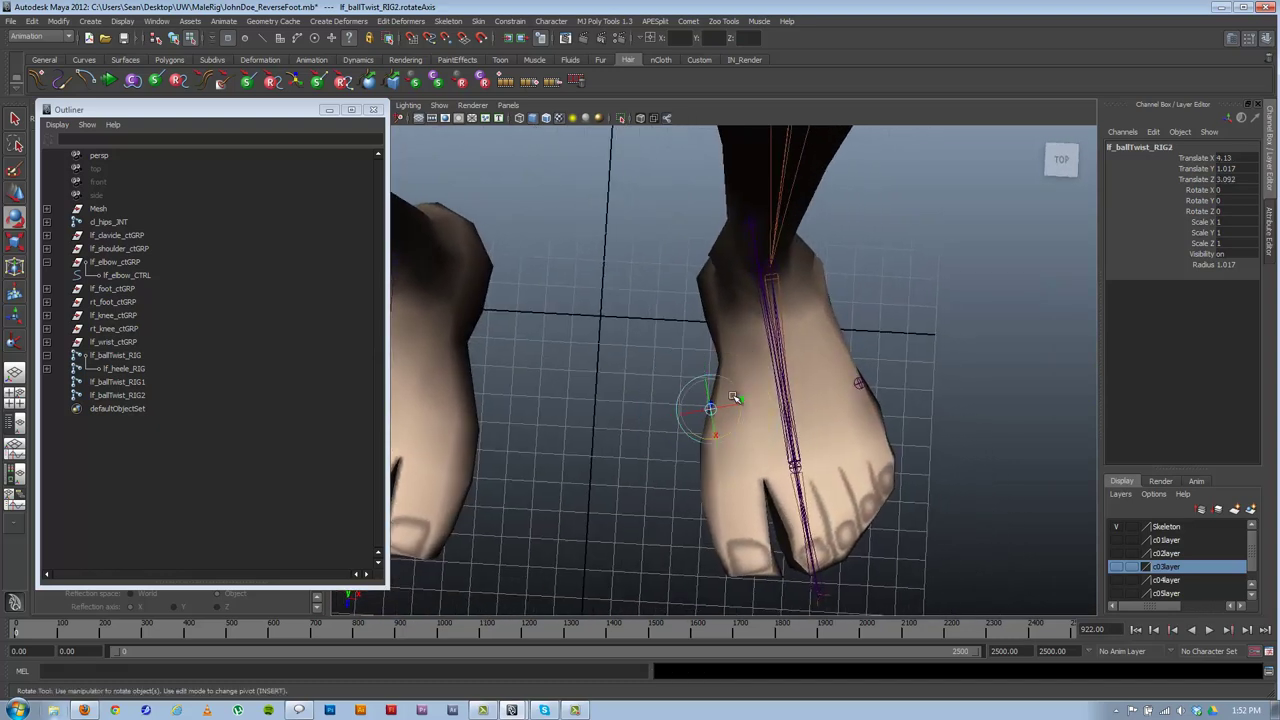
{"action": "key", "text": "equal"}
{"action": "key", "text": "equal"}
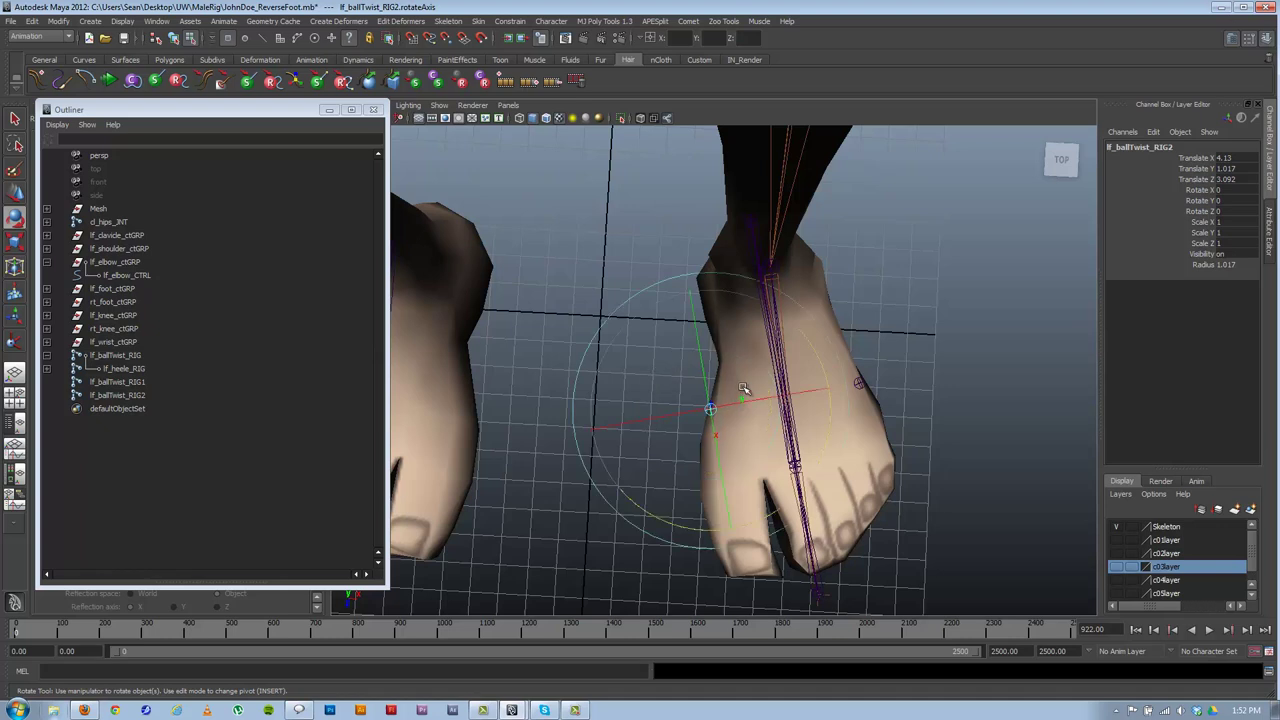
{"action": "left_click_drag", "start_coordinate": [674, 526], "coordinate": [658, 515]}
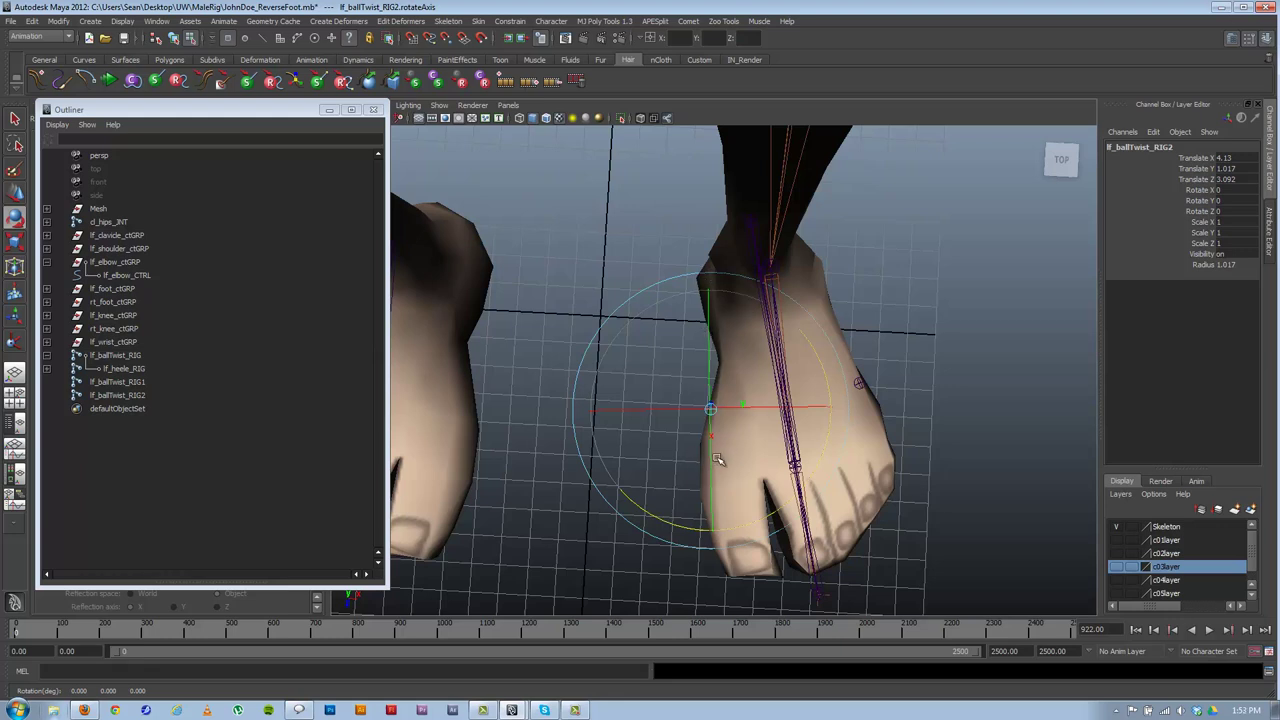
- Return to object mode and move lf_ballTwist_RIG2 slightly farther out from the foot's inner edge, to about X 3.915 and Z 3.142
{"action": "key", "text": "w"}
{"action": "left_click", "coordinate": [662, 419]}
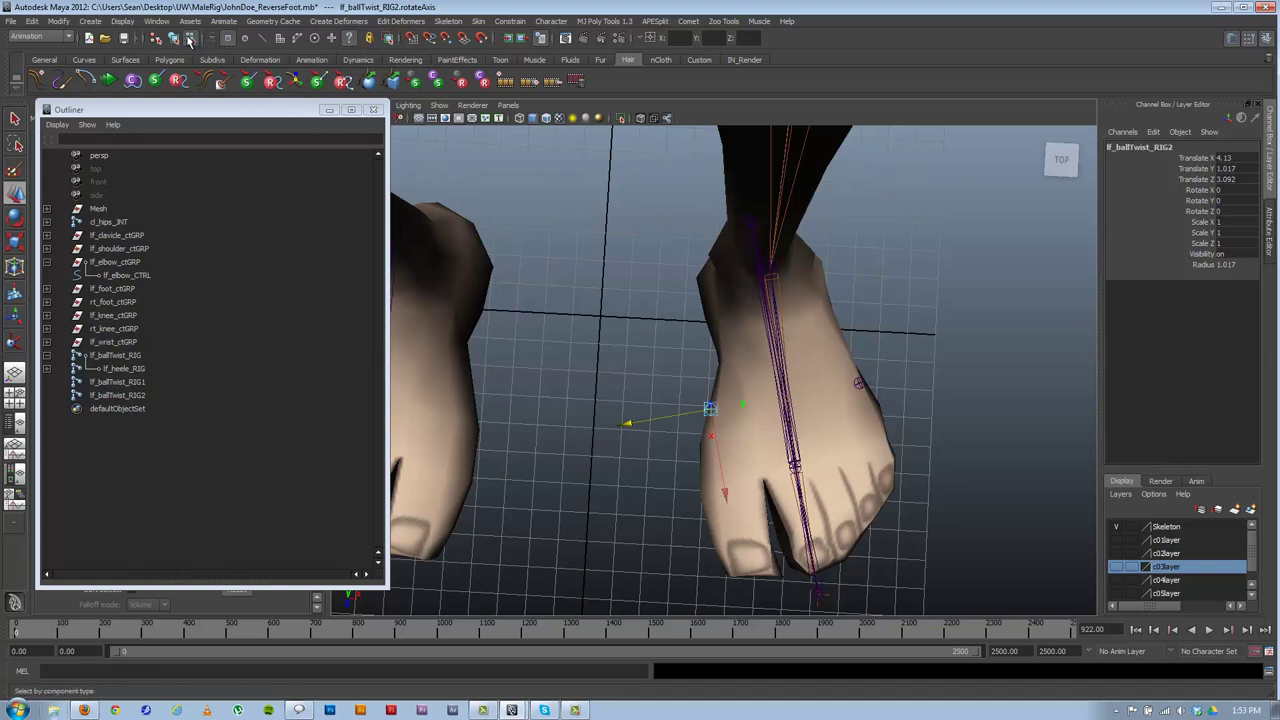
{"action": "left_click", "coordinate": [173, 38]}
{"action": "left_click_drag", "start_coordinate": [649, 420], "coordinate": [642, 421]}
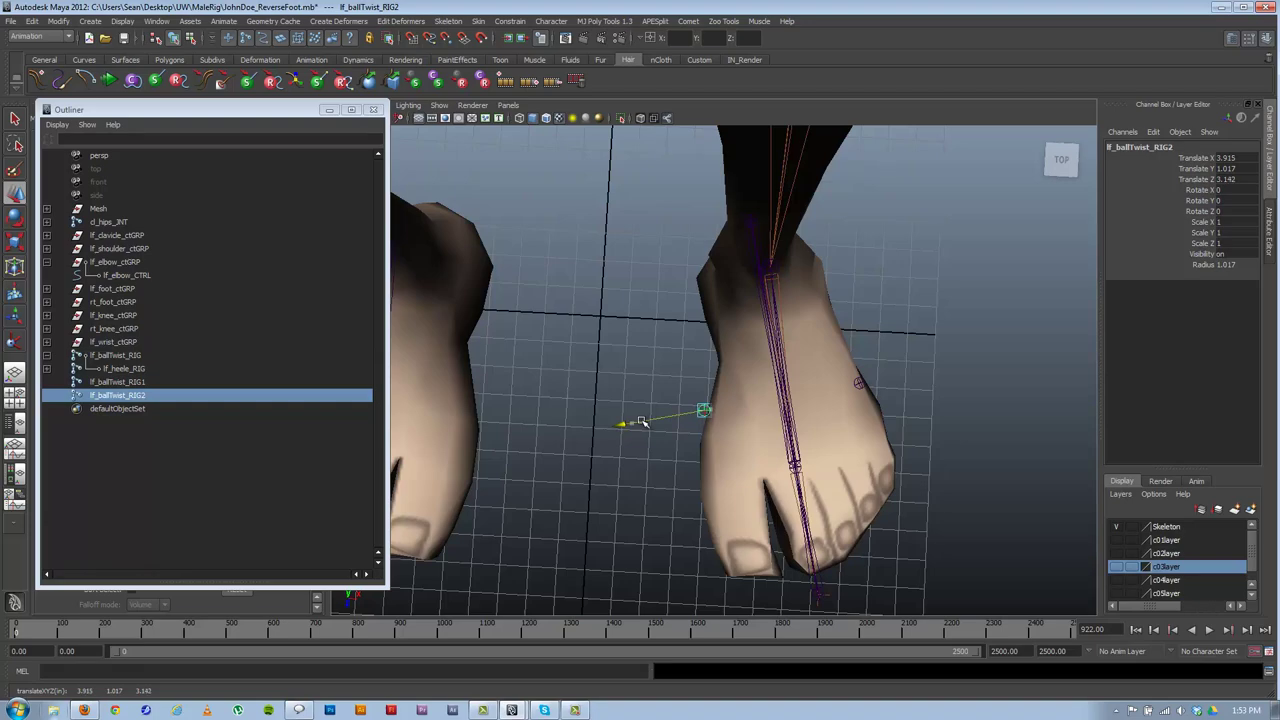
{"action": "key", "text": "e"}
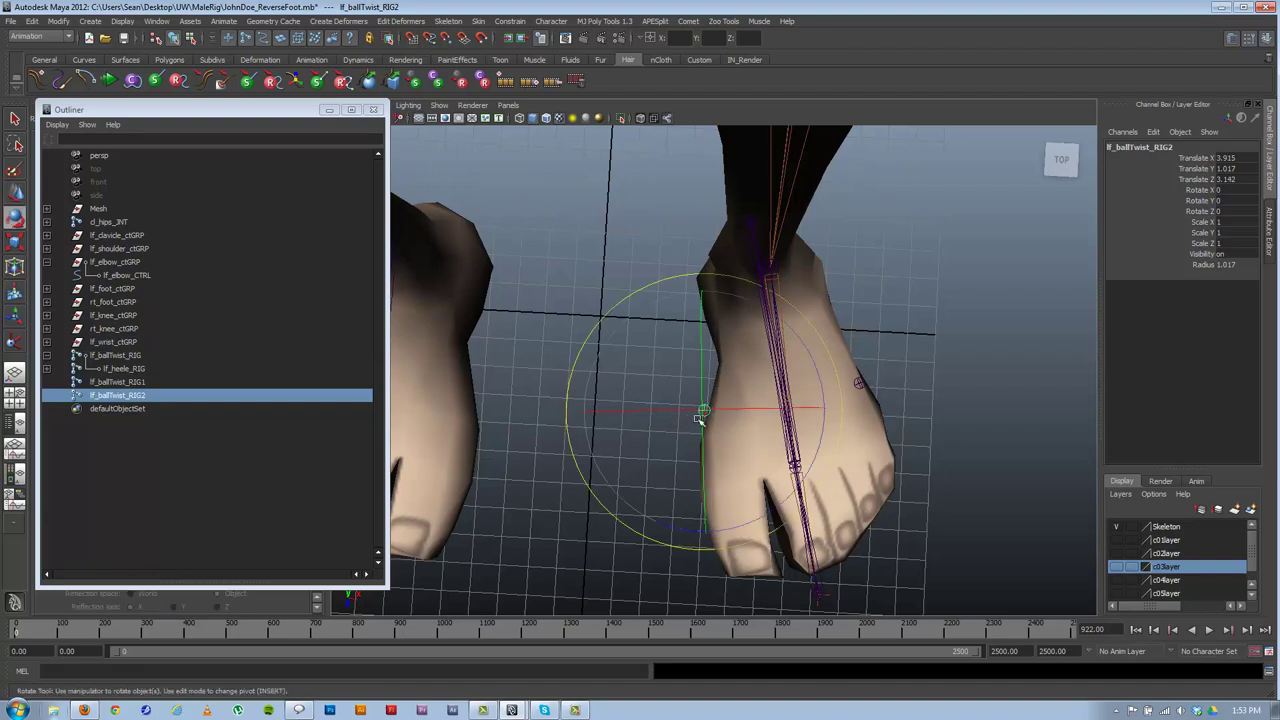
{"action": "left_click_drag", "start_coordinate": [699, 420], "coordinate": [819, 367], "text": "alt"}
- Rename the outer joint lf_ballTwist_RIG1 as lf_footRollOut_RIG
{"action": "left_click", "coordinate": [856, 393]}
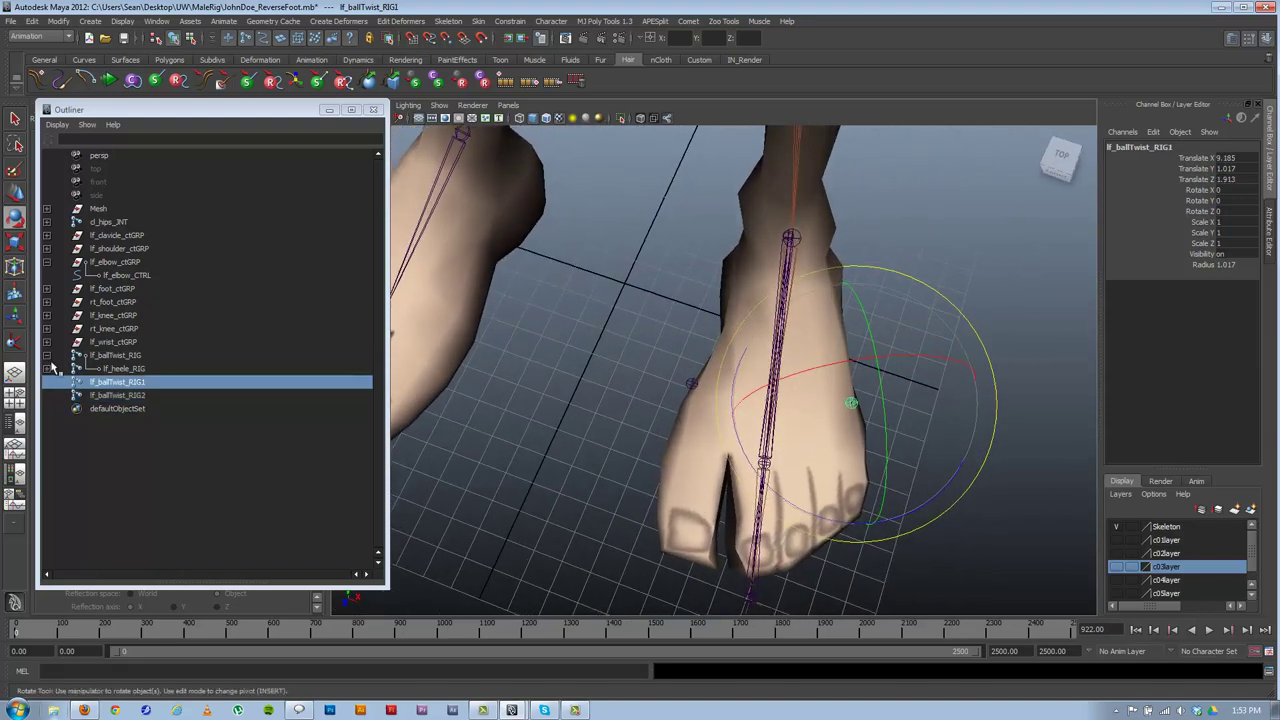
{"action": "left_click_drag", "start_coordinate": [603, 413], "coordinate": [652, 320], "text": "alt"}
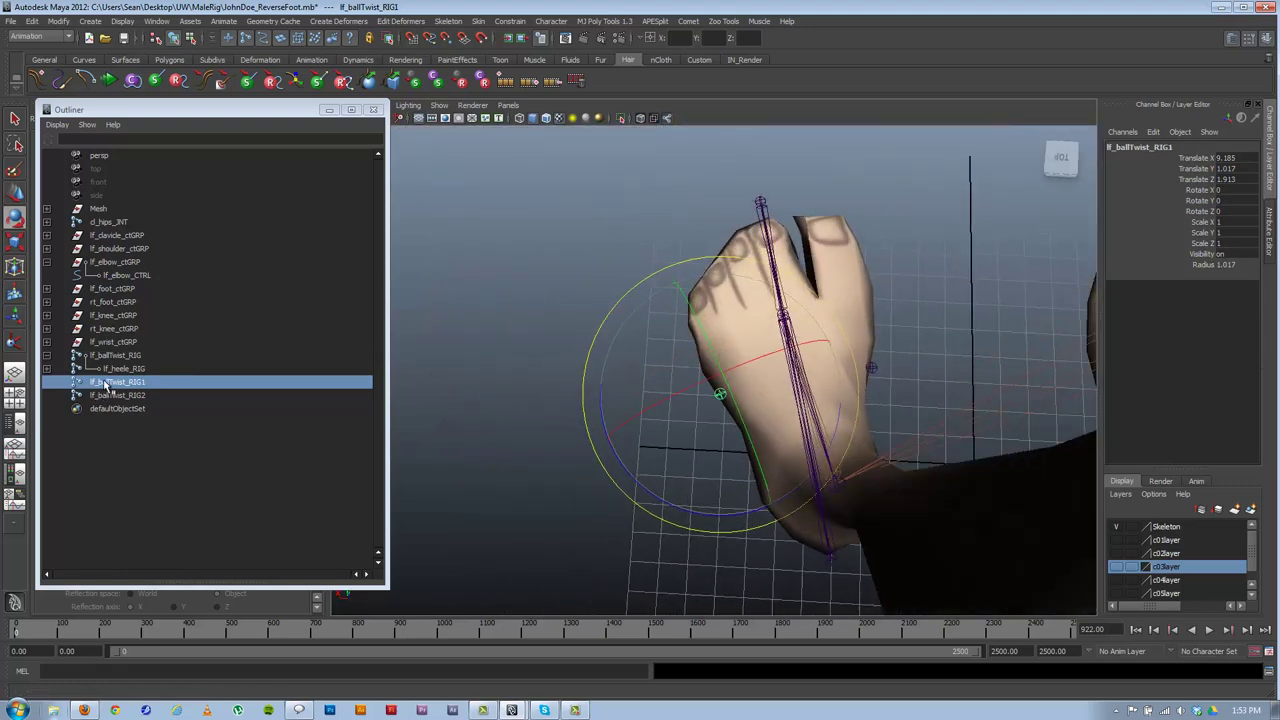
{"action": "double_click", "coordinate": [110, 386]}
{"action": "left_click_drag", "start_coordinate": [122, 382], "coordinate": [99, 382]}
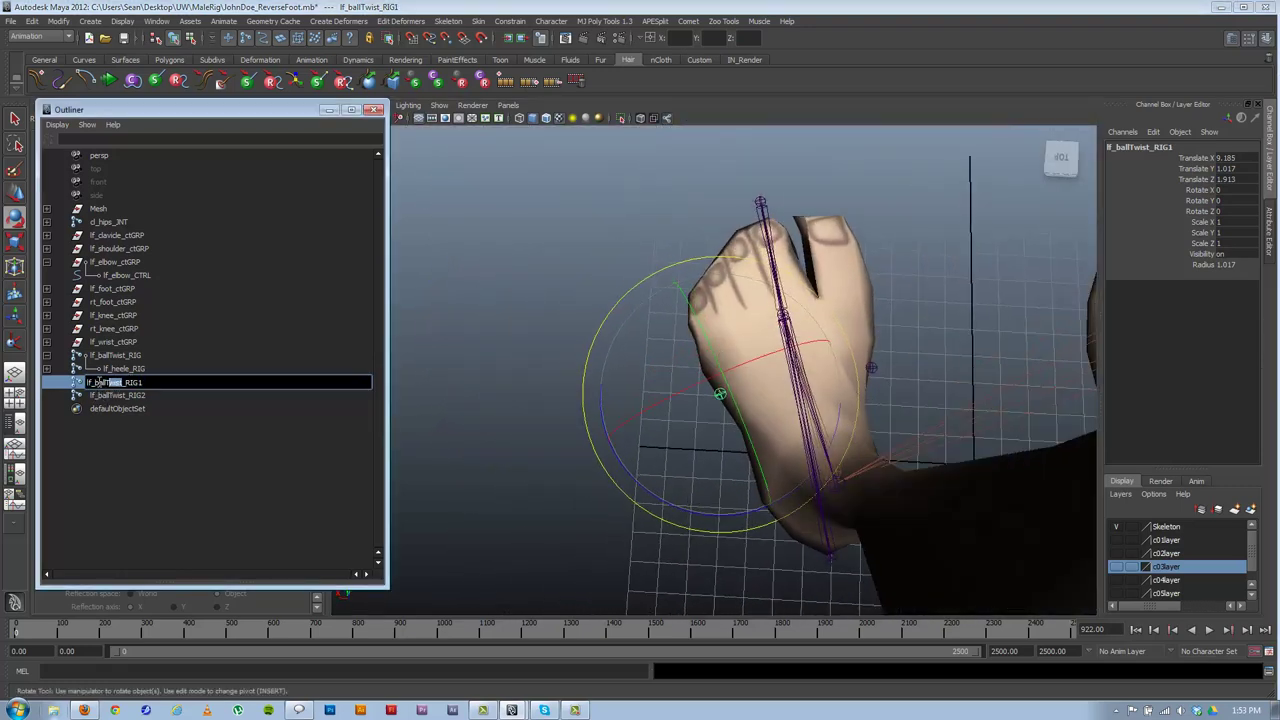
{"action": "type", "text": "Fl"}
{"action": "type", "text": "otRo"}
{"action": "key", "text": "BackSpace"}
{"action": "key", "text": "BackSpace"}
{"action": "type", "text": "RollOut"}
- Rename the inner joint lf_ballTwist_RIG2 as lf_footRollIn_RIG
{"action": "double_click", "coordinate": [137, 397]}
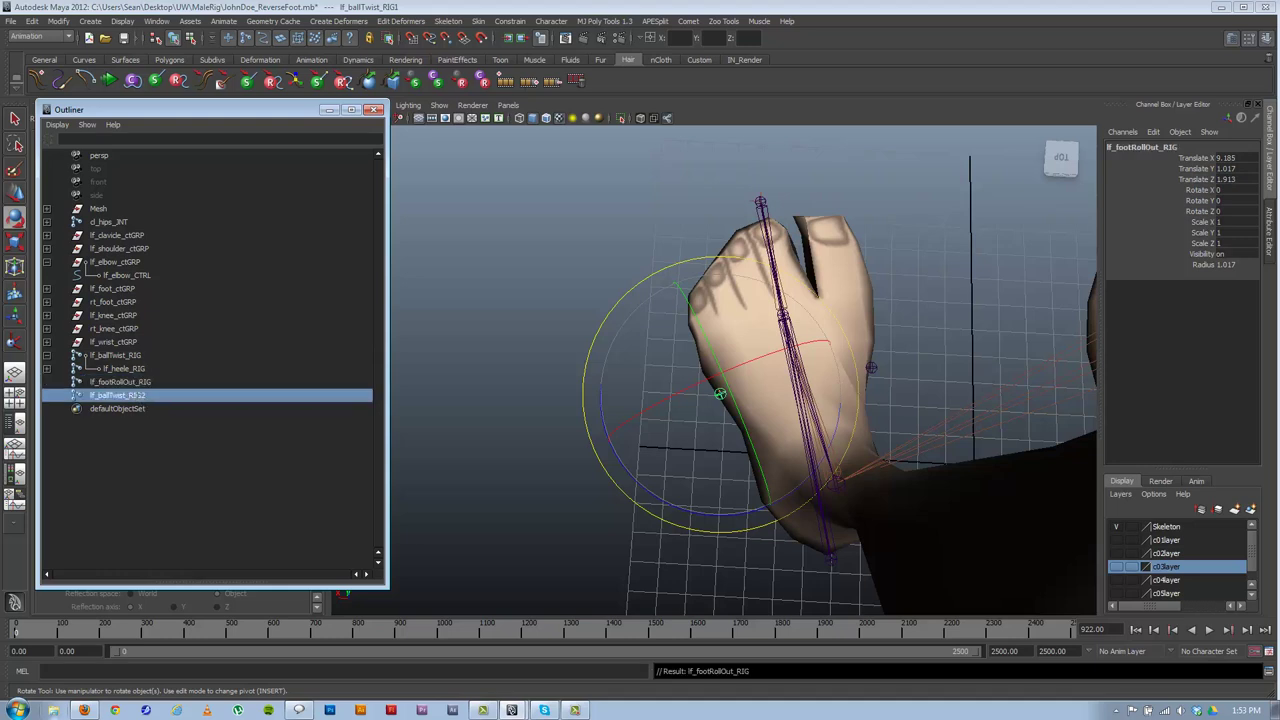
{"action": "left_click", "coordinate": [119, 396]}
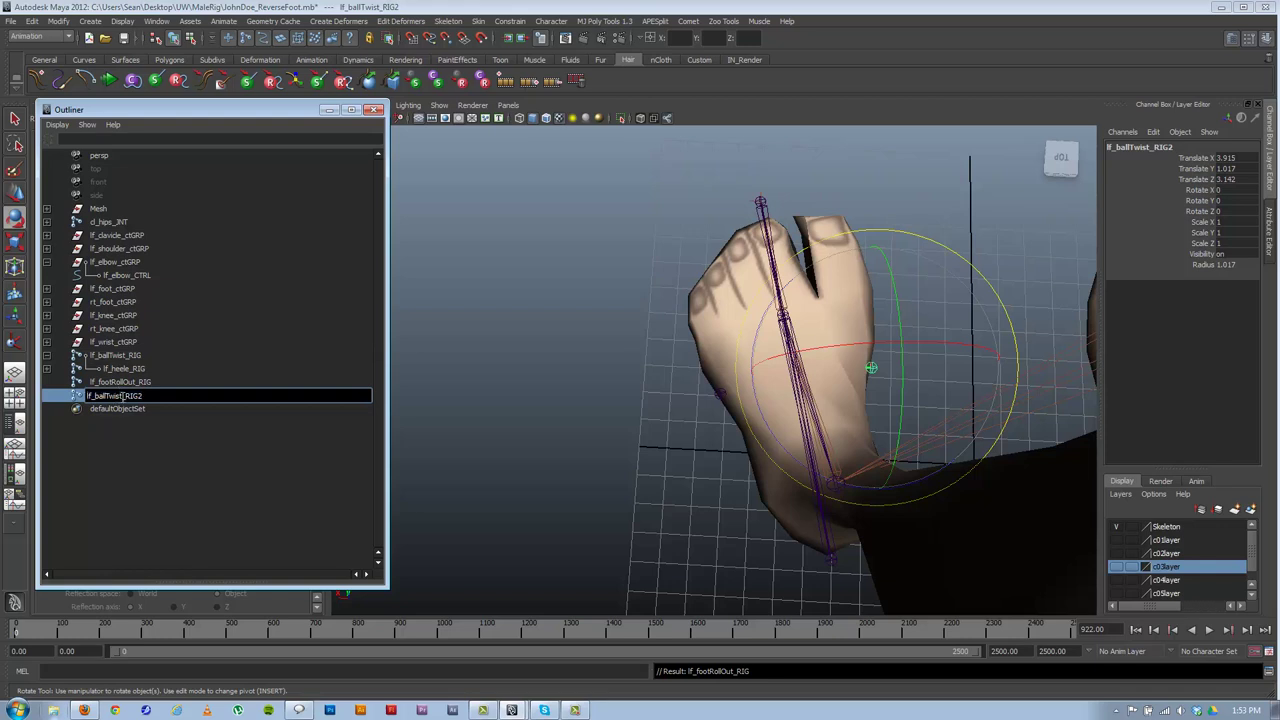
{"action": "left_click_drag", "start_coordinate": [120, 396], "coordinate": [95, 396]}
{"action": "type", "text": "fl"}
{"action": "key", "text": "Return"}
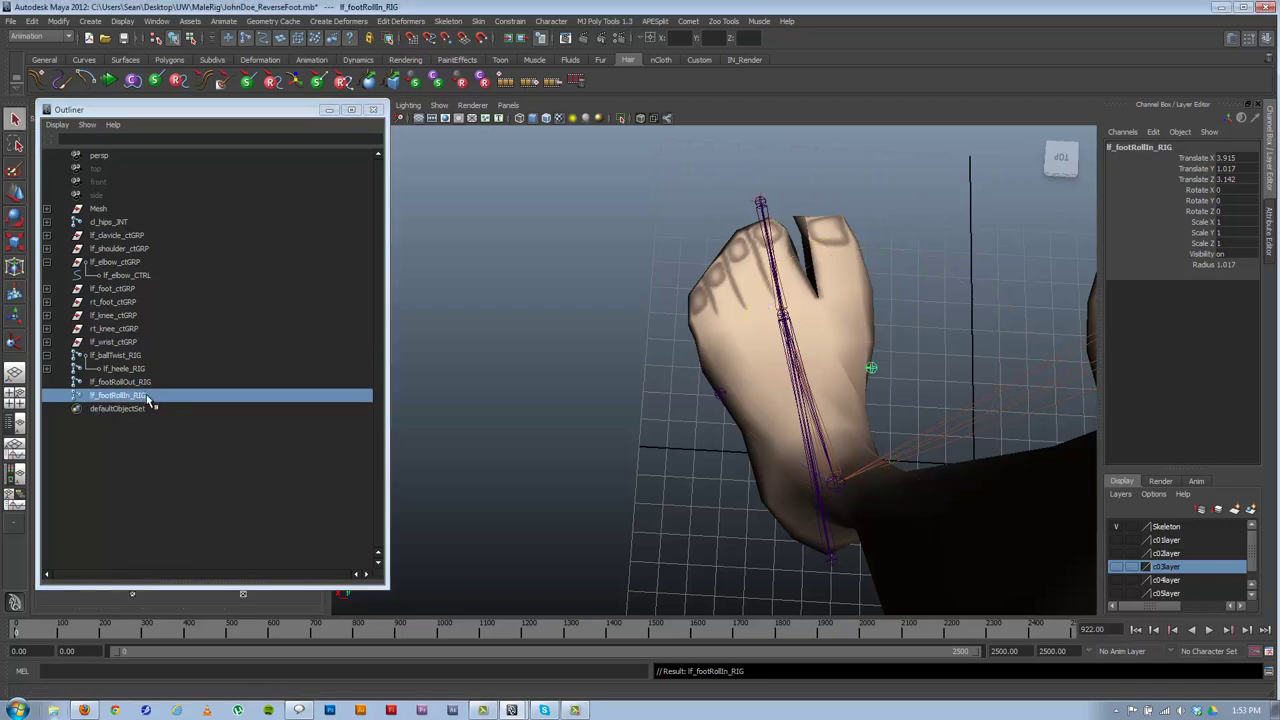
- Parent lf_footRollOut_RIG under lf_footRollIn_RIG and select lf_ballTwist_RIG
{"action": "left_click", "coordinate": [145, 384]}
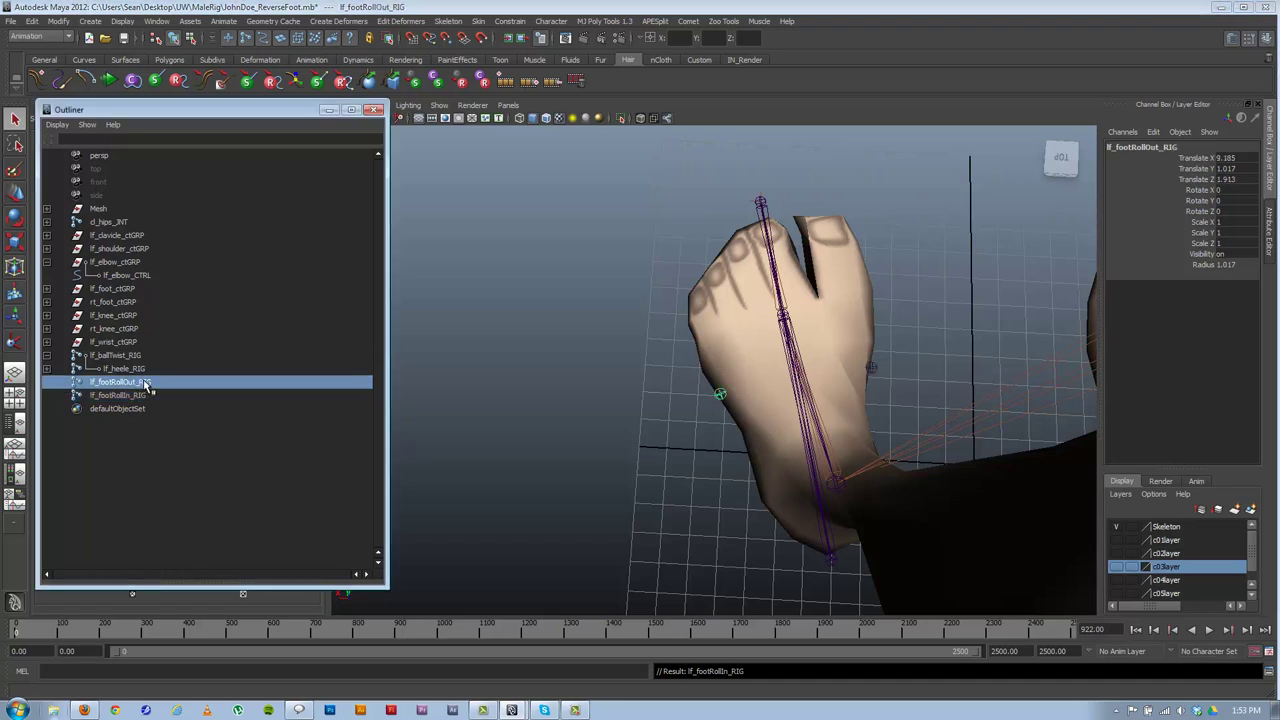
{"action": "middle_click_drag", "start_coordinate": [145, 383], "coordinate": [140, 396]}
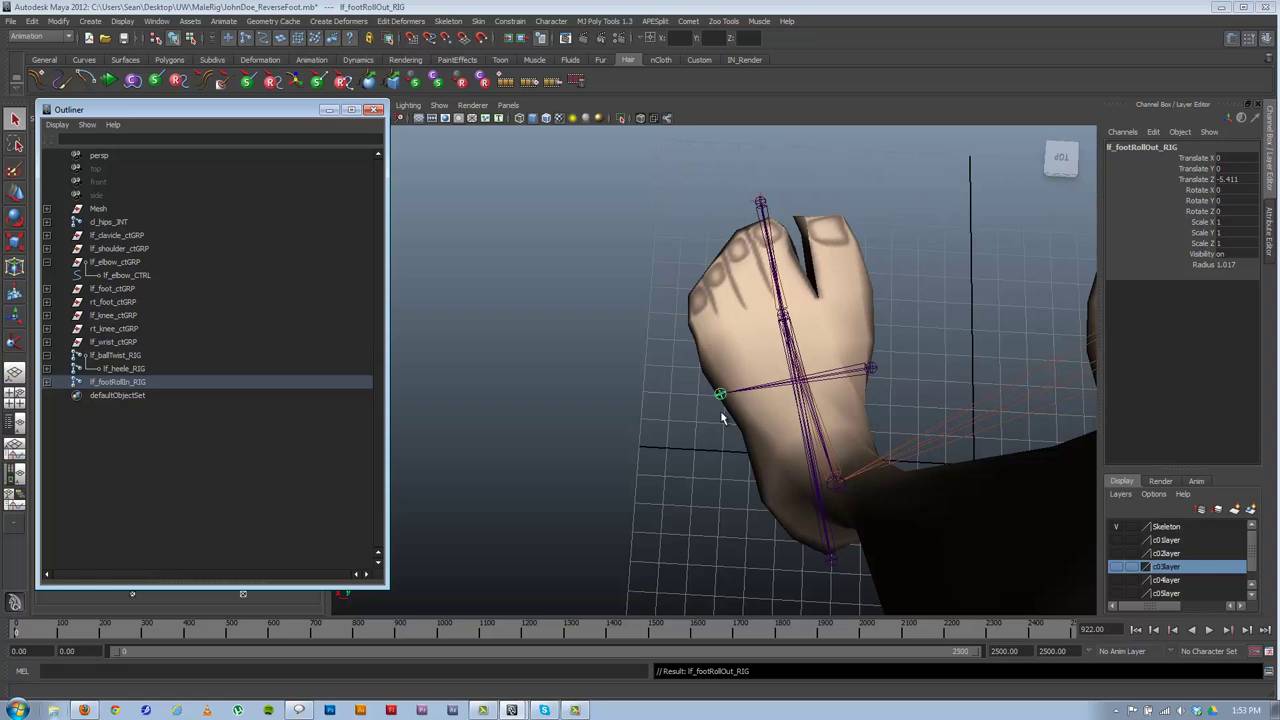
{"action": "left_click_drag", "start_coordinate": [722, 417], "coordinate": [765, 390], "text": "alt"}
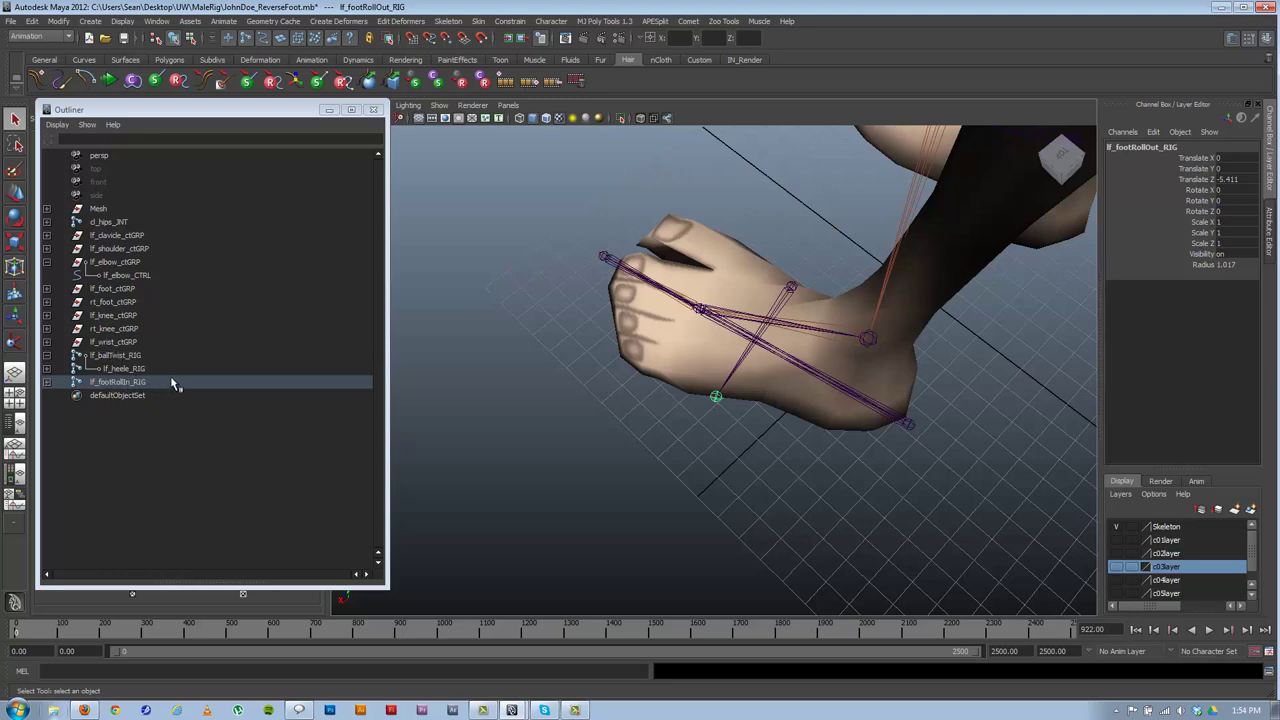
{"action": "left_click", "coordinate": [116, 356]}
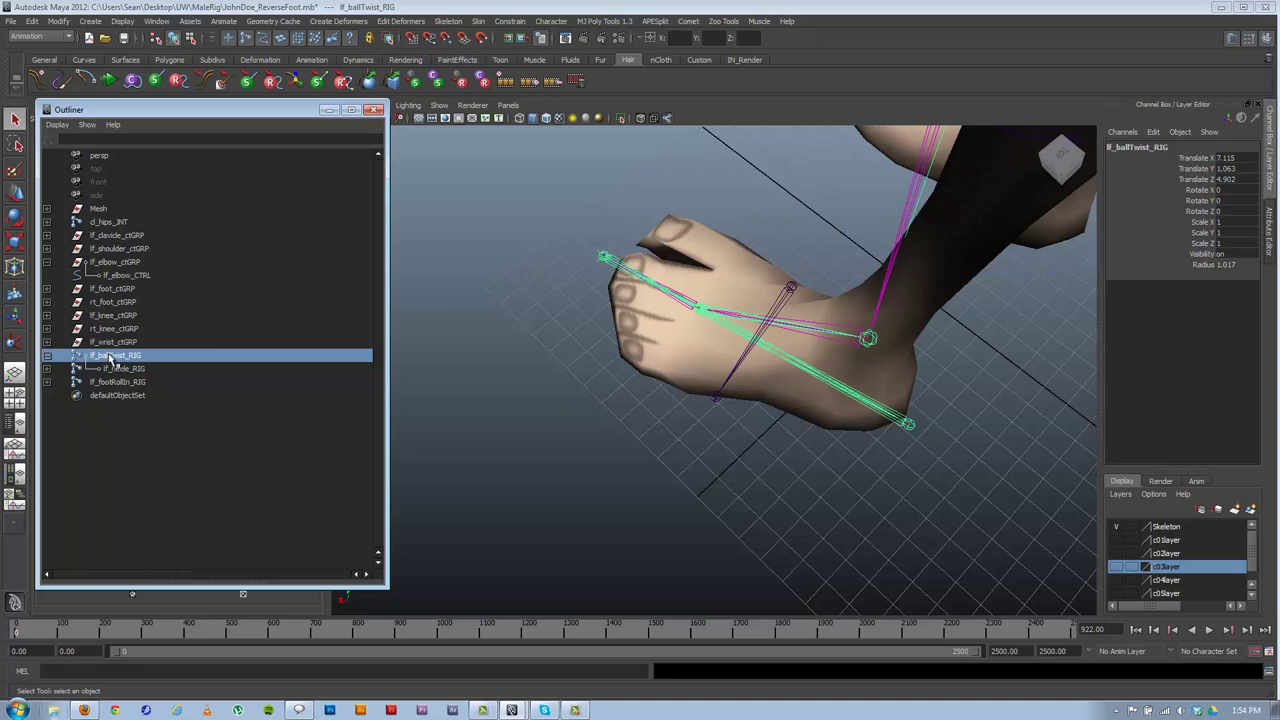
- Parent lf_ballTwist_RIG under lf_footRollIn_RIG and select the footRollIn joint to check the chain
{"action": "middle_click_drag", "start_coordinate": [110, 363], "coordinate": [112, 377]}
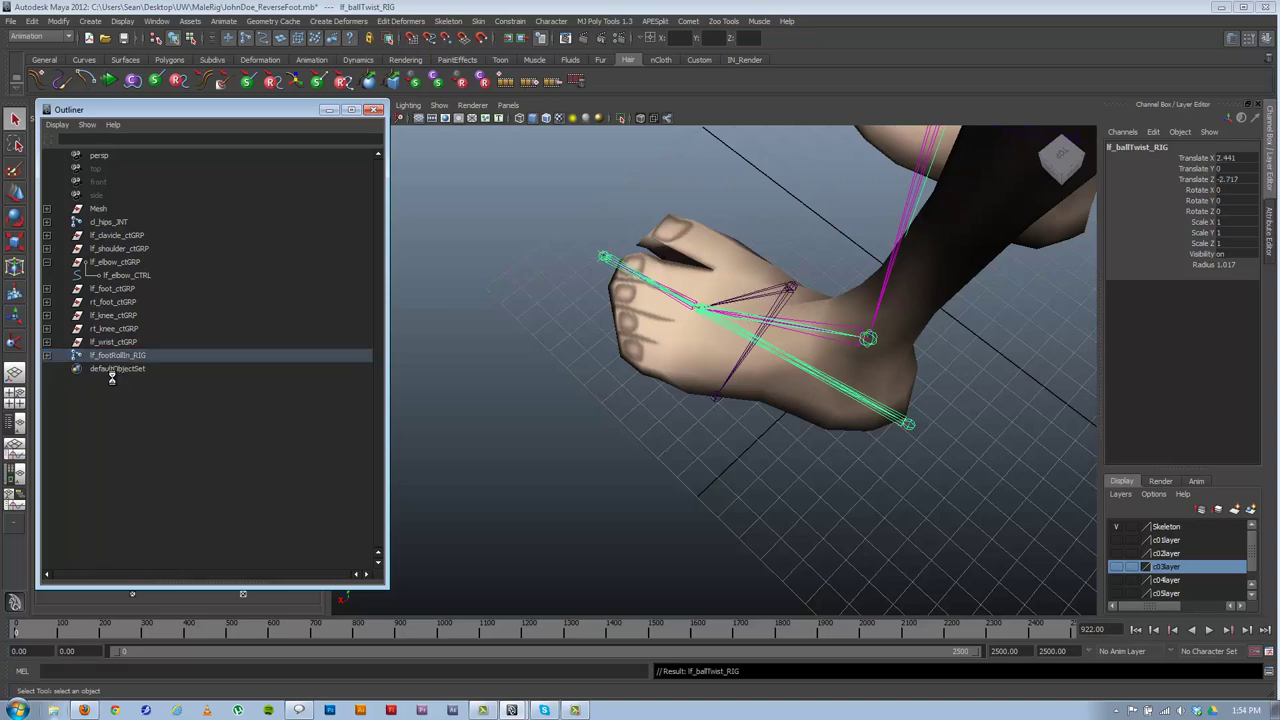
{"action": "left_click_drag", "start_coordinate": [670, 383], "coordinate": [860, 375], "text": "alt"}
{"action": "left_click", "coordinate": [650, 385]}
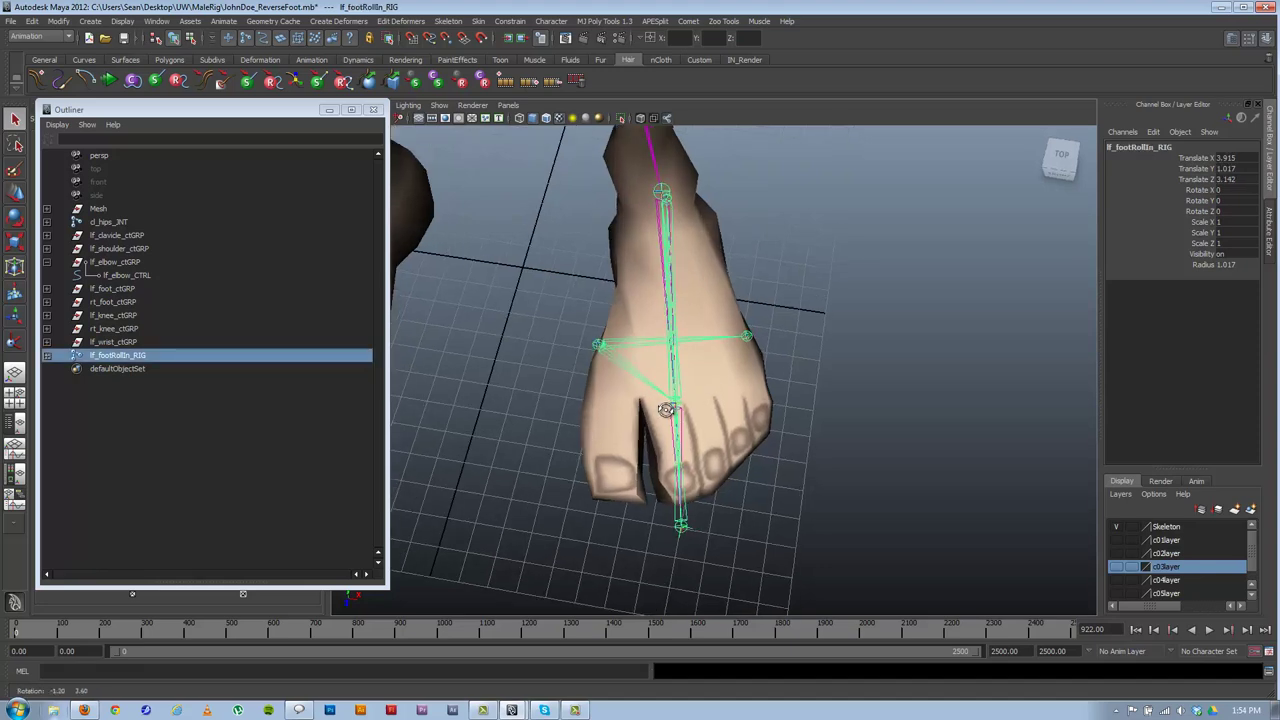
{"action": "left_click_drag", "start_coordinate": [668, 400], "coordinate": [653, 375], "text": "alt"}
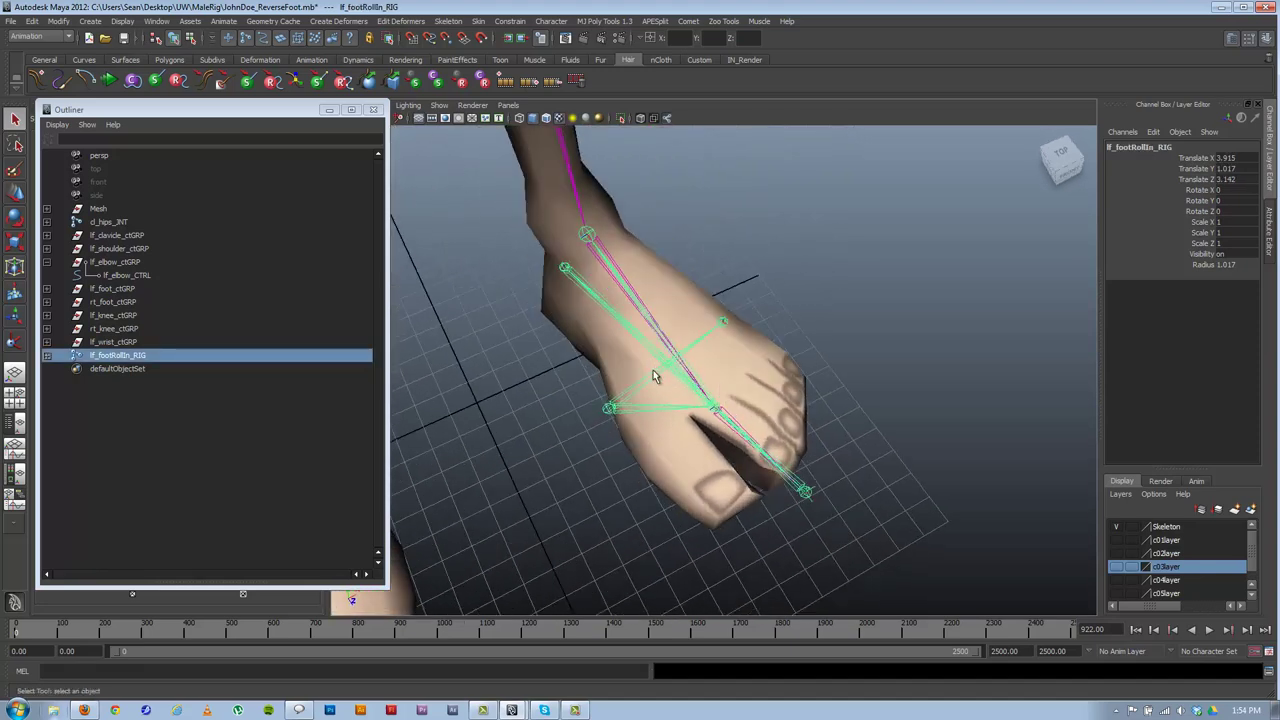
{"action": "key", "text": "w"}
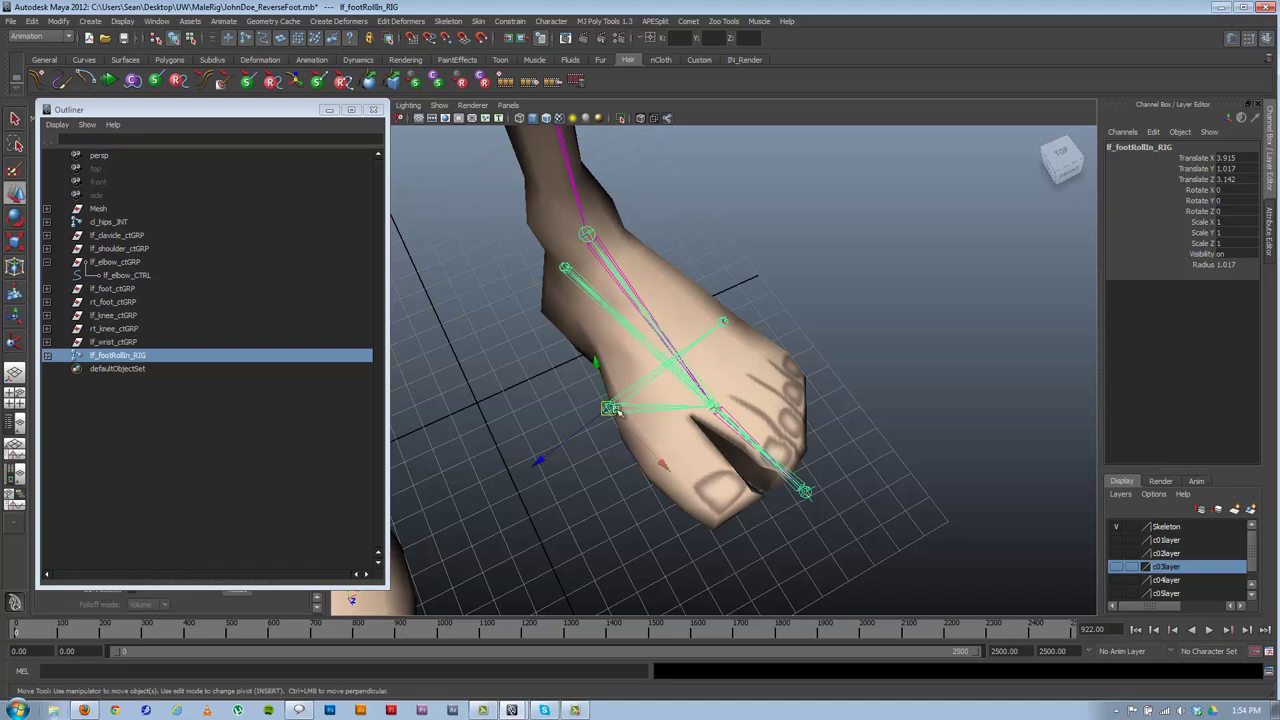
{"action": "left_click", "coordinate": [643, 411]}
{"action": "left_click", "coordinate": [660, 408]}
- Reparent lf_ballTwist_RIG from lf_footRollIn_RIG to lf_footRollOut_RIG and expand the hierarchy down to lf_heele_RIG
{"action": "left_click", "coordinate": [47, 356]}
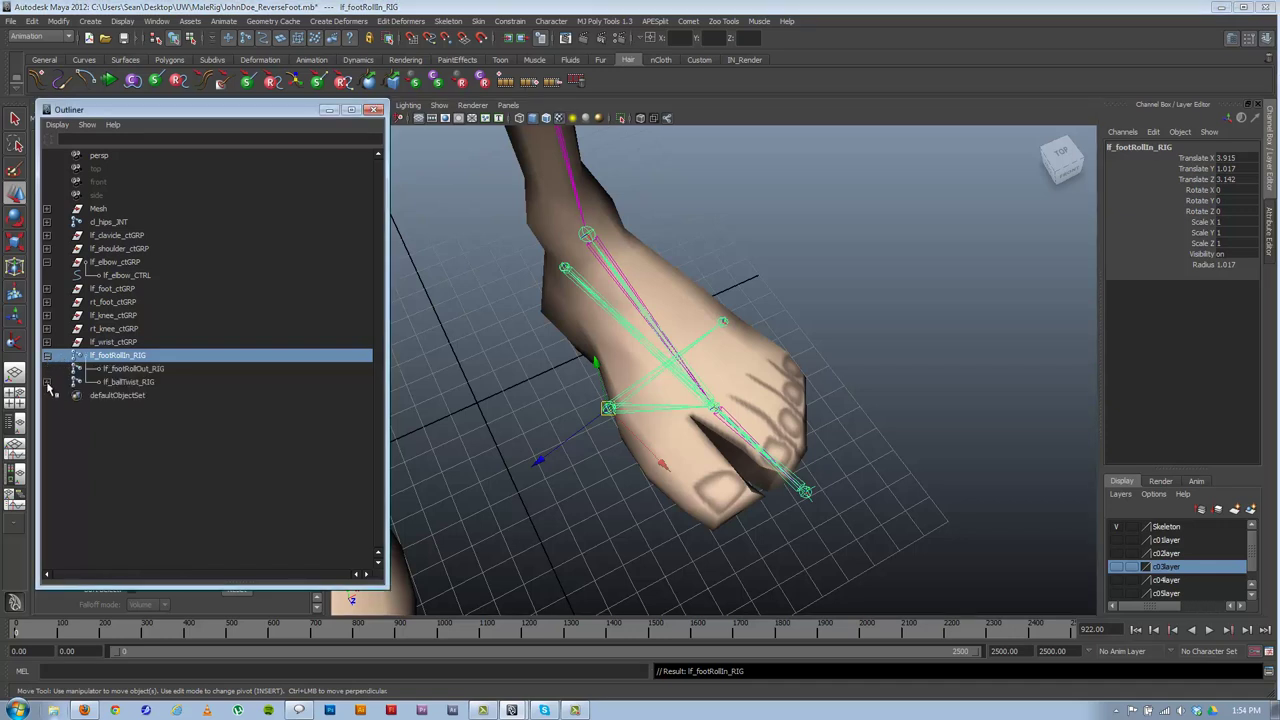
{"action": "left_click", "coordinate": [47, 382]}
{"action": "left_click", "coordinate": [125, 371]}
{"action": "left_click", "coordinate": [122, 383]}
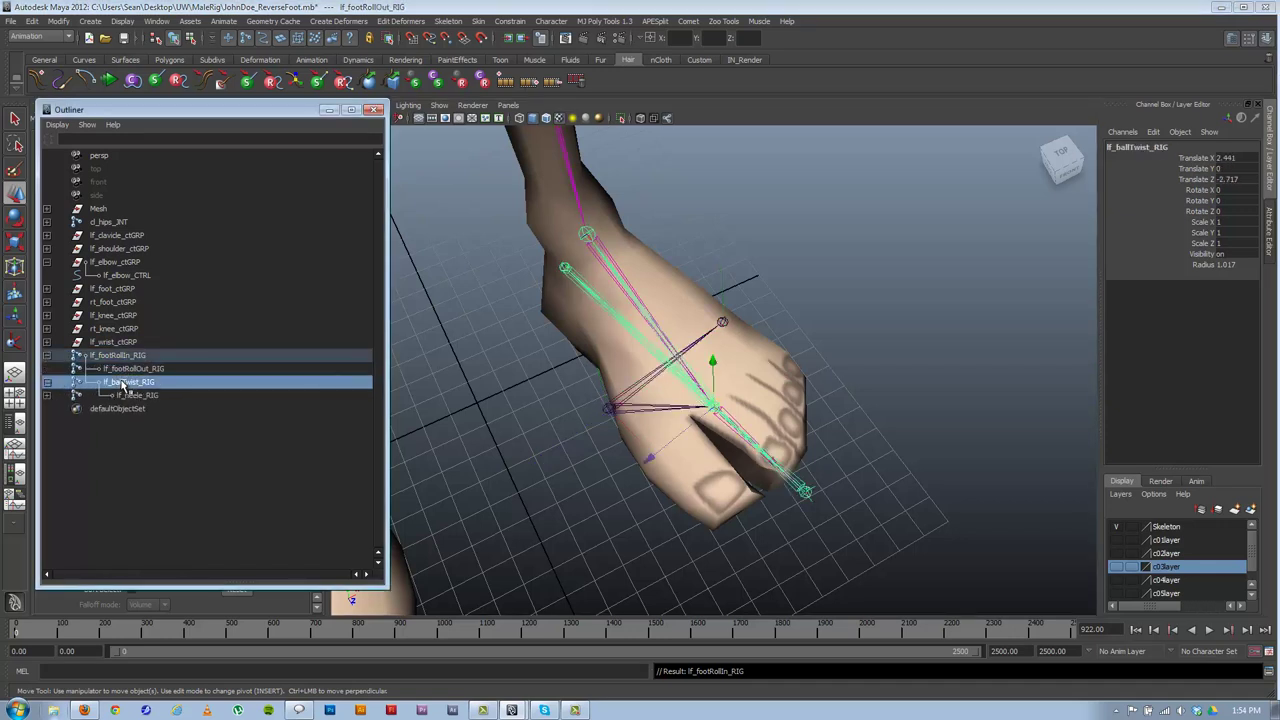
{"action": "middle_click_drag", "start_coordinate": [134, 384], "coordinate": [133, 369]}
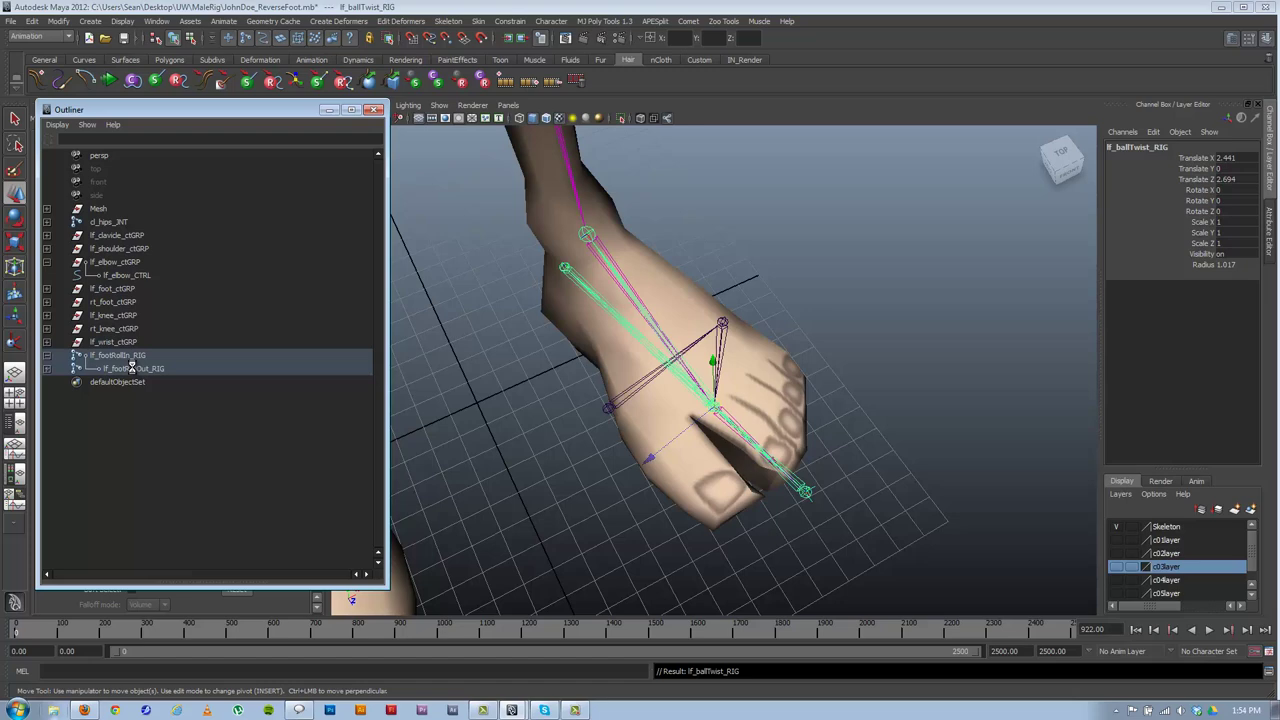
{"action": "left_click", "coordinate": [48, 368]}
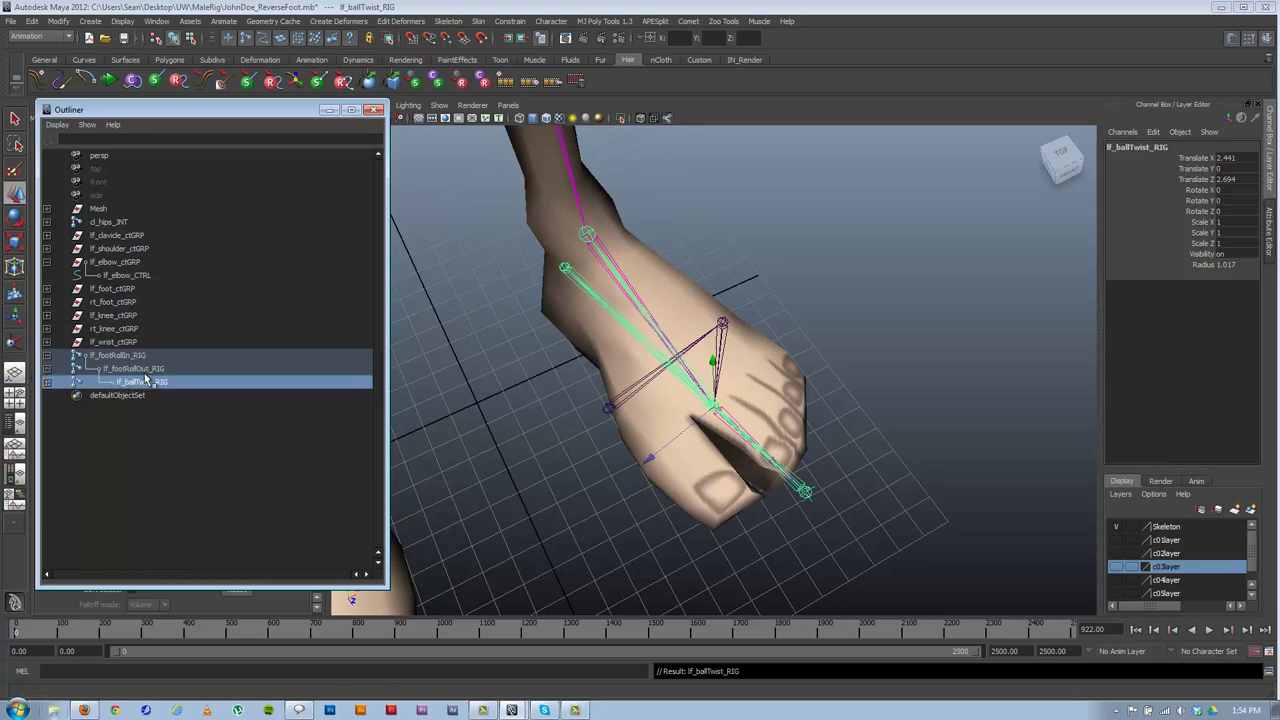
{"action": "left_click", "coordinate": [47, 382]}
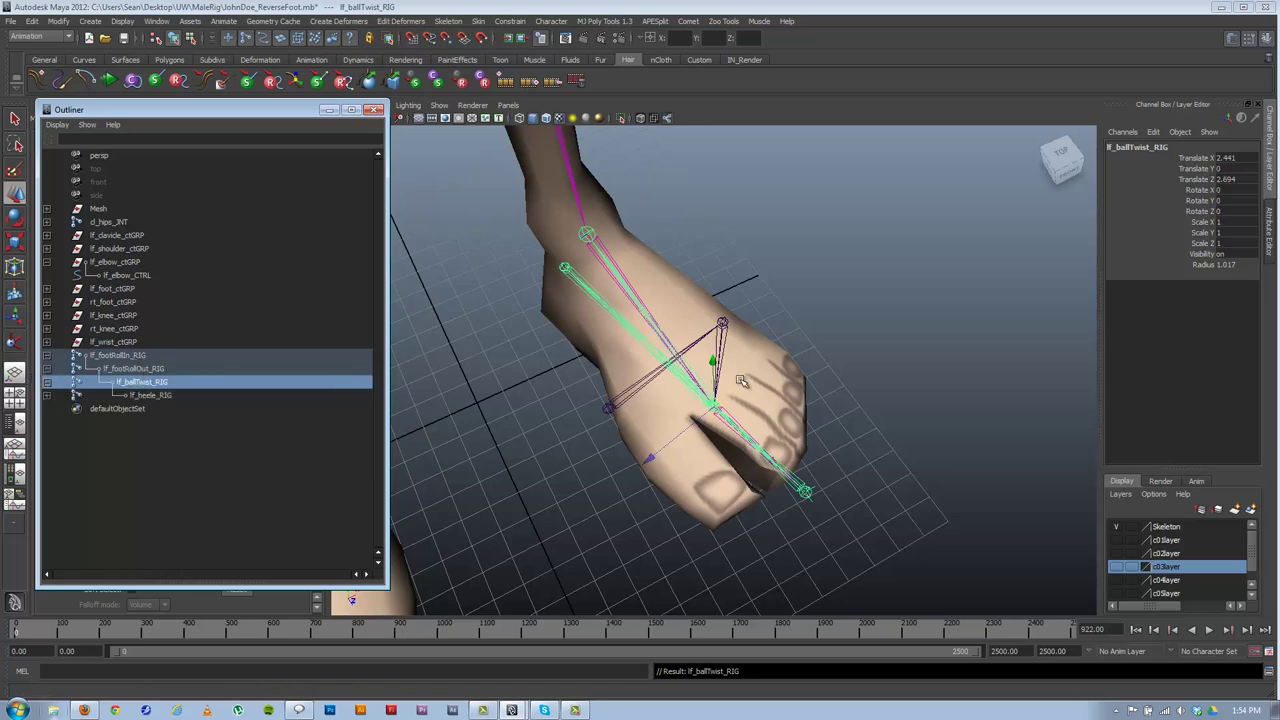
- Test-rotate lf_ballTwist_RIG and lf_footRollOut_RIG to check their pivots, undoing each rotation
{"action": "left_click_drag", "start_coordinate": [740, 380], "coordinate": [670, 389], "text": "alt"}
{"action": "key", "text": "e"}
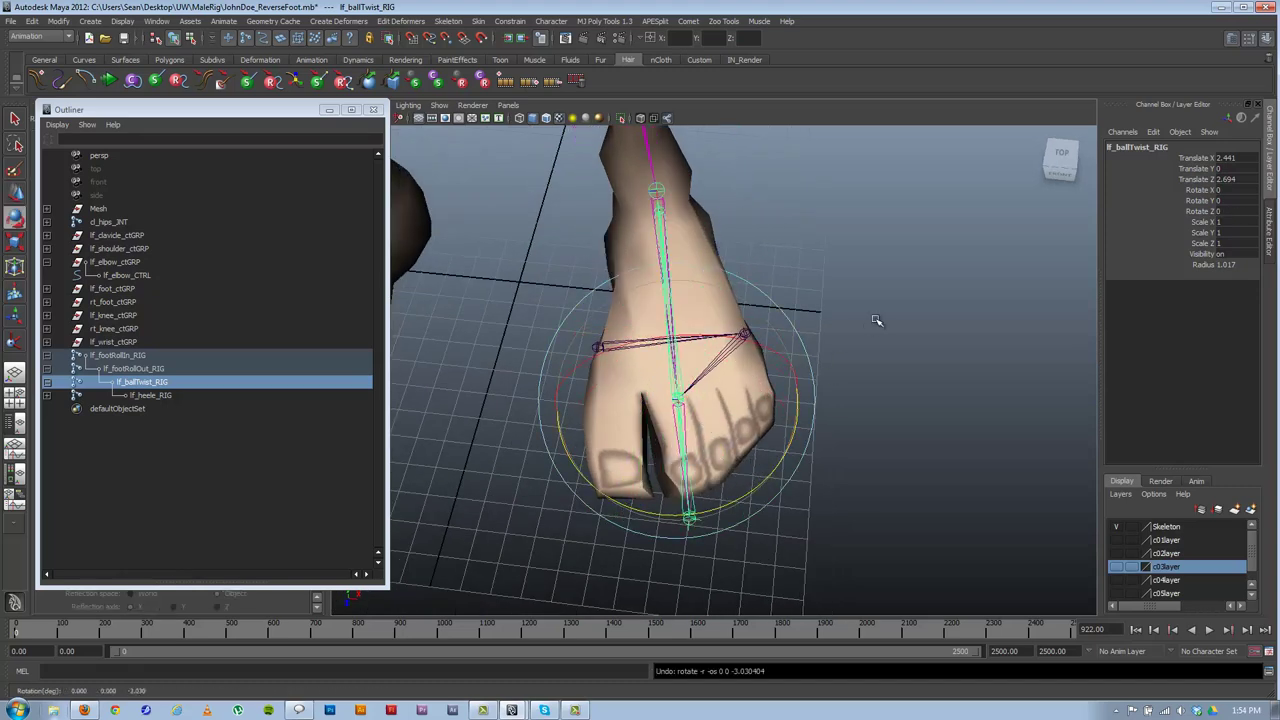
{"action": "left_click", "coordinate": [741, 355]}
{"action": "left_click", "coordinate": [731, 347]}
{"action": "left_click_drag", "start_coordinate": [801, 329], "coordinate": [769, 300], "text": "alt"}
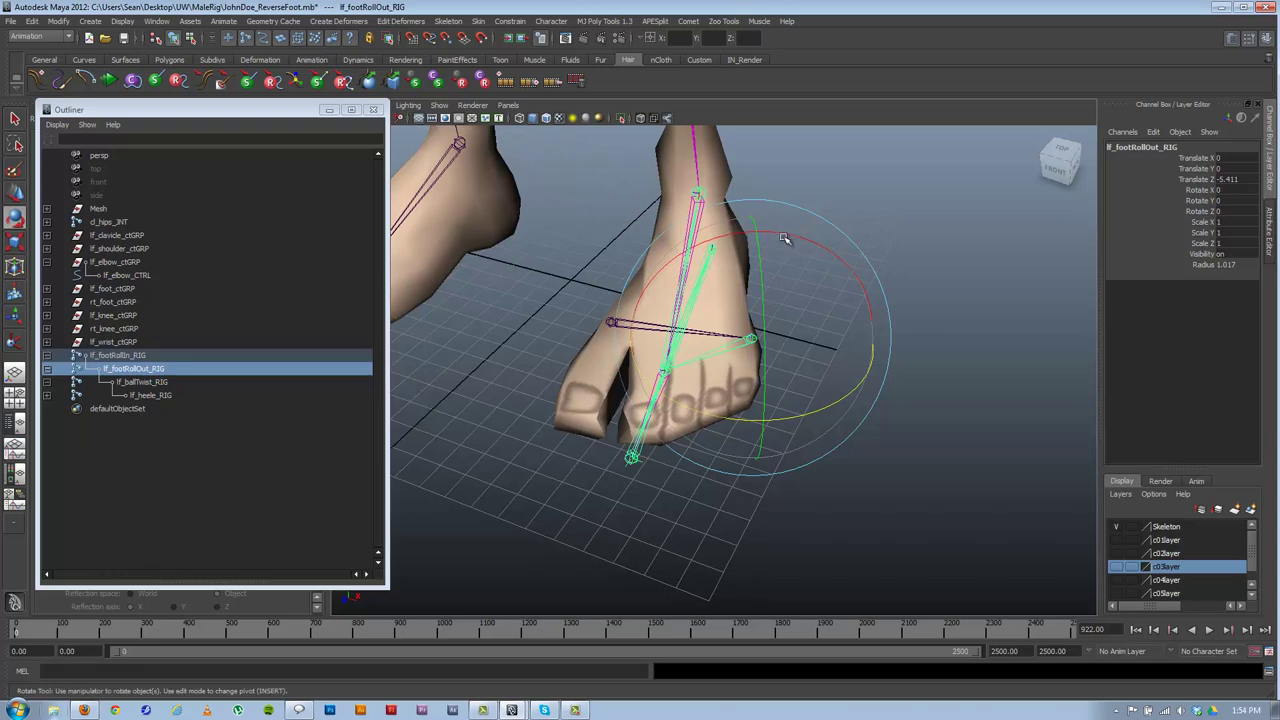
{"action": "left_click_drag", "start_coordinate": [784, 235], "coordinate": [789, 310]}
{"action": "key", "text": "ctrl+z"}
- Test-rotate lf_footRollIn_RIG about its X axis and undo the rotation
{"action": "left_click_drag", "start_coordinate": [566, 336], "coordinate": [636, 340], "text": "alt"}
{"action": "left_click", "coordinate": [600, 335]}
{"action": "left_click_drag", "start_coordinate": [568, 276], "coordinate": [642, 302]}
{"action": "key", "text": "ctrl+z"}
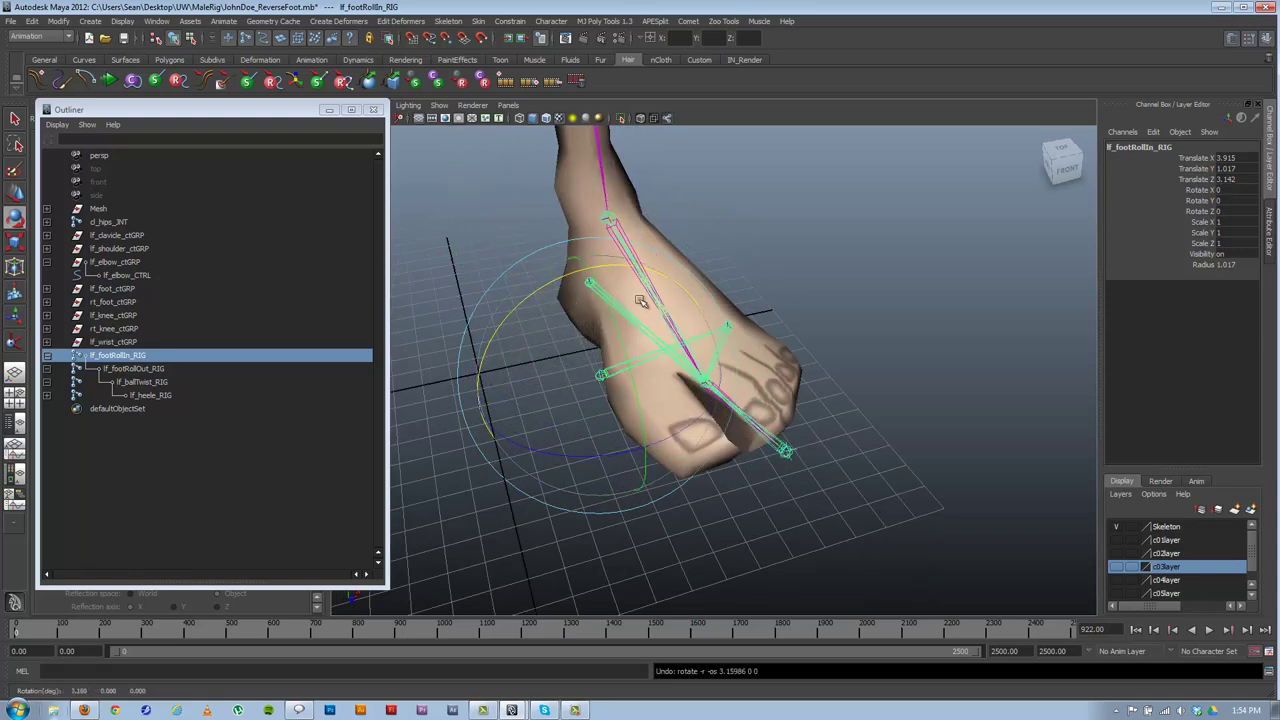
{"action": "left_click_drag", "start_coordinate": [972, 296], "coordinate": [890, 355], "text": "alt"}
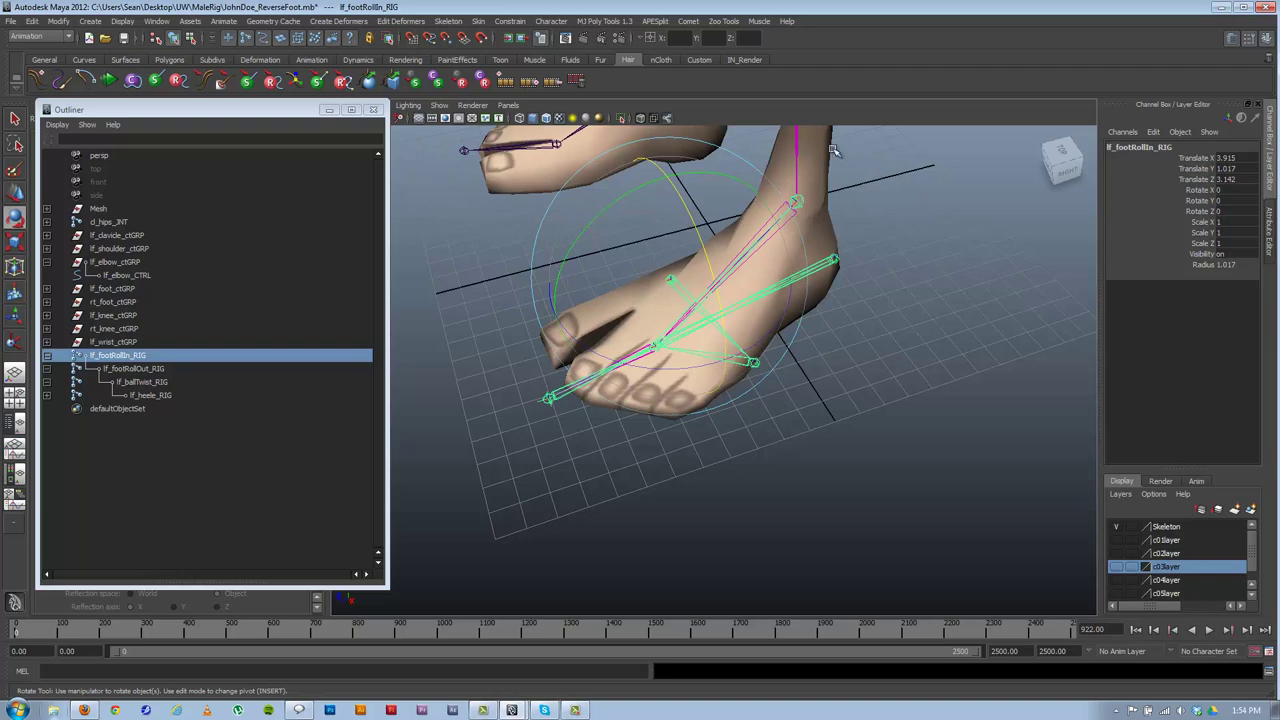
{"action": "left_click_drag", "start_coordinate": [817, 408], "coordinate": [626, 419], "text": "alt"}
{"action": "left_click_drag", "start_coordinate": [752, 410], "coordinate": [775, 387], "text": "alt"}
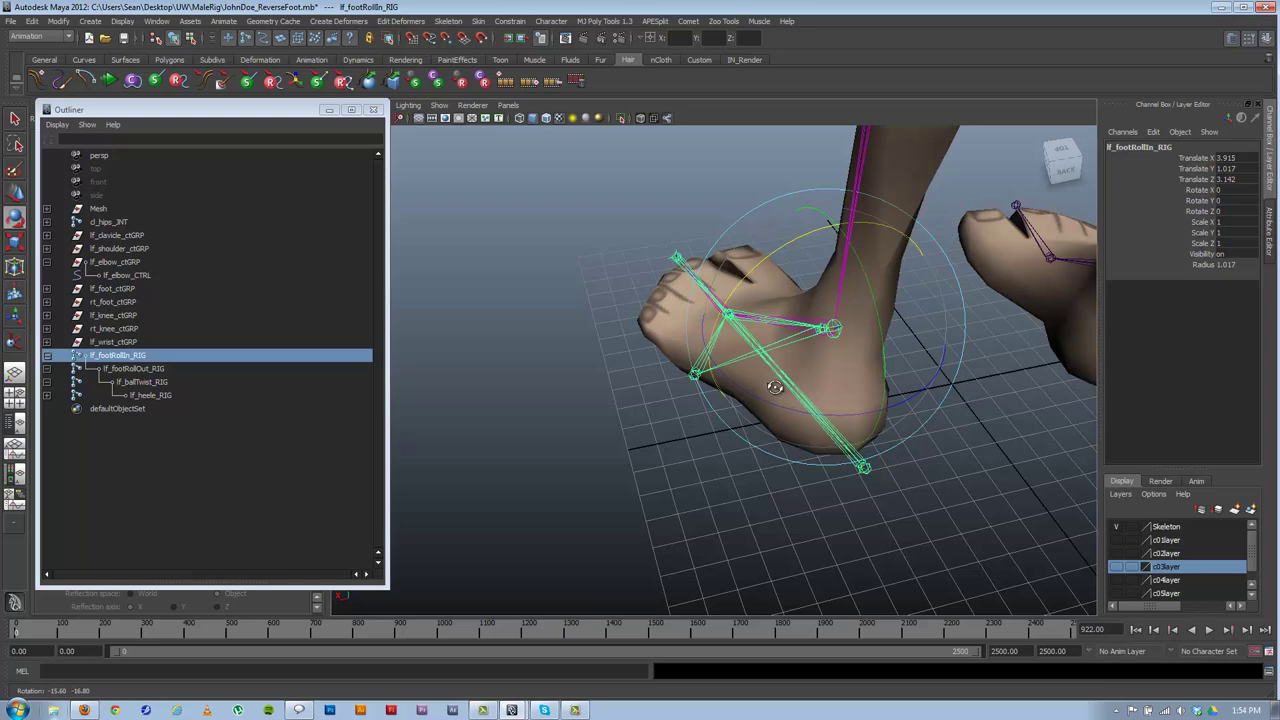
- Try rotating lf_ballTwist_RIG about -44.5 degrees in X and moving it, and undo both changes
{"action": "left_click", "coordinate": [126, 368]}
{"action": "left_click_drag", "start_coordinate": [686, 388], "coordinate": [643, 391], "text": "alt"}
{"action": "left_click", "coordinate": [151, 382]}
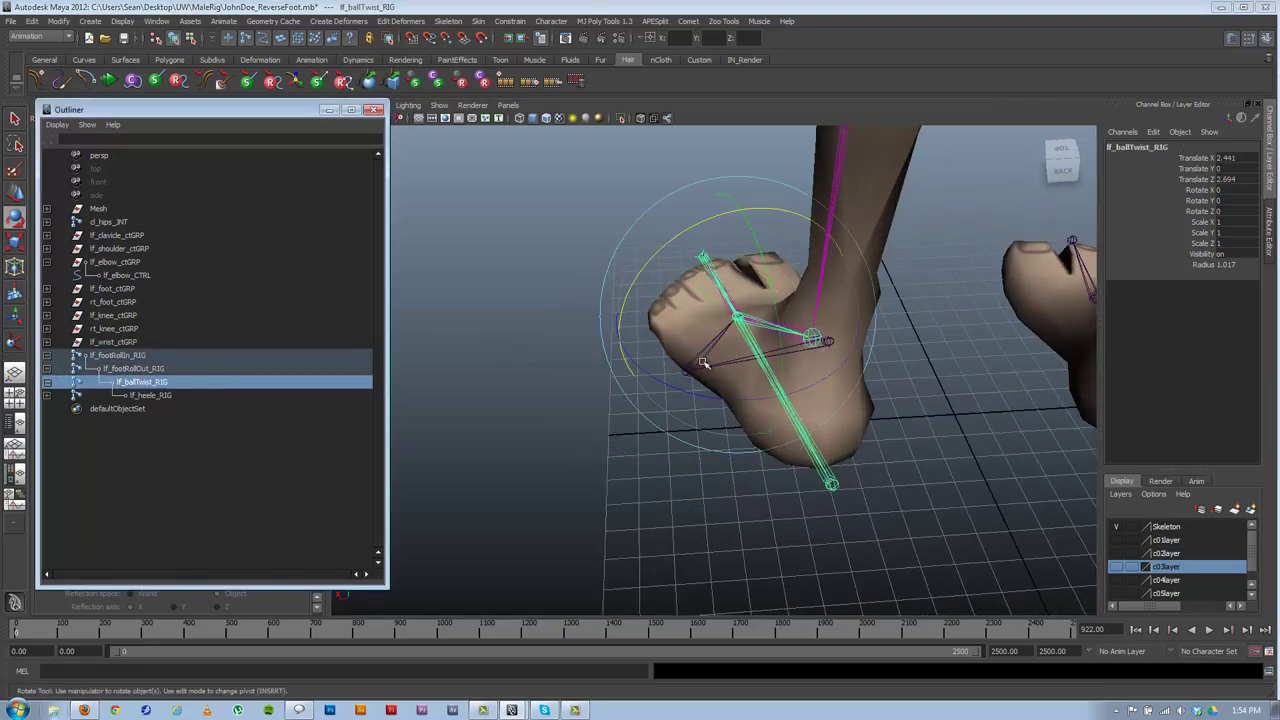
{"action": "key", "text": "w"}
{"action": "left_click_drag", "start_coordinate": [705, 362], "coordinate": [775, 322], "text": "alt"}
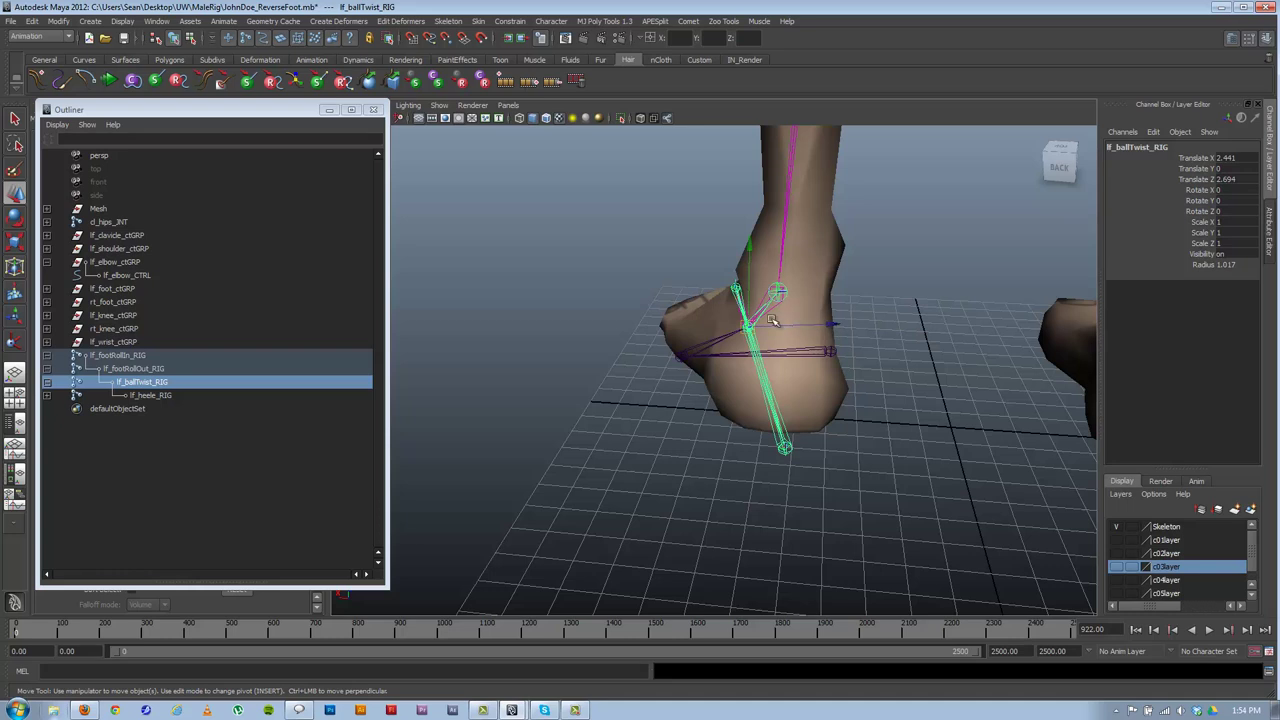
{"action": "key", "text": "e"}
{"action": "left_click_drag", "start_coordinate": [677, 237], "coordinate": [718, 352]}
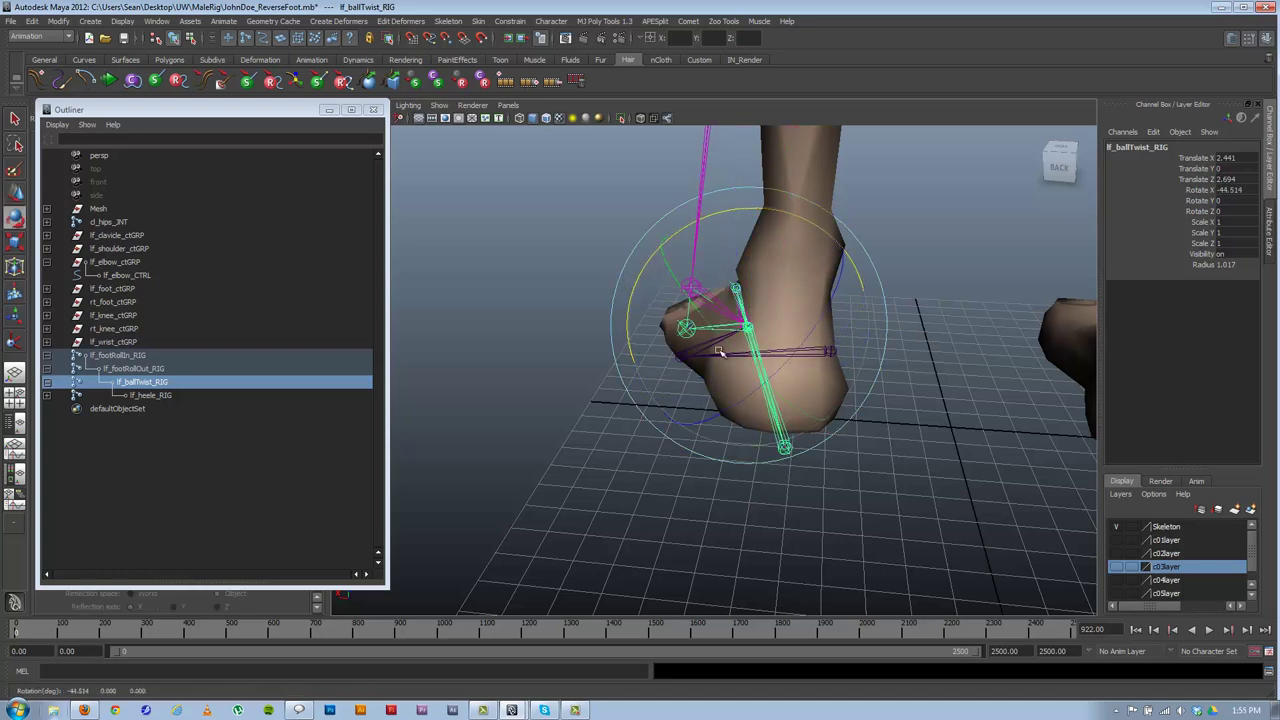
{"action": "key", "text": "w"}
{"action": "left_click_drag", "start_coordinate": [790, 300], "coordinate": [800, 242]}
{"action": "left_click_drag", "start_coordinate": [669, 335], "coordinate": [792, 337], "text": "alt"}
{"action": "key", "text": "ctrl+z"}
{"action": "key", "text": "ctrl+z"}
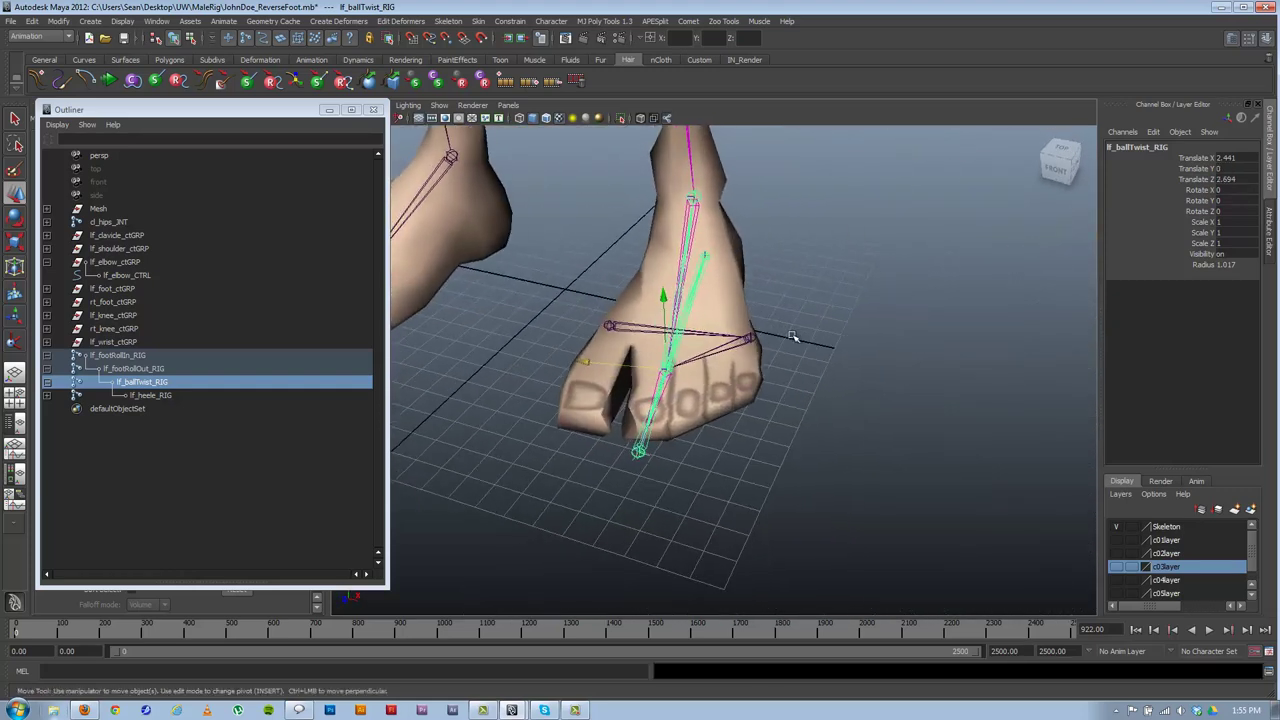
- Select lf_footRollIn_RIG and turn on the display of NURBS curves in the viewport
{"action": "left_click_drag", "start_coordinate": [594, 408], "coordinate": [816, 349], "text": "alt"}
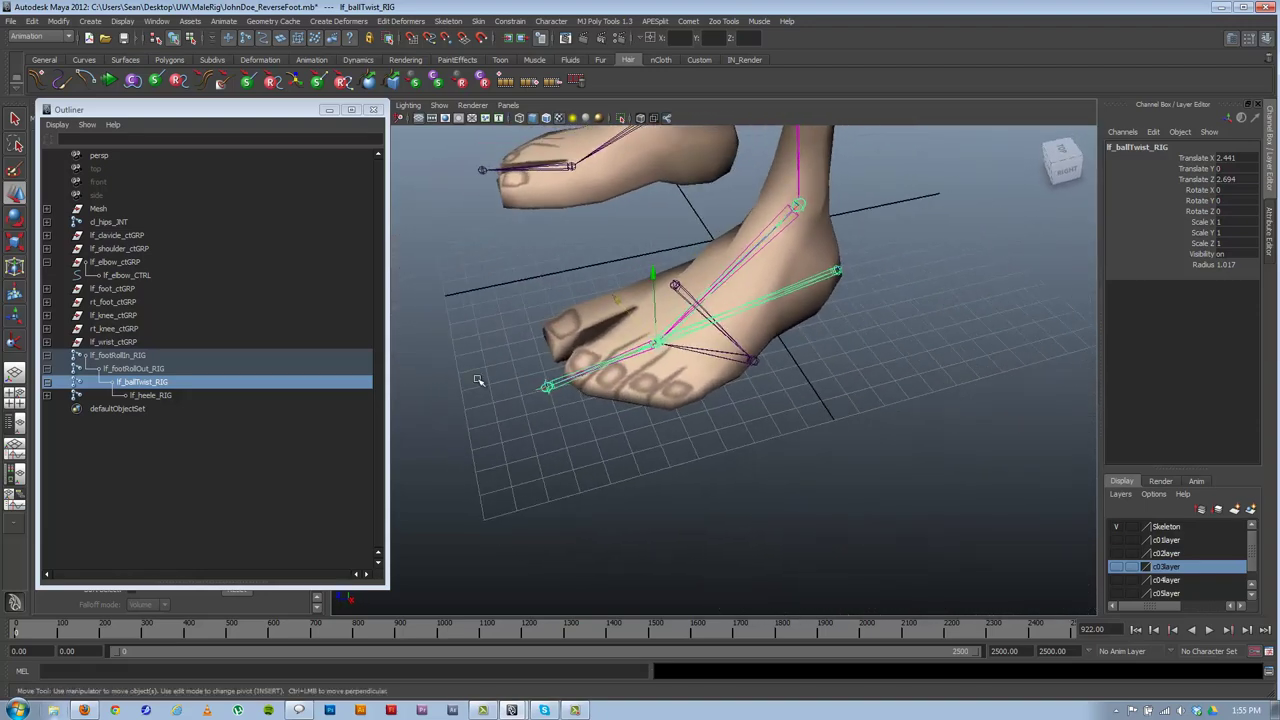
{"action": "left_click", "coordinate": [113, 356]}
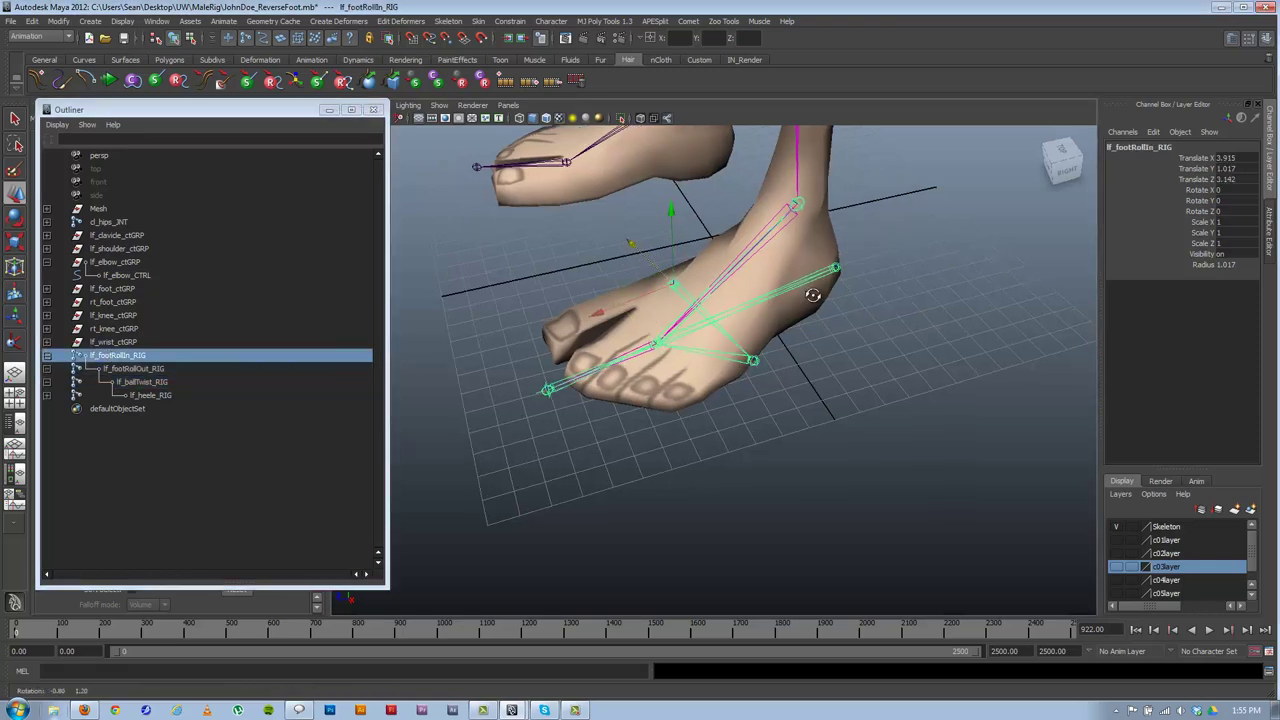
{"action": "mouse_move", "coordinate": [814, 289]}
{"action": "left_mouse_down", "text": "alt"}
{"action": "mouse_move", "coordinate": [877, 309]}
{"action": "mouse_move", "coordinate": [797, 294]}
{"action": "left_mouse_up", "text": "alt"}
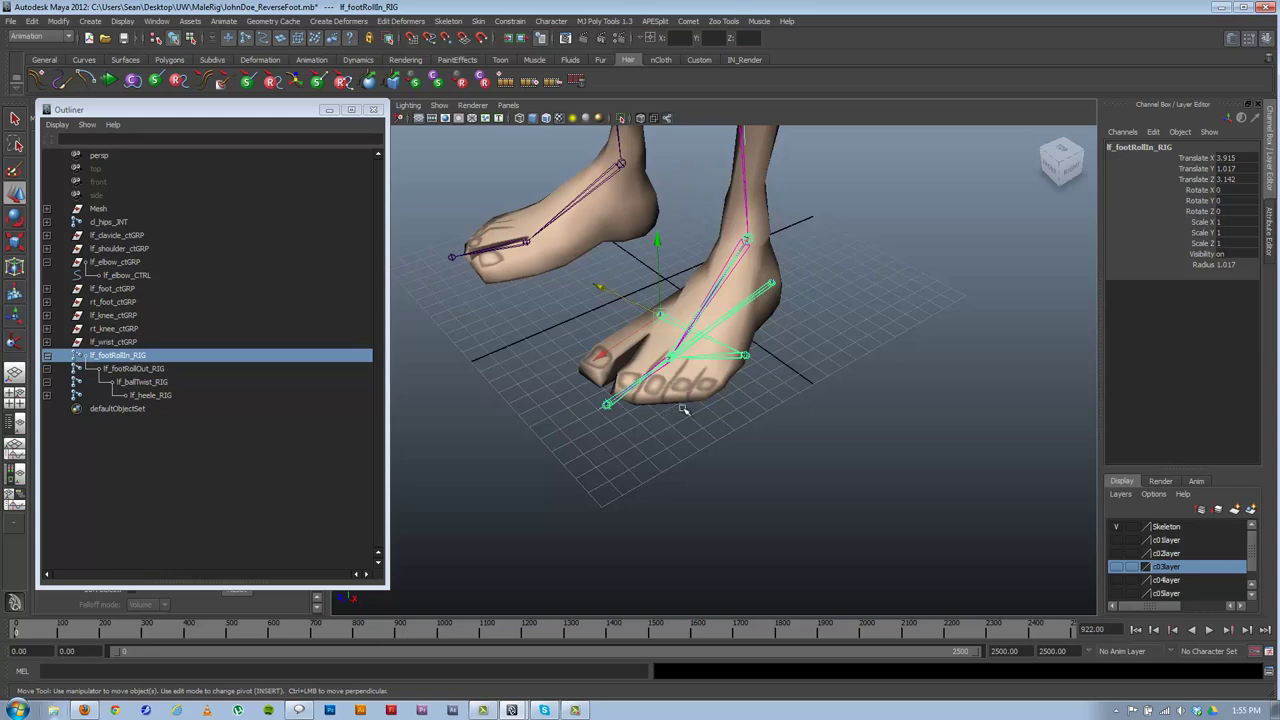
{"action": "left_click_drag", "start_coordinate": [734, 398], "coordinate": [560, 260], "text": "alt"}
{"action": "left_click", "coordinate": [439, 105]}
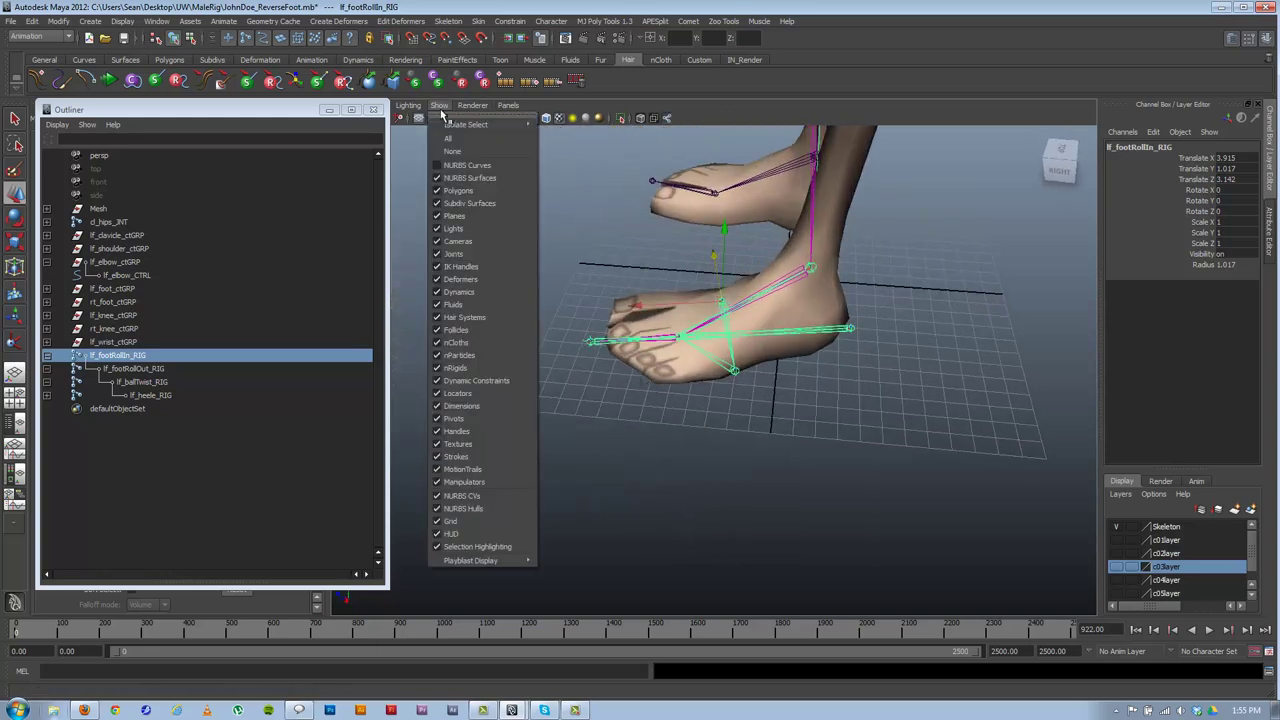
{"action": "left_click", "coordinate": [449, 165]}
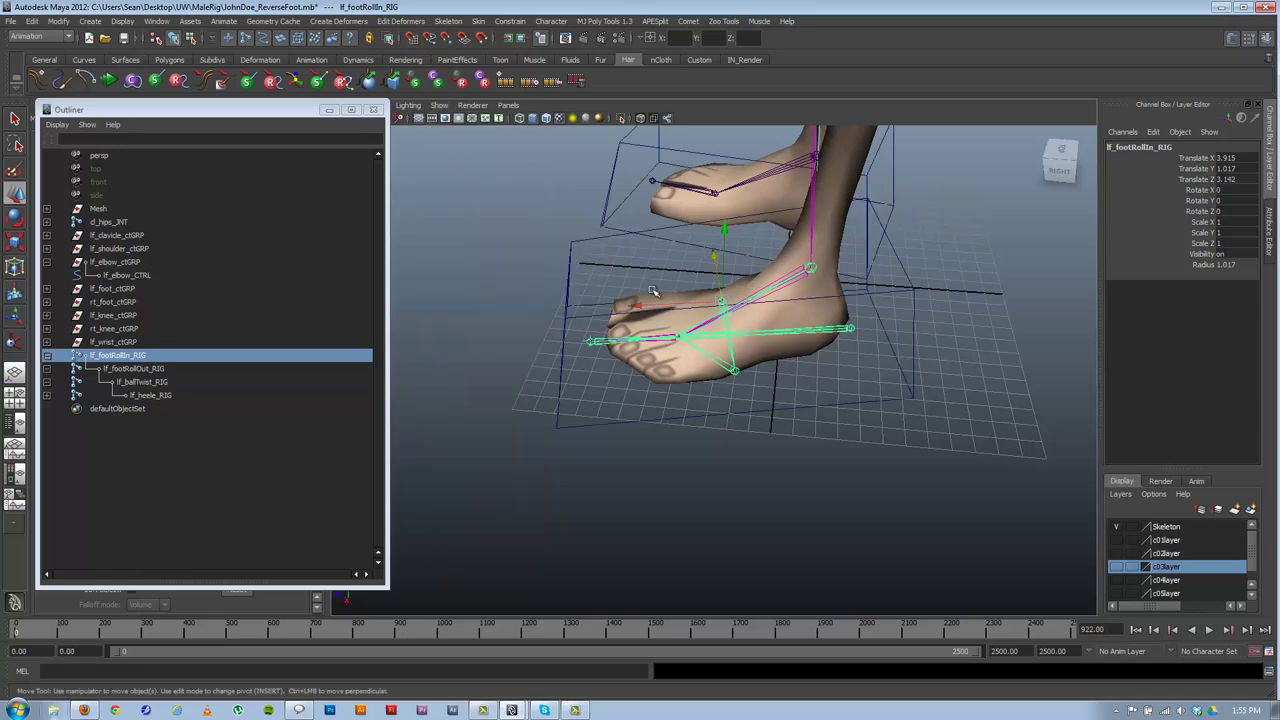
{"action": "mouse_move", "coordinate": [656, 292]}
{"action": "left_mouse_down", "text": "alt"}
{"action": "mouse_move", "coordinate": [700, 330]}
{"action": "mouse_move", "coordinate": [808, 323]}
{"action": "mouse_move", "coordinate": [601, 328]}
{"action": "mouse_move", "coordinate": [676, 291]}
{"action": "left_mouse_up", "text": "alt"}
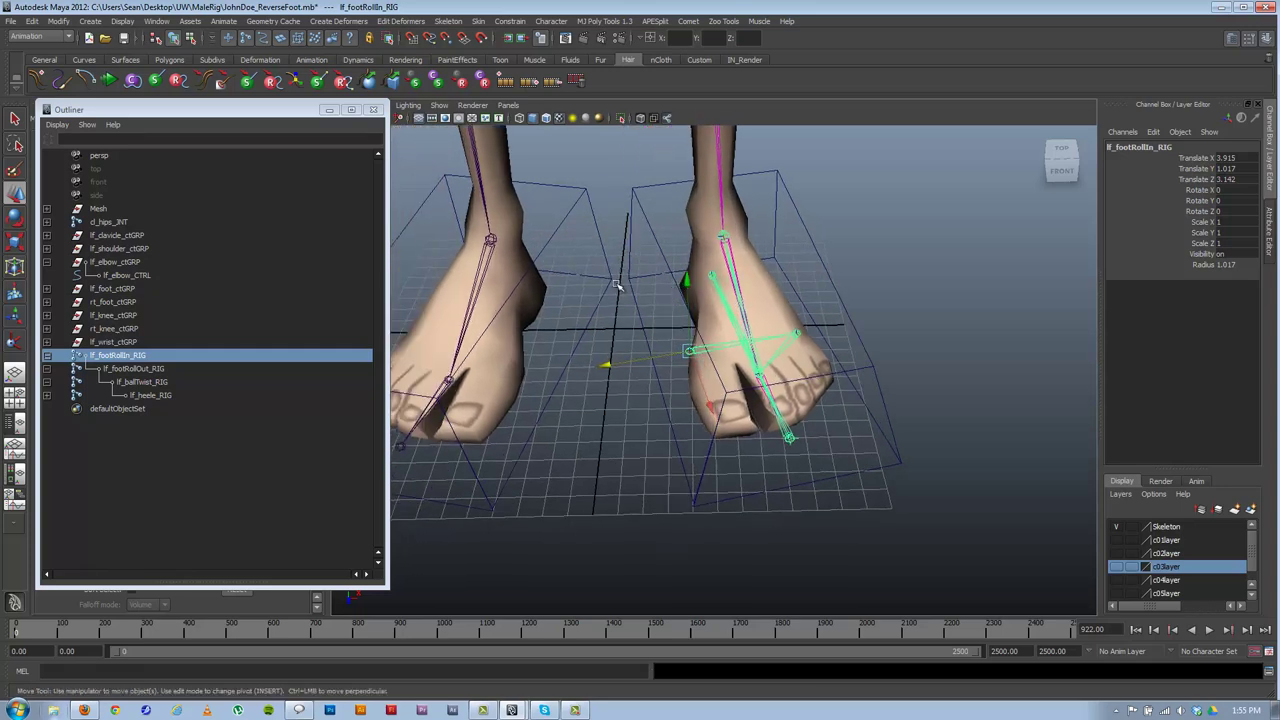
{"action": "mouse_move", "coordinate": [639, 381]}
{"action": "left_mouse_down", "text": "alt"}
{"action": "mouse_move", "coordinate": [660, 376]}
{"action": "mouse_move", "coordinate": [647, 374]}
{"action": "mouse_move", "coordinate": [641, 399]}
{"action": "left_mouse_up", "text": "alt"}
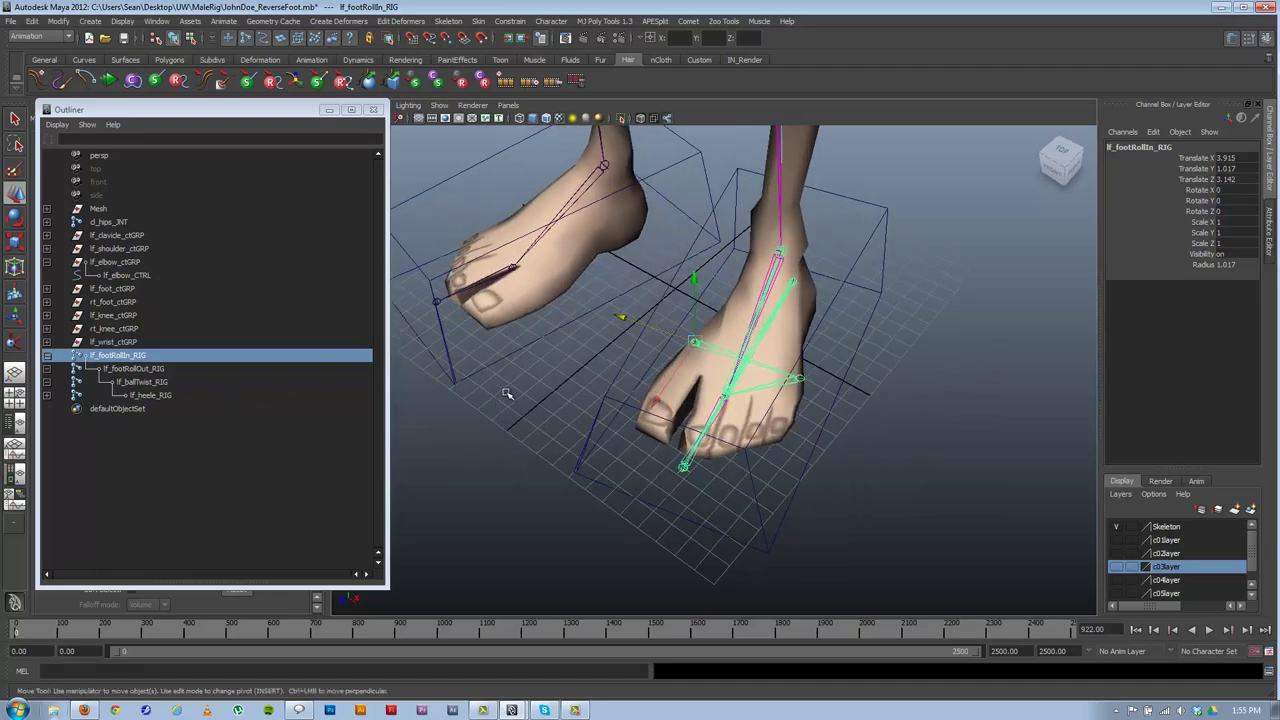
- Move the misaligned front-corner CVs of lf_foot_CTRL and rt_foot_CTRL onto their box corners in component mode
{"action": "middle_click_drag", "start_coordinate": [506, 393], "coordinate": [697, 313], "text": "alt"}
{"action": "right_click_drag", "start_coordinate": [697, 313], "coordinate": [771, 400], "text": "alt"}
{"action": "left_click_drag", "start_coordinate": [771, 400], "coordinate": [672, 376], "text": "alt"}
{"action": "left_click", "coordinate": [672, 376]}
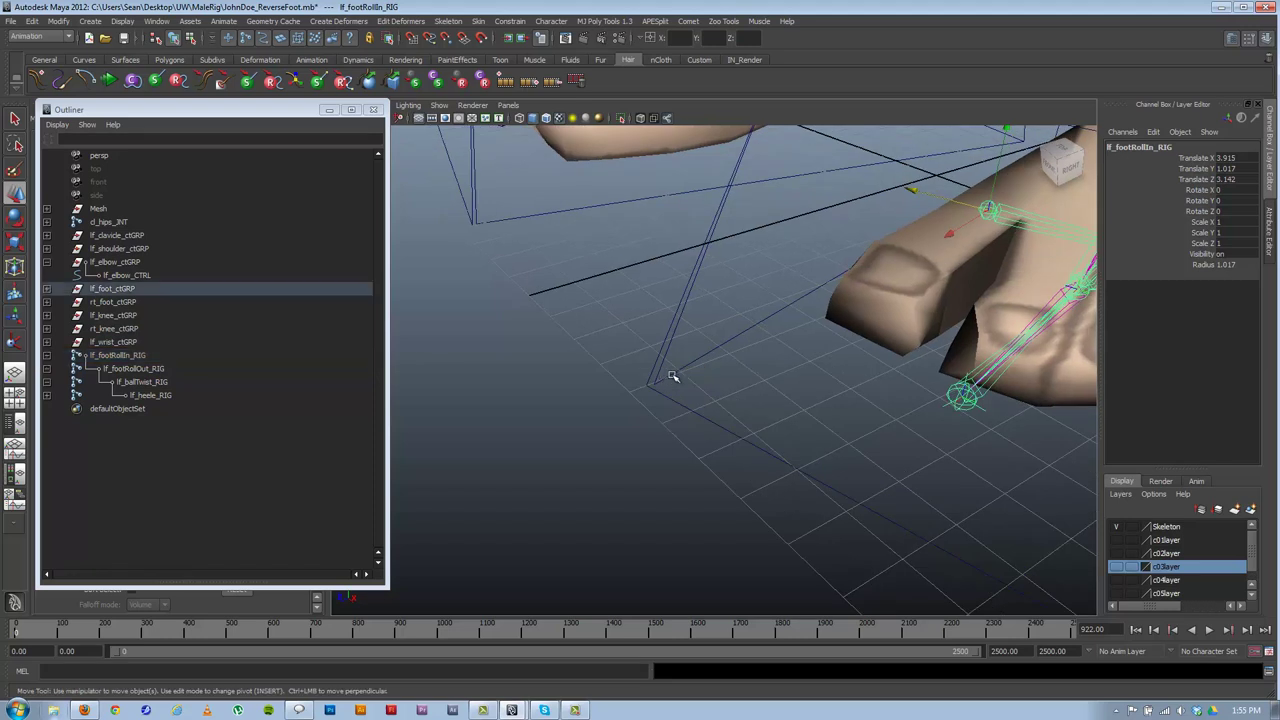
{"action": "left_click", "coordinate": [672, 376]}
{"action": "left_click", "coordinate": [190, 38]}
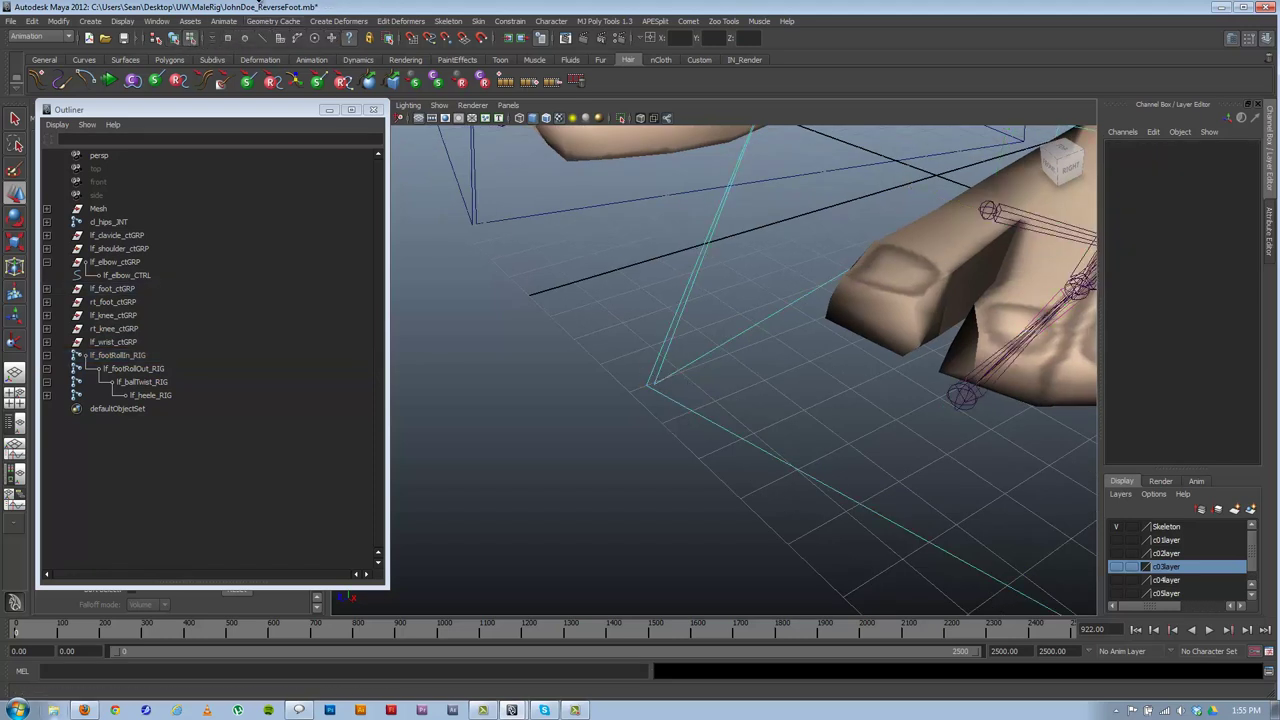
{"action": "left_click", "coordinate": [229, 39]}
{"action": "left_click", "coordinate": [655, 384]}
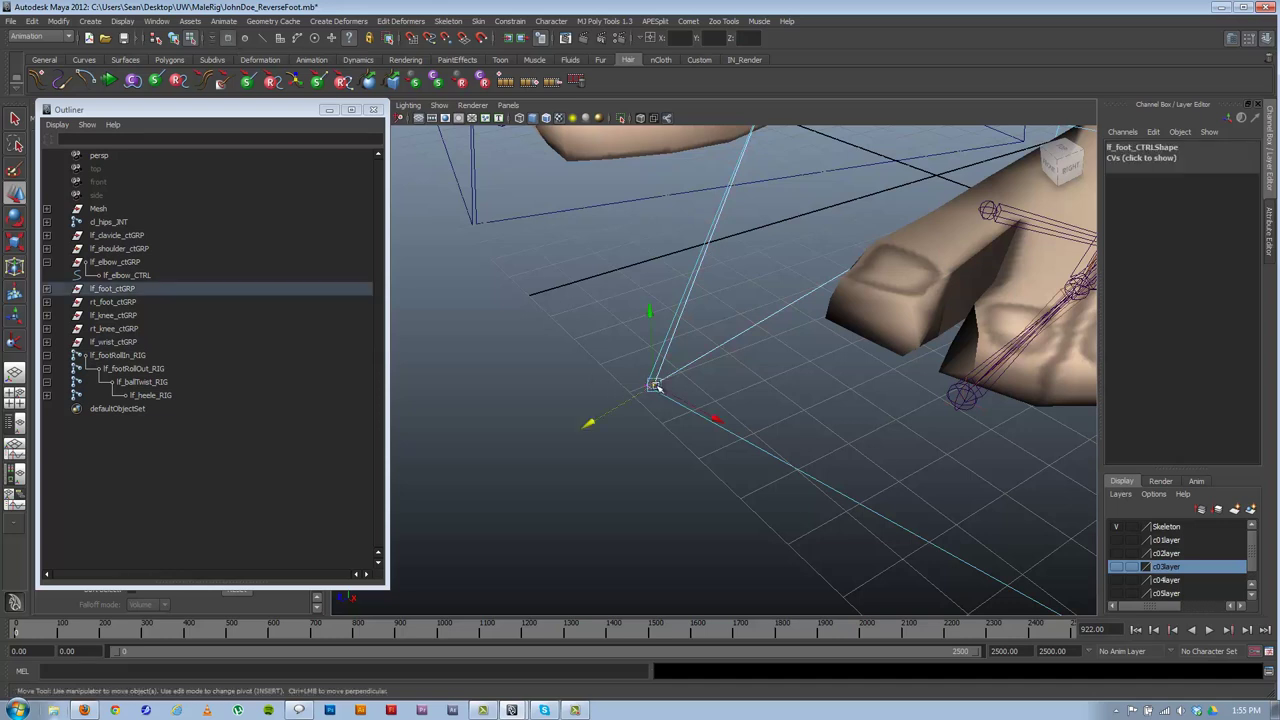
{"action": "left_click_drag", "start_coordinate": [654, 392], "coordinate": [649, 391]}
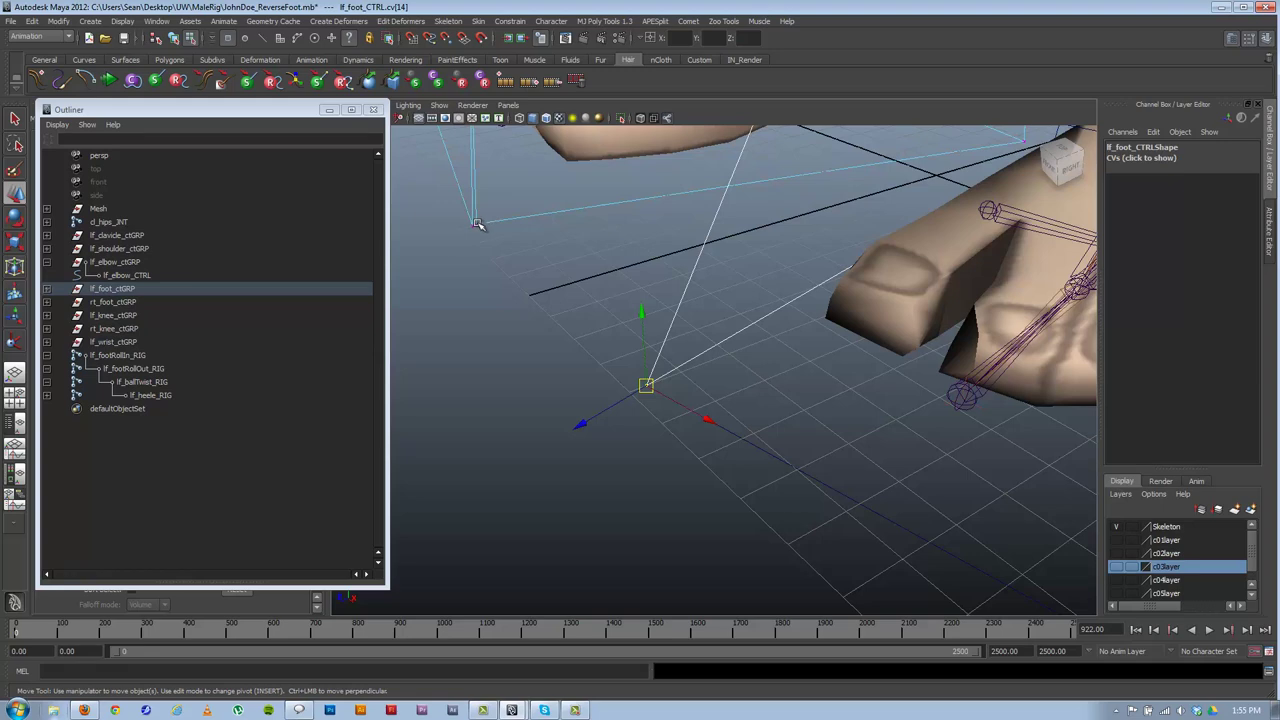
{"action": "left_click", "coordinate": [478, 224]}
{"action": "left_click", "coordinate": [764, 403]}
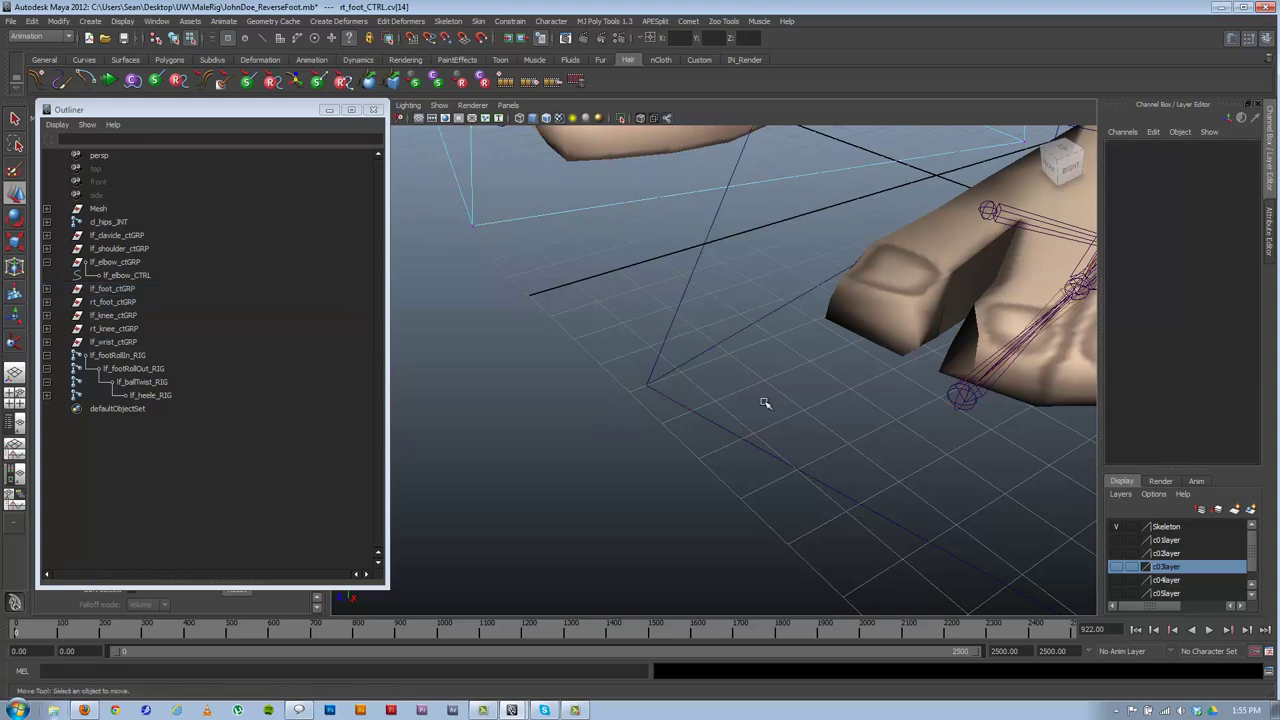
- Return to object mode and select the left foot control lf_foot_CTRL
{"action": "right_click_drag", "start_coordinate": [732, 360], "coordinate": [508, 300], "text": "alt"}
{"action": "left_click_drag", "start_coordinate": [508, 300], "coordinate": [694, 323], "text": "alt"}
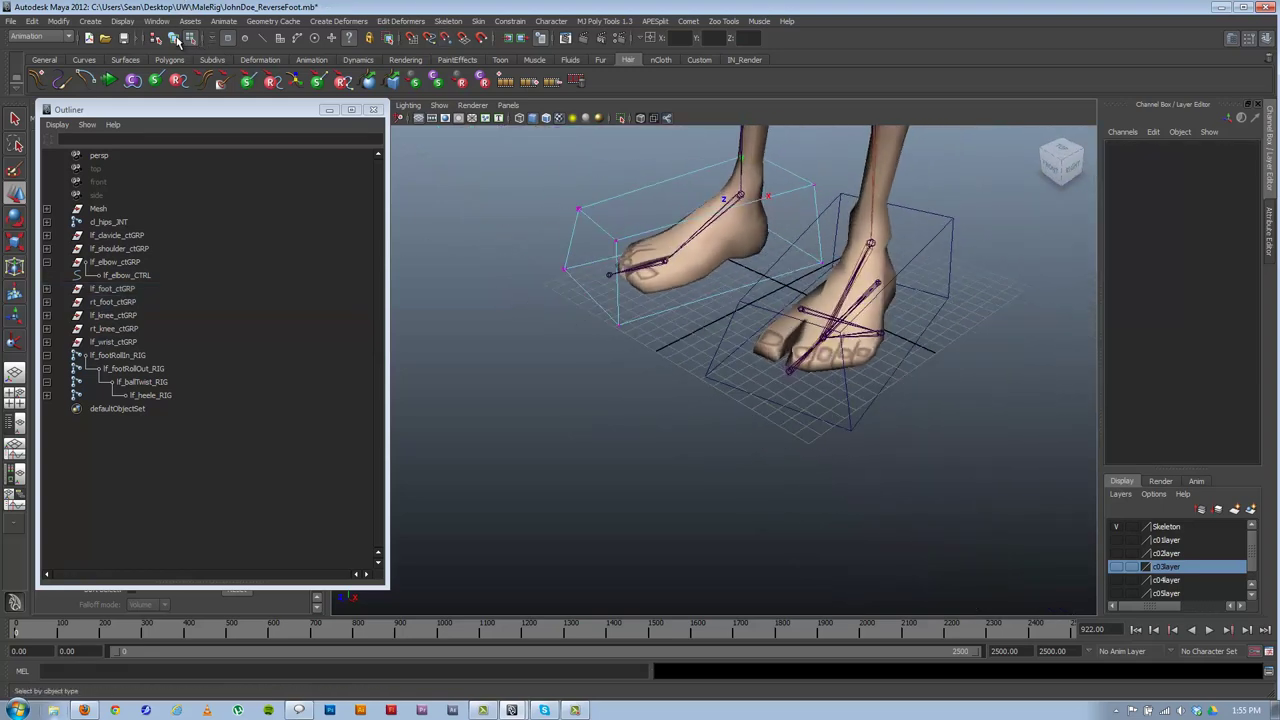
{"action": "left_click", "coordinate": [763, 311]}
{"action": "left_click", "coordinate": [752, 310]}
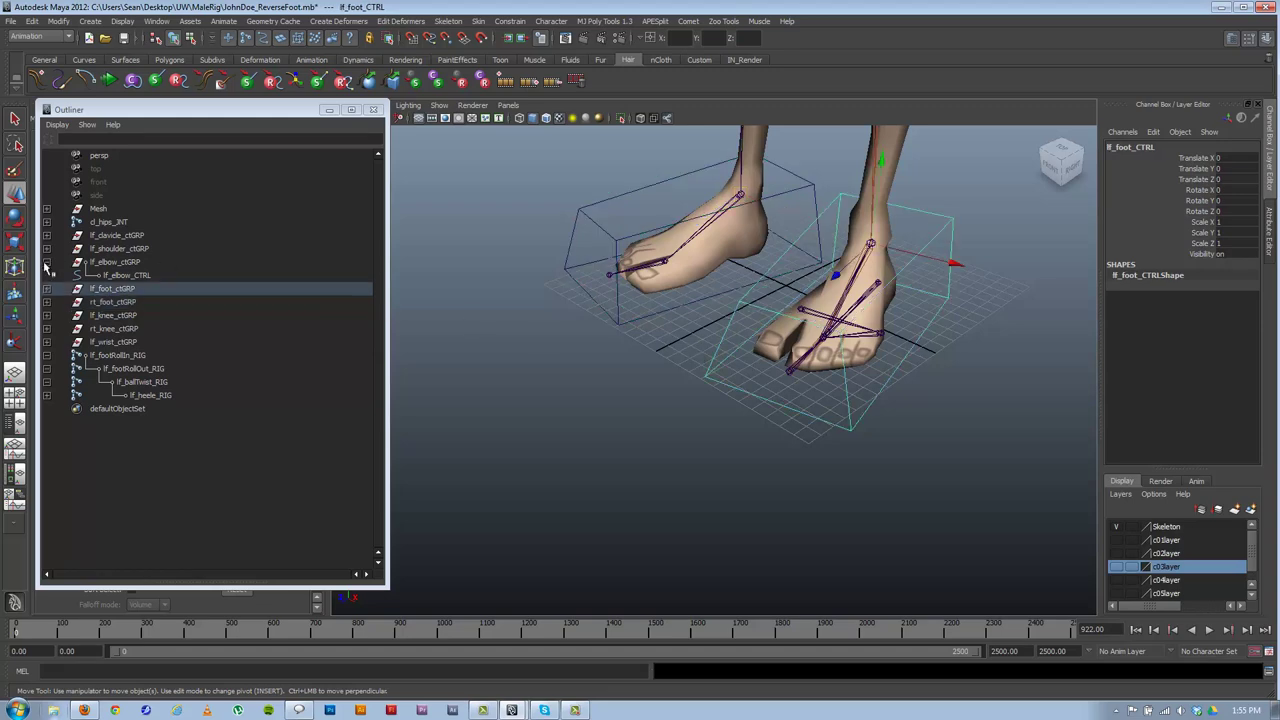
- Expand and select lf_foot_ctGRP, and highlight its channels from Translate X through Rotate Y
{"action": "left_click", "coordinate": [47, 288]}
{"action": "left_click", "coordinate": [106, 289]}
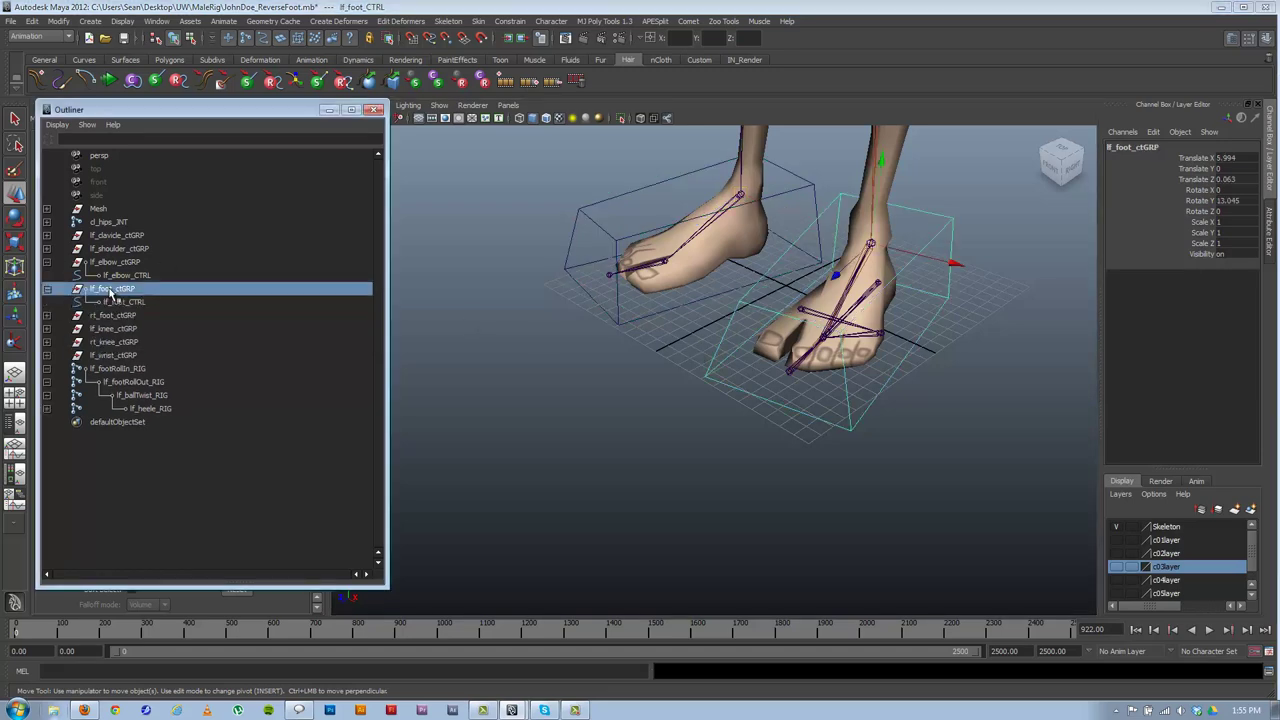
{"action": "left_click_drag", "start_coordinate": [668, 276], "coordinate": [752, 286], "text": "alt"}
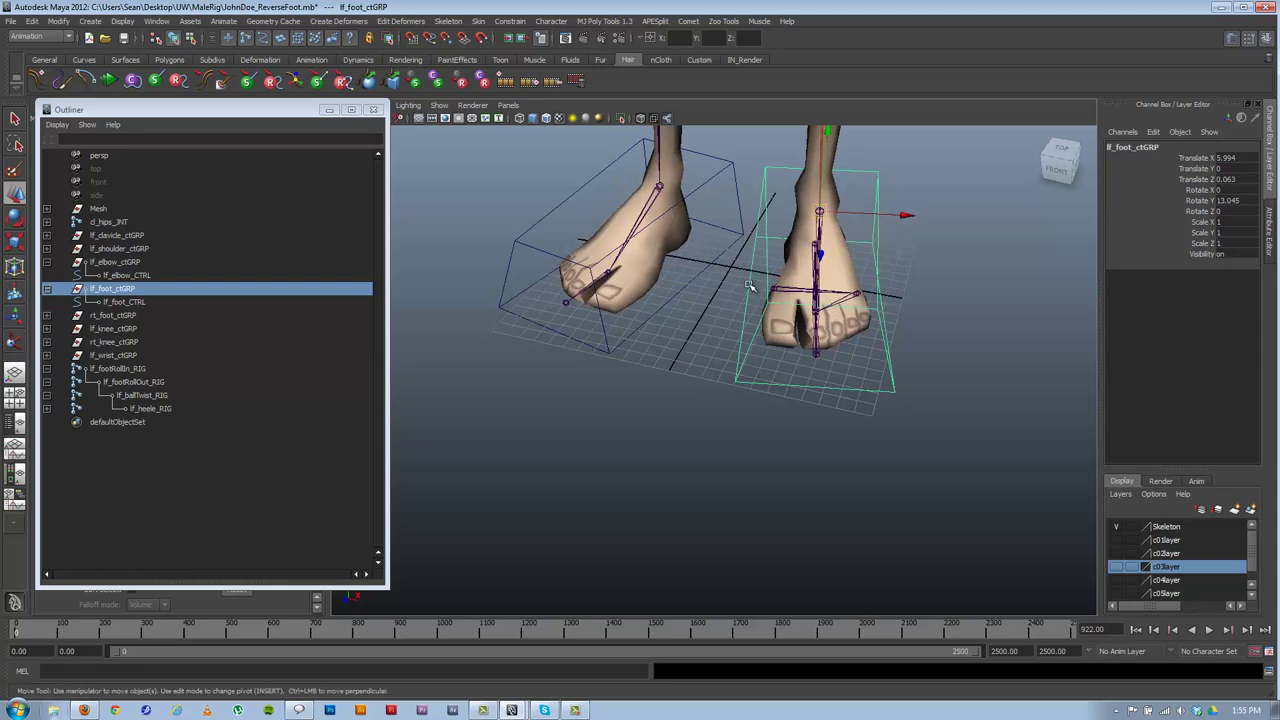
{"action": "left_click_drag", "start_coordinate": [1238, 204], "coordinate": [1238, 158]}
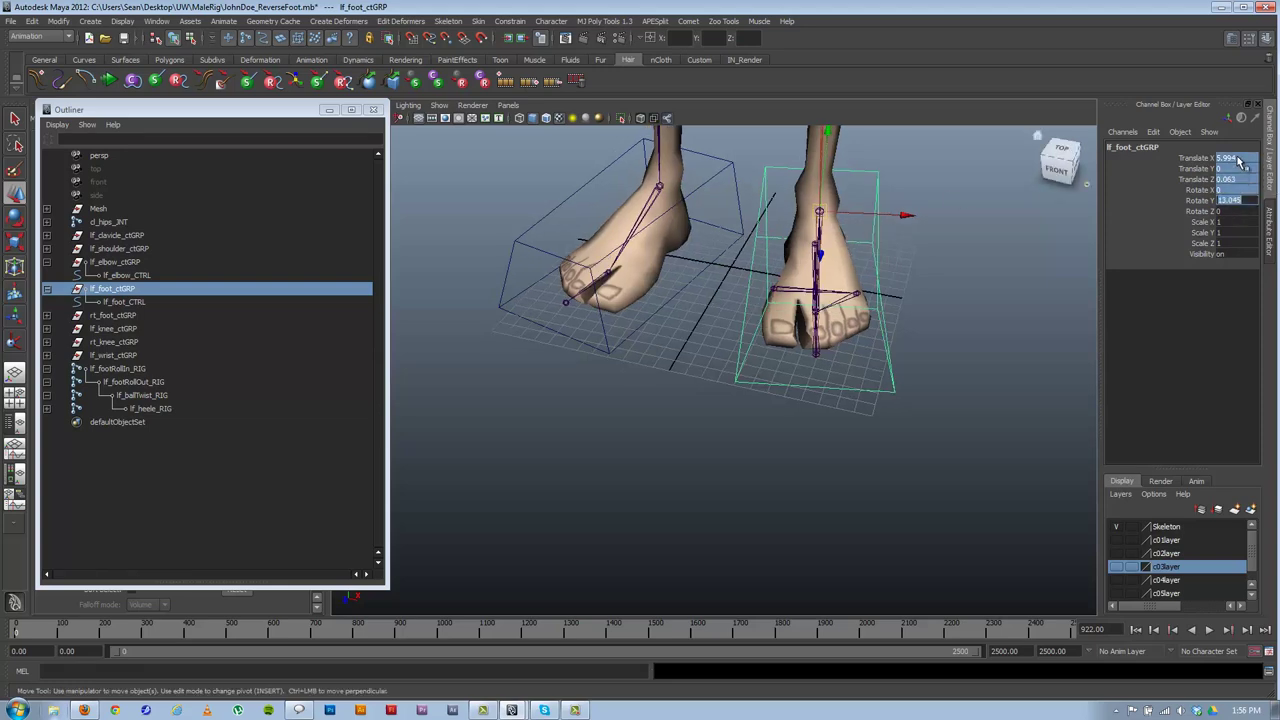
- Try zeroing the highlighted Translate X through Rotate Y channels of lf_foot_ctGRP, and undo the change
{"action": "type", "text": "0"}
{"action": "key", "text": "Return"}
{"action": "left_click_drag", "start_coordinate": [674, 304], "coordinate": [697, 297], "text": "alt"}
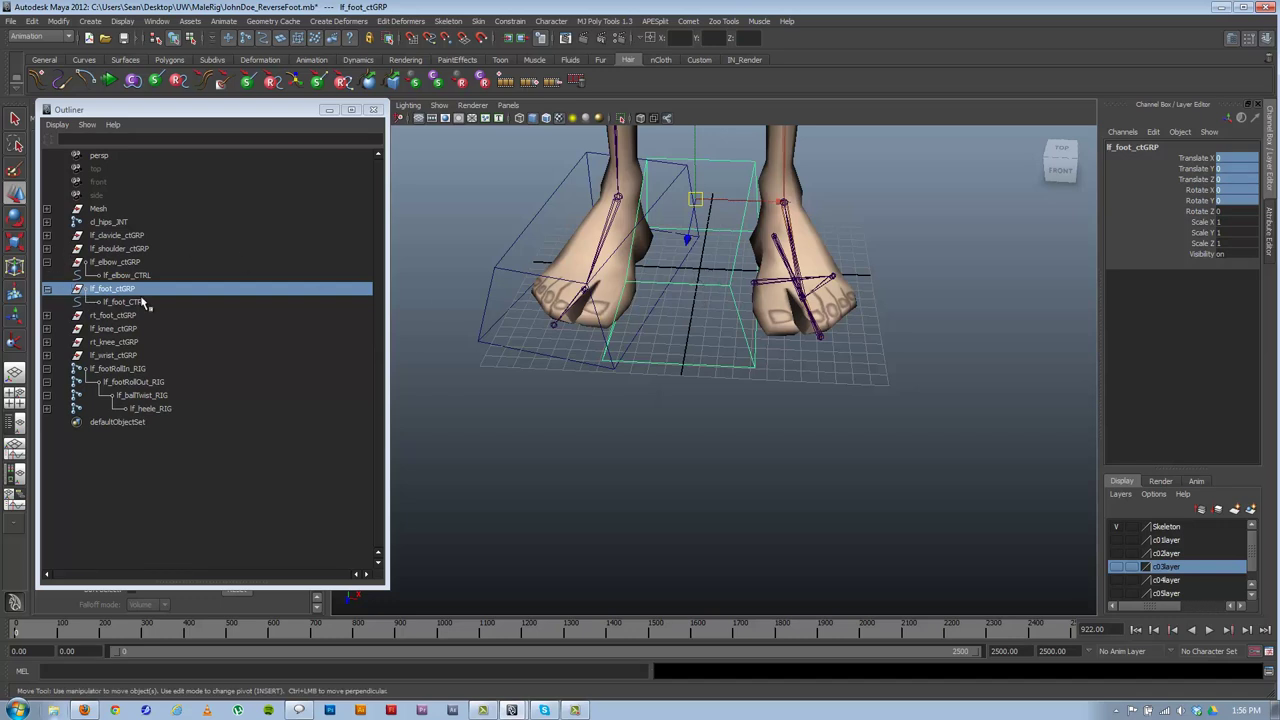
{"action": "key", "text": "ctrl+z"}
{"action": "left_click_drag", "start_coordinate": [848, 226], "coordinate": [672, 345], "text": "alt"}
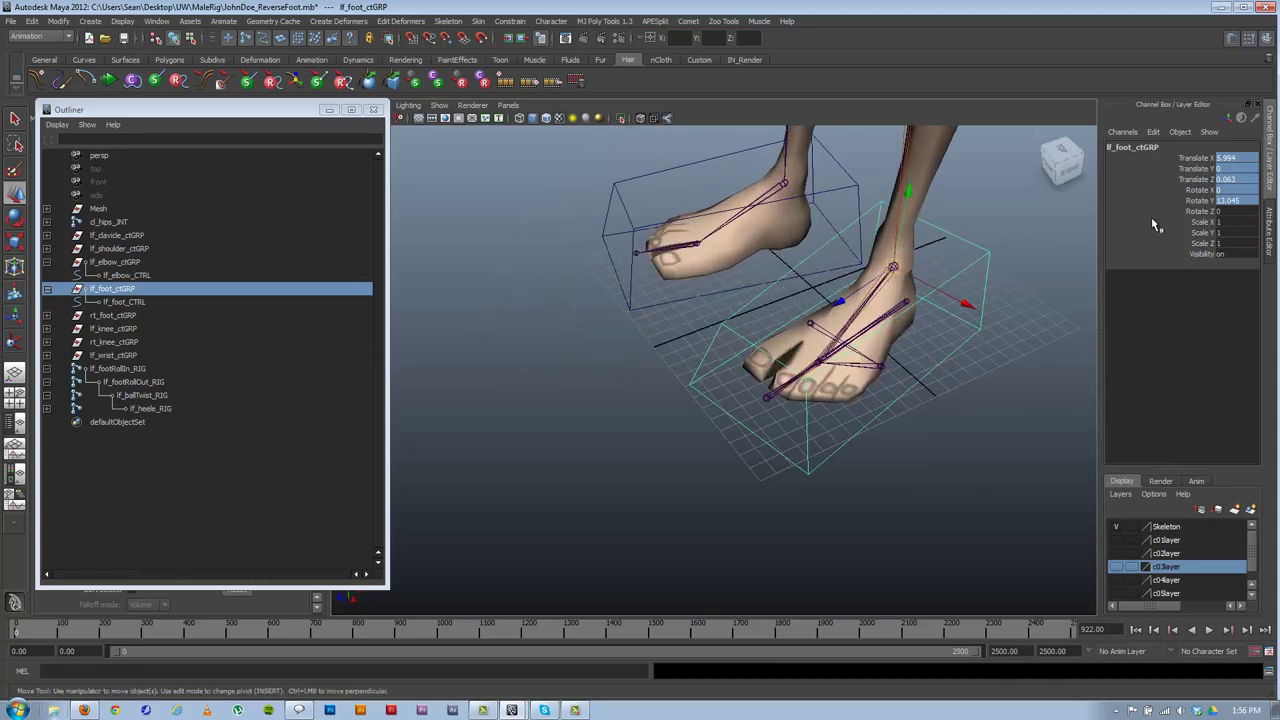
- Compare the transform channels of lf_foot_ctGRP with those of its child lf_foot_CTRL
{"action": "left_click", "coordinate": [1197, 159]}
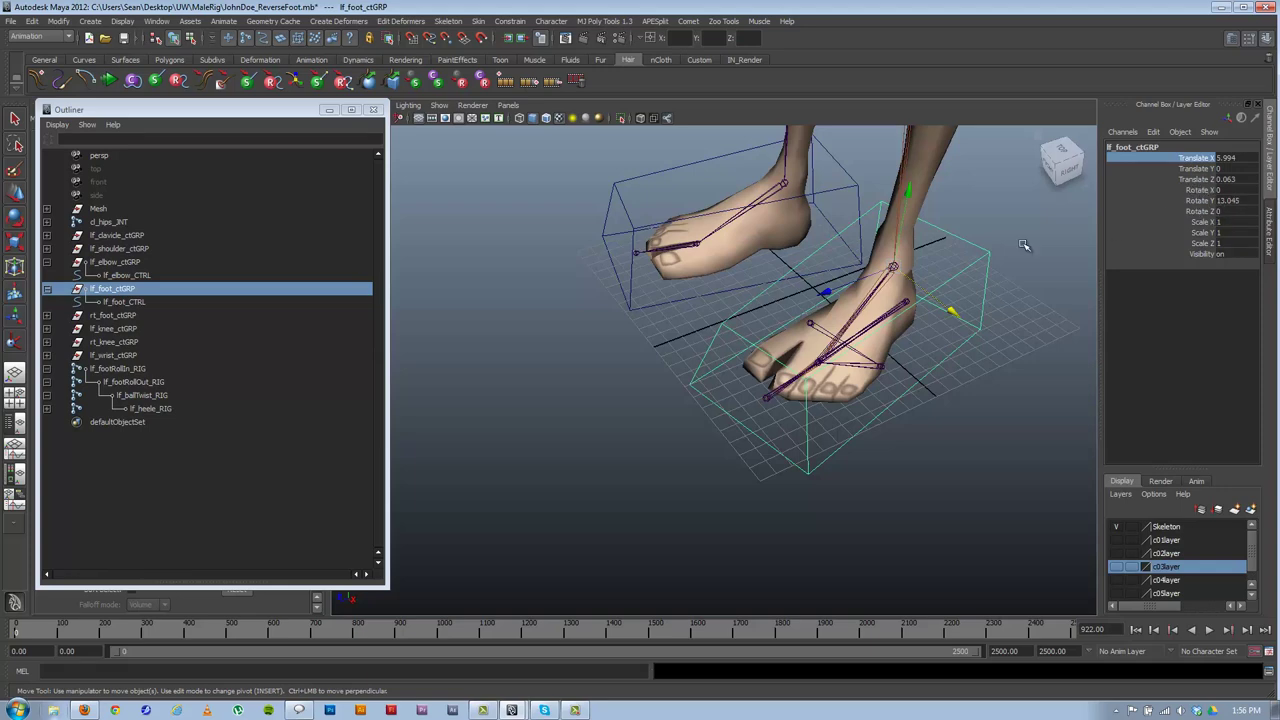
{"action": "left_click_drag", "start_coordinate": [863, 335], "coordinate": [888, 320], "text": "alt"}
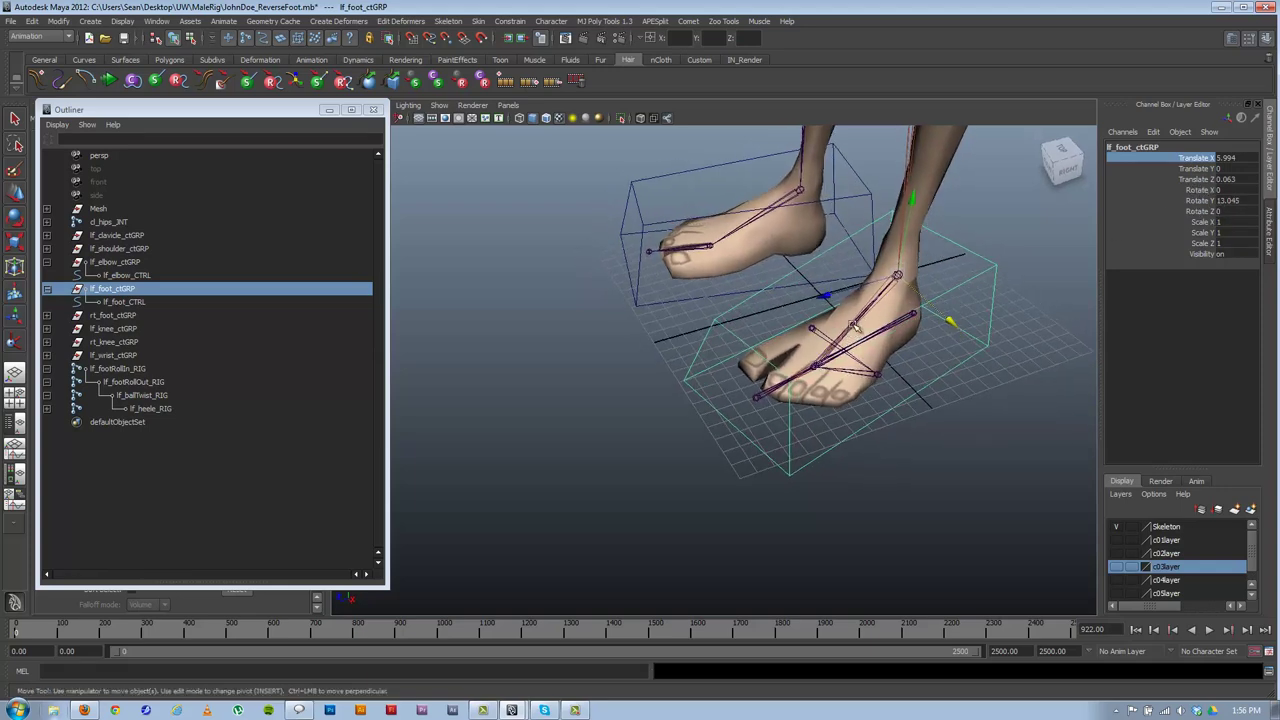
{"action": "left_click", "coordinate": [990, 272]}
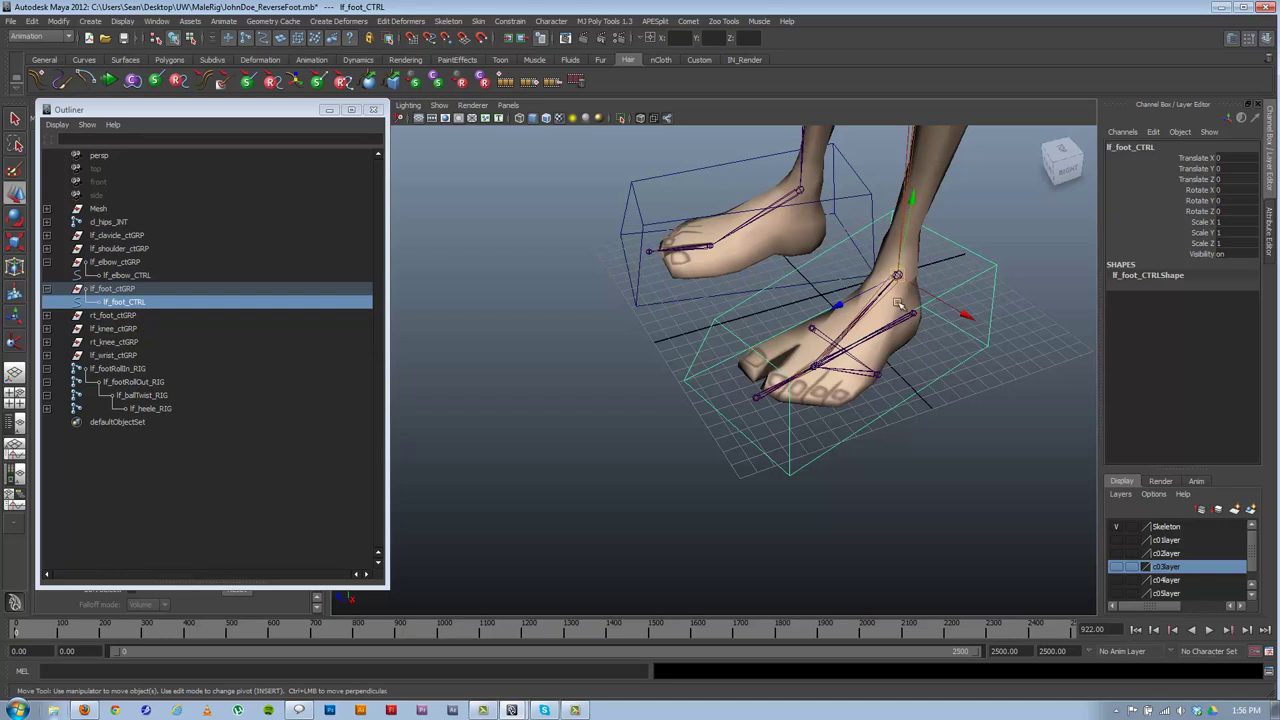
{"action": "middle_click_drag", "start_coordinate": [929, 267], "coordinate": [920, 298], "text": "alt"}
{"action": "key", "text": "Up"}
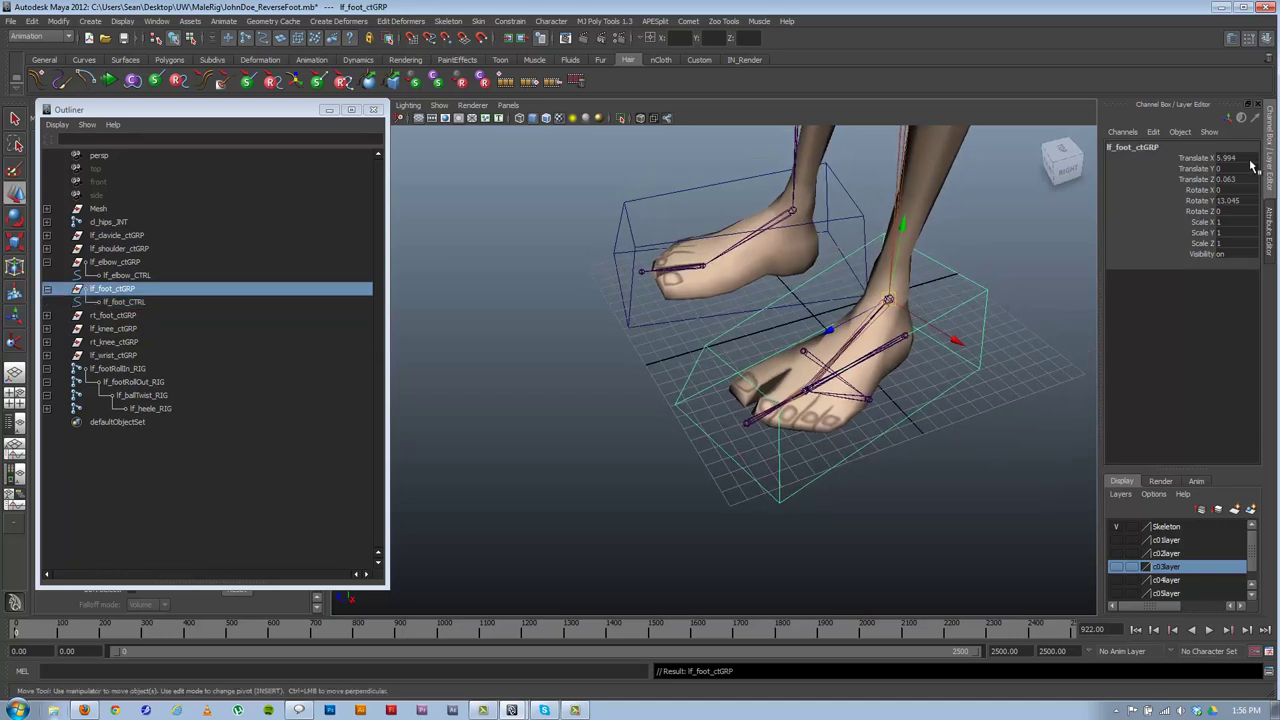
{"action": "key", "text": "Down"}
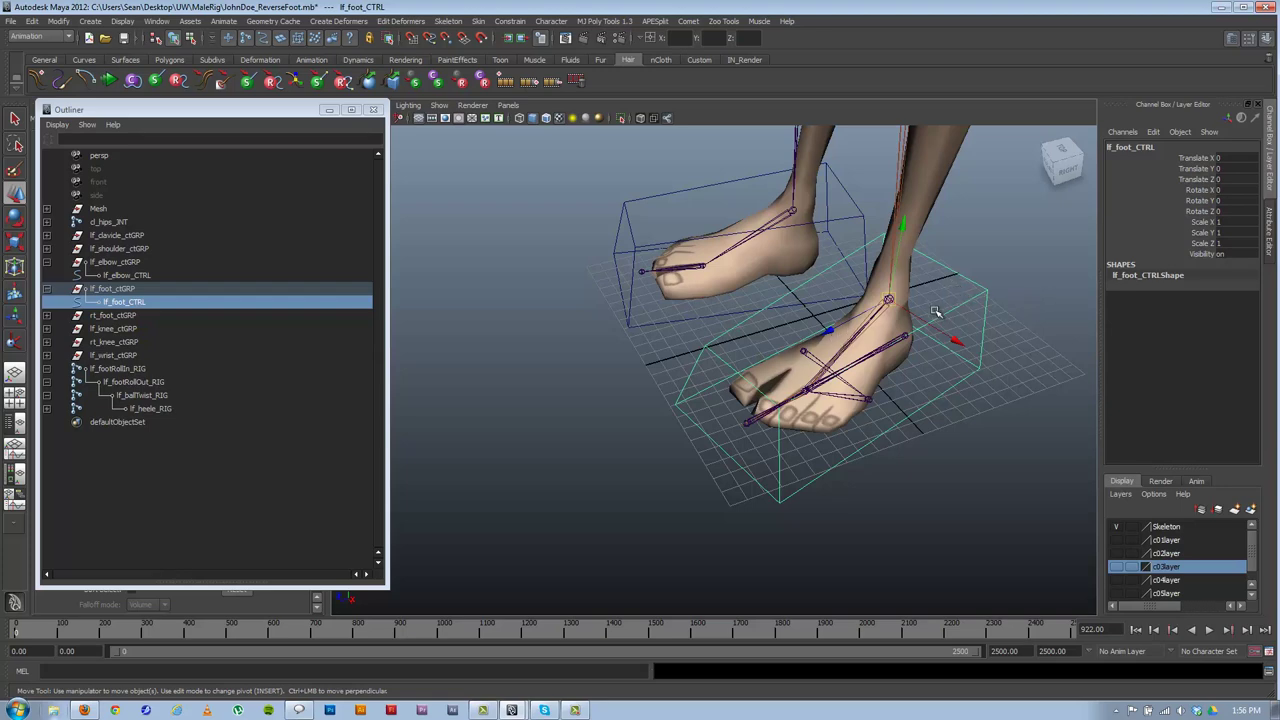
{"action": "left_click_drag", "start_coordinate": [938, 312], "coordinate": [834, 340], "text": "alt"}
- Check the move axis orientation of lf_foot_ctGRP and recheck its channels against lf_foot_CTRL
{"action": "left_click", "coordinate": [112, 289]}
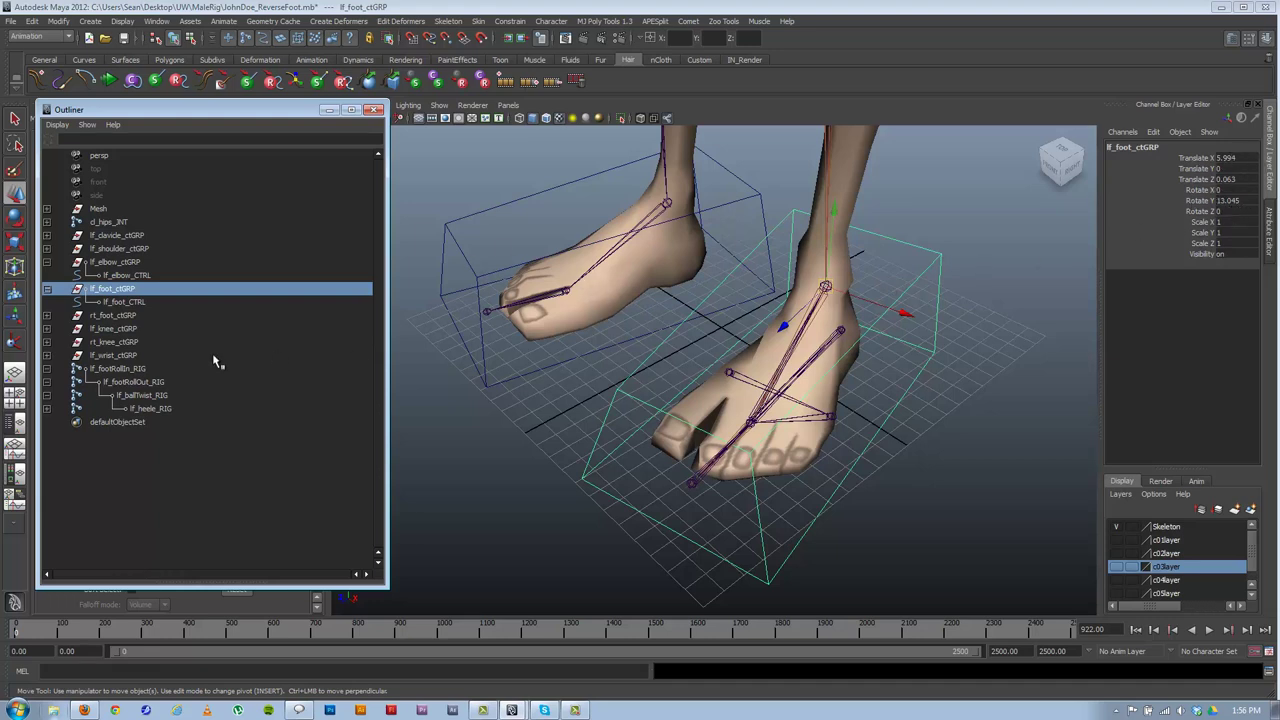
{"action": "left_click_drag", "start_coordinate": [783, 336], "coordinate": [800, 310], "text": "alt"}
{"action": "key", "text": "e"}
{"action": "key", "text": "w"}
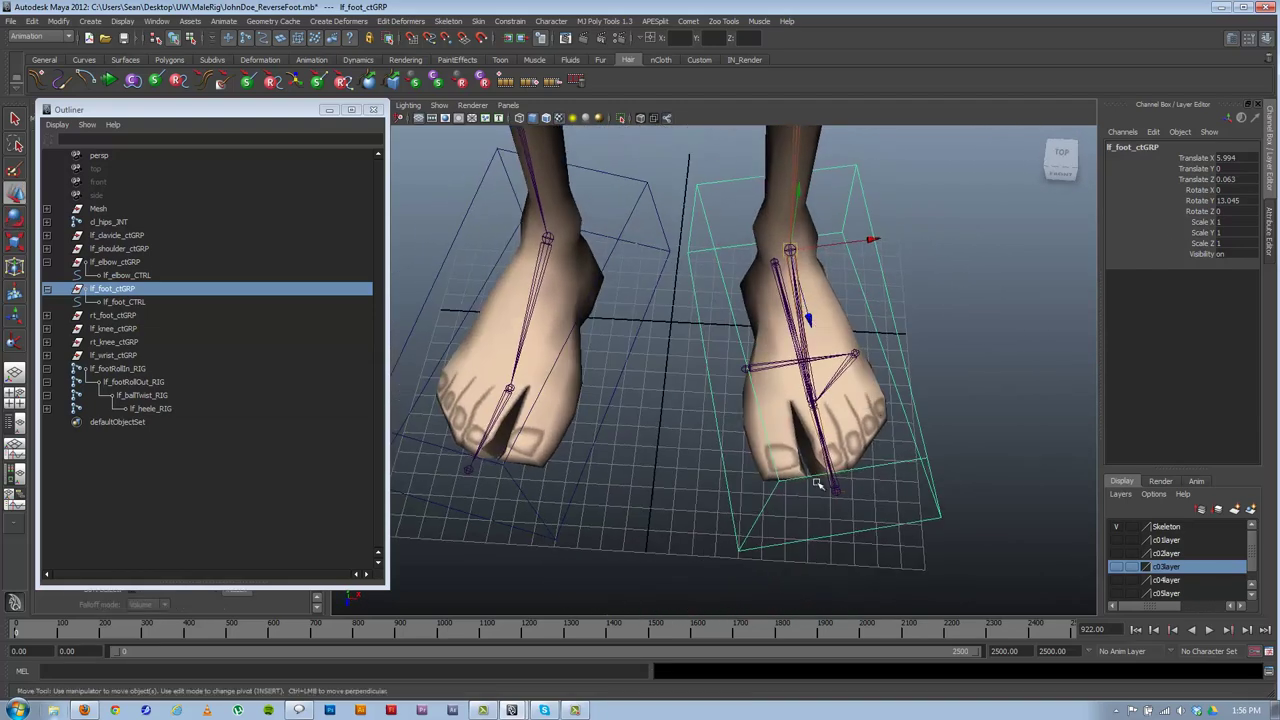
{"action": "mouse_move", "coordinate": [806, 384]}
{"action": "left_mouse_down", "text": "alt"}
{"action": "mouse_move", "coordinate": [765, 368]}
{"action": "mouse_move", "coordinate": [812, 373]}
{"action": "left_mouse_up", "text": "alt"}
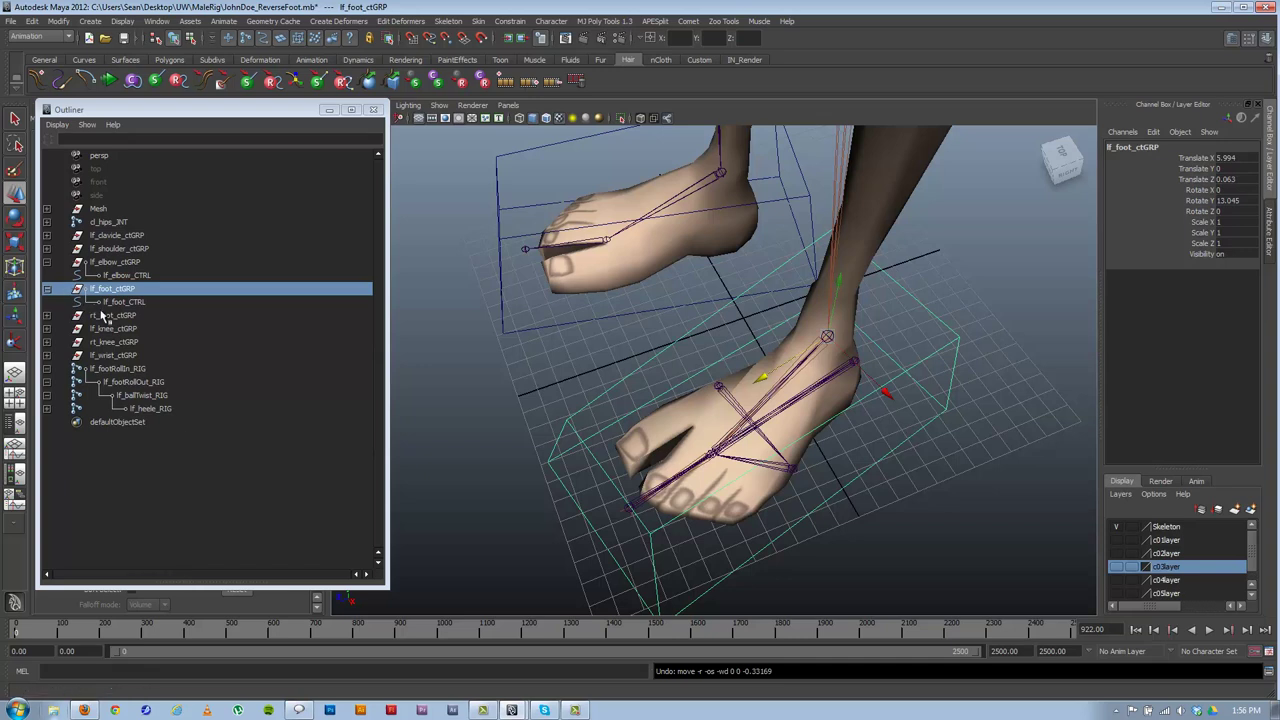
{"action": "left_click", "coordinate": [128, 302]}
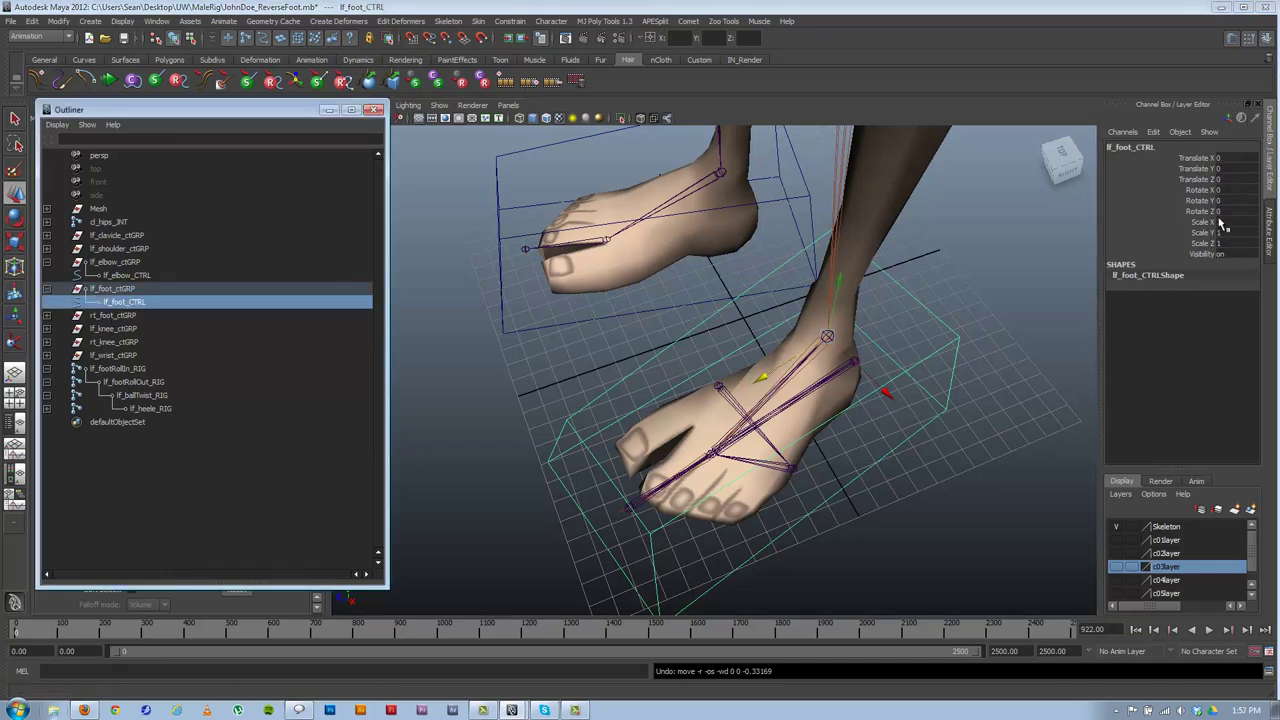
{"action": "left_click", "coordinate": [115, 289]}
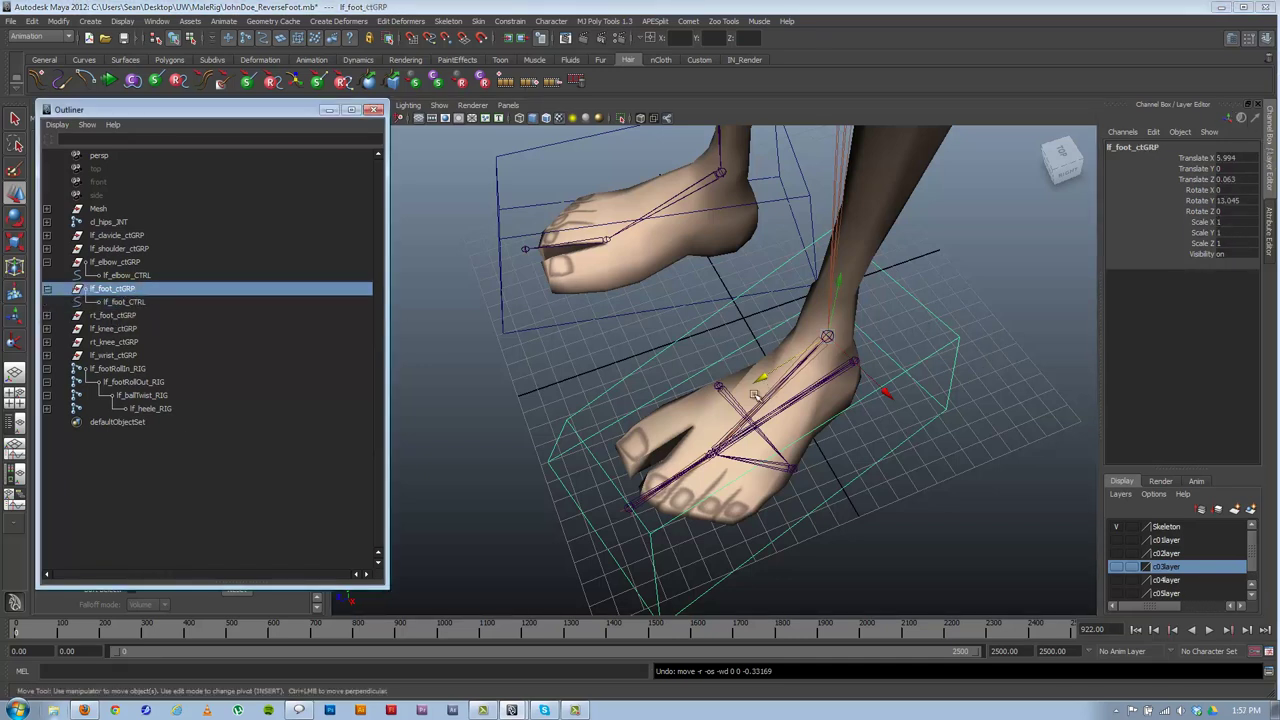
- Examine from several angles how the local axes of lf_foot_ctGRP line up with the left foot's reverse foot joints
{"action": "left_click_drag", "start_coordinate": [874, 396], "coordinate": [737, 396], "text": "alt"}
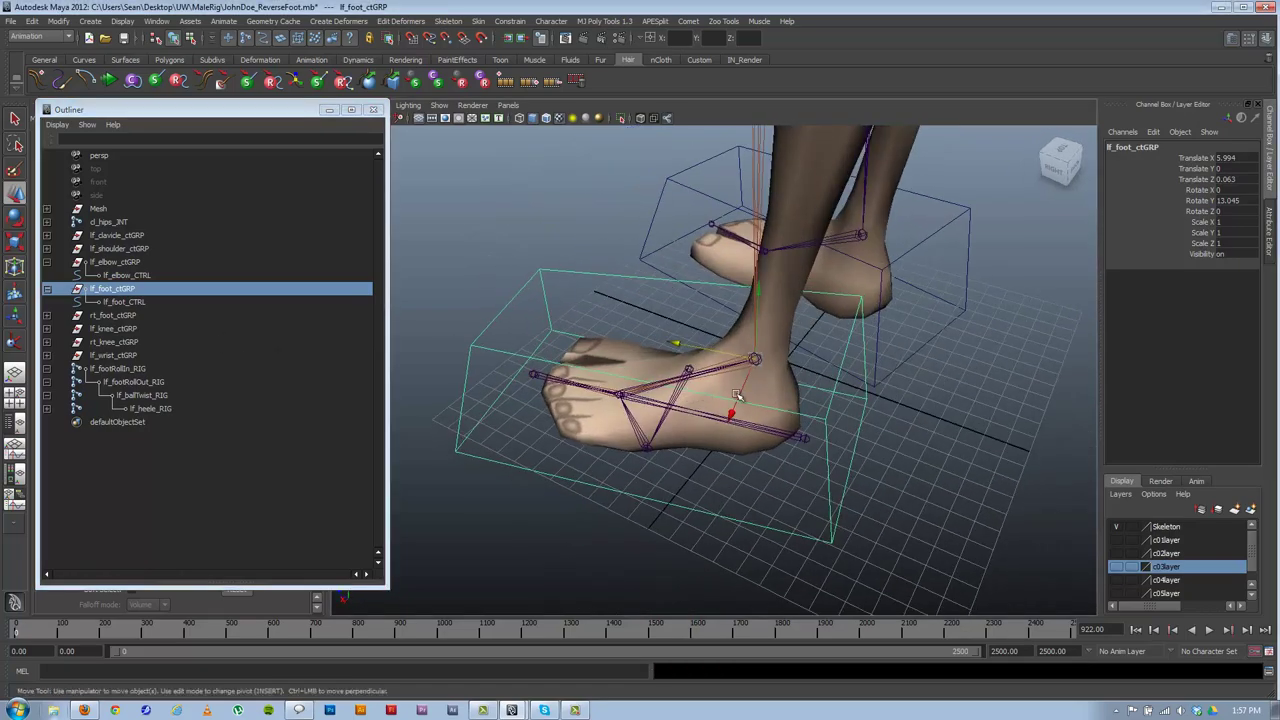
{"action": "left_click_drag", "start_coordinate": [640, 412], "coordinate": [780, 330], "text": "alt"}
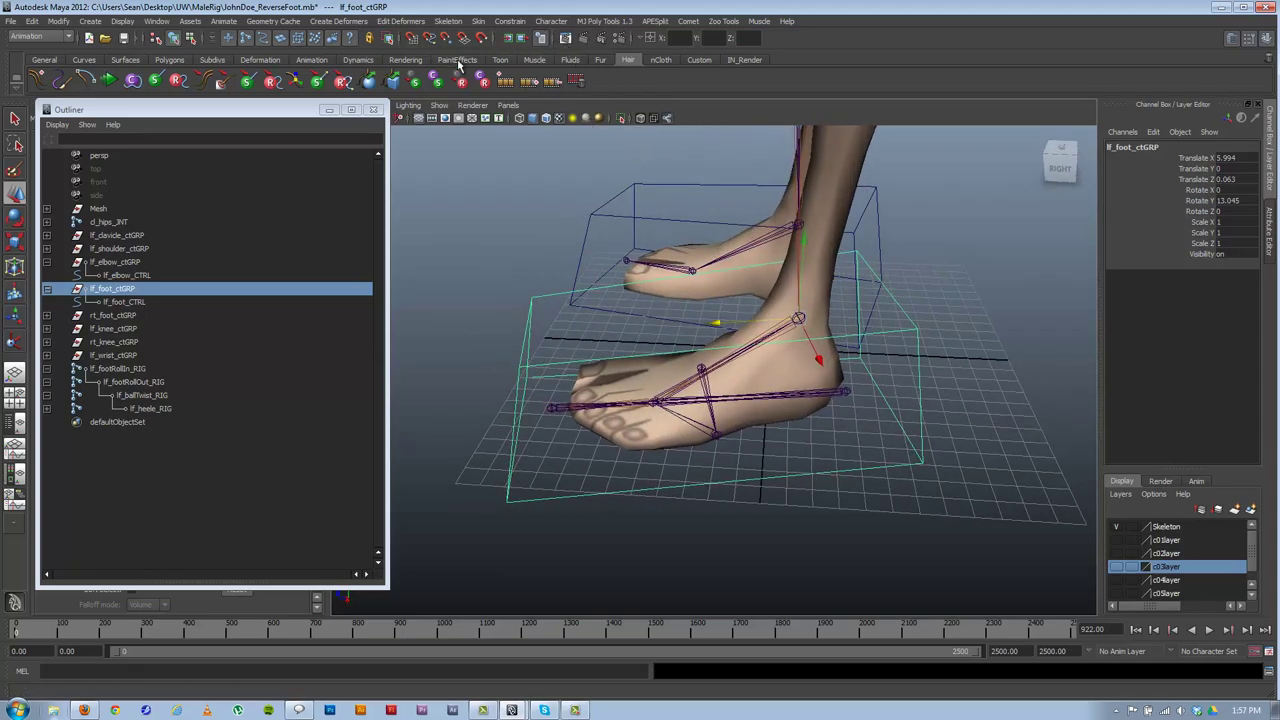
{"action": "left_click_drag", "start_coordinate": [736, 341], "coordinate": [762, 405], "text": "alt"}
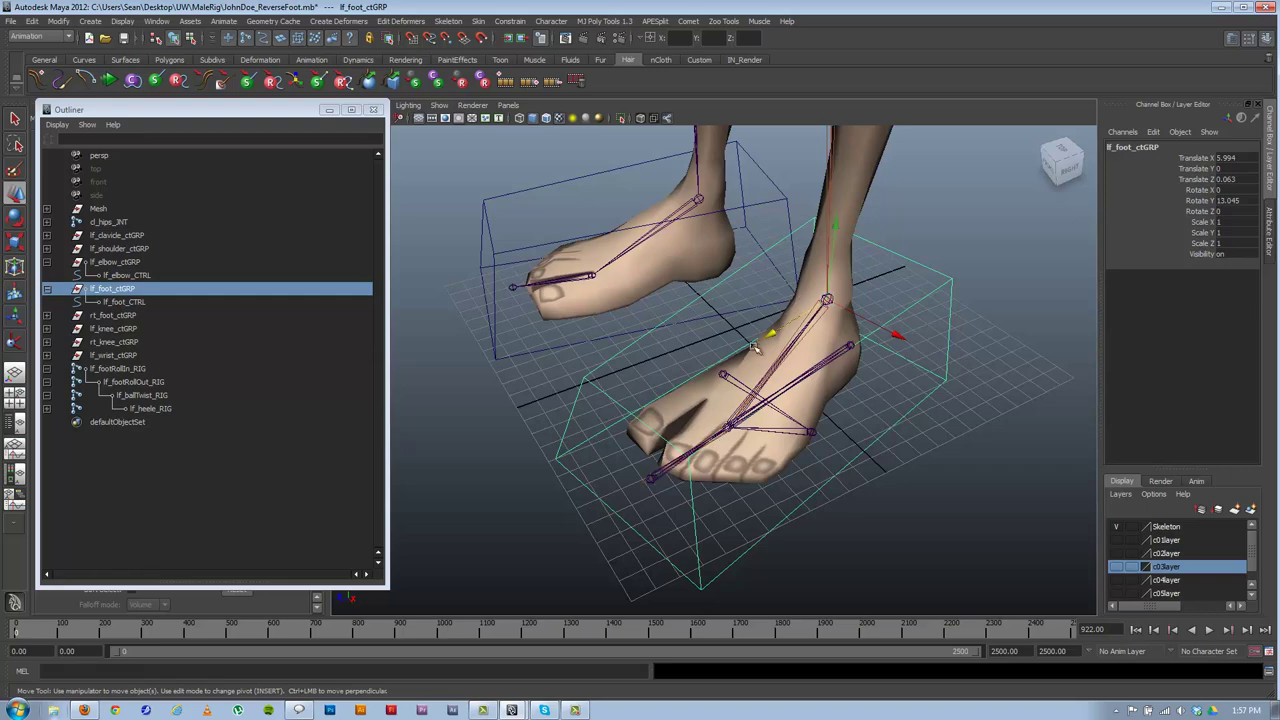
{"action": "left_click_drag", "start_coordinate": [655, 473], "coordinate": [752, 390], "text": "alt"}
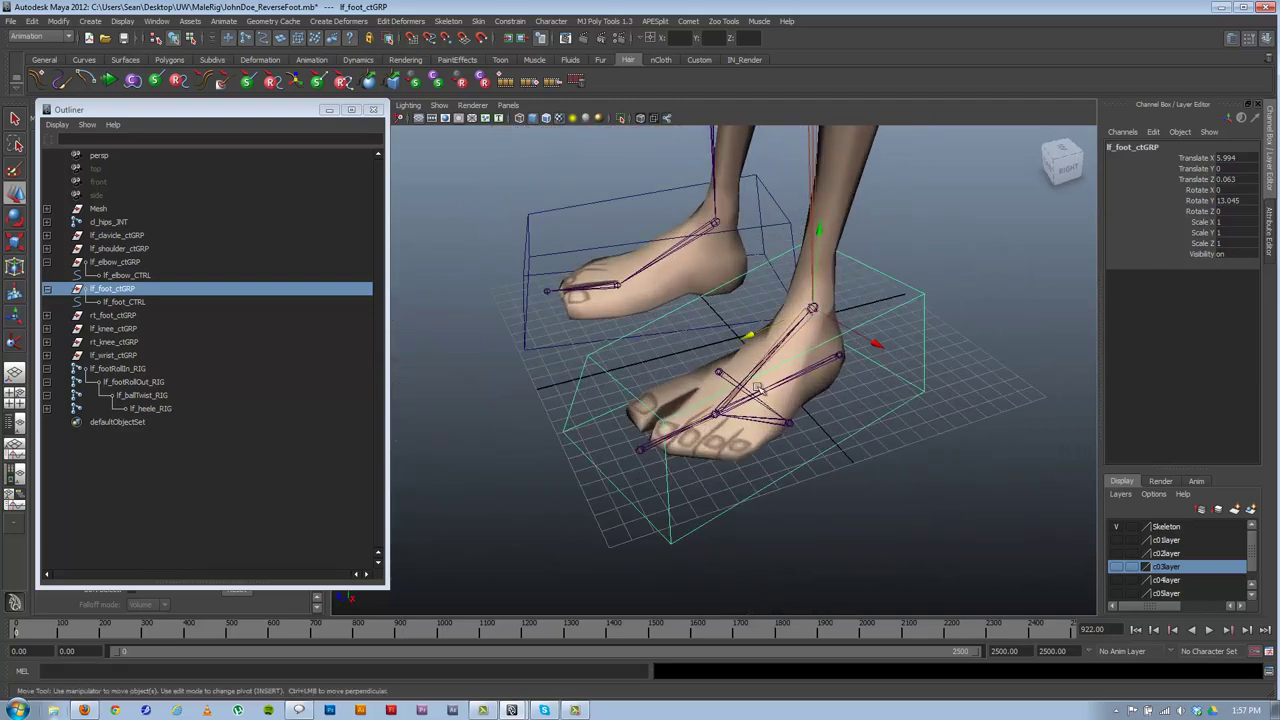
{"action": "middle_click_drag", "start_coordinate": [812, 381], "coordinate": [790, 458], "text": "alt"}
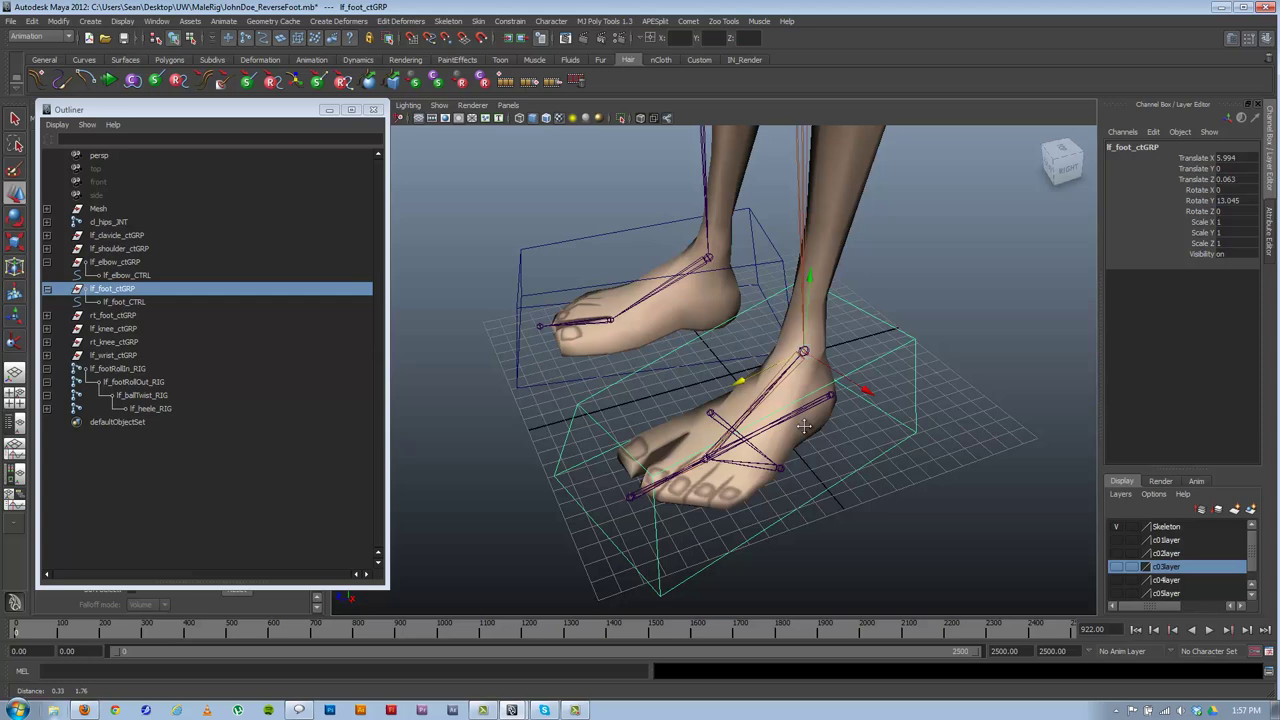
{"action": "right_click_drag", "start_coordinate": [790, 458], "coordinate": [856, 417], "text": "alt"}
{"action": "left_click_drag", "start_coordinate": [712, 376], "coordinate": [723, 371], "text": "alt"}
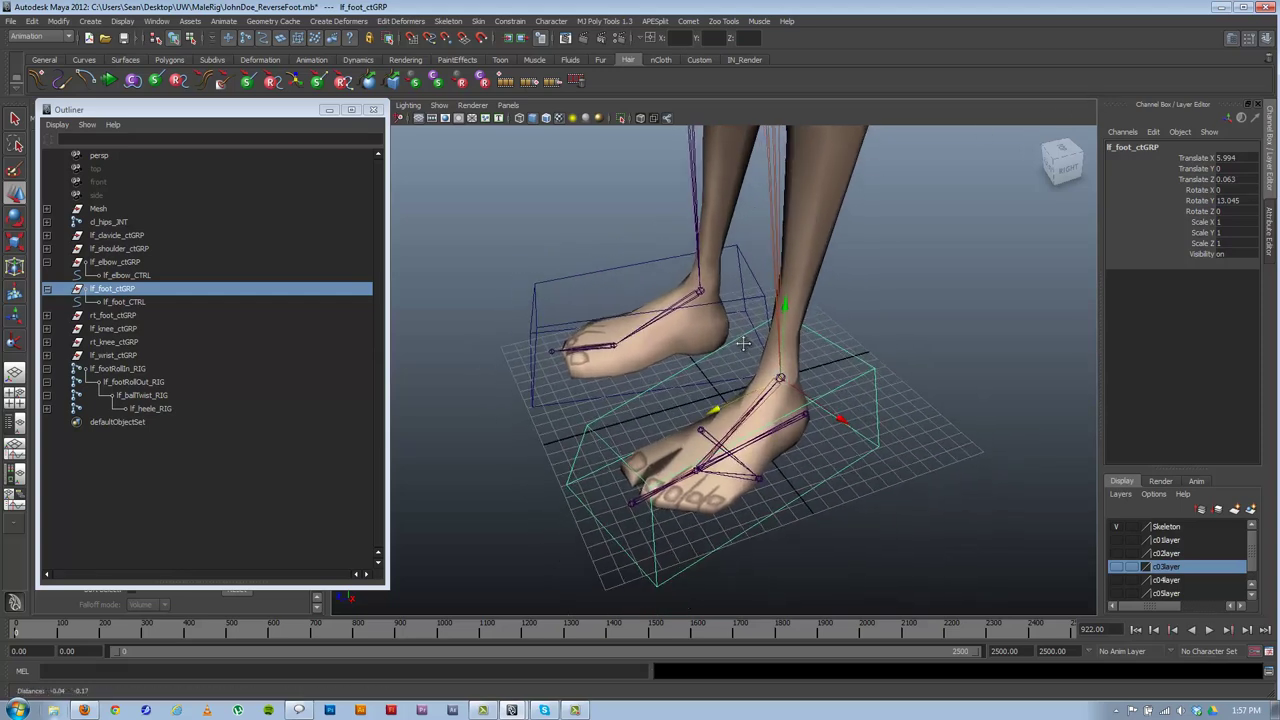
{"action": "middle_click_drag", "start_coordinate": [723, 371], "coordinate": [735, 283], "text": "alt"}
{"action": "left_click_drag", "start_coordinate": [750, 392], "coordinate": [774, 380], "text": "alt"}
{"action": "right_click_drag", "start_coordinate": [774, 380], "coordinate": [873, 383], "text": "alt"}
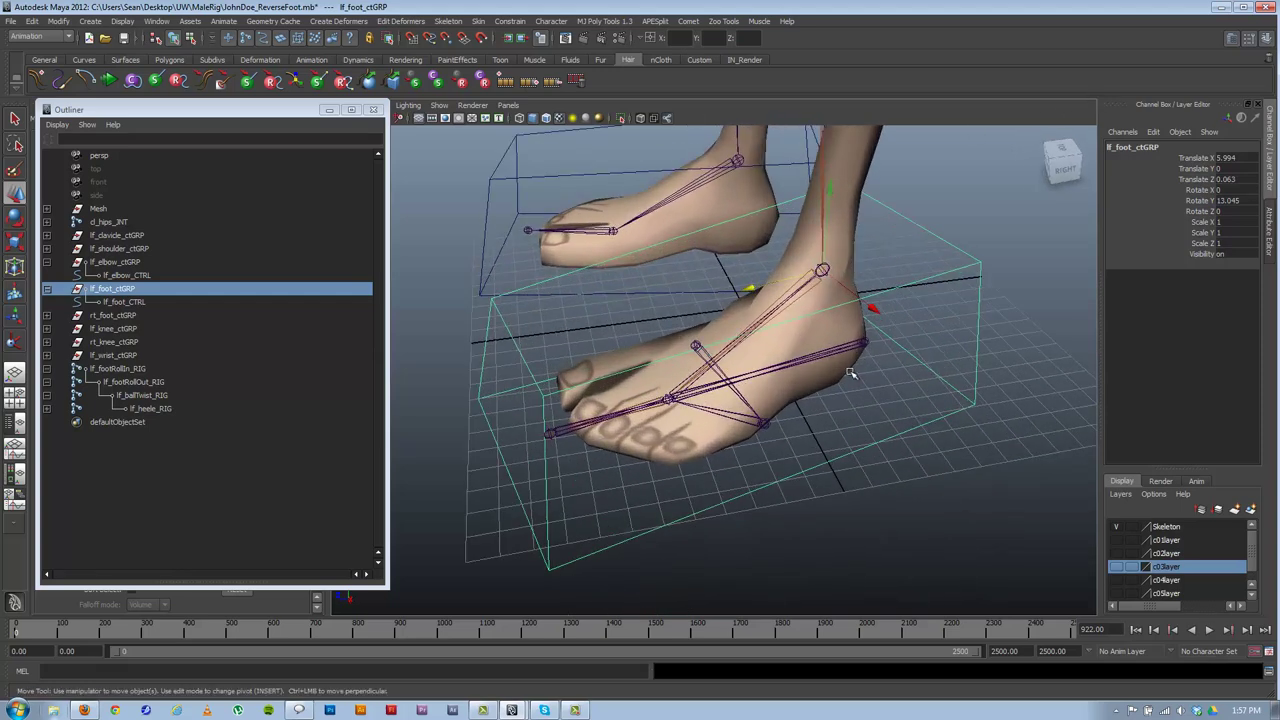
{"action": "mouse_move", "coordinate": [699, 357]}
{"action": "left_mouse_down", "text": "alt"}
{"action": "mouse_move", "coordinate": [673, 356]}
{"action": "mouse_move", "coordinate": [690, 353]}
{"action": "left_mouse_up", "text": "alt"}
{"action": "mouse_move", "coordinate": [742, 284]}
{"action": "left_mouse_down"}
{"action": "mouse_move", "coordinate": [729, 287]}
{"action": "mouse_move", "coordinate": [745, 286]}
{"action": "left_mouse_up"}
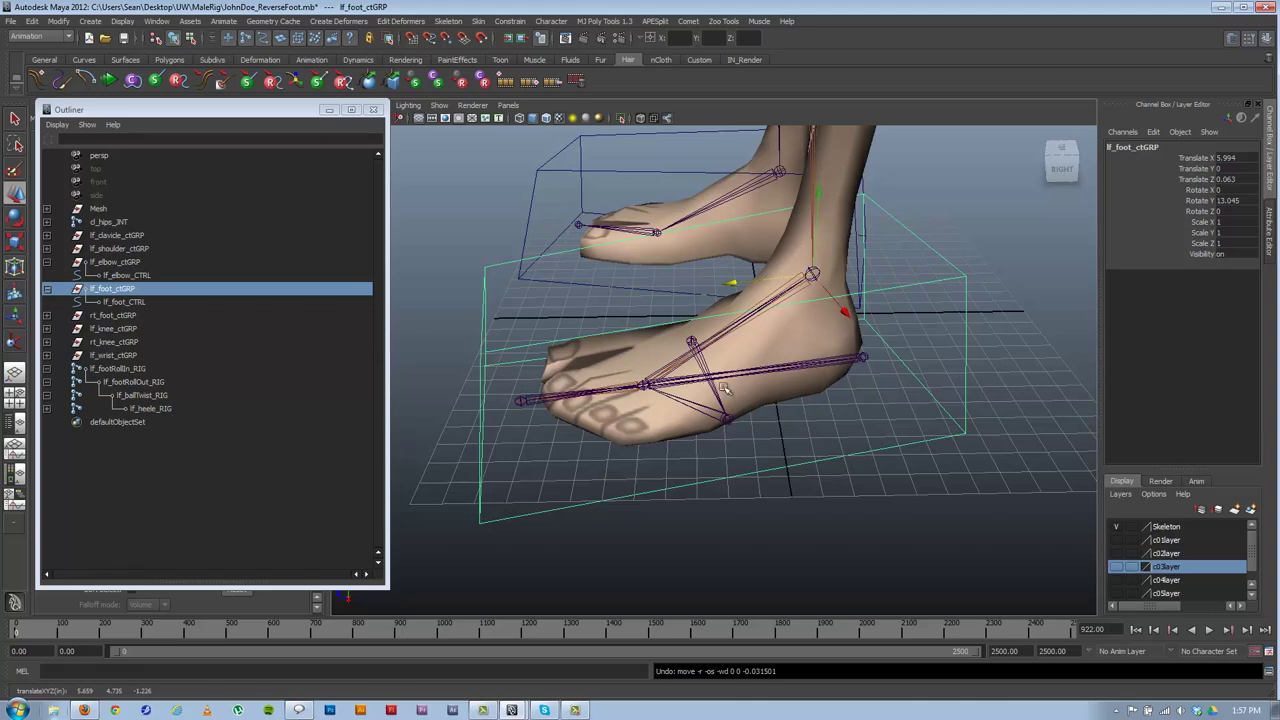
{"action": "left_click_drag", "start_coordinate": [674, 397], "coordinate": [775, 380], "text": "alt"}
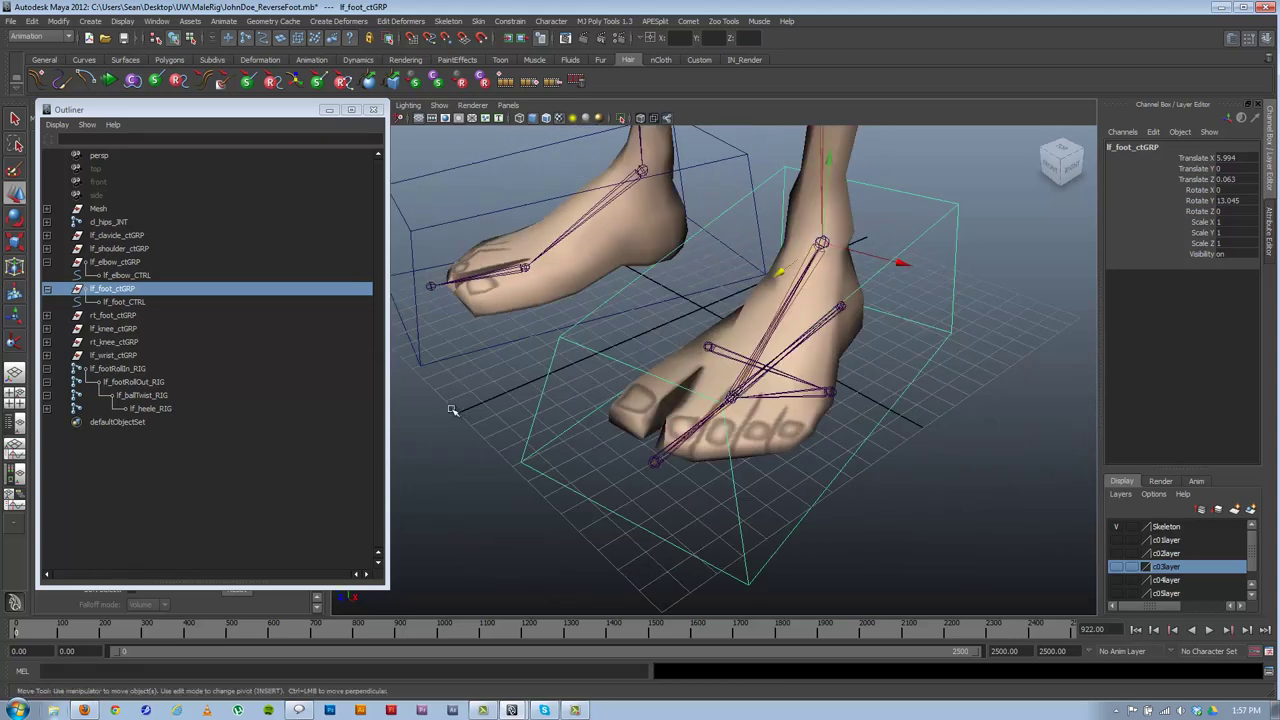
- Compare the axes and channels of lf_footRollIn_RIG with those of lf_foot_CTRL
{"action": "left_click", "coordinate": [121, 370]}
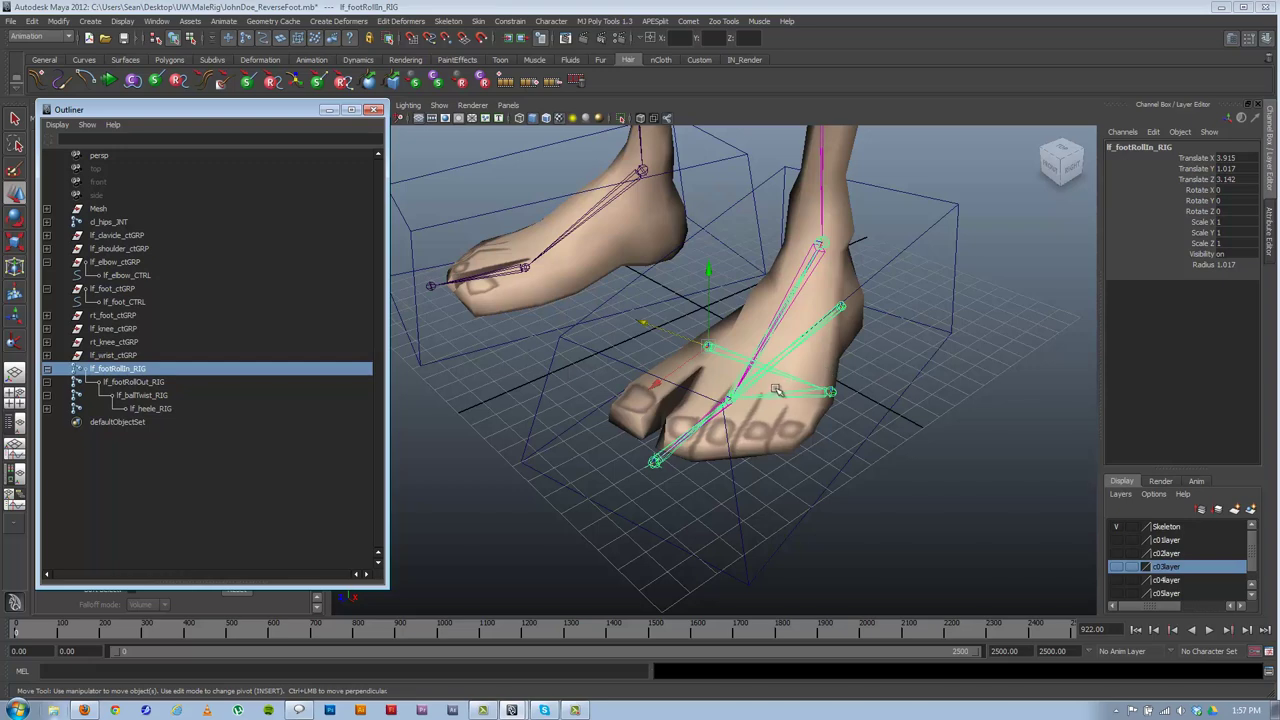
{"action": "left_click", "coordinate": [901, 254]}
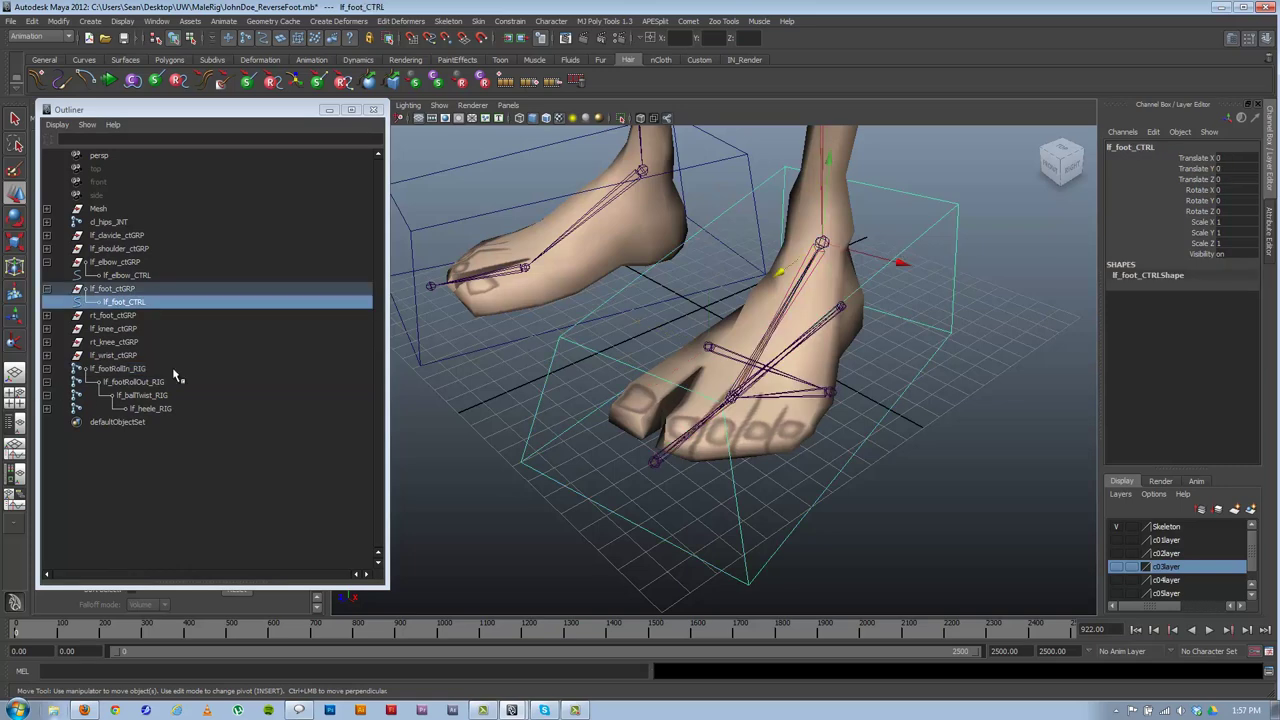
{"action": "left_click_drag", "start_coordinate": [816, 324], "coordinate": [977, 254], "text": "alt"}
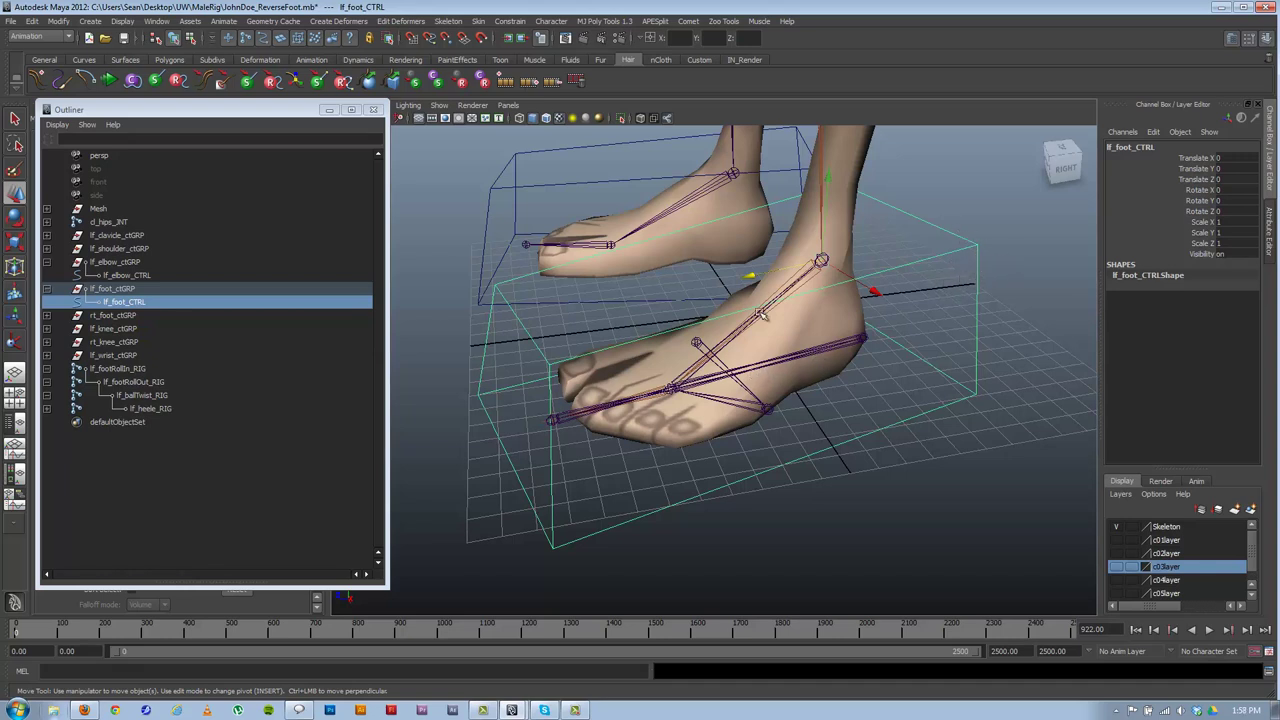
{"action": "left_click", "coordinate": [113, 369]}
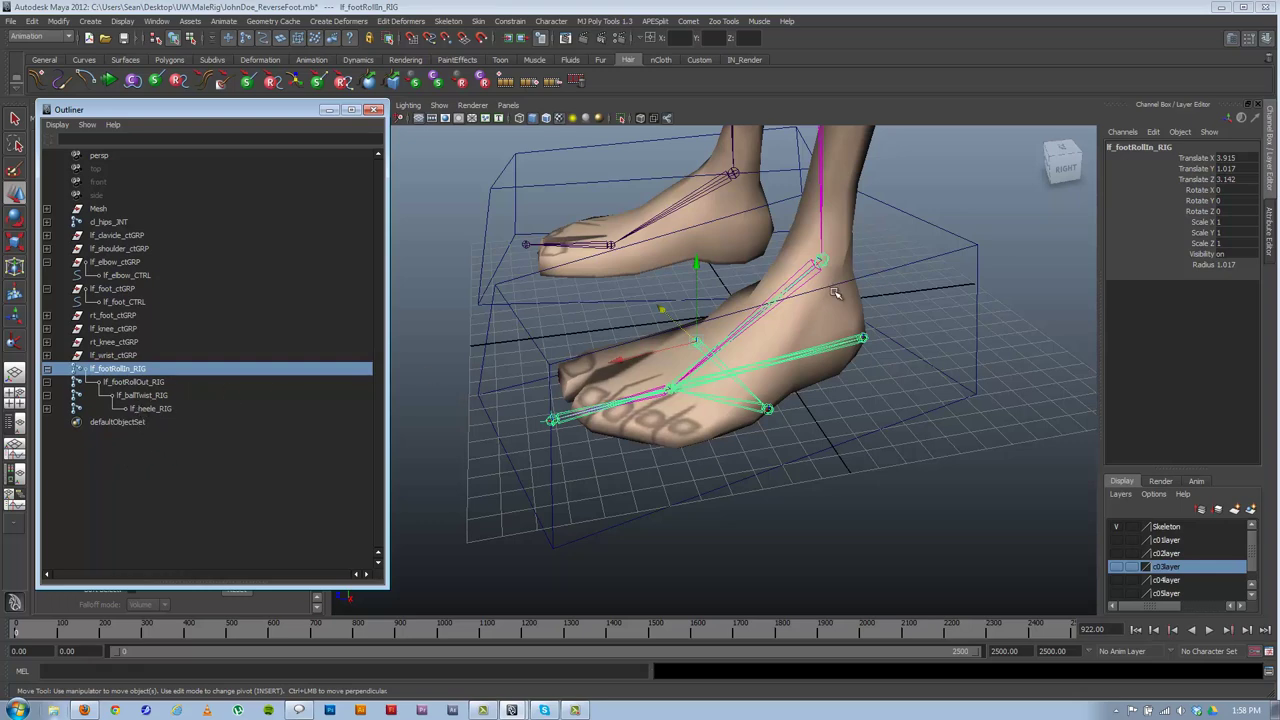
{"action": "left_click", "coordinate": [921, 263]}
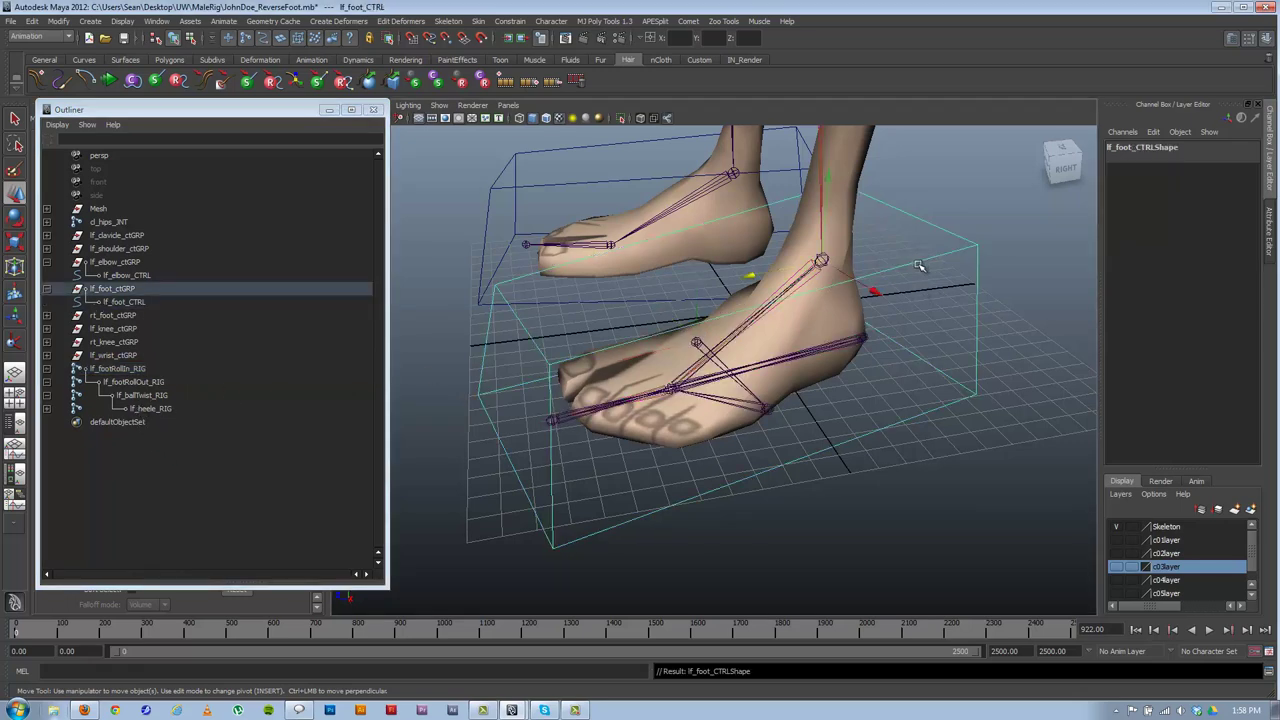
{"action": "left_click", "coordinate": [122, 306]}
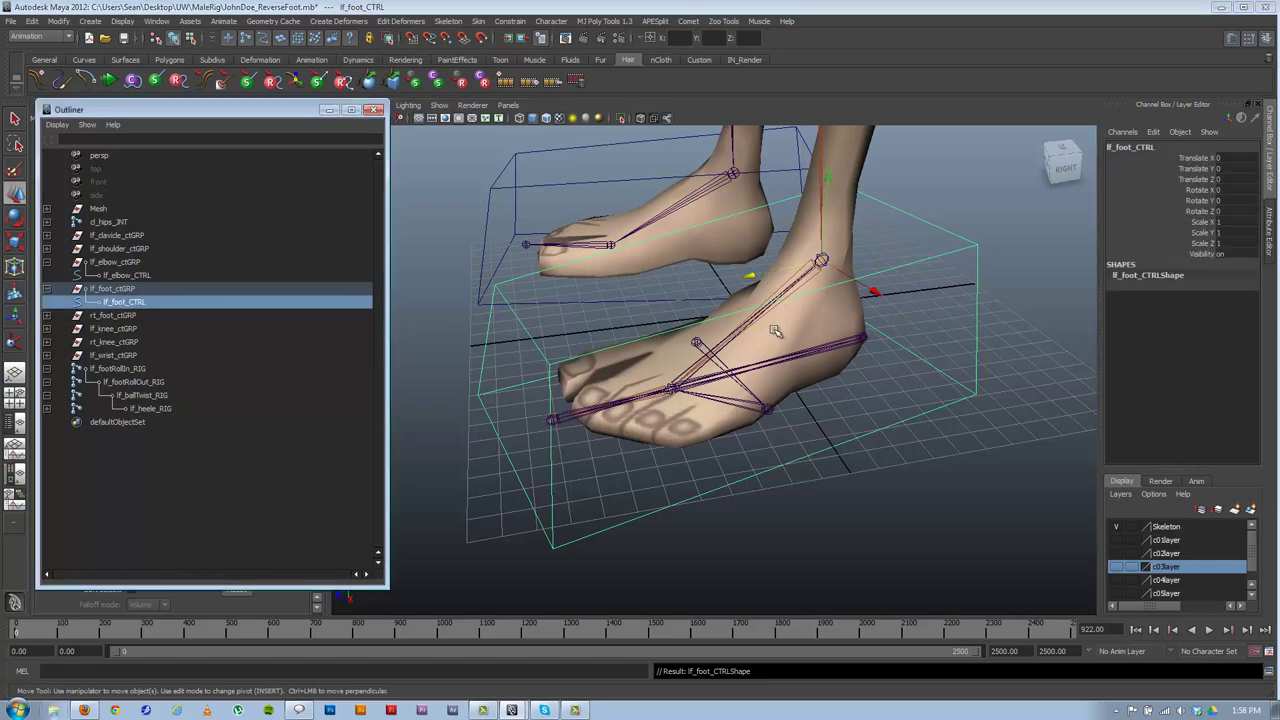
{"action": "left_click_drag", "start_coordinate": [757, 398], "coordinate": [447, 403], "text": "alt"}
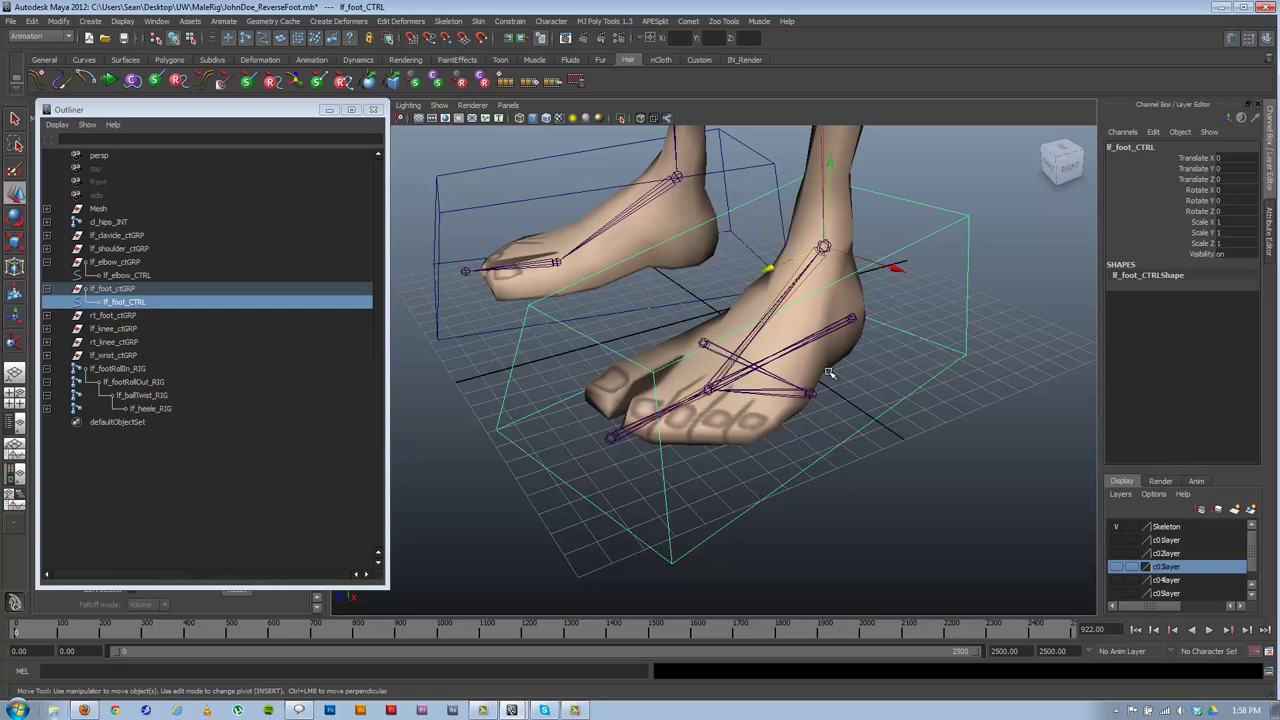
- Duplicate lf_foot_ctGRP and delete the copied lf_foot_CTRL inside the duplicate to leave an empty group
{"action": "left_click", "coordinate": [115, 369]}
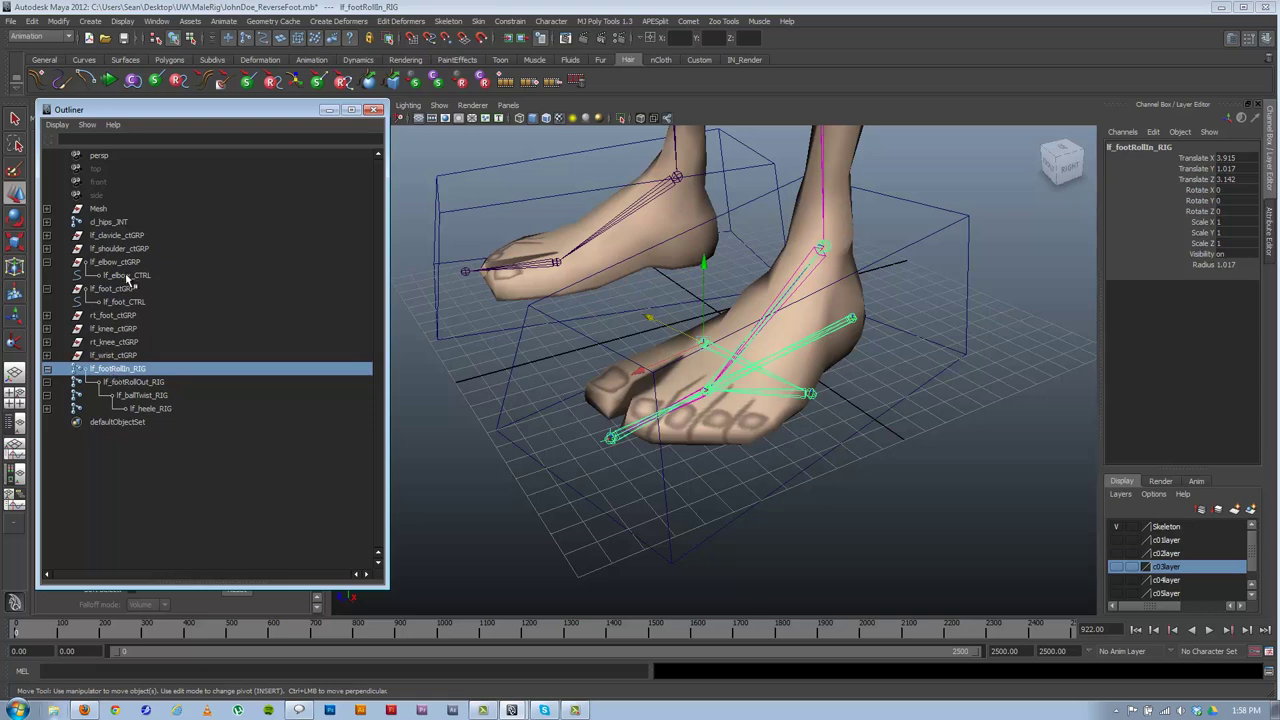
{"action": "left_click", "coordinate": [112, 289]}
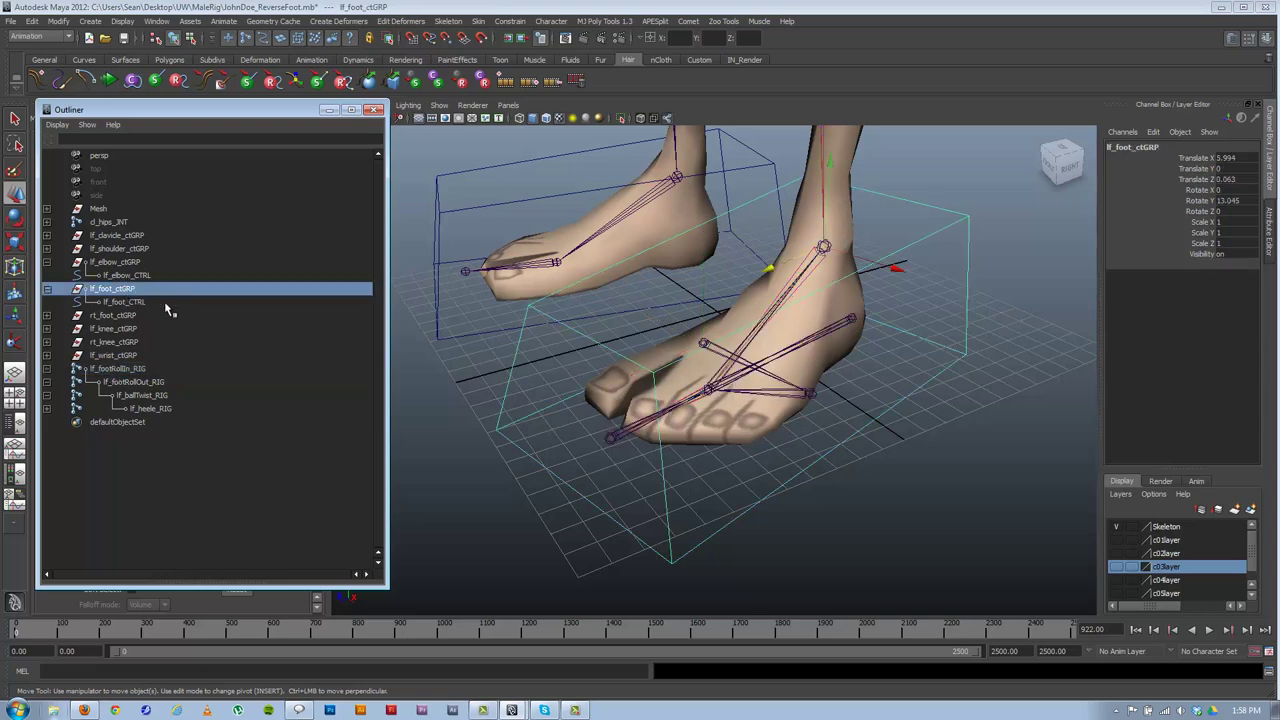
{"action": "left_click", "coordinate": [150, 302]}
{"action": "left_click", "coordinate": [122, 289]}
{"action": "key", "text": "ctrl+d"}
{"action": "left_click", "coordinate": [47, 421]}
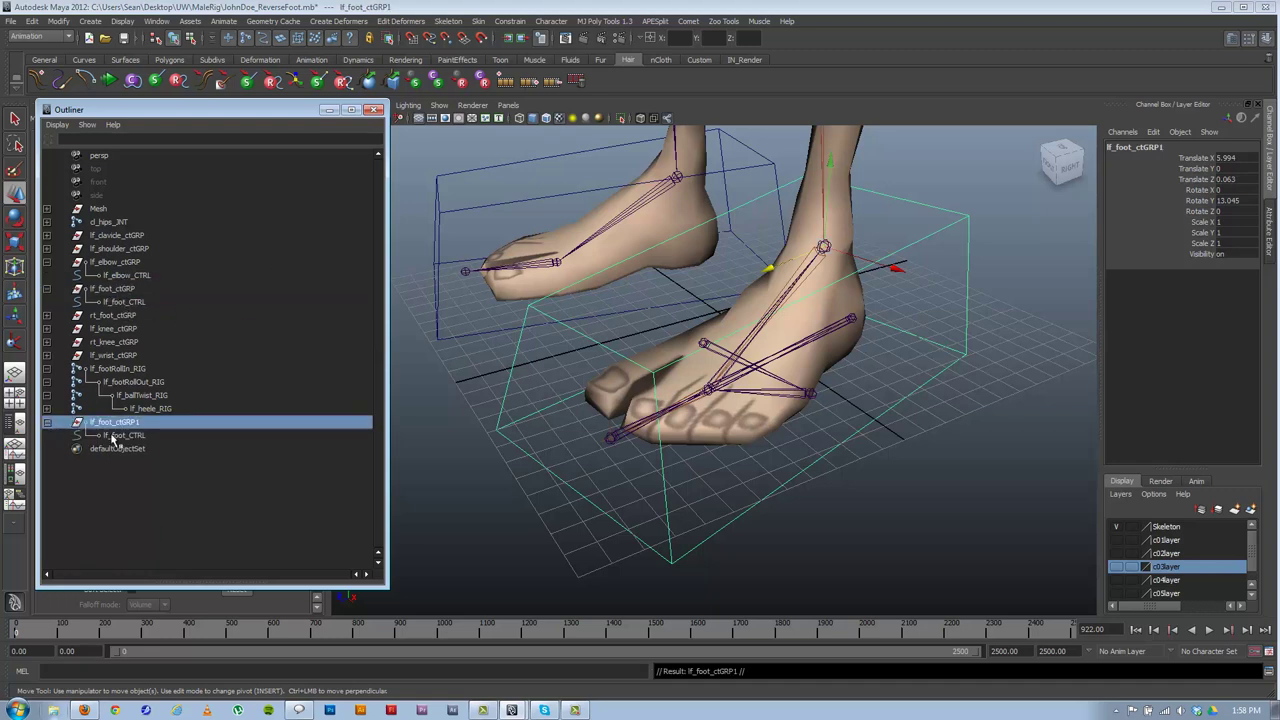
{"action": "left_click", "coordinate": [119, 437]}
{"action": "key", "text": "Delete"}
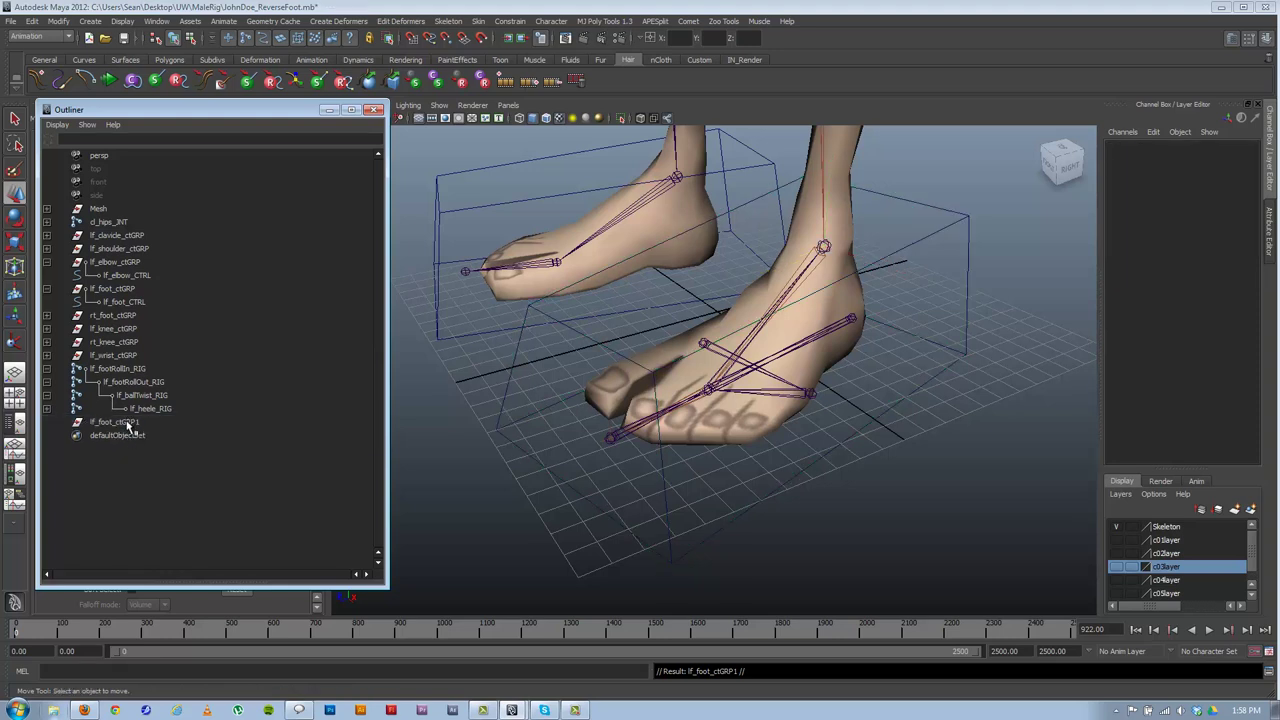
- Rename the empty duplicate group lf_footRig_ctGRP and select the lf_footRollIn_RIG joint
{"action": "double_click", "coordinate": [127, 423]}
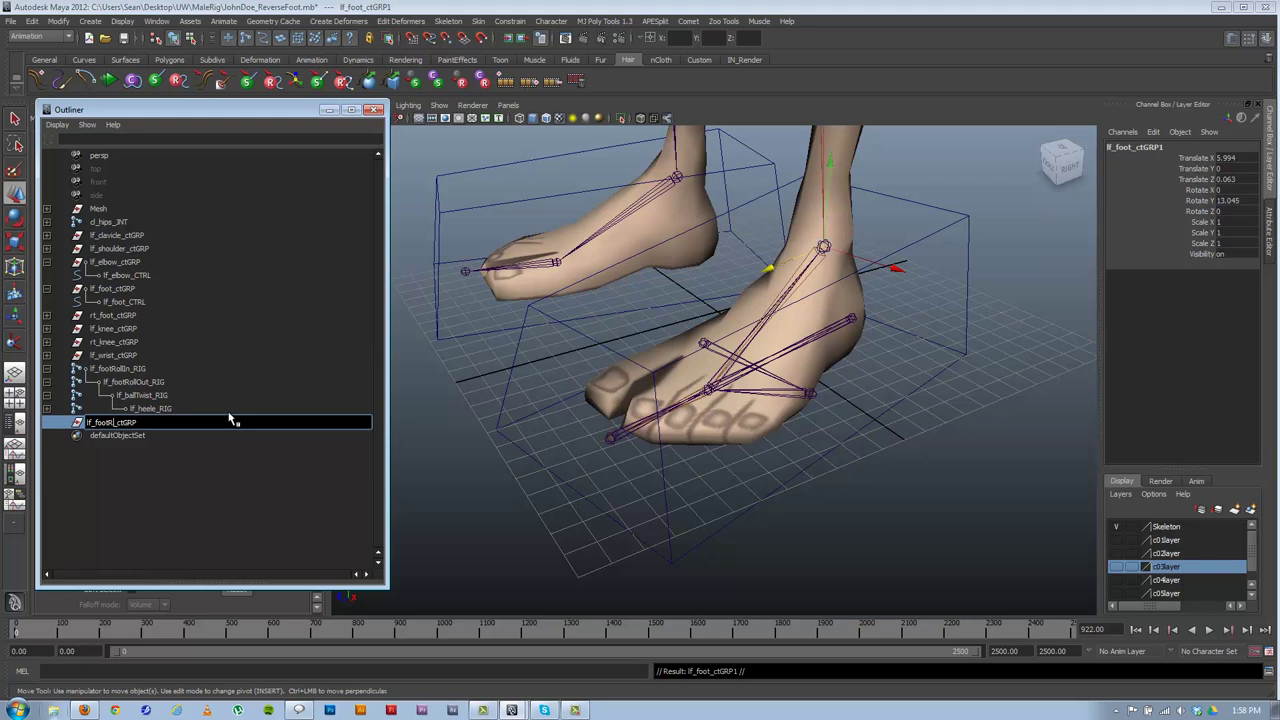
{"action": "key", "text": "Return"}
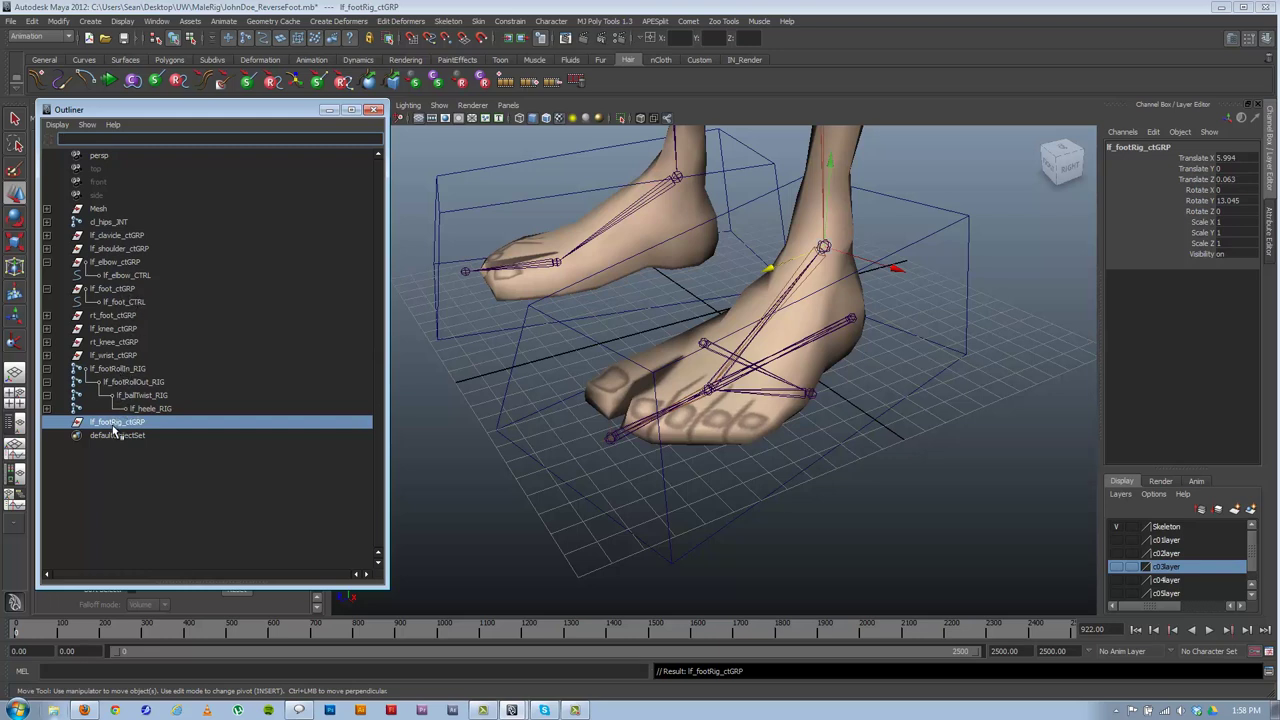
{"action": "left_click", "coordinate": [120, 369]}
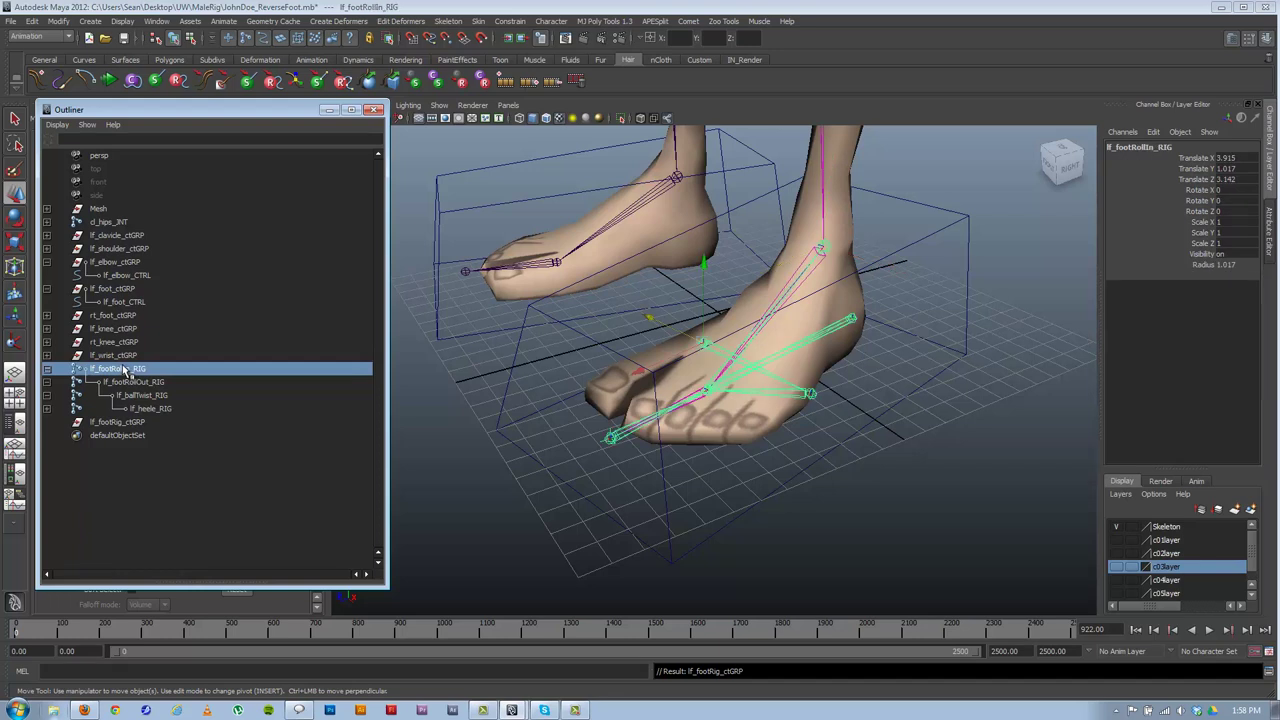
- Parent the lf_footRollIn_RIG joint chain under the lf_footRig_ctGRP group and select that group
{"action": "middle_click_drag", "start_coordinate": [124, 425], "coordinate": [124, 425]}
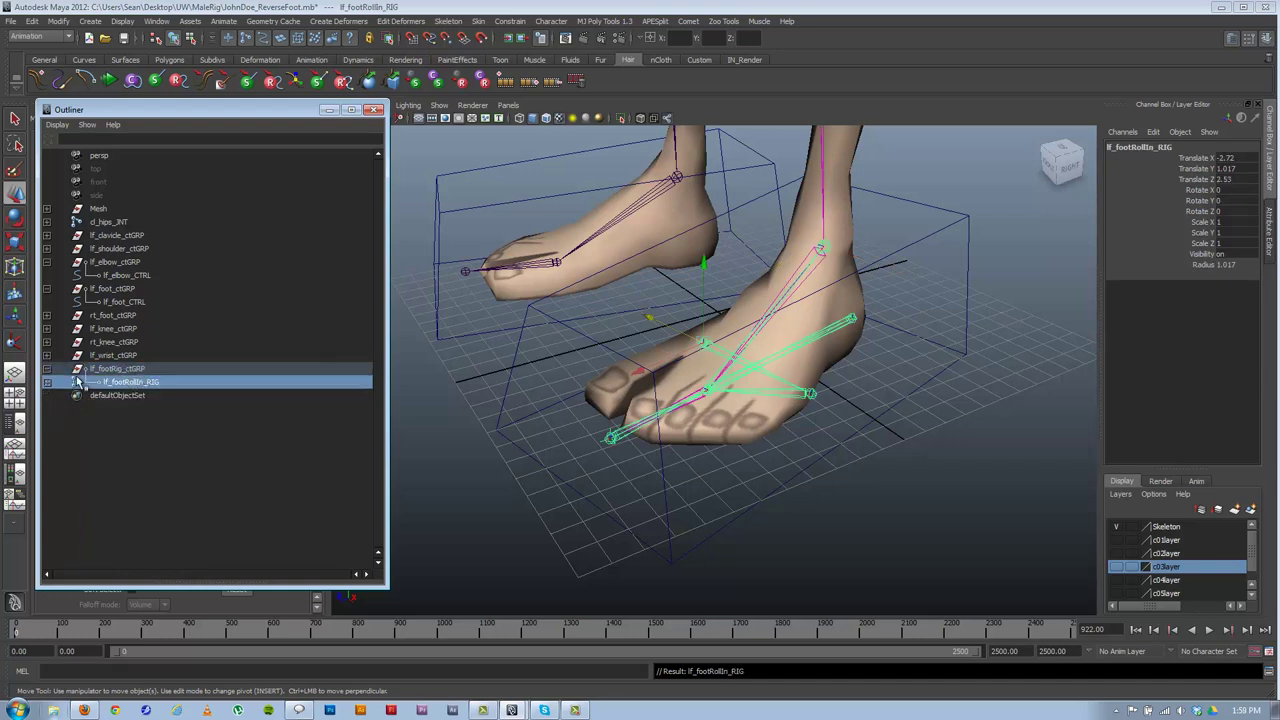
{"action": "left_click", "coordinate": [112, 369]}
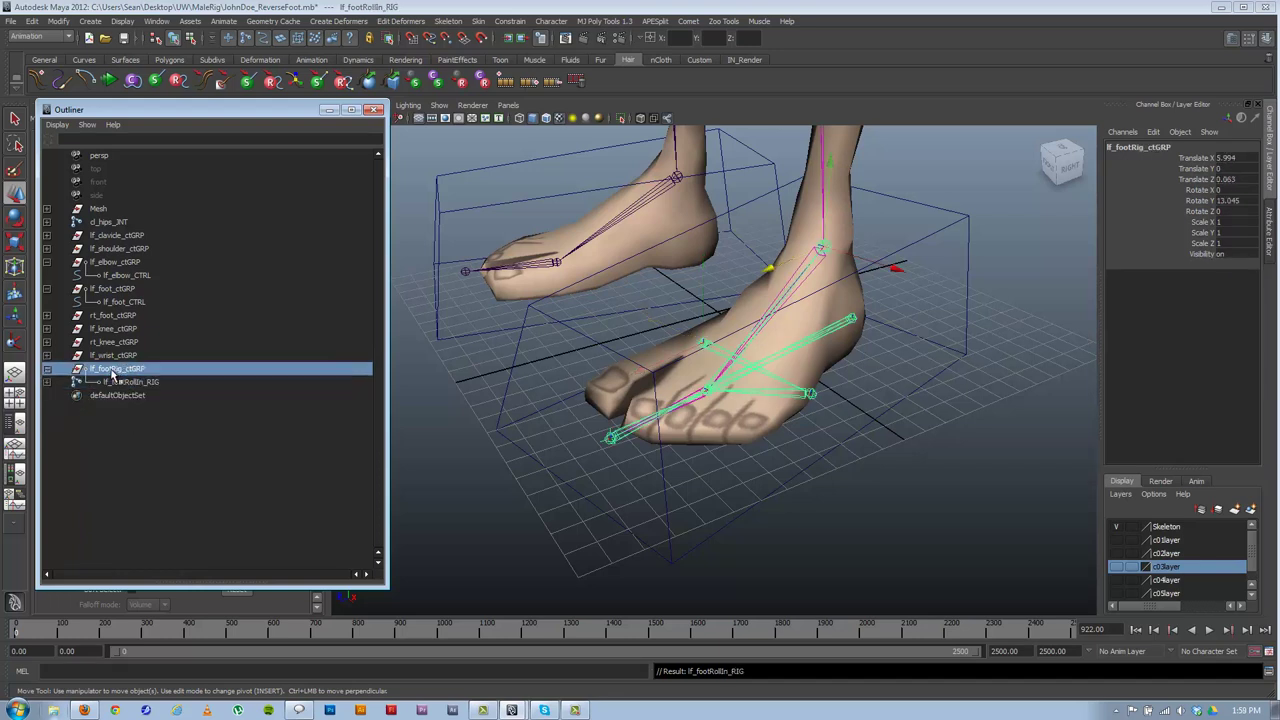
- Compare the transform channels and pivot of lf_footRig_ctGRP with those of lf_foot_ctGRP and lf_foot_CTRL
{"action": "left_click", "coordinate": [116, 290]}
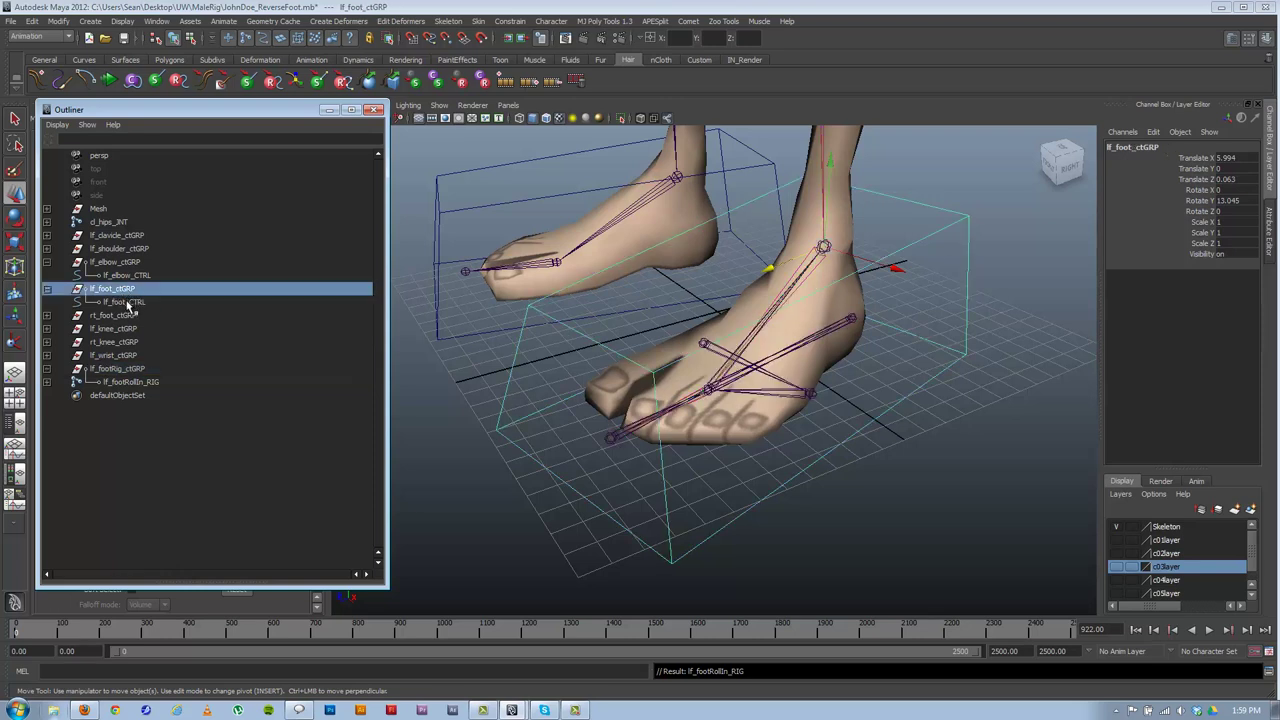
{"action": "left_click", "coordinate": [122, 303]}
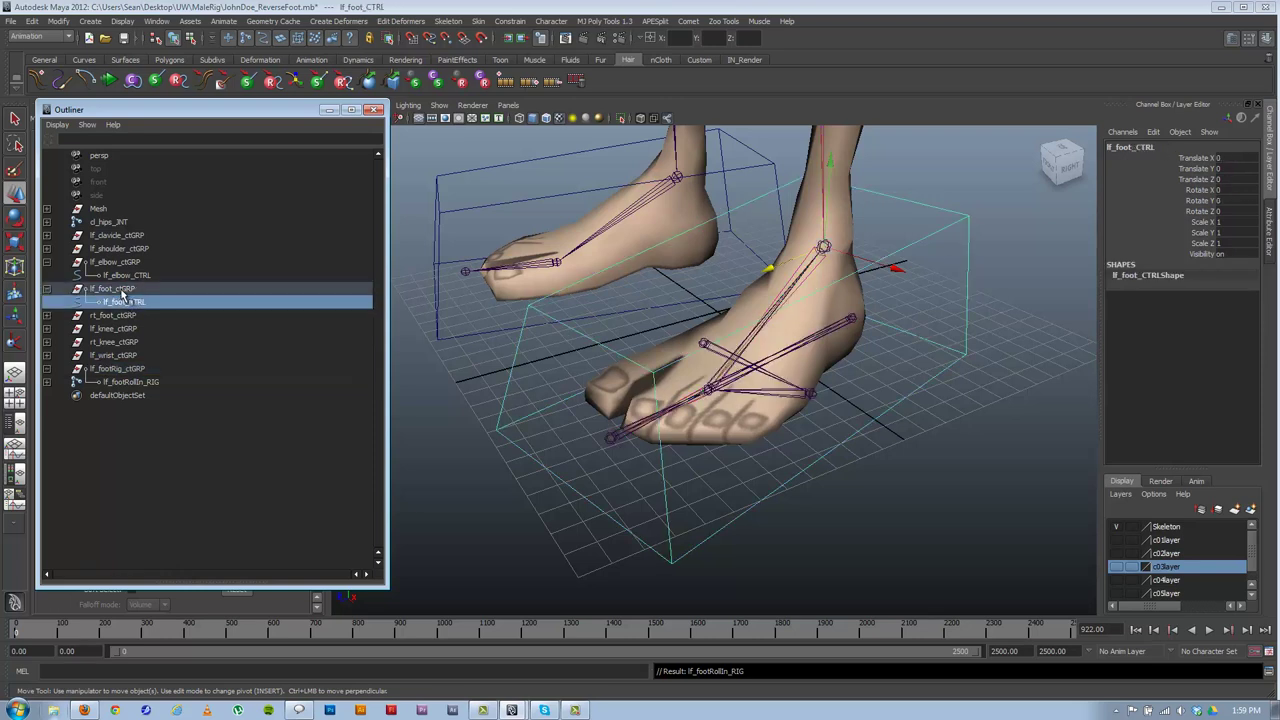
{"action": "left_click", "coordinate": [123, 291]}
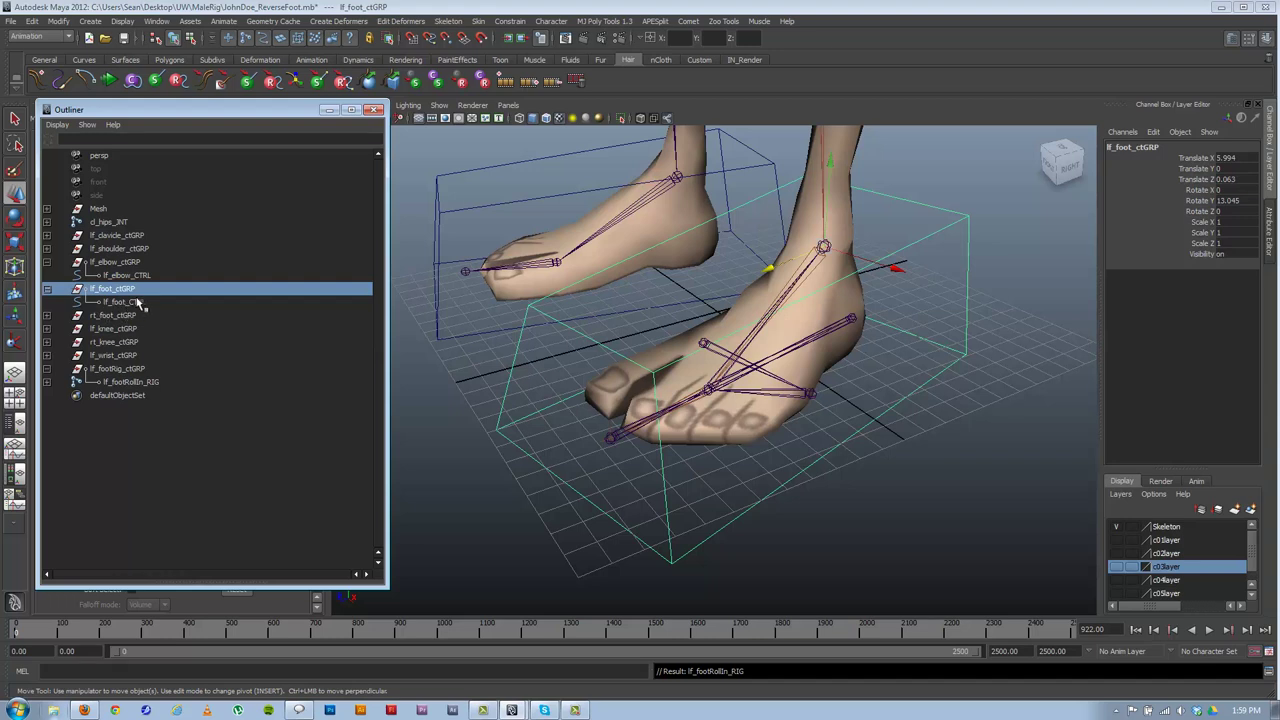
{"action": "left_click", "coordinate": [119, 369]}
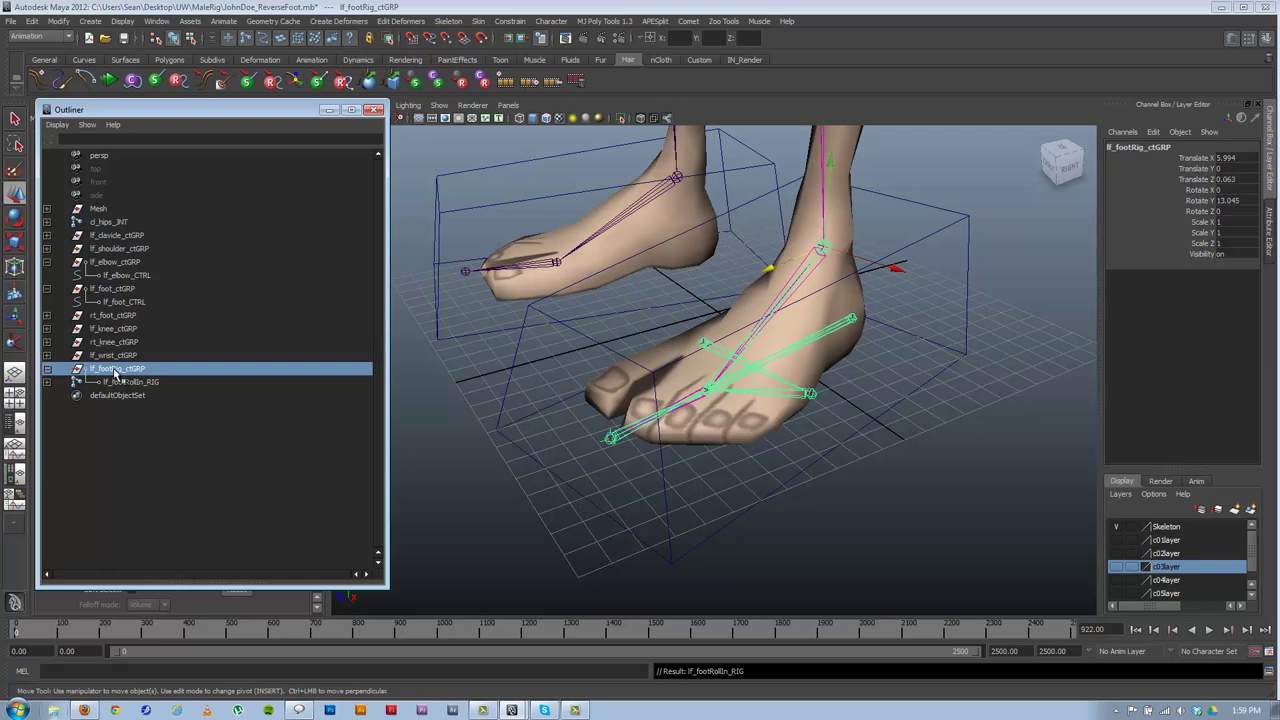
{"action": "left_click", "coordinate": [932, 231]}
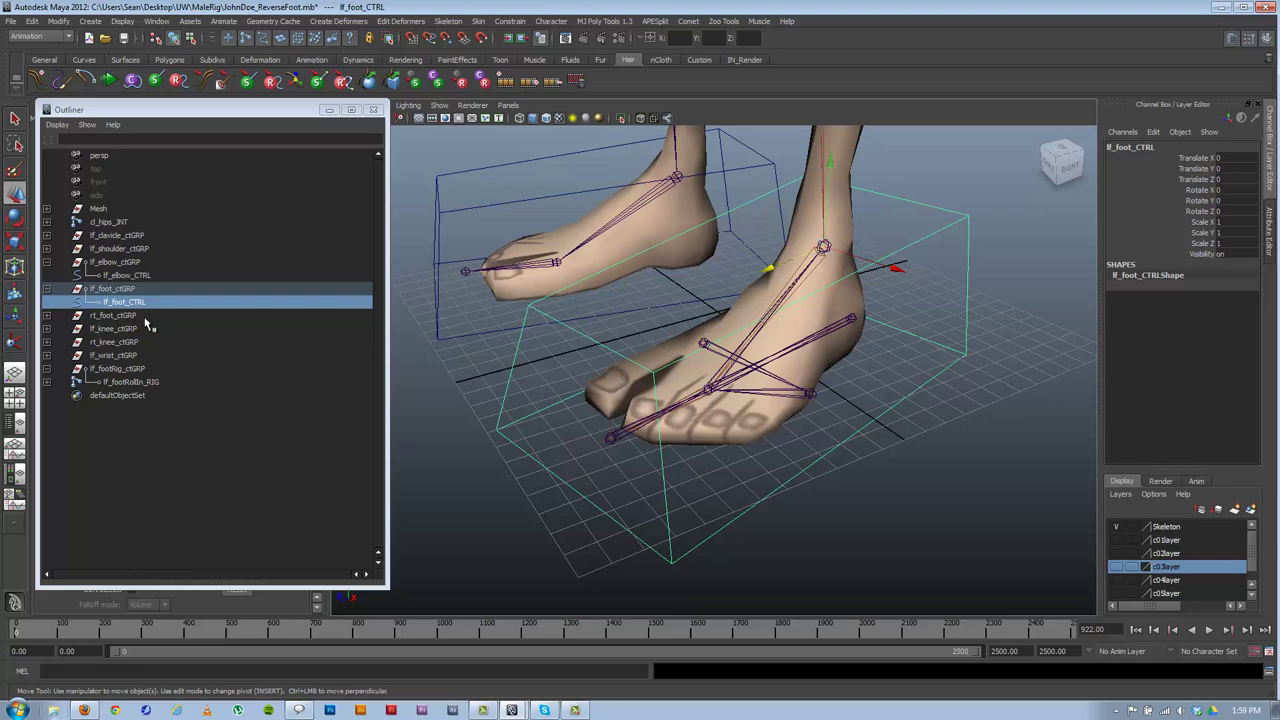
{"action": "left_click", "coordinate": [107, 369]}
{"action": "left_click", "coordinate": [118, 289]}
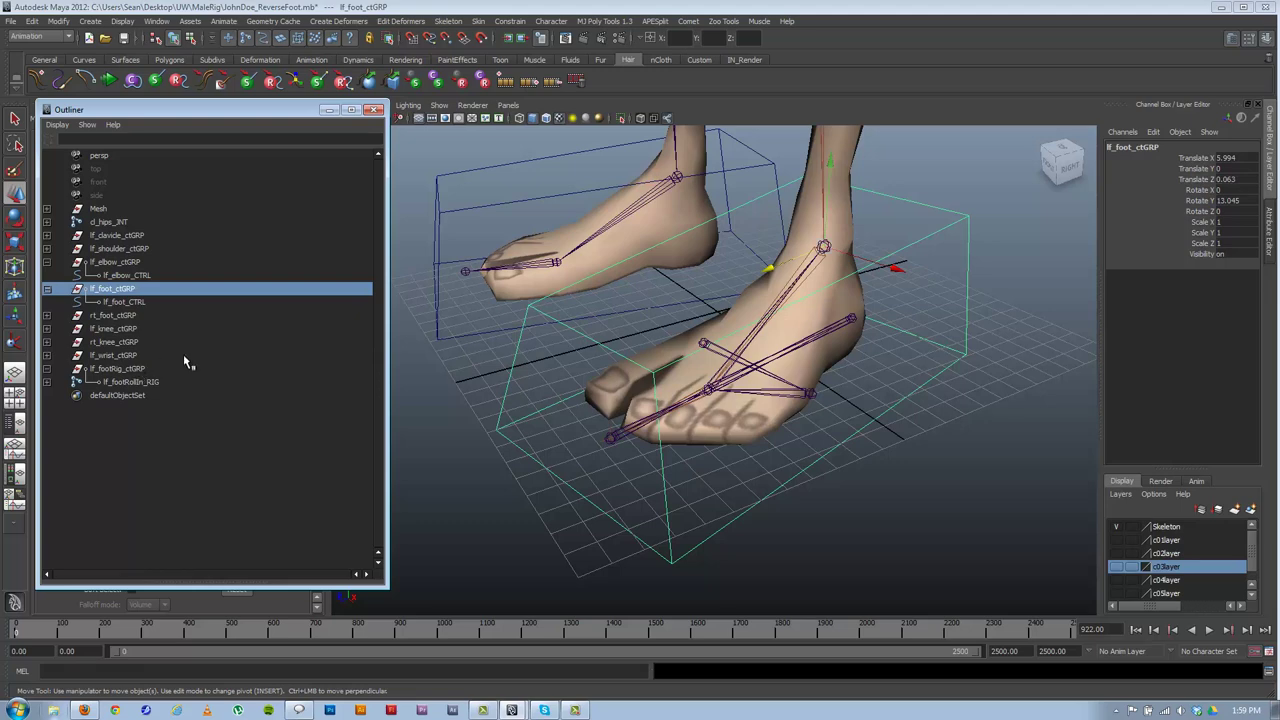
{"action": "left_click", "coordinate": [131, 370]}
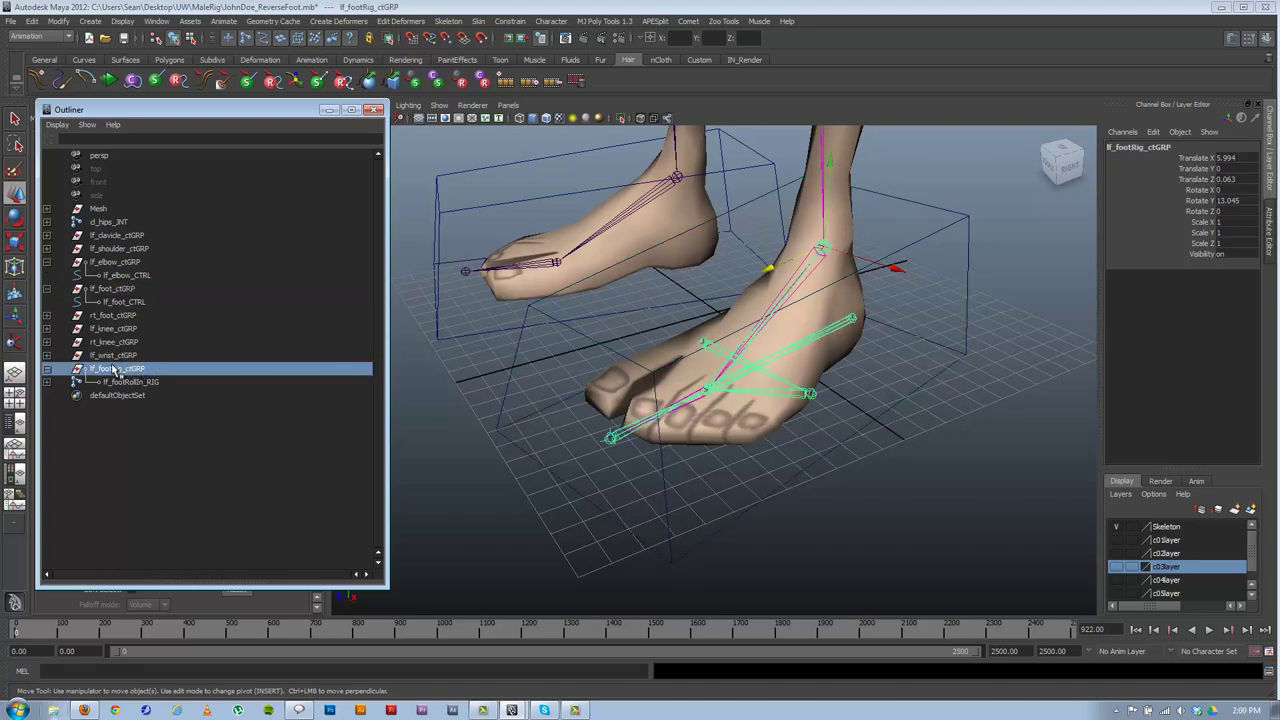
{"action": "left_click", "coordinate": [113, 290]}
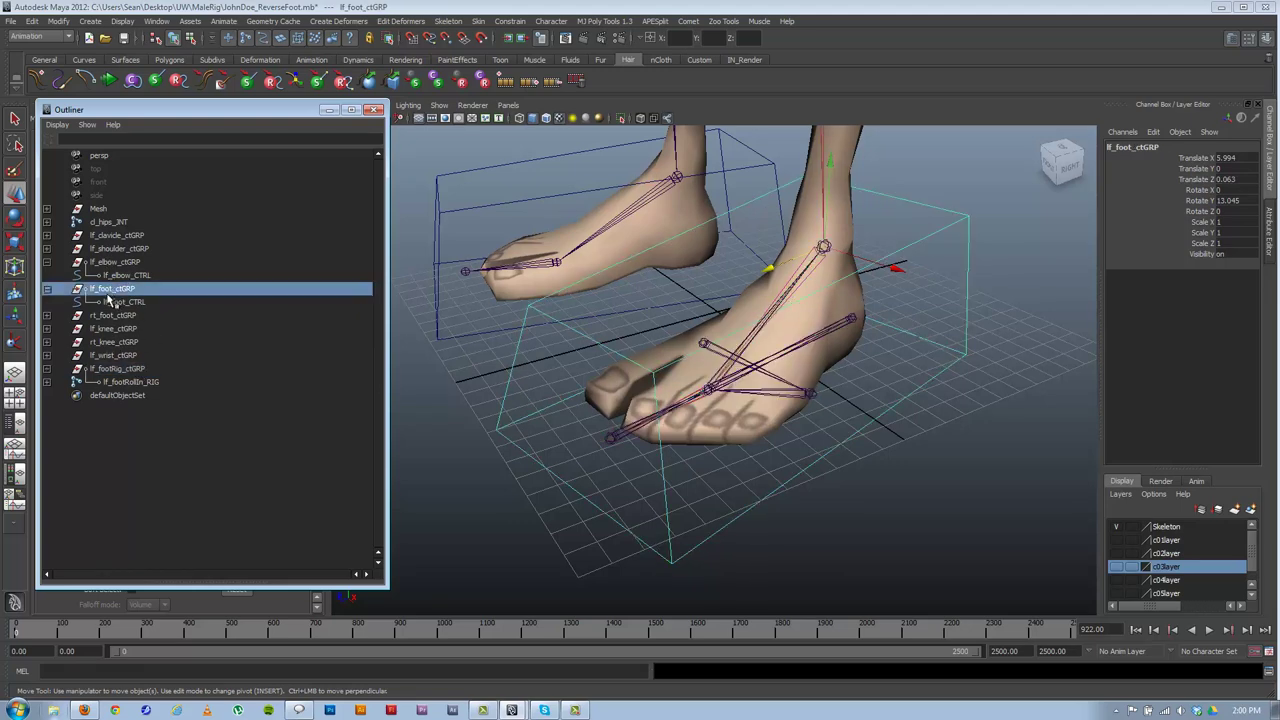
{"action": "left_click", "coordinate": [124, 370]}
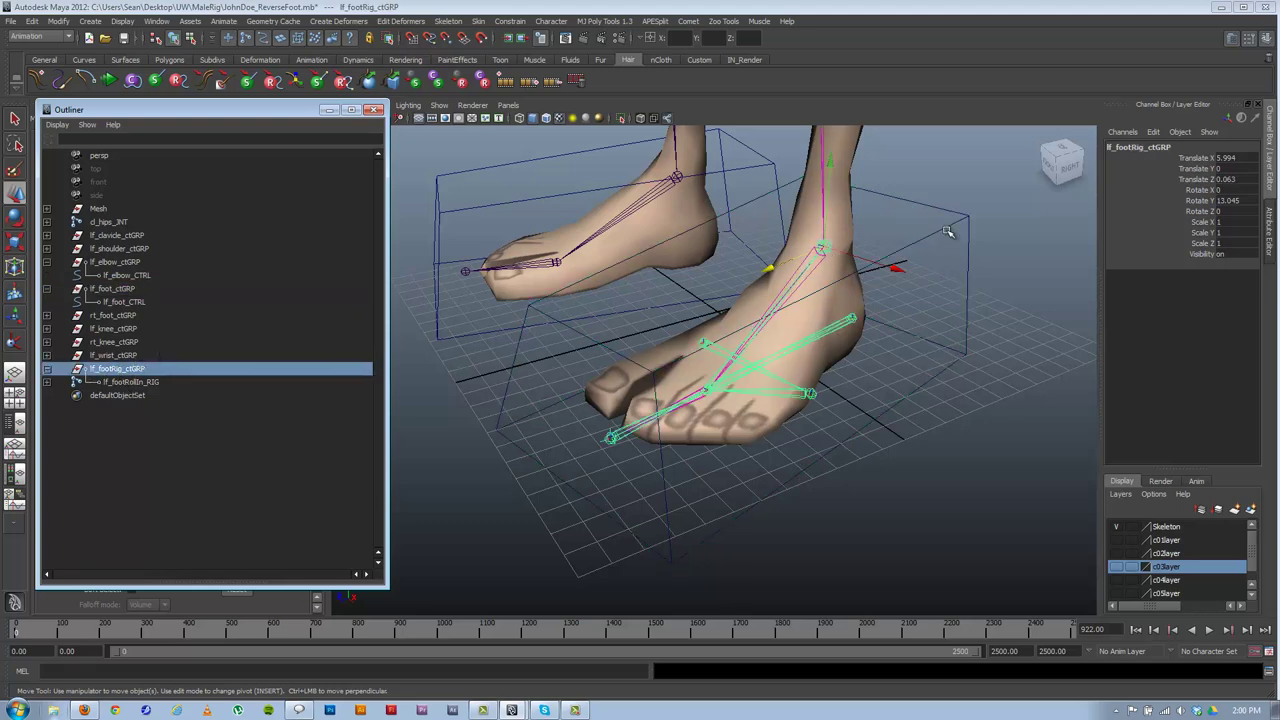
- Parent-constrain lf_footRig_ctGRP to lf_foot_CTRL and check the group's constrained translate and rotate channels
{"action": "left_click", "coordinate": [124, 301]}
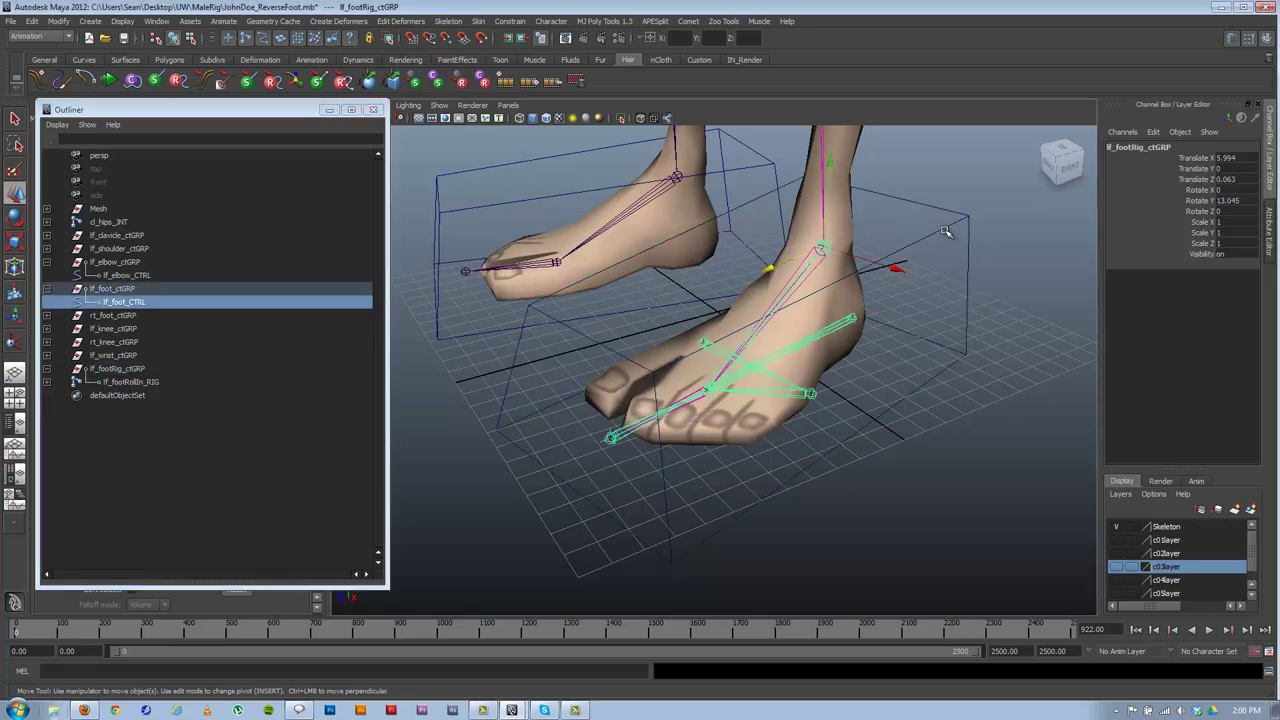
{"action": "left_click", "coordinate": [118, 370], "text": "ctrl"}
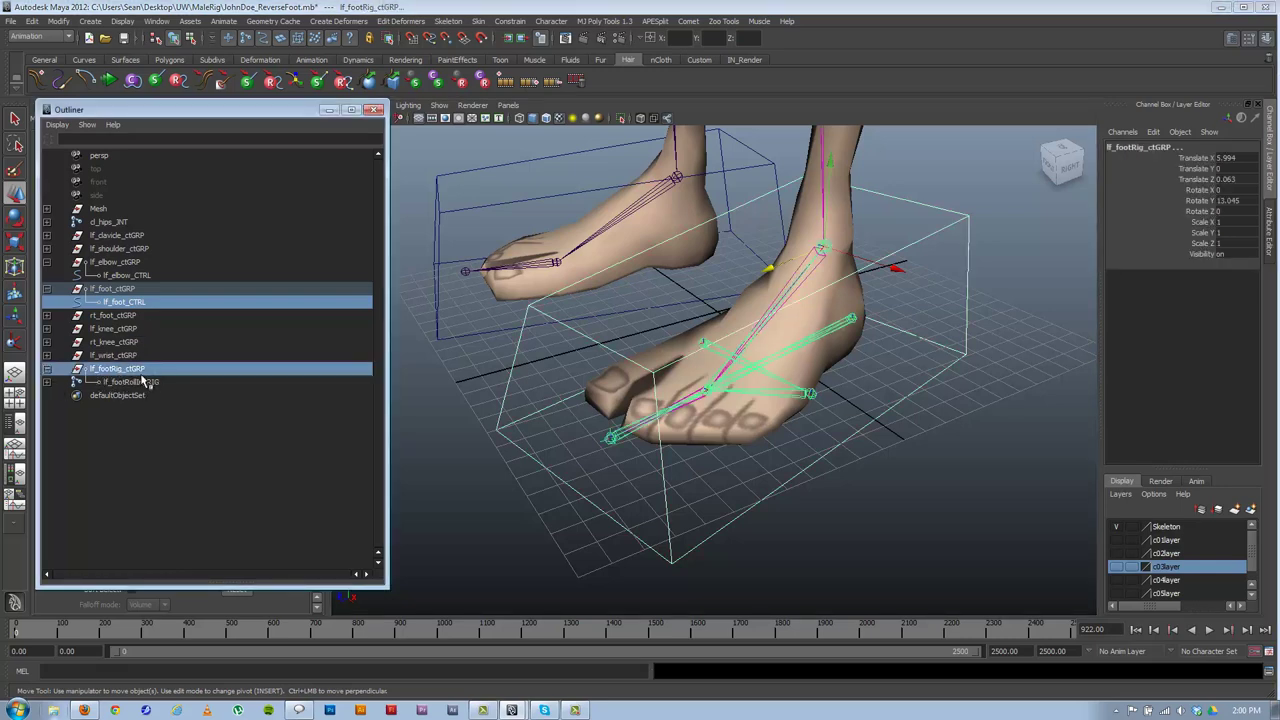
{"action": "left_click", "coordinate": [507, 22]}
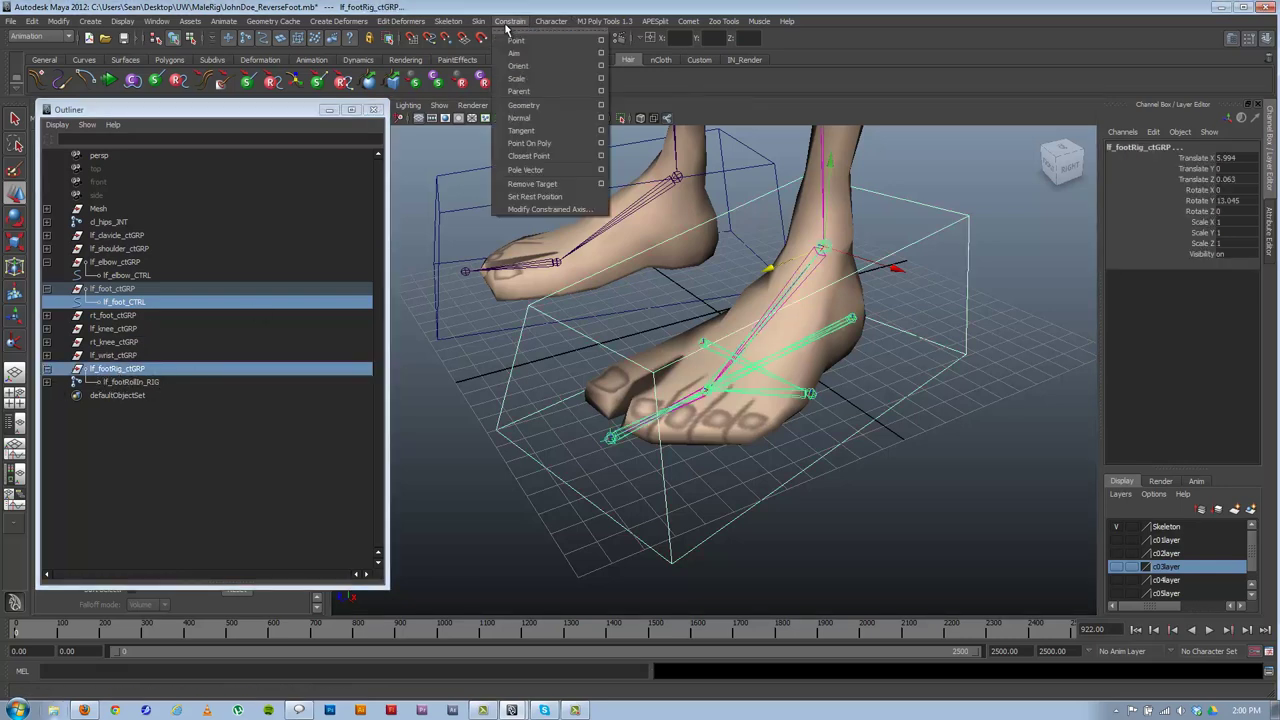
{"action": "left_click", "coordinate": [540, 93]}
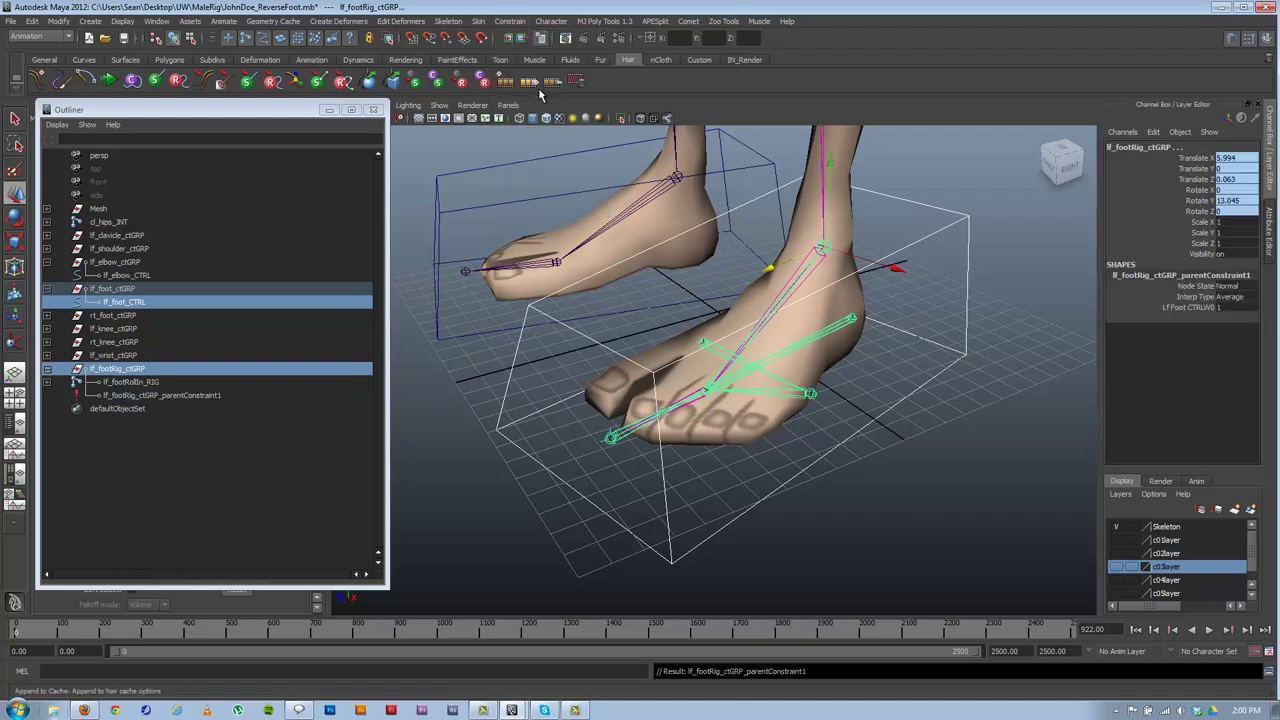
{"action": "left_click", "coordinate": [123, 370]}
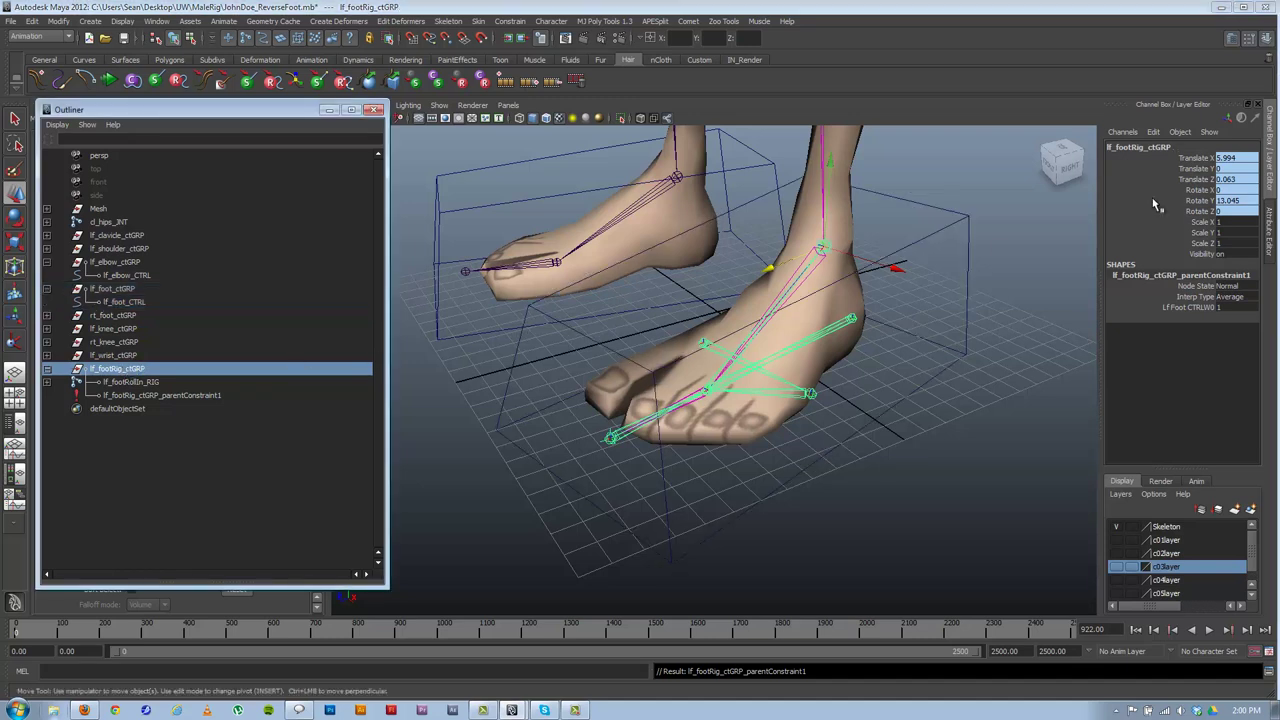
{"action": "left_click", "coordinate": [1226, 212], "text": "shift"}
- Test the parent constraint by moving lf_foot_CTRL backward about 20 units along Z, and undo the move
{"action": "left_click", "coordinate": [968, 250]}
{"action": "left_click_drag", "start_coordinate": [928, 298], "coordinate": [891, 306], "text": "alt"}
{"action": "right_click_drag", "start_coordinate": [891, 306], "coordinate": [772, 311], "text": "alt"}
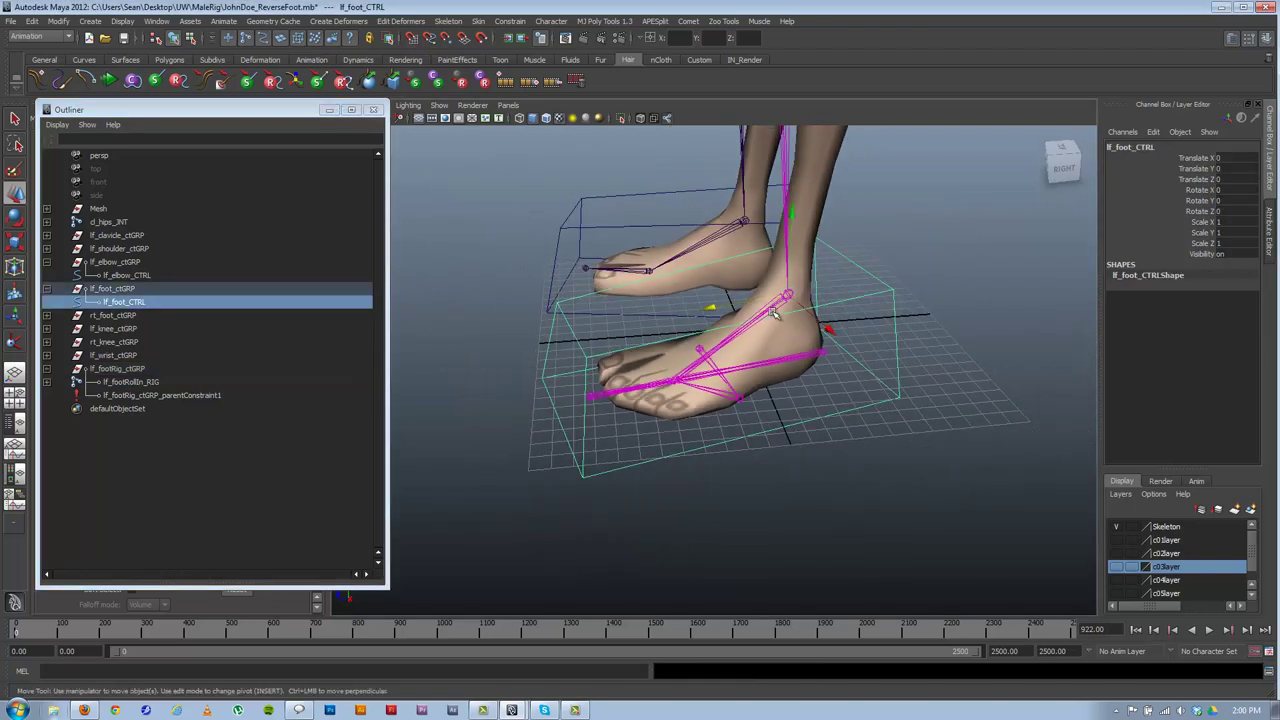
{"action": "left_click_drag", "start_coordinate": [712, 308], "coordinate": [1054, 328]}
{"action": "right_click_drag", "start_coordinate": [1054, 328], "coordinate": [794, 342], "text": "alt"}
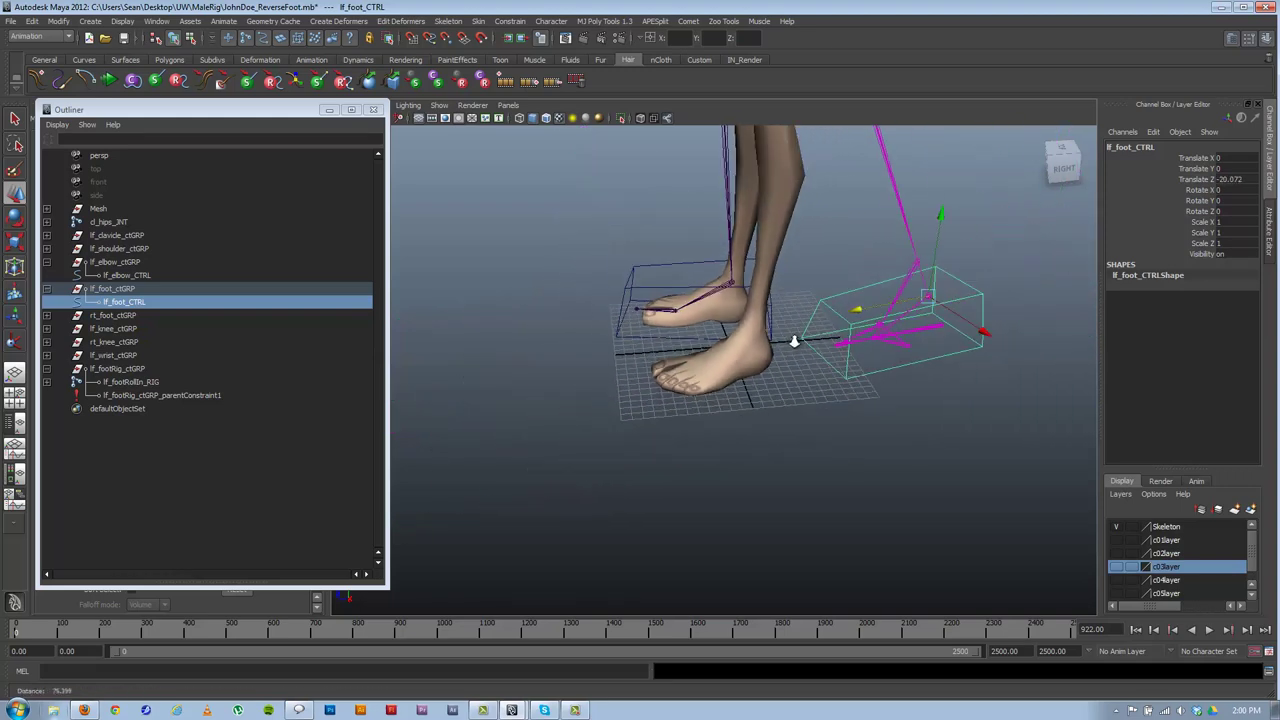
{"action": "key", "text": "ctrl+z"}
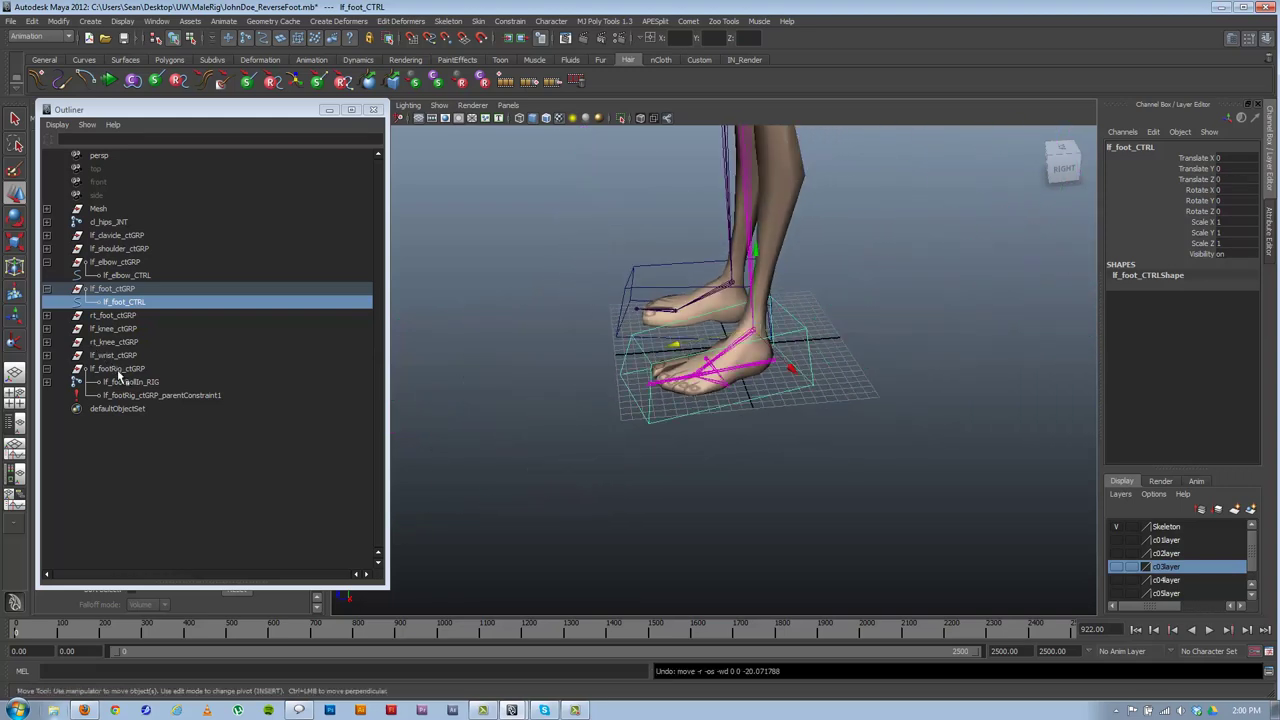
- Collapse lf_footRig_ctGRP in the hierarchy and hide the group
{"action": "left_click", "coordinate": [47, 369]}
{"action": "left_click", "coordinate": [124, 369]}
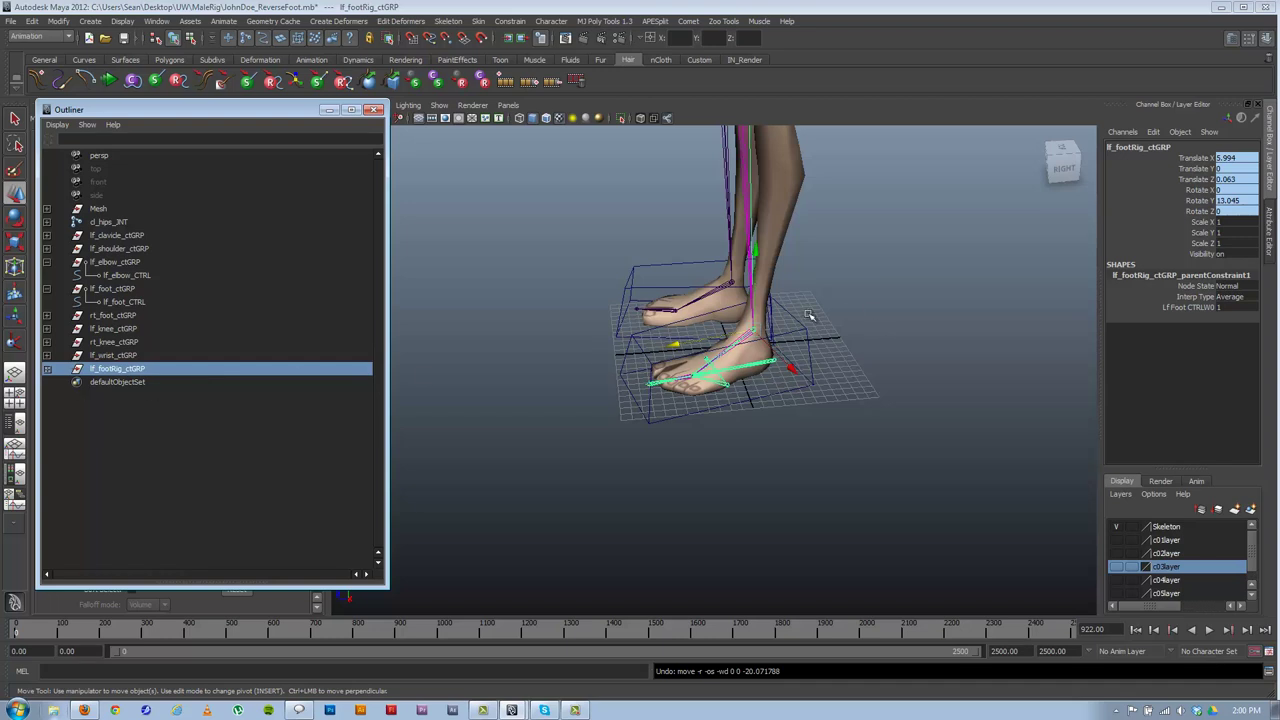
{"action": "key", "text": "ctrl+g"}
{"action": "key", "text": "ctrl+z"}
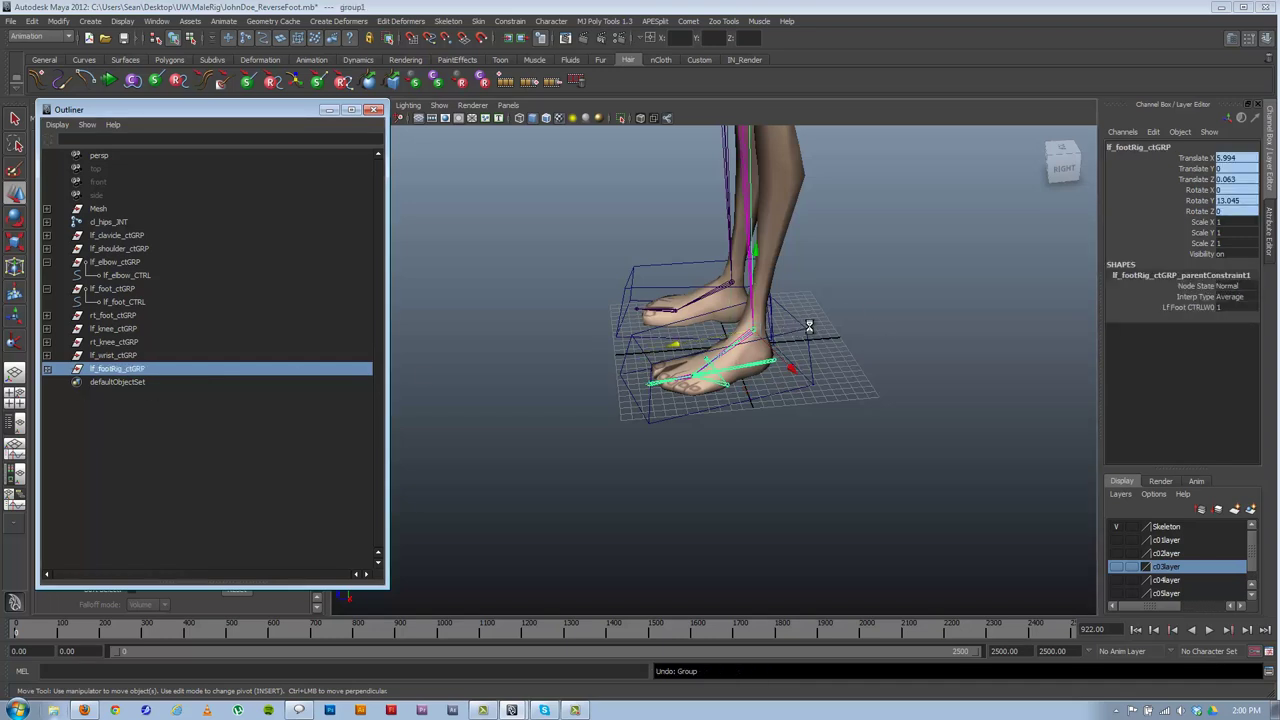
{"action": "left_click", "coordinate": [798, 330]}
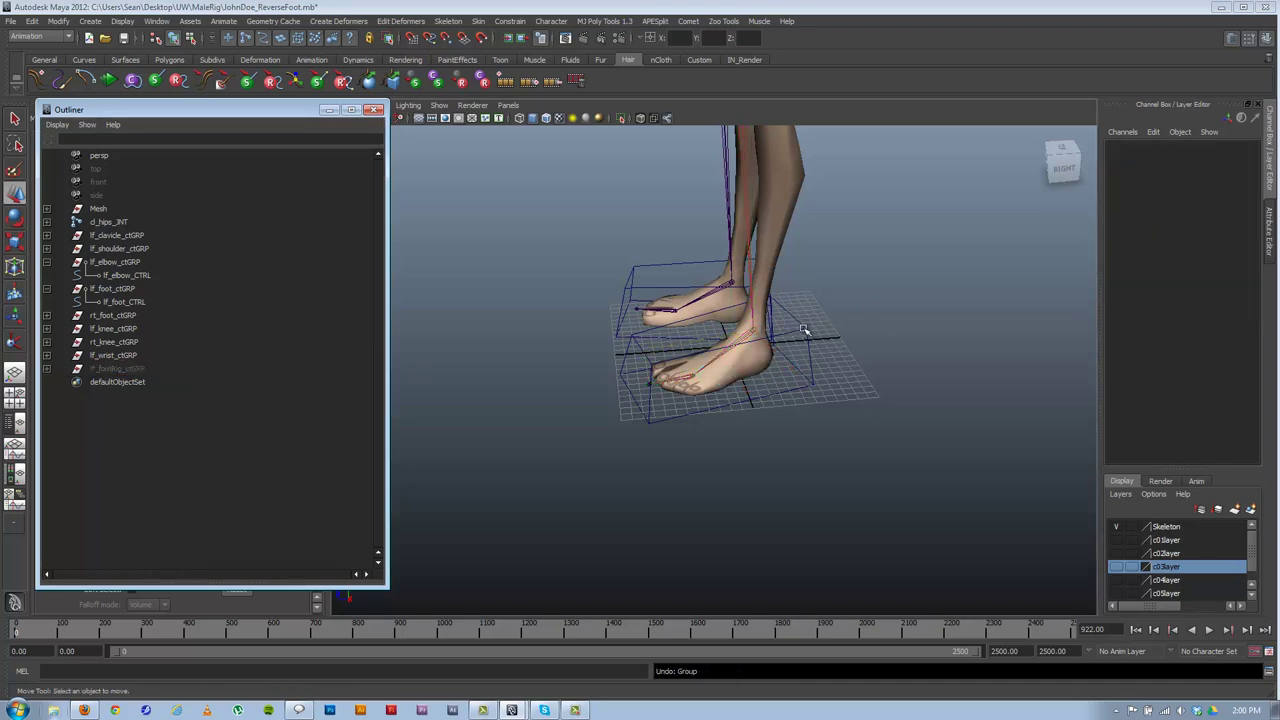
- Test moving lf_foot_CTRL backward about 29 units along Z with the reverse foot rig hidden, and undo the move
{"action": "left_click", "coordinate": [757, 333]}
{"action": "left_click_drag", "start_coordinate": [757, 333], "coordinate": [929, 329]}
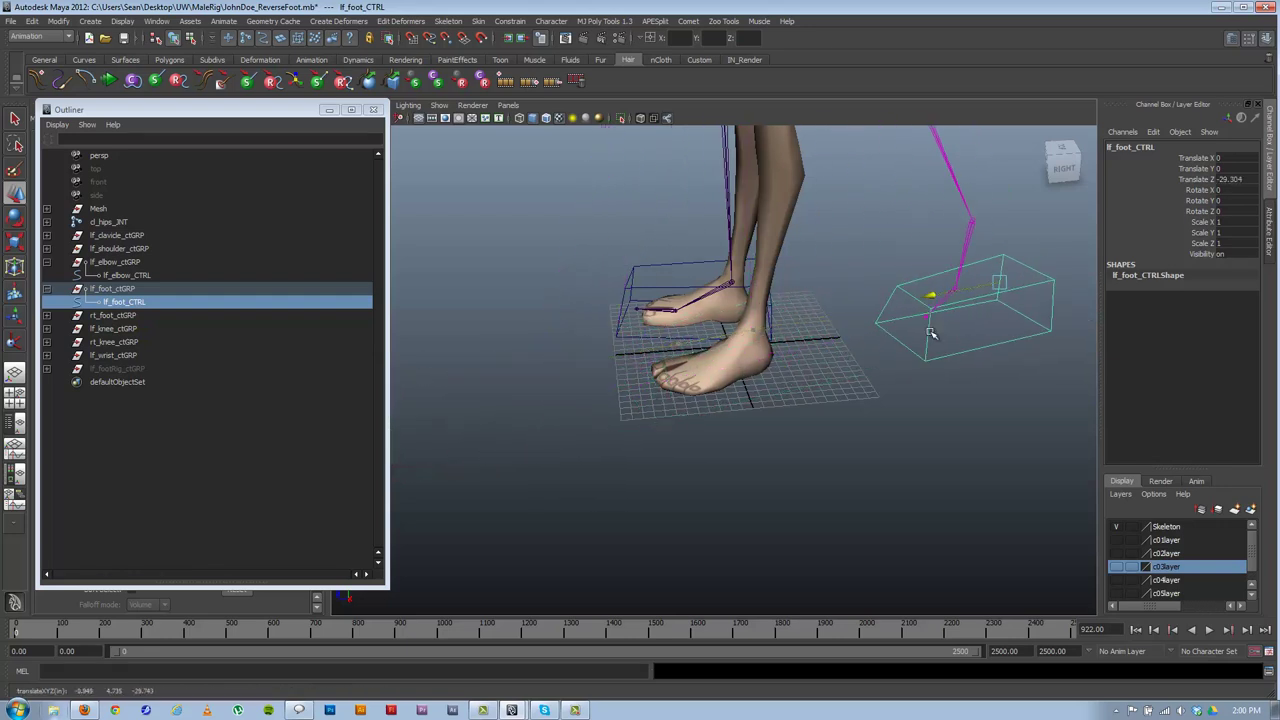
{"action": "key", "text": "ctrl+z"}
{"action": "left_click_drag", "start_coordinate": [708, 242], "coordinate": [780, 200], "text": "alt"}
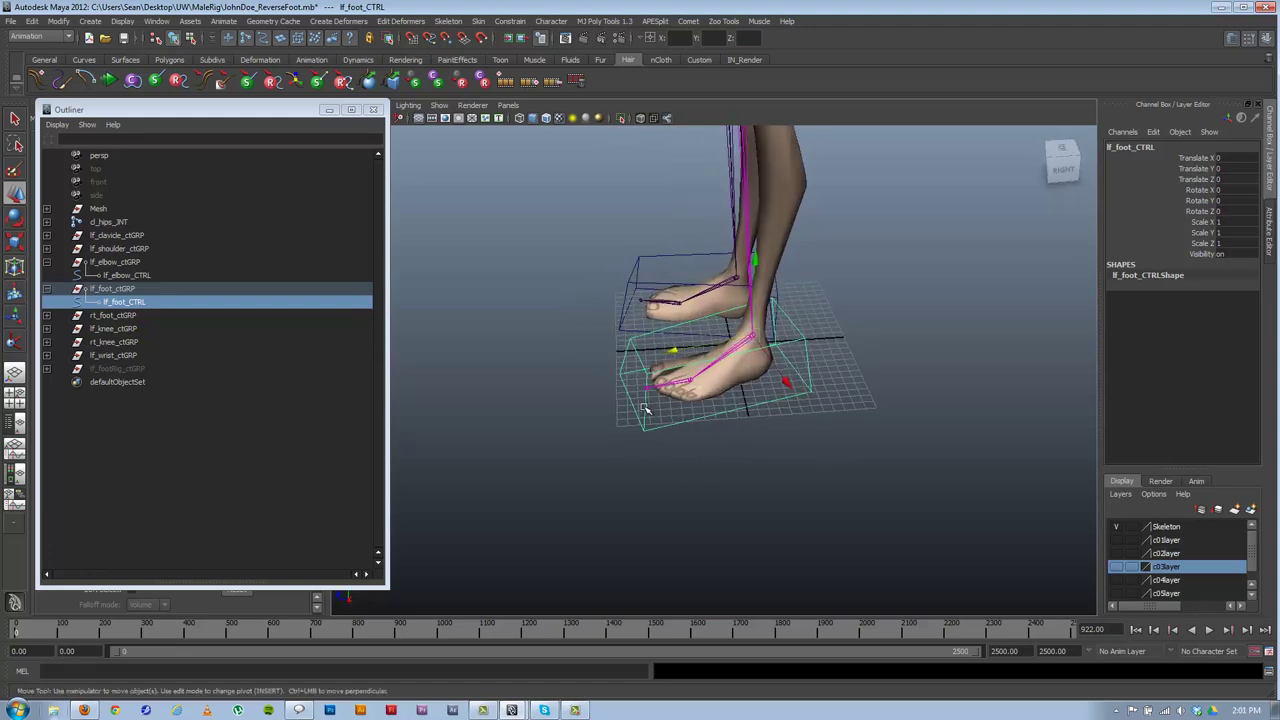
{"action": "left_click_drag", "start_coordinate": [672, 411], "coordinate": [688, 405], "text": "alt"}
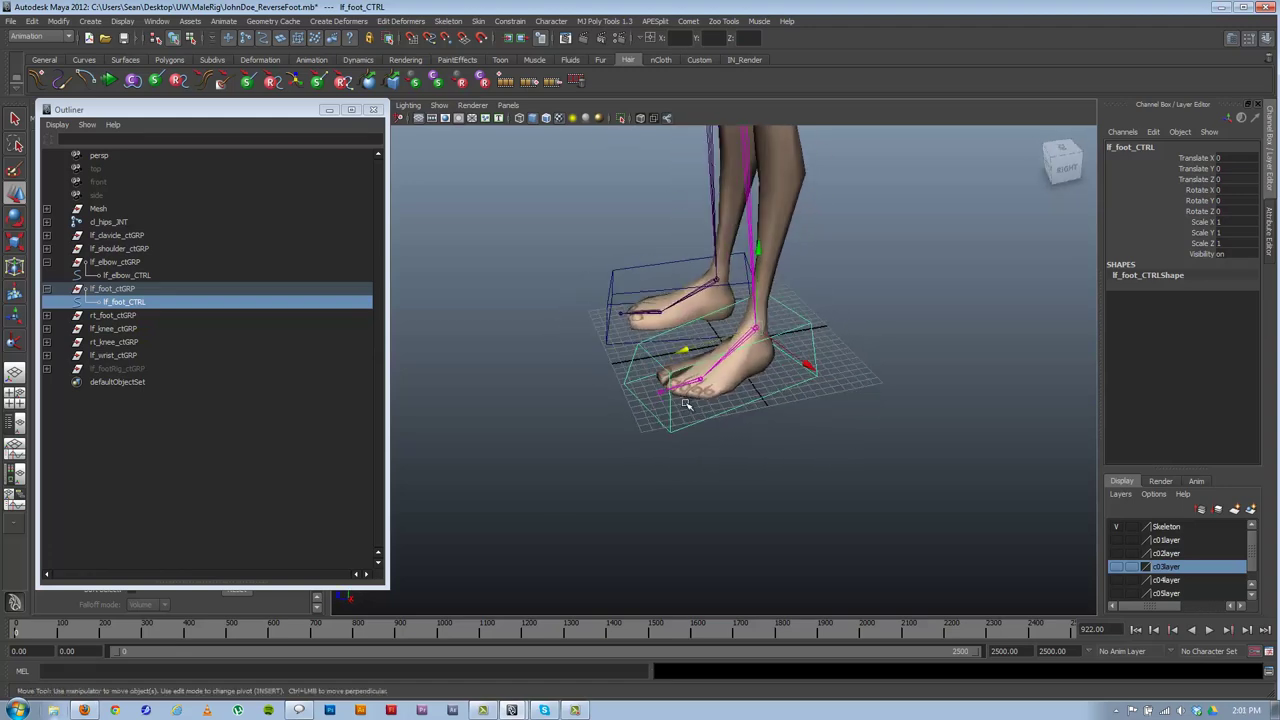
- Show all hidden objects again, expand and select lf_footRig_ctGRP, and examine its reverse foot joints up close
{"action": "left_click", "coordinate": [47, 369]}
{"action": "left_click", "coordinate": [125, 369]}
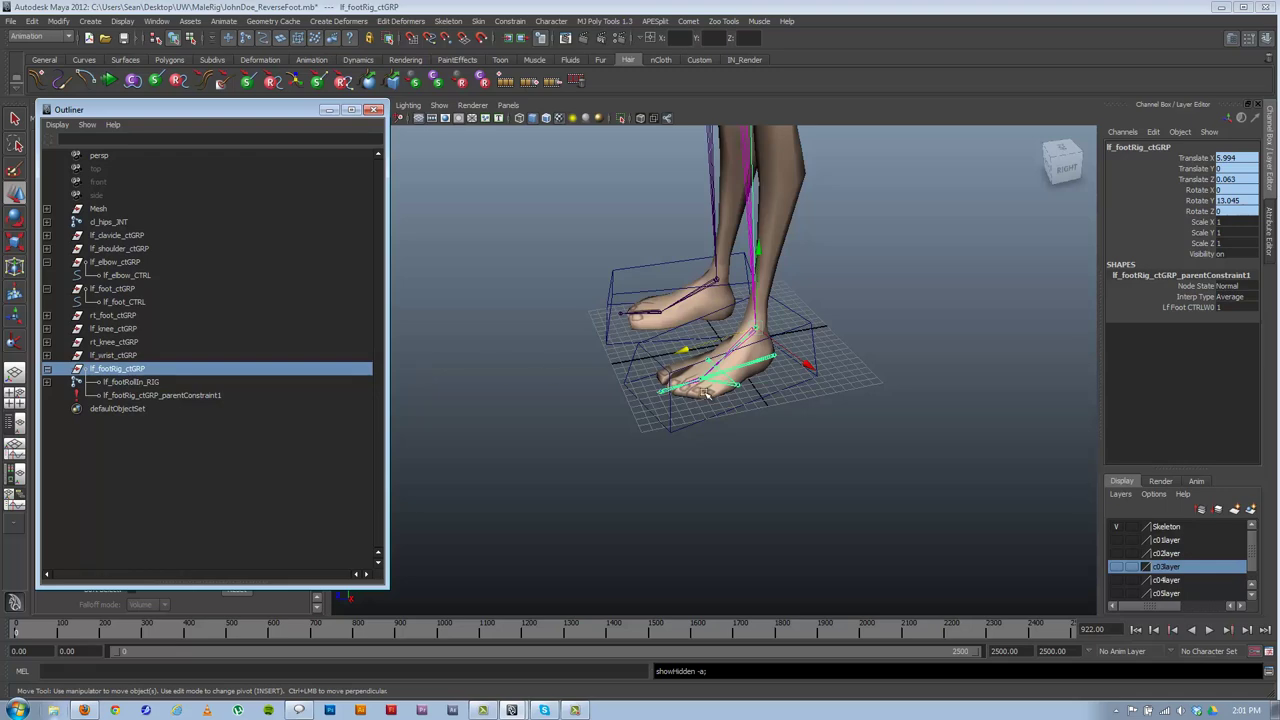
{"action": "right_click_drag", "start_coordinate": [417, 371], "coordinate": [942, 425], "text": "alt"}
{"action": "left_click_drag", "start_coordinate": [942, 425], "coordinate": [900, 296], "text": "alt"}
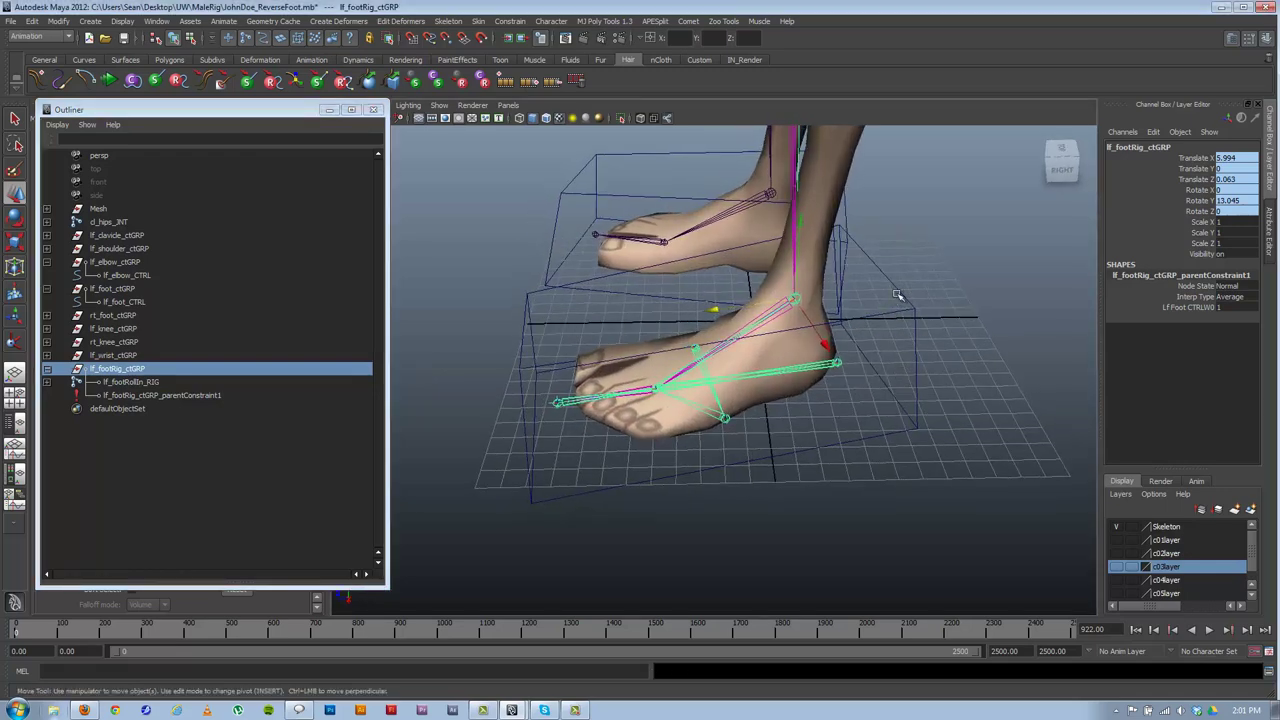
{"action": "left_click_drag", "start_coordinate": [737, 388], "coordinate": [704, 396], "text": "alt"}
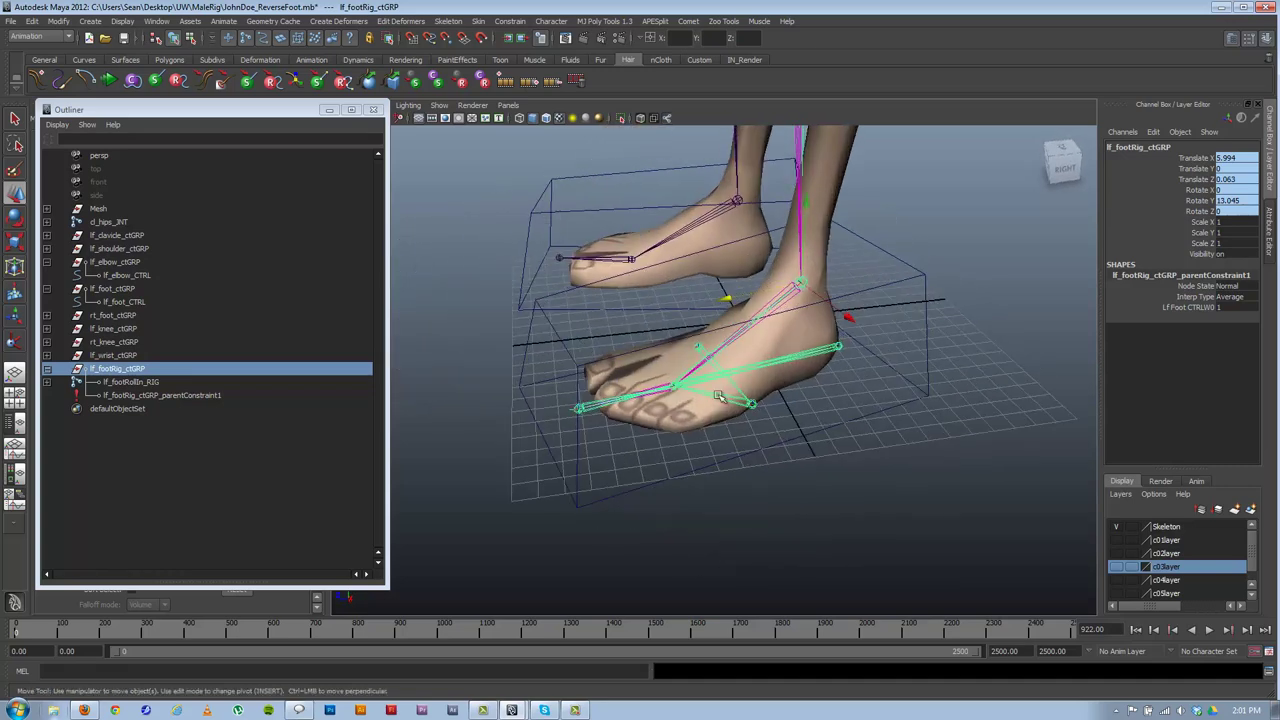
- Add a keyable float attribute named toeTap to both lf_foot_CTRL and rt_foot_CTRL
{"action": "left_click", "coordinate": [989, 255]}
{"action": "left_click", "coordinate": [921, 274]}
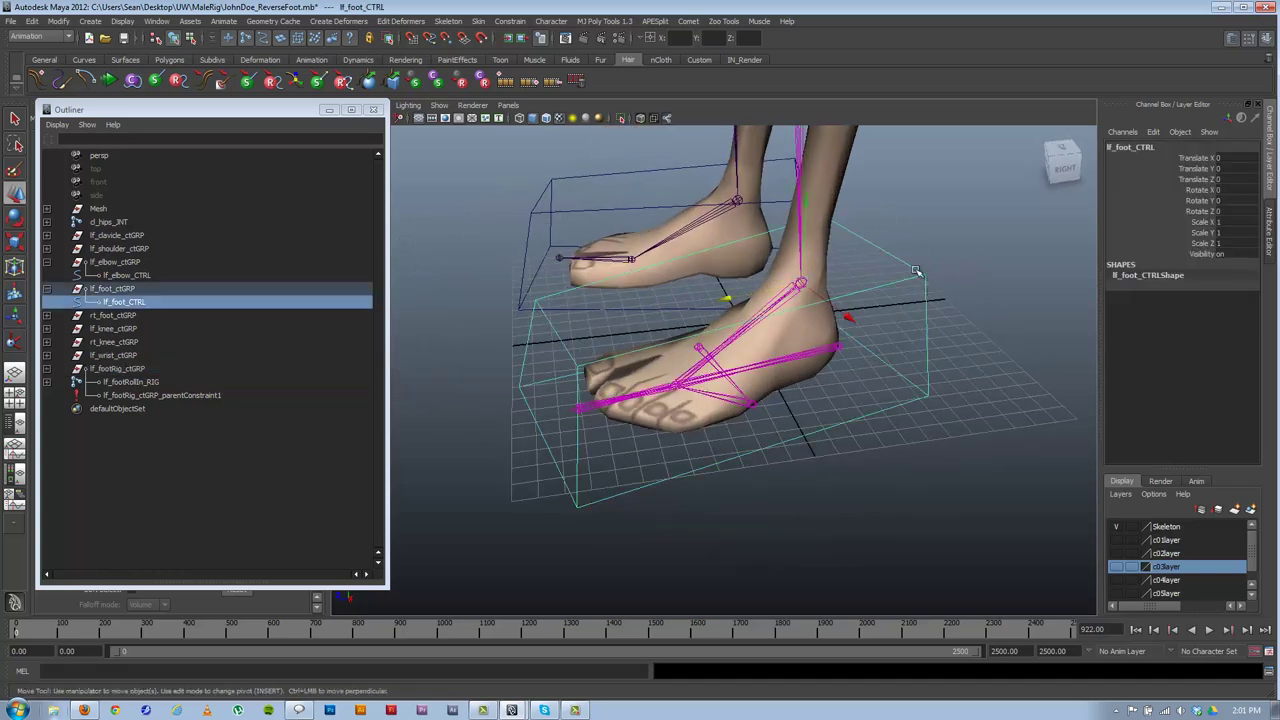
{"action": "left_click", "coordinate": [530, 221], "text": "shift"}
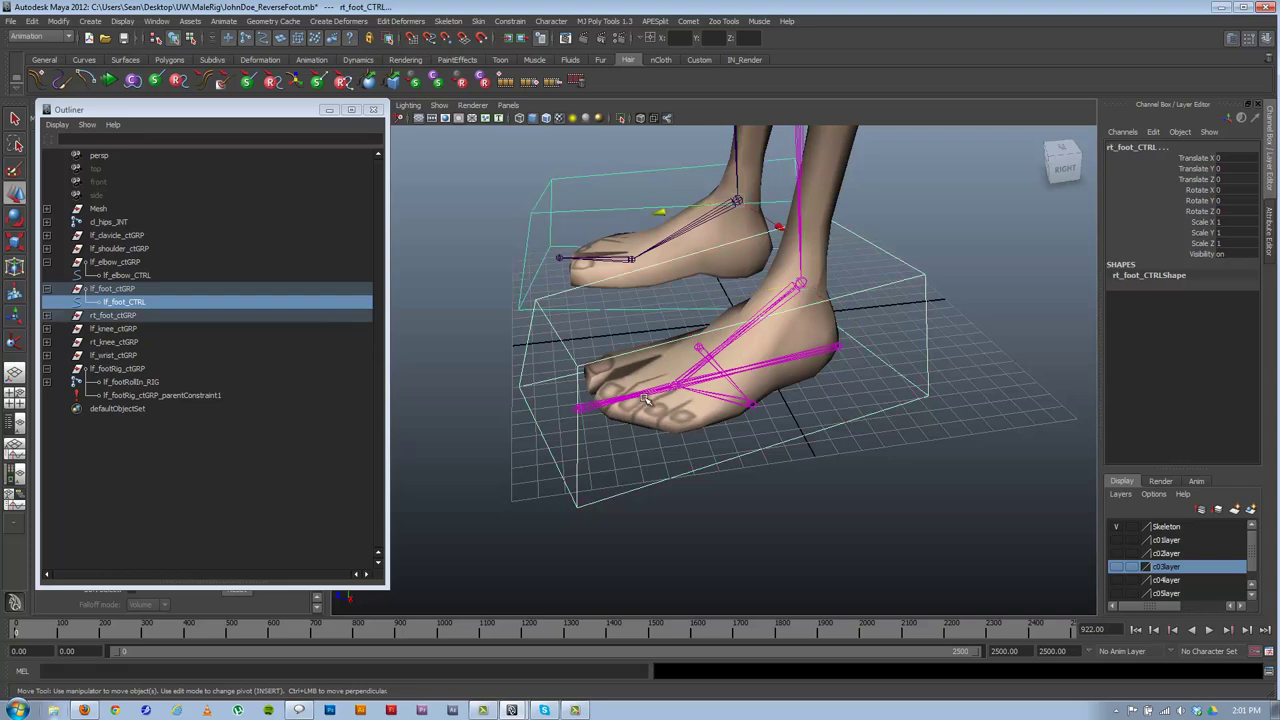
{"action": "left_click_drag", "start_coordinate": [653, 353], "coordinate": [696, 349], "text": "alt"}
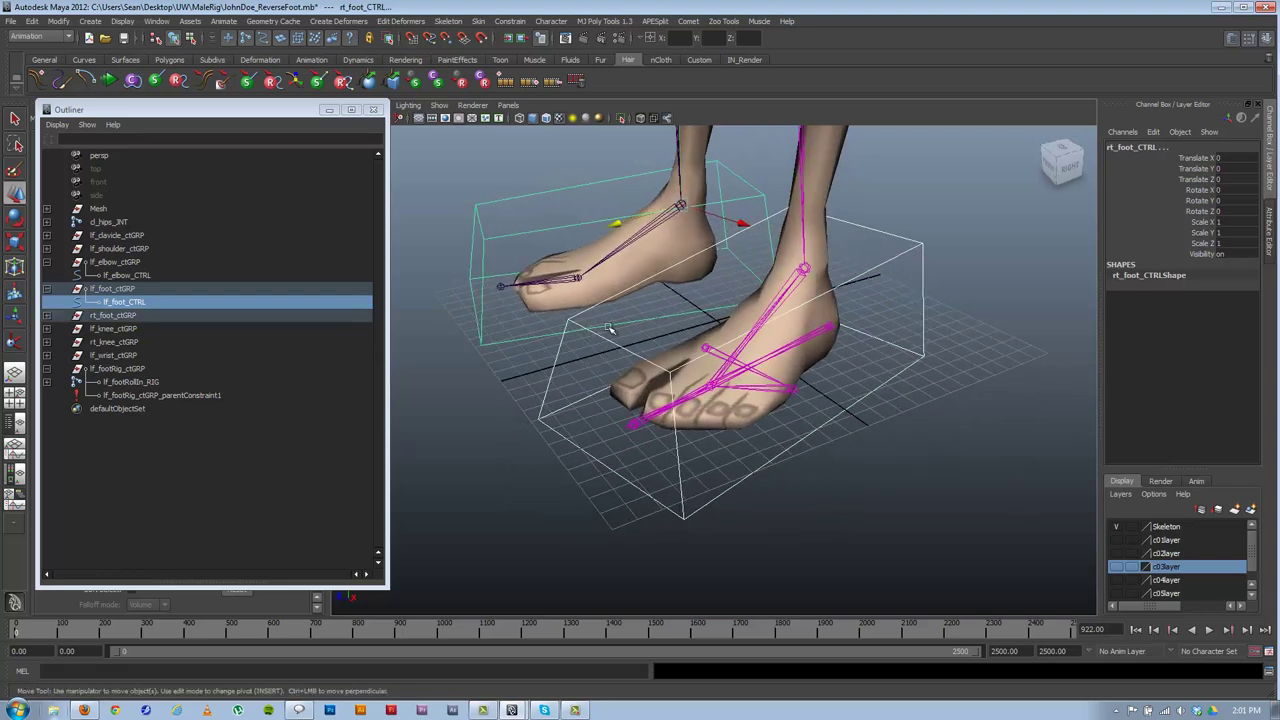
{"action": "left_click", "coordinate": [58, 21]}
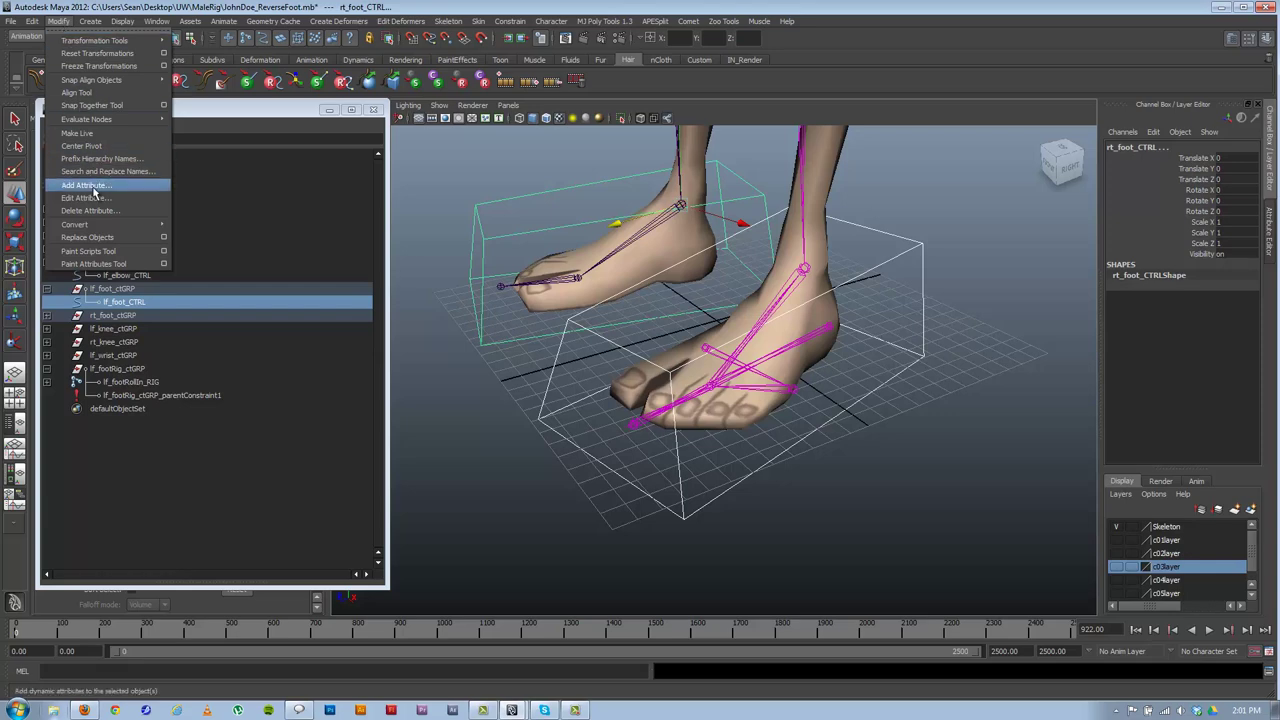
{"action": "left_click", "coordinate": [86, 185]}
{"action": "left_click", "coordinate": [576, 291]}
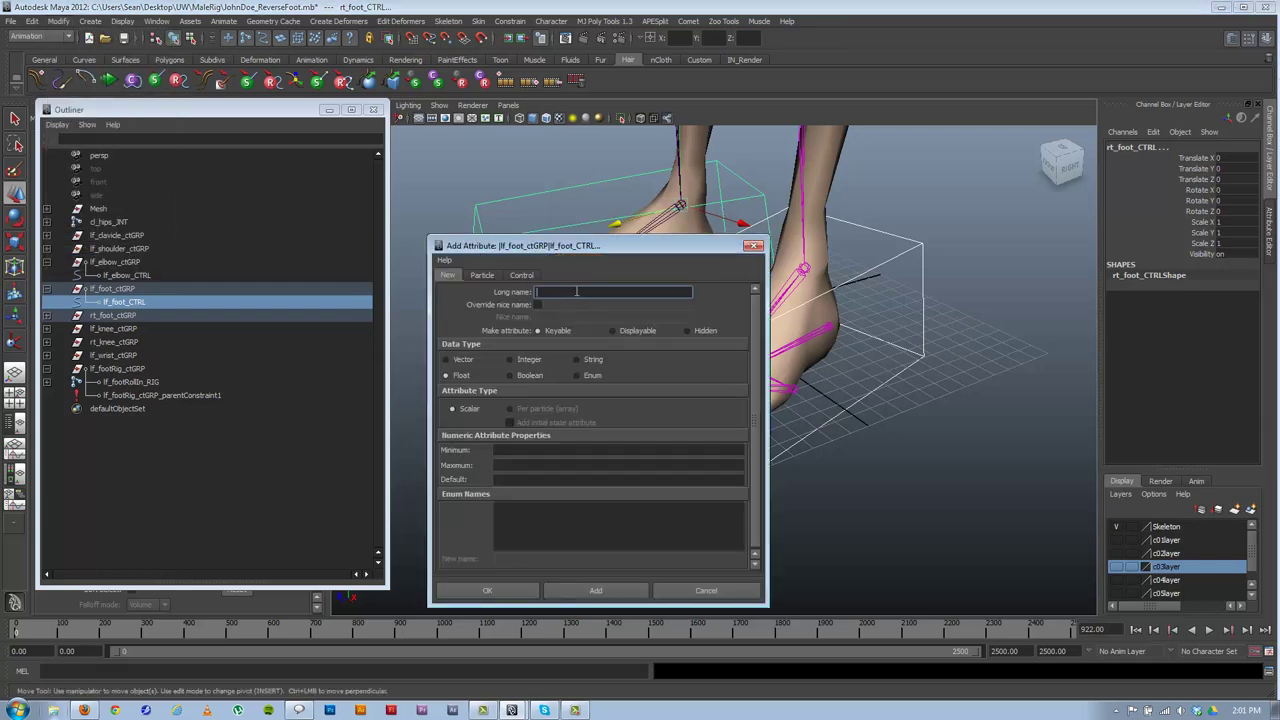
{"action": "left_click_drag", "start_coordinate": [588, 253], "coordinate": [392, 219]}
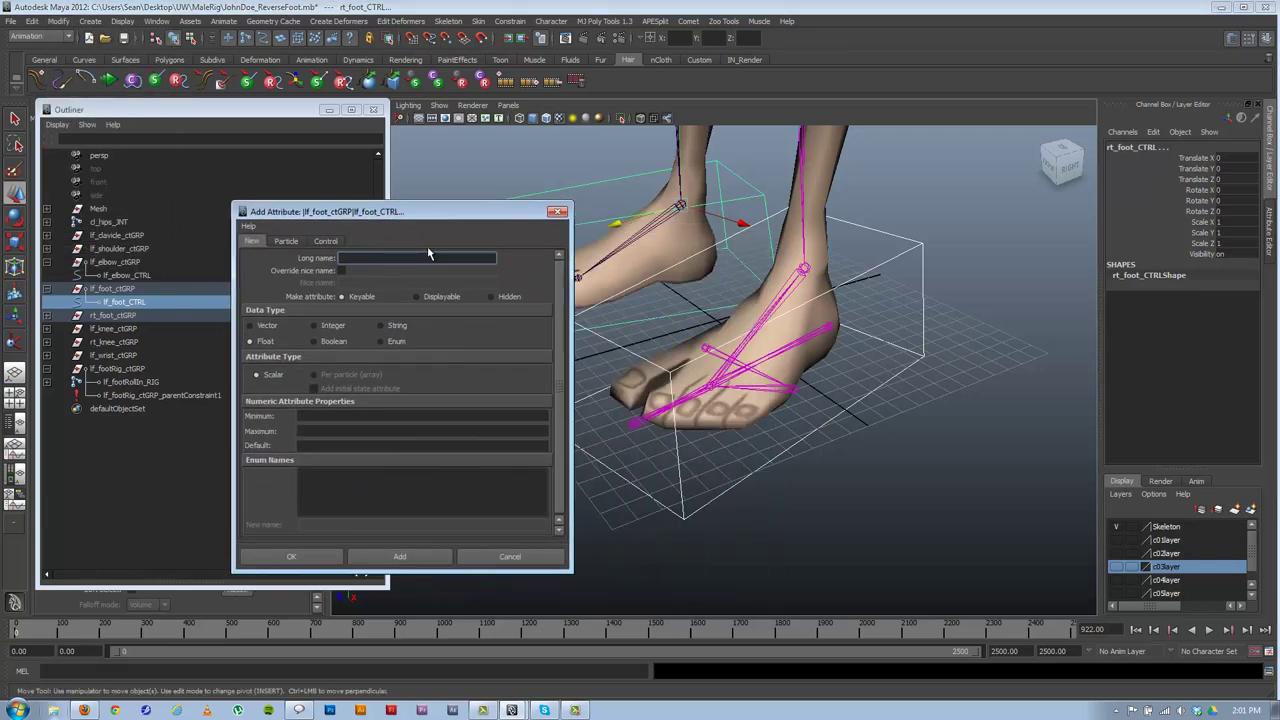
{"action": "left_click", "coordinate": [397, 259]}
{"action": "type", "text": "toeTap"}
{"action": "left_click", "coordinate": [410, 556]}
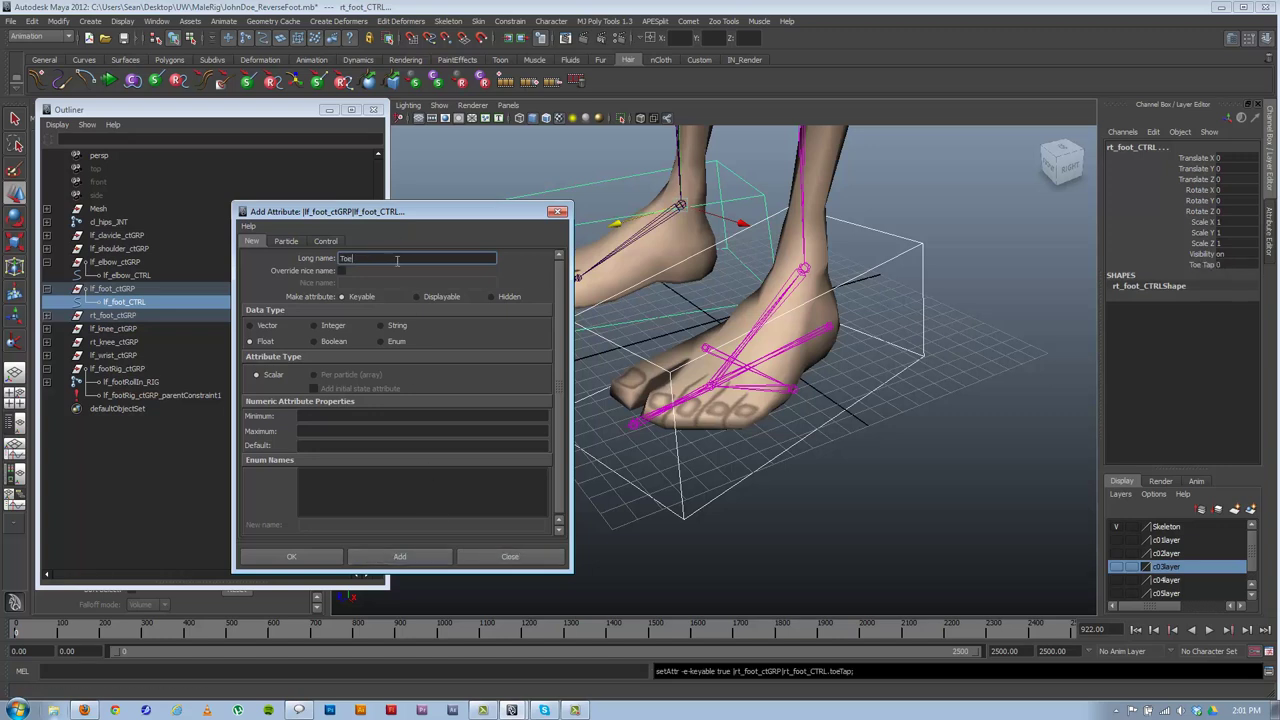
- Add keyable float attributes named ToeRoll and toeTwist to both lf_foot_CTRL and rt_foot_CTRL
{"action": "left_click", "coordinate": [410, 556]}
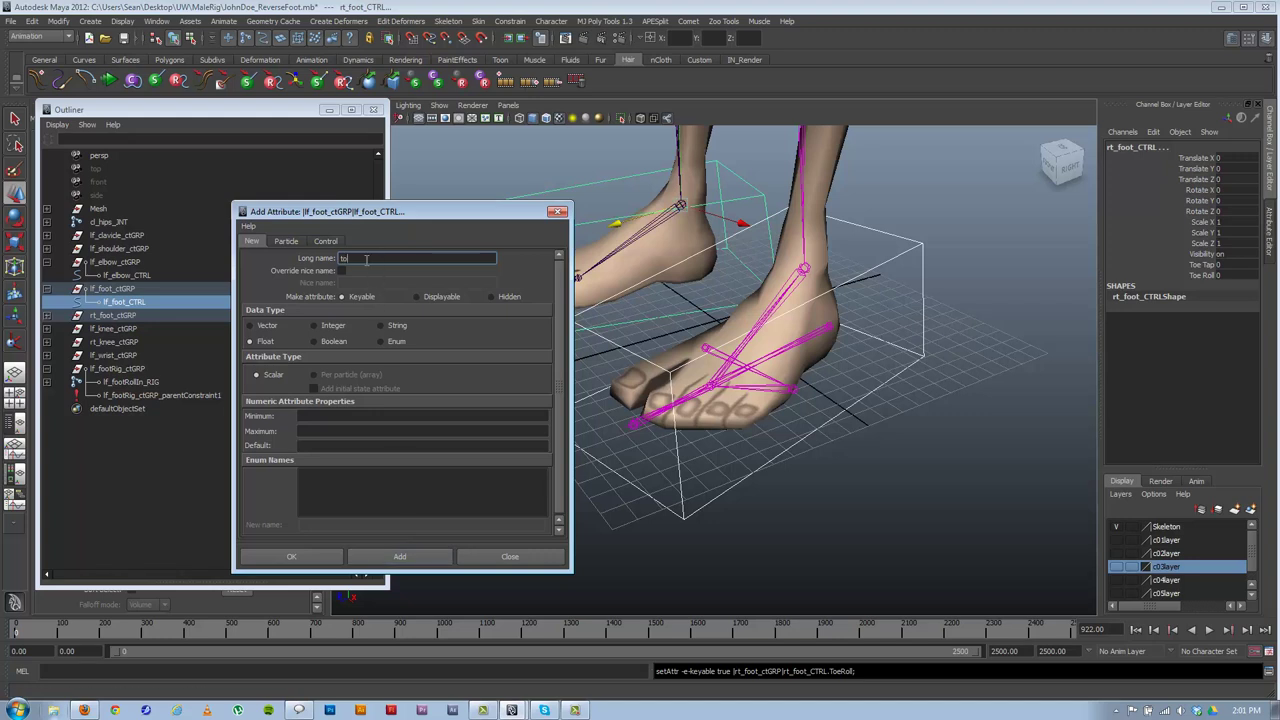
{"action": "type", "text": "toeTwist"}
{"action": "left_click", "coordinate": [392, 557]}
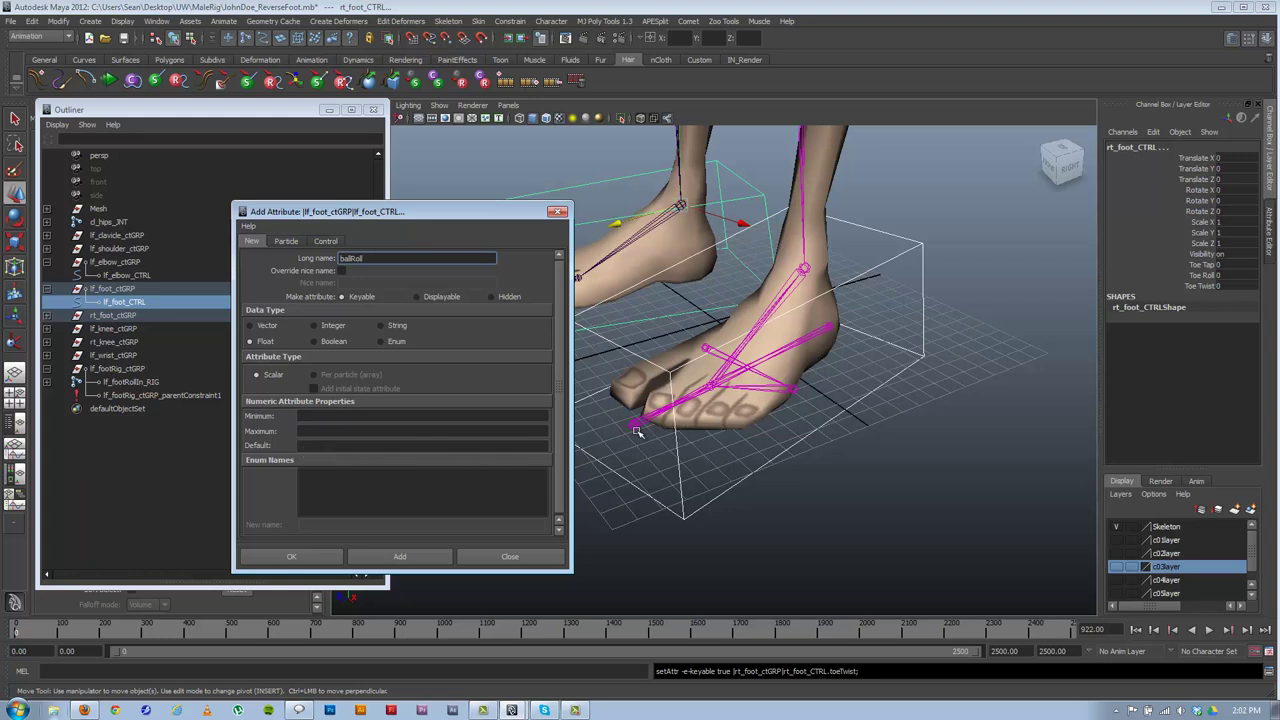
- Add keyable float attributes named ballRoll and ballTwist to both foot controls
{"action": "left_click", "coordinate": [410, 558]}
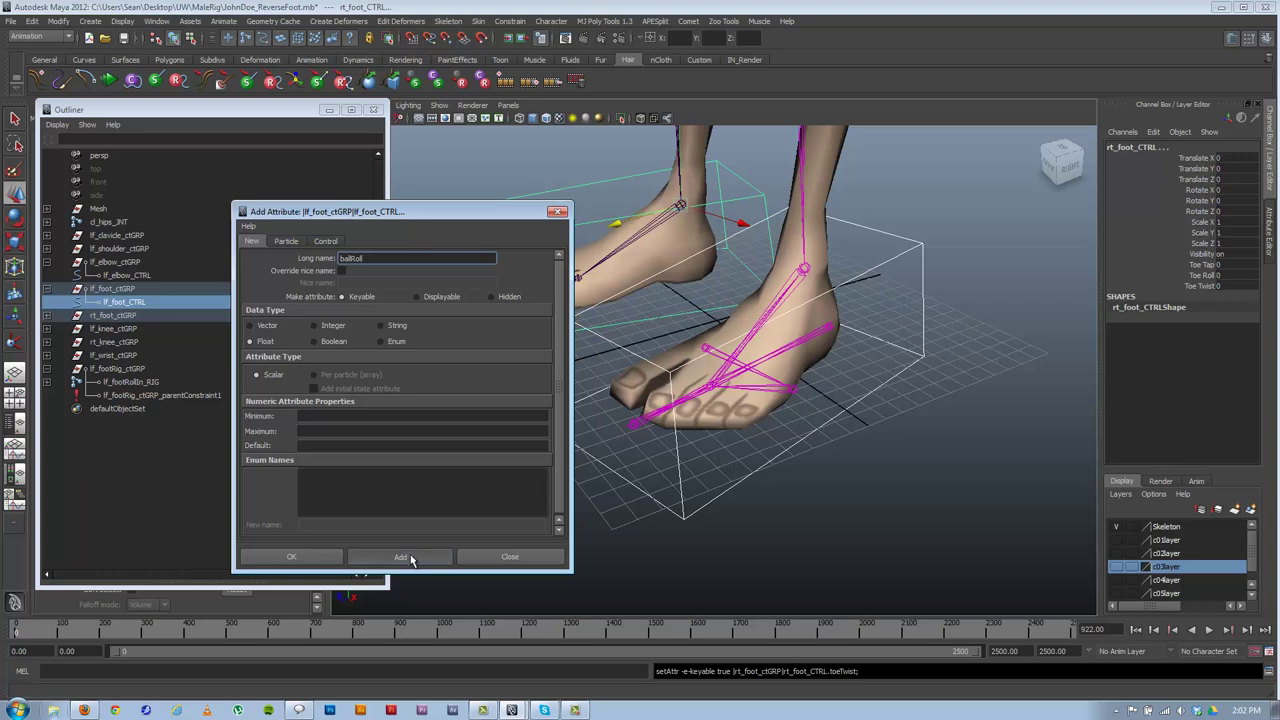
{"action": "left_click", "coordinate": [375, 258]}
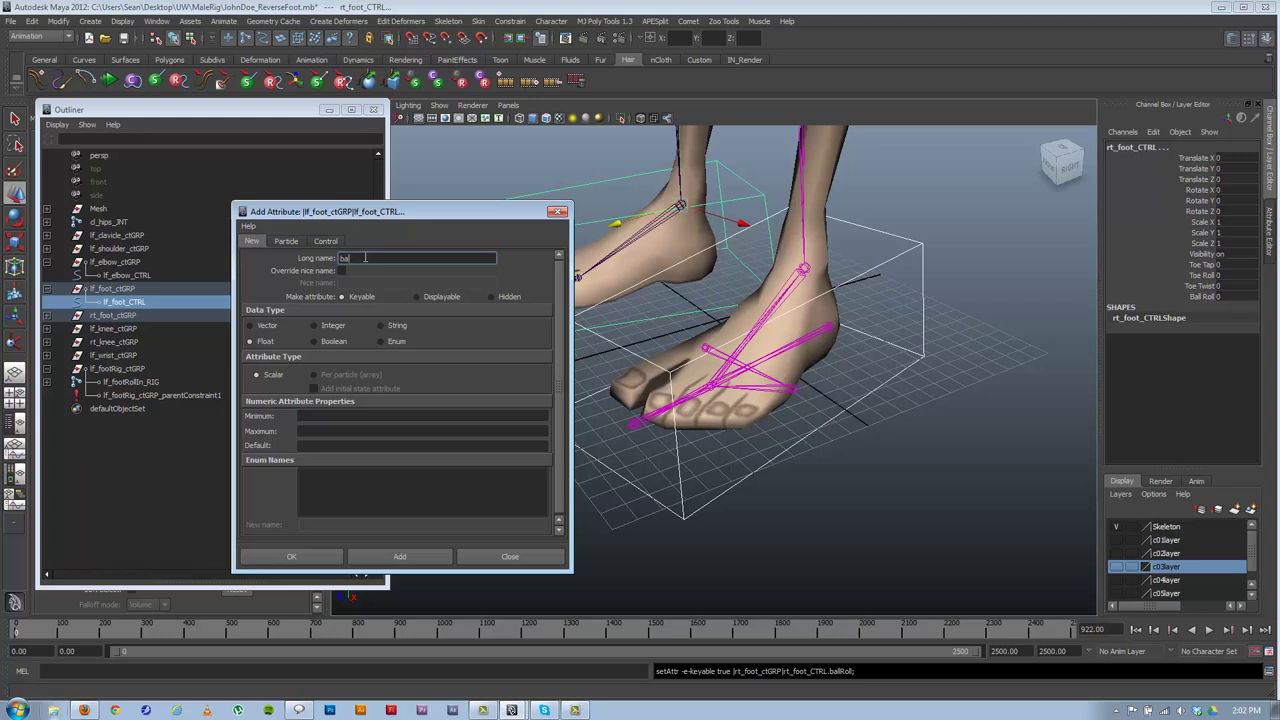
{"action": "type", "text": "t"}
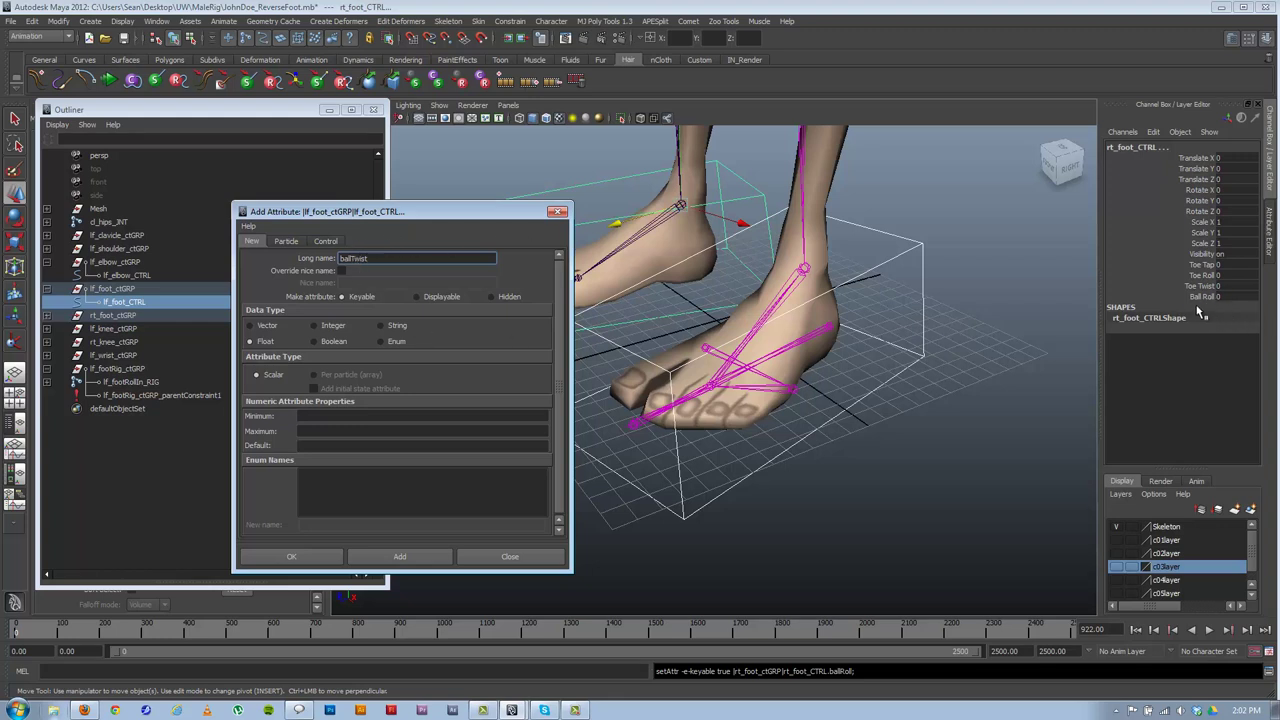
{"action": "left_click", "coordinate": [412, 560]}
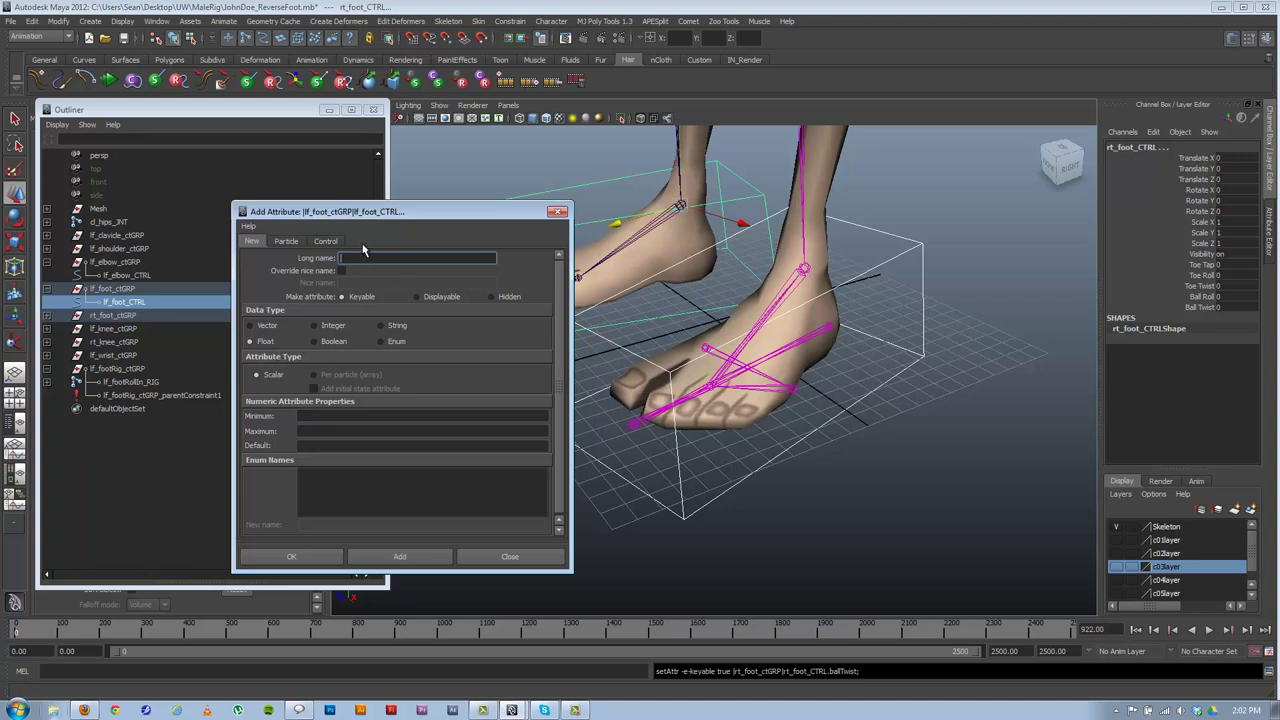
- Add keyable float attributes named heelRoll and heelTwist to both foot controls
{"action": "left_click_drag", "start_coordinate": [379, 212], "coordinate": [217, 198]}
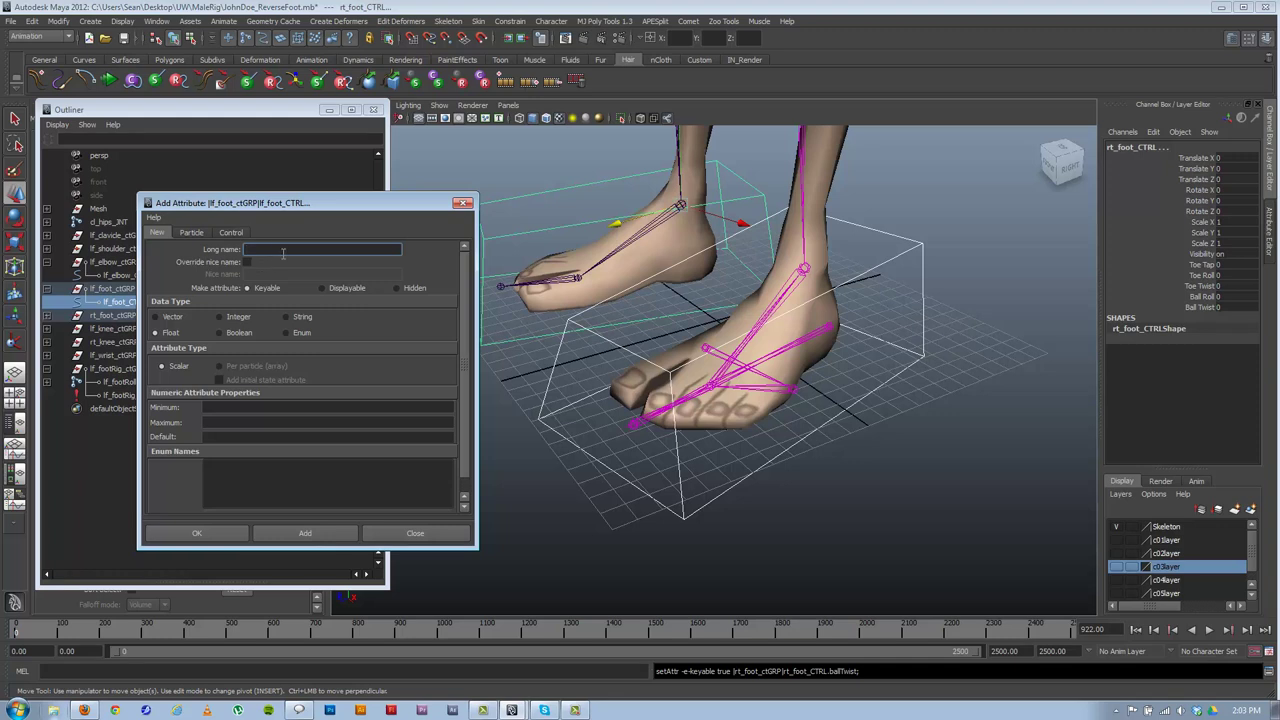
{"action": "type", "text": "eelRoll"}
{"action": "left_click", "coordinate": [305, 533]}
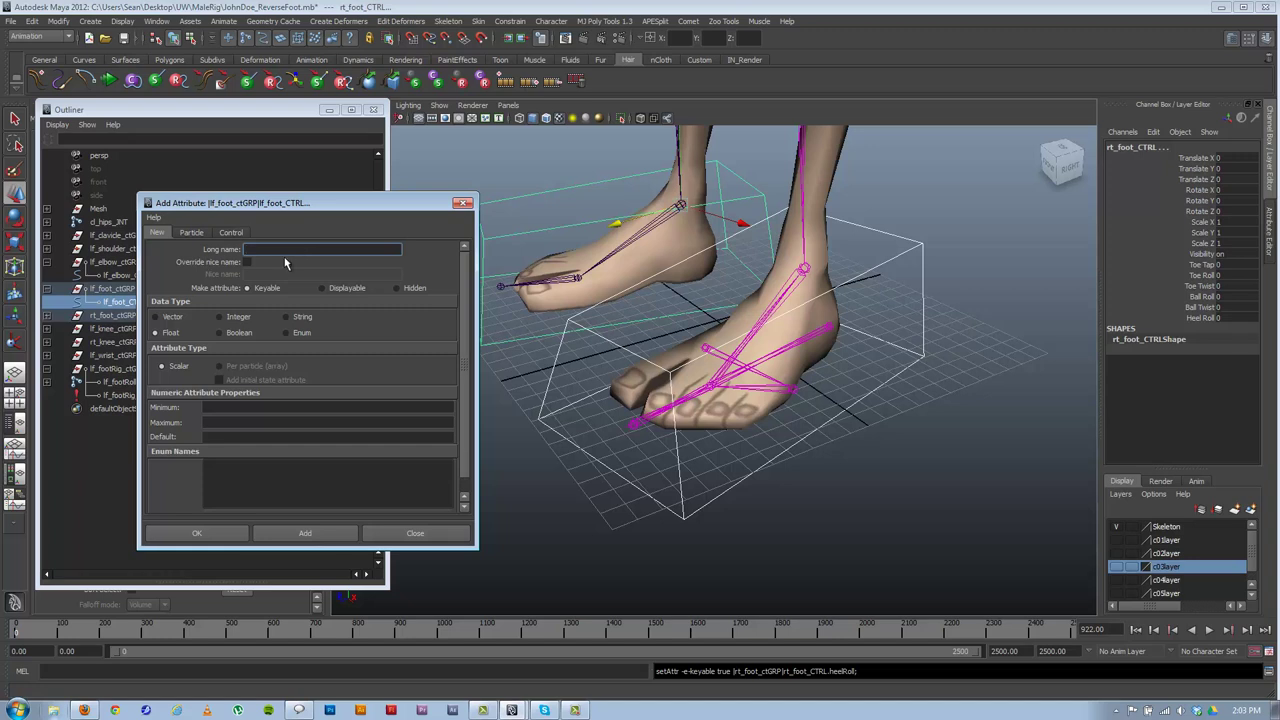
{"action": "type", "text": "heelTwist"}
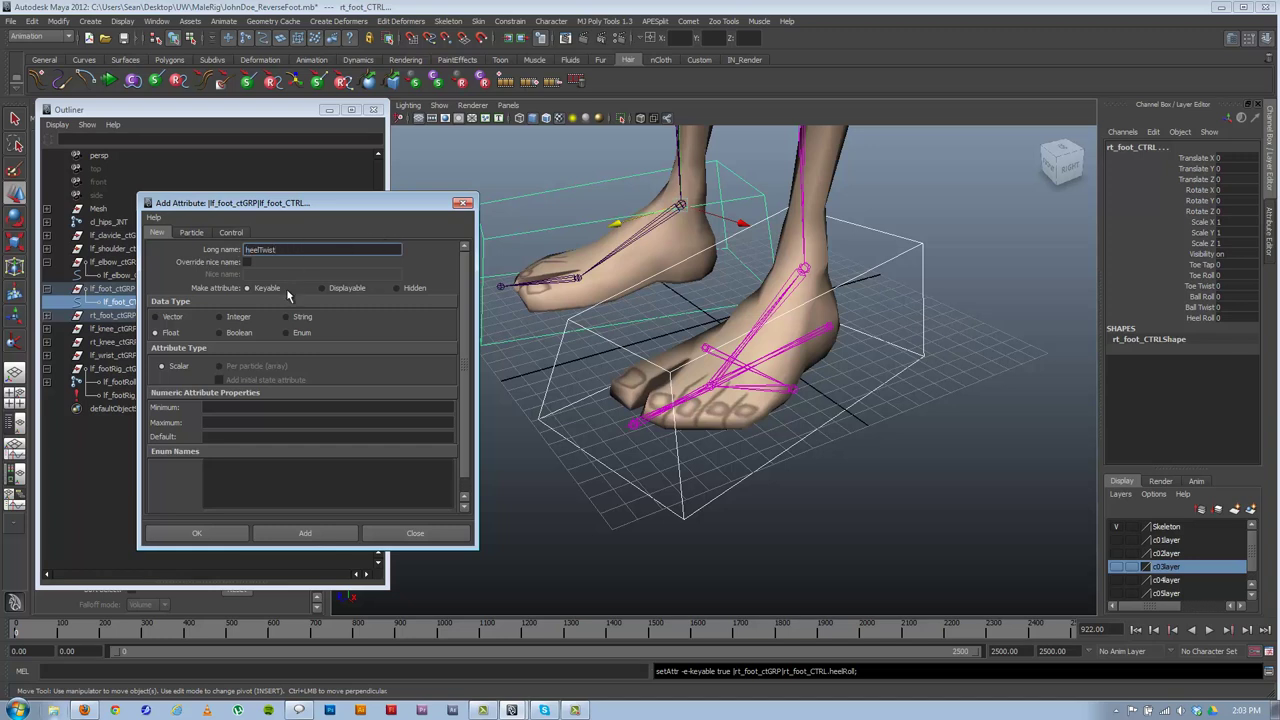
{"action": "left_click", "coordinate": [323, 534]}
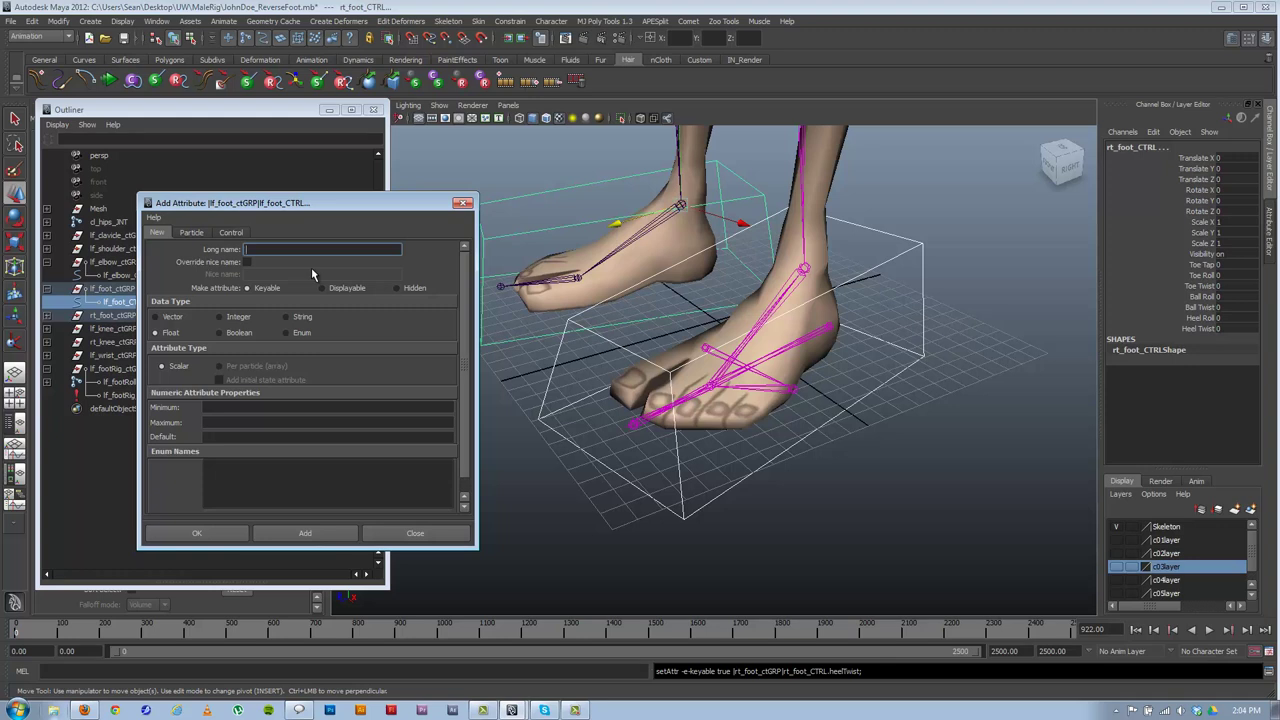
- Add a keyable float attribute named footBanking to lf_foot_CTRL only, and finish adding attributes
{"action": "left_click", "coordinate": [768, 377]}
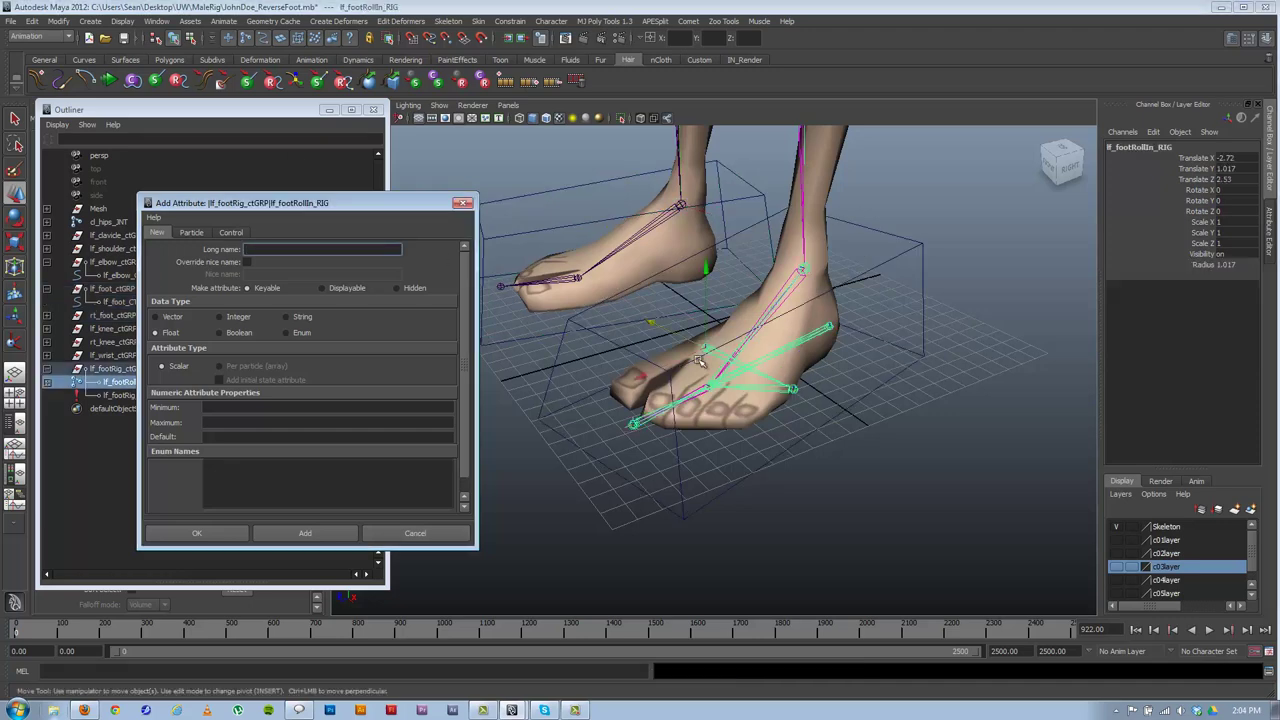
{"action": "left_click", "coordinate": [572, 326]}
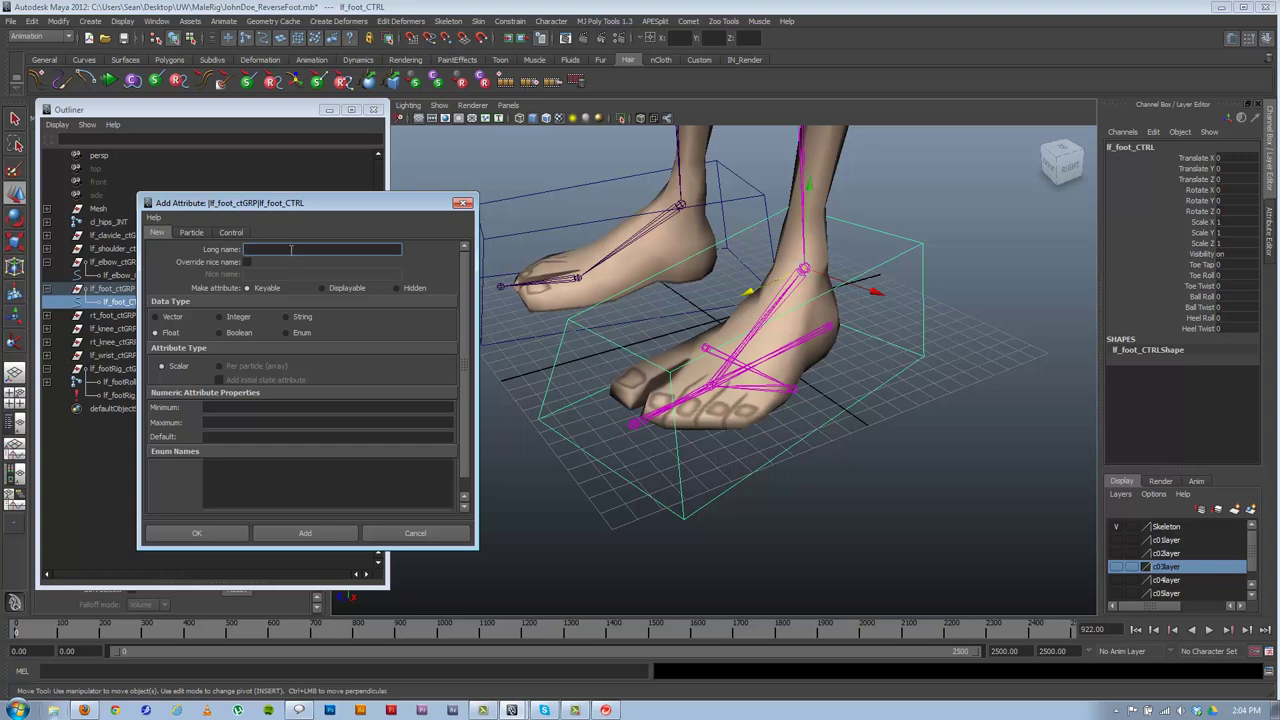
{"action": "left_click", "coordinate": [291, 249]}
{"action": "type", "text": "footBanking"}
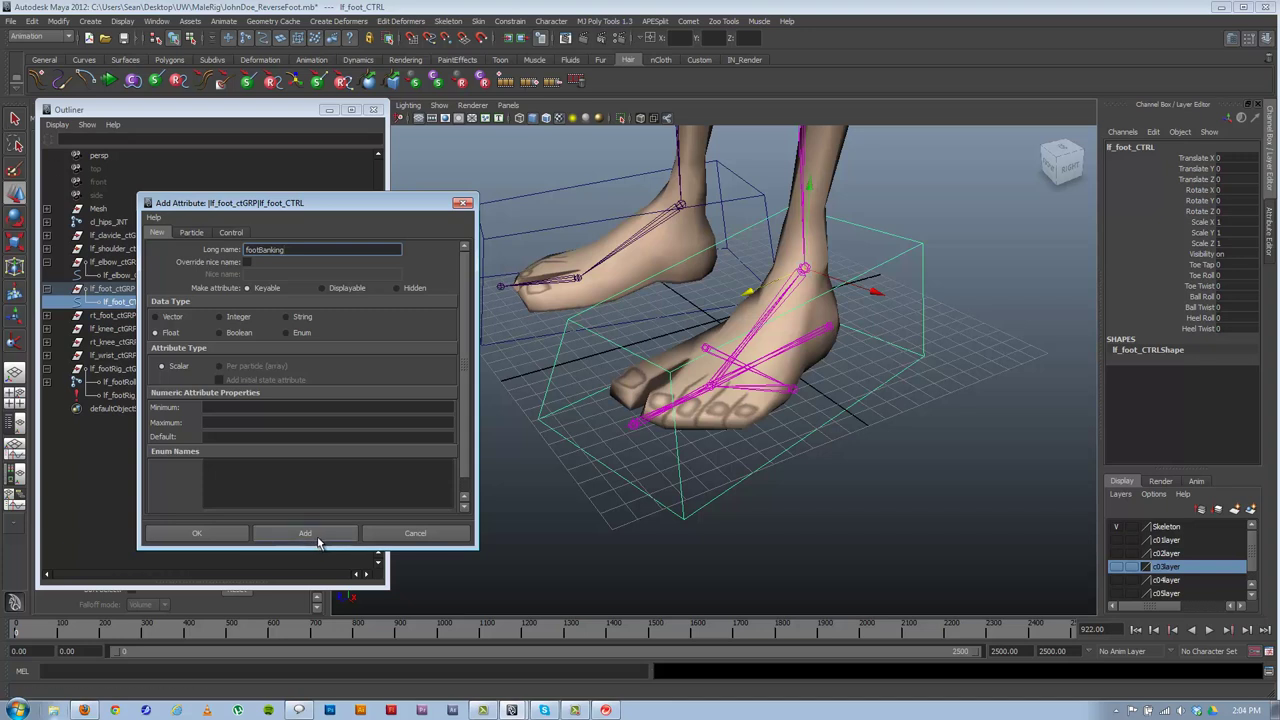
{"action": "left_click", "coordinate": [318, 541]}
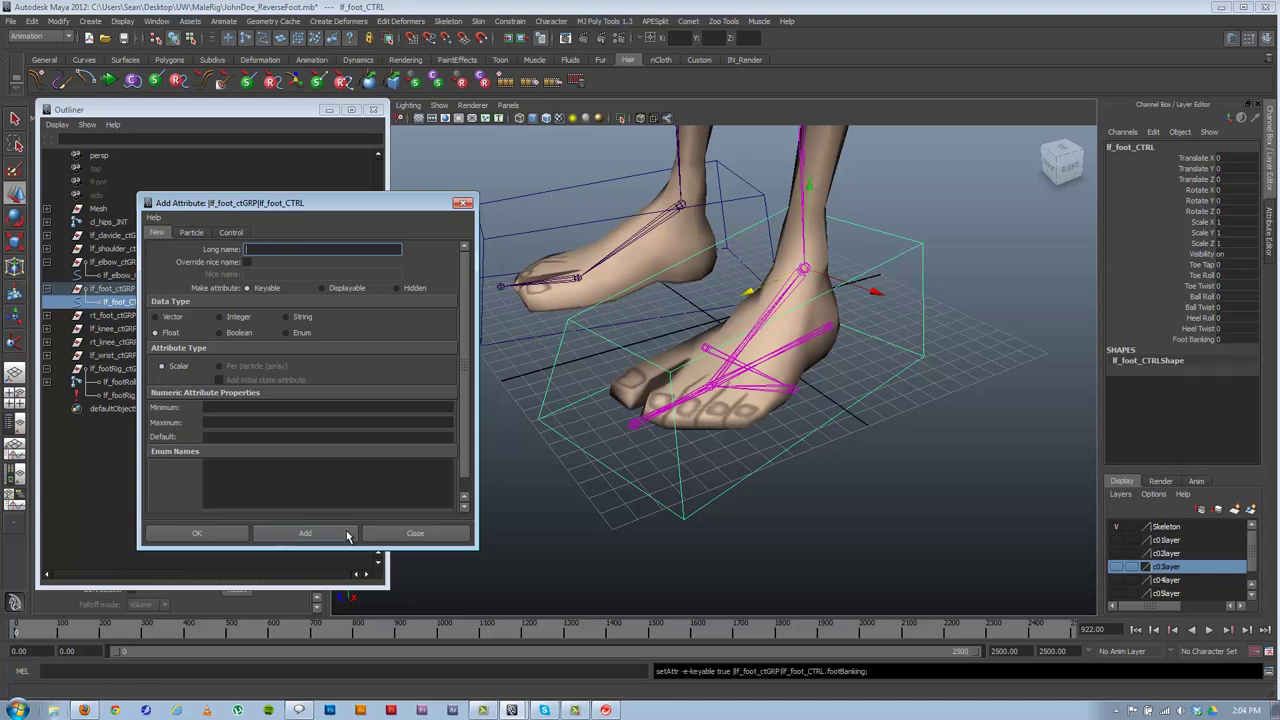
{"action": "left_click", "coordinate": [465, 204]}
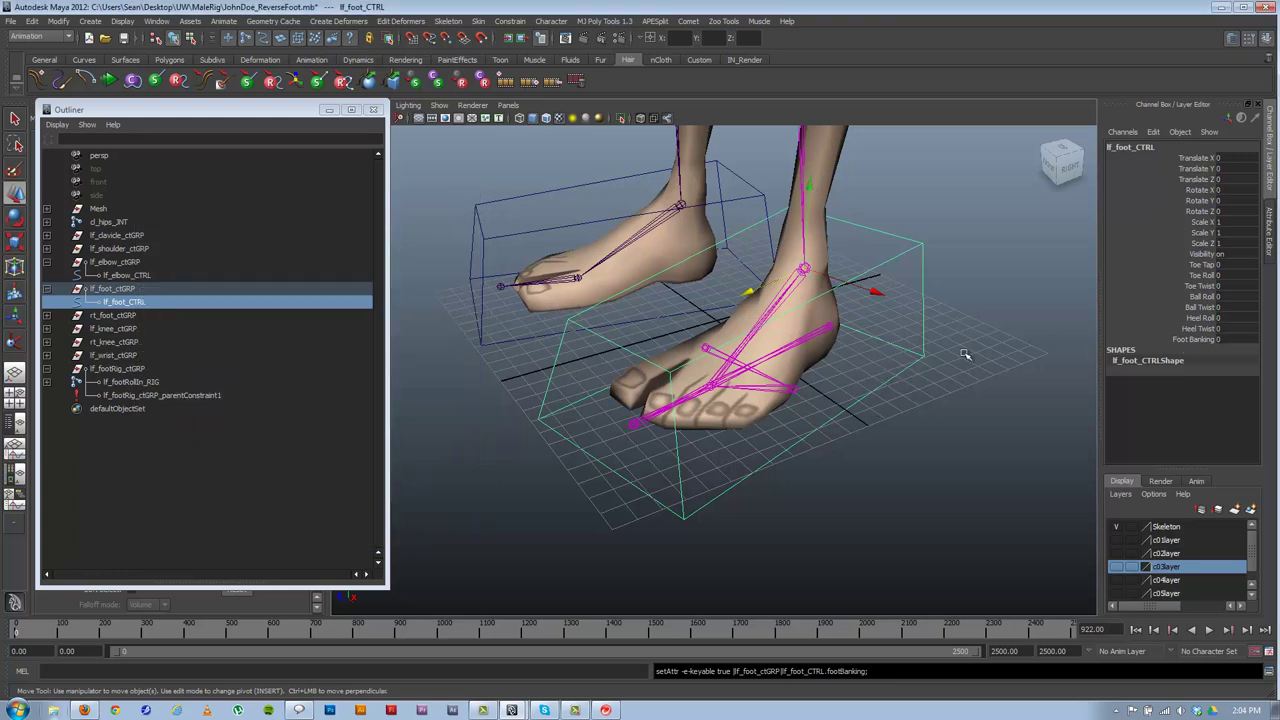
- Open the Connection Editor and load lf_foot_CTRL as the output object
{"action": "left_click", "coordinate": [1200, 264]}
{"action": "middle_click_drag", "start_coordinate": [868, 312], "coordinate": [923, 308]}
{"action": "left_click_drag", "start_coordinate": [808, 368], "coordinate": [969, 352], "text": "alt"}
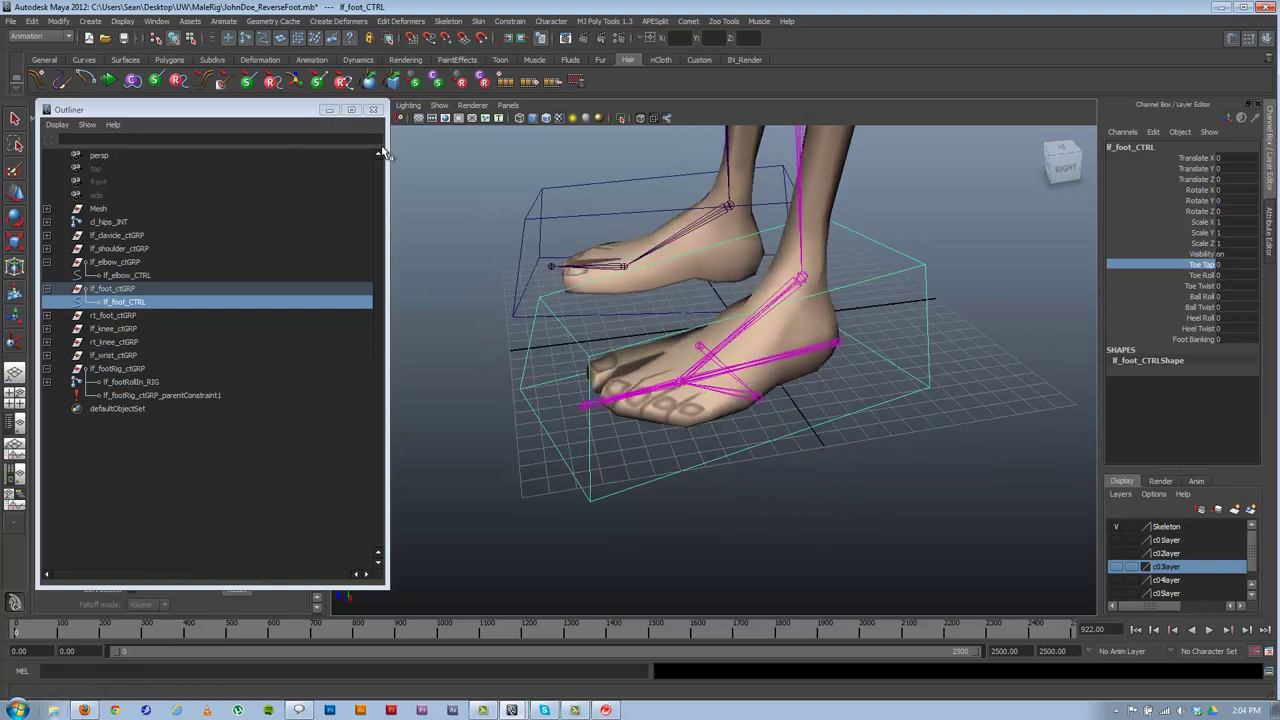
{"action": "left_click", "coordinate": [155, 21]}
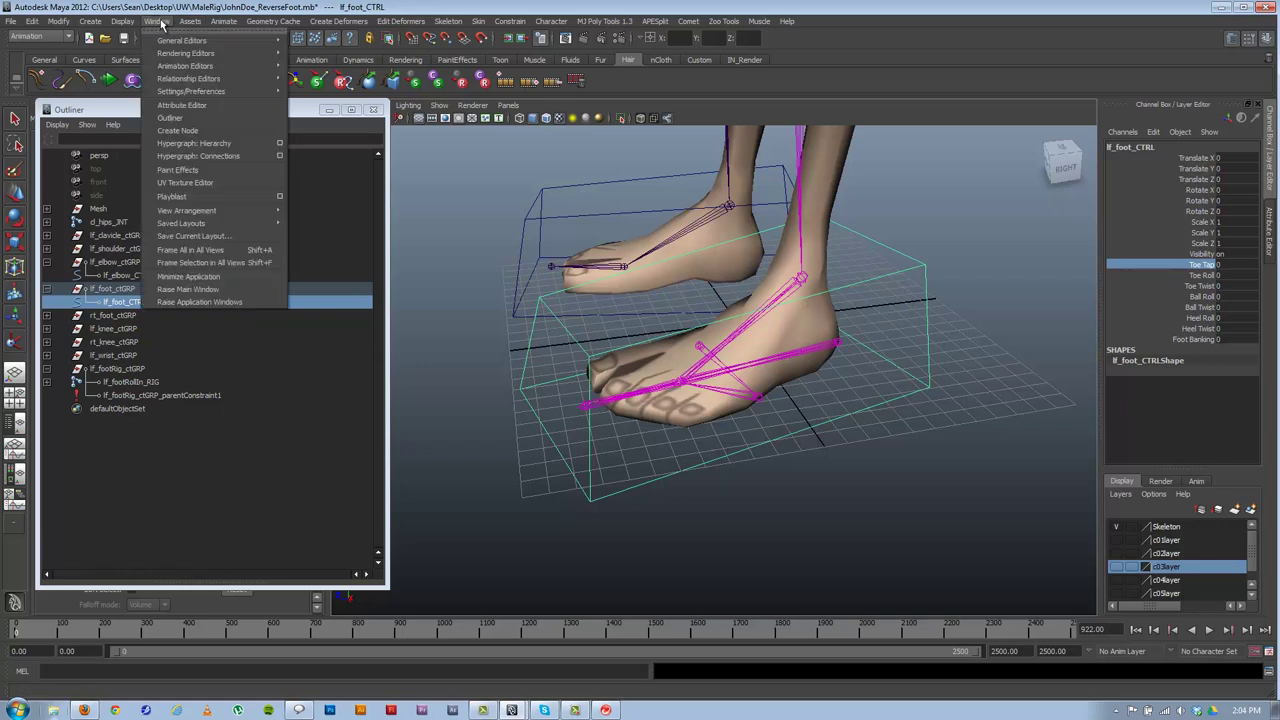
{"action": "mouse_move", "coordinate": [168, 42]}
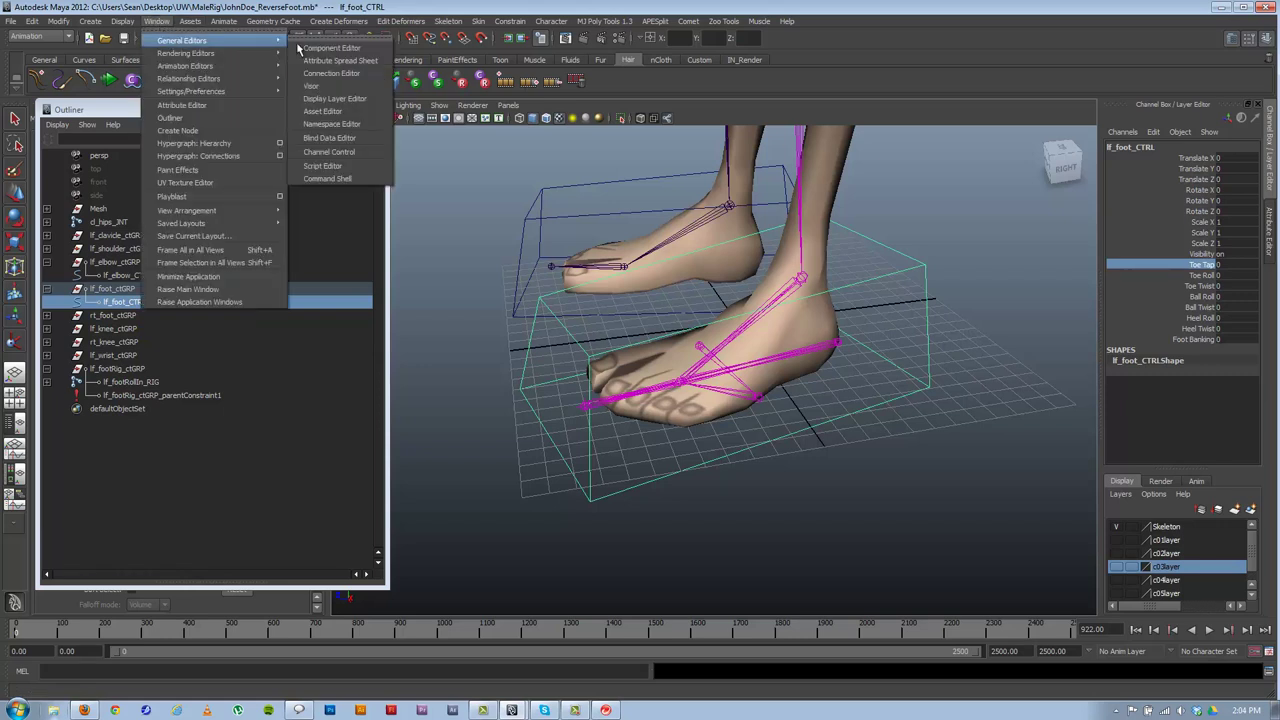
{"action": "left_click", "coordinate": [331, 73]}
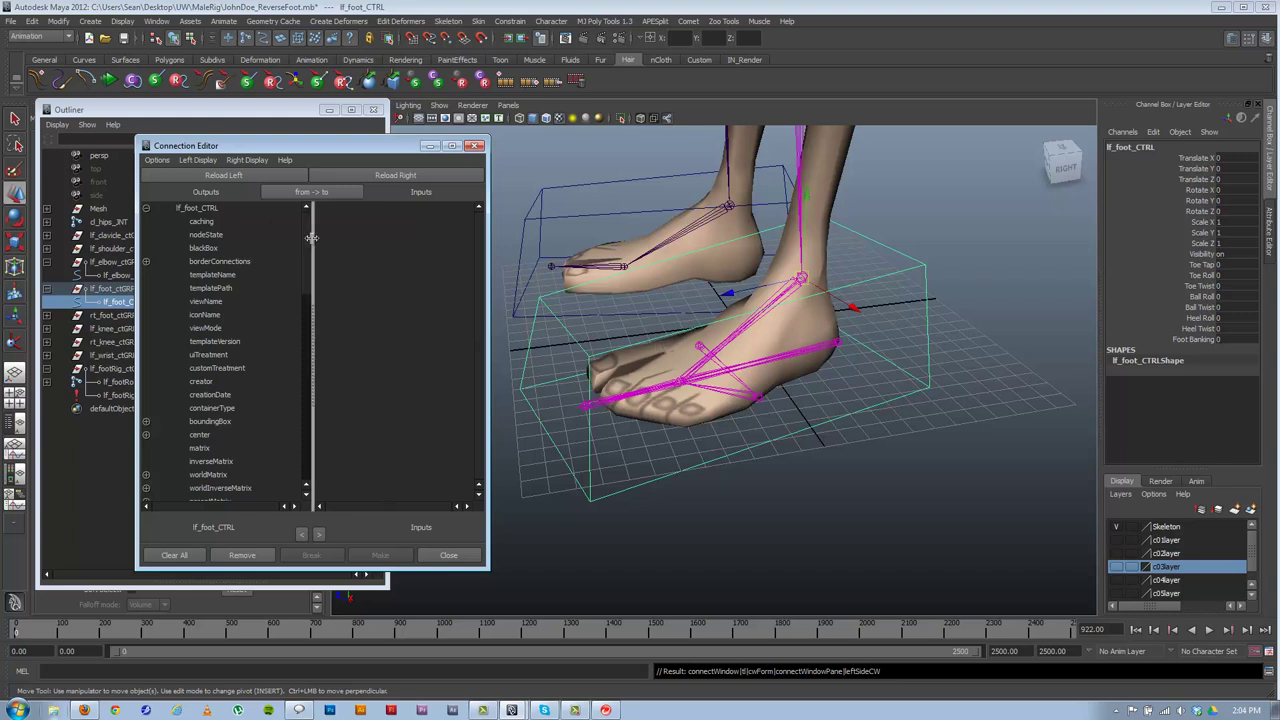
{"action": "left_click", "coordinate": [228, 176]}
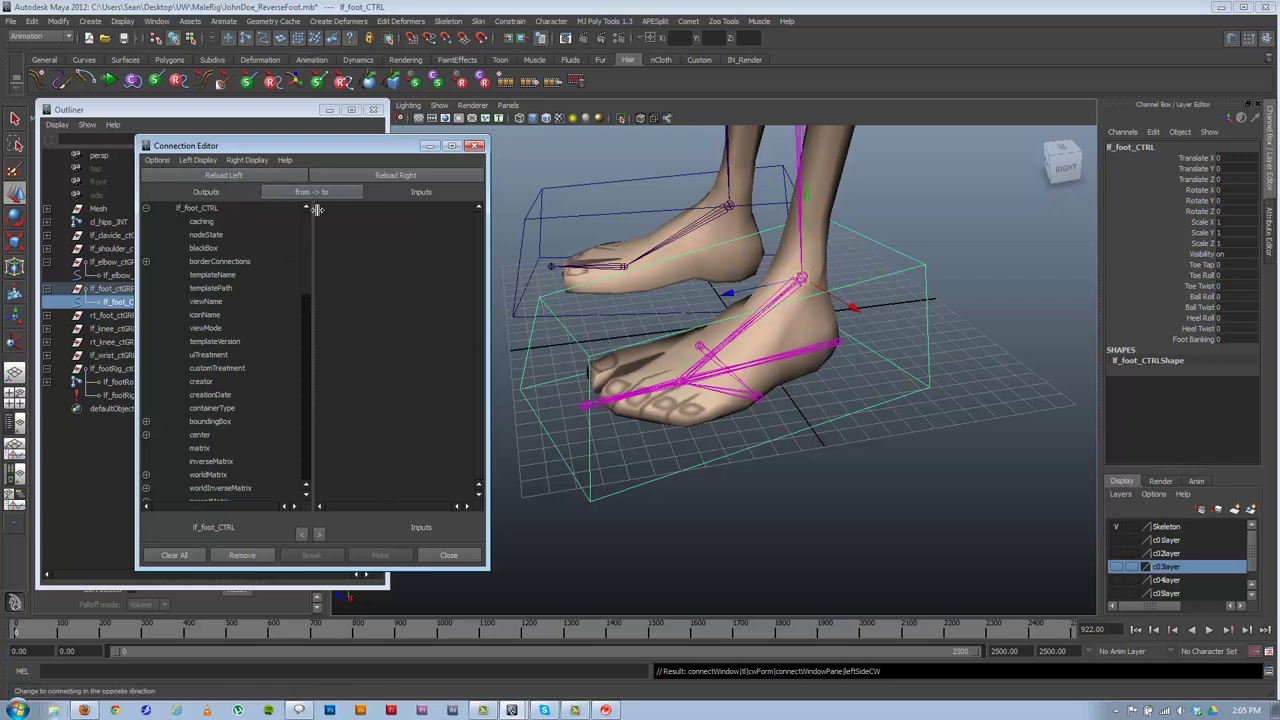
{"action": "left_click", "coordinate": [517, 337]}
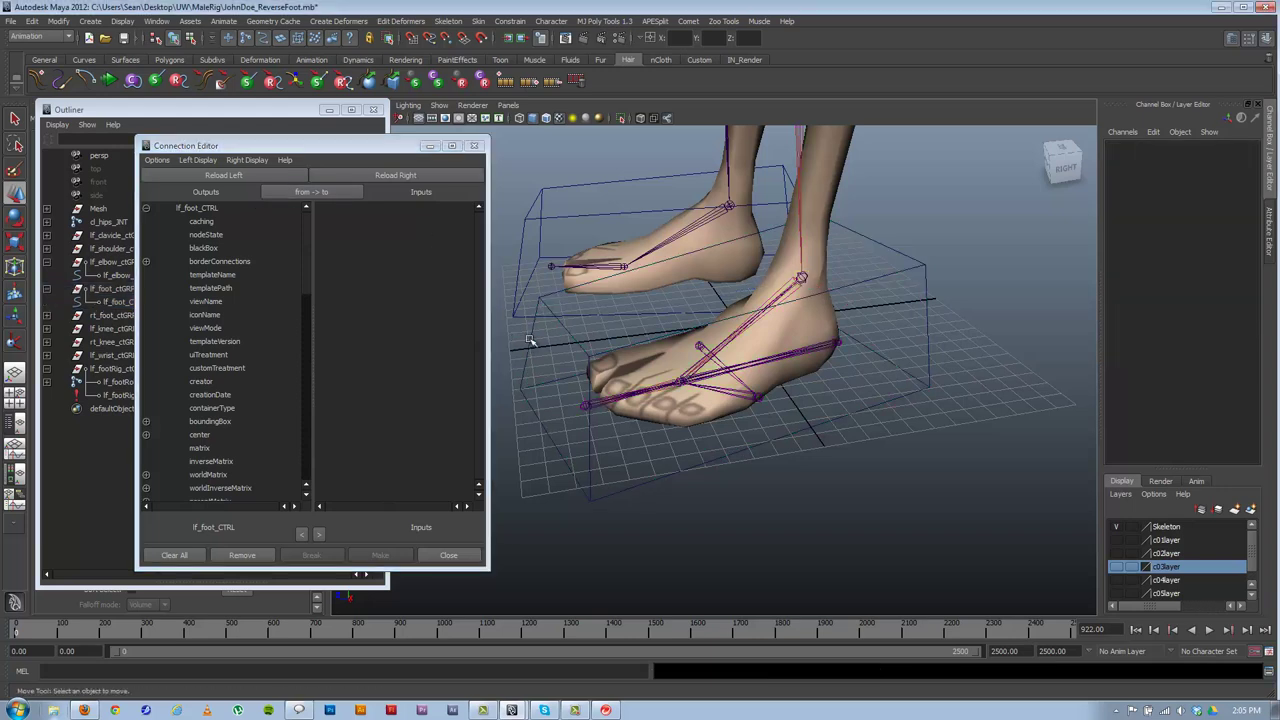
{"action": "left_click", "coordinate": [530, 337]}
{"action": "left_click", "coordinate": [243, 178]}
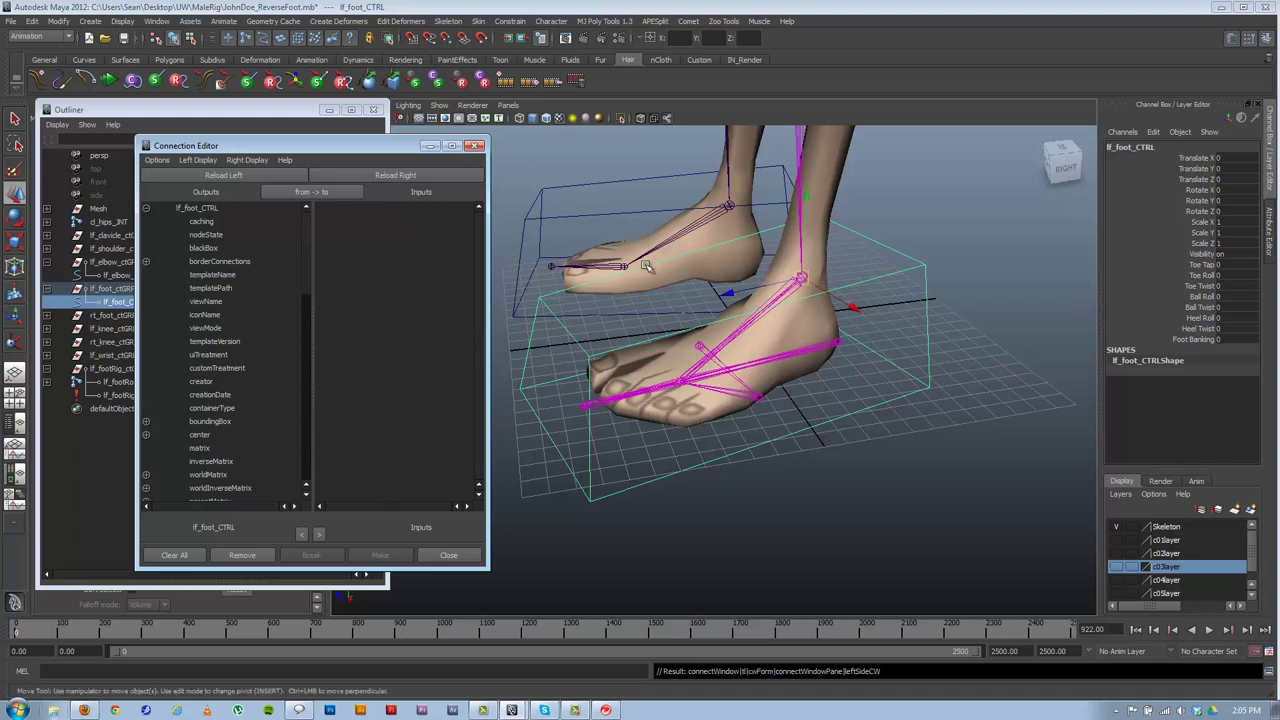
- Expand the full lf_footRig_ctGRP hierarchy and load lf_ball_RIG into the Connection Editor as the input object
{"action": "left_click", "coordinate": [800, 358]}
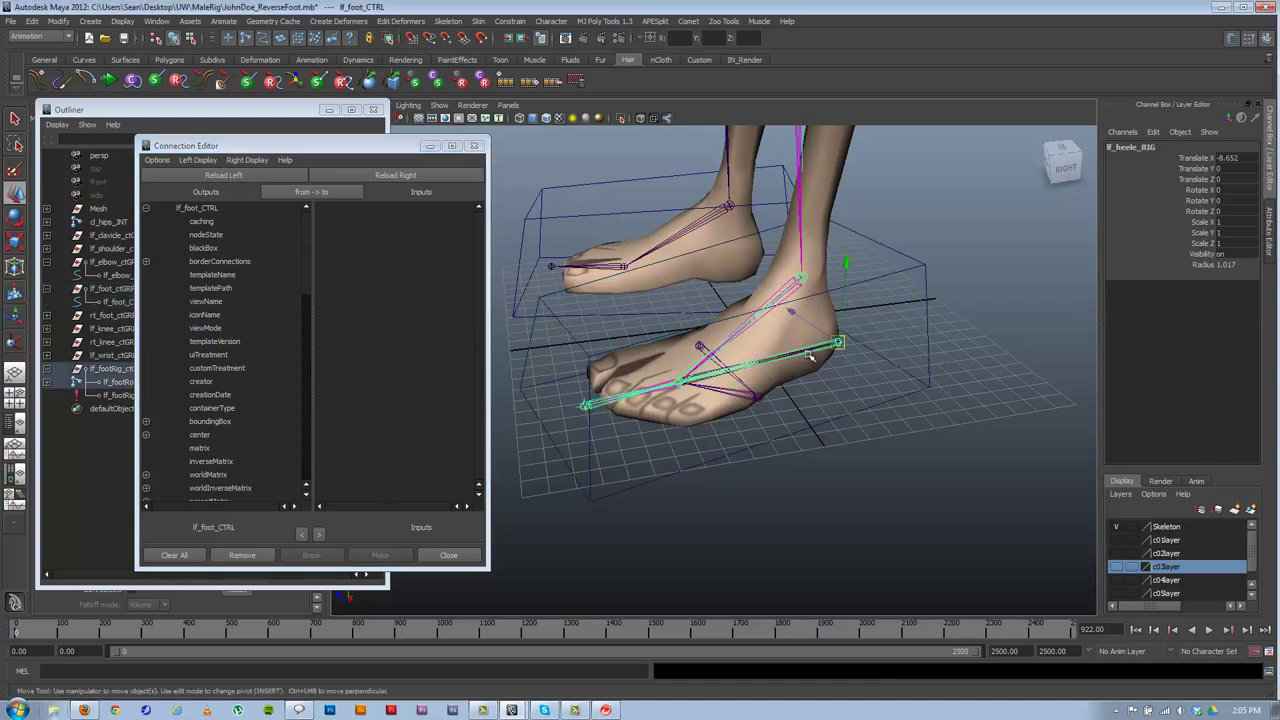
{"action": "key", "text": "Down"}
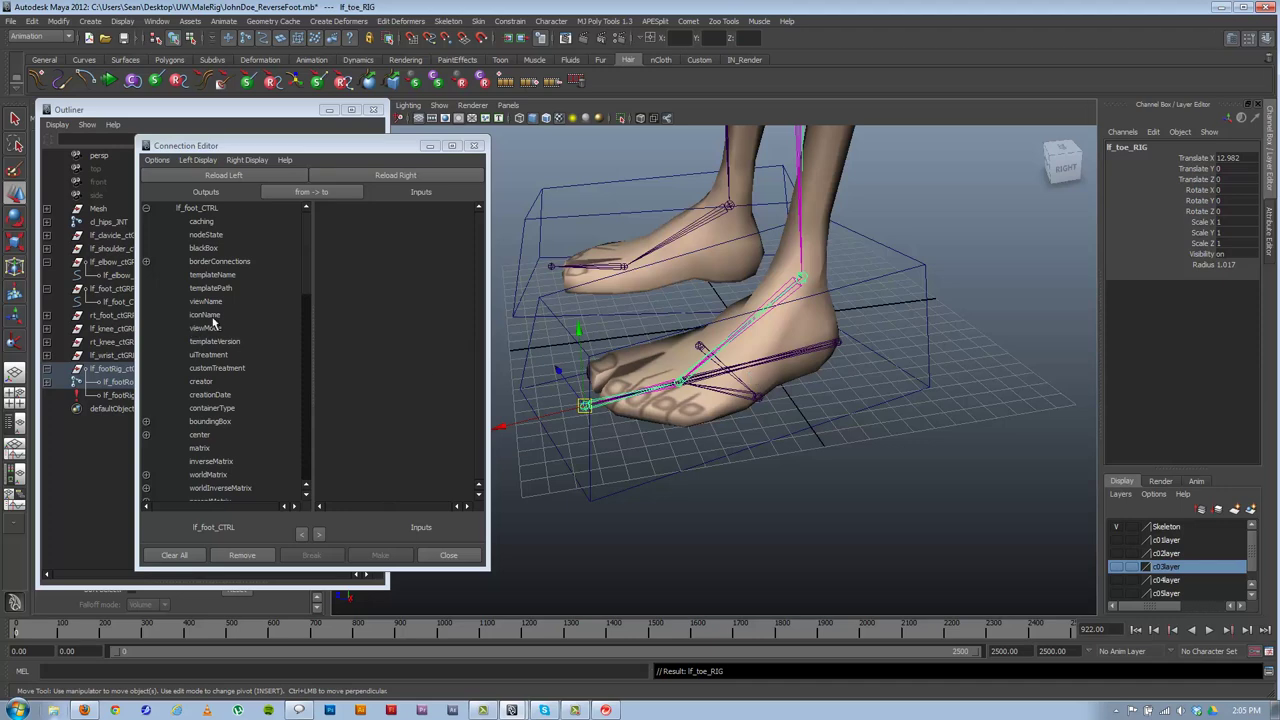
{"action": "left_click_drag", "start_coordinate": [230, 148], "coordinate": [337, 161]}
{"action": "left_click", "coordinate": [46, 368], "text": "shift"}
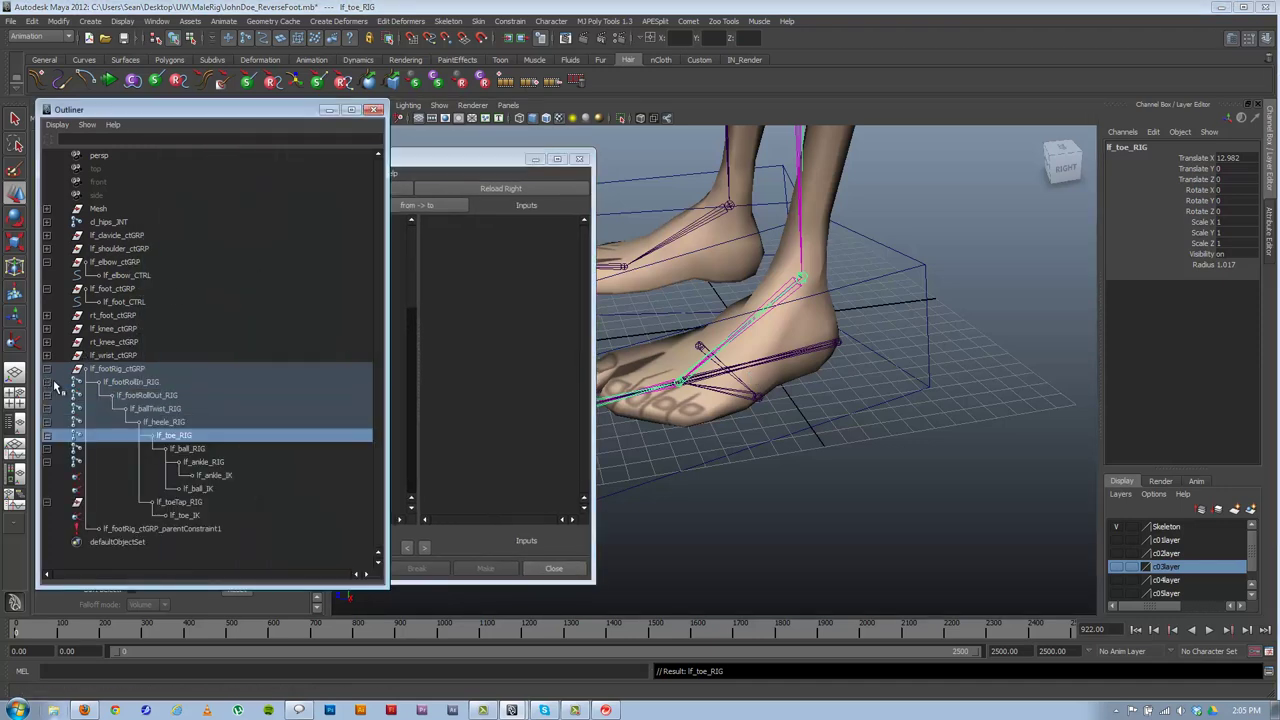
{"action": "left_click", "coordinate": [192, 449]}
{"action": "mouse_move", "coordinate": [462, 160]}
{"action": "left_mouse_down"}
{"action": "mouse_move", "coordinate": [328, 138]}
{"action": "mouse_move", "coordinate": [448, 141]}
{"action": "left_mouse_up"}
{"action": "left_click", "coordinate": [487, 163]}
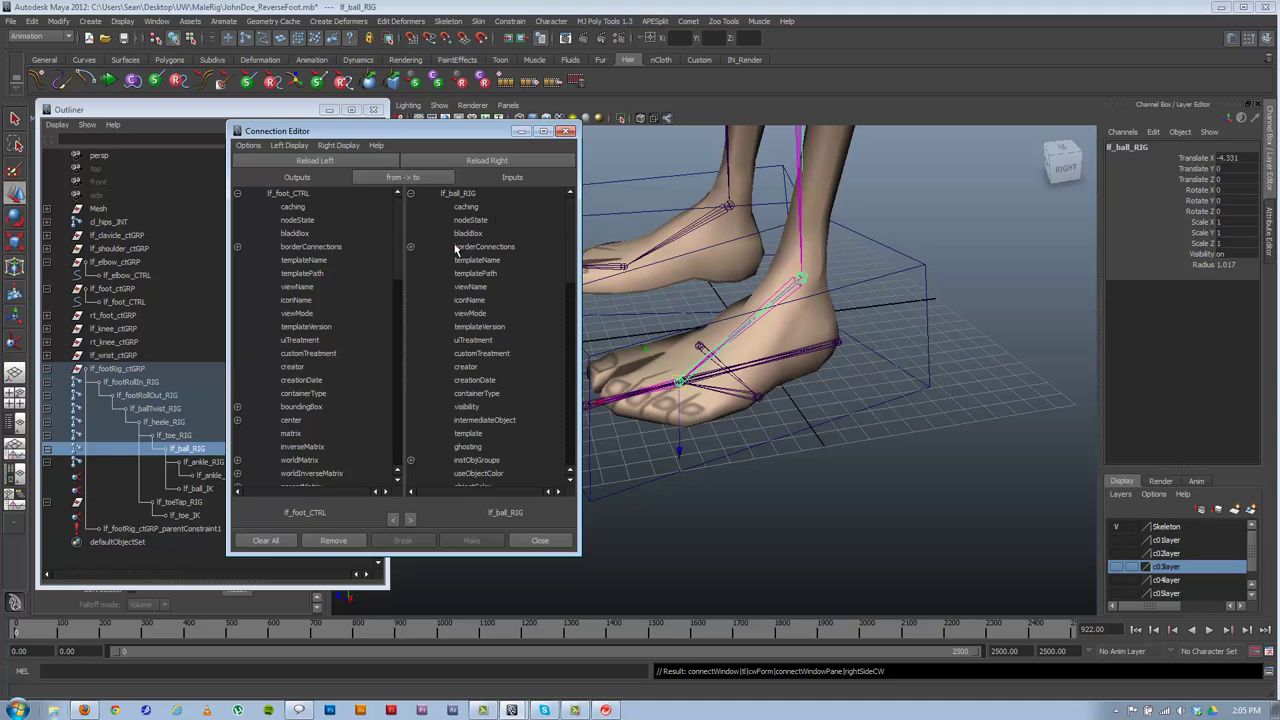
- Connect lf_foot_CTRL's ballRoll attribute to the rotateZ of lf_ball_RIG
{"action": "scroll", "coordinate": [398, 250], "scroll_direction": "down", "scroll_amount": 10}
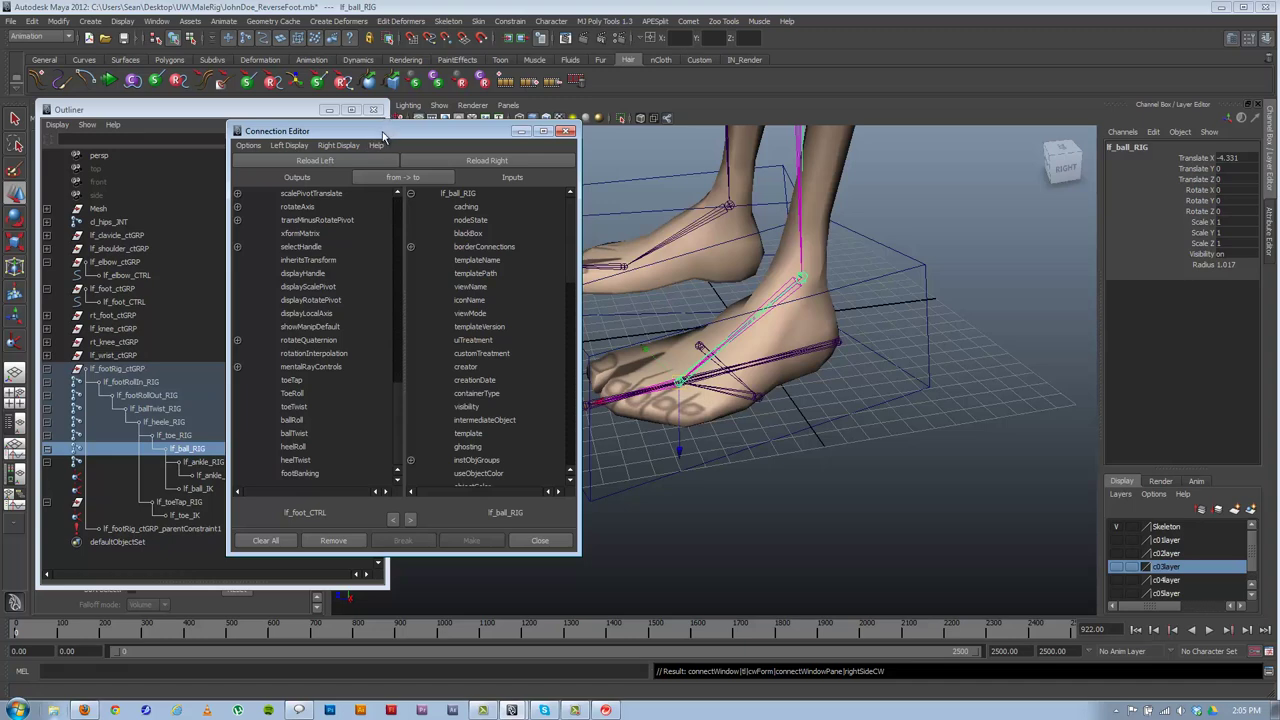
{"action": "left_click_drag", "start_coordinate": [386, 136], "coordinate": [293, 145]}
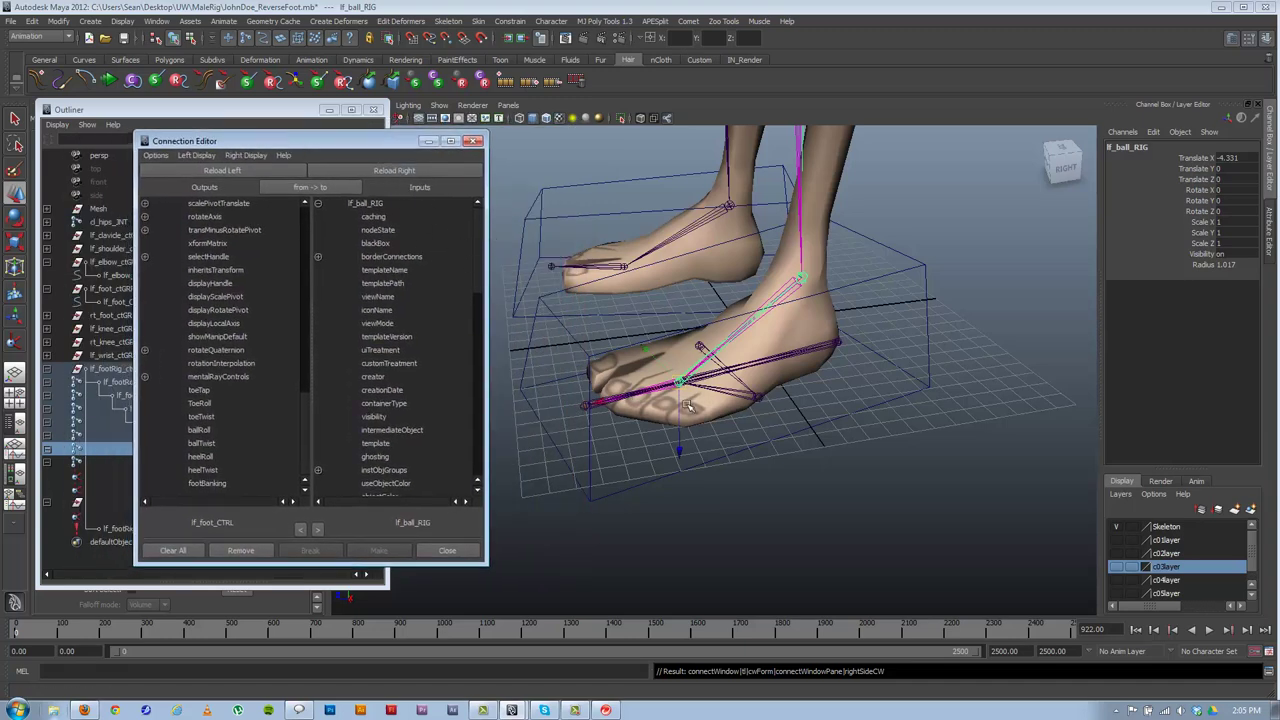
{"action": "scroll", "coordinate": [483, 298], "scroll_direction": "down", "scroll_amount": 3}
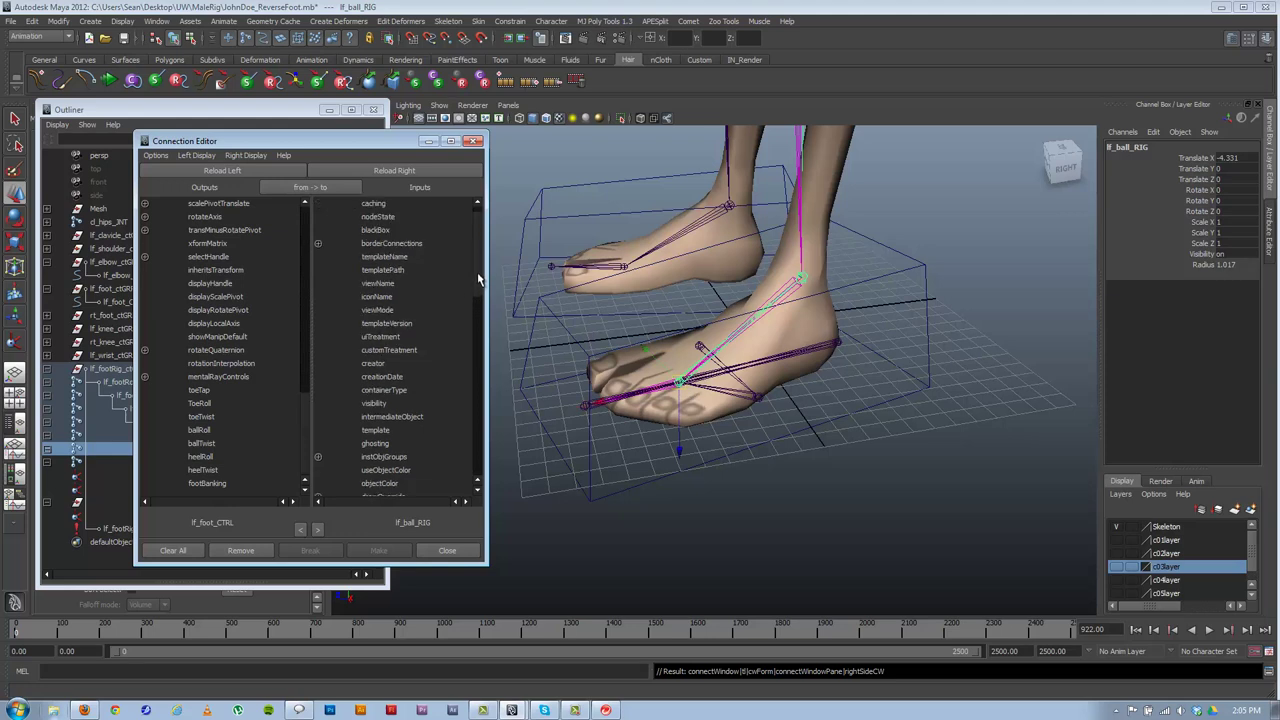
{"action": "scroll", "coordinate": [483, 298], "scroll_direction": "down", "scroll_amount": 5}
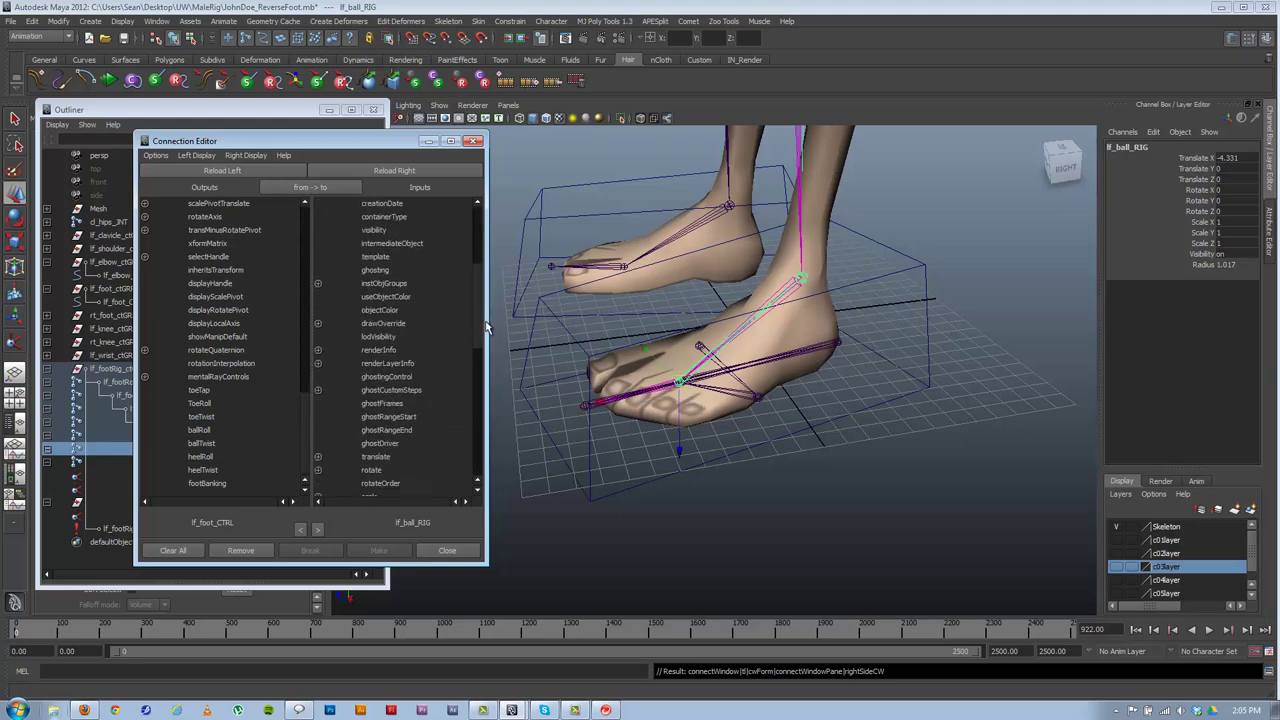
{"action": "scroll", "coordinate": [487, 340], "scroll_direction": "down", "scroll_amount": 1}
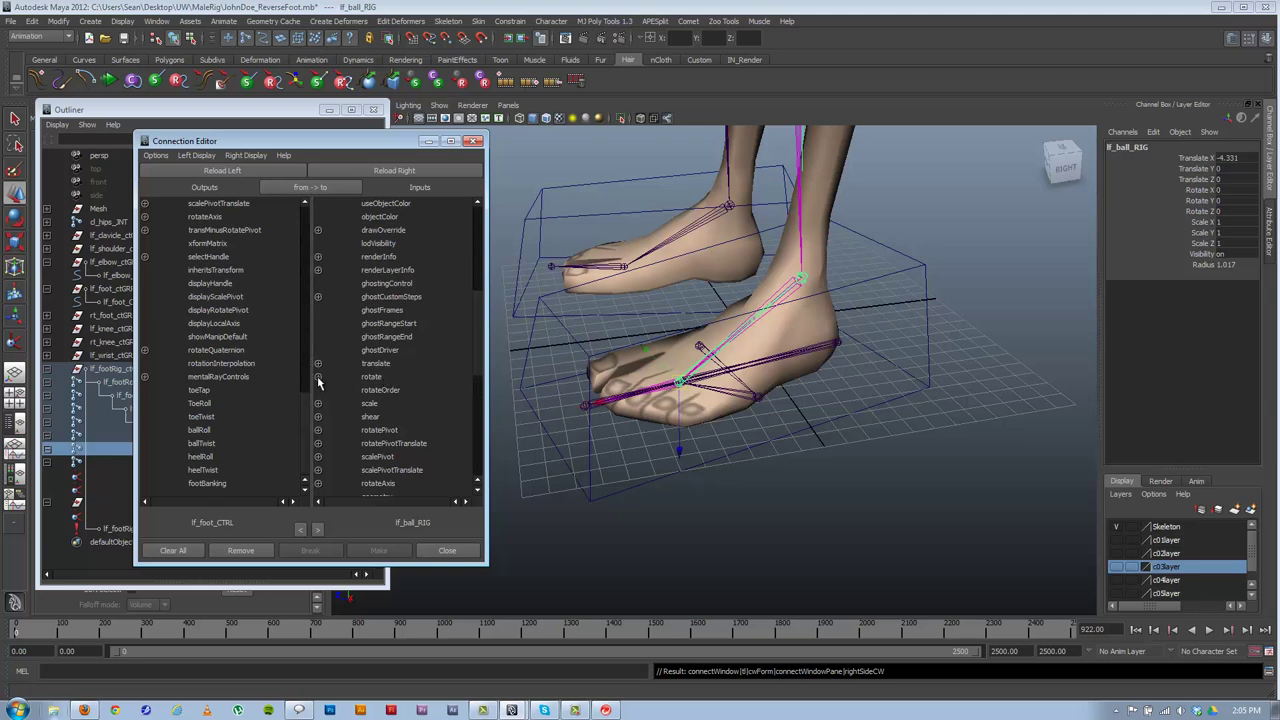
{"action": "left_click", "coordinate": [318, 377]}
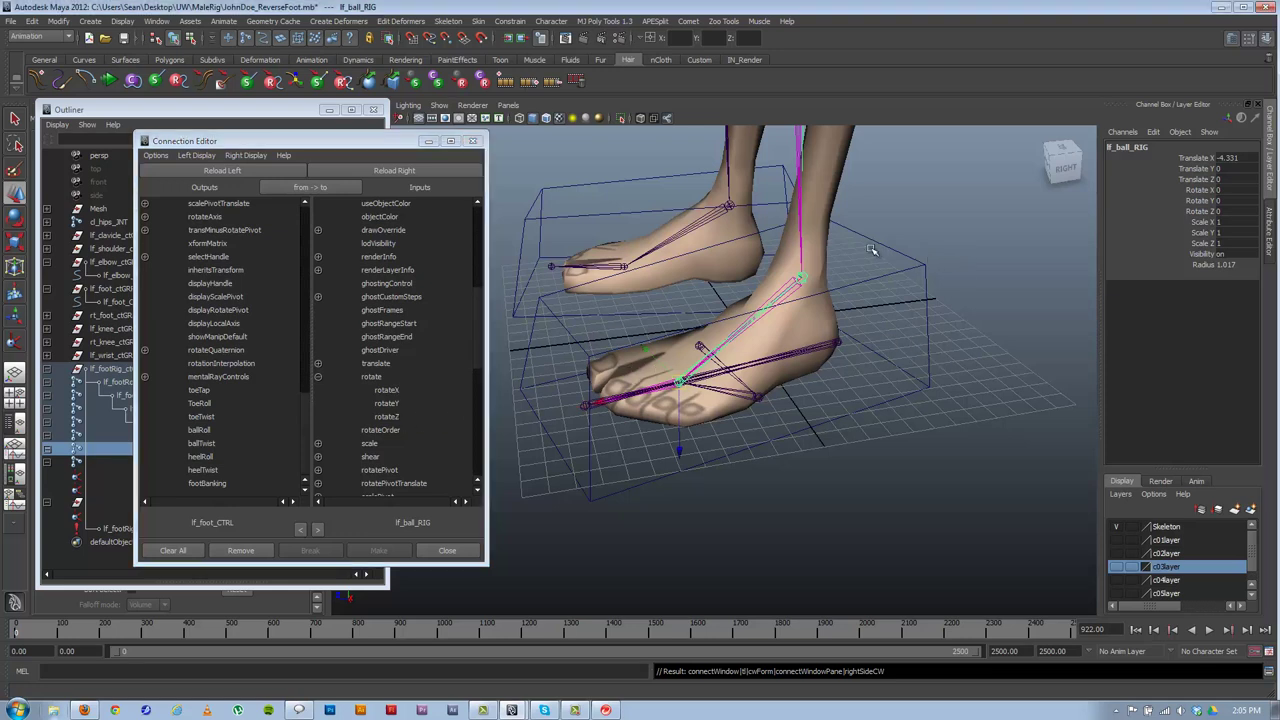
{"action": "key", "text": "e"}
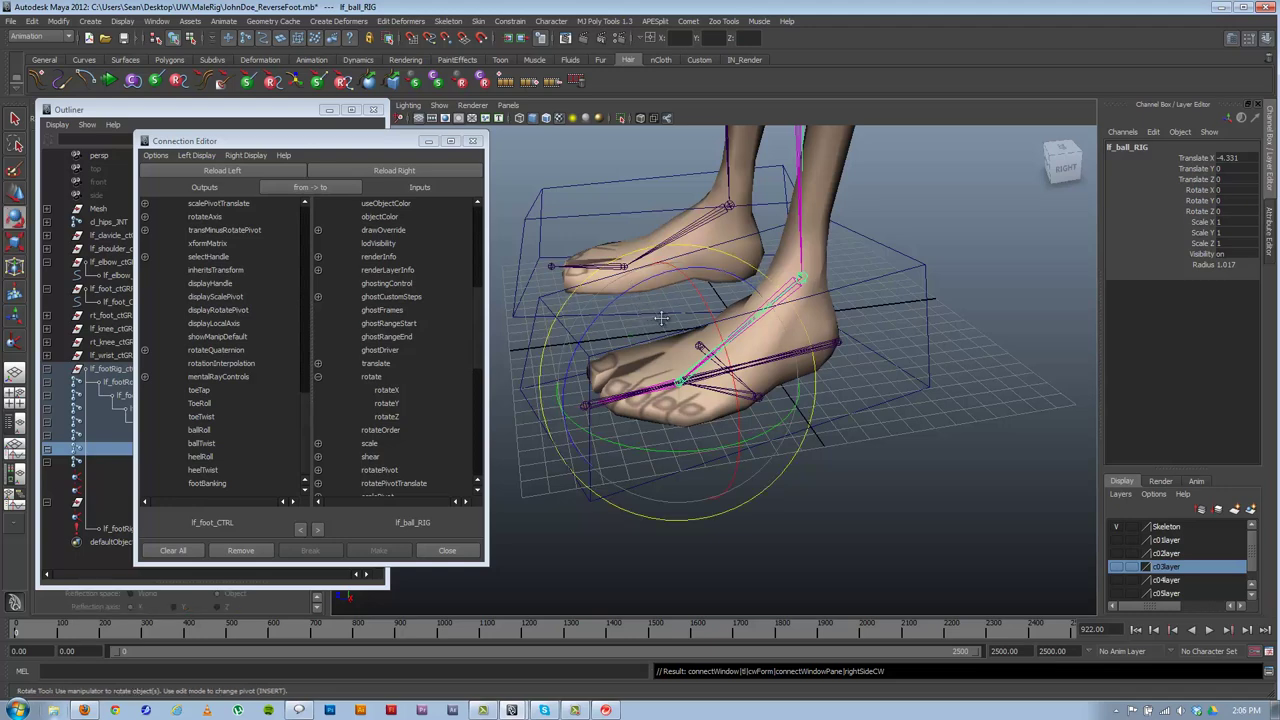
{"action": "middle_click_drag", "start_coordinate": [658, 308], "coordinate": [693, 276], "text": "alt"}
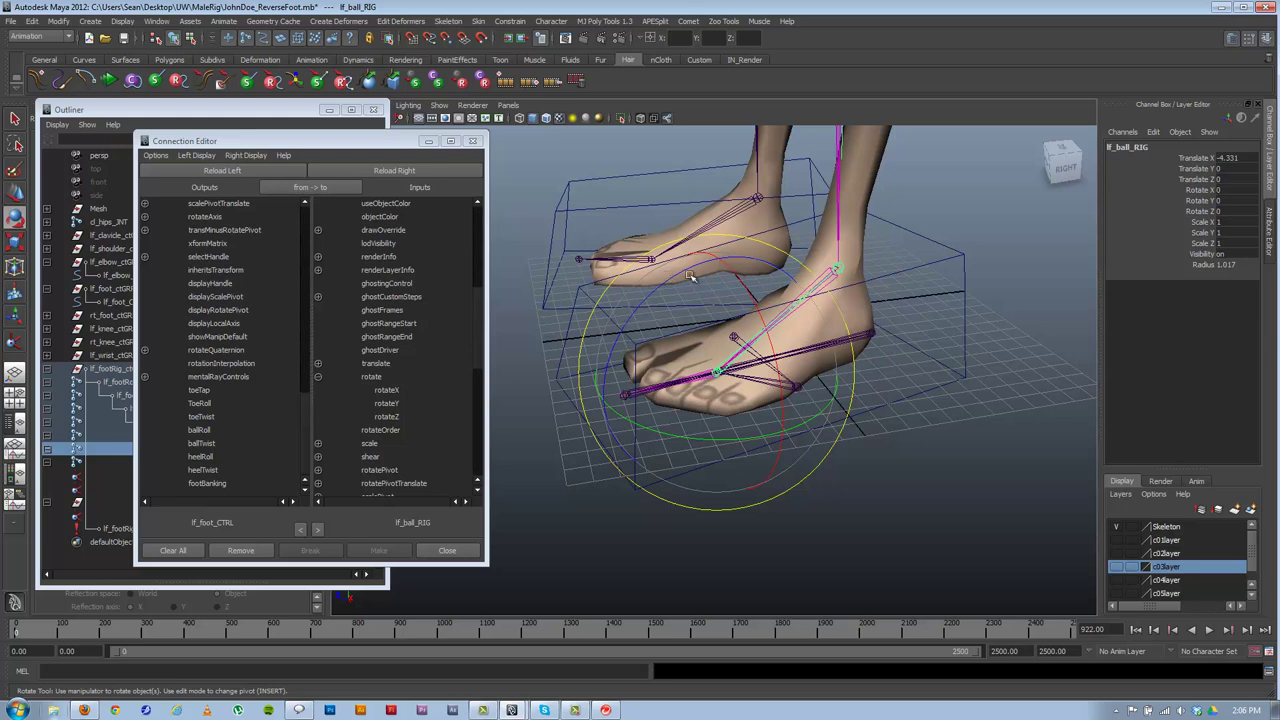
{"action": "left_click", "coordinate": [201, 430]}
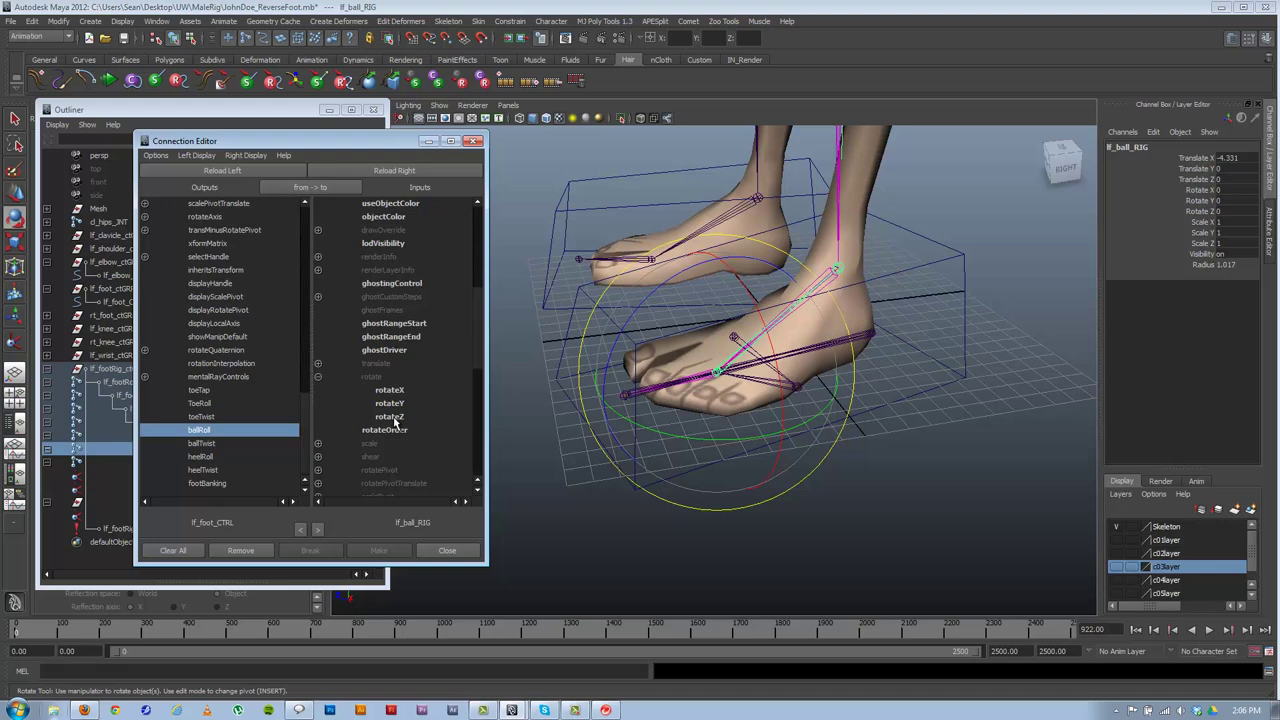
{"action": "left_click", "coordinate": [390, 417]}
- Select lf_foot_CTRL, try scrubbing its Ball Roll and Ball Twist channels, and undo the change
{"action": "left_click", "coordinate": [966, 289]}
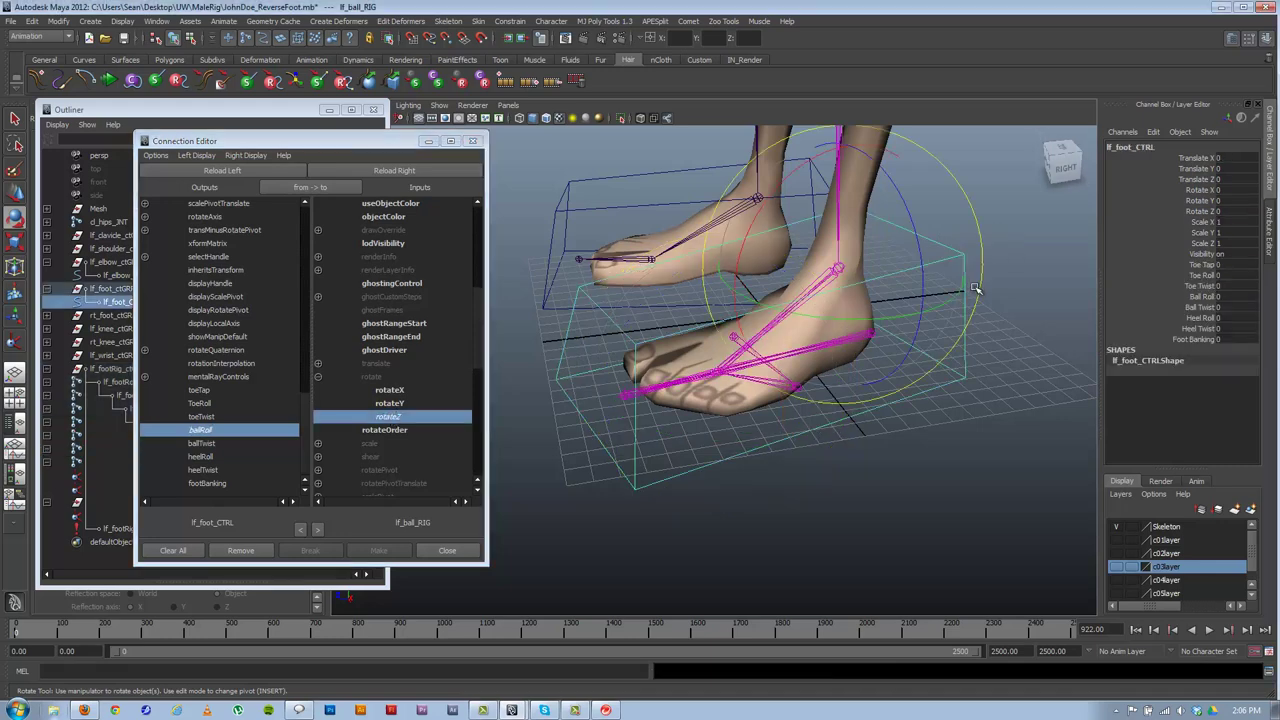
{"action": "left_click", "coordinate": [1203, 297]}
{"action": "middle_click_drag", "start_coordinate": [1040, 271], "coordinate": [1028, 298]}
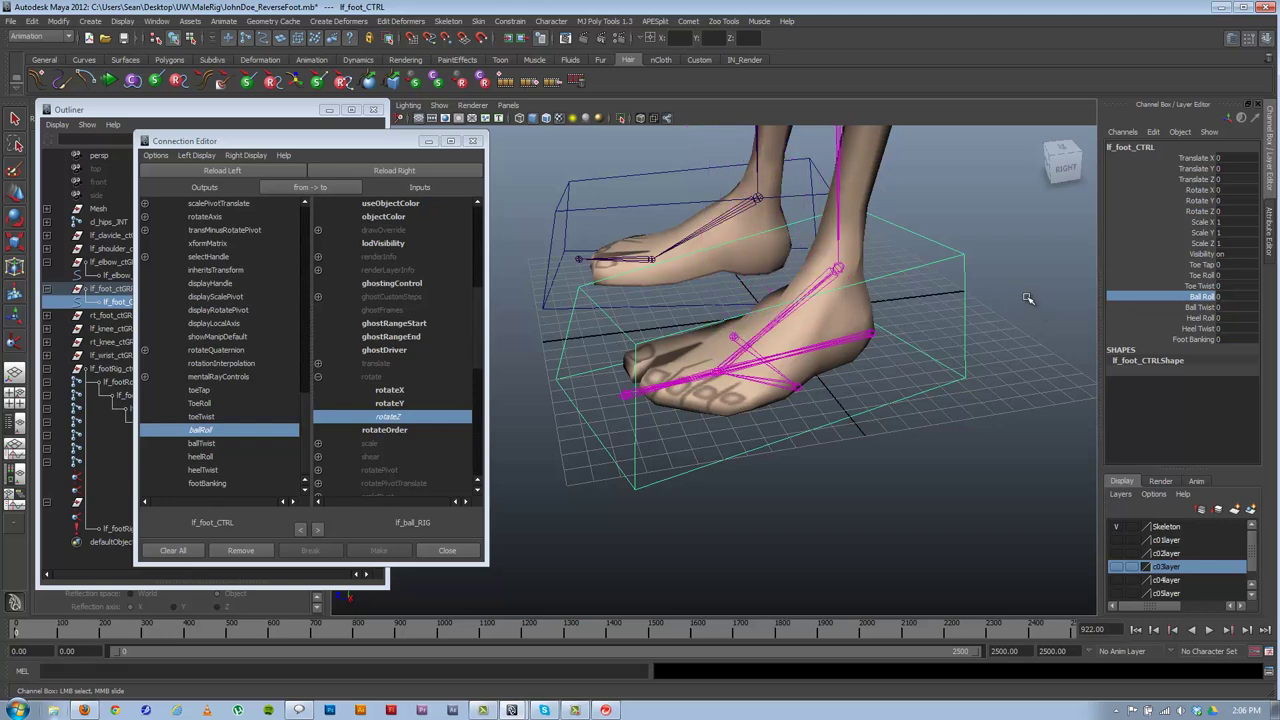
{"action": "left_click", "coordinate": [956, 238]}
{"action": "left_click", "coordinate": [960, 255]}
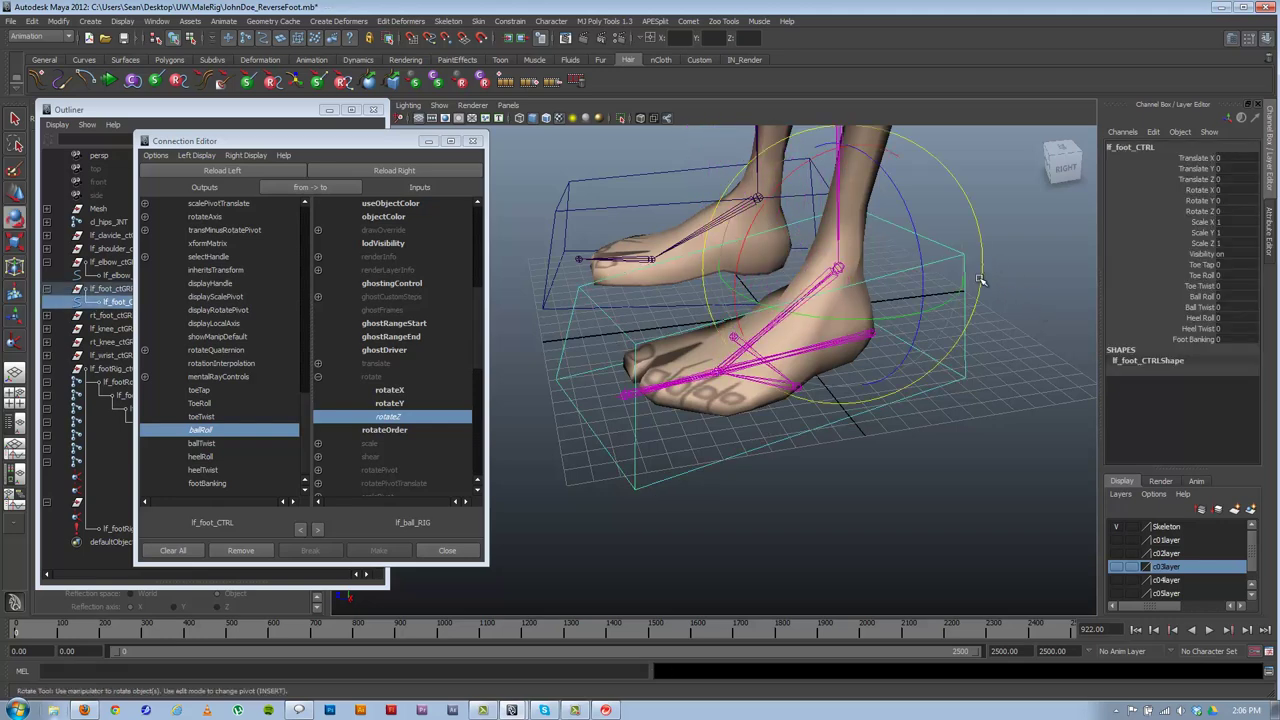
{"action": "left_click", "coordinate": [1199, 309]}
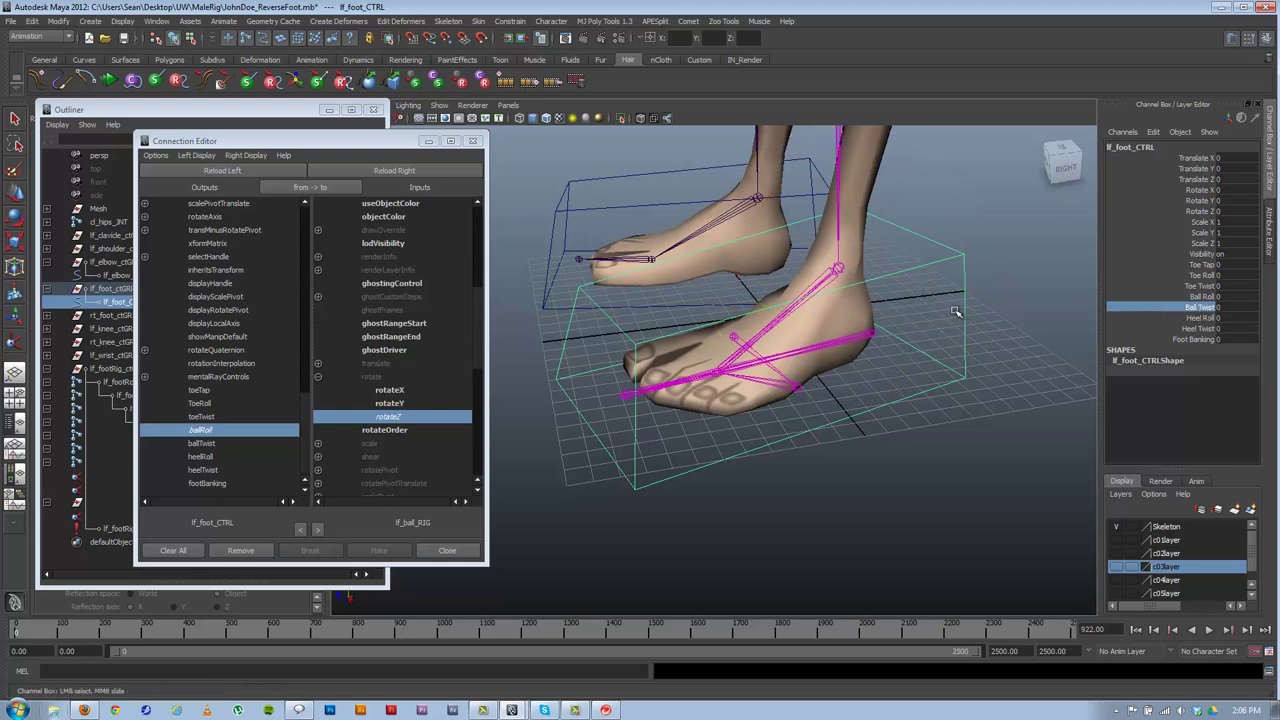
{"action": "middle_click_drag", "start_coordinate": [944, 307], "coordinate": [839, 309]}
{"action": "key", "text": "ctrl+z"}
- Test the ball roll connection by scrubbing Ball Roll in both directions on lf_foot_CTRL, undoing each change
{"action": "left_click", "coordinate": [1199, 297]}
{"action": "mouse_move", "coordinate": [962, 289]}
{"action": "middle_mouse_down"}
{"action": "mouse_move", "coordinate": [970, 271]}
{"action": "mouse_move", "coordinate": [999, 291]}
{"action": "mouse_move", "coordinate": [982, 297]}
{"action": "middle_mouse_up"}
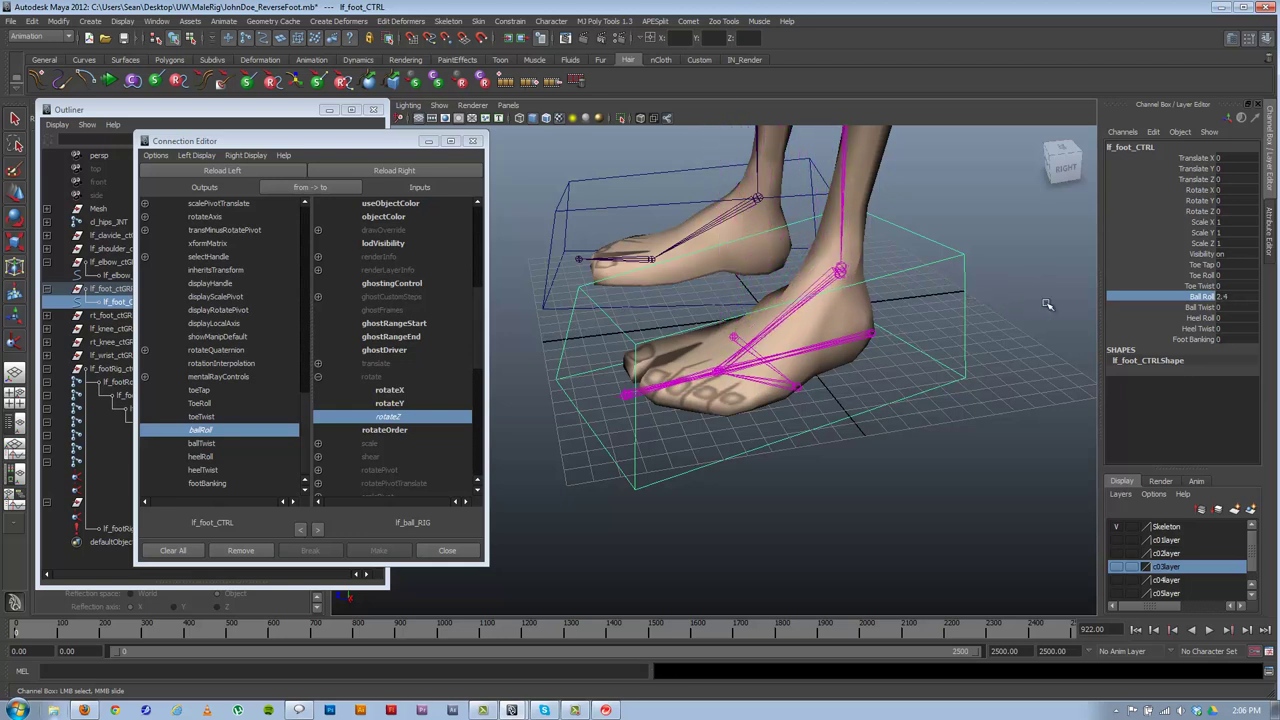
{"action": "key", "text": "ctrl+z"}
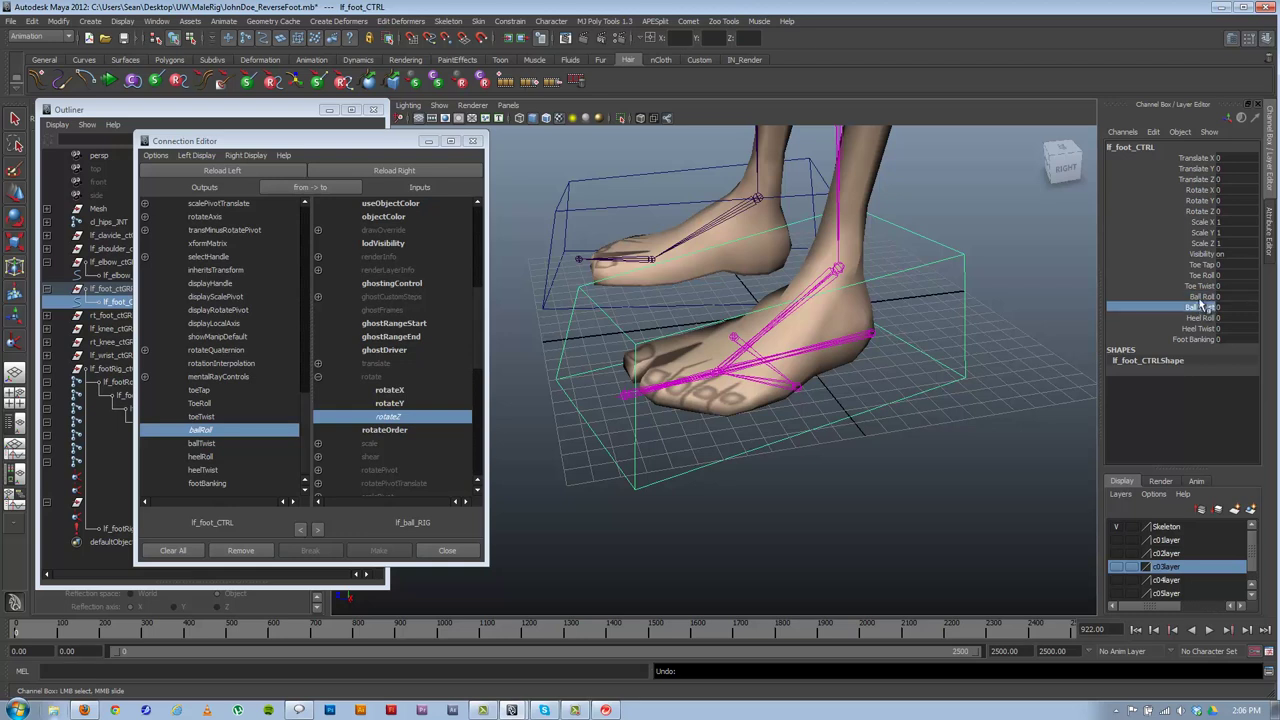
{"action": "mouse_move", "coordinate": [1016, 289]}
{"action": "middle_mouse_down"}
{"action": "mouse_move", "coordinate": [880, 289]}
{"action": "mouse_move", "coordinate": [1008, 287]}
{"action": "middle_mouse_up"}
{"action": "key", "text": "ctrl+z"}
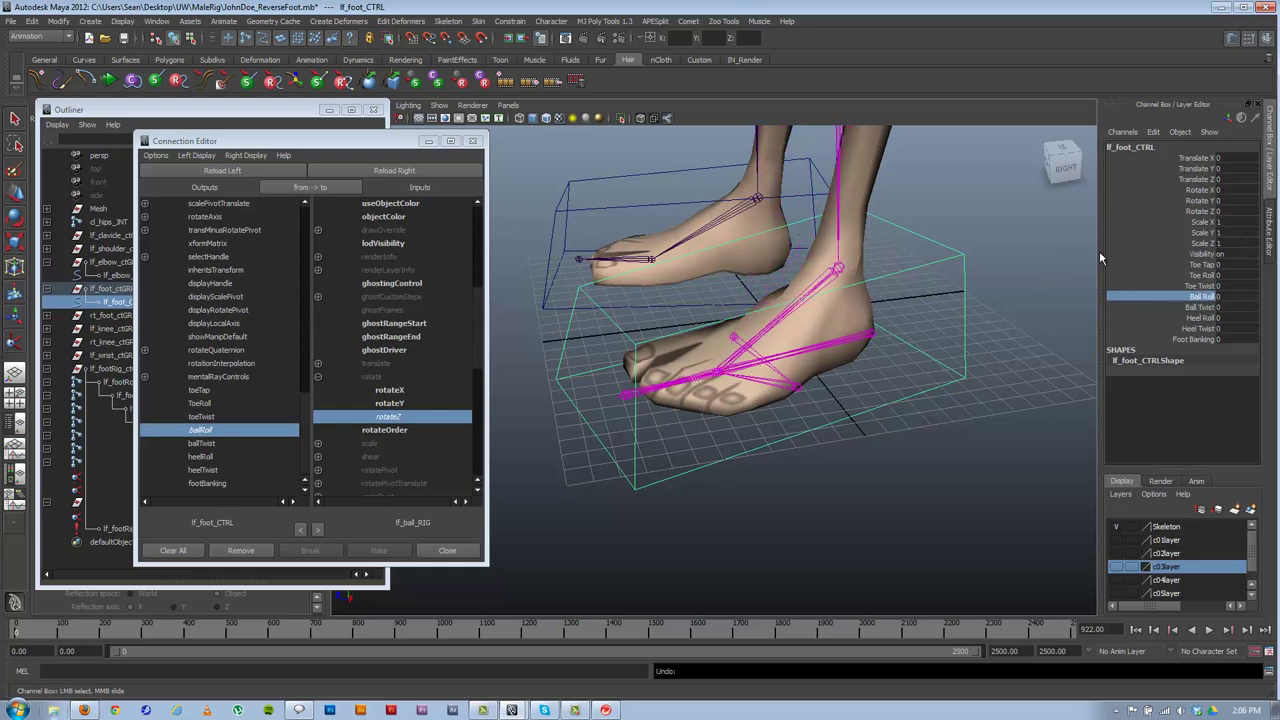
{"action": "left_click", "coordinate": [1137, 255]}
{"action": "left_click", "coordinate": [1185, 297]}
- Load lf_toeTap_RIG as the input object and connect lf_foot_CTRL's toeTap attribute to its rotateZ
{"action": "left_click_drag", "start_coordinate": [254, 141], "coordinate": [354, 115]}
{"action": "left_click", "coordinate": [302, 365]}
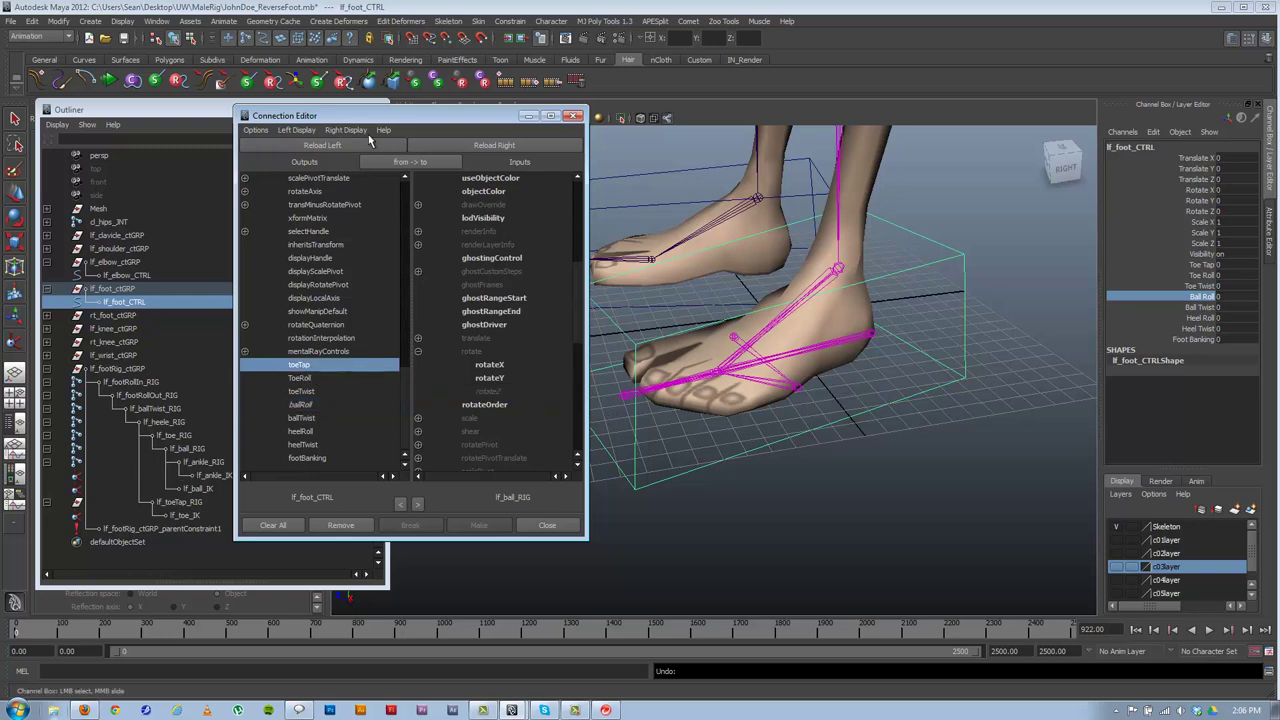
{"action": "left_click_drag", "start_coordinate": [370, 115], "coordinate": [437, 138]}
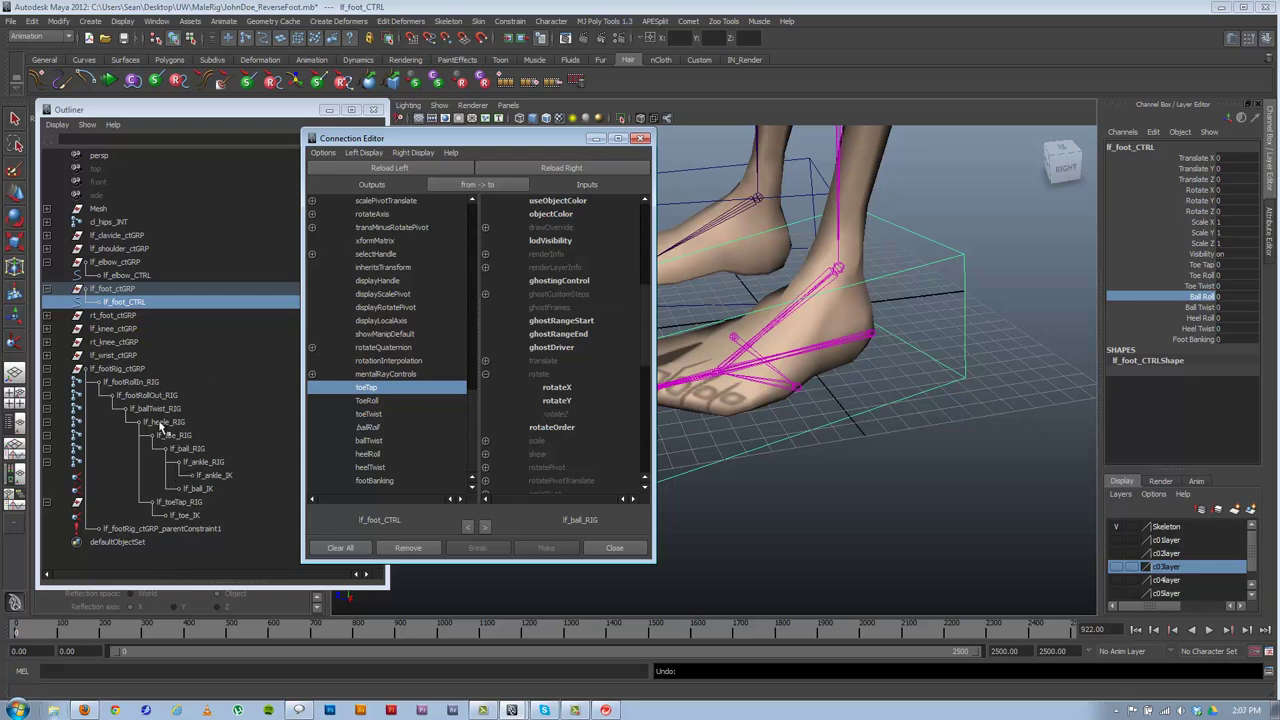
{"action": "left_click", "coordinate": [177, 503]}
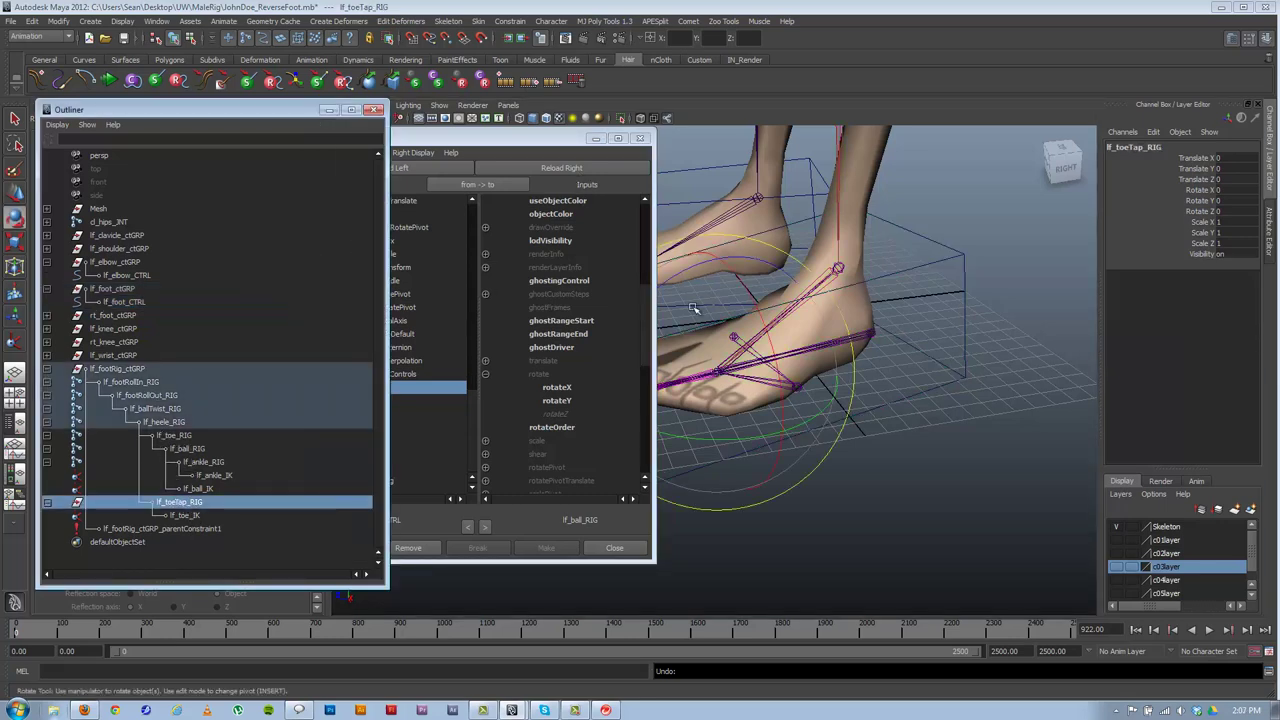
{"action": "left_click_drag", "start_coordinate": [540, 138], "coordinate": [1043, 100]}
{"action": "middle_click_drag", "start_coordinate": [652, 312], "coordinate": [536, 363], "text": "alt"}
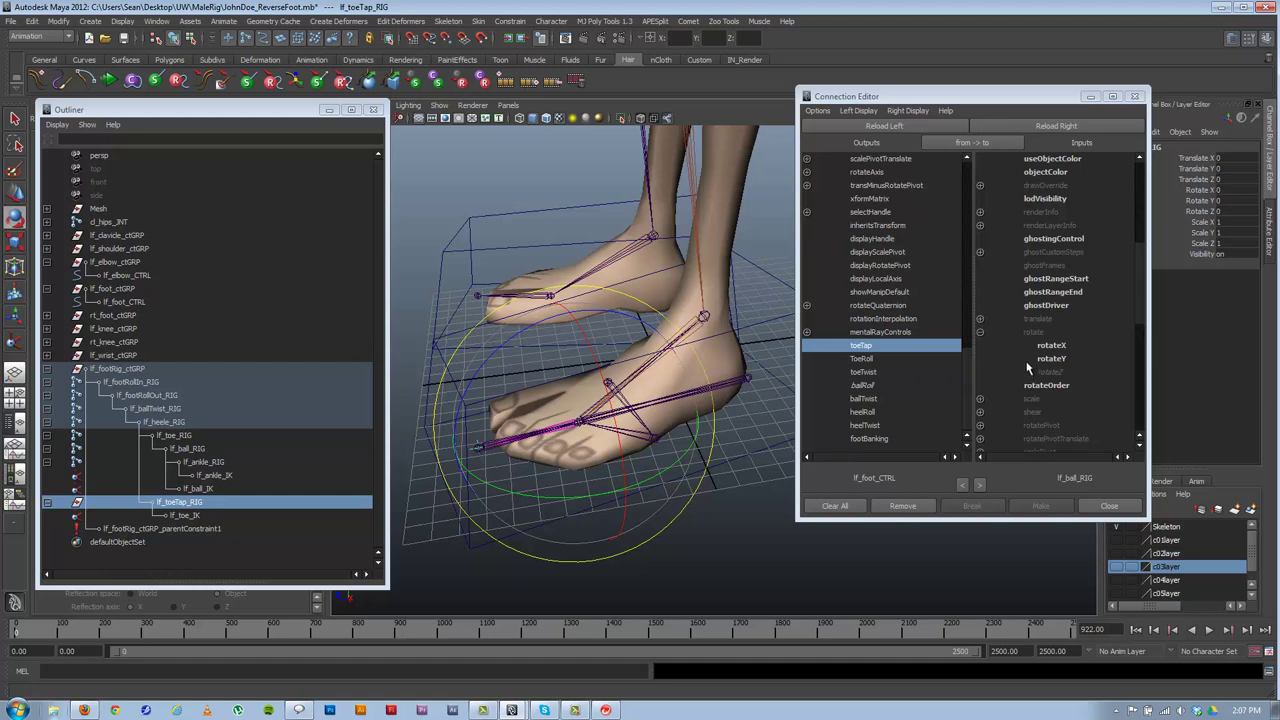
{"action": "left_click", "coordinate": [1043, 126]}
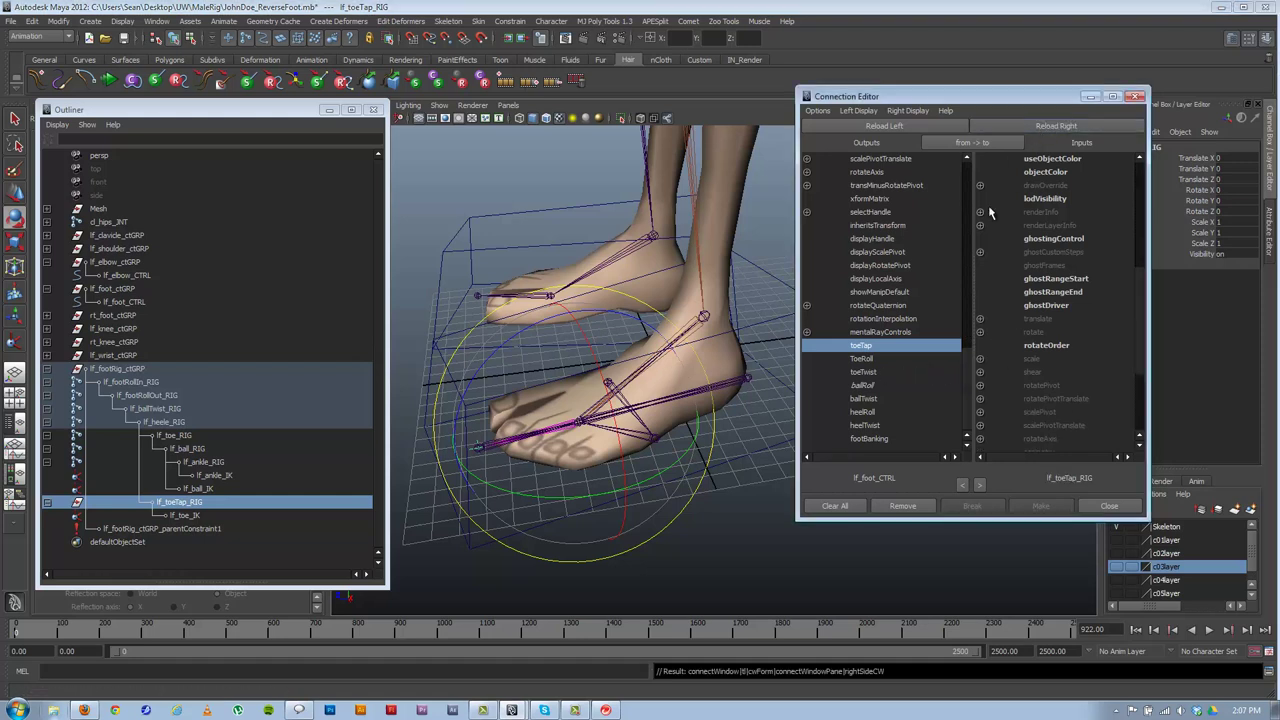
{"action": "left_click", "coordinate": [980, 332]}
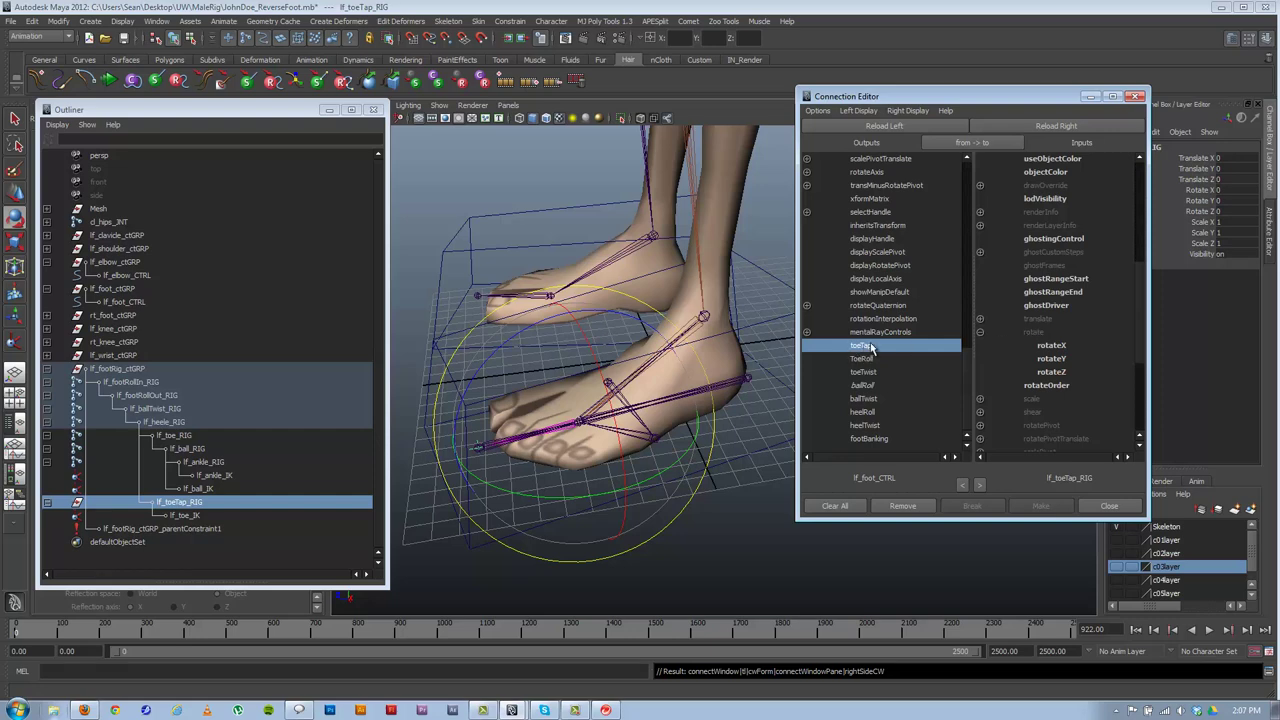
{"action": "left_click_drag", "start_coordinate": [985, 103], "coordinate": [915, 125]}
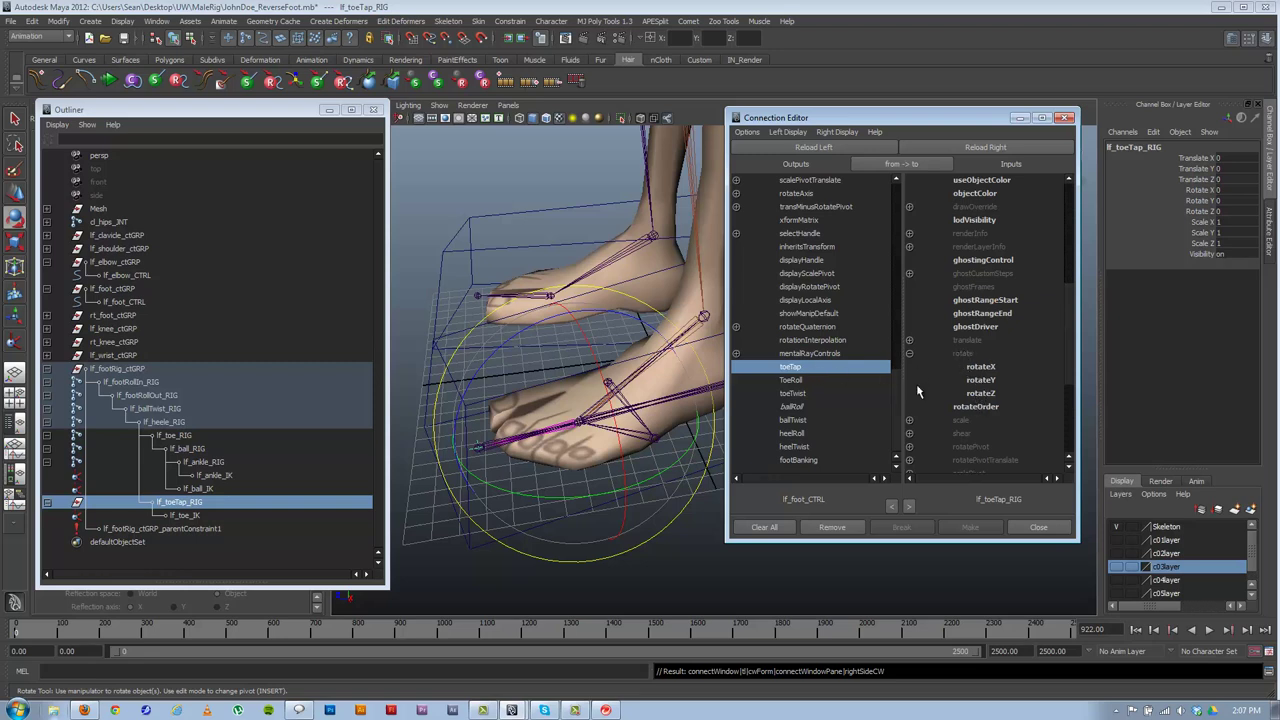
{"action": "left_click", "coordinate": [981, 394]}
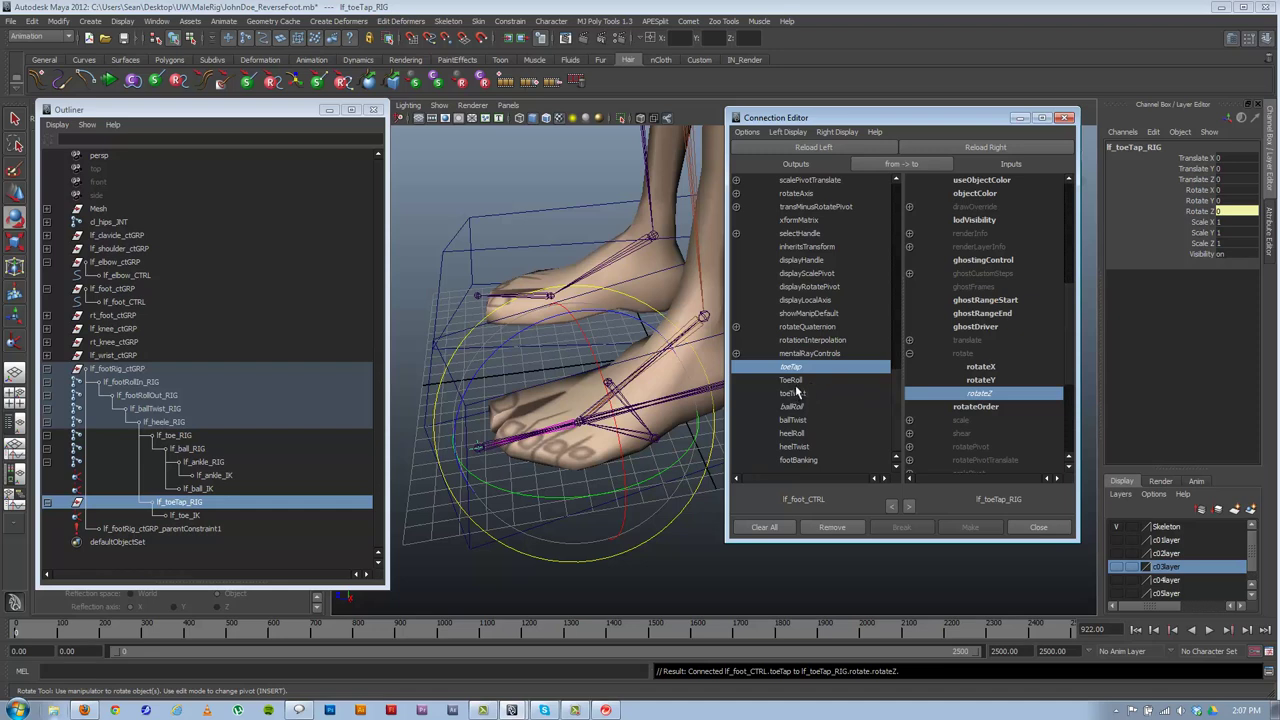
- Load lf_toe_RIG as the input object and connect lf_foot_CTRL's ToeRoll attribute to its rotateY
{"action": "left_click_drag", "start_coordinate": [870, 116], "coordinate": [885, 117]}
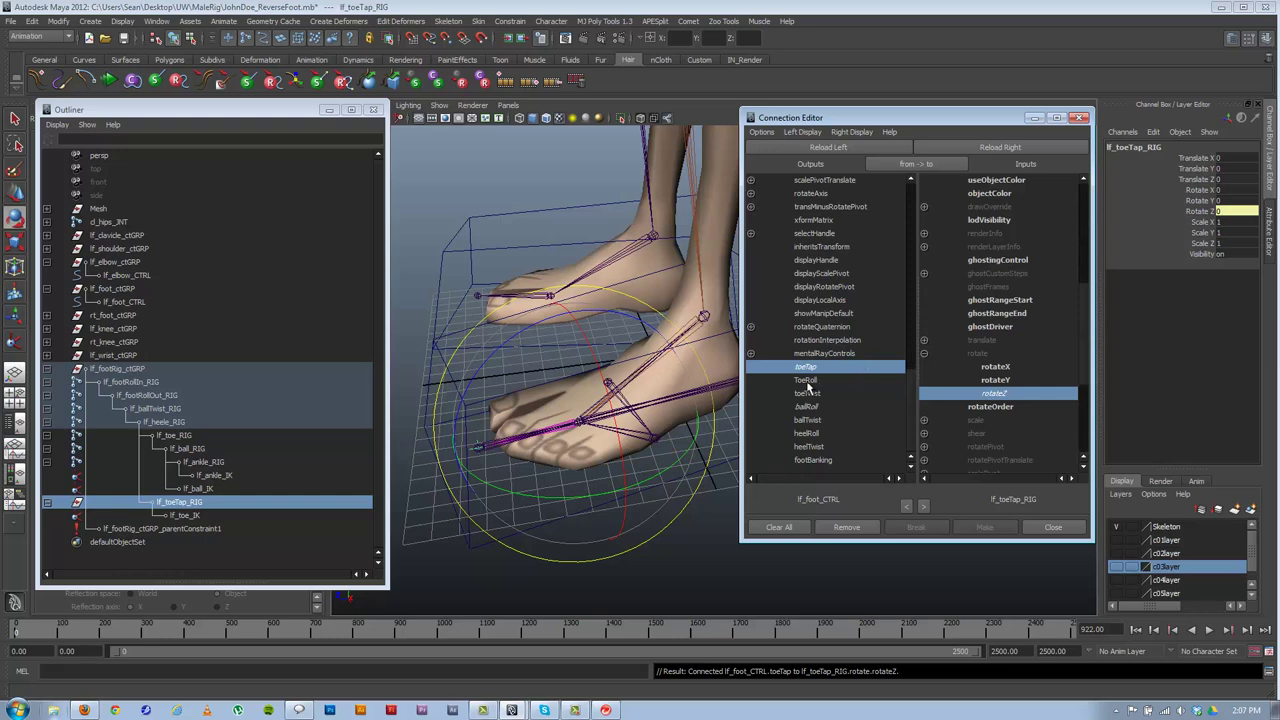
{"action": "left_click", "coordinate": [172, 436]}
{"action": "left_click", "coordinate": [1000, 147]}
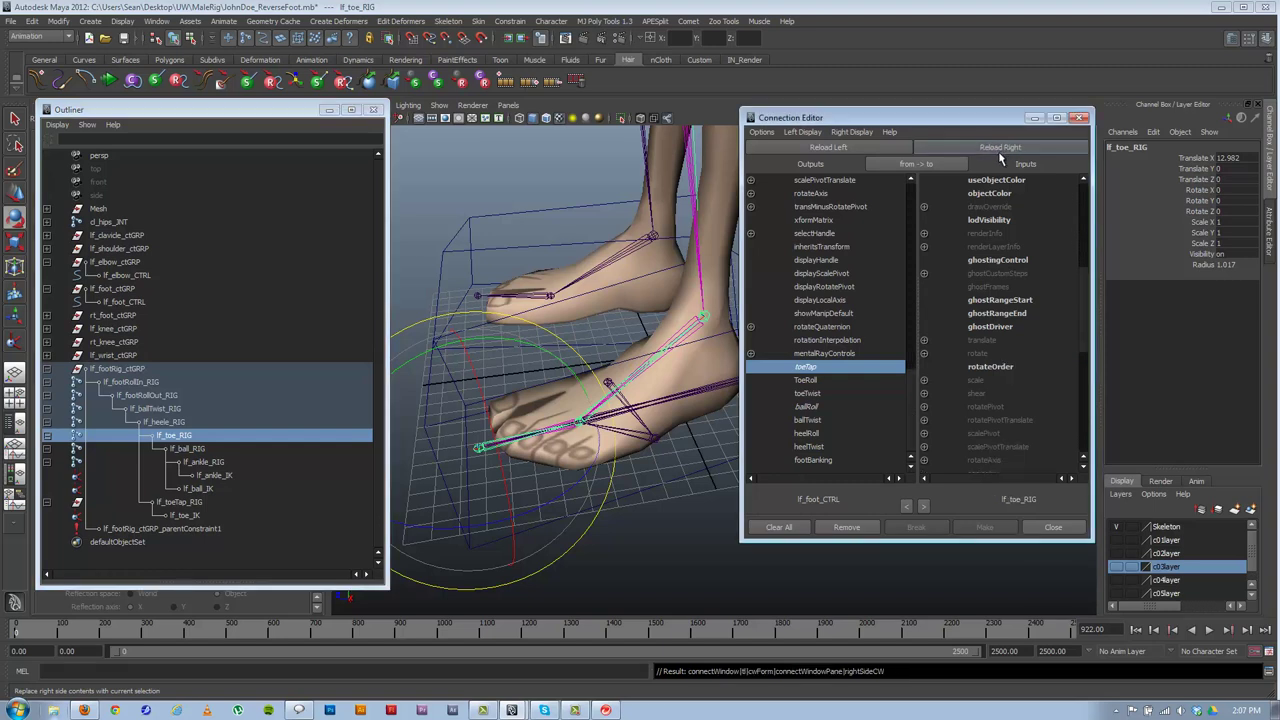
{"action": "left_click", "coordinate": [808, 380]}
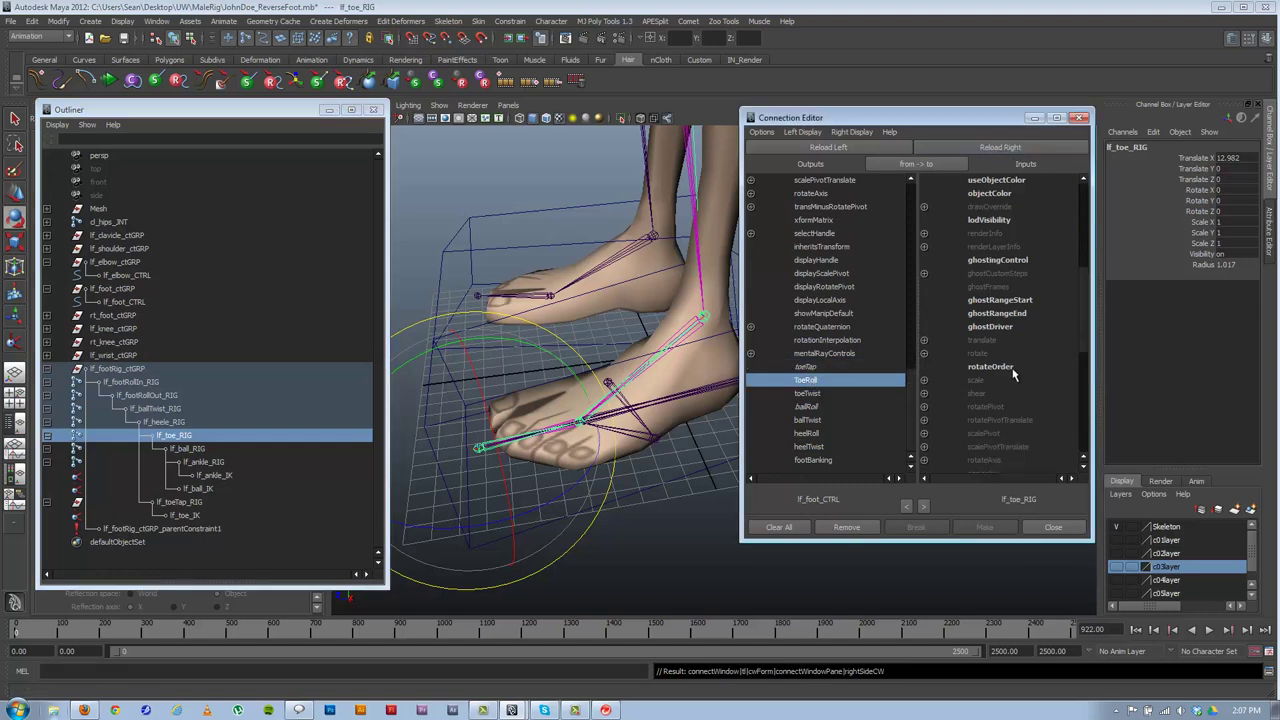
{"action": "left_click", "coordinate": [924, 353]}
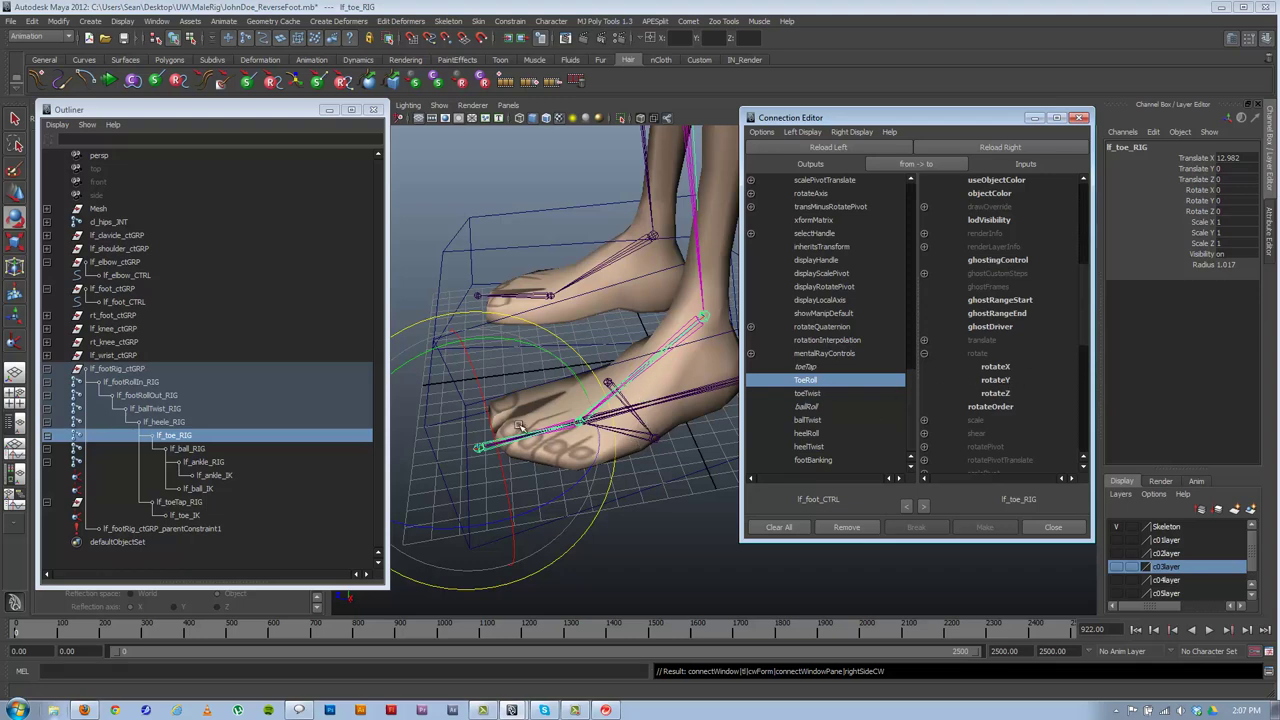
{"action": "mouse_move", "coordinate": [527, 428]}
{"action": "left_mouse_down", "text": "alt"}
{"action": "mouse_move", "coordinate": [566, 443]}
{"action": "mouse_move", "coordinate": [526, 453]}
{"action": "mouse_move", "coordinate": [528, 442]}
{"action": "left_mouse_up", "text": "alt"}
{"action": "left_click", "coordinate": [995, 380]}
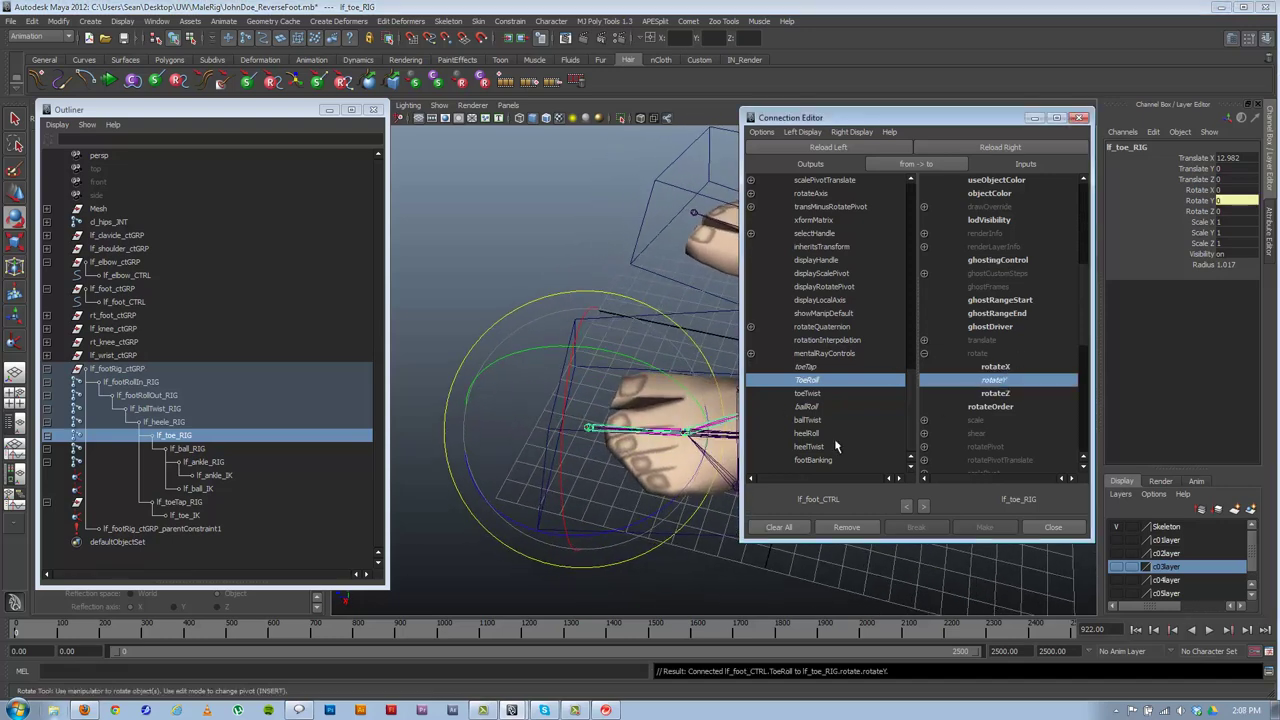
- Connect lf_foot_CTRL's toeTwist attribute to the rotateZ of lf_toe_RIG
{"action": "left_click", "coordinate": [808, 393]}
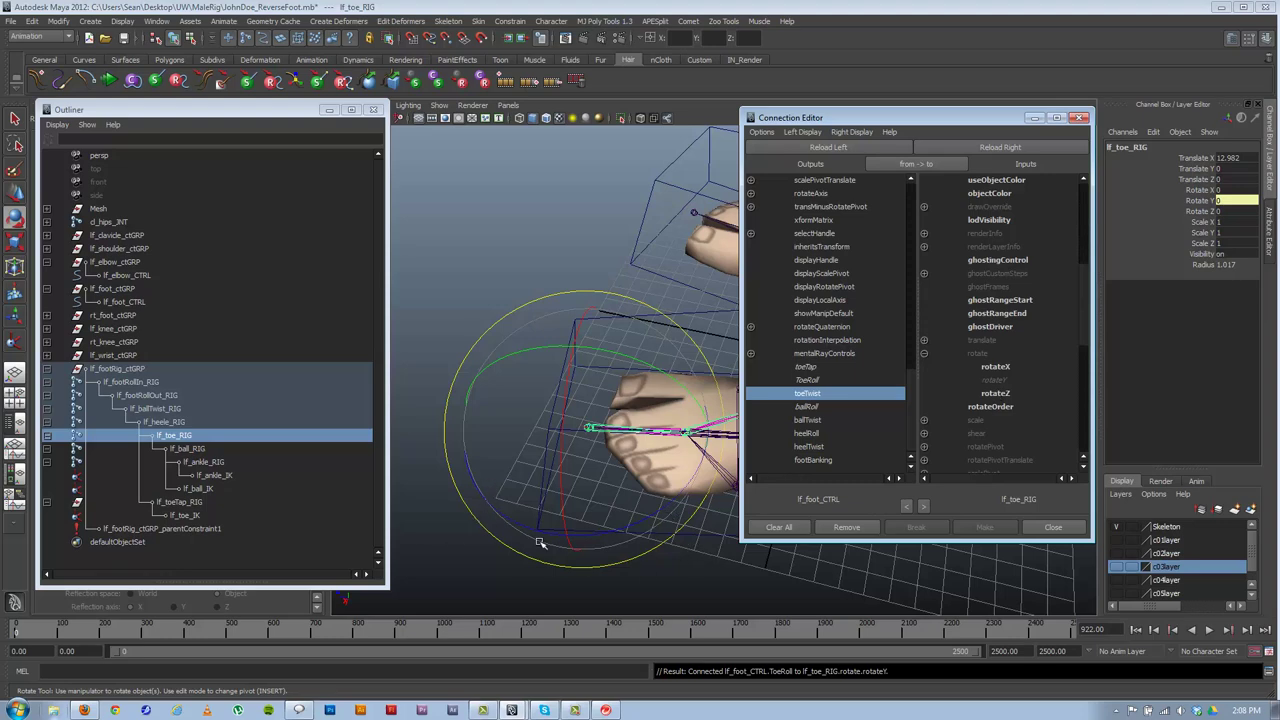
{"action": "left_click", "coordinate": [996, 393]}
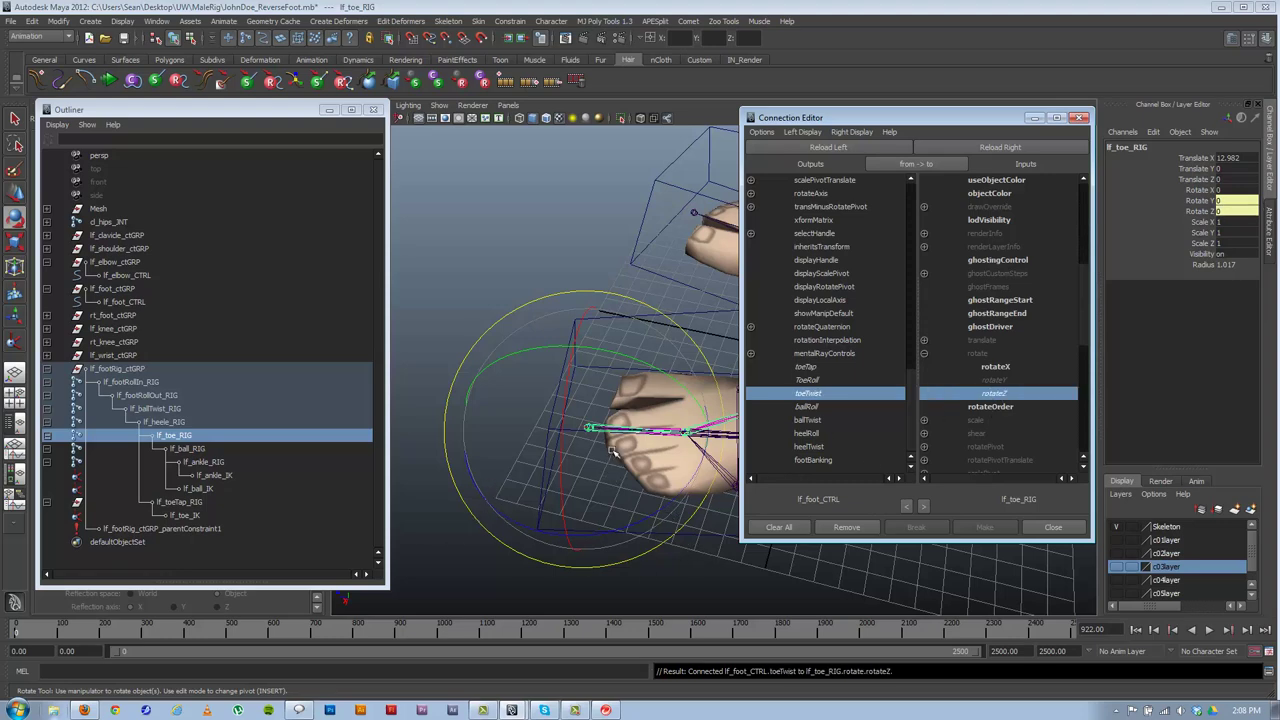
{"action": "left_click_drag", "start_coordinate": [615, 452], "coordinate": [643, 405], "text": "alt"}
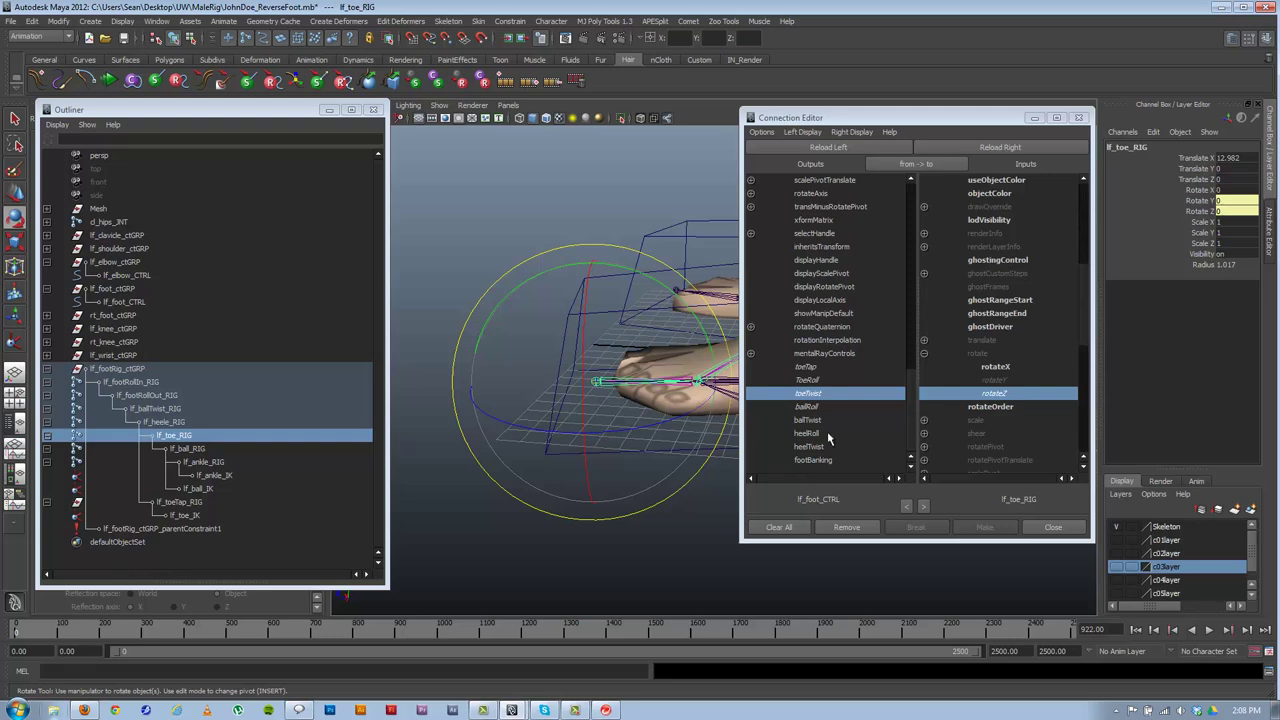
- Load lf_ballTwist_RIG as the input object and connect lf_foot_CTRL's ballTwist attribute to its rotateZ
{"action": "left_click", "coordinate": [814, 421]}
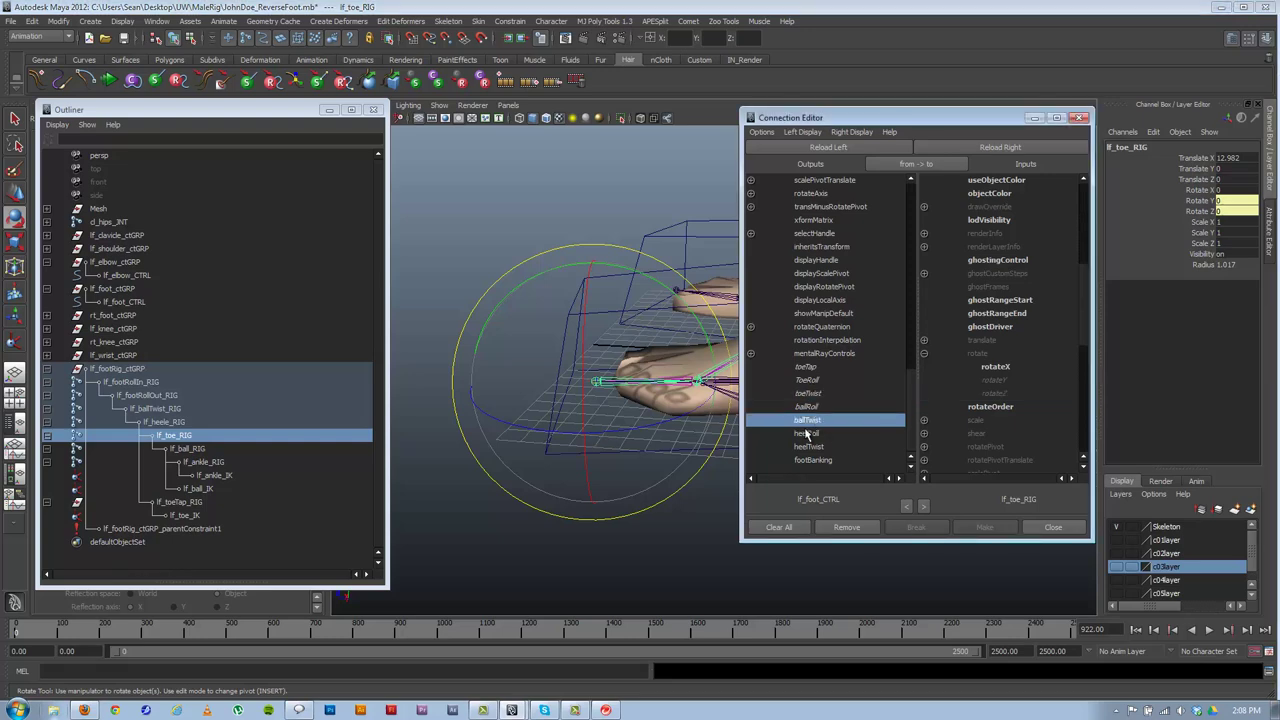
{"action": "left_click", "coordinate": [155, 408]}
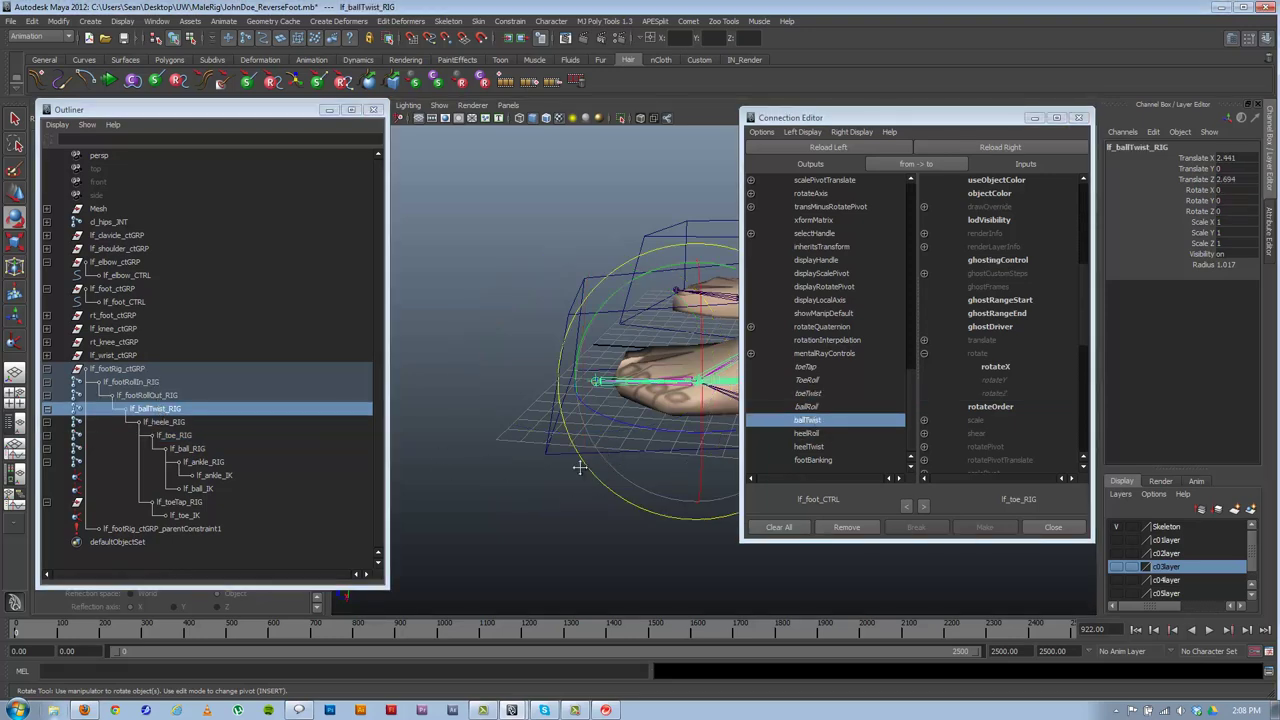
{"action": "left_click_drag", "start_coordinate": [580, 462], "coordinate": [550, 403], "text": "alt"}
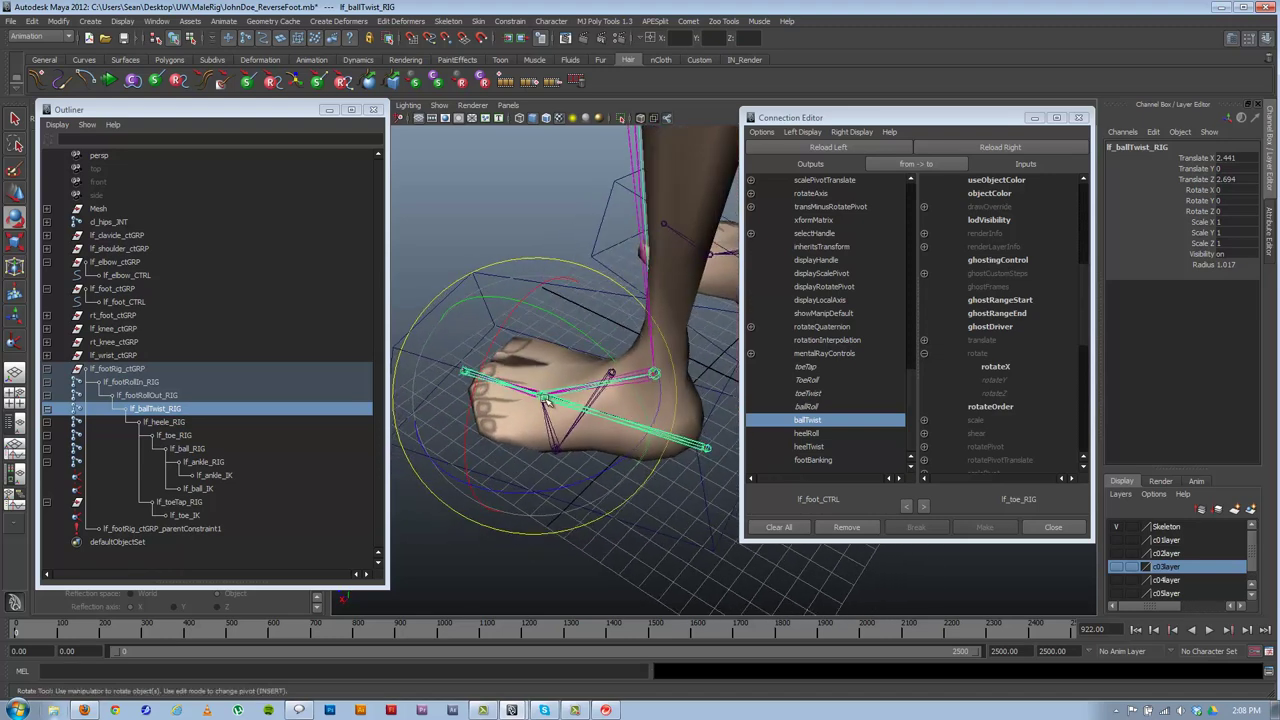
{"action": "left_click", "coordinate": [1000, 147]}
{"action": "left_click", "coordinate": [924, 353]}
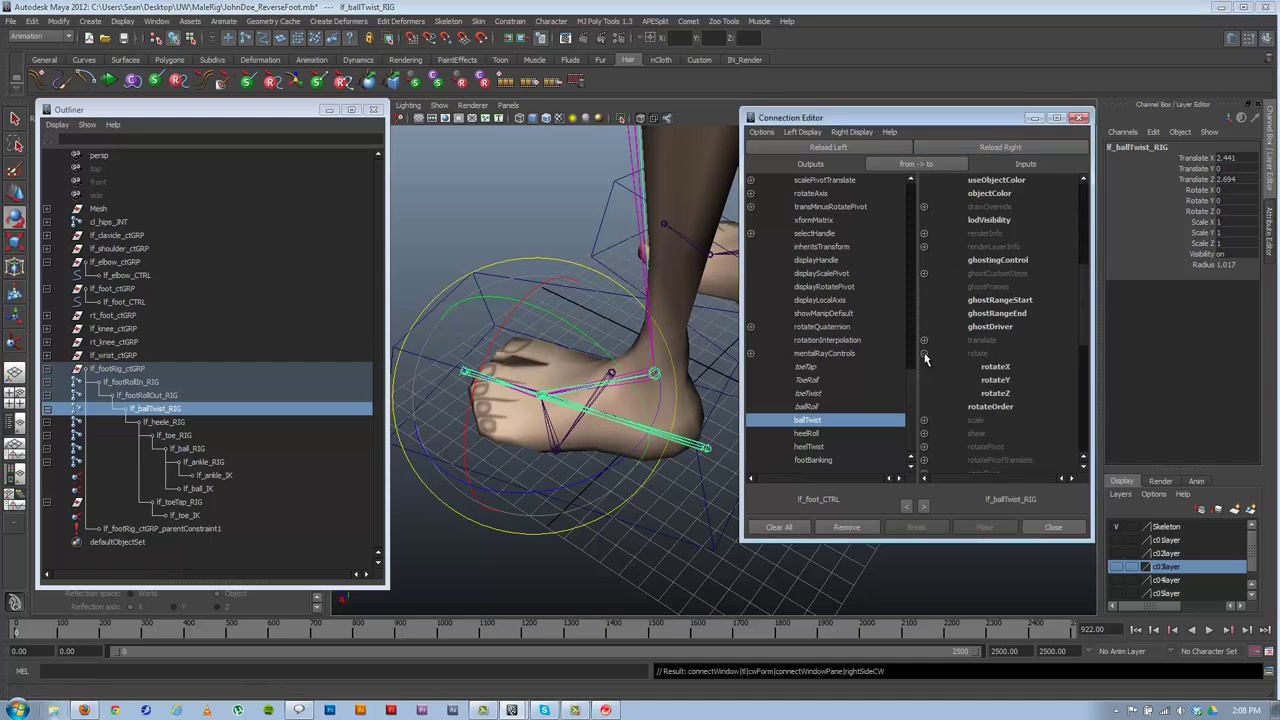
{"action": "left_click", "coordinate": [996, 394]}
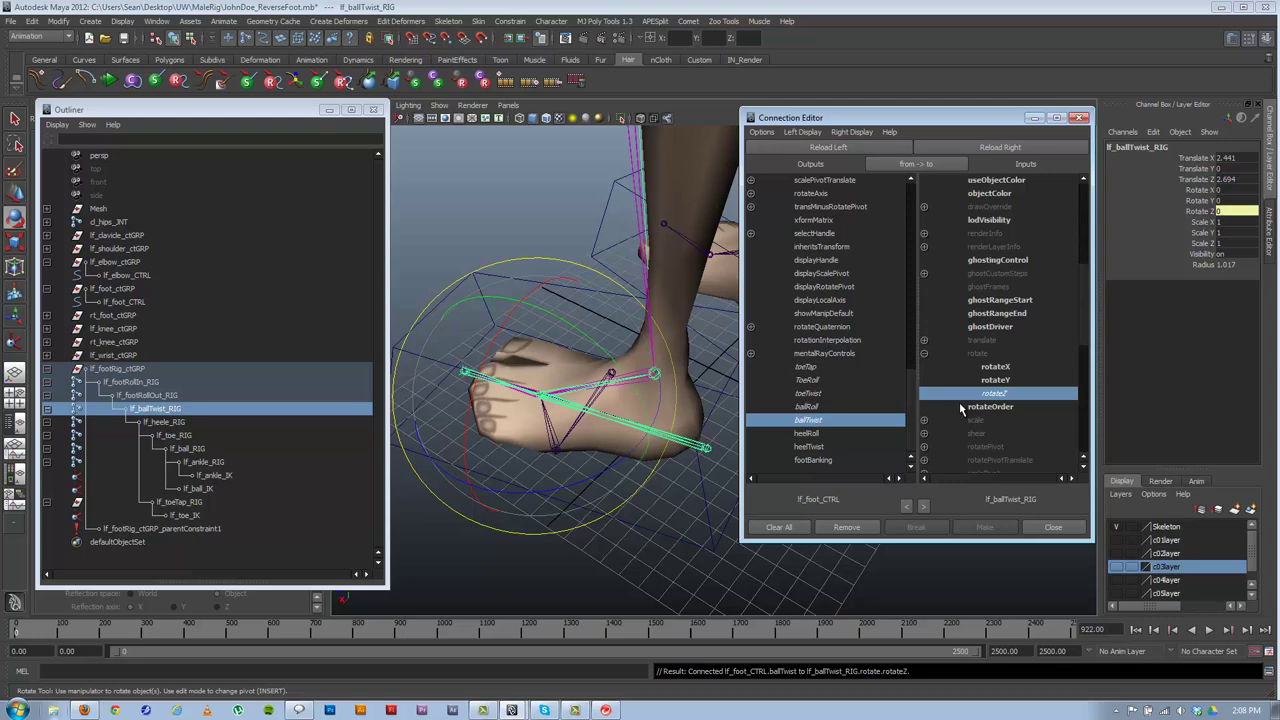
- Load lf_heele_RIG as the input object and connect lf_foot_CTRL's heelRoll to its rotateY and heelTwist to its rotateZ
{"action": "left_click", "coordinate": [175, 427]}
{"action": "left_click", "coordinate": [1000, 147]}
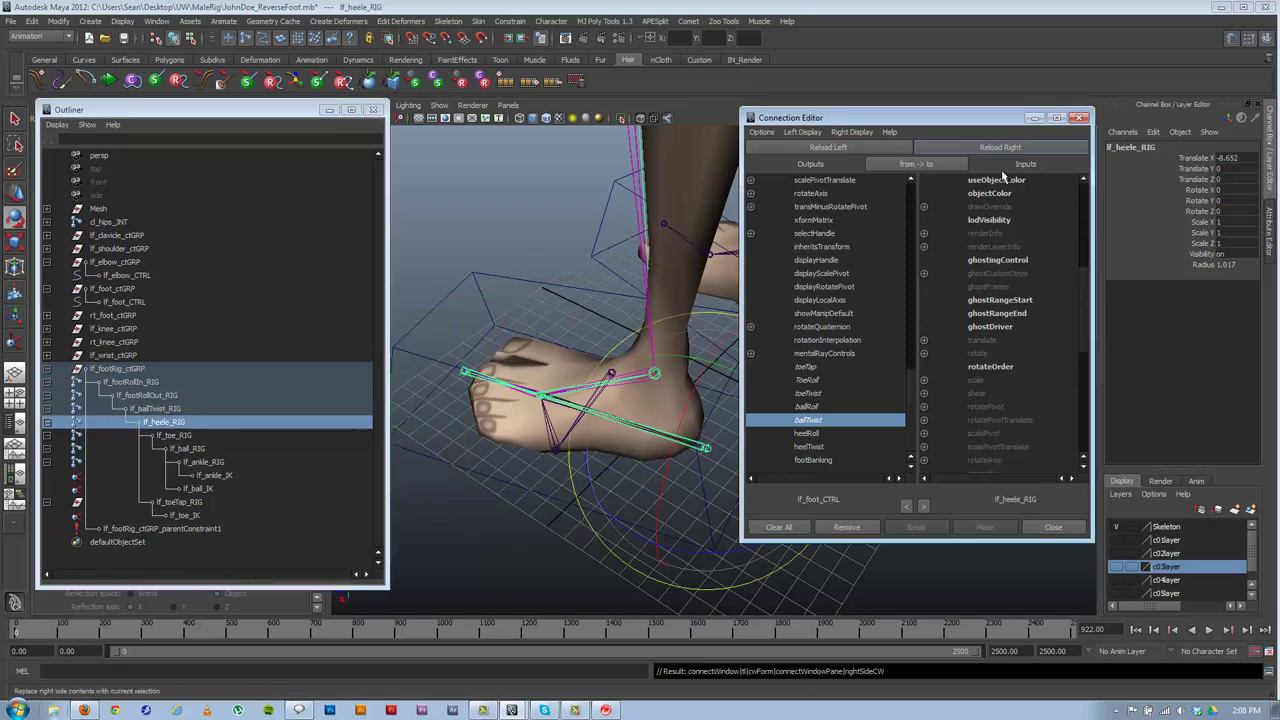
{"action": "left_click", "coordinate": [809, 434]}
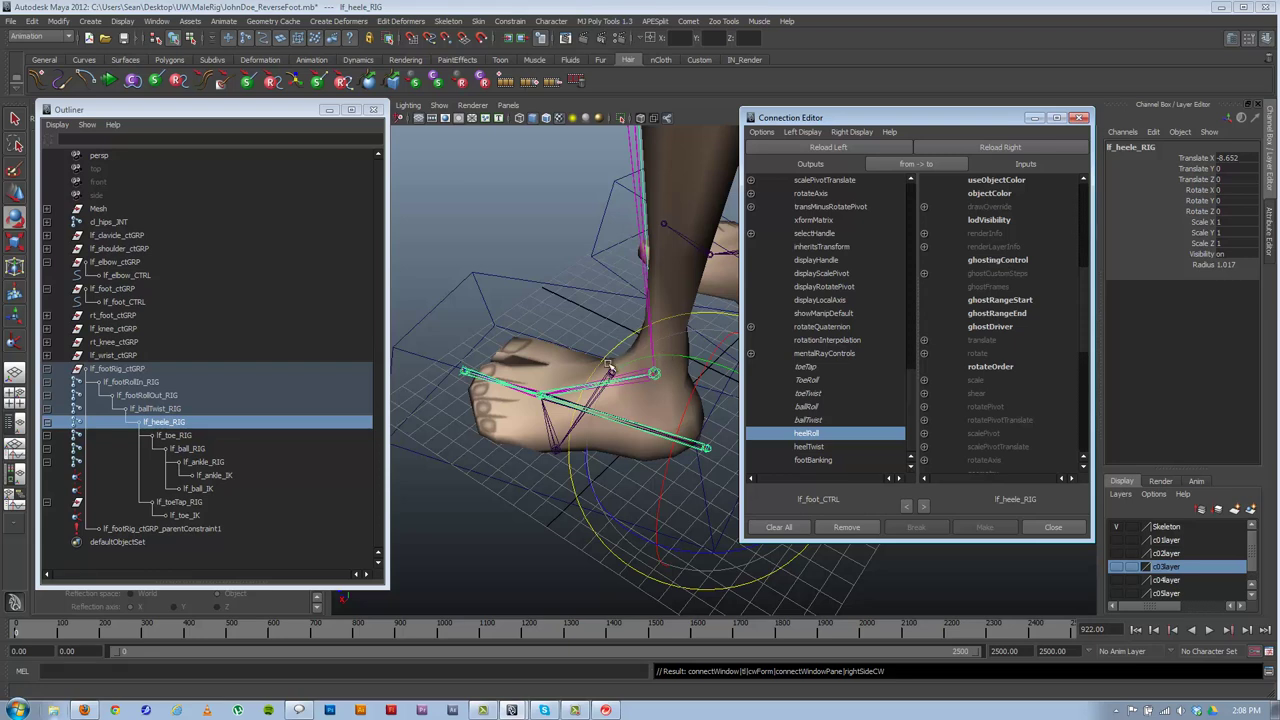
{"action": "left_click", "coordinate": [923, 354]}
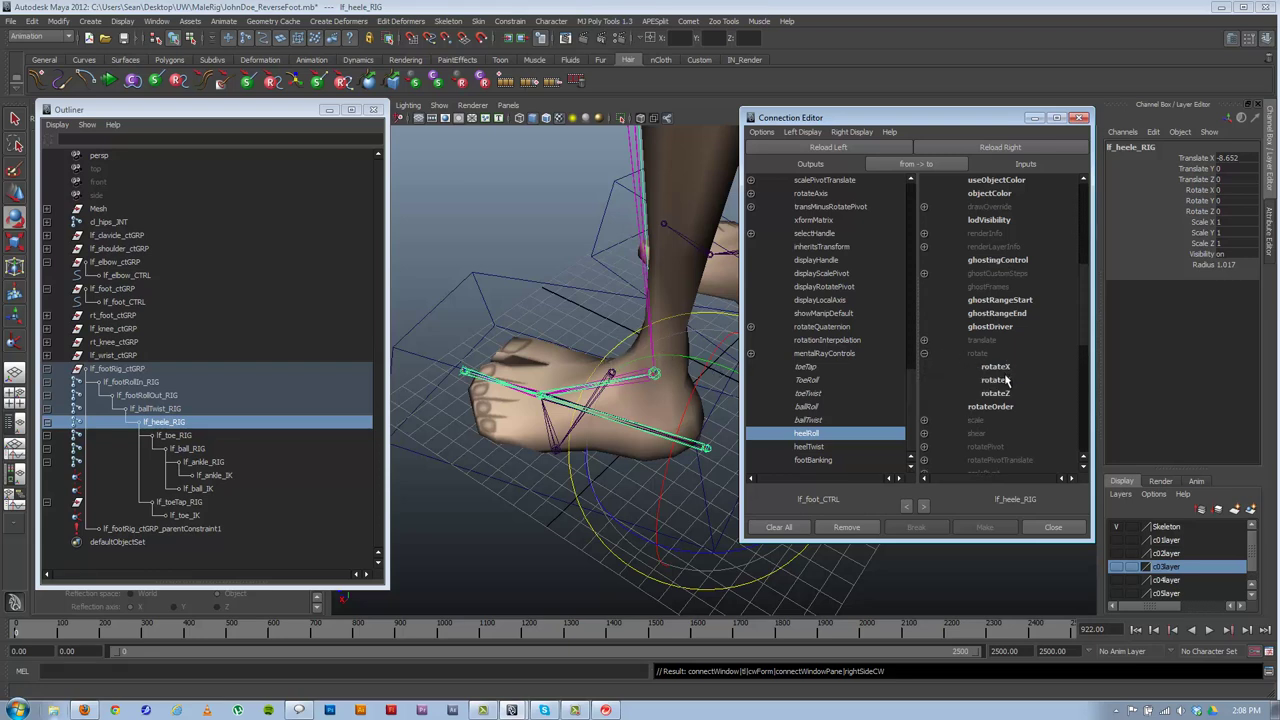
{"action": "left_click", "coordinate": [1002, 380]}
{"action": "left_click", "coordinate": [829, 447]}
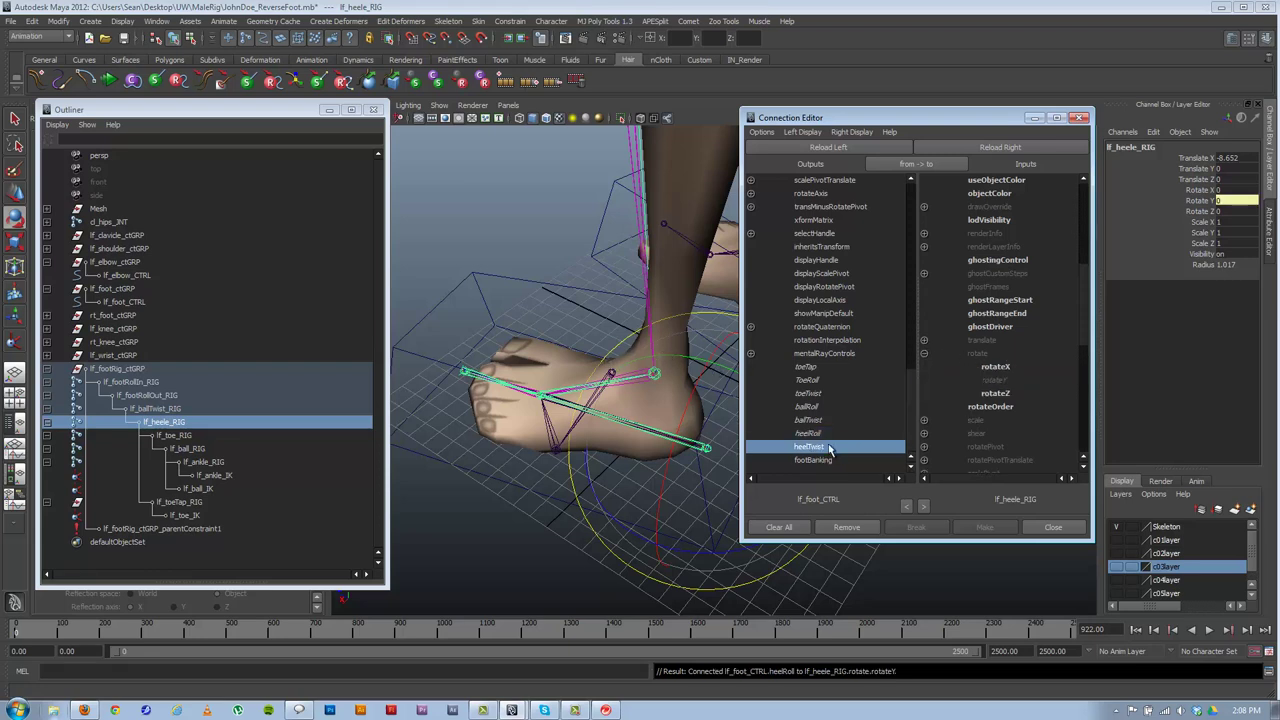
{"action": "left_click", "coordinate": [1000, 393]}
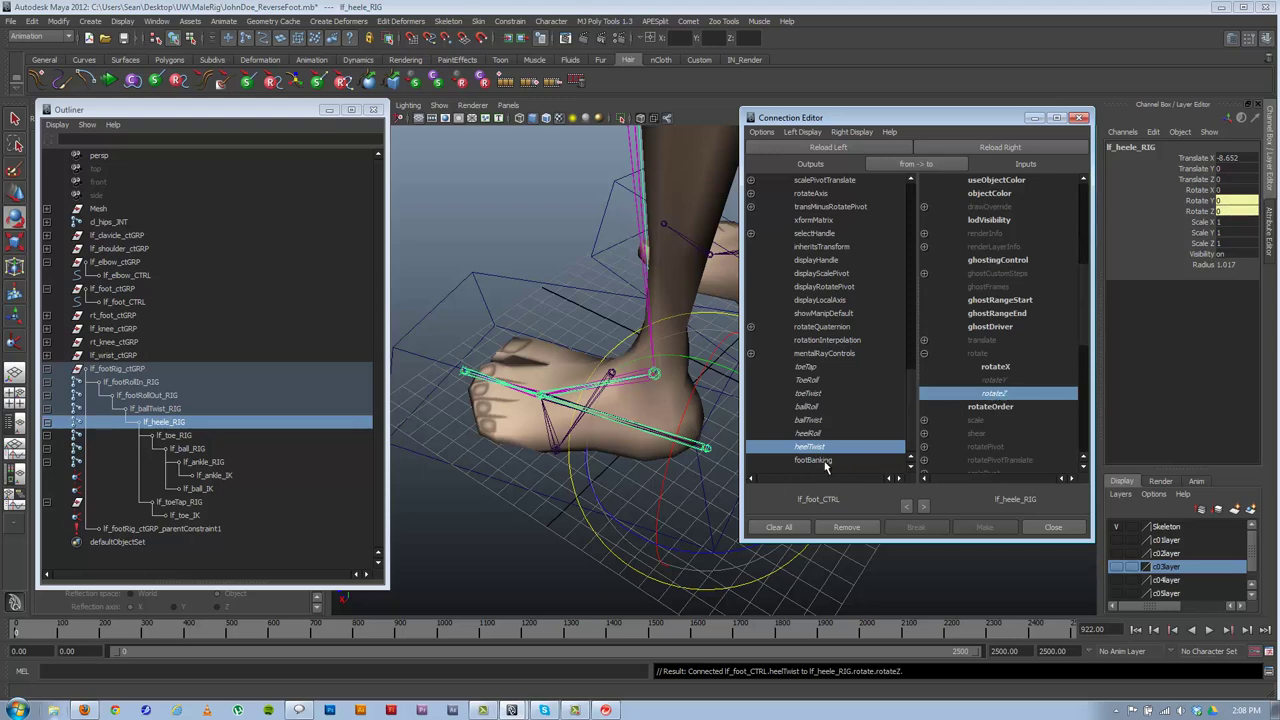
- Minimize the Connection Editor and select lf_foot_CTRL around the left foot
{"action": "left_click", "coordinate": [1034, 118]}
{"action": "left_click", "coordinate": [930, 420]}
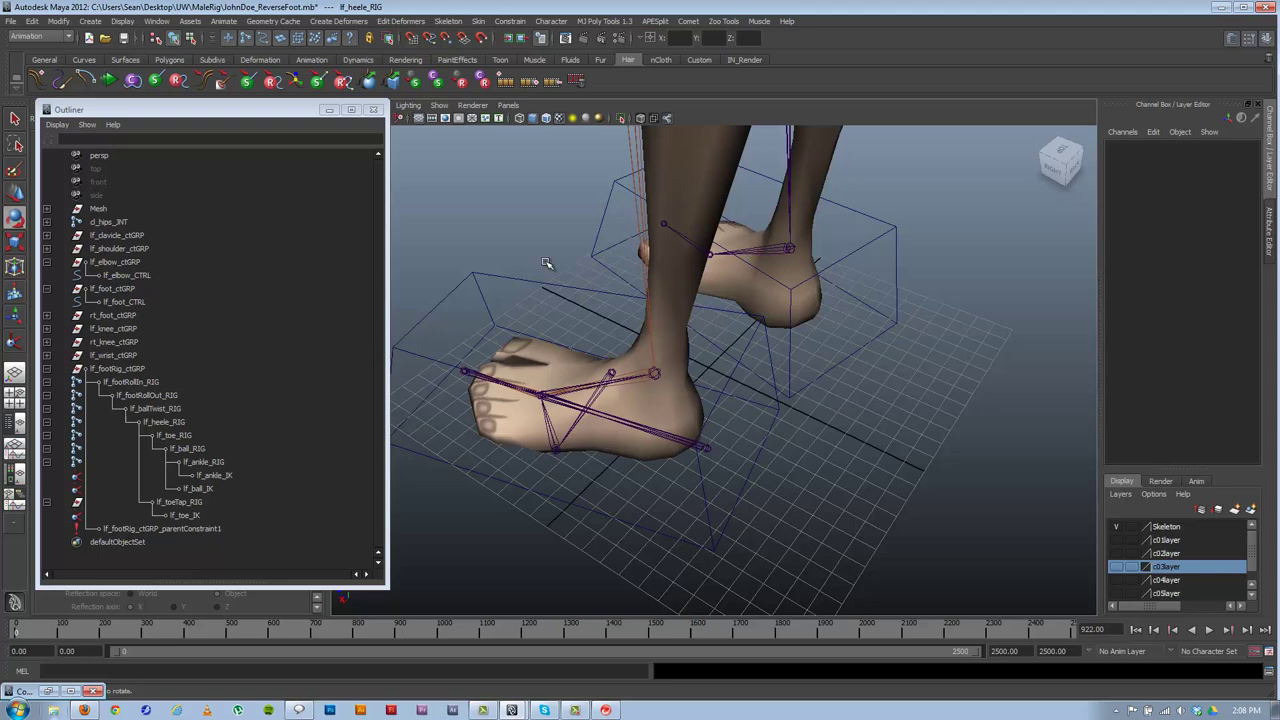
{"action": "left_click", "coordinate": [491, 287]}
{"action": "left_click_drag", "start_coordinate": [832, 426], "coordinate": [896, 457], "text": "alt"}
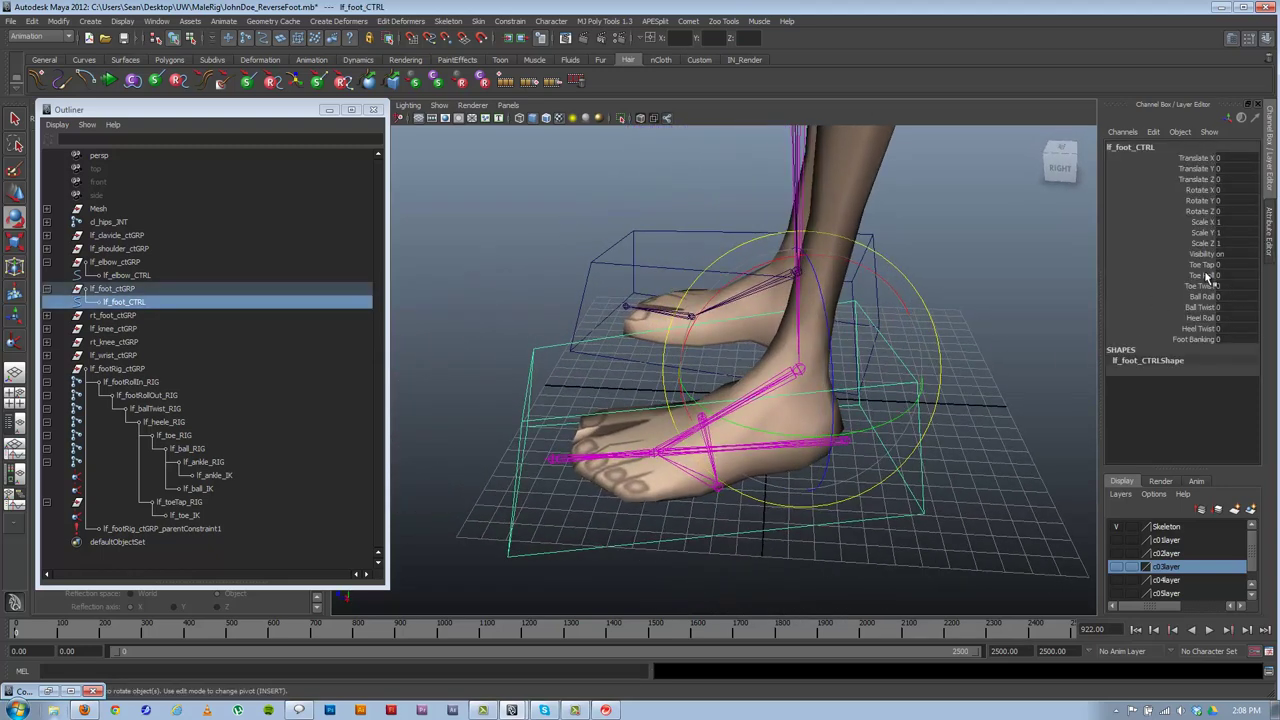
- Test the Toe Tap, Toe Roll and Toe Twist attributes on lf_foot_CTRL one at a time, undoing each change
{"action": "left_click", "coordinate": [1204, 265]}
{"action": "middle_click_drag", "start_coordinate": [904, 395], "coordinate": [776, 377]}
{"action": "key", "text": "z"}
{"action": "left_click", "coordinate": [1194, 276]}
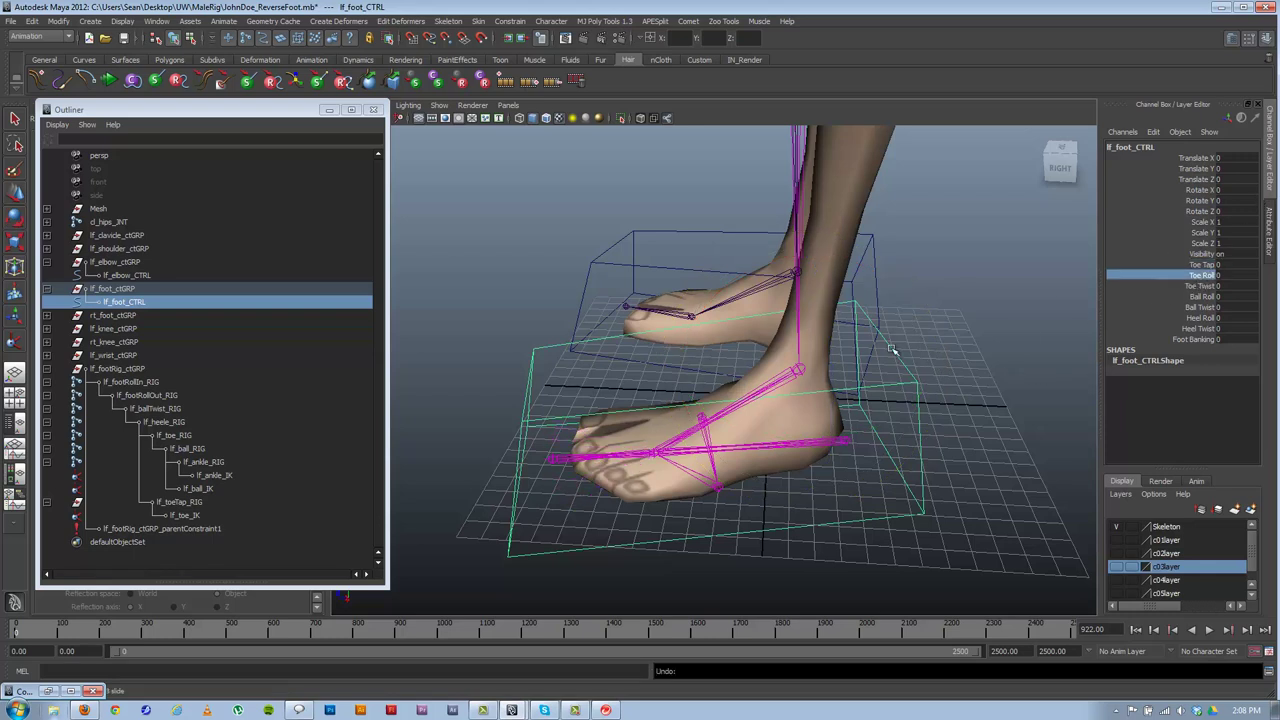
{"action": "middle_click_drag", "start_coordinate": [892, 350], "coordinate": [1273, 325]}
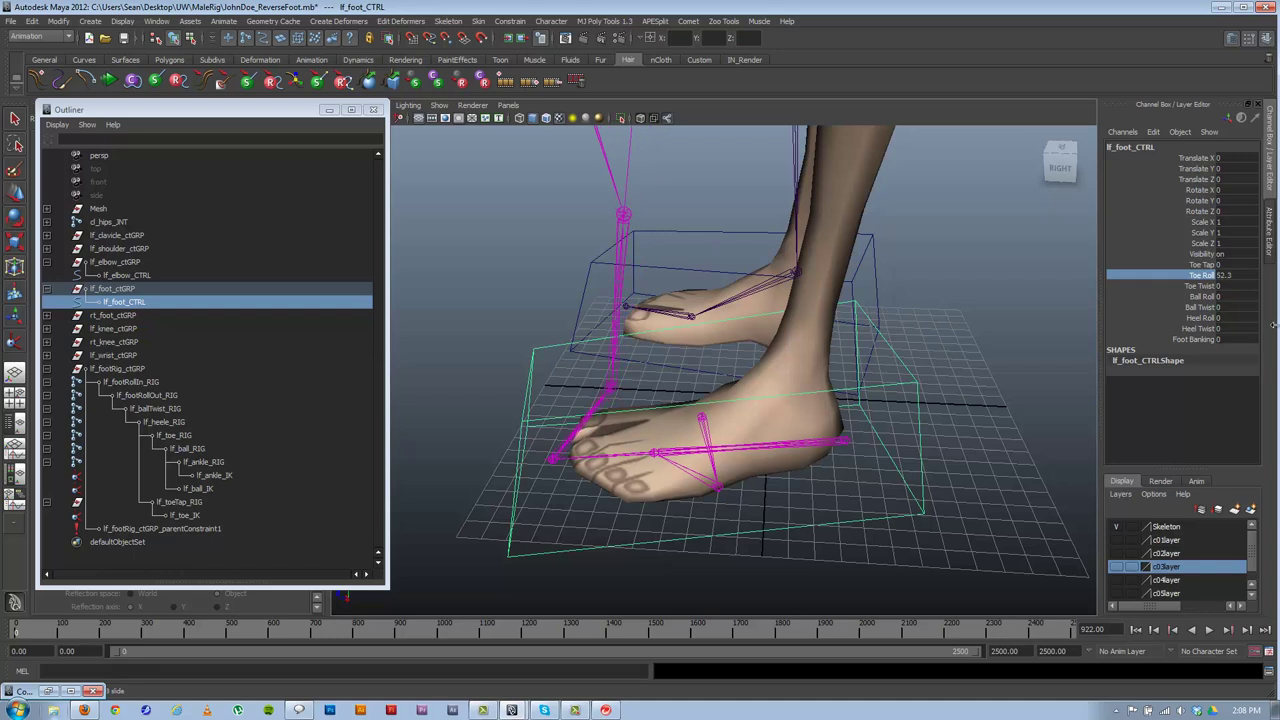
{"action": "key", "text": "ctrl+z"}
{"action": "left_click", "coordinate": [1204, 286]}
{"action": "middle_click_drag", "start_coordinate": [808, 371], "coordinate": [975, 336]}
{"action": "key", "text": "ctrl+z"}
- Test the Ball Roll and Ball Twist attributes on lf_foot_CTRL separately, undoing each change
{"action": "left_click", "coordinate": [1200, 298]}
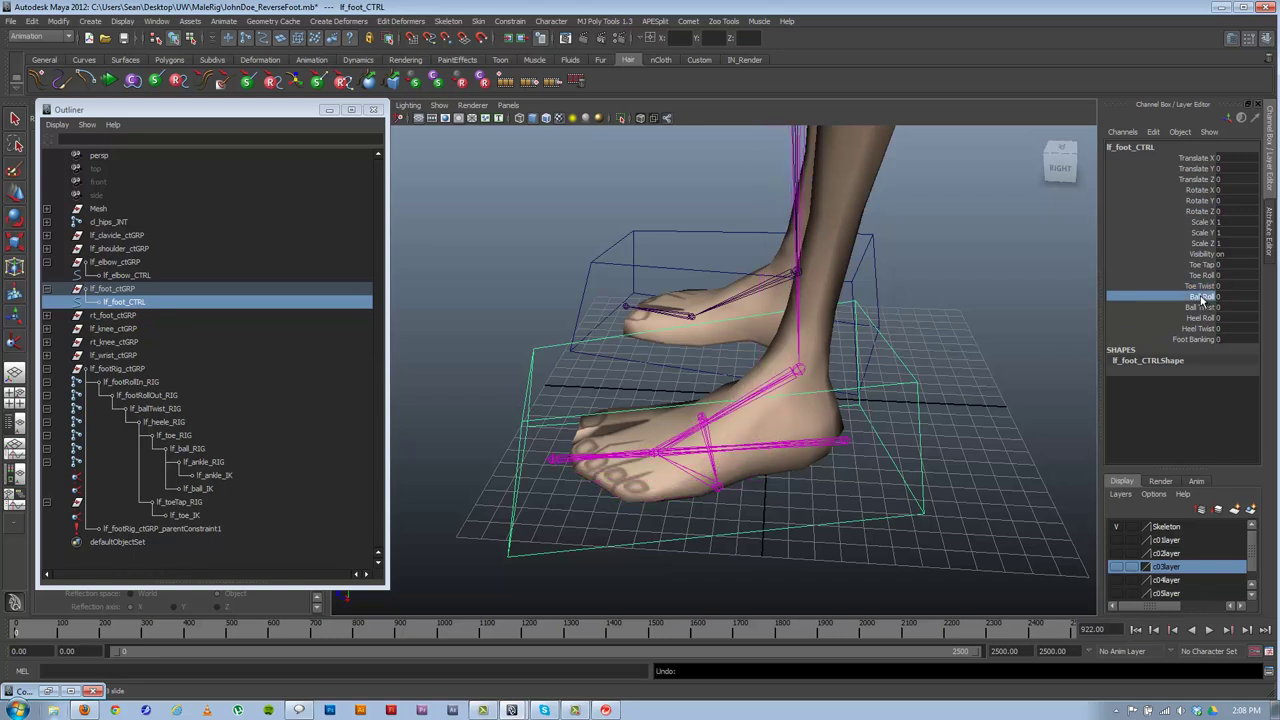
{"action": "middle_click_drag", "start_coordinate": [849, 405], "coordinate": [510, 418]}
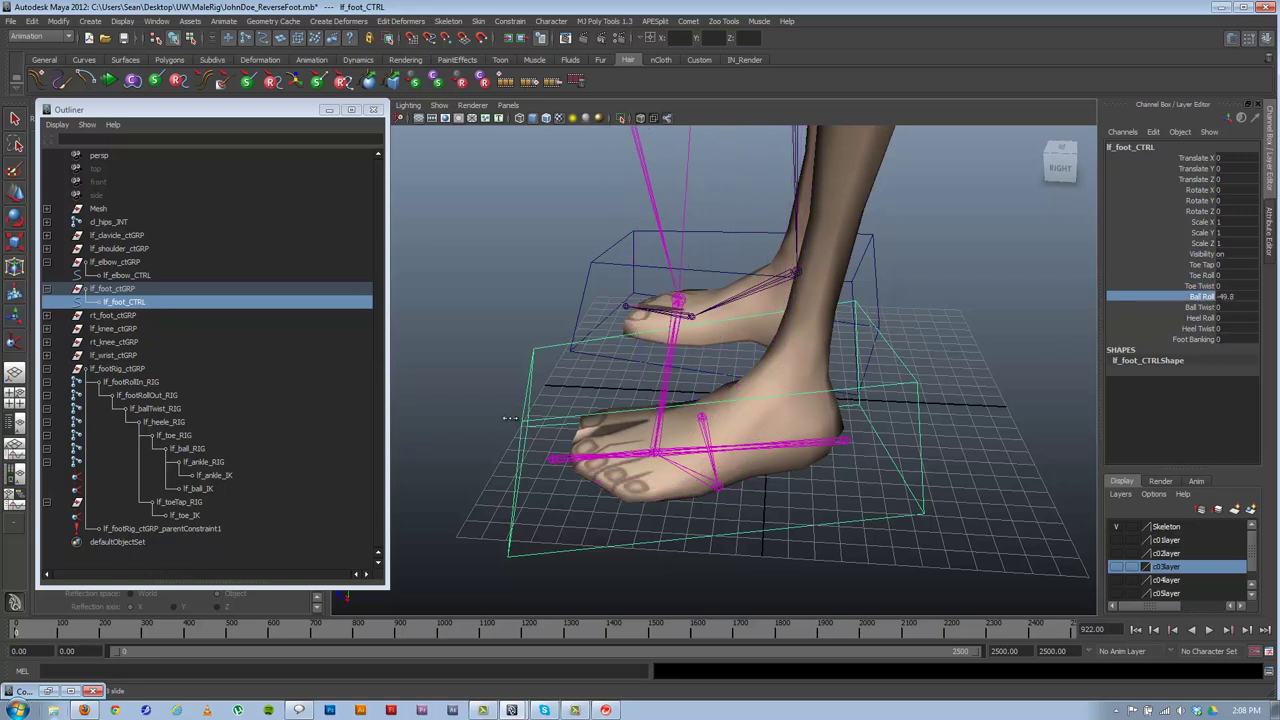
{"action": "key", "text": "ctrl+z"}
{"action": "left_click", "coordinate": [1192, 308]}
{"action": "middle_click_drag", "start_coordinate": [767, 415], "coordinate": [647, 414]}
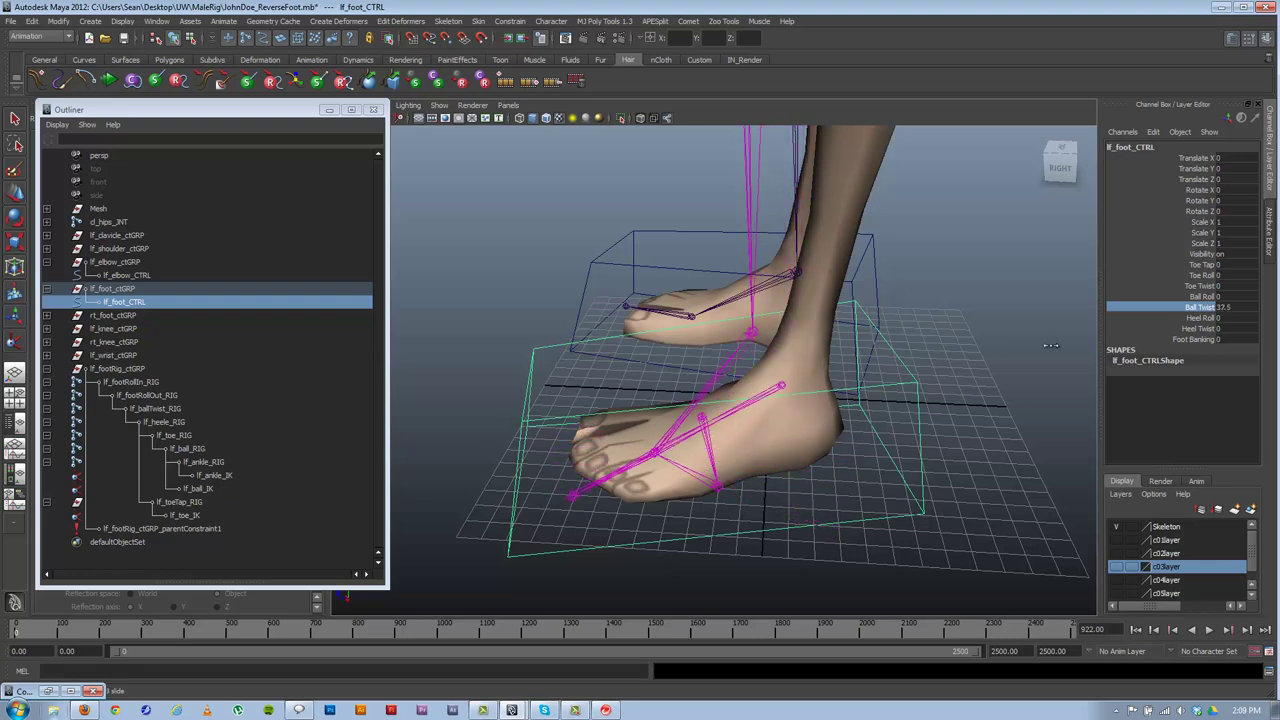
{"action": "key", "text": "ctrl+z"}
- Test the Heel Roll and Heel Twist attributes on lf_foot_CTRL separately, undoing each change
{"action": "left_click", "coordinate": [1200, 317]}
{"action": "middle_click_drag", "start_coordinate": [904, 393], "coordinate": [1094, 369]}
{"action": "key", "text": "ctrl+z"}
{"action": "left_click", "coordinate": [1197, 329]}
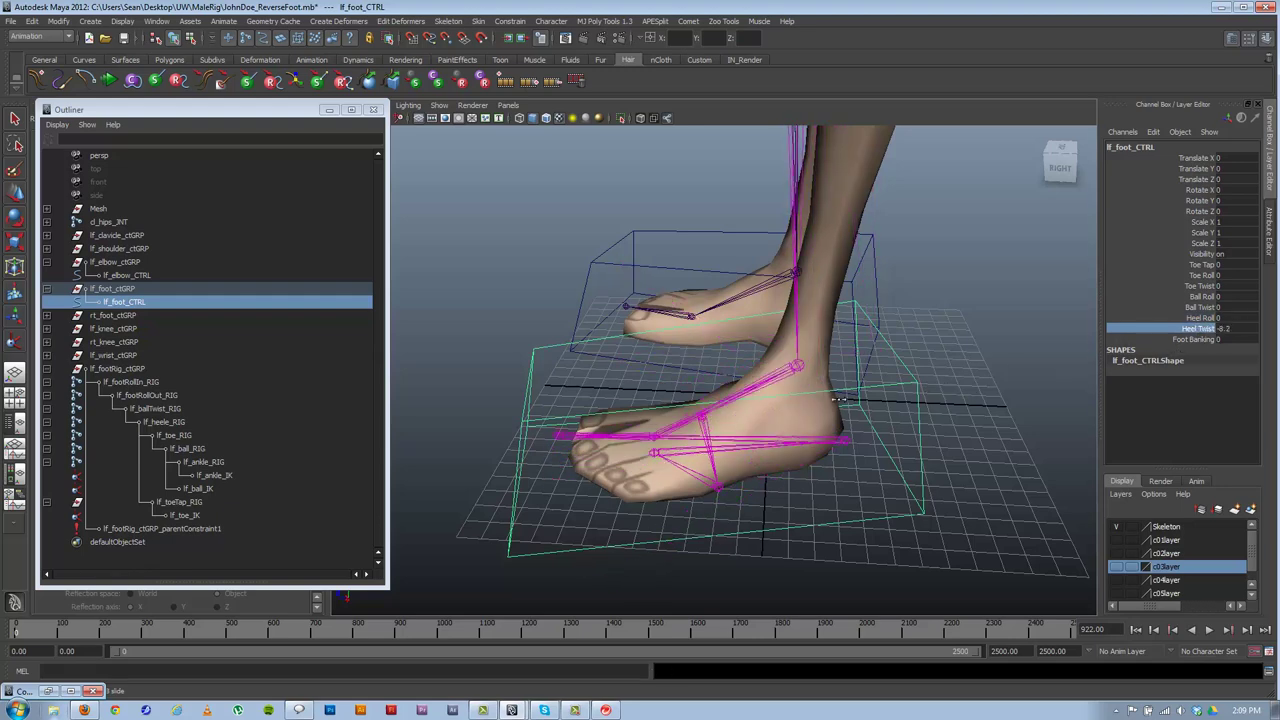
{"action": "key", "text": "ctrl+z"}
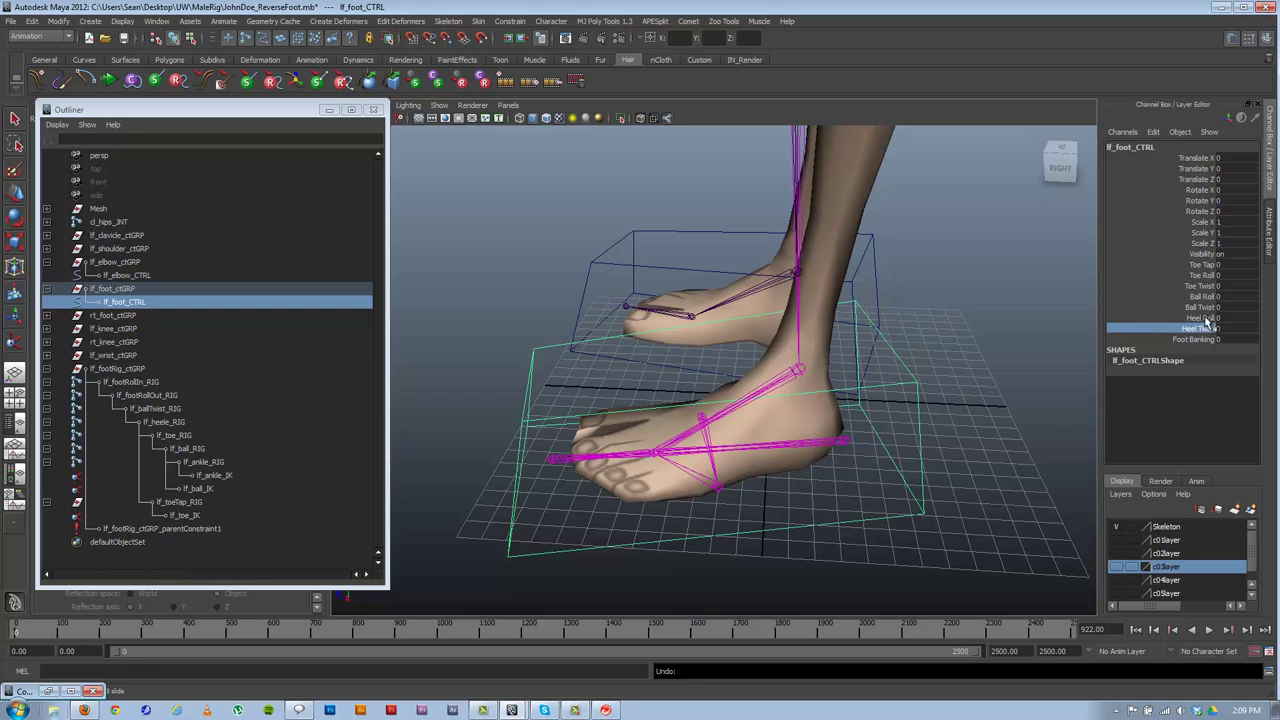
- Test Heel Twist on top of a negative Heel Roll on lf_foot_CTRL and undo both changes
{"action": "left_click", "coordinate": [1205, 318]}
{"action": "middle_click_drag", "start_coordinate": [885, 420], "coordinate": [645, 420]}
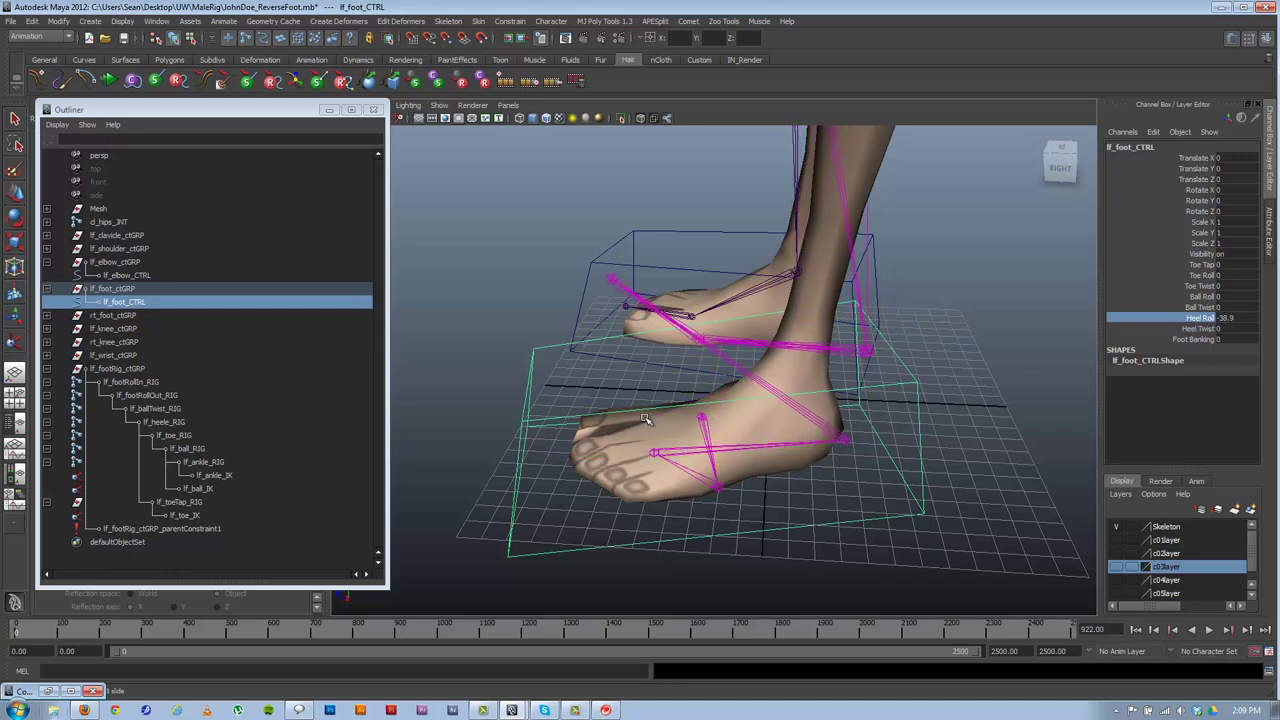
{"action": "left_click", "coordinate": [1200, 328]}
{"action": "middle_click_drag", "start_coordinate": [878, 428], "coordinate": [850, 427]}
{"action": "key", "text": "ctrl+z"}
{"action": "key", "text": "ctrl+z"}
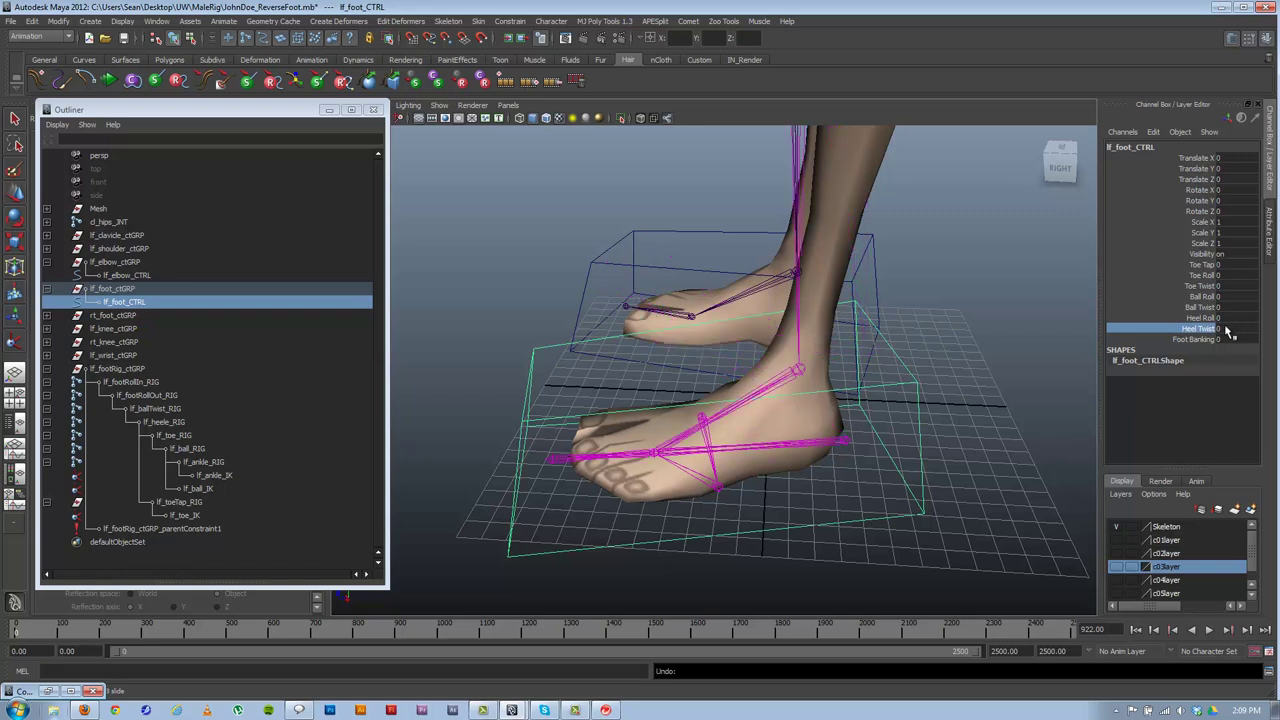
- Test Toe Twist on top of a positive Toe Roll on lf_foot_CTRL and undo both changes
{"action": "left_click", "coordinate": [1205, 264]}
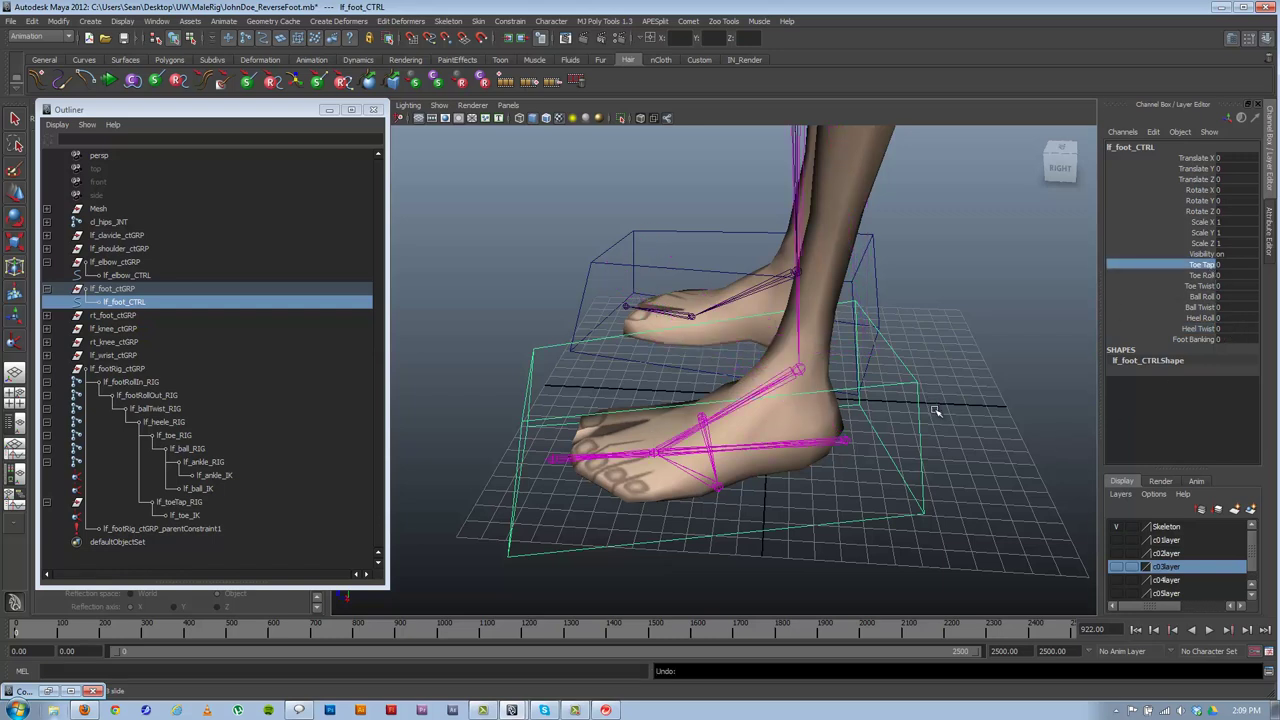
{"action": "left_click", "coordinate": [1205, 275]}
{"action": "middle_click_drag", "start_coordinate": [923, 396], "coordinate": [1242, 360]}
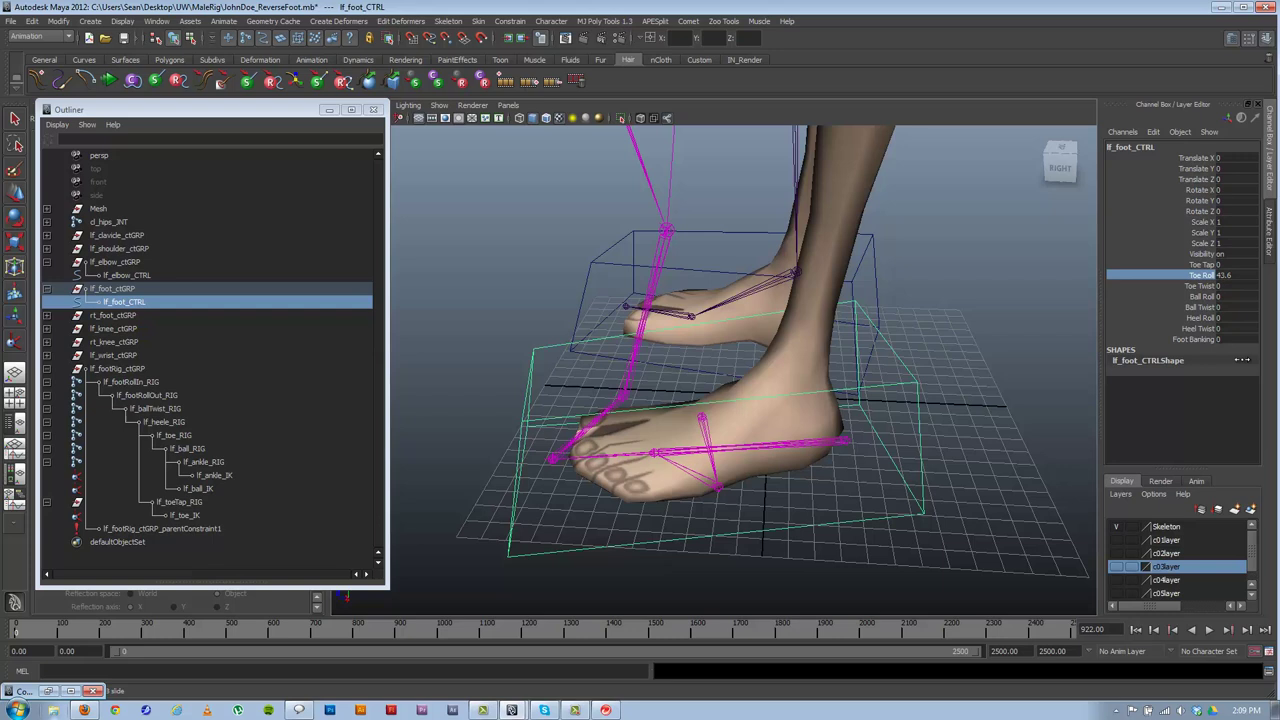
{"action": "left_click", "coordinate": [1205, 286]}
{"action": "middle_click_drag", "start_coordinate": [1112, 334], "coordinate": [1081, 364]}
{"action": "key", "text": "ctrl+z"}
{"action": "key", "text": "ctrl+z"}
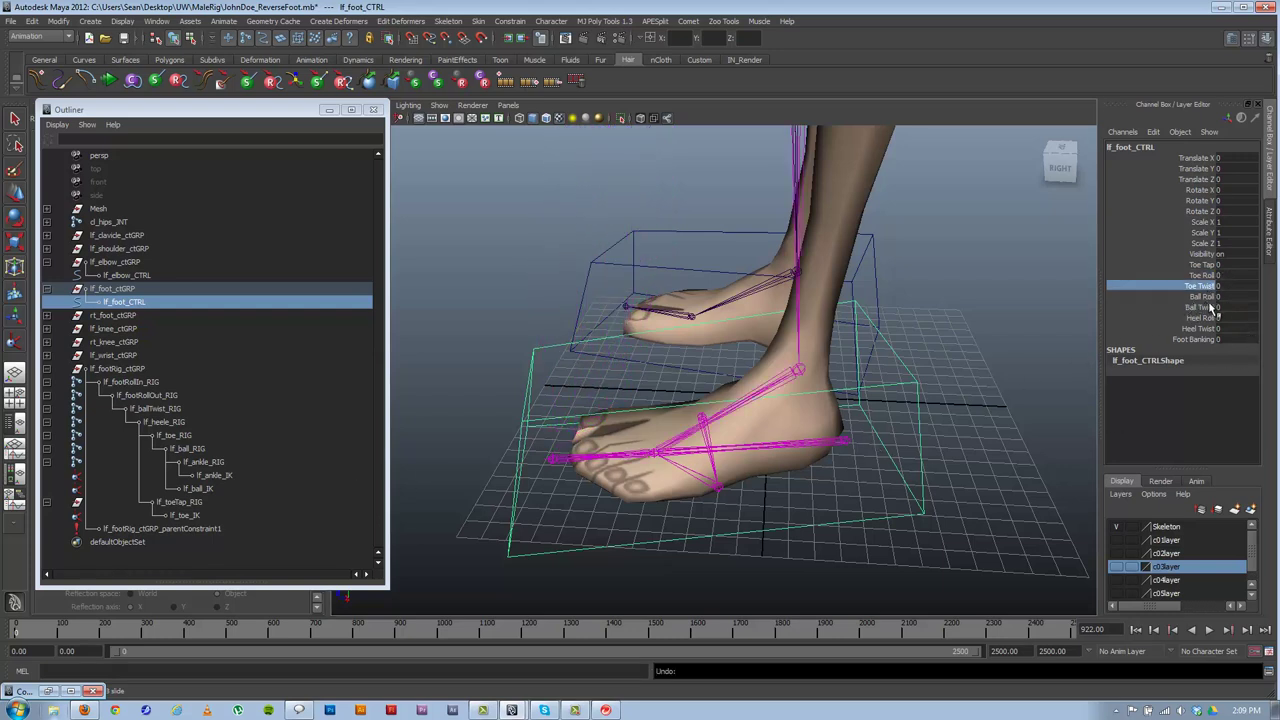
- Test Ball Twist on top of a Ball Roll on lf_foot_CTRL and undo both changes
{"action": "left_click", "coordinate": [1205, 297]}
{"action": "middle_click_drag", "start_coordinate": [942, 425], "coordinate": [736, 418]}
{"action": "left_click", "coordinate": [1200, 307]}
{"action": "middle_click_drag", "start_coordinate": [876, 434], "coordinate": [1123, 381]}
{"action": "key", "text": "ctrl+z"}
{"action": "key", "text": "ctrl+z"}
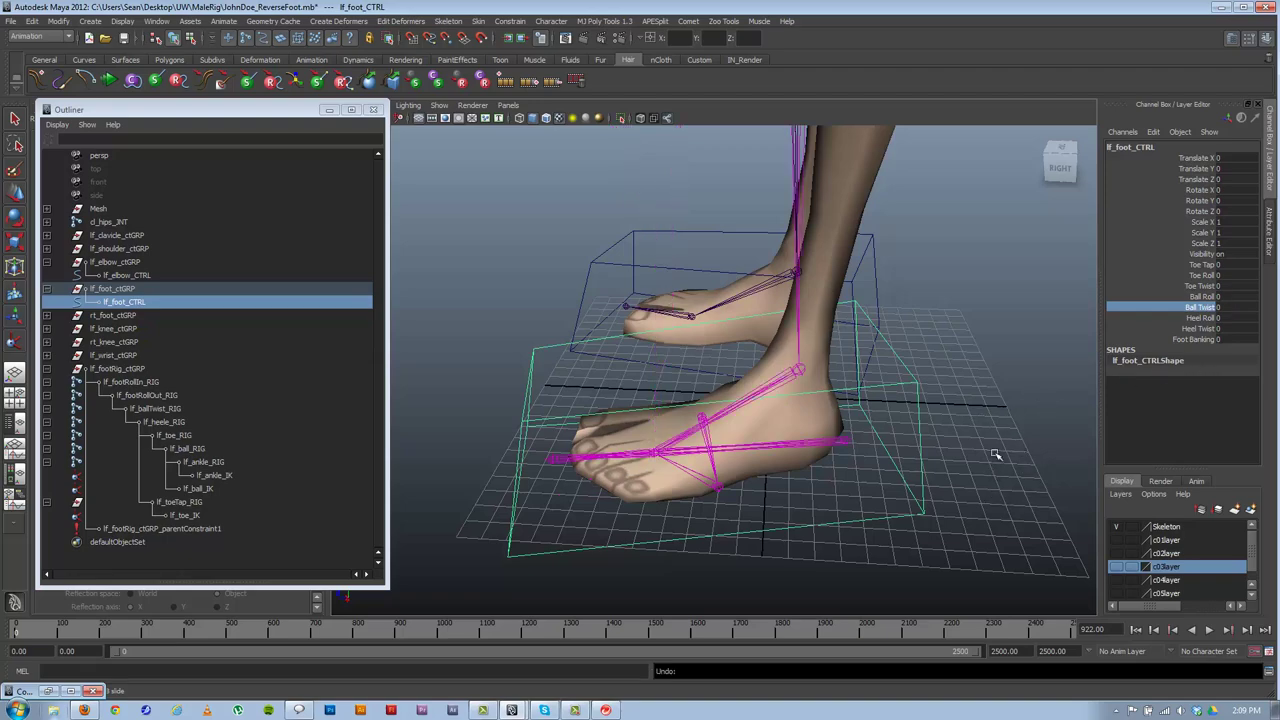
- Rotate lf_footRollOut_RIG to about -13 degrees in X to try the foot banking pivot, and undo the rotation
{"action": "left_click_drag", "start_coordinate": [694, 465], "coordinate": [832, 422], "text": "alt"}
{"action": "scroll", "coordinate": [832, 422], "scroll_direction": "up", "scroll_amount": 4}
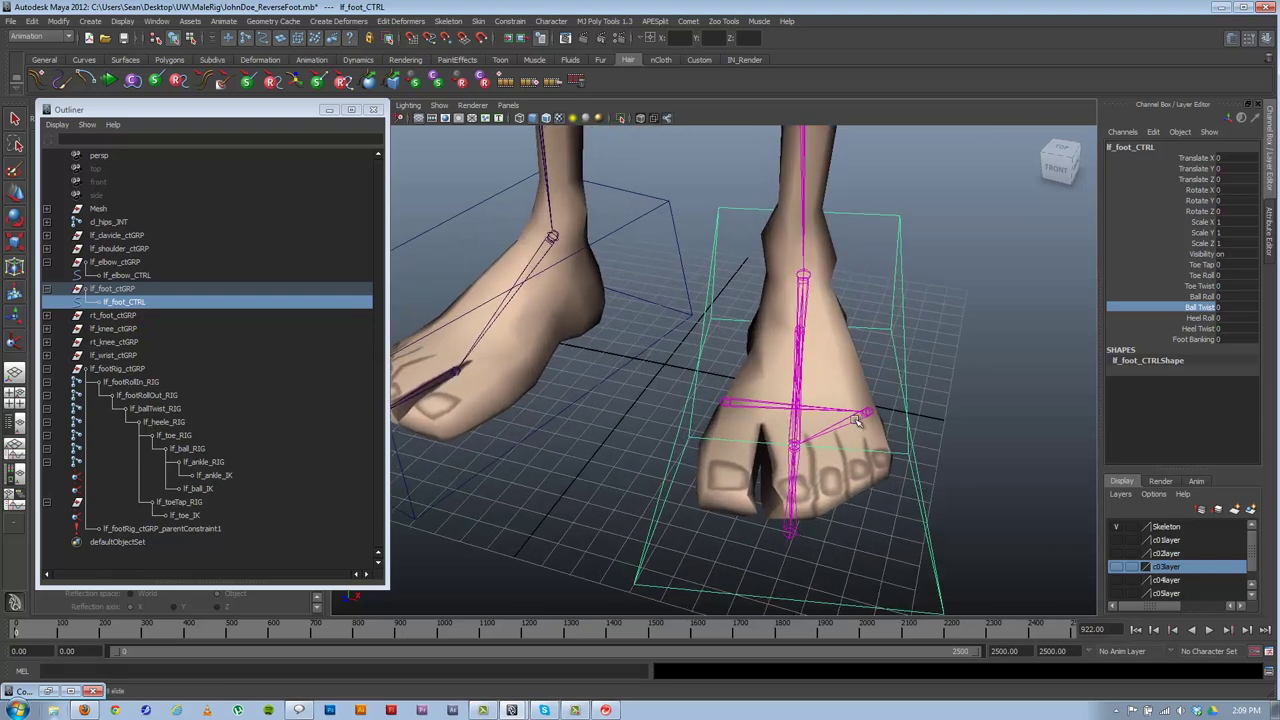
{"action": "left_click", "coordinate": [1205, 340]}
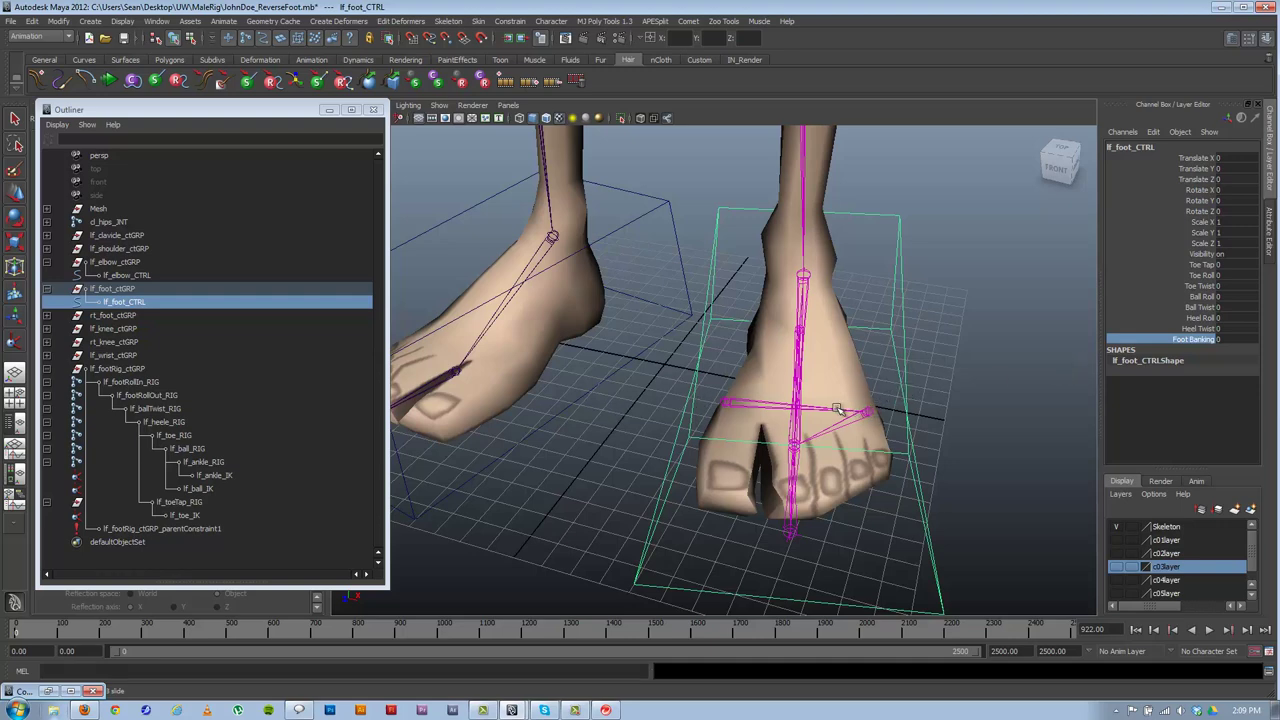
{"action": "left_click", "coordinate": [866, 411]}
{"action": "key", "text": "e"}
{"action": "key", "text": "Down"}
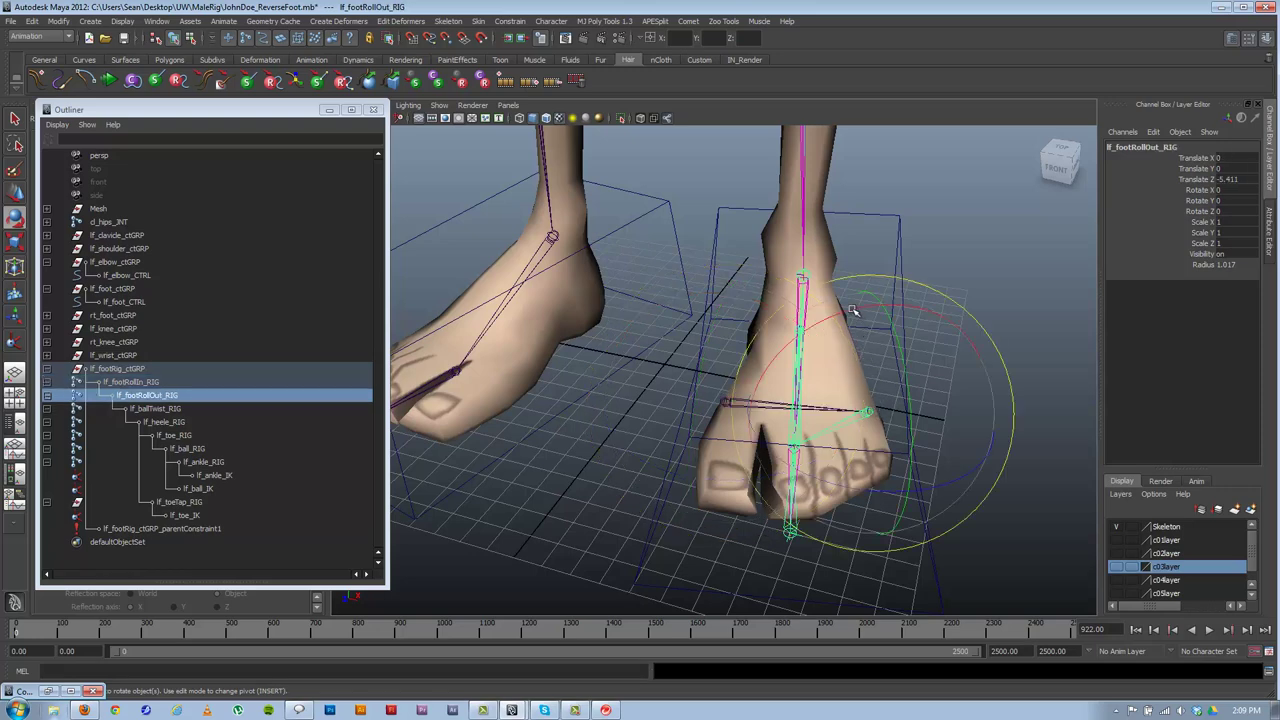
{"action": "left_click_drag", "start_coordinate": [870, 308], "coordinate": [892, 334]}
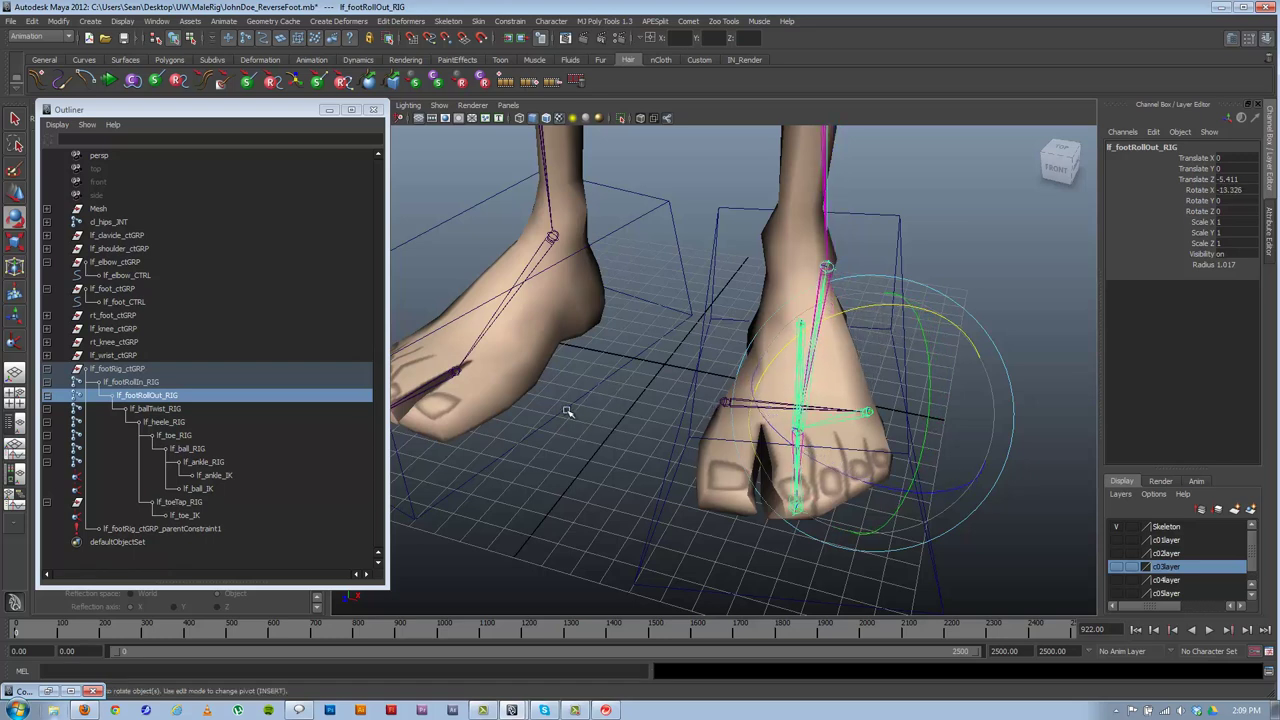
{"action": "key", "text": "ctrl+z"}
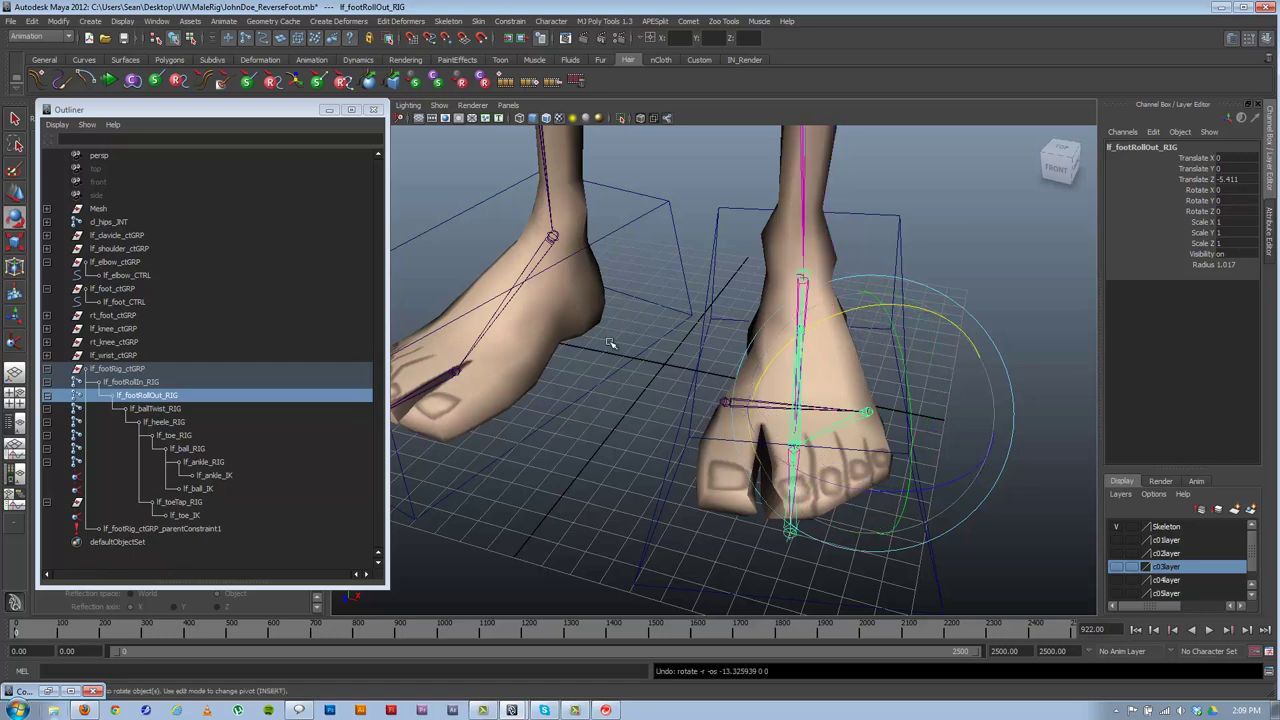
- Clear the selection, switch to the Select tool and save the scene
{"action": "left_click", "coordinate": [1066, 258]}
{"action": "left_click_drag", "start_coordinate": [1066, 258], "coordinate": [780, 324], "text": "alt"}
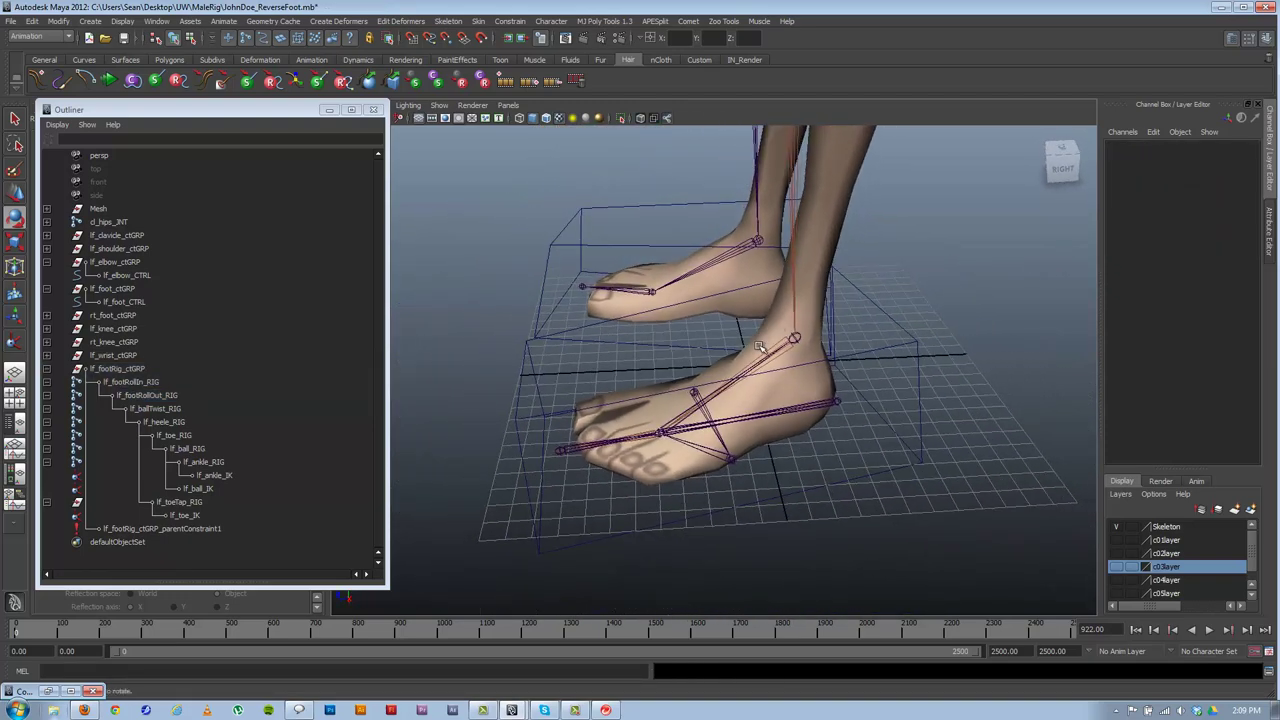
{"action": "key", "text": "q"}
{"action": "key", "text": "ctrl+s"}
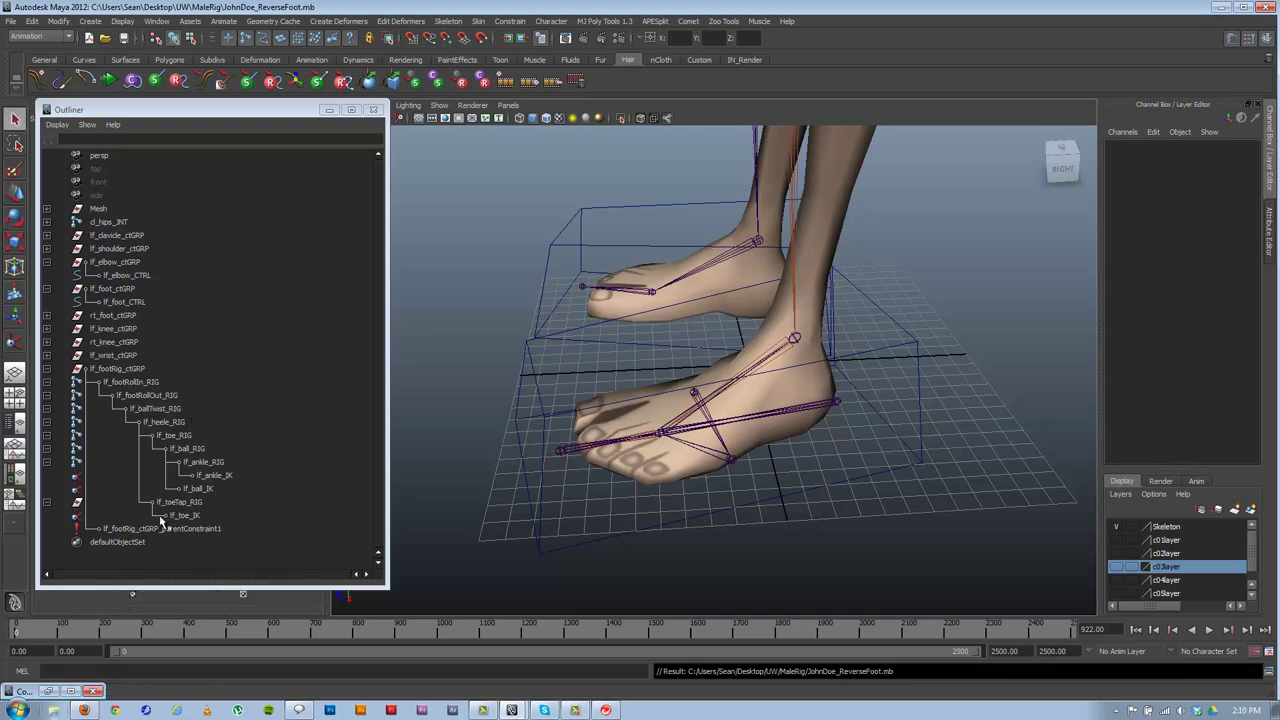
- Open the Hypergraph Hierarchy window and place it beside the Outliner, leaving the footRig joint names uncovered
{"action": "left_click", "coordinate": [158, 21]}
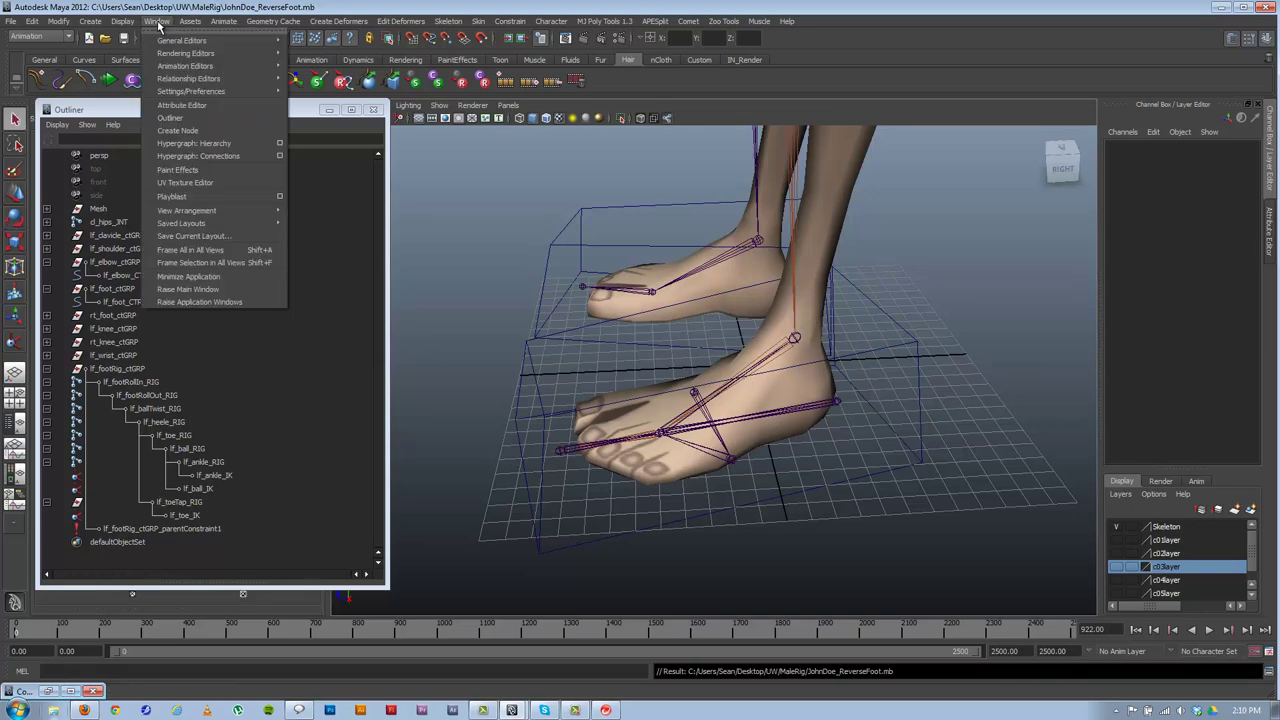
{"action": "left_click", "coordinate": [205, 143]}
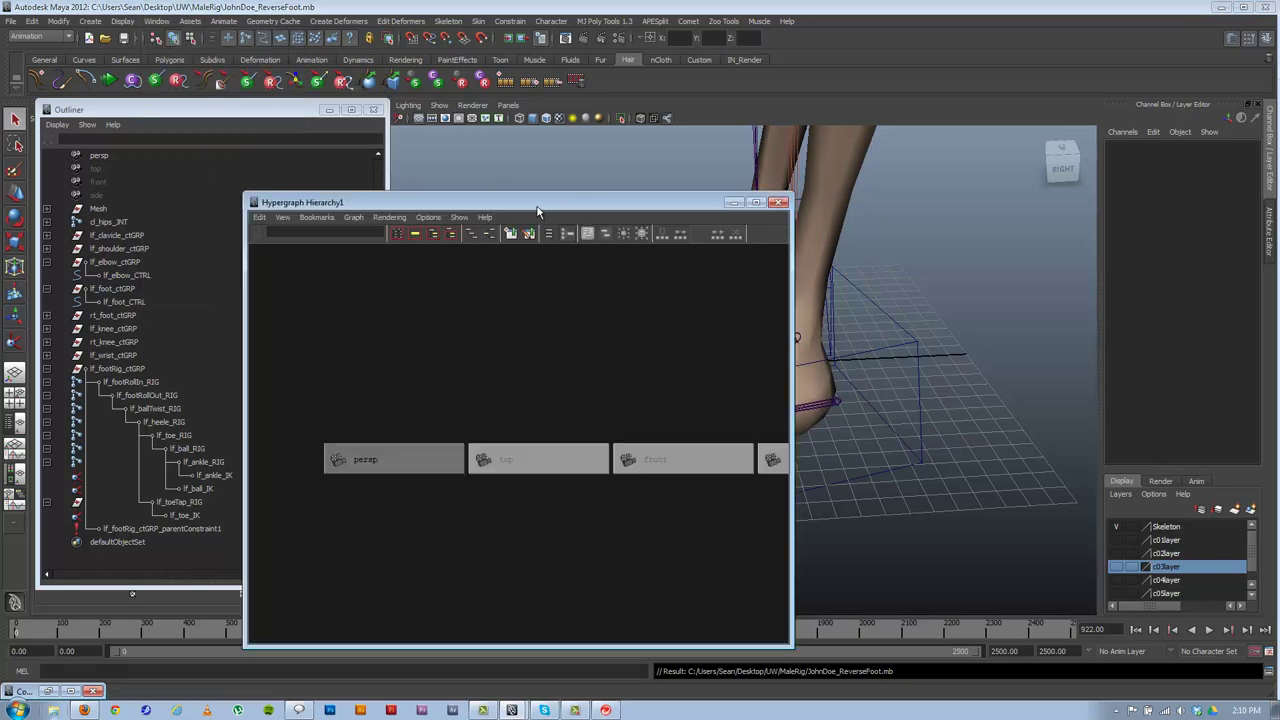
{"action": "left_click_drag", "start_coordinate": [573, 199], "coordinate": [702, 101]}
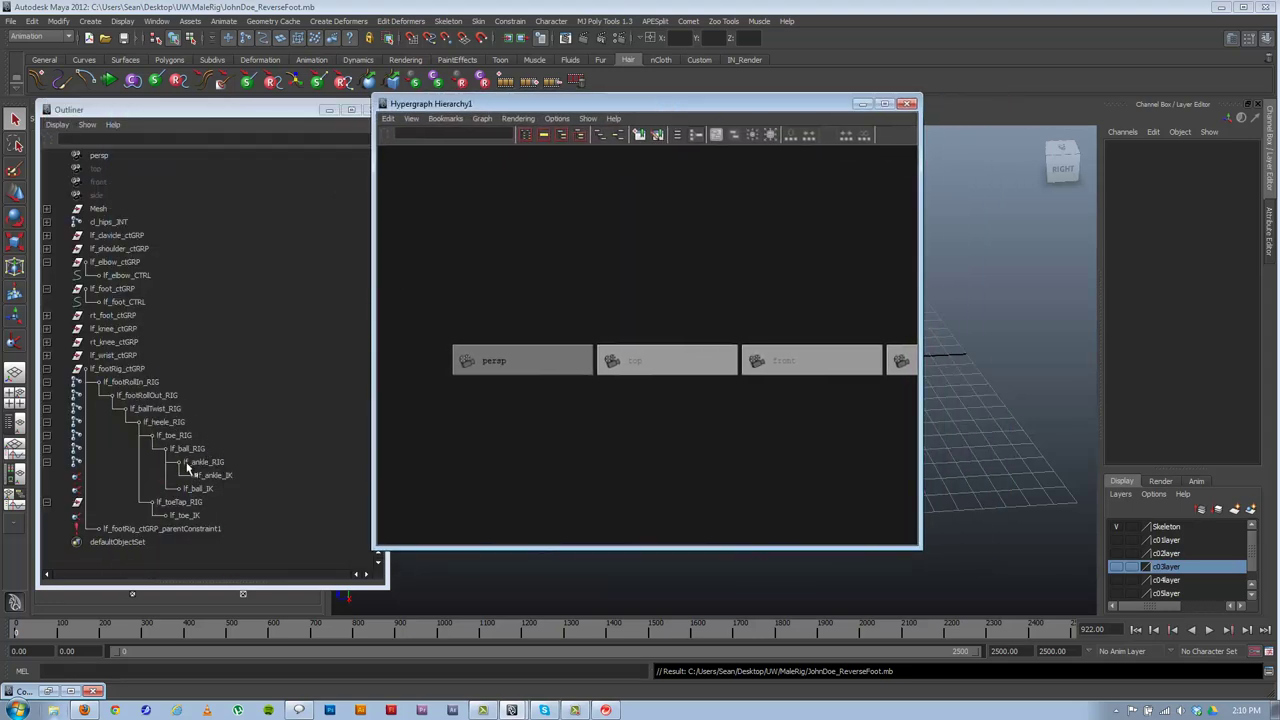
- Graph the input and output connections of lf_footRollIn_RIG and lf_footRollOut_RIG in the Hypergraph
{"action": "left_click", "coordinate": [140, 383]}
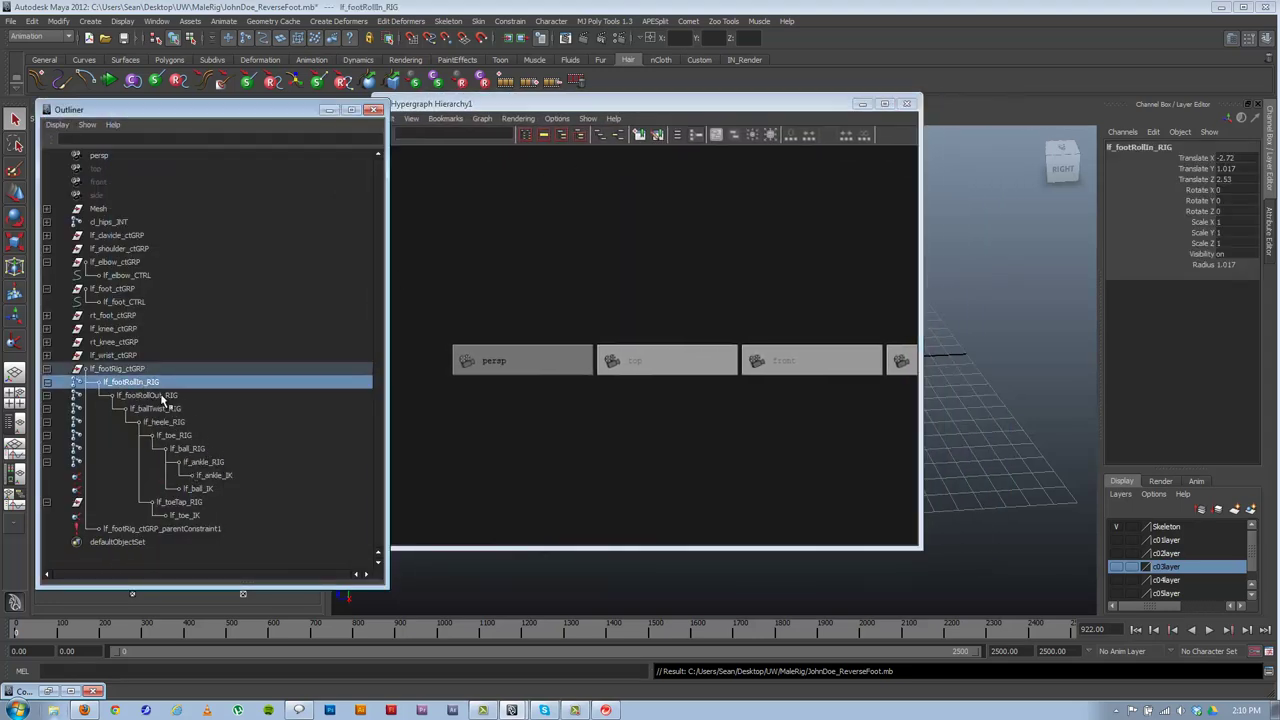
{"action": "left_click", "coordinate": [163, 396], "text": "ctrl"}
{"action": "left_click", "coordinate": [622, 135]}
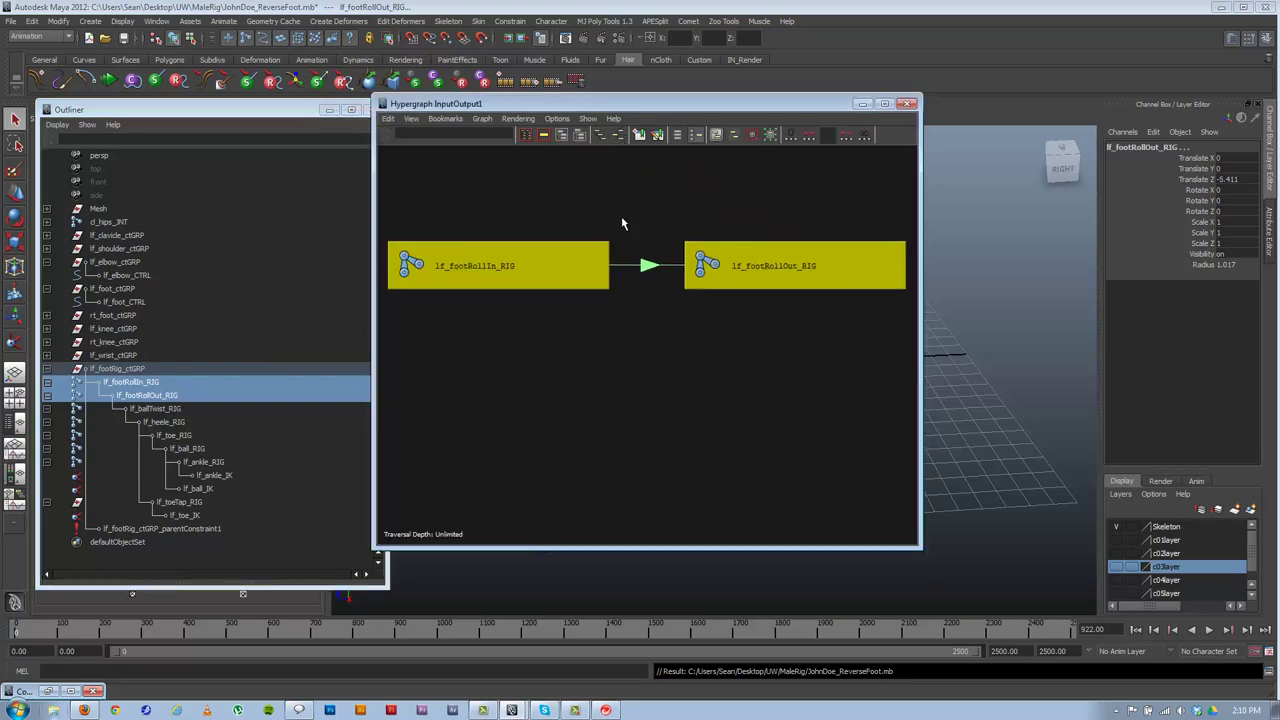
- Add lf_foot_CTRL to the selection of the two footRoll joints and graph the connections of all three in the Hypergraph
{"action": "left_click_drag", "start_coordinate": [630, 106], "coordinate": [602, 236]}
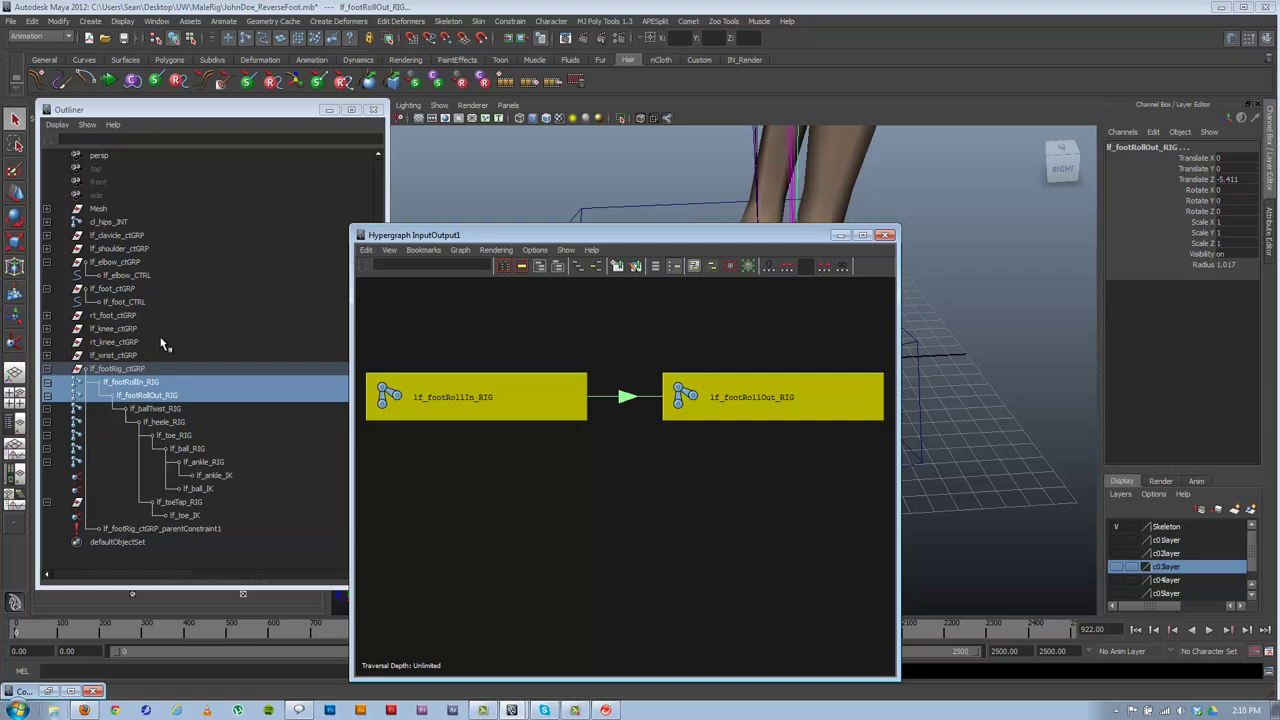
{"action": "left_click_drag", "start_coordinate": [214, 116], "coordinate": [216, 111]}
{"action": "left_click", "coordinate": [127, 377]}
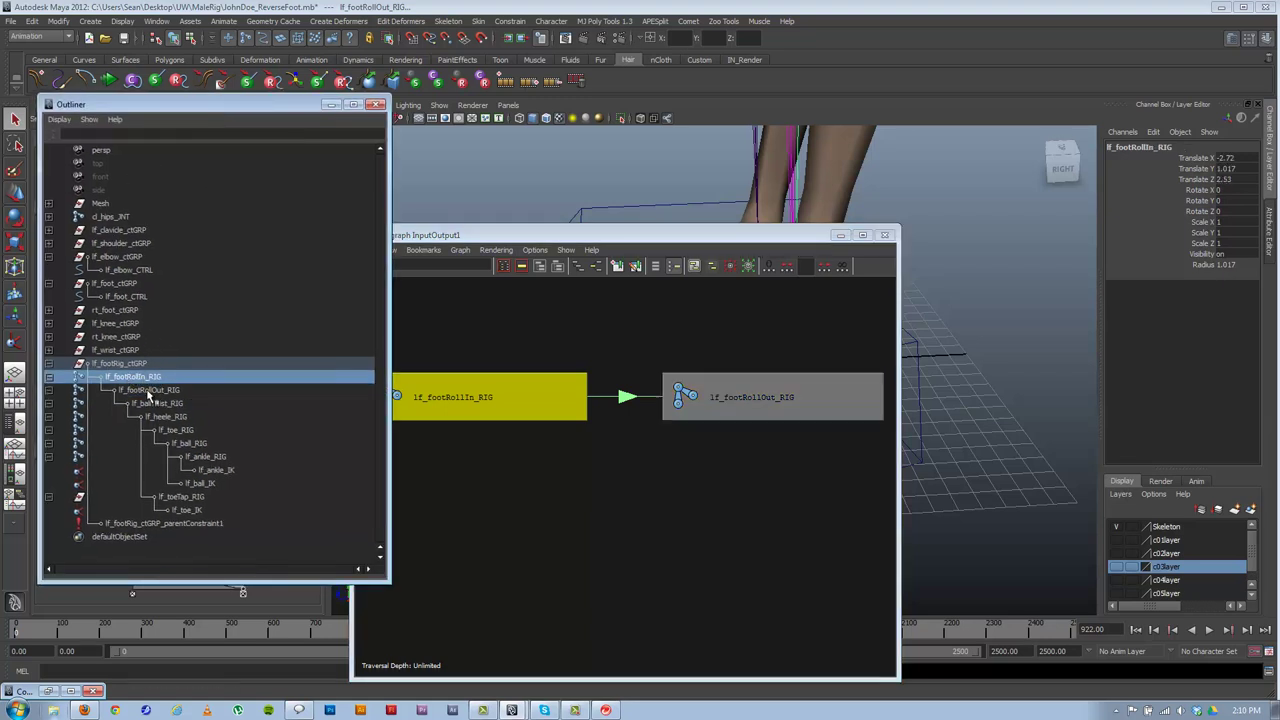
{"action": "left_click", "coordinate": [147, 390], "text": "shift"}
{"action": "left_click_drag", "start_coordinate": [628, 236], "coordinate": [428, 354]}
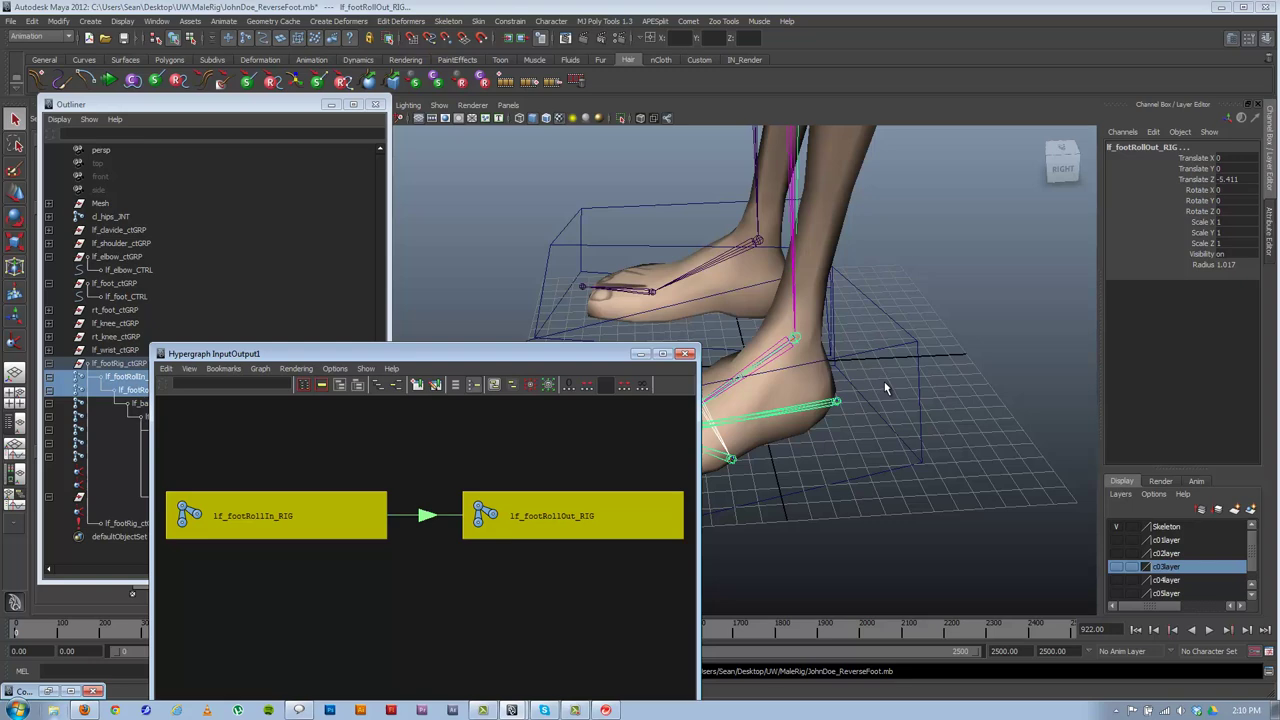
{"action": "left_click", "coordinate": [917, 343]}
{"action": "left_click_drag", "start_coordinate": [535, 359], "coordinate": [593, 146]}
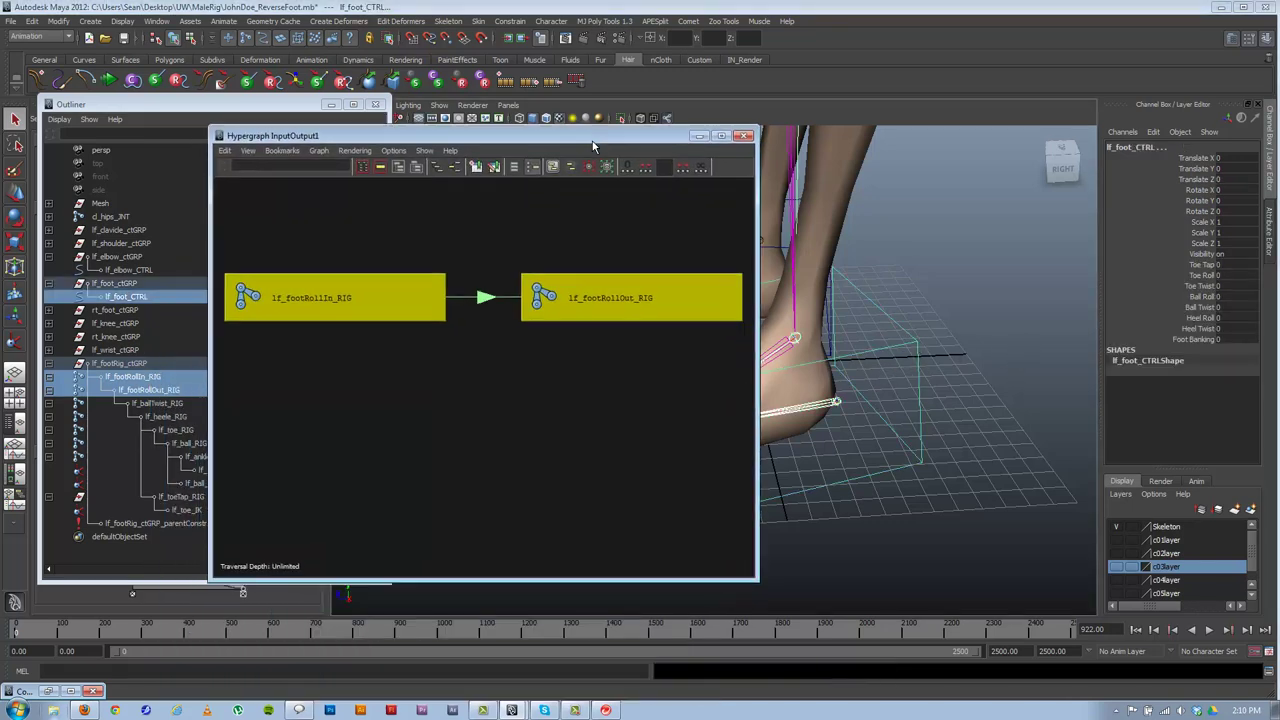
{"action": "left_click", "coordinate": [455, 167]}
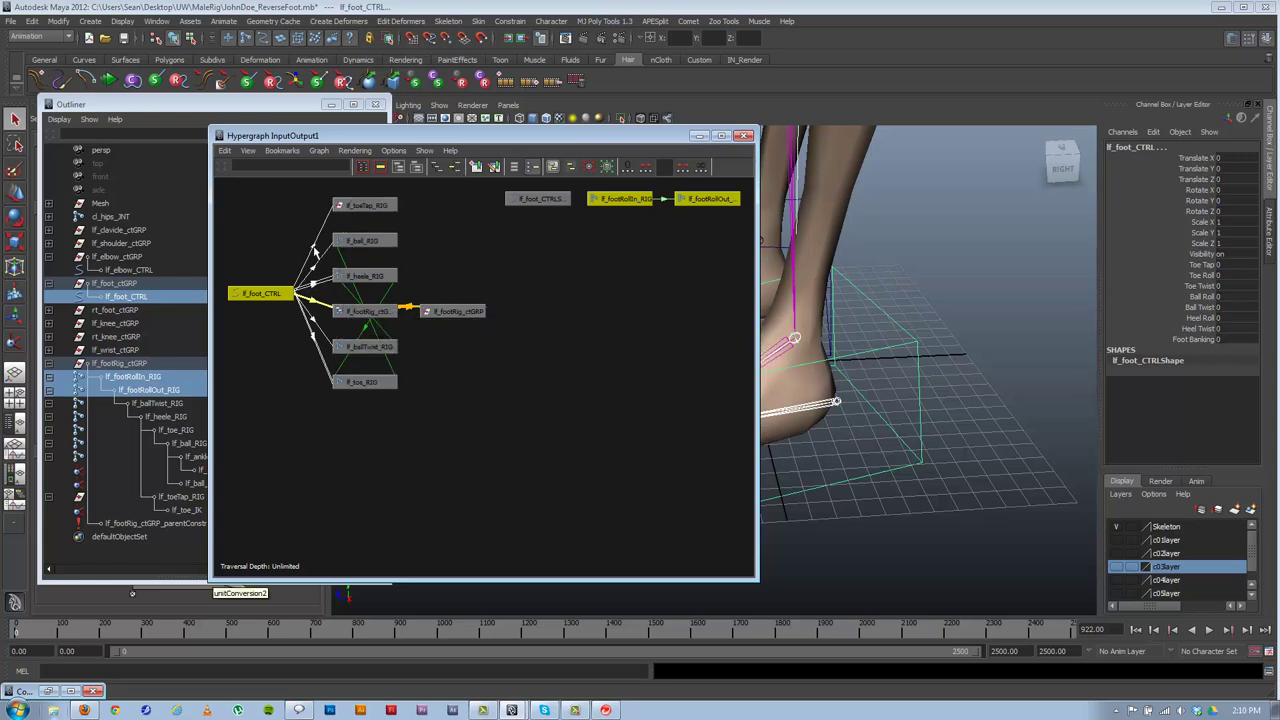
- Move the lf_footRollIn_RIG and lf_footRollOut_RIG nodes beside lf_foot_CTRL, below the other rig nodes in the graph
{"action": "left_click", "coordinate": [313, 250]}
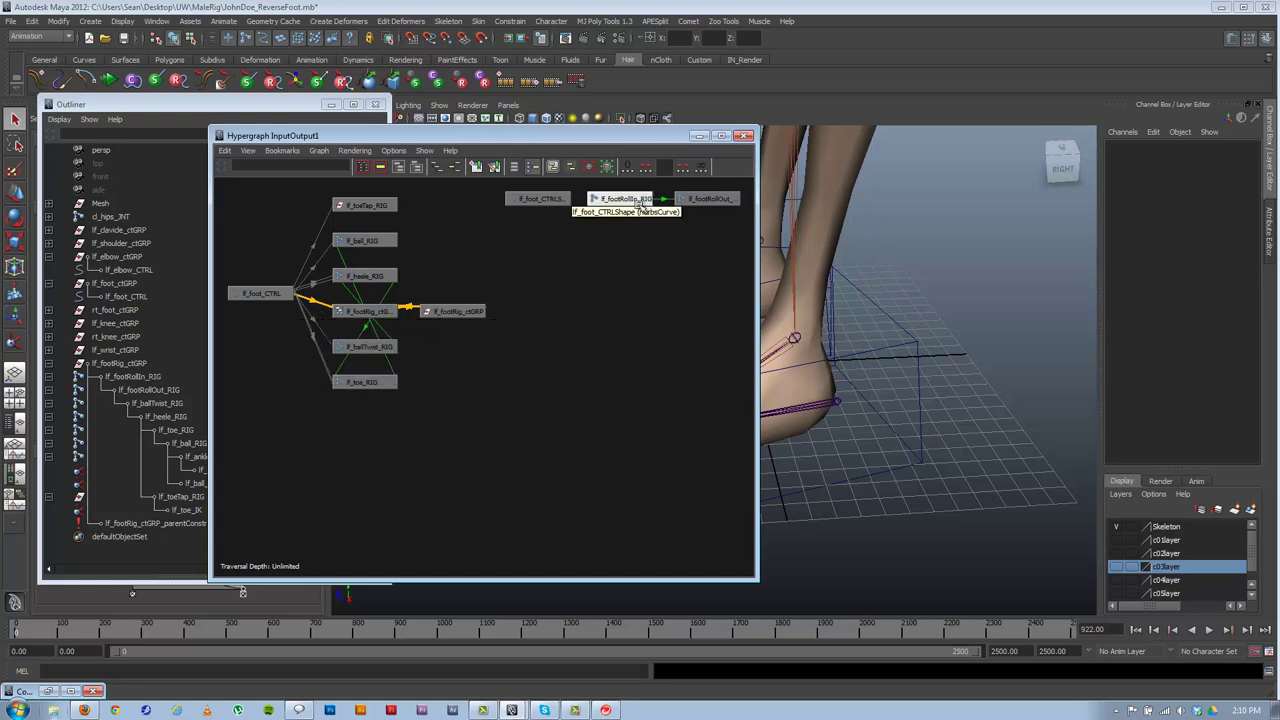
{"action": "key", "text": "ctrl+z"}
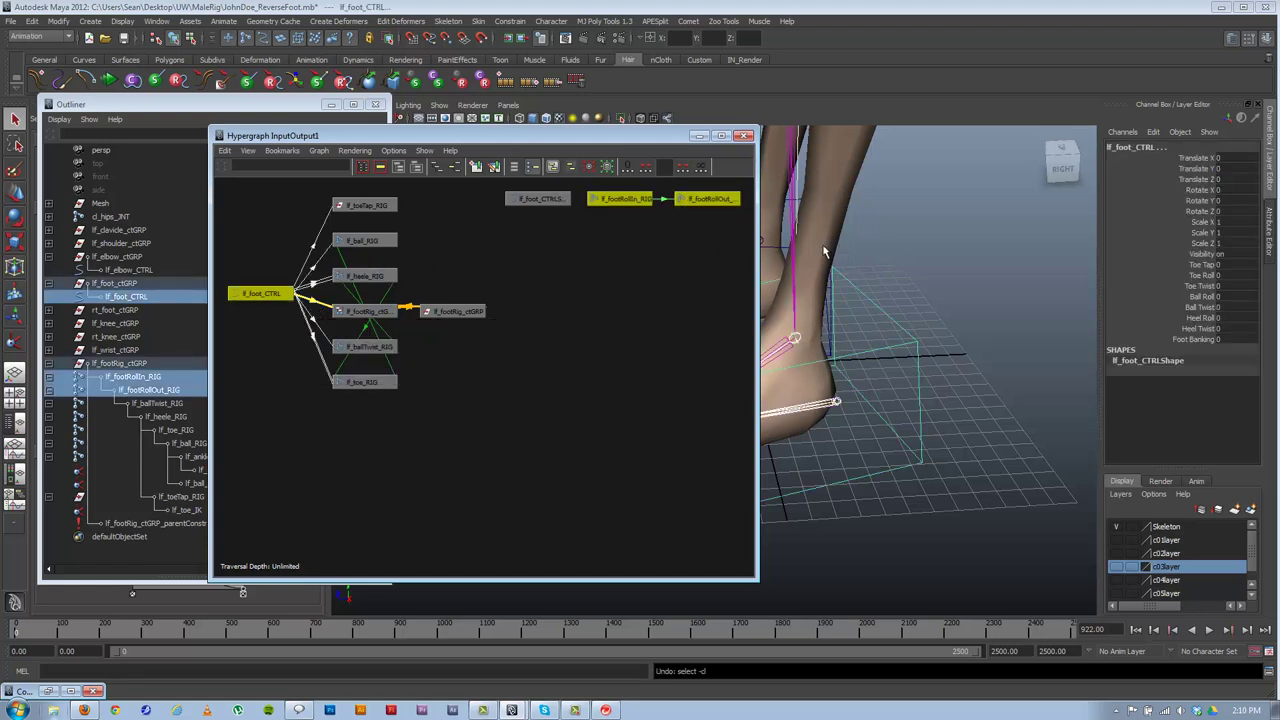
{"action": "left_click_drag", "start_coordinate": [614, 200], "coordinate": [610, 422]}
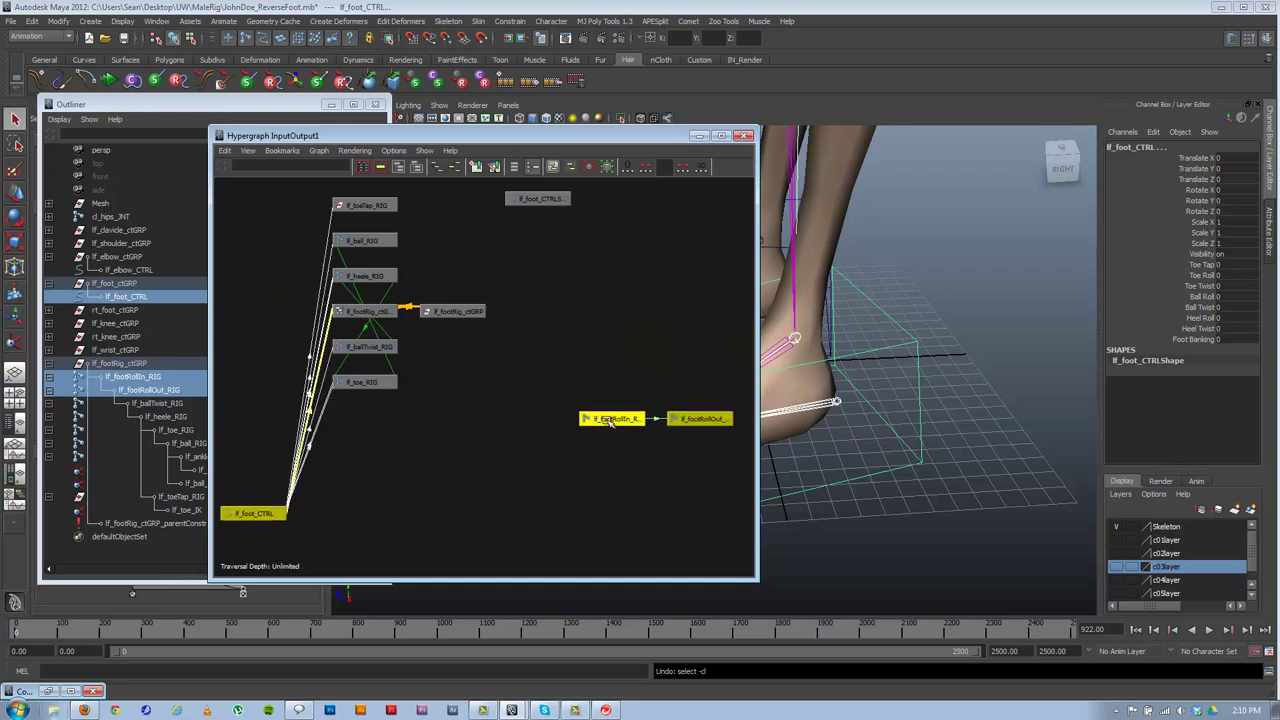
{"action": "left_click_drag", "start_coordinate": [590, 358], "coordinate": [740, 466]}
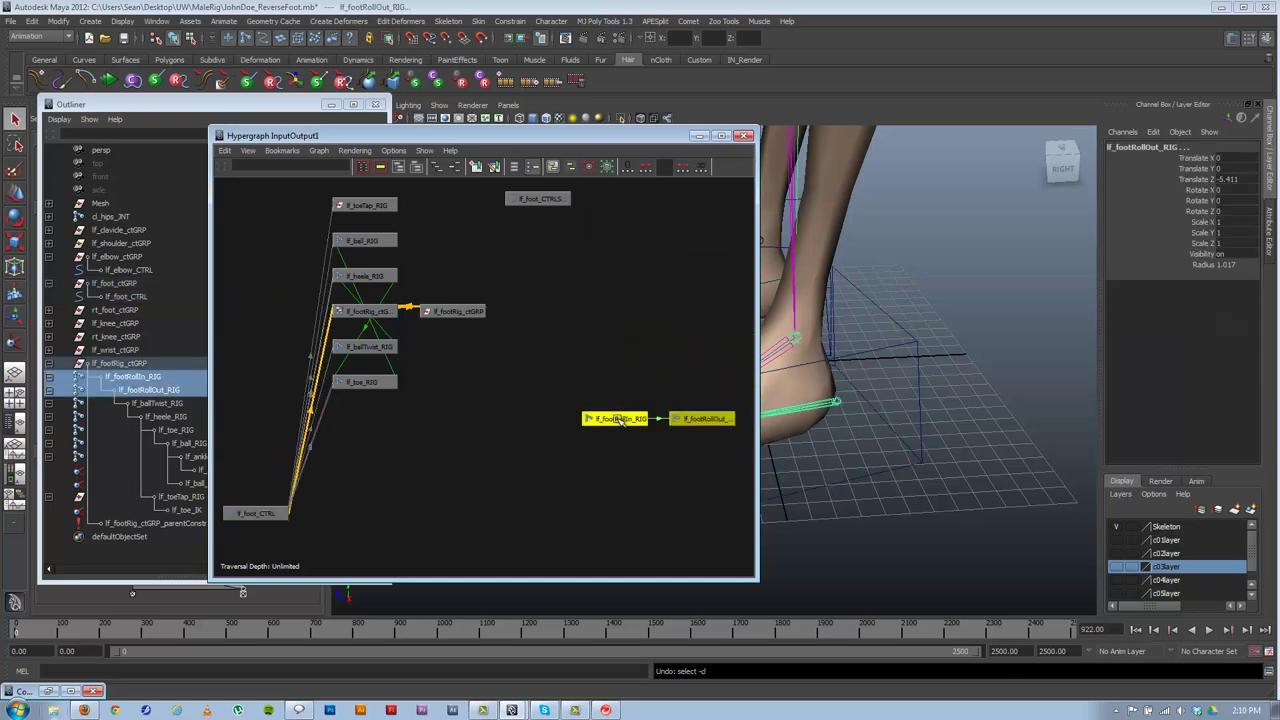
{"action": "left_click_drag", "start_coordinate": [619, 420], "coordinate": [368, 516]}
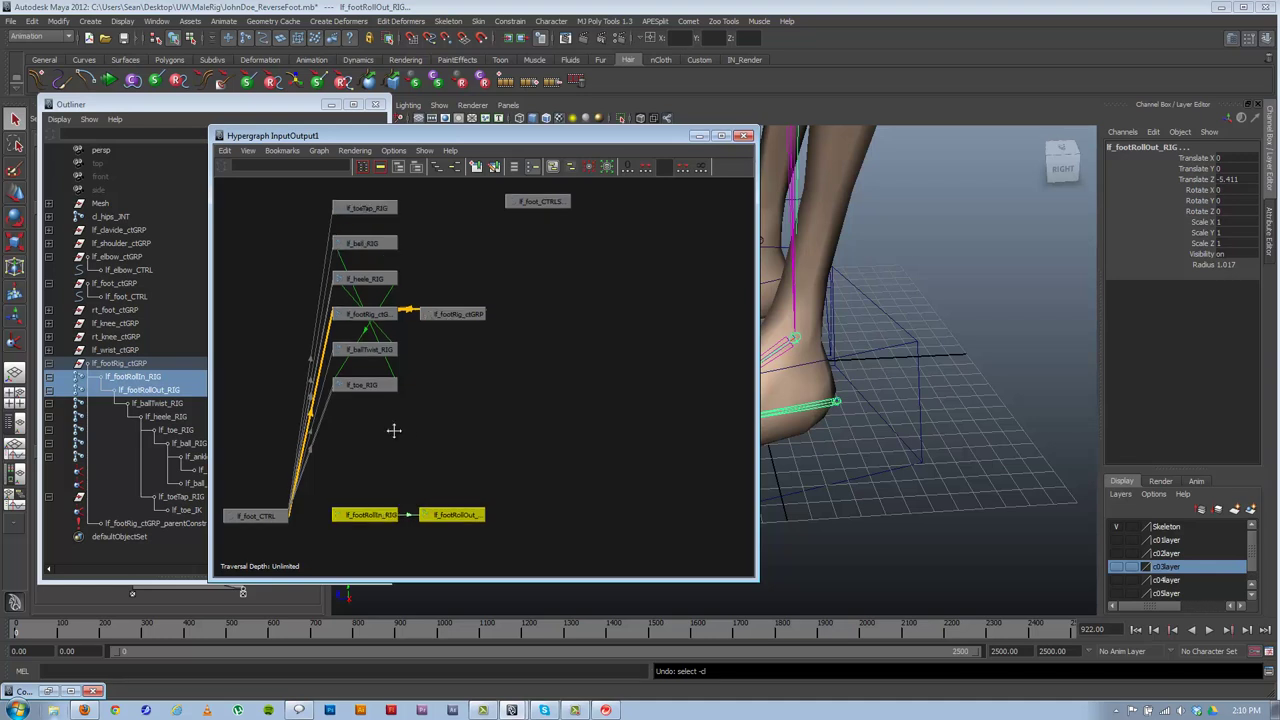
{"action": "middle_click_drag", "start_coordinate": [394, 430], "coordinate": [436, 343], "text": "alt"}
{"action": "right_click_drag", "start_coordinate": [362, 466], "coordinate": [456, 464], "text": "alt"}
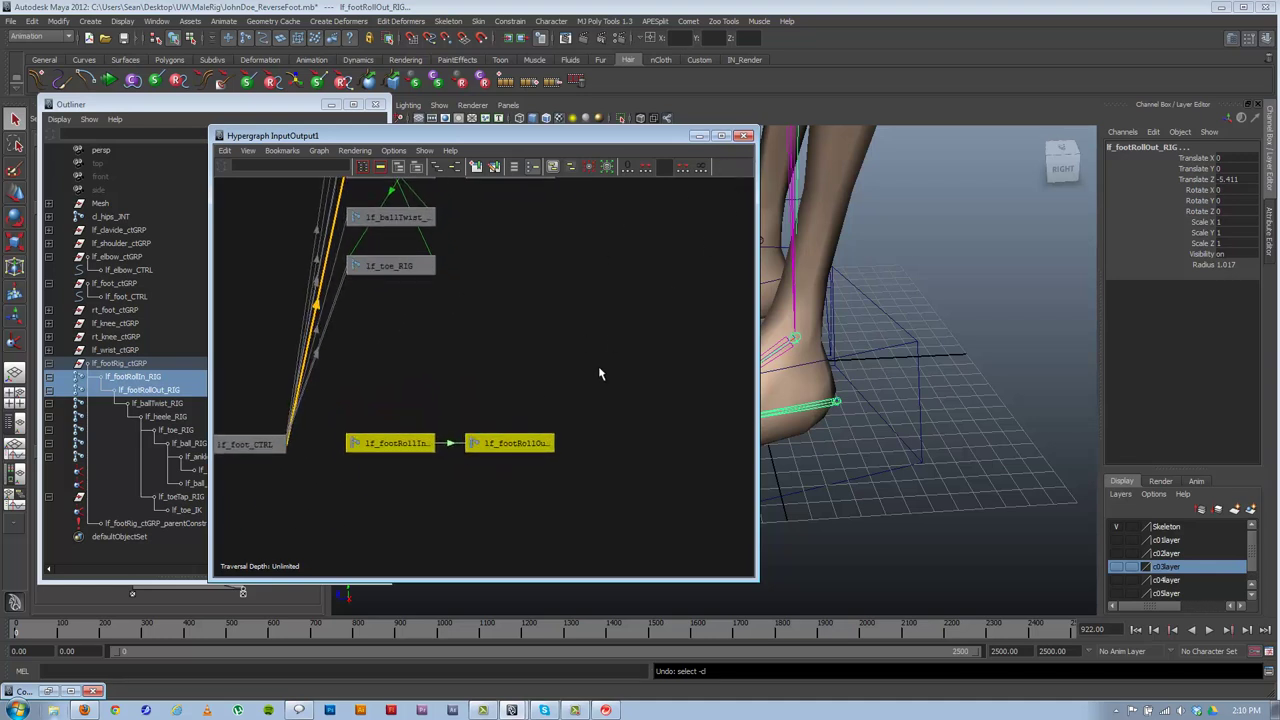
{"action": "right_click_drag", "start_coordinate": [600, 374], "coordinate": [385, 300], "text": "alt"}
- Open the Create Render Node window and arrange it and the Hypergraph side by side
{"action": "left_click", "coordinate": [355, 151]}
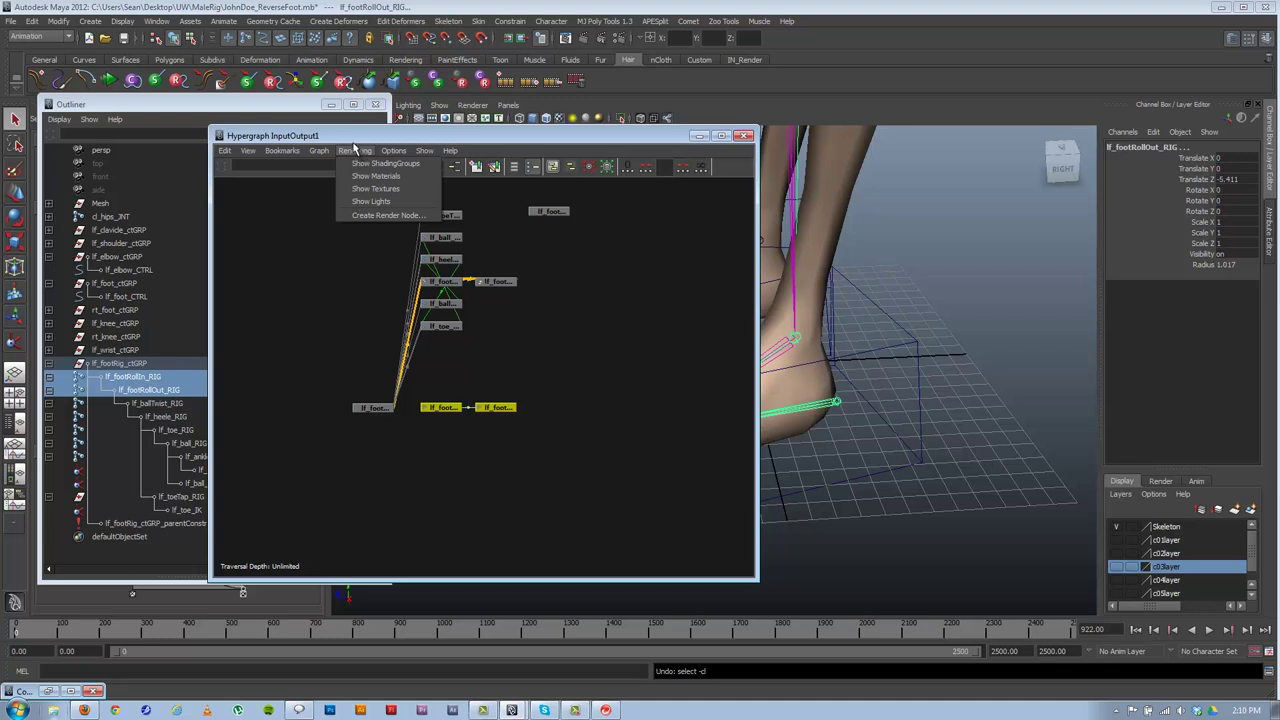
{"action": "left_click", "coordinate": [385, 215]}
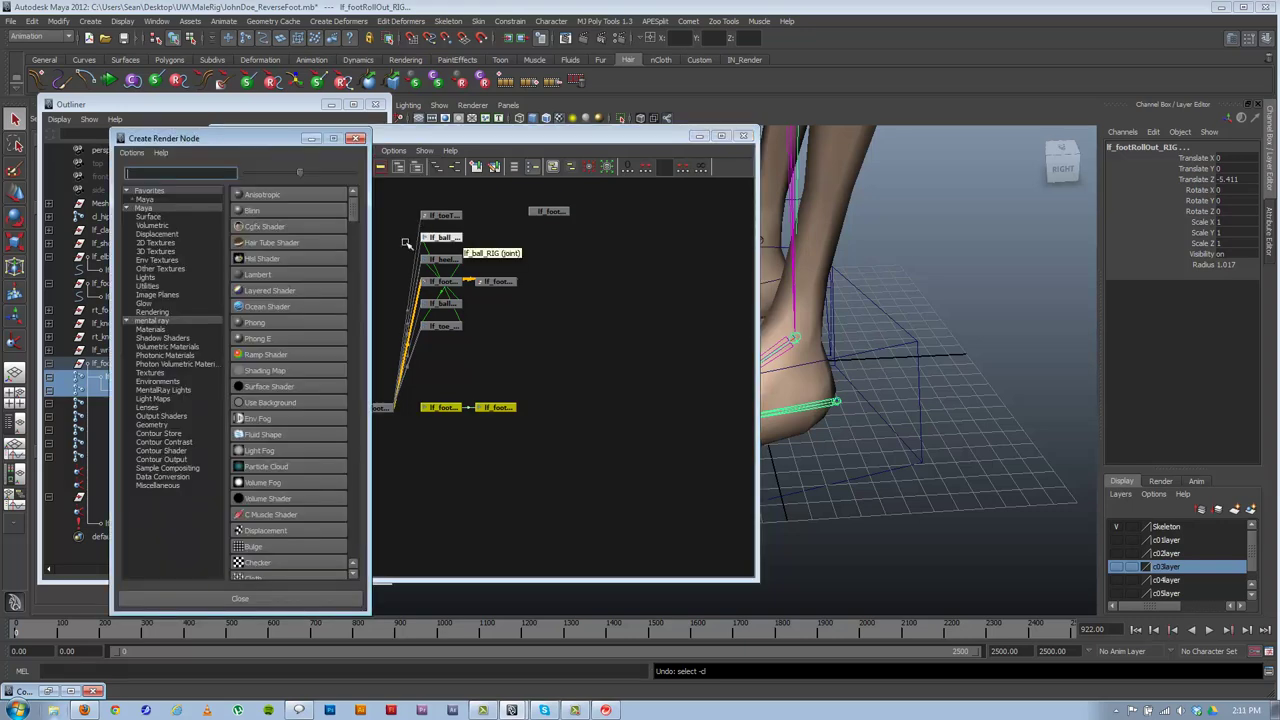
{"action": "left_click_drag", "start_coordinate": [491, 140], "coordinate": [669, 136]}
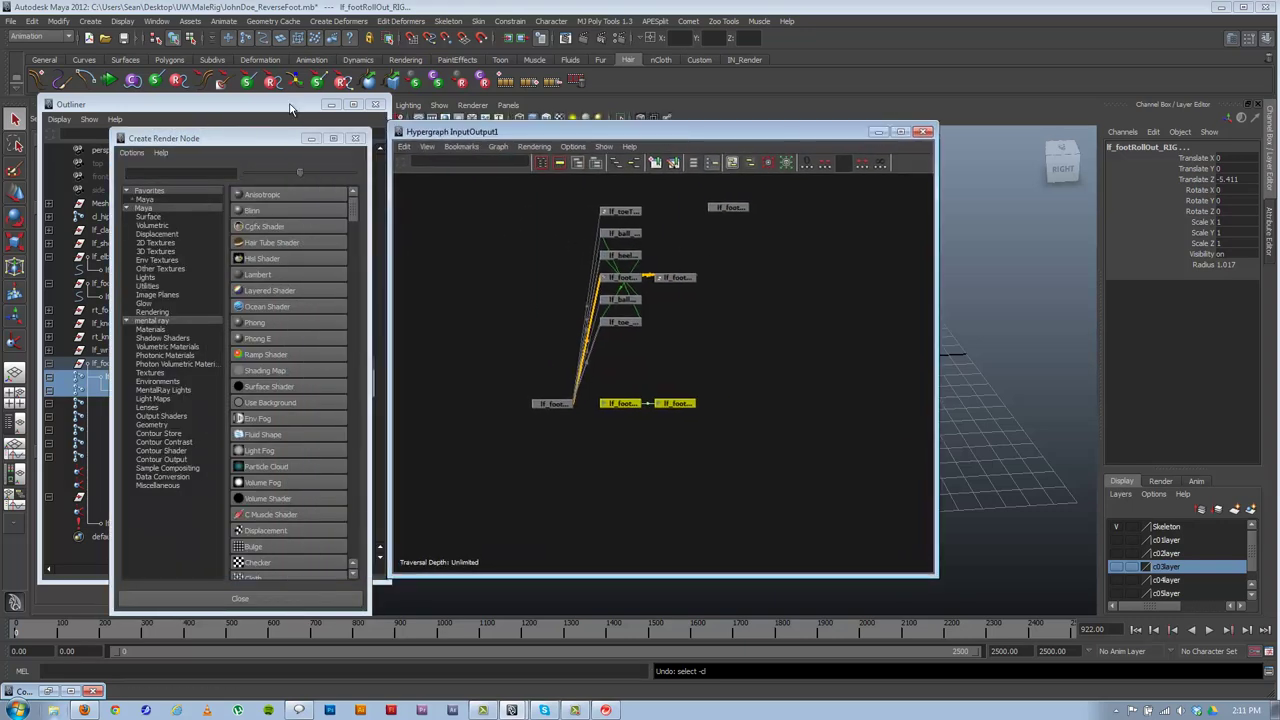
{"action": "left_click_drag", "start_coordinate": [262, 140], "coordinate": [259, 113]}
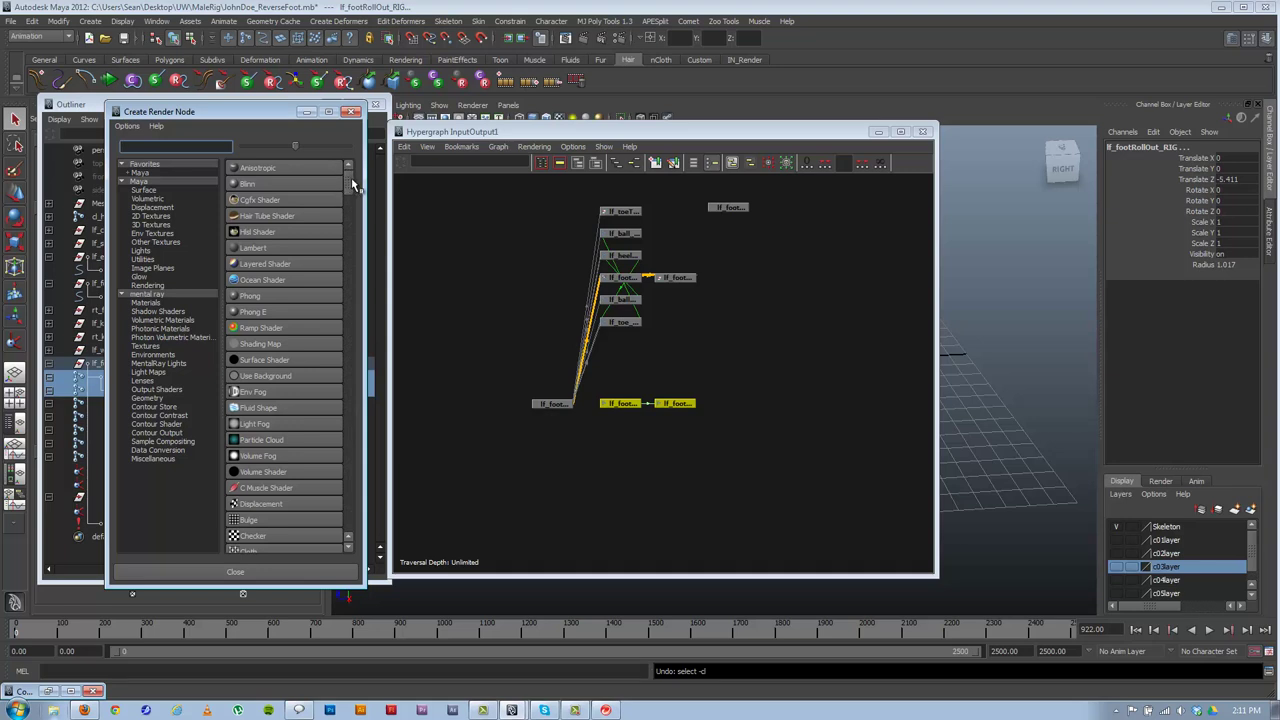
- Find the Condition utility among the Maya render nodes and create two Condition nodes
{"action": "left_click_drag", "start_coordinate": [349, 172], "coordinate": [351, 218]}
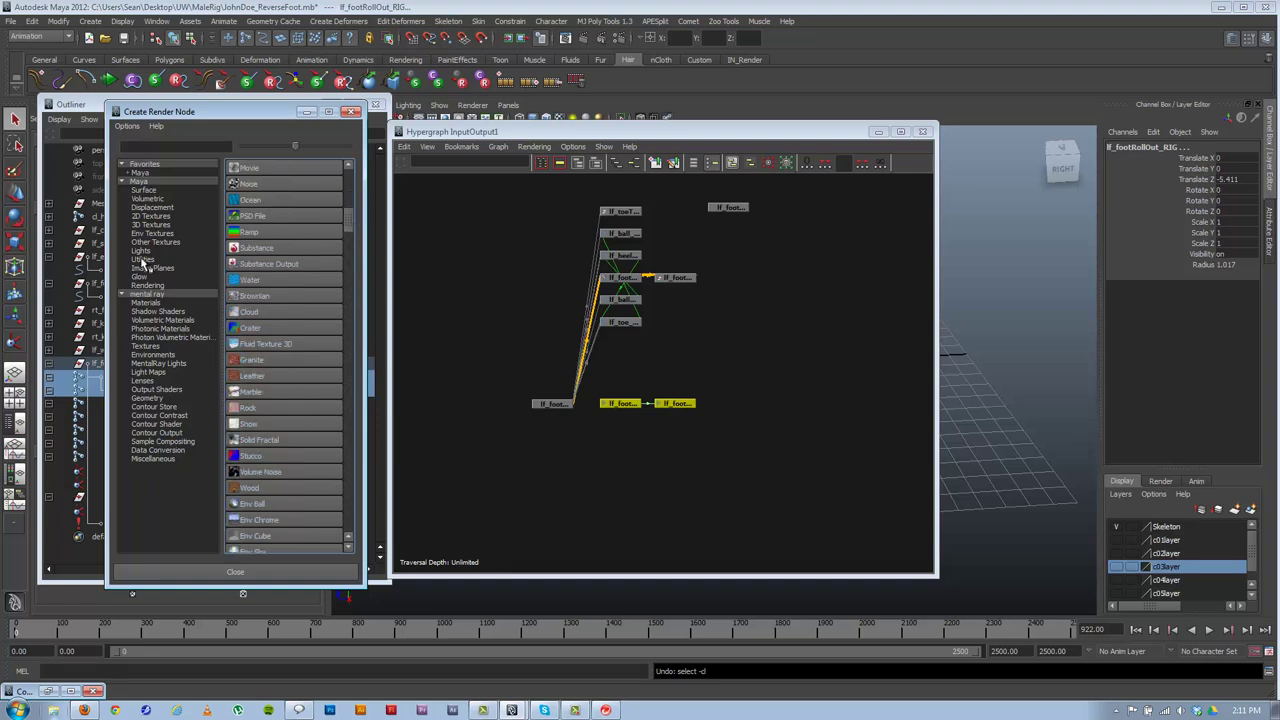
{"action": "left_click", "coordinate": [141, 260]}
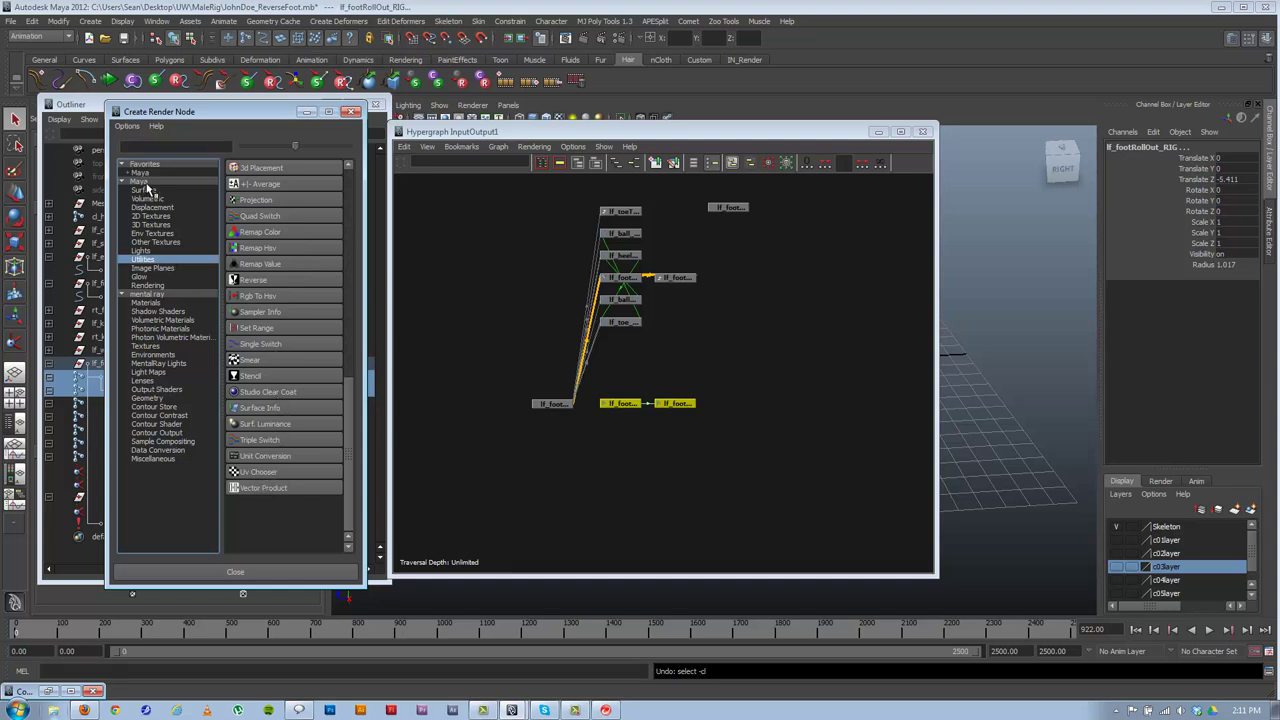
{"action": "left_click", "coordinate": [145, 182]}
{"action": "scroll", "coordinate": [347, 300], "scroll_direction": "down", "scroll_amount": 6}
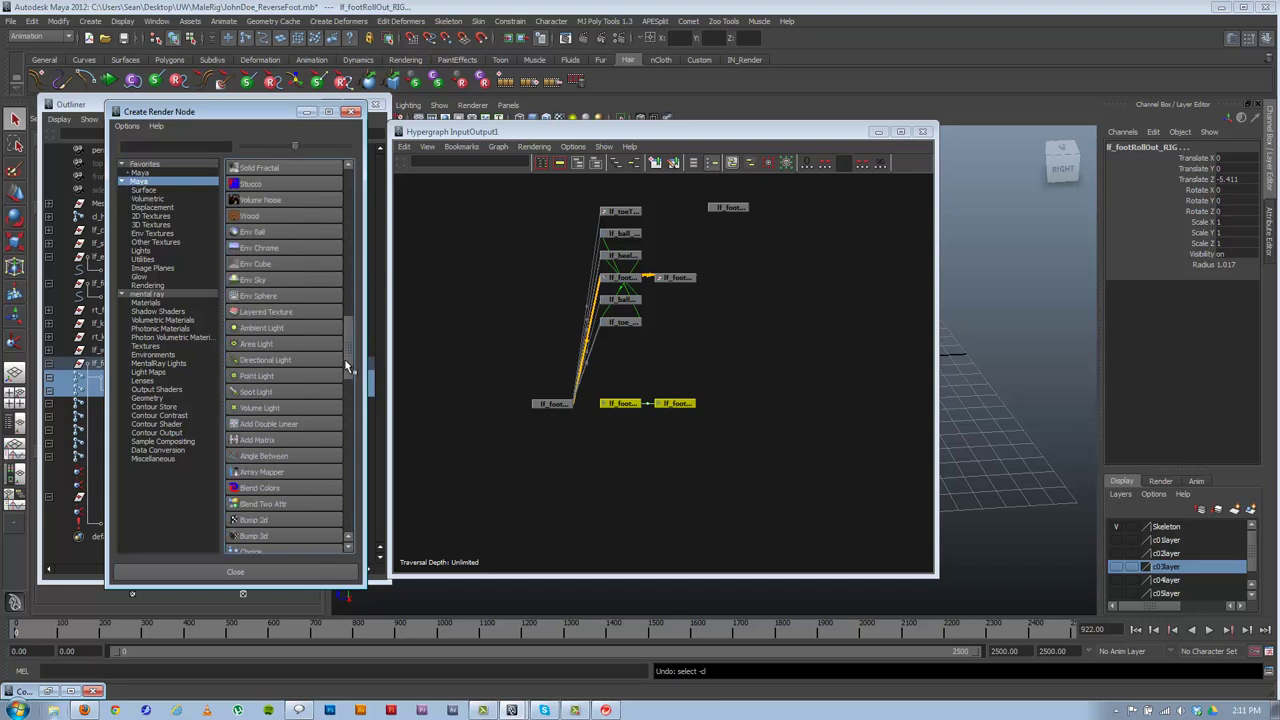
{"action": "scroll", "coordinate": [346, 350], "scroll_direction": "down", "scroll_amount": 3}
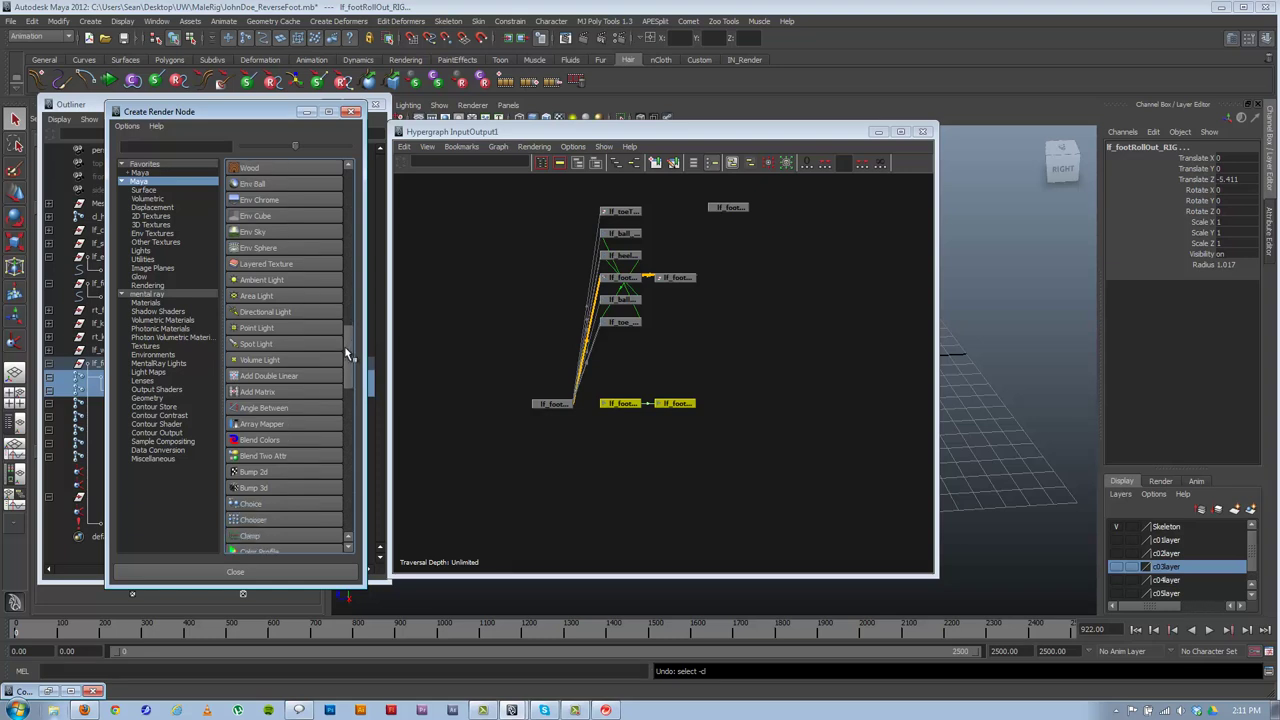
{"action": "scroll", "coordinate": [347, 355], "scroll_direction": "down", "scroll_amount": 4}
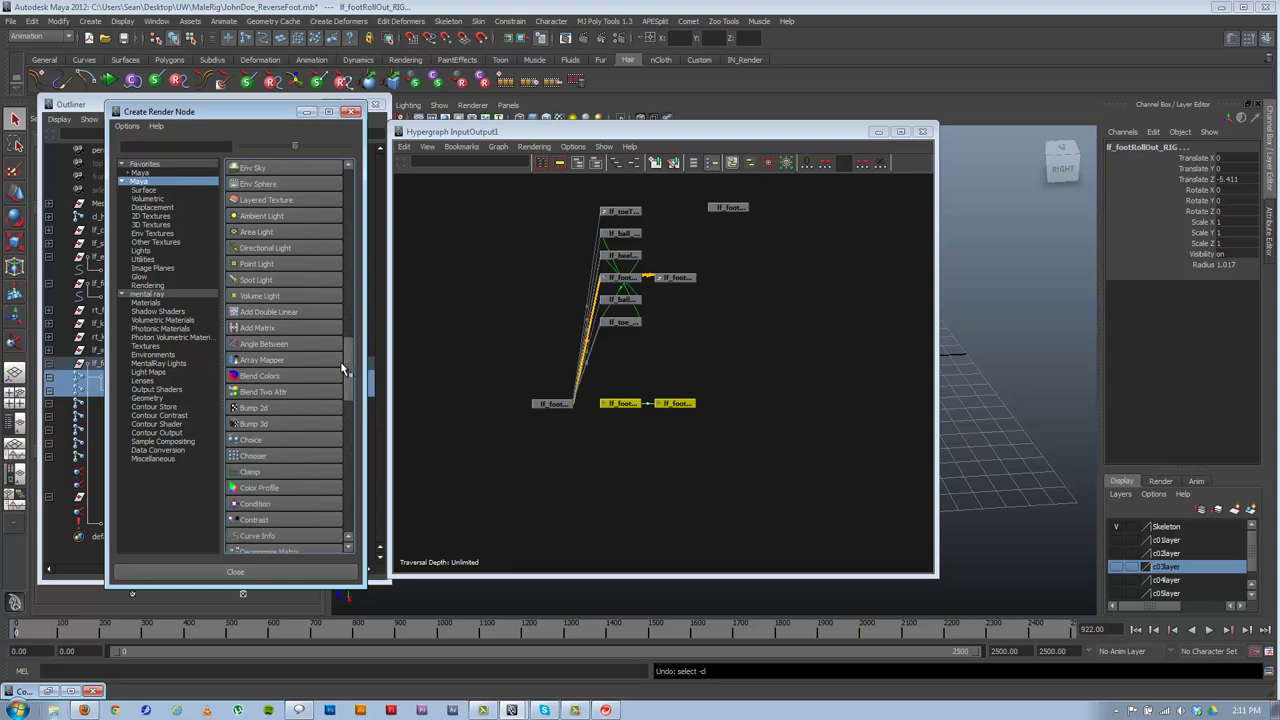
{"action": "scroll", "coordinate": [340, 361], "scroll_direction": "down", "scroll_amount": 6}
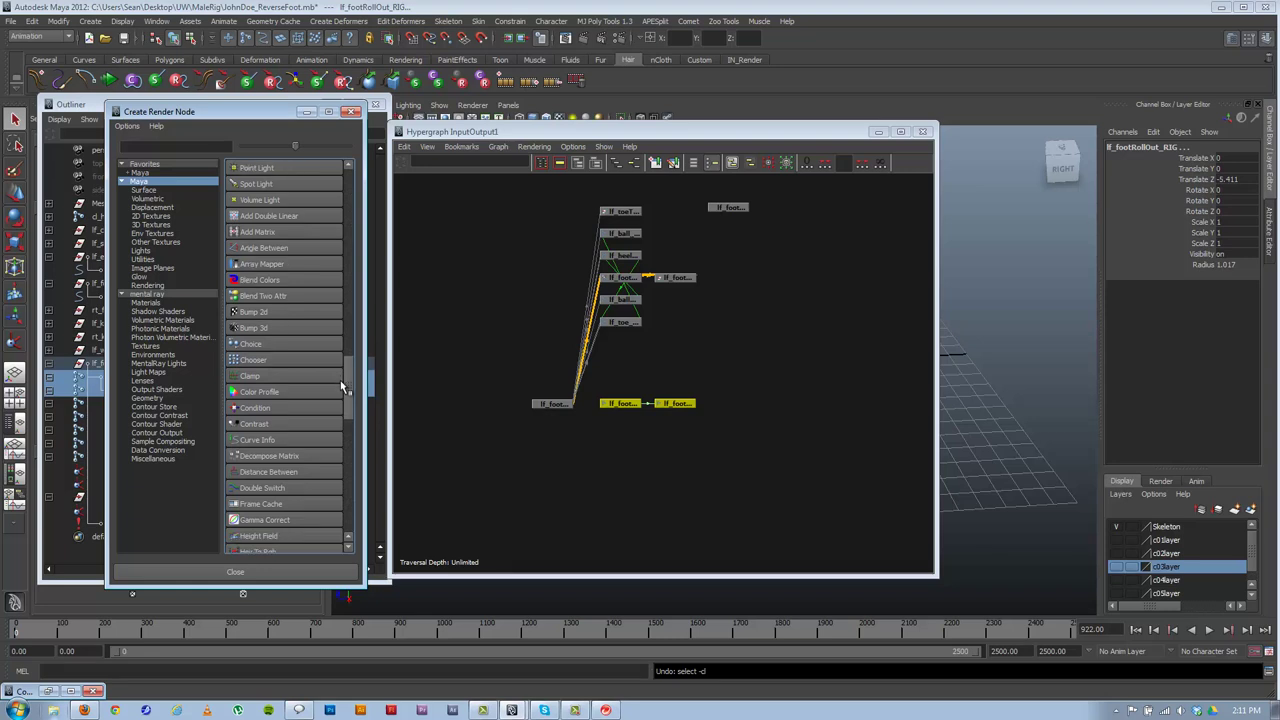
{"action": "scroll", "coordinate": [340, 381], "scroll_direction": "down", "scroll_amount": 2}
{"action": "left_click", "coordinate": [252, 375]}
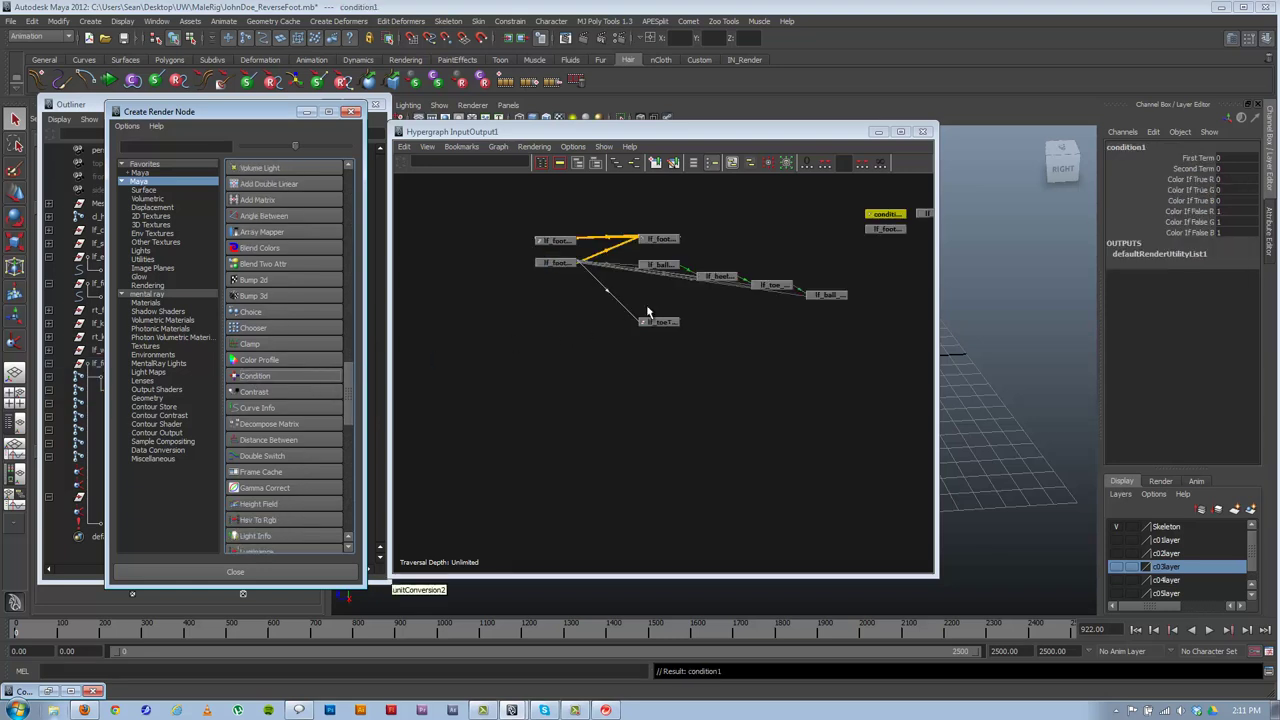
{"action": "left_click", "coordinate": [252, 377]}
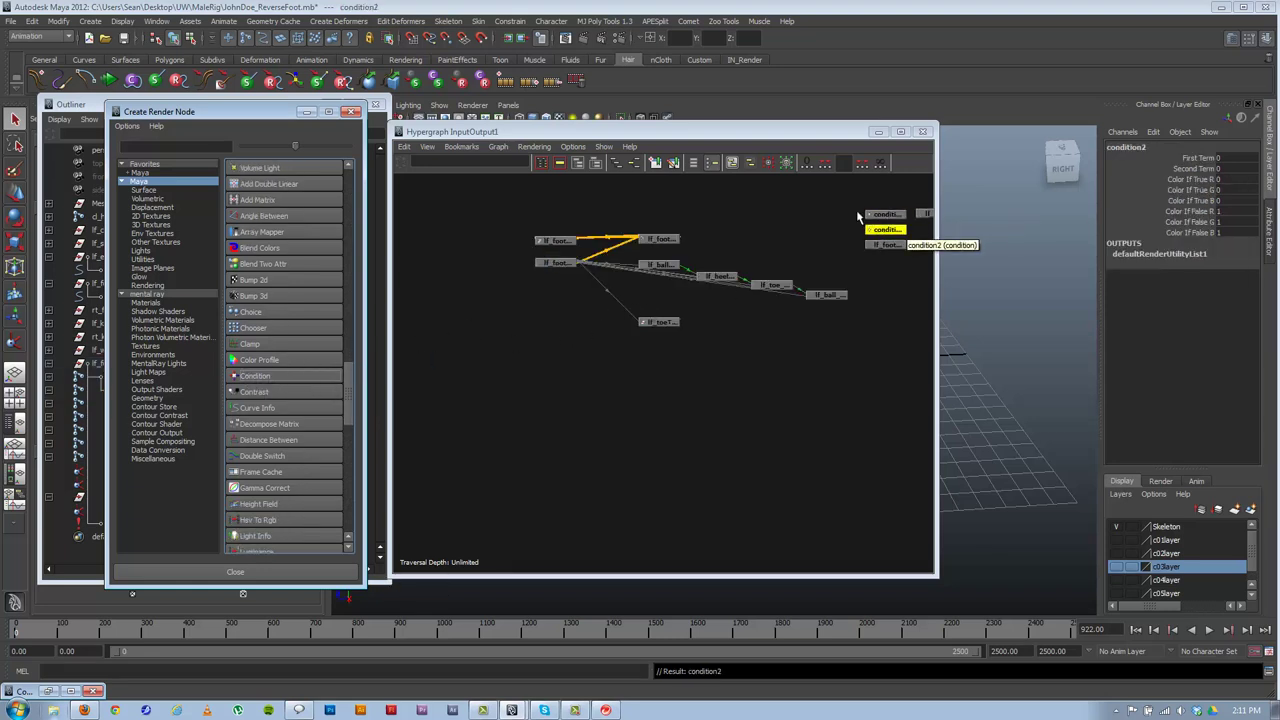
- Place the condition1 node next to lf_toeTap_RIG in the Hypergraph
{"action": "middle_click_drag", "start_coordinate": [866, 268], "coordinate": [757, 349], "text": "alt"}
{"action": "right_click_drag", "start_coordinate": [692, 354], "coordinate": [751, 333], "text": "alt"}
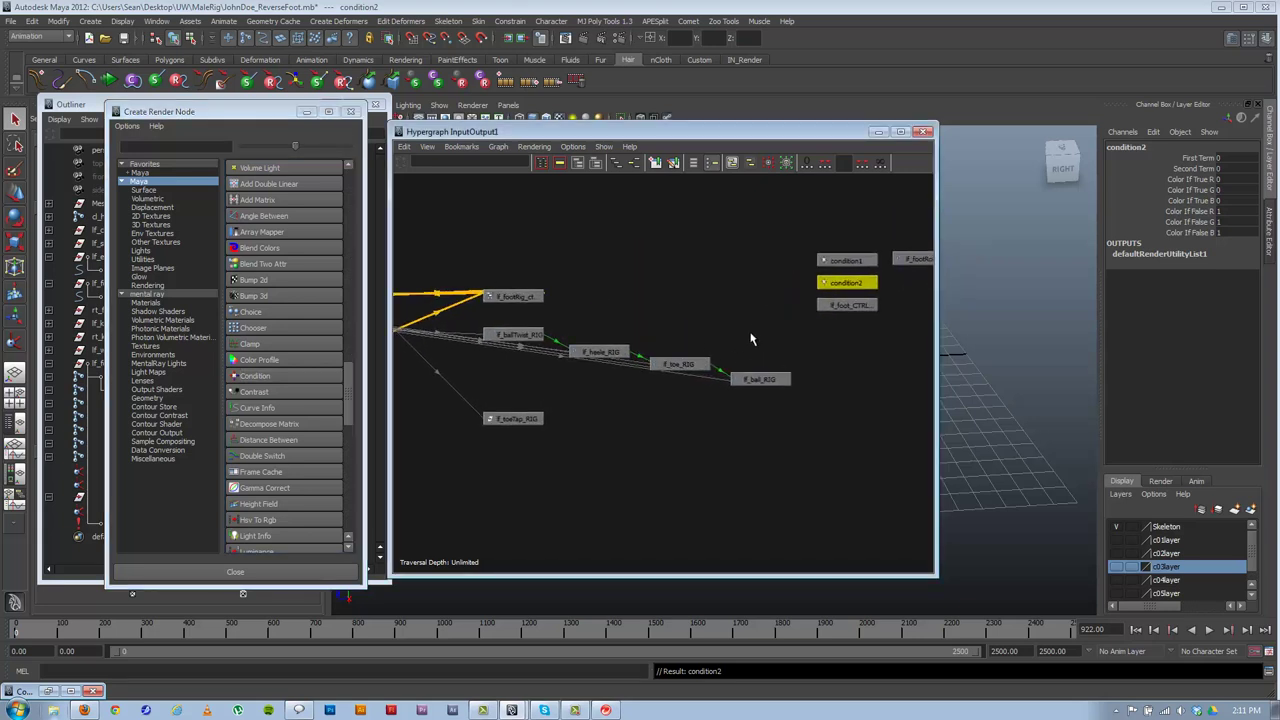
{"action": "middle_click_drag", "start_coordinate": [751, 334], "coordinate": [832, 337], "text": "alt"}
{"action": "left_click_drag", "start_coordinate": [914, 262], "coordinate": [694, 420]}
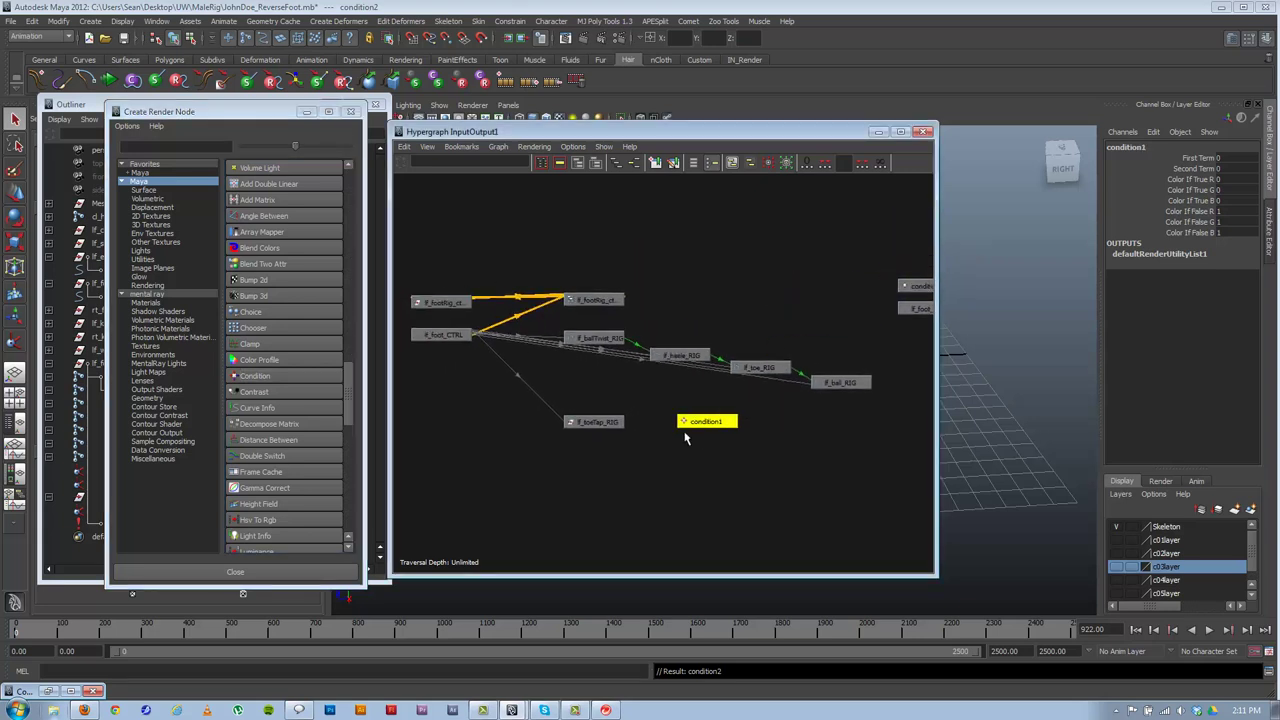
- Show the attributes of condition1 and set its Operation to Greater Than
{"action": "double_click", "coordinate": [718, 424]}
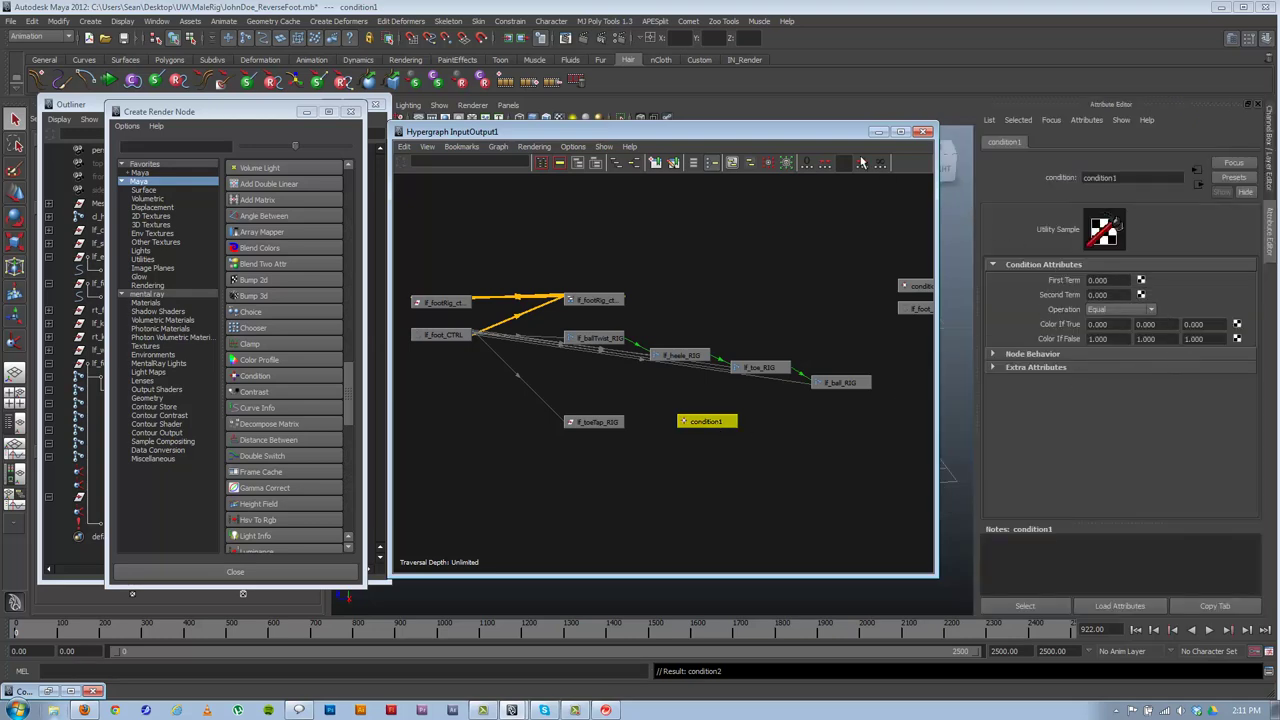
{"action": "mouse_move", "coordinate": [730, 126]}
{"action": "left_mouse_down"}
{"action": "mouse_move", "coordinate": [521, 132]}
{"action": "mouse_move", "coordinate": [372, 114]}
{"action": "mouse_move", "coordinate": [687, 96]}
{"action": "mouse_move", "coordinate": [730, 114]}
{"action": "left_mouse_up"}
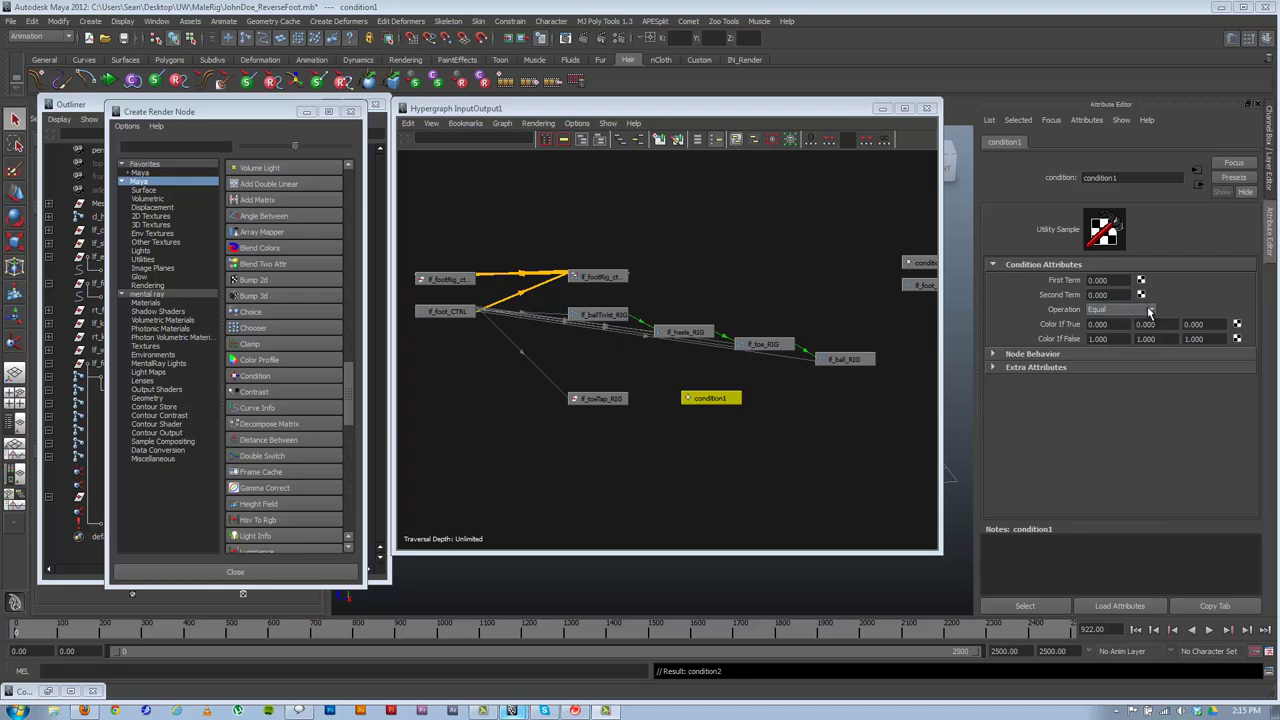
{"action": "left_click", "coordinate": [1150, 310]}
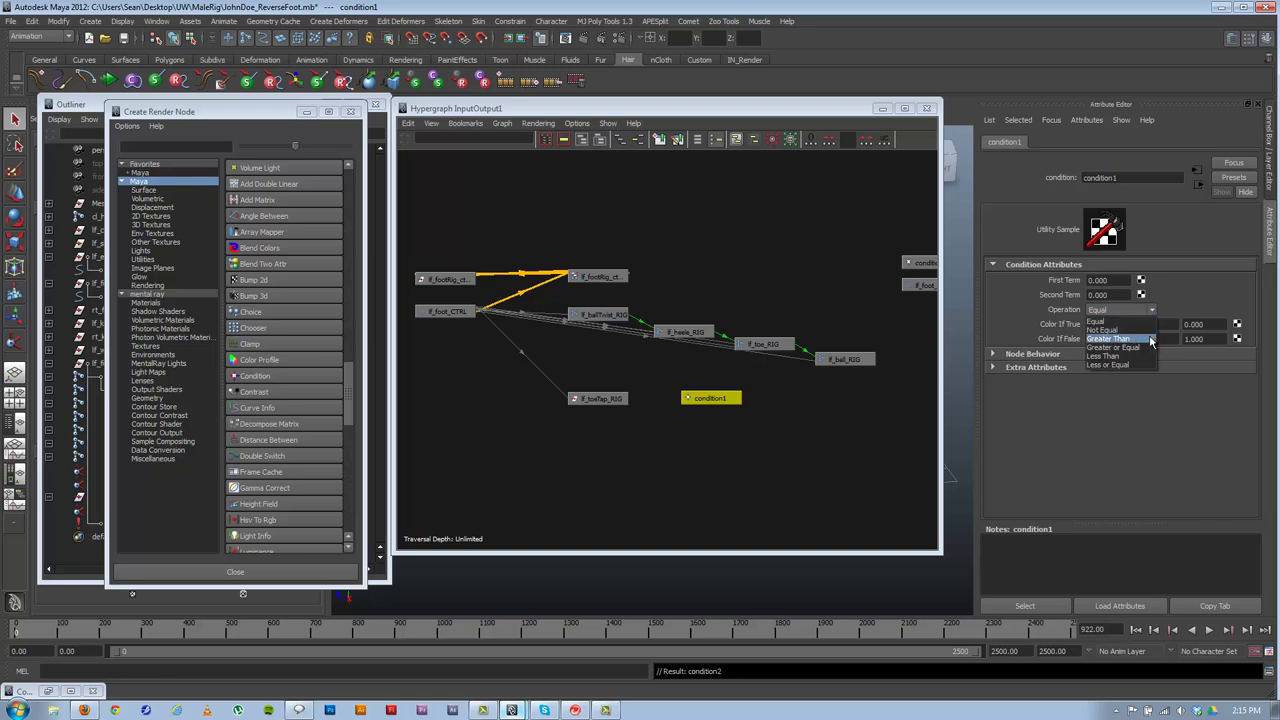
{"action": "left_click", "coordinate": [1146, 340]}
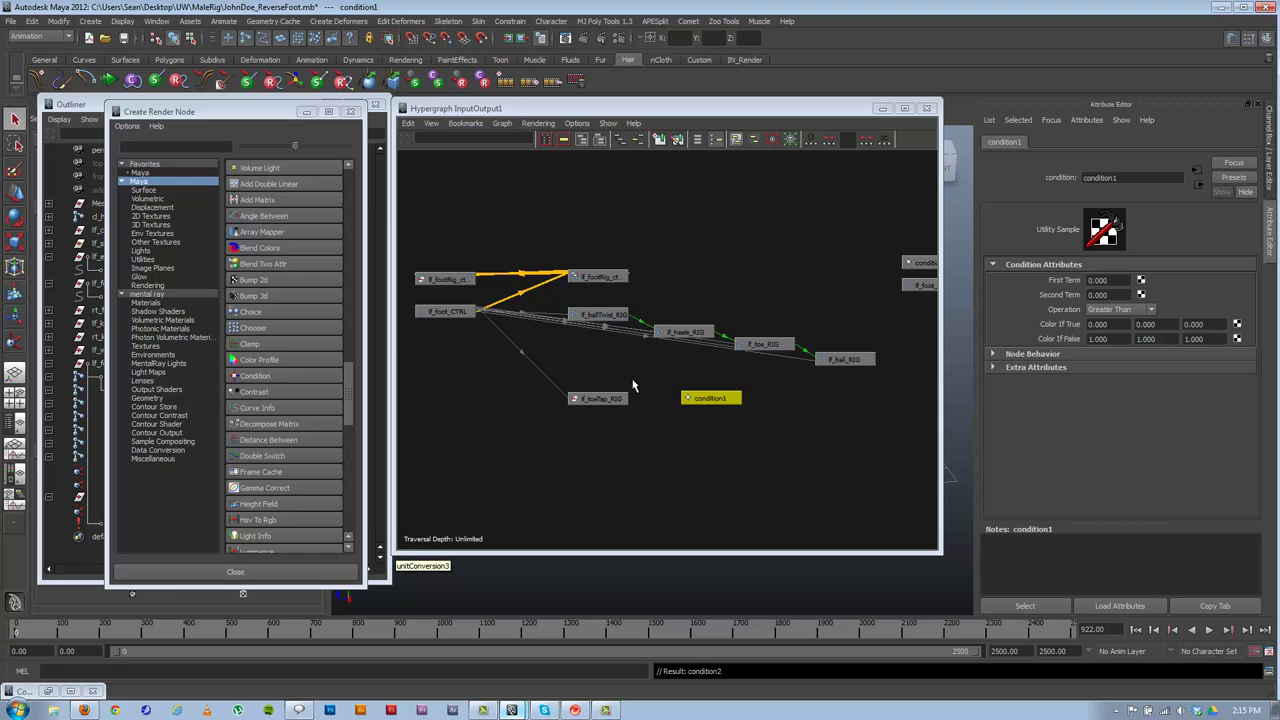
- Restore the minimized Connection Editor and move the Hypergraph so the editor's output attributes stay visible
{"action": "left_click_drag", "start_coordinate": [673, 113], "coordinate": [282, 168]}
{"action": "left_click", "coordinate": [53, 691]}
{"action": "left_click_drag", "start_coordinate": [876, 142], "coordinate": [724, 148]}
- Rename the condition1 node as lf_footRollOut_condition
{"action": "left_click", "coordinate": [1104, 178]}
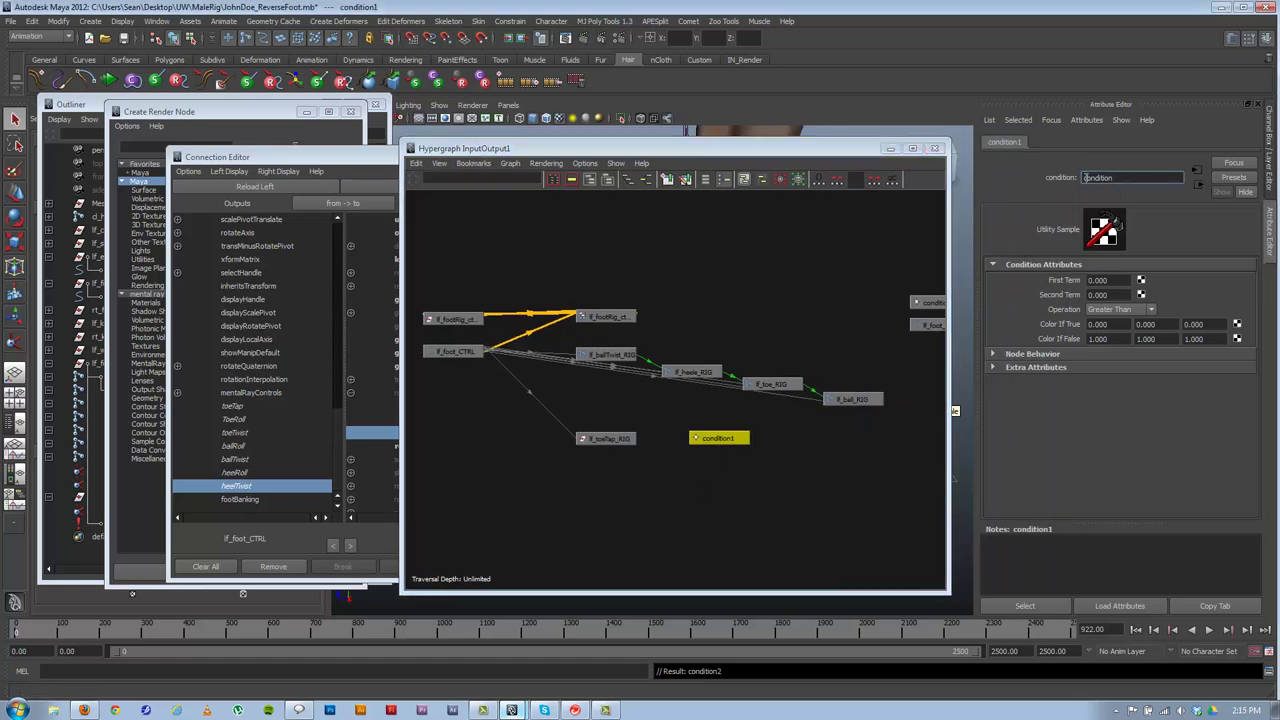
{"action": "type", "text": "_footRollOut_"}
{"action": "key", "text": "Return"}
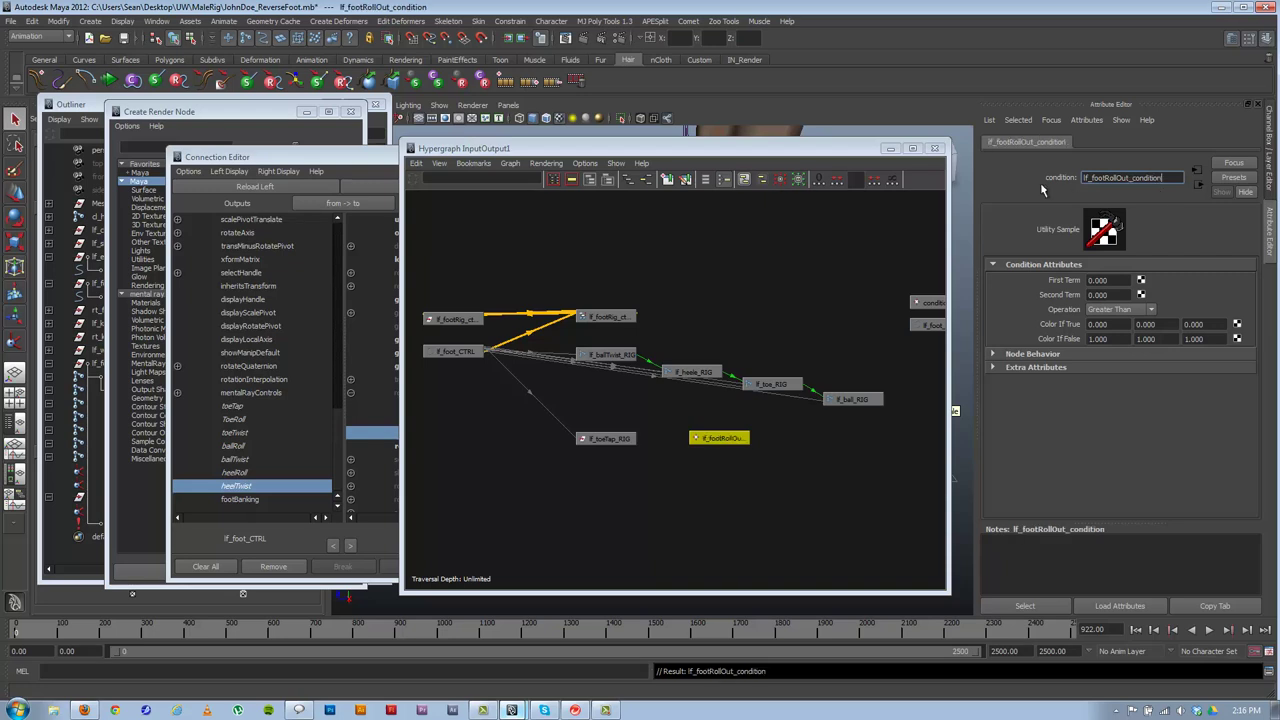
- Highlight the full lf_footRollOut_condition name for reuse and select the condition2 node to show its attributes
{"action": "left_click_drag", "start_coordinate": [1163, 177], "coordinate": [832, 194]}
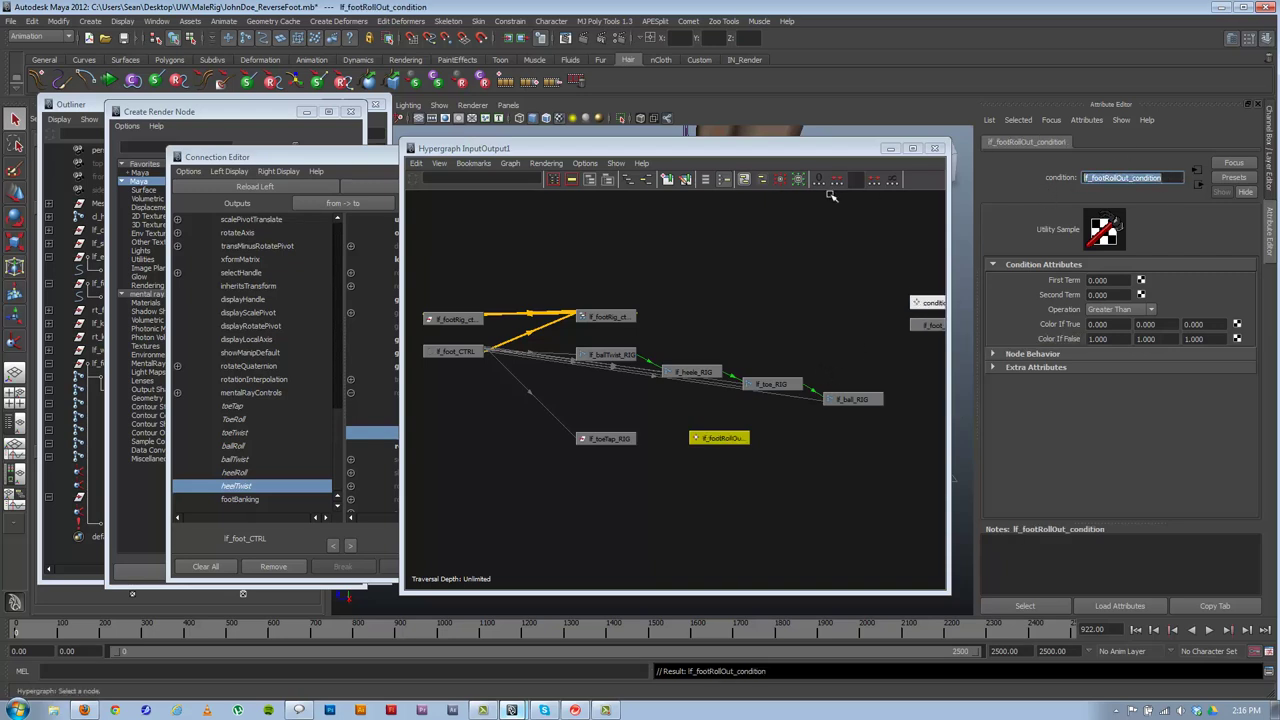
{"action": "left_click", "coordinate": [938, 302]}
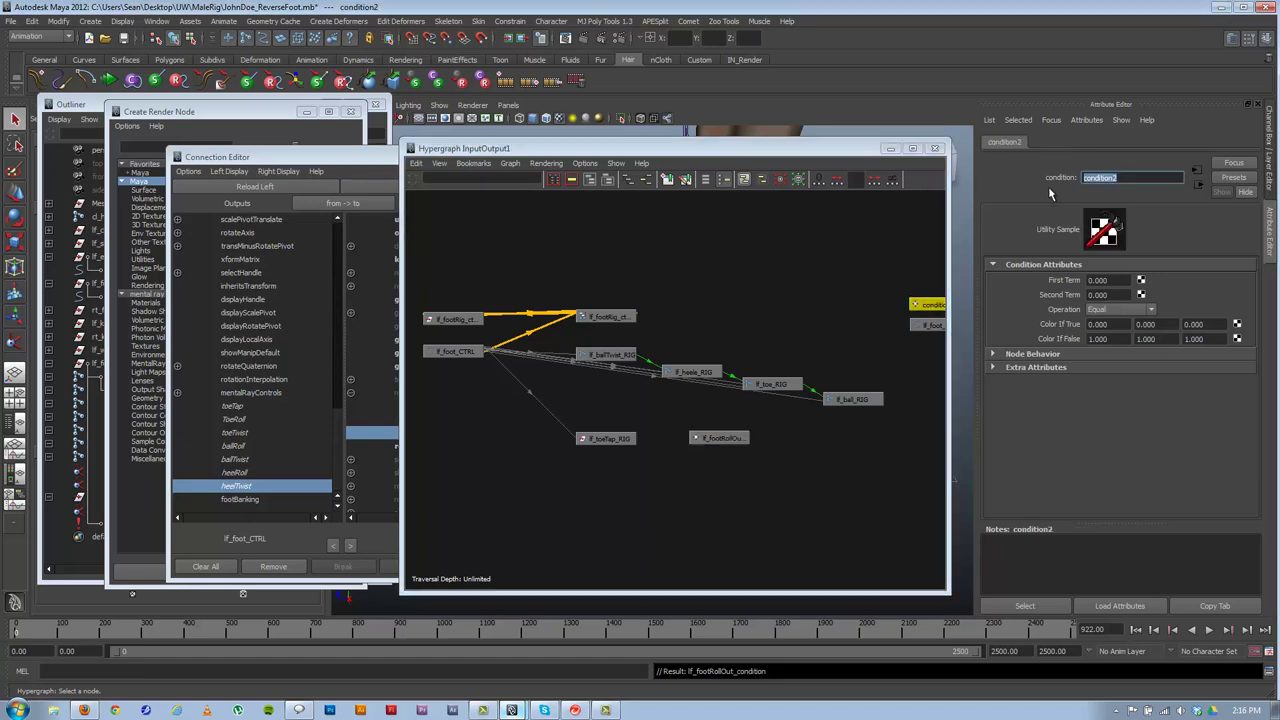
{"action": "left_click", "coordinate": [869, 277]}
{"action": "left_click", "coordinate": [921, 304]}
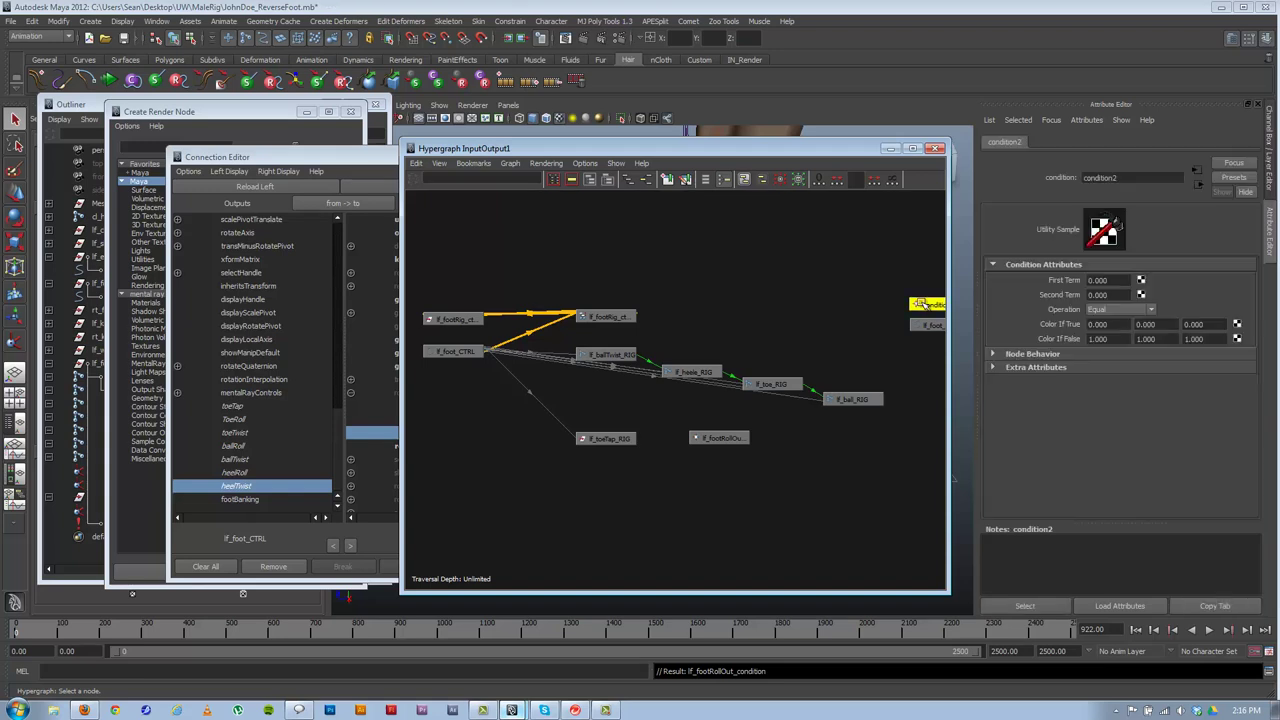
- Rename the lf_footRollOut_condition node to lf_footRoll_condition
{"action": "left_click", "coordinate": [762, 399]}
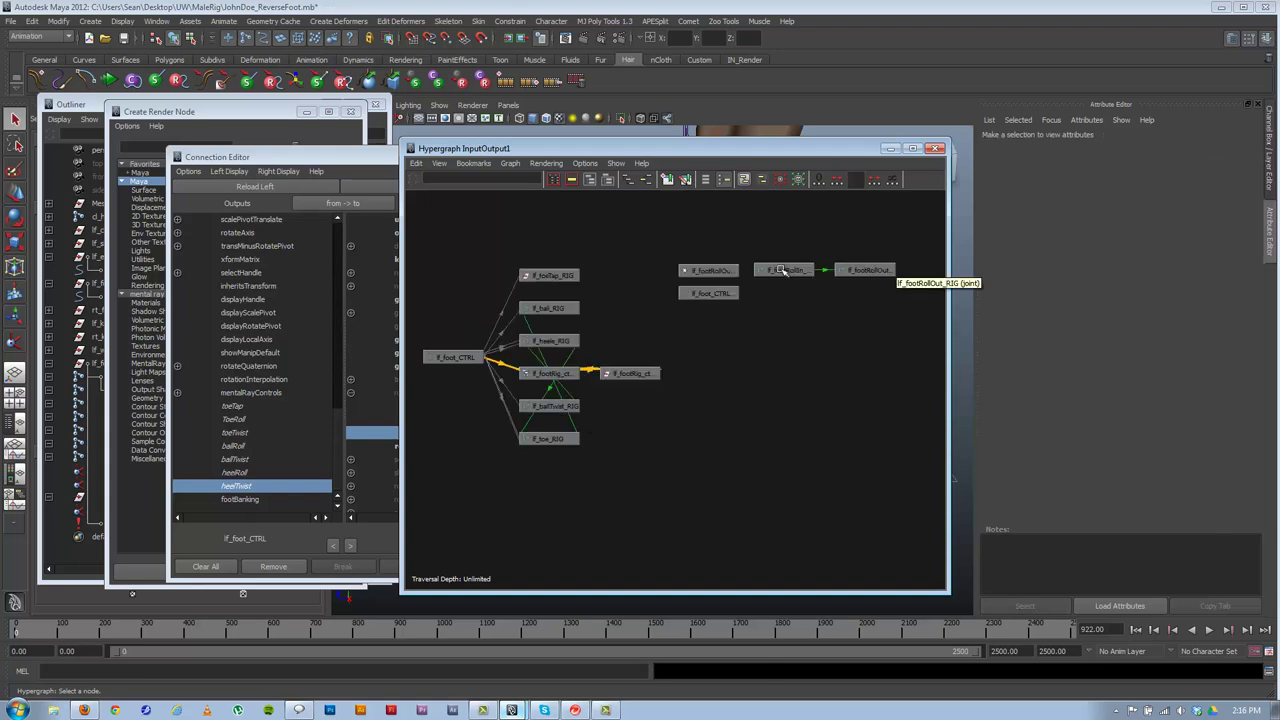
{"action": "left_click", "coordinate": [709, 272]}
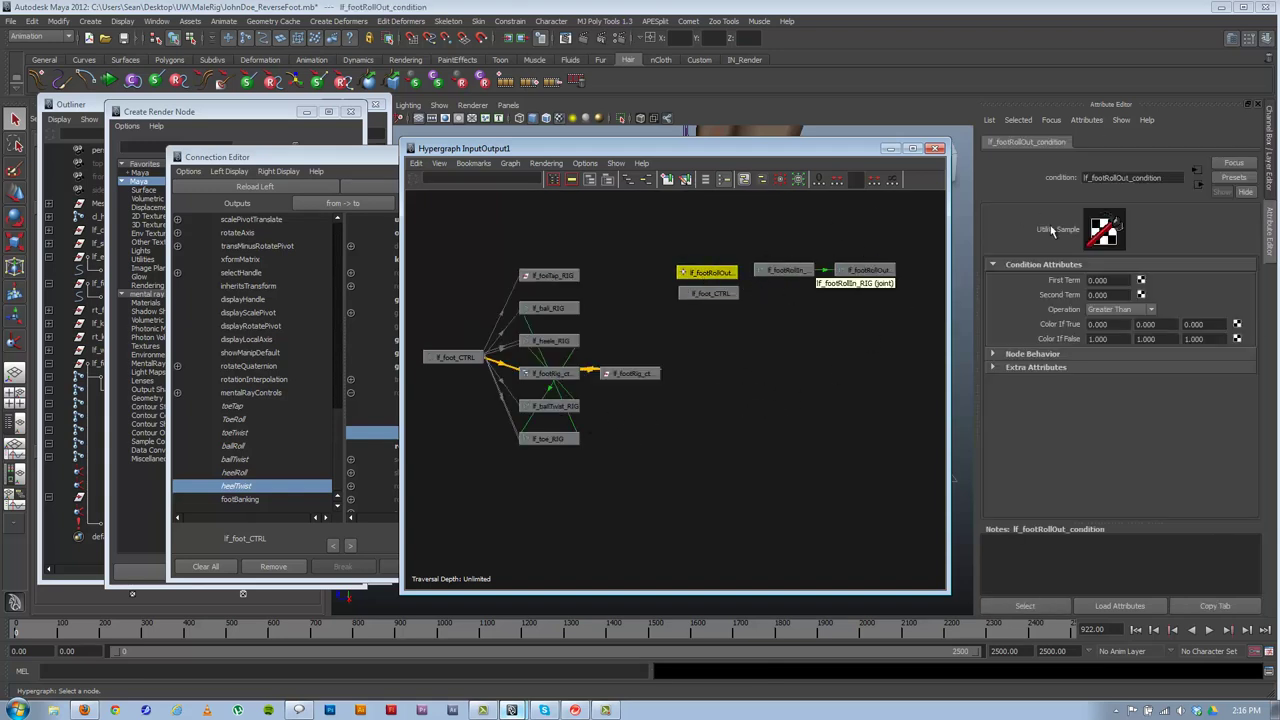
{"action": "left_click_drag", "start_coordinate": [1130, 178], "coordinate": [1115, 178]}
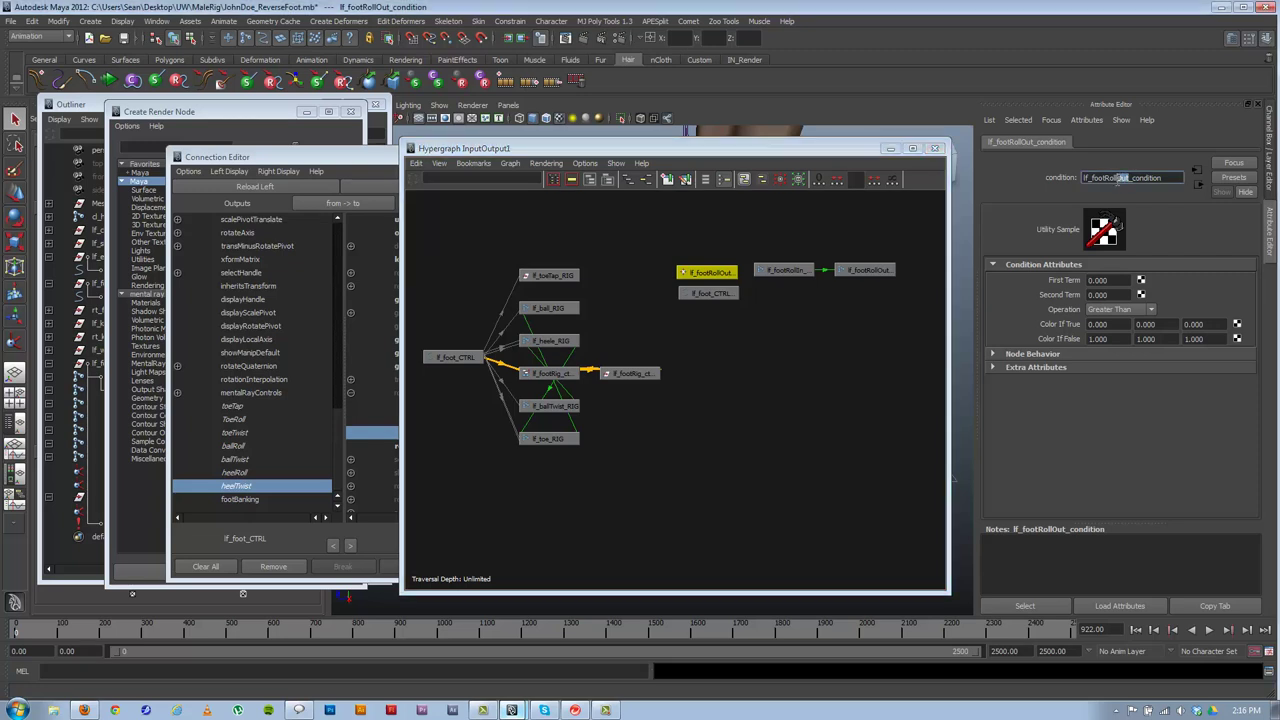
{"action": "key", "text": "BackSpace"}
{"action": "key", "text": "Return"}
{"action": "left_click", "coordinate": [737, 381]}
- Connect the footBanking attribute of lf_foot_CTRL to the firstTerm input of lf_footRoll_condition
{"action": "left_click", "coordinate": [707, 272]}
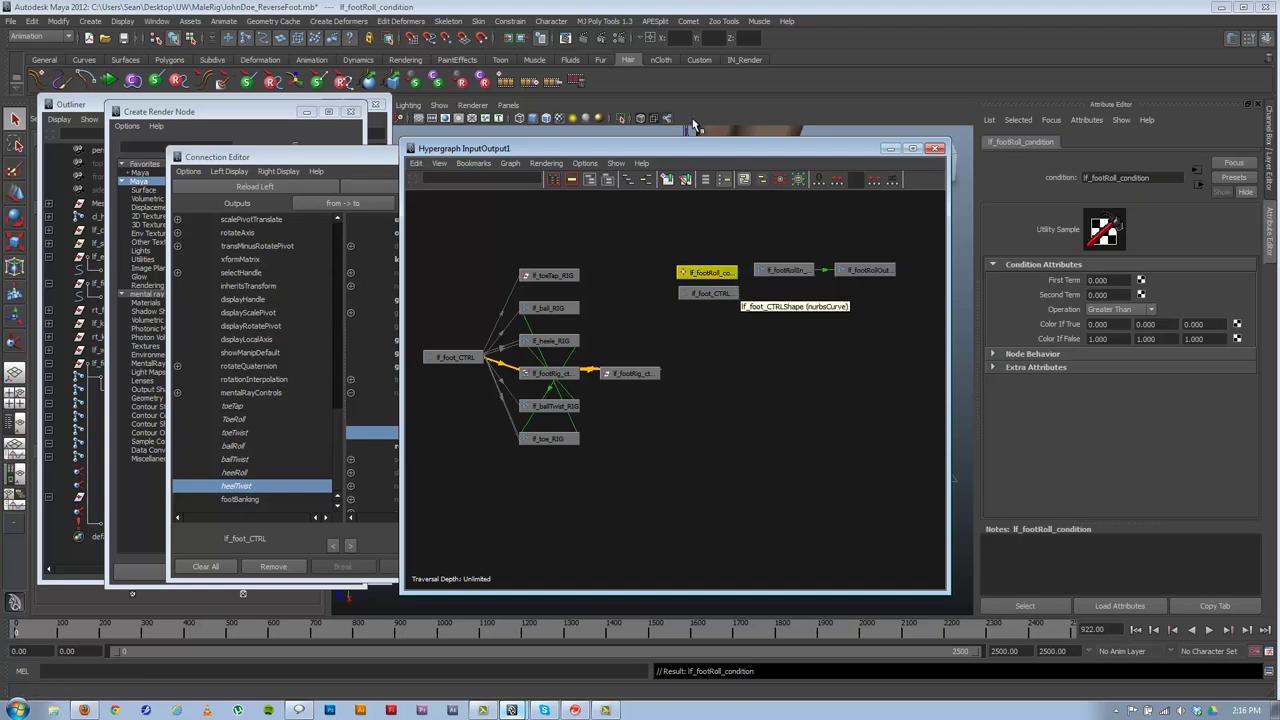
{"action": "left_click_drag", "start_coordinate": [634, 151], "coordinate": [757, 128]}
{"action": "left_click", "coordinate": [422, 188]}
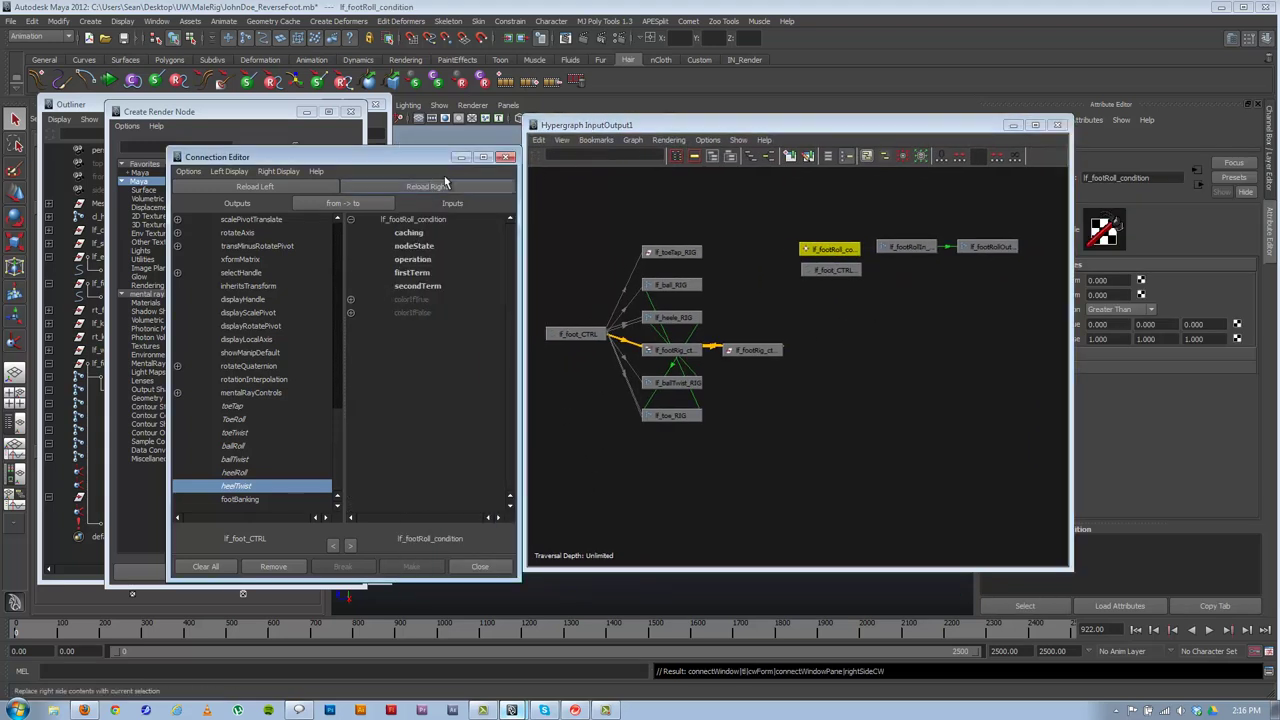
{"action": "left_click", "coordinate": [577, 335]}
{"action": "left_click", "coordinate": [263, 188]}
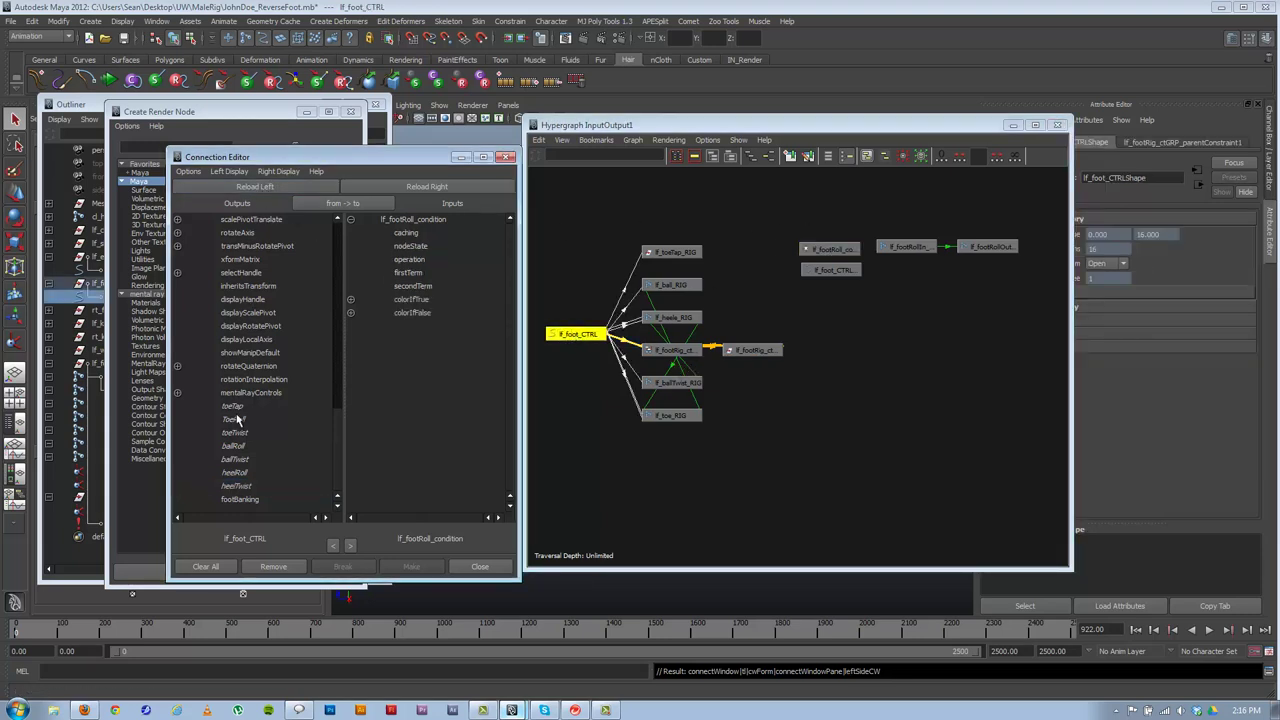
{"action": "left_click", "coordinate": [241, 500]}
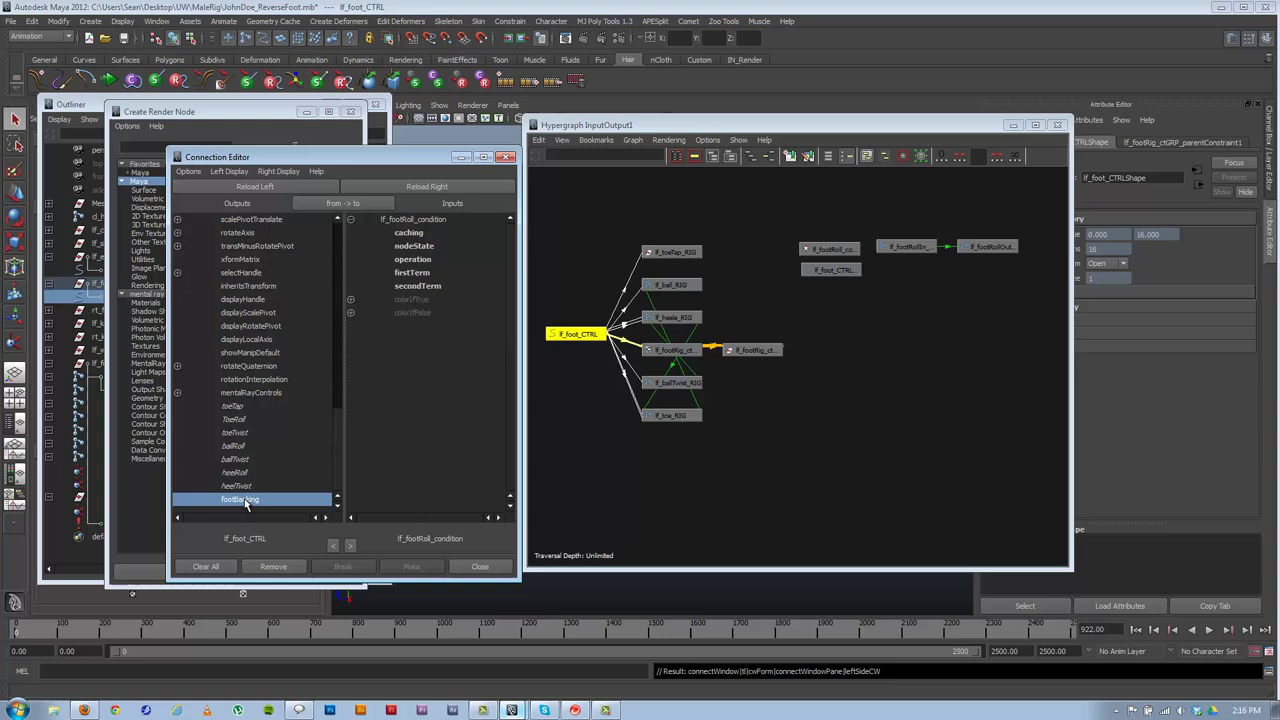
{"action": "left_click", "coordinate": [405, 274]}
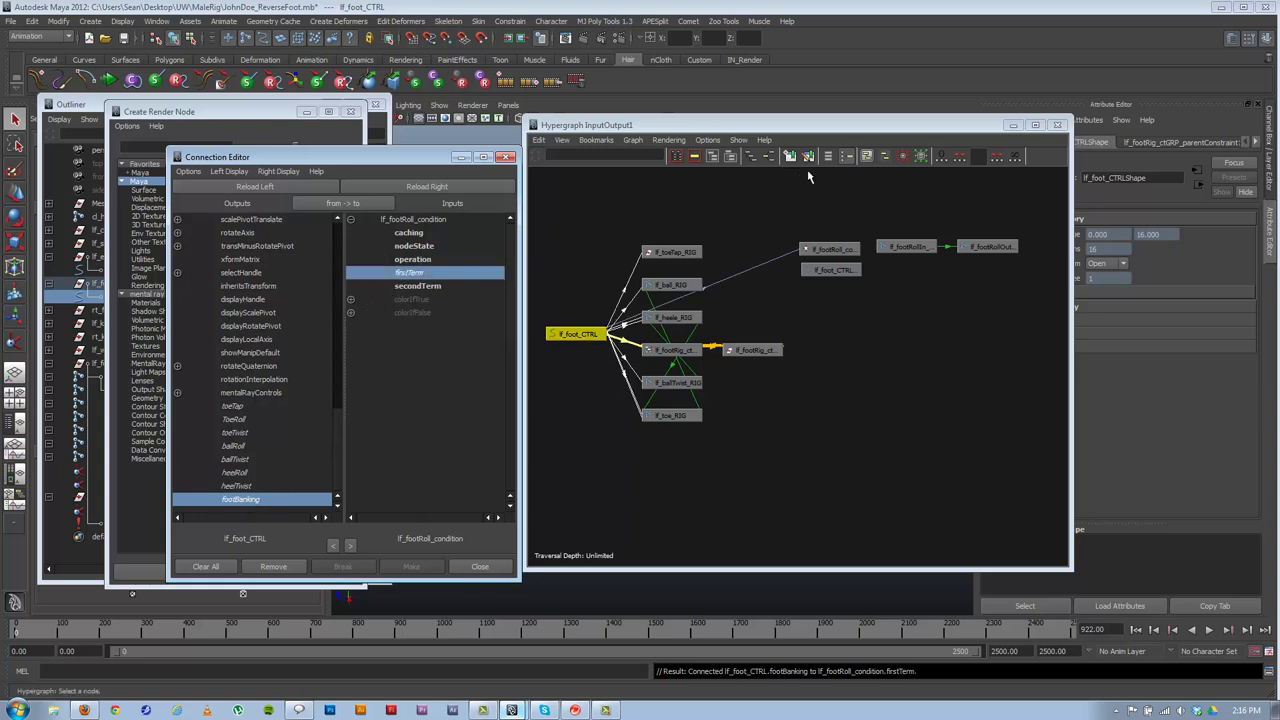
- Examine the attributes of lf_footRoll_condition and the rotation axes of the lf_footRollIn_RIG joint on the foot
{"action": "left_click", "coordinate": [1013, 125]}
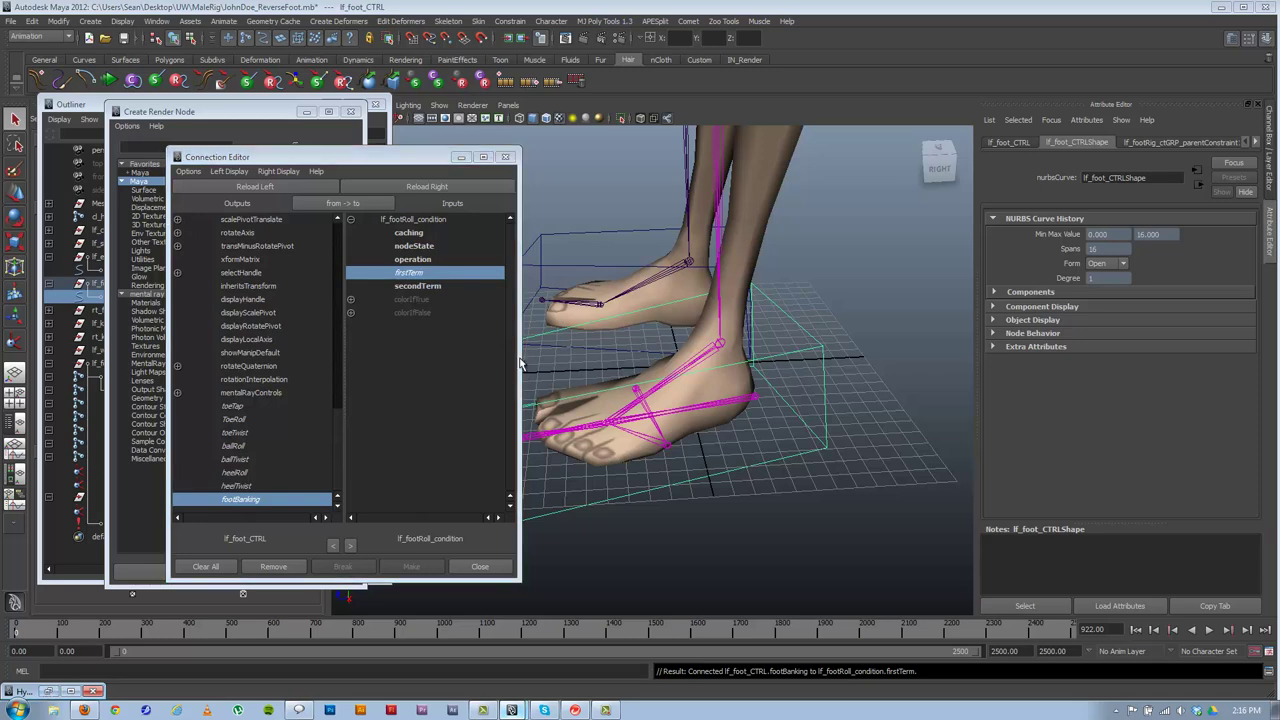
{"action": "left_click", "coordinate": [71, 691]}
{"action": "left_click", "coordinate": [829, 248]}
{"action": "left_click_drag", "start_coordinate": [888, 125], "coordinate": [781, 146]}
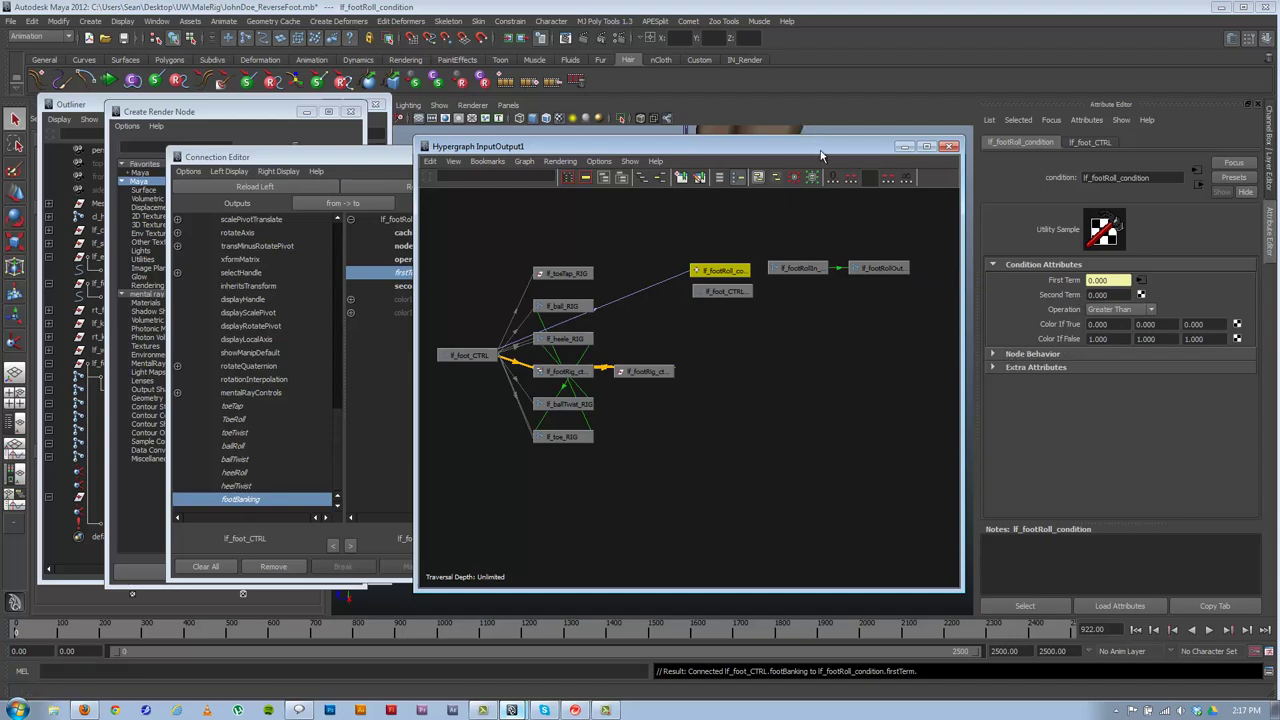
{"action": "left_click_drag", "start_coordinate": [757, 155], "coordinate": [386, 171]}
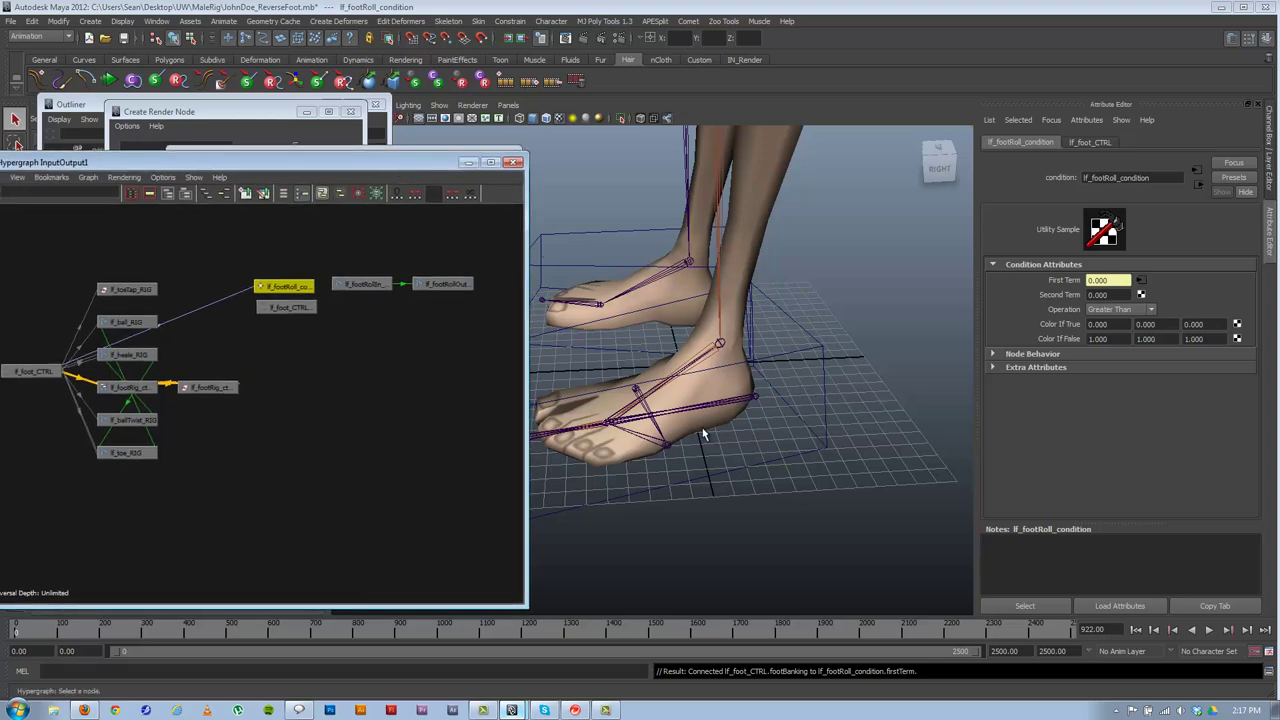
{"action": "left_click_drag", "start_coordinate": [703, 434], "coordinate": [815, 450], "text": "alt"}
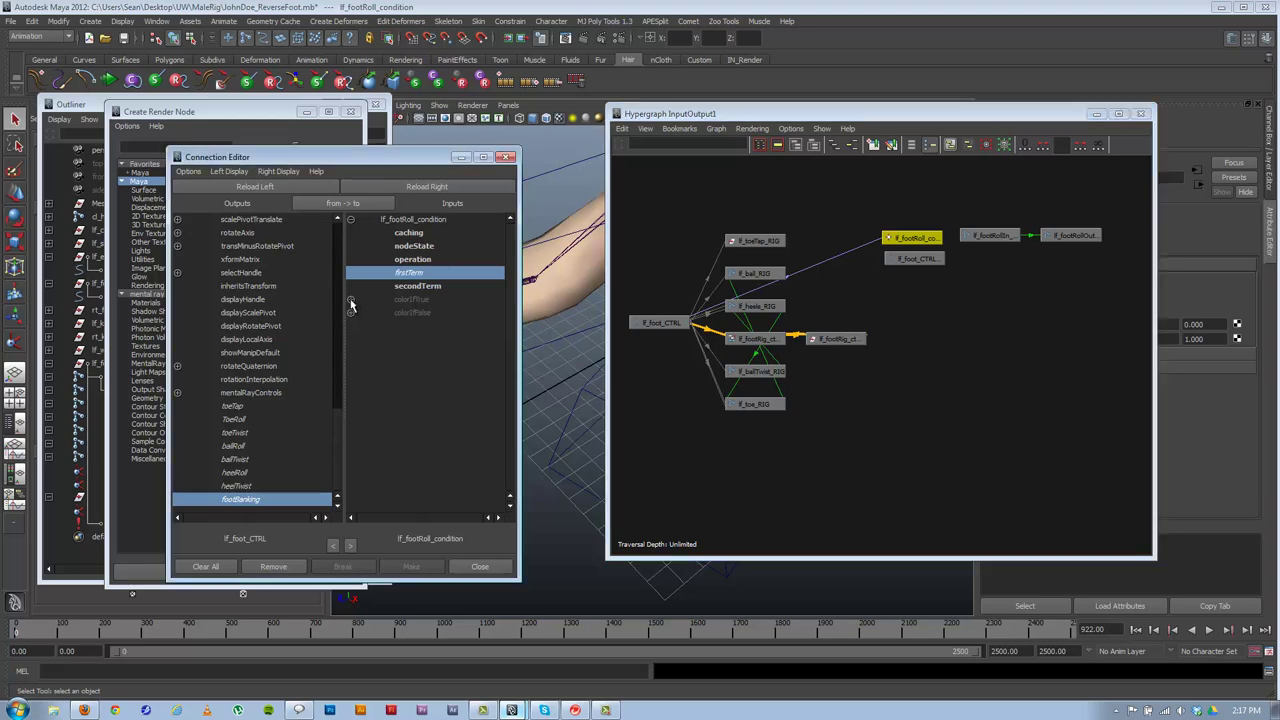
{"action": "left_click", "coordinate": [351, 299]}
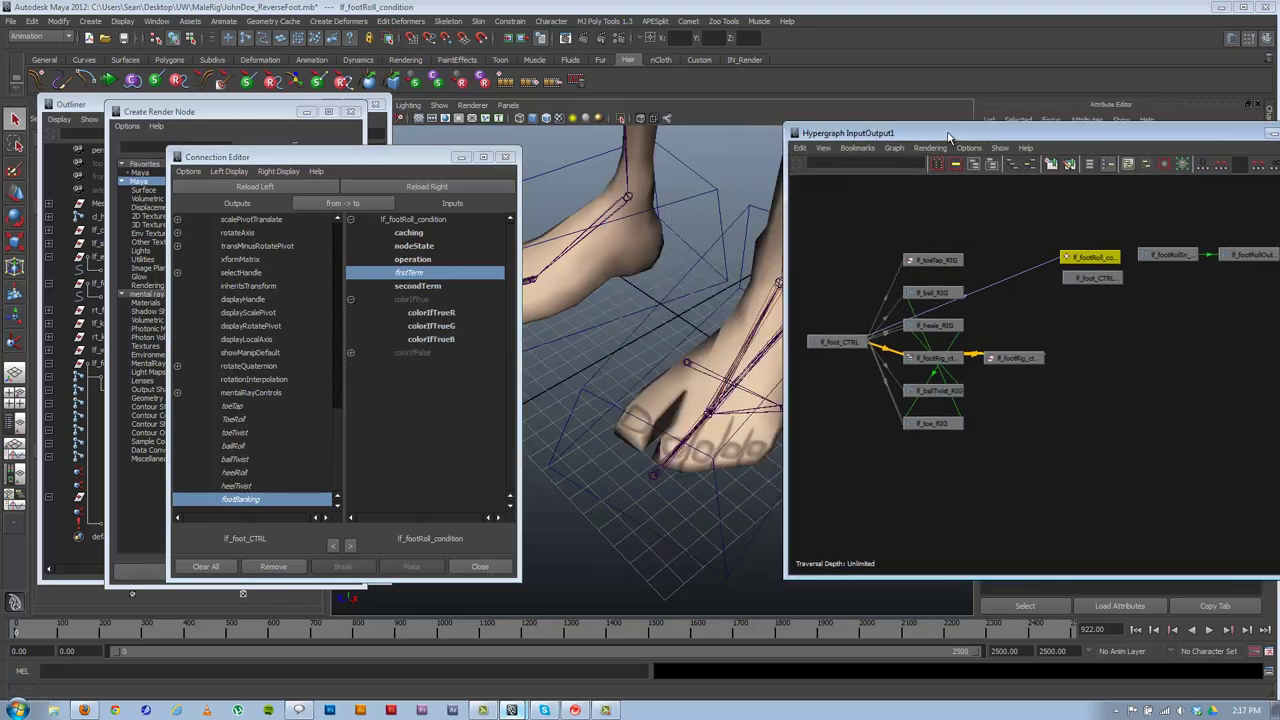
{"action": "left_click", "coordinate": [688, 363]}
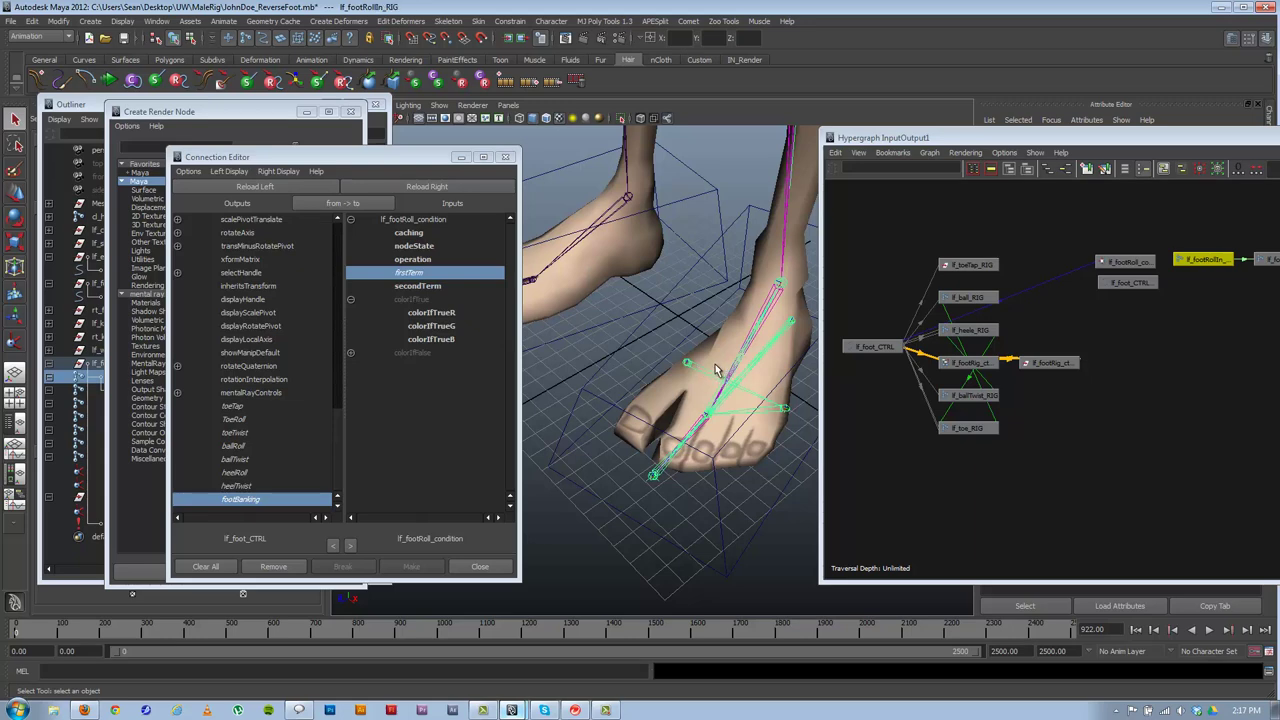
{"action": "key", "text": "e"}
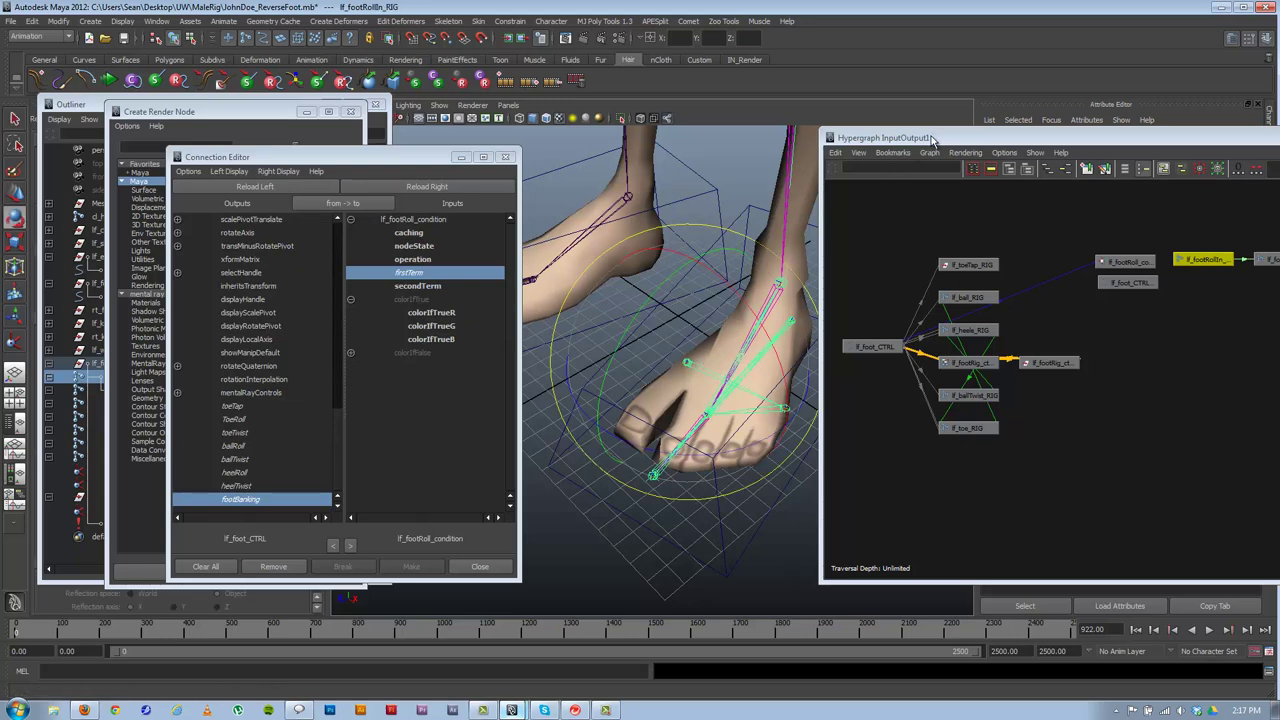
{"action": "left_click_drag", "start_coordinate": [933, 136], "coordinate": [808, 129]}
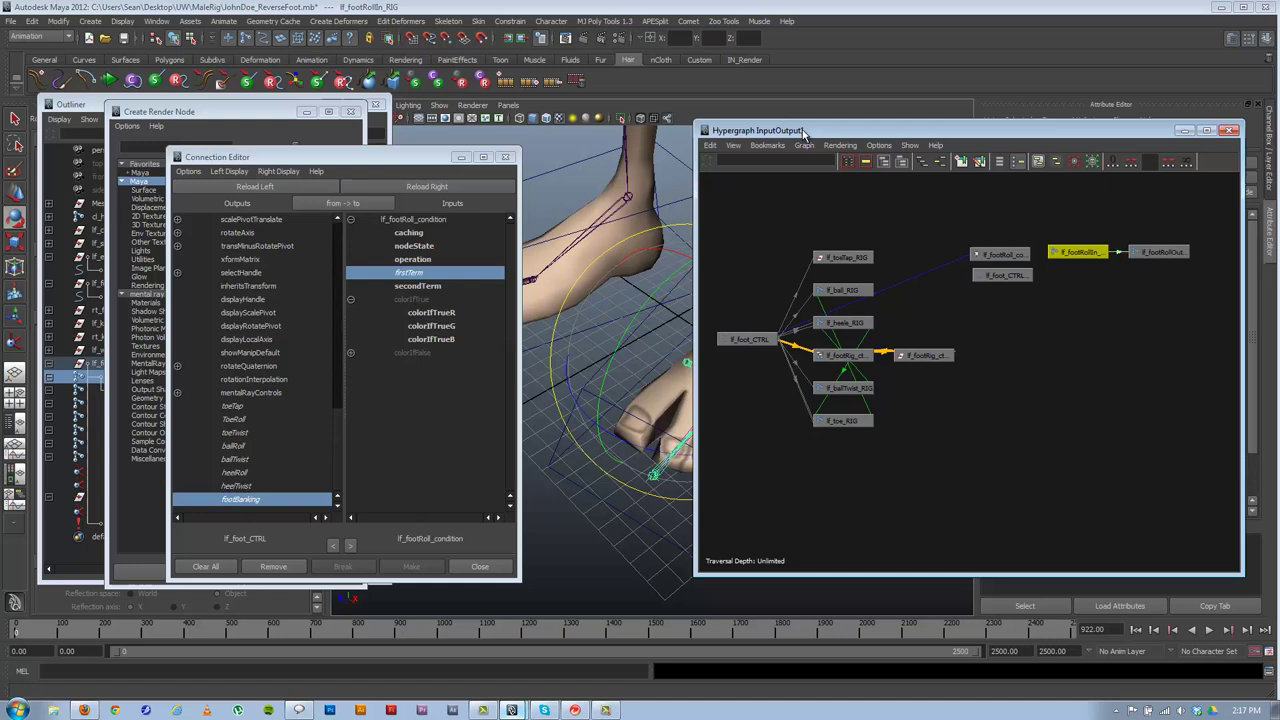
- Try connecting footBanking of lf_foot_CTRL to both colorIfTrueR and colorIfFalseR of lf_footRoll_condition
{"action": "left_click", "coordinate": [440, 313]}
{"action": "left_click", "coordinate": [351, 353]}
{"action": "left_click", "coordinate": [429, 366]}
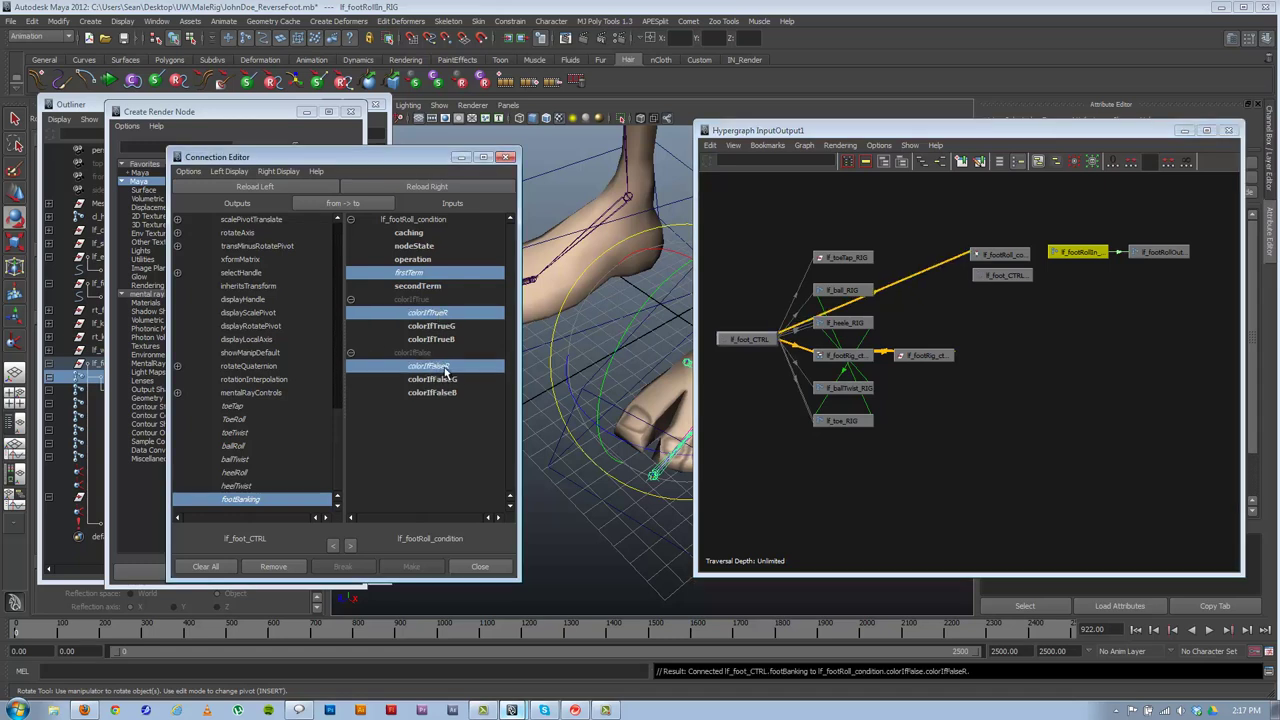
- Reload lf_footRoll_condition as the connection target and connect footBanking of lf_foot_CTRL to its colorIfTrueR only
{"action": "left_click", "coordinate": [895, 283]}
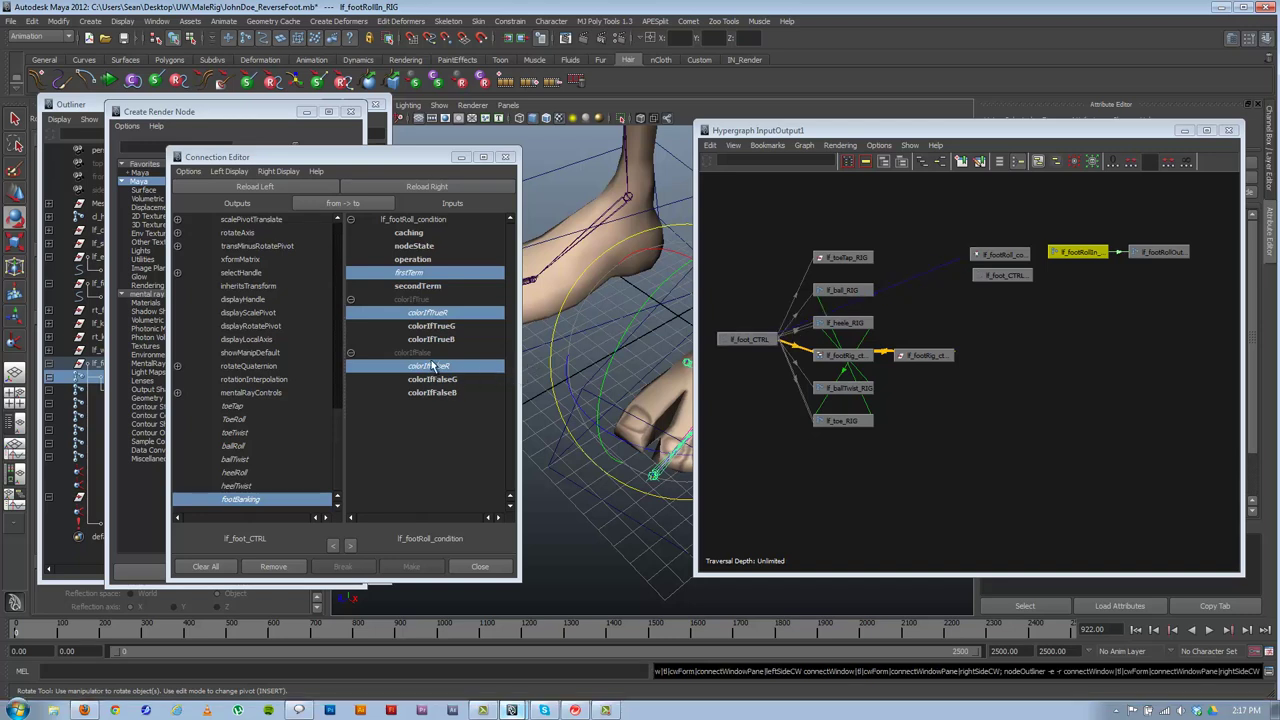
{"action": "left_click", "coordinate": [441, 184]}
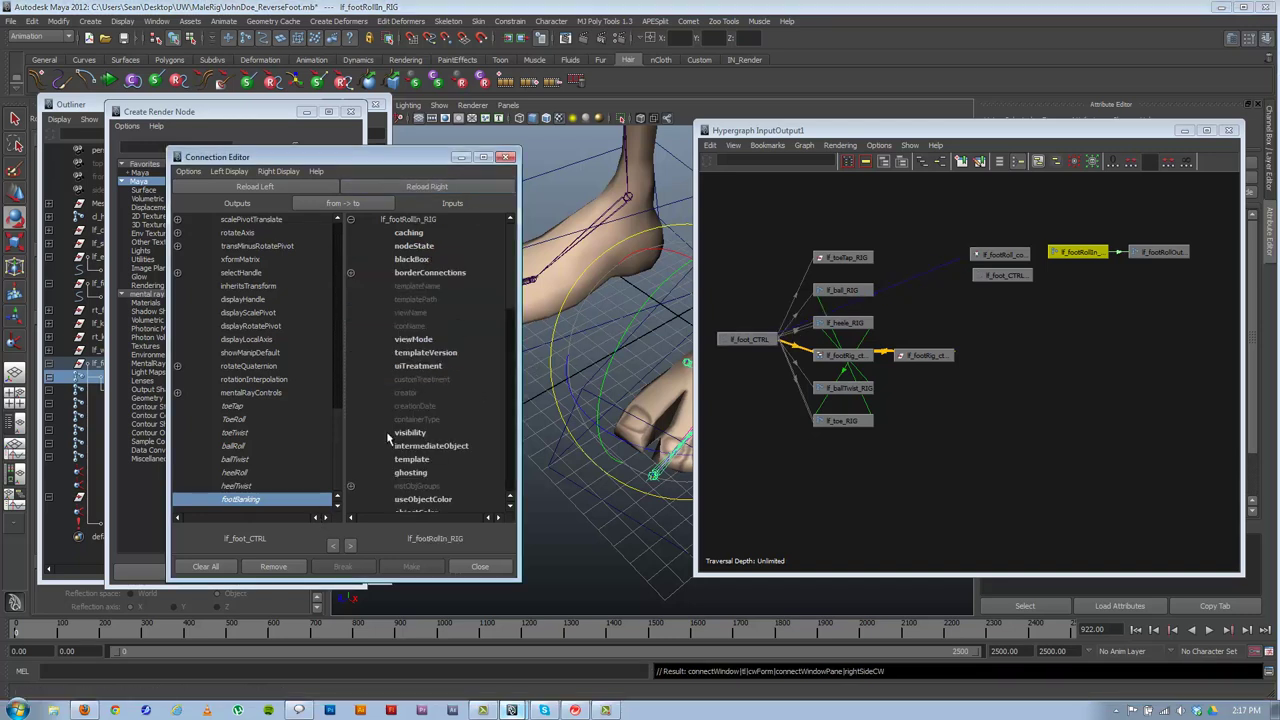
{"action": "left_click", "coordinate": [990, 255]}
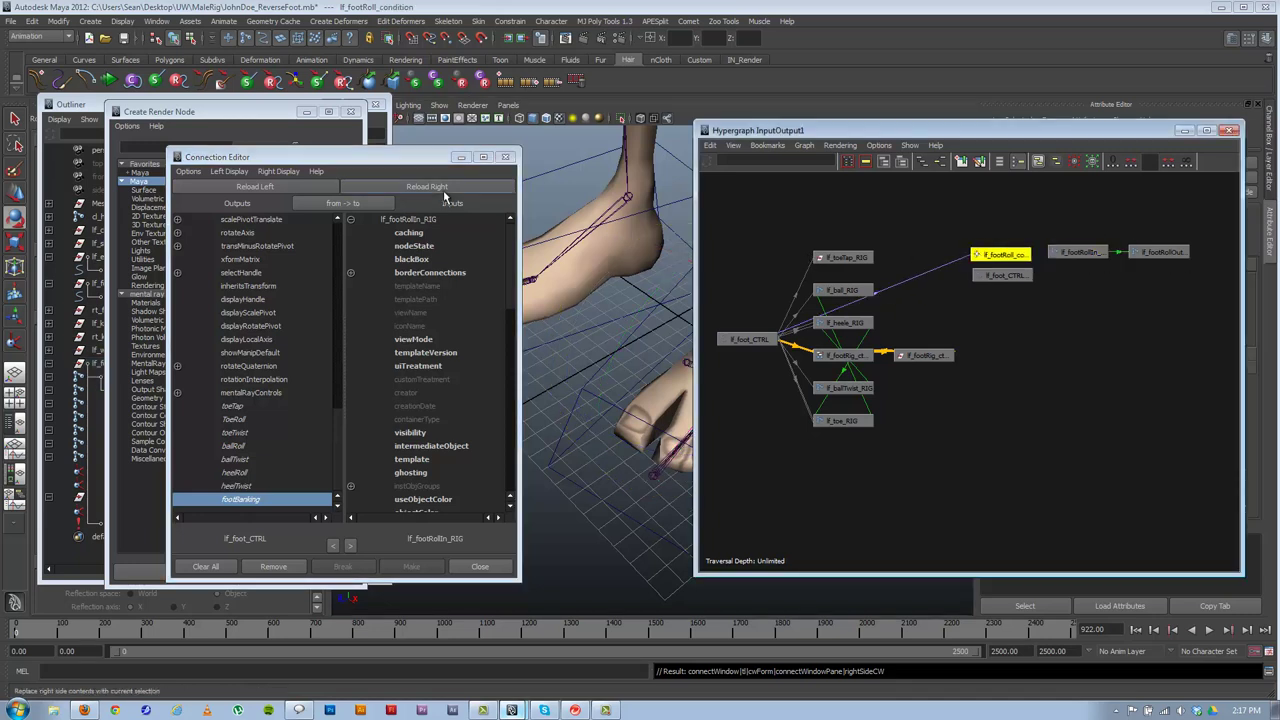
{"action": "scroll", "coordinate": [461, 386], "scroll_direction": "down", "scroll_amount": 7}
{"action": "left_click", "coordinate": [427, 186]}
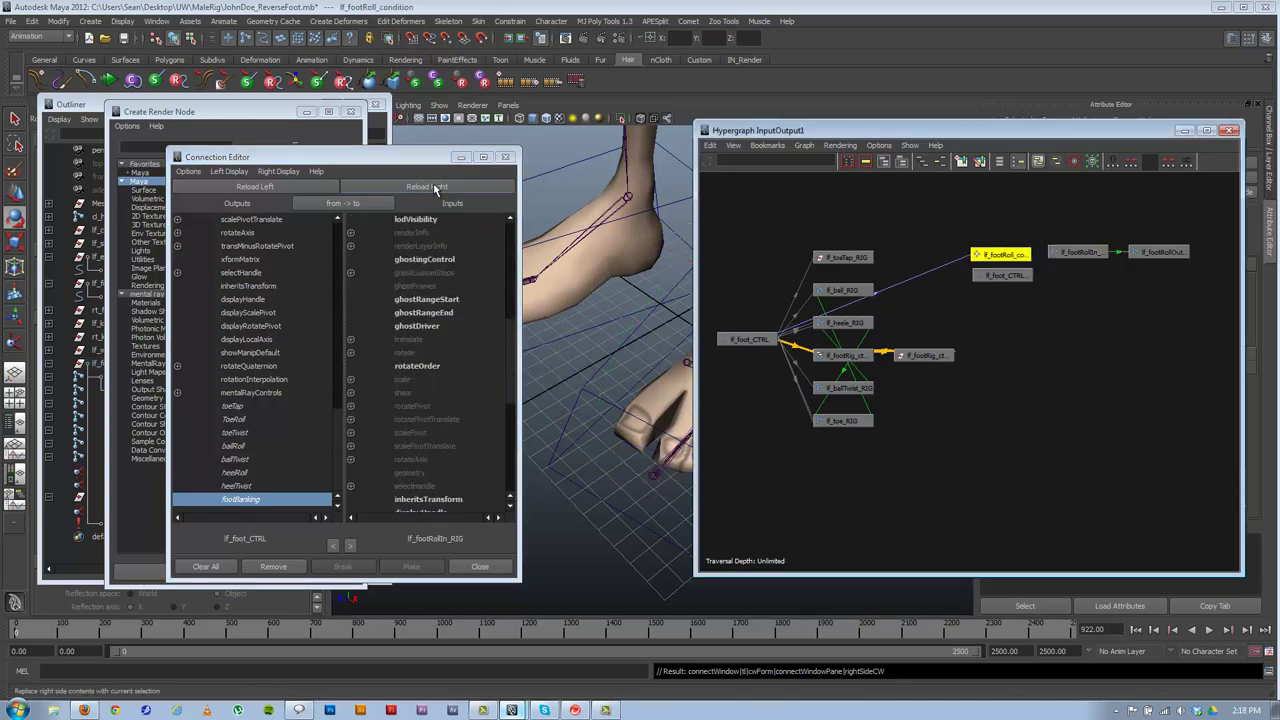
{"action": "left_click", "coordinate": [350, 299]}
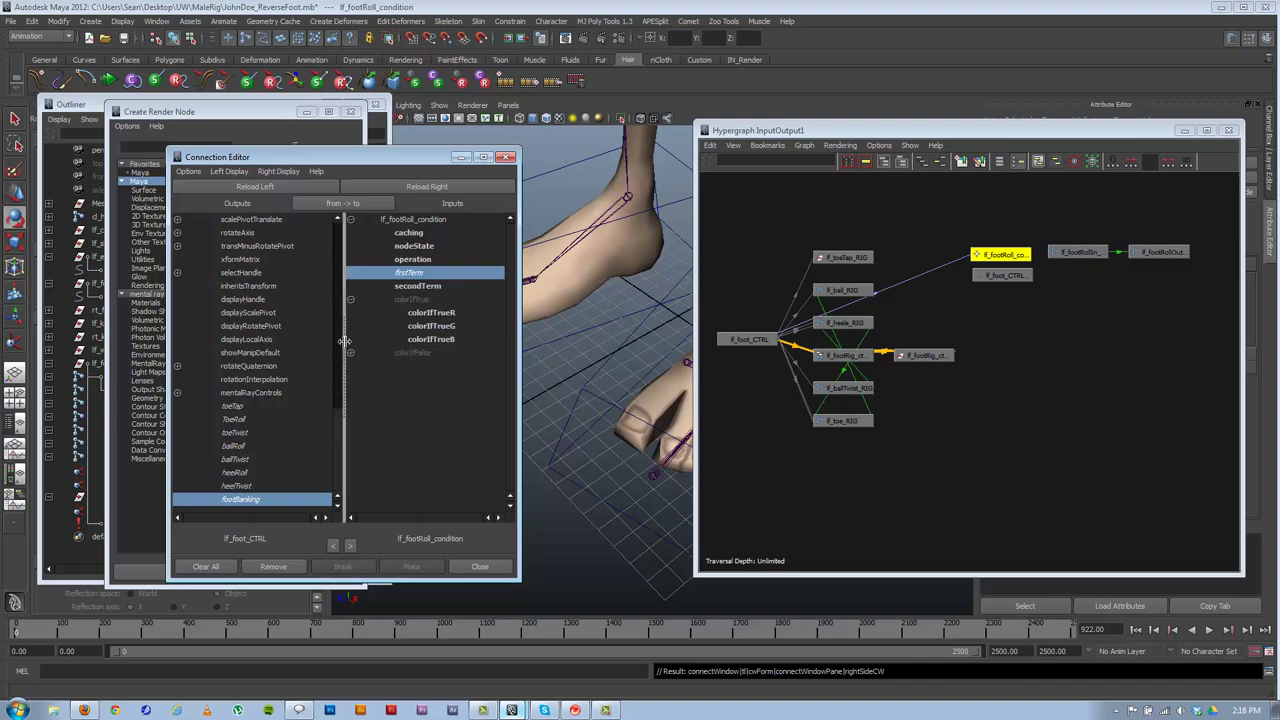
{"action": "left_click", "coordinate": [431, 313]}
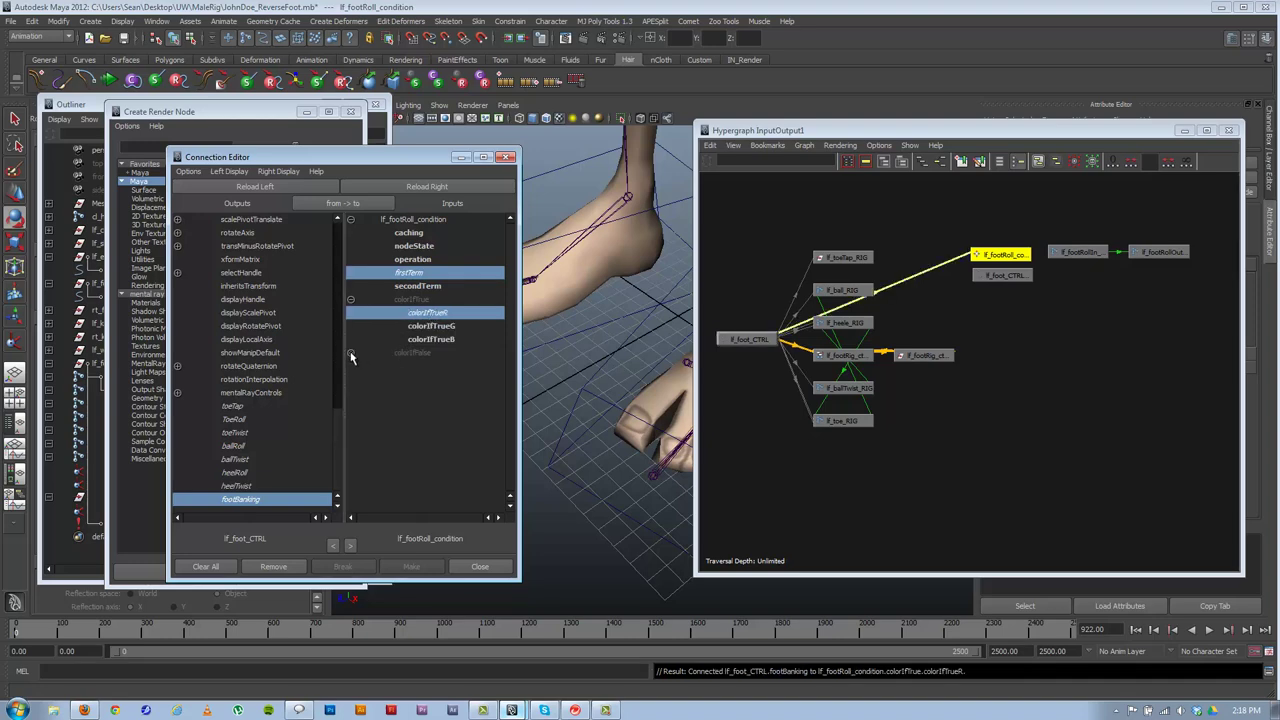
- Set all three Color If False values of lf_footRoll_condition to 0
{"action": "left_click_drag", "start_coordinate": [1059, 139], "coordinate": [473, 154]}
{"action": "left_click", "coordinate": [1105, 339]}
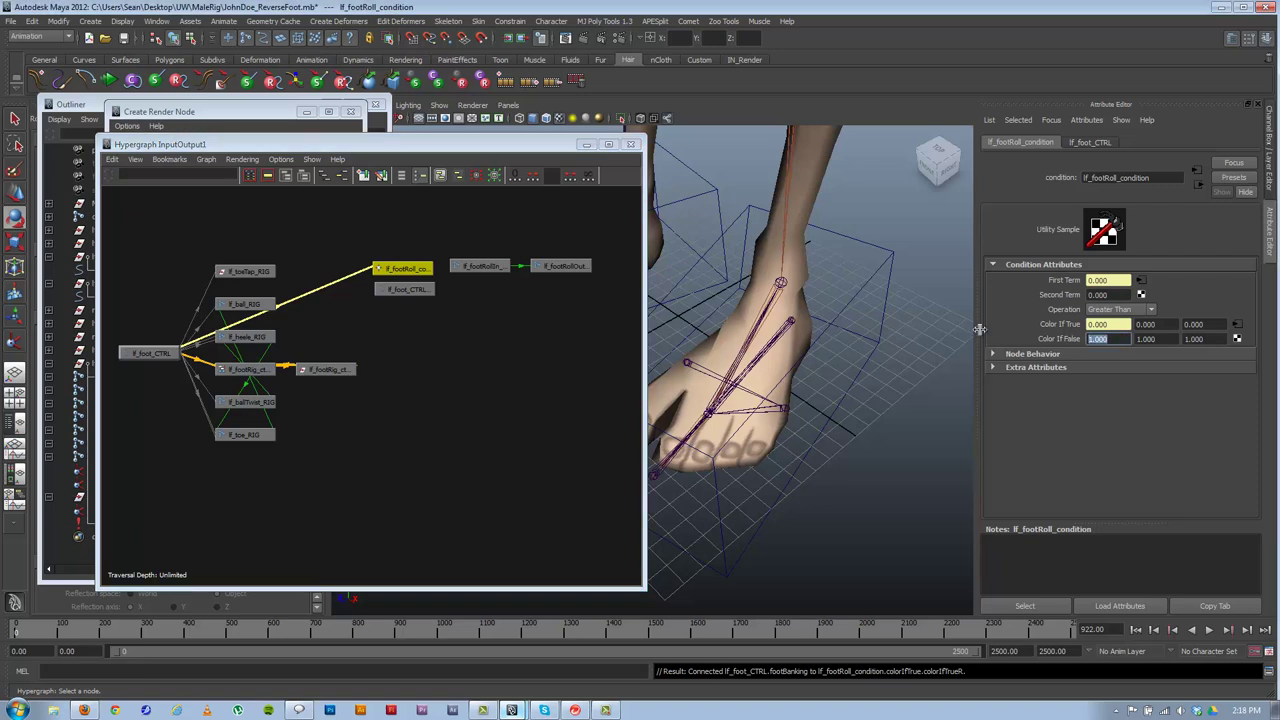
{"action": "key", "text": "Tab"}
{"action": "type", "text": "0"}
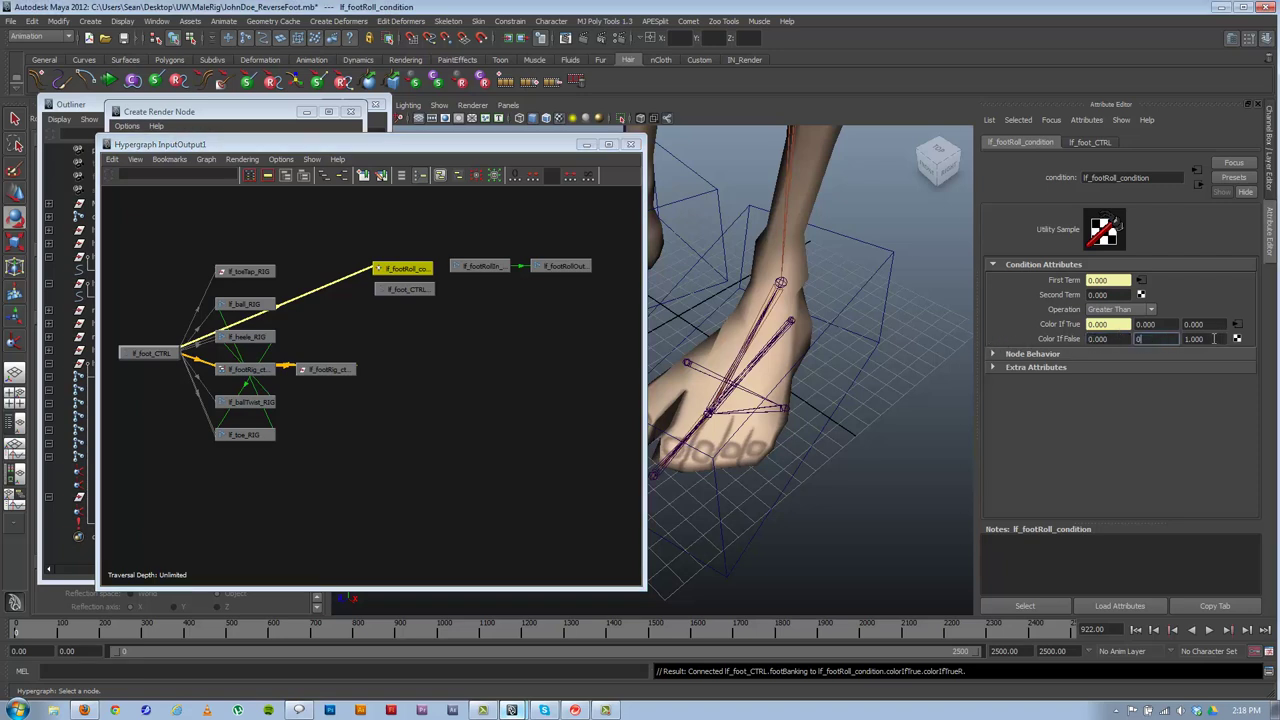
{"action": "key", "text": "Tab"}
{"action": "type", "text": "0"}
{"action": "key", "text": "Tab"}
- Connect outColorR of lf_footRoll_condition to rotateX of the lf_footRollOut_RIG joint
{"action": "left_click_drag", "start_coordinate": [492, 146], "coordinate": [1115, 148]}
{"action": "left_click", "coordinate": [250, 189]}
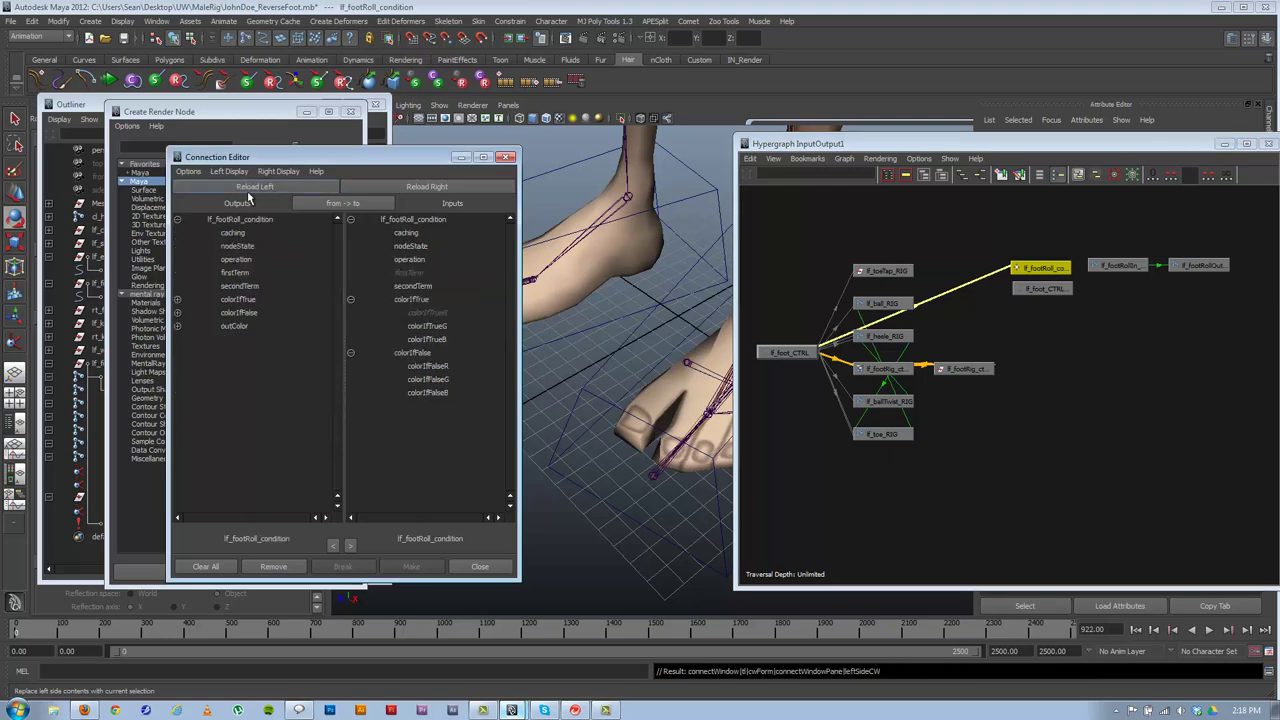
{"action": "left_click_drag", "start_coordinate": [830, 144], "coordinate": [968, 138]}
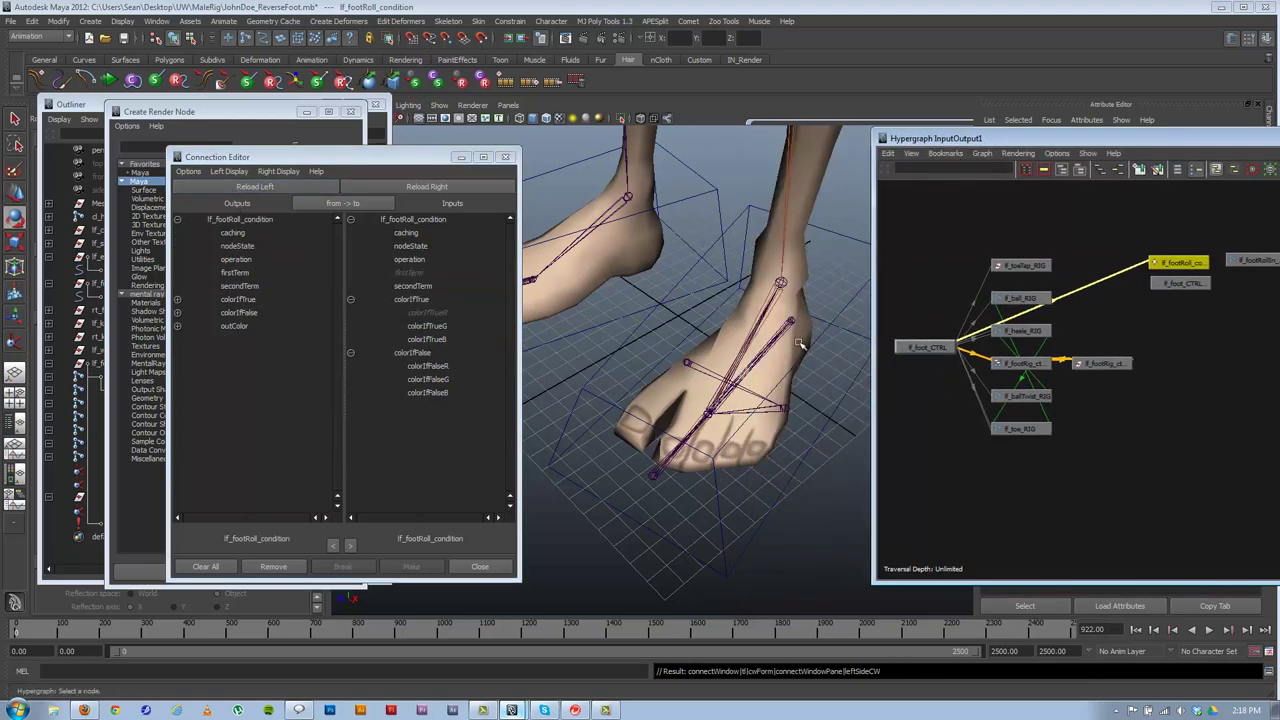
{"action": "left_click", "coordinate": [785, 408]}
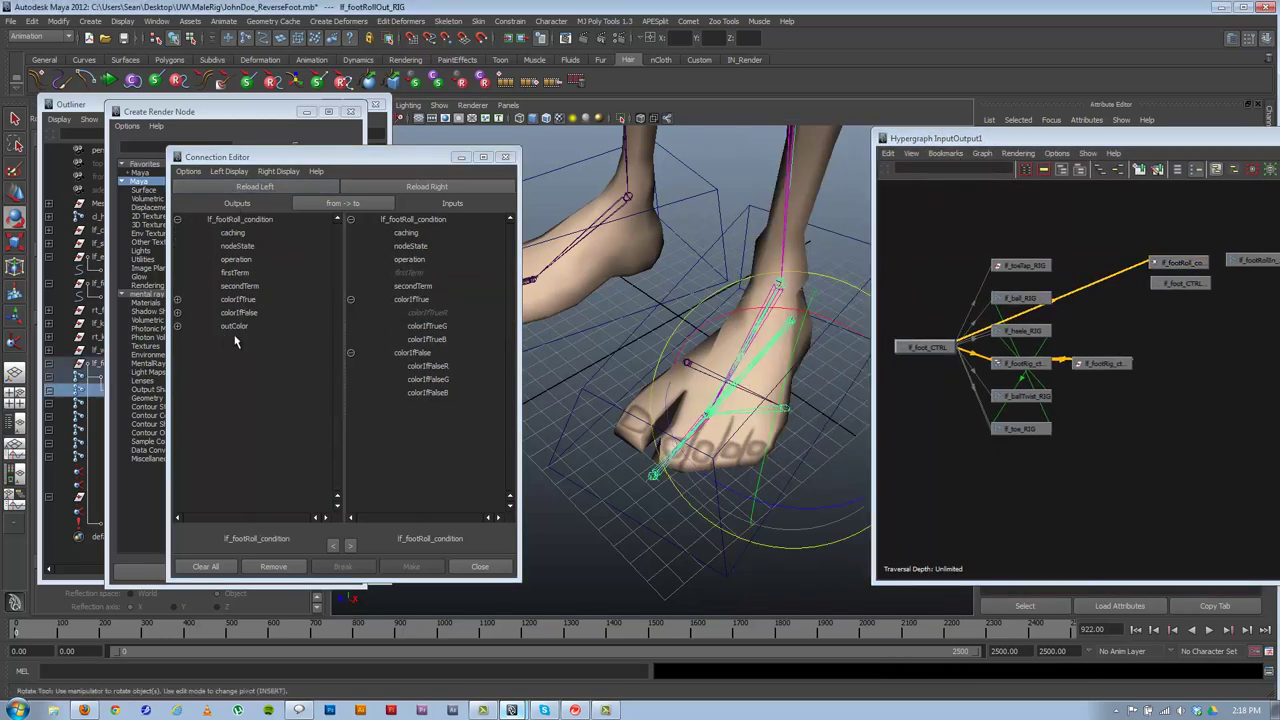
{"action": "left_click", "coordinate": [177, 326]}
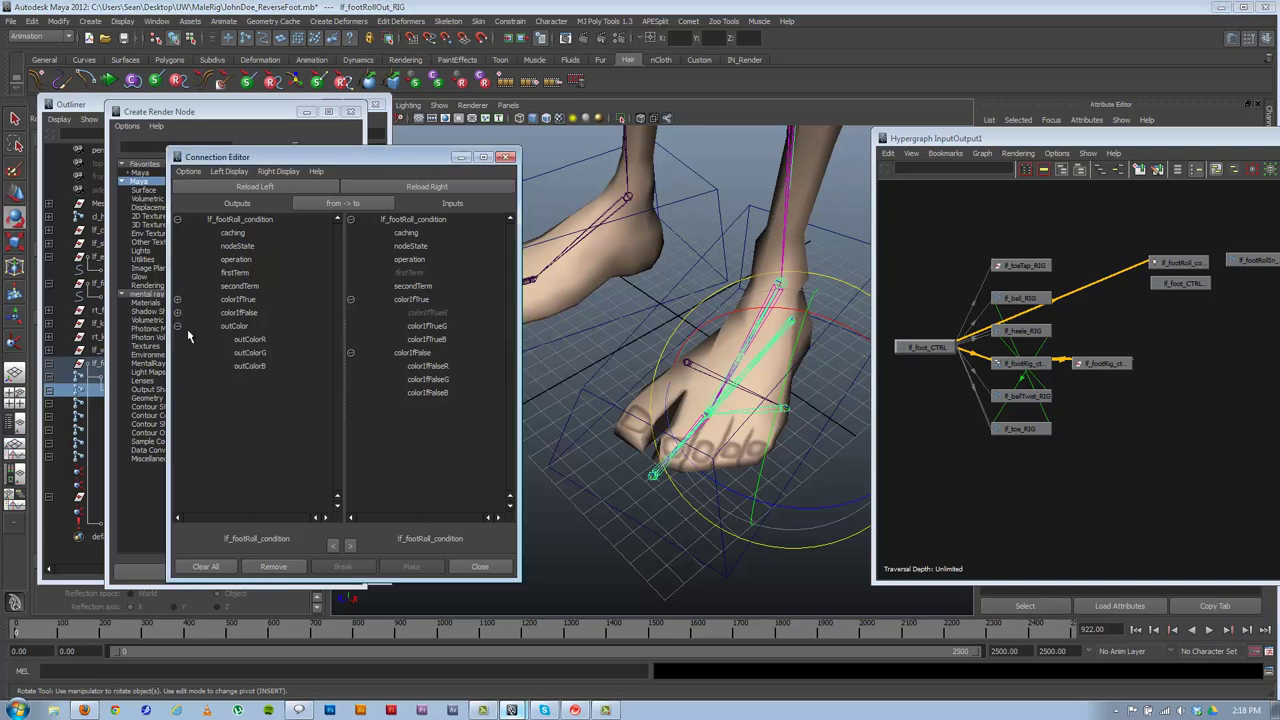
{"action": "left_click", "coordinate": [251, 340]}
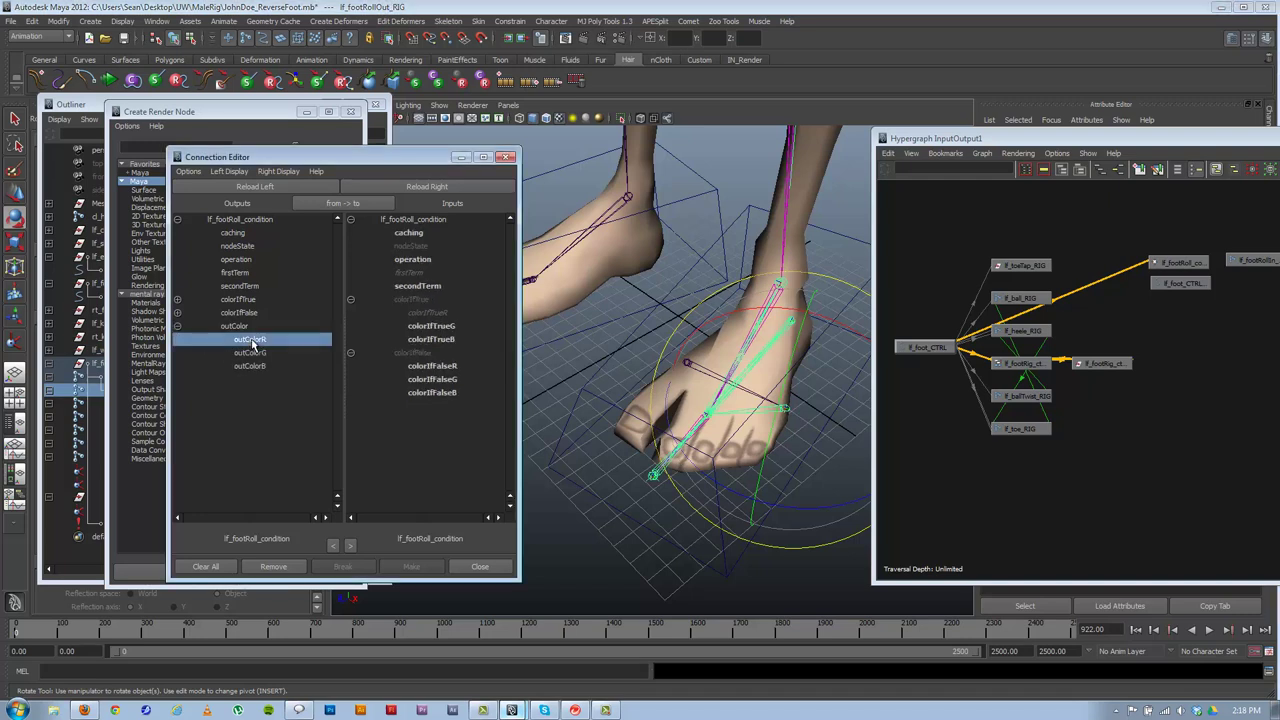
{"action": "left_click", "coordinate": [425, 186]}
{"action": "scroll", "coordinate": [361, 379], "scroll_direction": "down", "scroll_amount": 5}
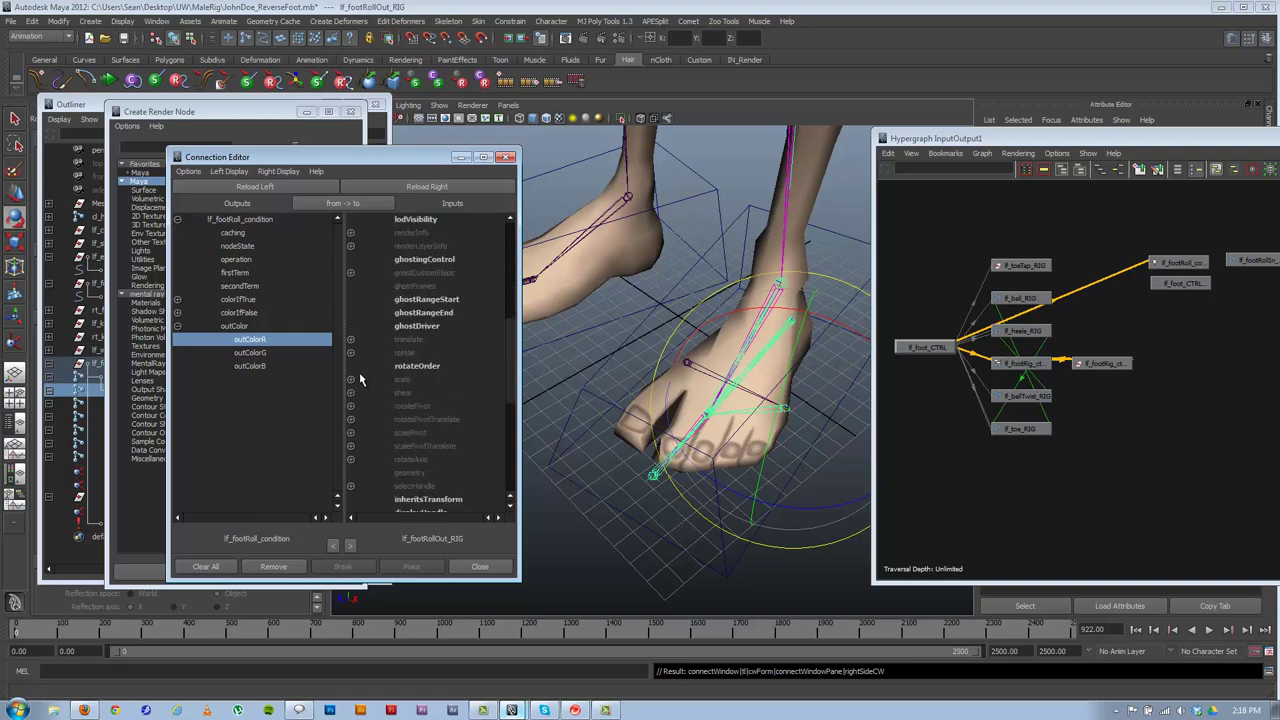
{"action": "left_click", "coordinate": [351, 353]}
{"action": "left_click", "coordinate": [421, 366]}
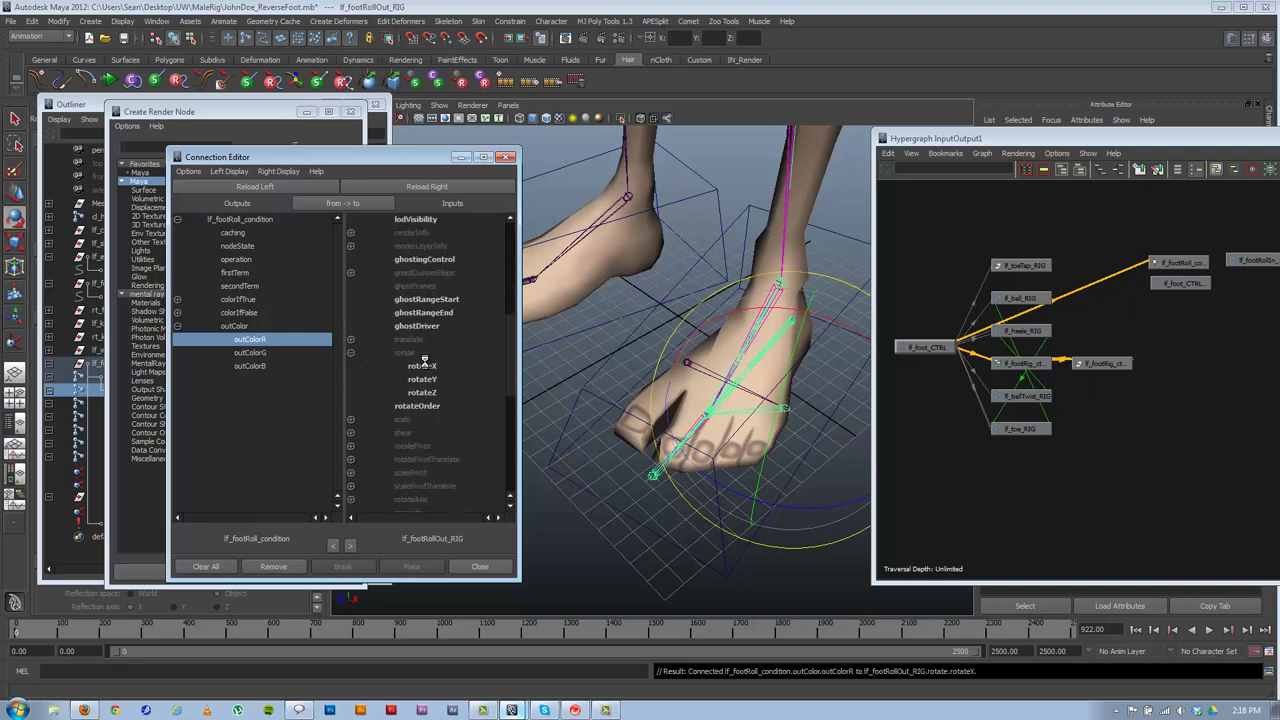
- Duplicate the lf_footRoll_condition node in the Hypergraph
{"action": "left_click_drag", "start_coordinate": [1096, 140], "coordinate": [868, 166]}
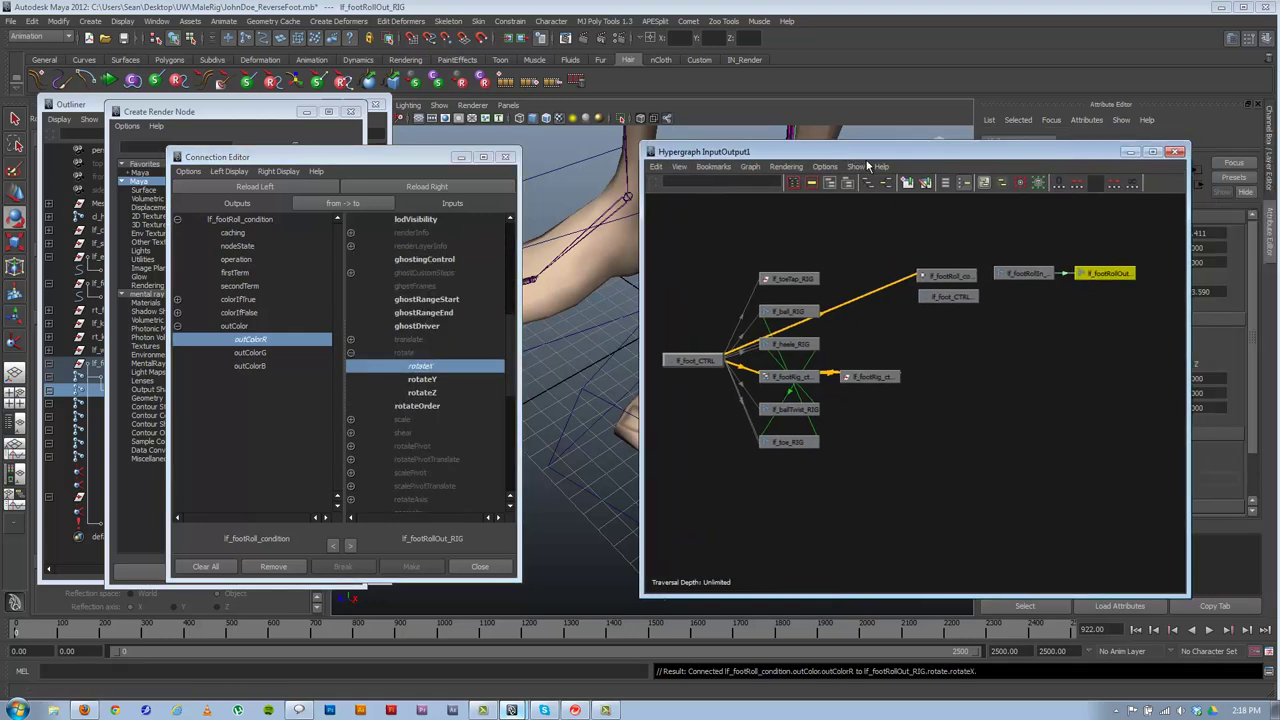
{"action": "left_click", "coordinate": [950, 276]}
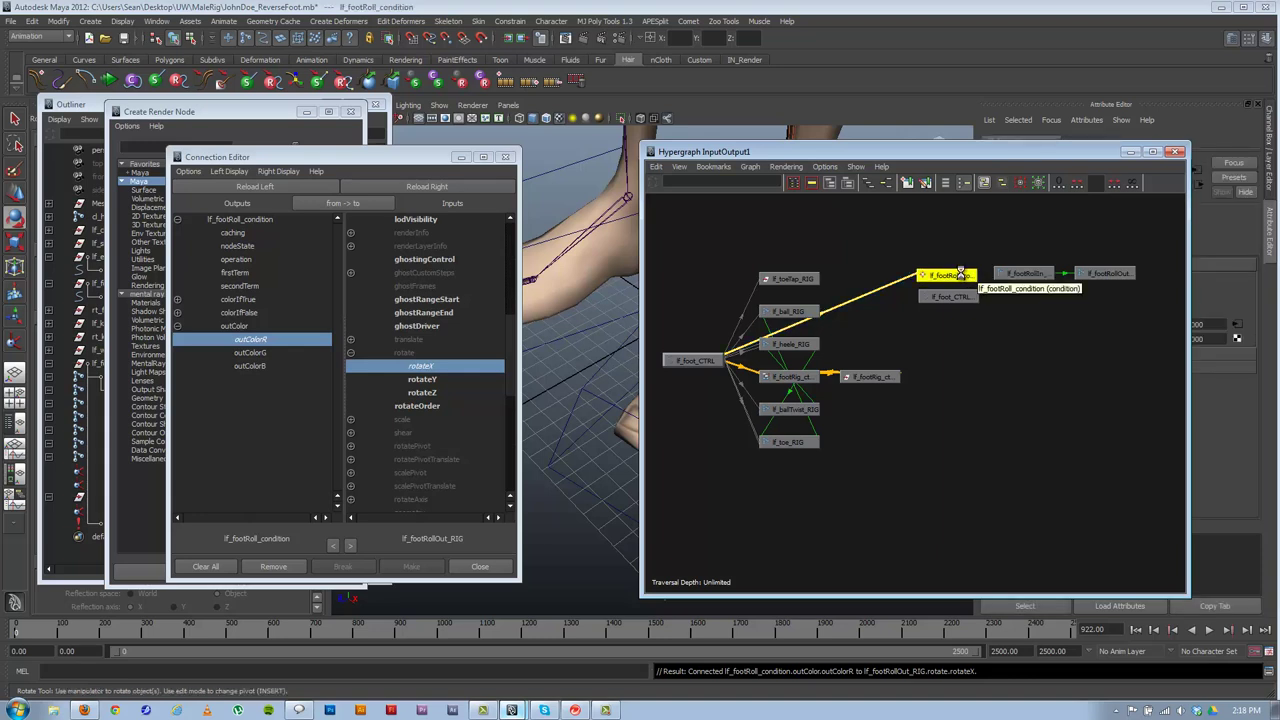
{"action": "key", "text": "ctrl+d"}
{"action": "middle_click_drag", "start_coordinate": [953, 288], "coordinate": [822, 308], "text": "alt"}
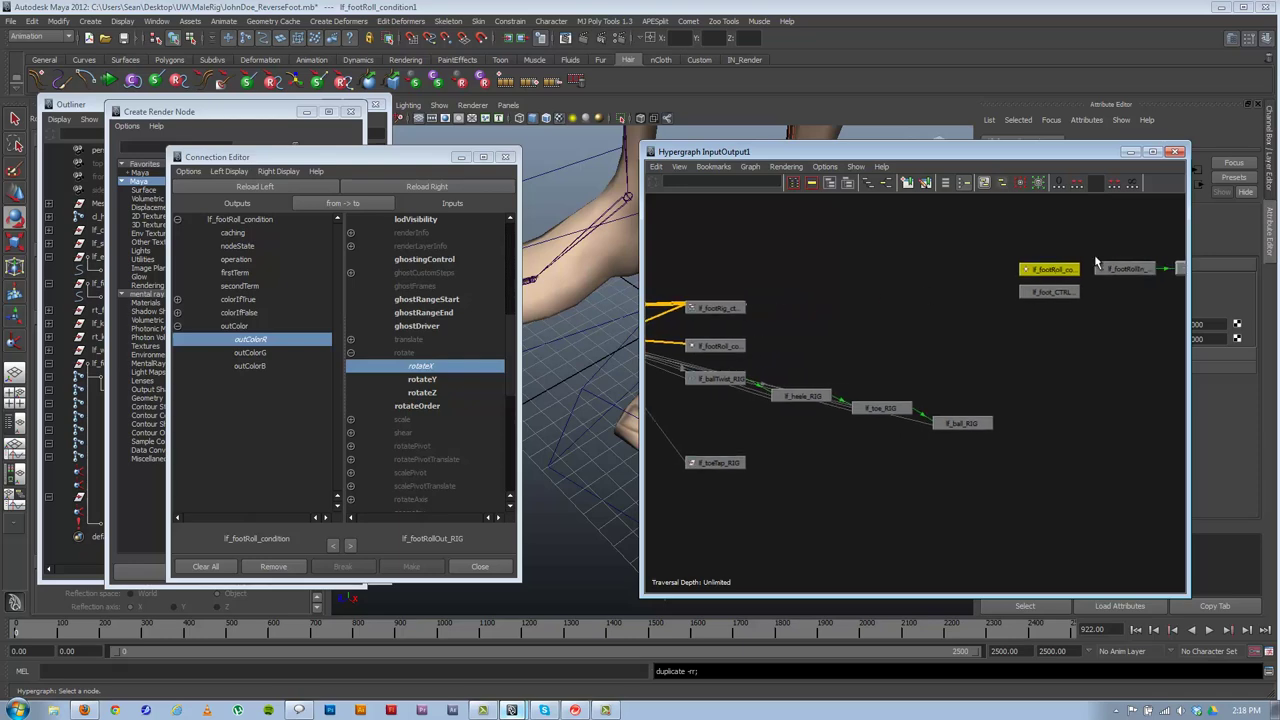
- Rename the duplicated condition node to lf_footRollIn_condition
{"action": "left_click_drag", "start_coordinate": [1058, 268], "coordinate": [936, 297]}
{"action": "left_click_drag", "start_coordinate": [1060, 153], "coordinate": [740, 210]}
{"action": "left_click", "coordinate": [1157, 179]}
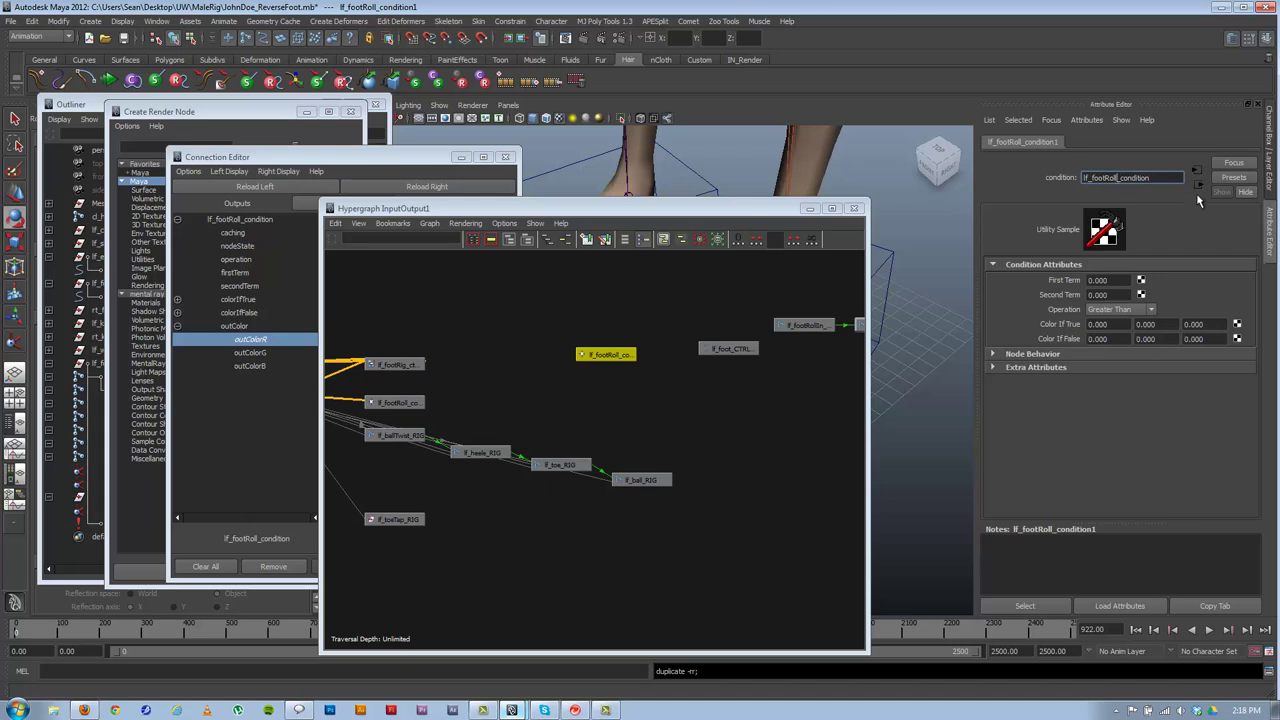
{"action": "type", "text": "In"}
{"action": "key", "text": "Return"}
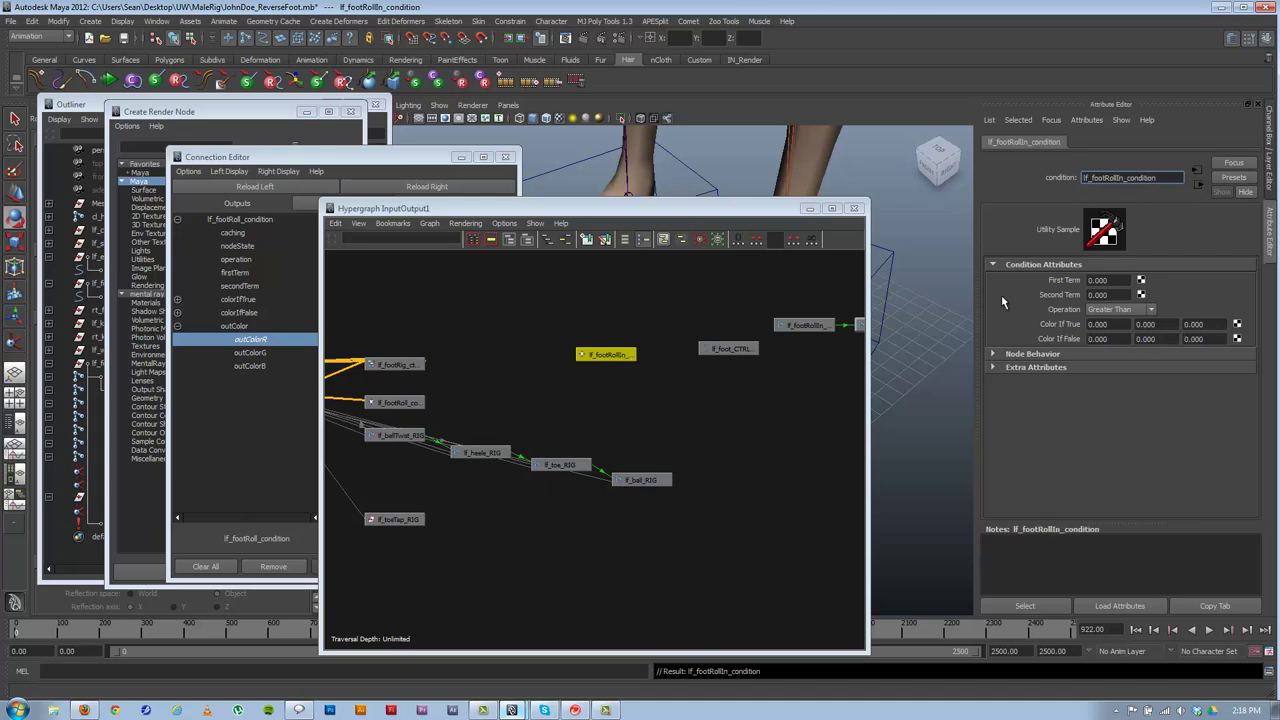
- Rename the original lf_footRoll_condition node to lf_footRollOut_condition
{"action": "right_click_drag", "start_coordinate": [618, 434], "coordinate": [465, 423], "text": "alt"}
{"action": "middle_click_drag", "start_coordinate": [504, 433], "coordinate": [564, 425], "text": "alt"}
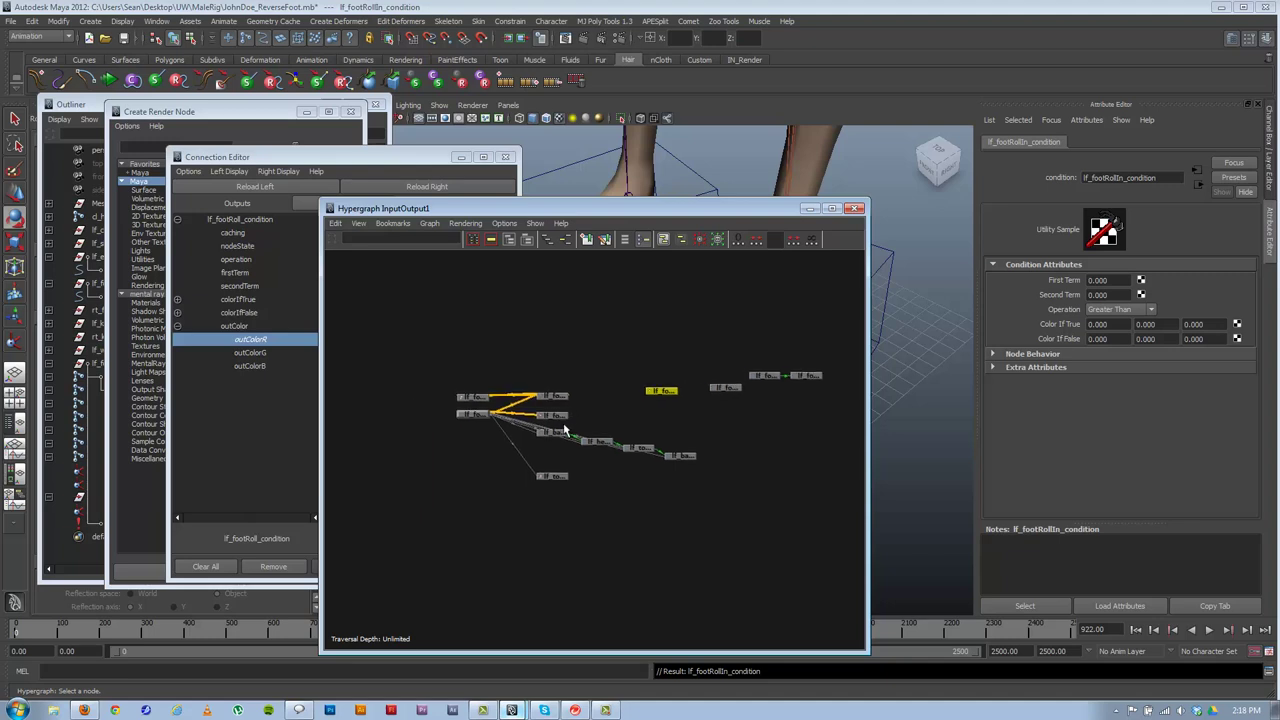
{"action": "scroll", "coordinate": [518, 430], "scroll_direction": "up", "scroll_amount": 4}
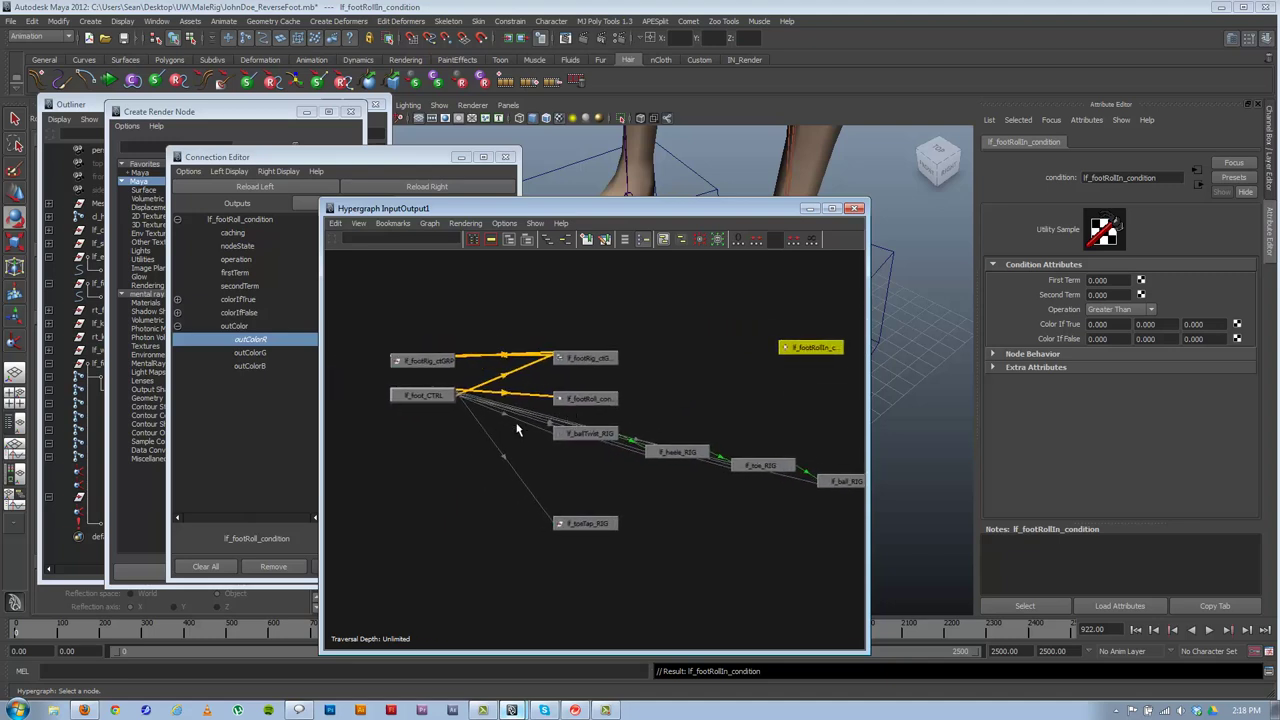
{"action": "scroll", "coordinate": [540, 429], "scroll_direction": "up", "scroll_amount": 1}
{"action": "left_click", "coordinate": [590, 393]}
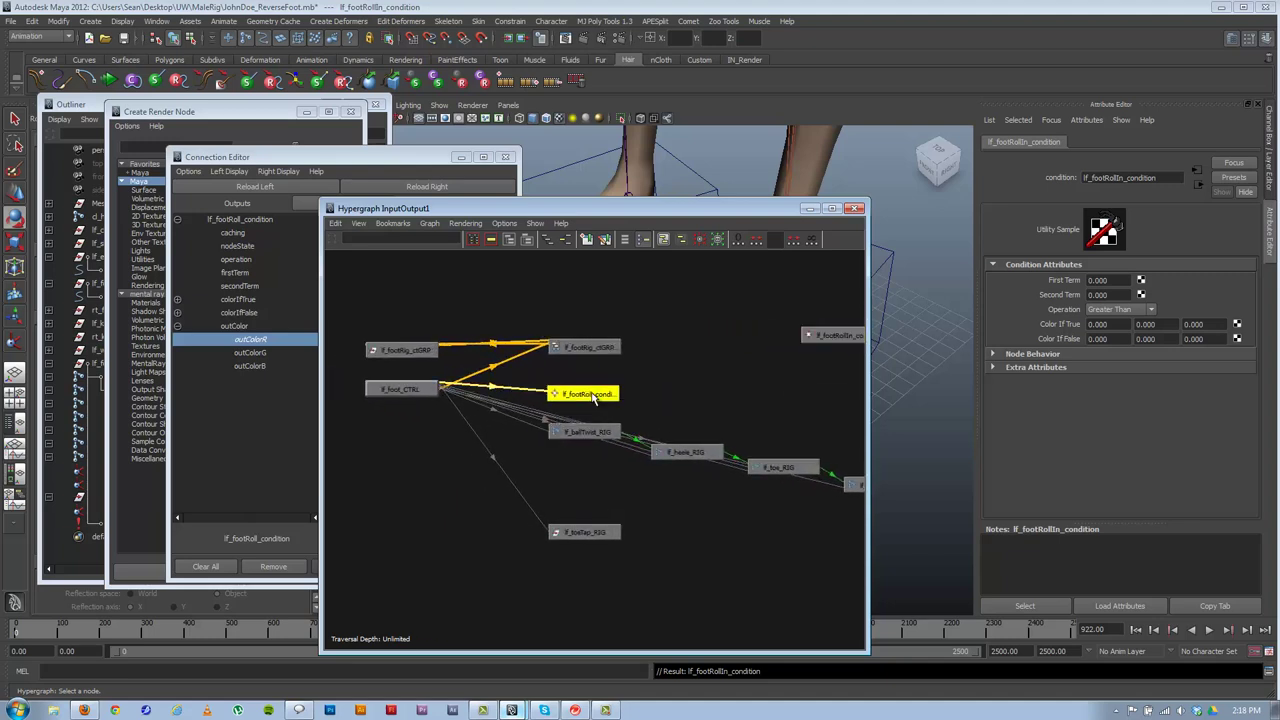
{"action": "left_click", "coordinate": [1114, 177]}
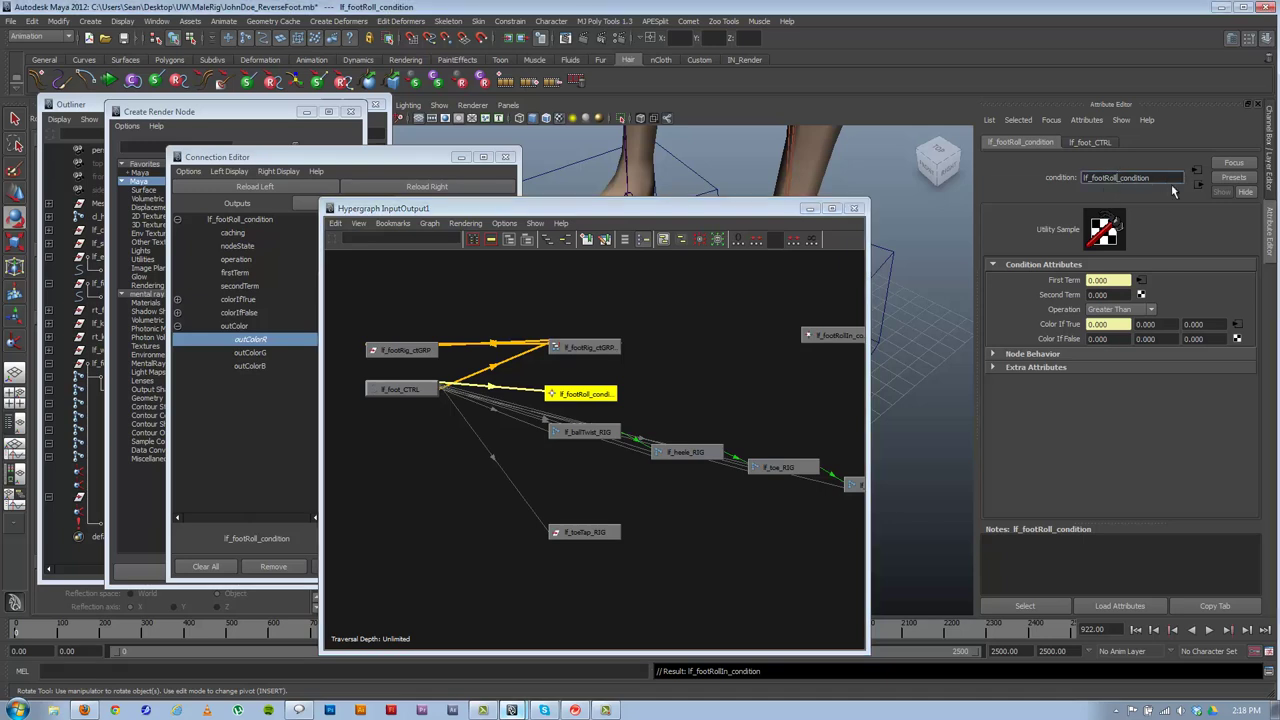
{"action": "type", "text": "Out"}
{"action": "key", "text": "Return"}
- Load lf_footRollIn_condition as the connection target and lf_foot_CTRL as the connection source
{"action": "left_click", "coordinate": [835, 335]}
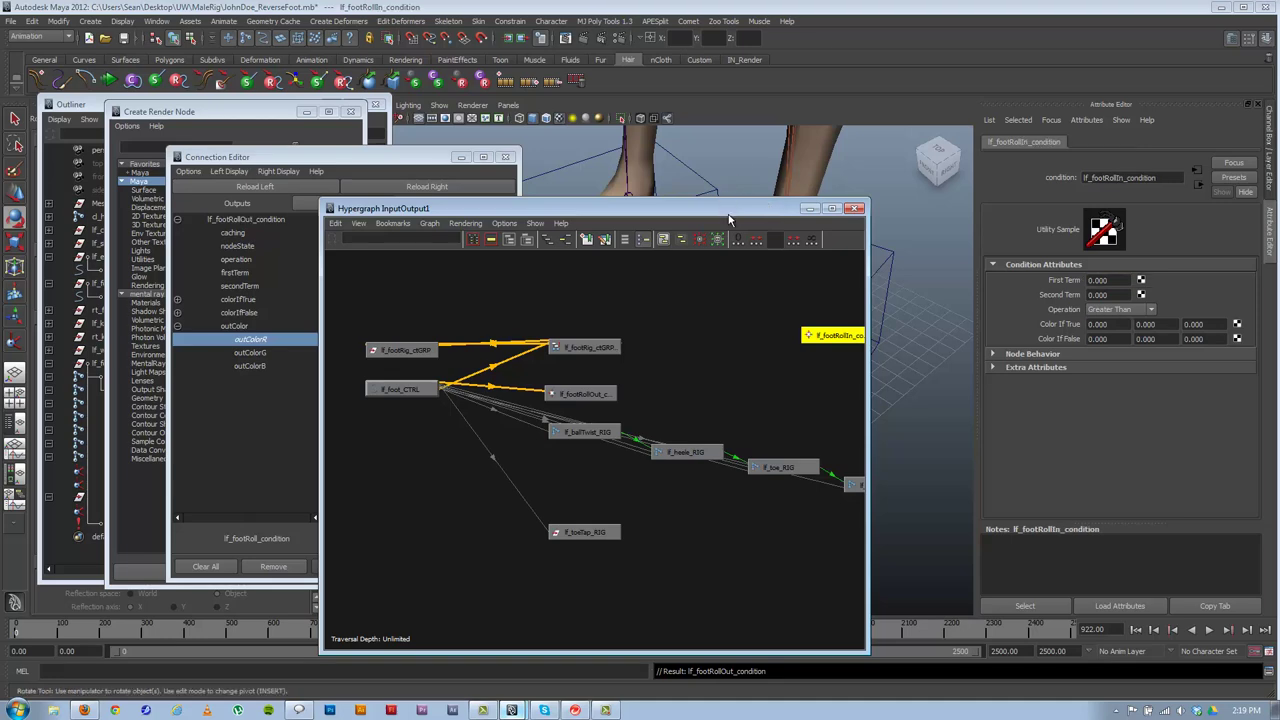
{"action": "left_click_drag", "start_coordinate": [700, 212], "coordinate": [866, 161]}
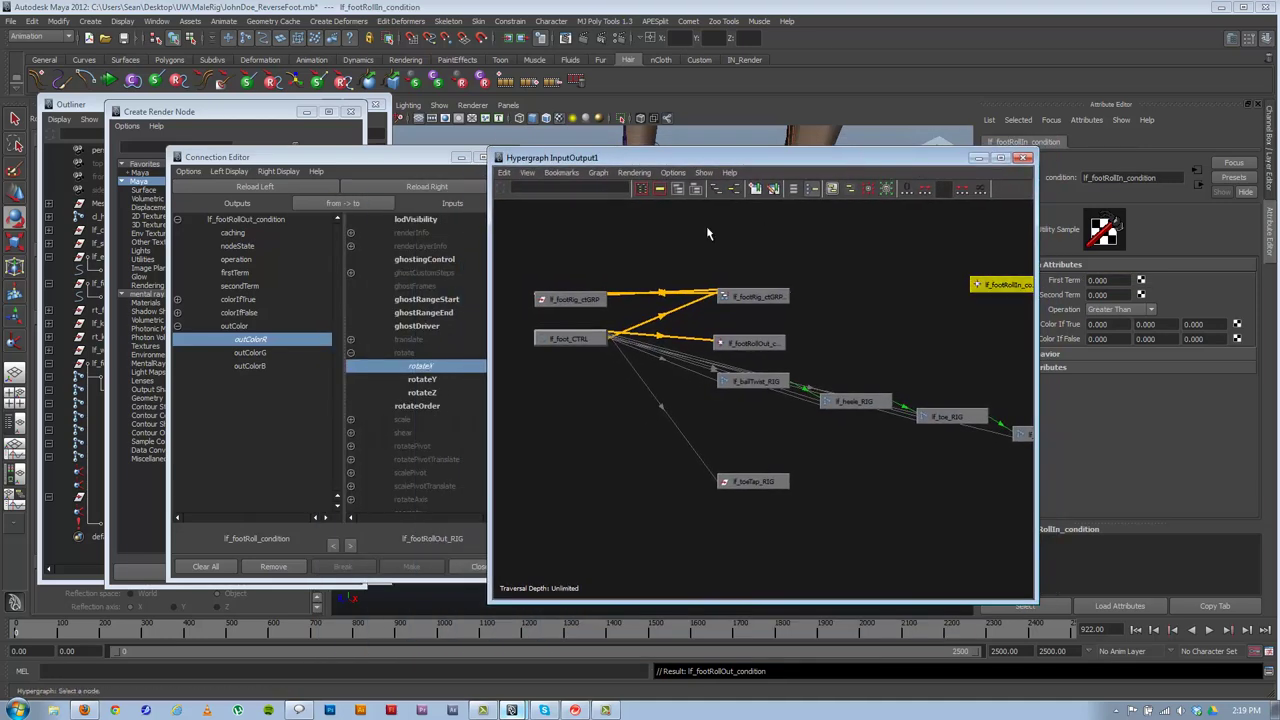
{"action": "left_click", "coordinate": [427, 186]}
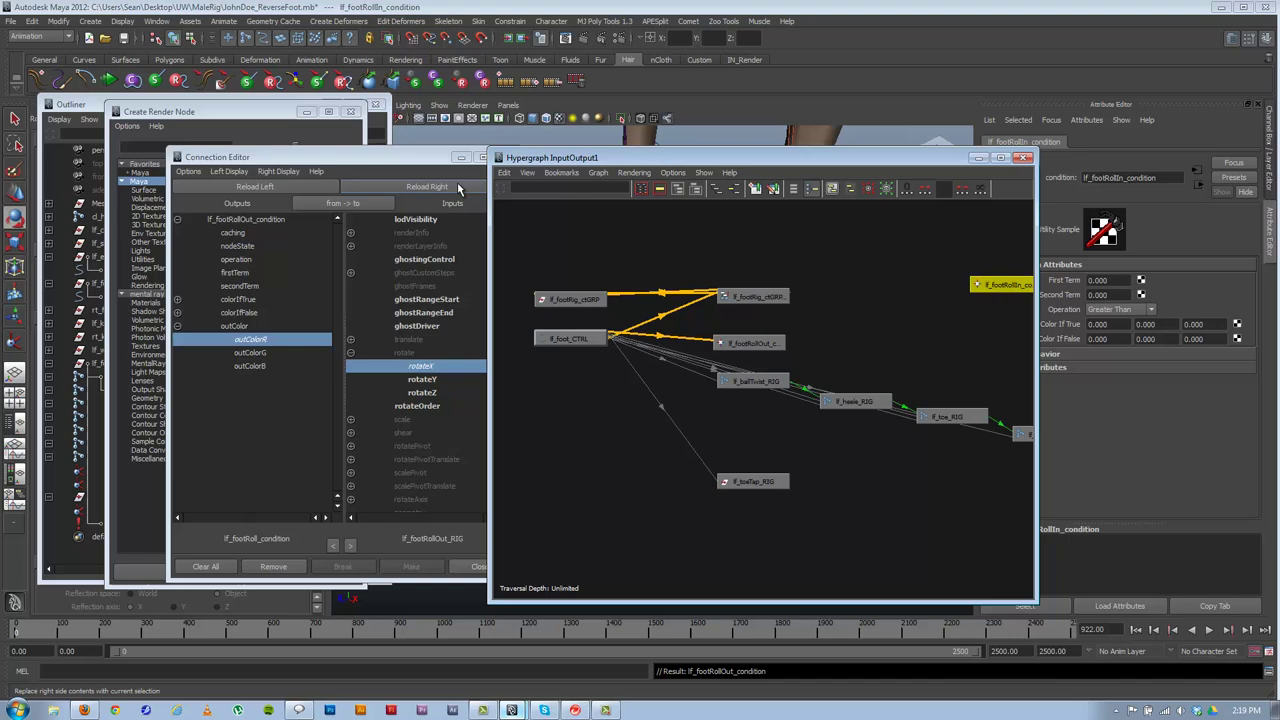
{"action": "left_click", "coordinate": [978, 157]}
{"action": "left_click", "coordinate": [888, 291]}
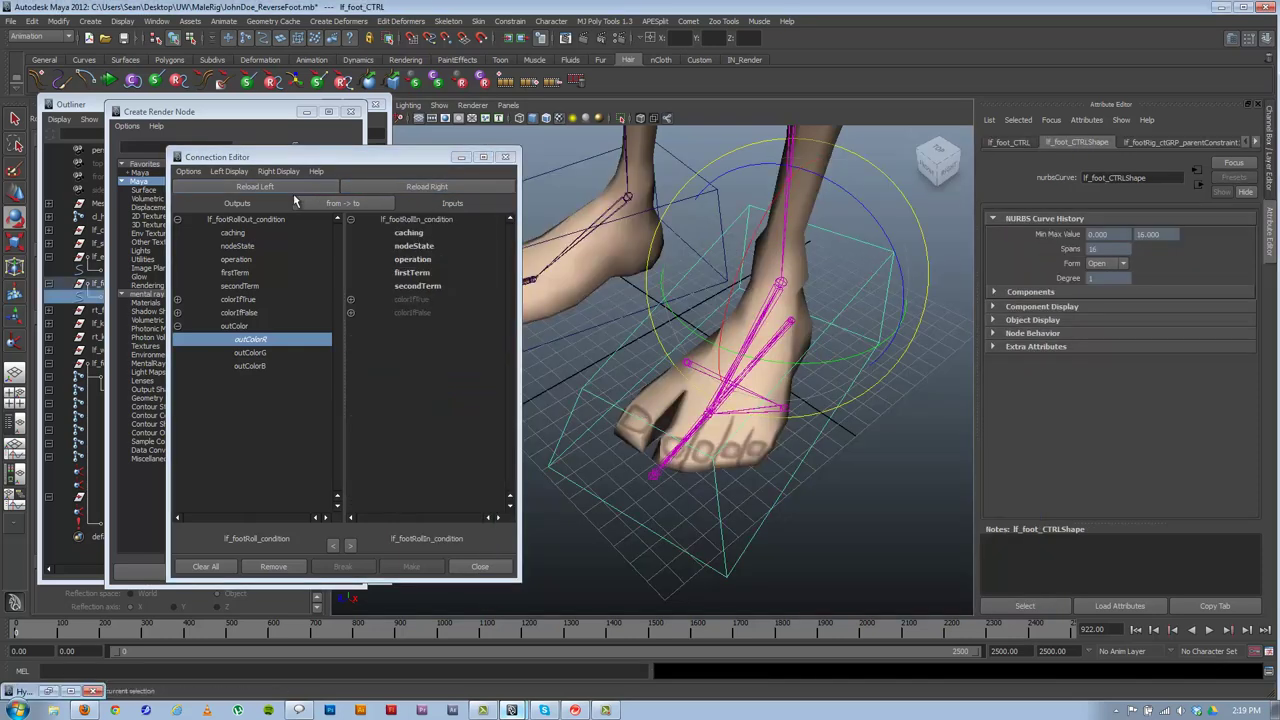
{"action": "left_click", "coordinate": [262, 186]}
- Connect footBanking of lf_foot_CTRL to firstTerm and colorIfTrueR of lf_footRollIn_condition
{"action": "scroll", "coordinate": [192, 396], "scroll_direction": "down", "scroll_amount": 15}
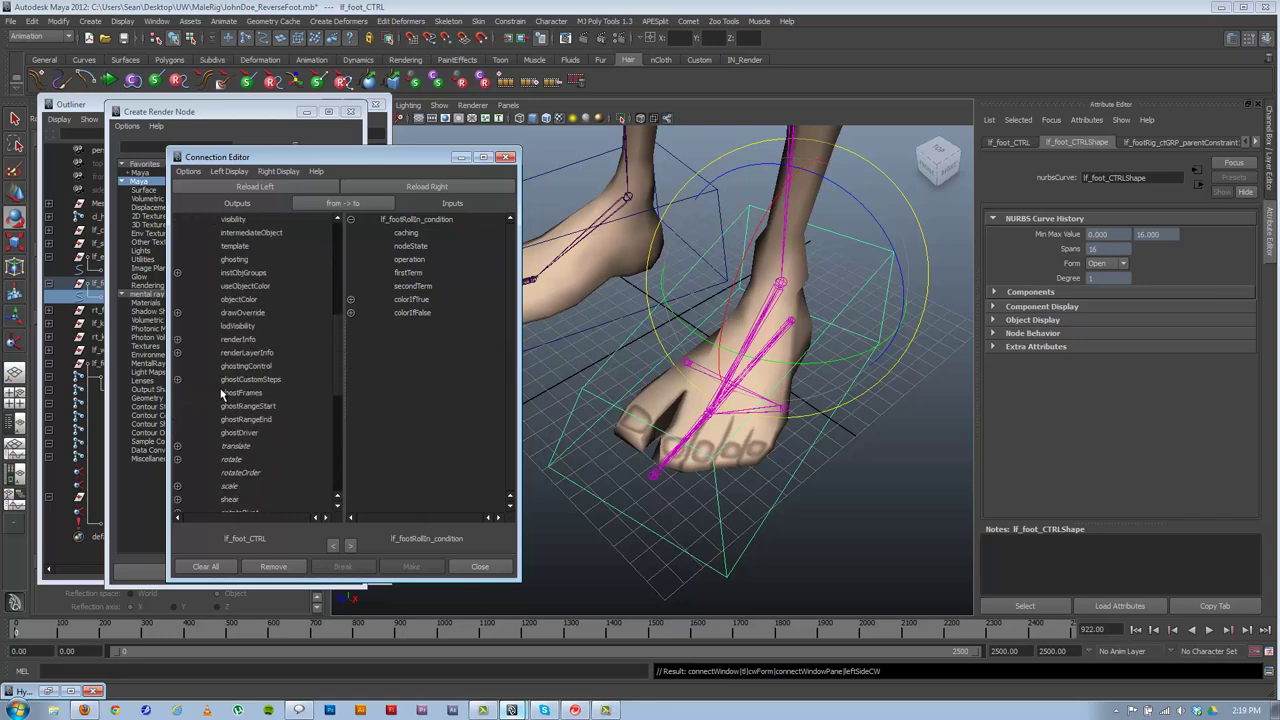
{"action": "left_click", "coordinate": [238, 499]}
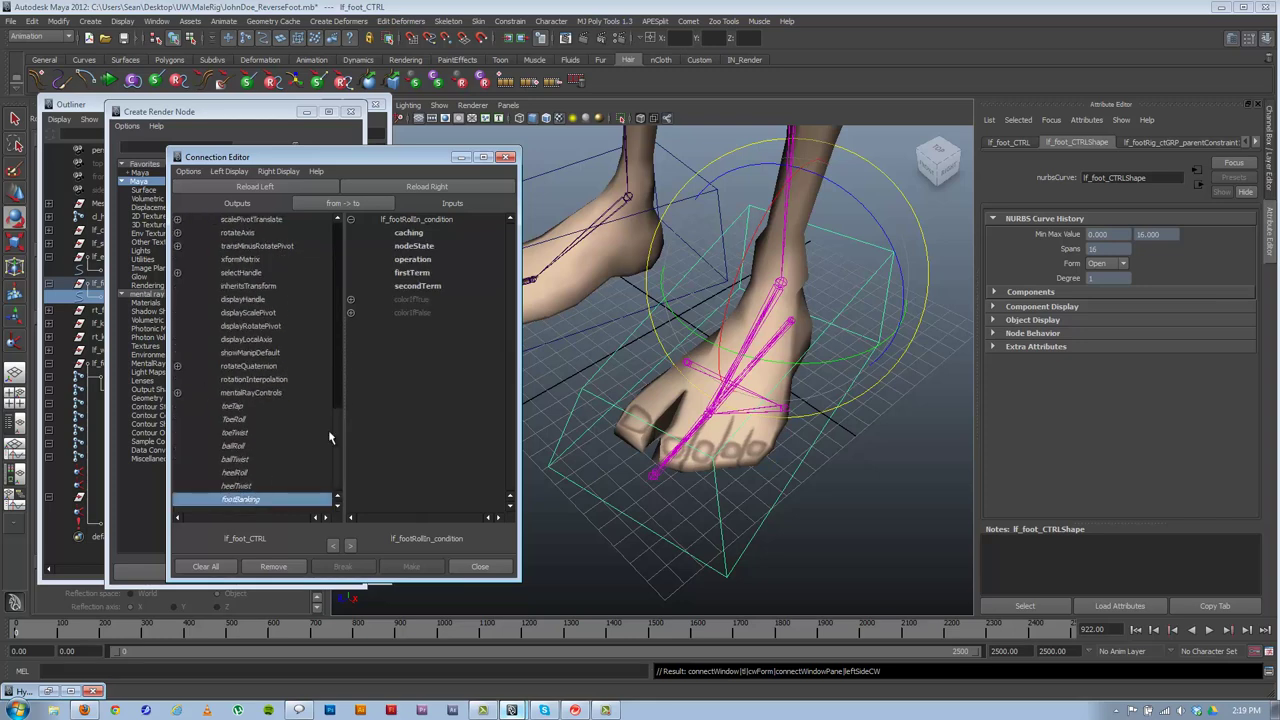
{"action": "left_click", "coordinate": [410, 274]}
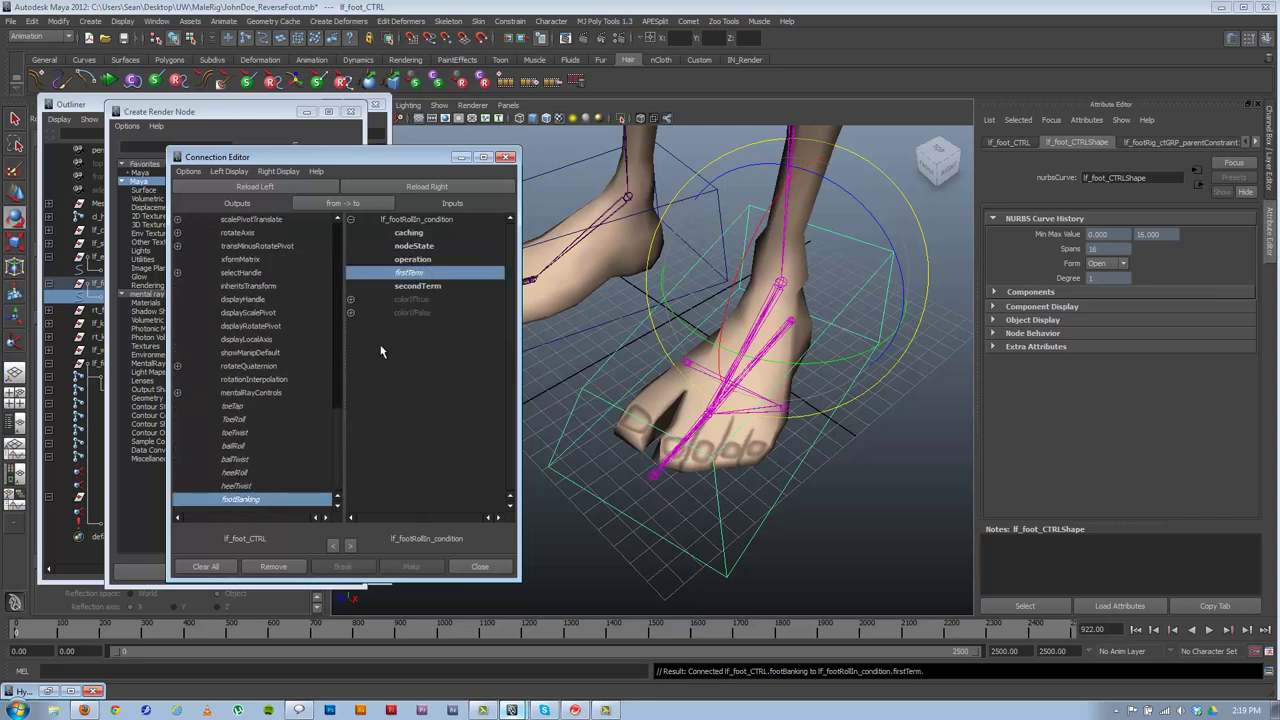
{"action": "left_click", "coordinate": [351, 299]}
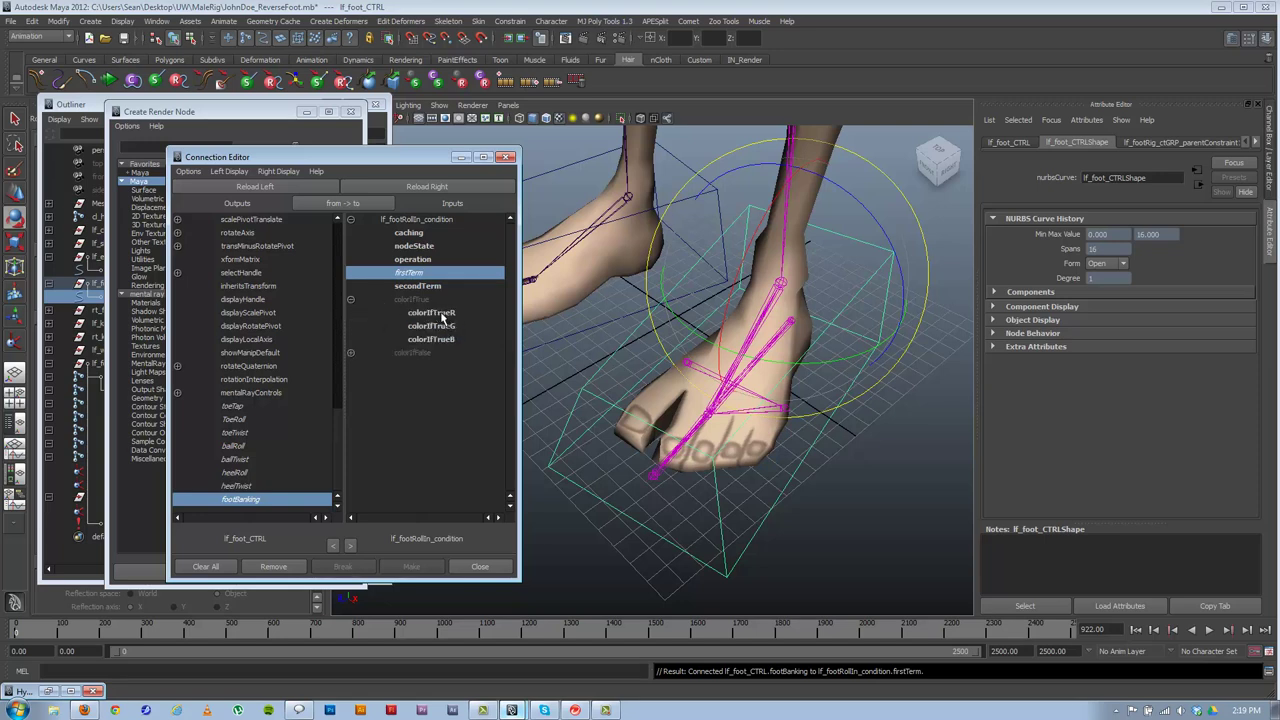
{"action": "left_click", "coordinate": [442, 315]}
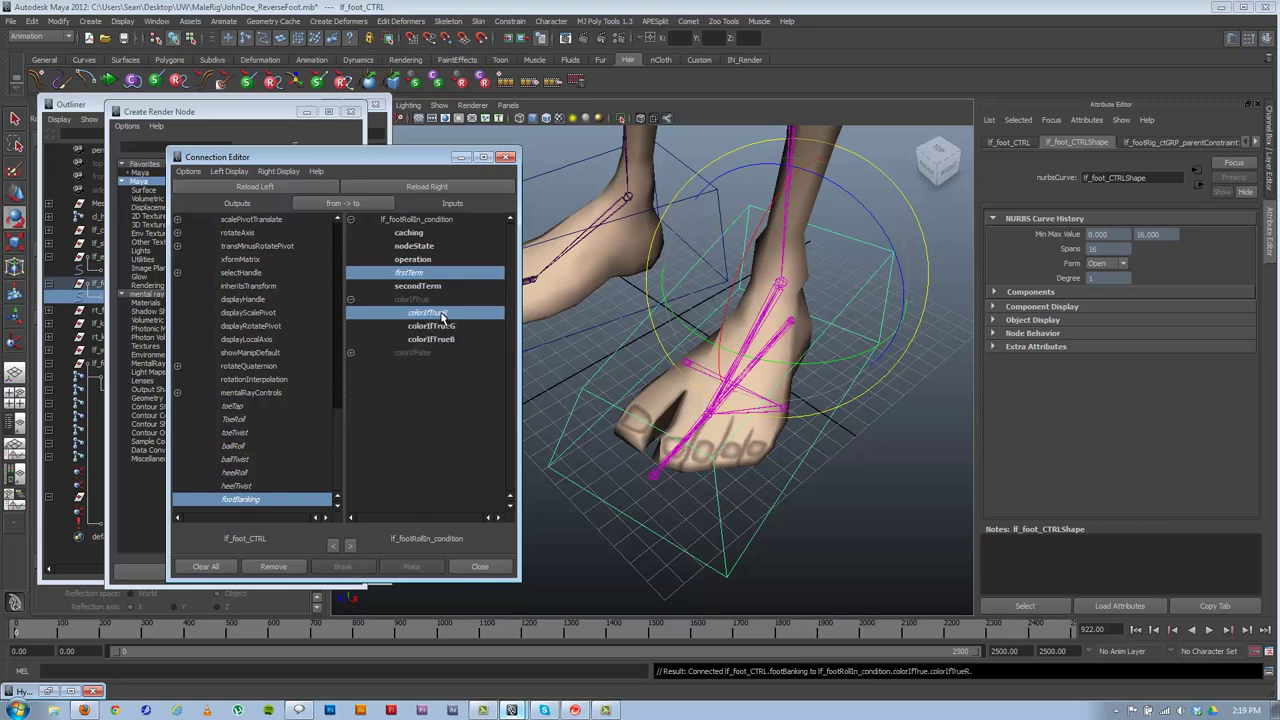
{"action": "left_click", "coordinate": [351, 352]}
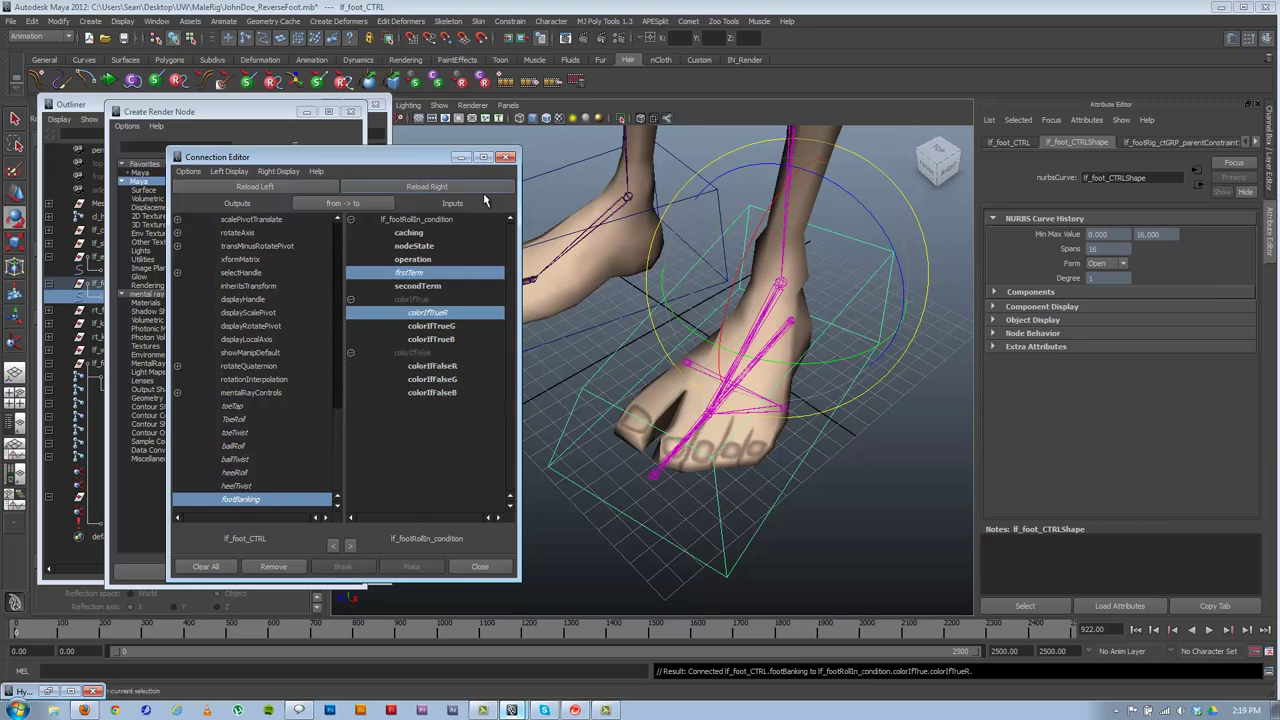
- Set the operation of lf_footRollIn_condition to Less Than
{"action": "left_click", "coordinate": [47, 691]}
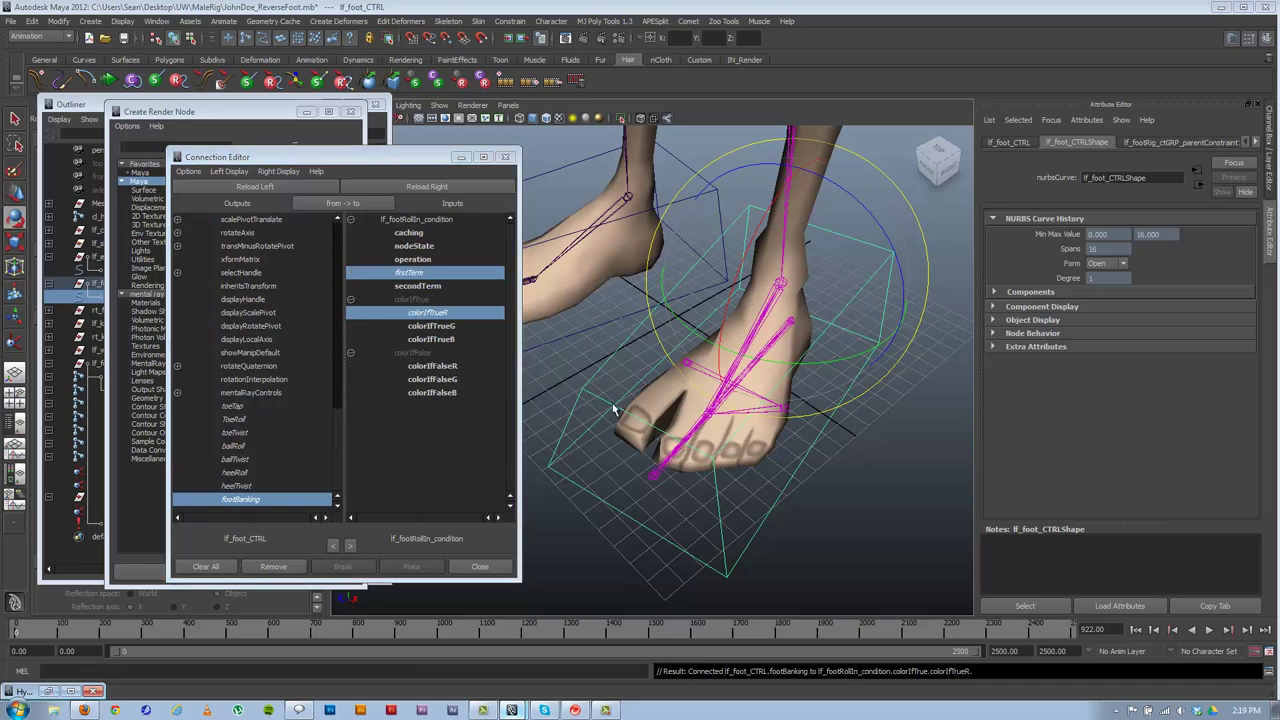
{"action": "left_click", "coordinate": [993, 284]}
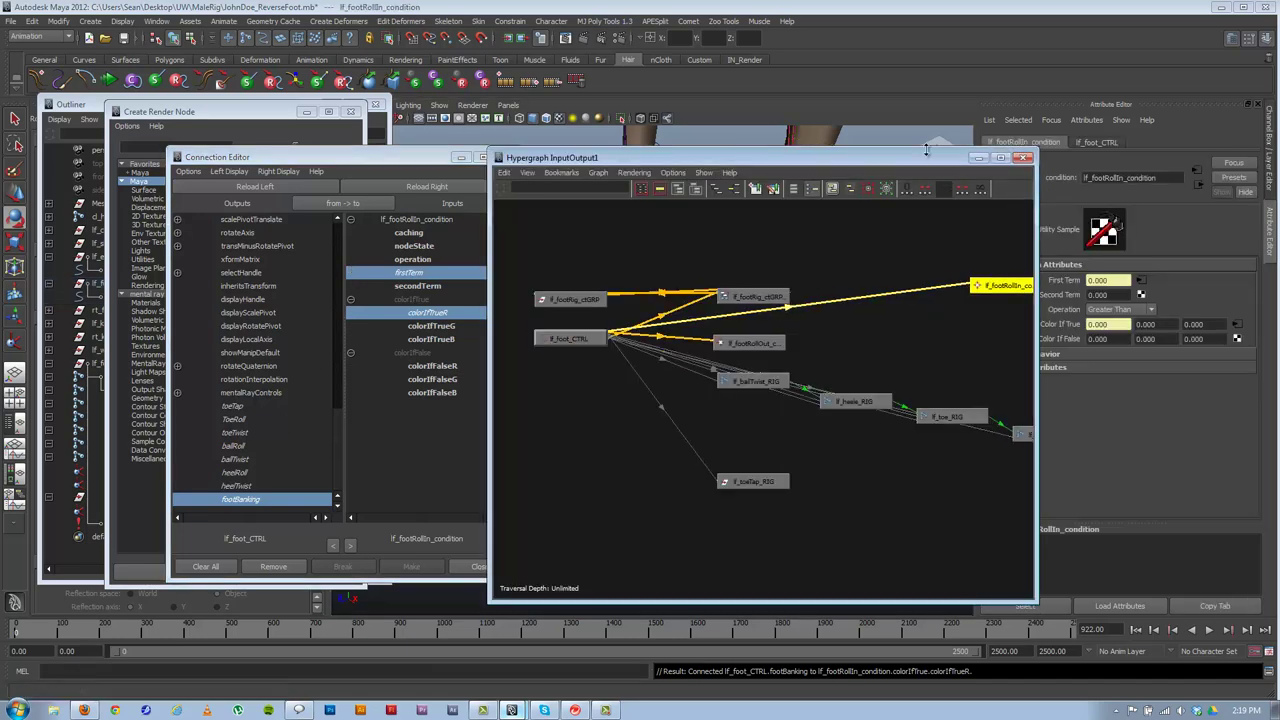
{"action": "left_click_drag", "start_coordinate": [760, 157], "coordinate": [620, 166]}
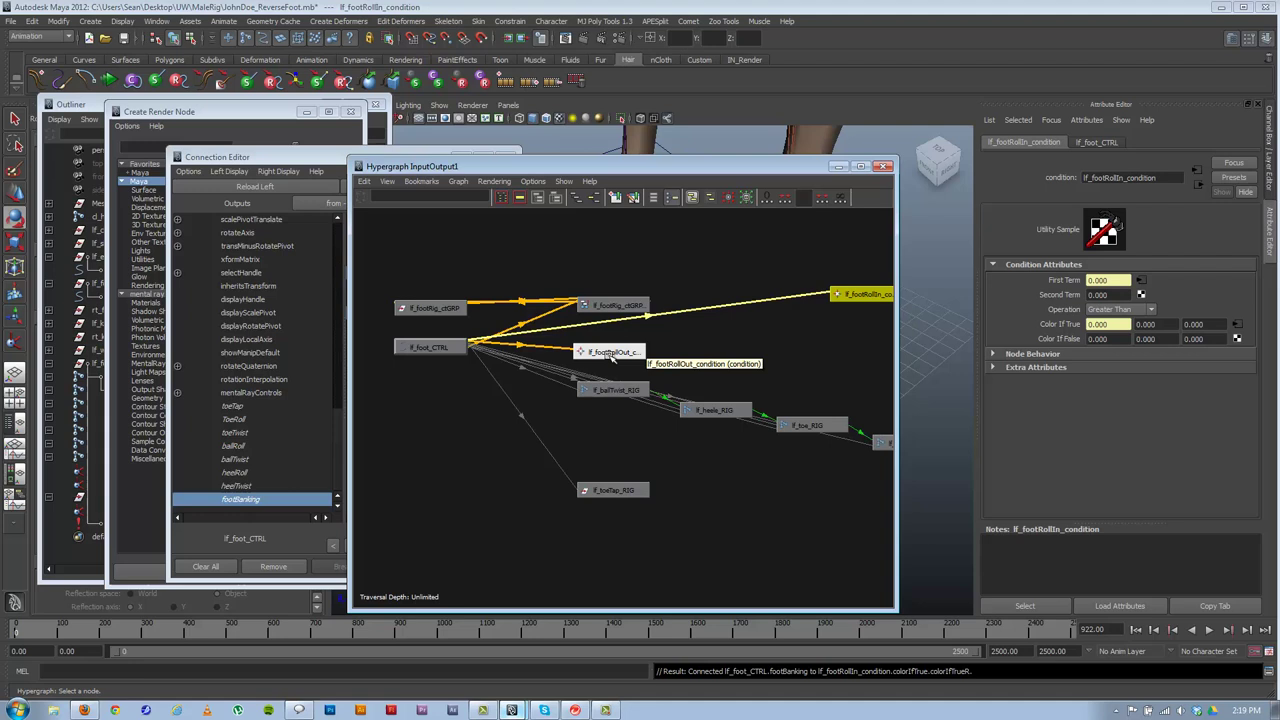
{"action": "left_click", "coordinate": [1120, 309]}
{"action": "left_click", "coordinate": [1134, 357]}
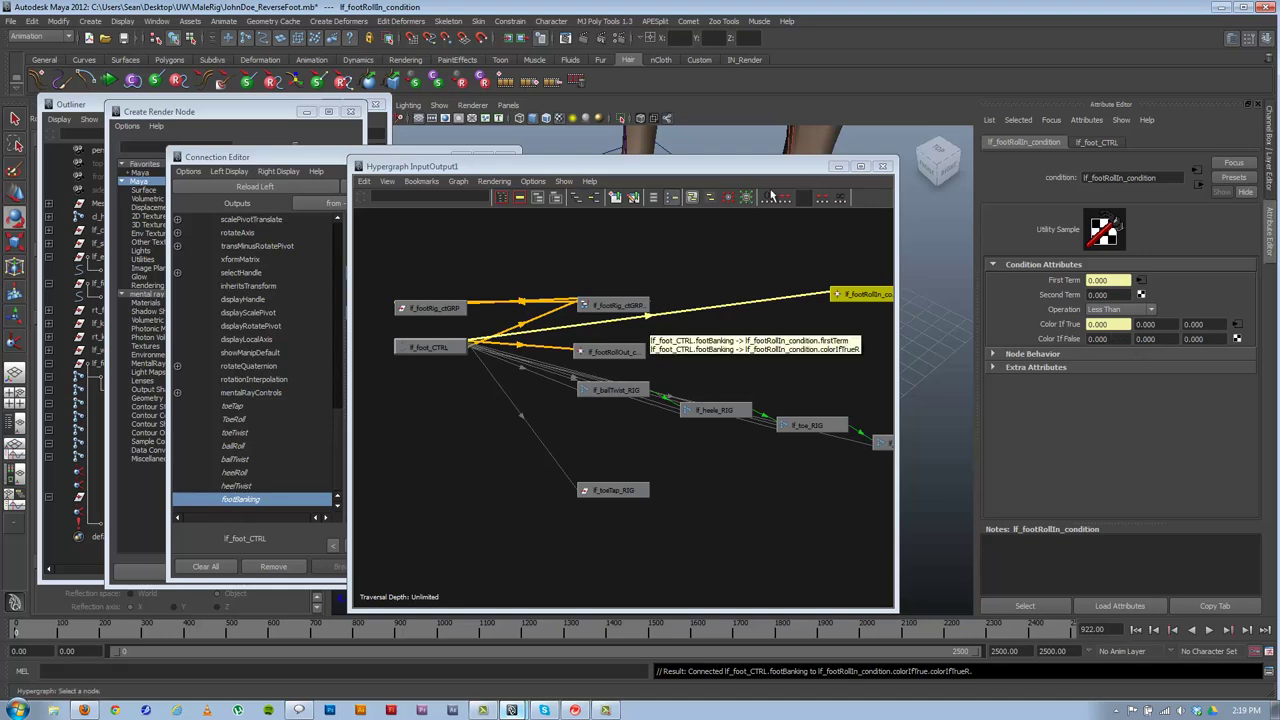
- Load lf_footRollIn_condition as the connection source and the lf_footRollIn_RIG joint as the target
{"action": "left_click_drag", "start_coordinate": [860, 168], "coordinate": [693, 239]}
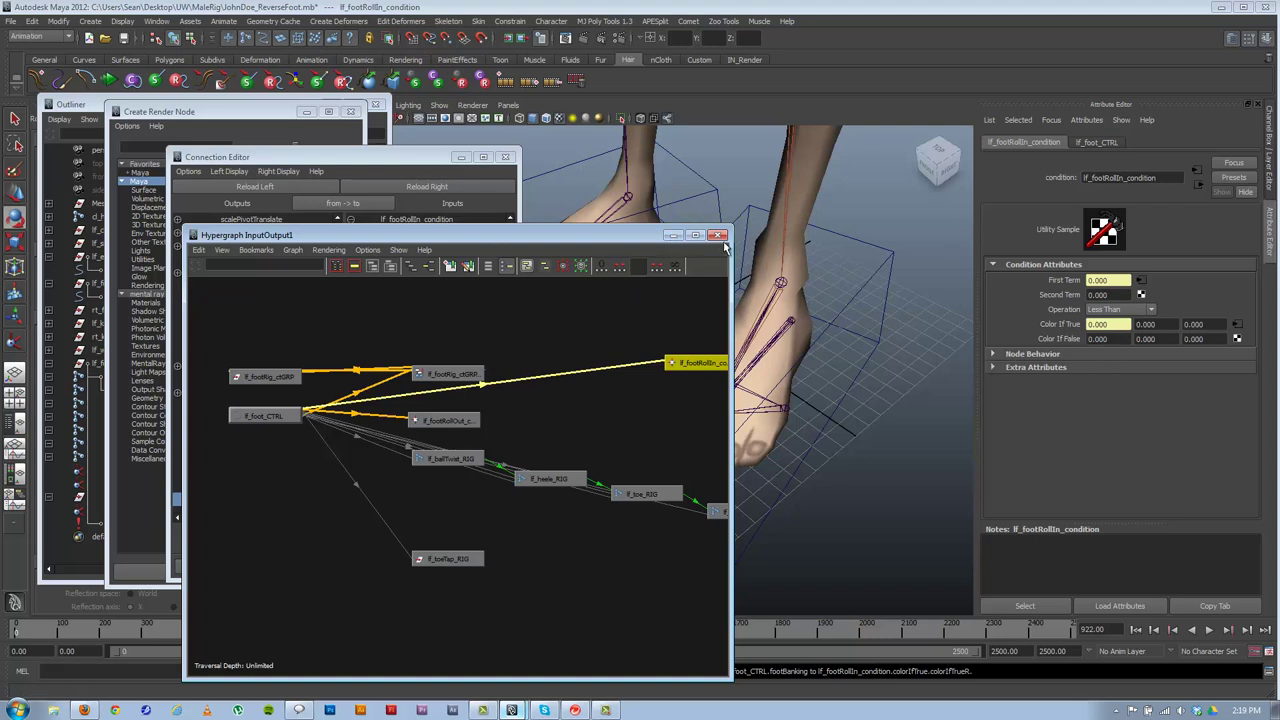
{"action": "left_click_drag", "start_coordinate": [647, 240], "coordinate": [1076, 233]}
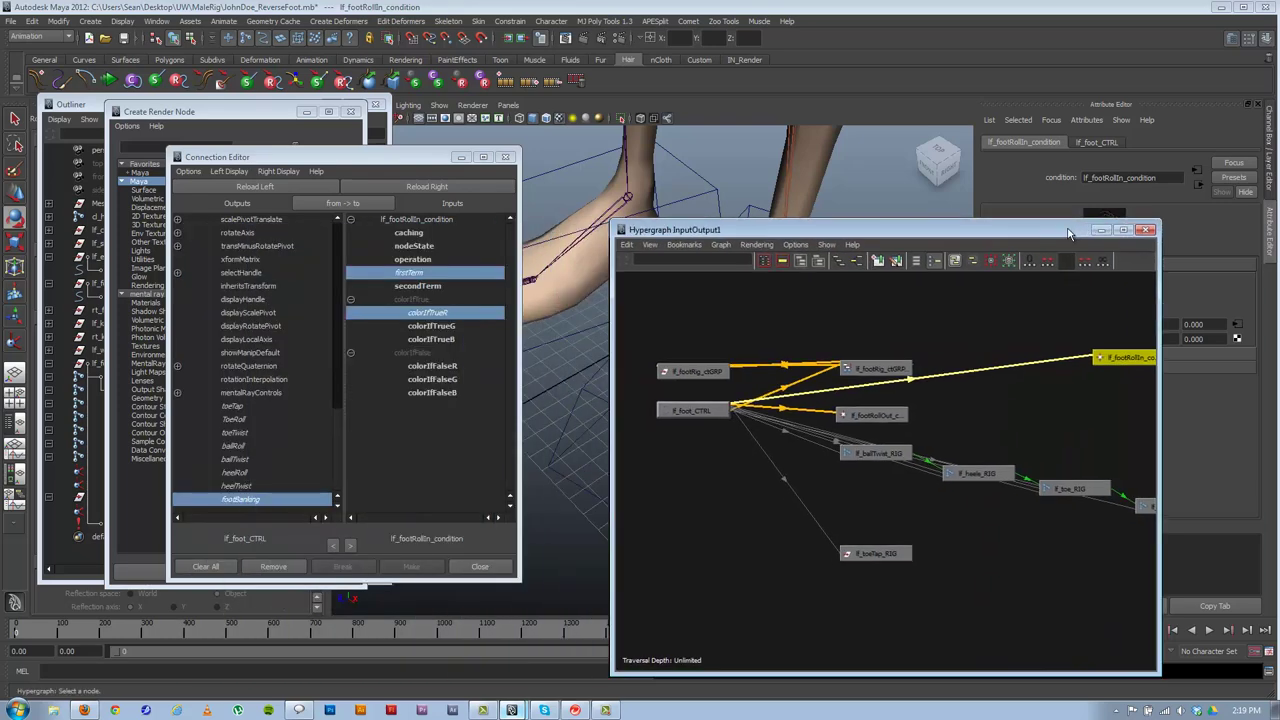
{"action": "left_click", "coordinate": [263, 187]}
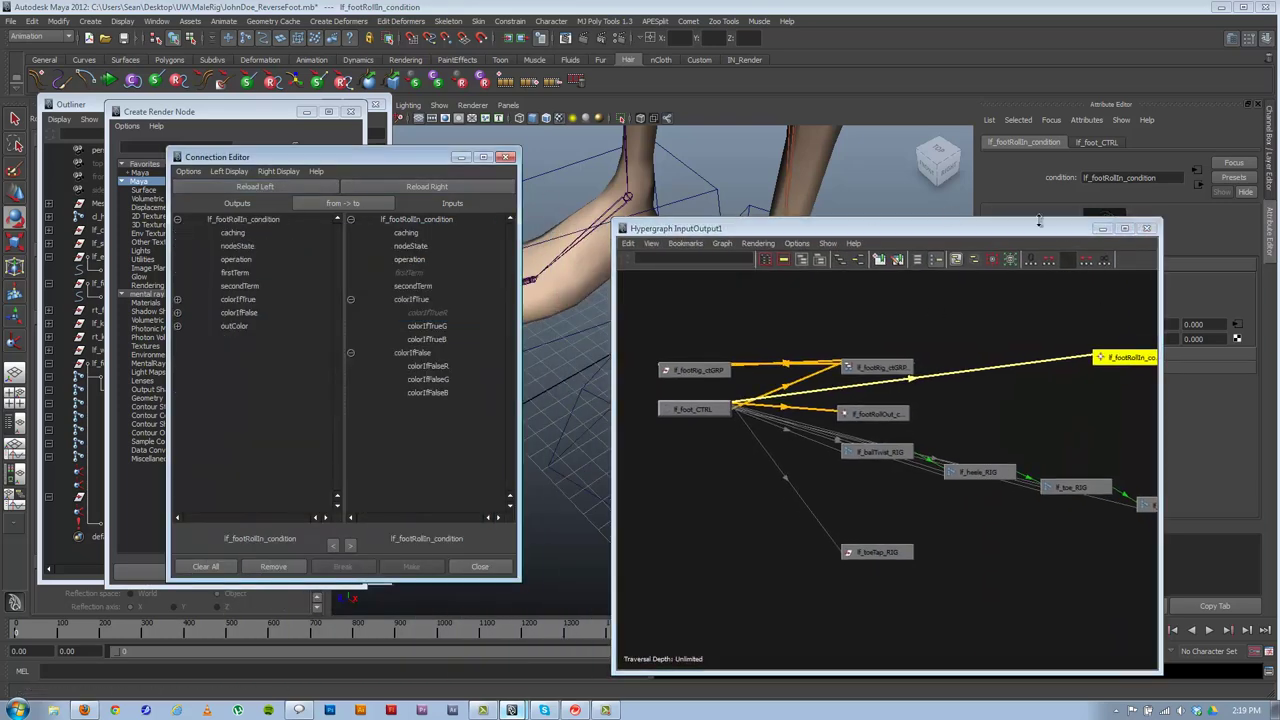
{"action": "left_click", "coordinate": [1101, 228]}
{"action": "left_click", "coordinate": [654, 327]}
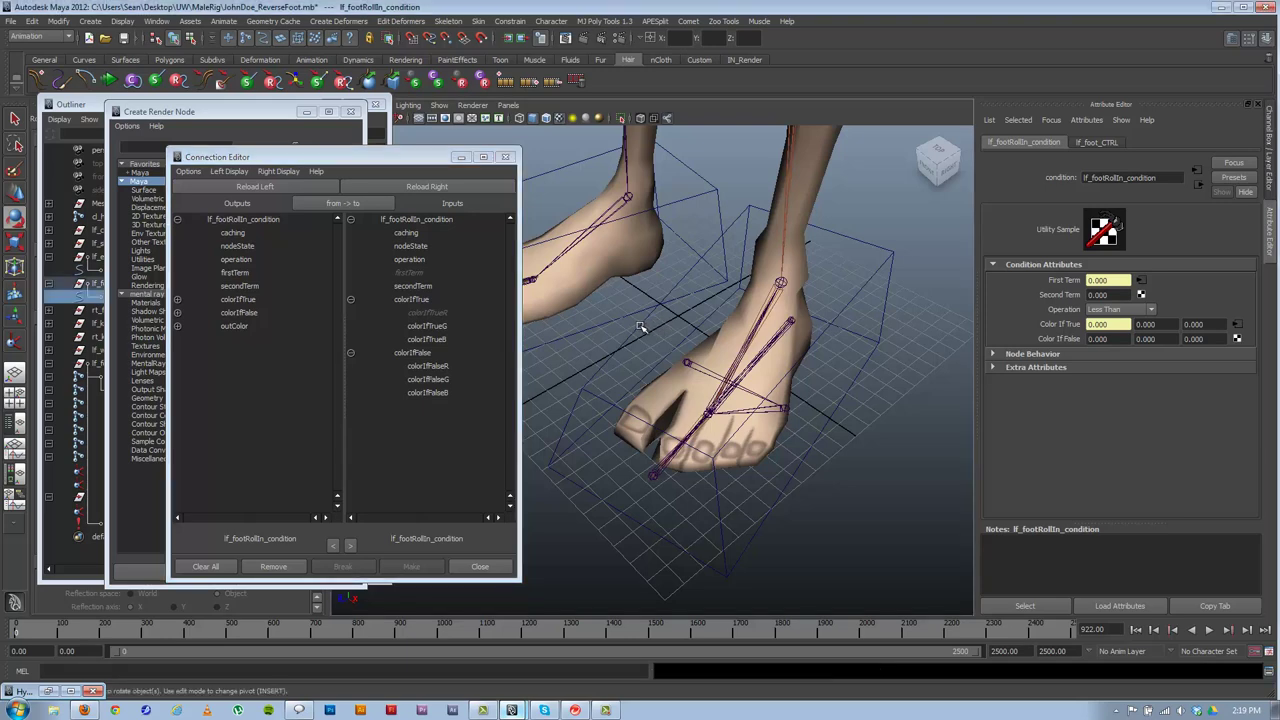
{"action": "left_click", "coordinate": [885, 440]}
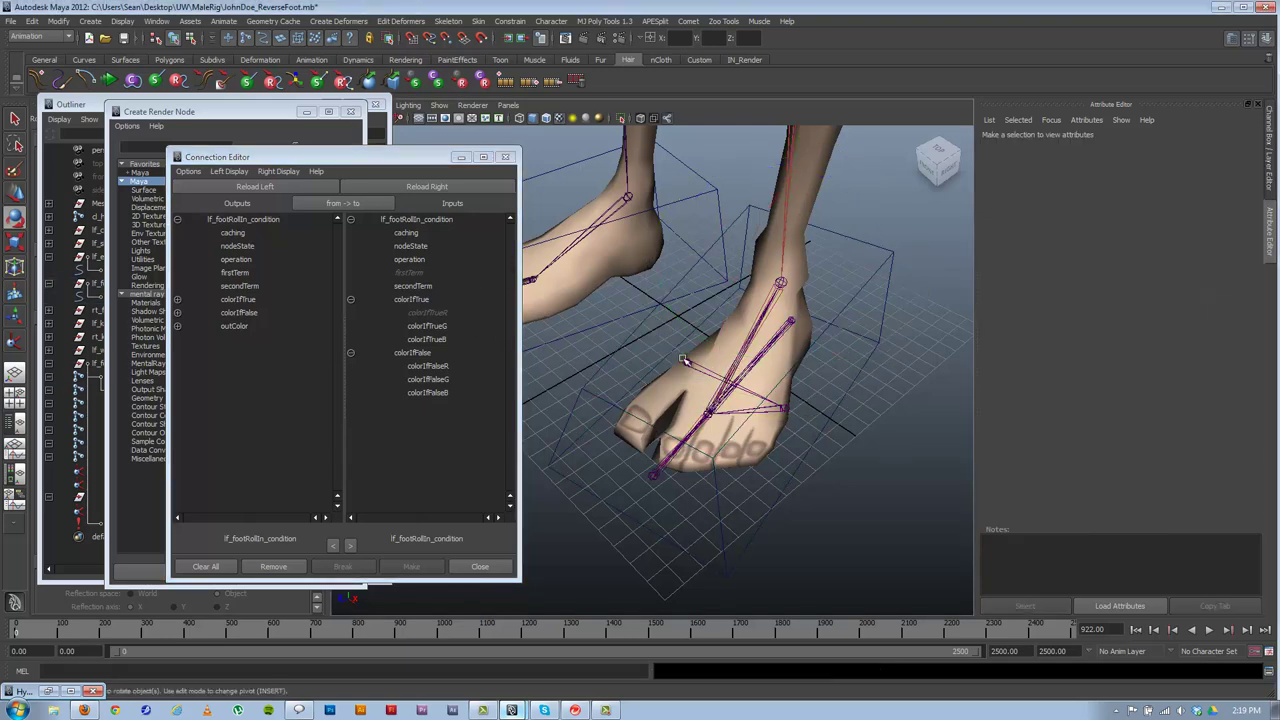
{"action": "left_click", "coordinate": [686, 361]}
{"action": "left_click", "coordinate": [428, 187]}
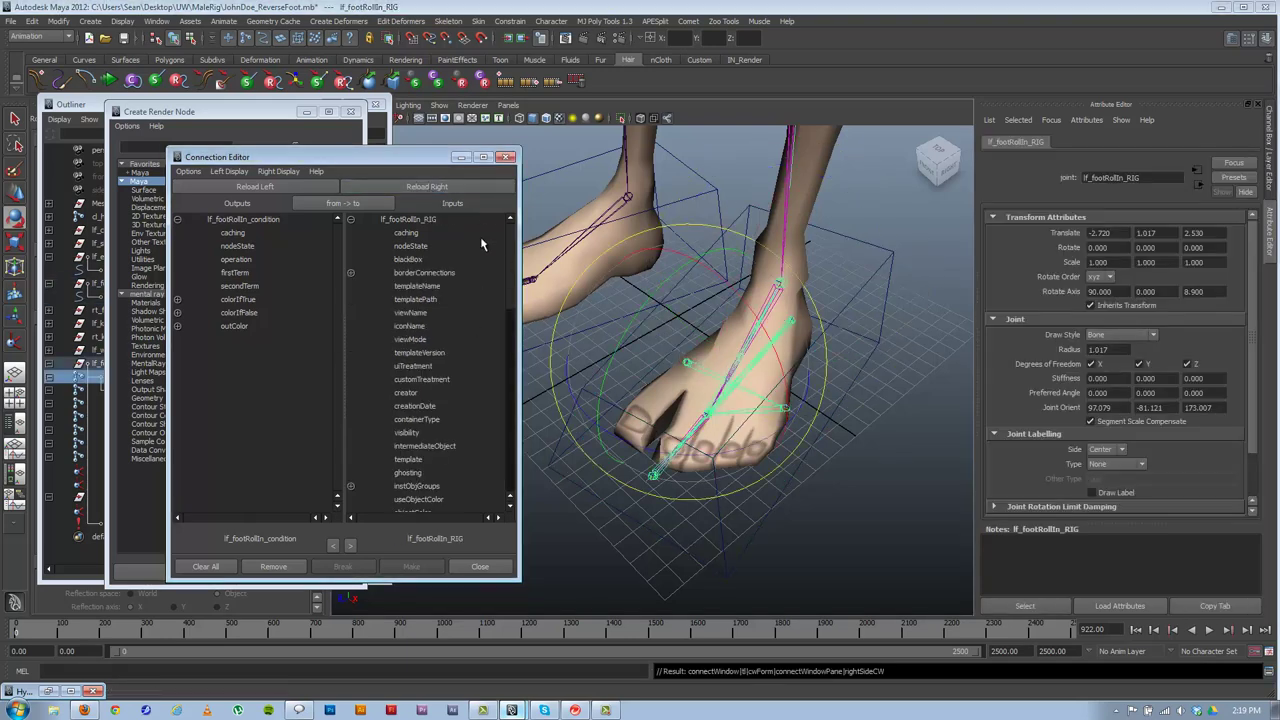
- Connect outColorR of lf_footRollIn_condition to rotateX of the lf_footRollIn_RIG joint
{"action": "left_click", "coordinate": [177, 326]}
{"action": "left_click", "coordinate": [249, 340]}
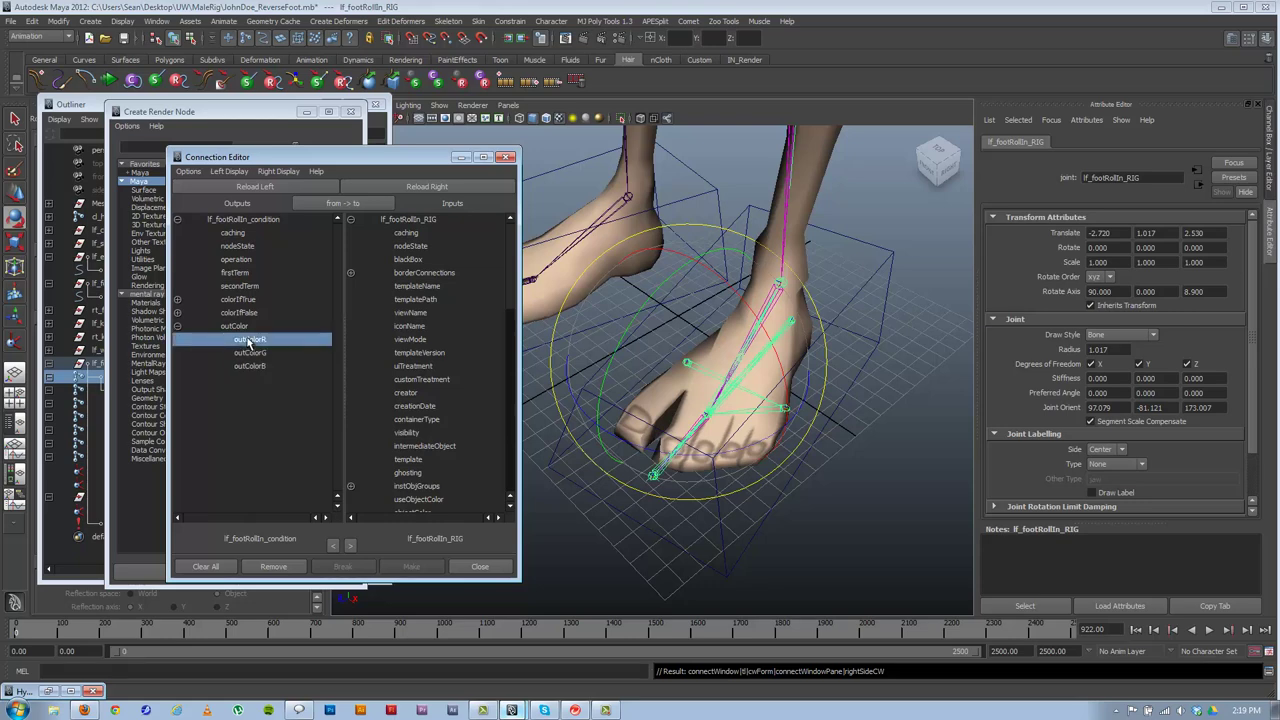
{"action": "scroll", "coordinate": [443, 411], "scroll_direction": "down", "scroll_amount": 10}
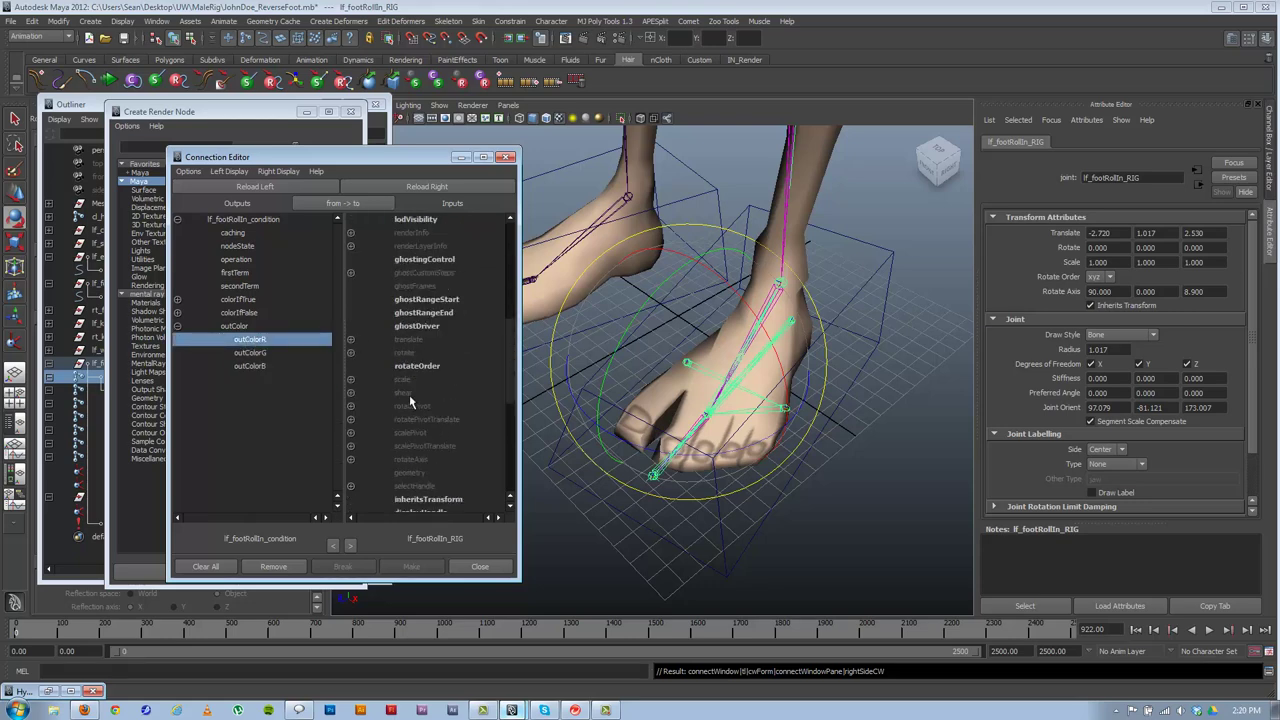
{"action": "left_click", "coordinate": [350, 353]}
{"action": "left_click", "coordinate": [446, 363]}
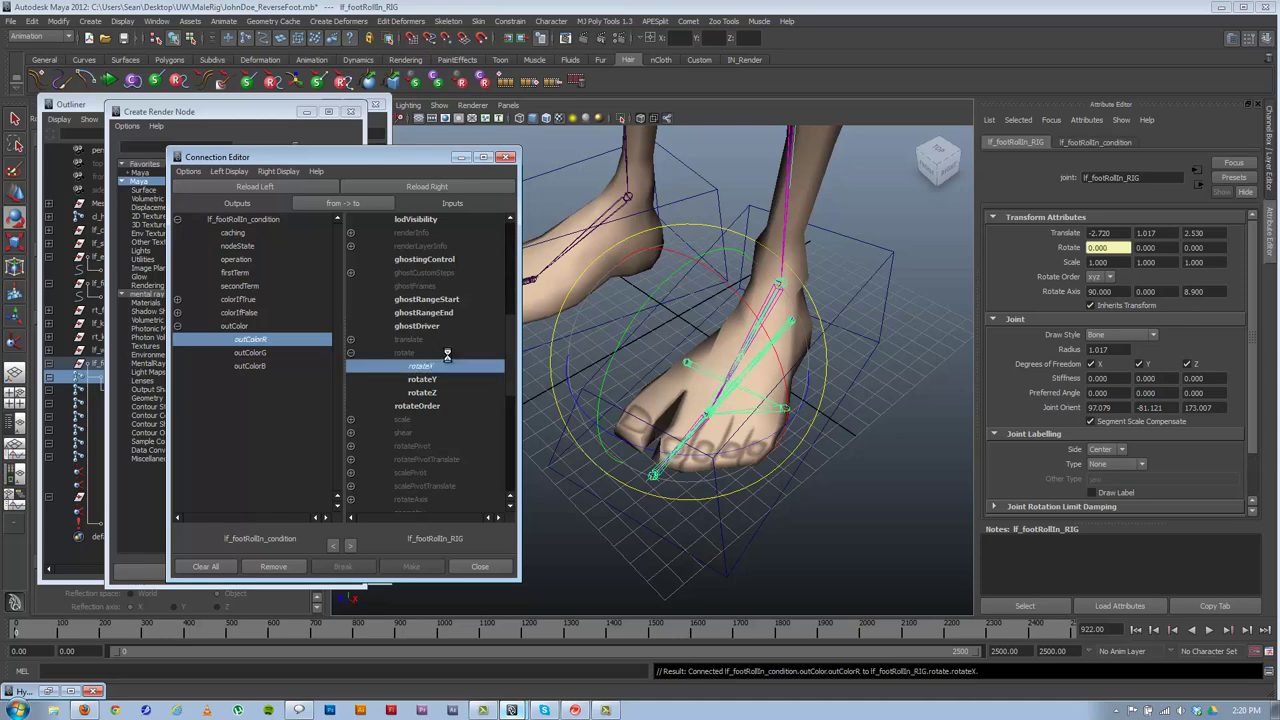
{"action": "left_click", "coordinate": [461, 157]}
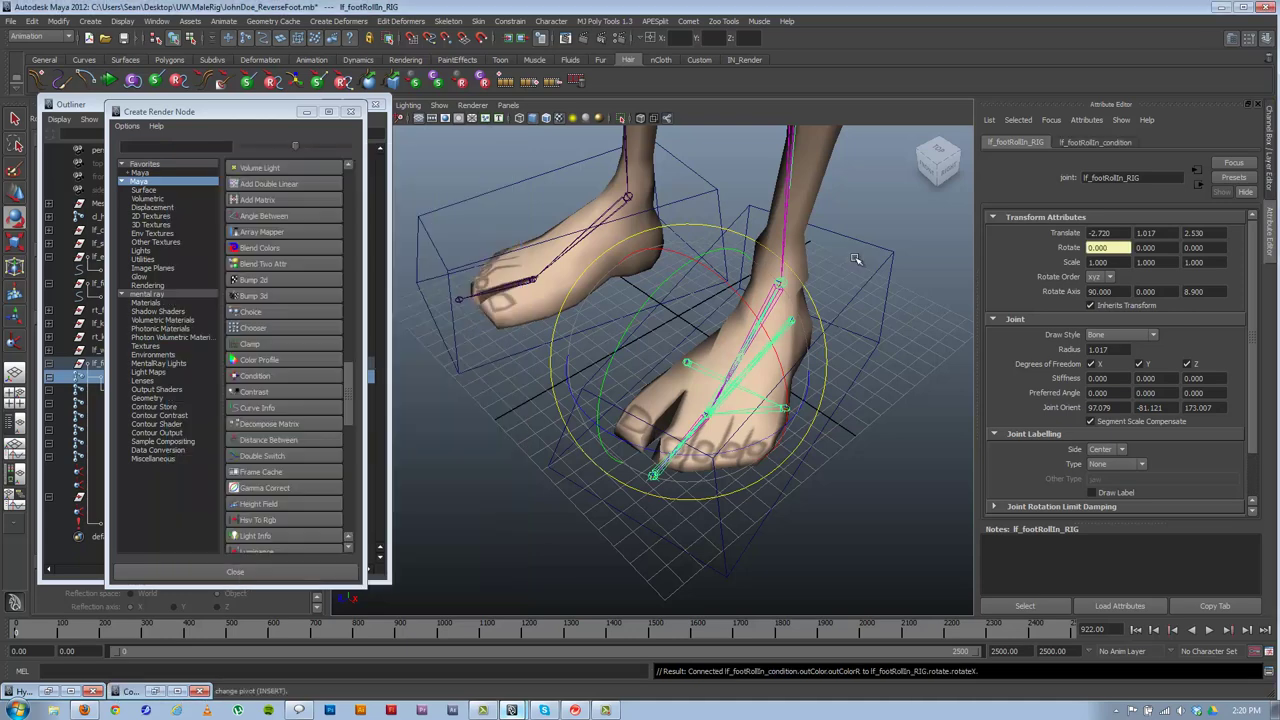
- Test the Foot Banking attribute of lf_foot_CTRL in both directions, undoing each change
{"action": "left_click", "coordinate": [887, 295]}
{"action": "left_click", "coordinate": [1274, 176]}
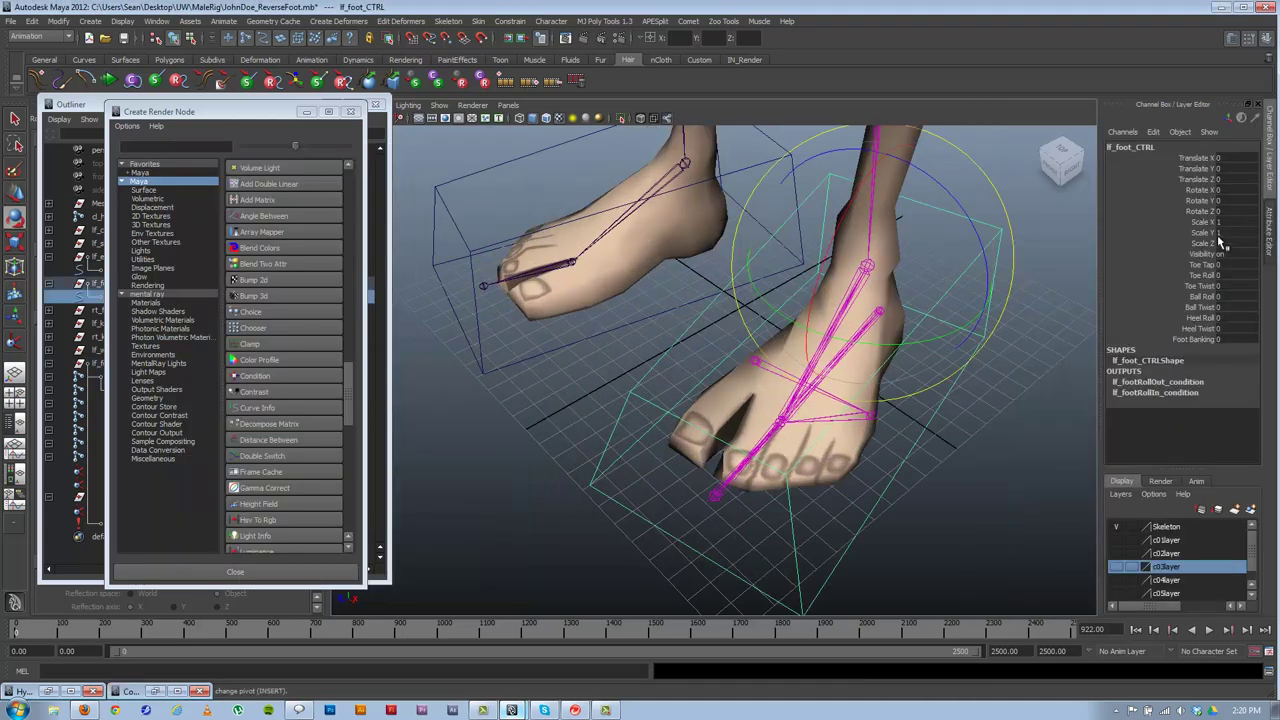
{"action": "left_click", "coordinate": [1195, 339]}
{"action": "middle_click_drag", "start_coordinate": [890, 320], "coordinate": [916, 373]}
{"action": "mouse_move", "coordinate": [916, 373]}
{"action": "left_mouse_down", "text": "alt"}
{"action": "mouse_move", "coordinate": [911, 343]}
{"action": "mouse_move", "coordinate": [935, 347]}
{"action": "mouse_move", "coordinate": [911, 357]}
{"action": "left_mouse_up", "text": "alt"}
{"action": "key", "text": "ctrl+z"}
{"action": "middle_click_drag", "start_coordinate": [927, 356], "coordinate": [974, 280]}
{"action": "key", "text": "ctrl+z"}
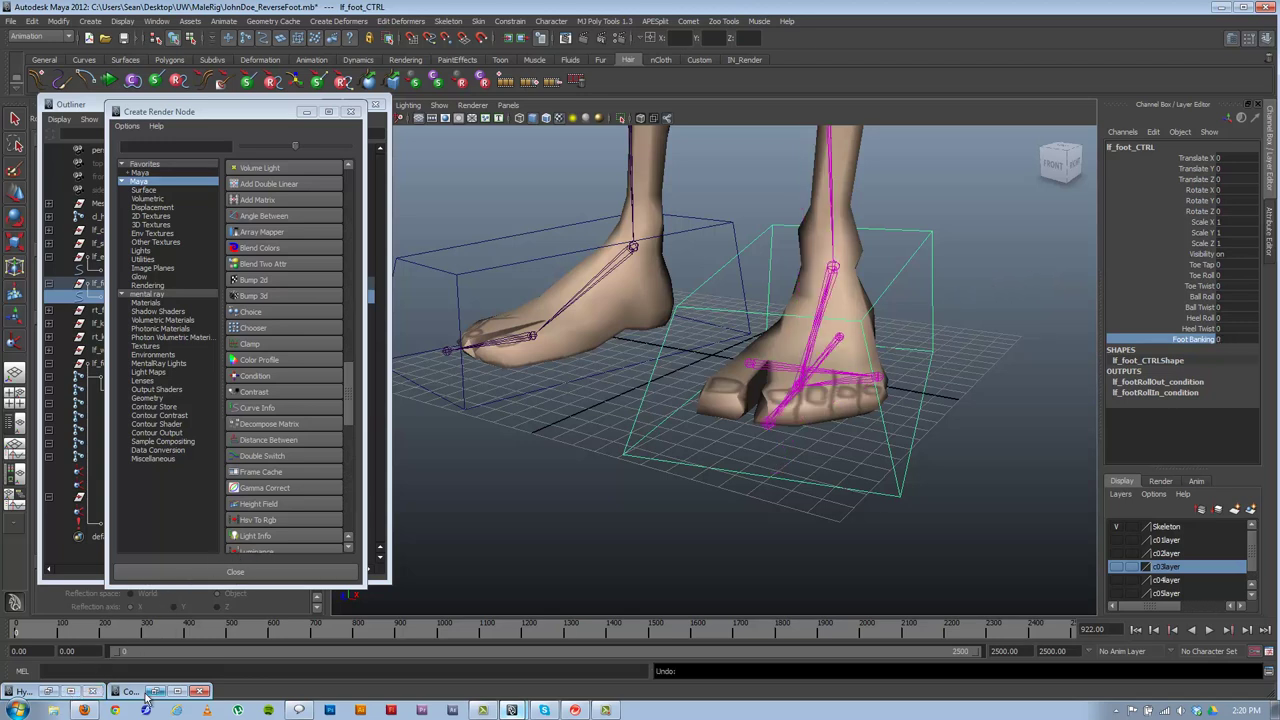
- Reopen the Hypergraph and create two Multiply Divide utility nodes
{"action": "double_click", "coordinate": [45, 693]}
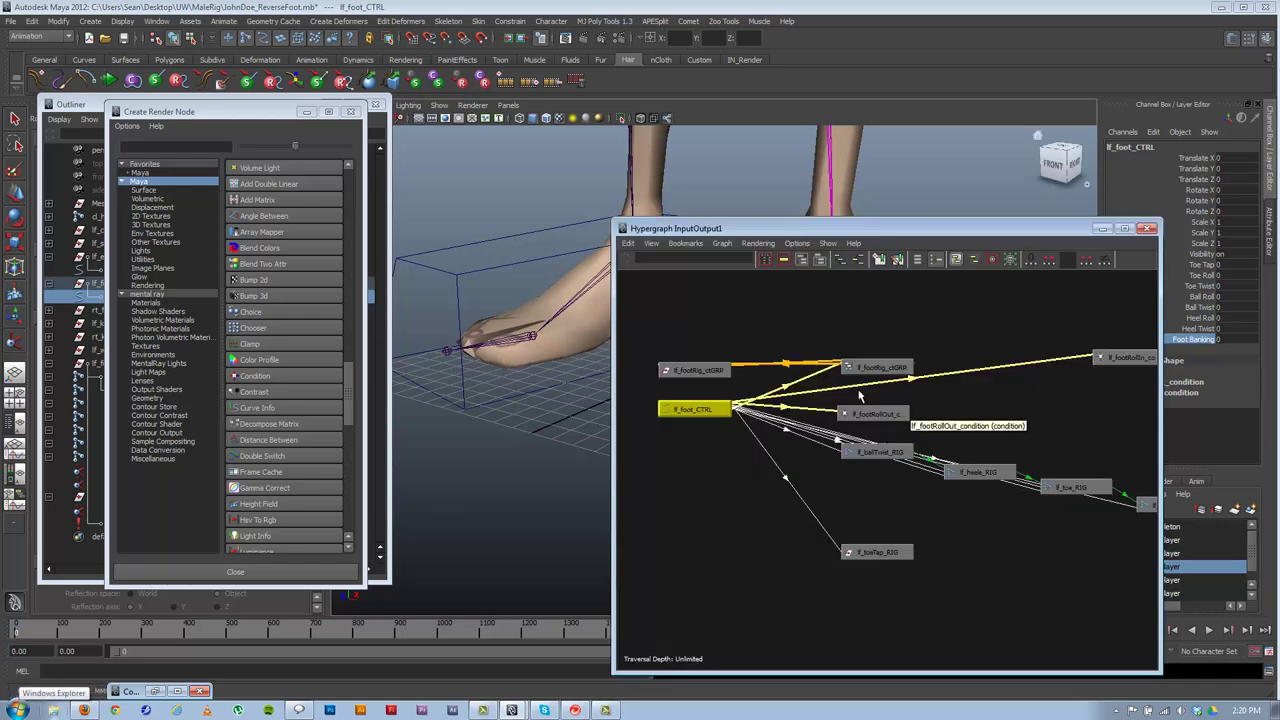
{"action": "middle_click_drag", "start_coordinate": [890, 370], "coordinate": [780, 390], "text": "alt"}
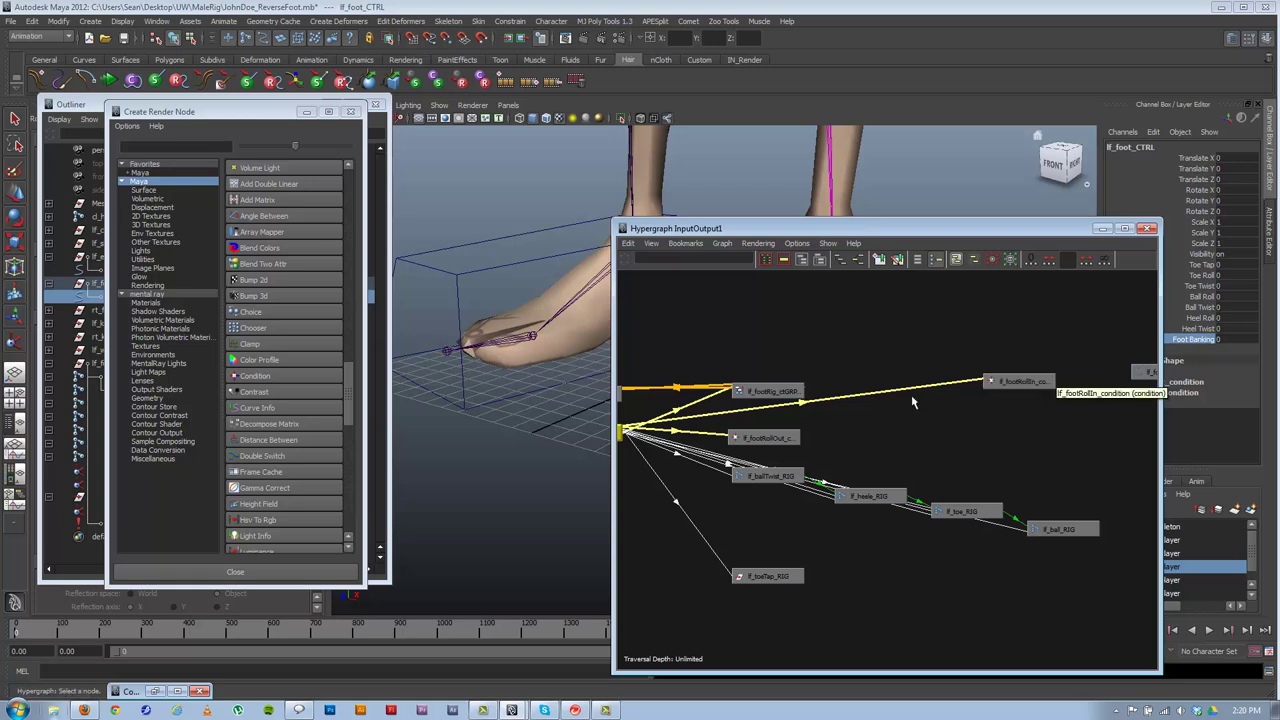
{"action": "left_click", "coordinate": [342, 376]}
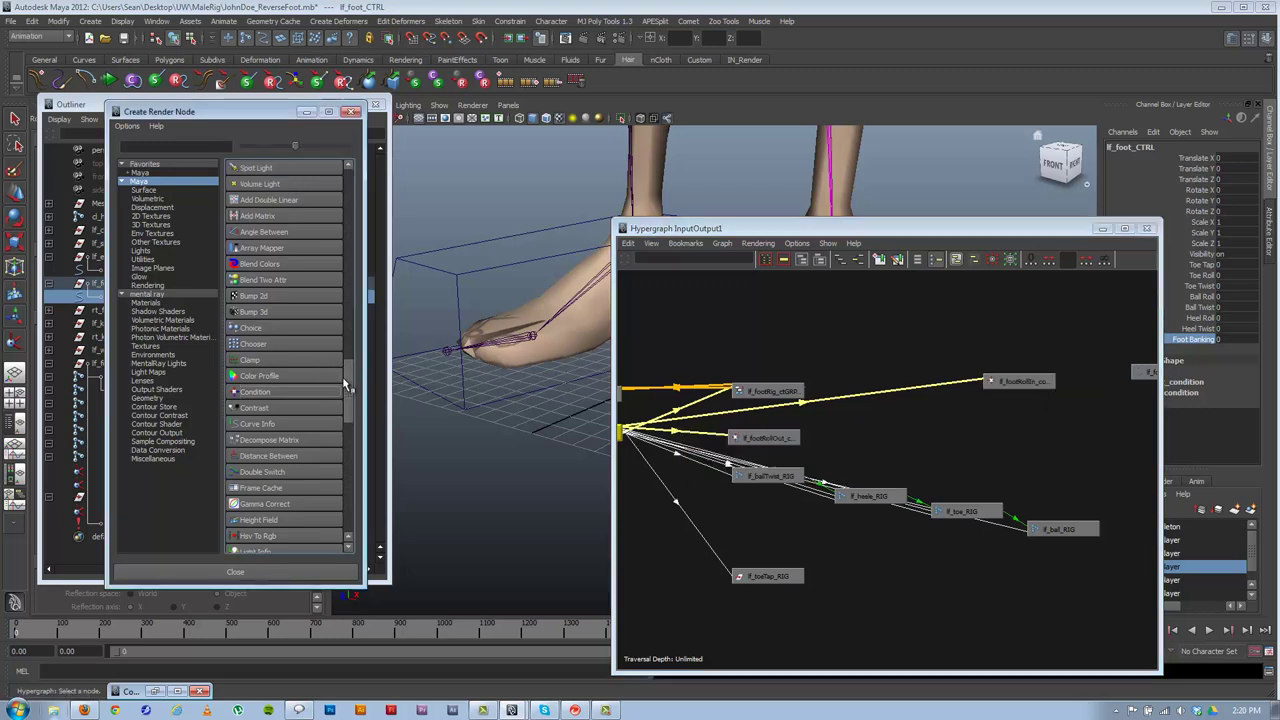
{"action": "scroll", "coordinate": [342, 376], "scroll_direction": "up", "scroll_amount": 3}
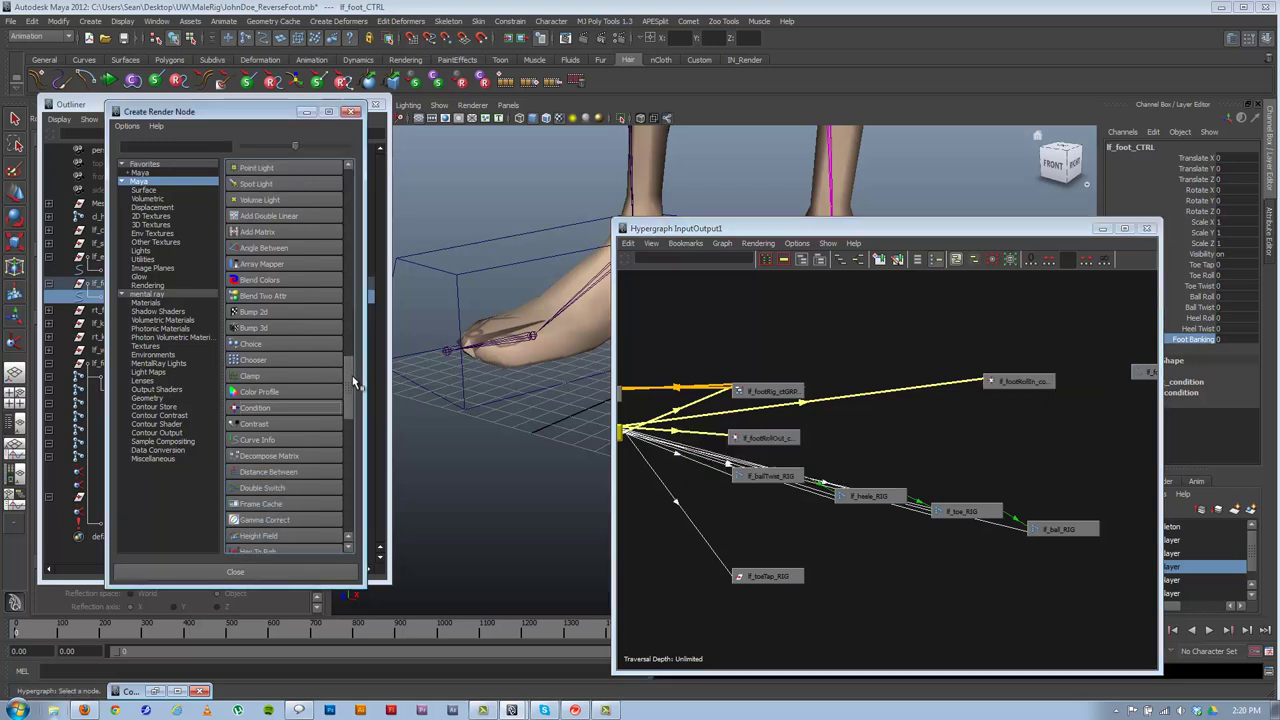
{"action": "scroll", "coordinate": [350, 380], "scroll_direction": "down", "scroll_amount": 3}
{"action": "scroll", "coordinate": [350, 393], "scroll_direction": "down", "scroll_amount": 2}
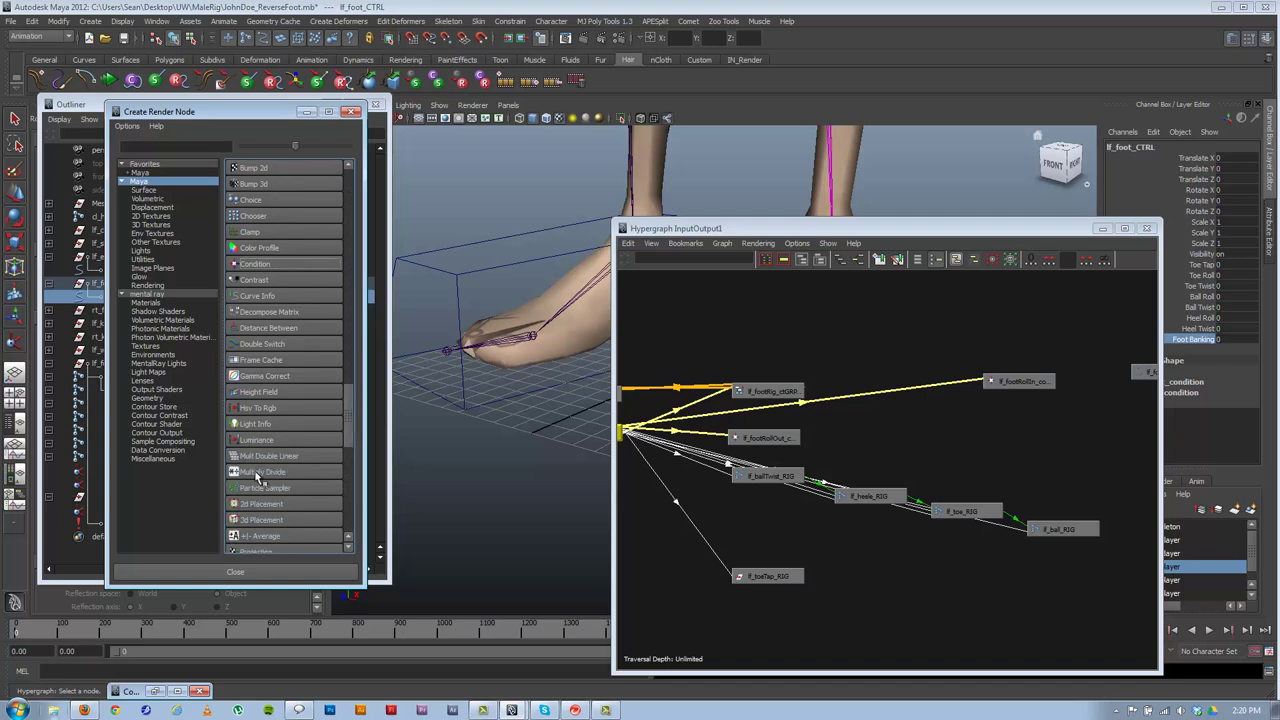
{"action": "left_click", "coordinate": [260, 473]}
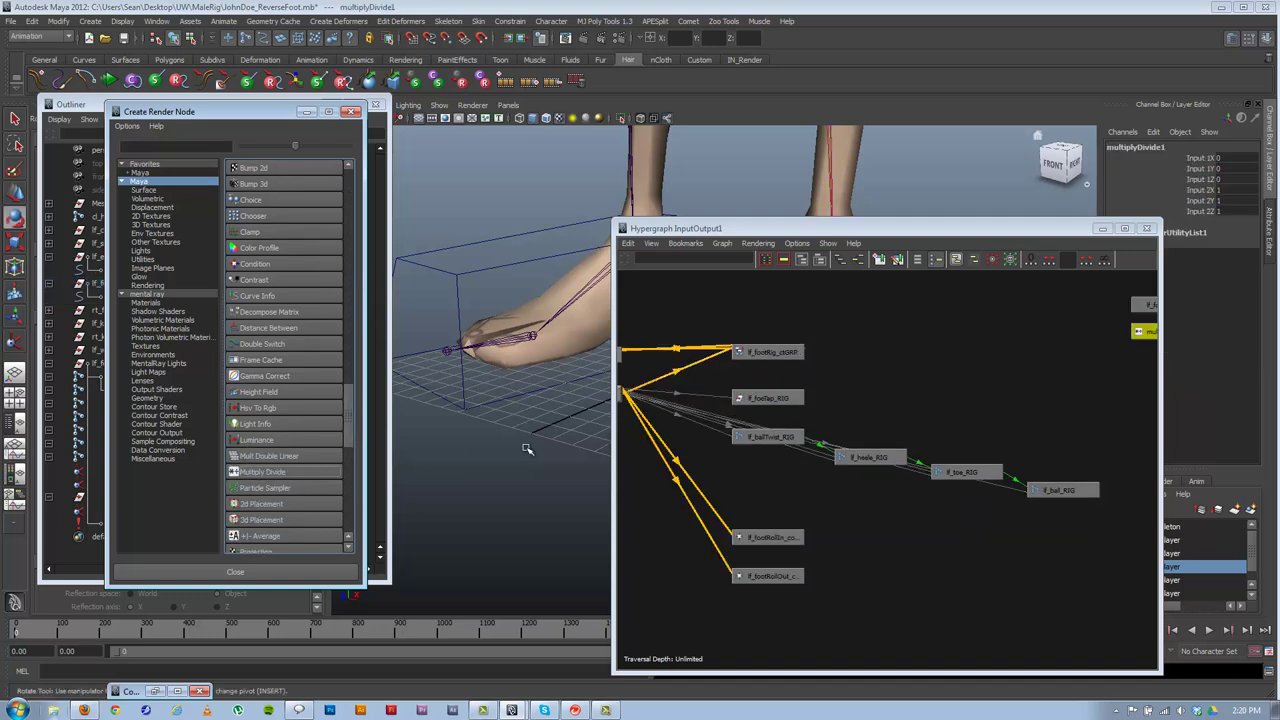
{"action": "left_click", "coordinate": [268, 472]}
- Rename the multiplyDivide1 node to lf_footRollIn_multiply and copy the new name
{"action": "left_click", "coordinate": [935, 376]}
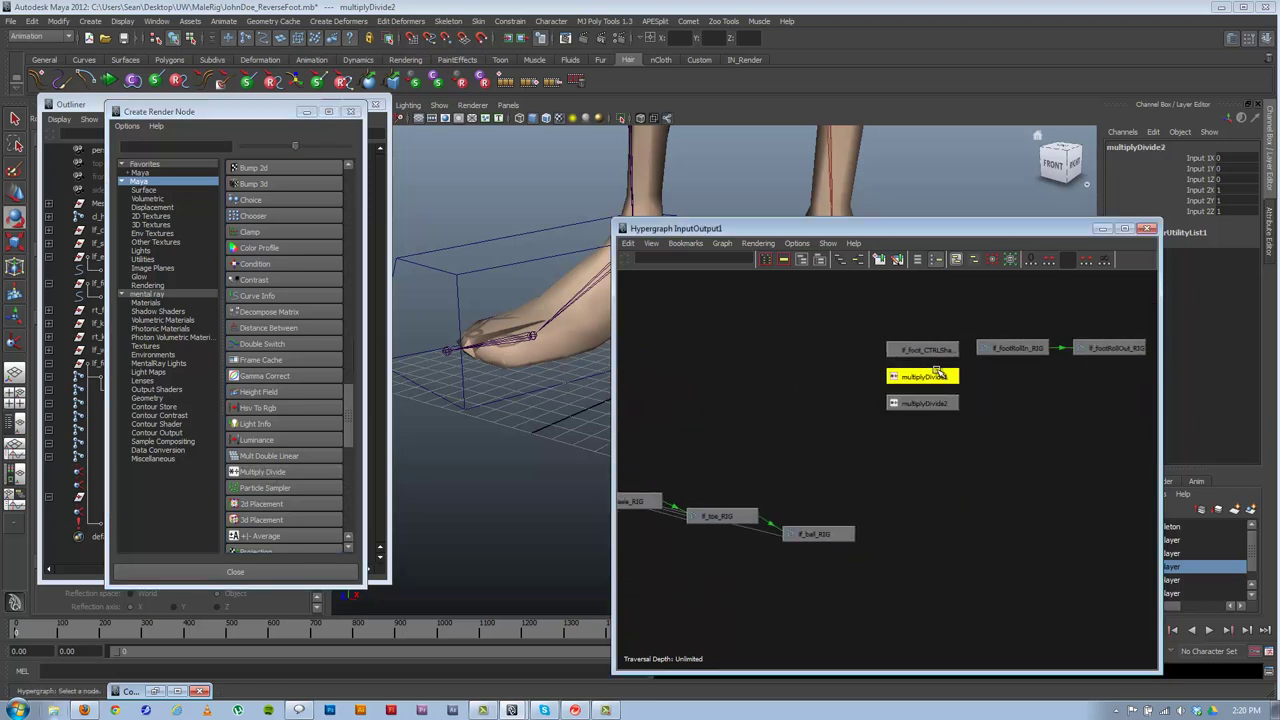
{"action": "left_click_drag", "start_coordinate": [960, 228], "coordinate": [730, 212]}
{"action": "left_click", "coordinate": [1177, 147]}
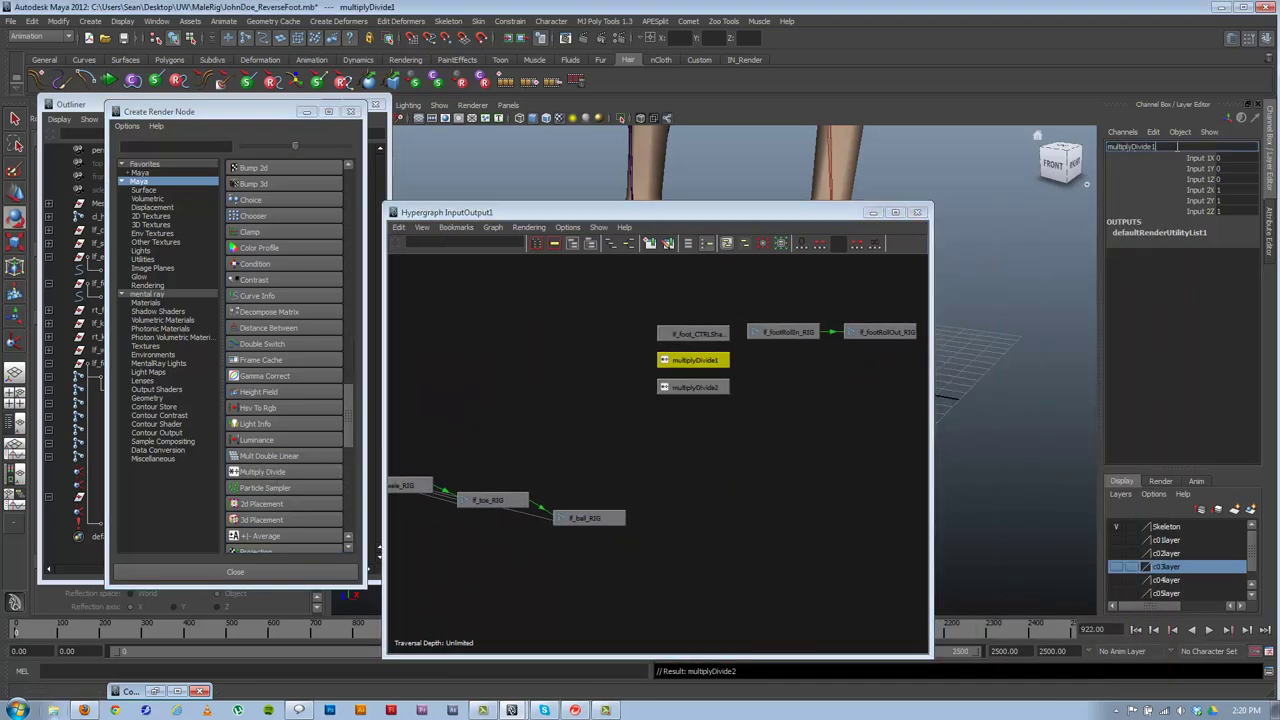
{"action": "key", "text": "BackSpace"}
{"action": "key", "text": "BackSpace"}
{"action": "type", "text": "lf_footRollIn_"}
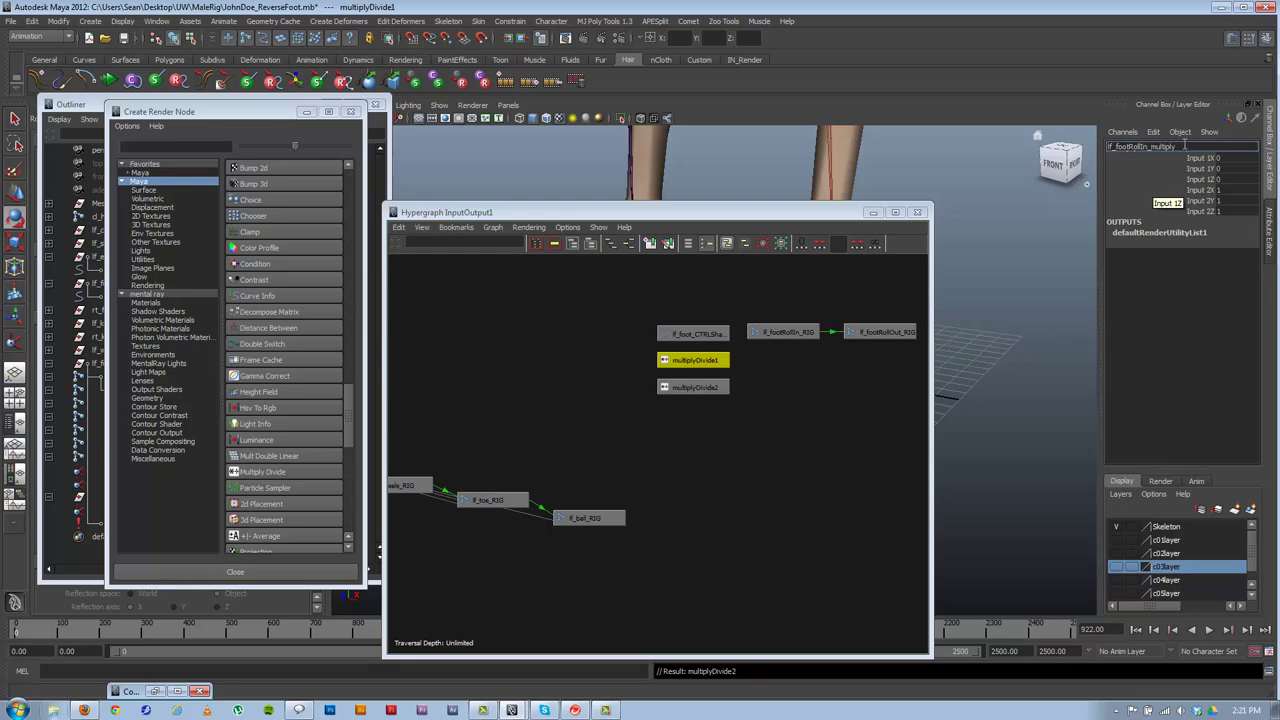
{"action": "left_click_drag", "start_coordinate": [1185, 145], "coordinate": [838, 132]}
- Rename the multiplyDivide2 node to lf_footRollOut_multiply
{"action": "left_click", "coordinate": [693, 387]}
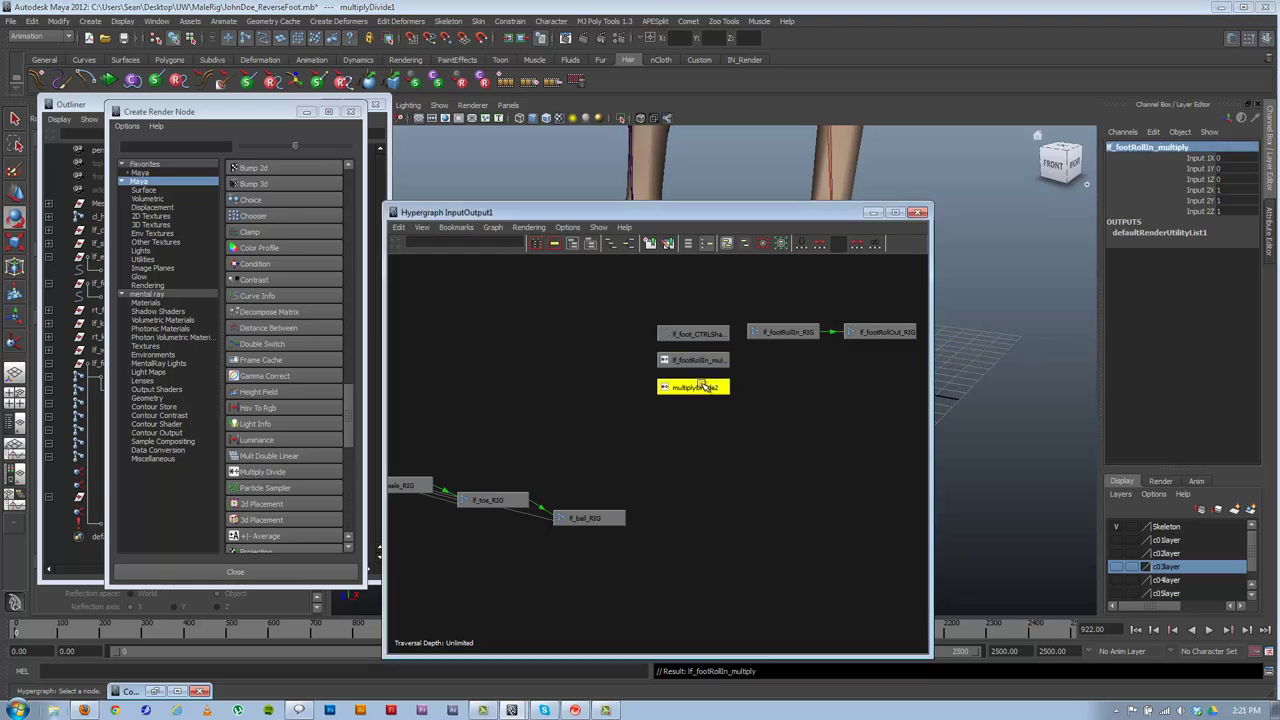
{"action": "left_click", "coordinate": [1128, 147]}
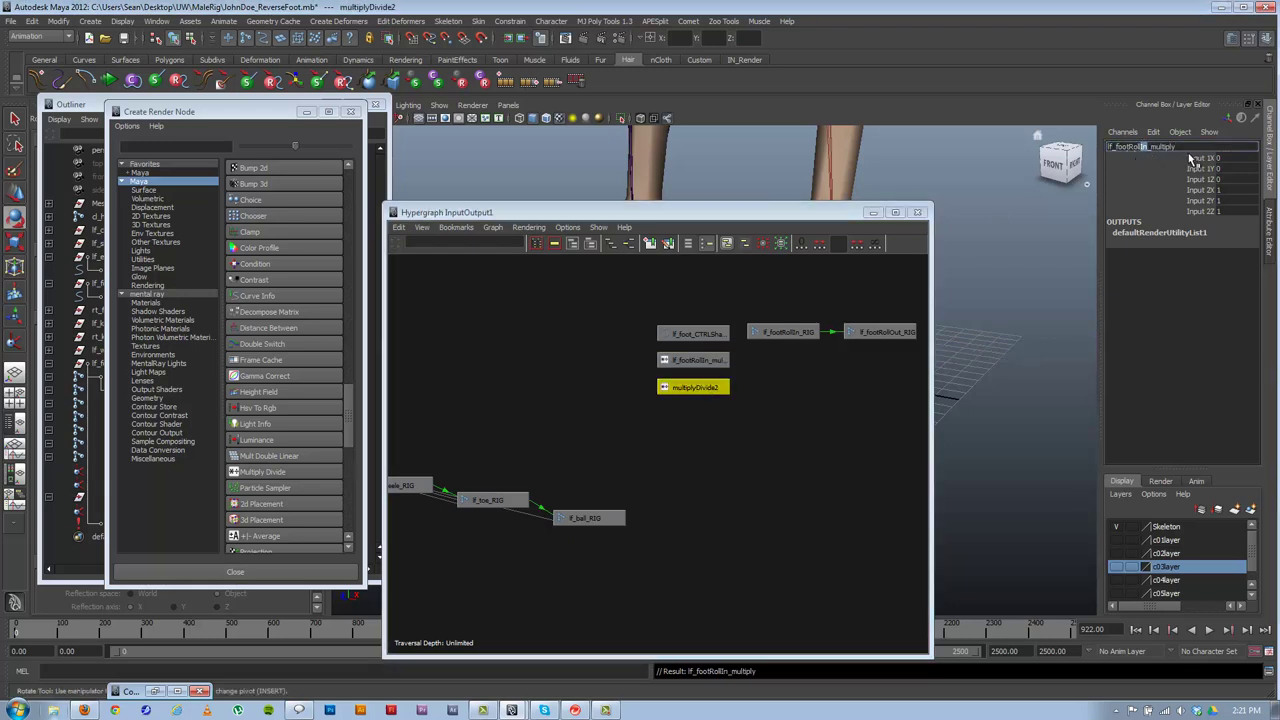
{"action": "type", "text": "Out"}
{"action": "key", "text": "Return"}
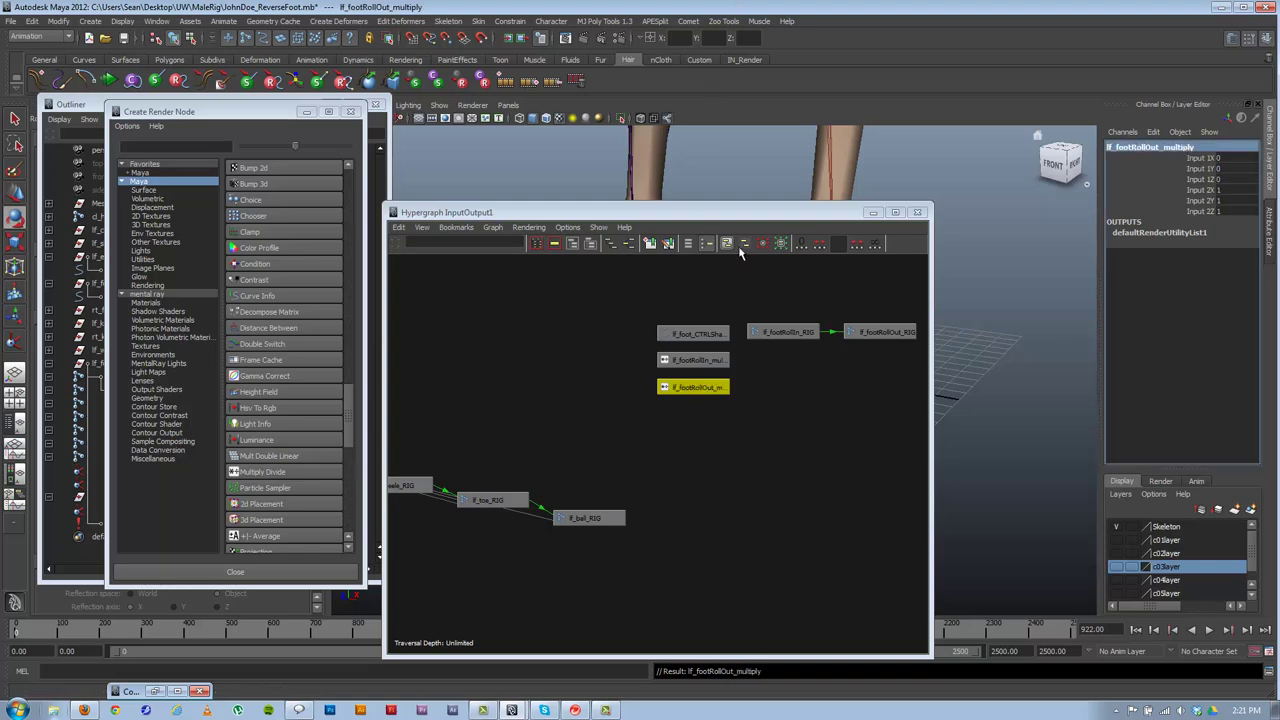
- Set Input 2X, 2Y and 2Z of lf_footRollIn_multiply to -1
{"action": "left_click_drag", "start_coordinate": [745, 212], "coordinate": [790, 165]}
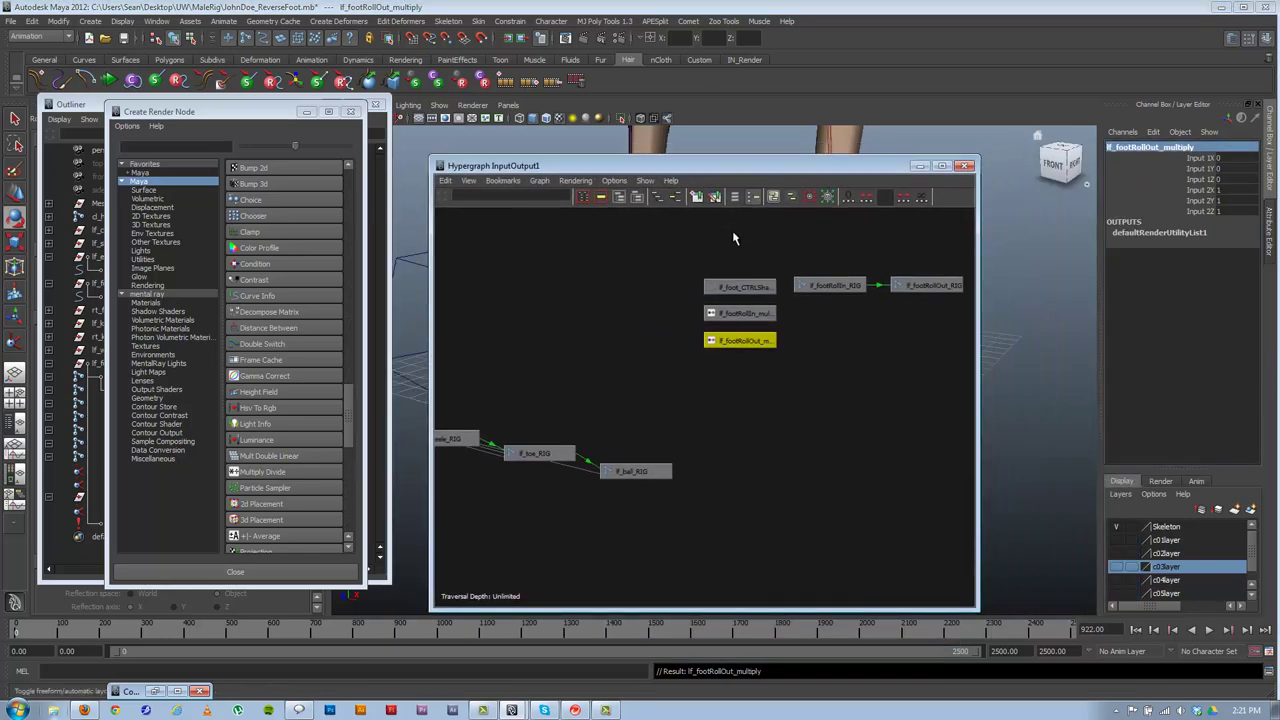
{"action": "left_click", "coordinate": [726, 316]}
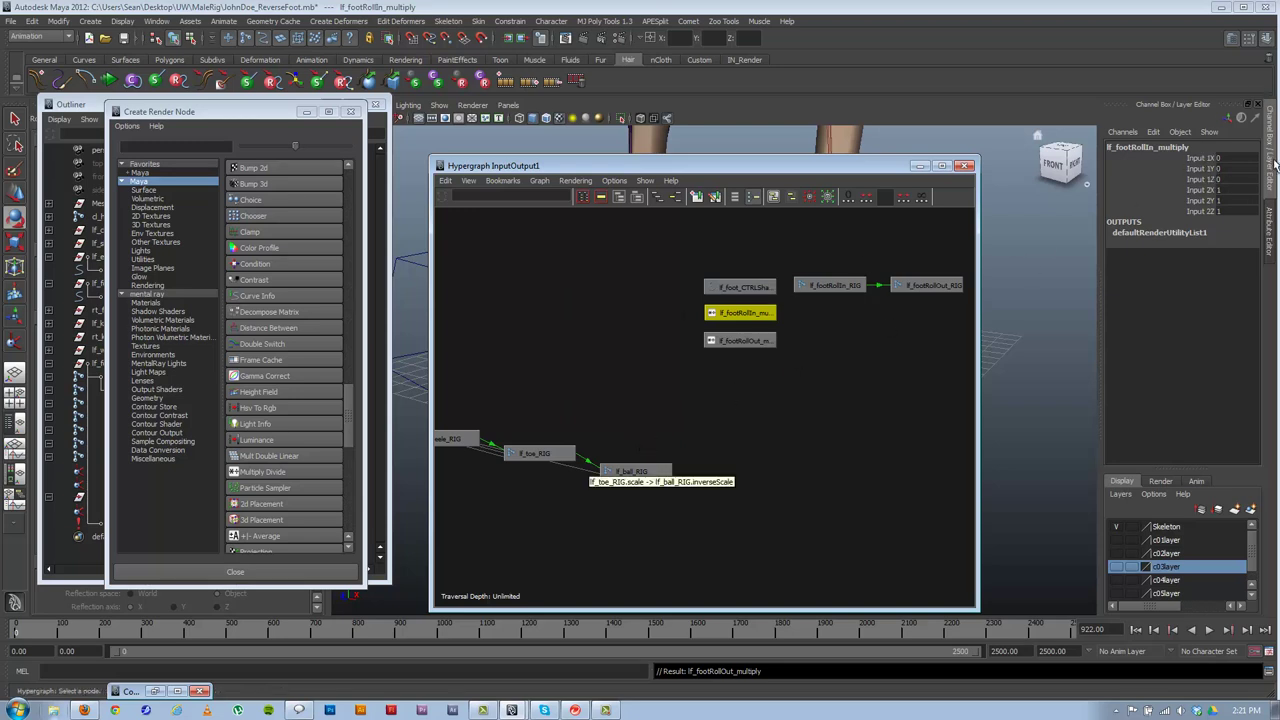
{"action": "left_click_drag", "start_coordinate": [1240, 189], "coordinate": [1240, 211]}
{"action": "type", "text": "-"}
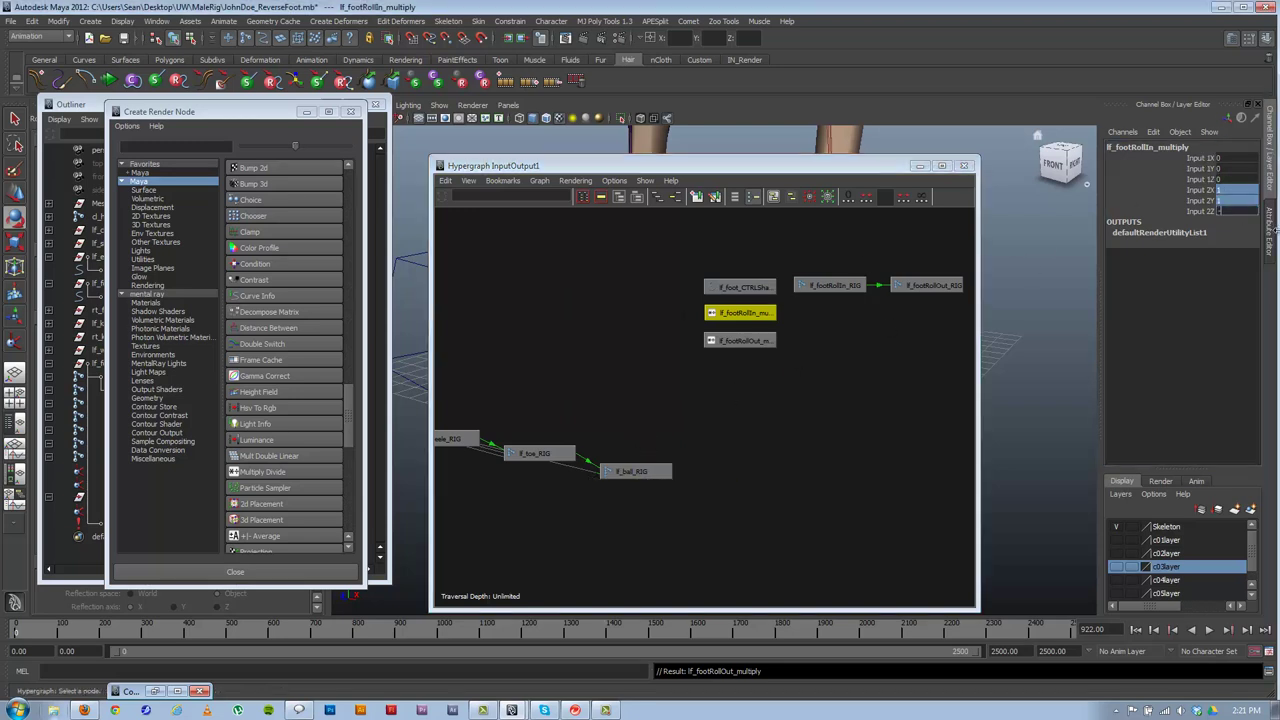
{"action": "type", "text": "1"}
{"action": "key", "text": "Return"}
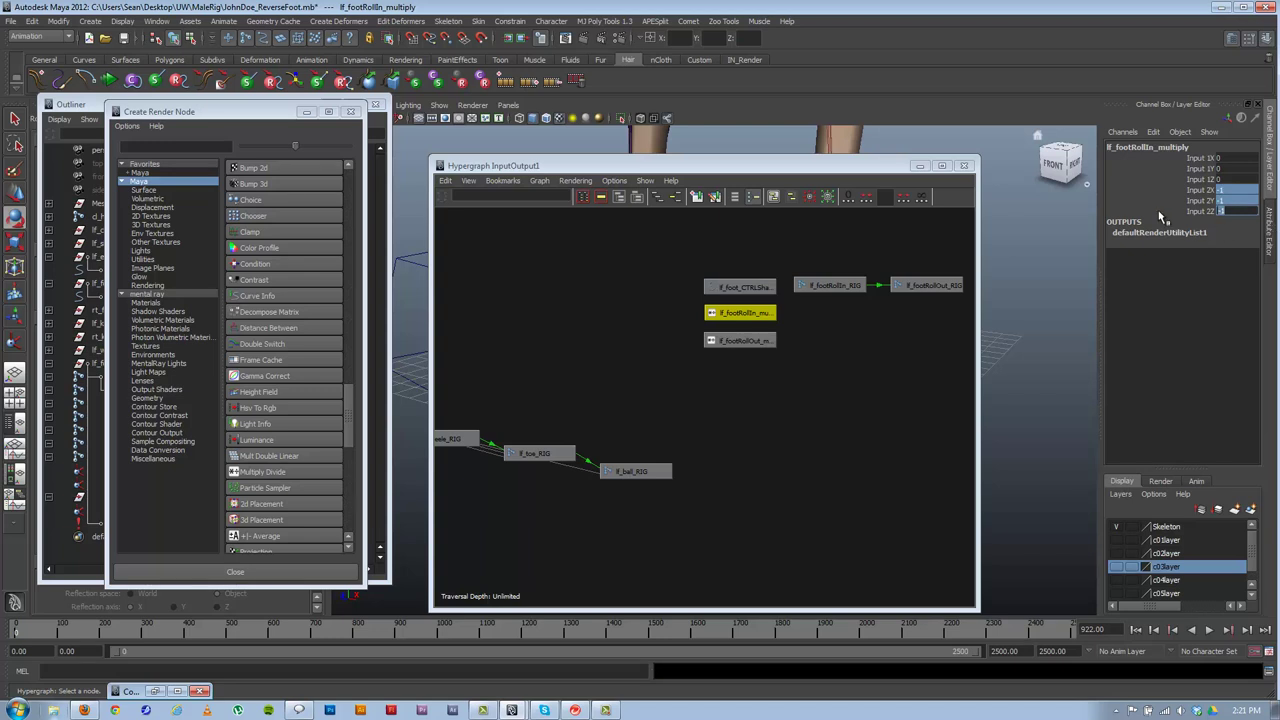
- Set Input 2X, 2Y and 2Z of lf_footRollOut_multiply to -1
{"action": "left_click", "coordinate": [742, 341]}
{"action": "type", "text": "-1"}
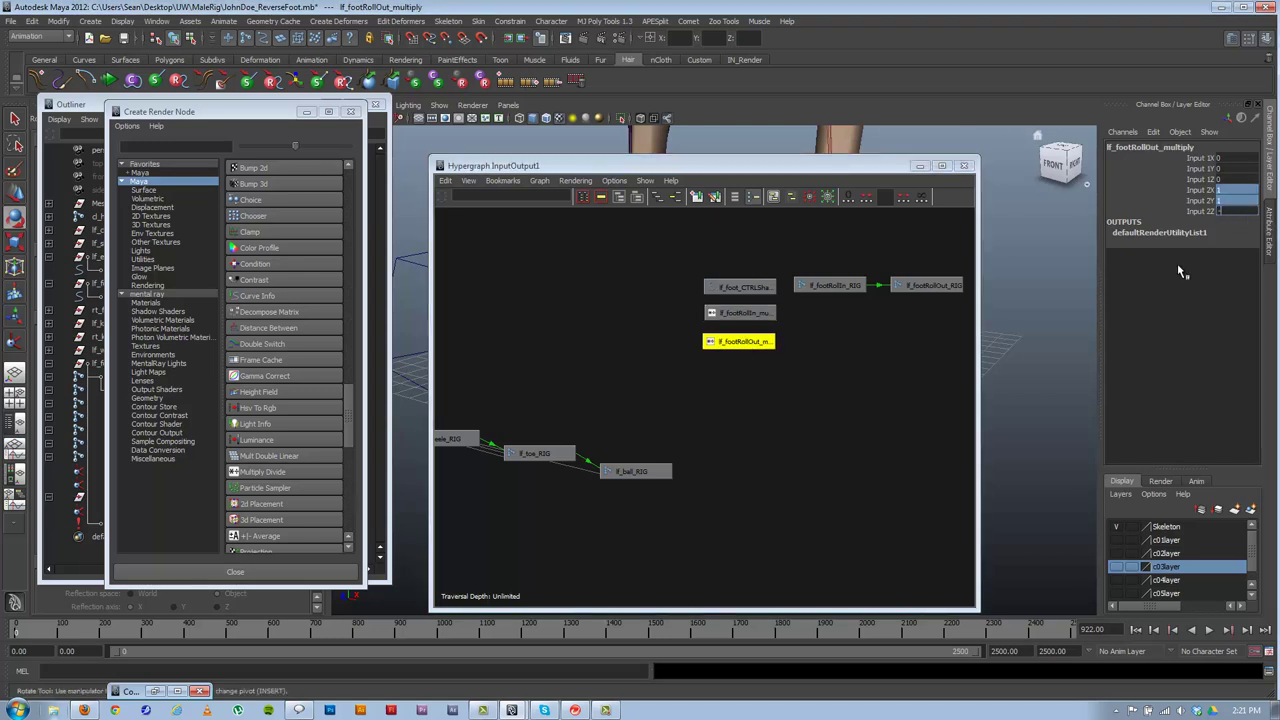
{"action": "key", "text": "Return"}
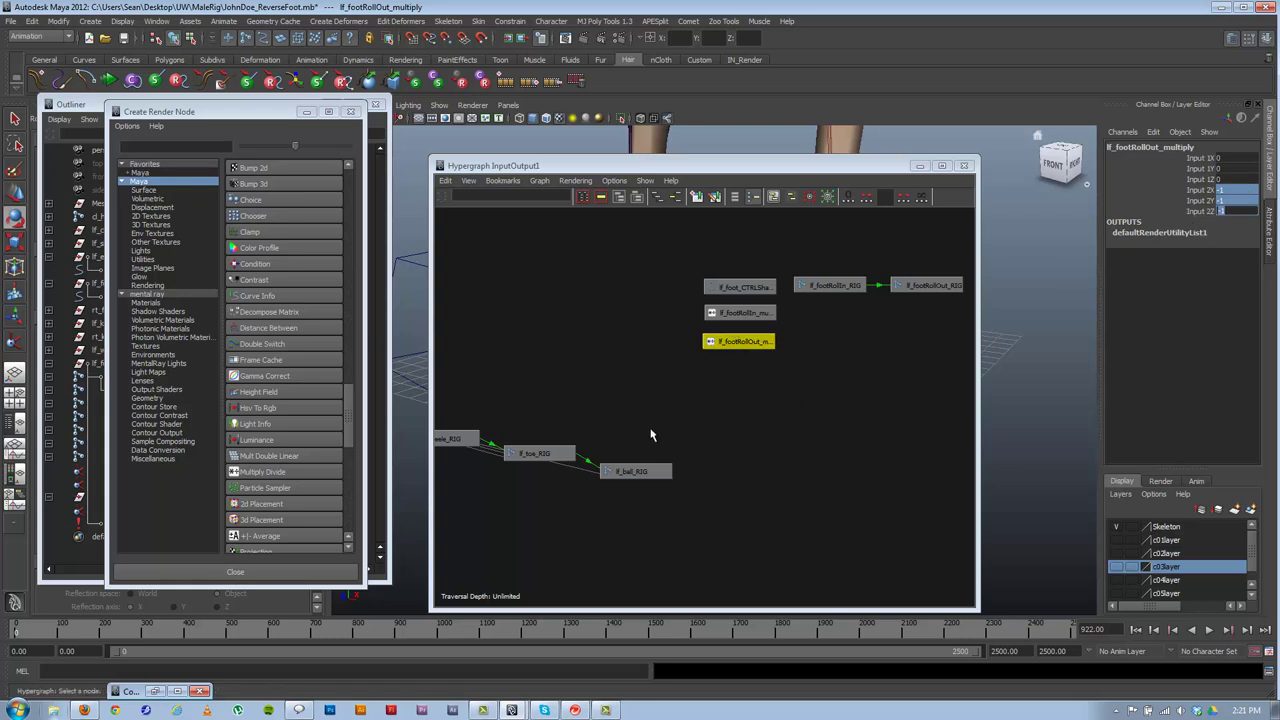
- Replace the Create Render Node window with the Connection Editor, with lf_toeTap_RIG selected in the Hypergraph
{"action": "middle_click_drag", "start_coordinate": [705, 428], "coordinate": [823, 426], "text": "alt"}
{"action": "right_click_drag", "start_coordinate": [823, 426], "coordinate": [649, 421], "text": "alt"}
{"action": "middle_click_drag", "start_coordinate": [708, 414], "coordinate": [723, 354], "text": "alt"}
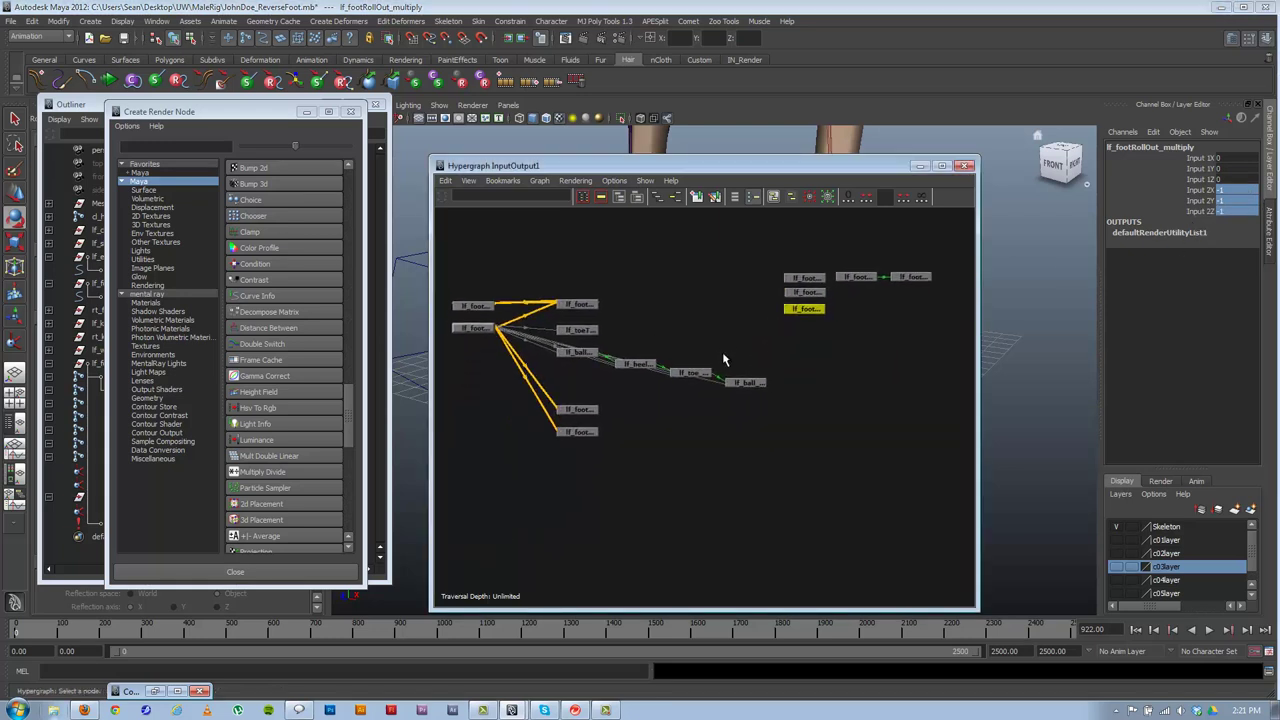
{"action": "right_click_drag", "start_coordinate": [679, 410], "coordinate": [770, 428], "text": "alt"}
{"action": "left_click", "coordinate": [538, 305]}
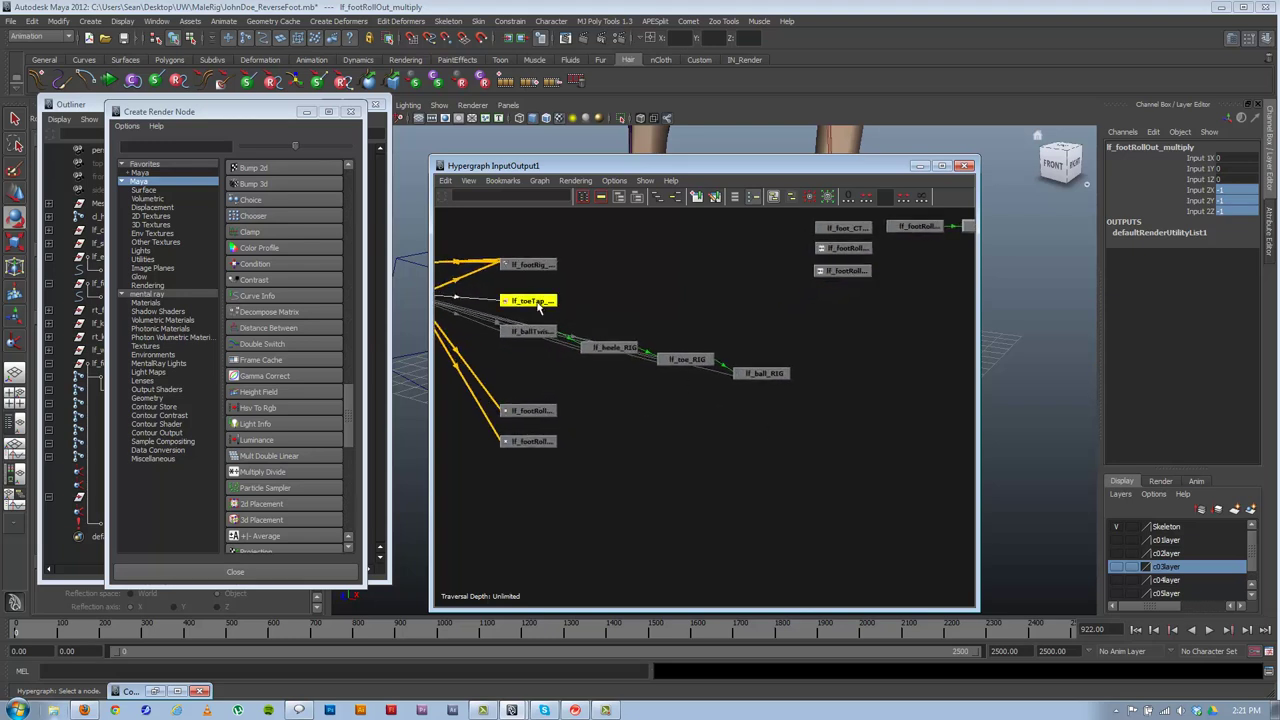
{"action": "left_click", "coordinate": [536, 303]}
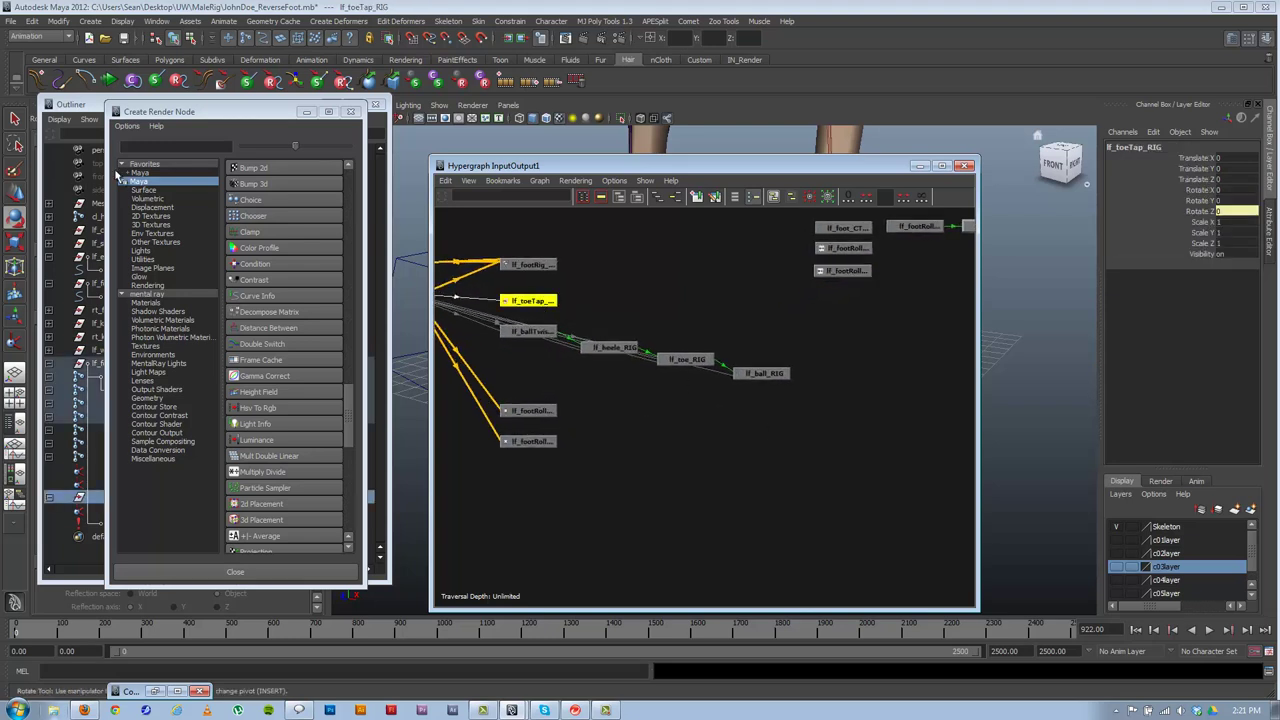
{"action": "left_click", "coordinate": [307, 111]}
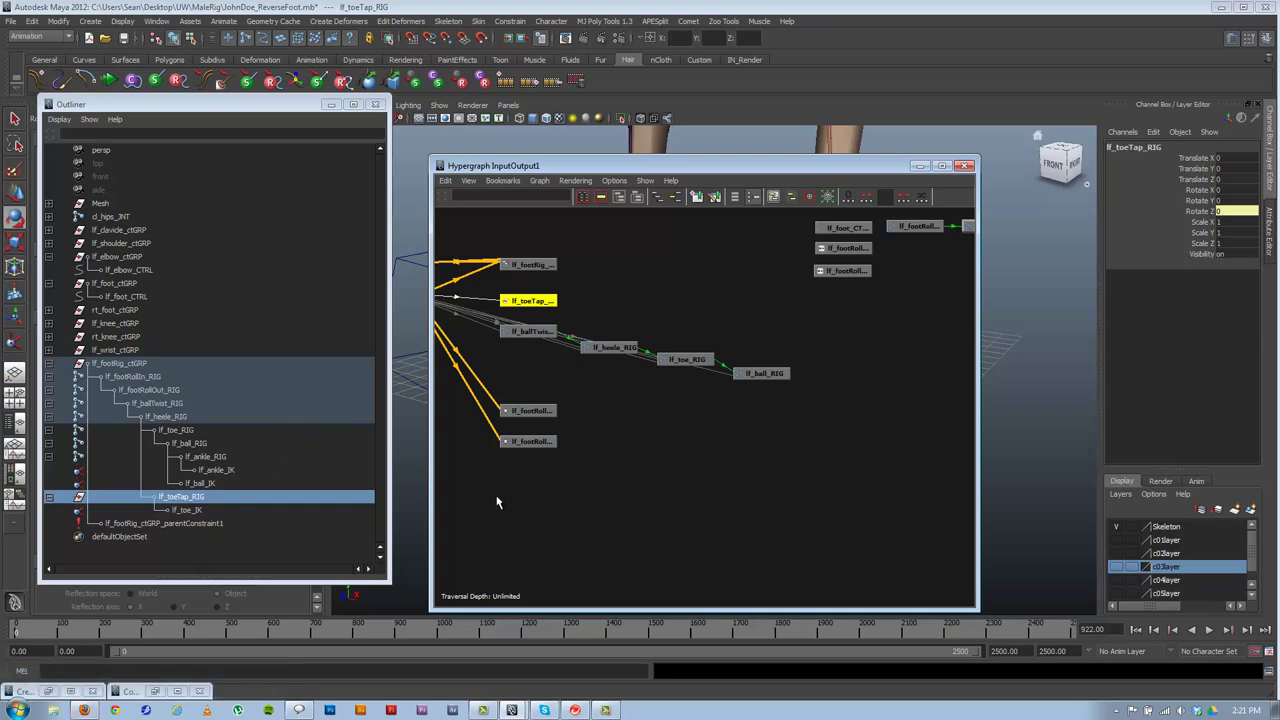
{"action": "left_click", "coordinate": [159, 692]}
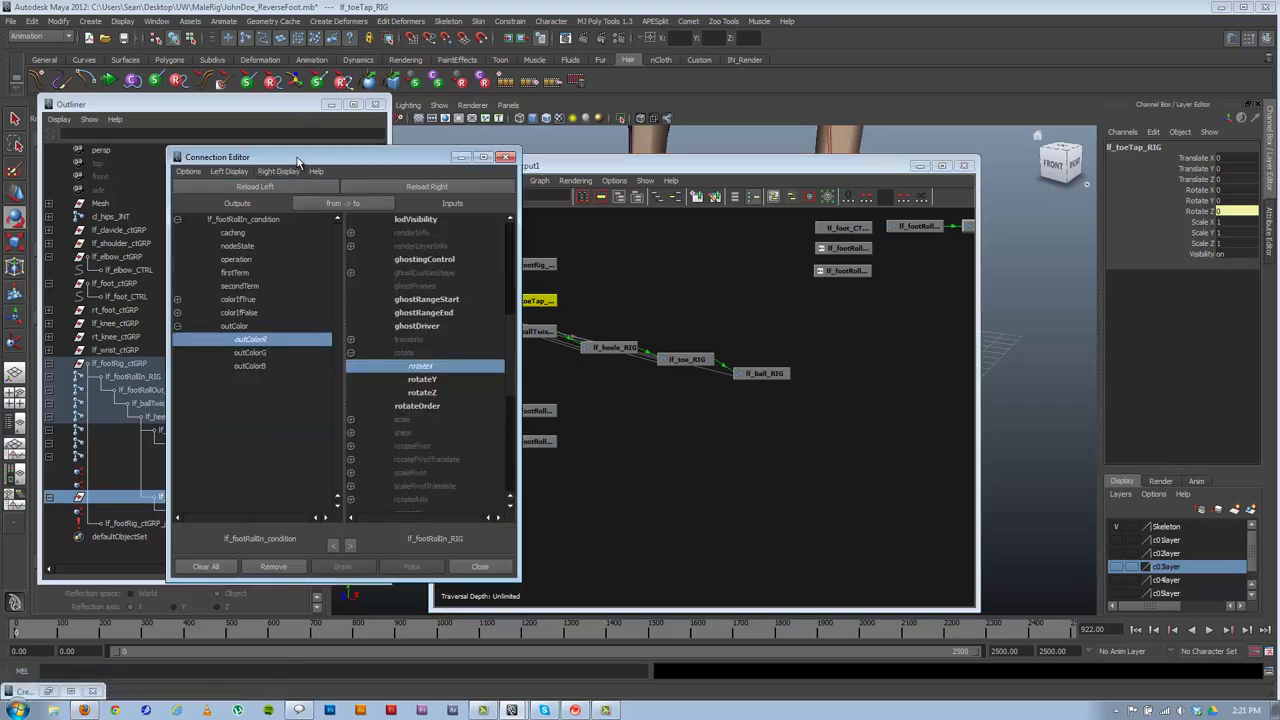
{"action": "left_click_drag", "start_coordinate": [300, 157], "coordinate": [172, 154]}
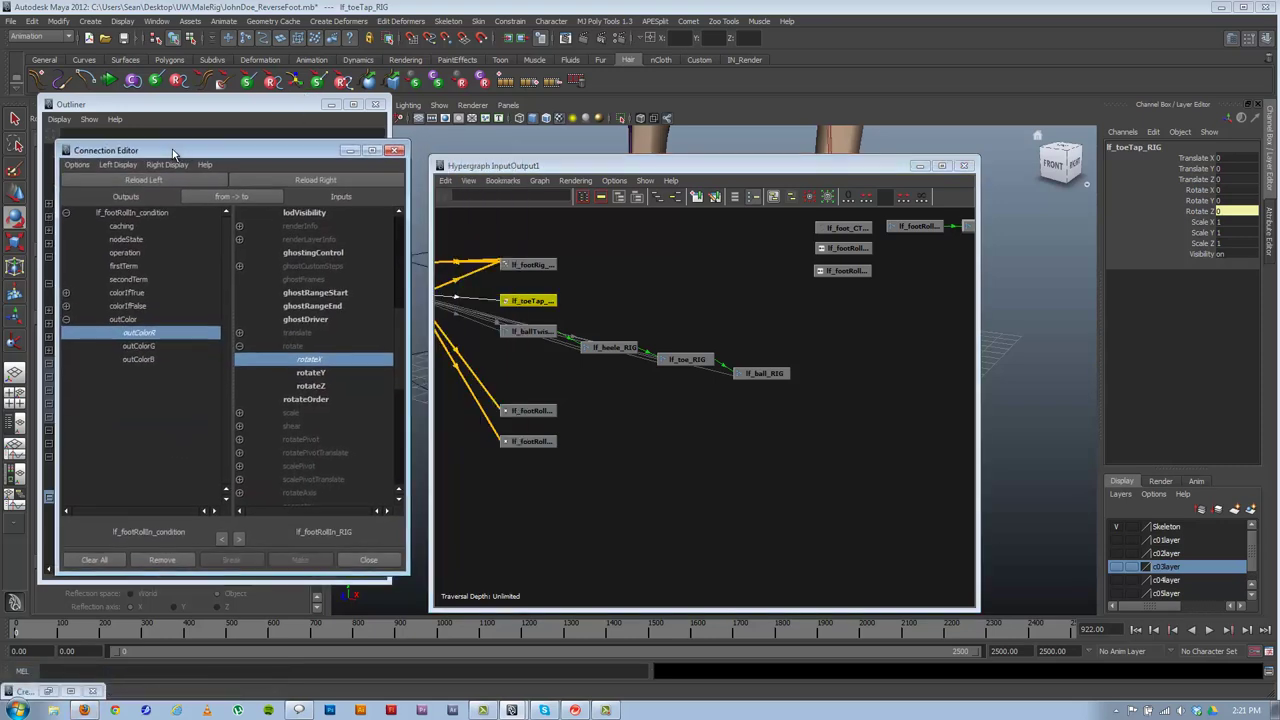
- Load lf_toeTap_RIG as the connection source and lf_footRollIn_multiply as the target, and look through the source attributes
{"action": "left_click", "coordinate": [127, 183]}
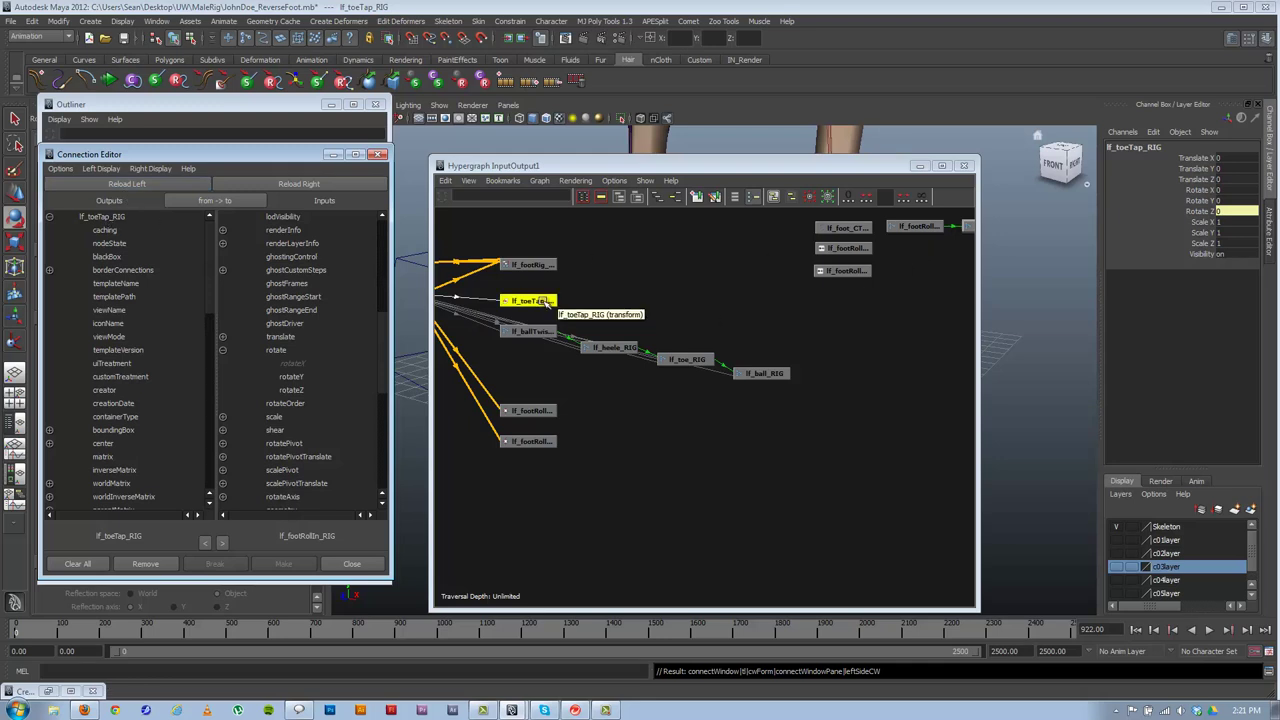
{"action": "middle_click_drag", "start_coordinate": [540, 298], "coordinate": [569, 315], "text": "alt"}
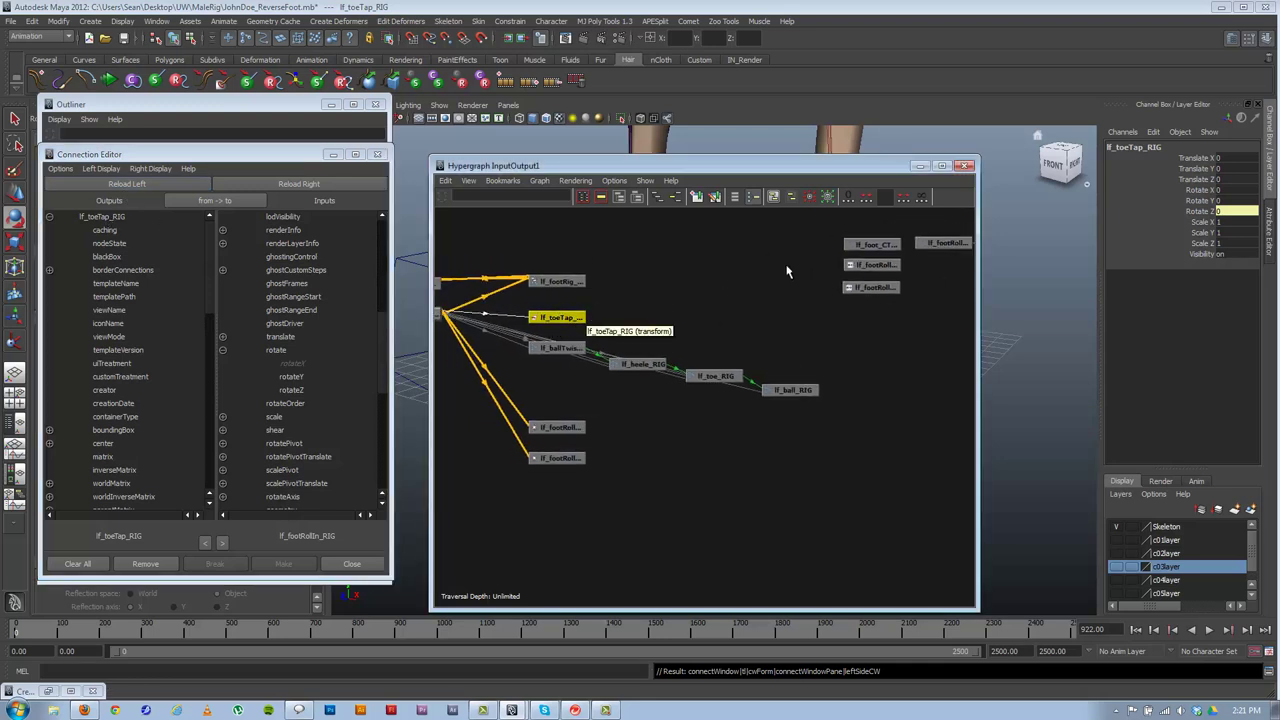
{"action": "left_click", "coordinate": [870, 264]}
{"action": "left_click", "coordinate": [293, 185]}
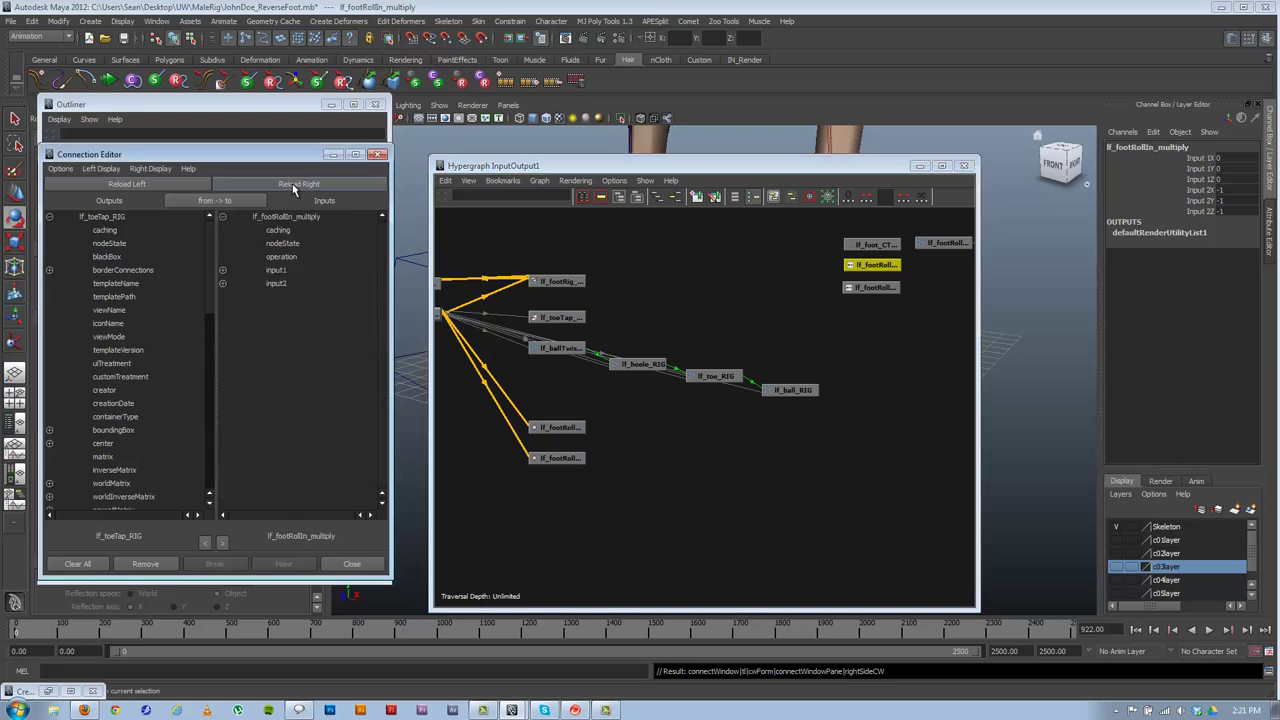
{"action": "scroll", "coordinate": [111, 430], "scroll_direction": "down", "scroll_amount": 10}
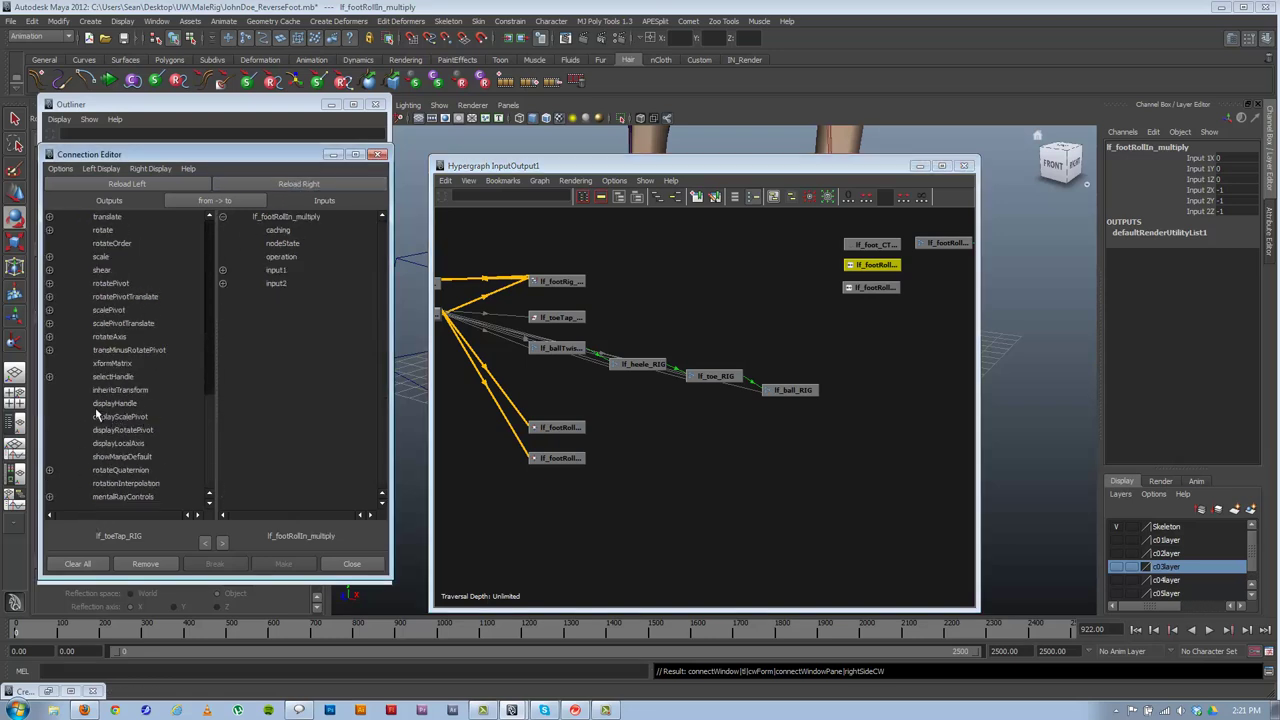
{"action": "scroll", "coordinate": [106, 411], "scroll_direction": "up", "scroll_amount": 3}
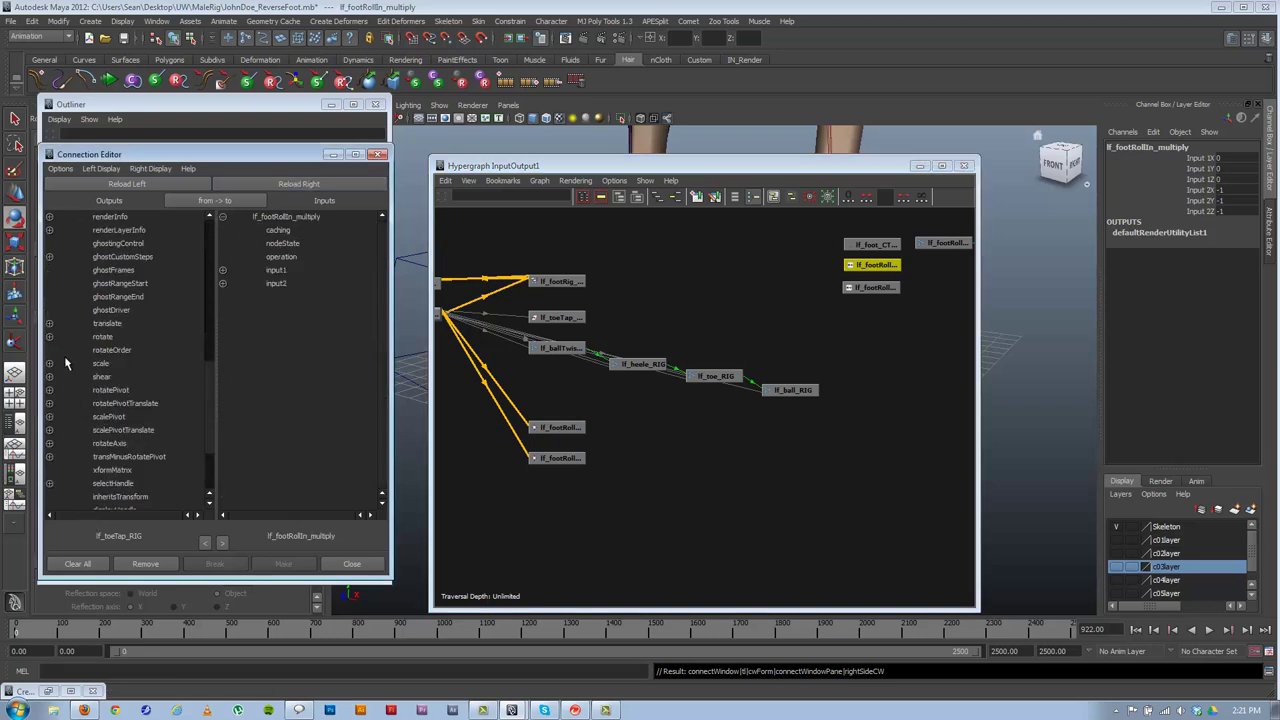
{"action": "scroll", "coordinate": [100, 363], "scroll_direction": "up", "scroll_amount": 15}
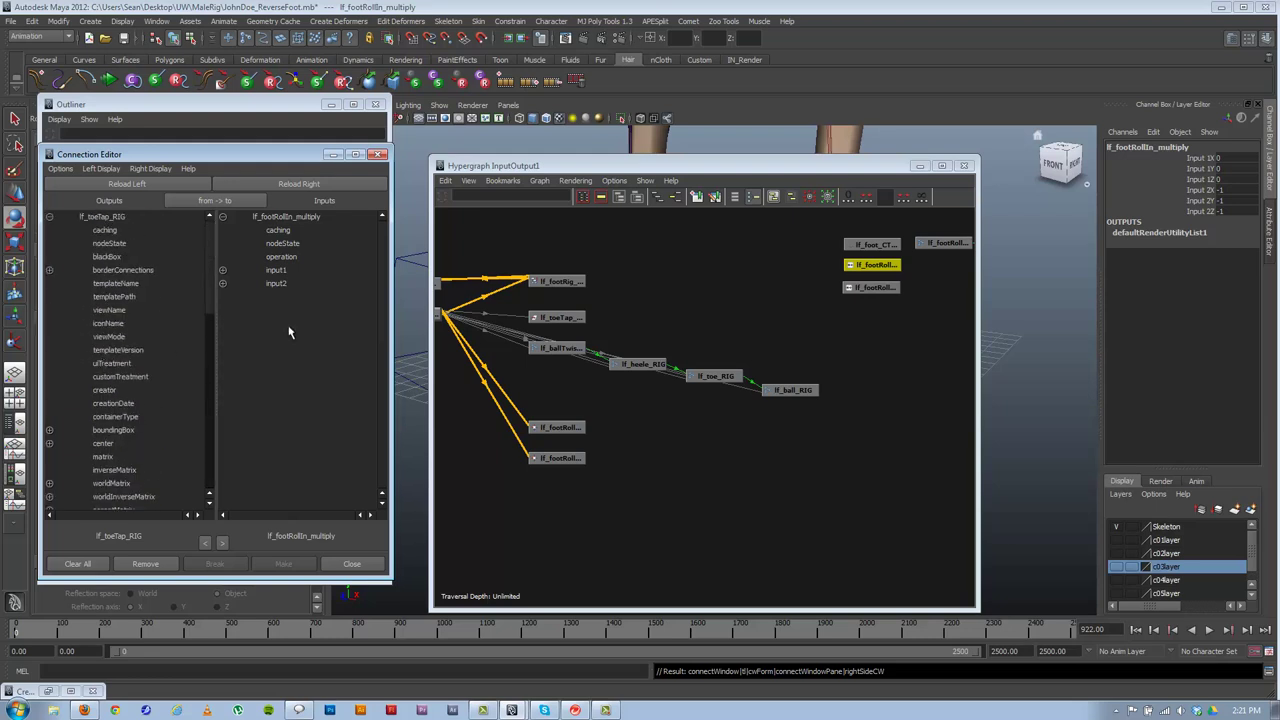
- Load lf_footRollIn_condition as the connection source and lf_footRollIn_multiply as the target
{"action": "left_click", "coordinate": [560, 317]}
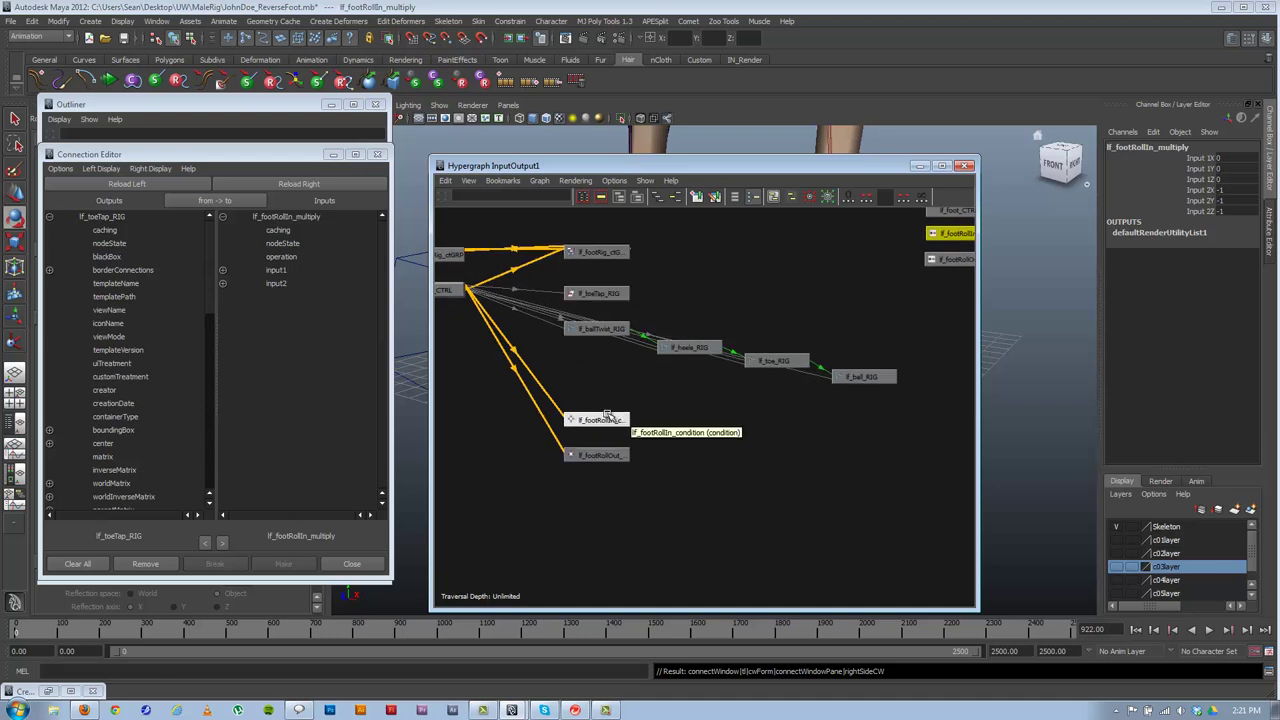
{"action": "left_click", "coordinate": [603, 420]}
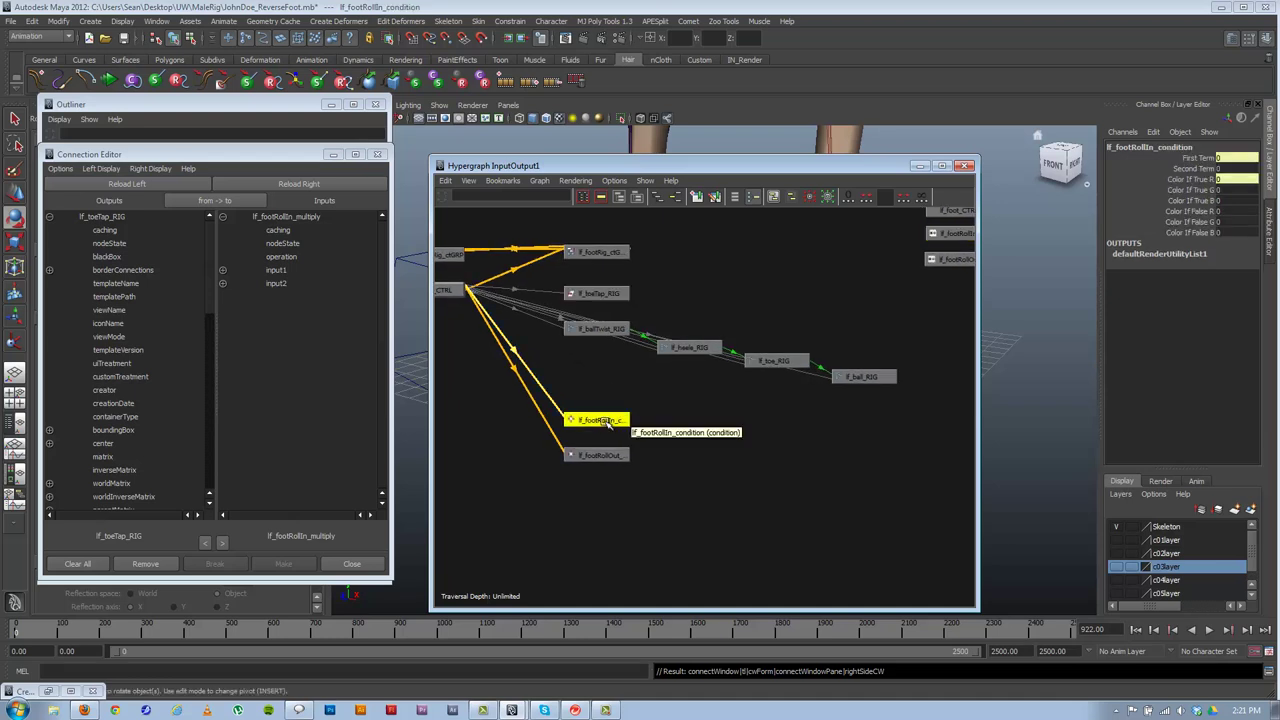
{"action": "left_click", "coordinate": [137, 186]}
{"action": "middle_click_drag", "start_coordinate": [759, 318], "coordinate": [723, 329], "text": "alt"}
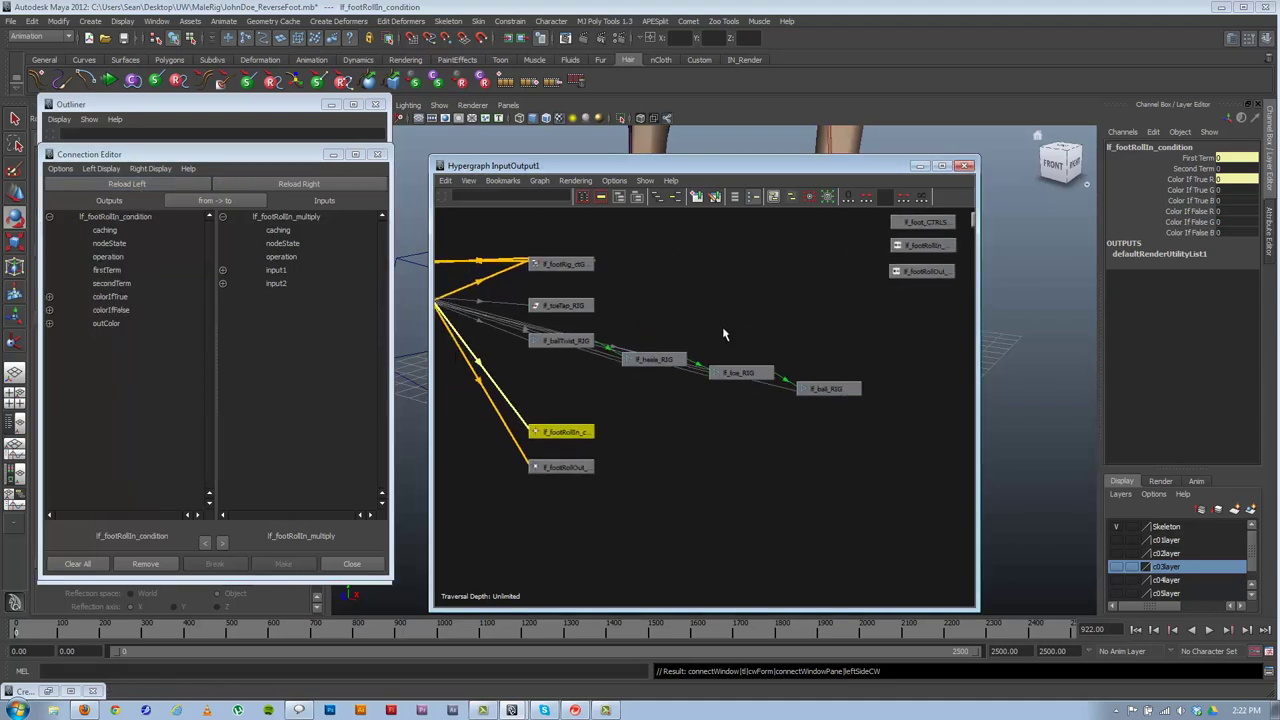
{"action": "left_click", "coordinate": [922, 245]}
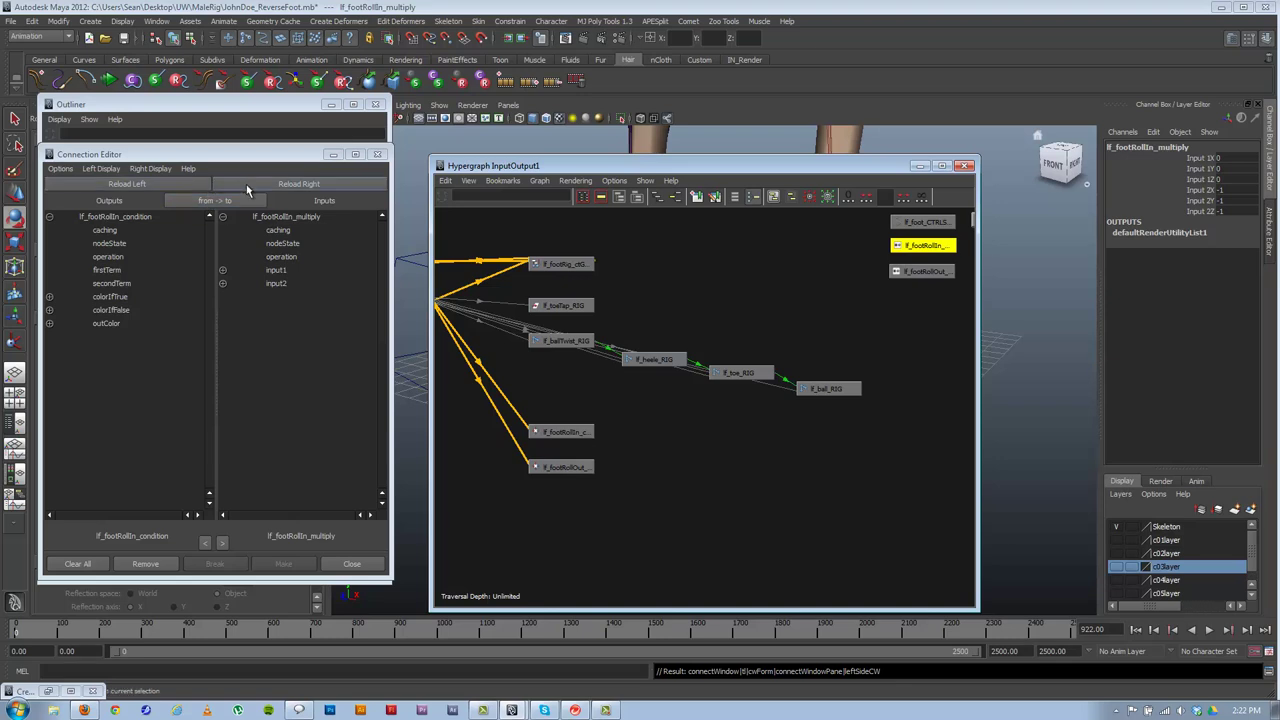
{"action": "left_click", "coordinate": [246, 186]}
- Connect outColorR of lf_footRollIn_condition to input1X of lf_footRollIn_multiply
{"action": "left_click", "coordinate": [49, 323]}
{"action": "left_click", "coordinate": [120, 336]}
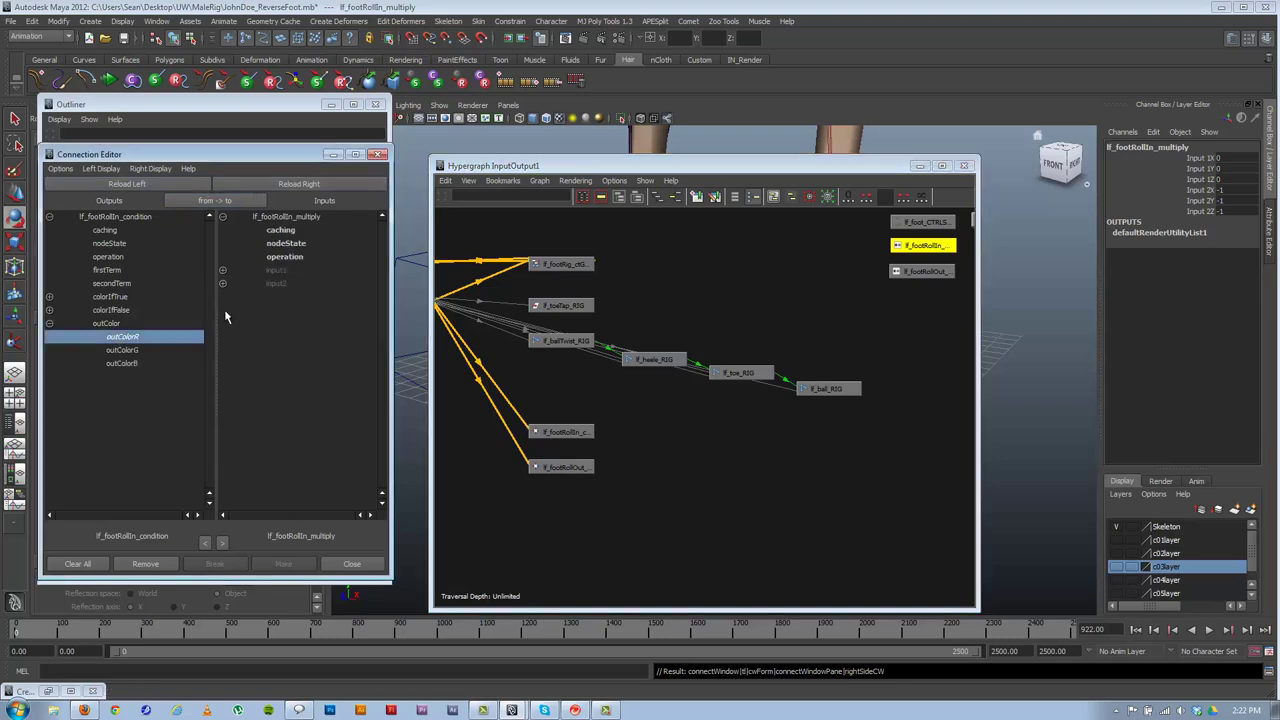
{"action": "left_click", "coordinate": [222, 270]}
{"action": "left_click", "coordinate": [293, 284]}
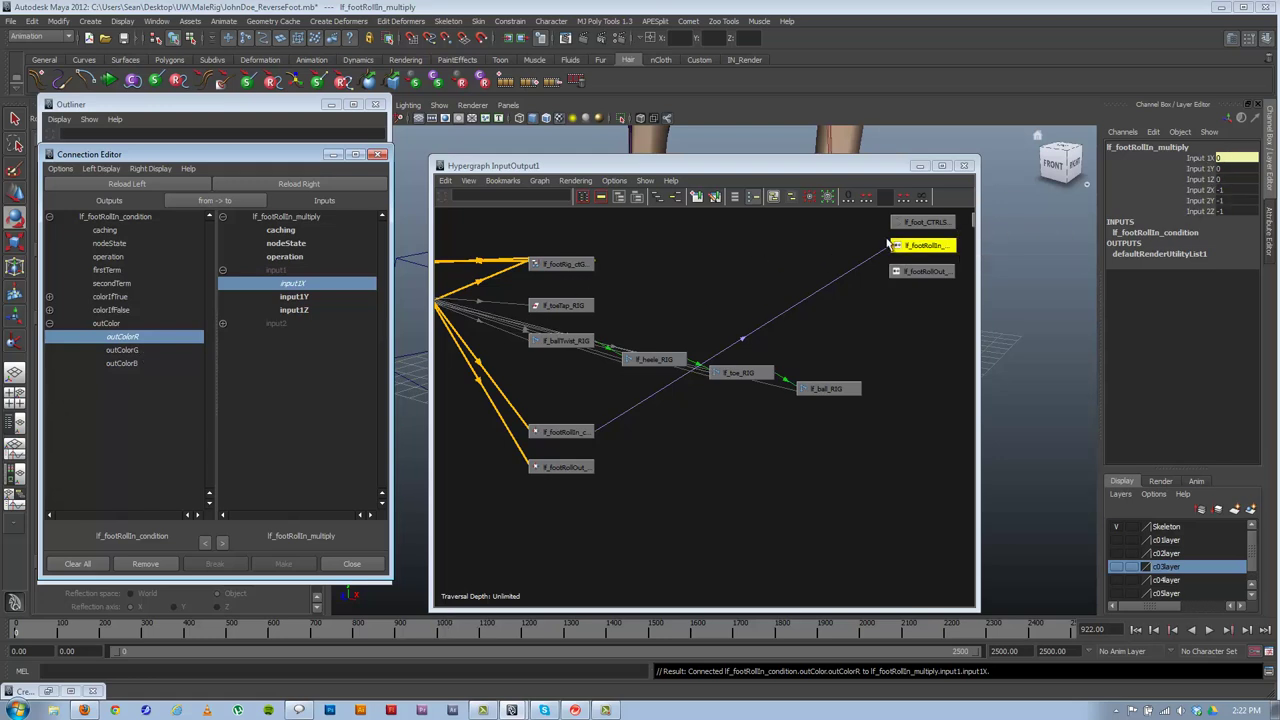
- Load lf_footRollIn_multiply as the connection source and the lf_footRollIn_RIG joint as the target
{"action": "left_click", "coordinate": [126, 185]}
{"action": "left_click_drag", "start_coordinate": [519, 165], "coordinate": [865, 145]}
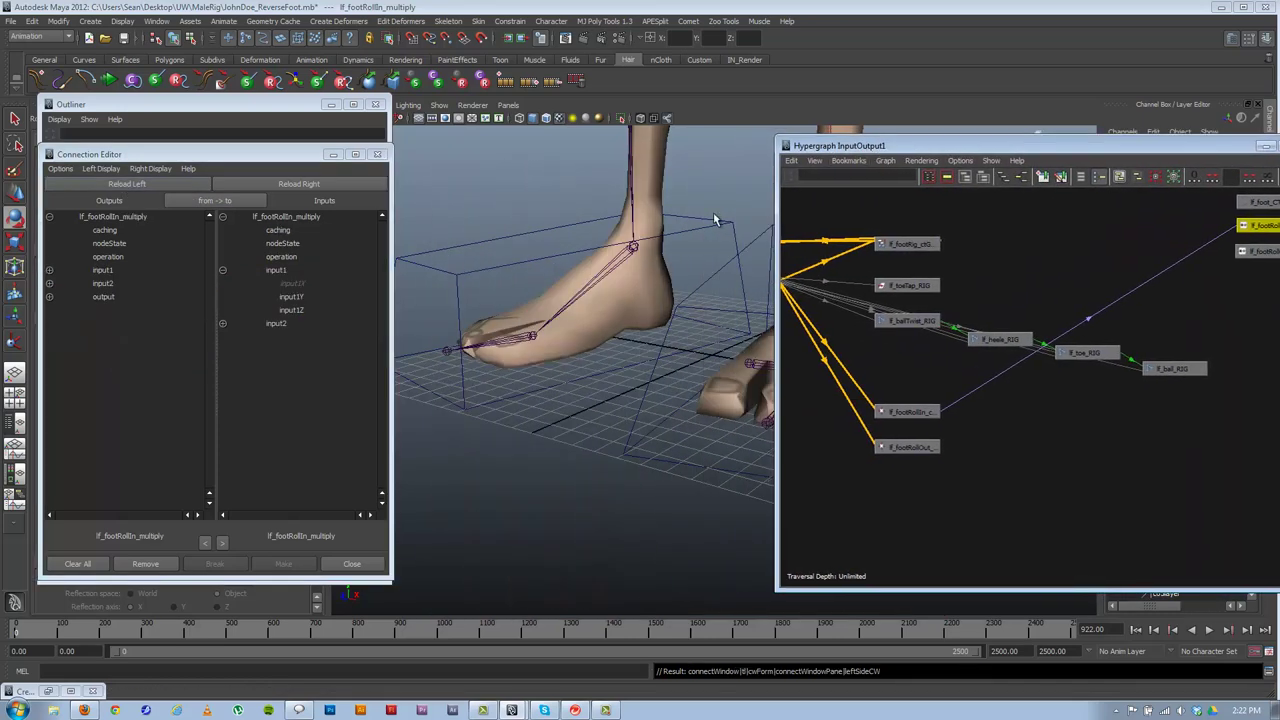
{"action": "left_click_drag", "start_coordinate": [714, 220], "coordinate": [718, 380], "text": "alt"}
{"action": "left_click", "coordinate": [751, 350]}
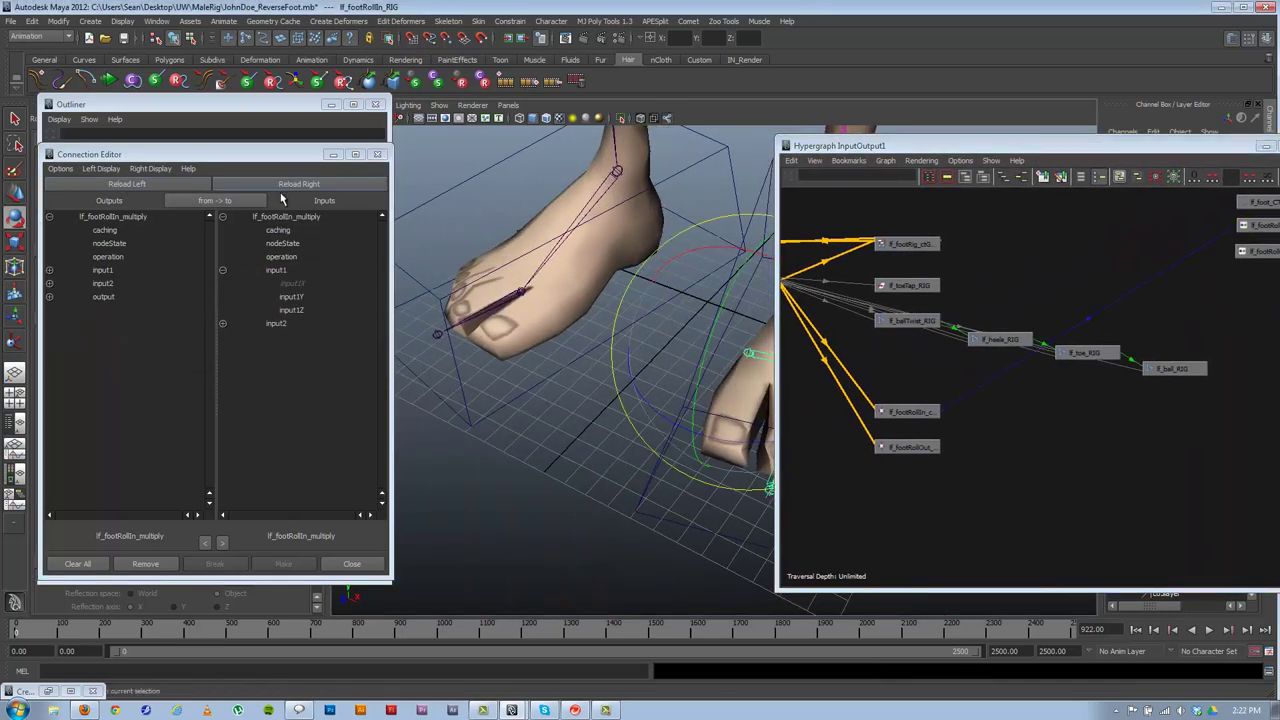
{"action": "left_click", "coordinate": [299, 184]}
- Connect outputX of lf_footRollIn_multiply to rotateX of lf_footRollIn_RIG
{"action": "left_click", "coordinate": [49, 297]}
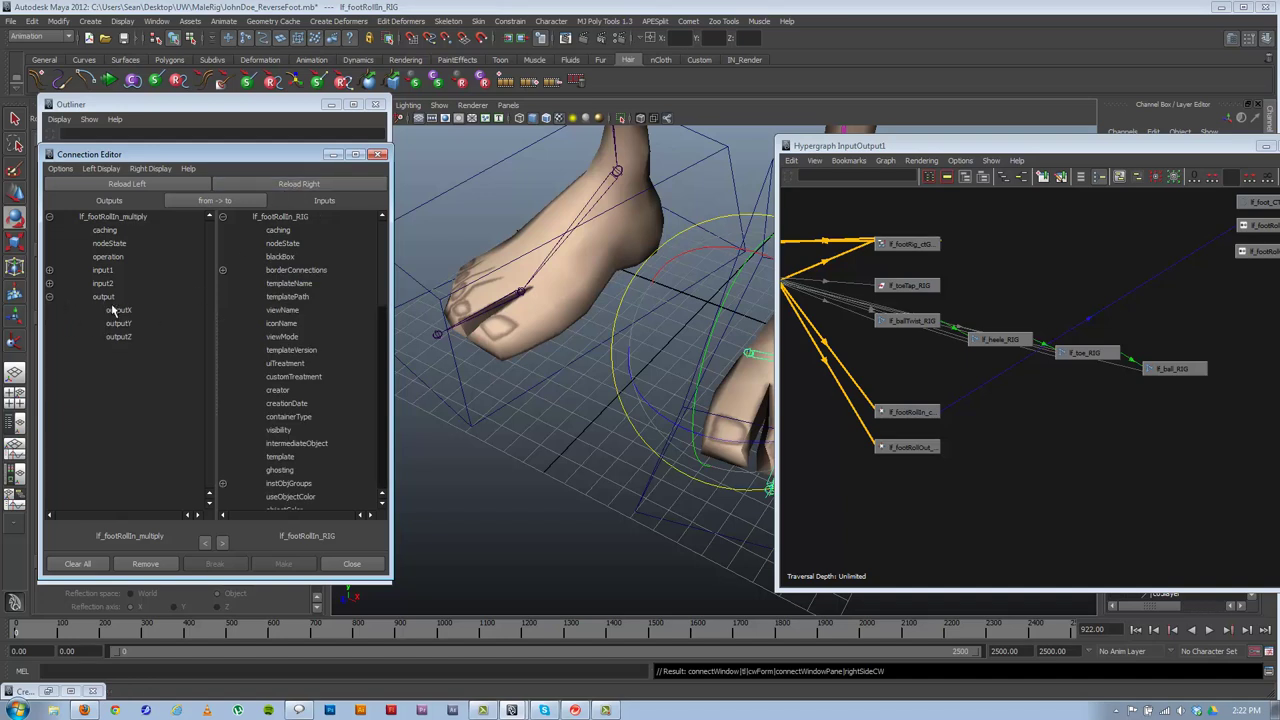
{"action": "left_click", "coordinate": [120, 310]}
{"action": "scroll", "coordinate": [251, 364], "scroll_direction": "down", "scroll_amount": 5}
{"action": "scroll", "coordinate": [246, 380], "scroll_direction": "down", "scroll_amount": 3}
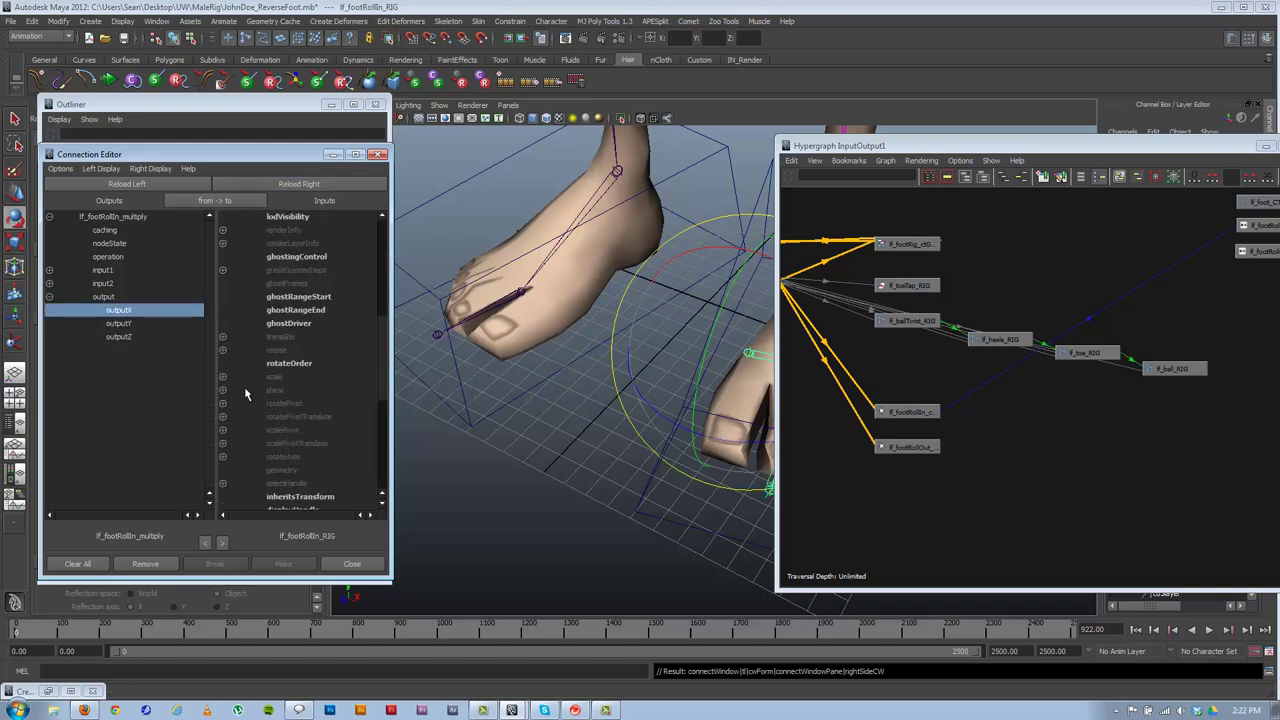
{"action": "left_click", "coordinate": [223, 349]}
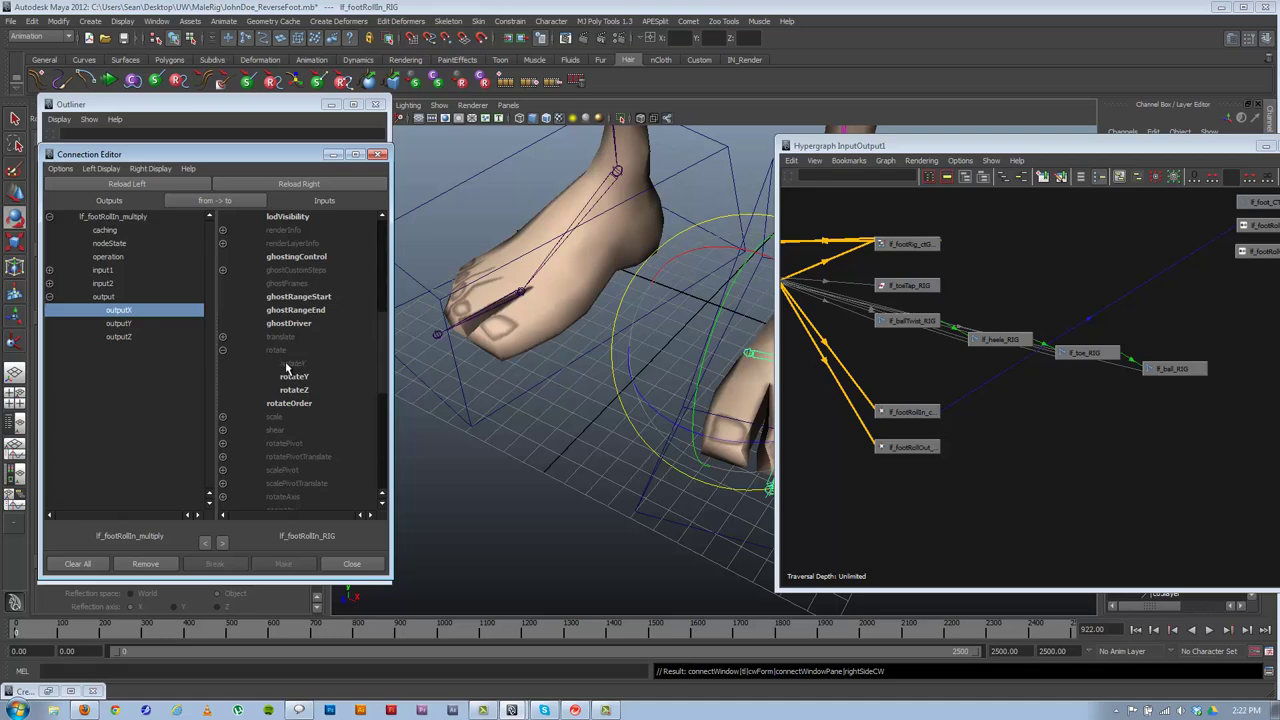
{"action": "left_click", "coordinate": [290, 363]}
- Load lf_footRollOut_condition as the connection source and lf_footRollOut_multiply as the target
{"action": "left_click_drag", "start_coordinate": [919, 147], "coordinate": [738, 127]}
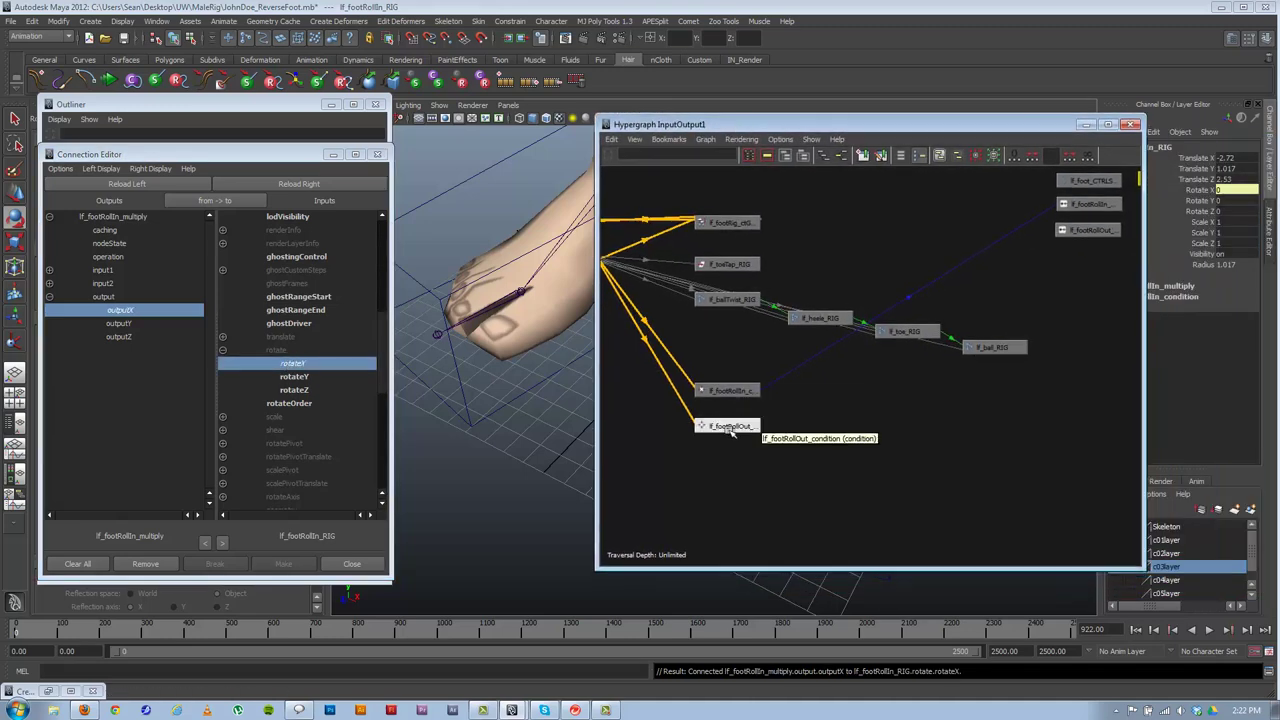
{"action": "left_click", "coordinate": [722, 431]}
{"action": "left_click", "coordinate": [124, 186]}
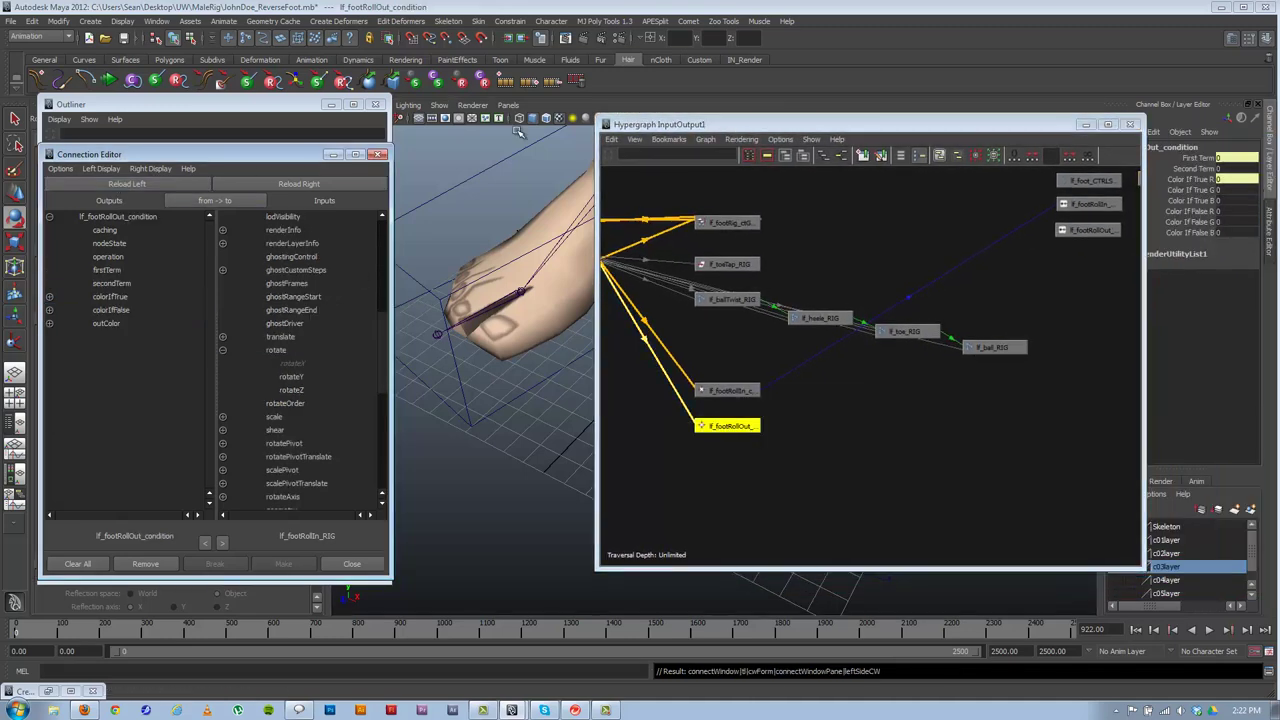
{"action": "left_click", "coordinate": [1085, 230]}
{"action": "left_click", "coordinate": [312, 185]}
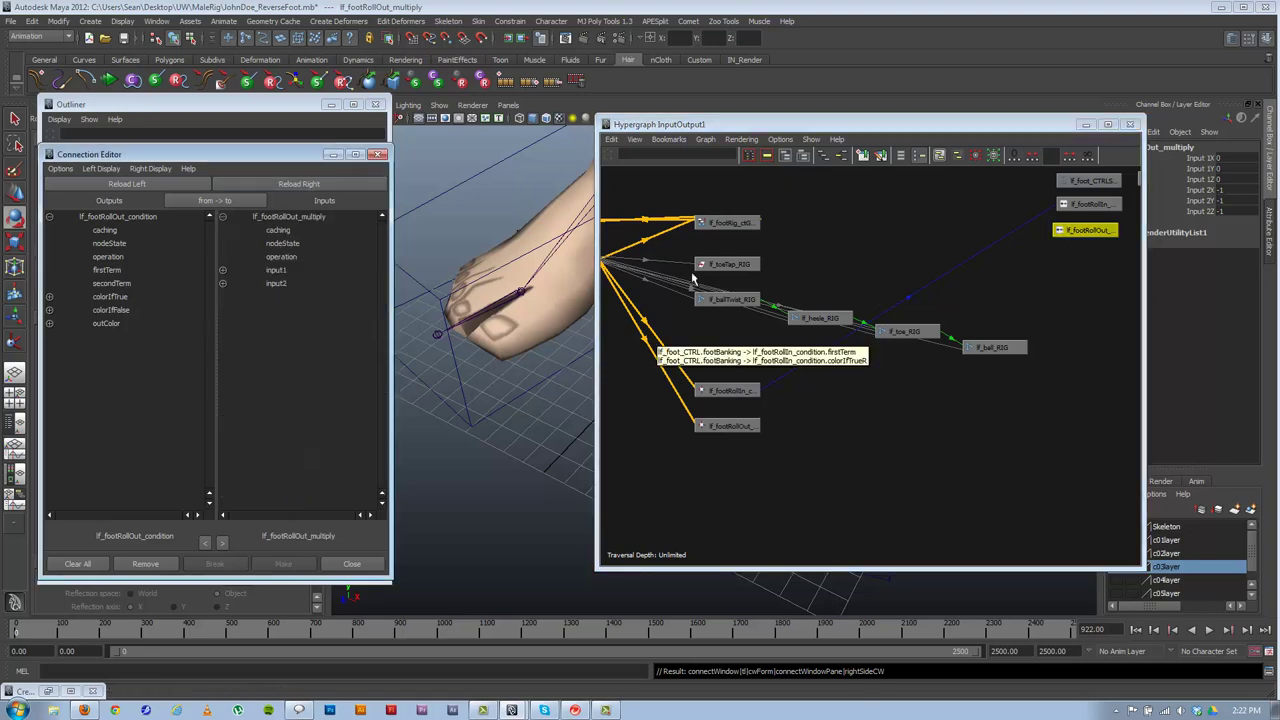
{"action": "left_click", "coordinate": [648, 330]}
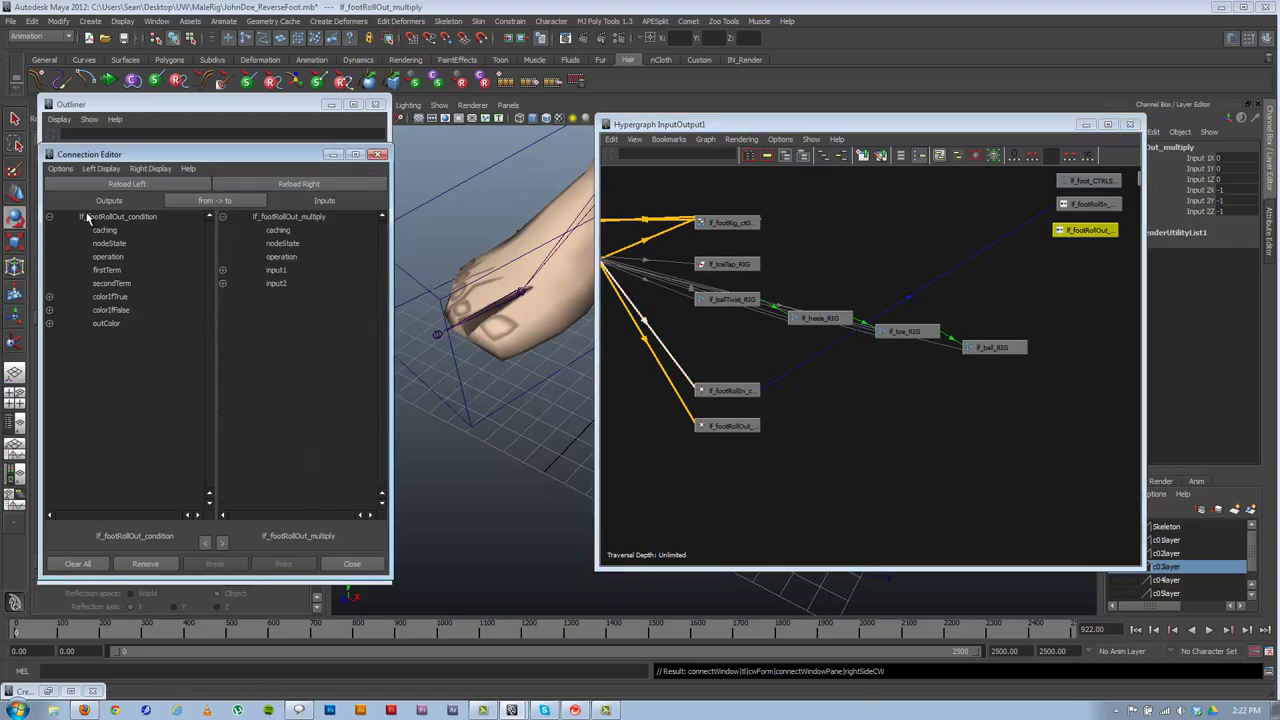
- Connect outColorR of lf_footRollOut_condition to input1X of lf_footRollOut_multiply
{"action": "left_click", "coordinate": [49, 324]}
{"action": "left_click", "coordinate": [110, 337]}
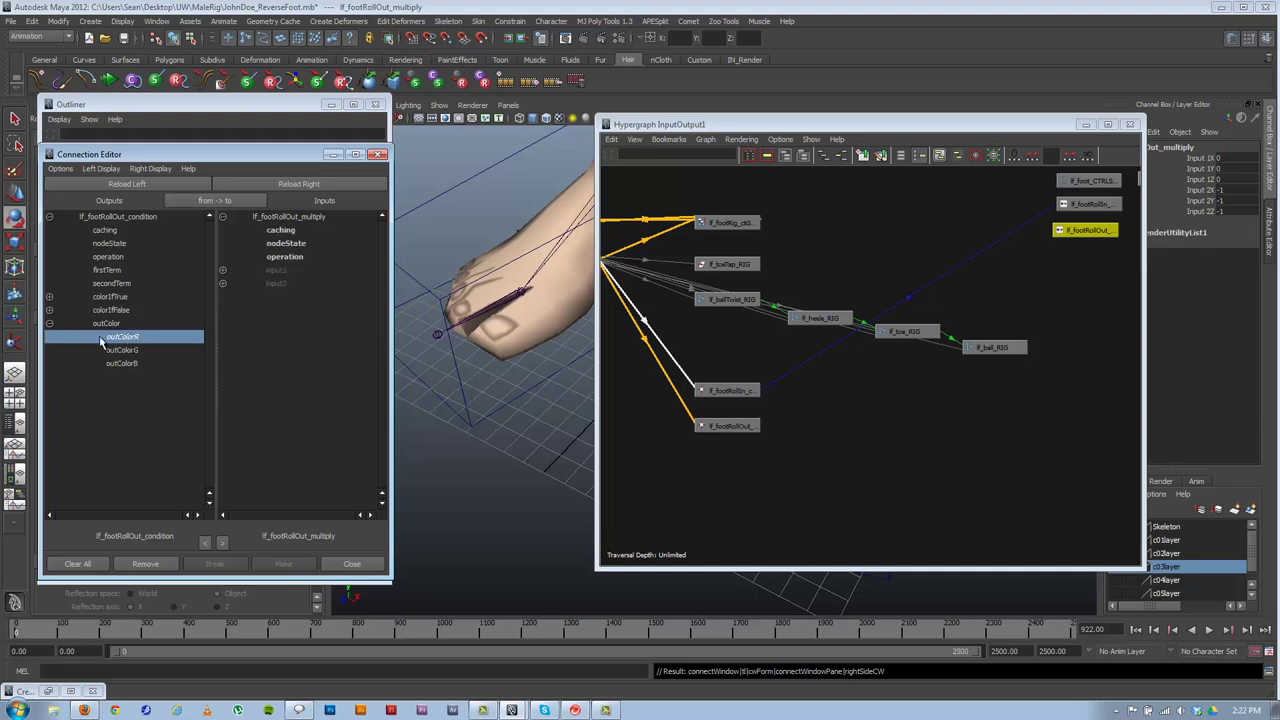
{"action": "left_click", "coordinate": [223, 271]}
{"action": "left_click", "coordinate": [294, 284]}
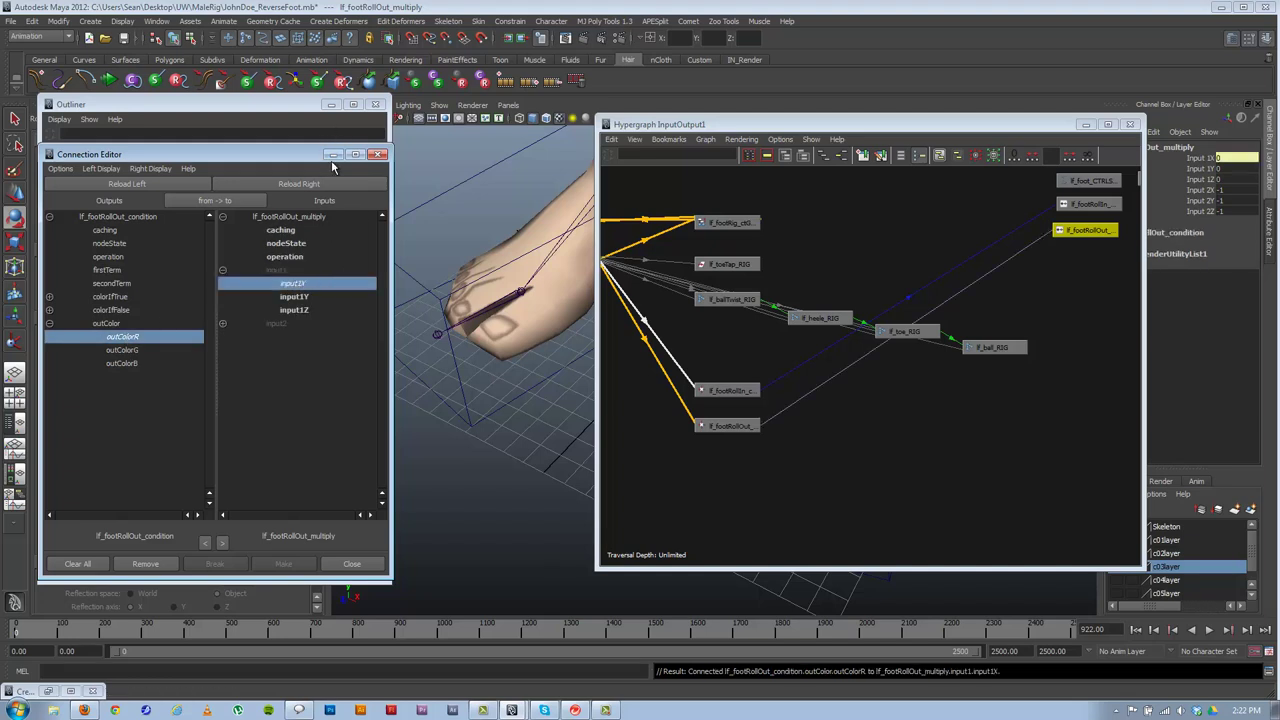
- Load lf_footRollOut_multiply as the connection source and the lf_footRollOut_RIG joint as the target
{"action": "left_click", "coordinate": [1110, 232]}
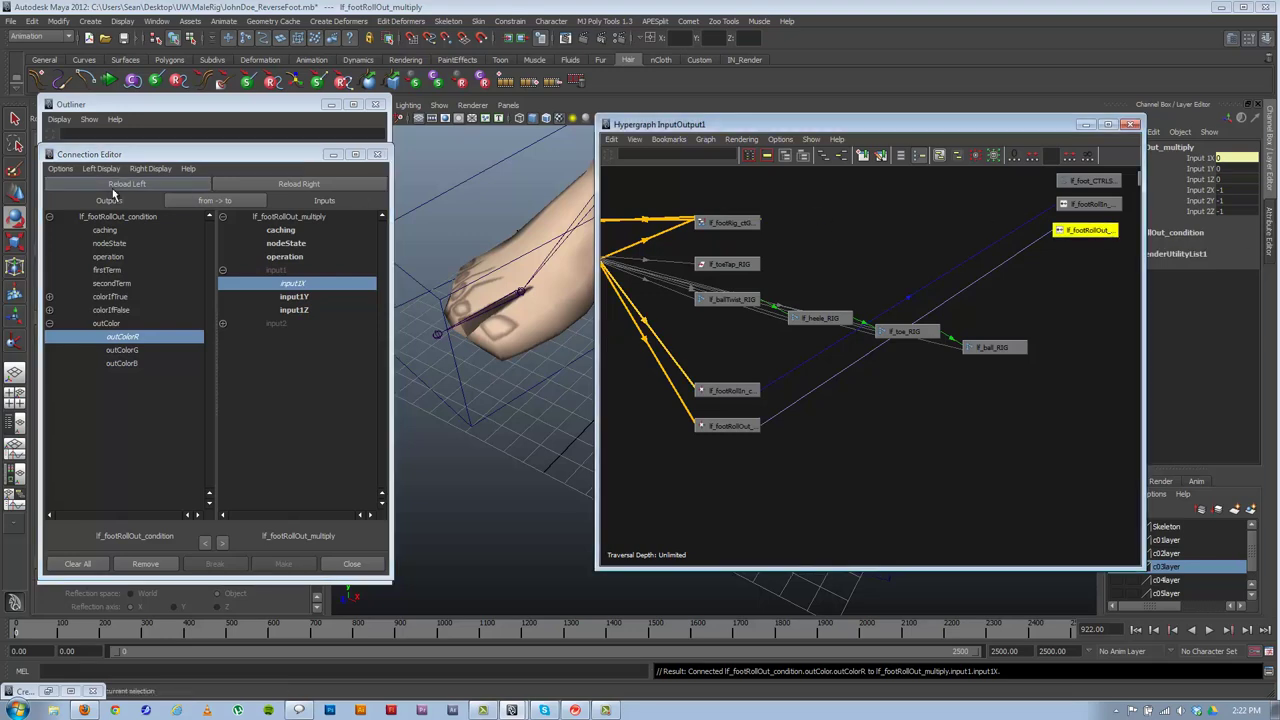
{"action": "left_click", "coordinate": [114, 188]}
{"action": "left_click_drag", "start_coordinate": [655, 127], "coordinate": [1028, 163]}
{"action": "left_click", "coordinate": [838, 370]}
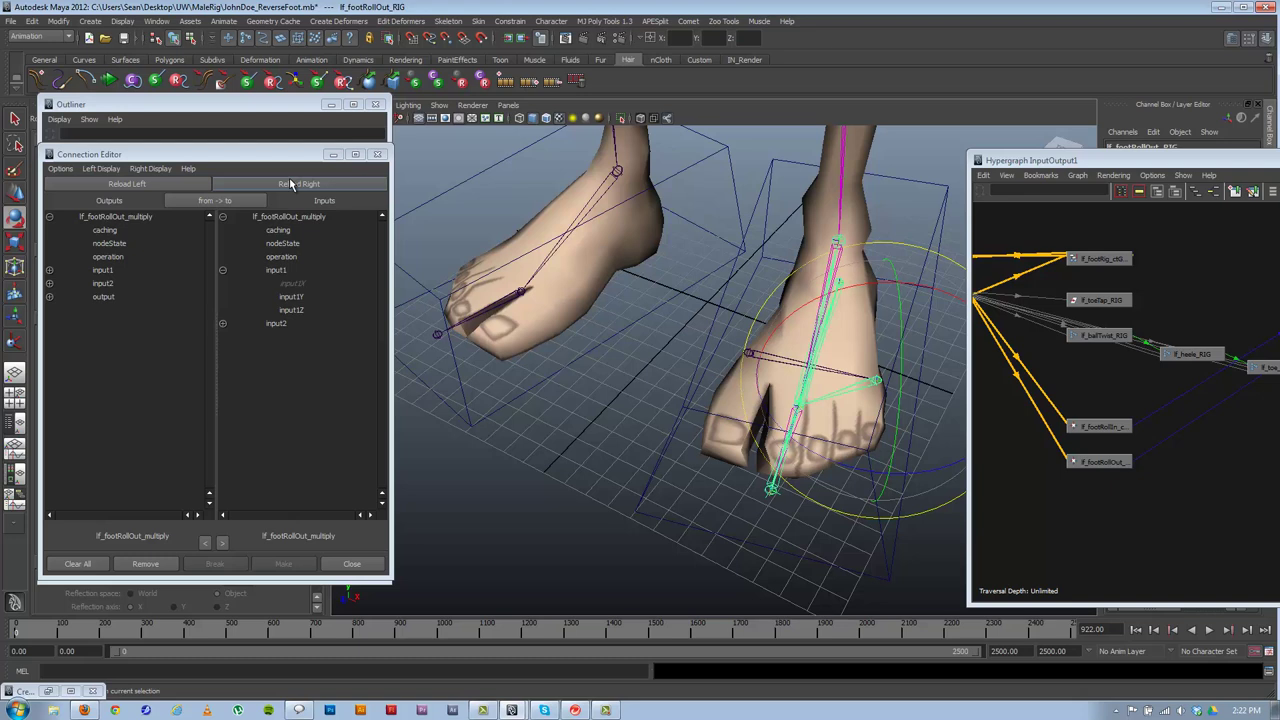
- Connect outputX of lf_footRollOut_multiply to rotateX of lf_footRollOut_RIG and minimize the Hypergraph
{"action": "left_click", "coordinate": [49, 297]}
{"action": "left_click", "coordinate": [118, 310]}
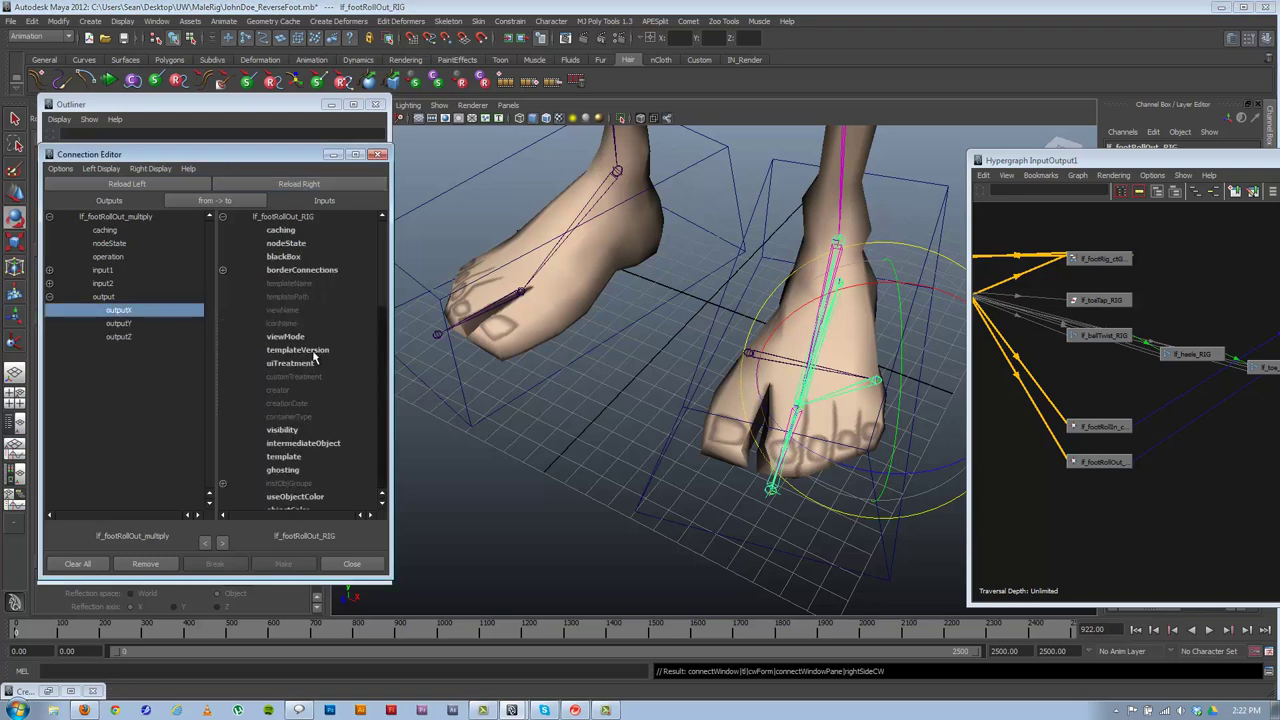
{"action": "scroll", "coordinate": [305, 355], "scroll_direction": "down", "scroll_amount": 8}
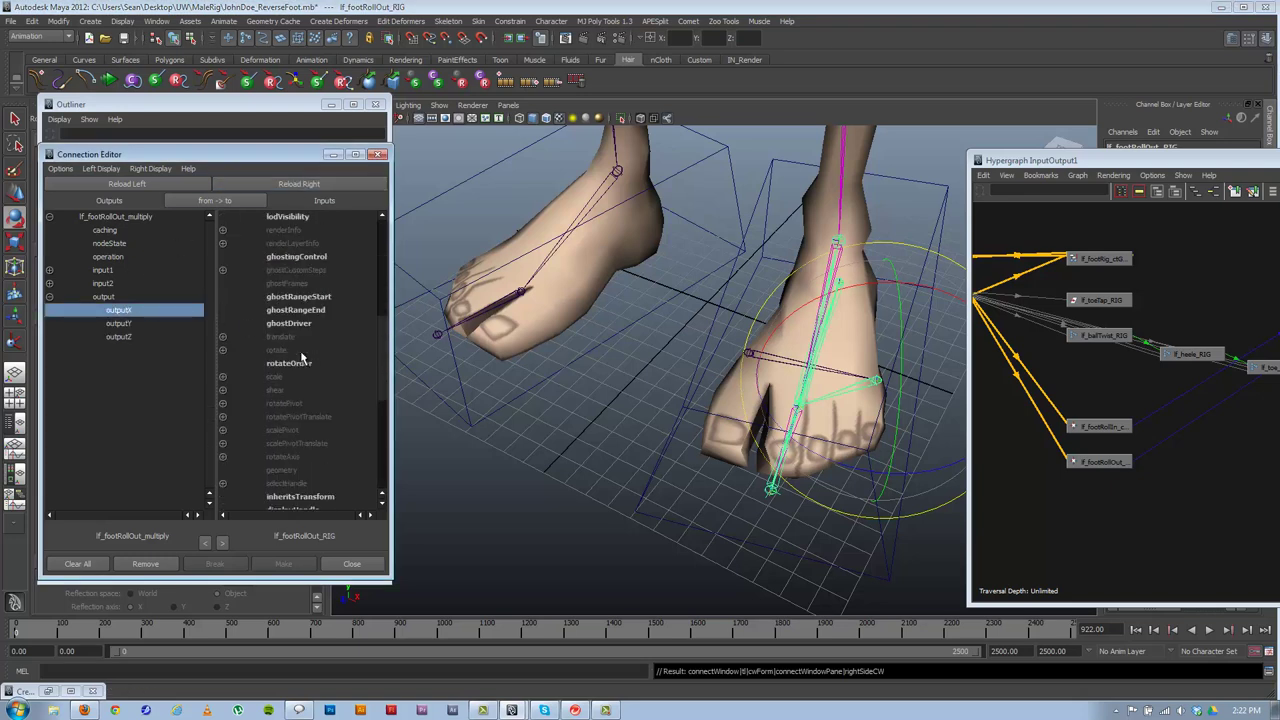
{"action": "left_click", "coordinate": [223, 350]}
{"action": "left_click", "coordinate": [291, 364]}
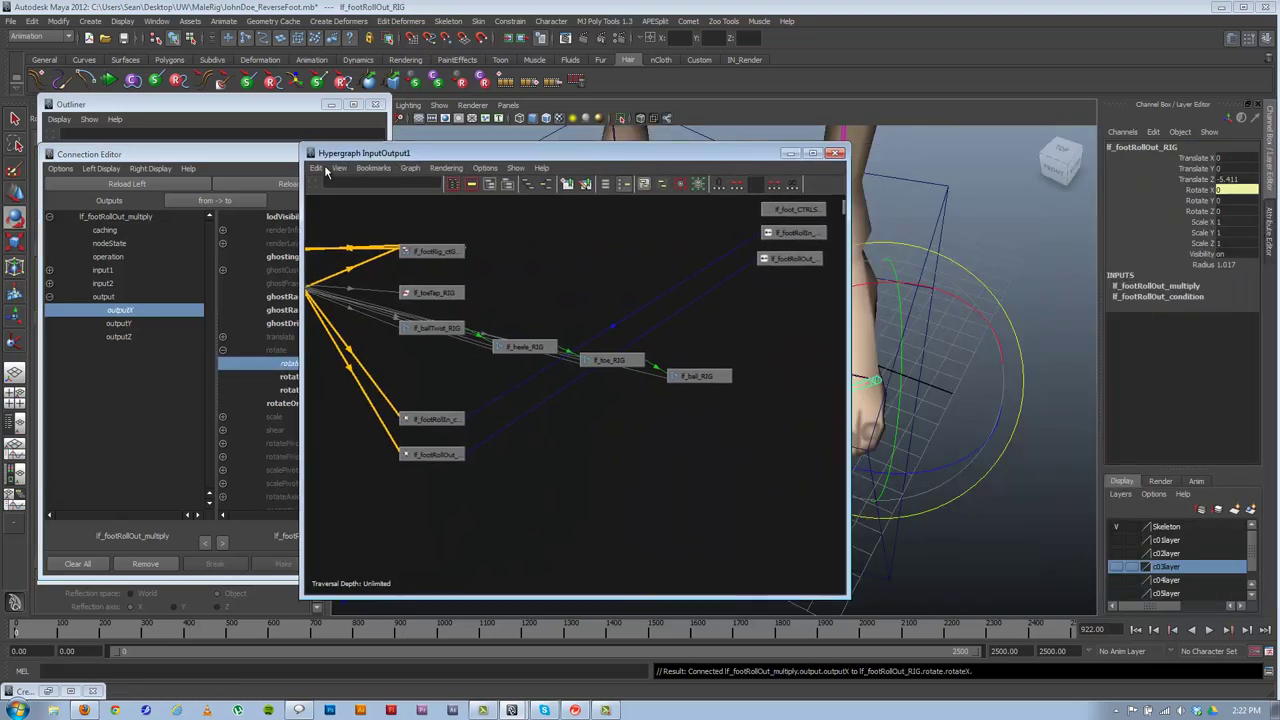
{"action": "left_click_drag", "start_coordinate": [769, 80], "coordinate": [675, 176]}
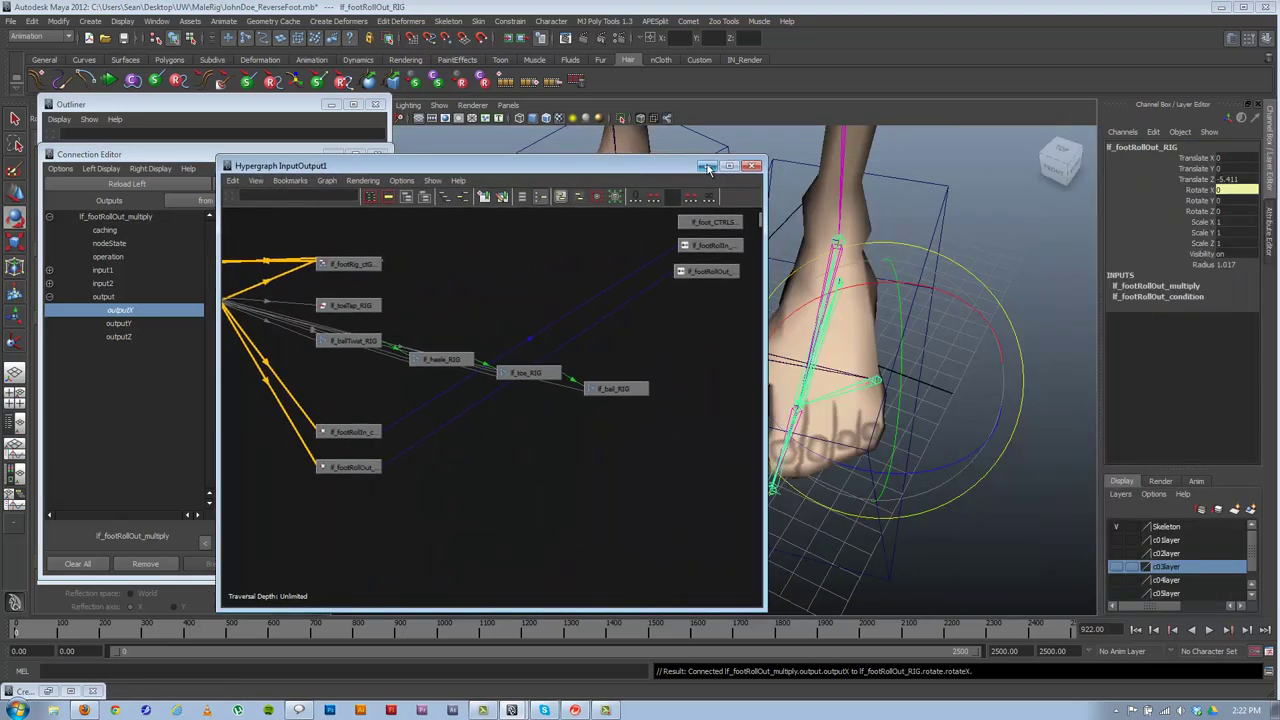
{"action": "left_click", "coordinate": [707, 166]}
- Test the banking by scrubbing Foot Banking on lf_foot_CTRL, and undo the change
{"action": "left_click_drag", "start_coordinate": [969, 192], "coordinate": [925, 222]}
{"action": "left_click_drag", "start_coordinate": [925, 222], "coordinate": [910, 180], "text": "alt"}
{"action": "right_click_drag", "start_coordinate": [910, 180], "coordinate": [815, 217], "text": "alt"}
{"action": "left_click", "coordinate": [1197, 339]}
{"action": "middle_click_drag", "start_coordinate": [844, 310], "coordinate": [800, 352]}
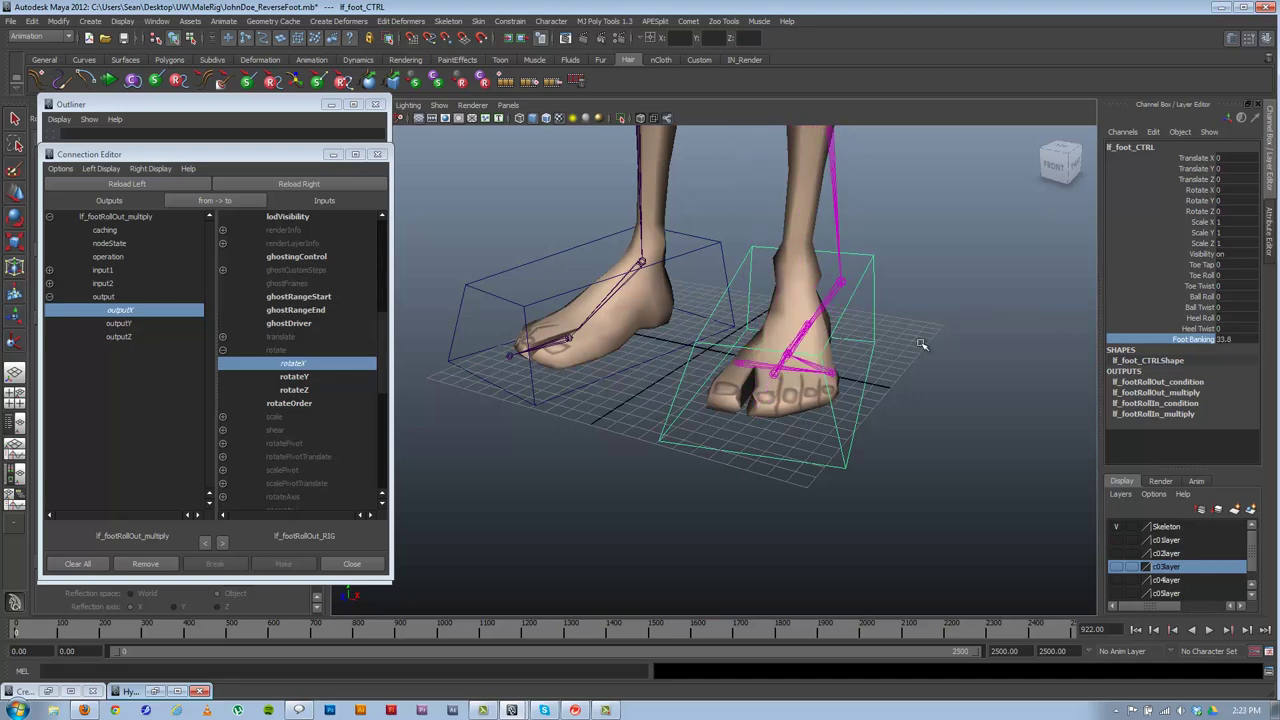
{"action": "key", "text": "ctrl+z"}
- Scrub Foot Banking in both directions to test the foot roll, reset it to 0 and close the Connection Editor
{"action": "left_click_drag", "start_coordinate": [776, 391], "coordinate": [823, 379], "text": "alt"}
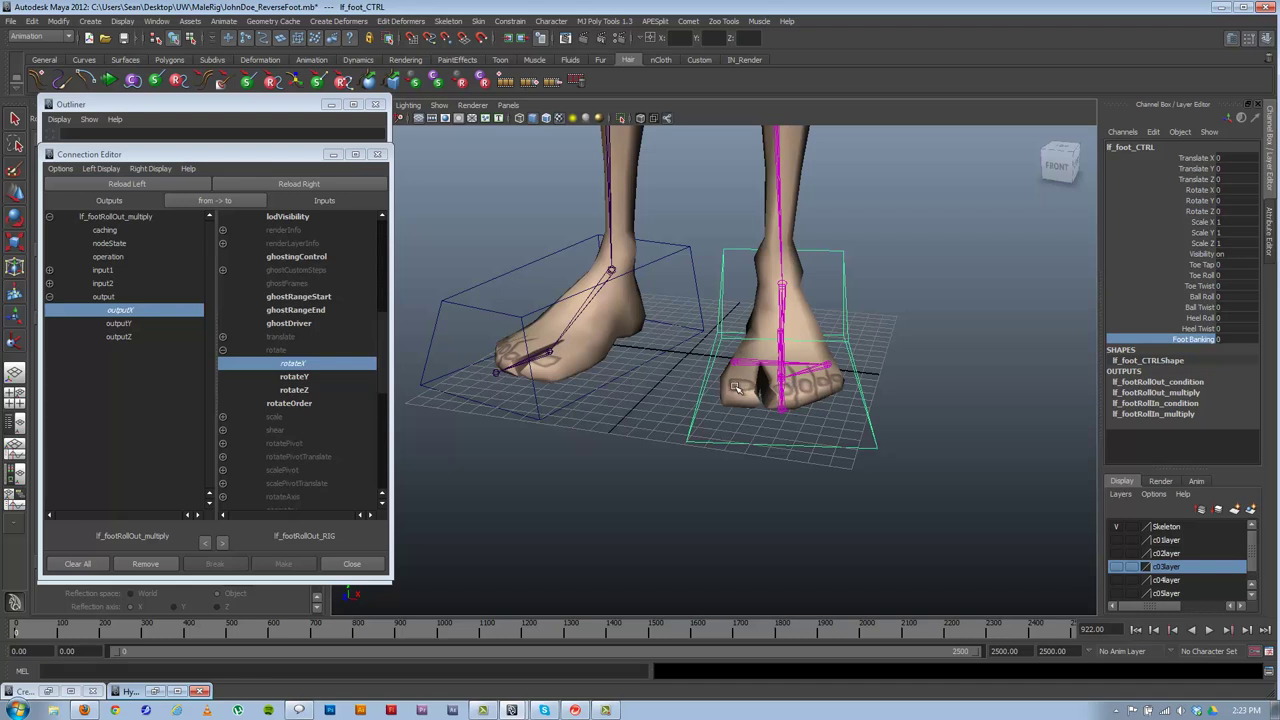
{"action": "middle_click_drag", "start_coordinate": [742, 396], "coordinate": [587, 381]}
{"action": "middle_click_drag", "start_coordinate": [822, 376], "coordinate": [927, 401]}
{"action": "left_click", "coordinate": [1224, 339]}
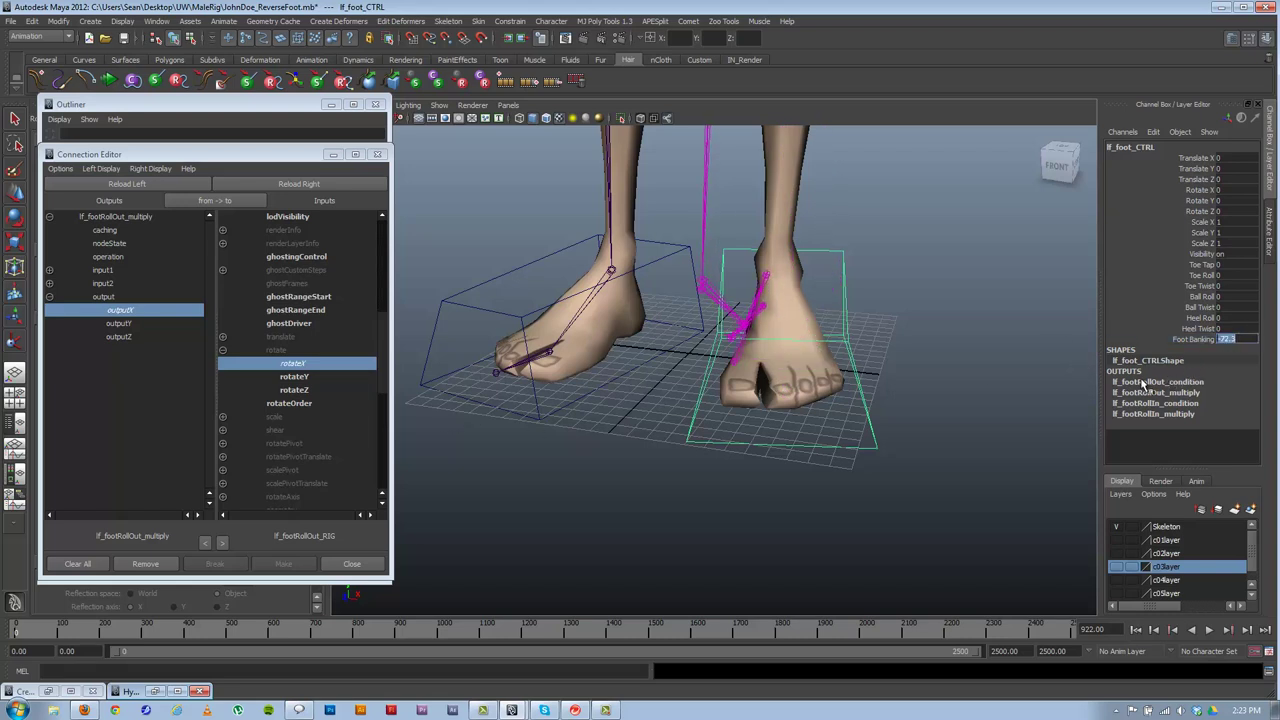
{"action": "type", "text": "0"}
{"action": "key", "text": "Return"}
{"action": "left_click", "coordinate": [948, 362]}
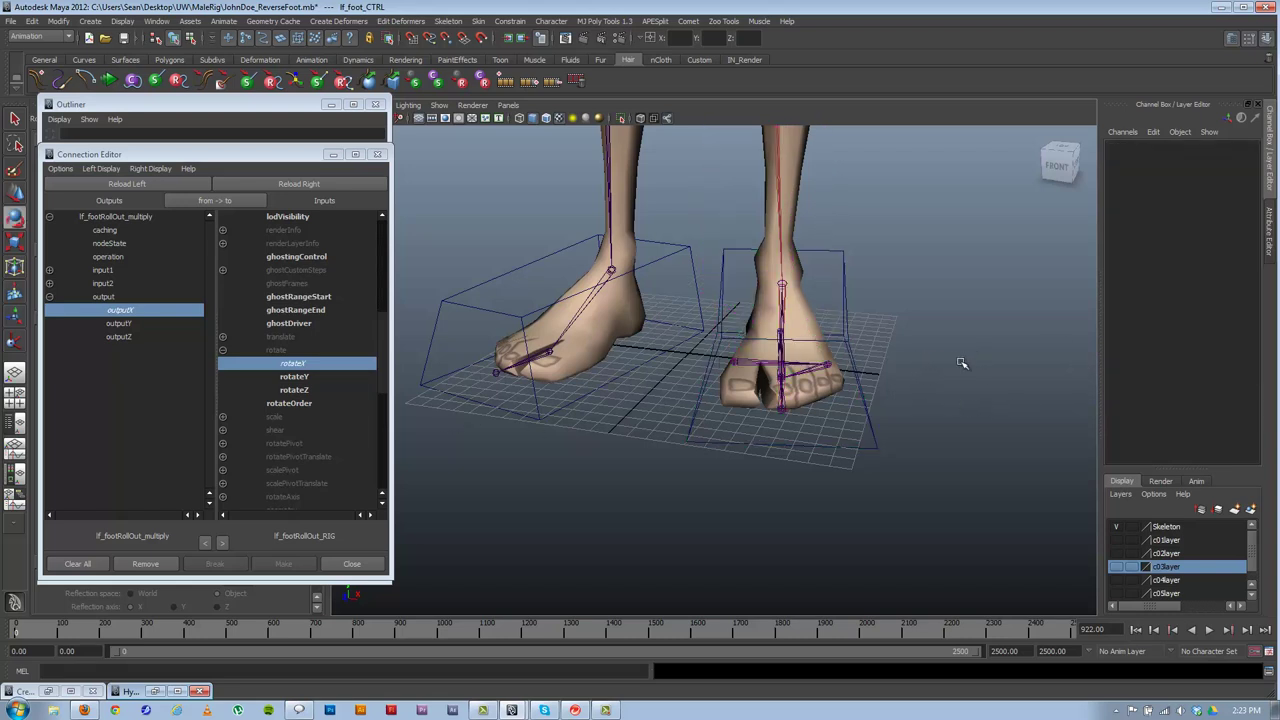
{"action": "left_click", "coordinate": [377, 154]}
- Try moving lf_foot_CTRL with the Move tool to test the left leg, and undo the move
{"action": "left_click_drag", "start_coordinate": [590, 242], "coordinate": [863, 334], "text": "alt"}
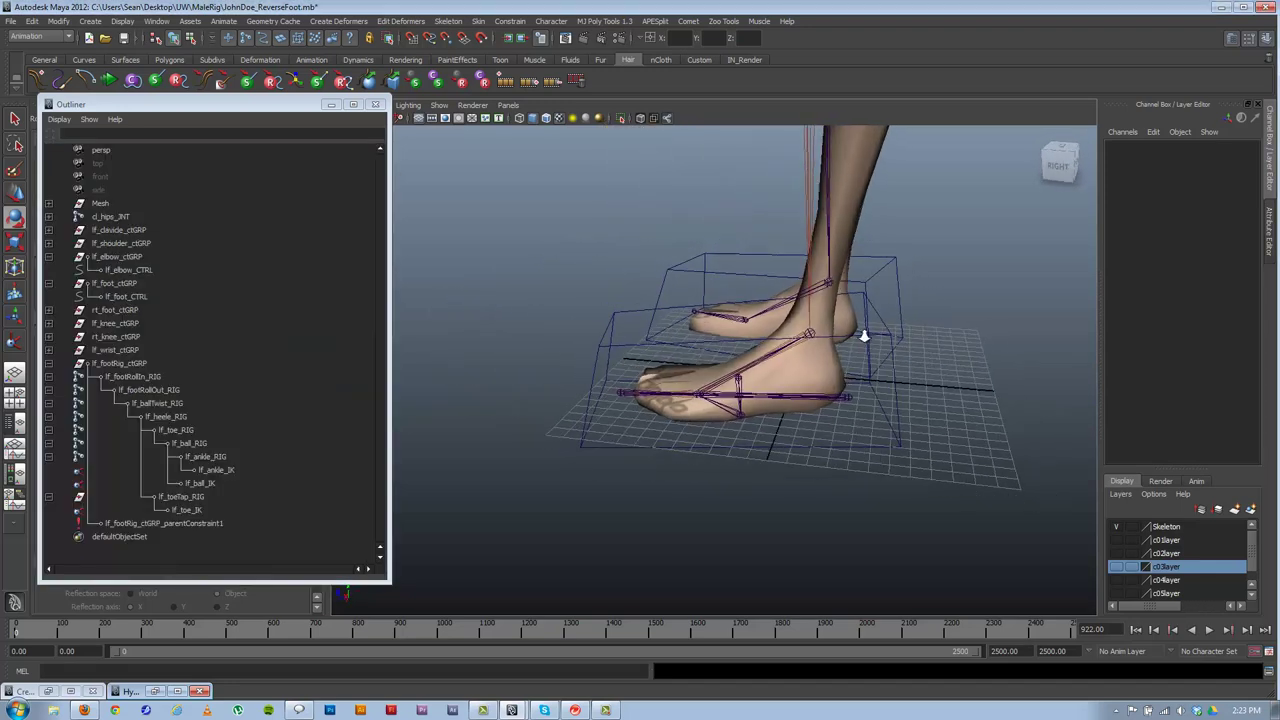
{"action": "right_click_drag", "start_coordinate": [863, 334], "coordinate": [666, 268], "text": "alt"}
{"action": "middle_click_drag", "start_coordinate": [757, 240], "coordinate": [703, 354], "text": "alt"}
{"action": "left_click_drag", "start_coordinate": [703, 354], "coordinate": [812, 440], "text": "alt"}
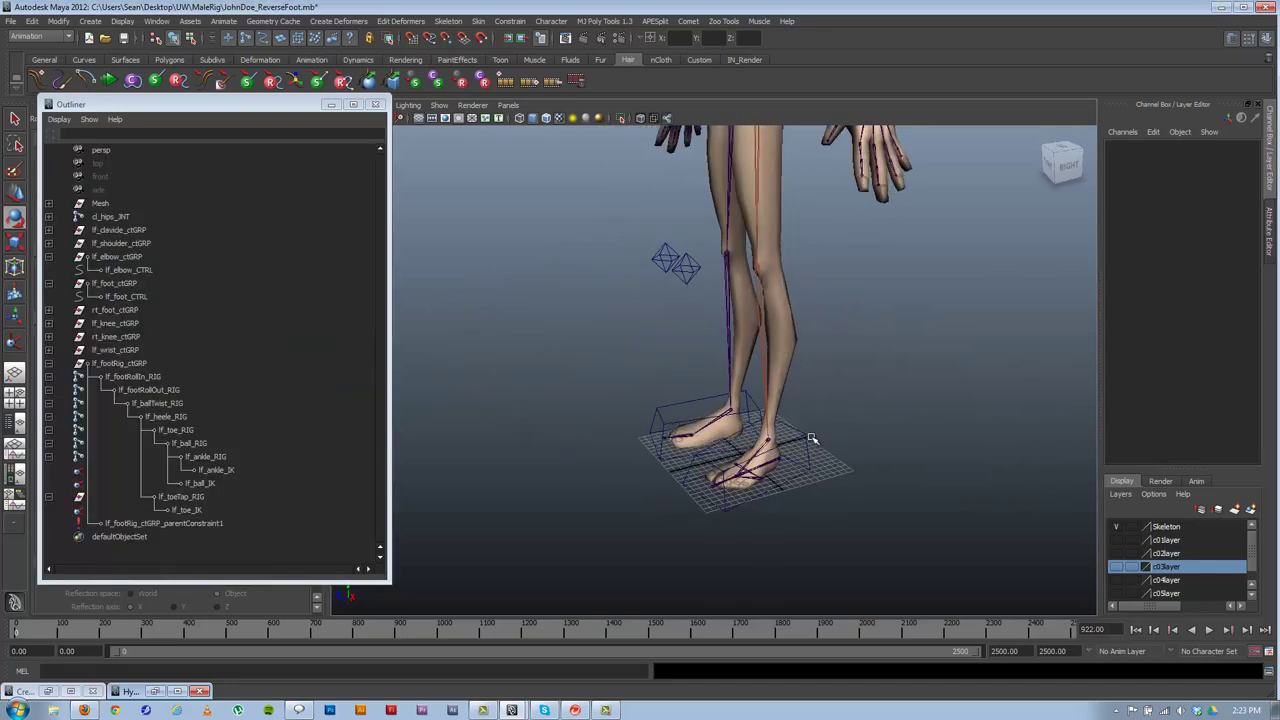
{"action": "left_click", "coordinate": [792, 440]}
{"action": "key", "text": "w"}
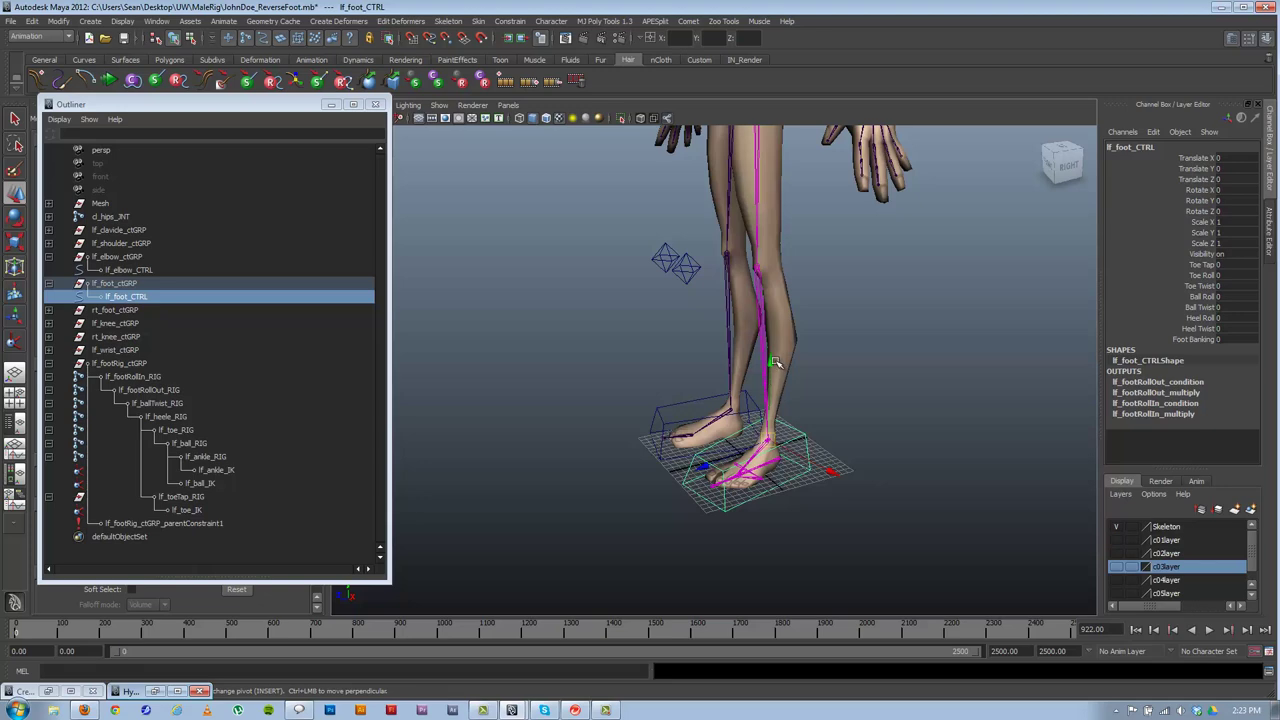
{"action": "left_click_drag", "start_coordinate": [769, 390], "coordinate": [664, 361]}
{"action": "key", "text": "ctrl+z"}
- Hide polygons in the viewport so only the skeleton and controls are displayed
{"action": "left_click", "coordinate": [439, 105]}
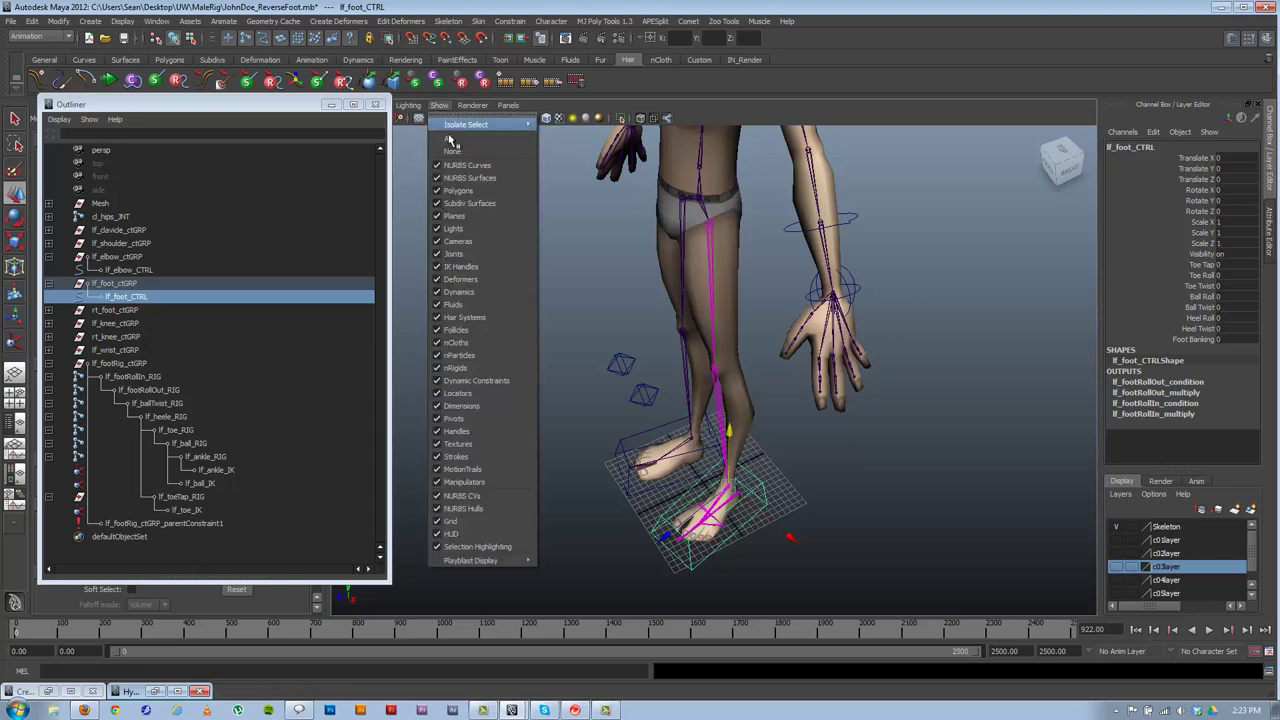
{"action": "left_click", "coordinate": [462, 200]}
{"action": "left_click_drag", "start_coordinate": [738, 492], "coordinate": [695, 476], "text": "alt"}
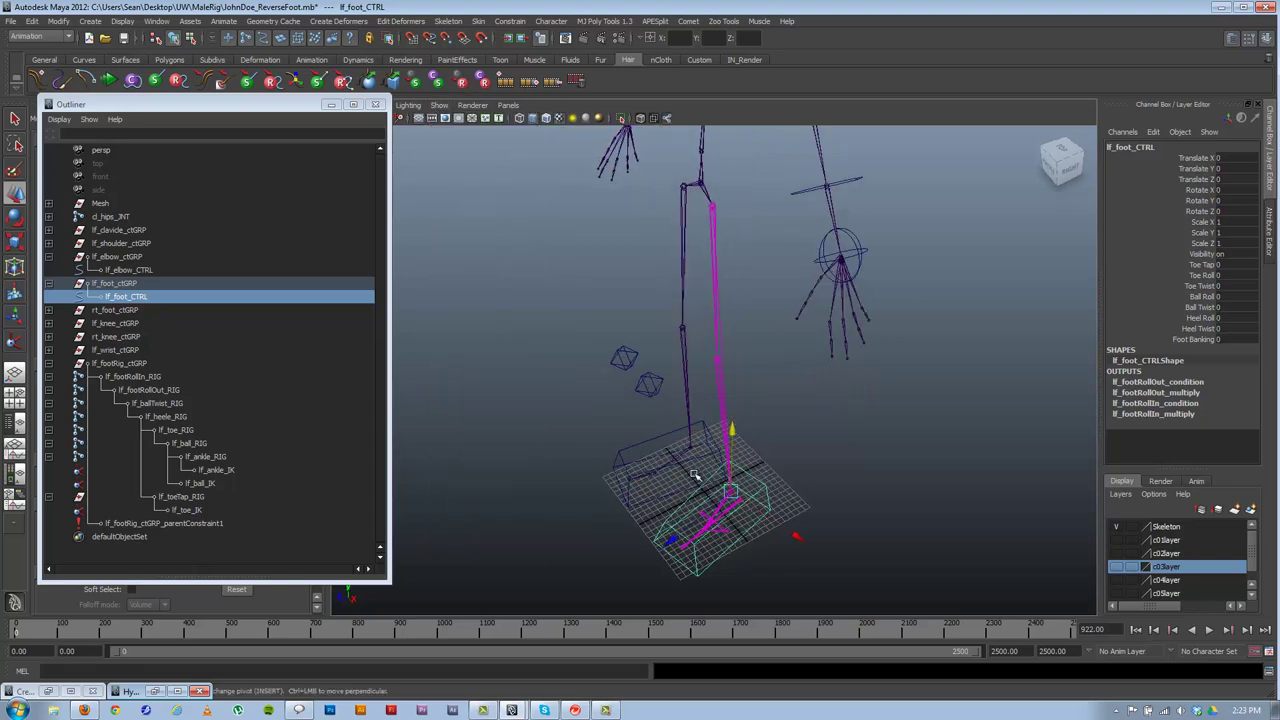
- Examine the left leg's lf_ankle_IK handle in relation to the knee joint and lf_knee_CTRL
{"action": "left_click", "coordinate": [212, 470]}
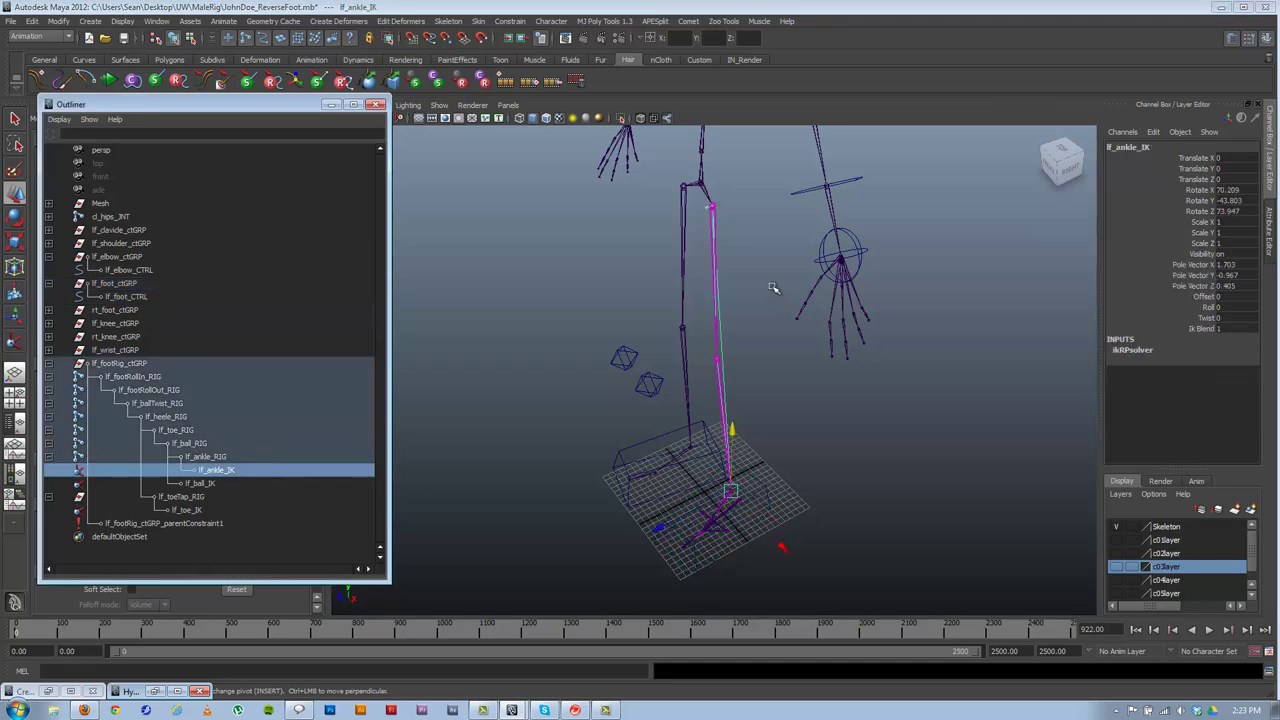
{"action": "left_click_drag", "start_coordinate": [690, 280], "coordinate": [829, 320], "text": "alt"}
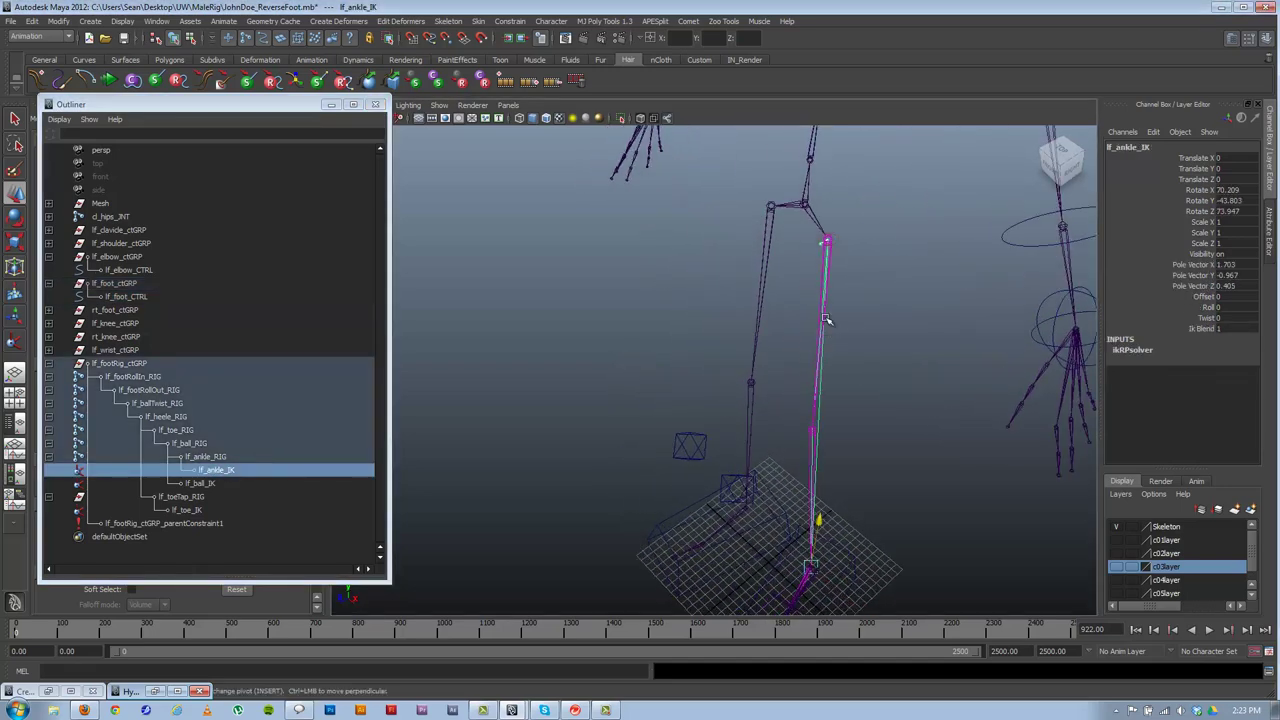
{"action": "left_click_drag", "start_coordinate": [751, 427], "coordinate": [705, 432], "text": "alt"}
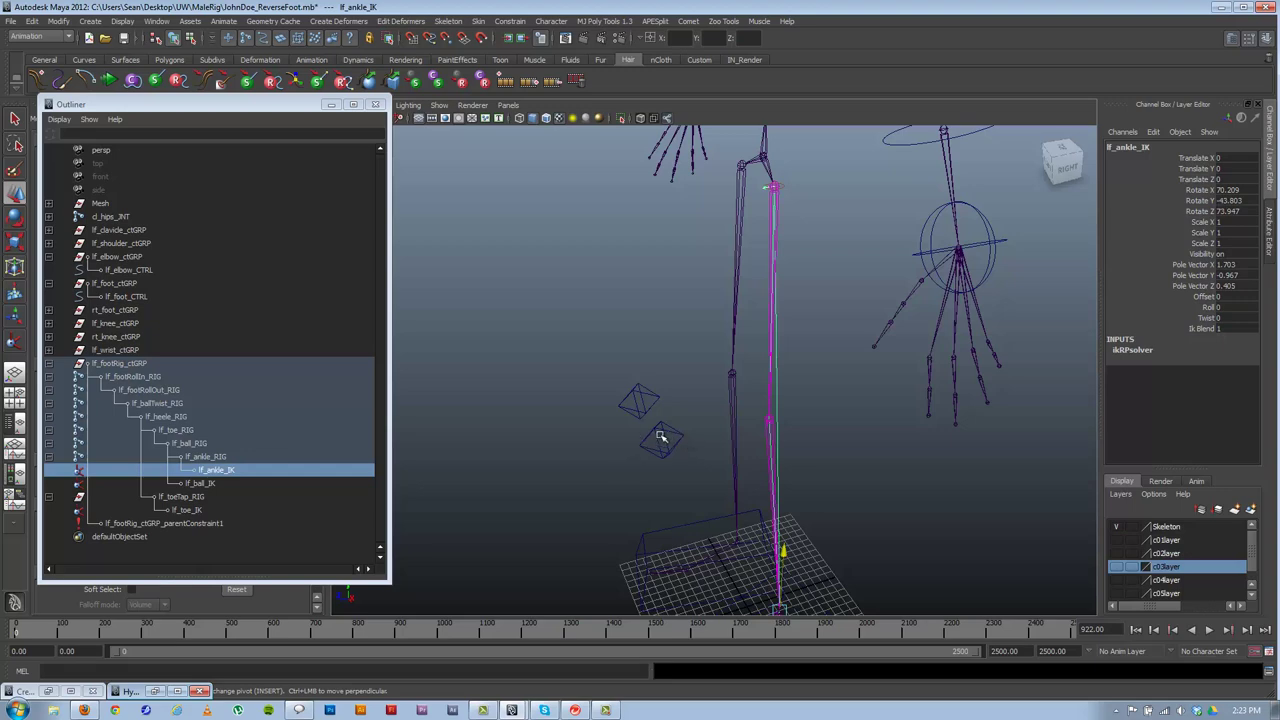
{"action": "left_click_drag", "start_coordinate": [655, 453], "coordinate": [666, 457], "text": "alt"}
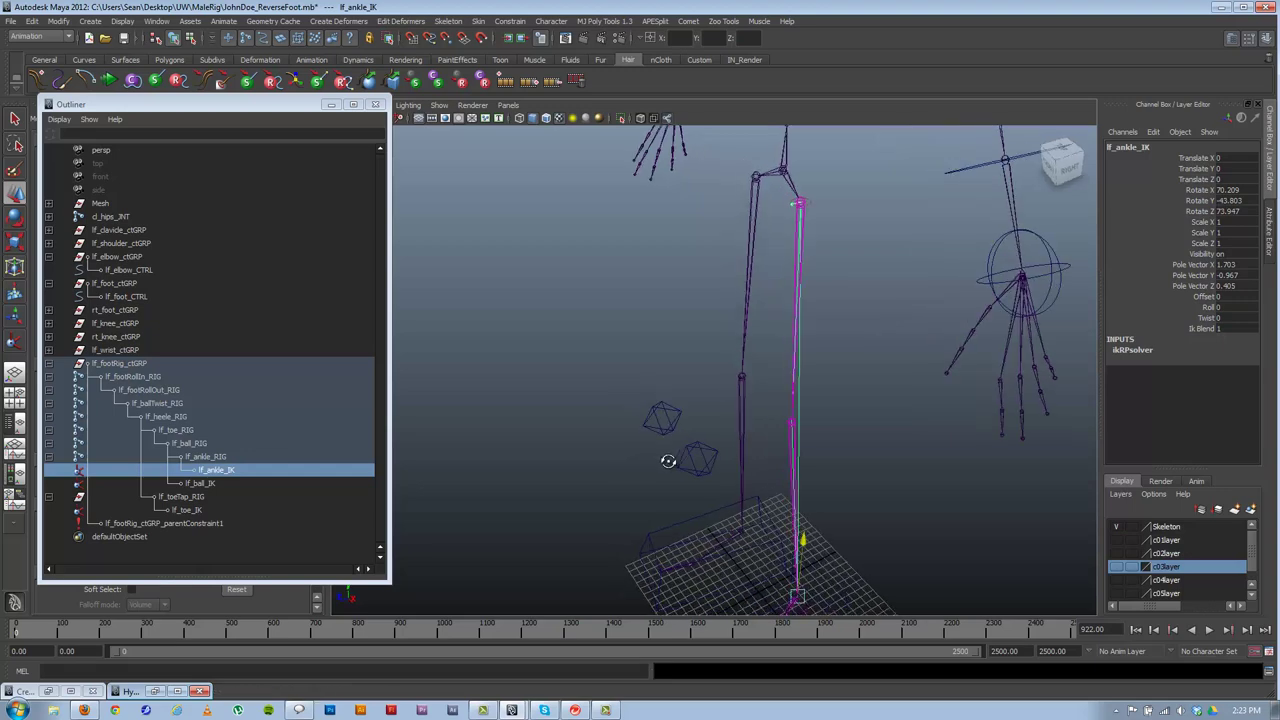
{"action": "left_click", "coordinate": [795, 396]}
{"action": "left_click", "coordinate": [797, 455]}
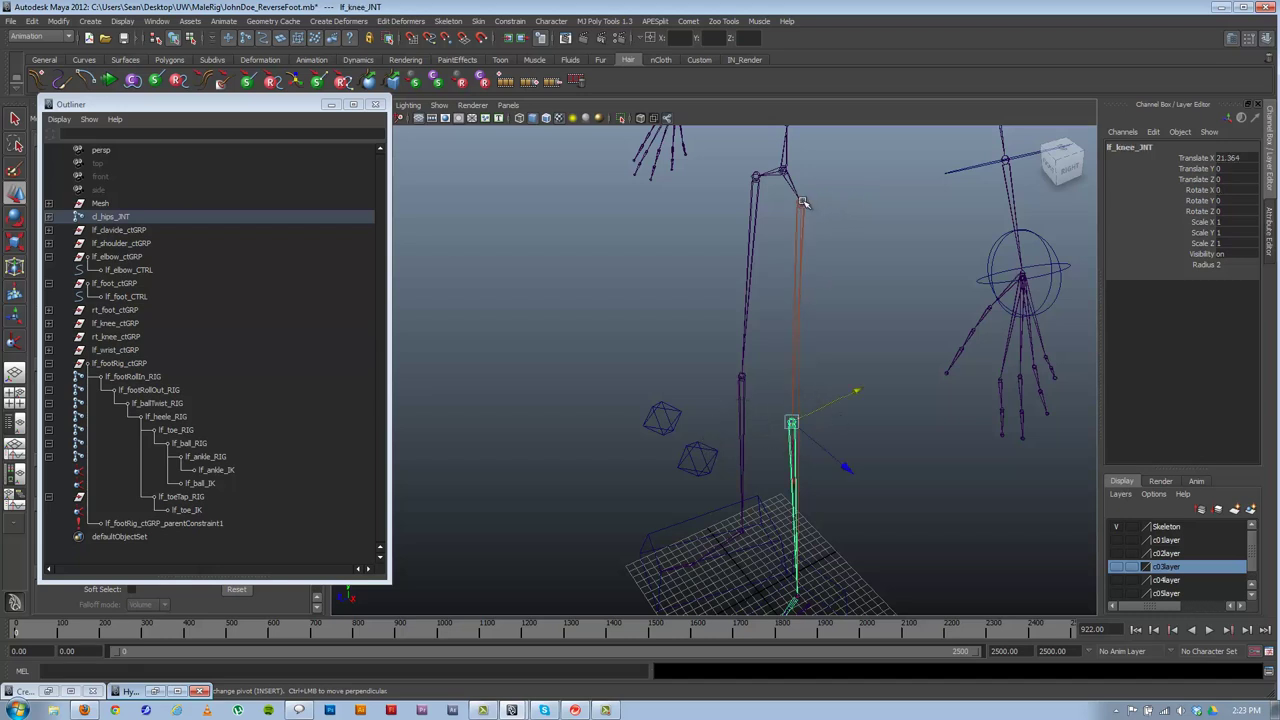
{"action": "left_click", "coordinate": [698, 452]}
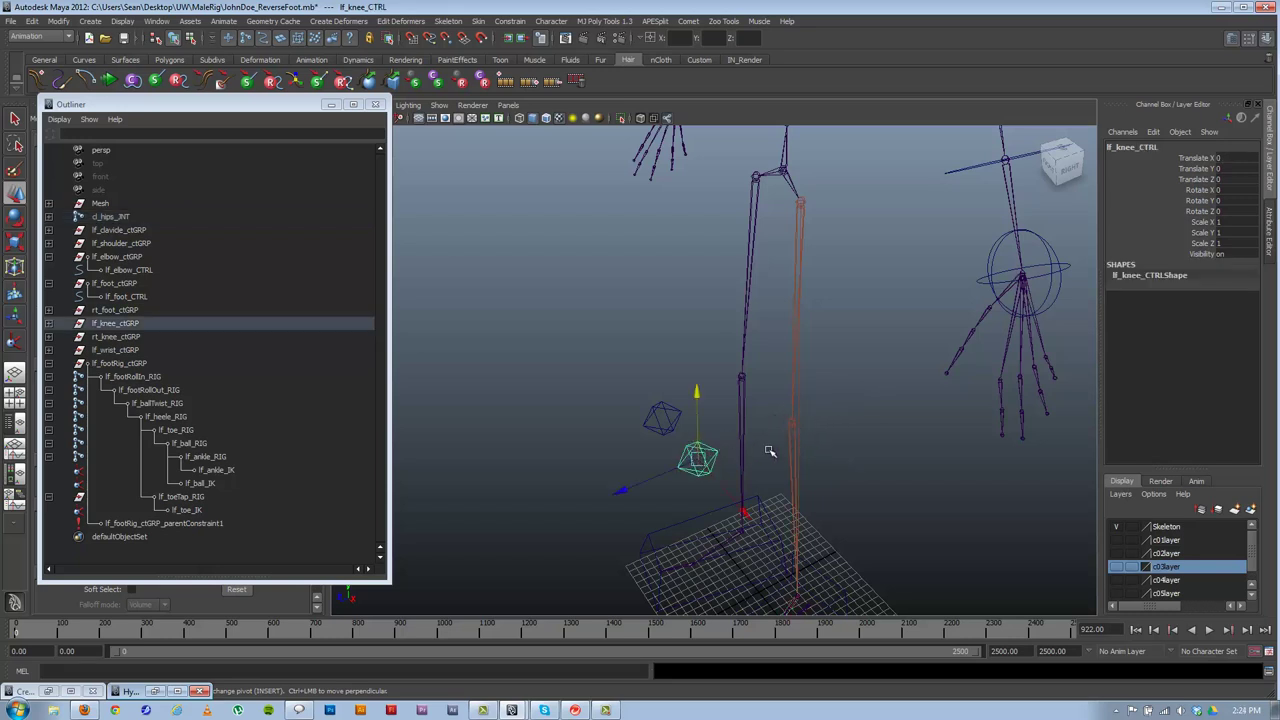
{"action": "left_click", "coordinate": [212, 471]}
{"action": "left_click_drag", "start_coordinate": [740, 262], "coordinate": [747, 415], "text": "alt"}
{"action": "left_click_drag", "start_coordinate": [660, 465], "coordinate": [740, 354], "text": "alt"}
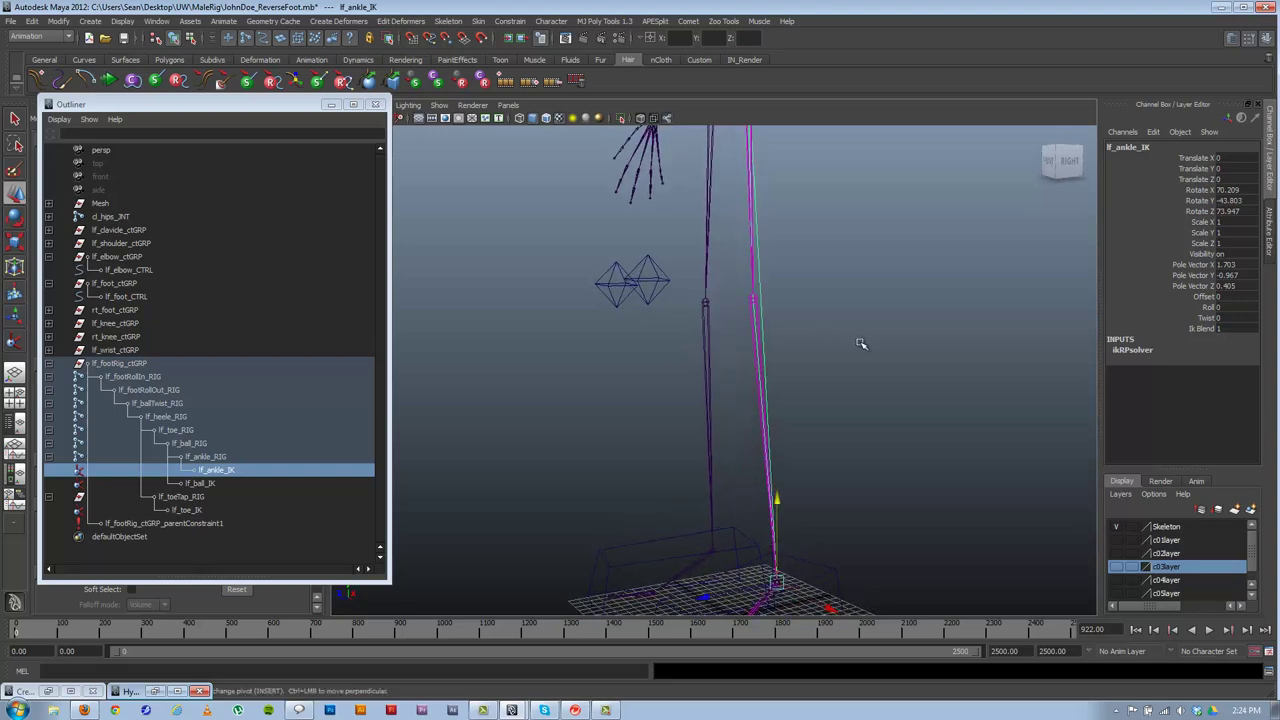
- Clear the lf_ankle_IK selection and activate the Joint Tool for drawing guide joints on the left leg
{"action": "left_click_drag", "start_coordinate": [860, 344], "coordinate": [638, 473], "text": "alt"}
{"action": "left_click", "coordinate": [796, 444]}
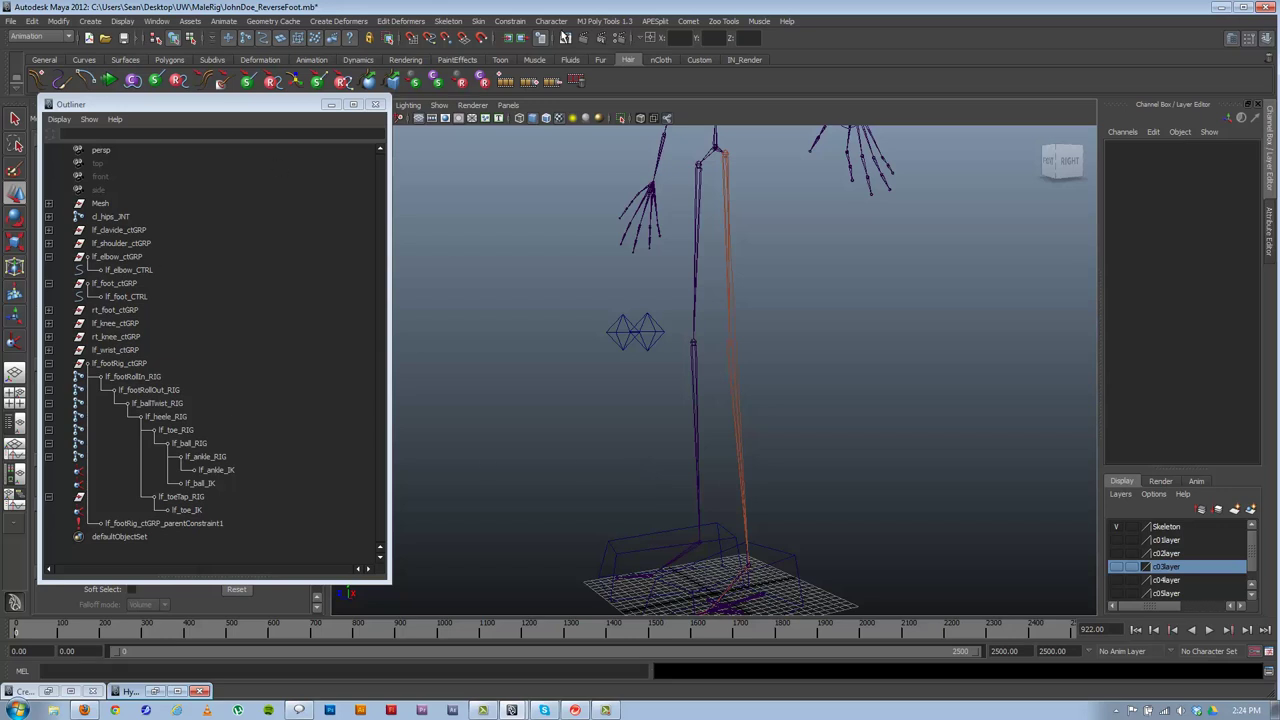
{"action": "left_click", "coordinate": [447, 21]}
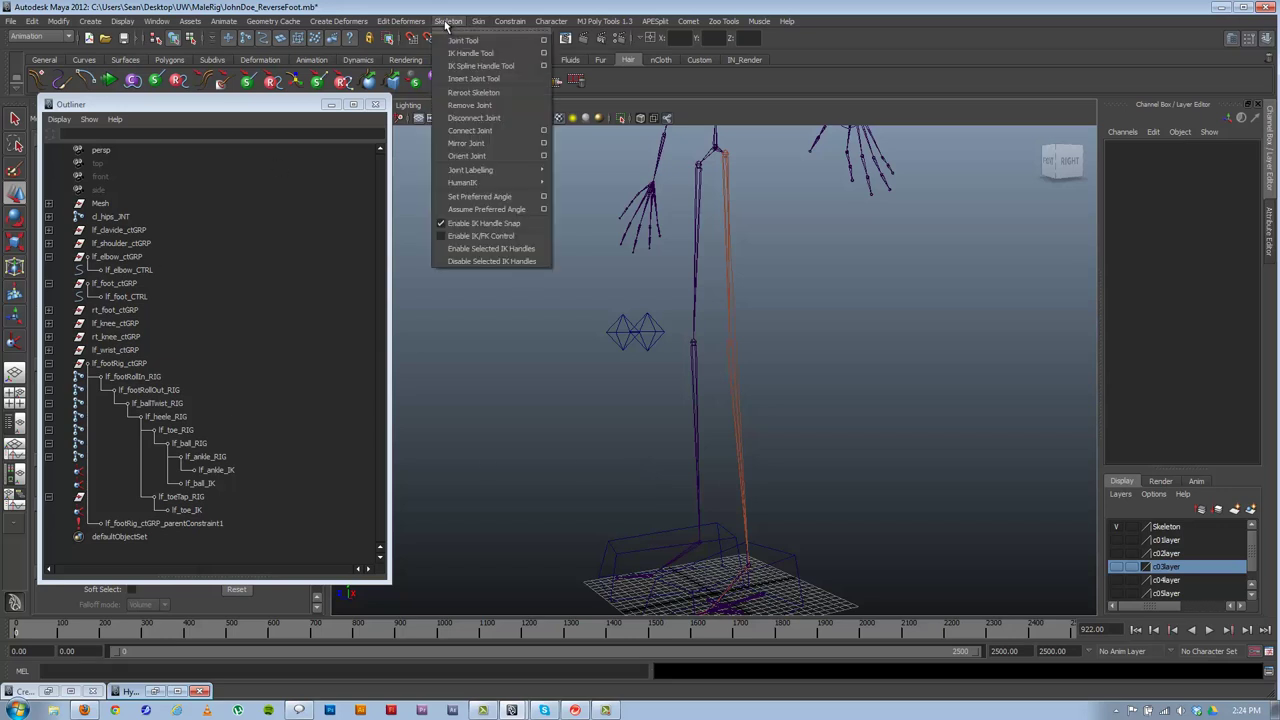
{"action": "left_click", "coordinate": [463, 41]}
{"action": "left_click_drag", "start_coordinate": [837, 429], "coordinate": [875, 404], "text": "alt"}
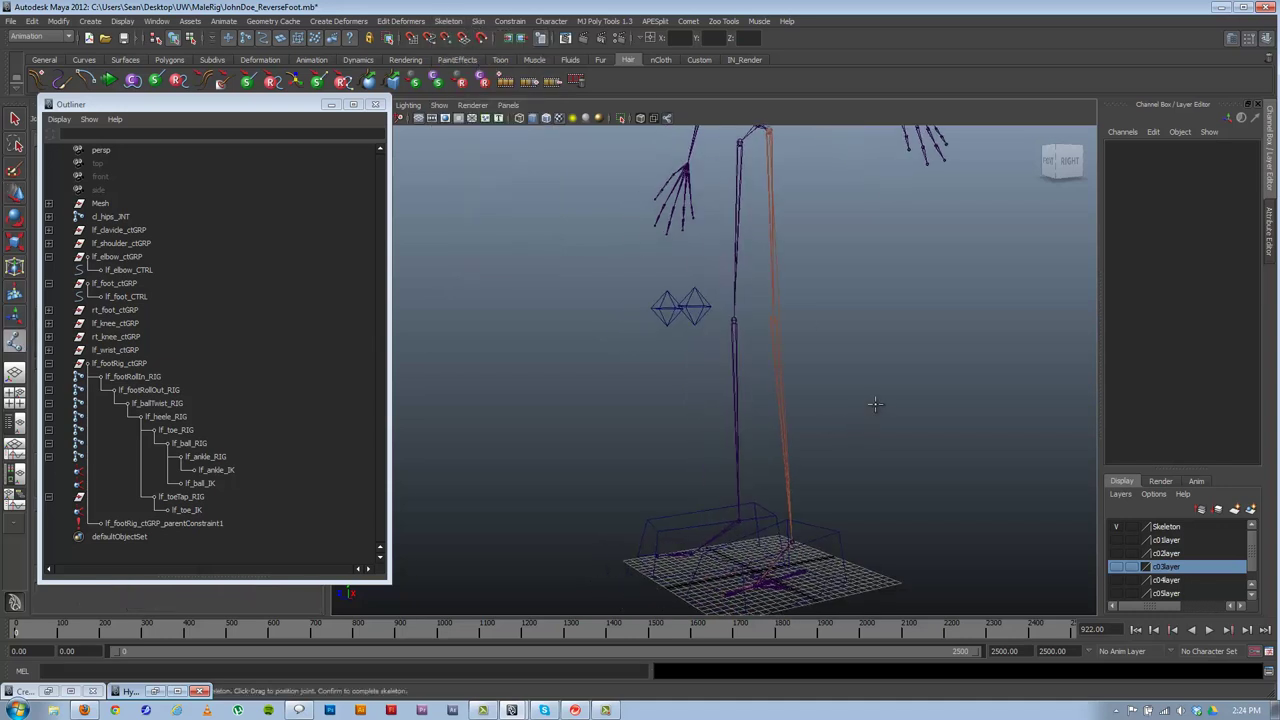
{"action": "left_click", "coordinate": [977, 374]}
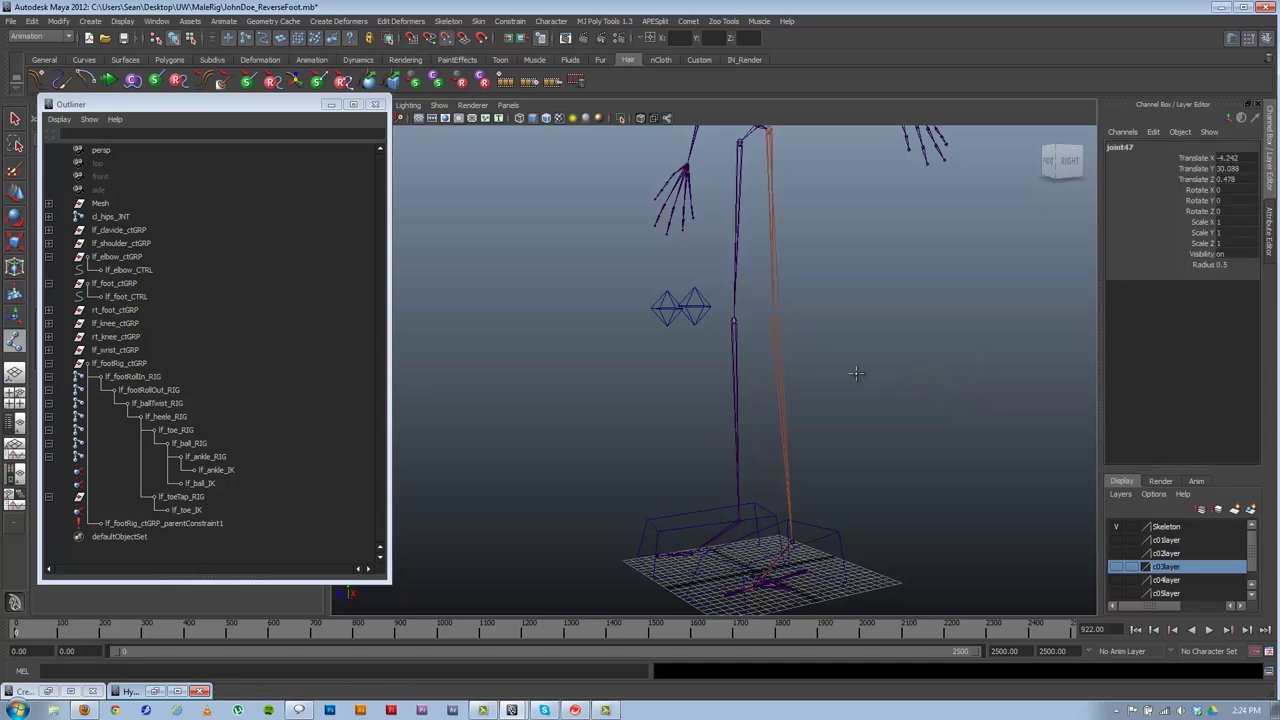
{"action": "left_click_drag", "start_coordinate": [909, 357], "coordinate": [769, 504]}
{"action": "middle_click_drag", "start_coordinate": [768, 503], "coordinate": [788, 137]}
{"action": "key", "text": "ctrl+z"}
{"action": "key", "text": "Return"}
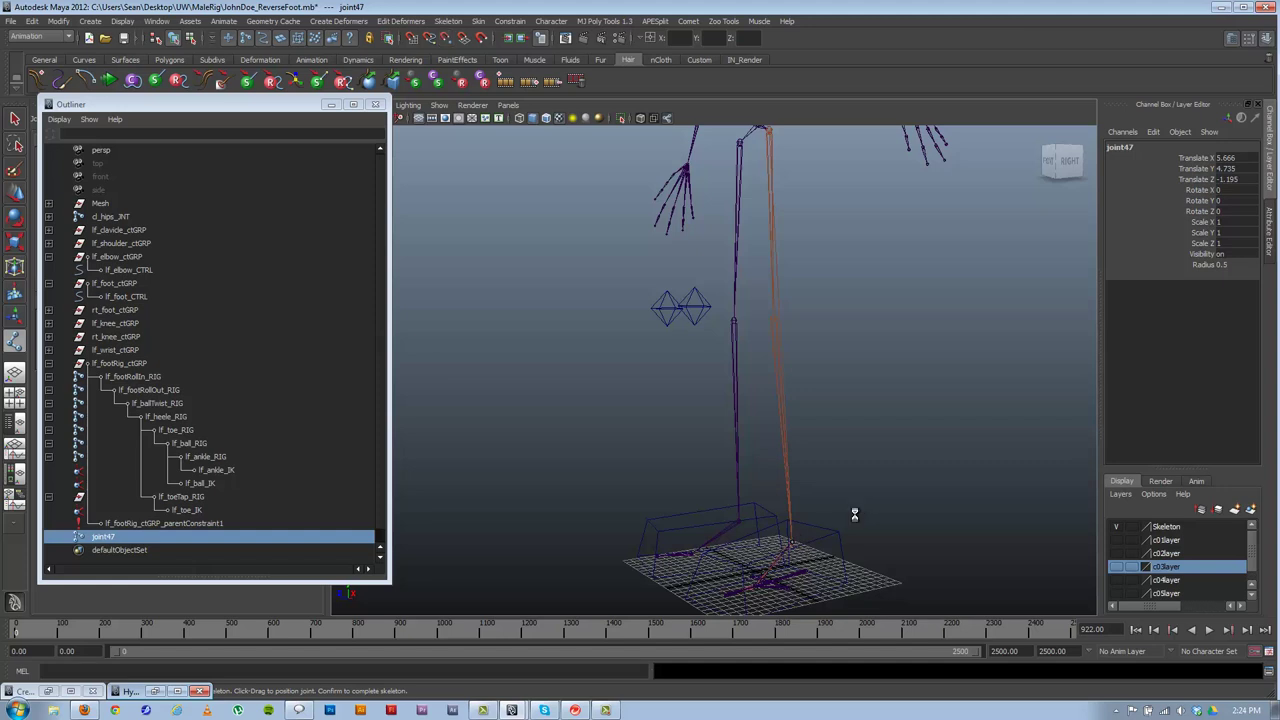
{"action": "key", "text": "Delete"}
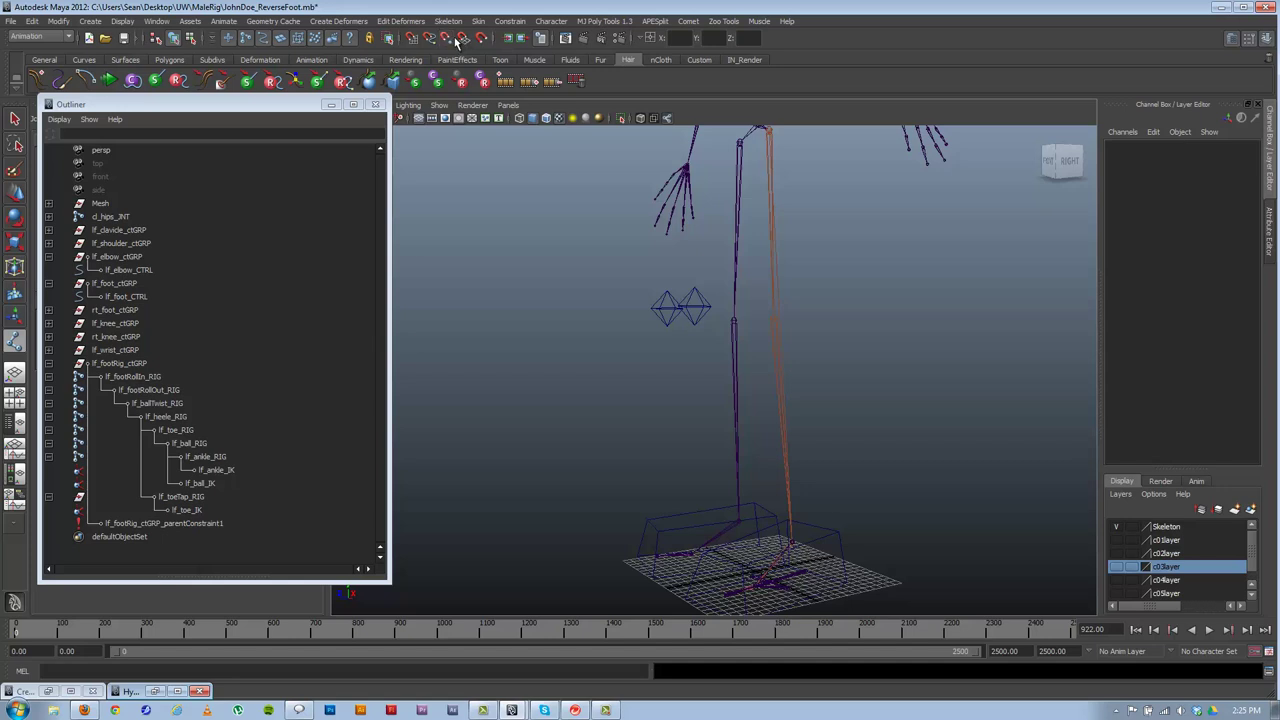
- Draw a two-joint guide chain snapped from the left ankle joint up to the left knee joint
{"action": "left_click", "coordinate": [977, 357]}
{"action": "left_click_drag", "start_coordinate": [977, 358], "coordinate": [876, 460]}
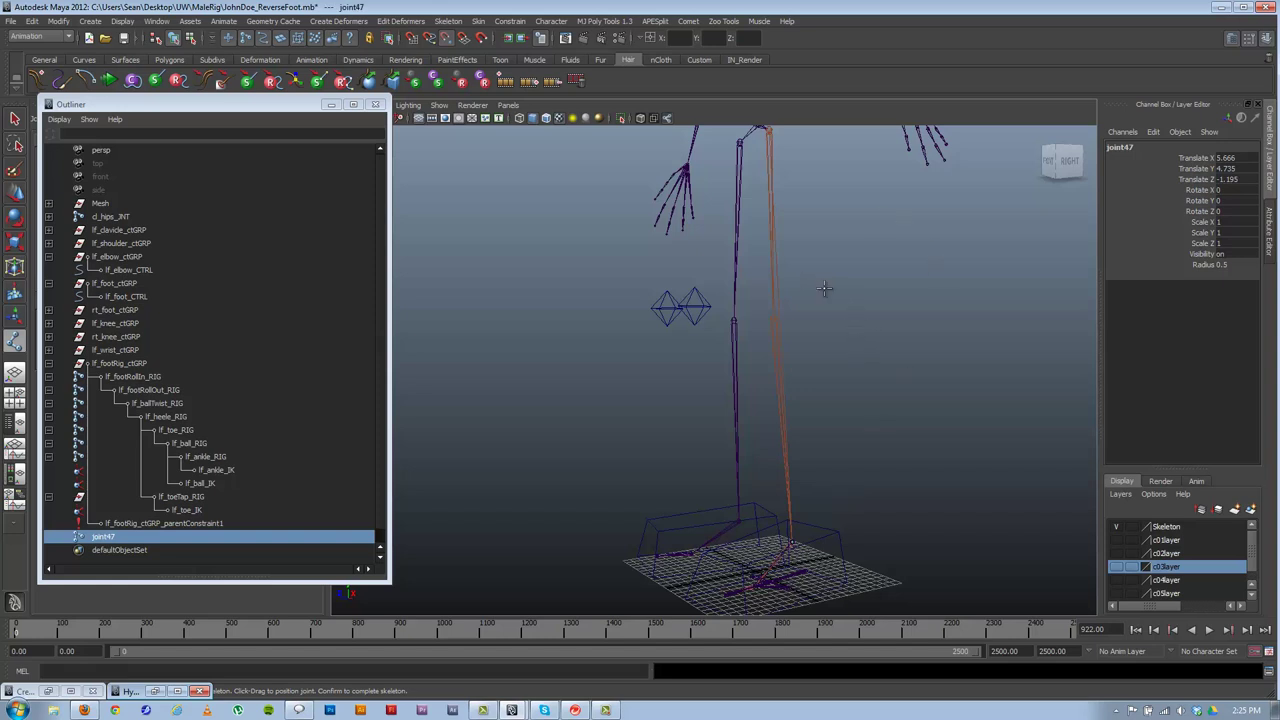
{"action": "left_click", "coordinate": [774, 318]}
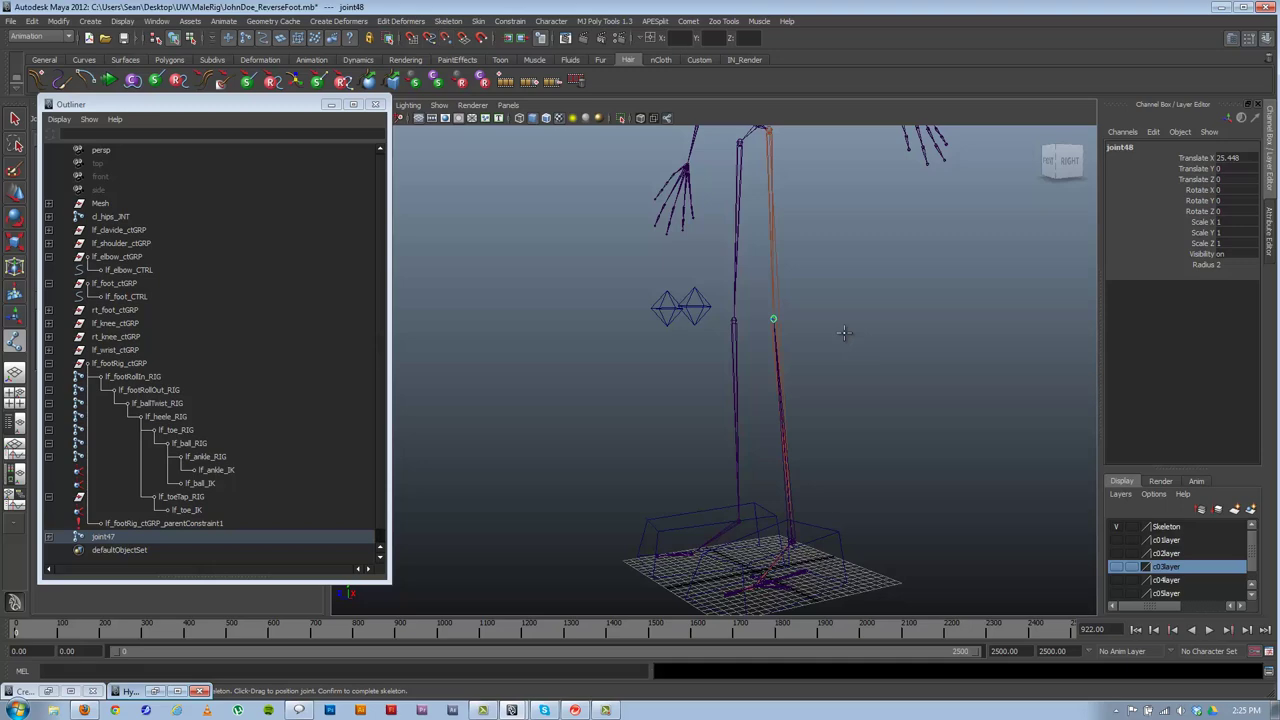
{"action": "key", "text": "w"}
- Select joint48, the knee end of the guide chain, and set the Move Tool's axis to Local
{"action": "mouse_move", "coordinate": [804, 349]}
{"action": "left_mouse_down", "text": "alt"}
{"action": "mouse_move", "coordinate": [766, 348]}
{"action": "mouse_move", "coordinate": [790, 351]}
{"action": "left_mouse_up", "text": "alt"}
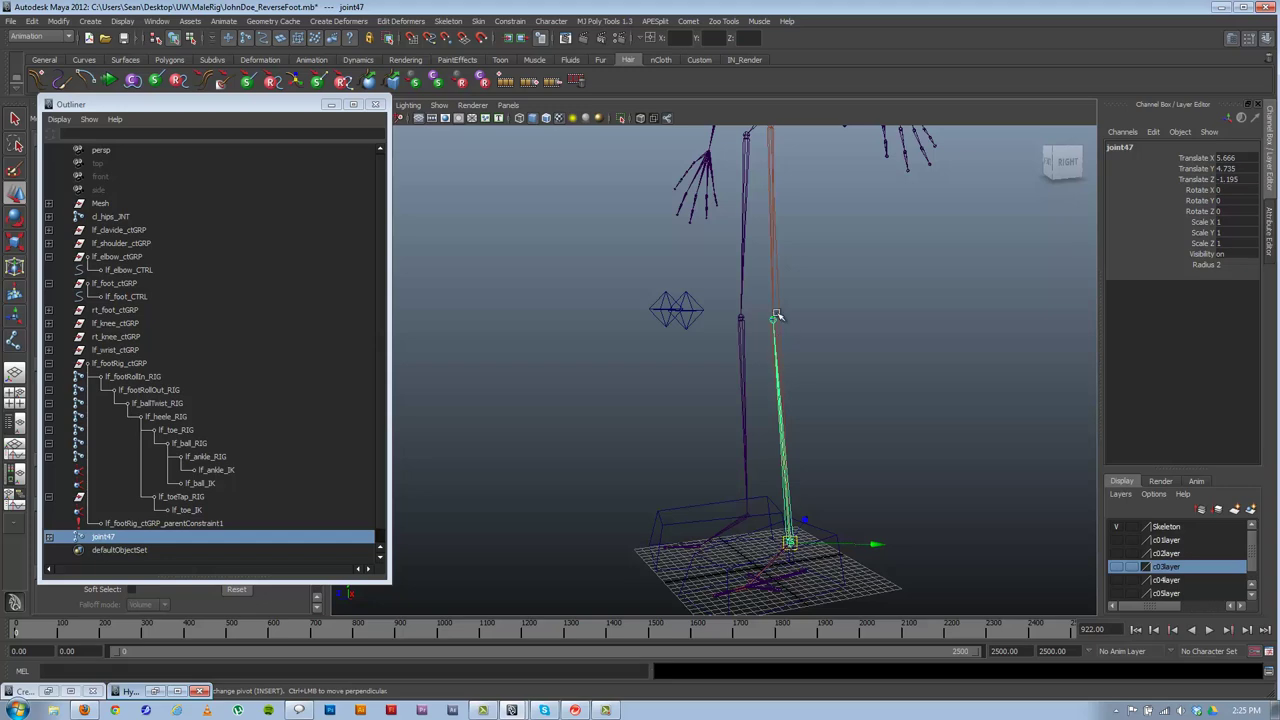
{"action": "left_click_drag", "start_coordinate": [784, 316], "coordinate": [752, 312], "text": "alt"}
{"action": "middle_click_drag", "start_coordinate": [765, 304], "coordinate": [822, 402], "text": "alt"}
{"action": "scroll", "coordinate": [822, 403], "scroll_direction": "down", "scroll_amount": 2}
{"action": "key", "text": "Down"}
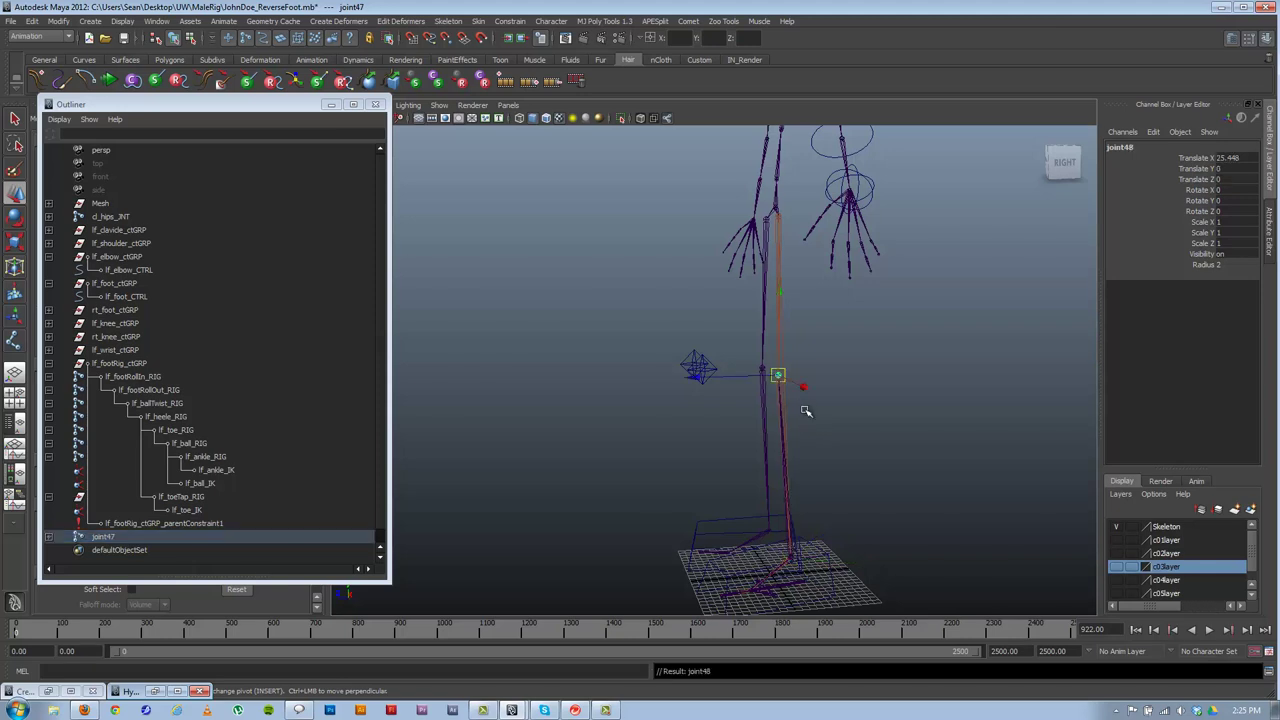
{"action": "left_click", "coordinate": [48, 537]}
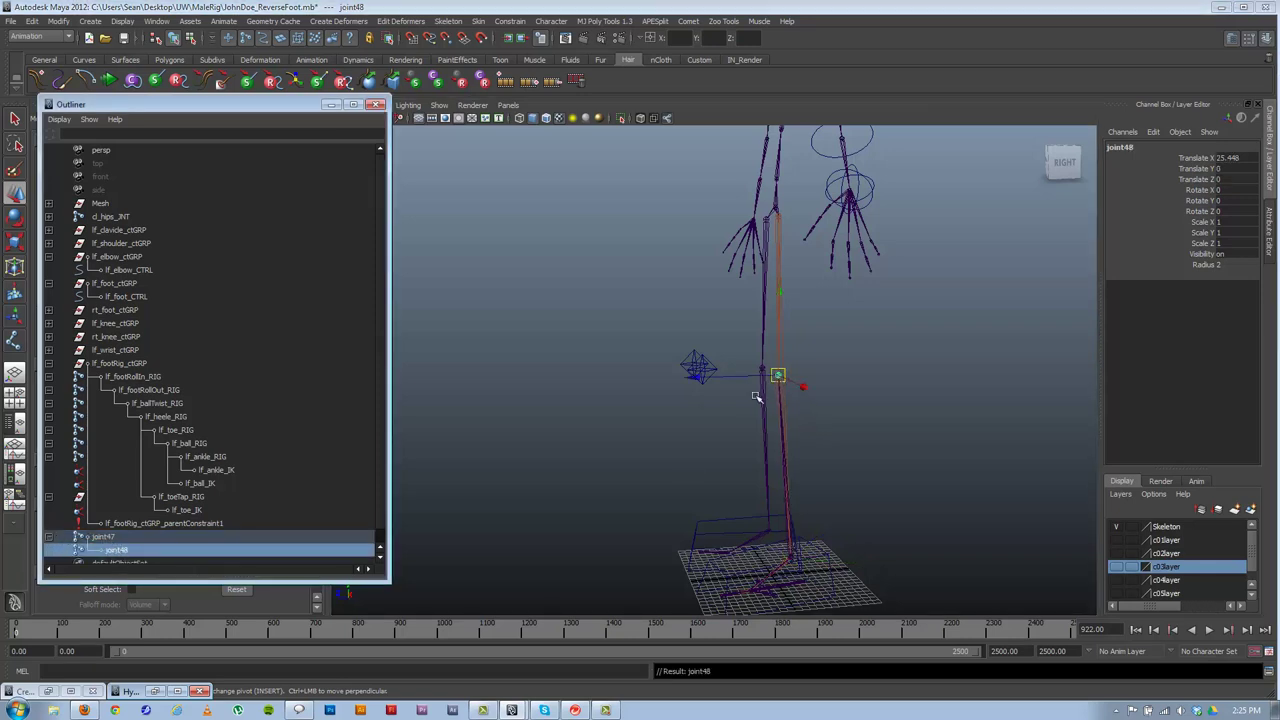
{"action": "left_click_drag", "start_coordinate": [790, 380], "coordinate": [808, 389], "text": "alt"}
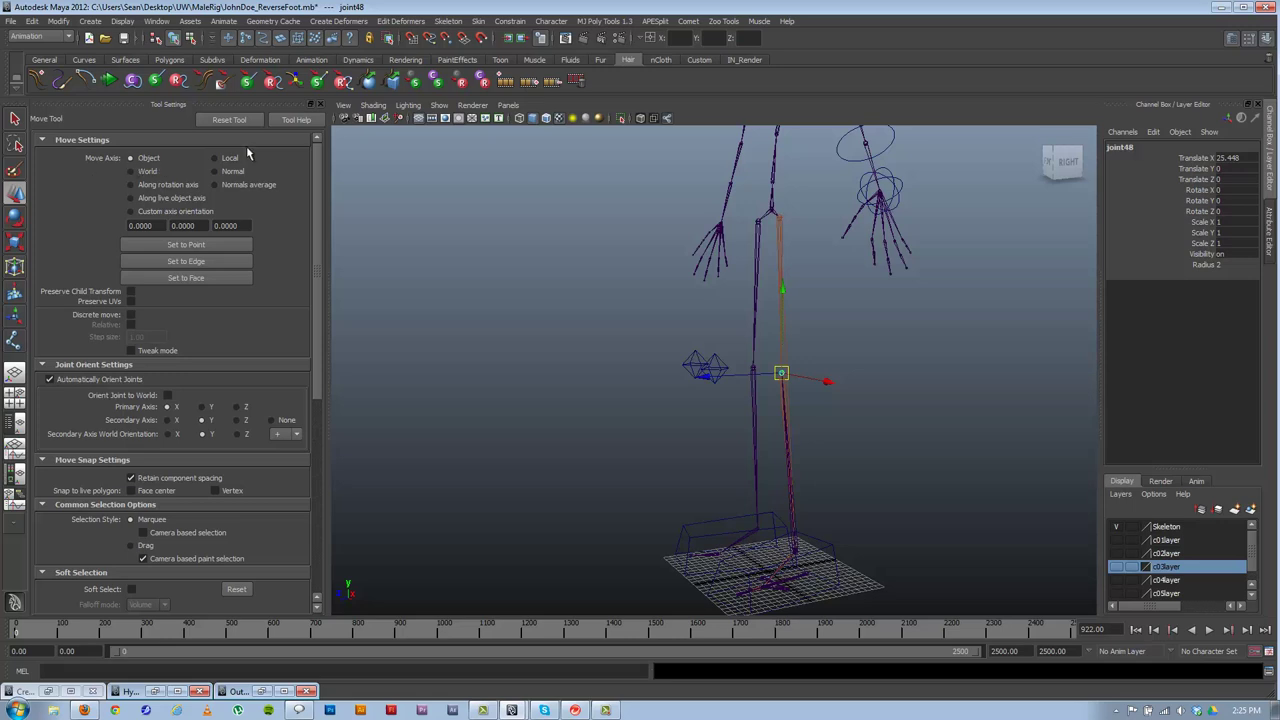
{"action": "left_click", "coordinate": [229, 158]}
- Slide joint48 along its local X axis with point snapping to the left hip, giving Translate X 46.759
{"action": "left_click_drag", "start_coordinate": [702, 400], "coordinate": [793, 412], "text": "alt"}
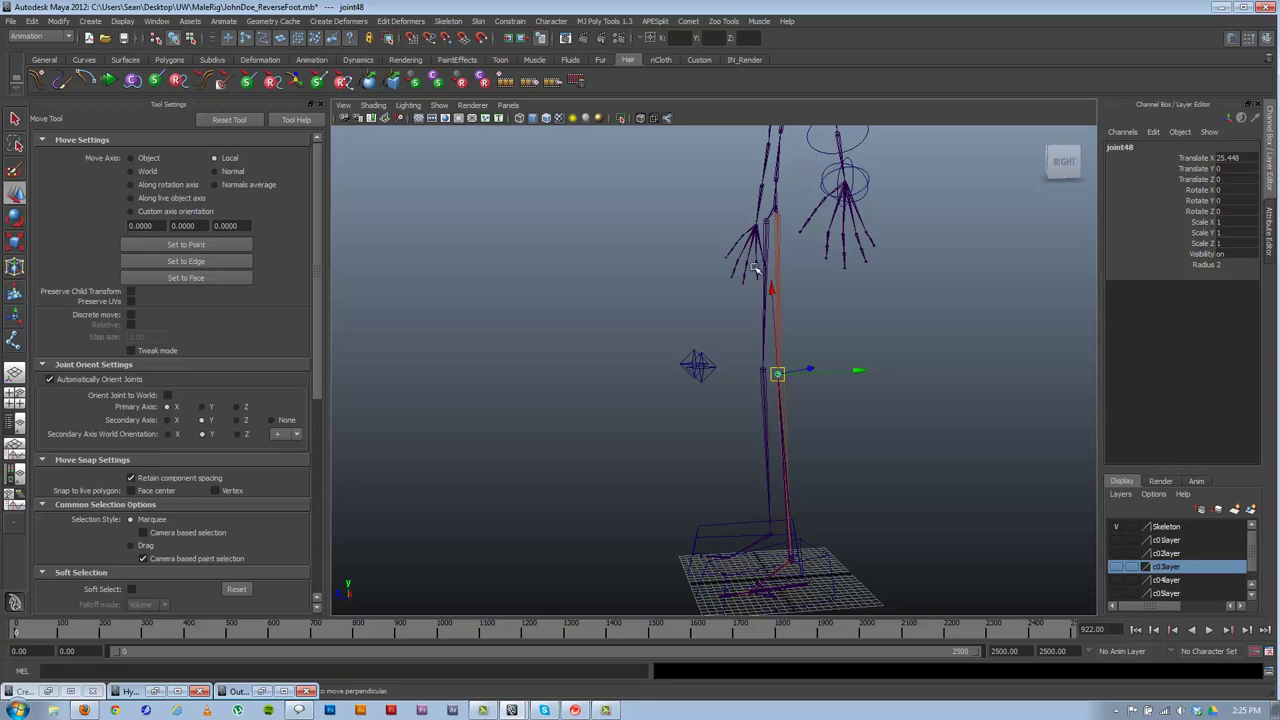
{"action": "middle_click_drag", "start_coordinate": [727, 303], "coordinate": [709, 363], "text": "alt"}
{"action": "right_click_drag", "start_coordinate": [714, 363], "coordinate": [782, 383], "text": "alt"}
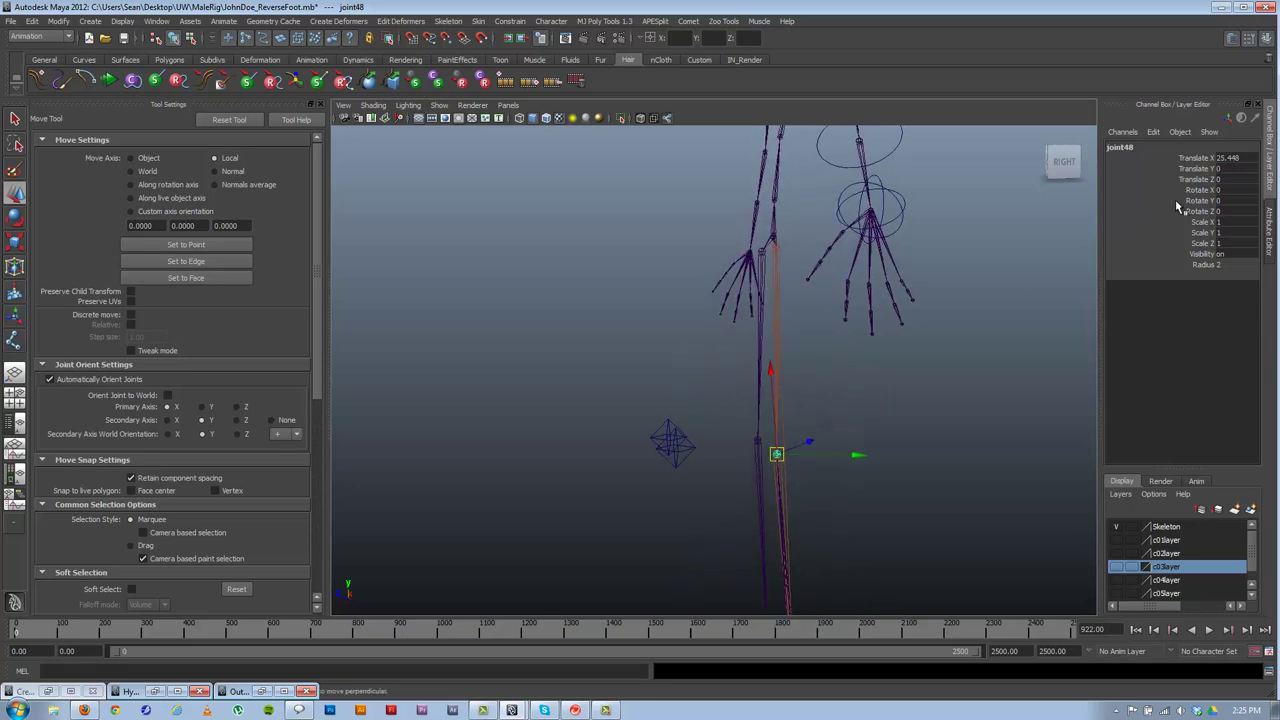
{"action": "key", "text": "v"}
{"action": "key", "text": "v"}
{"action": "left_click_drag", "start_coordinate": [771, 371], "coordinate": [771, 372]}
{"action": "key", "text": "v"}
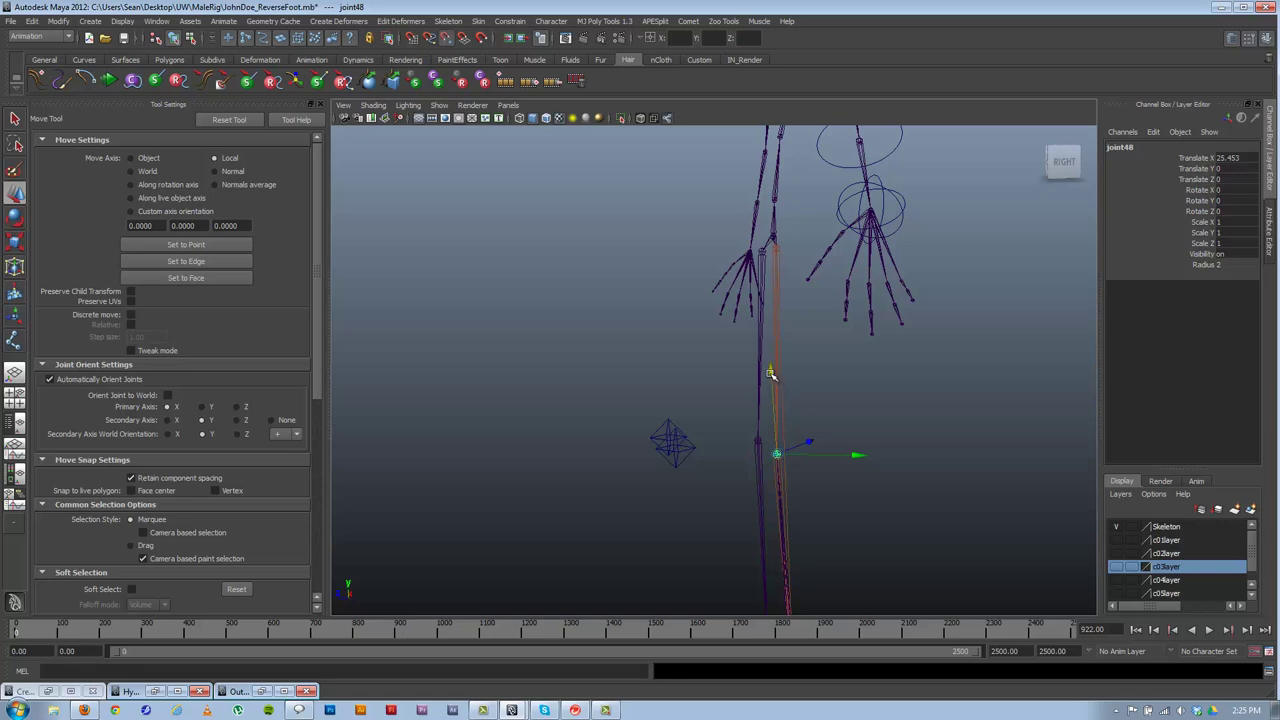
{"action": "key", "text": "v"}
{"action": "left_click_drag", "start_coordinate": [770, 374], "coordinate": [818, 284]}
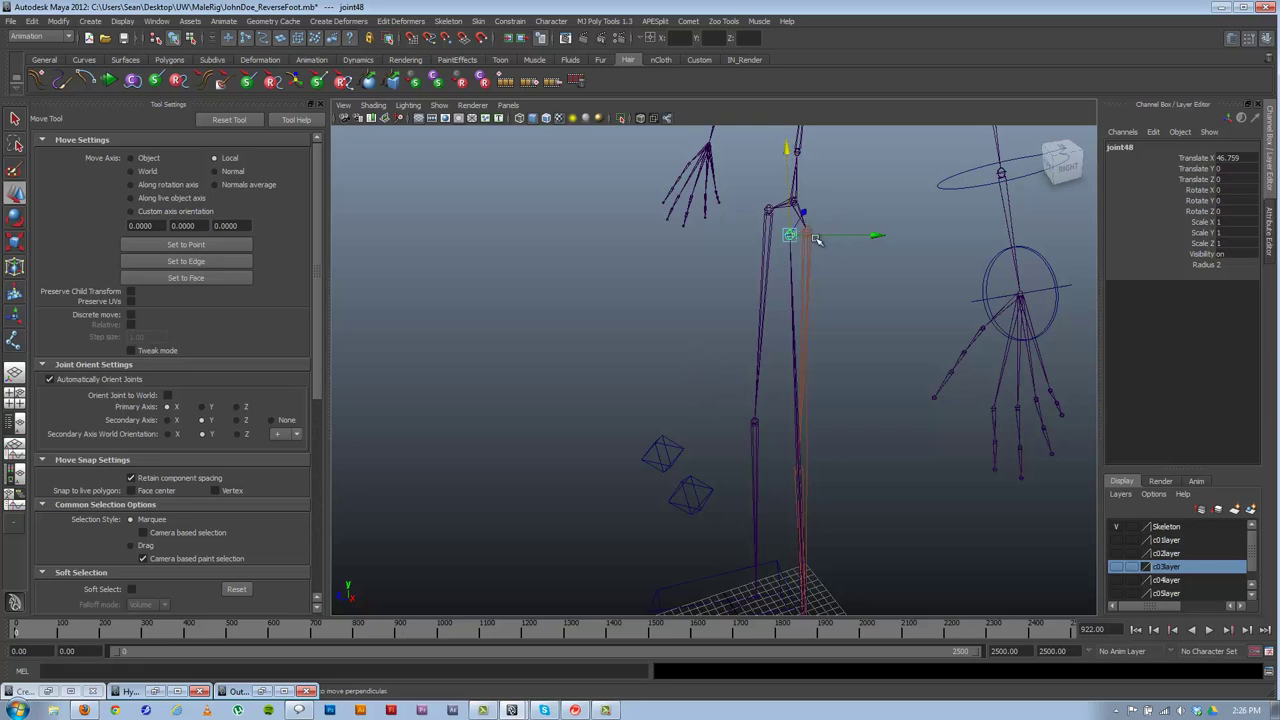
{"action": "left_click_drag", "start_coordinate": [794, 256], "coordinate": [794, 247], "text": "alt"}
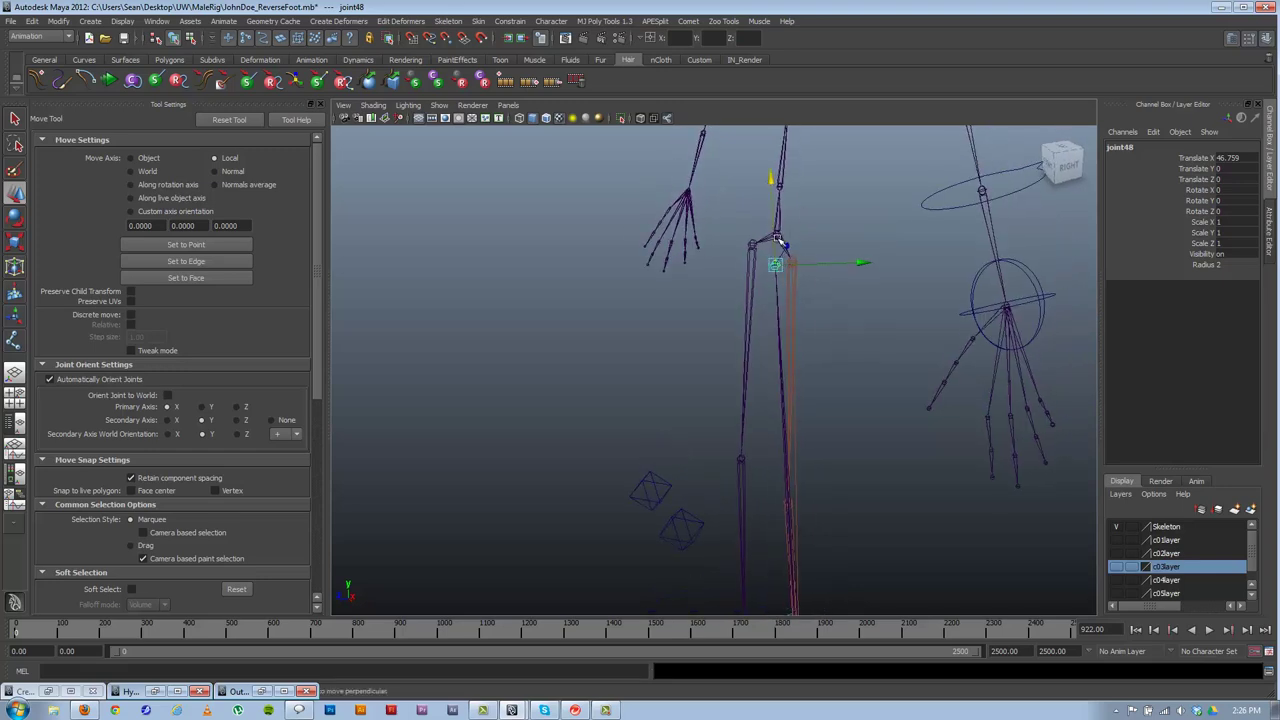
{"action": "left_click_drag", "start_coordinate": [770, 205], "coordinate": [795, 279]}
{"action": "key", "text": "v"}
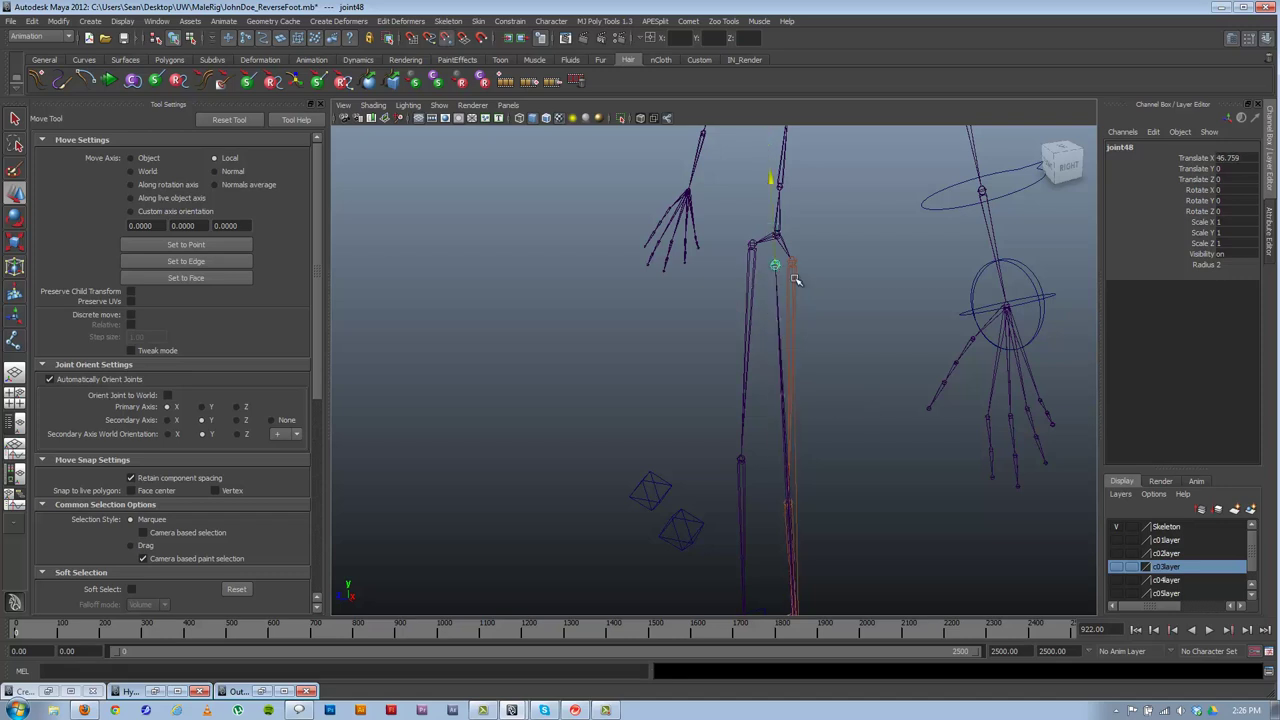
{"action": "left_click_drag", "start_coordinate": [751, 374], "coordinate": [783, 418], "text": "alt"}
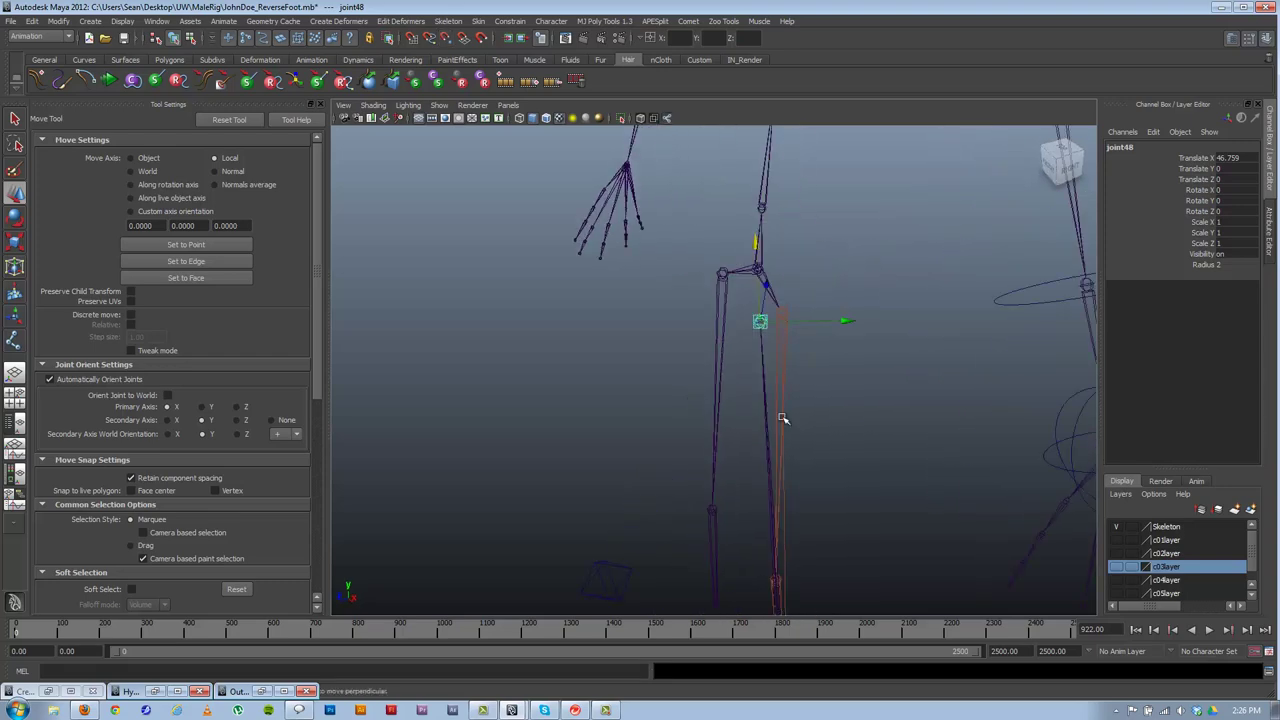
- Draw a second guide chain with the Joint Tool, snapped from the left hip joint to the end of the long guide chain
{"action": "left_click", "coordinate": [851, 389]}
{"action": "left_click", "coordinate": [14, 342]}
{"action": "left_click_drag", "start_coordinate": [697, 332], "coordinate": [806, 405], "text": "alt"}
{"action": "left_click", "coordinate": [860, 318]}
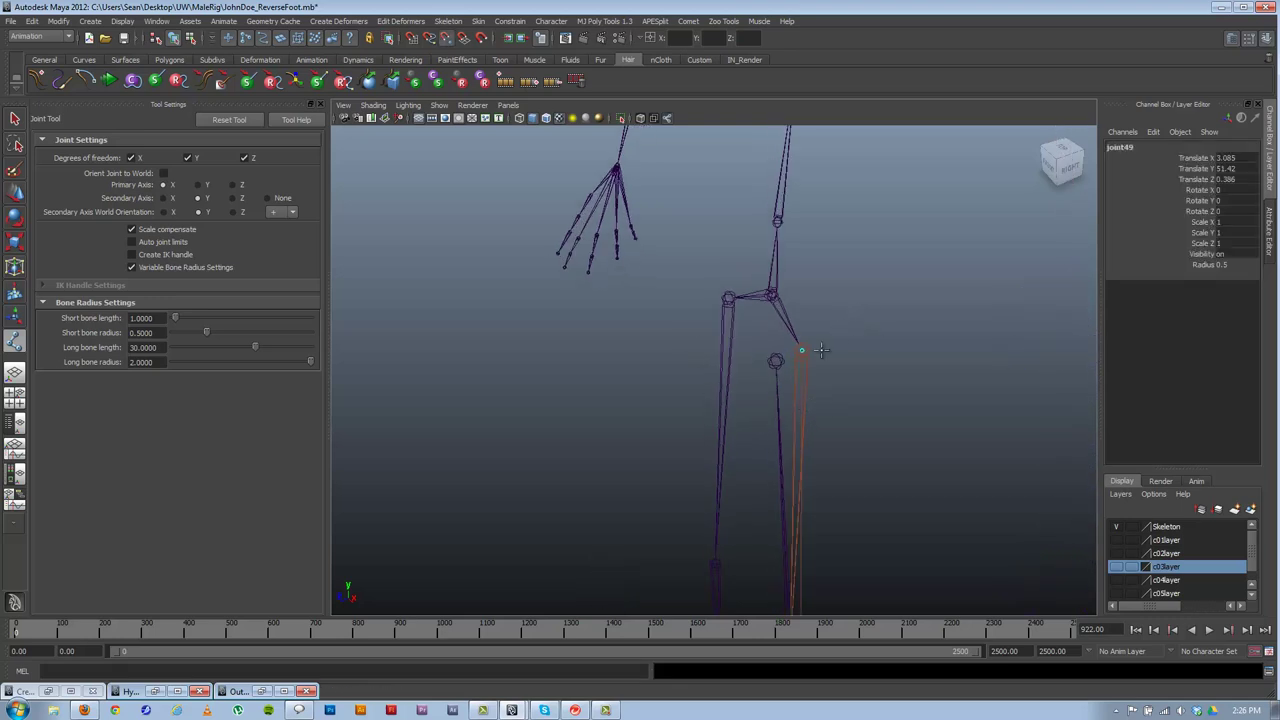
{"action": "key", "text": "ctrl+z"}
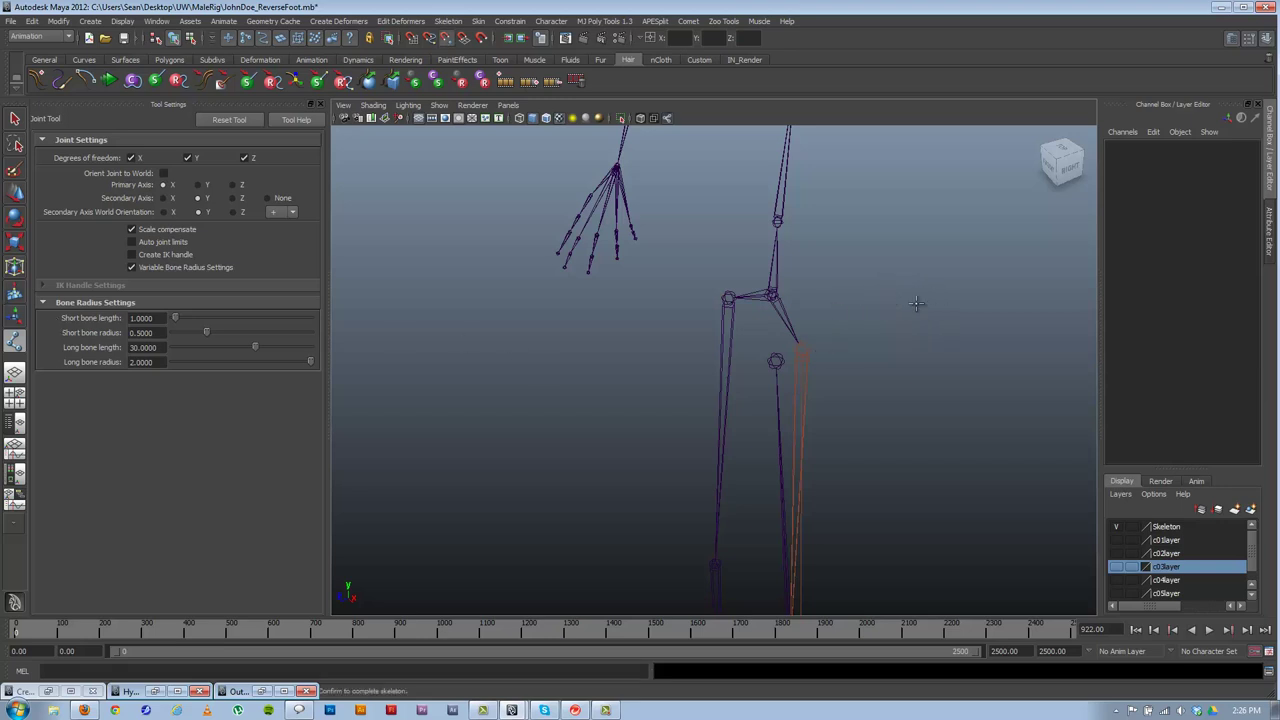
{"action": "left_click", "coordinate": [927, 276]}
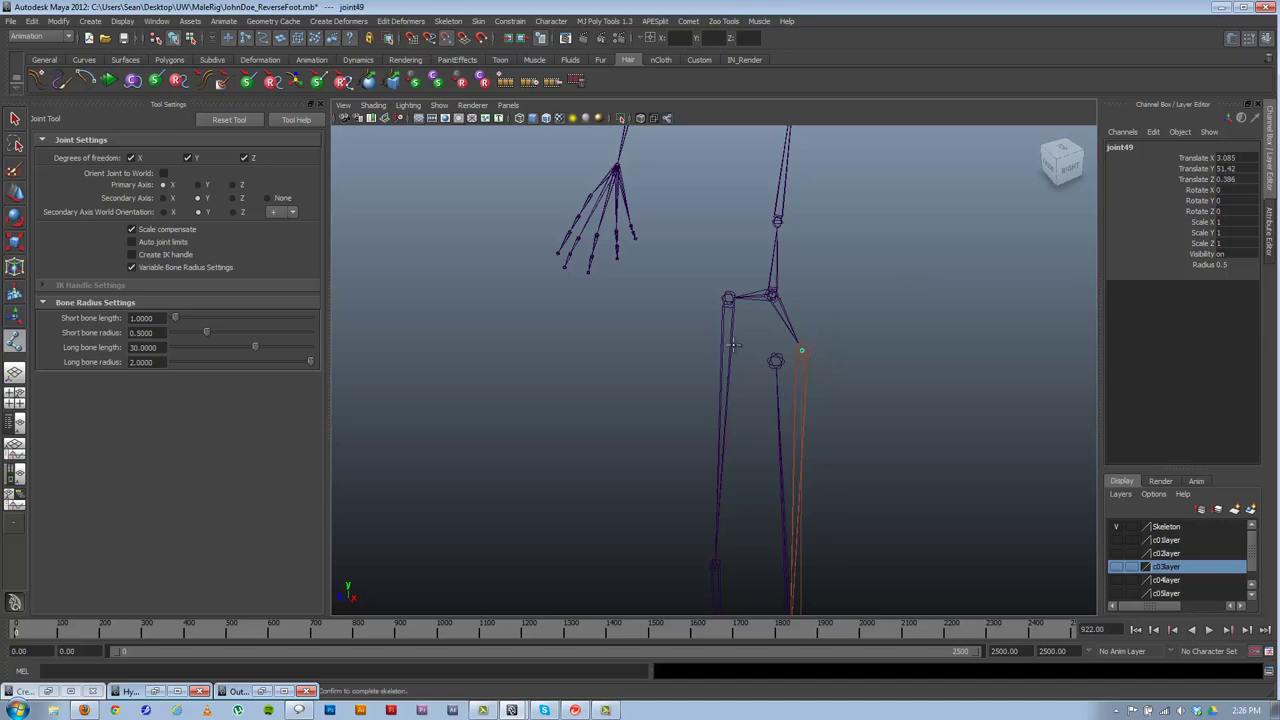
{"action": "left_click", "coordinate": [770, 359]}
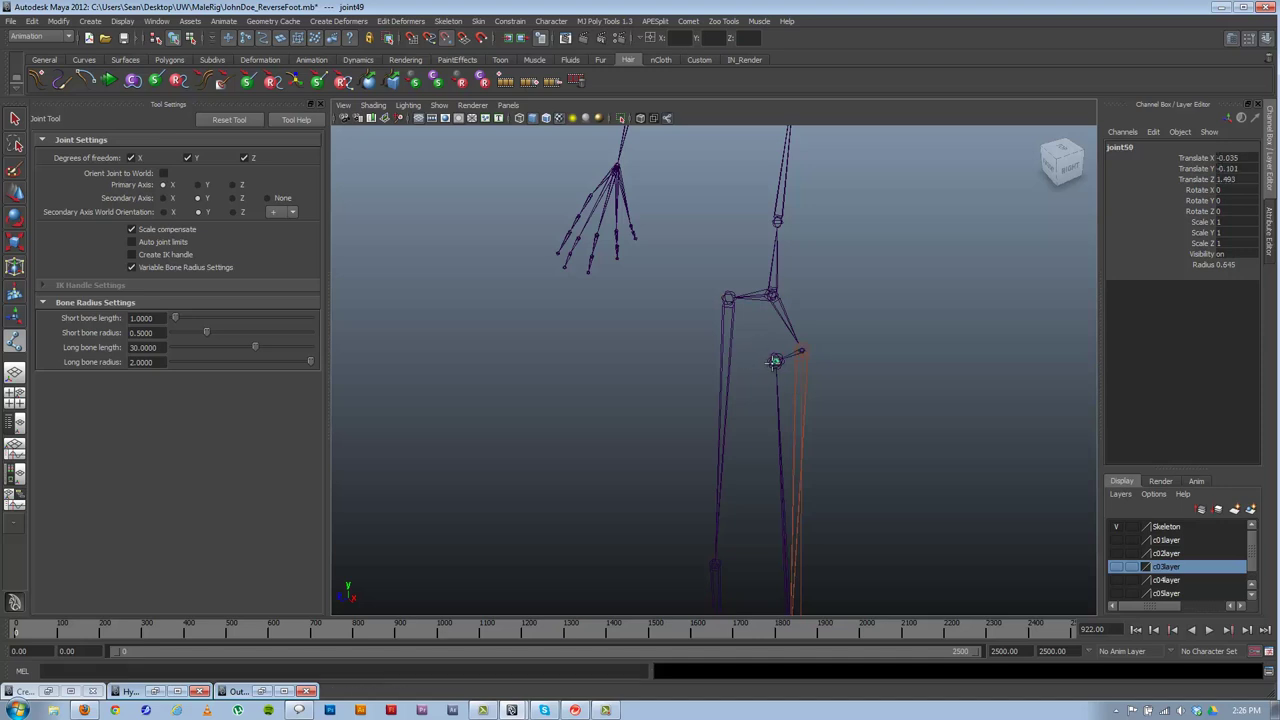
{"action": "key", "text": "Return"}
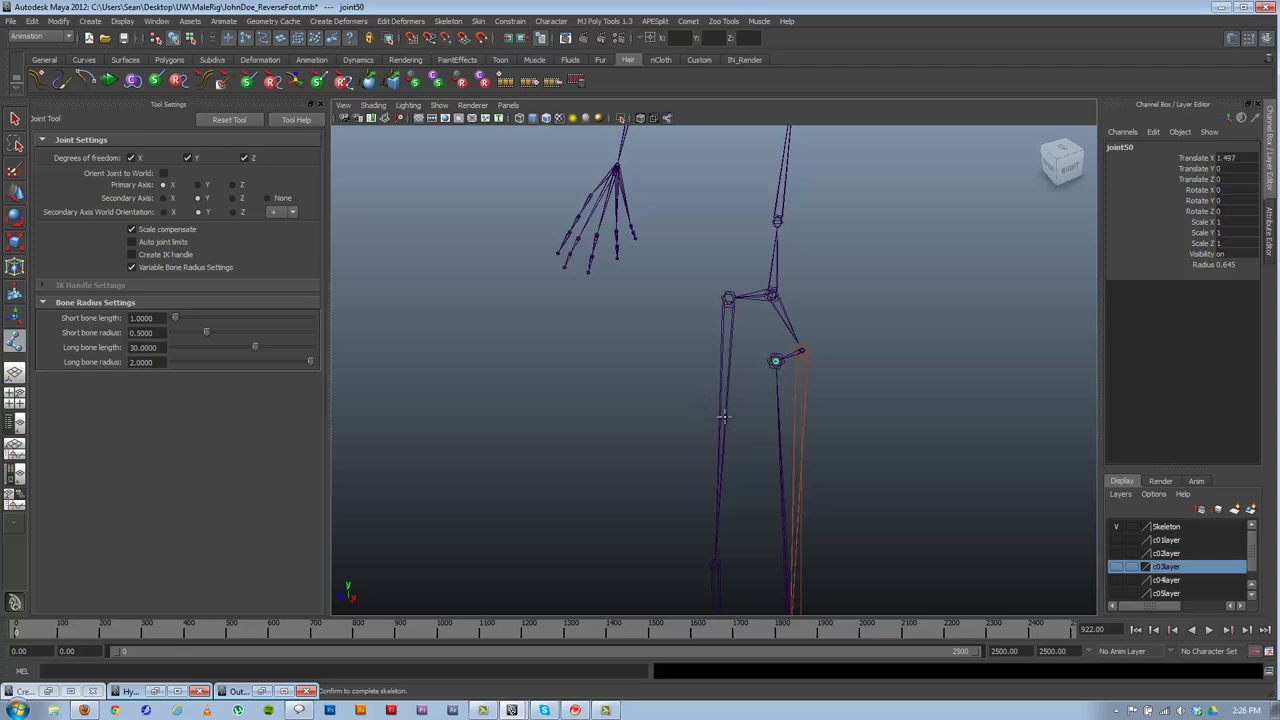
- Select joint49, the root of the short guide chain, and snap it down onto the left knee joint
{"action": "left_click_drag", "start_coordinate": [696, 406], "coordinate": [740, 380], "text": "alt"}
{"action": "key", "text": "Up"}
{"action": "key", "text": "w"}
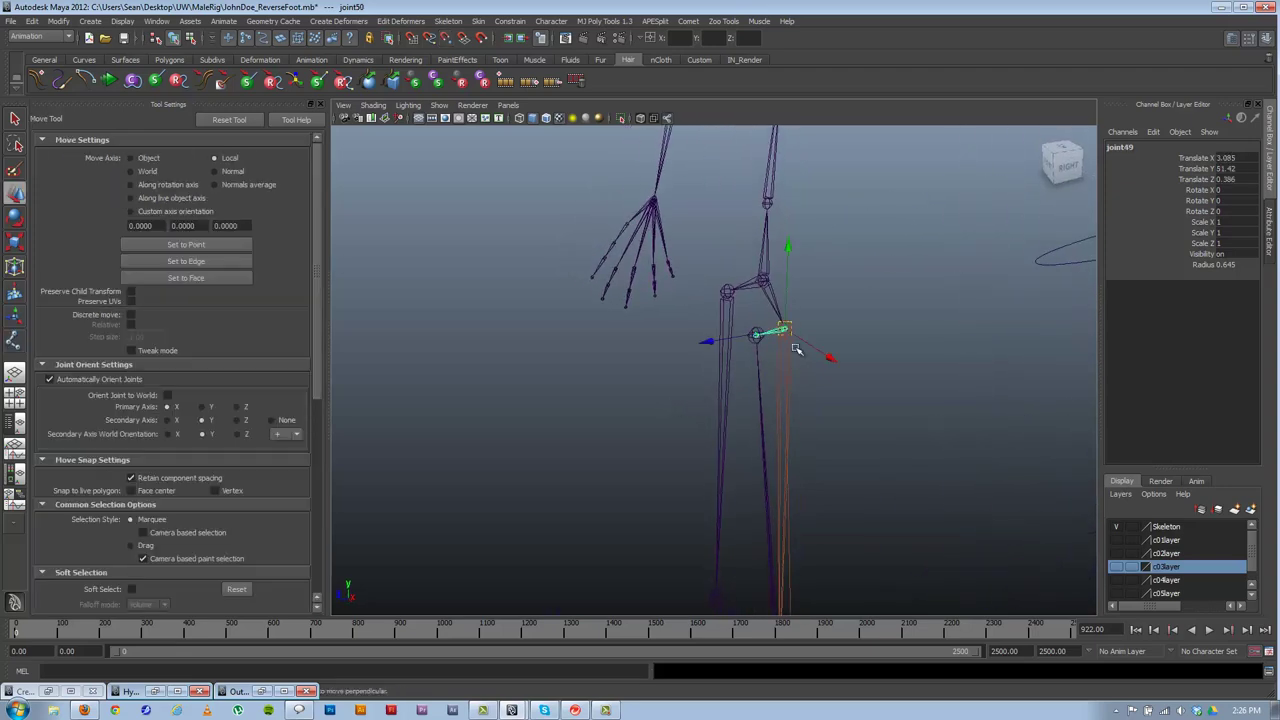
{"action": "left_click_drag", "start_coordinate": [875, 427], "coordinate": [765, 280], "text": "alt"}
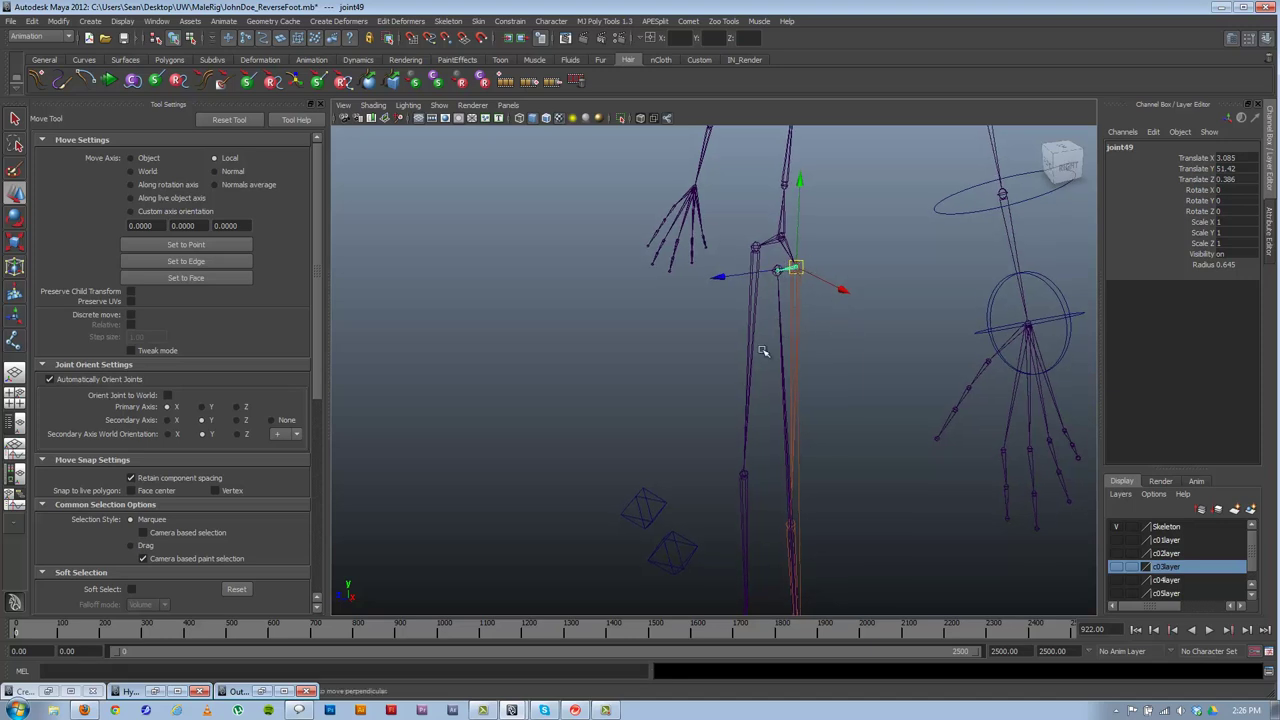
{"action": "key", "text": "v"}
{"action": "middle_click_drag", "start_coordinate": [792, 499], "coordinate": [786, 524]}
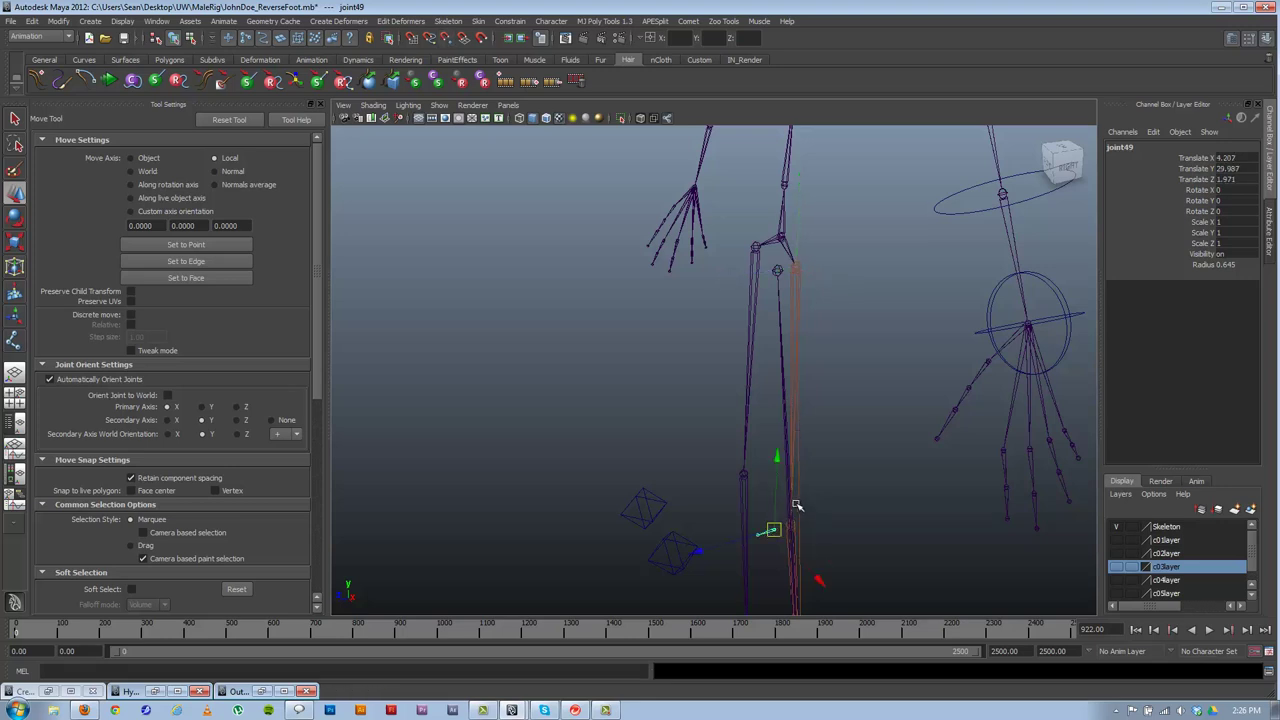
{"action": "key", "text": "ctrl+z"}
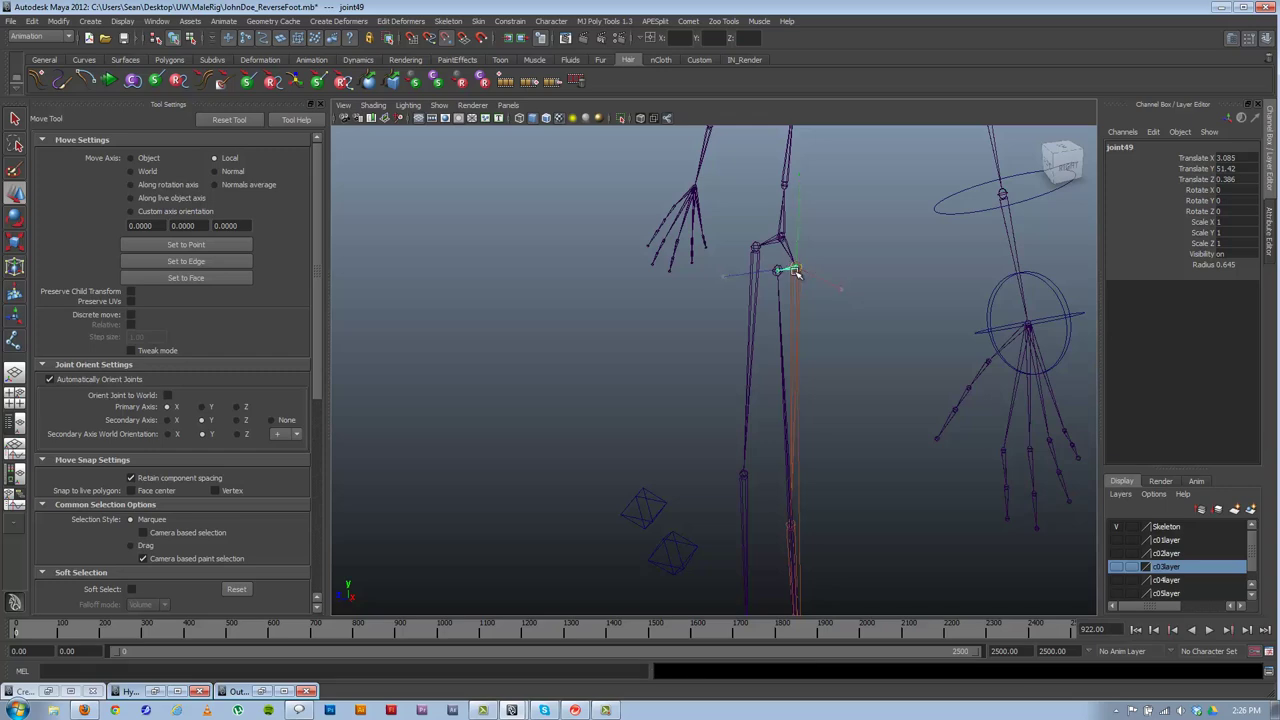
{"action": "key", "text": "shift+z"}
- Move joint50, the short chain's end joint, forward along its local X axis to Translate X 10.469
{"action": "left_click_drag", "start_coordinate": [789, 524], "coordinate": [964, 348], "text": "alt"}
{"action": "left_click", "coordinate": [820, 302]}
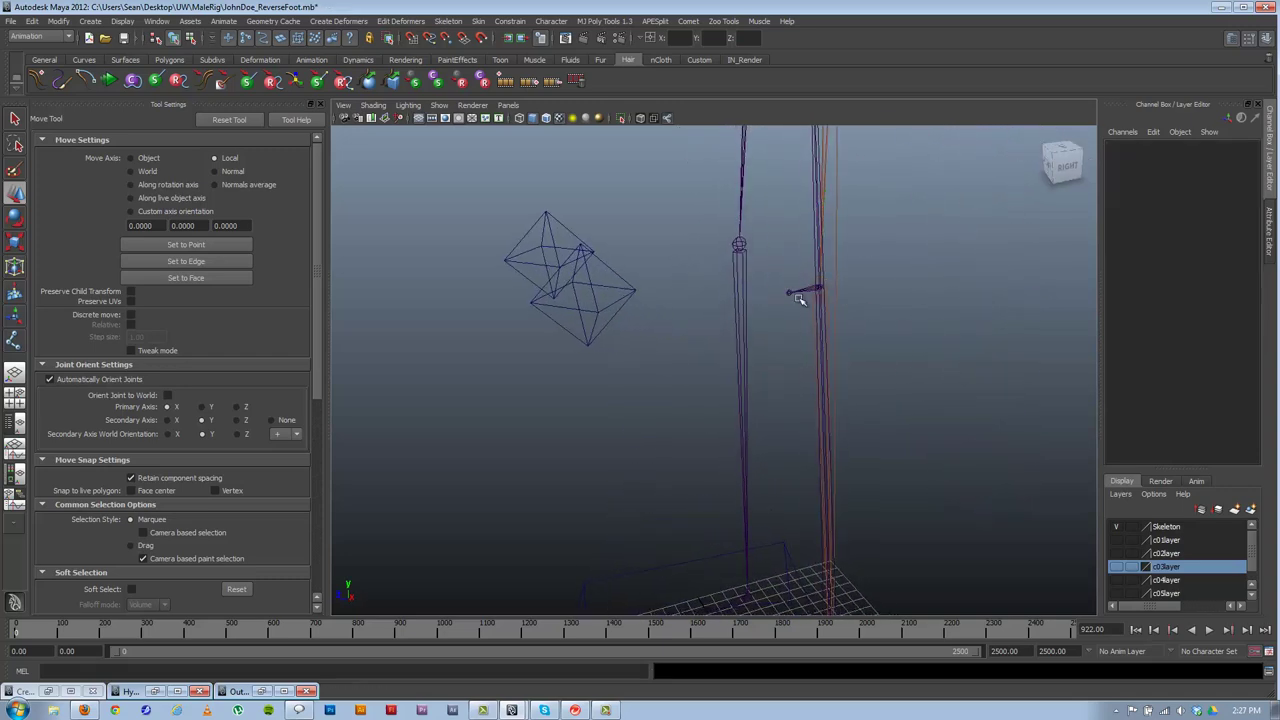
{"action": "left_click", "coordinate": [788, 292]}
{"action": "left_click_drag", "start_coordinate": [680, 367], "coordinate": [666, 387], "text": "alt"}
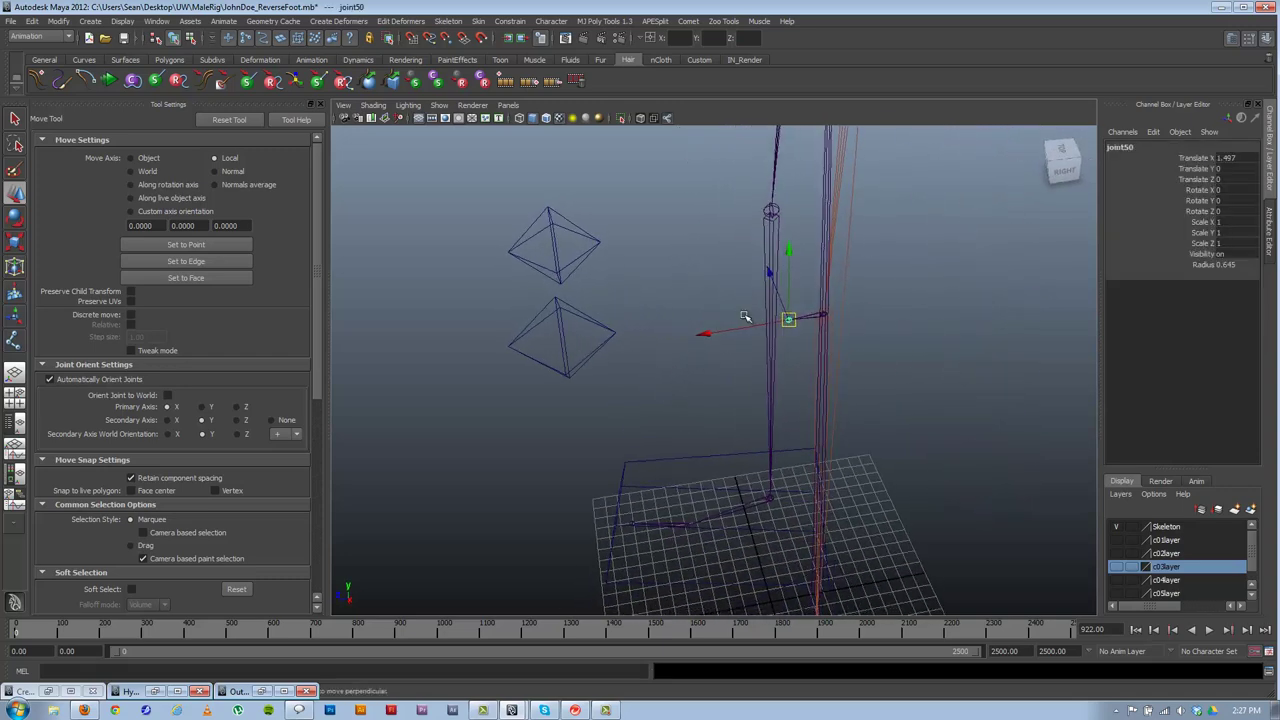
{"action": "left_click", "coordinate": [150, 158]}
{"action": "left_click", "coordinate": [229, 156]}
{"action": "left_click", "coordinate": [818, 316]}
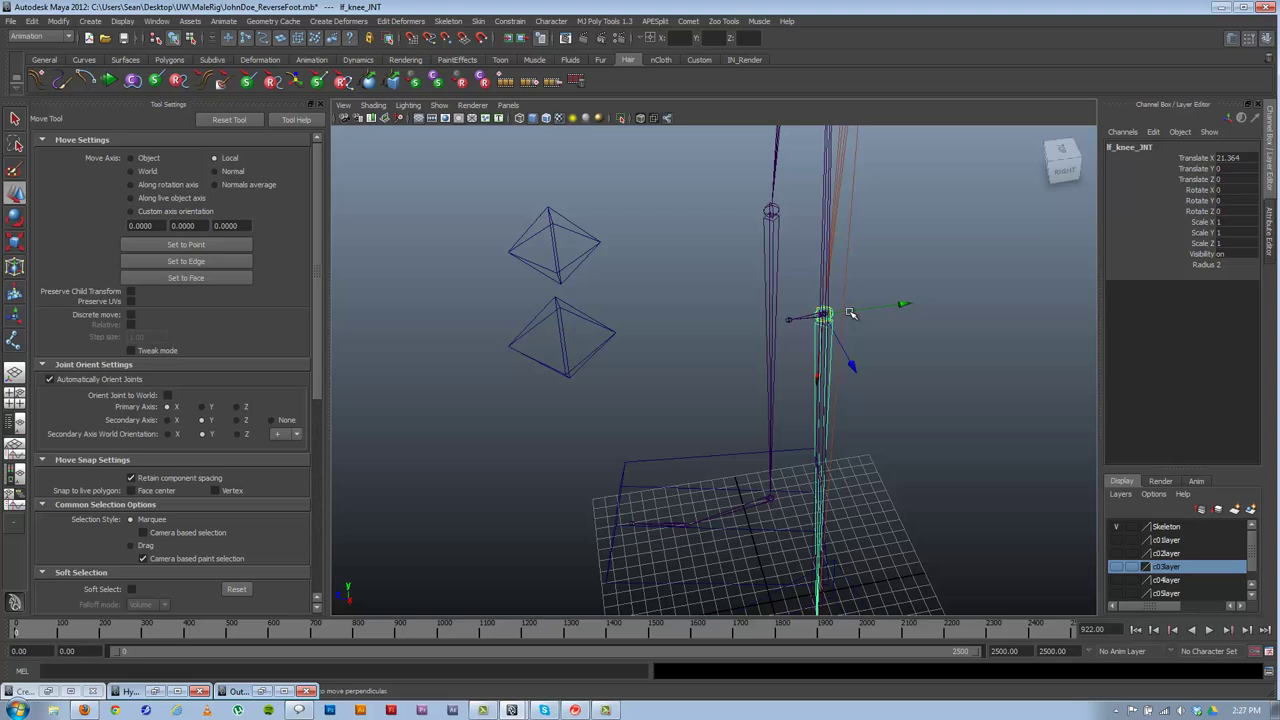
{"action": "left_click", "coordinate": [789, 328]}
{"action": "left_click", "coordinate": [789, 325]}
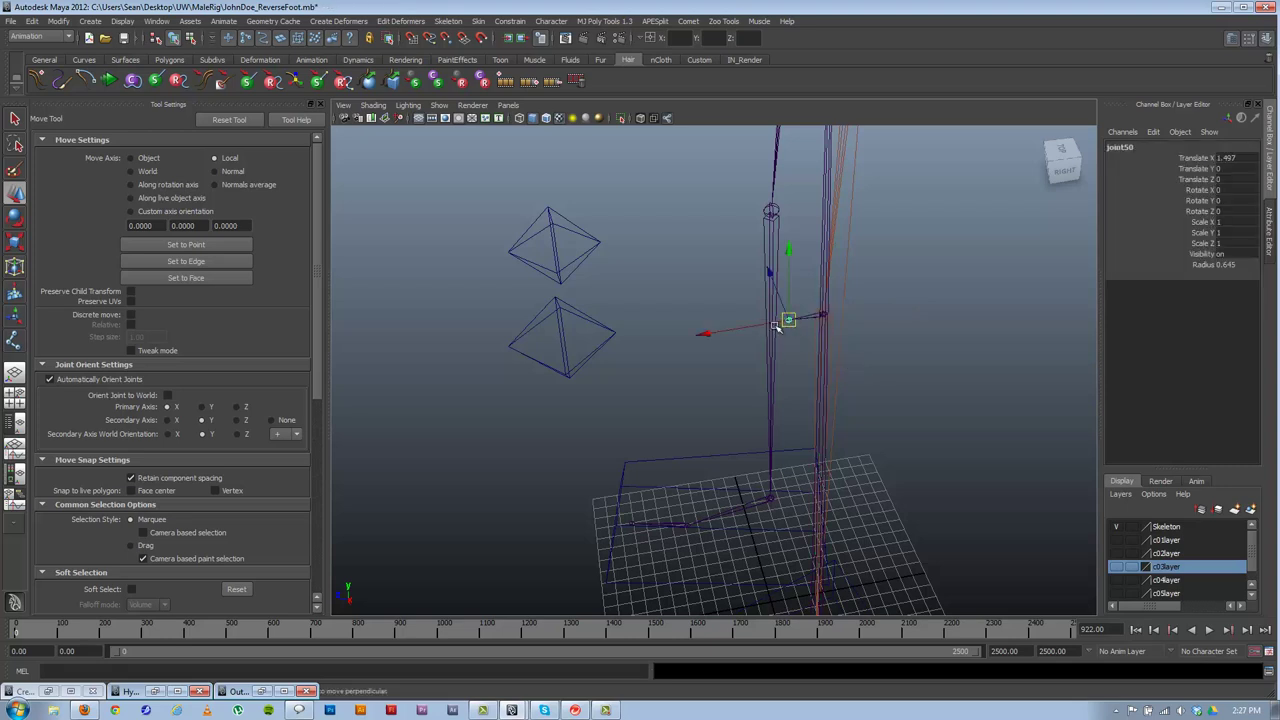
{"action": "left_click_drag", "start_coordinate": [705, 331], "coordinate": [491, 365]}
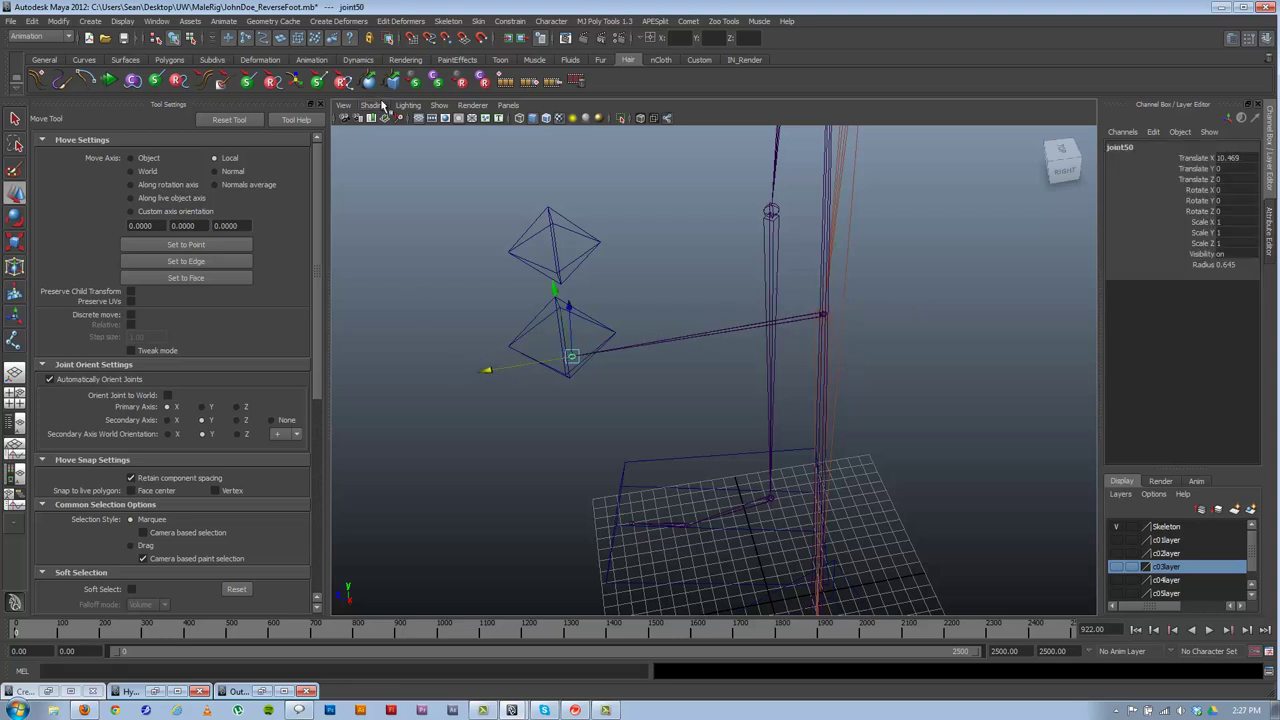
- Show polygons in the viewport again to compare the extended guide joint with the leg mesh and knee controls
{"action": "left_click", "coordinate": [439, 105]}
{"action": "left_click", "coordinate": [455, 190]}
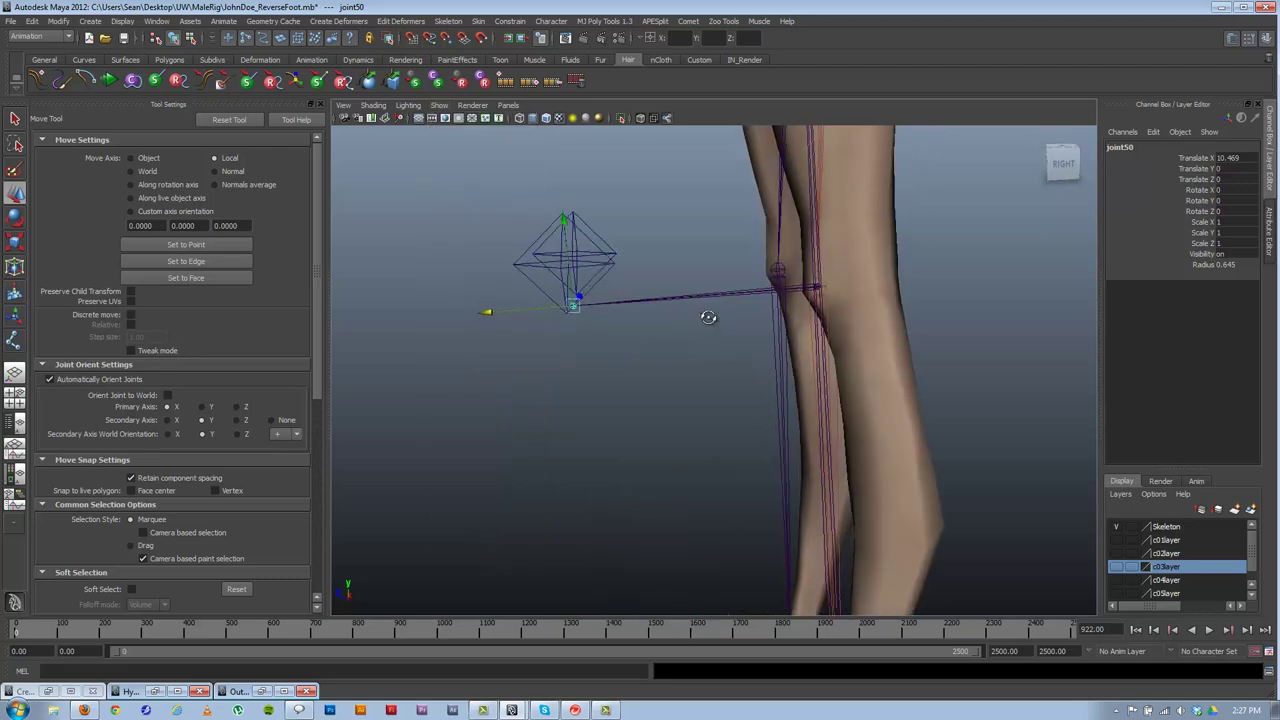
{"action": "scroll", "coordinate": [757, 367], "scroll_direction": "down", "scroll_amount": 5}
{"action": "scroll", "coordinate": [757, 367], "scroll_direction": "up", "scroll_amount": 1}
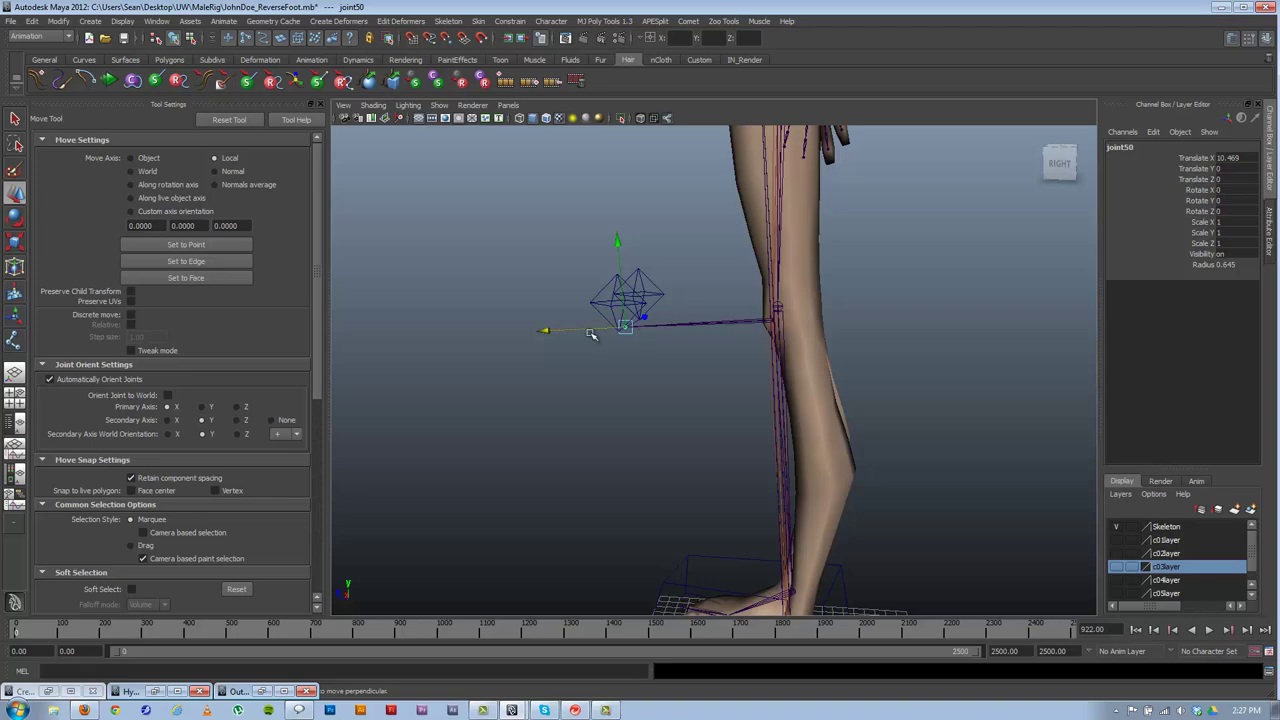
- Snap the left knee control's parent group lf_knee_ctGRP onto joint50 and check lf_knee_CTRL's translate and rotate channels
{"action": "left_click_drag", "start_coordinate": [529, 349], "coordinate": [602, 376], "text": "alt"}
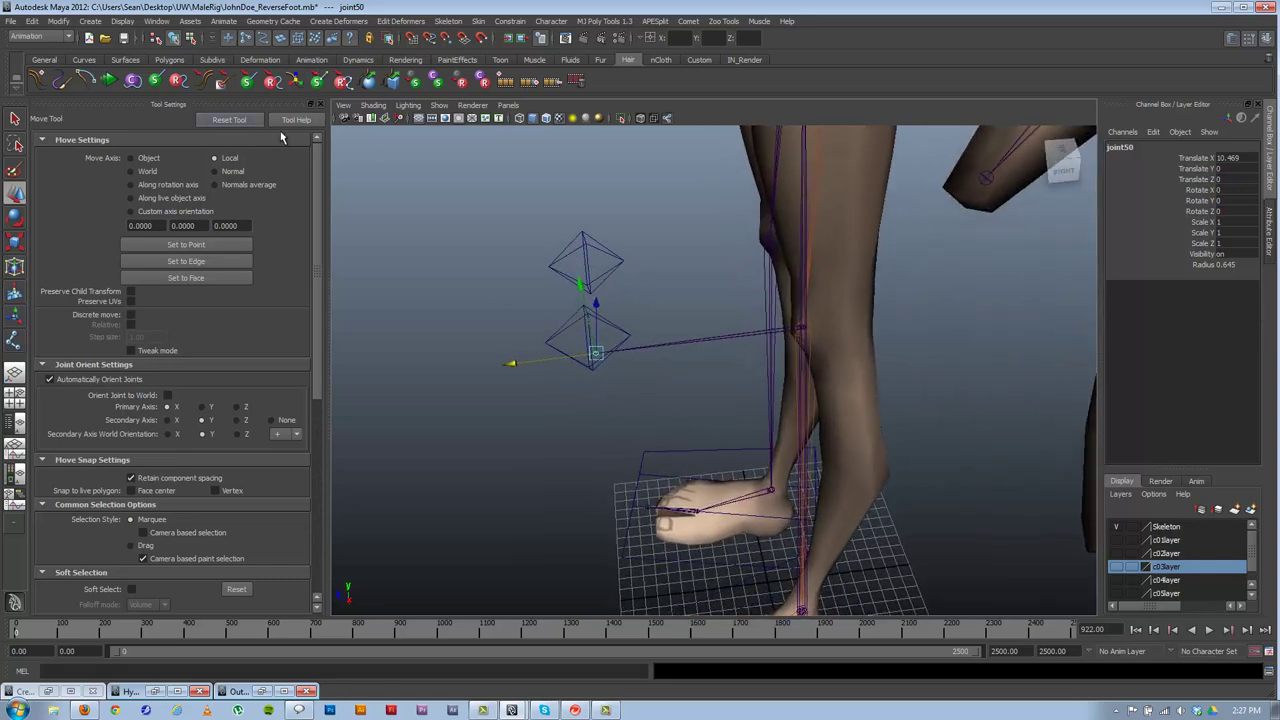
{"action": "left_click", "coordinate": [621, 331]}
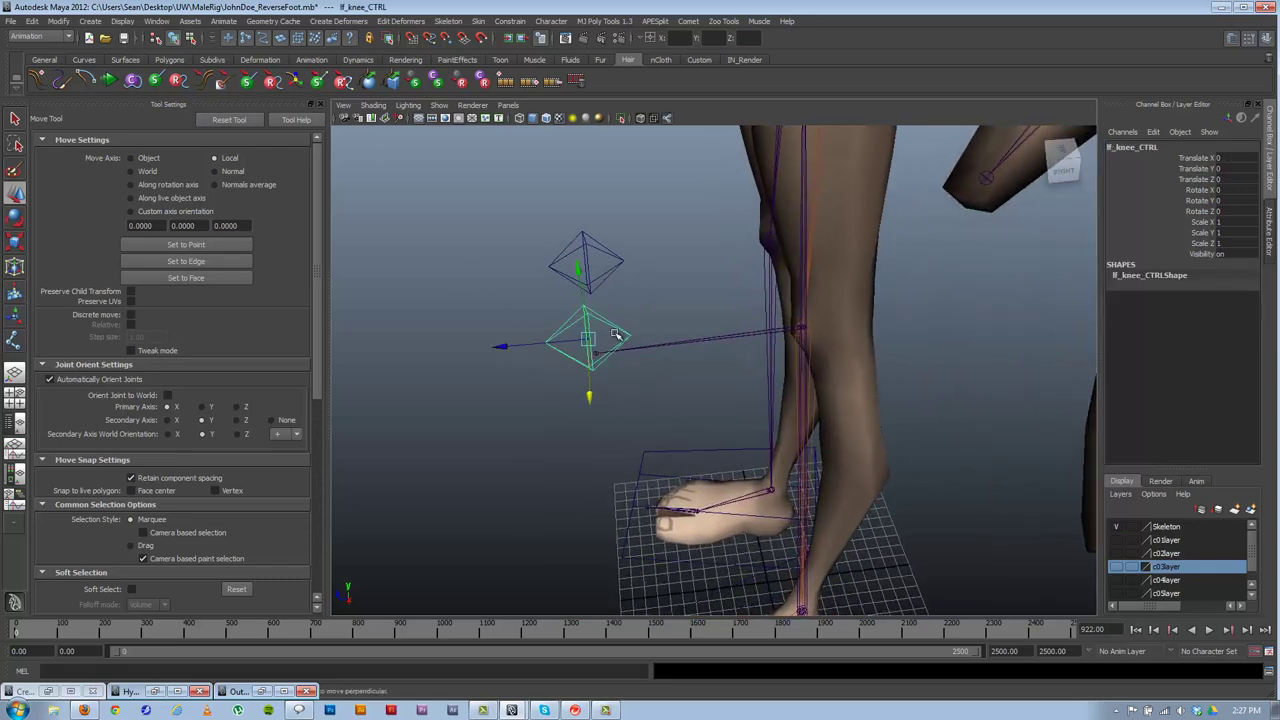
{"action": "key", "text": "Up"}
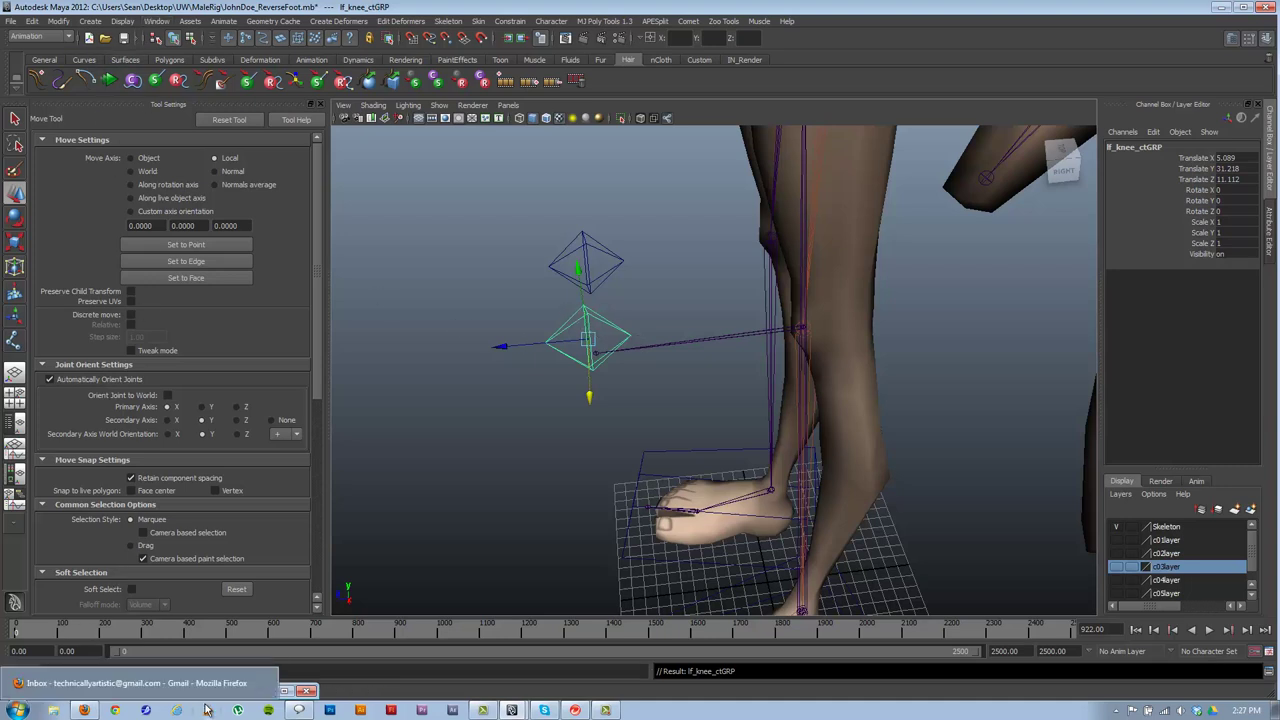
{"action": "left_click", "coordinate": [364, 630]}
{"action": "left_click", "coordinate": [262, 691]}
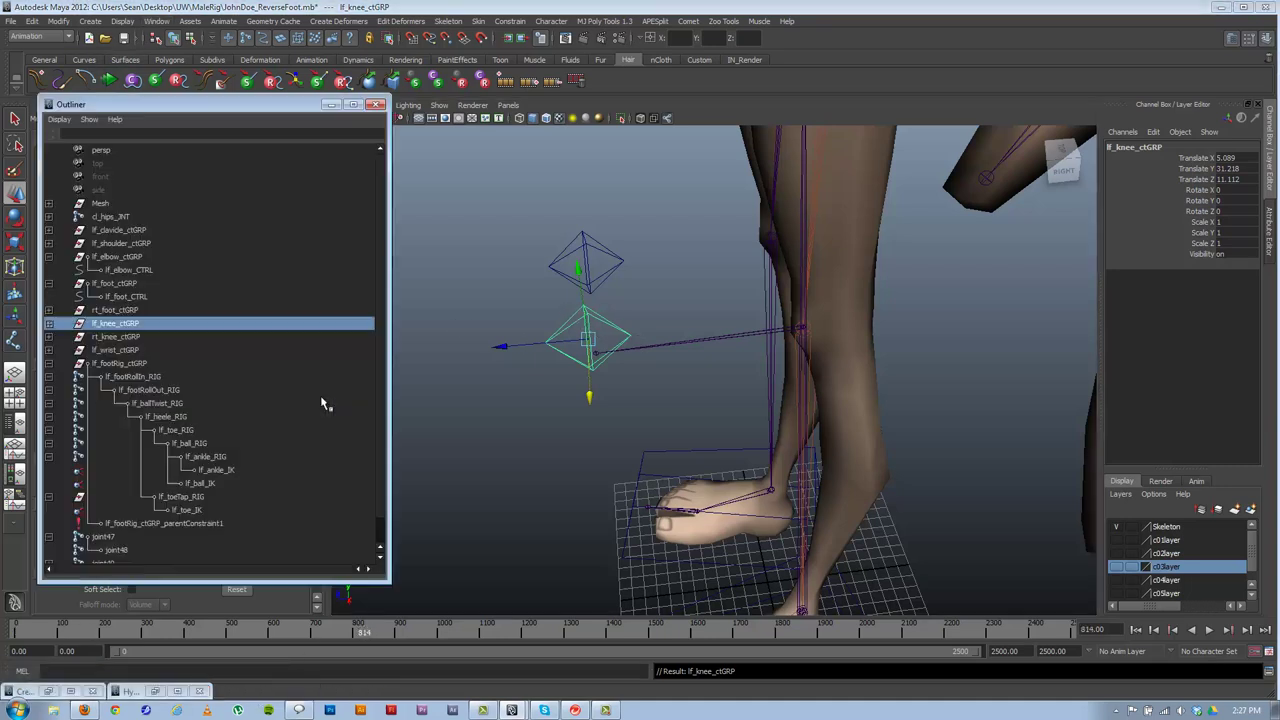
{"action": "left_click", "coordinate": [48, 324]}
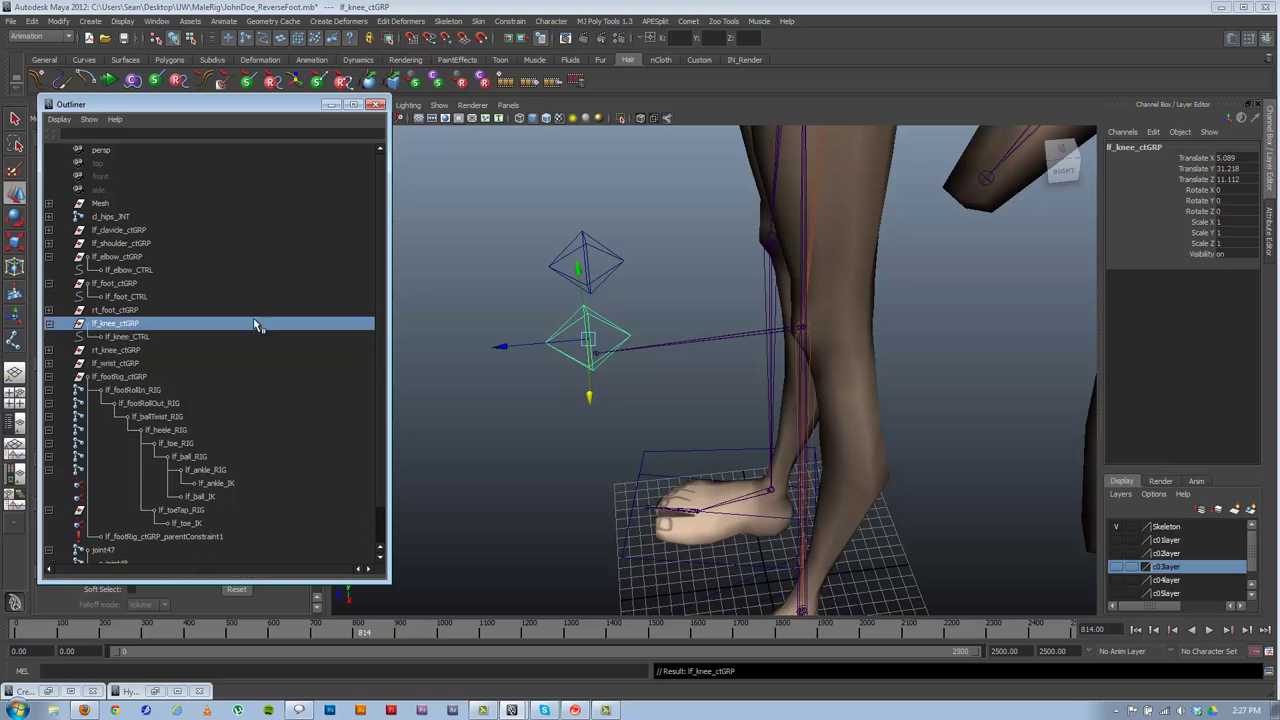
{"action": "left_click", "coordinate": [125, 334]}
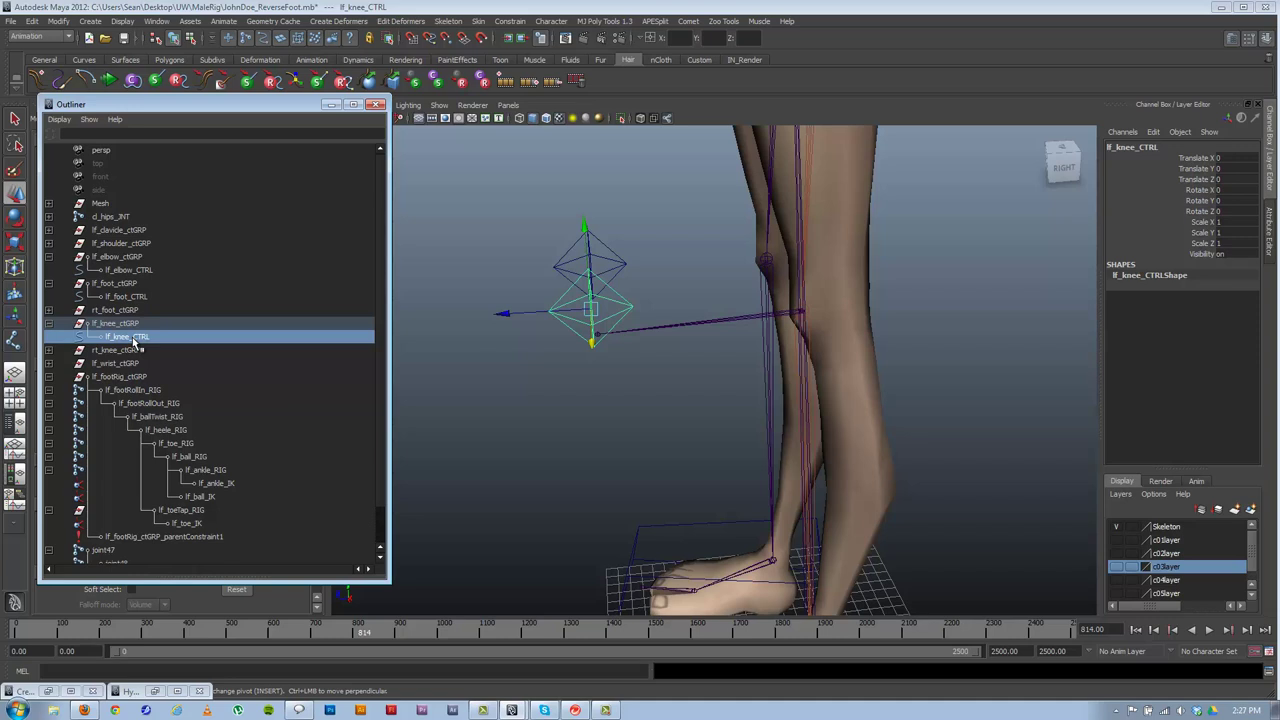
{"action": "left_click", "coordinate": [140, 324]}
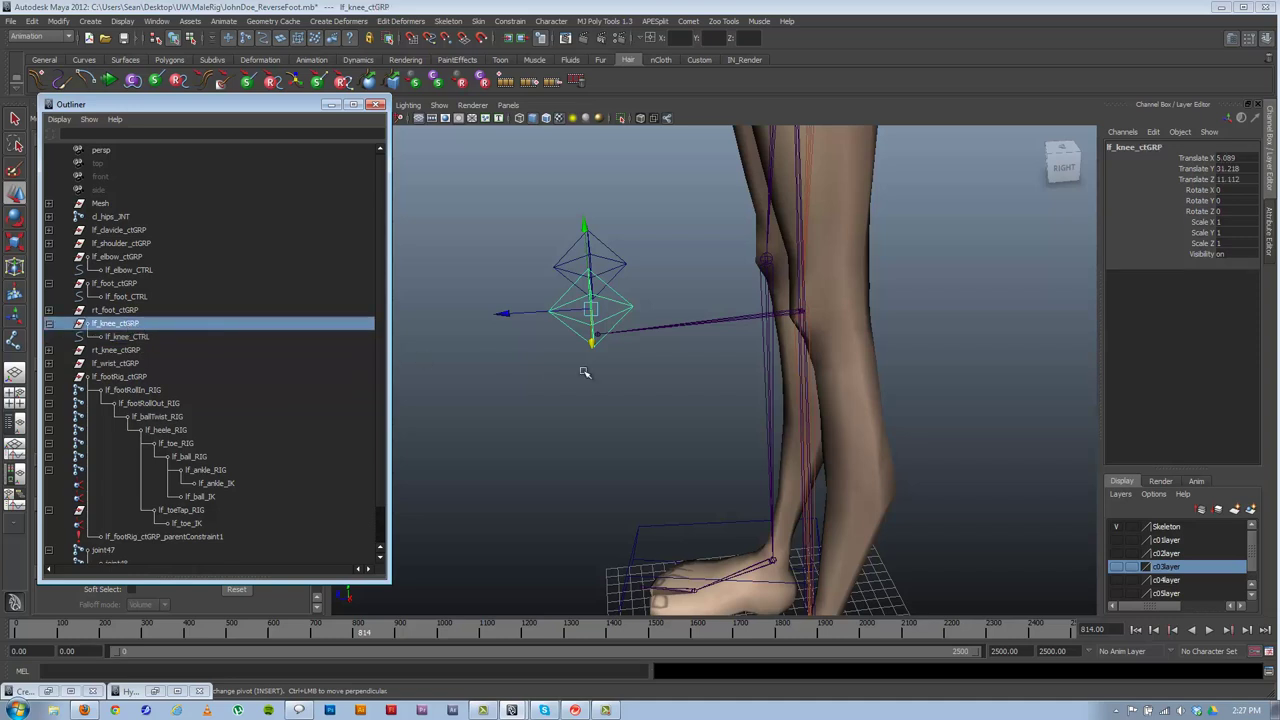
{"action": "left_click_drag", "start_coordinate": [590, 313], "coordinate": [597, 334]}
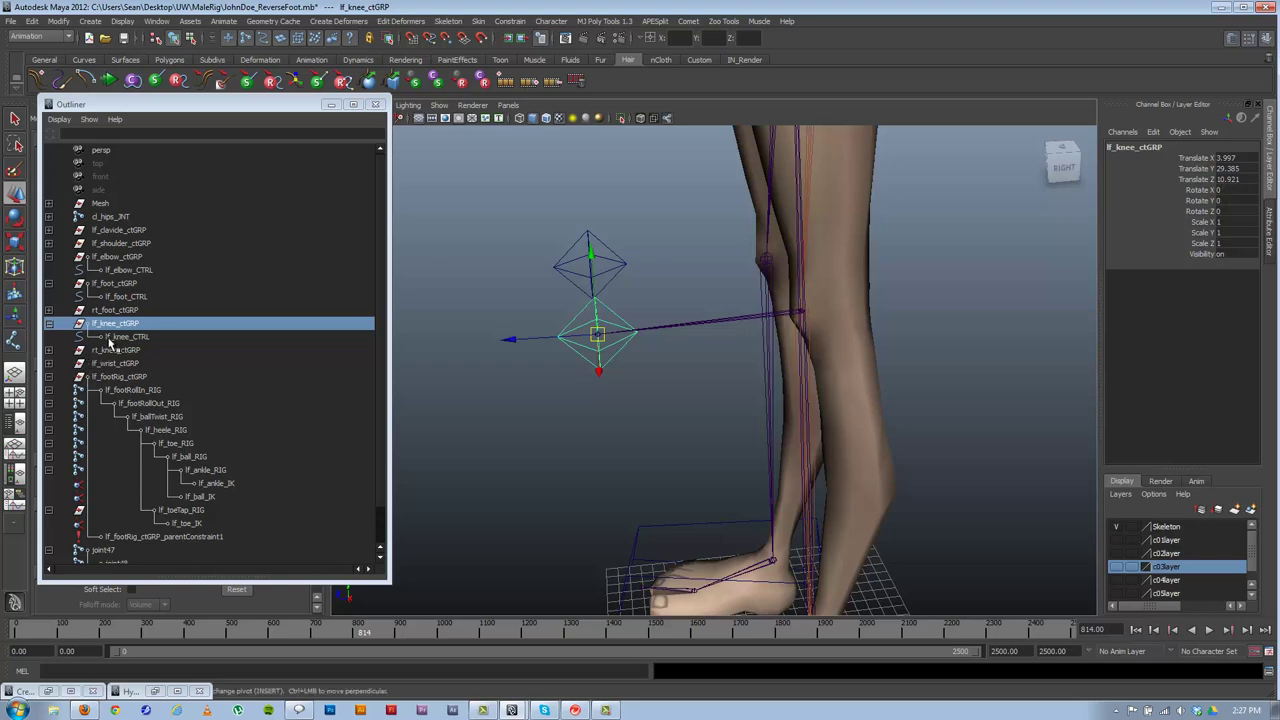
{"action": "key", "text": "Down"}
{"action": "left_click_drag", "start_coordinate": [1232, 159], "coordinate": [1232, 211]}
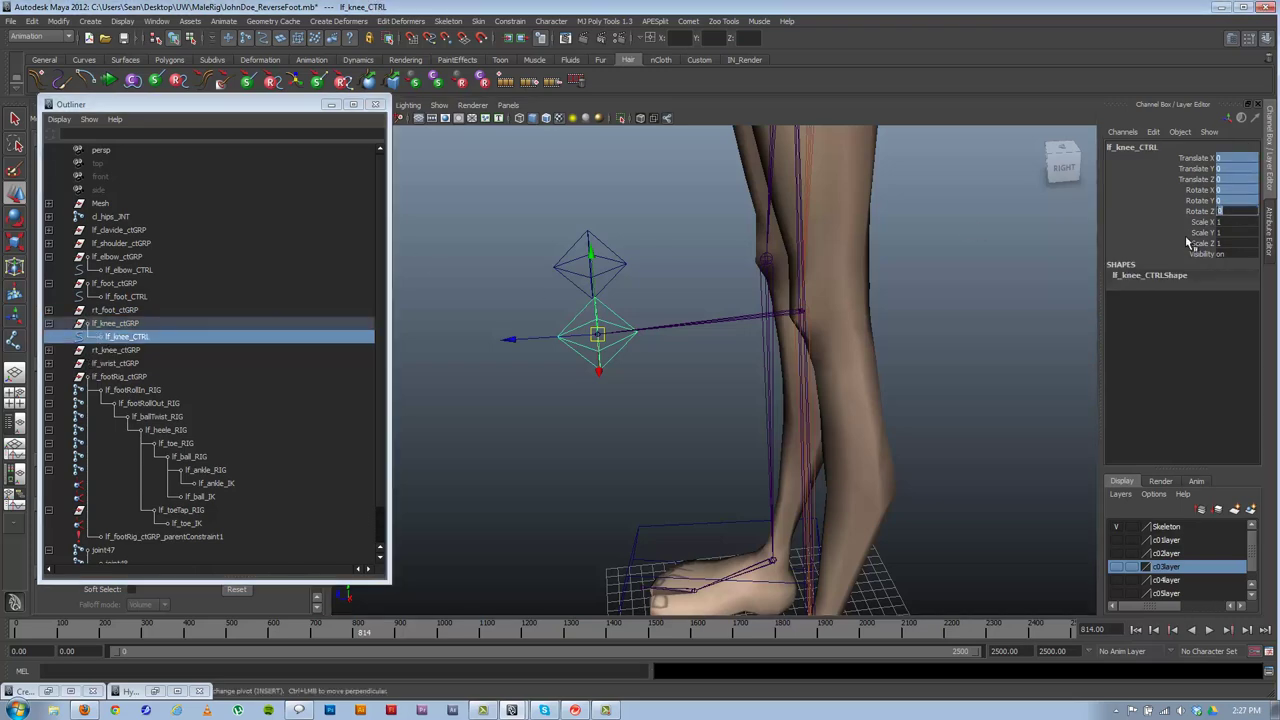
- Delete both temporary guide joint chains, rooted at joint47 and joint49, from the left leg
{"action": "left_click_drag", "start_coordinate": [610, 418], "coordinate": [690, 390], "text": "alt"}
{"action": "left_click", "coordinate": [760, 225]}
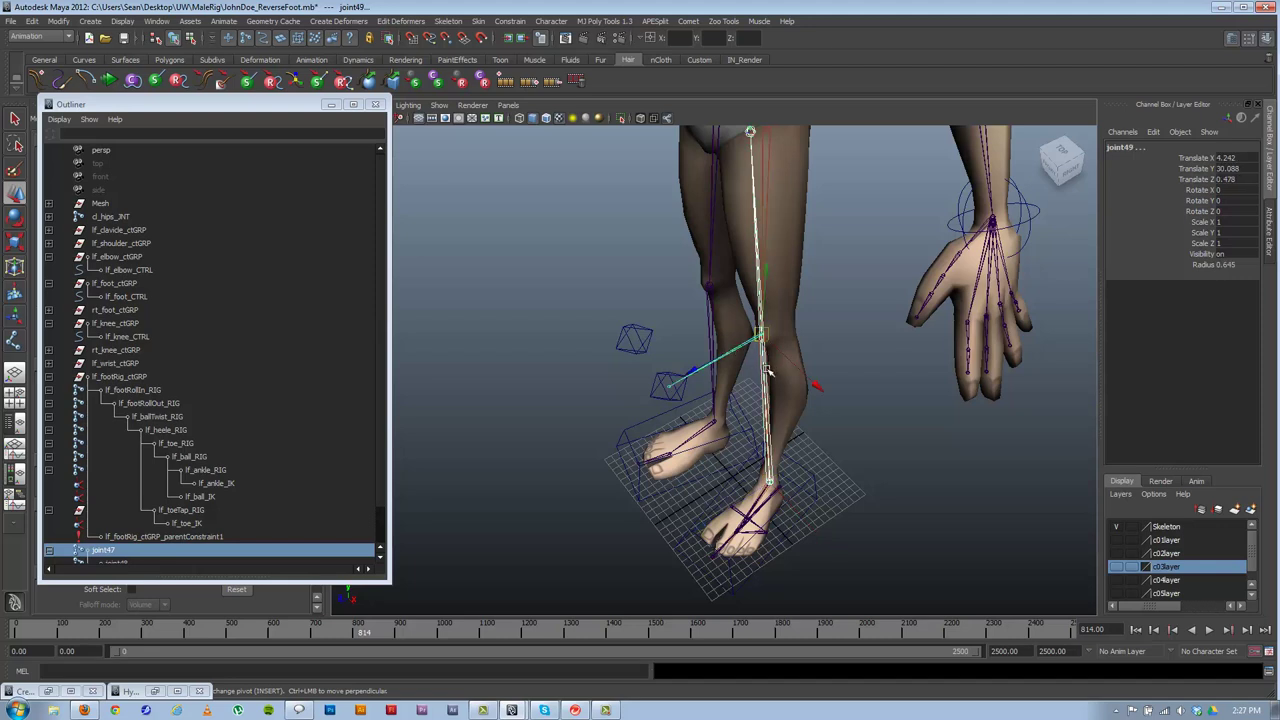
{"action": "key", "text": "Delete"}
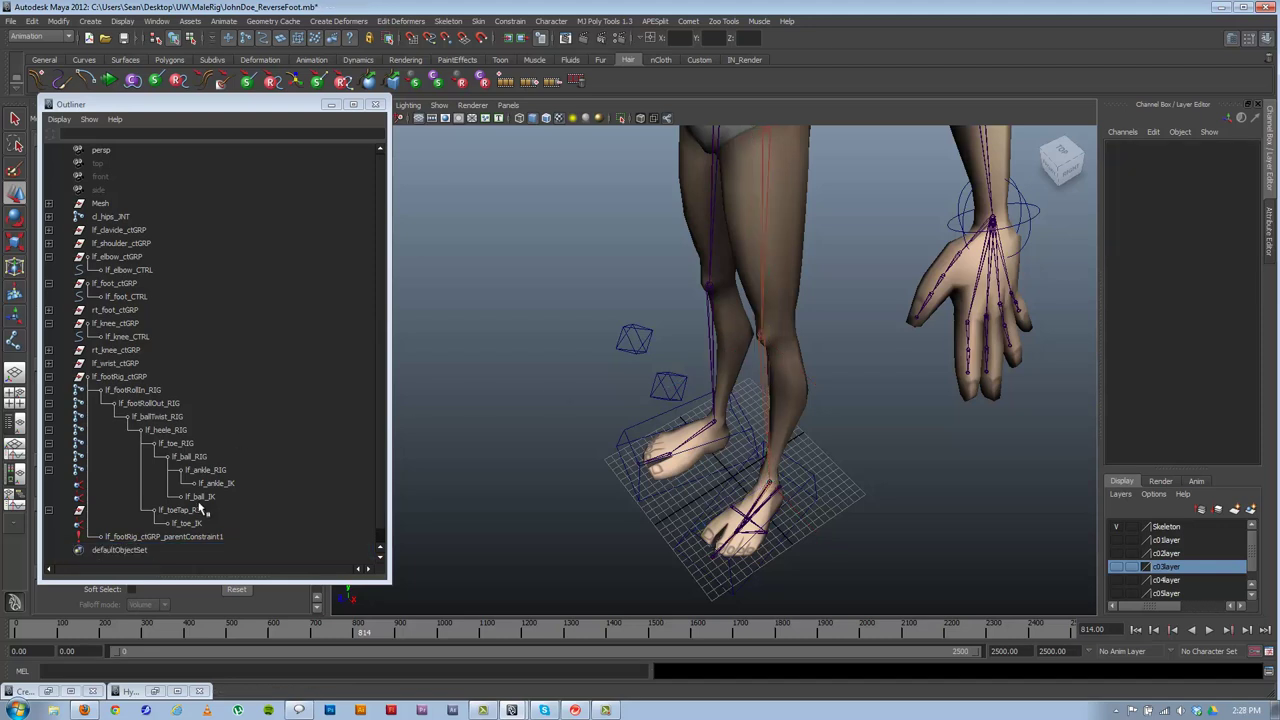
- Select the left ankle IK handle lf_ankle_IK and hide polygons in the viewport
{"action": "left_click", "coordinate": [222, 483]}
{"action": "left_click_drag", "start_coordinate": [729, 386], "coordinate": [745, 318], "text": "alt"}
{"action": "left_click", "coordinate": [463, 108]}
{"action": "mouse_move", "coordinate": [442, 107]}
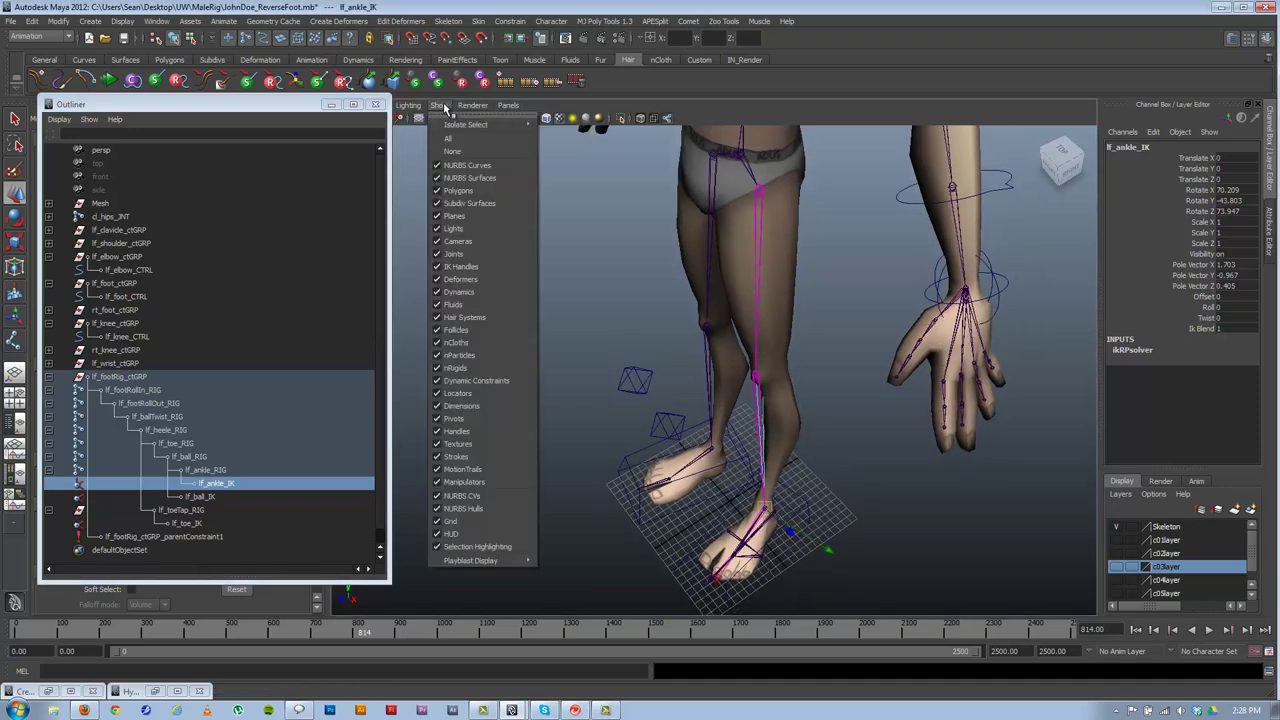
{"action": "left_click", "coordinate": [459, 190]}
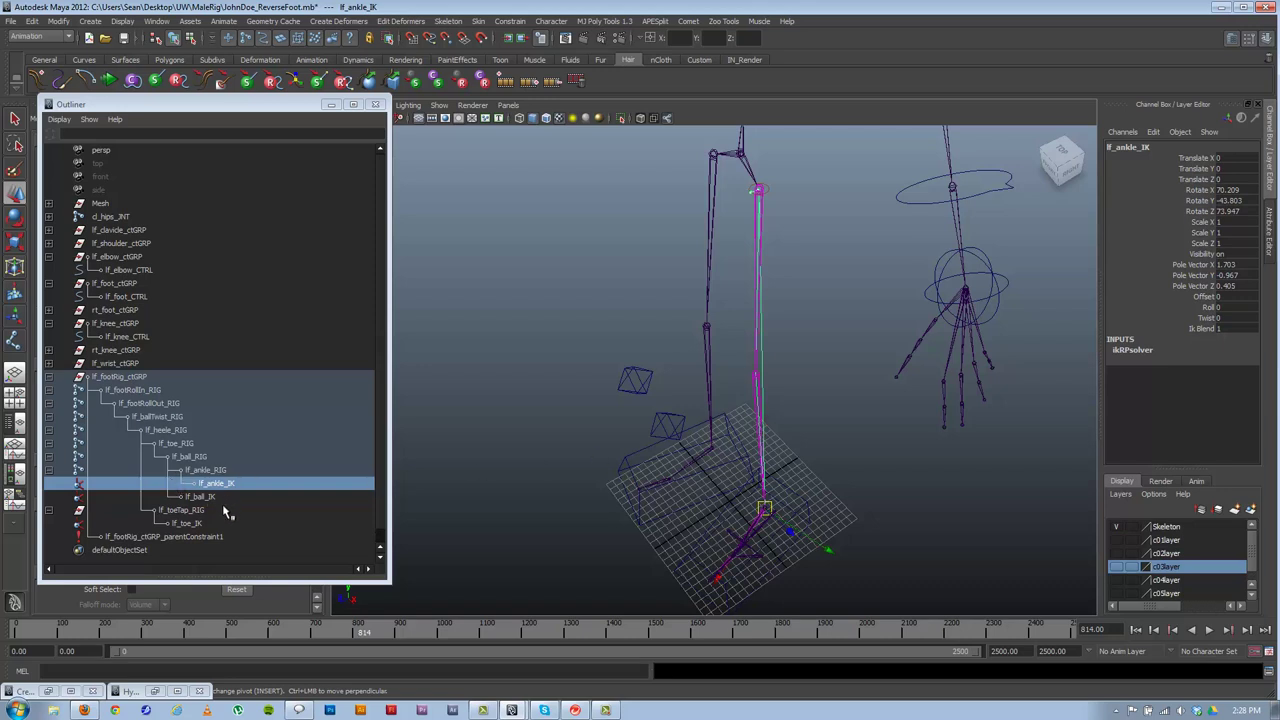
- Add a Pole Vector constraint that makes lf_knee_CTRL drive the lf_ankle_IK handle
{"action": "left_click", "coordinate": [667, 418]}
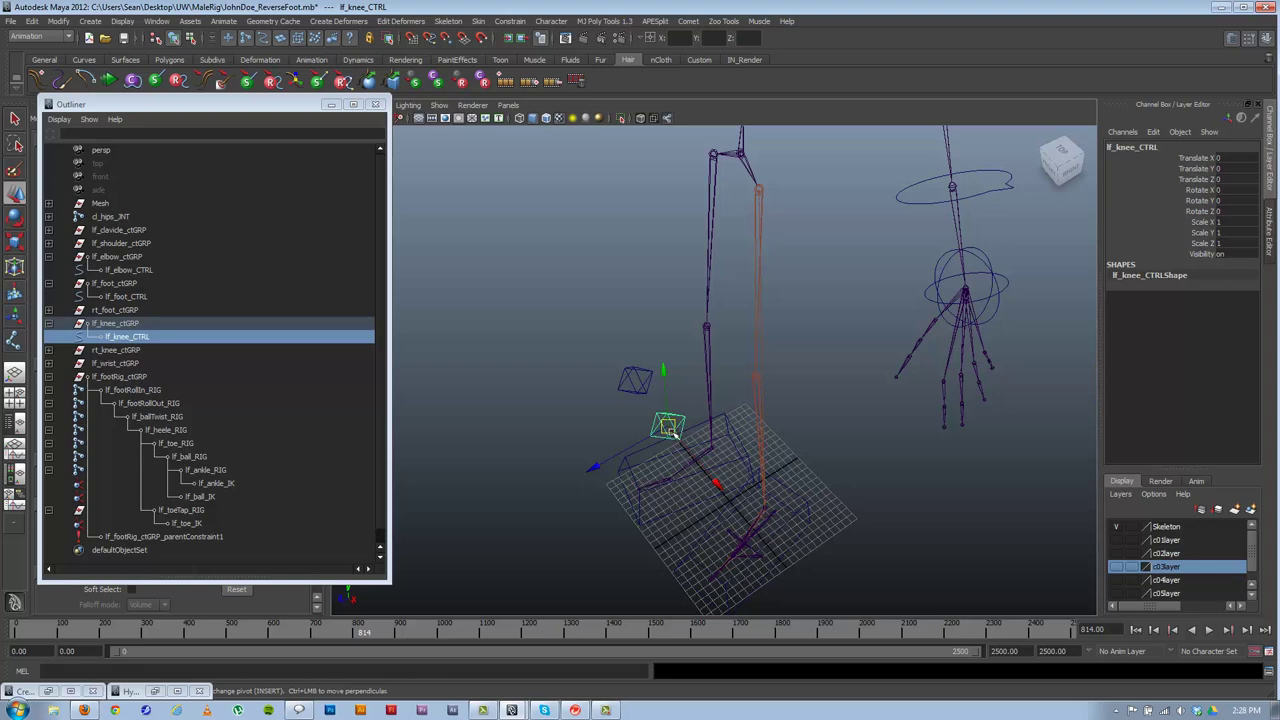
{"action": "left_click", "coordinate": [218, 484]}
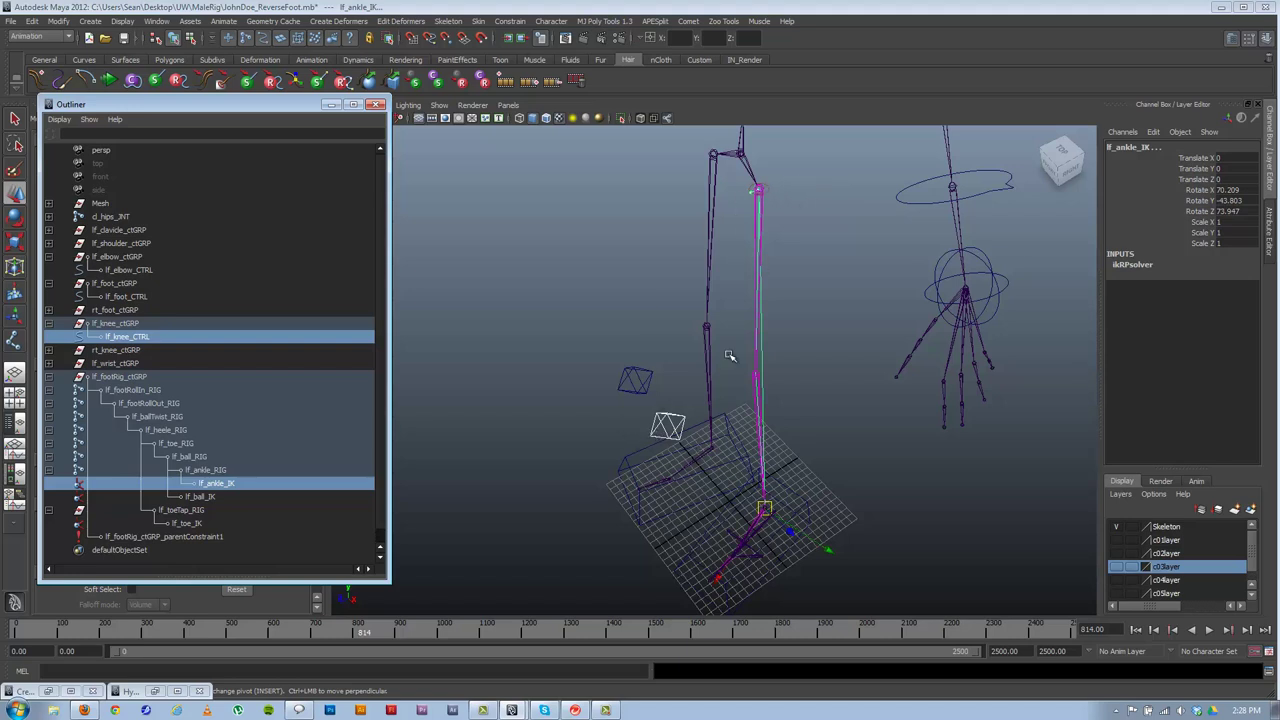
{"action": "left_click", "coordinate": [660, 21]}
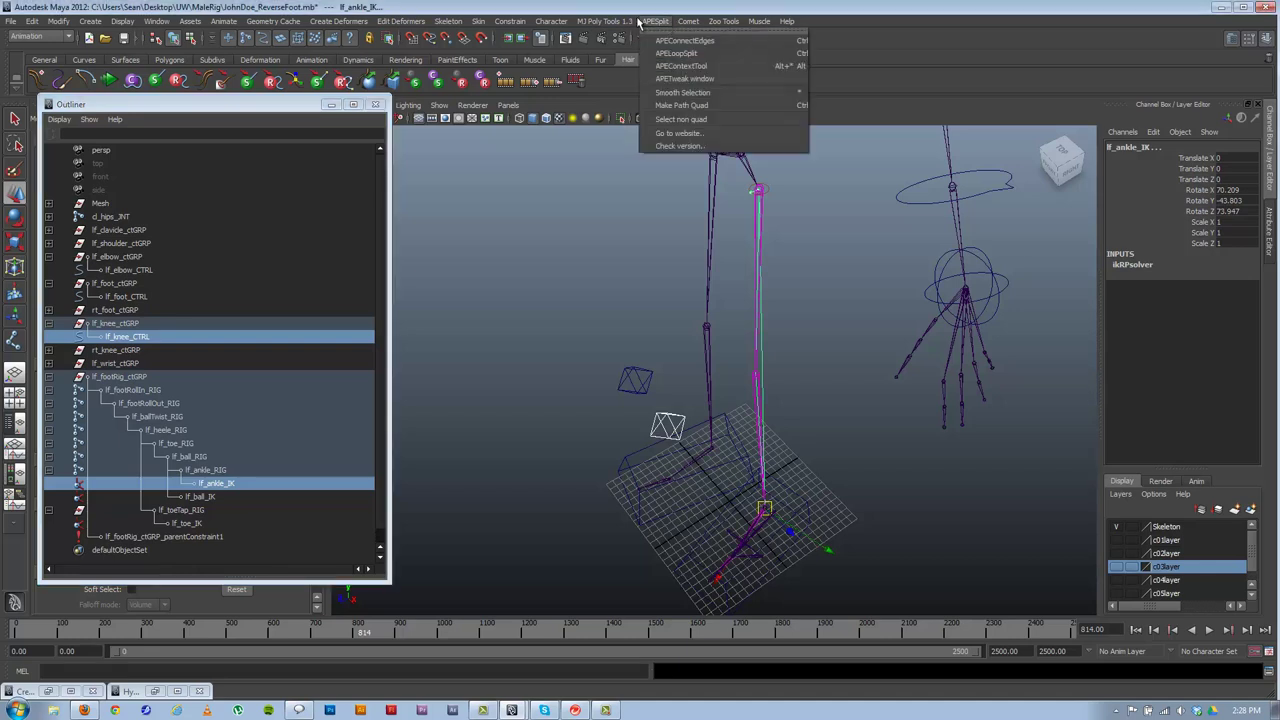
{"action": "mouse_move", "coordinate": [615, 20]}
{"action": "mouse_move", "coordinate": [480, 22]}
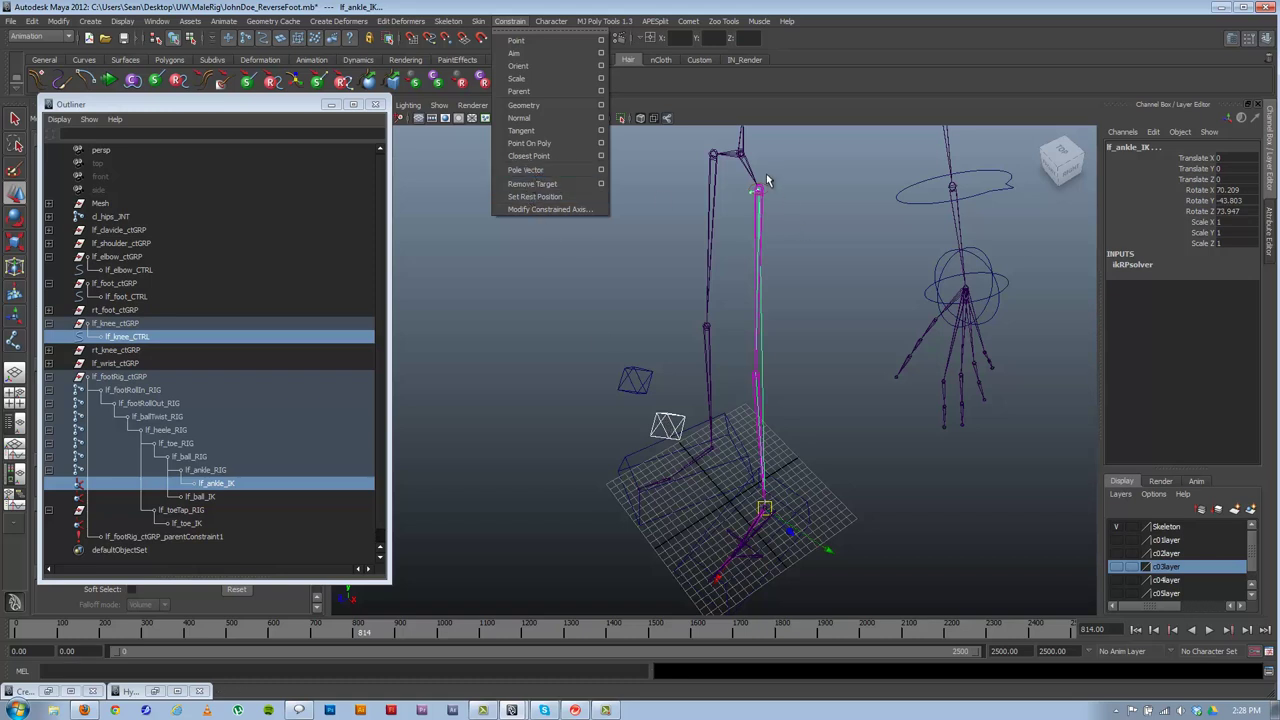
{"action": "left_click", "coordinate": [530, 170]}
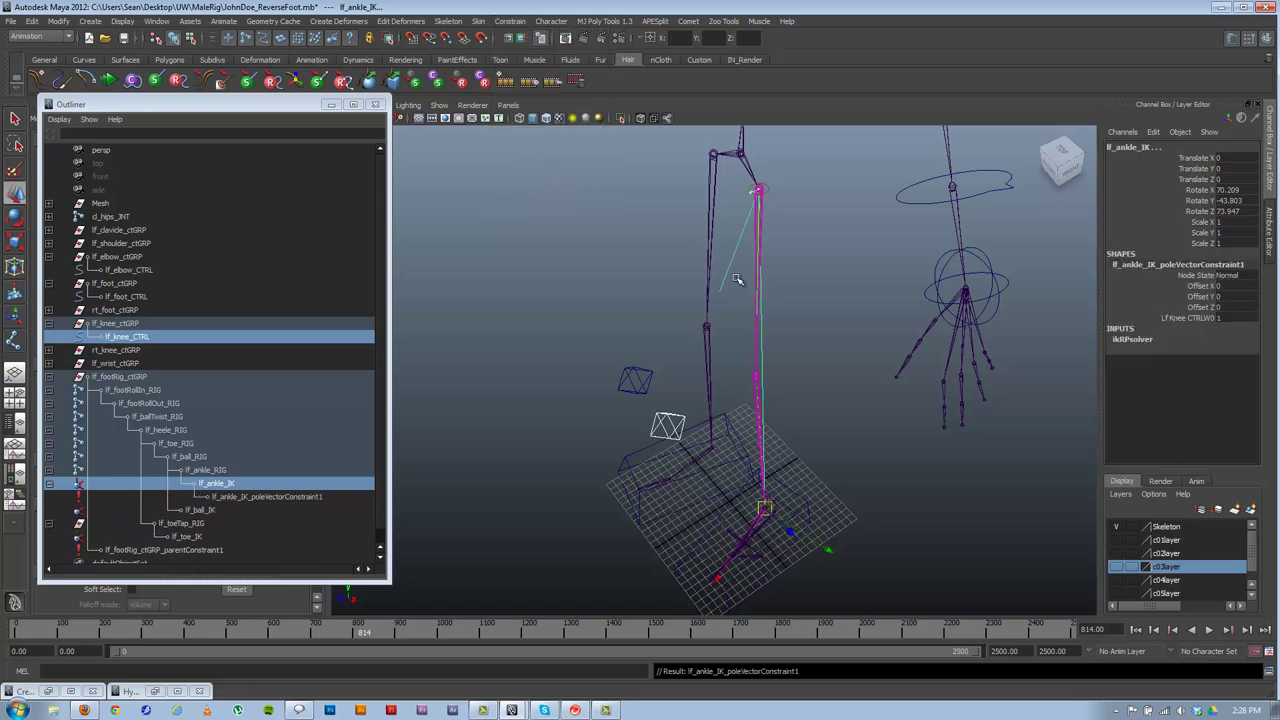
- Check the left knee joint's rotation channels and the knee control's placement relative to the leg
{"action": "left_click", "coordinate": [755, 326]}
{"action": "left_click", "coordinate": [759, 422]}
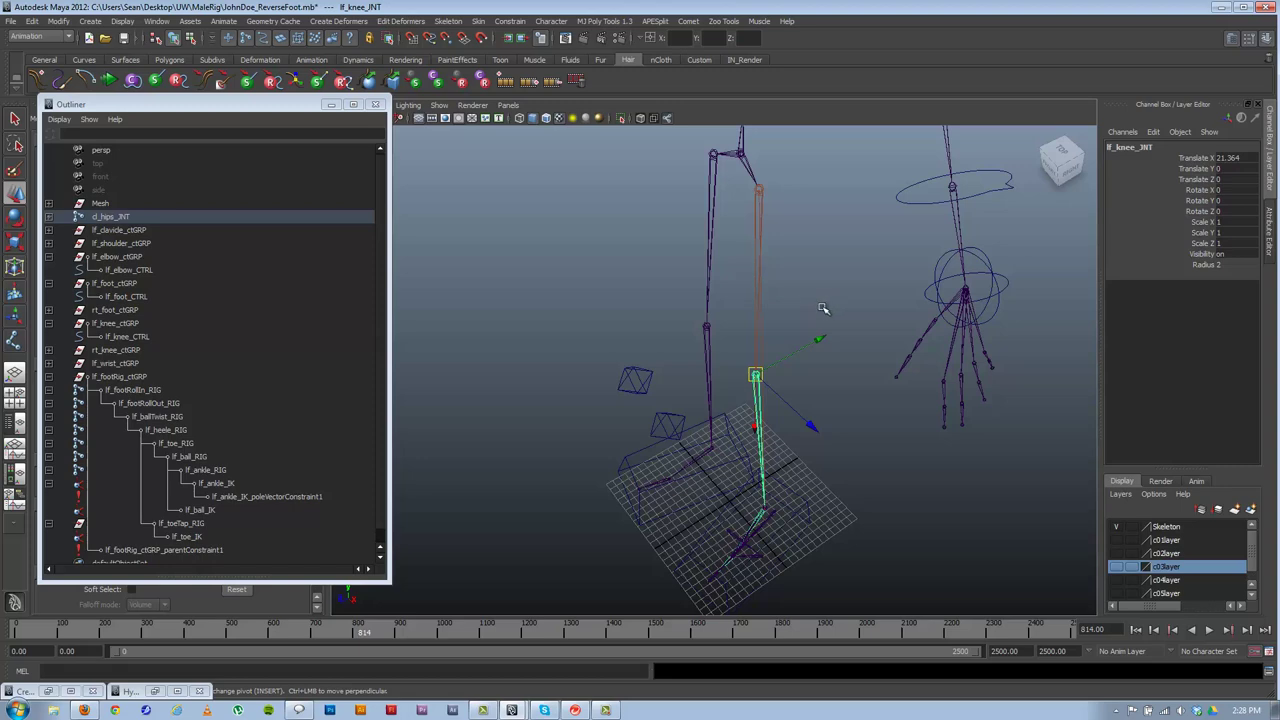
{"action": "left_click_drag", "start_coordinate": [711, 380], "coordinate": [685, 437], "text": "alt"}
{"action": "left_click", "coordinate": [663, 378]}
{"action": "key", "text": "z"}
{"action": "left_click_drag", "start_coordinate": [805, 532], "coordinate": [789, 555], "text": "alt"}
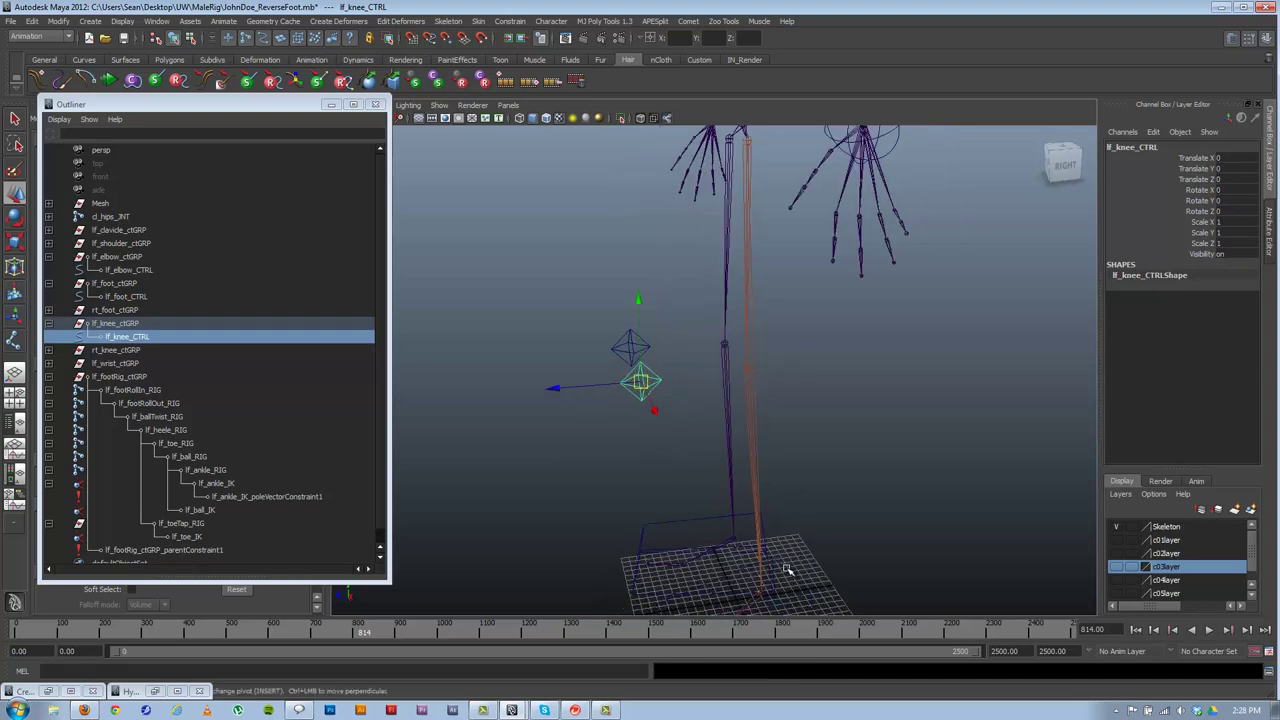
- Test the knee bend by raising lf_foot_CTRL to Translate Y 21.822, and return the foot to its rest position
{"action": "left_click", "coordinate": [785, 566]}
{"action": "right_click_drag", "start_coordinate": [758, 517], "coordinate": [713, 492], "text": "alt"}
{"action": "left_click_drag", "start_coordinate": [748, 443], "coordinate": [739, 311]}
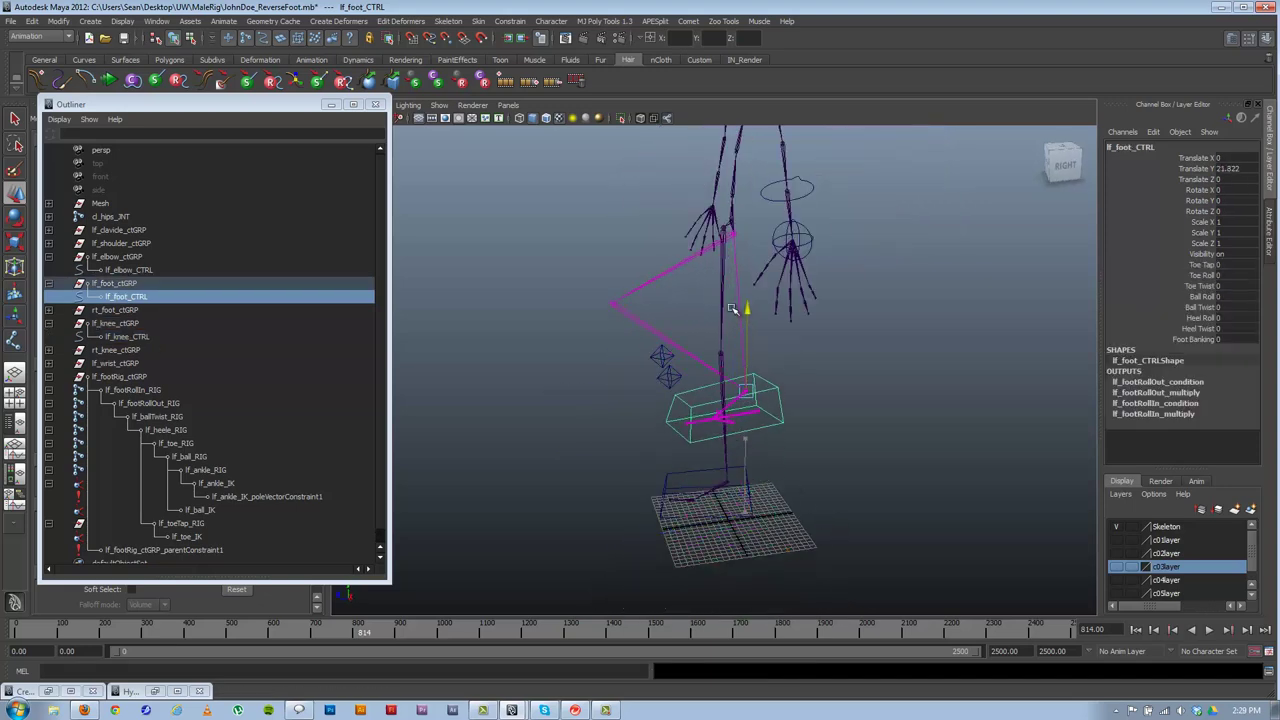
{"action": "left_click_drag", "start_coordinate": [660, 365], "coordinate": [917, 345], "text": "alt"}
{"action": "left_click", "coordinate": [720, 386]}
{"action": "left_click_drag", "start_coordinate": [777, 407], "coordinate": [680, 385], "text": "alt"}
{"action": "left_click", "coordinate": [757, 414]}
{"action": "left_click", "coordinate": [679, 387]}
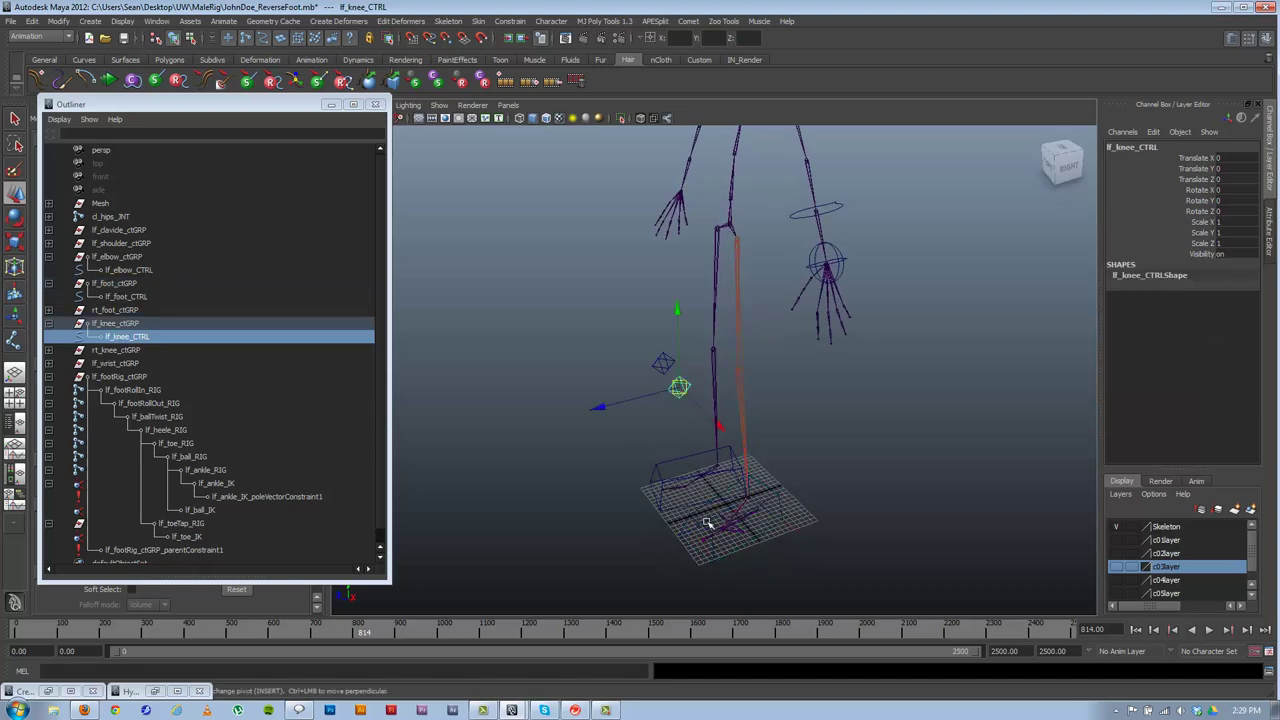
- Delete the old right knee control together with its parent group rt_knee_ctGRP
{"action": "left_click_drag", "start_coordinate": [690, 507], "coordinate": [688, 438], "text": "alt"}
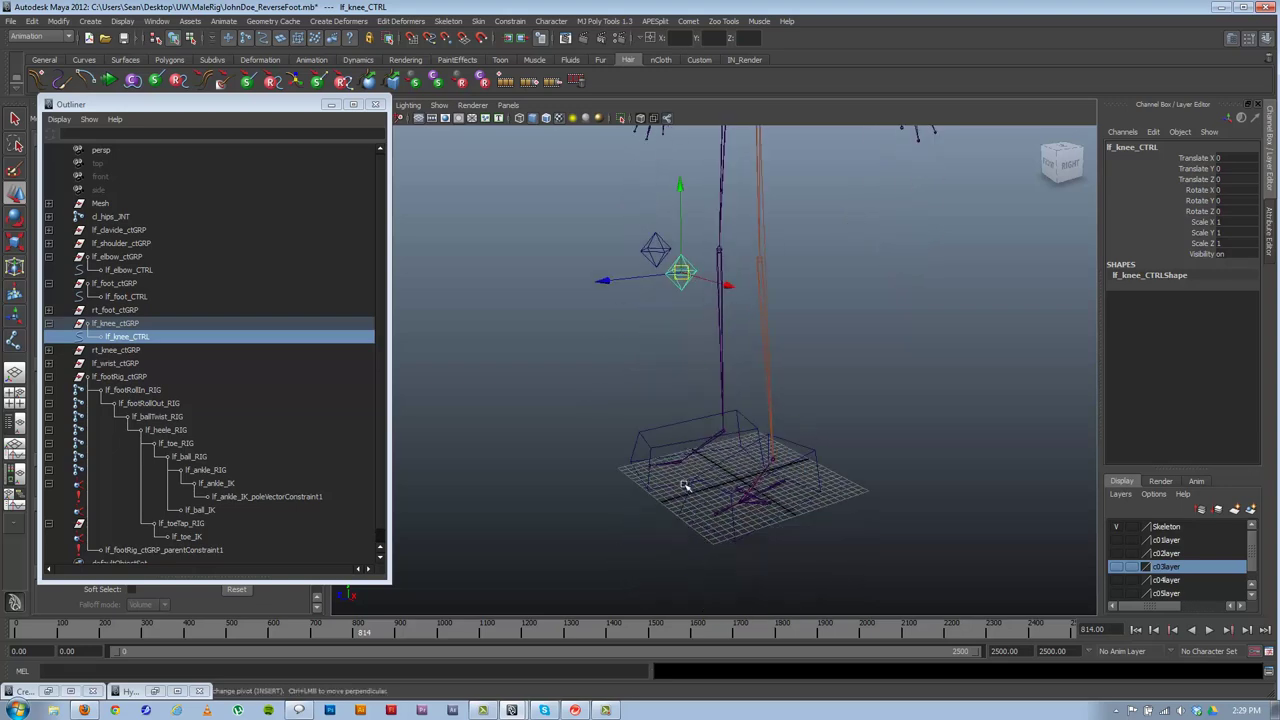
{"action": "left_click_drag", "start_coordinate": [714, 349], "coordinate": [747, 322], "text": "alt"}
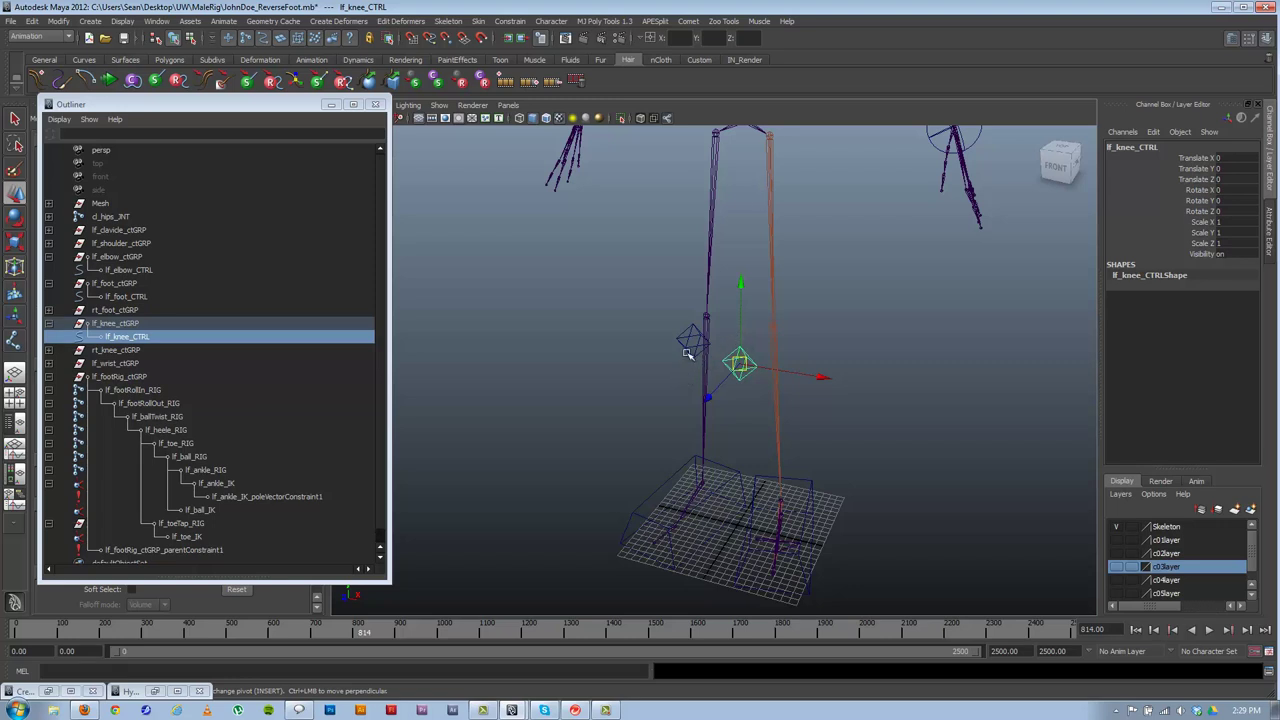
{"action": "left_click", "coordinate": [692, 345]}
{"action": "key", "text": "Up"}
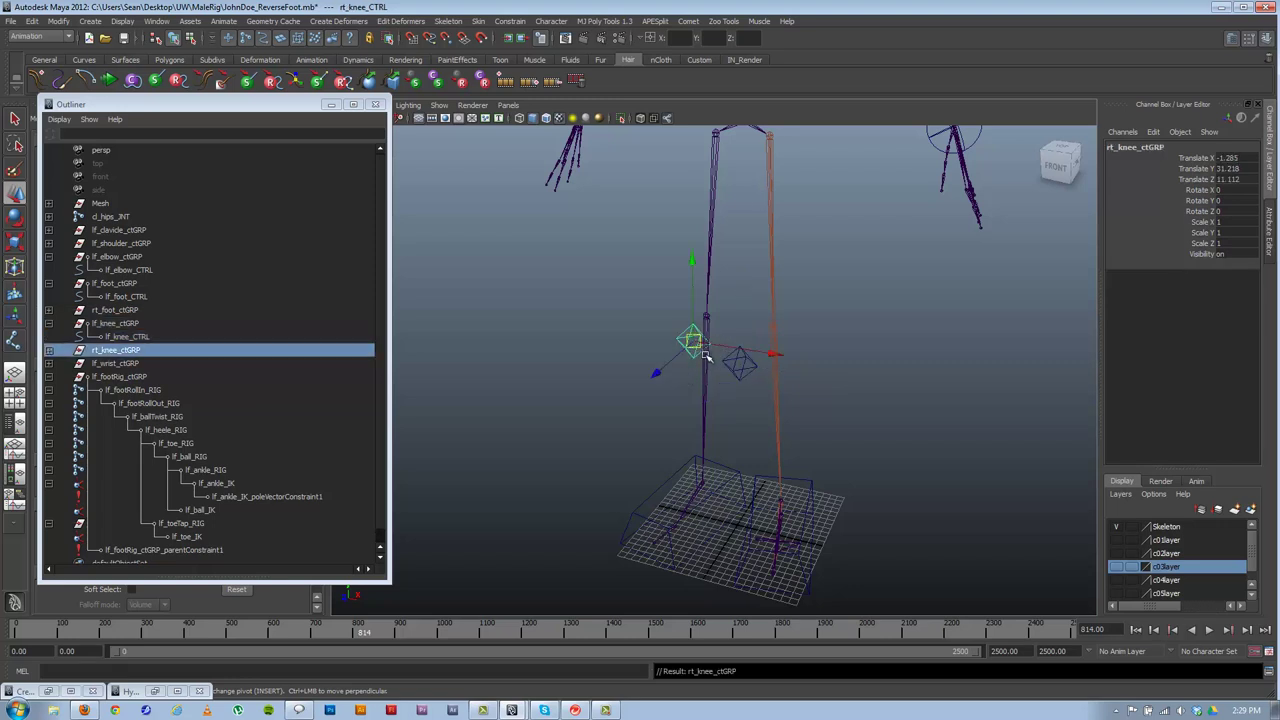
{"action": "key", "text": "Delete"}
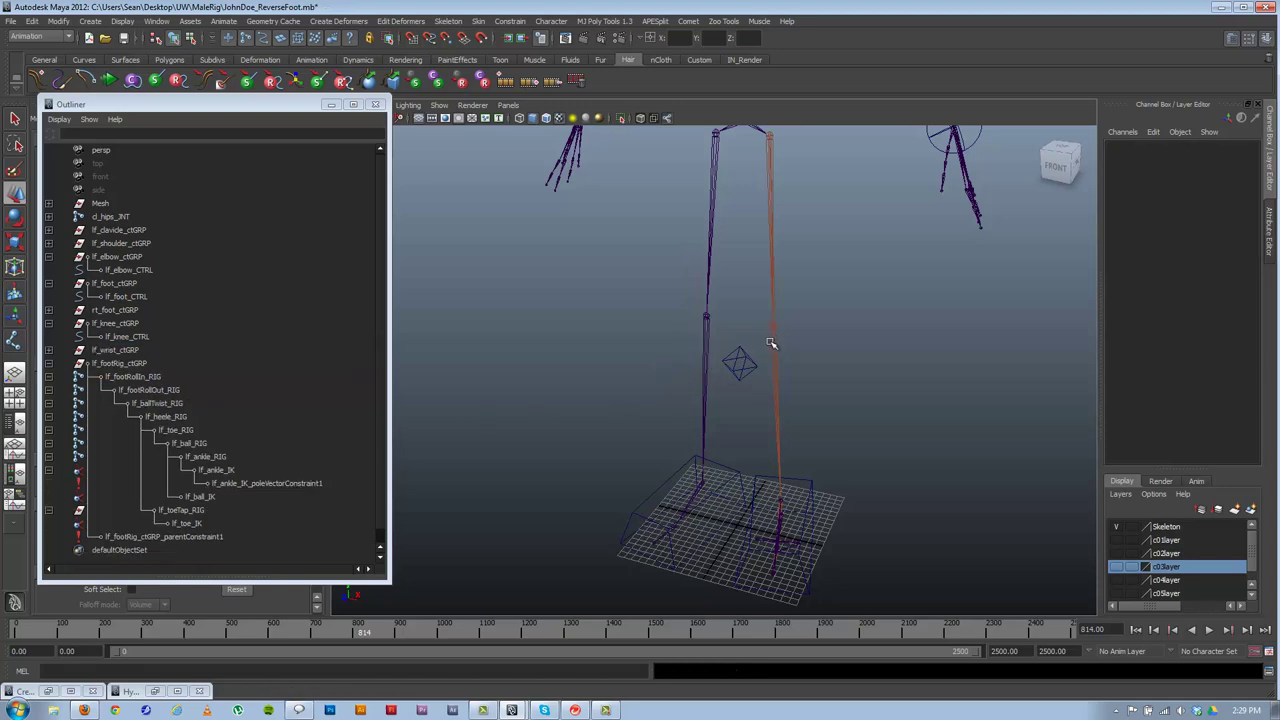
- Group lf_knee_ctGRP under a new parent group with its pivot at the world origin
{"action": "left_click", "coordinate": [731, 360]}
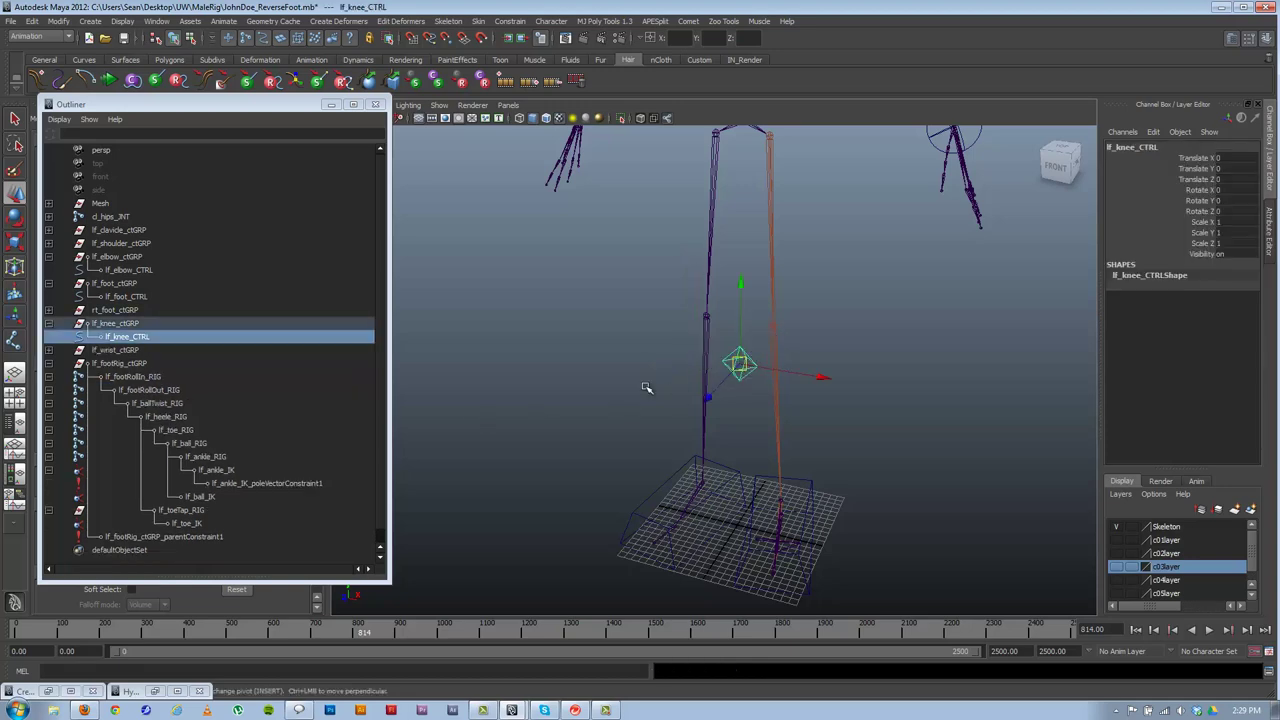
{"action": "left_click", "coordinate": [118, 323]}
{"action": "left_click_drag", "start_coordinate": [672, 400], "coordinate": [680, 393], "text": "alt"}
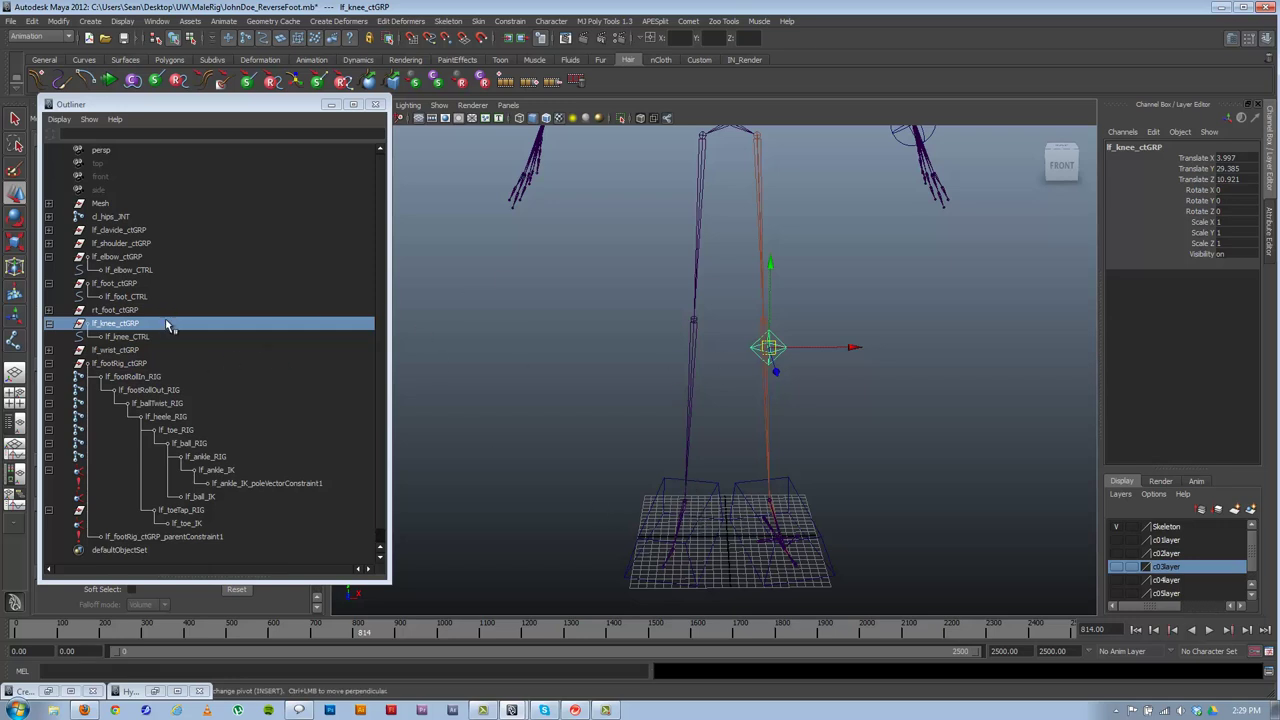
{"action": "left_click", "coordinate": [120, 325]}
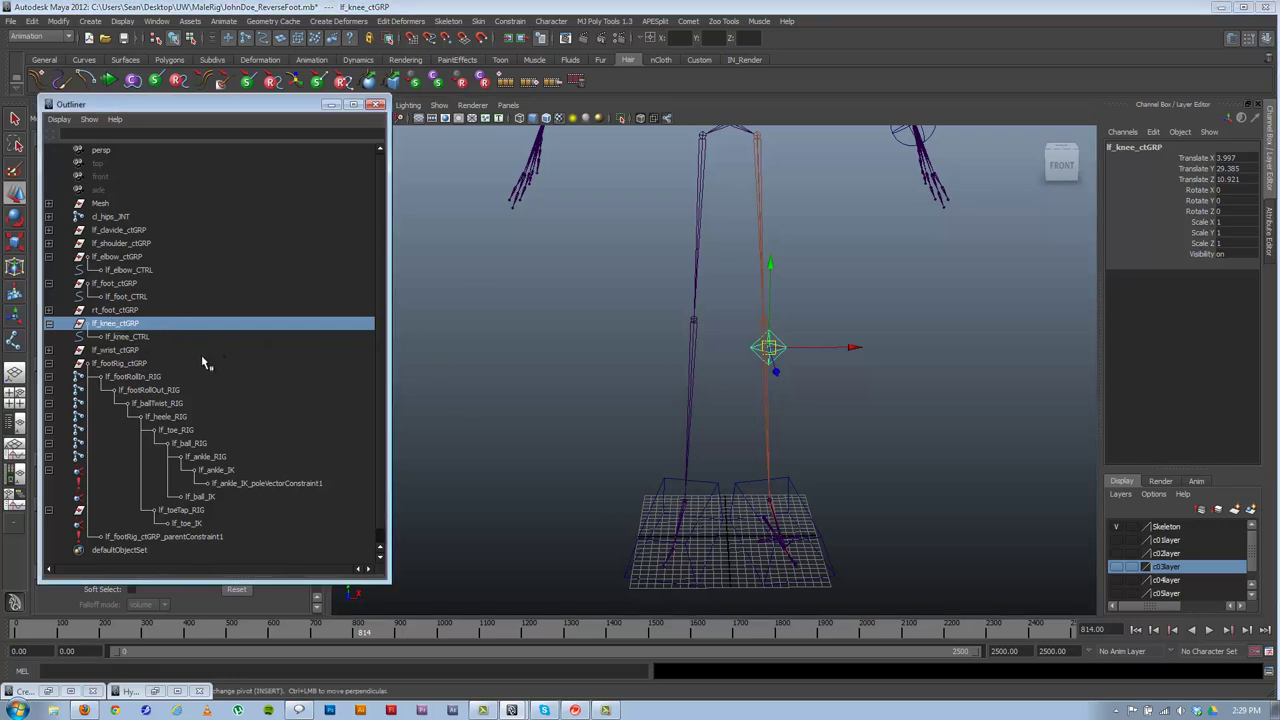
{"action": "key", "text": "ctrl+g"}
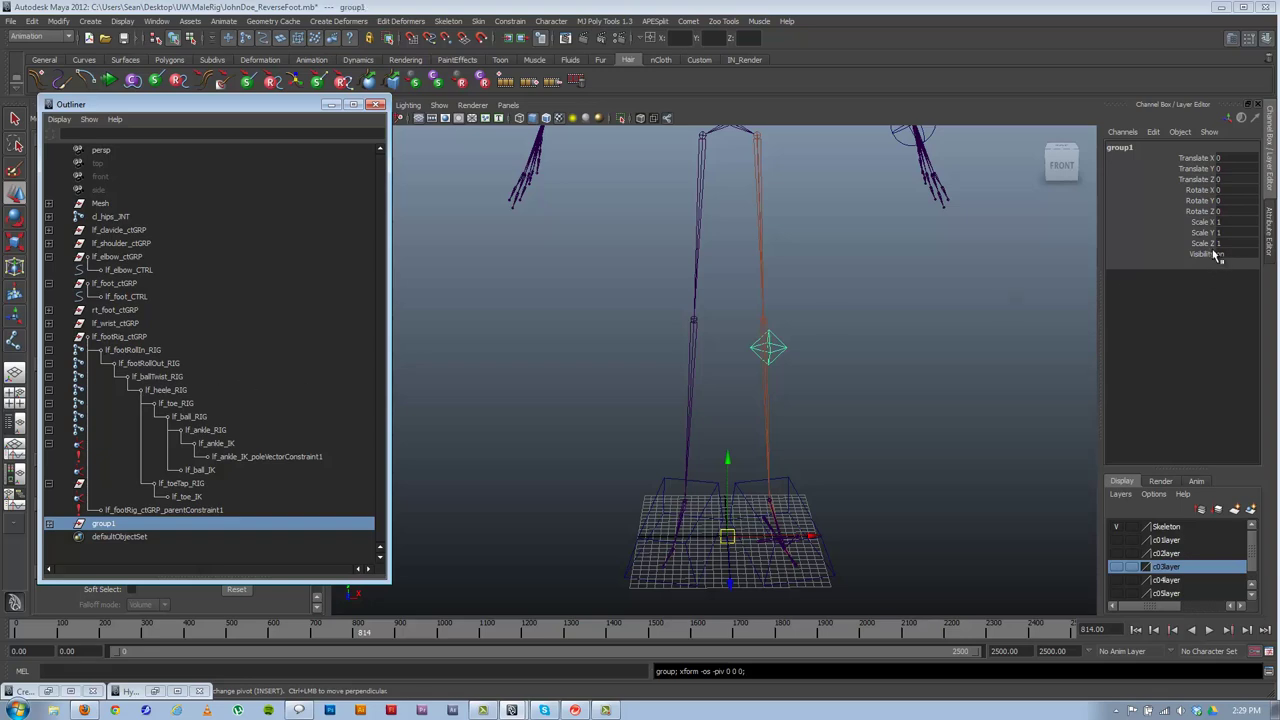
- Duplicate the new parent group and mirror the copy to the right leg with Scale X -1
{"action": "left_click", "coordinate": [1220, 221]}
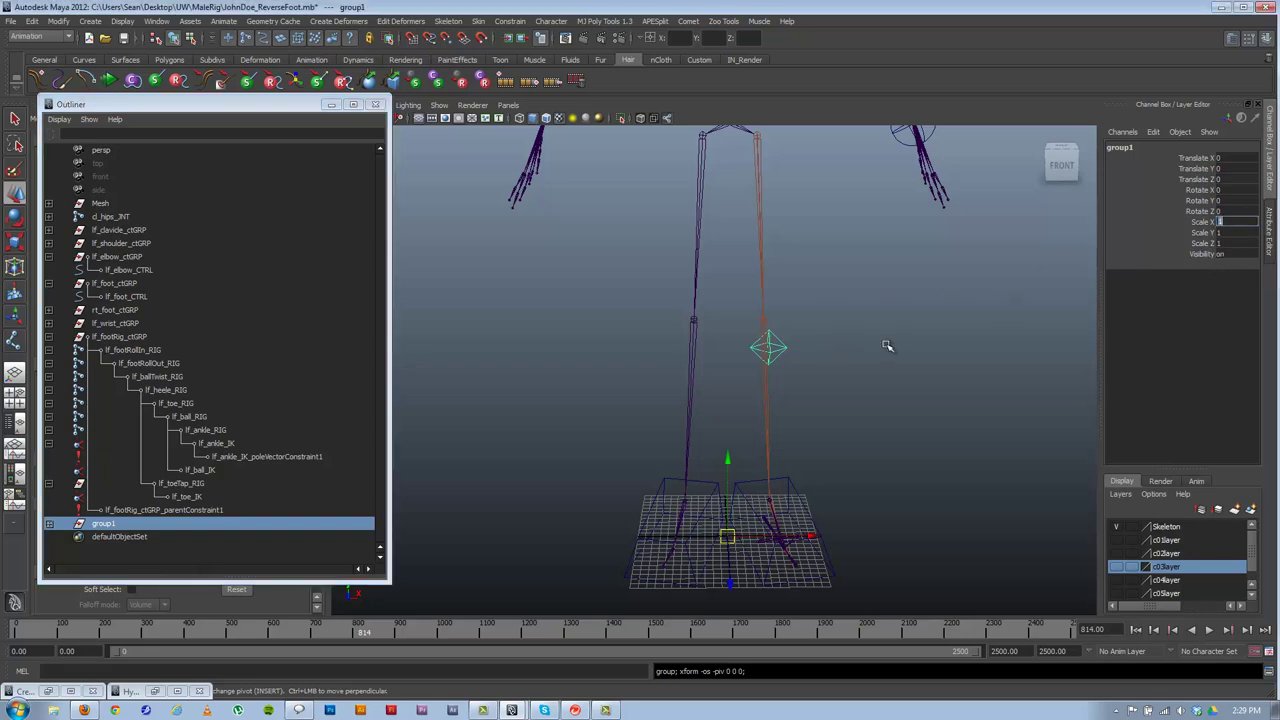
{"action": "left_click_drag", "start_coordinate": [880, 344], "coordinate": [894, 340], "text": "alt"}
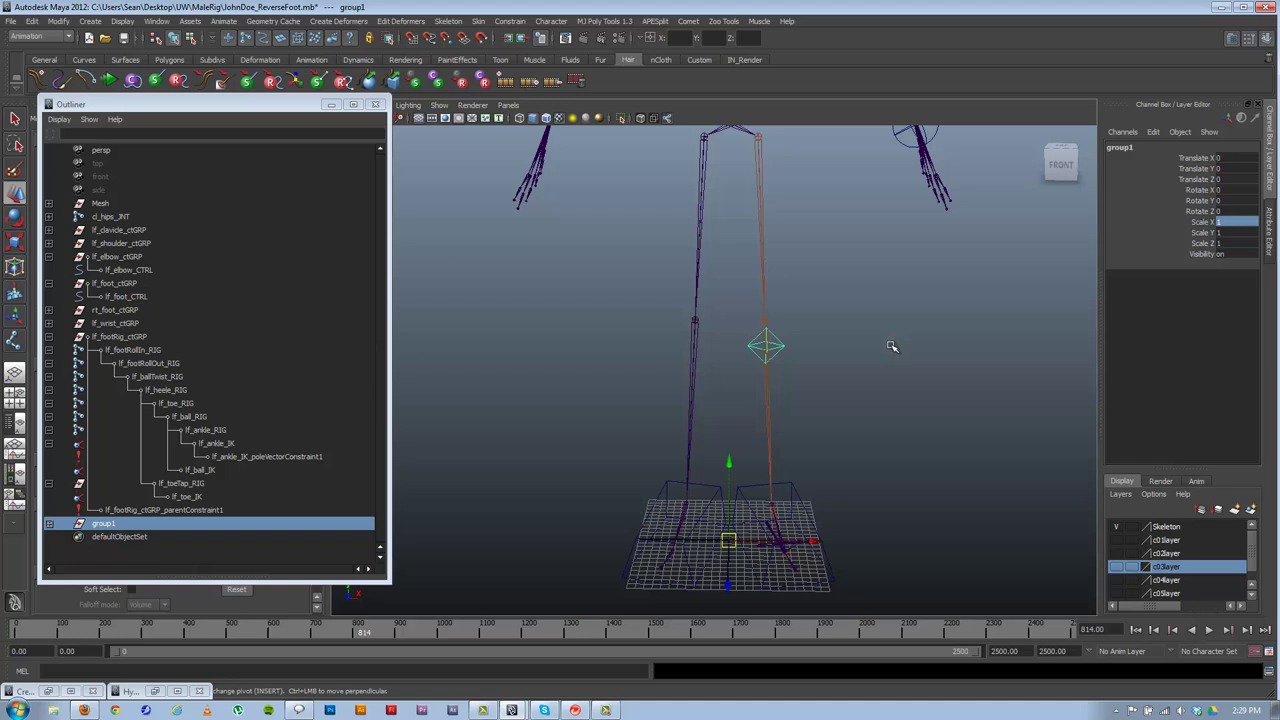
{"action": "key", "text": "ctrl+d"}
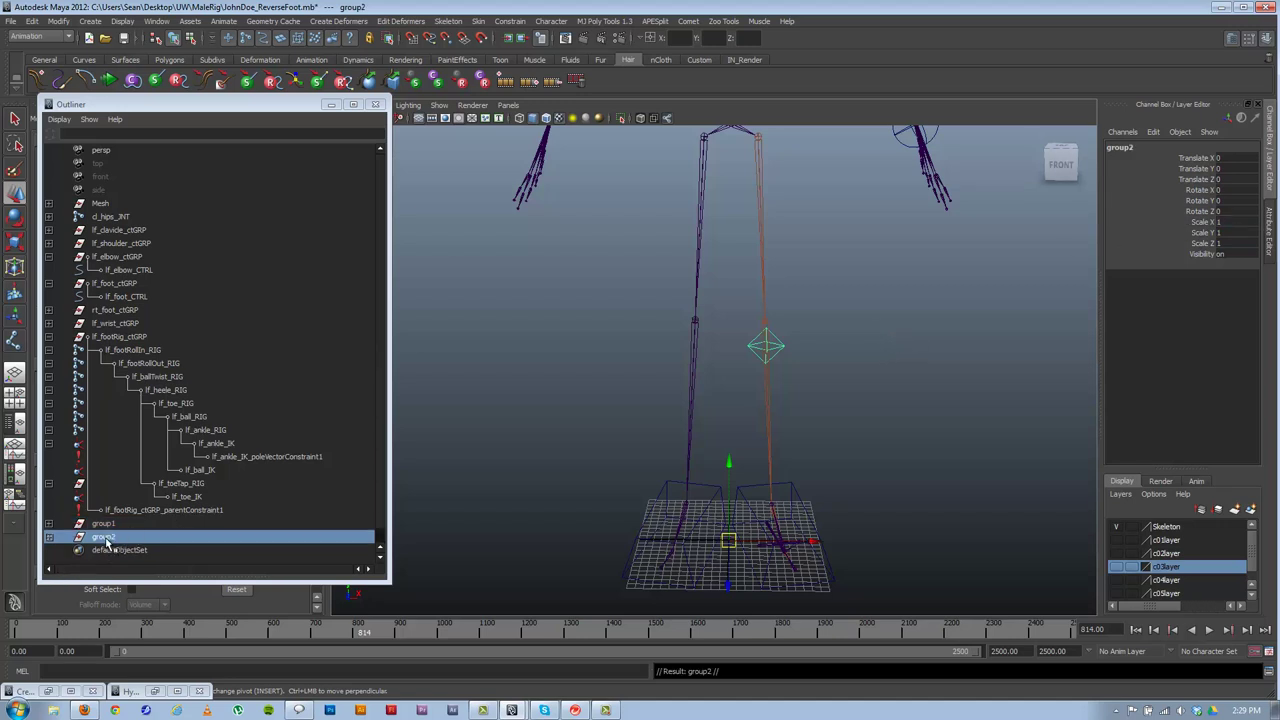
{"action": "left_click", "coordinate": [1221, 221]}
{"action": "key", "text": "Return"}
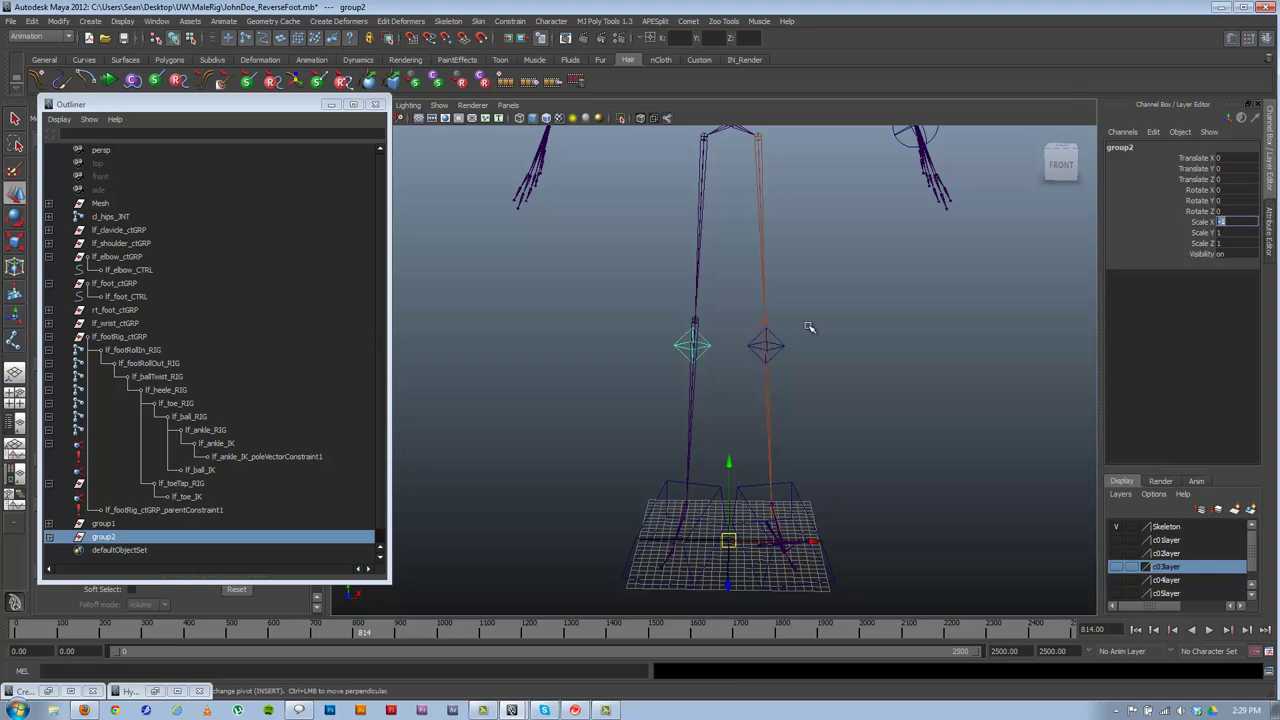
{"action": "left_click_drag", "start_coordinate": [650, 353], "coordinate": [685, 363], "text": "alt"}
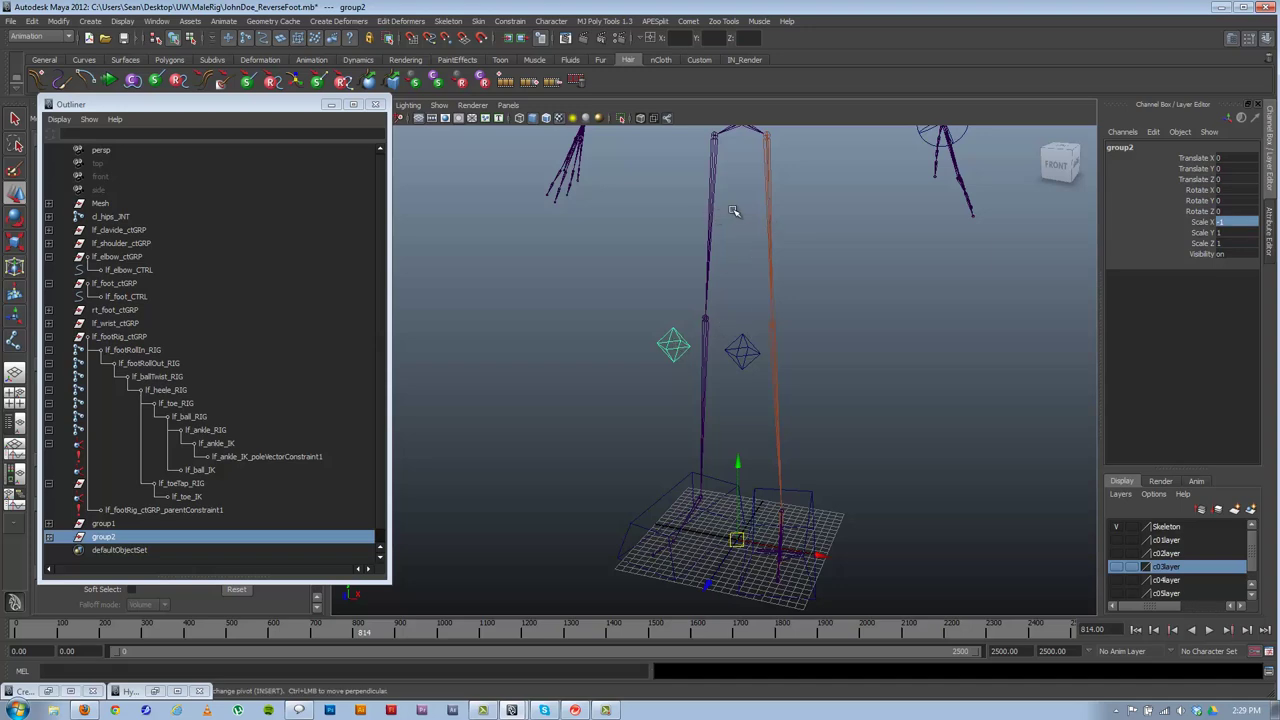
- Unparent lf_knee_ctGRP from group1 so that it sits at the top level of the hierarchy
{"action": "left_click_drag", "start_coordinate": [735, 353], "coordinate": [673, 353], "text": "alt"}
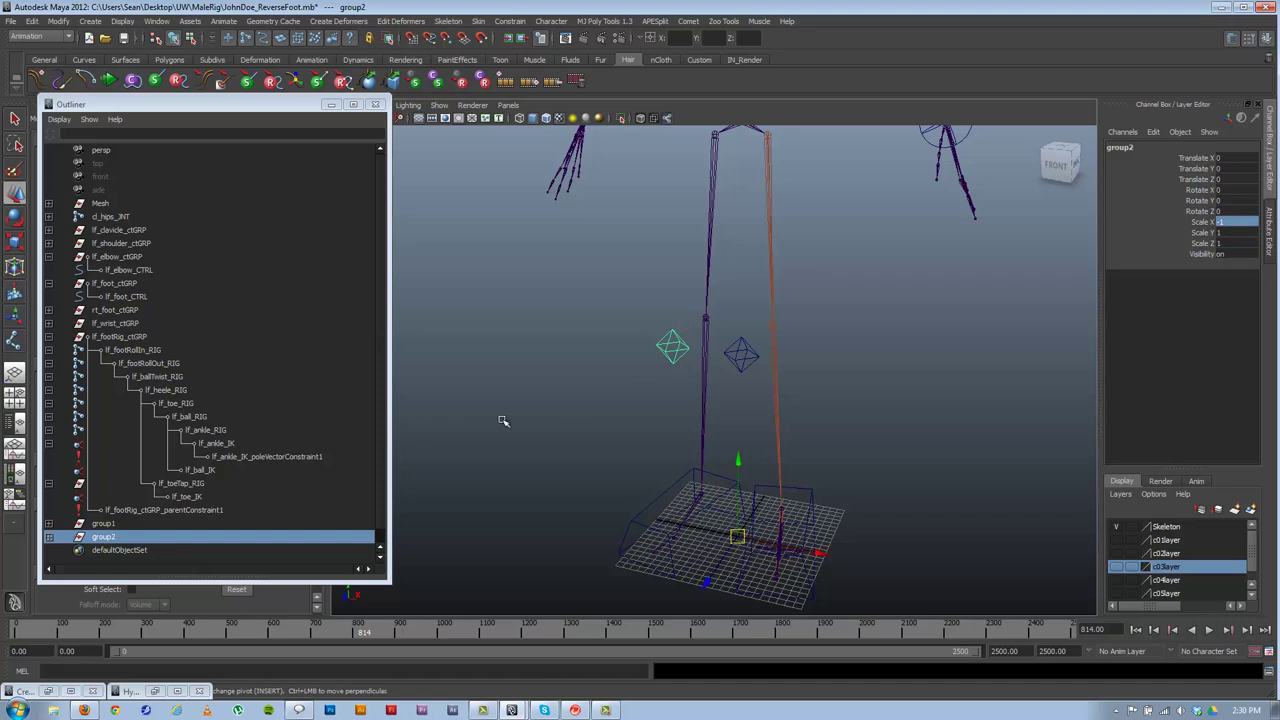
{"action": "left_click", "coordinate": [49, 537]}
{"action": "left_click", "coordinate": [49, 524]}
{"action": "scroll", "coordinate": [100, 520], "scroll_direction": "down", "scroll_amount": 1}
{"action": "left_click", "coordinate": [130, 510]}
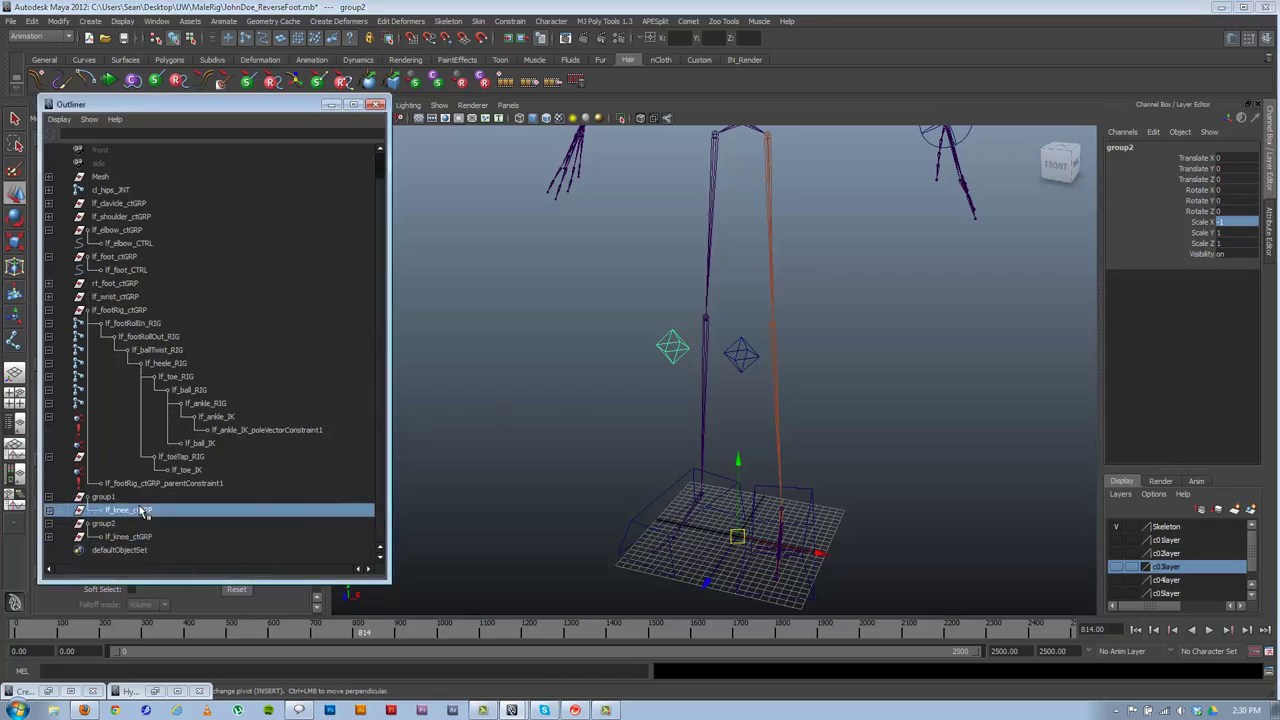
{"action": "key", "text": "shift+p"}
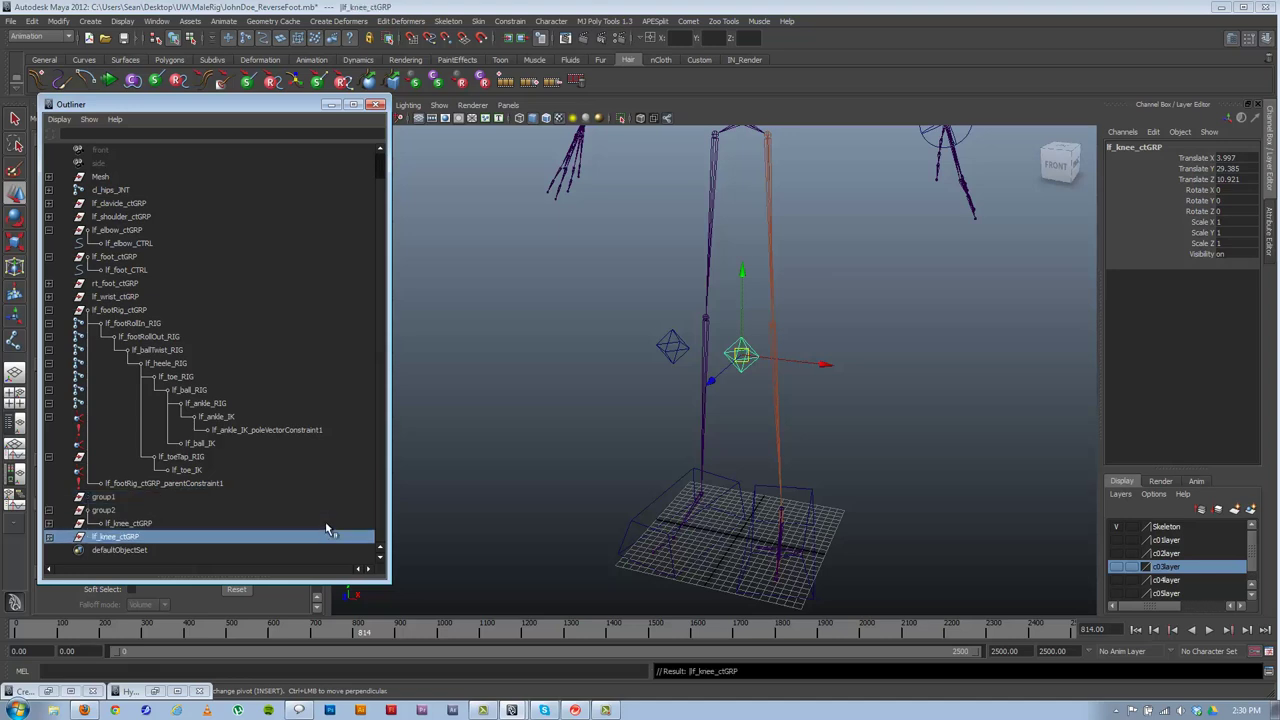
- Rename the mirrored knee control inside group2 as rt_knee_CTRL
{"action": "left_click", "coordinate": [49, 523]}
{"action": "scroll", "coordinate": [103, 524], "scroll_direction": "down", "scroll_amount": 1}
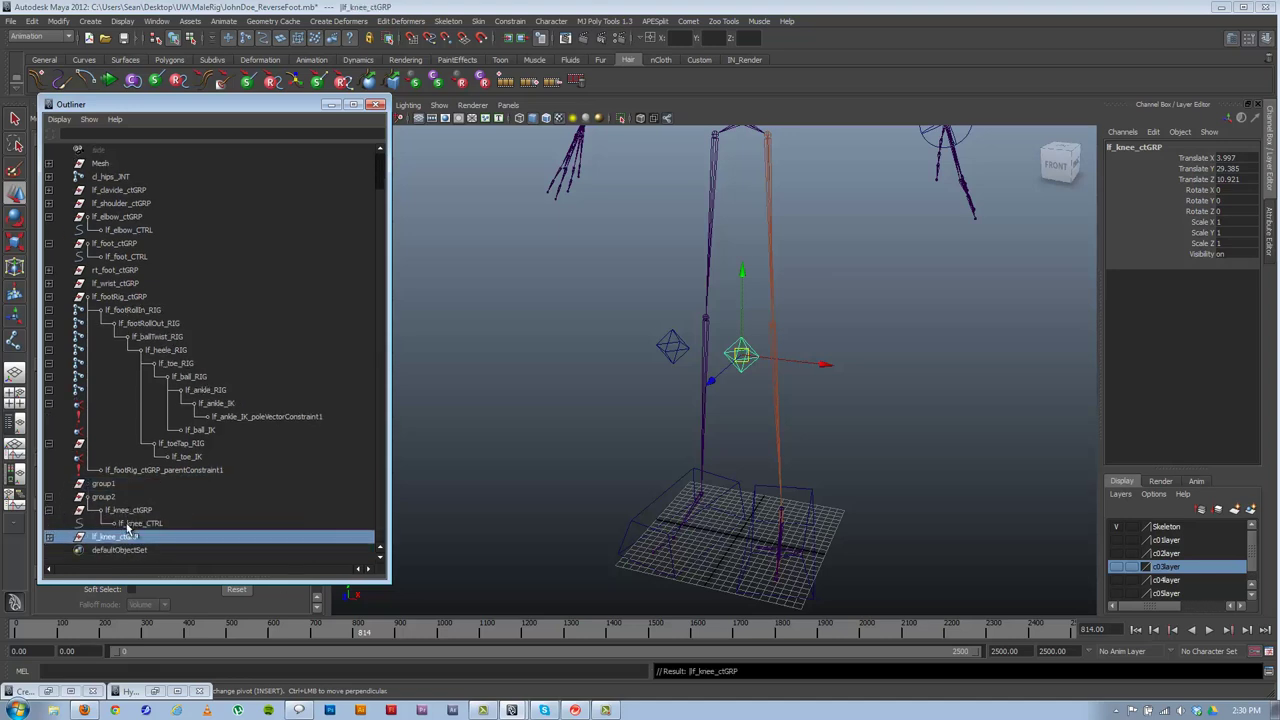
{"action": "double_click", "coordinate": [130, 523]}
{"action": "left_click", "coordinate": [117, 524]}
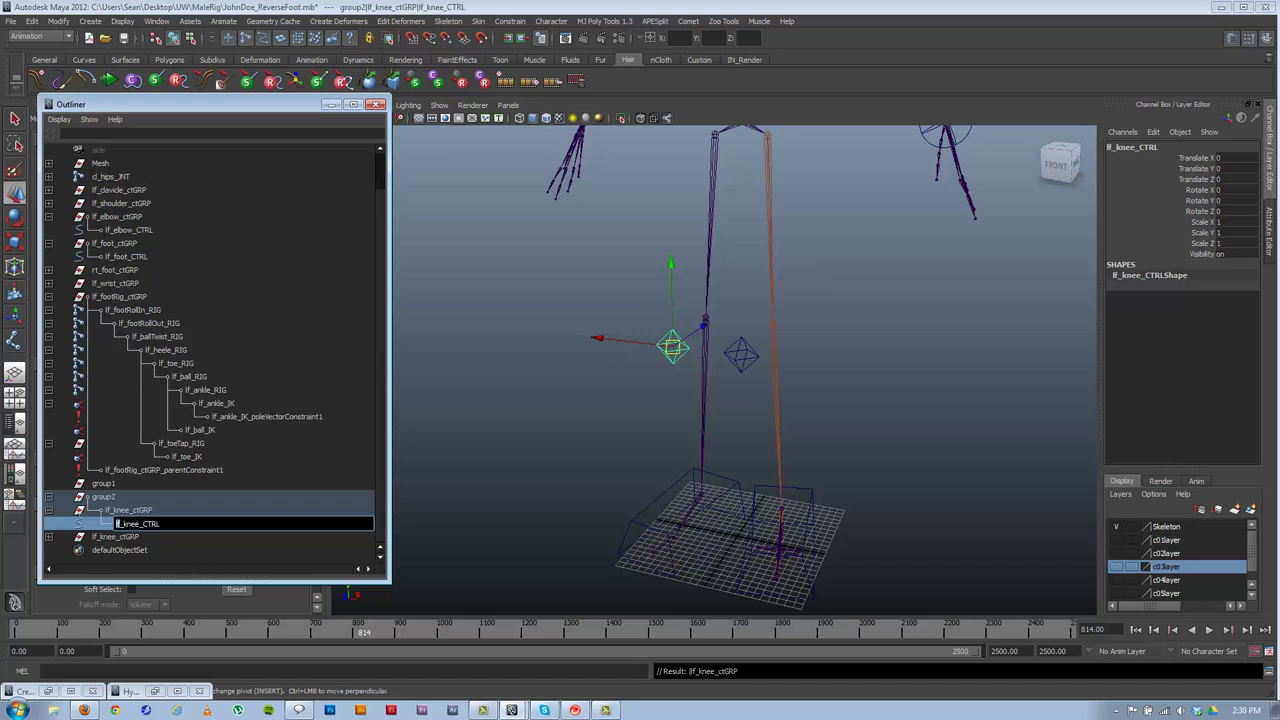
{"action": "key", "text": "Delete"}
{"action": "key", "text": "Delete"}
{"action": "type", "text": "rt"}
{"action": "key", "text": "Return"}
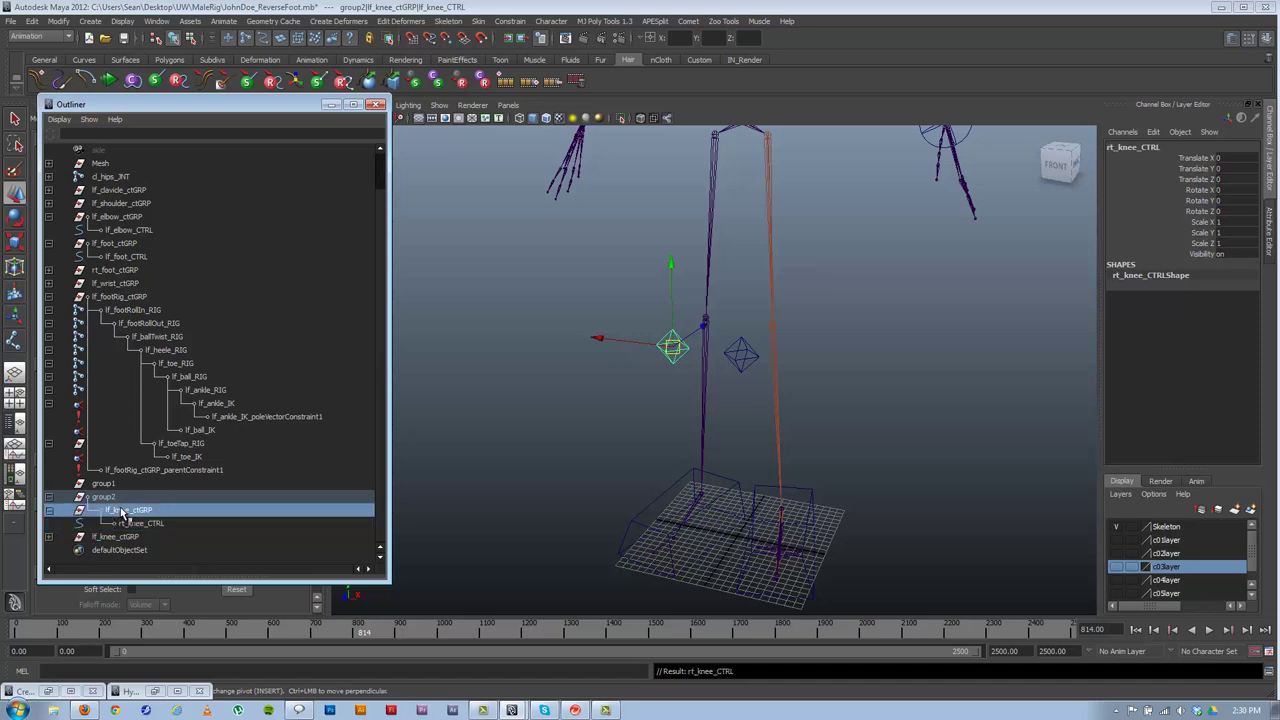
- Rename the mirrored control's parent group inside group2 as rt_knee_ctGRP
{"action": "double_click", "coordinate": [126, 510]}
{"action": "left_click", "coordinate": [104, 510]}
{"action": "key", "text": "Delete"}
{"action": "key", "text": "Delete"}
{"action": "type", "text": "rt"}
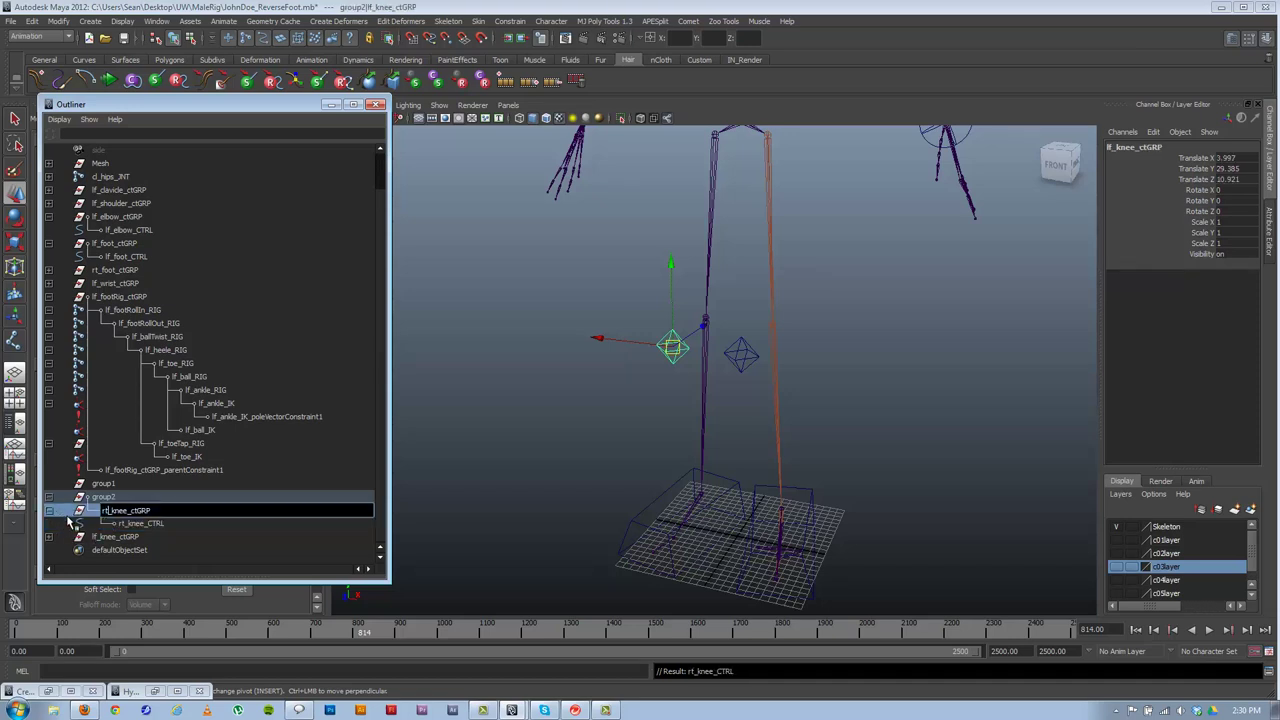
{"action": "key", "text": "Return"}
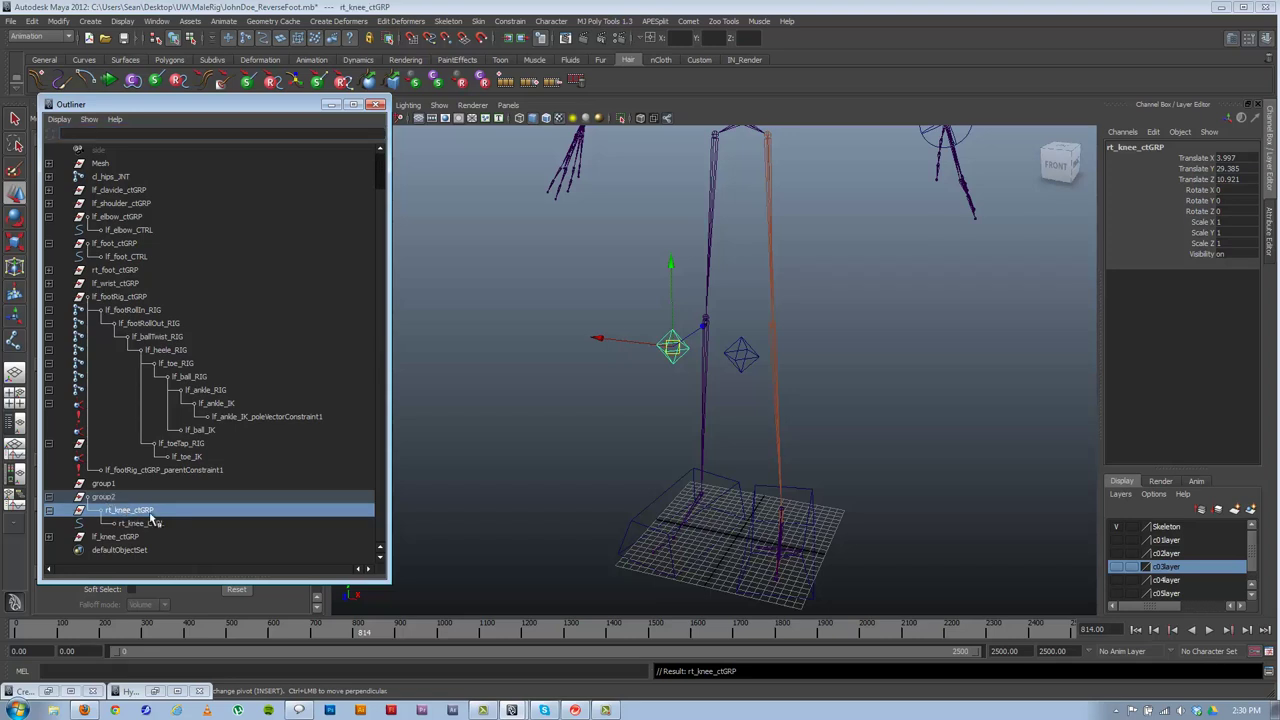
- Unparent rt_knee_ctGRP from group2 and delete the empty group1 and group2
{"action": "key", "text": "shift+p"}
{"action": "left_click", "coordinate": [104, 510]}
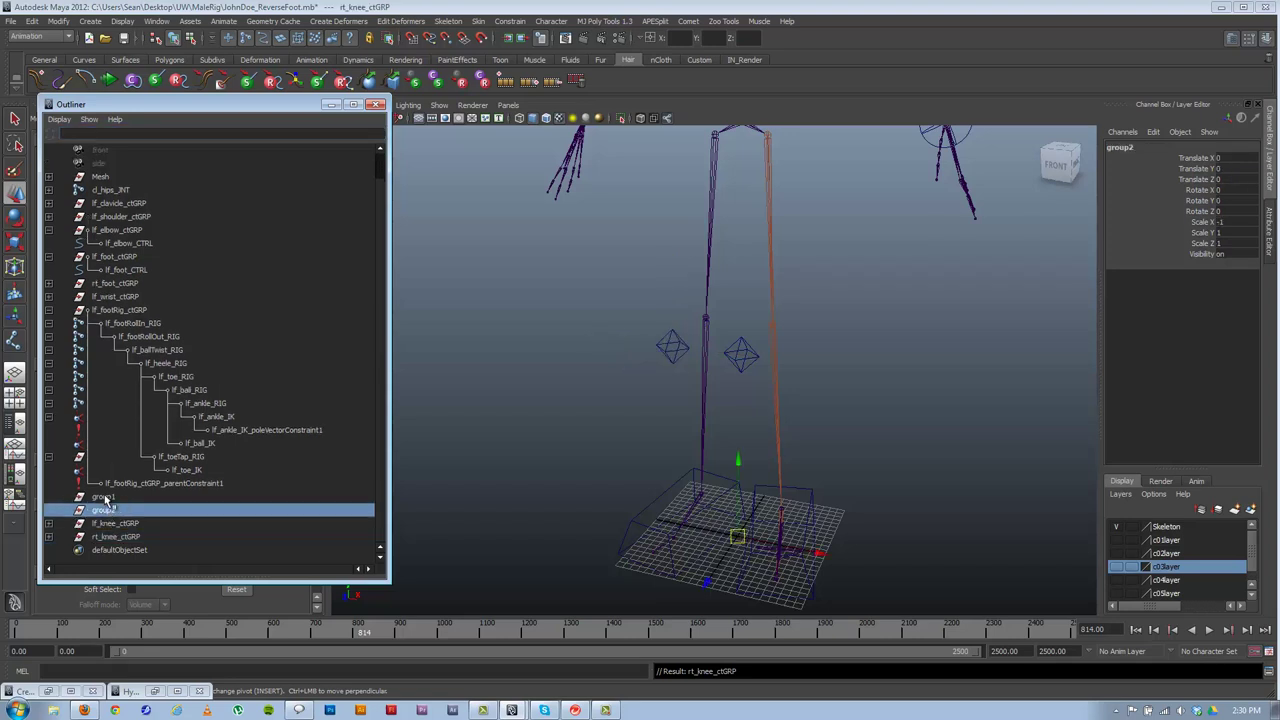
{"action": "left_click", "coordinate": [103, 496], "text": "shift"}
{"action": "key", "text": "Delete"}
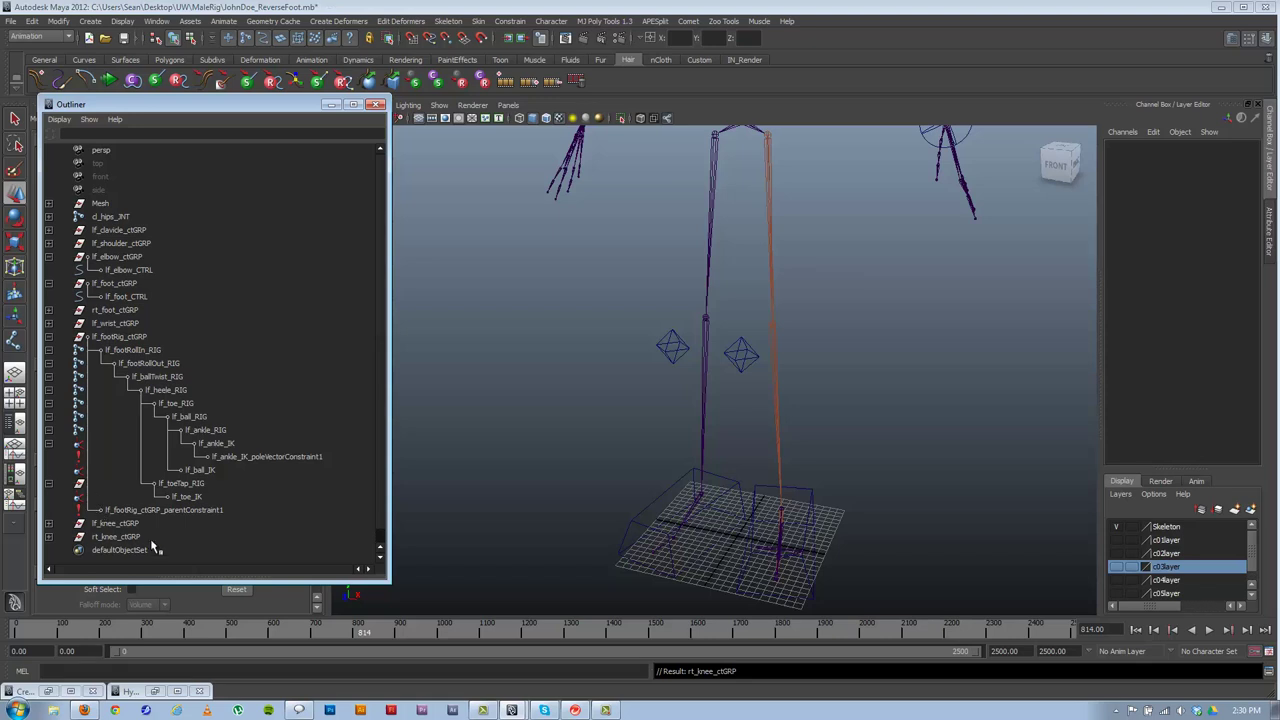
- Freeze only the scale of rt_knee_ctGRP, leaving translate and rotate out of the Freeze Transformations options
{"action": "left_click", "coordinate": [125, 537]}
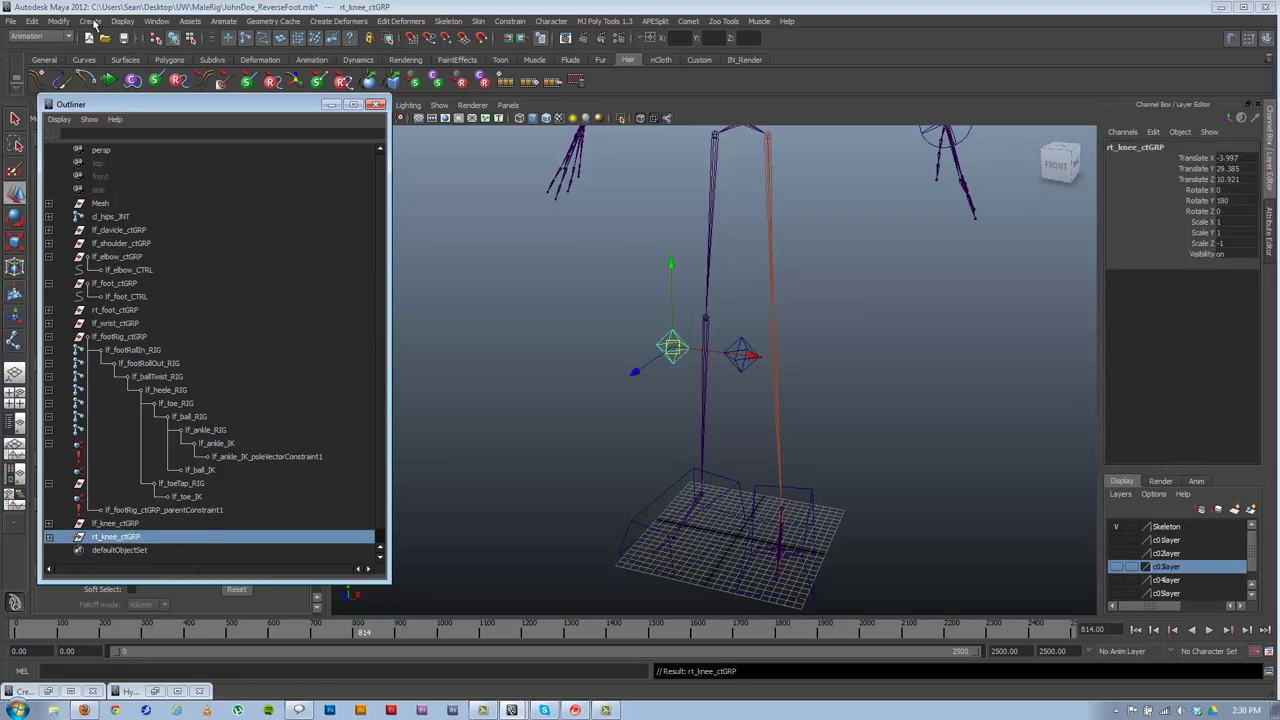
{"action": "left_click", "coordinate": [58, 21]}
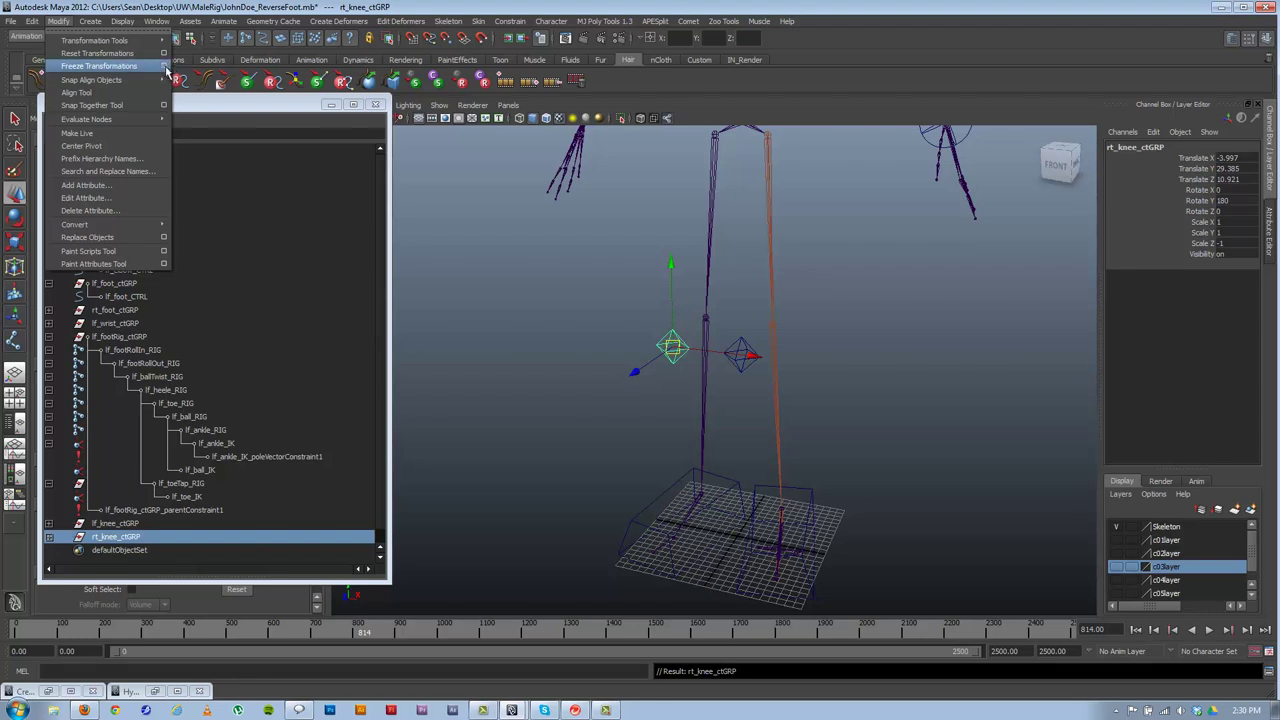
{"action": "left_click", "coordinate": [164, 66]}
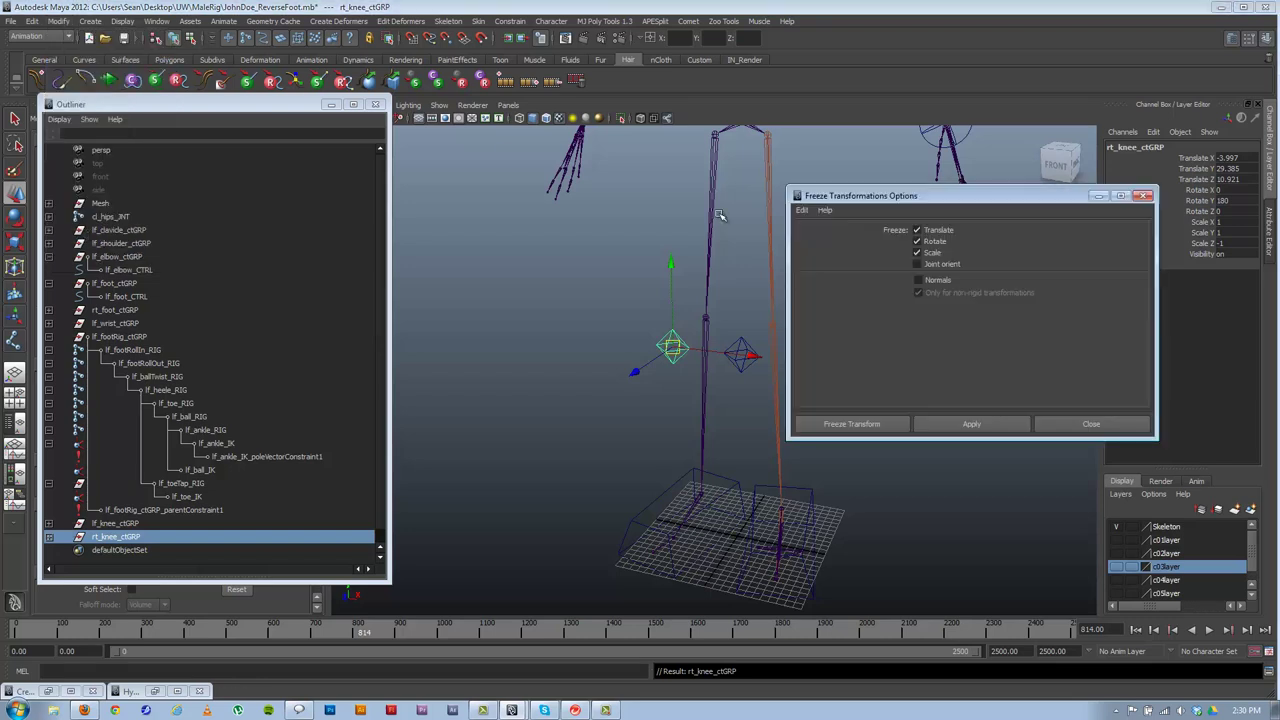
{"action": "left_click", "coordinate": [936, 230]}
{"action": "left_click", "coordinate": [935, 242]}
{"action": "left_click", "coordinate": [851, 425]}
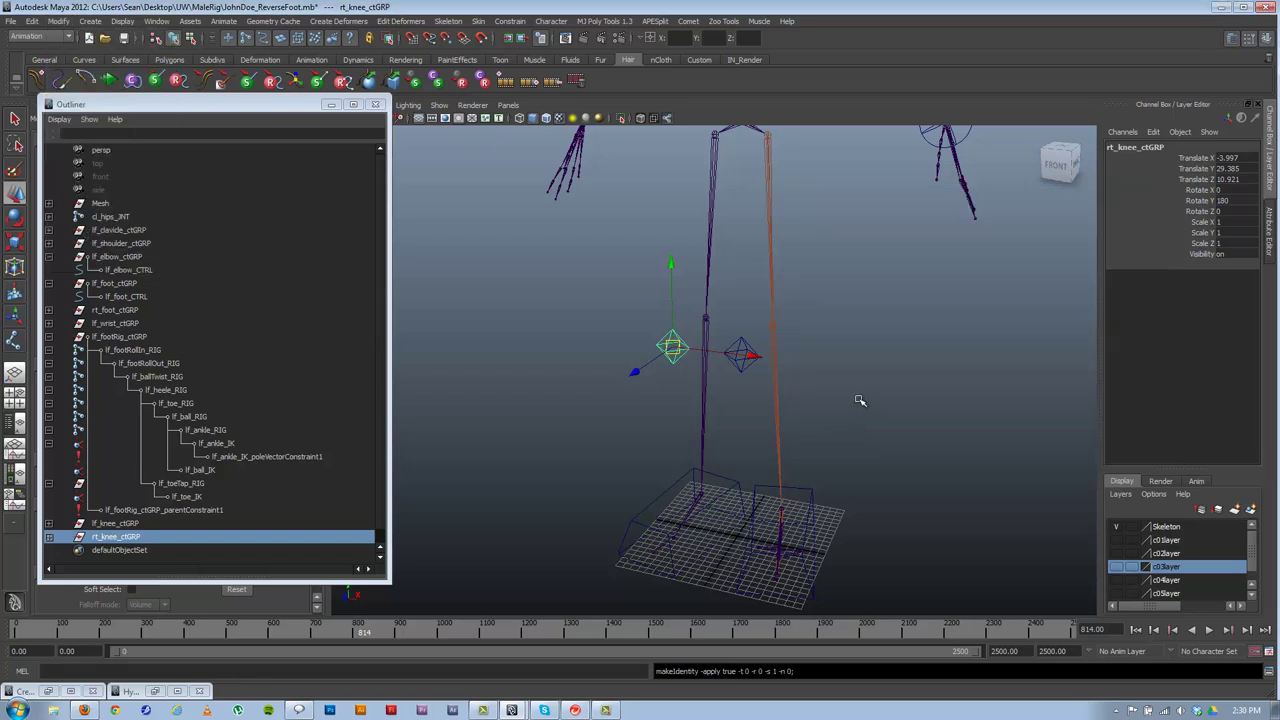
- Compare the axes of both knee controls and set rt_knee_ctGRP's Rotate Y to 0
{"action": "left_click", "coordinate": [50, 537]}
{"action": "left_click", "coordinate": [120, 550]}
{"action": "left_click", "coordinate": [742, 355]}
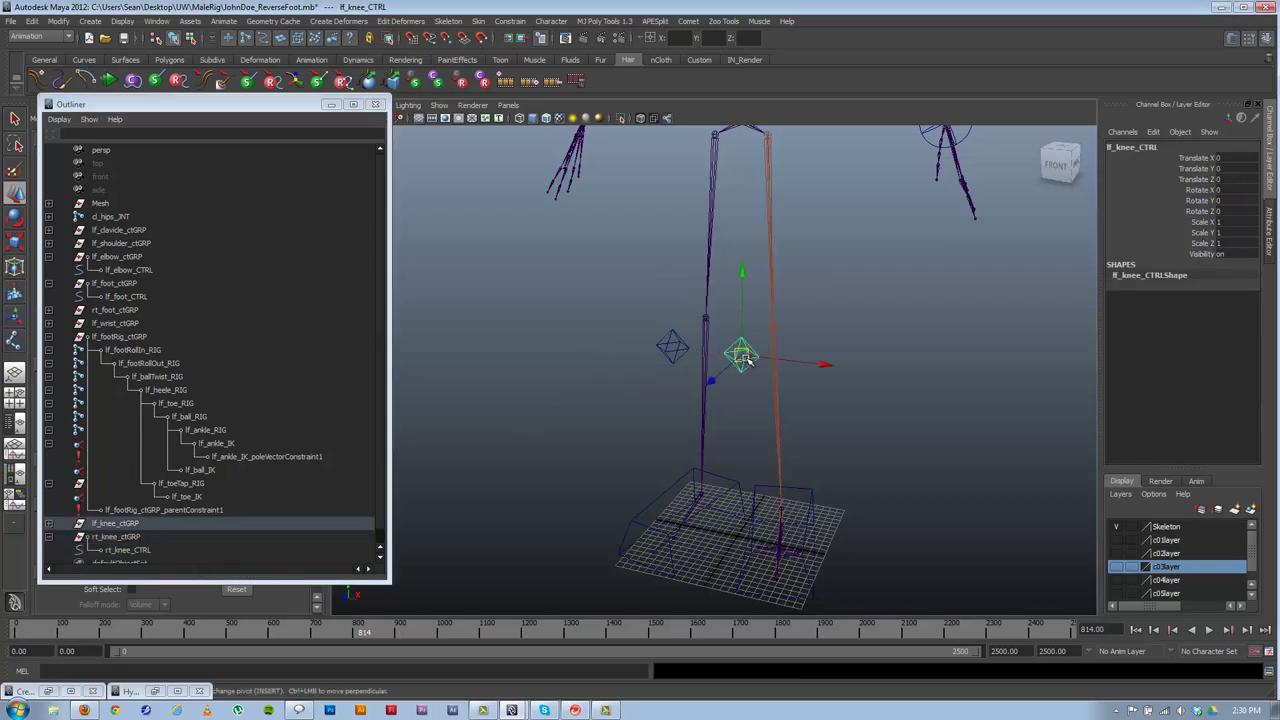
{"action": "left_click", "coordinate": [672, 347]}
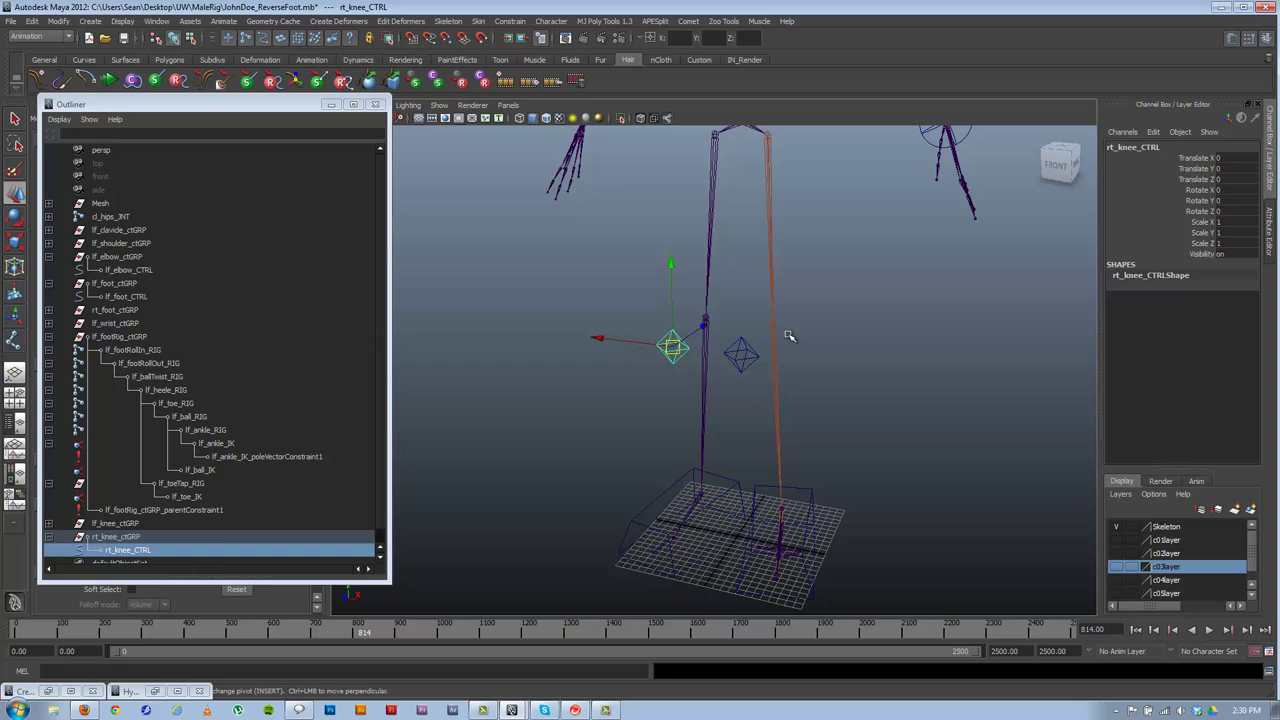
{"action": "left_click_drag", "start_coordinate": [652, 365], "coordinate": [590, 385], "text": "alt"}
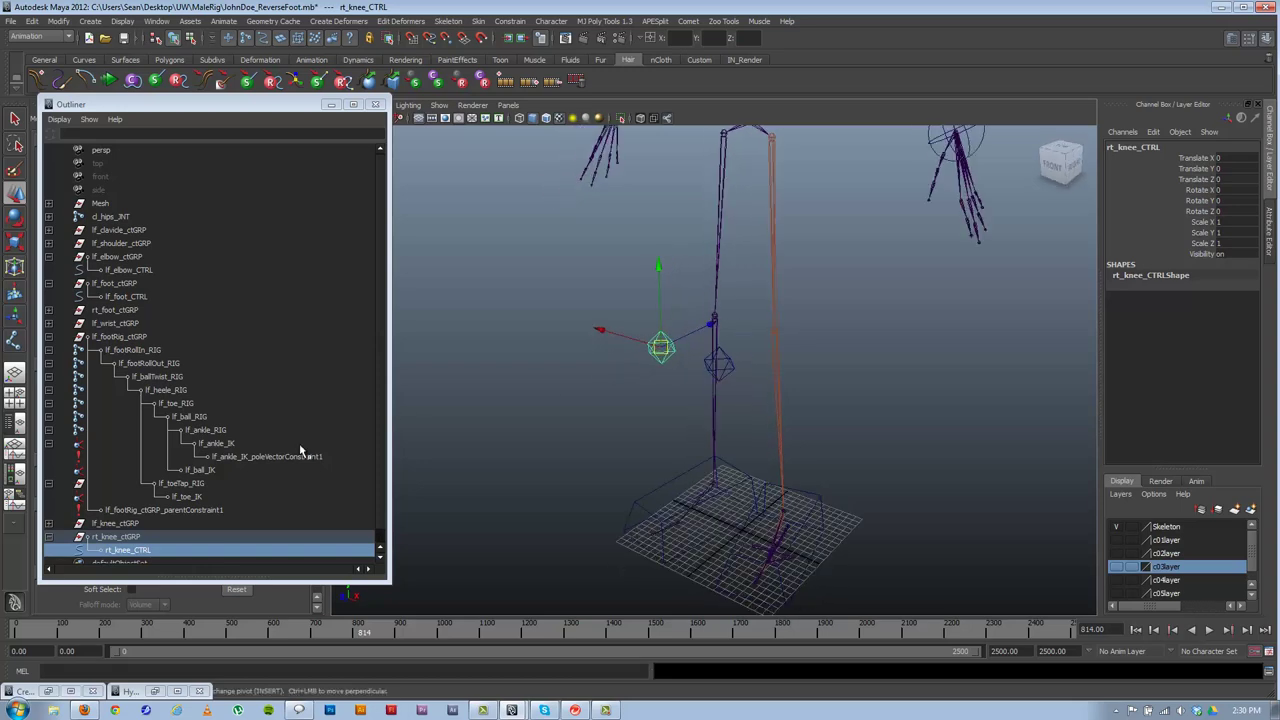
{"action": "left_click", "coordinate": [116, 538]}
{"action": "double_click", "coordinate": [1249, 200]}
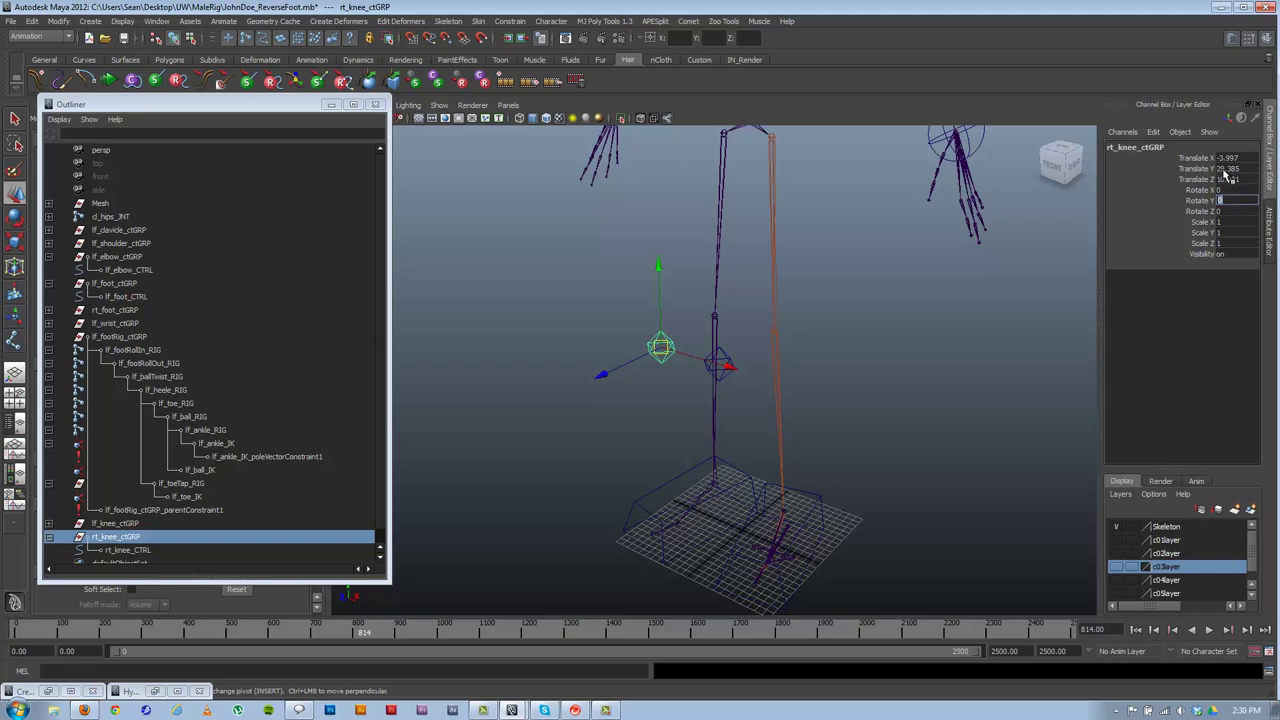
{"action": "left_click_drag", "start_coordinate": [647, 399], "coordinate": [781, 383], "text": "alt"}
{"action": "left_click", "coordinate": [762, 343]}
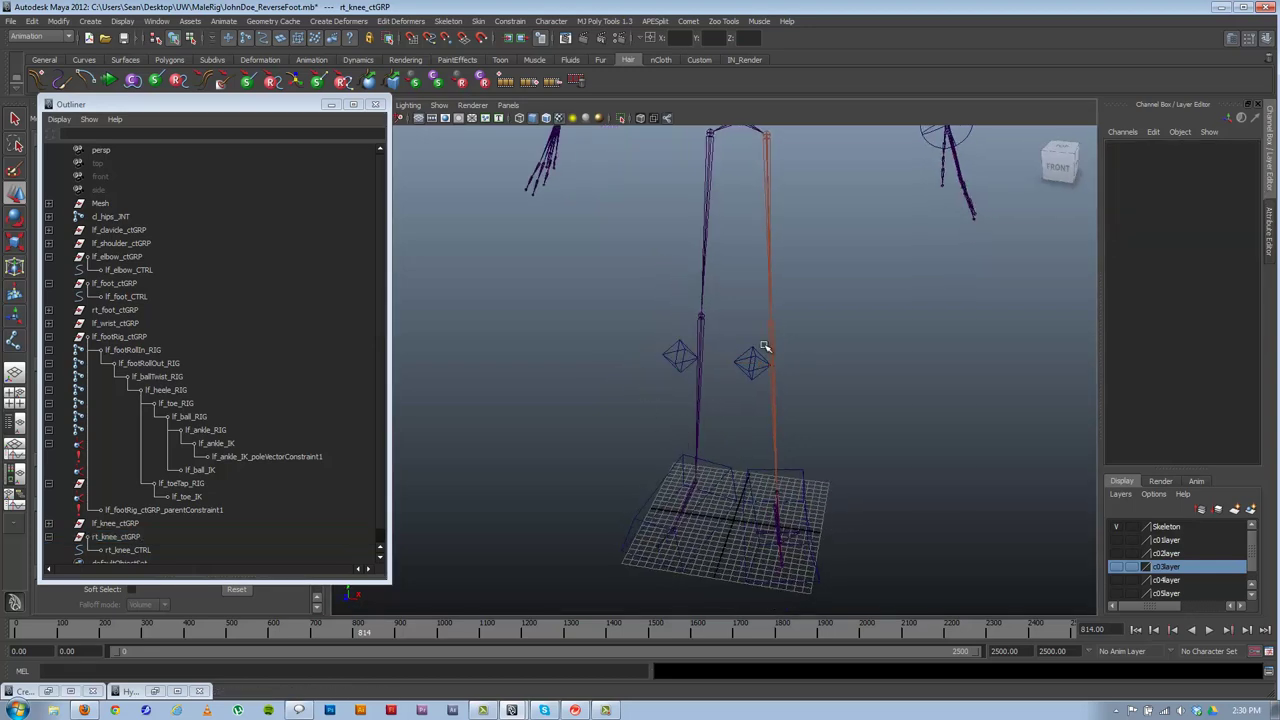
- Check the right foot control, try Rotate Y -13.045 on rt_foot_ctGRP, and undo the rotation
{"action": "left_click", "coordinate": [754, 349]}
{"action": "left_click", "coordinate": [674, 355]}
{"action": "left_click", "coordinate": [740, 472]}
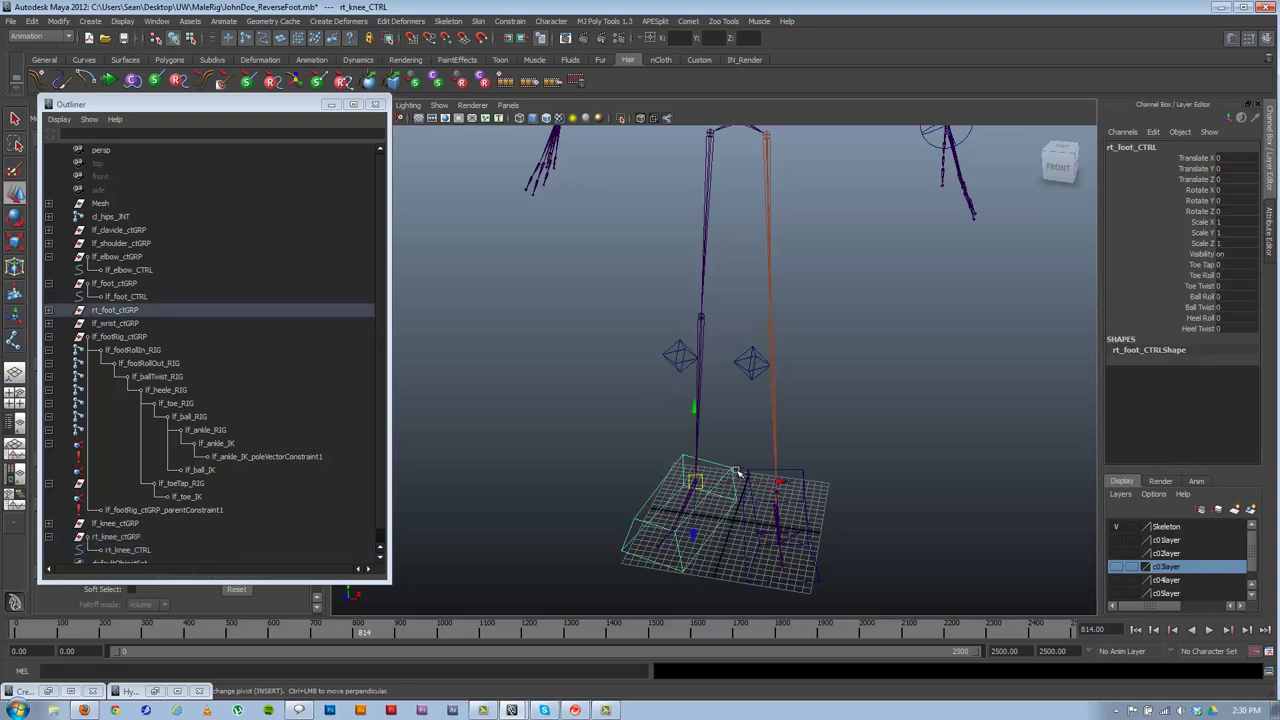
{"action": "left_click", "coordinate": [757, 473]}
{"action": "left_click", "coordinate": [728, 472]}
{"action": "left_click_drag", "start_coordinate": [723, 471], "coordinate": [785, 440], "text": "alt"}
{"action": "left_click", "coordinate": [117, 311]}
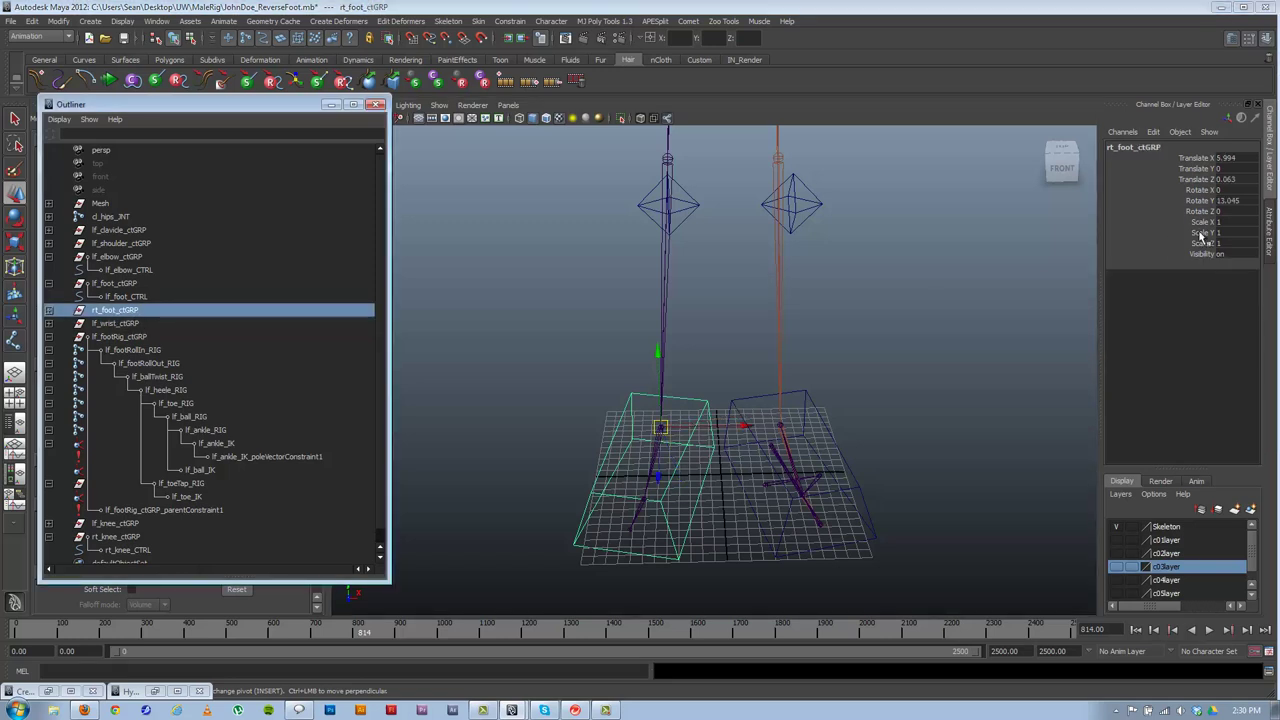
{"action": "double_click", "coordinate": [1226, 200]}
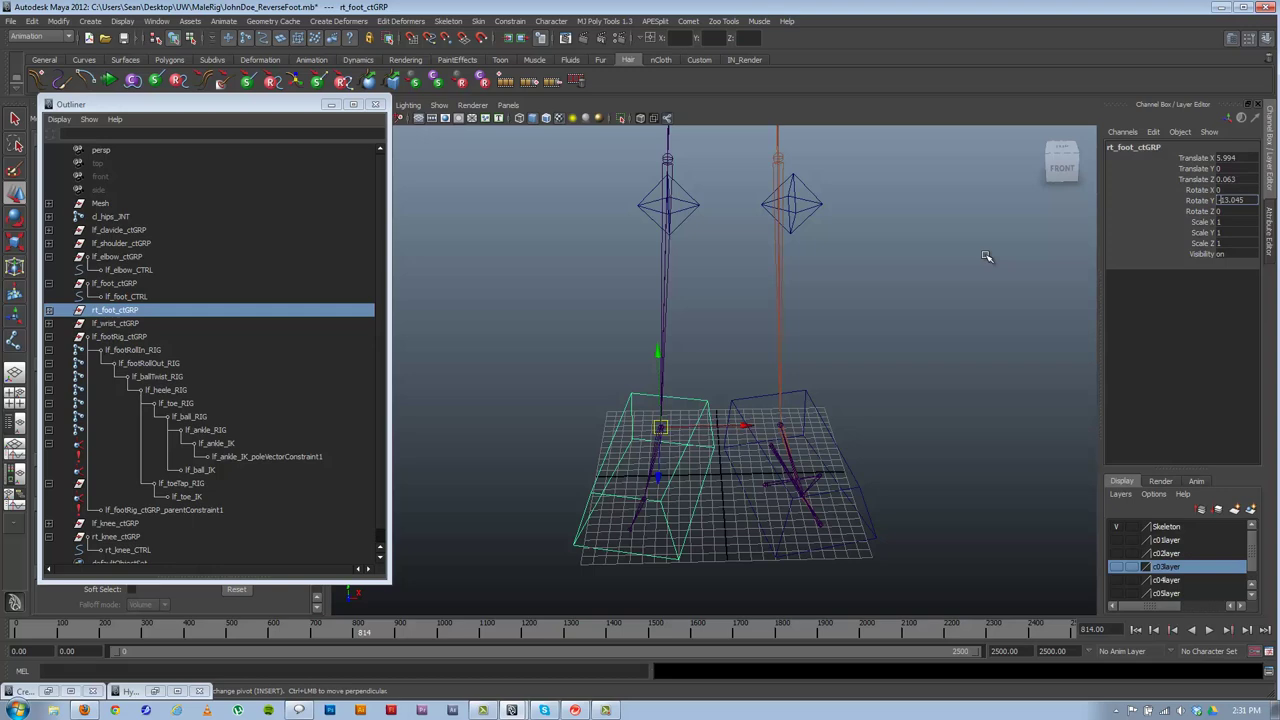
{"action": "key", "text": "Return"}
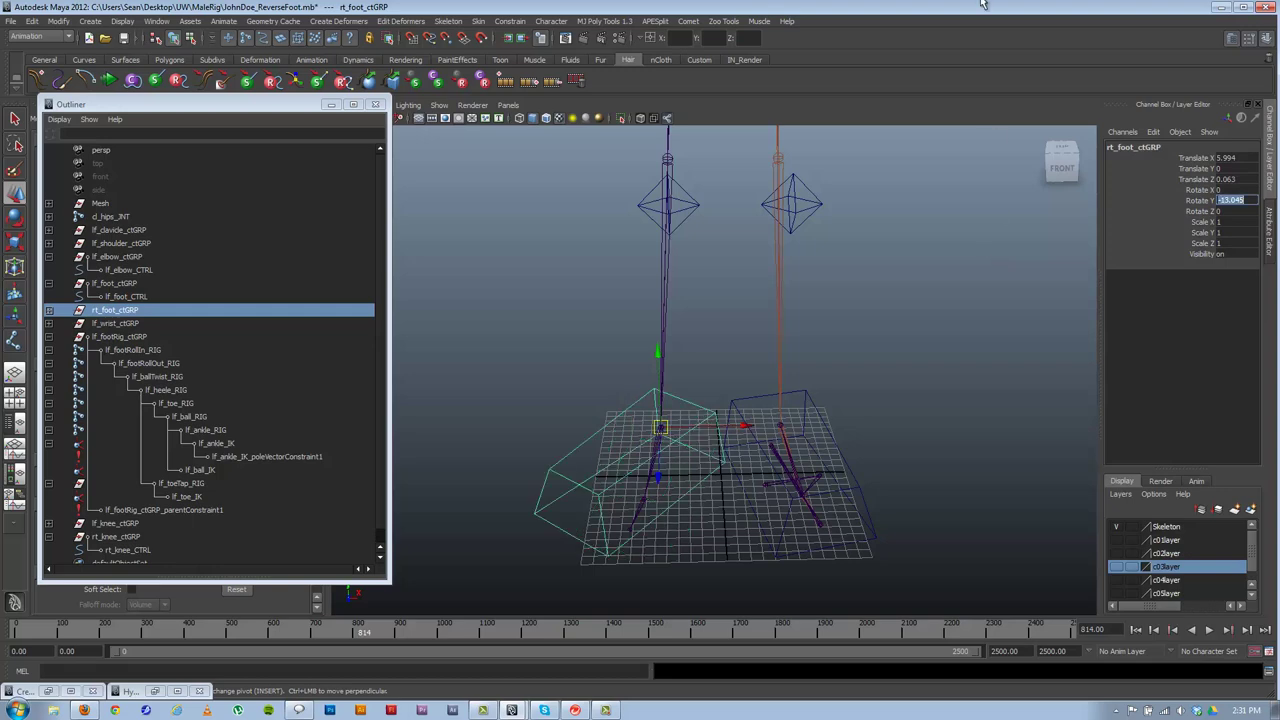
{"action": "left_click_drag", "start_coordinate": [560, 394], "coordinate": [571, 400], "text": "alt"}
{"action": "key", "text": "ctrl+z"}
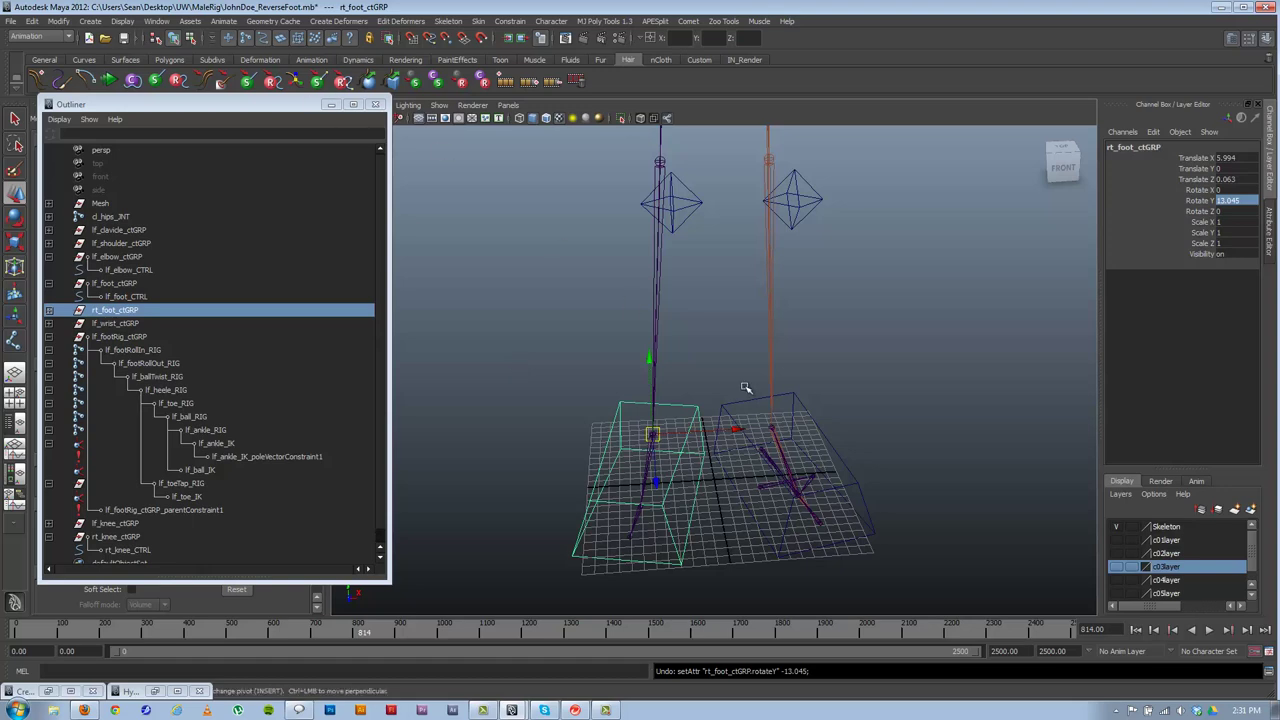
- Try duplicating lf_foot_CTRL without its parent group, and undo the duplication
{"action": "left_click", "coordinate": [823, 391]}
{"action": "left_click_drag", "start_coordinate": [823, 391], "coordinate": [803, 361], "text": "alt"}
{"action": "key", "text": "ctrl+d"}
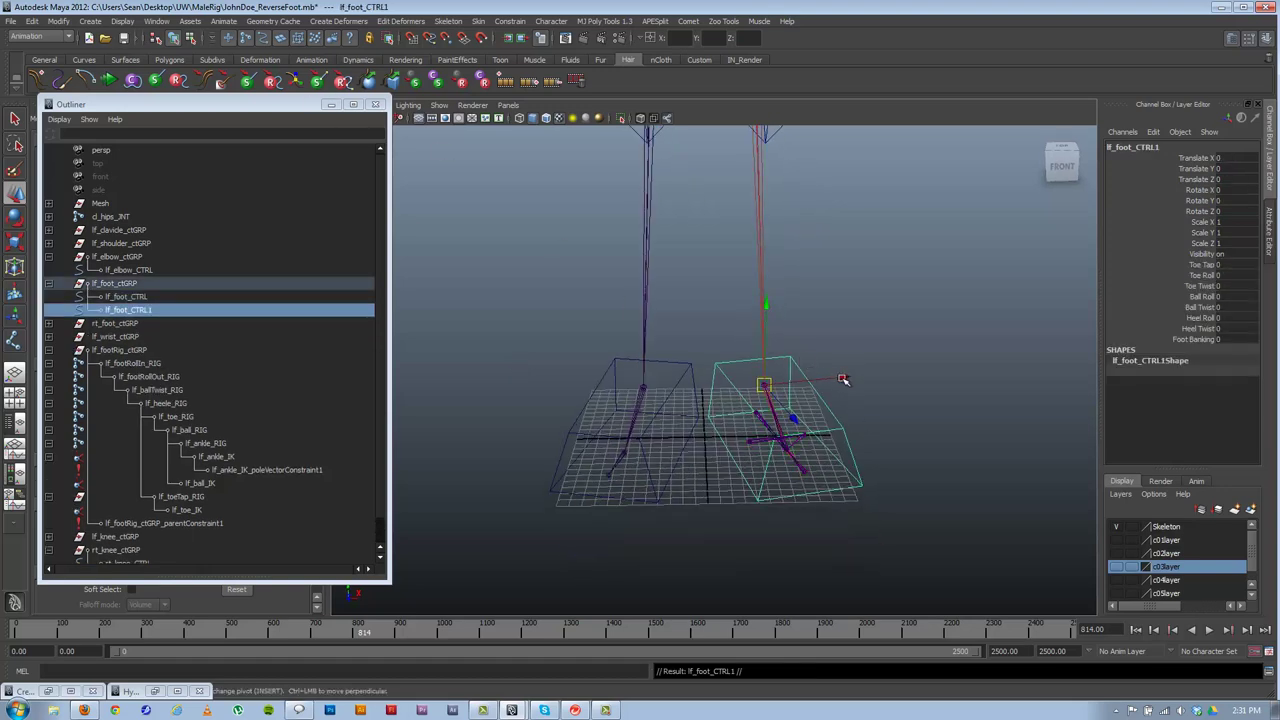
{"action": "key", "text": "ctrl+z"}
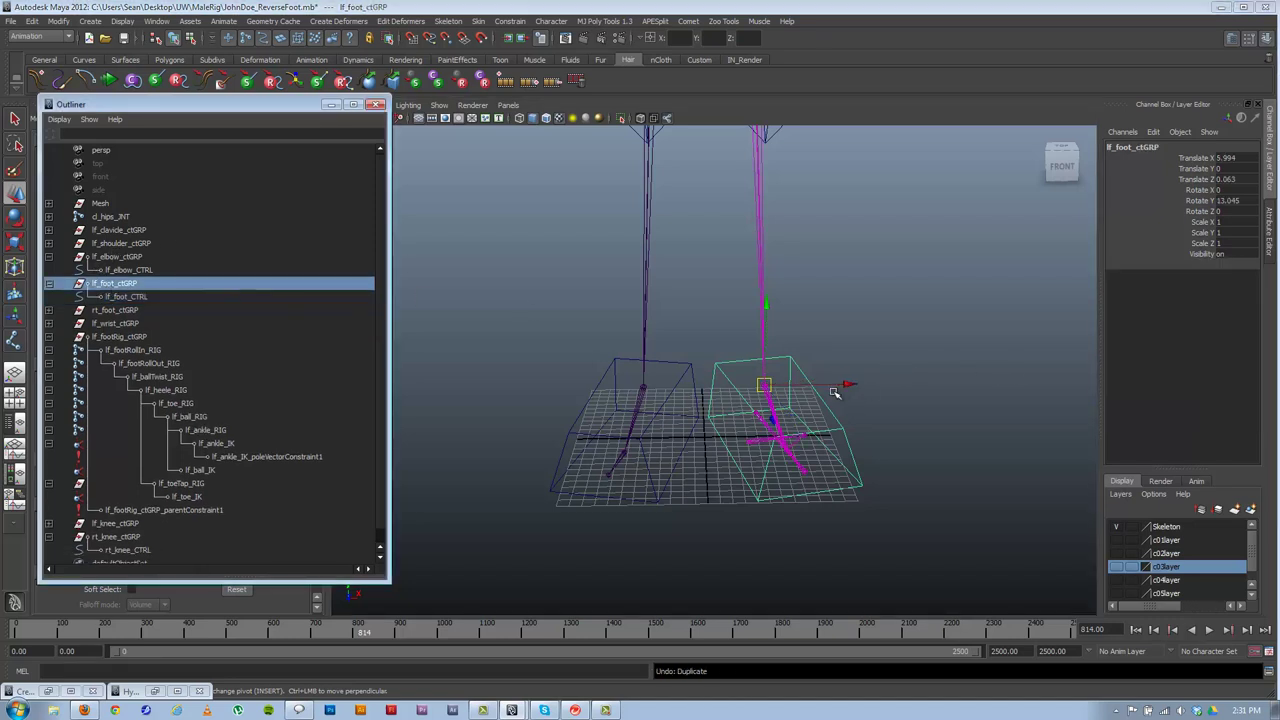
- Duplicate lf_foot_ctGRP, try Rotate Y -13.045 on the copy, and undo that rotation
{"action": "key", "text": "ctrl+d"}
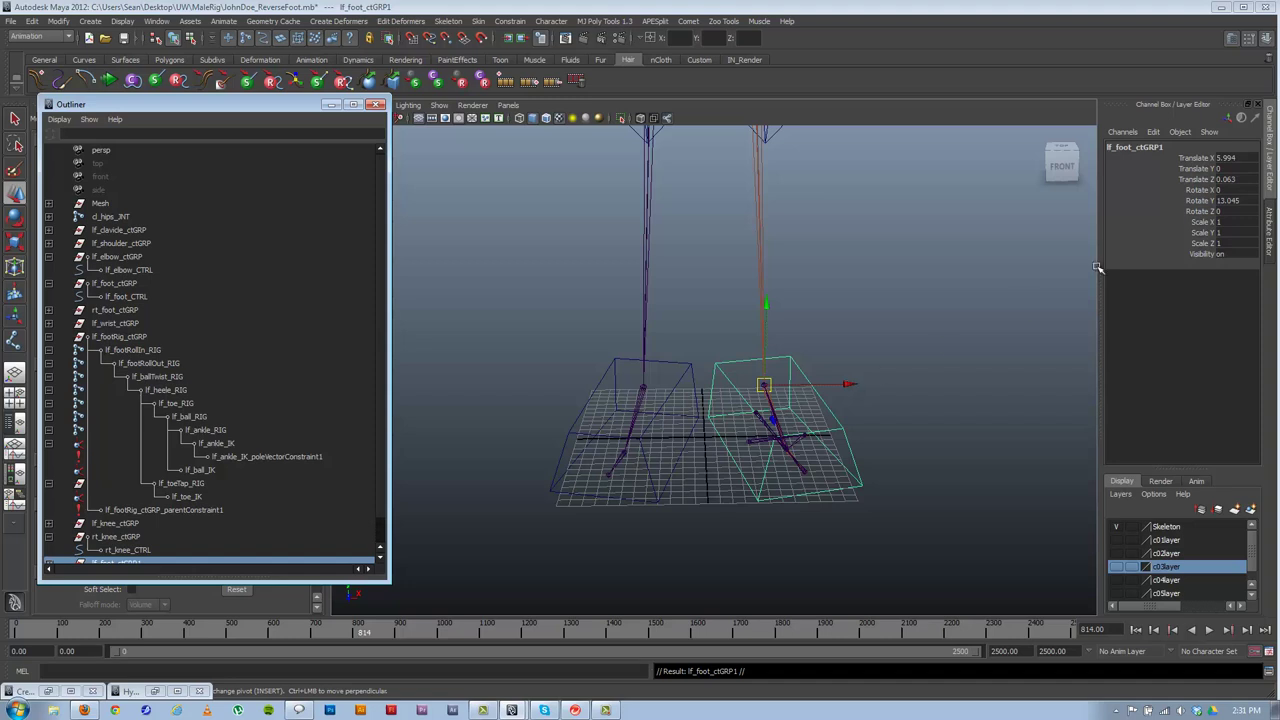
{"action": "double_click", "coordinate": [1228, 200]}
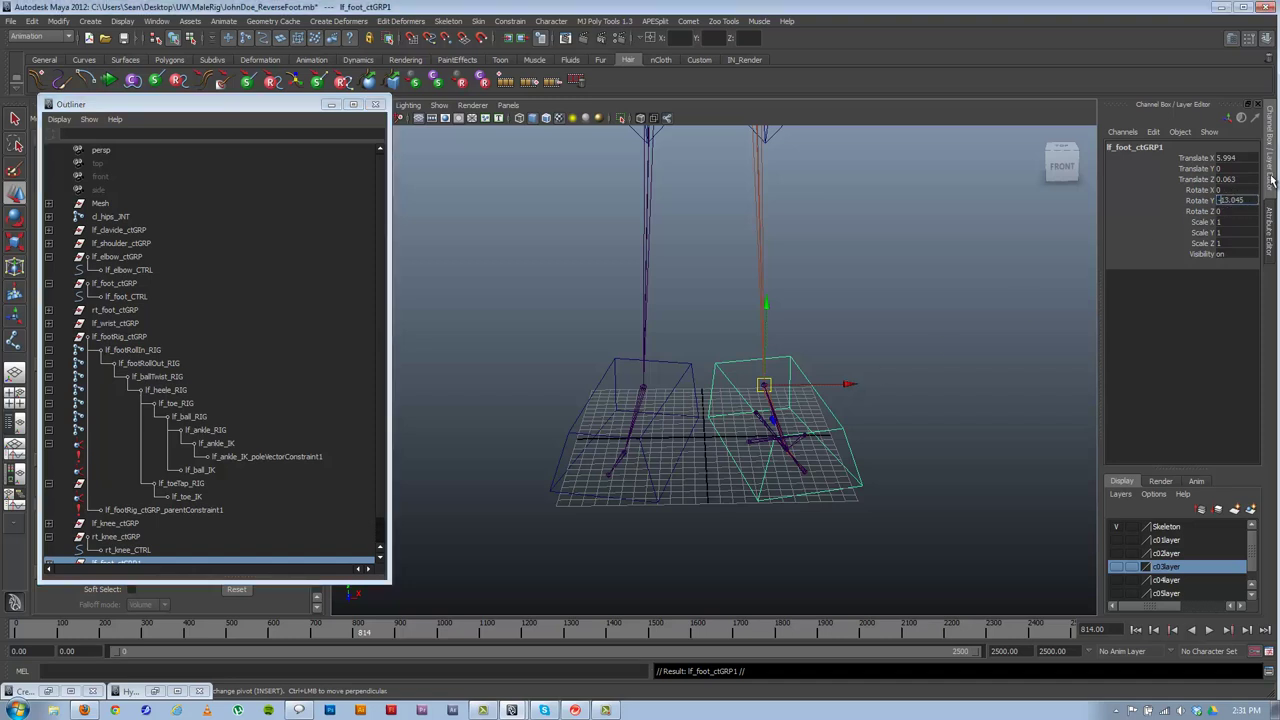
{"action": "key", "text": "Return"}
{"action": "left_click_drag", "start_coordinate": [792, 408], "coordinate": [804, 413], "text": "alt"}
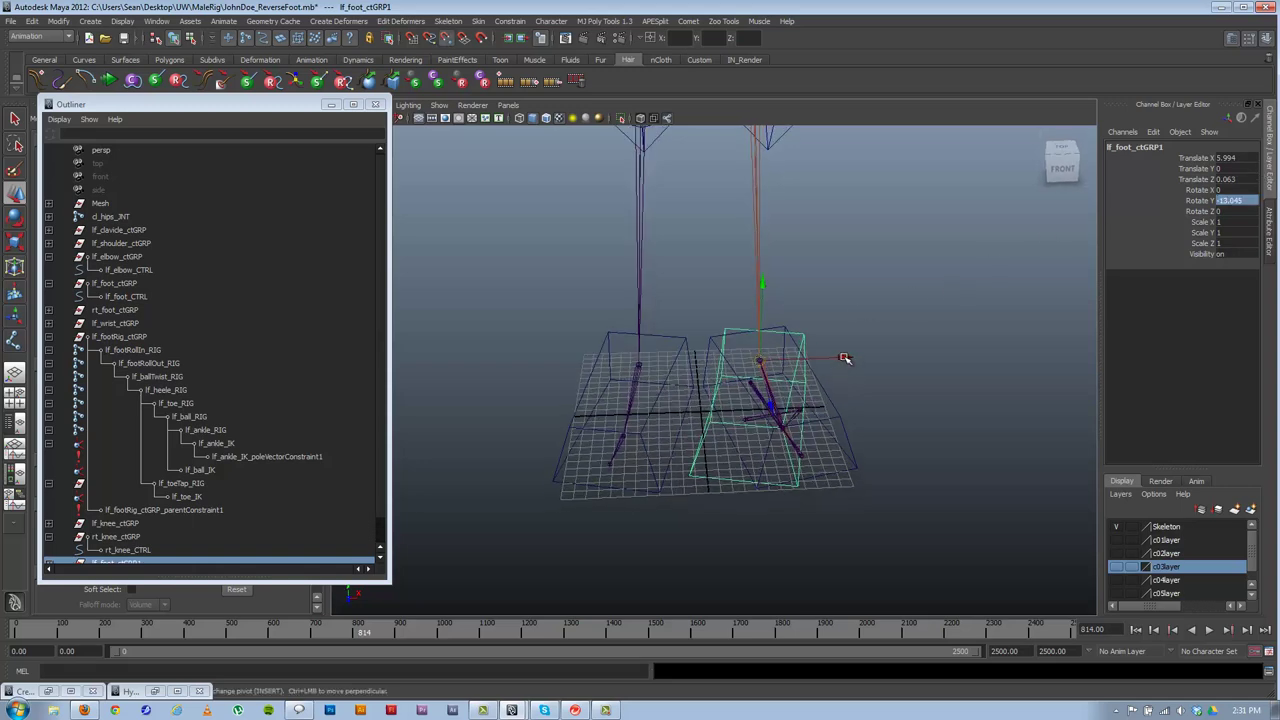
{"action": "key", "text": "ctrl+z"}
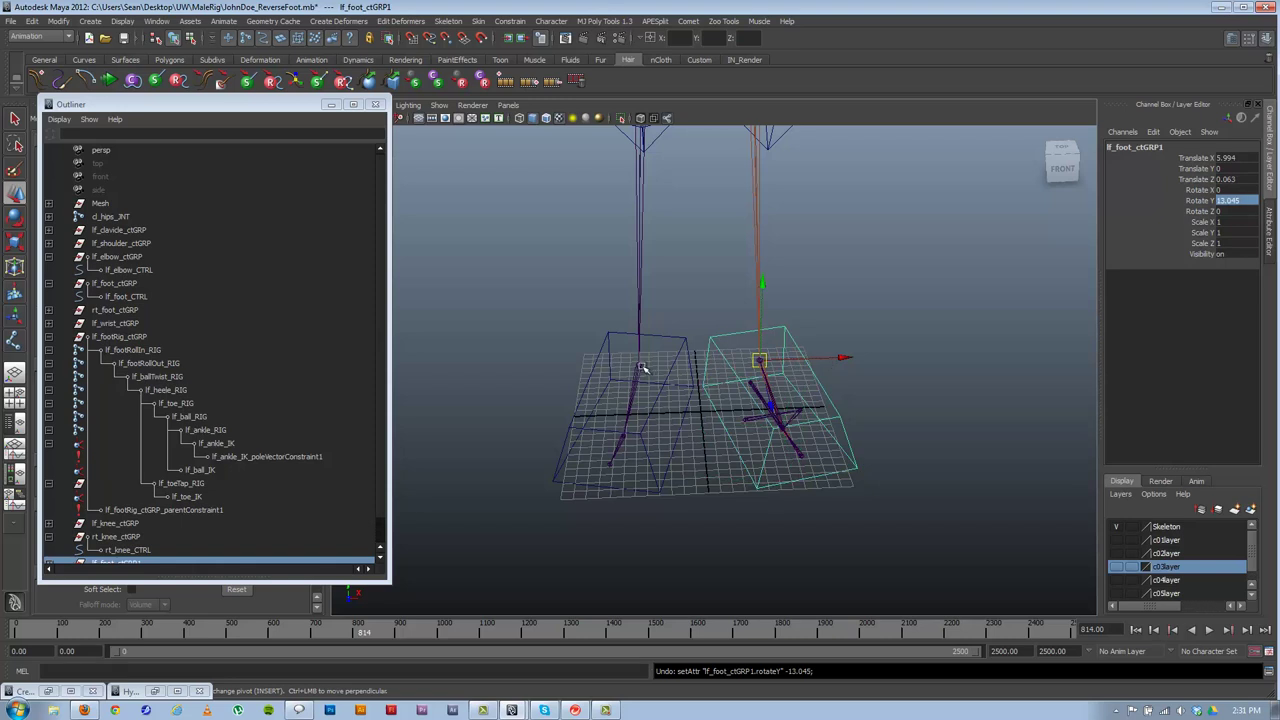
- Delete the old right foot control together with its parent group rt_foot_ctGRP
{"action": "left_click", "coordinate": [668, 372]}
{"action": "left_click", "coordinate": [674, 364]}
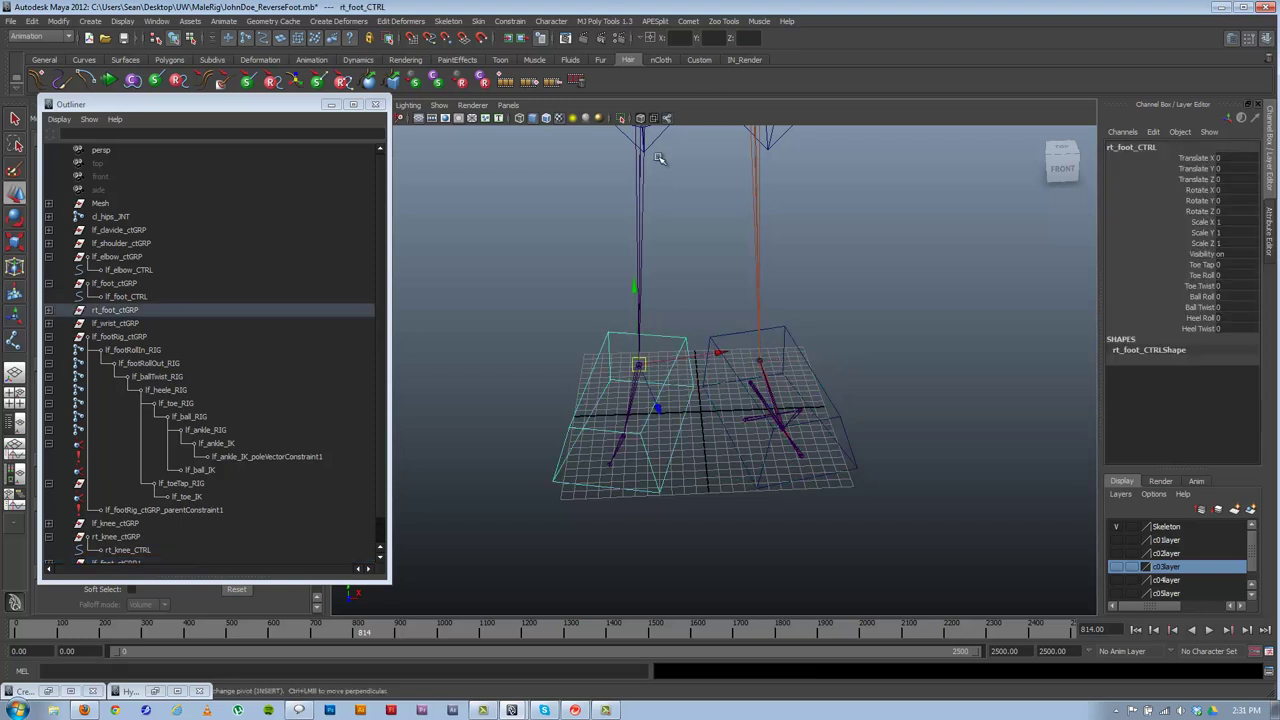
{"action": "right_click_drag", "start_coordinate": [745, 185], "coordinate": [653, 222], "text": "alt"}
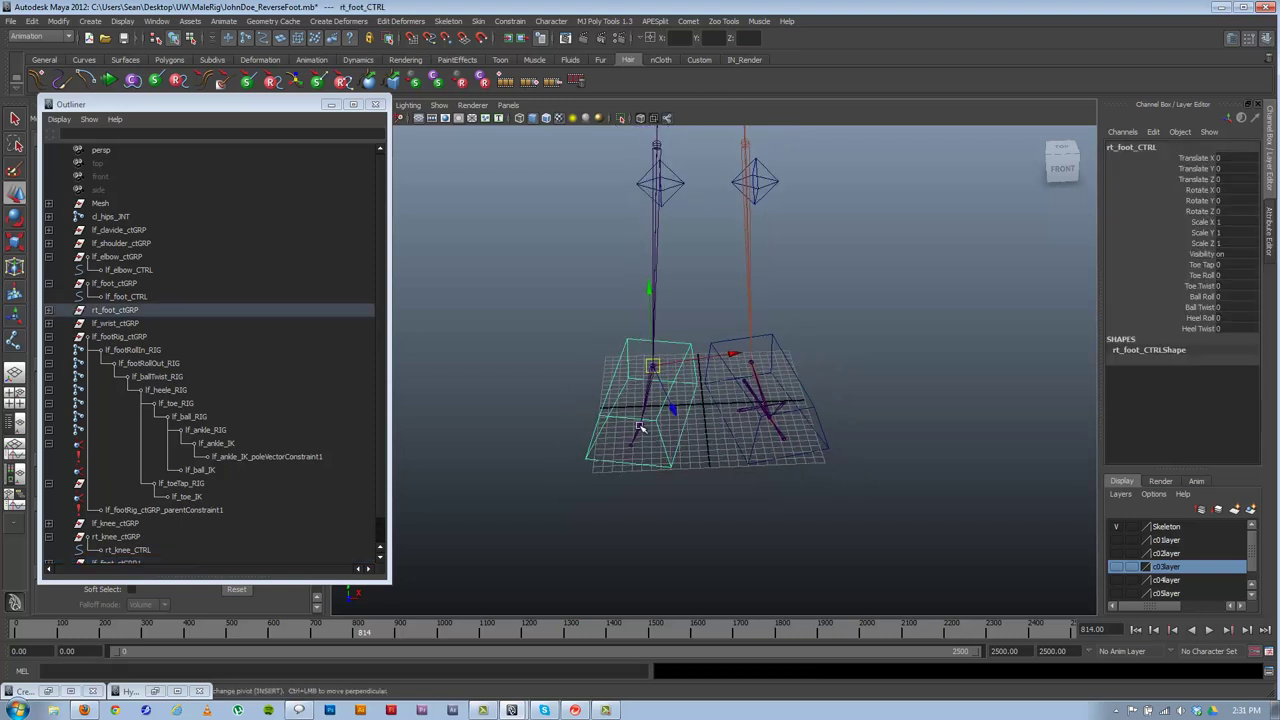
{"action": "key", "text": "Up"}
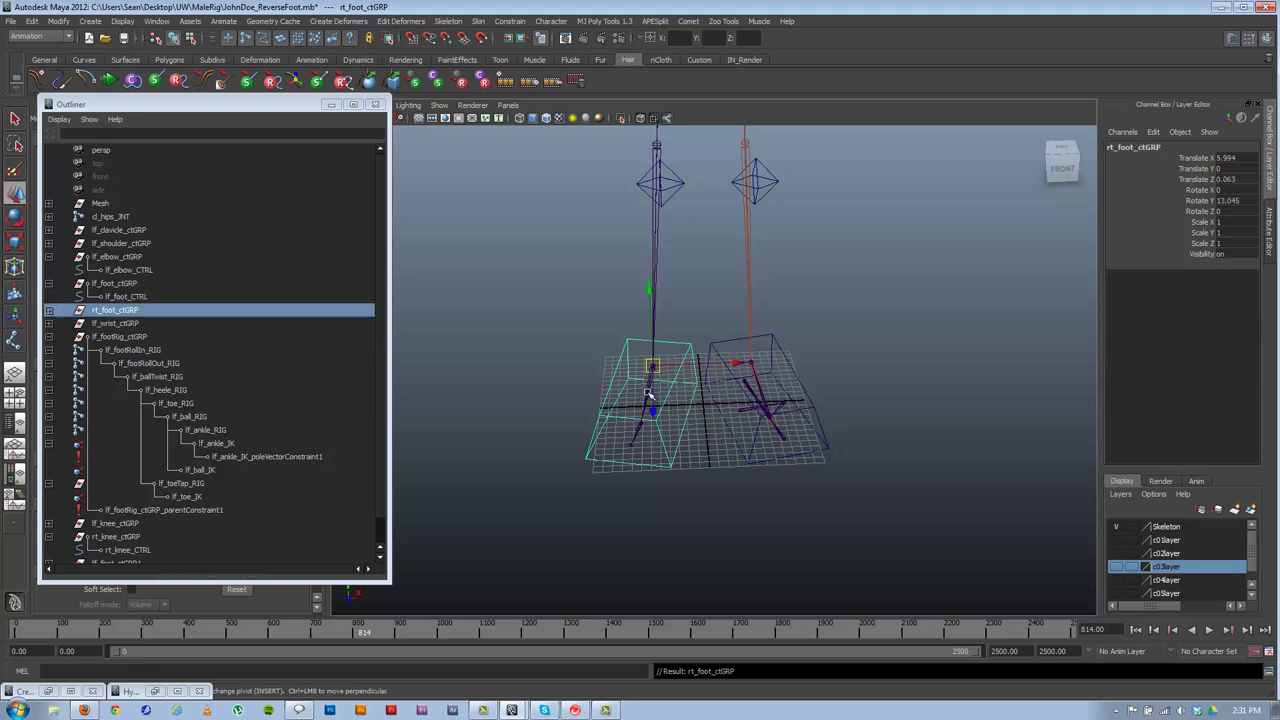
{"action": "key", "text": "Delete"}
- Delete the leftover duplicate group lf_foot_ctGRP1
{"action": "left_click", "coordinate": [724, 358]}
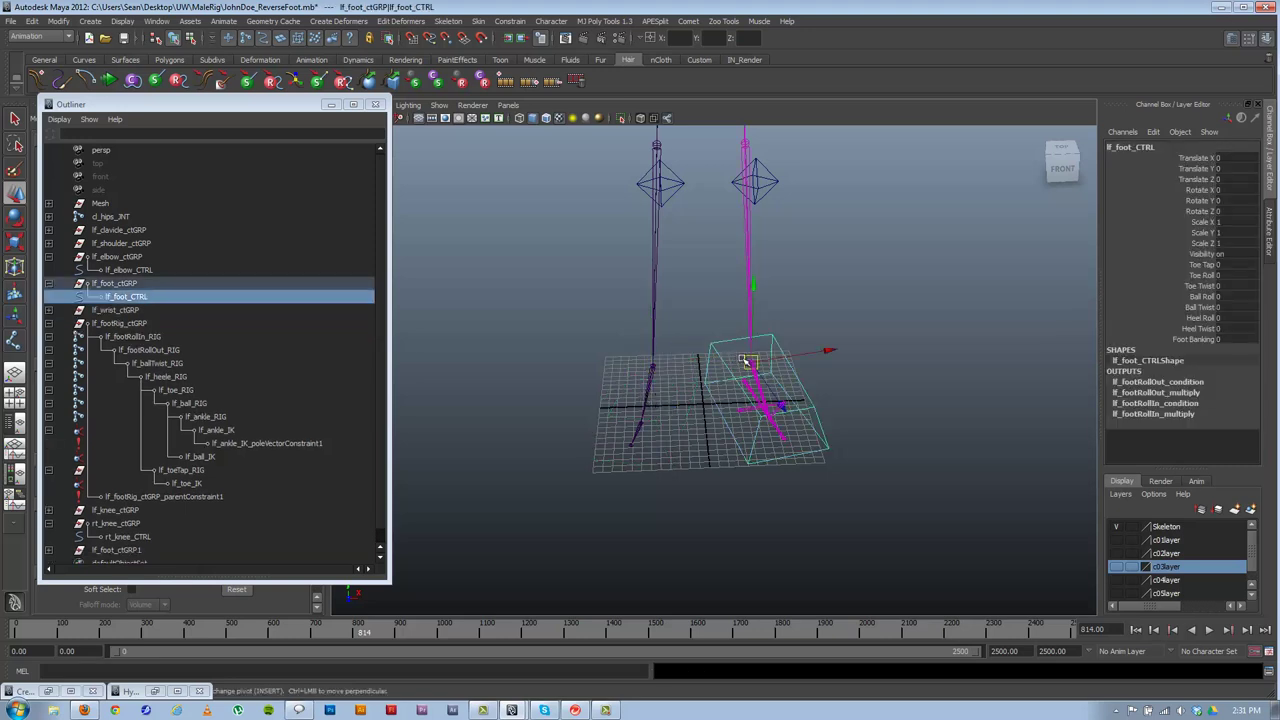
{"action": "key", "text": "Up"}
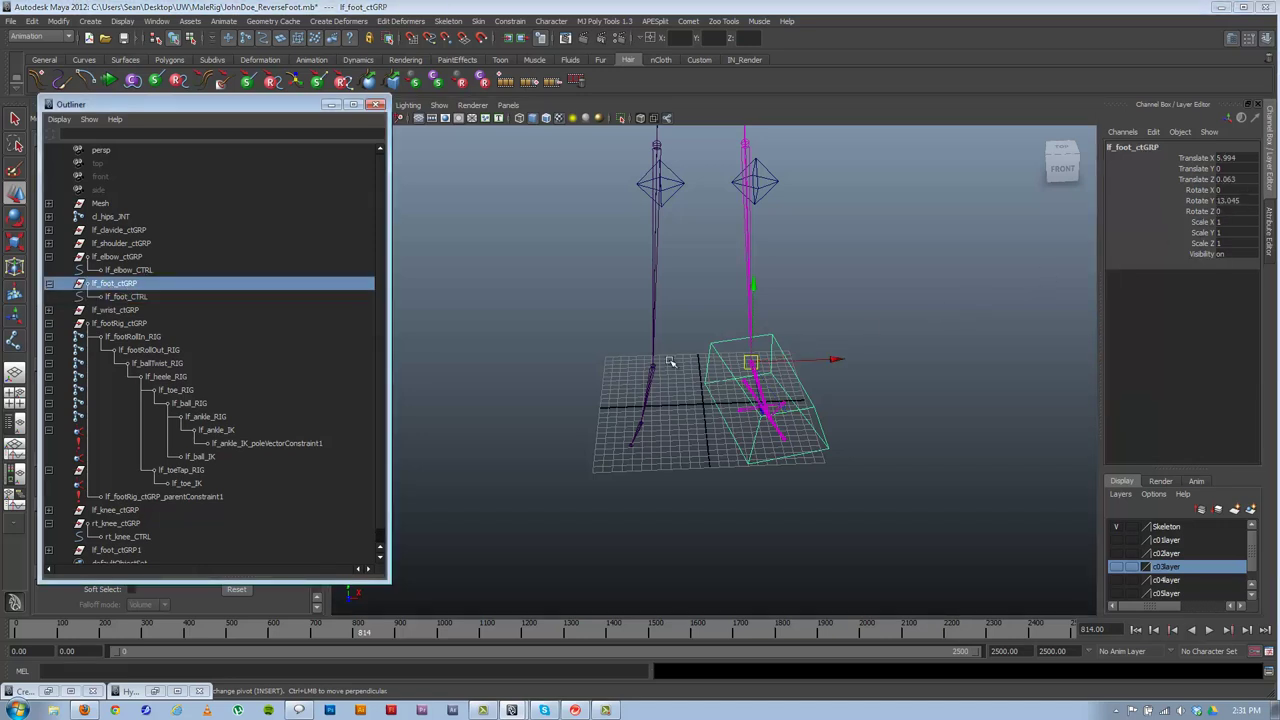
{"action": "left_click", "coordinate": [112, 551]}
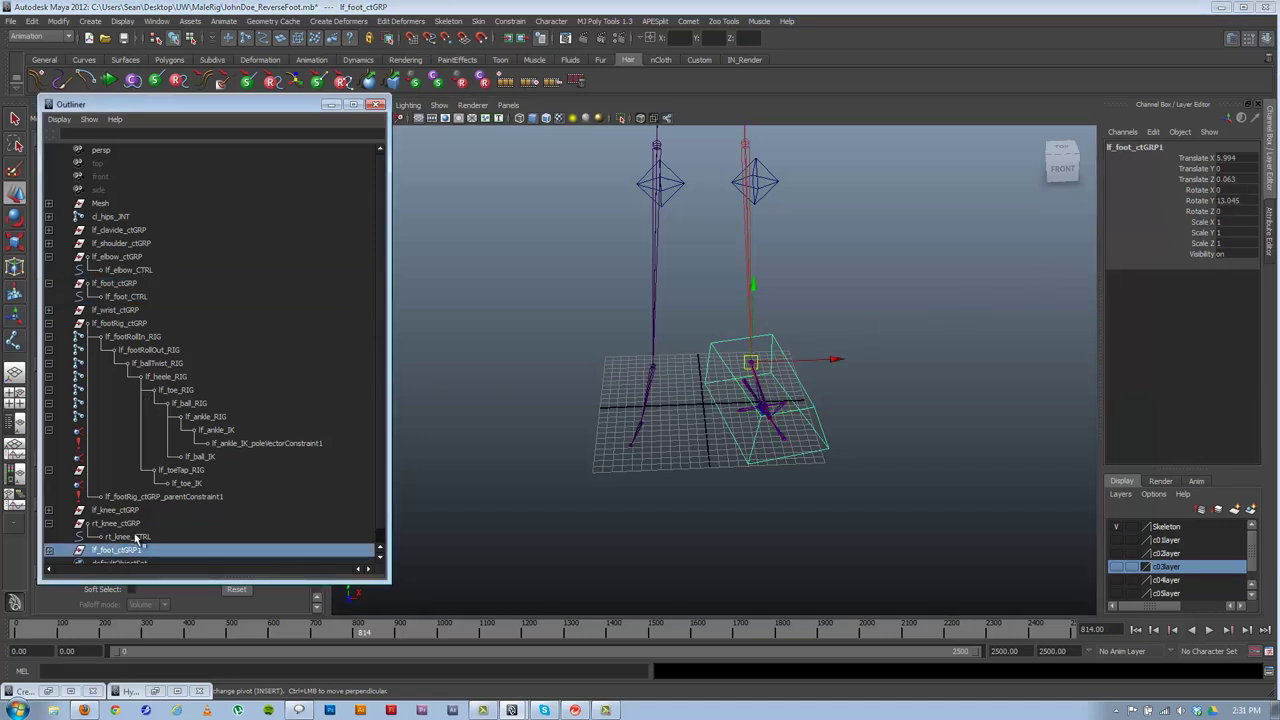
{"action": "key", "text": "Delete"}
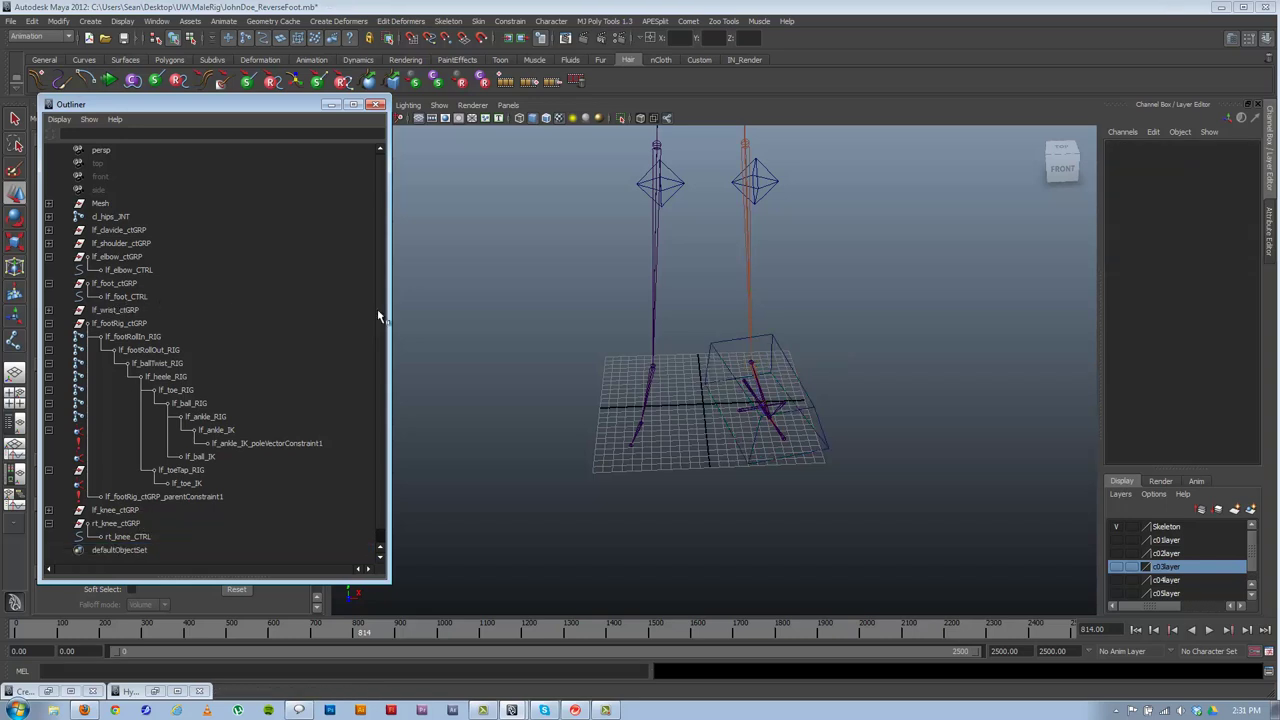
- Duplicate lf_foot_ctGRP again and set the copy's Rotate Y to -13.045
{"action": "left_click", "coordinate": [714, 347]}
{"action": "left_click", "coordinate": [114, 283]}
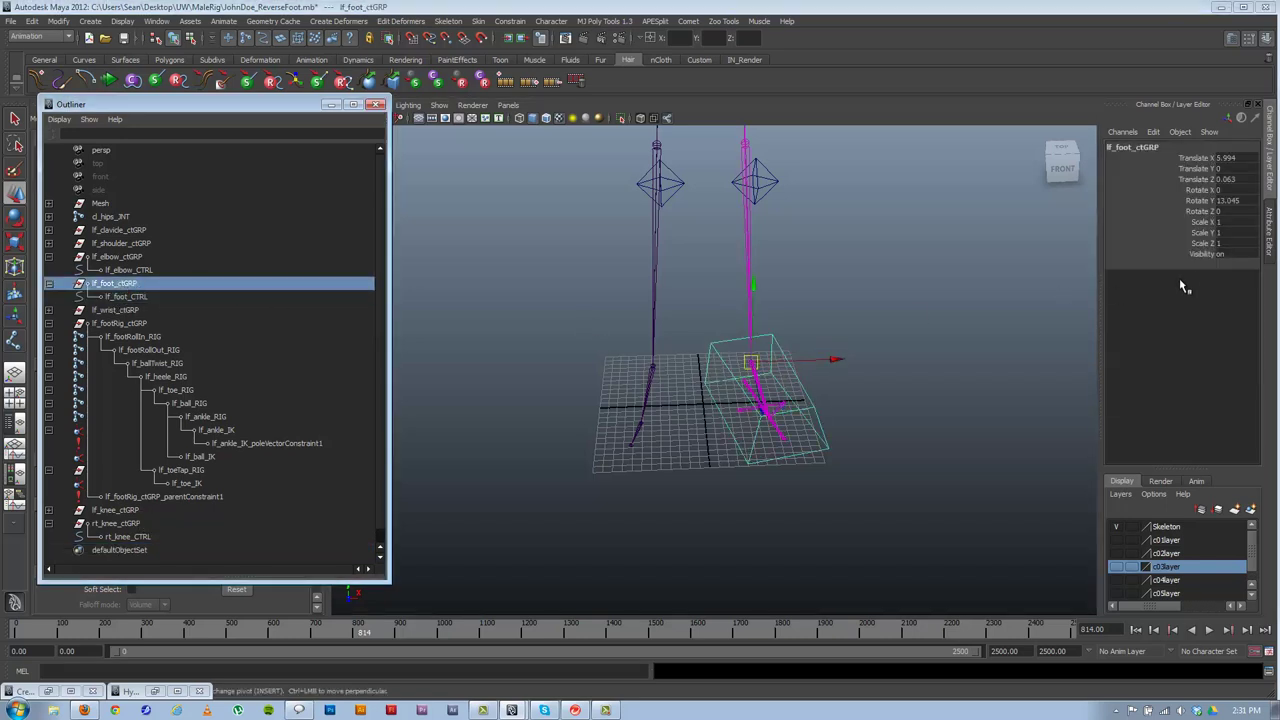
{"action": "key", "text": "ctrl+d"}
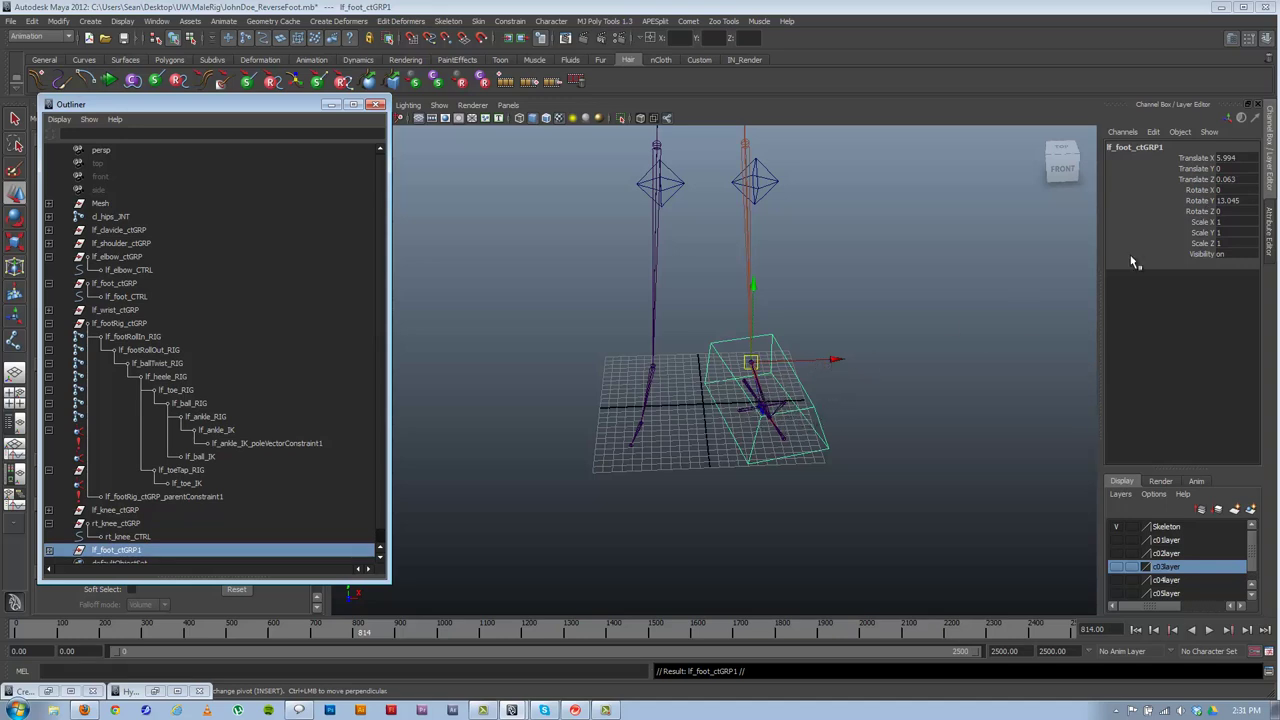
{"action": "double_click", "coordinate": [1225, 201]}
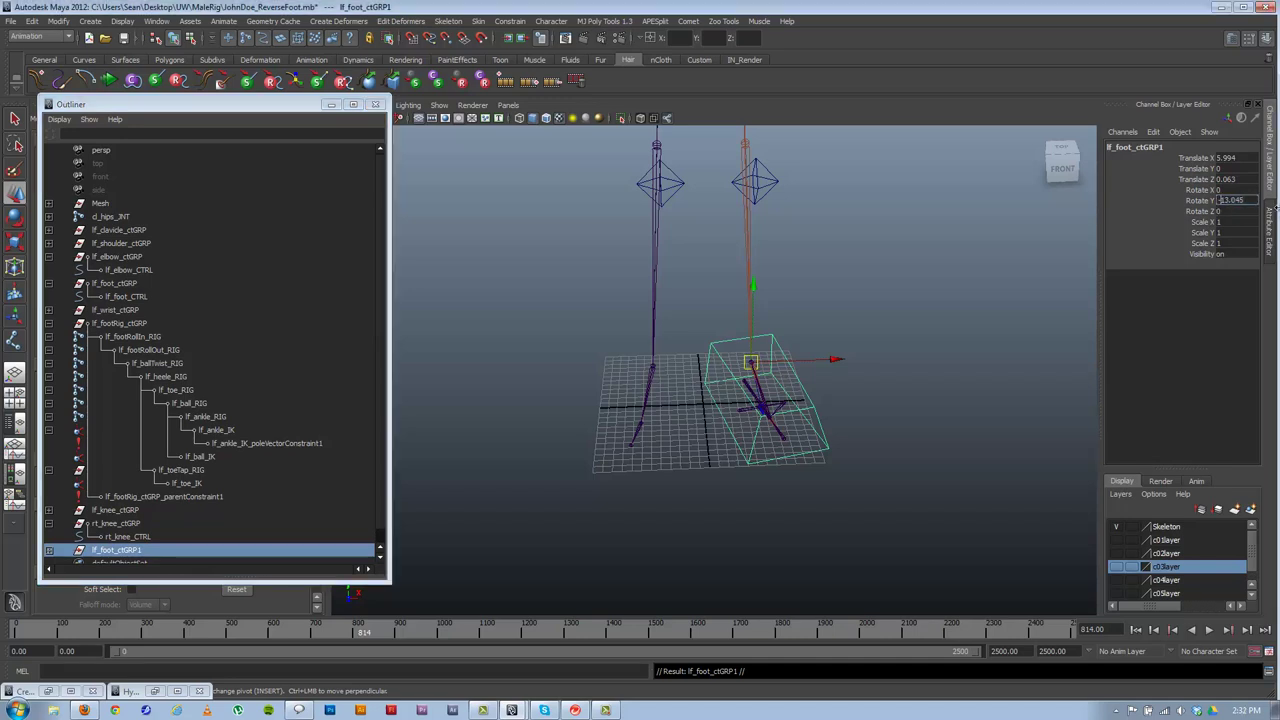
{"action": "key", "text": "Return"}
- Move the duplicated foot group along X onto the right ankle, at about Translate X -5.337, and compare both foot controls
{"action": "mouse_move", "coordinate": [756, 363]}
{"action": "left_mouse_down", "text": "alt"}
{"action": "mouse_move", "coordinate": [776, 358]}
{"action": "mouse_move", "coordinate": [760, 350]}
{"action": "left_mouse_up", "text": "alt"}
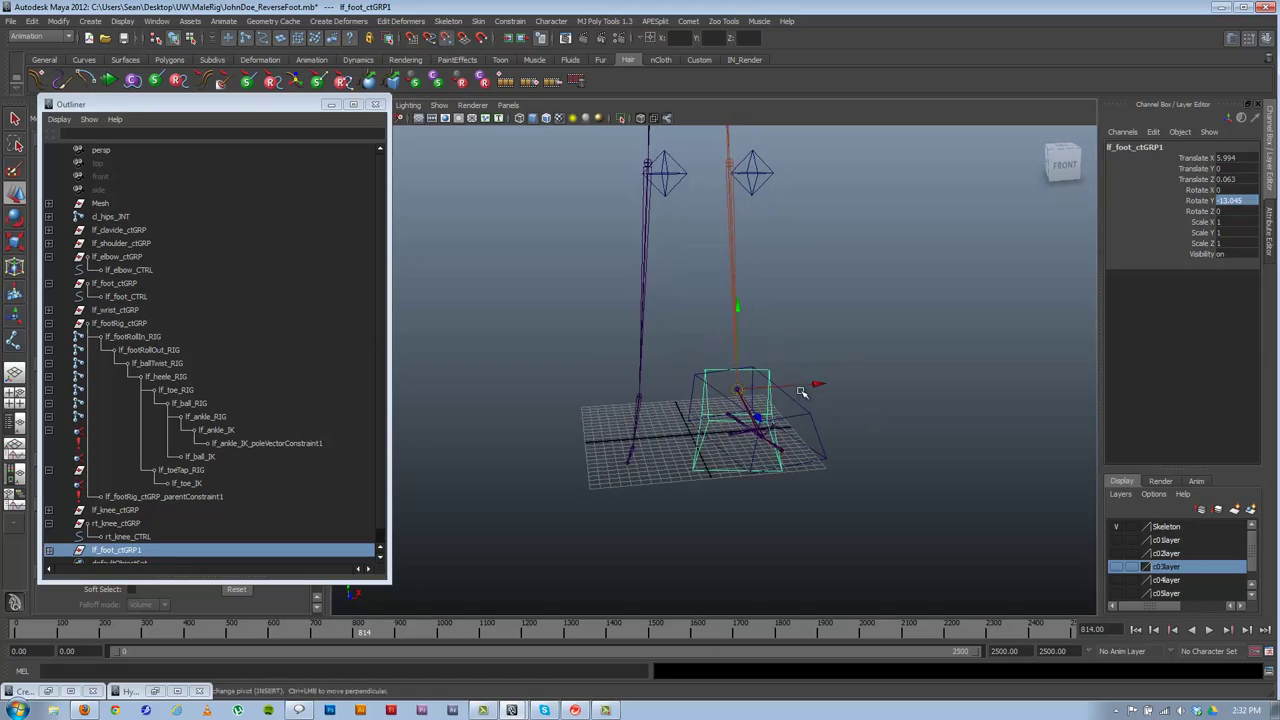
{"action": "left_click_drag", "start_coordinate": [815, 386], "coordinate": [643, 402]}
{"action": "left_click_drag", "start_coordinate": [820, 430], "coordinate": [663, 381], "text": "alt"}
{"action": "left_click", "coordinate": [910, 405]}
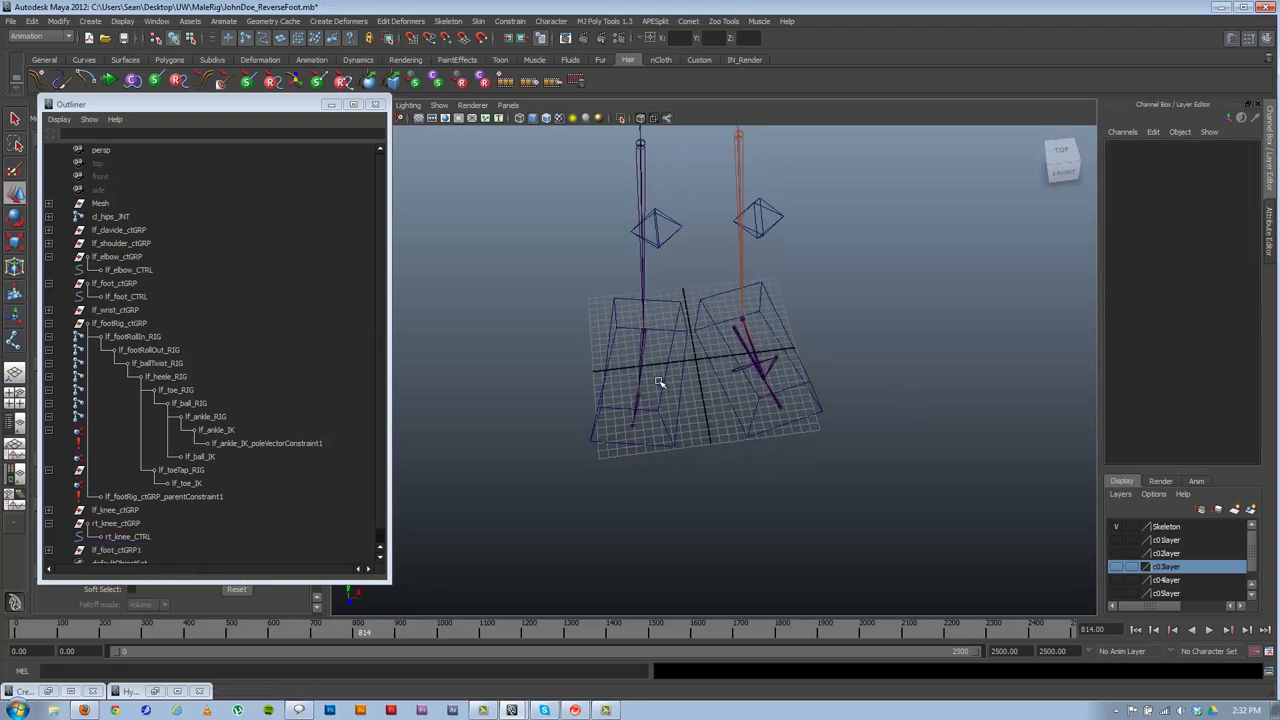
{"action": "left_click", "coordinate": [665, 382]}
{"action": "left_click", "coordinate": [800, 352]}
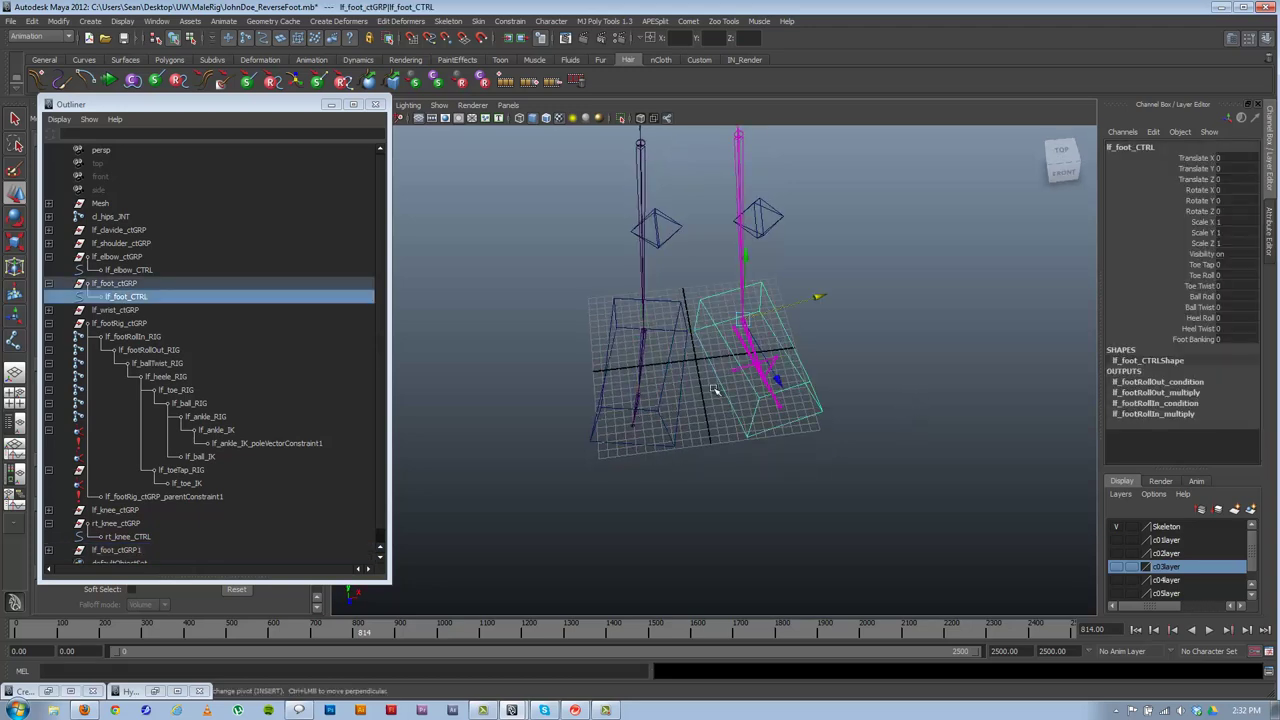
{"action": "left_click", "coordinate": [662, 409]}
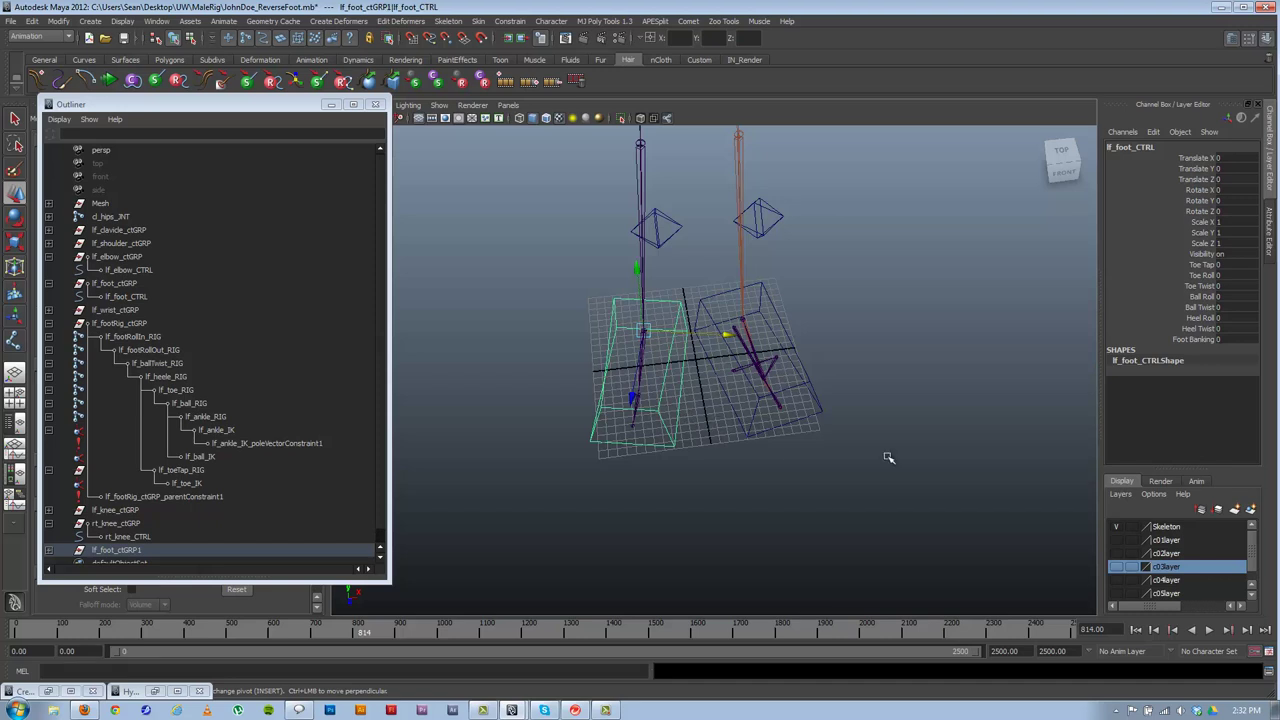
- Expand the duplicated foot group lf_foot_ctGRP1 and rename it RIG_foot_ctGRP
{"action": "left_click", "coordinate": [50, 549]}
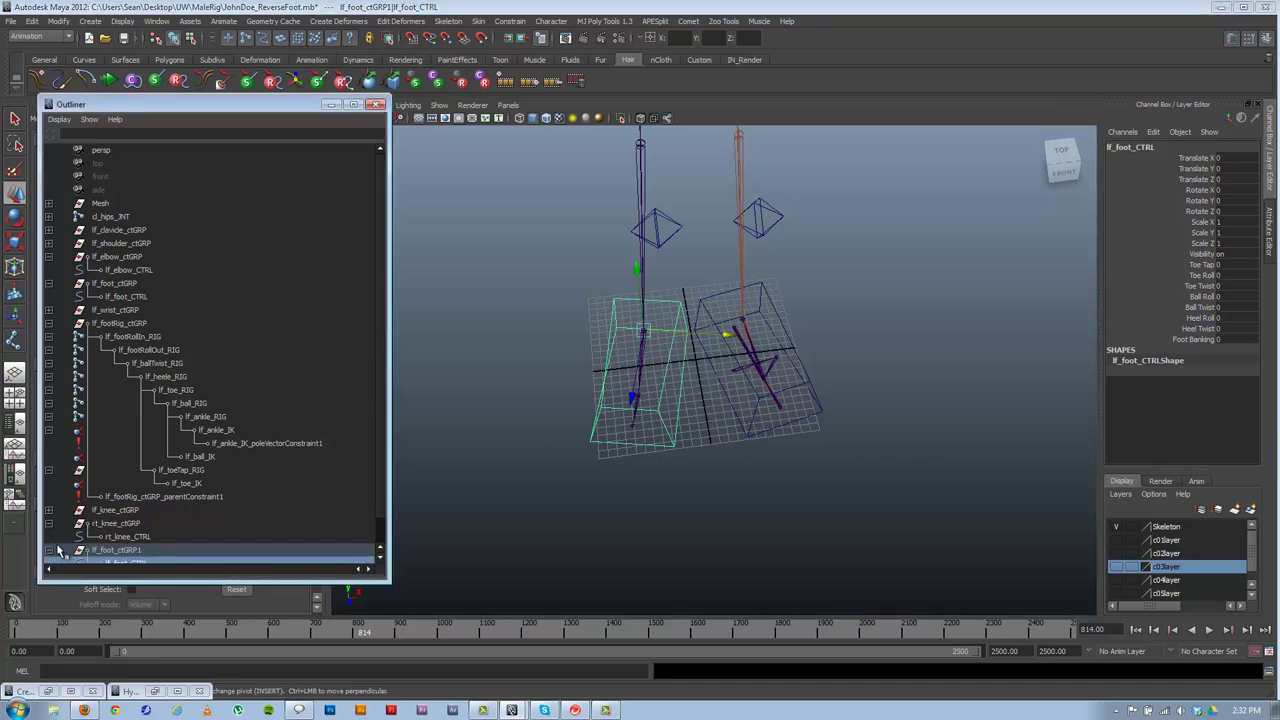
{"action": "scroll", "coordinate": [86, 542], "scroll_direction": "down", "scroll_amount": 1}
{"action": "double_click", "coordinate": [130, 525]}
{"action": "left_click", "coordinate": [147, 524]}
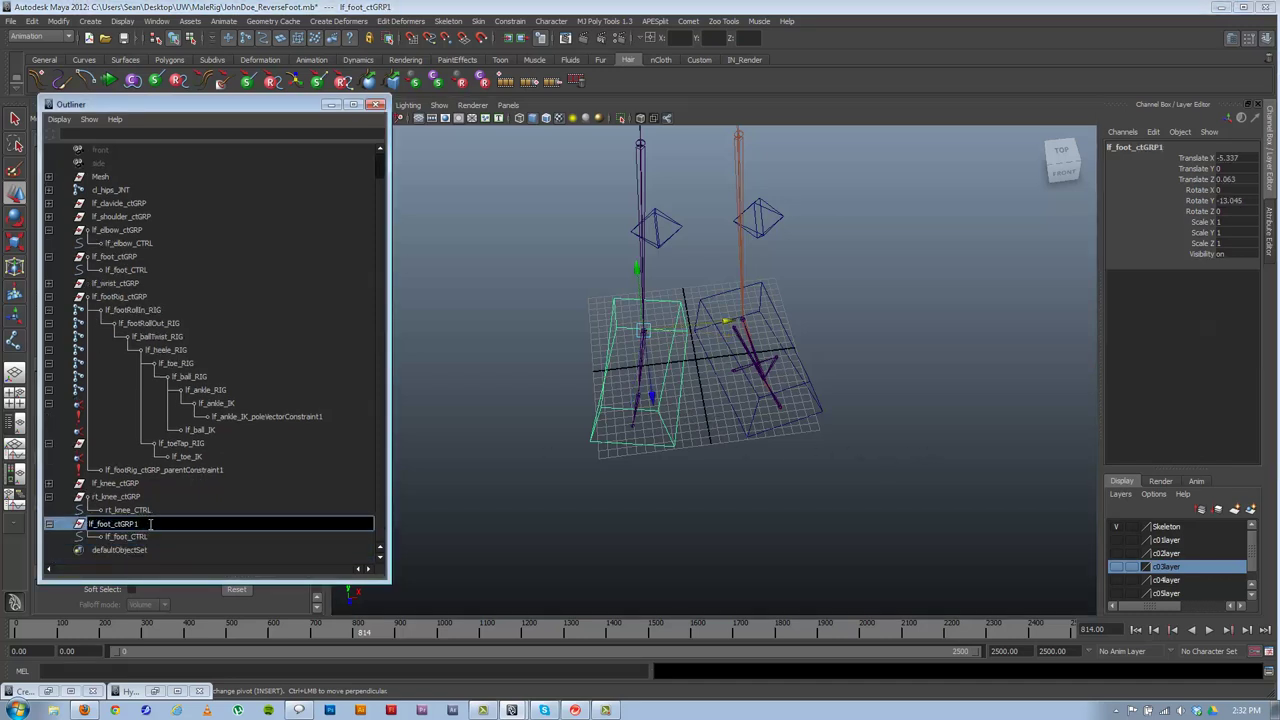
{"action": "key", "text": "BackSpace"}
{"action": "key", "text": "Home"}
{"action": "key", "text": "Delete"}
{"action": "key", "text": "Delete"}
{"action": "type", "text": "RIG"}
{"action": "key", "text": "Return"}
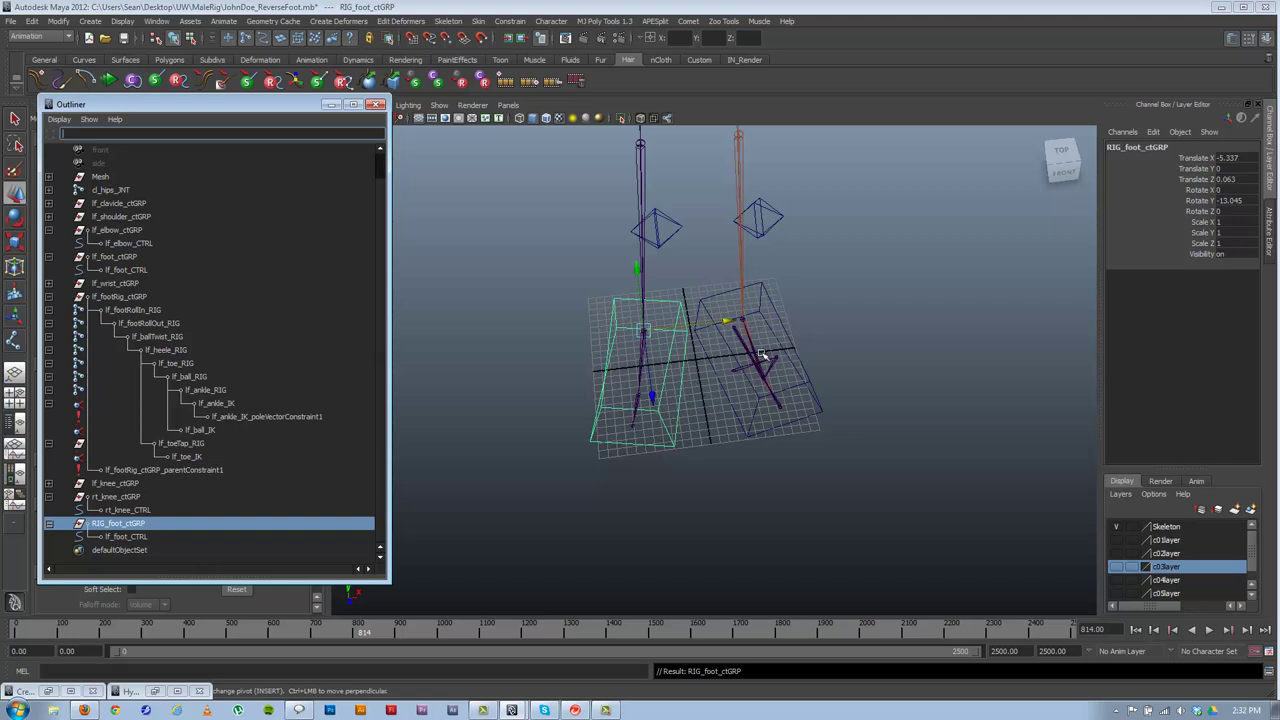
- Rename the duplicated foot group to rt_foot_ctGRP
{"action": "left_click", "coordinate": [120, 537]}
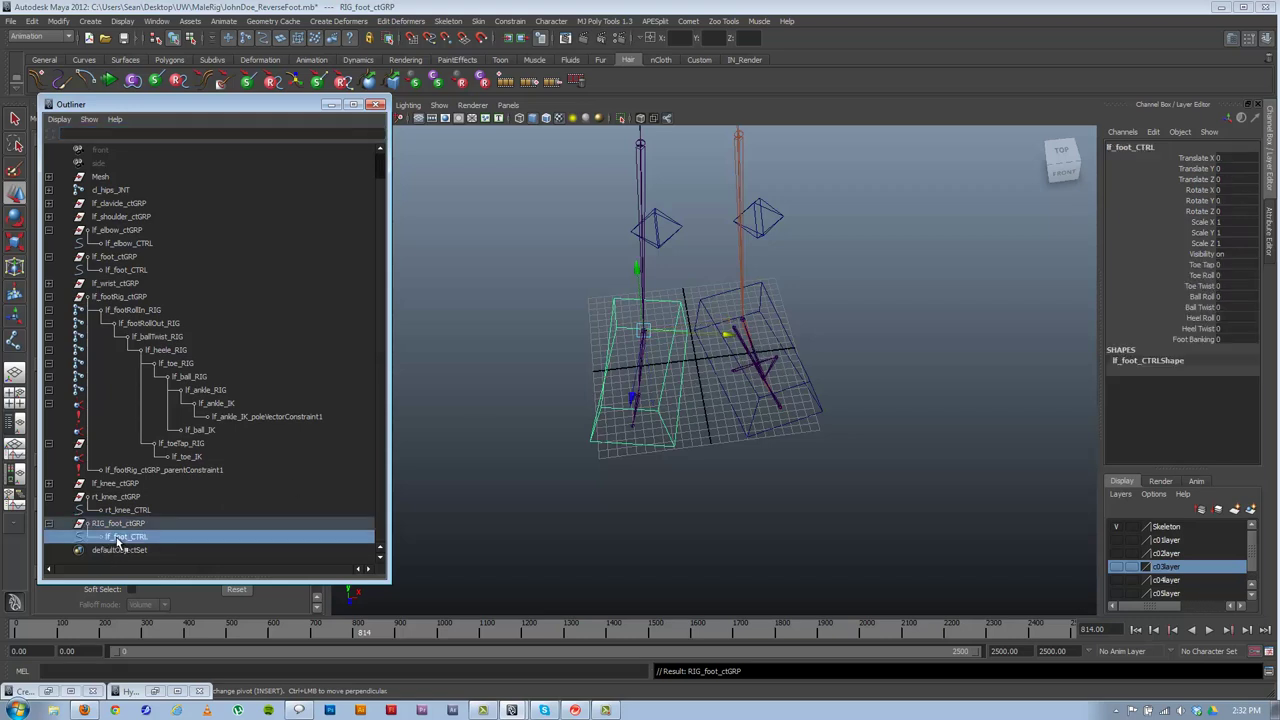
{"action": "double_click", "coordinate": [118, 537]}
{"action": "left_click", "coordinate": [100, 523]}
{"action": "double_click", "coordinate": [100, 523]}
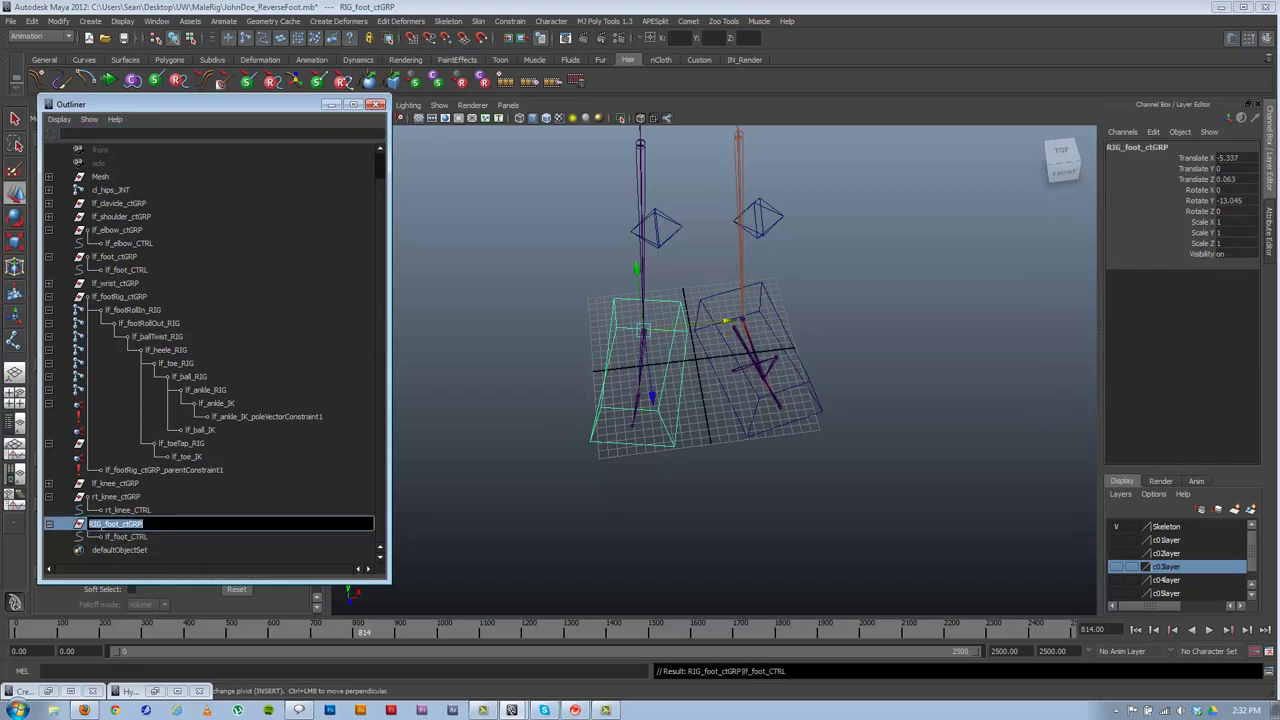
{"action": "left_click_drag", "start_coordinate": [102, 524], "coordinate": [18, 530]}
{"action": "type", "text": "RT"}
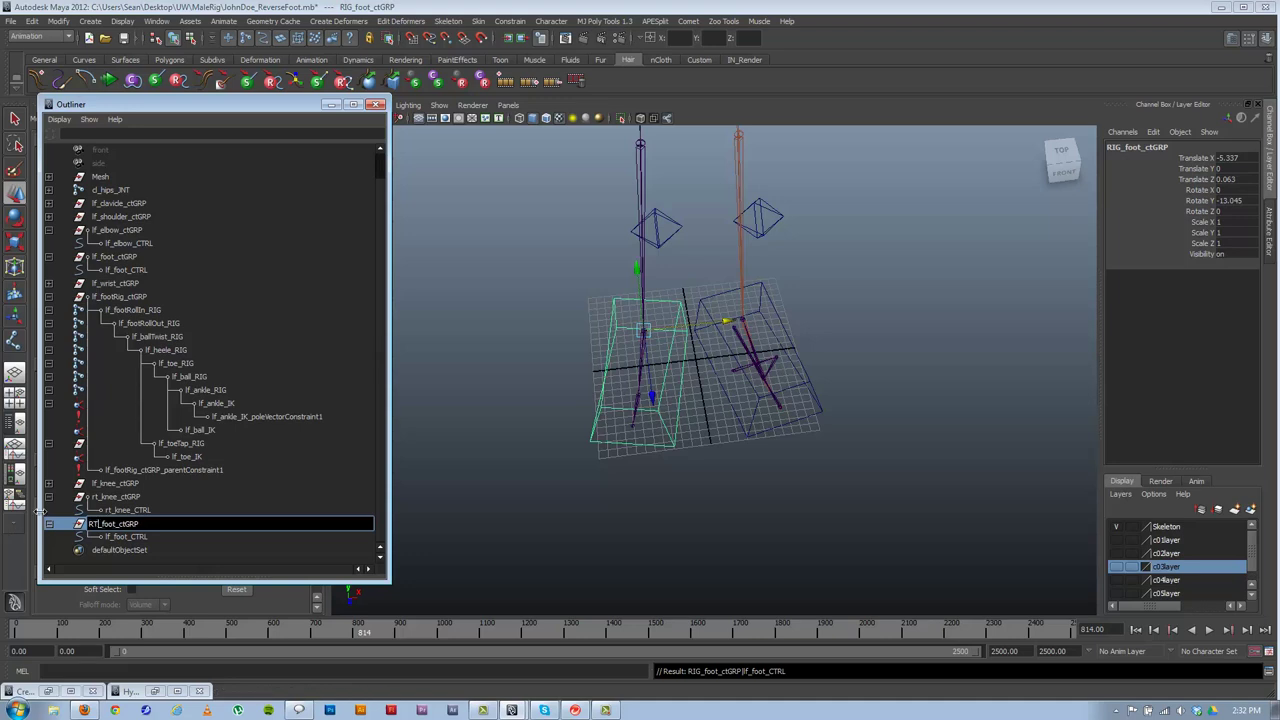
{"action": "key", "text": "BackSpace"}
{"action": "key", "text": "BackSpace"}
{"action": "type", "text": "rt"}
{"action": "key", "text": "Return"}
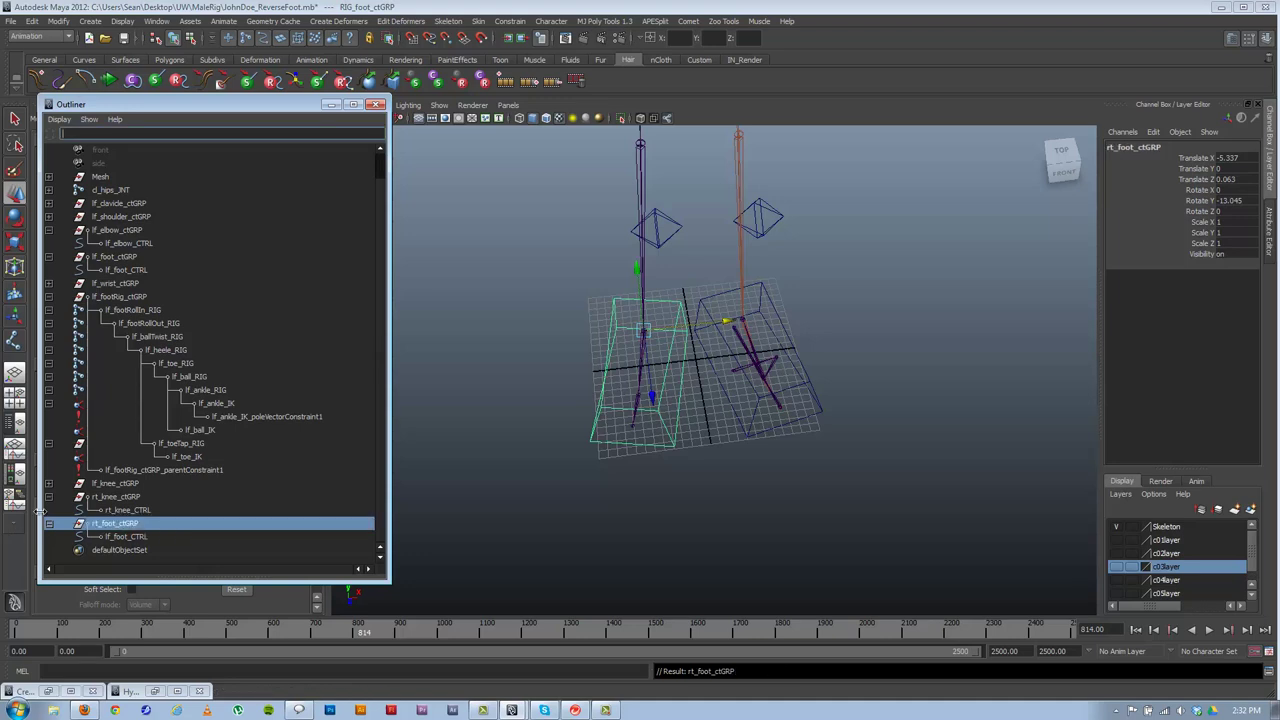
- Rename the foot control inside rt_foot_ctGRP to rt_foot_CTRL
{"action": "double_click", "coordinate": [118, 537]}
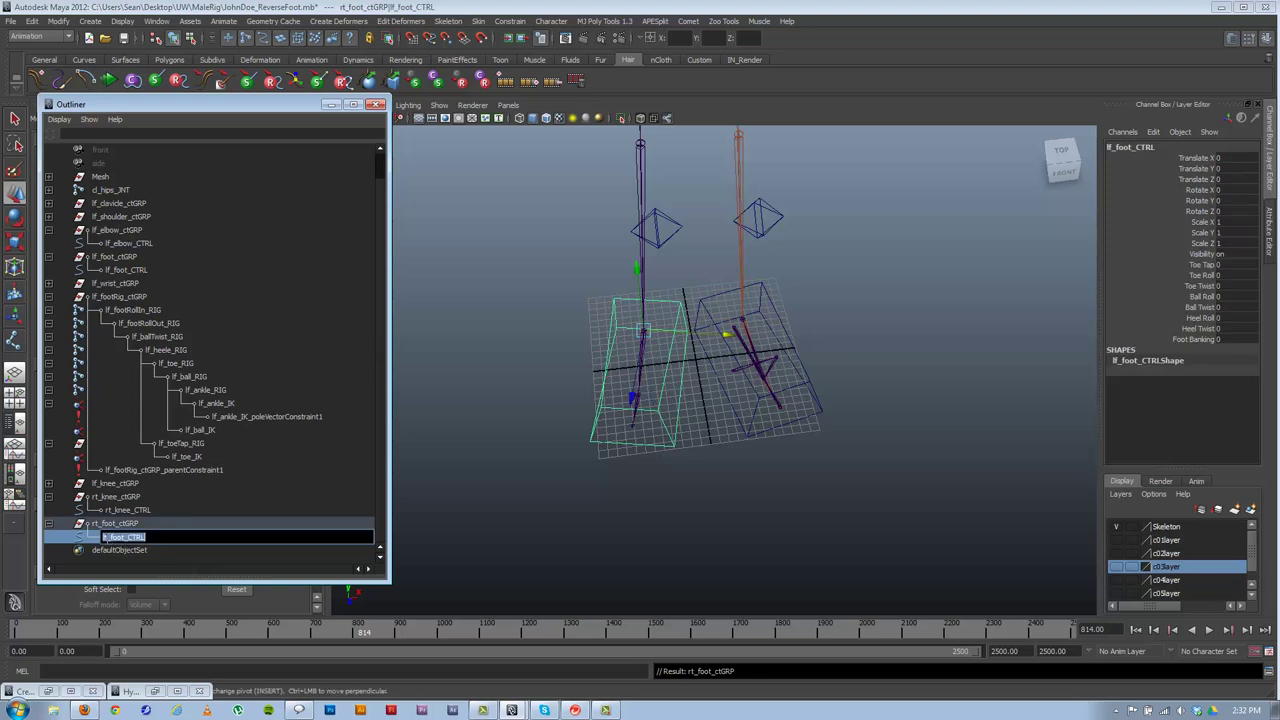
{"action": "left_click", "coordinate": [105, 538]}
{"action": "key", "text": "Delete"}
{"action": "key", "text": "Delete"}
{"action": "type", "text": "rt"}
{"action": "key", "text": "Return"}
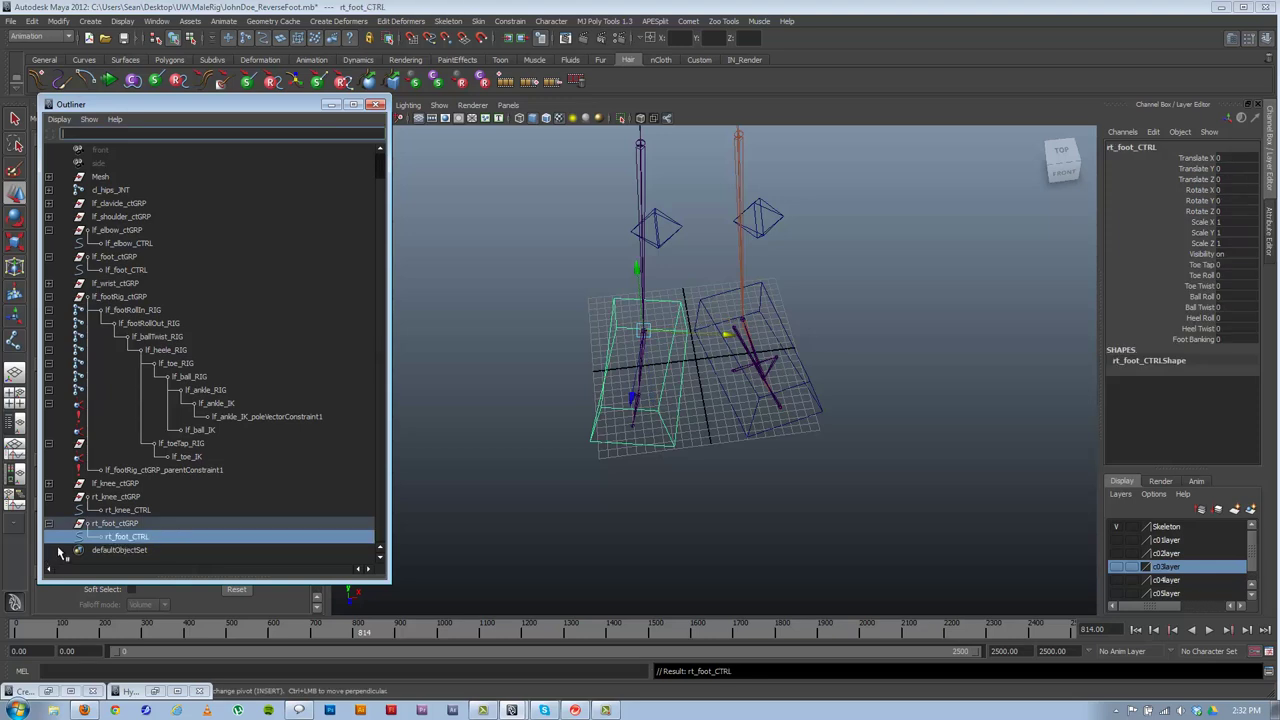
- Examine the right foot and knee controls against the left leg's from several angles
{"action": "left_click_drag", "start_coordinate": [774, 368], "coordinate": [726, 303], "text": "alt"}
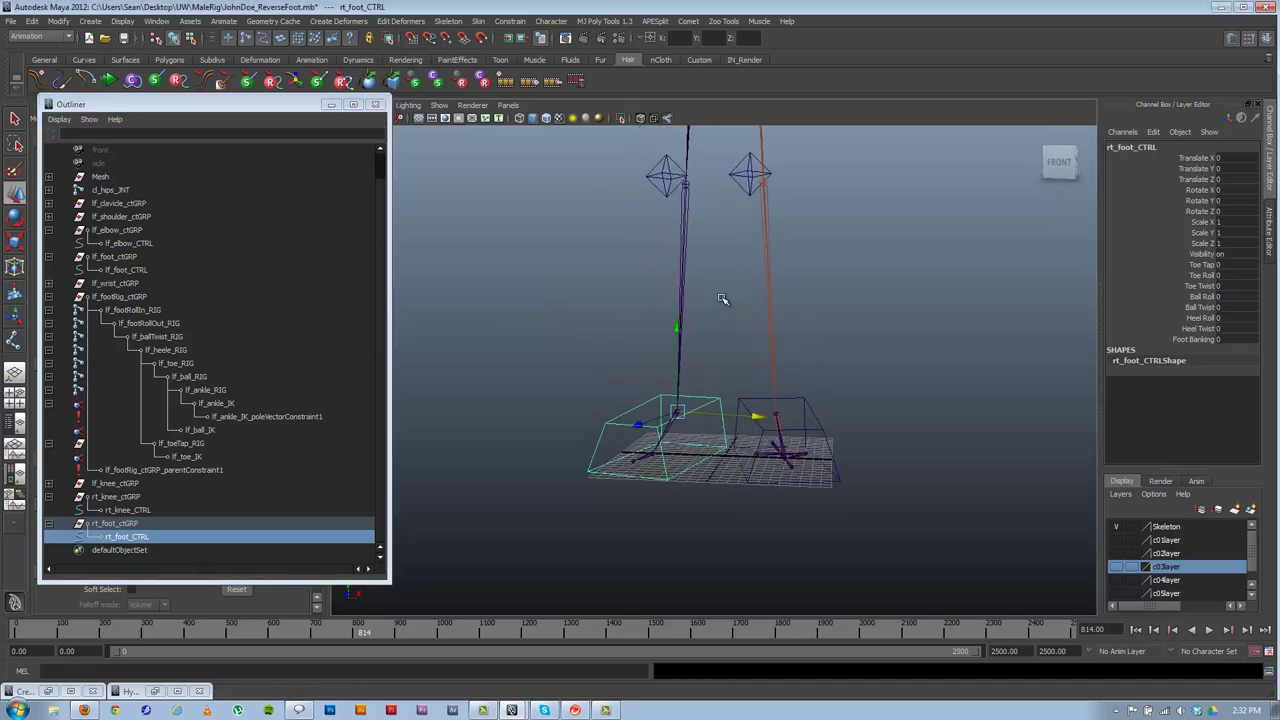
{"action": "middle_click_drag", "start_coordinate": [700, 240], "coordinate": [672, 380], "text": "alt"}
{"action": "right_click_drag", "start_coordinate": [860, 291], "coordinate": [679, 268], "text": "alt"}
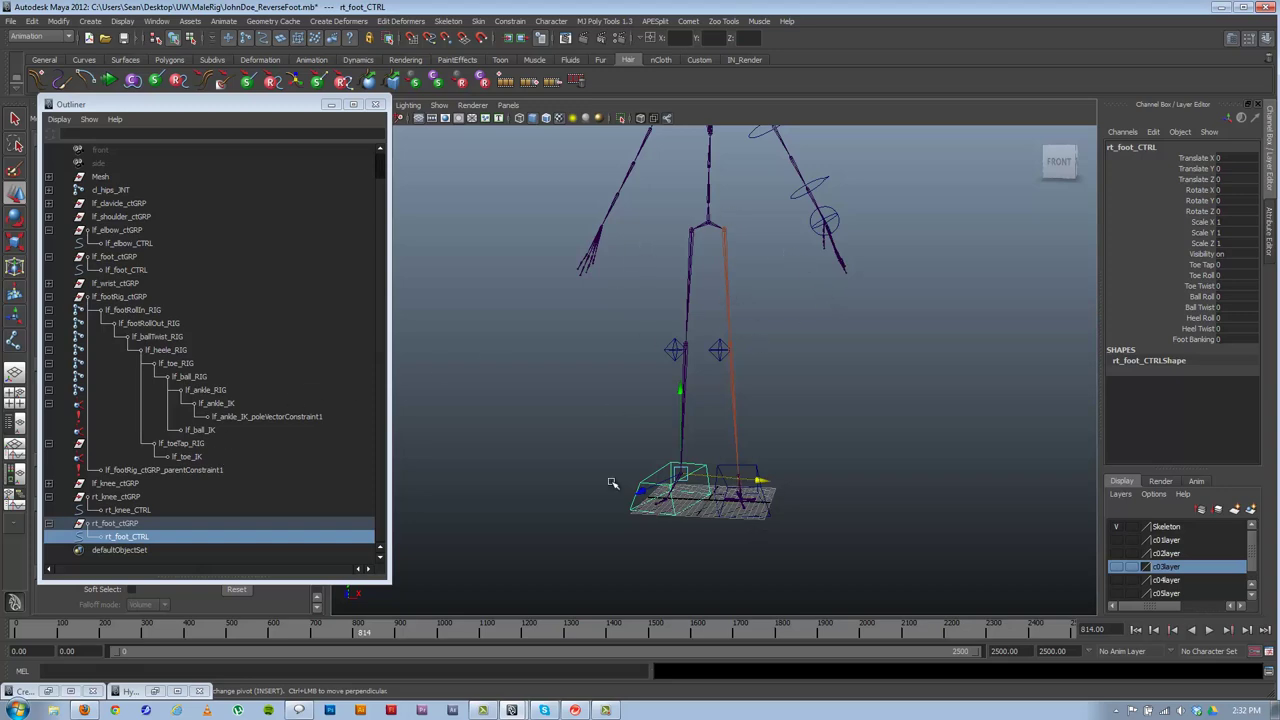
{"action": "left_click_drag", "start_coordinate": [815, 437], "coordinate": [747, 453], "text": "alt"}
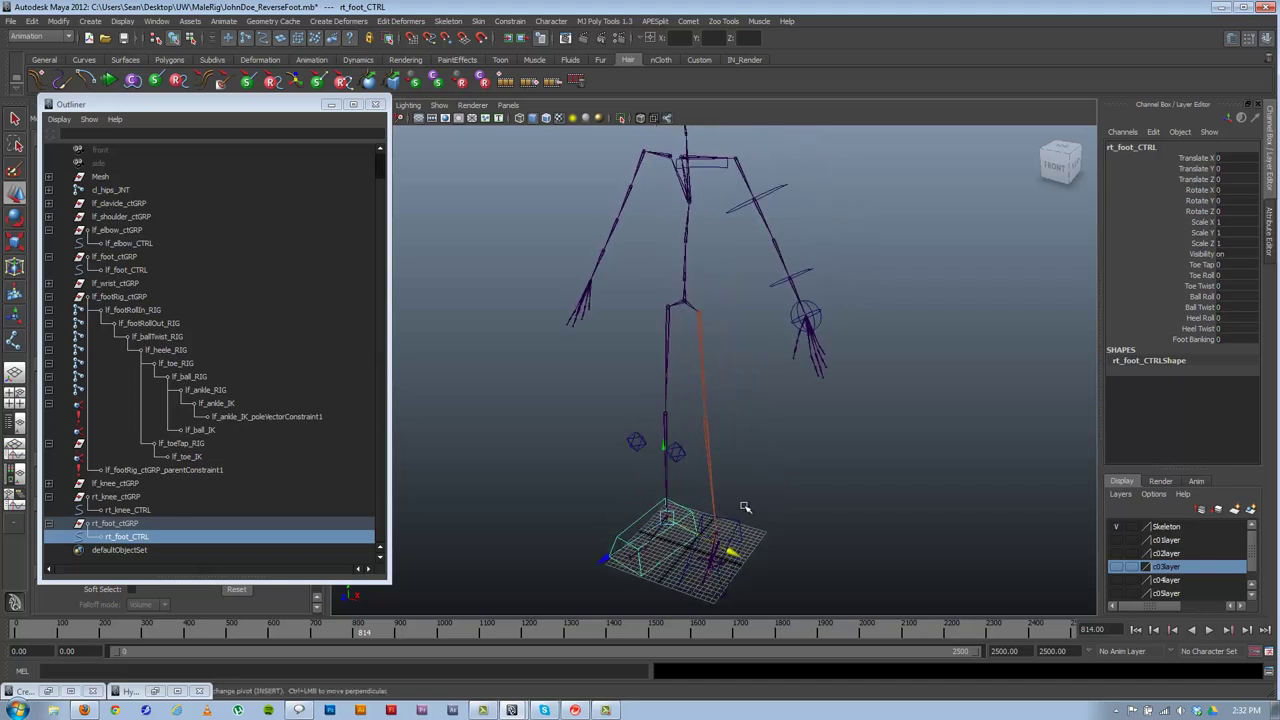
{"action": "middle_click_drag", "start_coordinate": [708, 510], "coordinate": [738, 386], "text": "alt"}
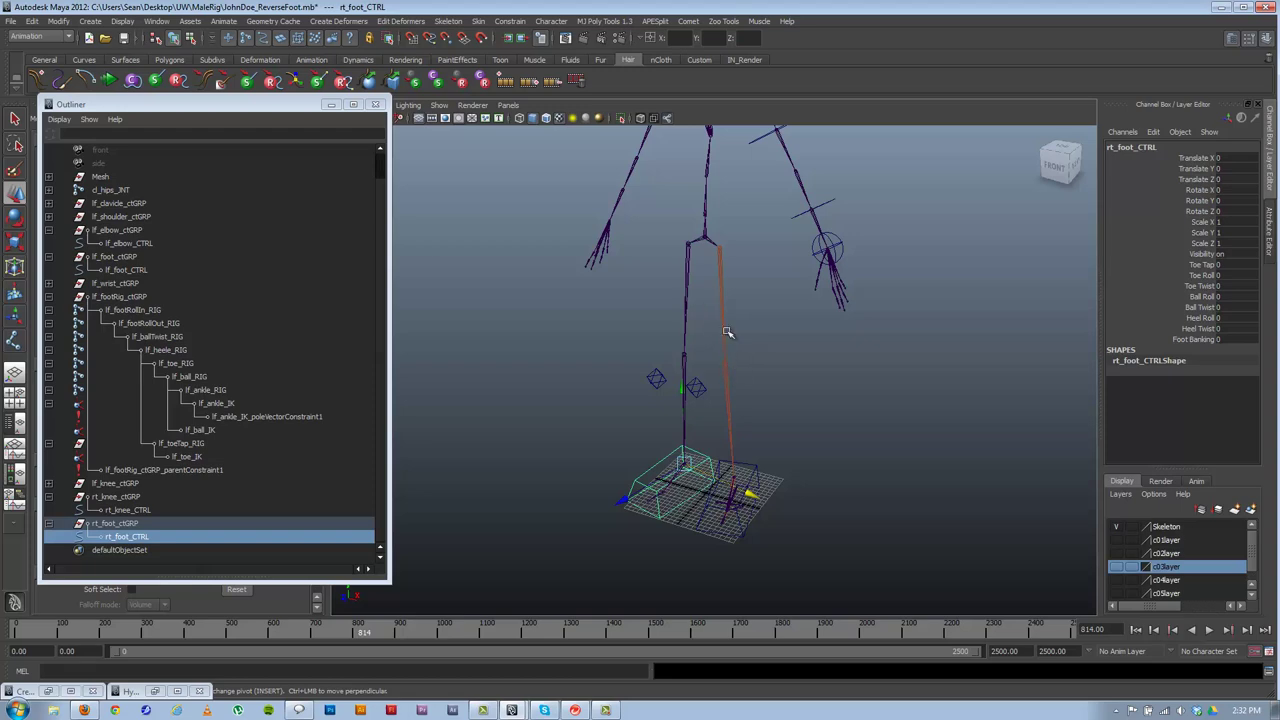
{"action": "left_click_drag", "start_coordinate": [670, 481], "coordinate": [701, 515], "text": "alt"}
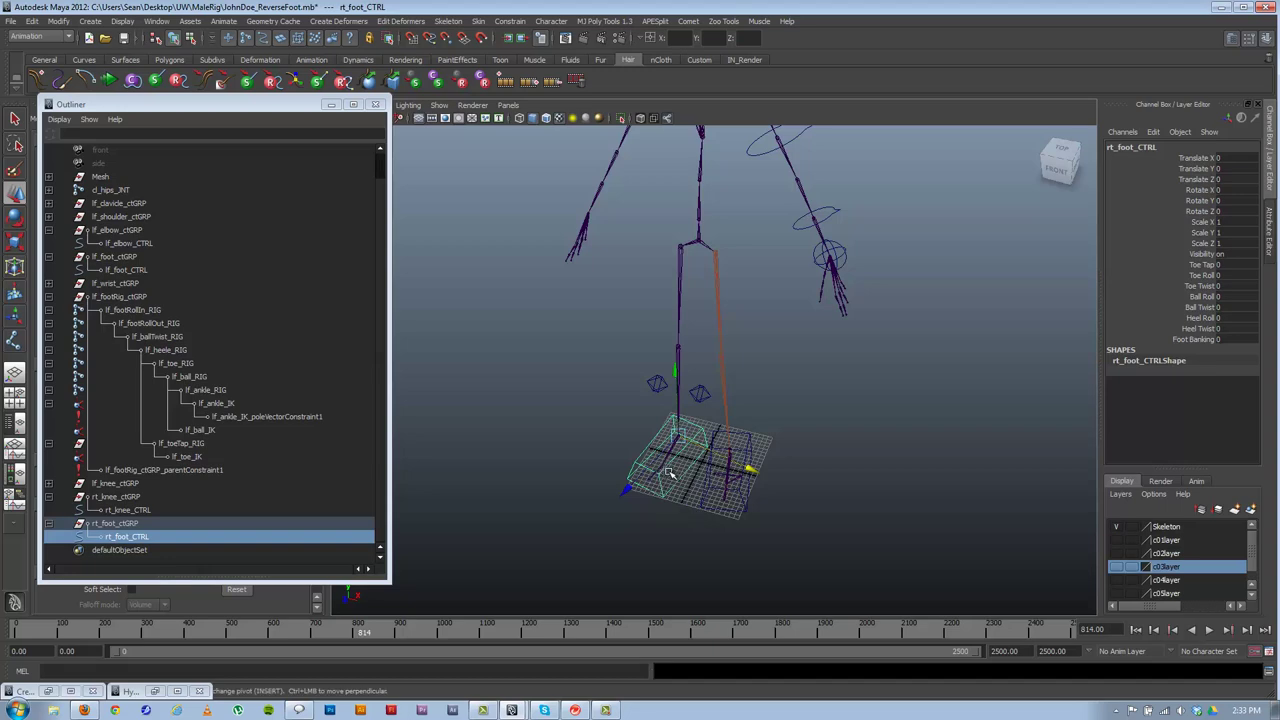
{"action": "middle_click_drag", "start_coordinate": [646, 508], "coordinate": [634, 354], "text": "alt"}
{"action": "right_click_drag", "start_coordinate": [720, 410], "coordinate": [972, 455], "text": "alt"}
{"action": "key", "text": "f"}
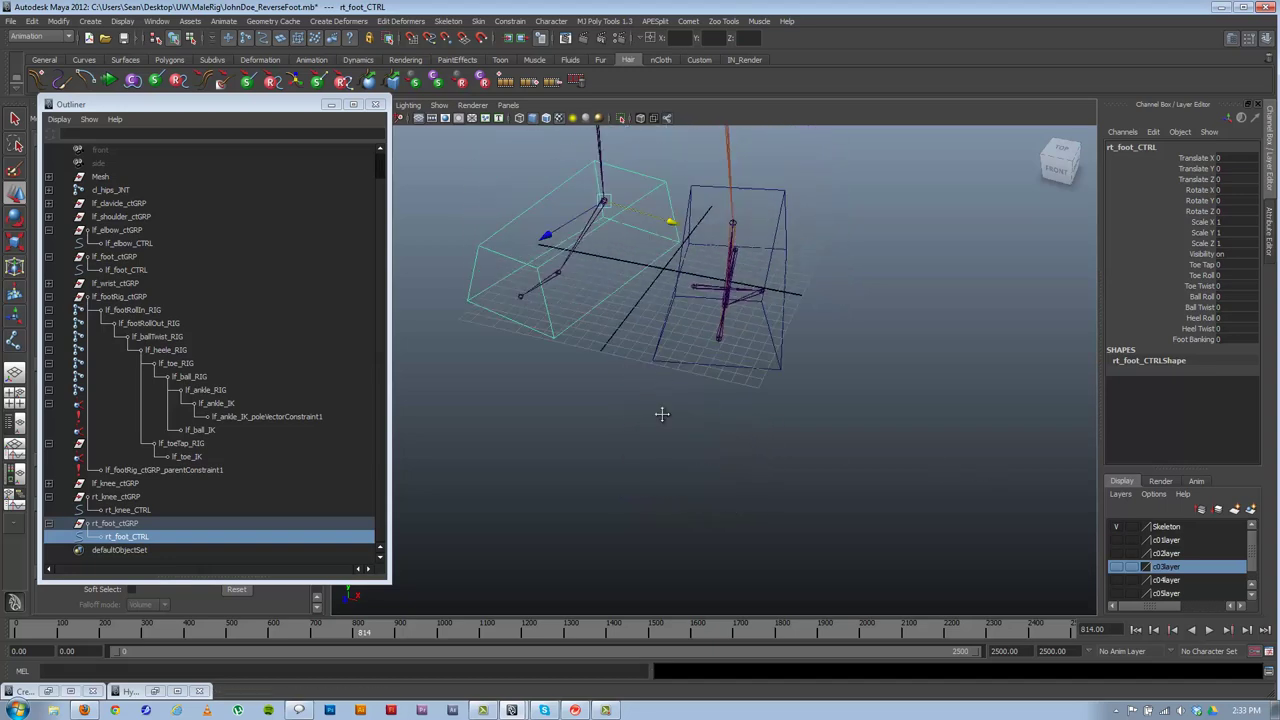
- Mirror the lf_footRollIn_RIG joint chain with Mirror Joint and check where the mirrored chain sits
{"action": "left_click", "coordinate": [716, 380]}
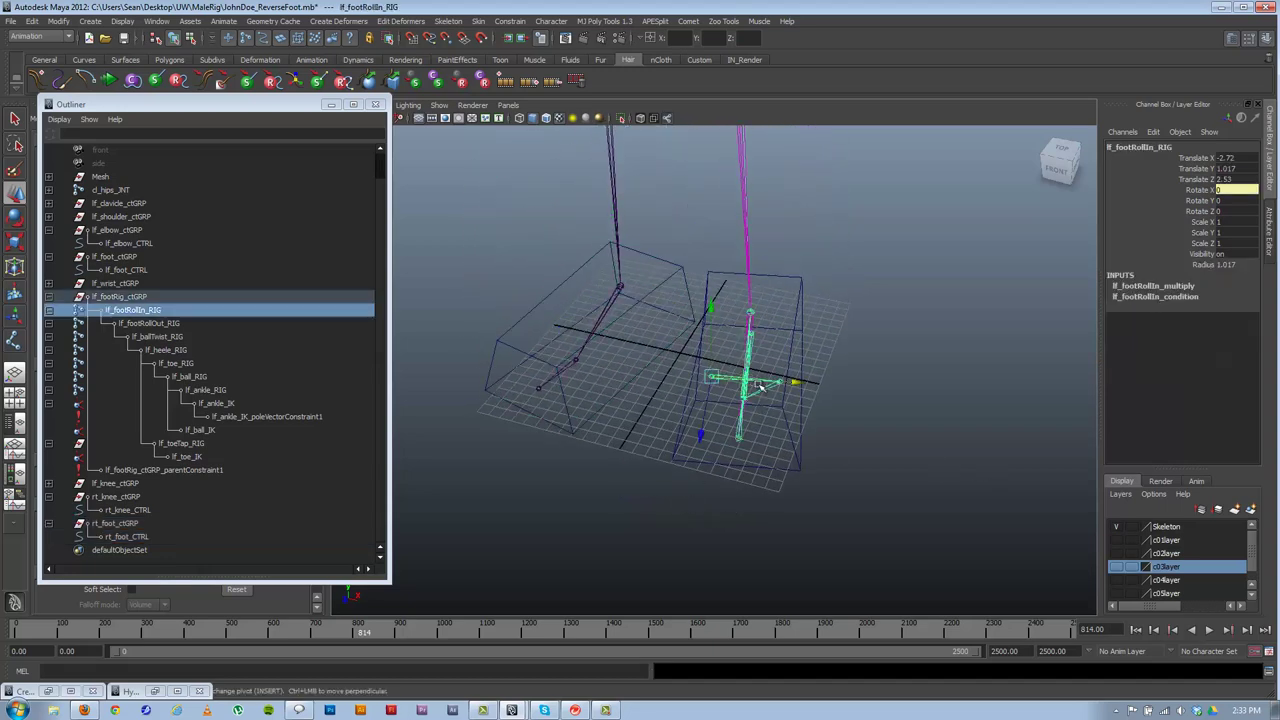
{"action": "left_click_drag", "start_coordinate": [765, 397], "coordinate": [812, 376], "text": "alt"}
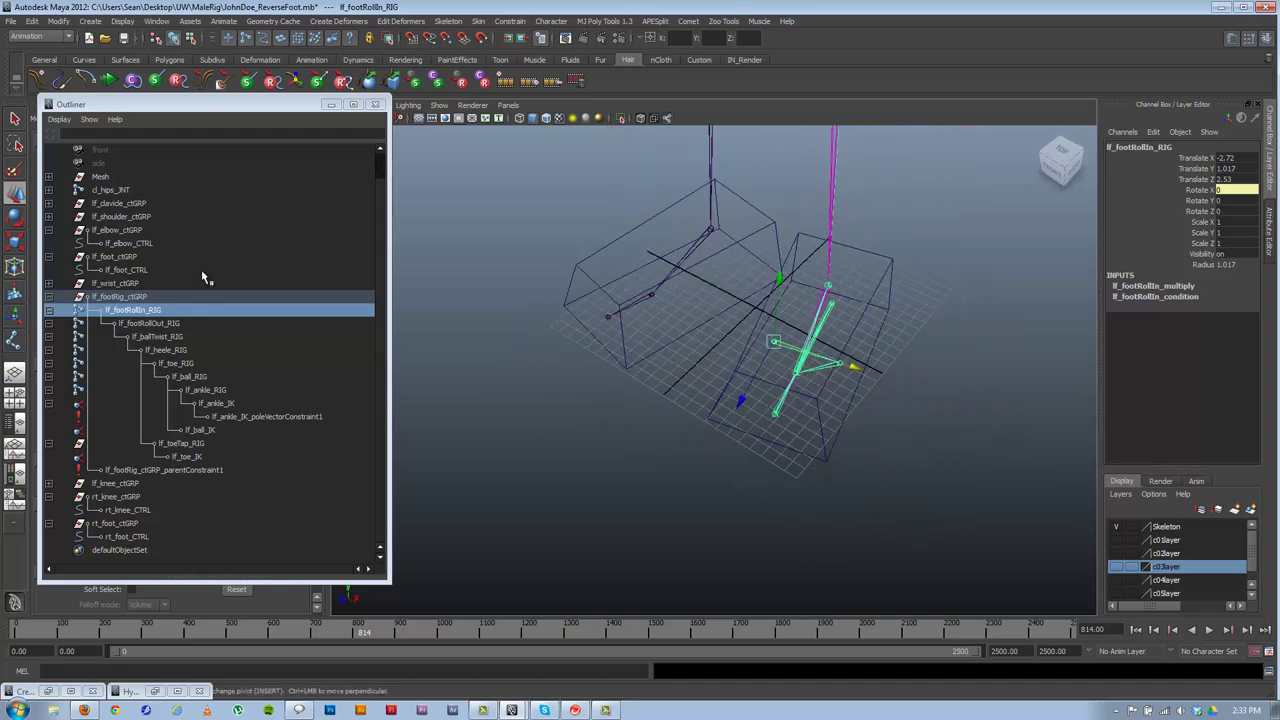
{"action": "left_click", "coordinate": [449, 21]}
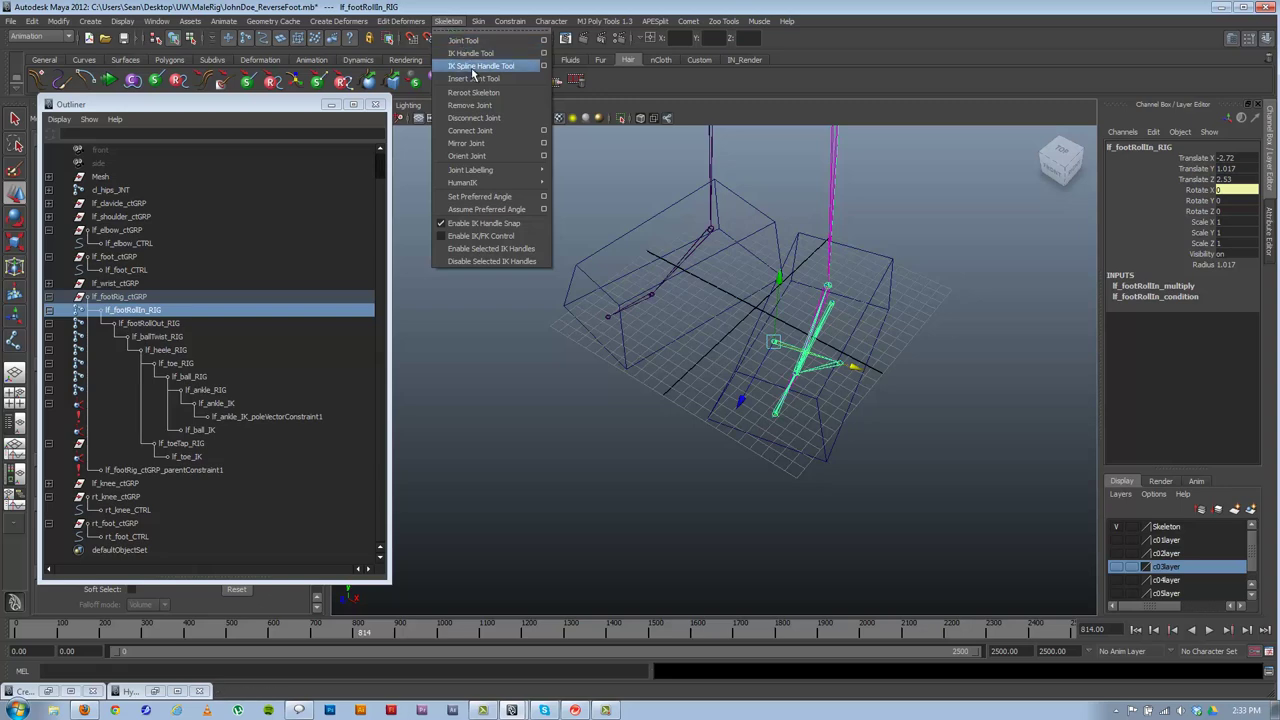
{"action": "left_click", "coordinate": [480, 146]}
{"action": "left_click_drag", "start_coordinate": [897, 391], "coordinate": [737, 366], "text": "alt"}
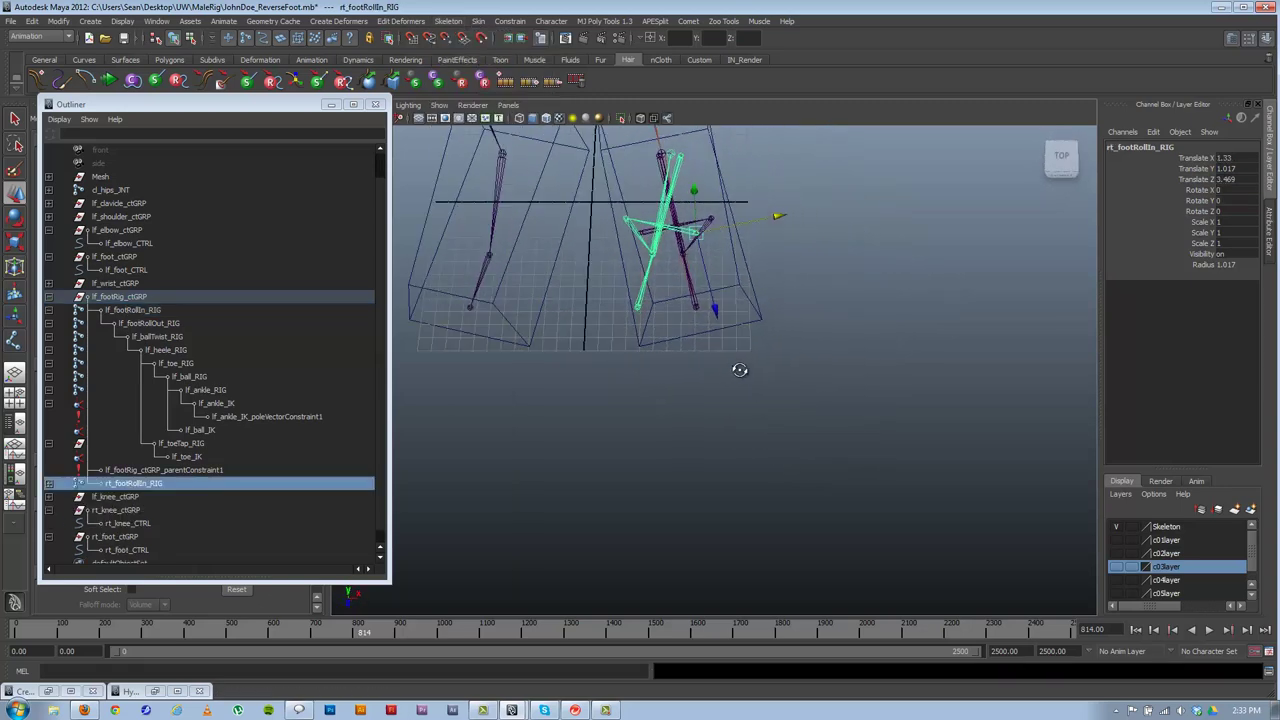
{"action": "left_click_drag", "start_coordinate": [685, 200], "coordinate": [766, 295], "text": "alt"}
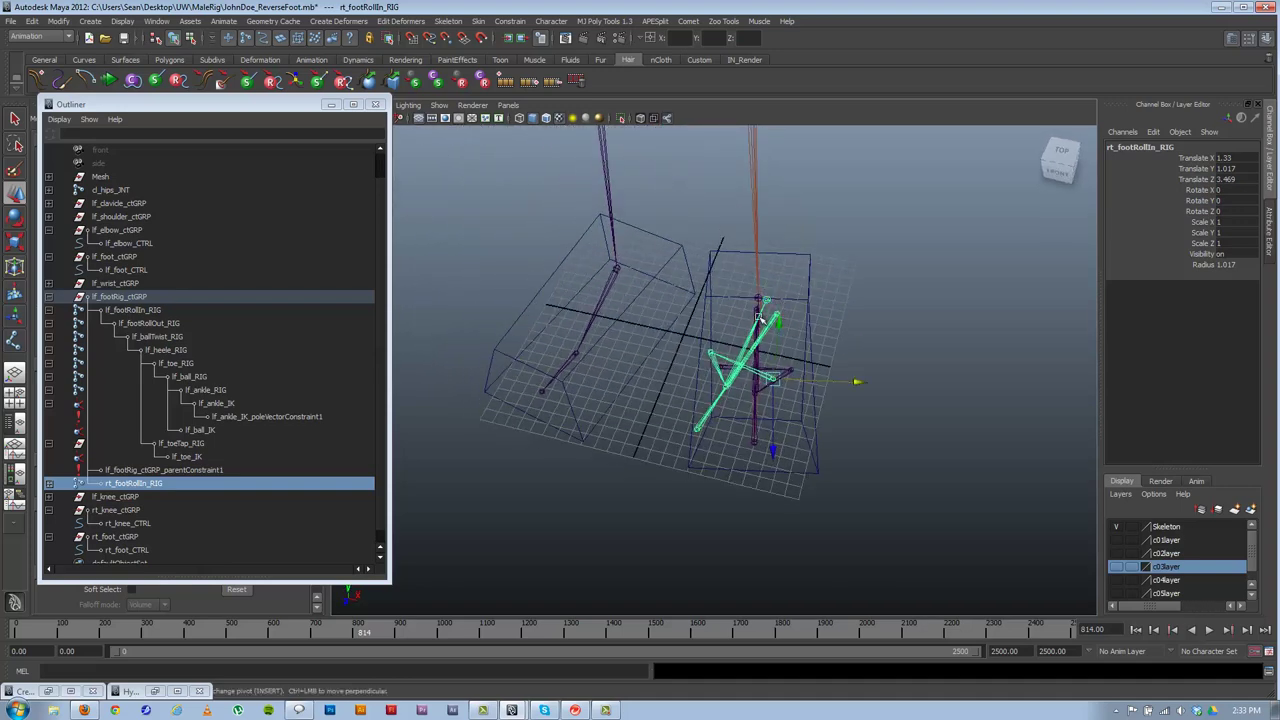
- Duplicate lf_footRig_ctGRP and expand the copy to show its children
{"action": "left_click", "coordinate": [134, 297]}
{"action": "key", "text": "ctrl+d"}
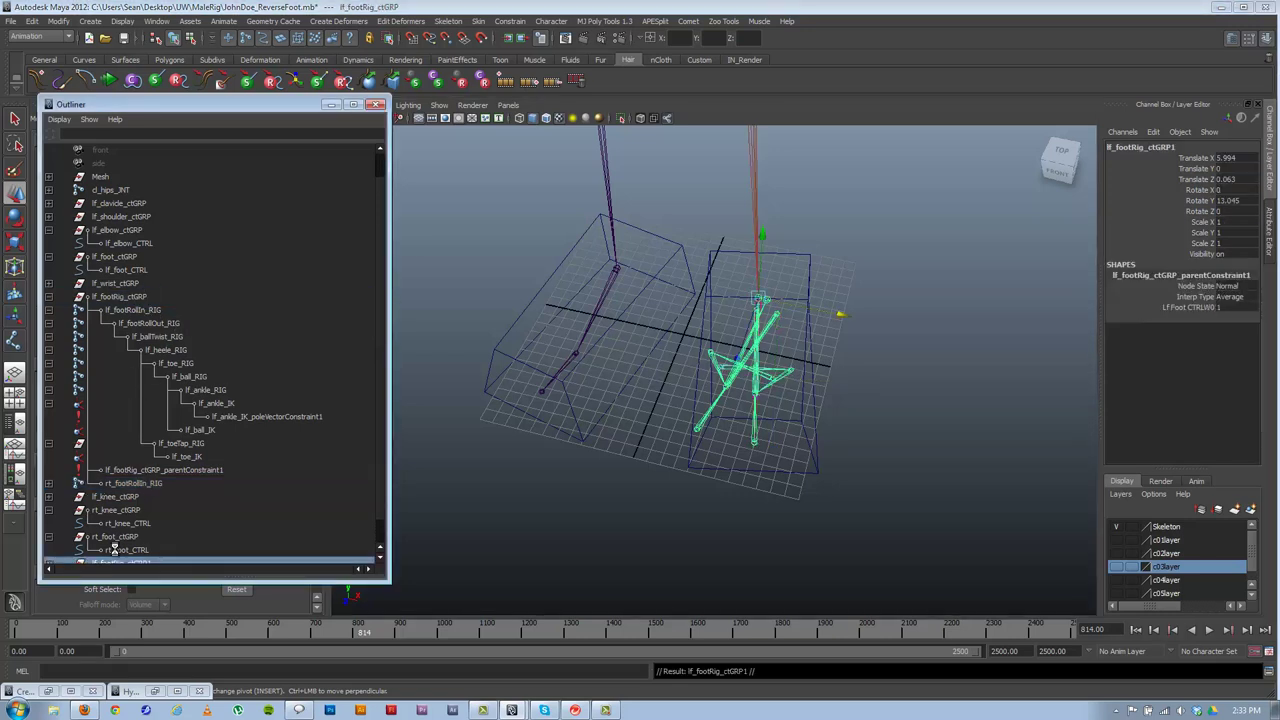
{"action": "left_click", "coordinate": [49, 537]}
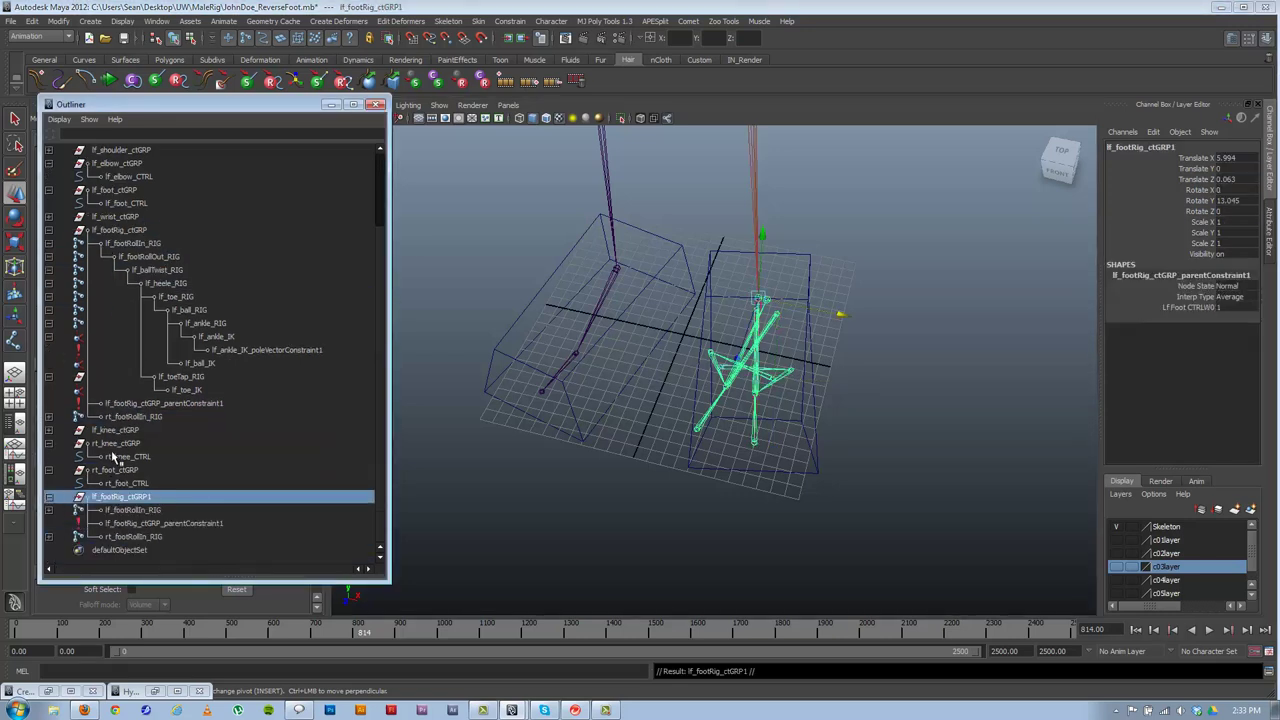
- Delete the lf_footRollIn_RIG chain and the parent constraint from the duplicated lf_footRig_ctGRP1
{"action": "left_click", "coordinate": [140, 510]}
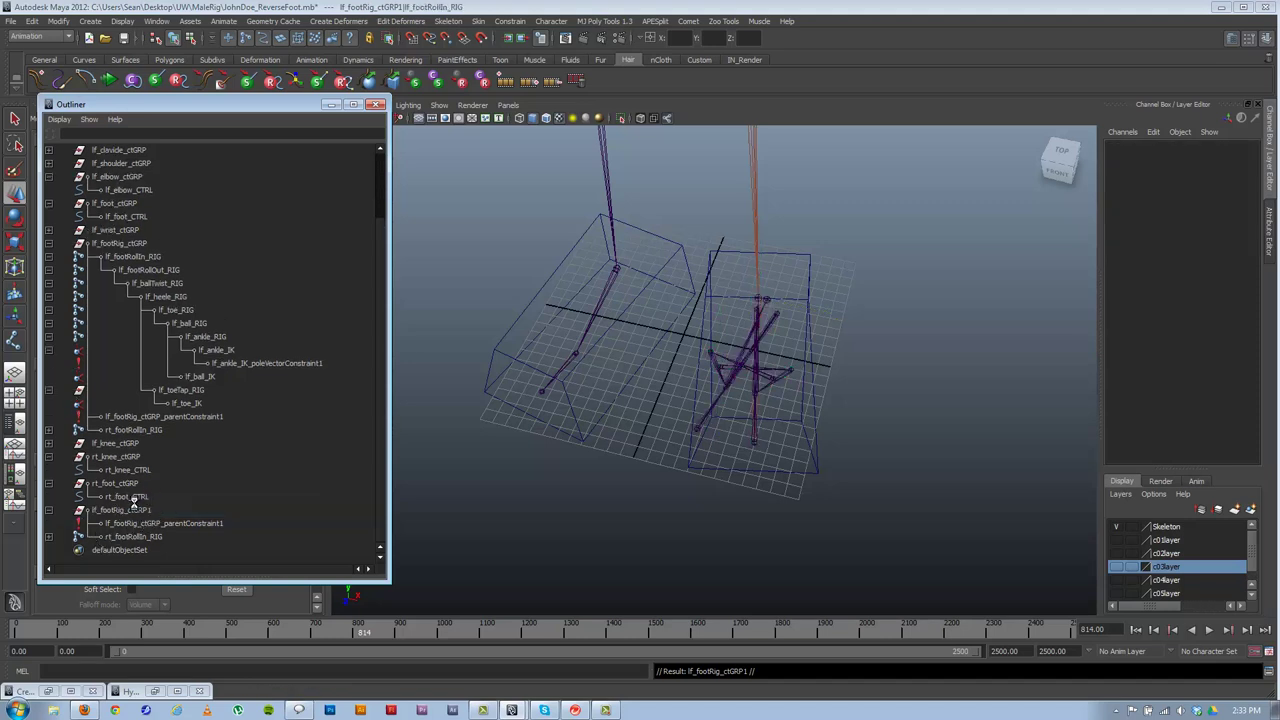
{"action": "left_click", "coordinate": [132, 511]}
{"action": "left_click", "coordinate": [161, 525]}
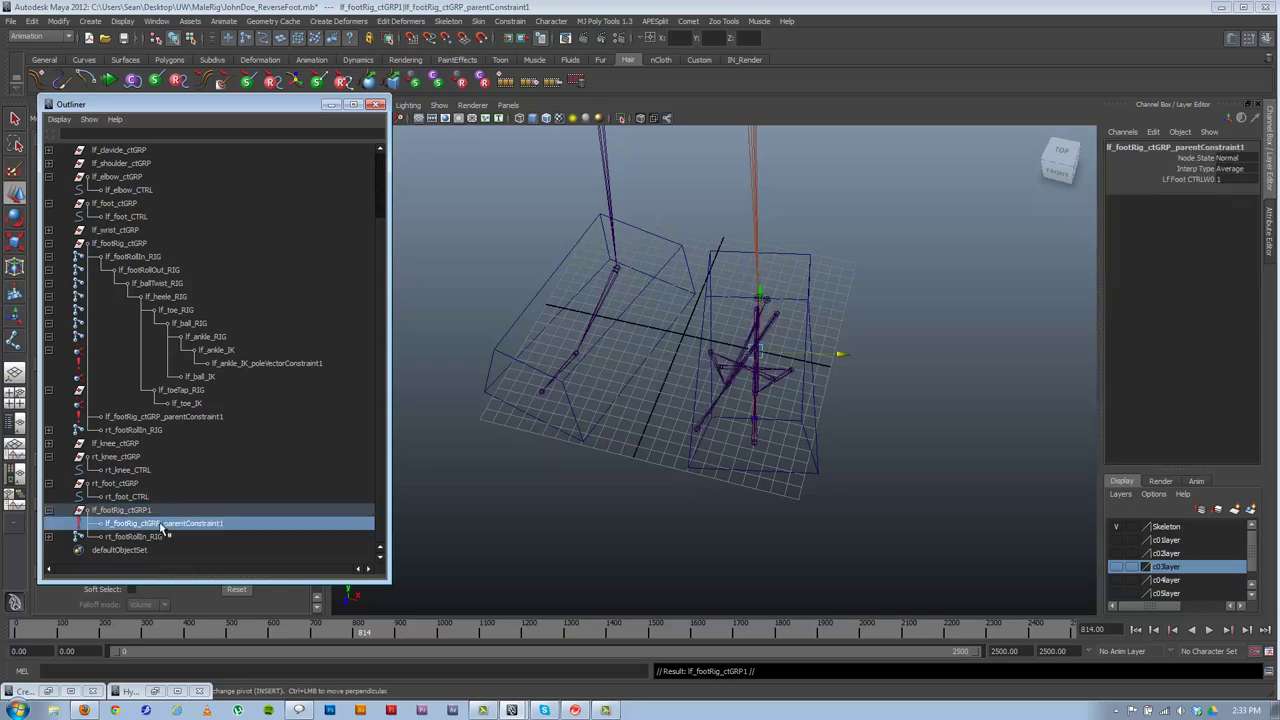
{"action": "key", "text": "Delete"}
- Move lf_footRig_ctGRP1 across to the right foot, to about -5.337 in Translate X
{"action": "left_click", "coordinate": [124, 524]}
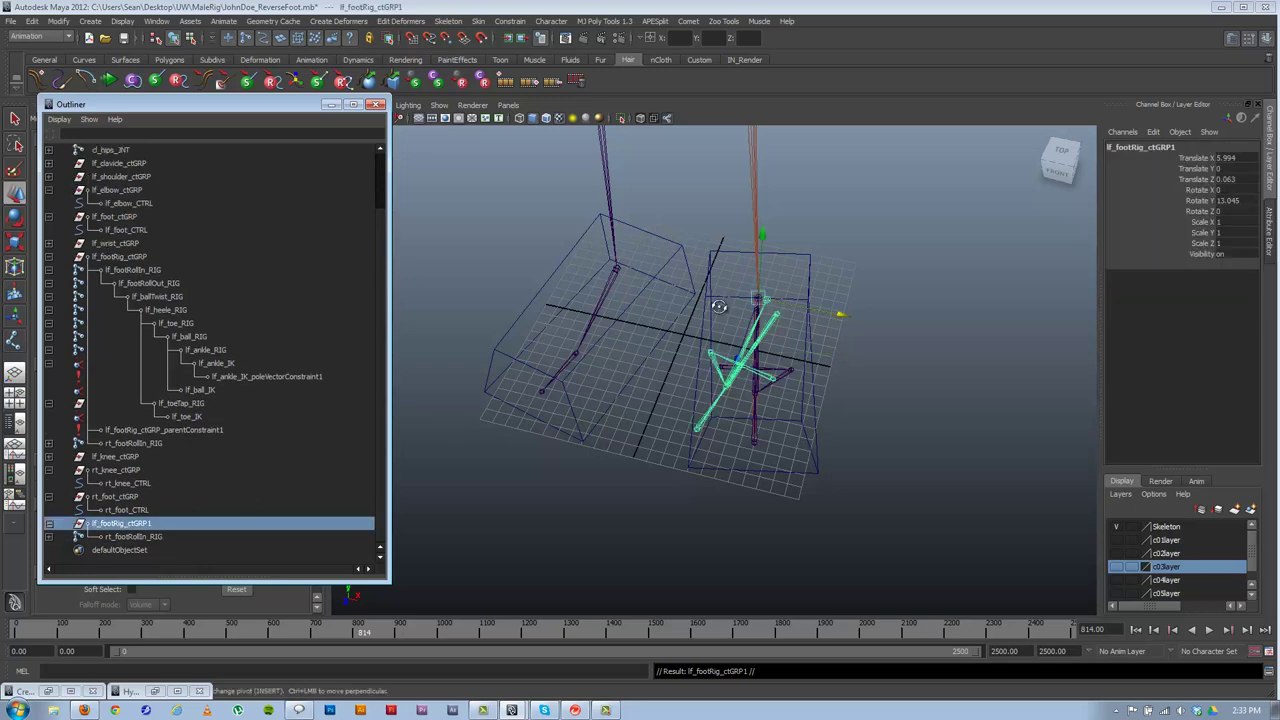
{"action": "left_click_drag", "start_coordinate": [716, 305], "coordinate": [709, 311], "text": "alt"}
{"action": "middle_click_drag", "start_coordinate": [710, 313], "coordinate": [909, 240], "text": "alt"}
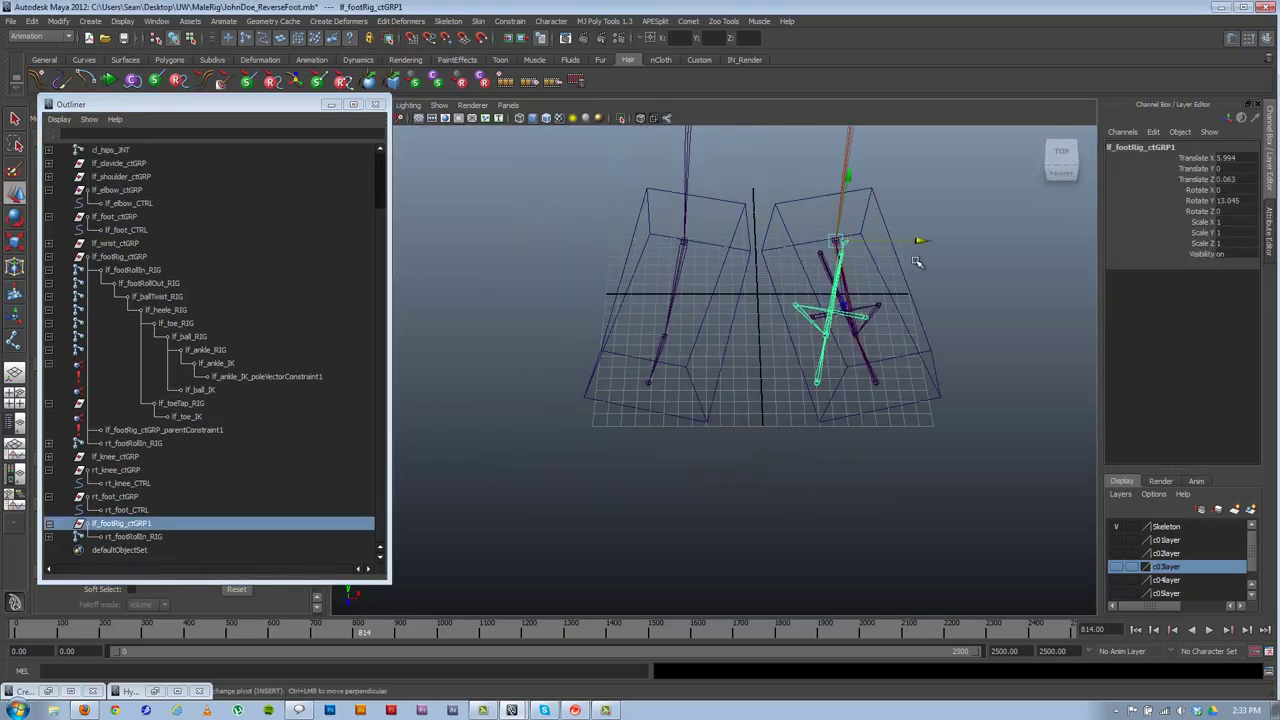
{"action": "left_click_drag", "start_coordinate": [920, 241], "coordinate": [676, 338]}
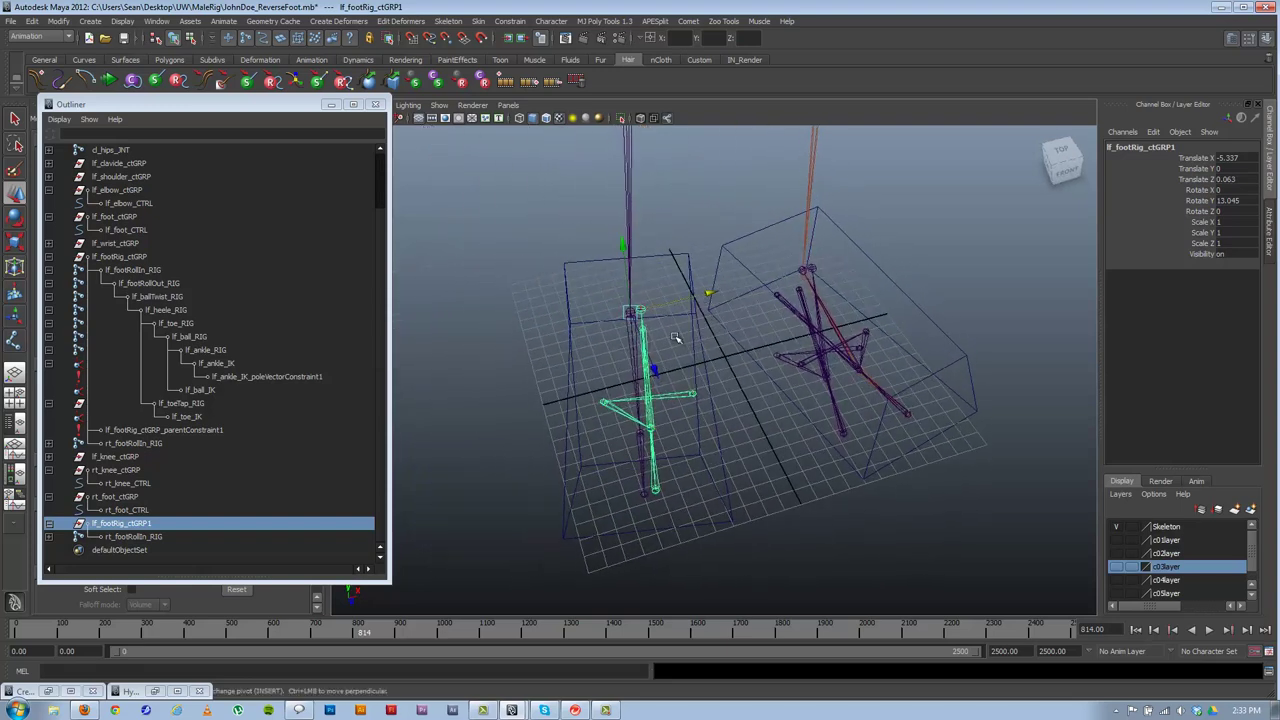
- Group the copied rt_footRollIn_RIG chain with its pivot at the chain's ankle and snap it onto the right leg's ankle joint
{"action": "left_click_drag", "start_coordinate": [609, 403], "coordinate": [740, 436], "text": "alt"}
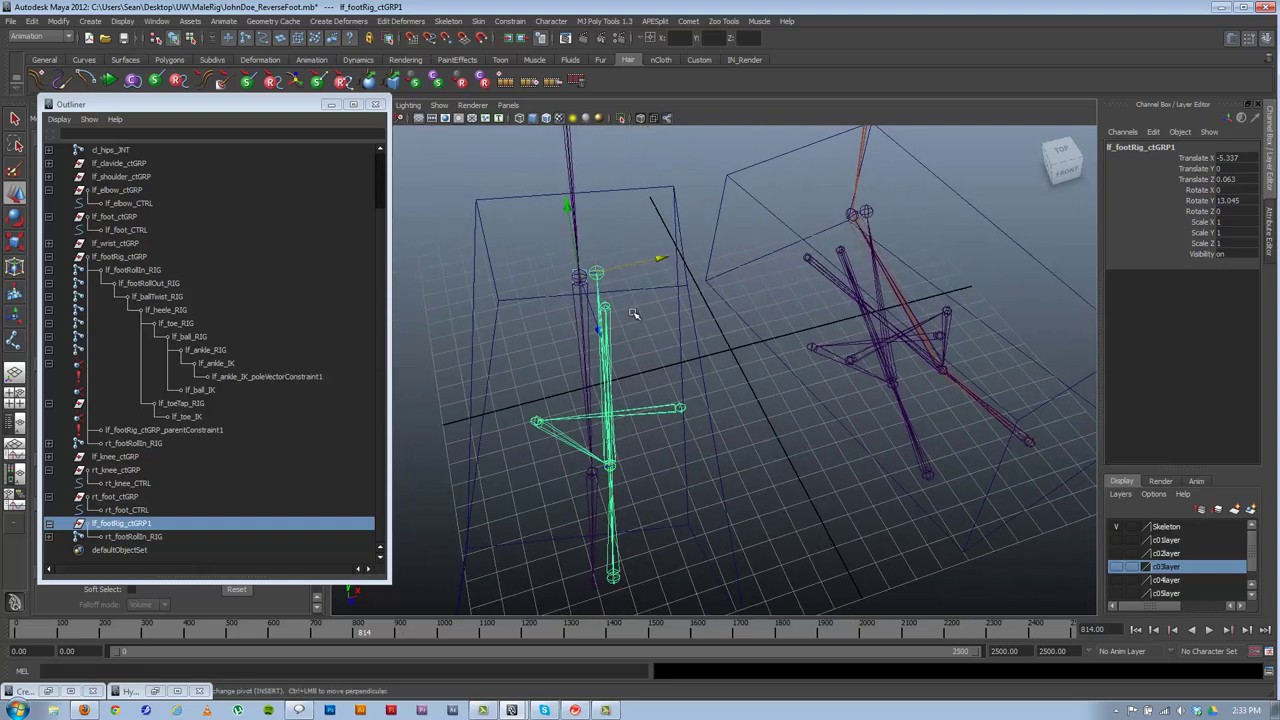
{"action": "left_click", "coordinate": [140, 537]}
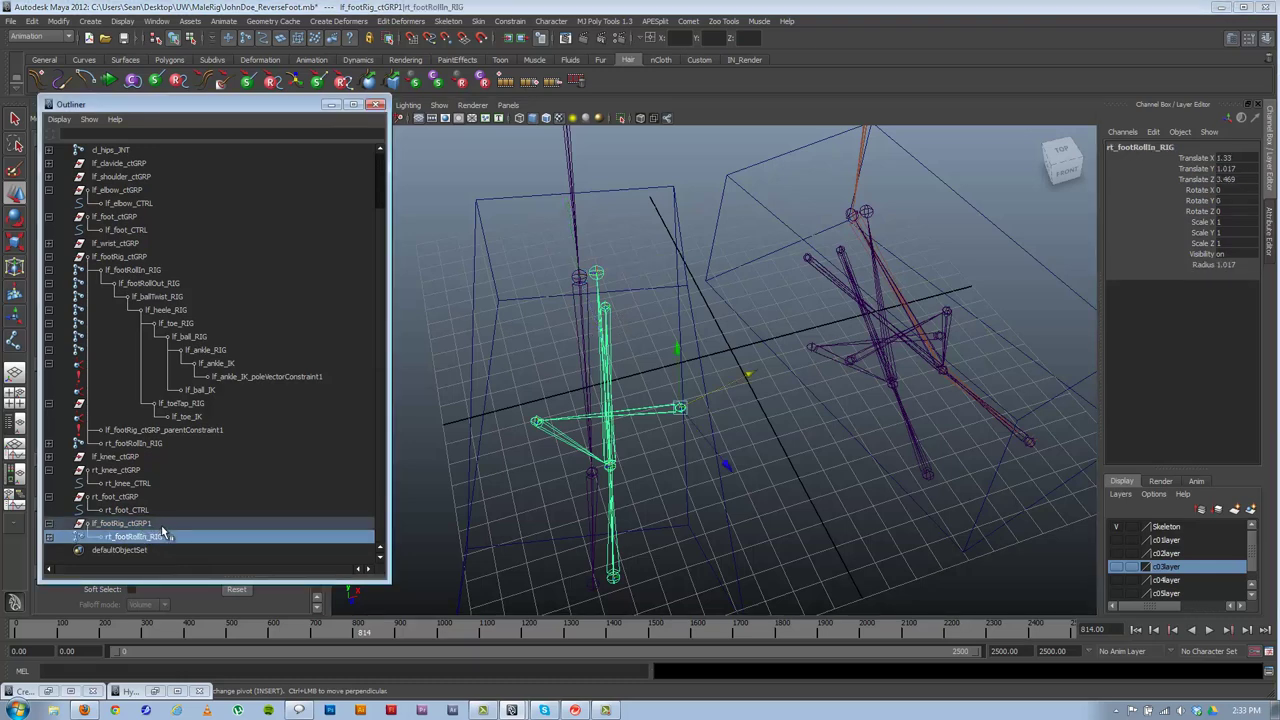
{"action": "key", "text": "ctrl+g"}
{"action": "left_click_drag", "start_coordinate": [624, 403], "coordinate": [665, 372], "text": "alt"}
{"action": "middle_click", "coordinate": [604, 279]}
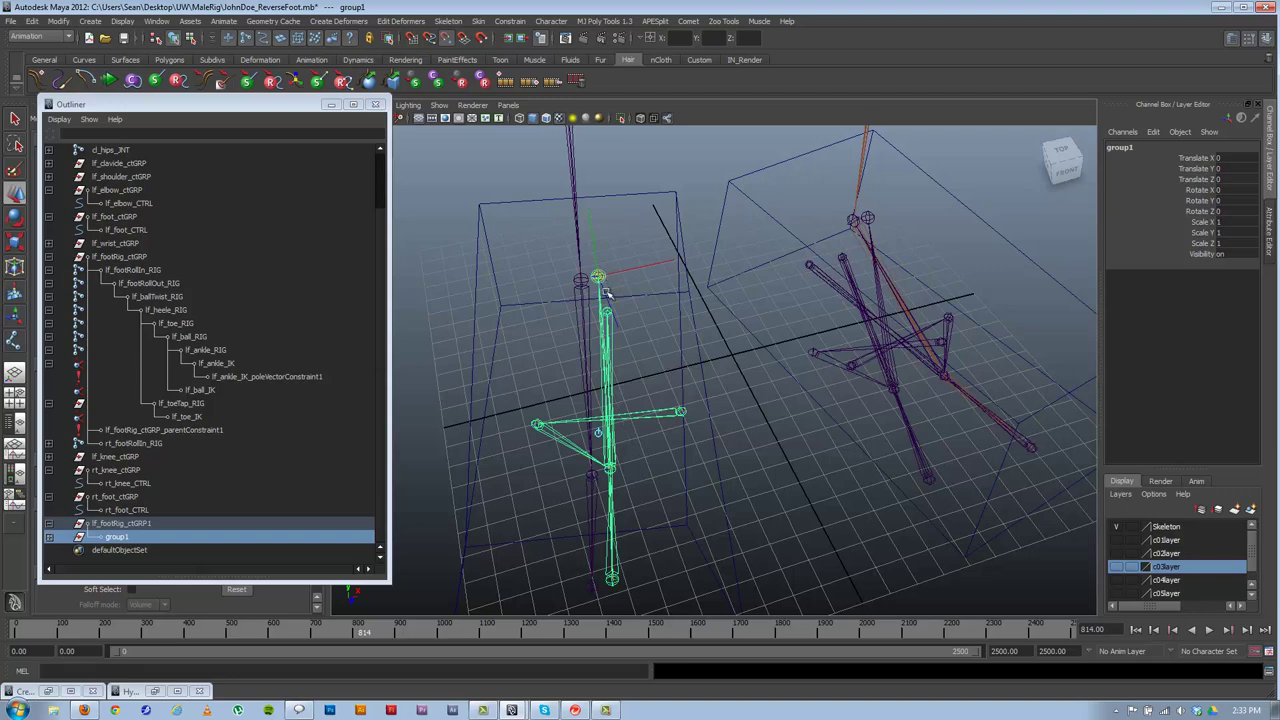
{"action": "key", "text": "Insert"}
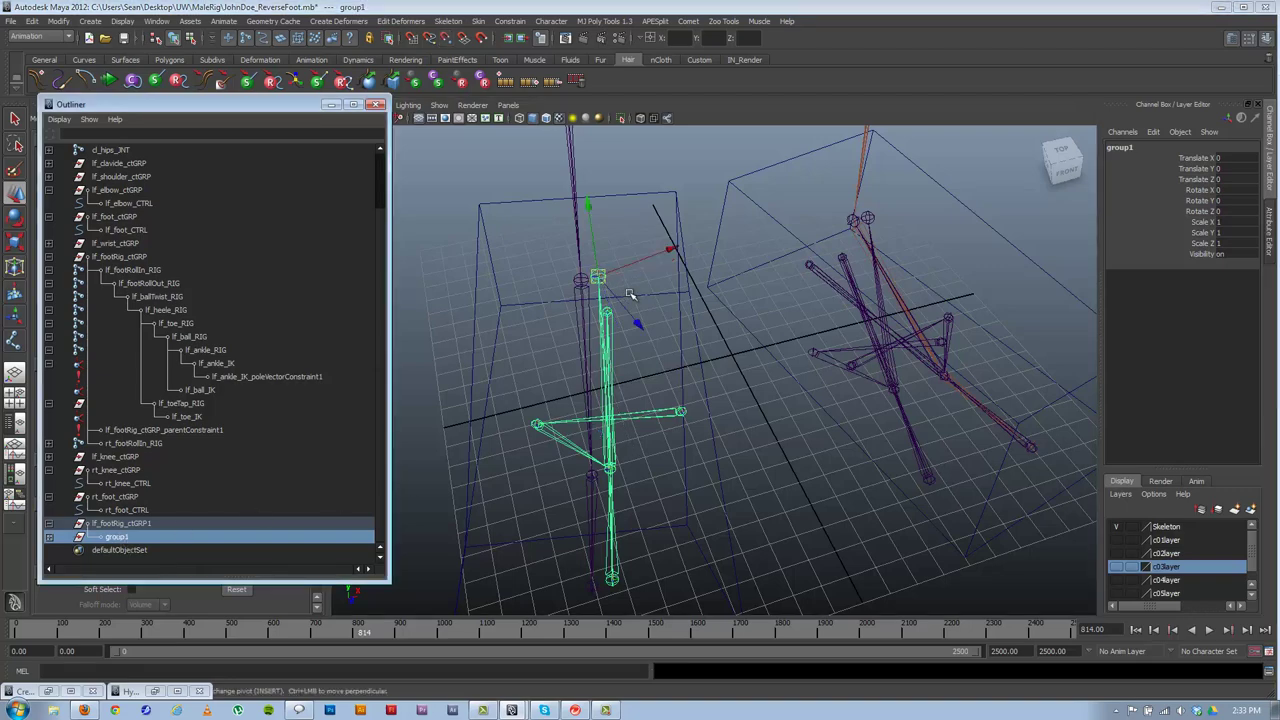
{"action": "left_click_drag", "start_coordinate": [598, 277], "coordinate": [584, 280]}
{"action": "left_click_drag", "start_coordinate": [655, 350], "coordinate": [403, 458], "text": "alt"}
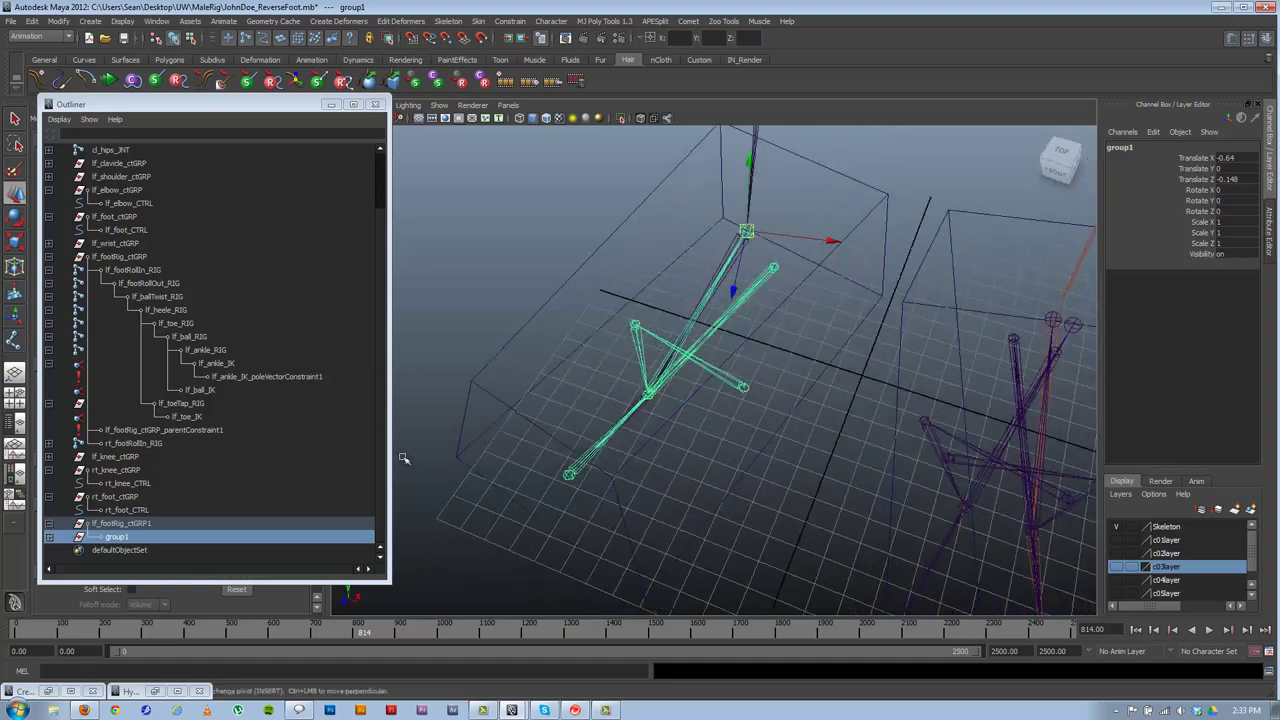
- Reparent rt_footRollIn_RIG directly under lf_footRig_ctGRP1 and delete the emptied group1
{"action": "left_click", "coordinate": [48, 537]}
{"action": "scroll", "coordinate": [124, 524], "scroll_direction": "down", "scroll_amount": 1}
{"action": "left_click", "coordinate": [137, 537]}
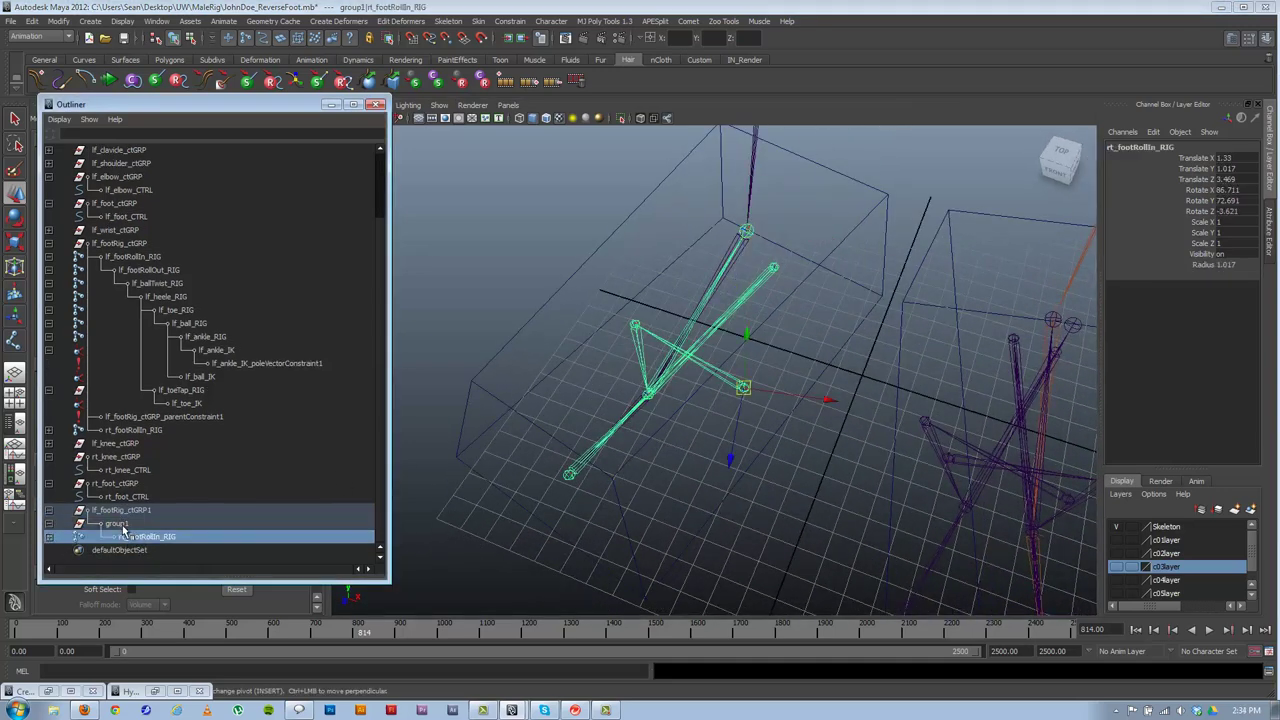
{"action": "middle_click_drag", "start_coordinate": [139, 532], "coordinate": [133, 512]}
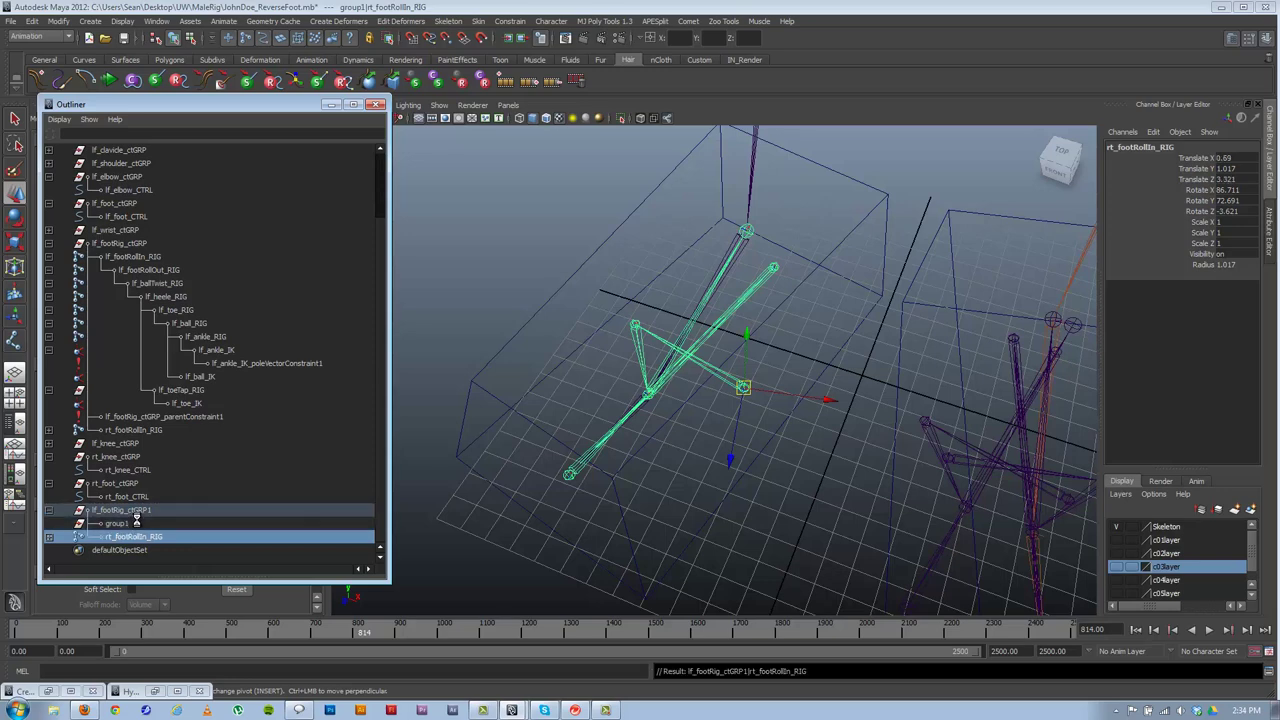
{"action": "left_click", "coordinate": [118, 524]}
{"action": "key", "text": "Delete"}
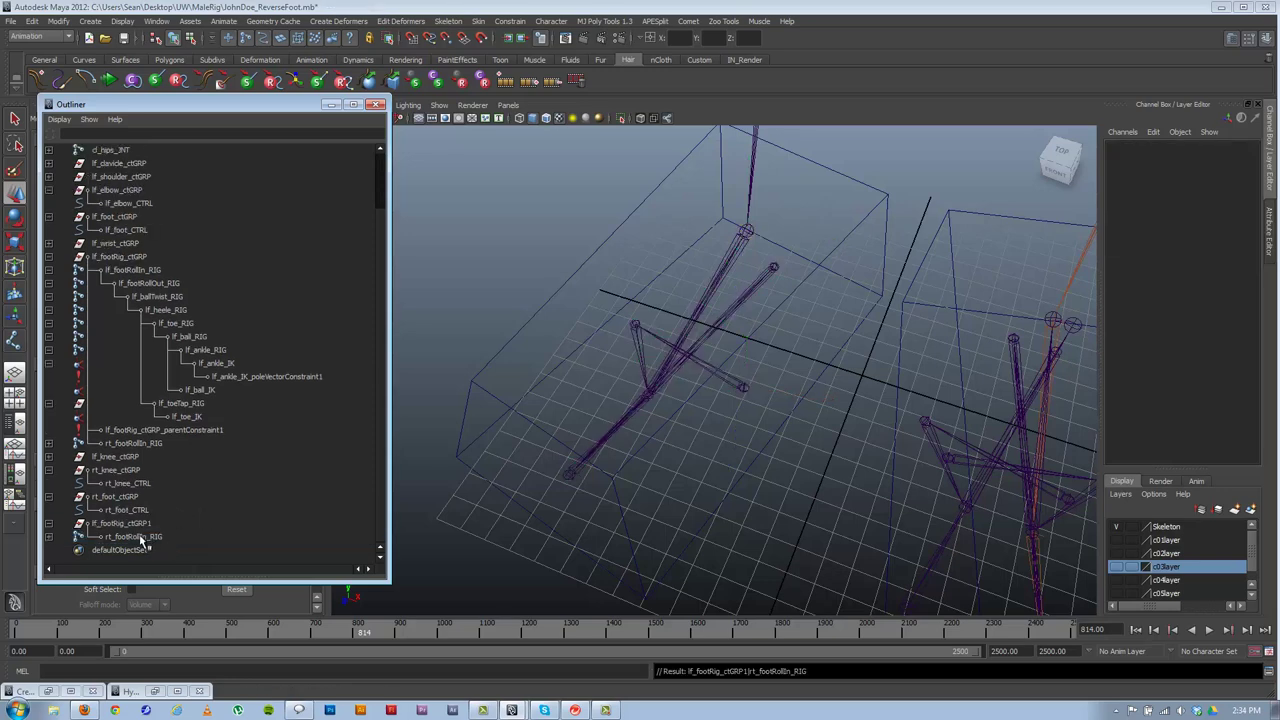
- Unparent rt_footRollIn_RIG to the scene's top level and delete the empty lf_footRig_ctGRP1
{"action": "left_click", "coordinate": [140, 537]}
{"action": "key", "text": "shift+p"}
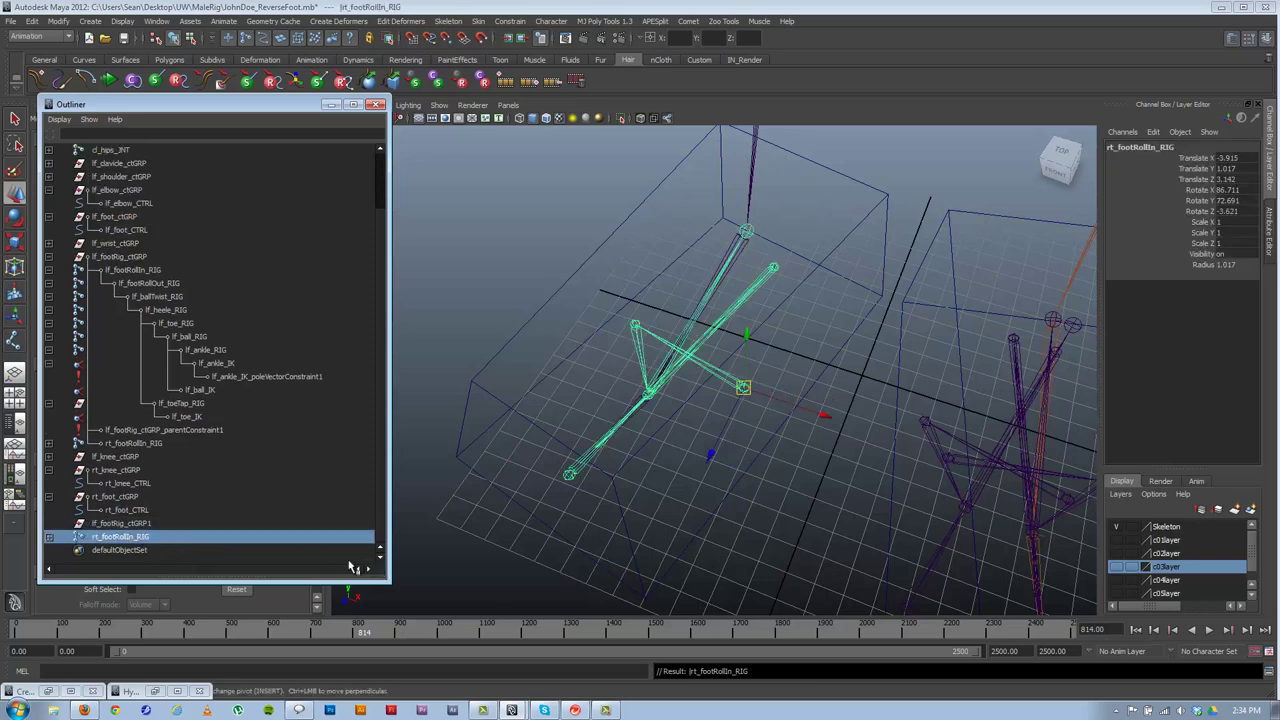
{"action": "left_click", "coordinate": [122, 524]}
{"action": "key", "text": "Delete"}
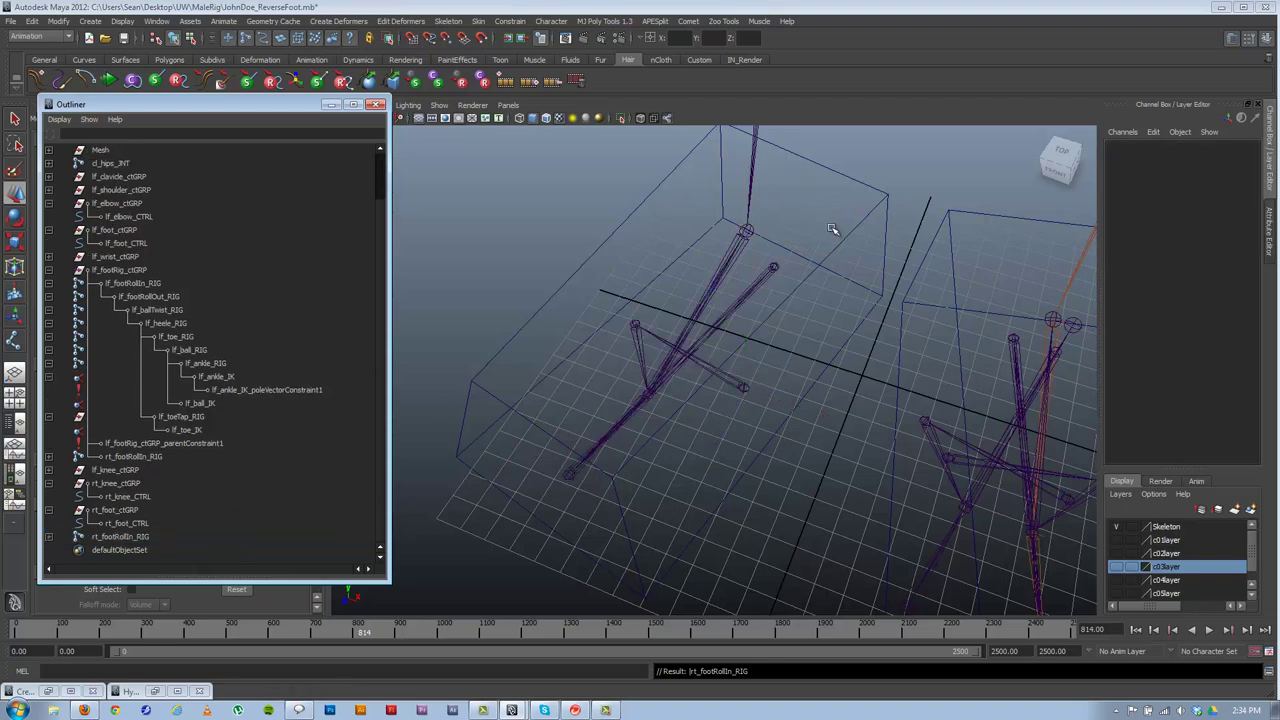
- Delete the leftover mirrored rt_footRollIn_RIG chain from inside the left leg's lf_footRig_ctGRP
{"action": "left_click", "coordinate": [834, 238]}
{"action": "left_click_drag", "start_coordinate": [834, 238], "coordinate": [676, 376], "text": "alt"}
{"action": "left_click", "coordinate": [688, 360]}
{"action": "left_click", "coordinate": [606, 248]}
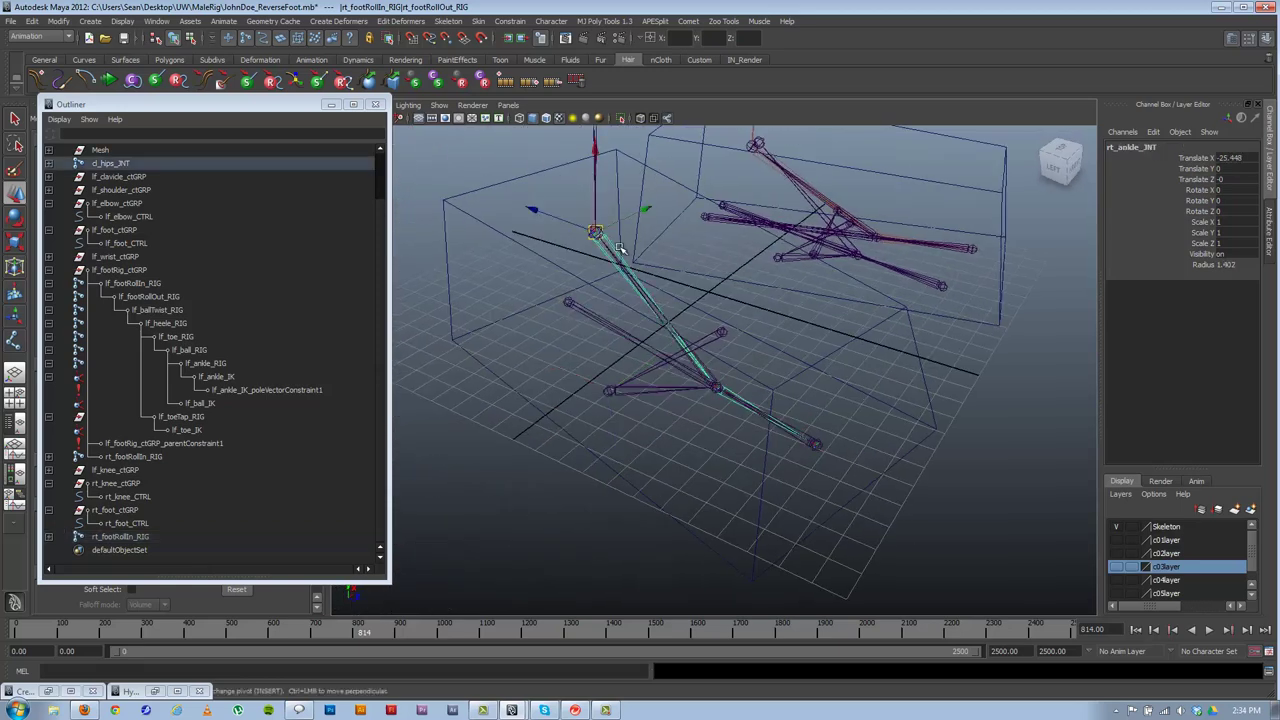
{"action": "right_click_drag", "start_coordinate": [835, 299], "coordinate": [529, 239], "text": "alt"}
{"action": "left_click_drag", "start_coordinate": [747, 302], "coordinate": [813, 346], "text": "alt"}
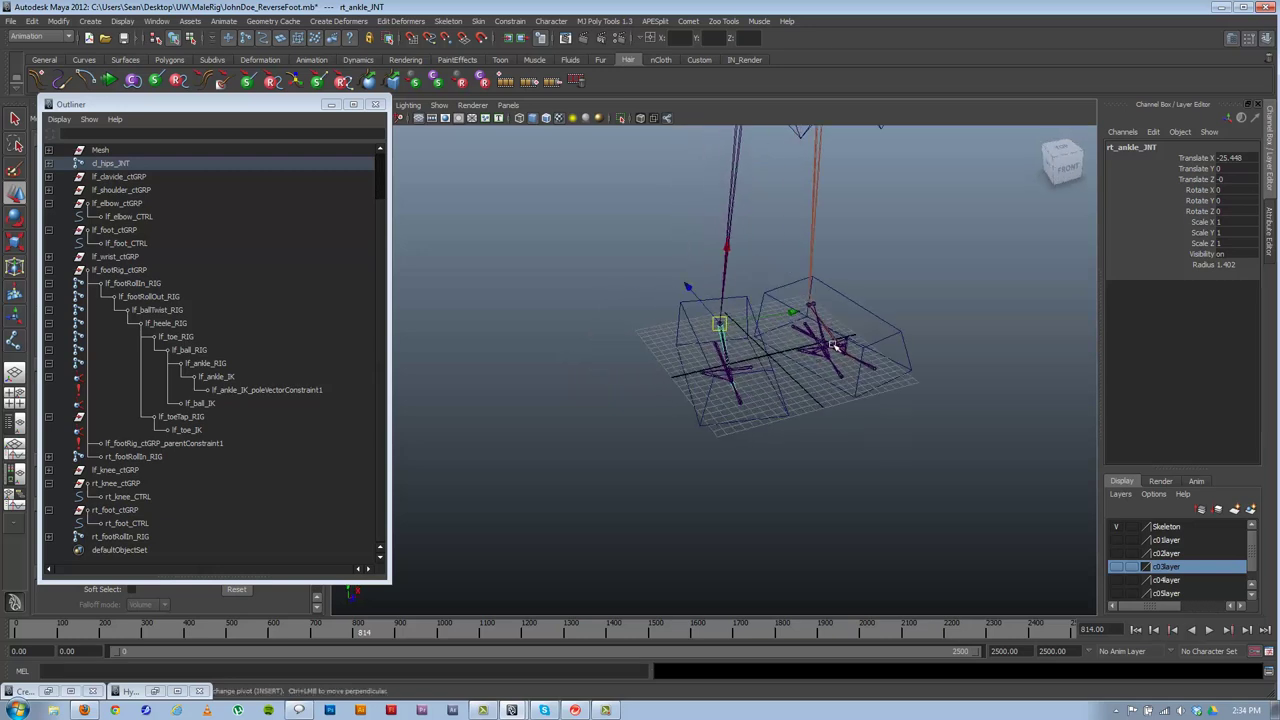
{"action": "left_click", "coordinate": [832, 360]}
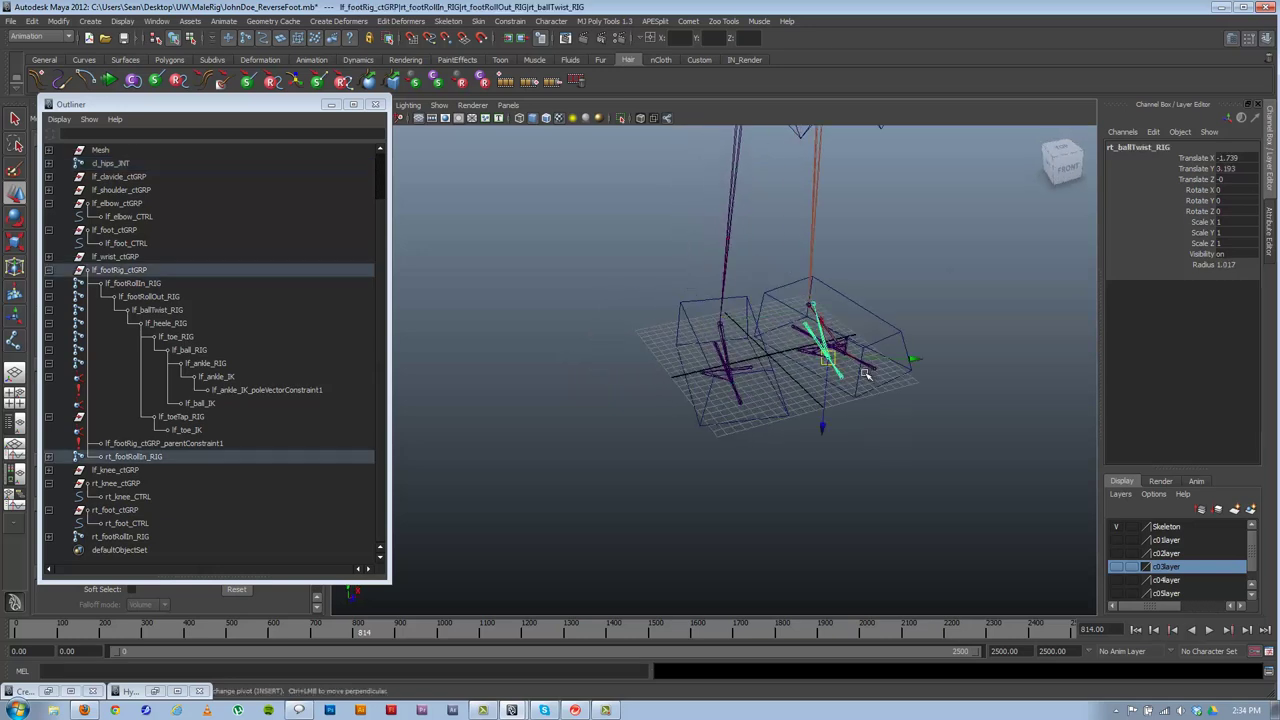
{"action": "key", "text": "Up"}
{"action": "key", "text": "Up"}
{"action": "key", "text": "Up"}
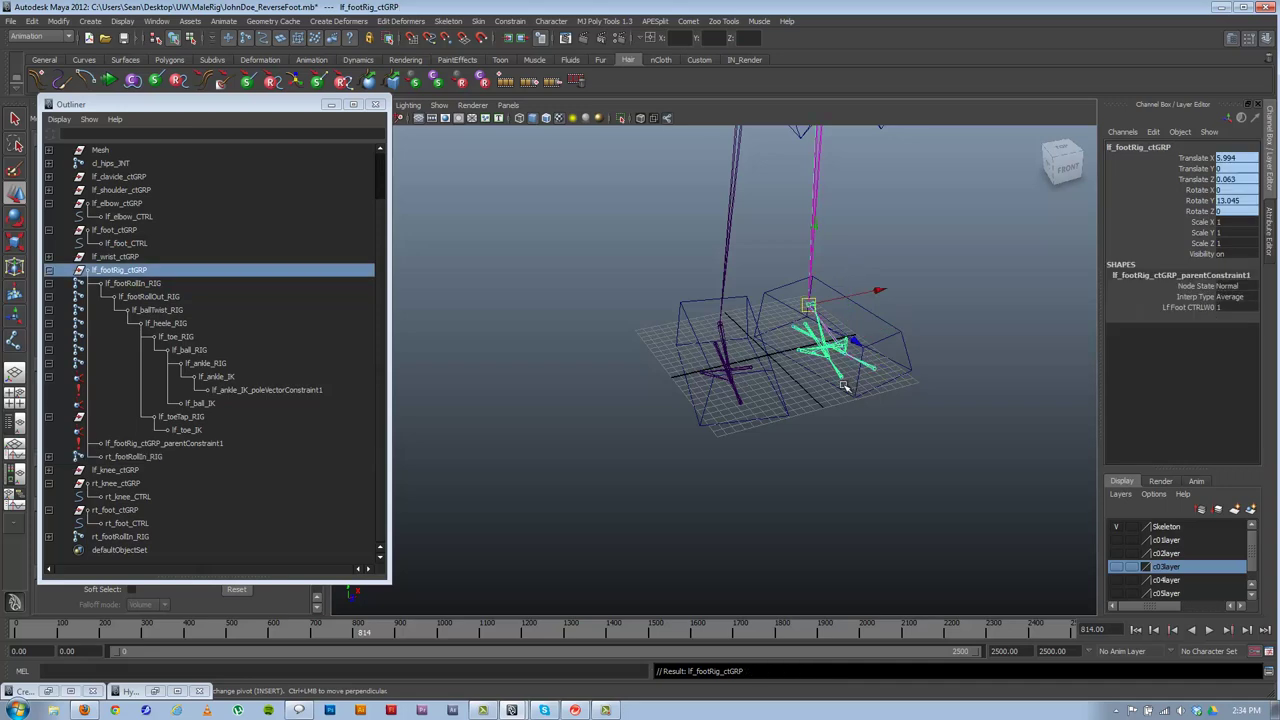
{"action": "left_click", "coordinate": [185, 455]}
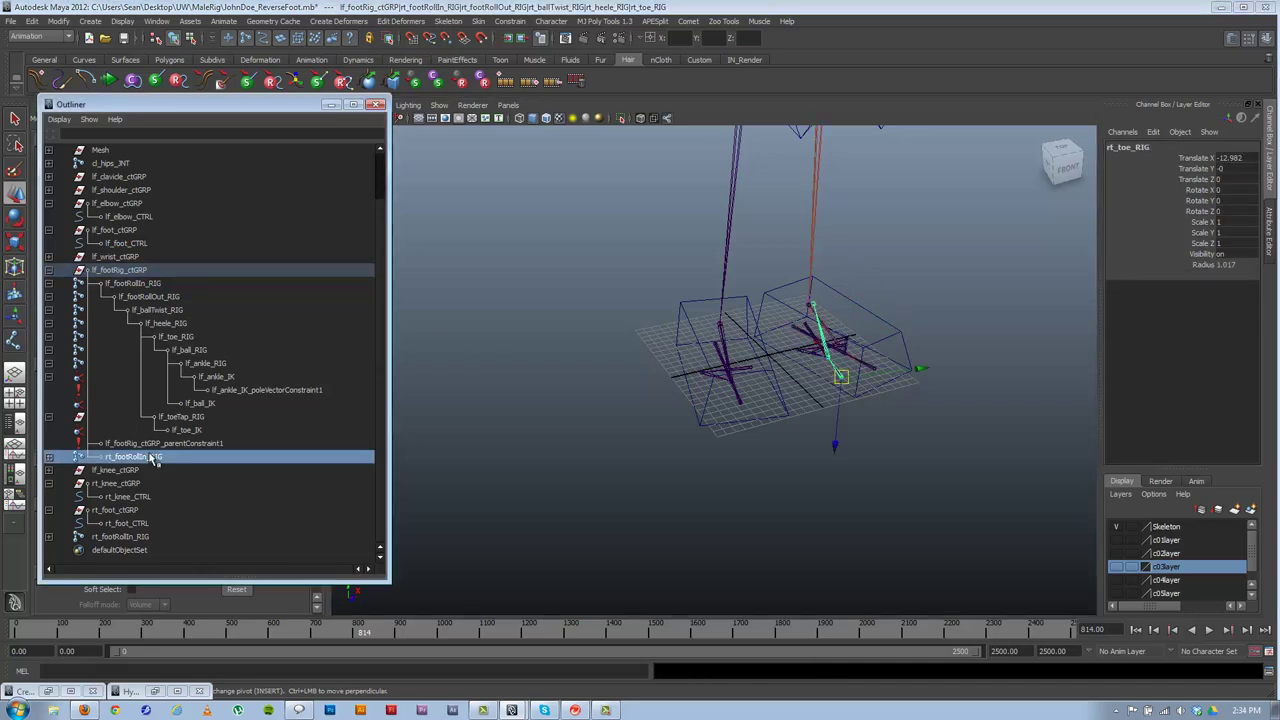
{"action": "left_click", "coordinate": [569, 407]}
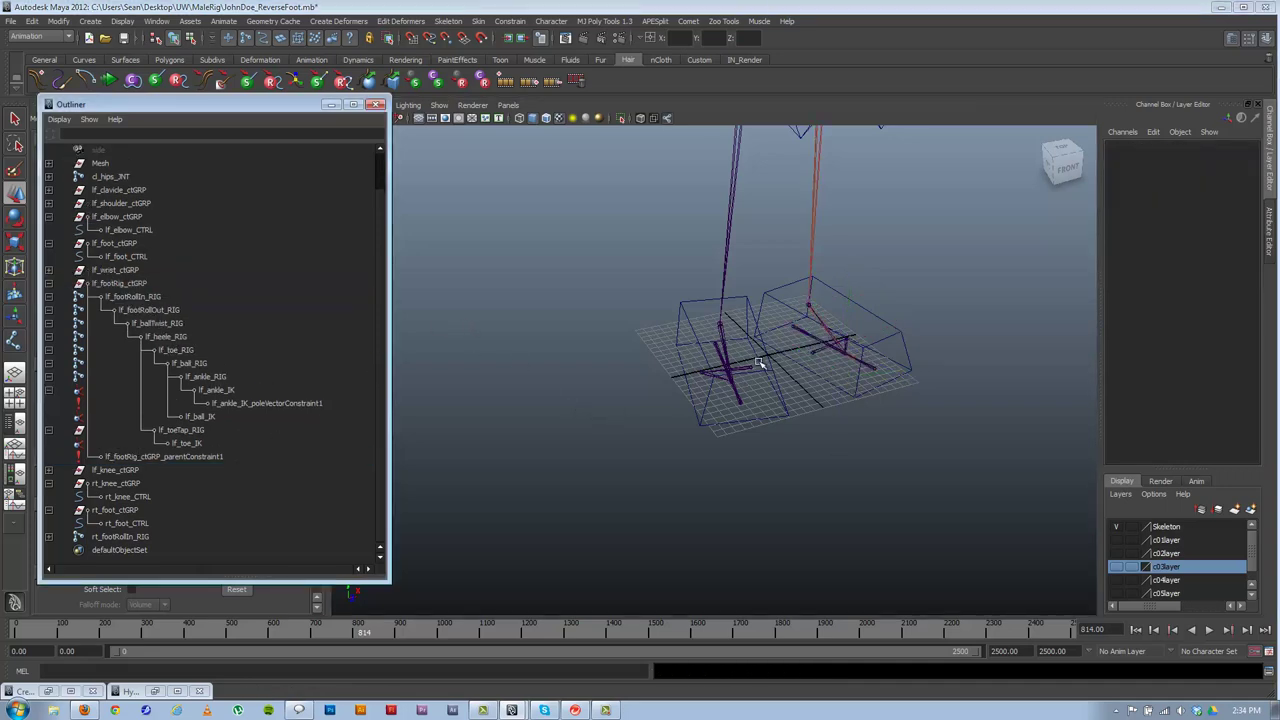
- Examine the right reverse-foot joint chain against the left foot's from several angles
{"action": "left_click_drag", "start_coordinate": [760, 364], "coordinate": [677, 394], "text": "alt"}
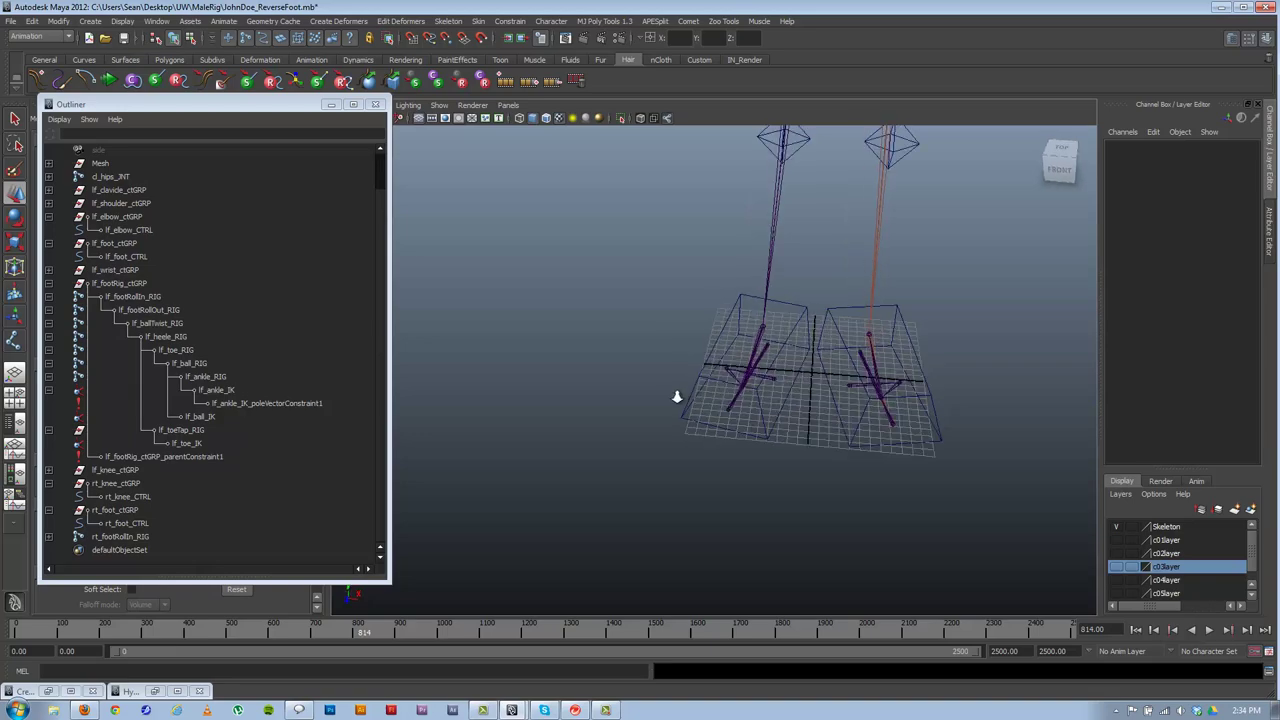
{"action": "right_click_drag", "start_coordinate": [677, 394], "coordinate": [1030, 500], "text": "alt"}
{"action": "middle_click_drag", "start_coordinate": [888, 408], "coordinate": [661, 411], "text": "alt"}
{"action": "left_click_drag", "start_coordinate": [661, 411], "coordinate": [684, 477], "text": "alt"}
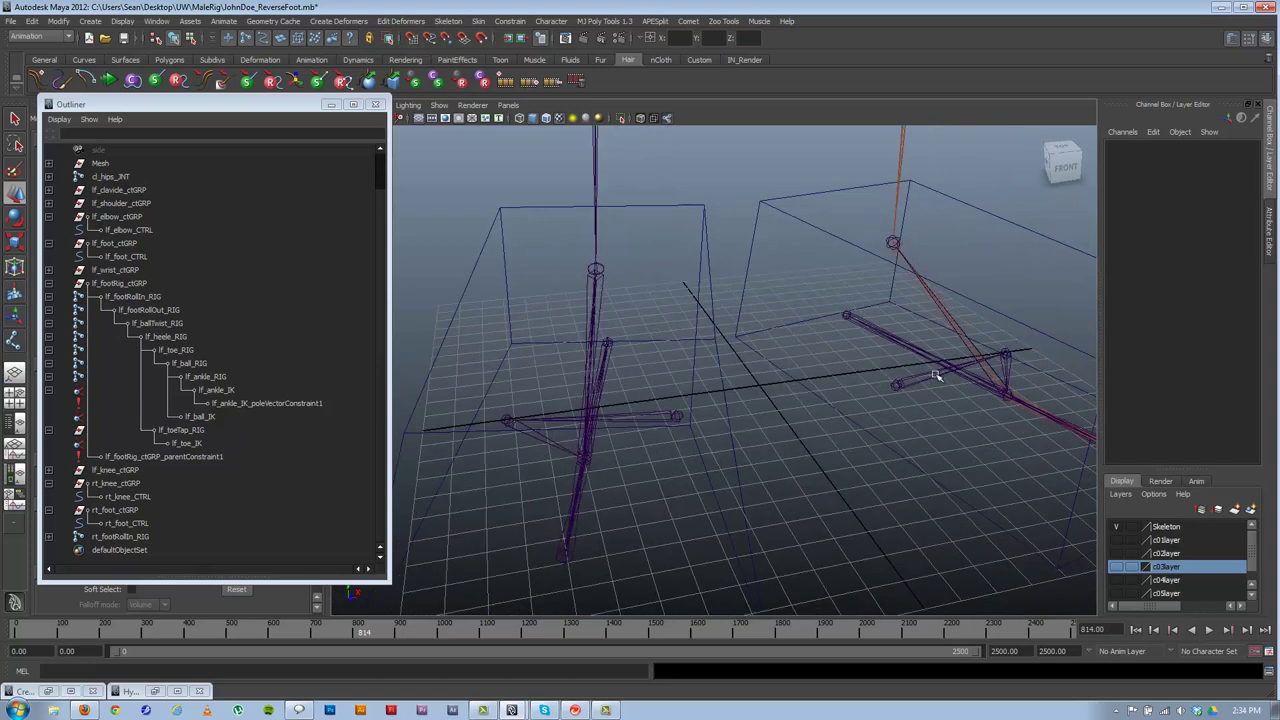
{"action": "left_click_drag", "start_coordinate": [661, 418], "coordinate": [586, 417], "text": "alt"}
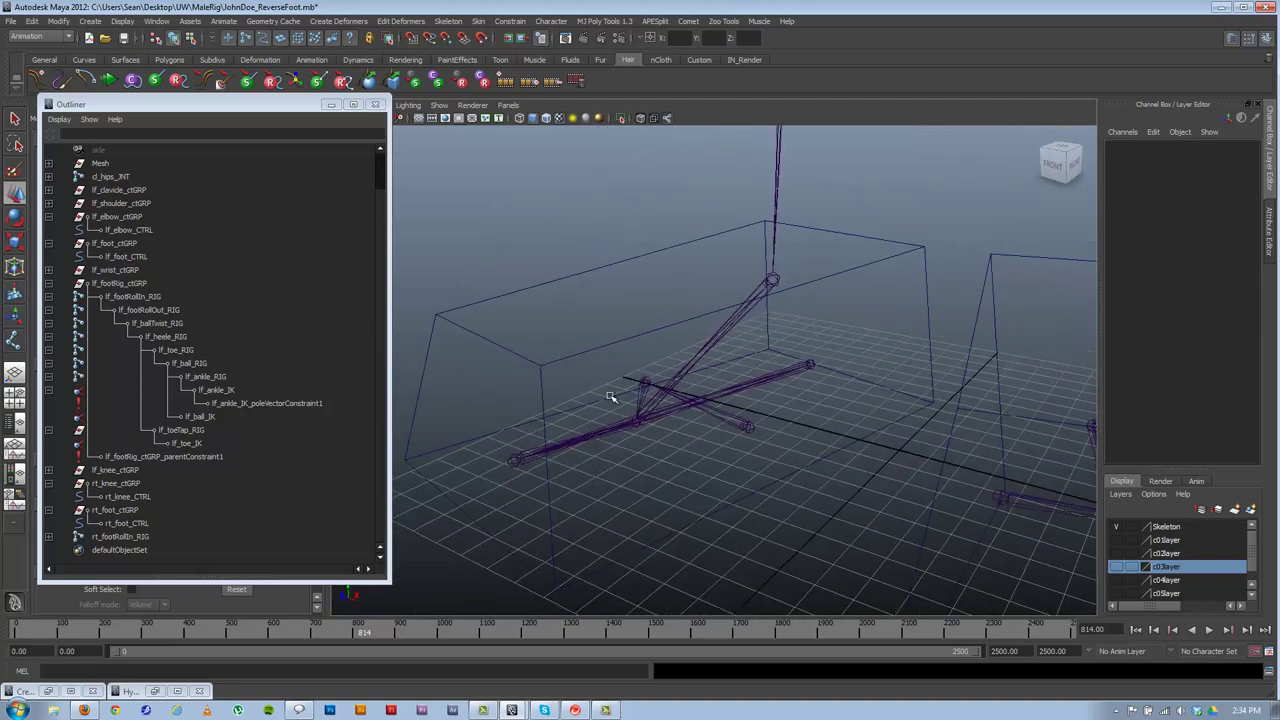
{"action": "left_click_drag", "start_coordinate": [722, 385], "coordinate": [643, 397], "text": "alt"}
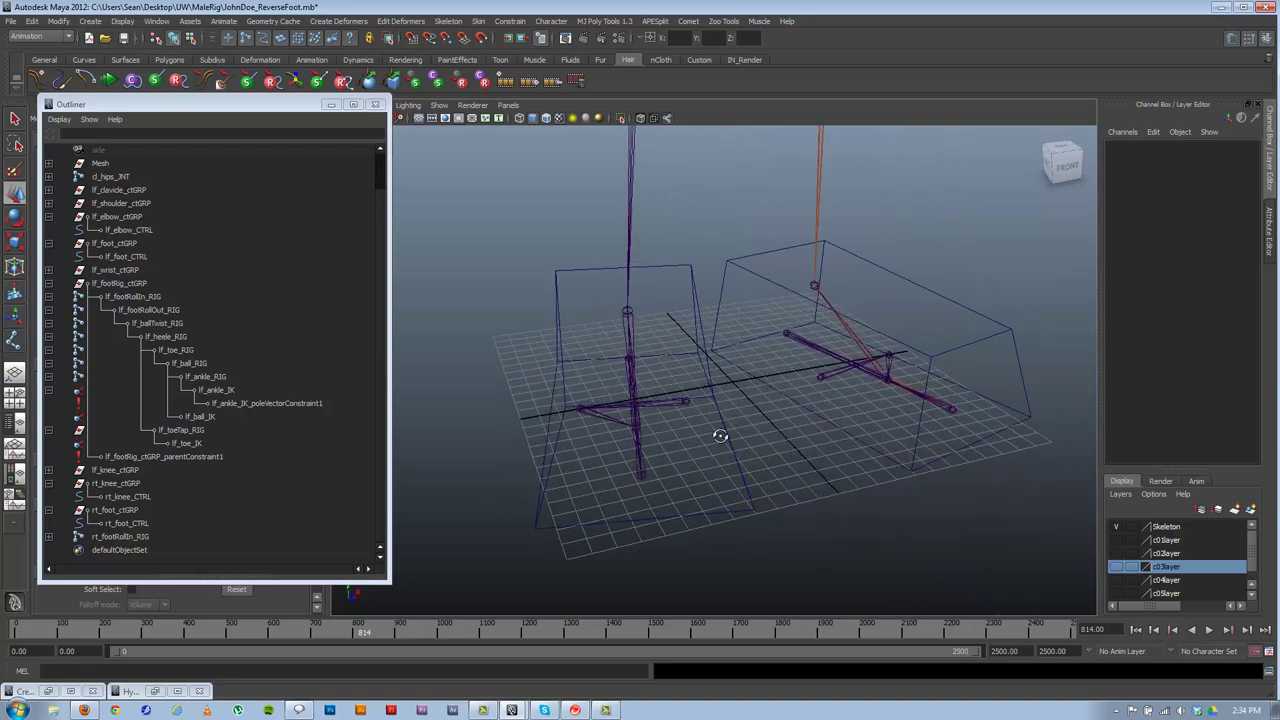
{"action": "left_click_drag", "start_coordinate": [720, 434], "coordinate": [551, 435], "text": "alt"}
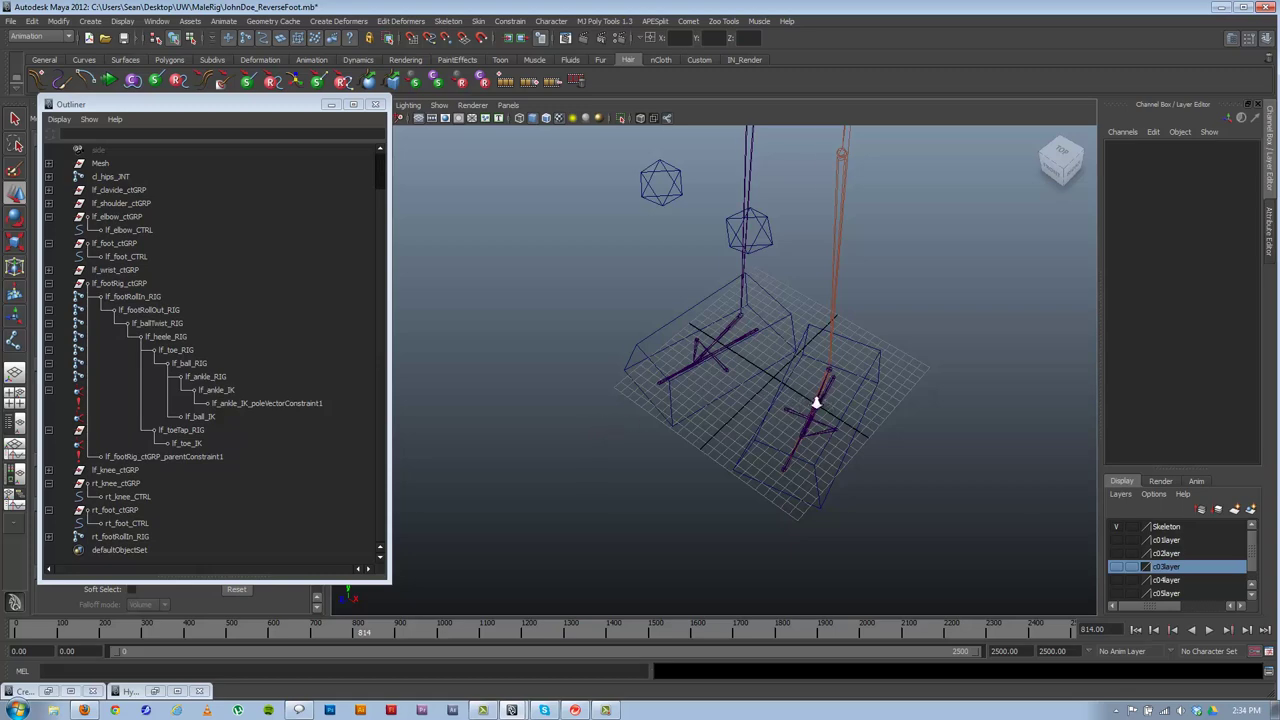
{"action": "left_click_drag", "start_coordinate": [816, 402], "coordinate": [788, 331], "text": "alt"}
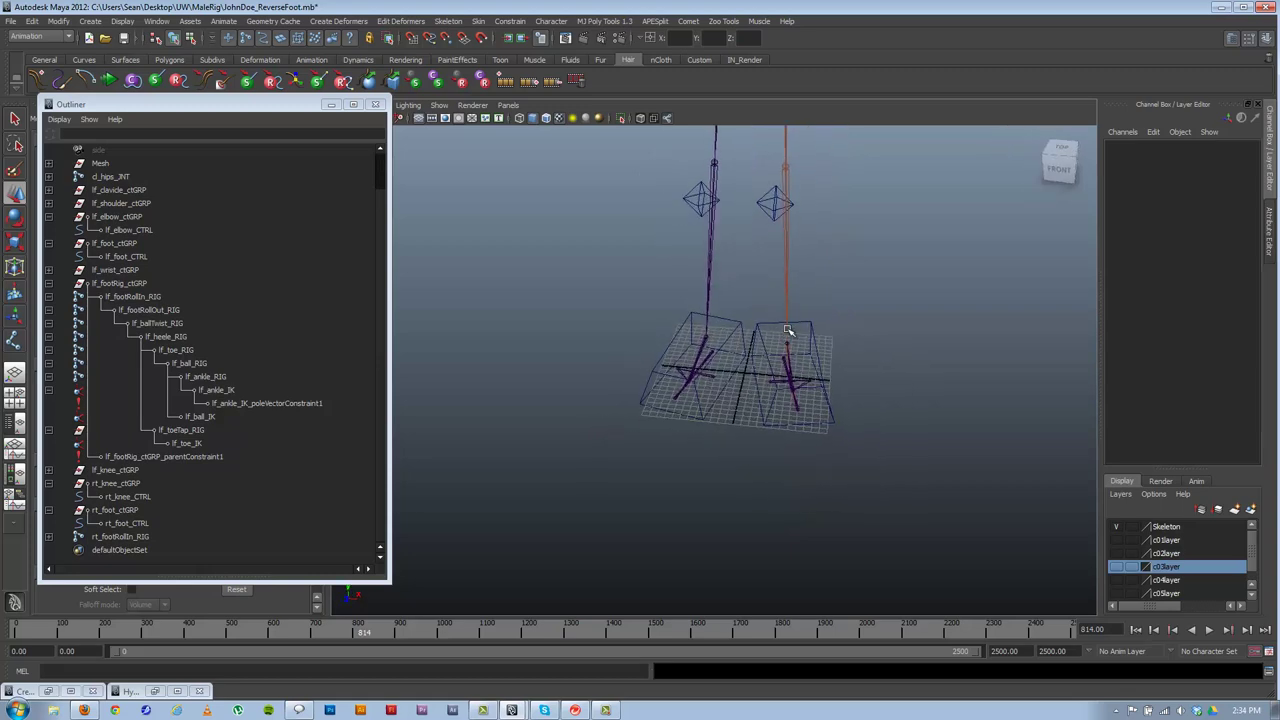
- Select lf_foot_CTRL and inspect its attributes and connected joints beside the unconnected right foot
{"action": "left_click", "coordinate": [733, 338]}
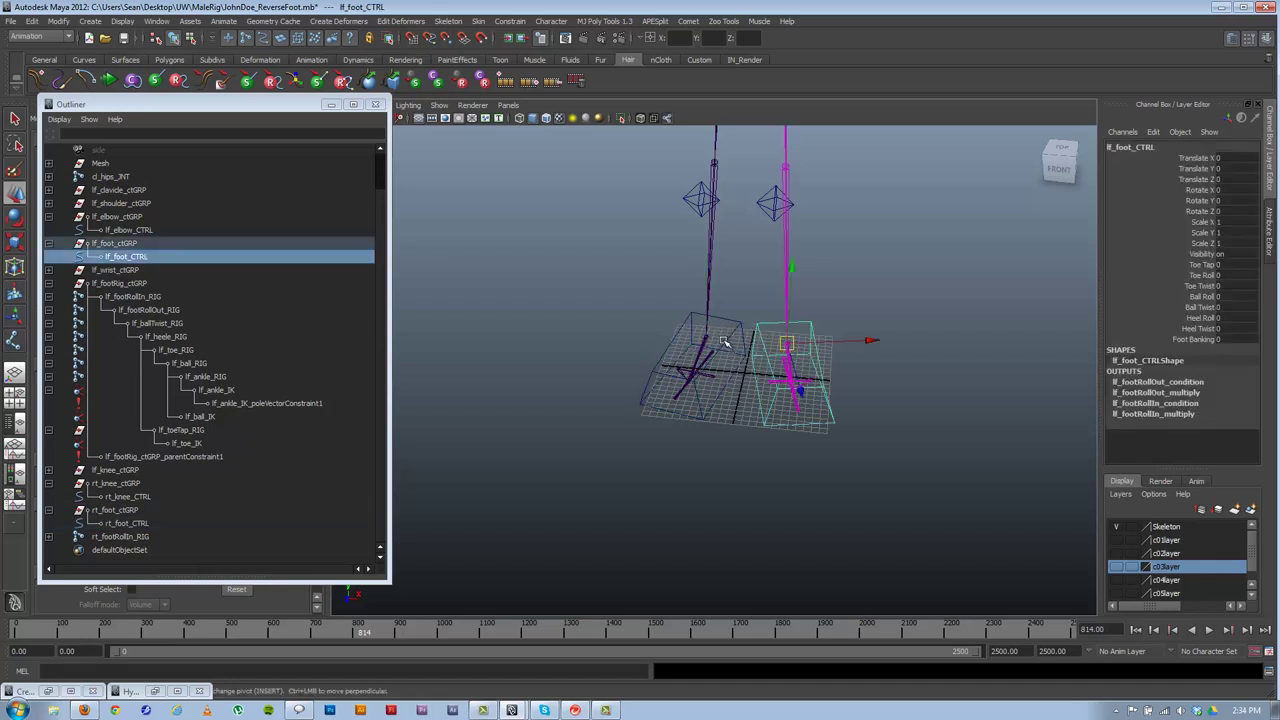
{"action": "left_click", "coordinate": [724, 342]}
{"action": "left_click", "coordinate": [746, 333]}
{"action": "left_click_drag", "start_coordinate": [614, 423], "coordinate": [695, 365], "text": "alt"}
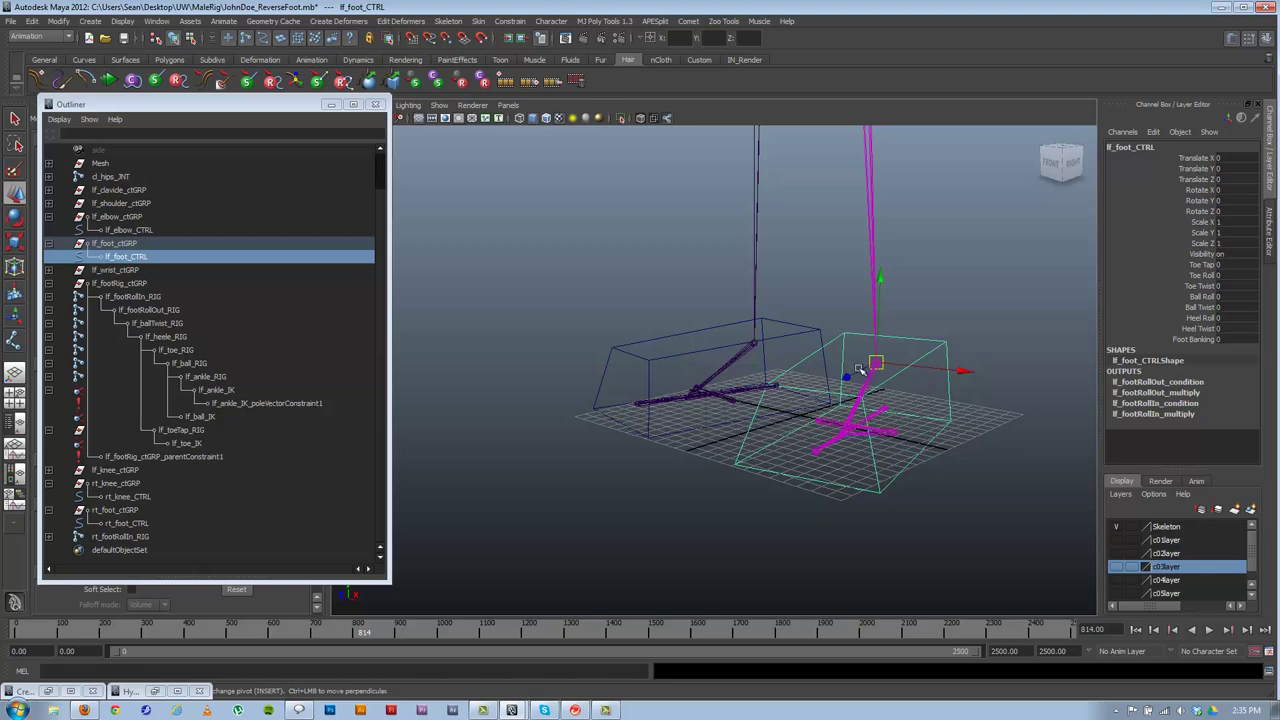
{"action": "left_click_drag", "start_coordinate": [736, 405], "coordinate": [800, 456], "text": "alt"}
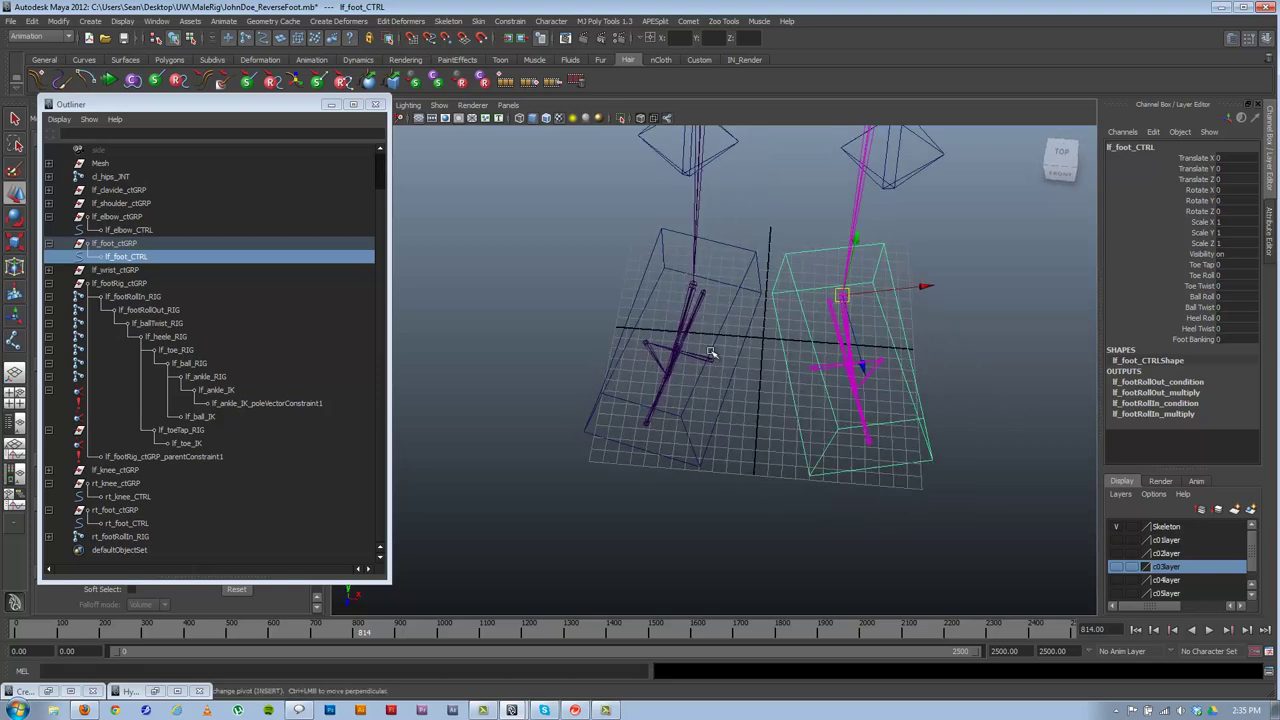
{"action": "left_click_drag", "start_coordinate": [768, 383], "coordinate": [655, 397], "text": "alt"}
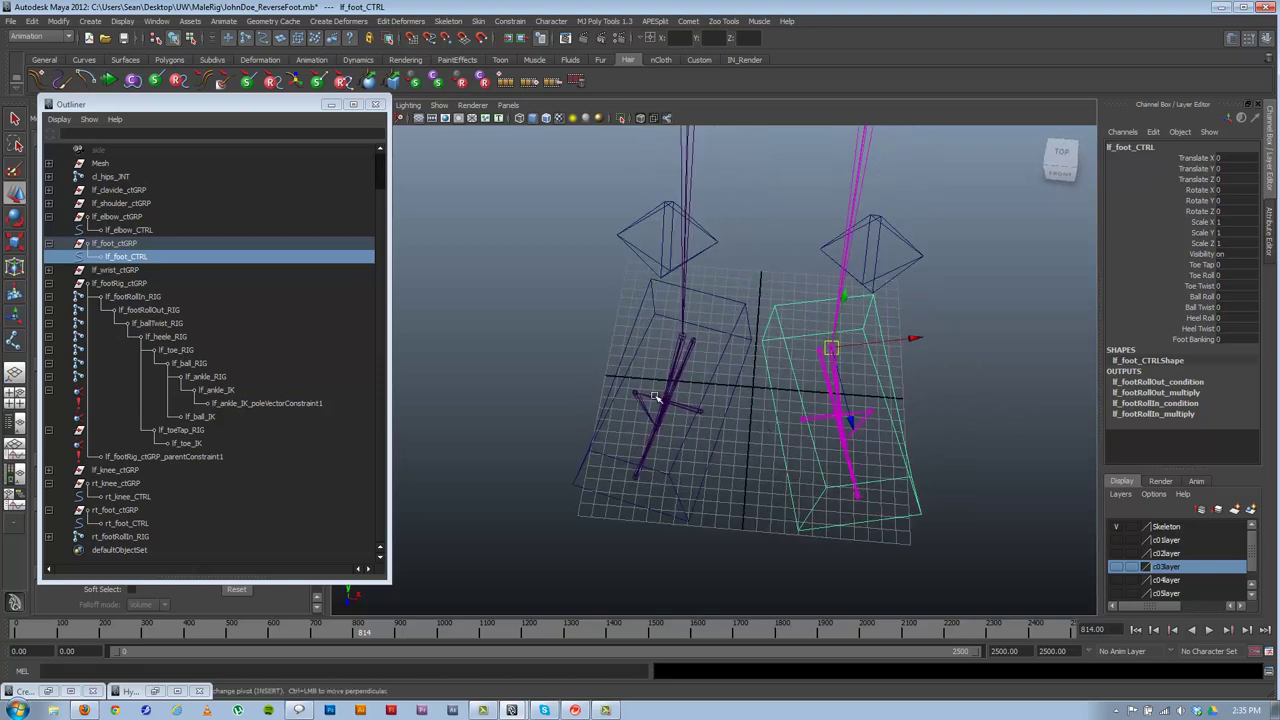
{"action": "left_click_drag", "start_coordinate": [885, 433], "coordinate": [769, 454], "text": "alt"}
{"action": "left_click", "coordinate": [767, 438]}
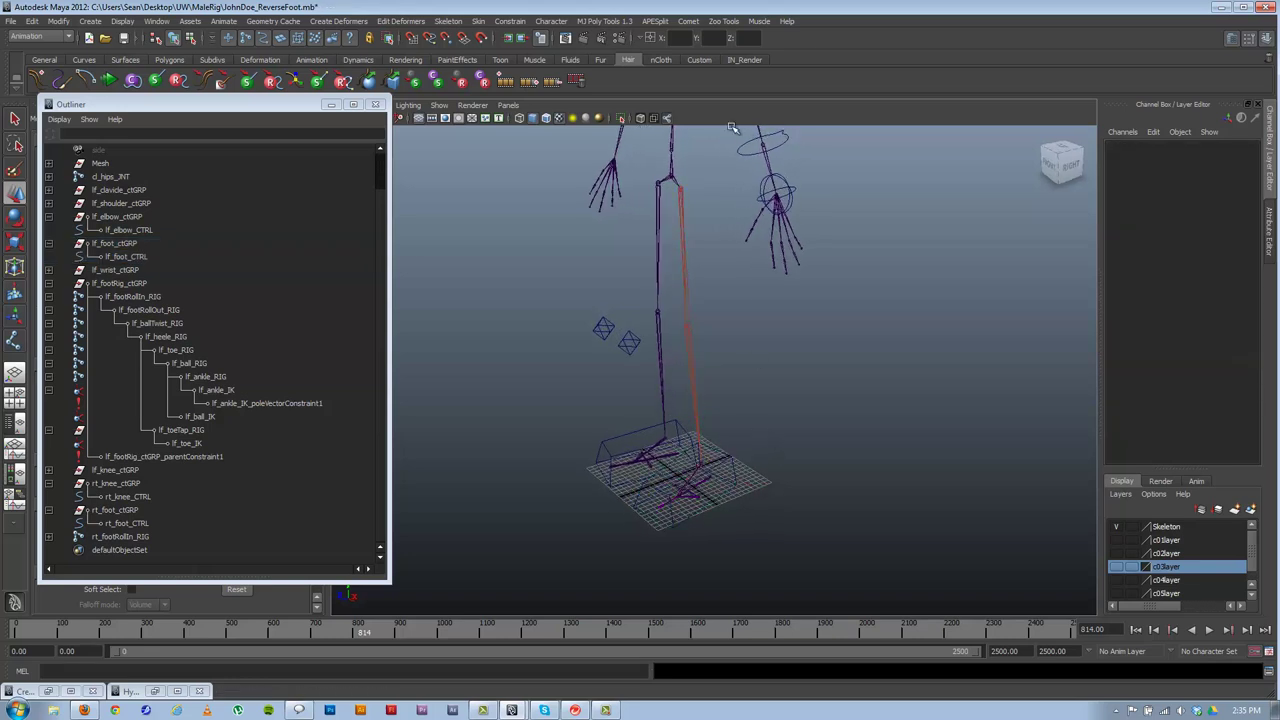